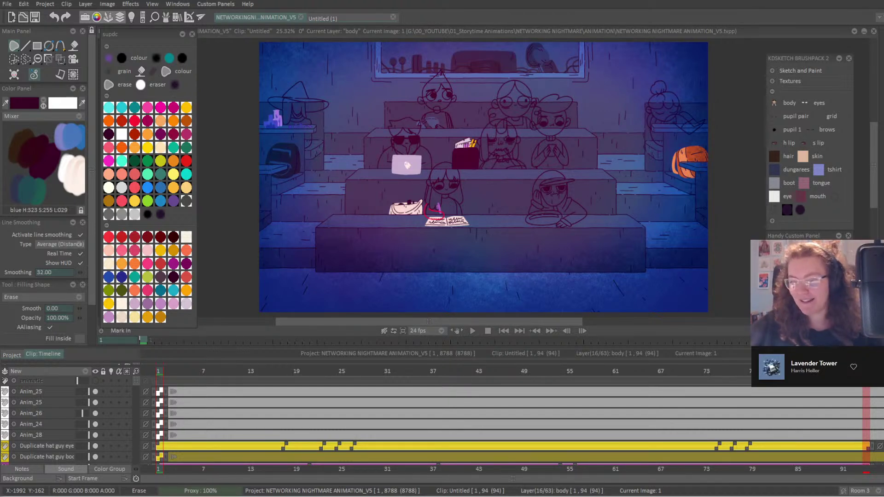
Browse the project's clip overview and open clip 12-1/1 in its timeline.
left_click(13, 354)
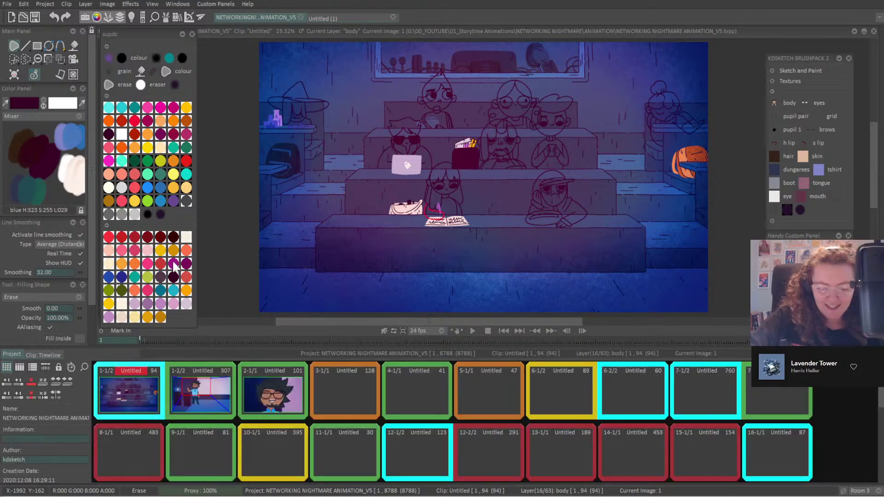
left_click_drag(880, 389, 881, 447)
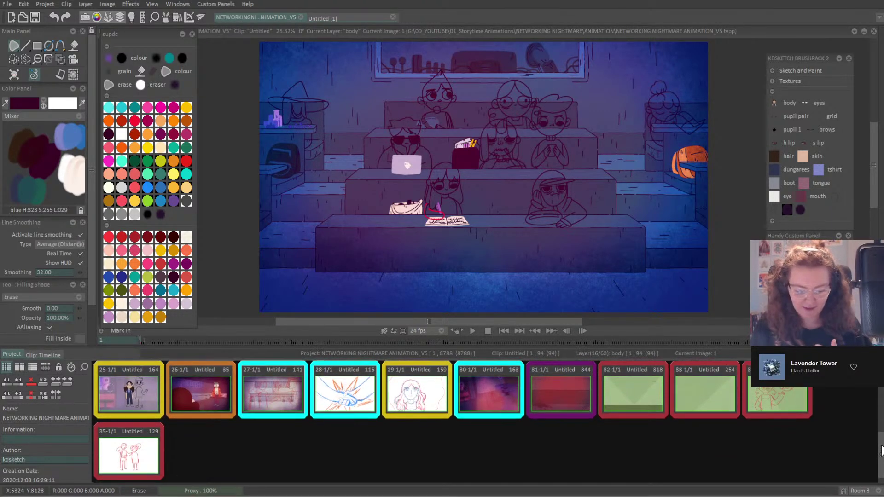
scroll(879, 446, "up", 1)
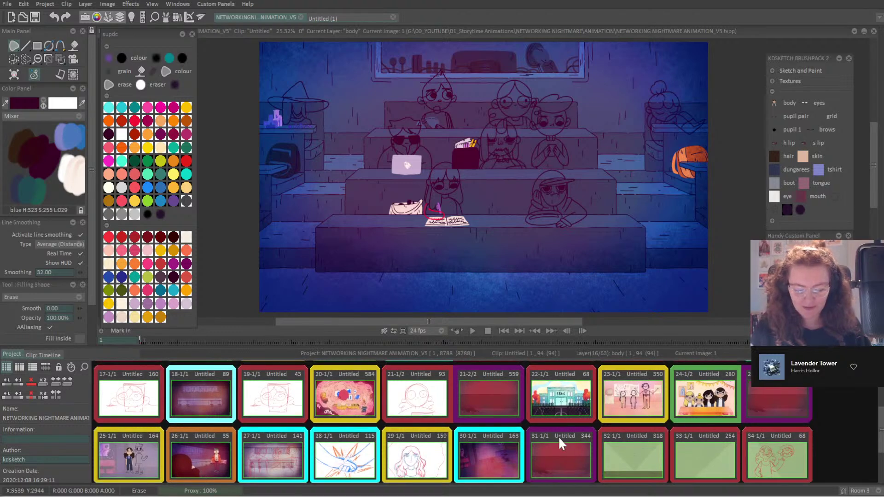
left_click(211, 455)
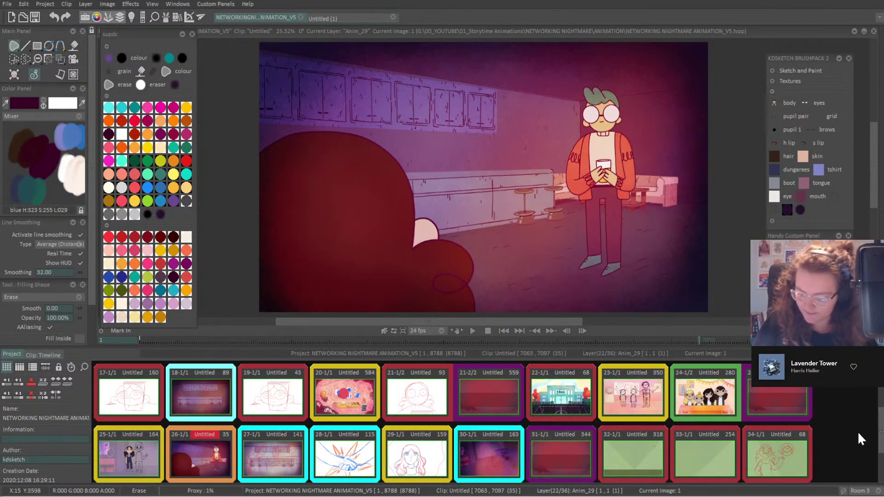
left_click_drag(881, 430, 881, 390)
double_click(422, 437)
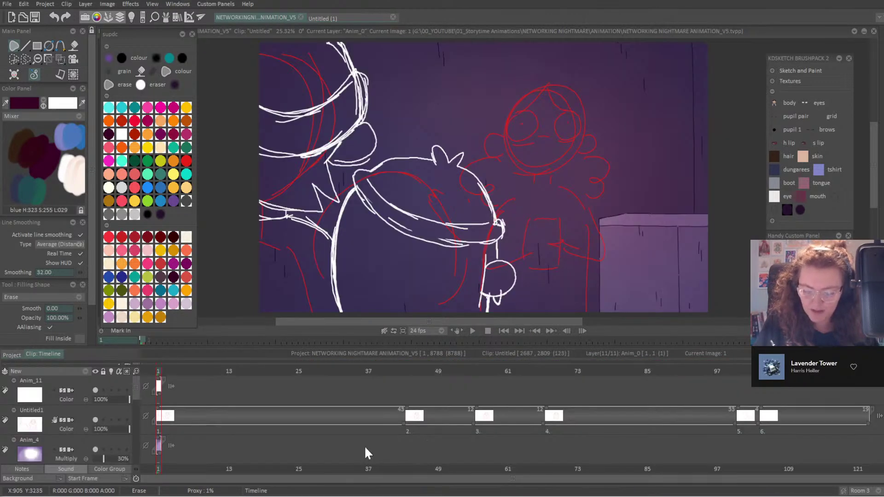
Scrub through the clip's frames and look over its layers to review the rough animation.
left_click_drag(164, 373, 782, 386)
mouse_move(845, 386)
left_mouse_down()
mouse_move(637, 386)
mouse_move(264, 414)
mouse_move(845, 400)
mouse_move(351, 399)
left_mouse_up()
left_click_drag(224, 399, 110, 424)
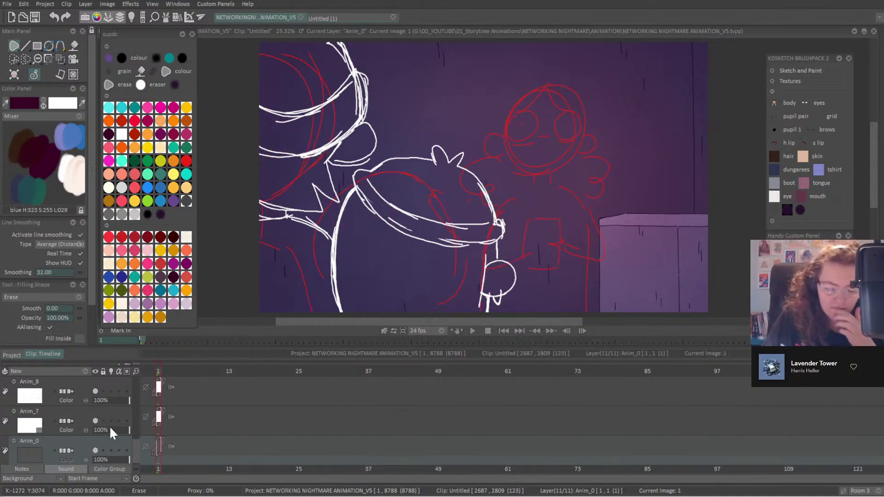
scroll(135, 437, "up", 3)
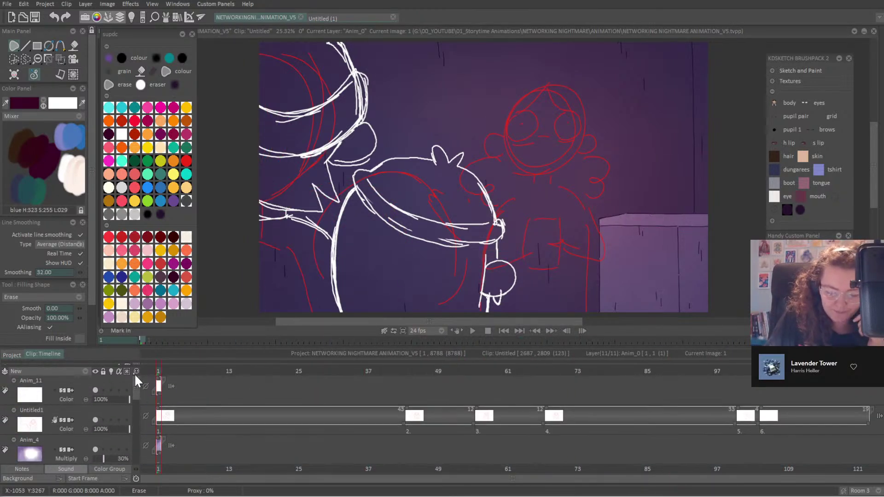
left_click(95, 418)
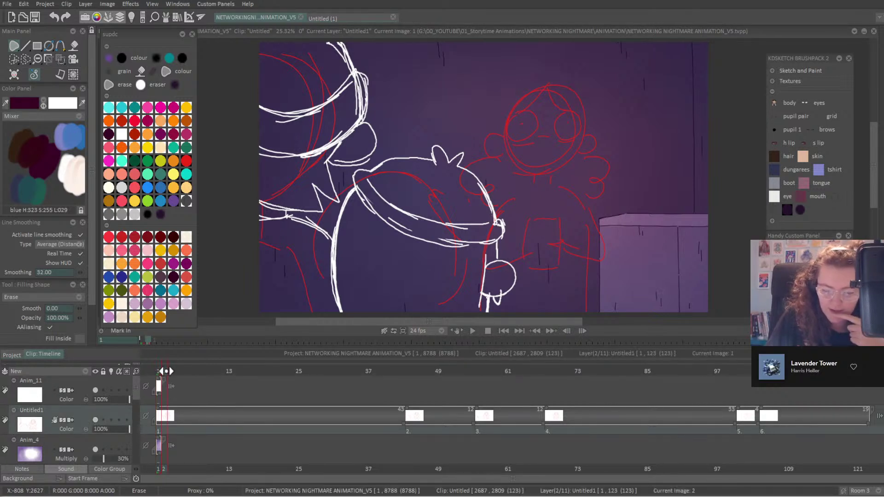
mouse_move(163, 371)
left_mouse_down()
mouse_move(641, 395)
mouse_move(217, 439)
left_mouse_up()
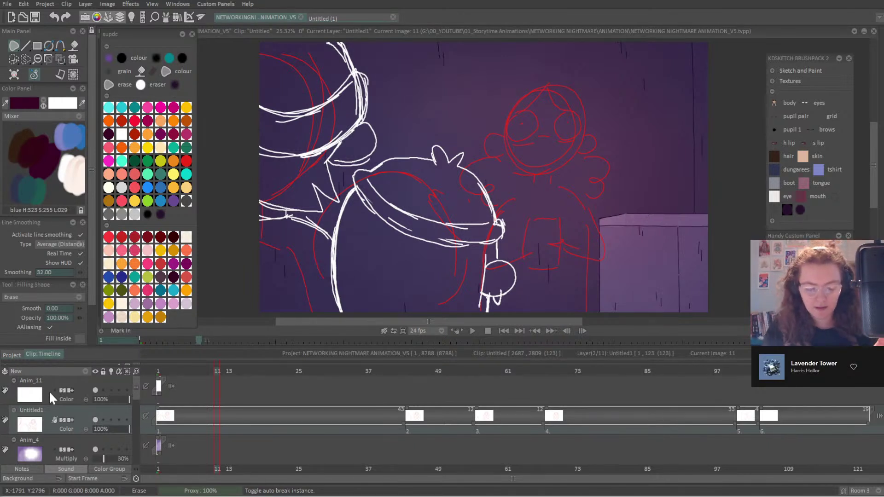
Reduce the Anim_11 layer's opacity to 38% and the Untitled1 layer's opacity to 0%.
left_click(107, 398)
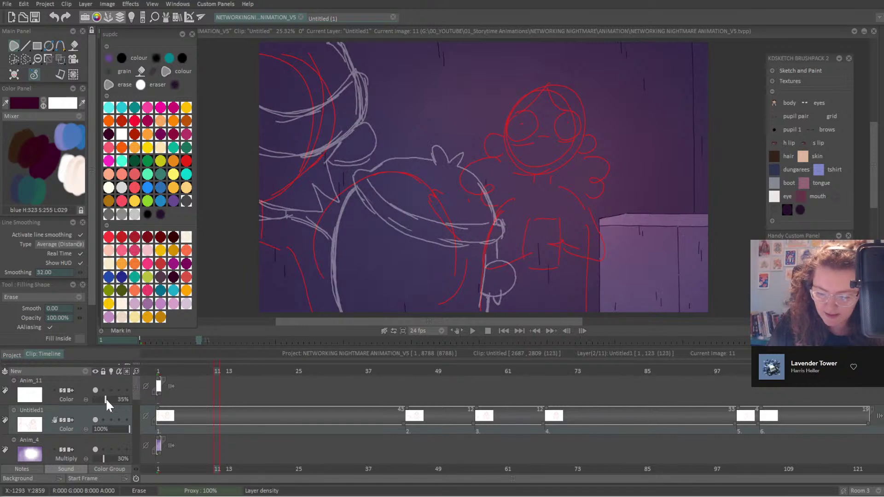
left_click_drag(112, 427, 84, 440)
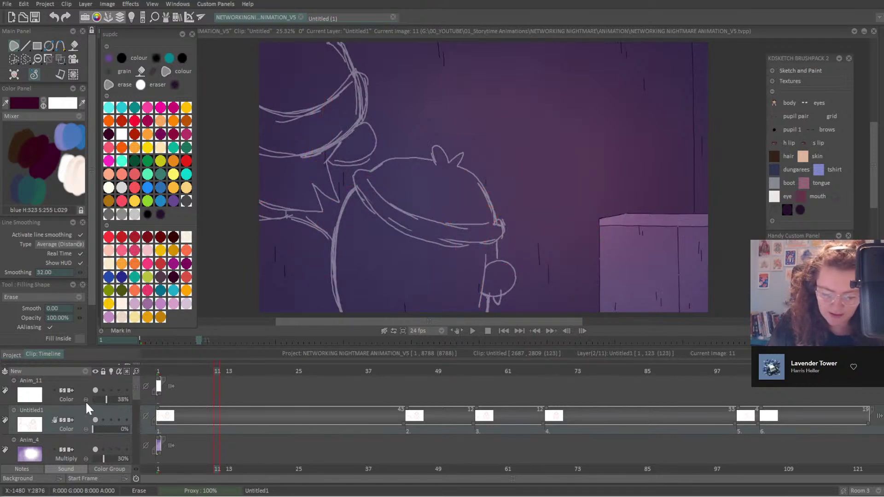
Add a new animation layer above Anim_11 and name it "gal".
left_click(159, 386)
left_click(65, 372)
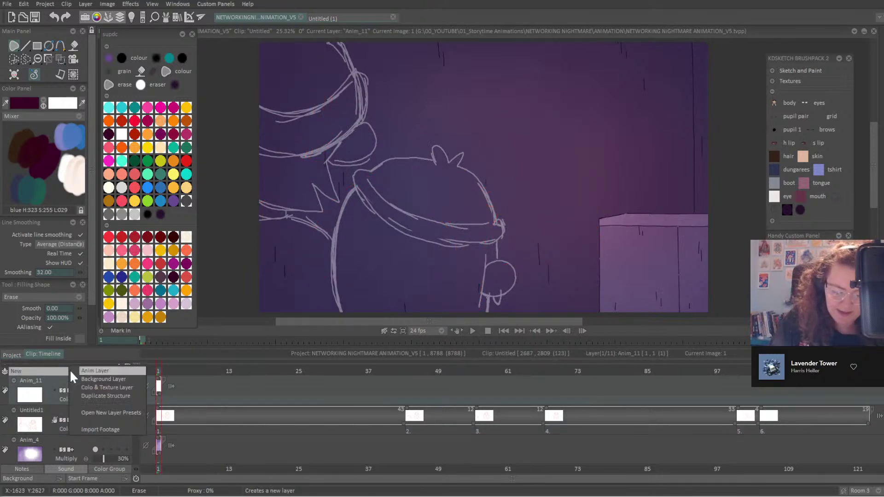
left_click(109, 369)
double_click(31, 381)
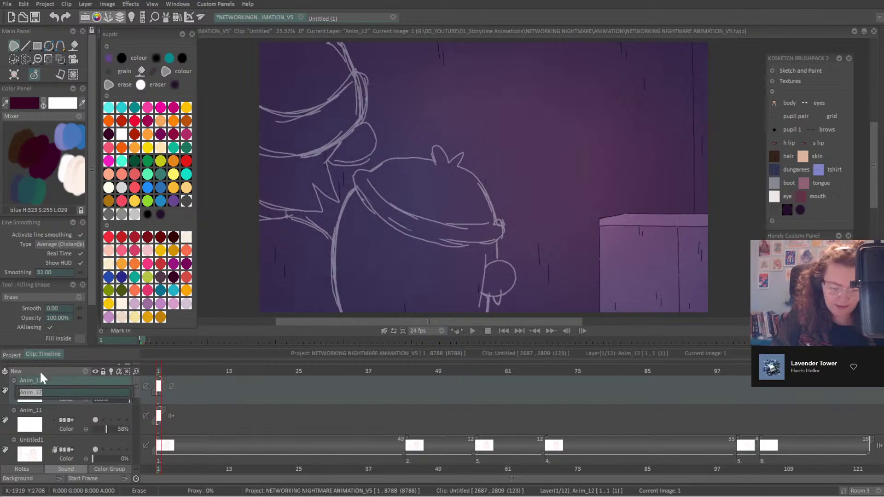
type("gal")
key("Return")
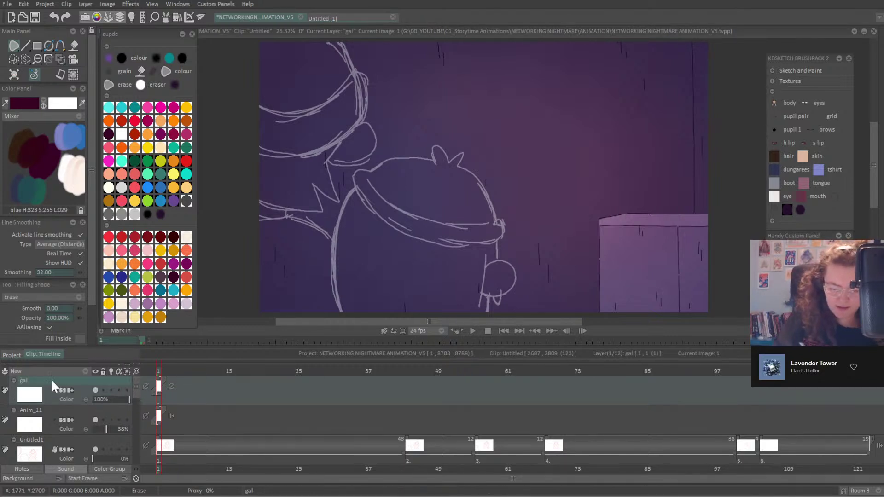
Add another animation layer above the gal layer and name it "guy".
left_click(66, 370)
left_click(89, 369)
double_click(36, 380)
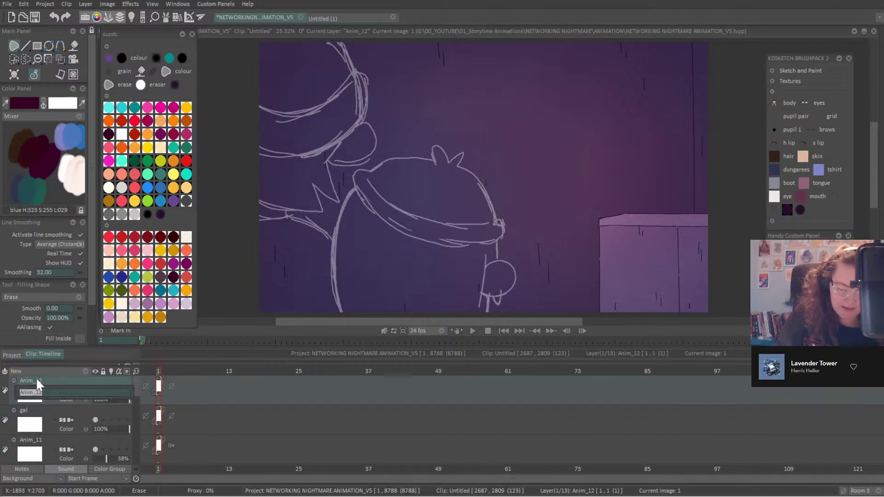
type("guy")
key("Return")
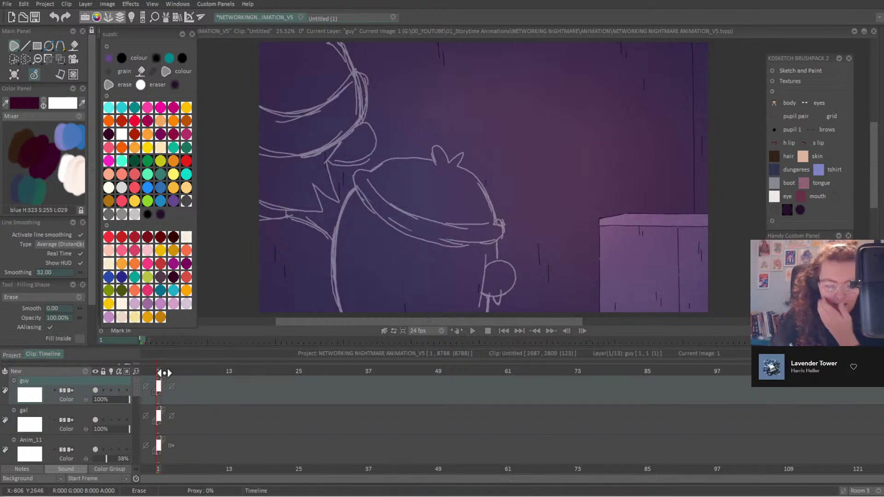
Give the gal and guy layers the same post-behavior past frame 1 as the Anim_11 layer.
left_click(171, 416)
left_click(191, 440)
left_click(171, 386)
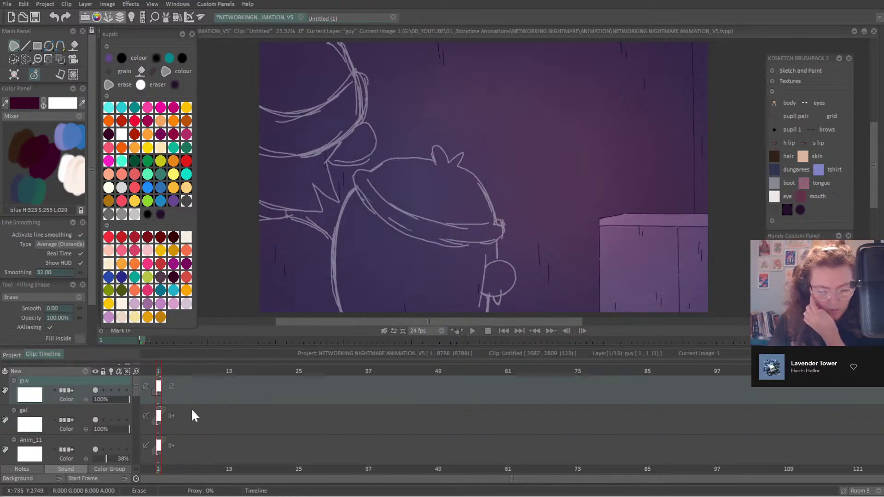
left_click(191, 409)
Set up a dark purple freehand Pencil brush at size 5 with pressure control of the size turned off.
left_click(788, 209)
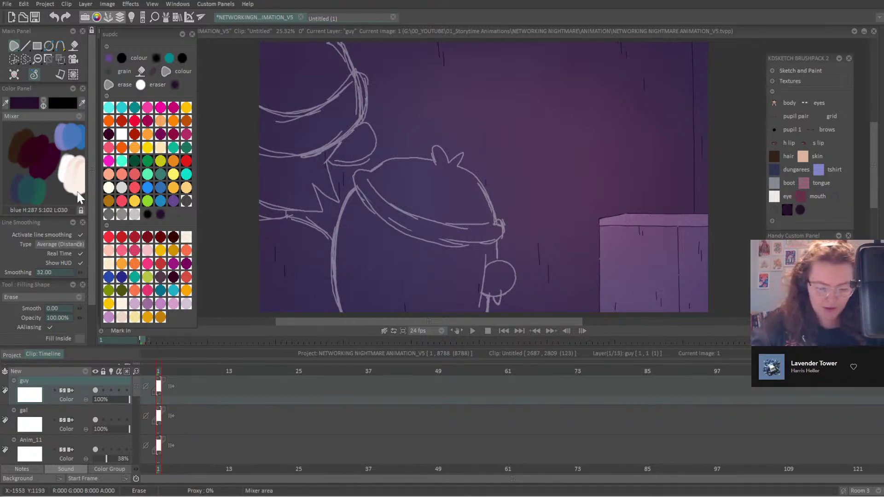
left_click(15, 45)
left_click_drag(90, 117, 97, 334)
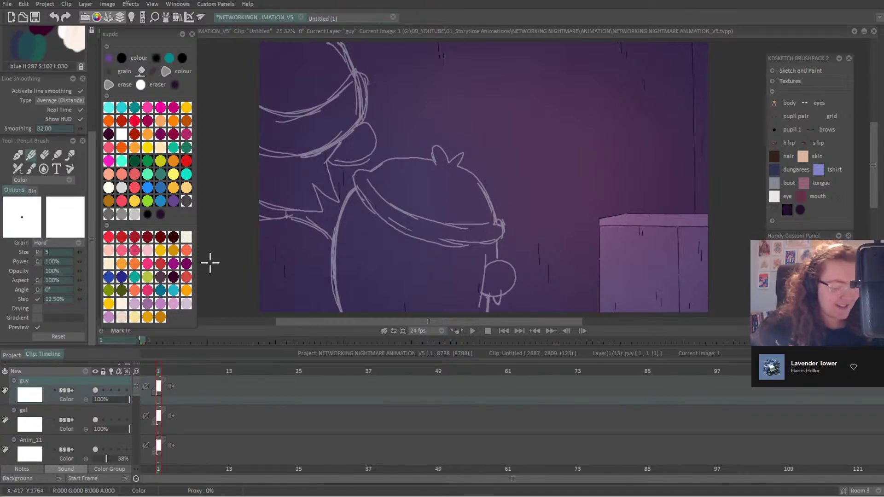
left_click(37, 252)
left_click(74, 275)
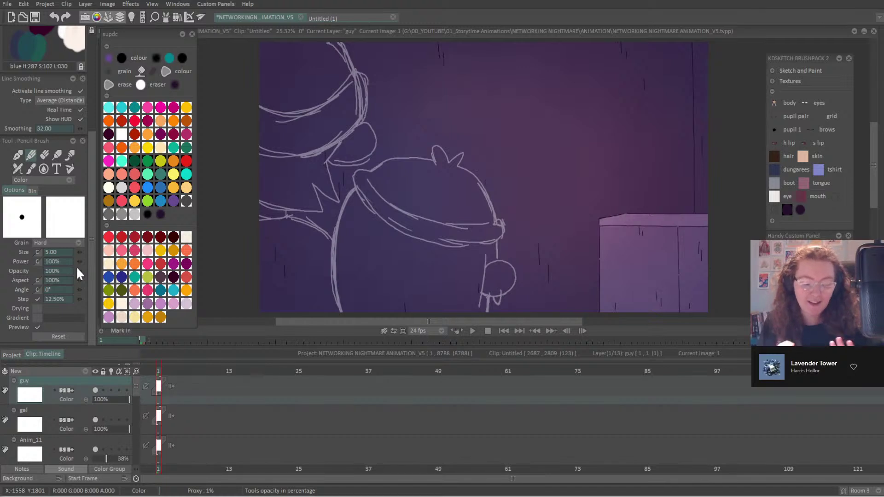
On the gal layer, ink the two small tufts on top of the rounded head, tracing the rough sketch.
left_click(87, 419)
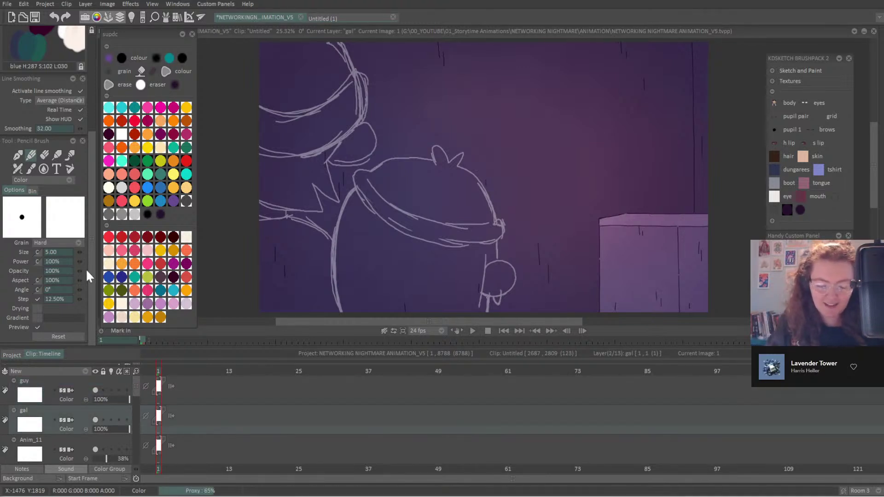
scroll(86, 269, "up", 5)
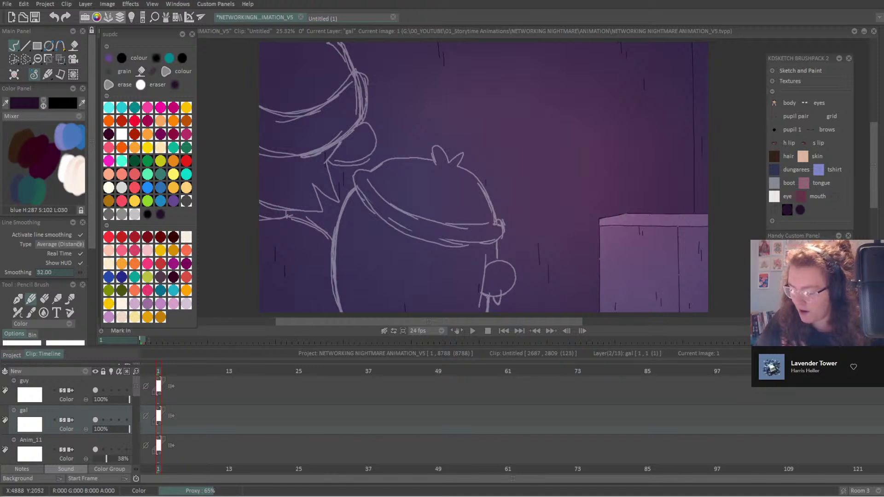
scroll(486, 181, "up", 2)
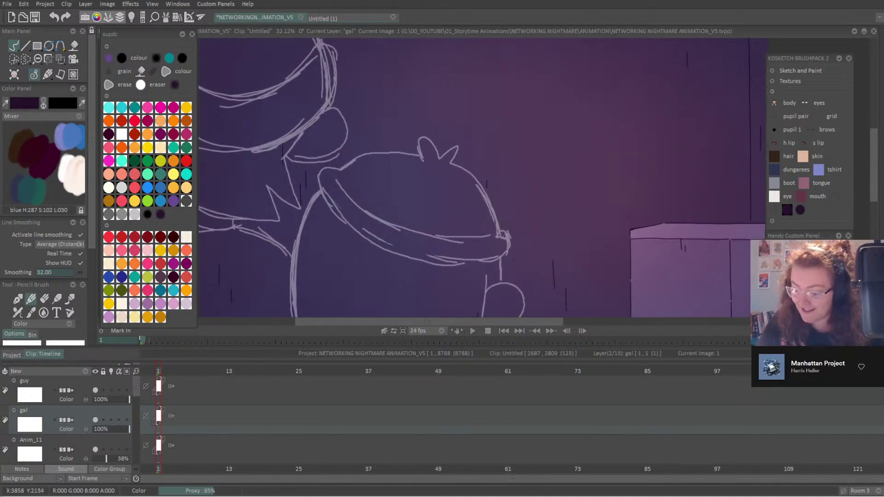
left_click_drag(442, 347, 442, 368)
left_click_drag(414, 184, 468, 142)
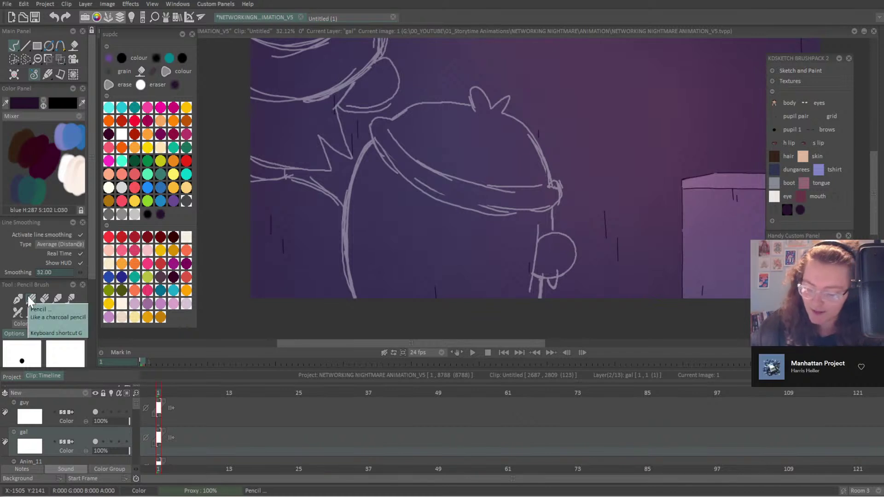
scroll(488, 205, "up", 2)
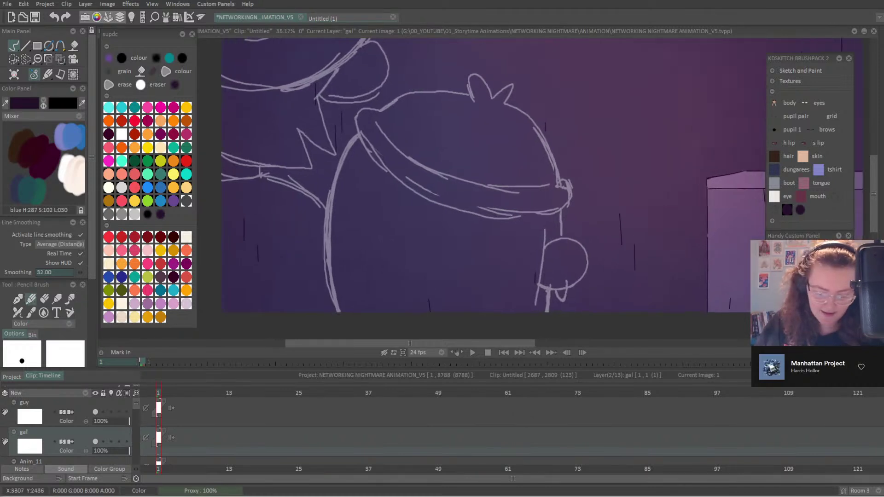
left_click_drag(488, 205, 498, 189)
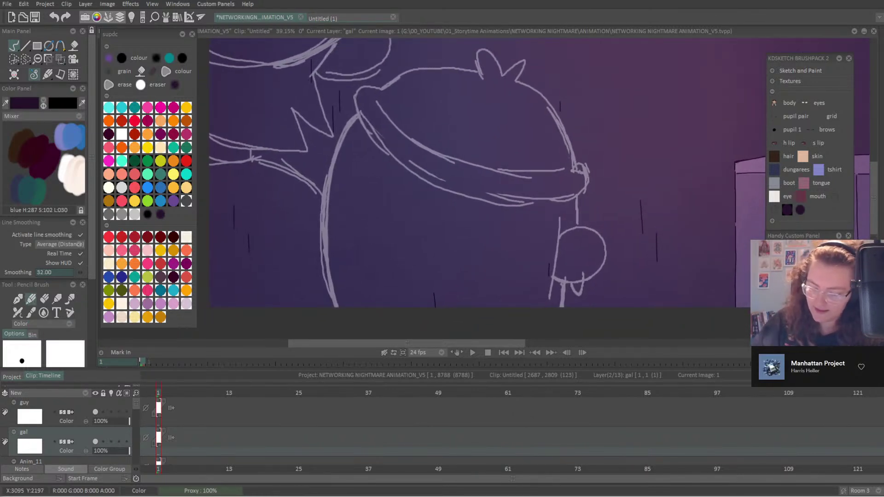
mouse_move(479, 73)
left_mouse_down()
mouse_move(480, 46)
mouse_move(491, 50)
mouse_move(504, 88)
mouse_move(516, 64)
mouse_move(500, 73)
mouse_move(527, 59)
left_mouse_up()
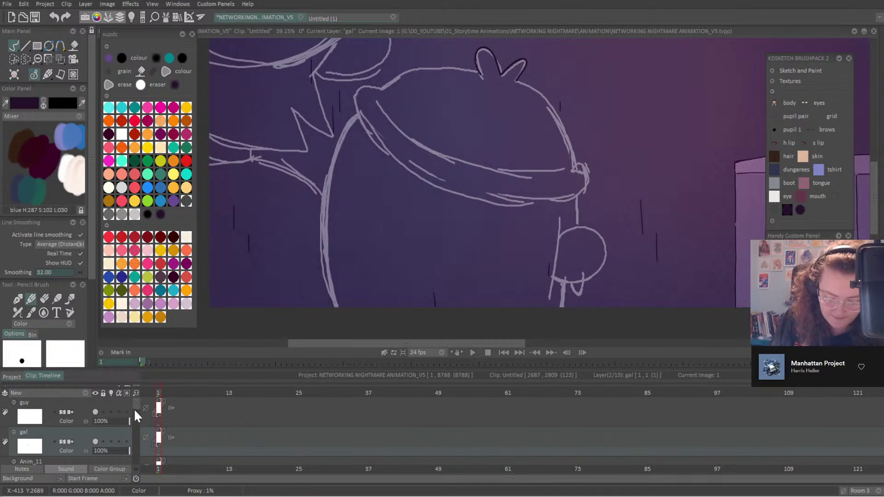
Fade the Anim_11 sketch layer to 8% opacity and ink the head's right contour down around the band's rounded end.
scroll(134, 408, "down", 2)
left_click_drag(100, 426, 95, 422)
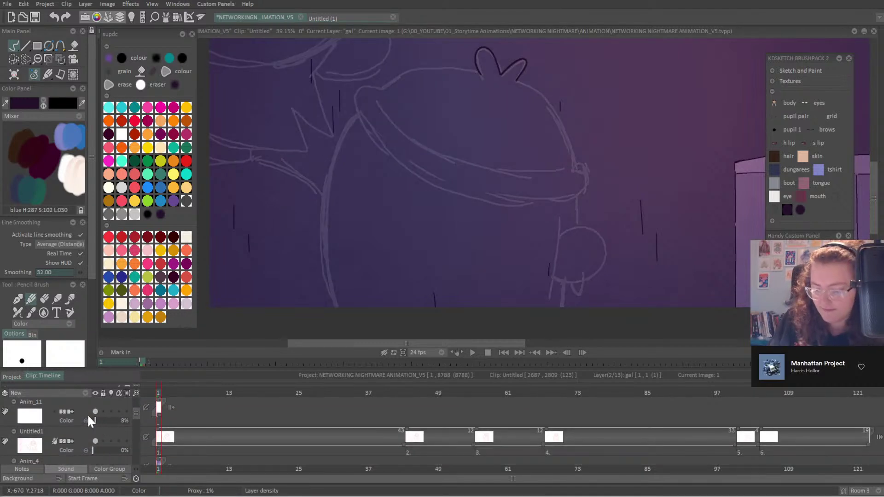
mouse_move(517, 80)
left_mouse_down()
mouse_move(557, 114)
mouse_move(572, 179)
mouse_move(589, 173)
mouse_move(556, 201)
left_mouse_up()
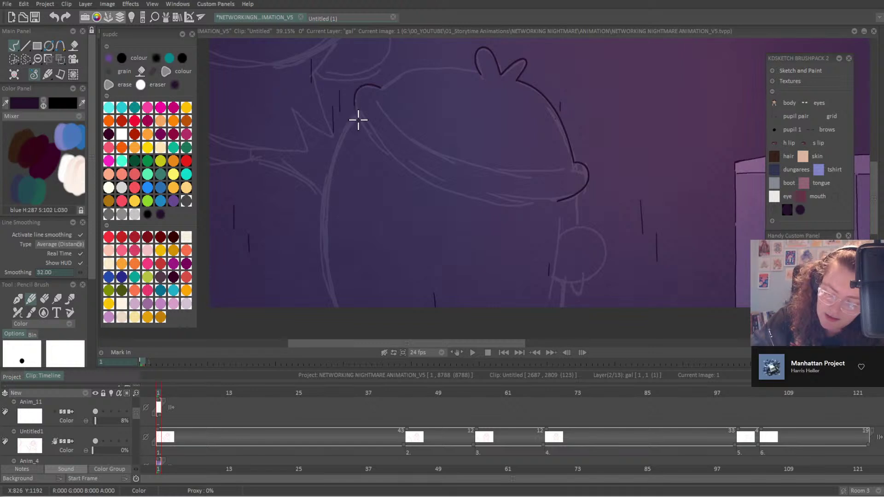
left_click_drag(358, 120, 405, 168)
left_click_drag(437, 188, 515, 203)
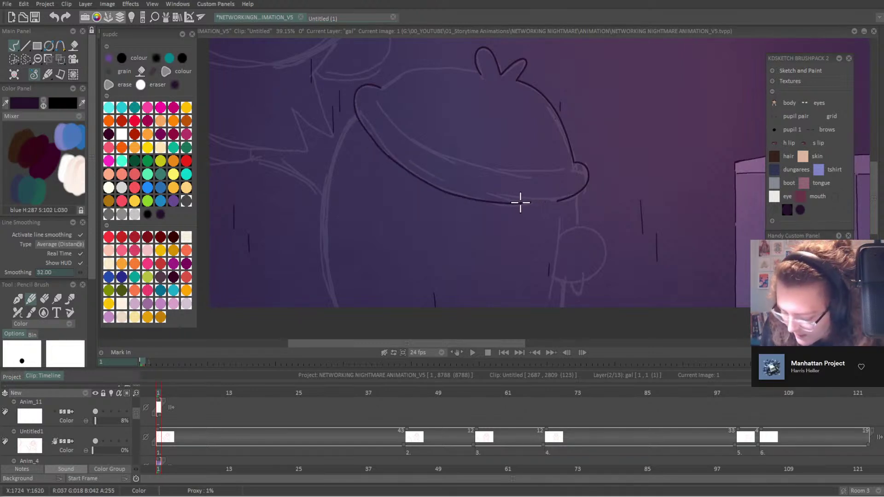
mouse_move(527, 203)
left_mouse_down()
mouse_move(573, 195)
mouse_move(587, 178)
left_mouse_up()
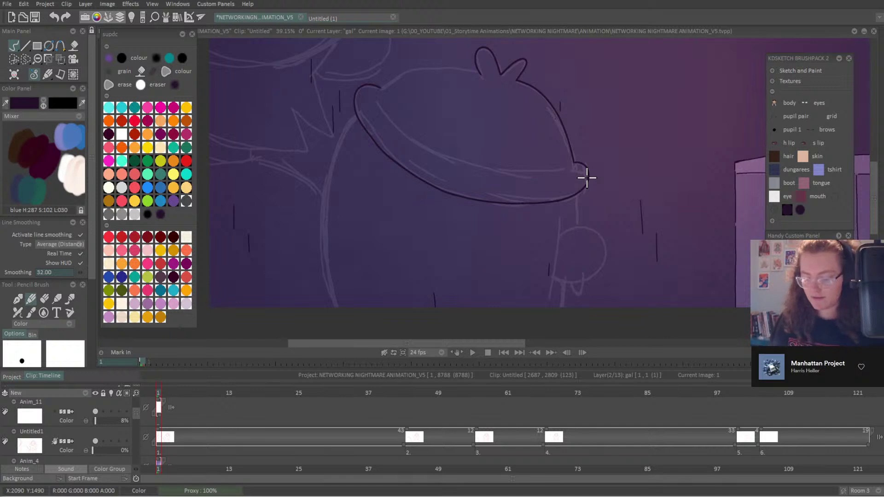
key("ctrl+z")
key("ctrl+z")
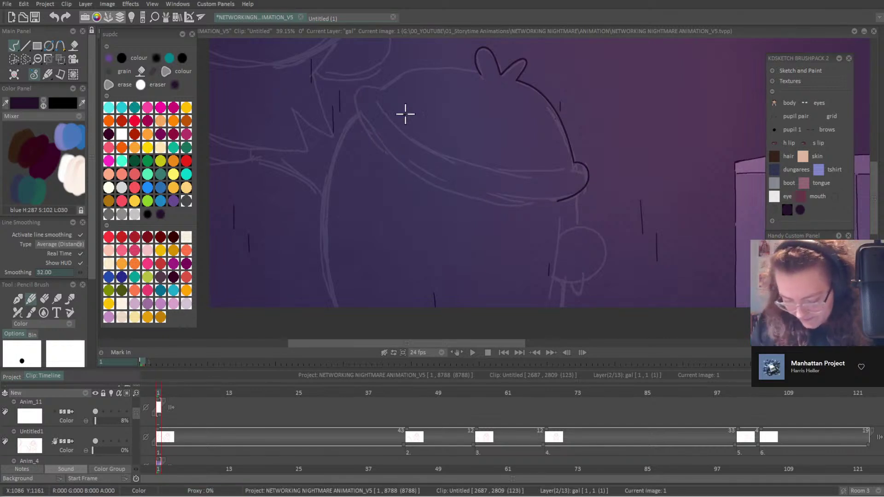
Ink the band's left end and its long lower edge as a smooth curve meeting the right end.
mouse_move(358, 92)
left_mouse_down()
mouse_move(366, 132)
mouse_move(393, 160)
left_mouse_up()
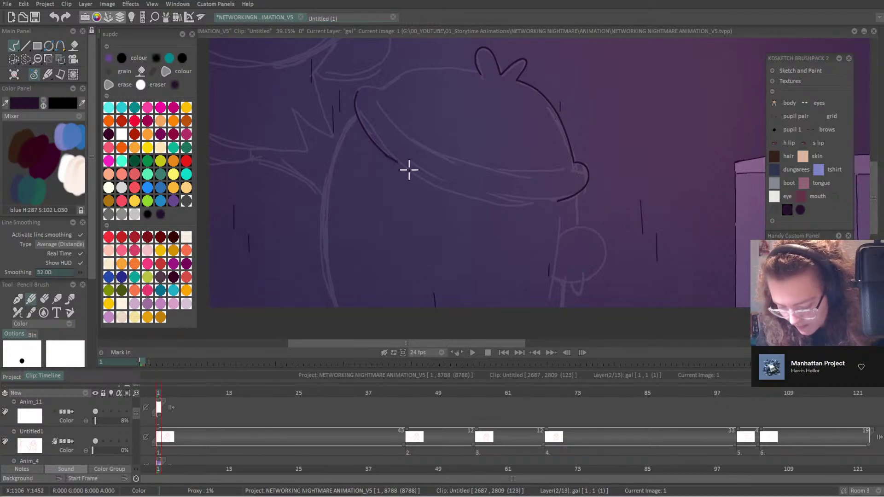
mouse_move(385, 154)
left_mouse_down()
mouse_move(456, 195)
mouse_move(511, 205)
mouse_move(568, 197)
left_mouse_up()
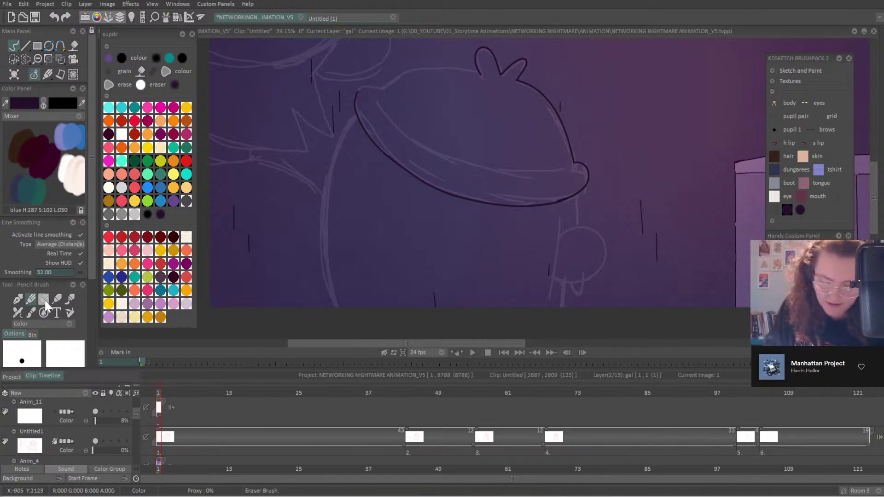
Erase the stray line inside the band's rounded right end and ink the head's top contour from the tufts to the band's left end.
key("e")
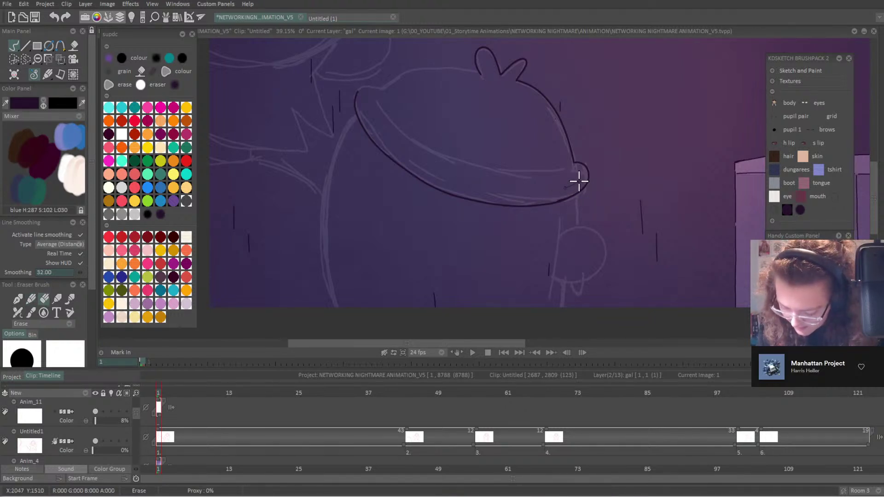
left_click(31, 298)
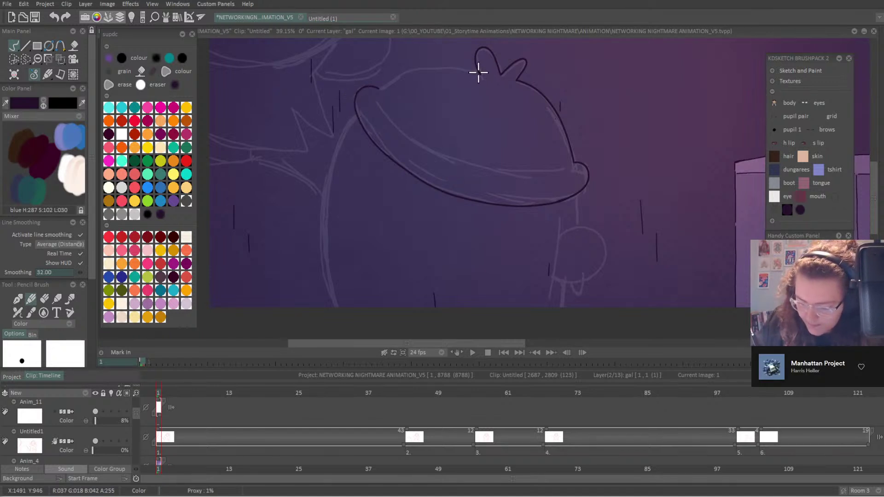
mouse_move(478, 71)
left_mouse_down()
mouse_move(403, 75)
mouse_move(373, 94)
left_mouse_up()
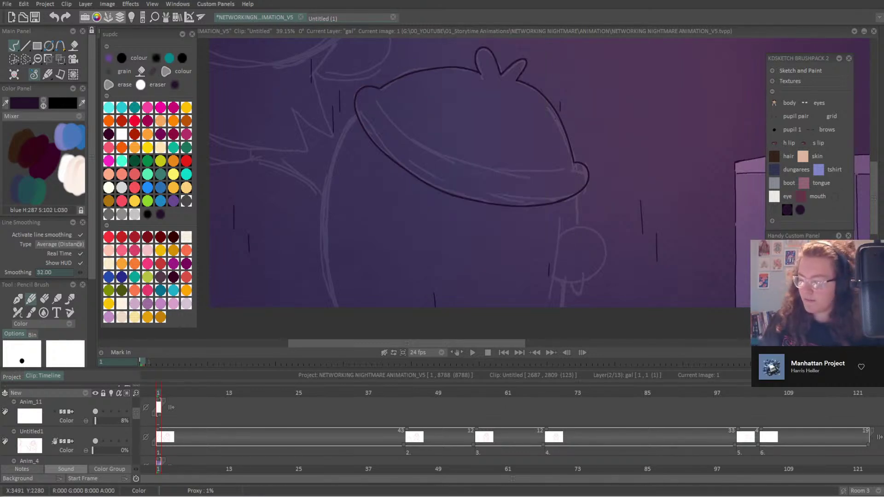
Ink the band's upper edge as one smooth curve from its left end to its rounded right end.
scroll(474, 184, "up", 4)
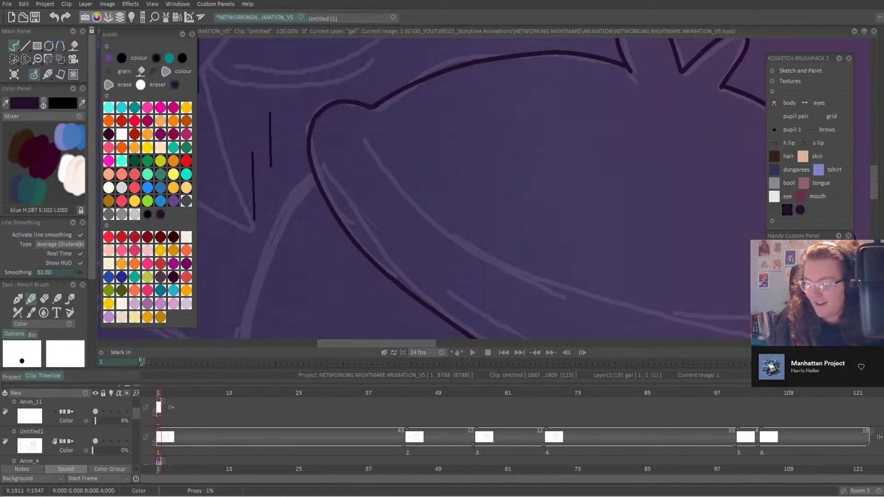
scroll(474, 184, "down", 3)
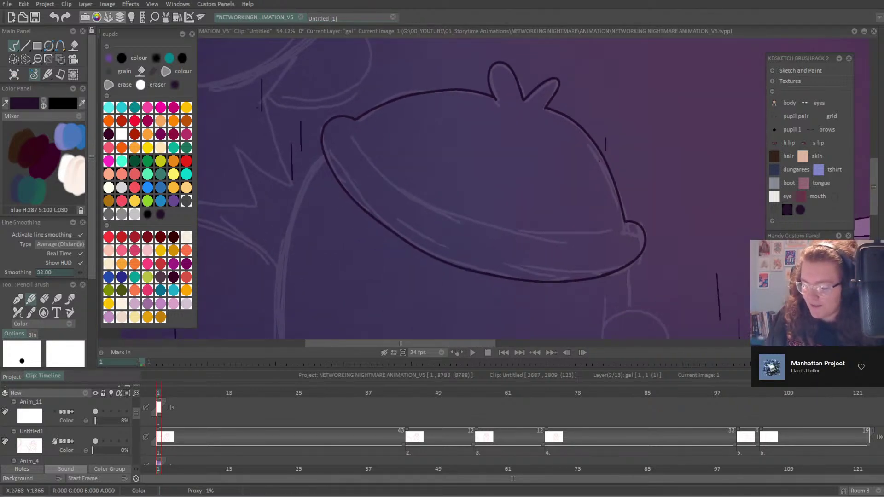
scroll(407, 202, "up", 2)
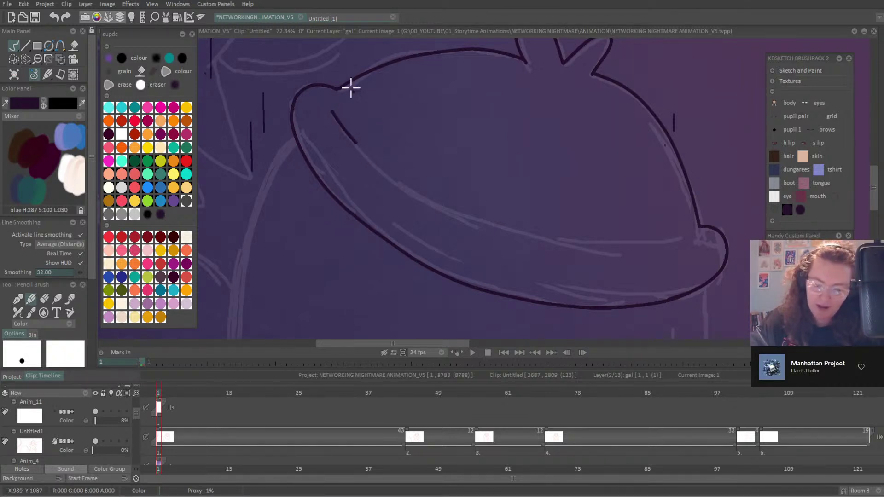
mouse_move(338, 101)
left_mouse_down()
mouse_move(375, 158)
mouse_move(410, 190)
mouse_move(519, 239)
left_mouse_up()
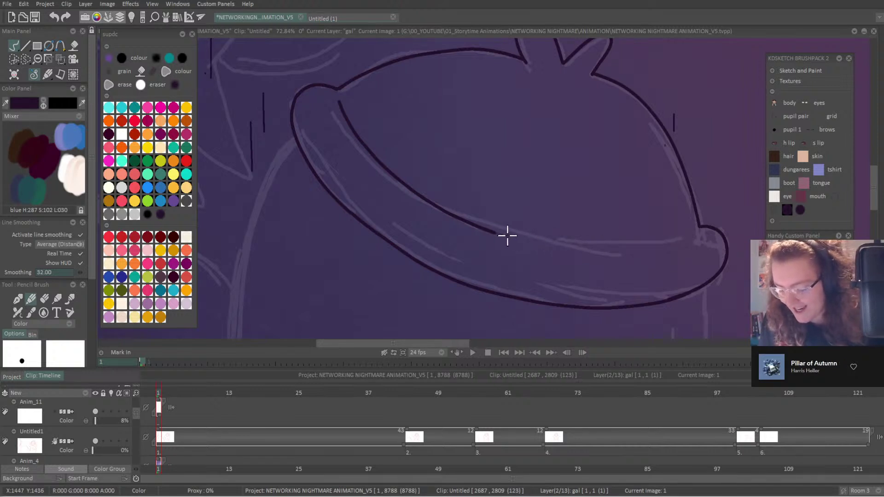
mouse_move(492, 232)
left_mouse_down()
mouse_move(584, 246)
mouse_move(675, 242)
mouse_move(699, 227)
left_mouse_up()
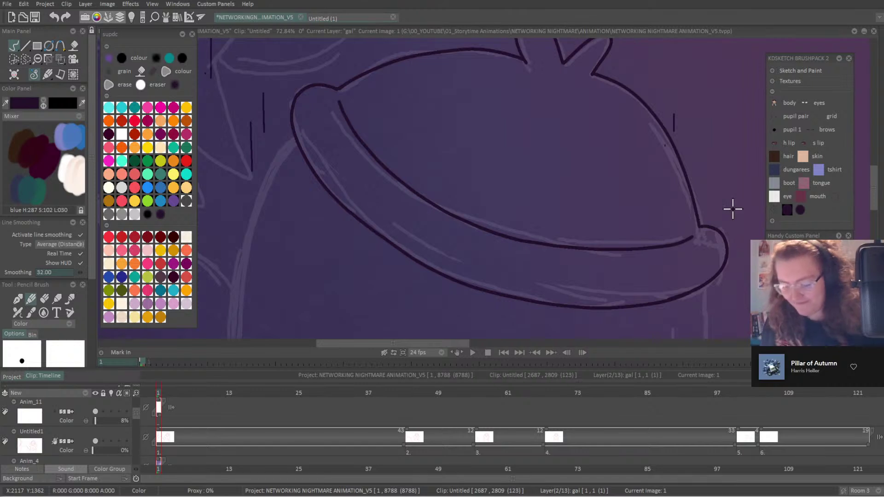
Ink the near-vertical line below the band's right part and the upper and outer curve of the round ear beside it.
scroll(474, 189, "down", 5)
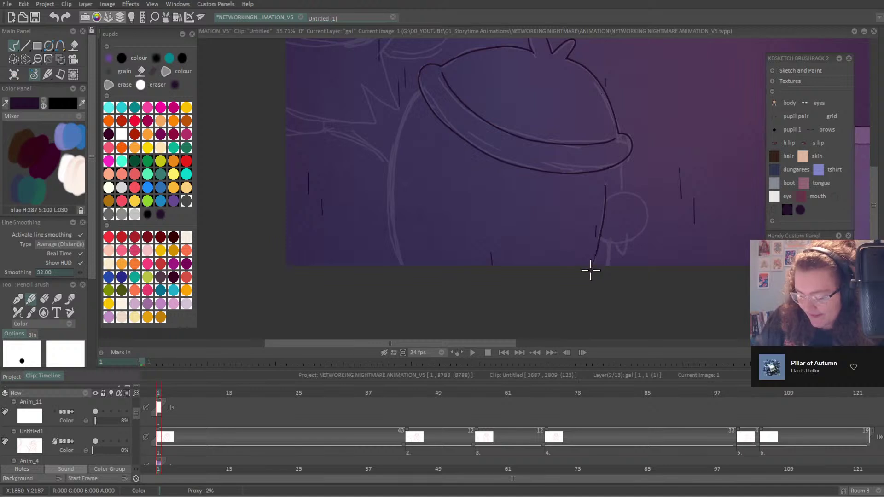
left_click_drag(604, 183, 594, 261)
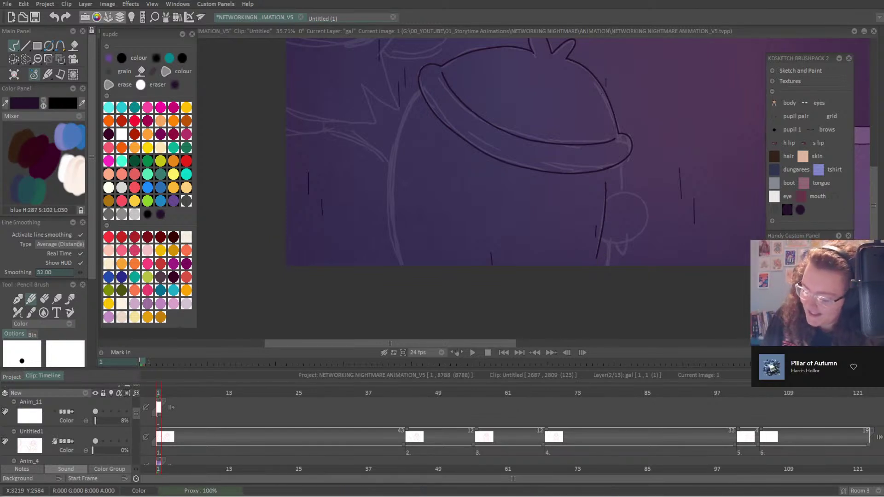
scroll(595, 253, "up", 3)
left_click_drag(782, 322, 696, 308)
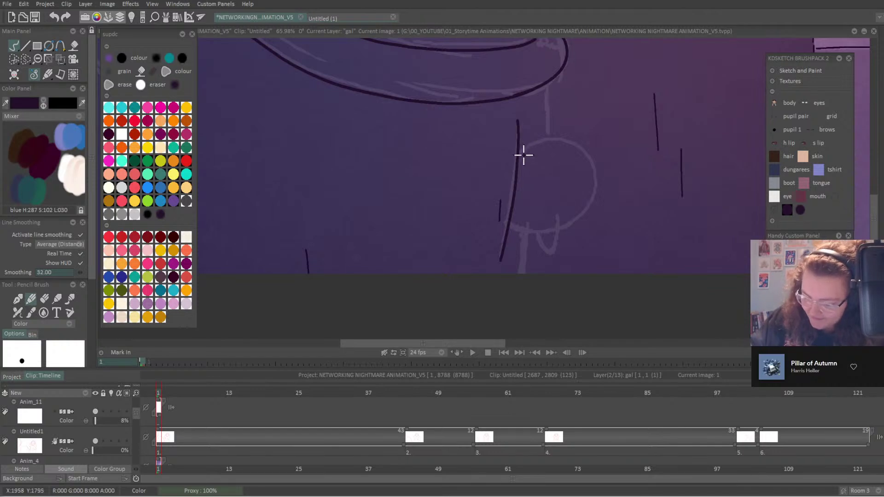
mouse_move(536, 140)
left_mouse_down()
mouse_move(578, 147)
mouse_move(593, 169)
mouse_move(590, 205)
mouse_move(562, 228)
left_mouse_up()
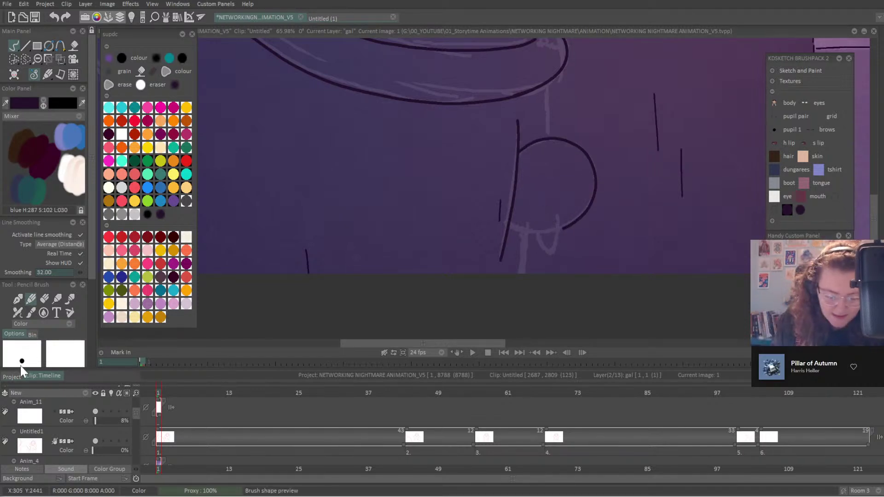
Open clip 9-1/1 to examine the finished character's hair and ear, and return to clip 12-1/1.
left_click(12, 376)
double_click(206, 462)
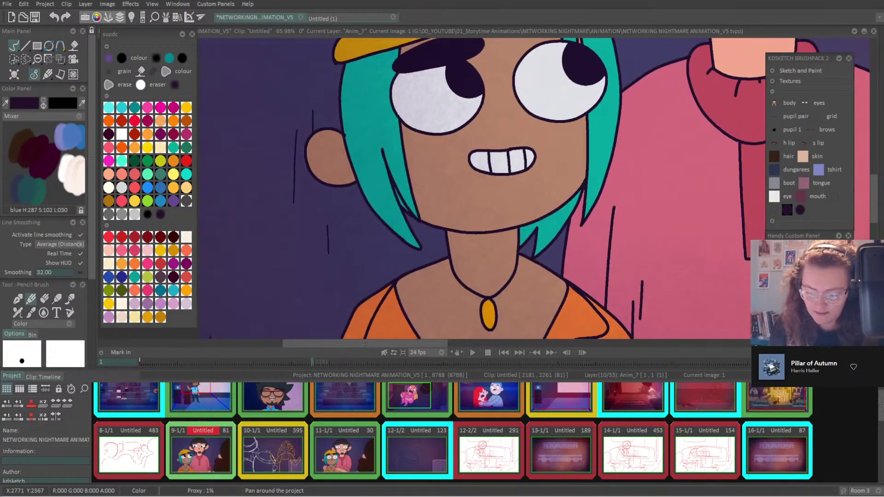
double_click(336, 463)
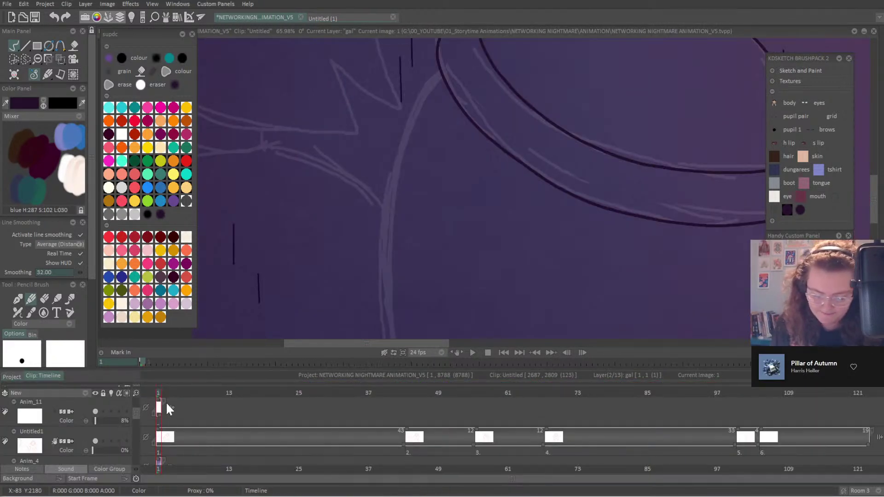
Ink the short line joining the band to the ear, the ear's lower curve and the line running down below it.
left_click_drag(789, 337, 664, 202)
left_click_drag(689, 69, 687, 133)
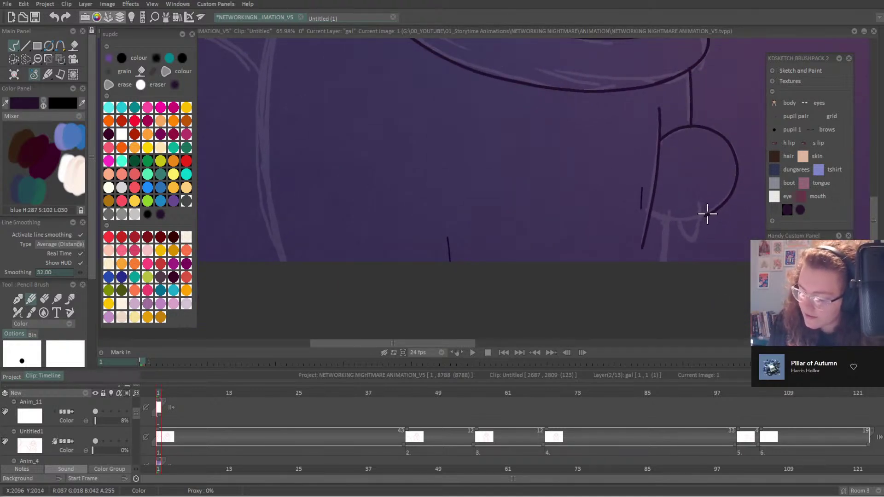
mouse_move(703, 214)
left_mouse_down()
mouse_move(650, 211)
mouse_move(645, 198)
mouse_move(661, 281)
left_mouse_up()
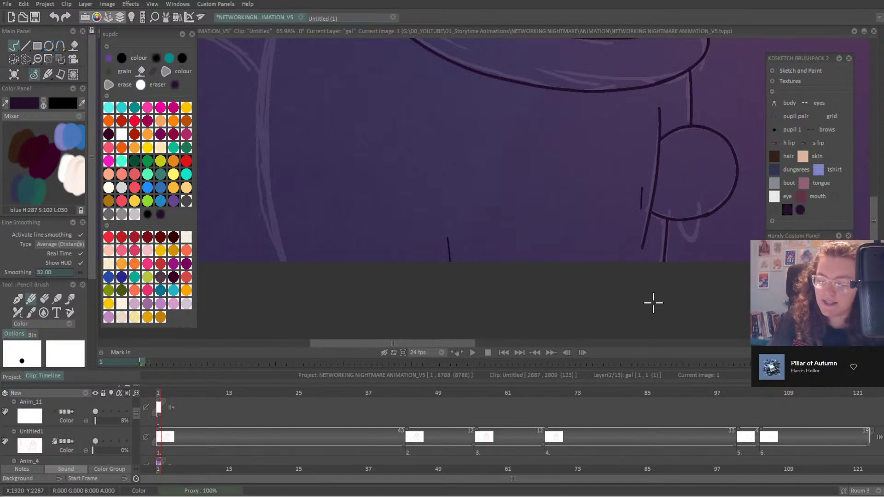
Ink the gal's long left contour, curving from the band's left end down to the canvas's bottom edge.
scroll(401, 83, "down", 3)
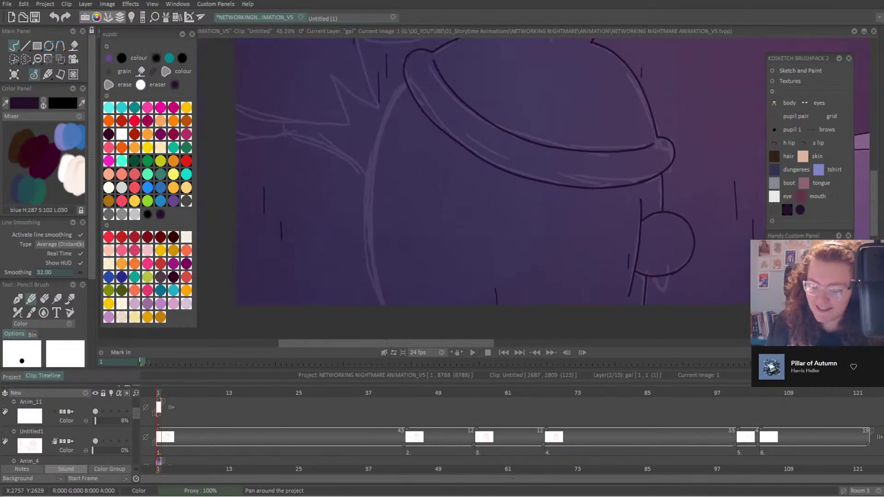
mouse_move(404, 79)
left_mouse_down()
mouse_move(382, 119)
mouse_move(366, 191)
mouse_move(365, 246)
mouse_move(385, 308)
left_mouse_up()
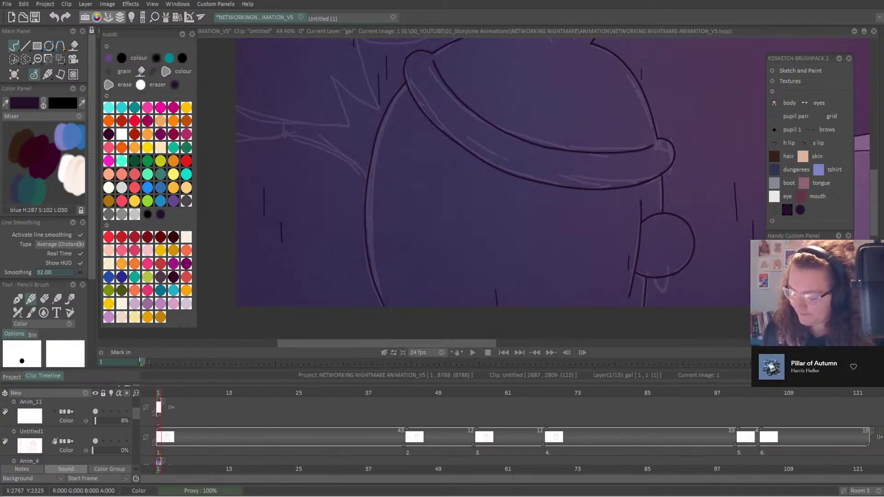
scroll(387, 317, "down", 3)
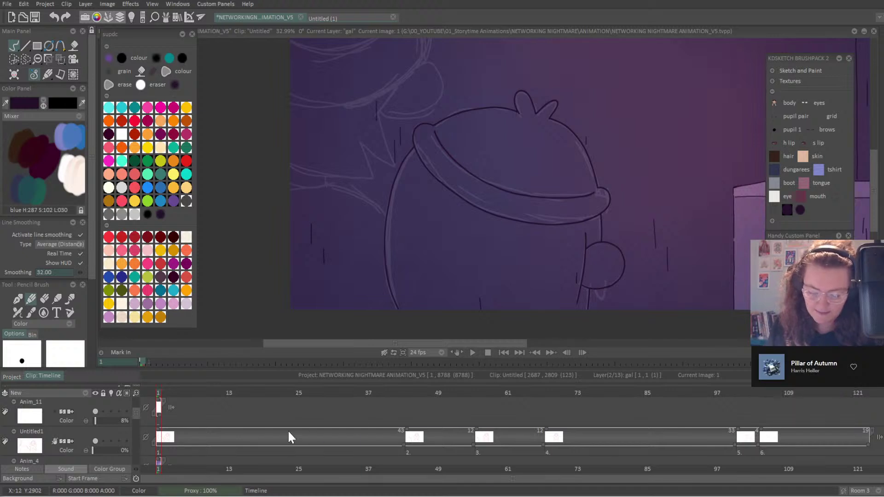
Select the guy layer and move it beneath the gal layer in the layer stack.
scroll(135, 413, "up", 2)
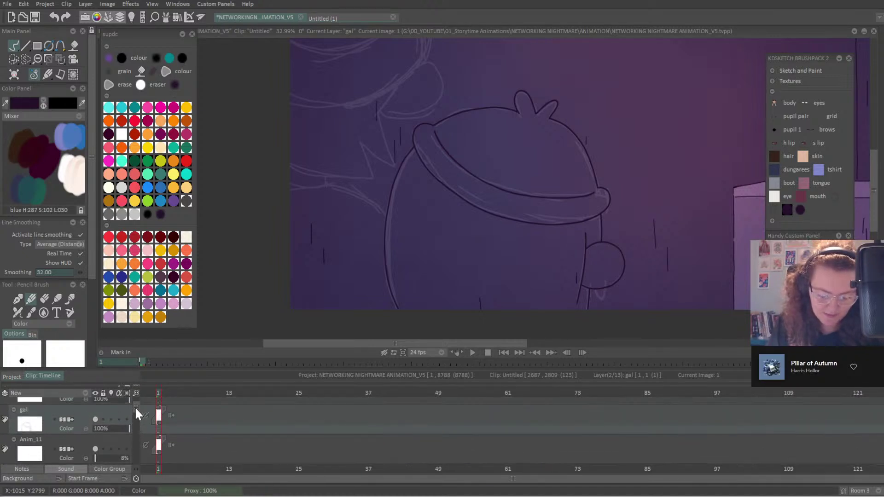
left_click(91, 400)
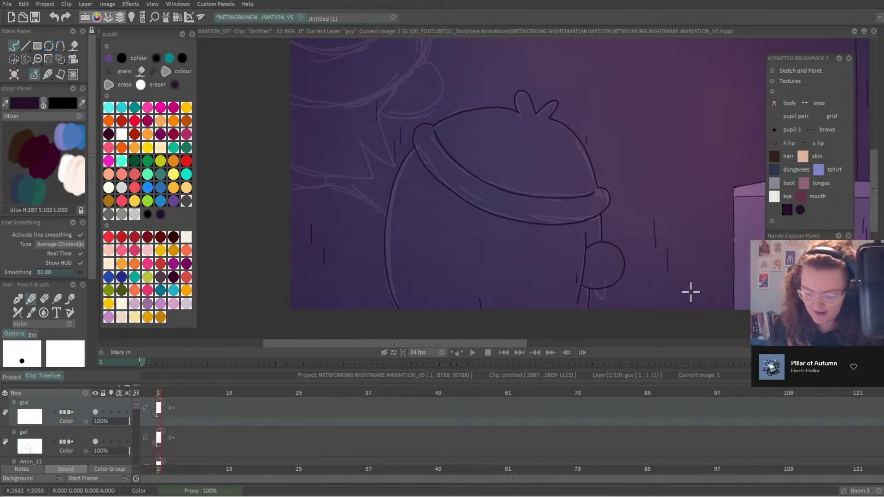
left_click_drag(85, 409, 92, 454)
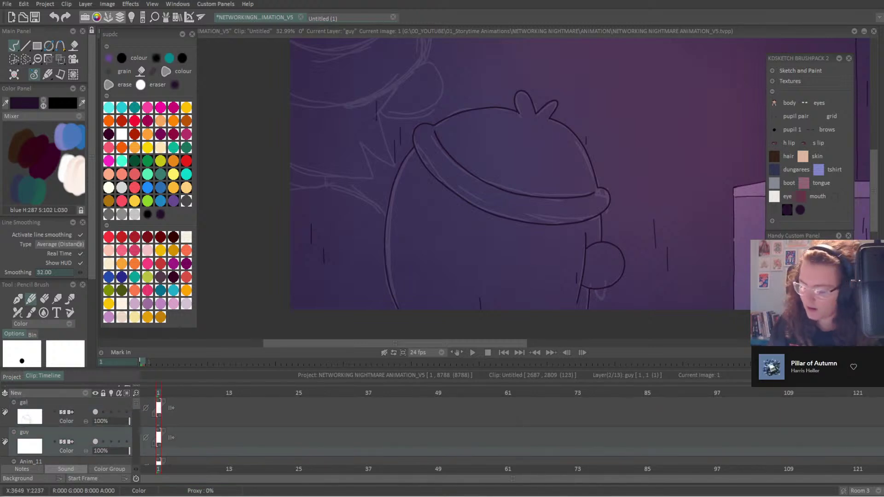
On the guy layer, ink the cap's right contour and the band's outer and upper edges, tracing the faded sketch.
left_click_drag(424, 249, 534, 249)
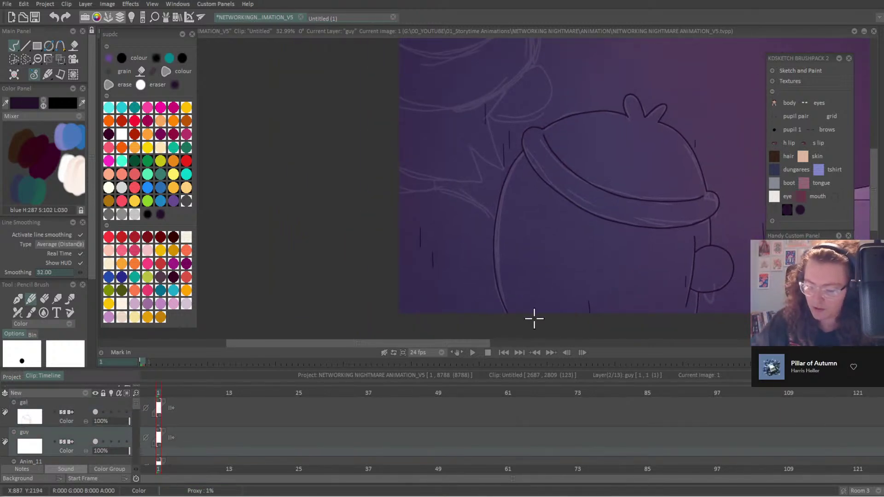
scroll(534, 319, "up", 5)
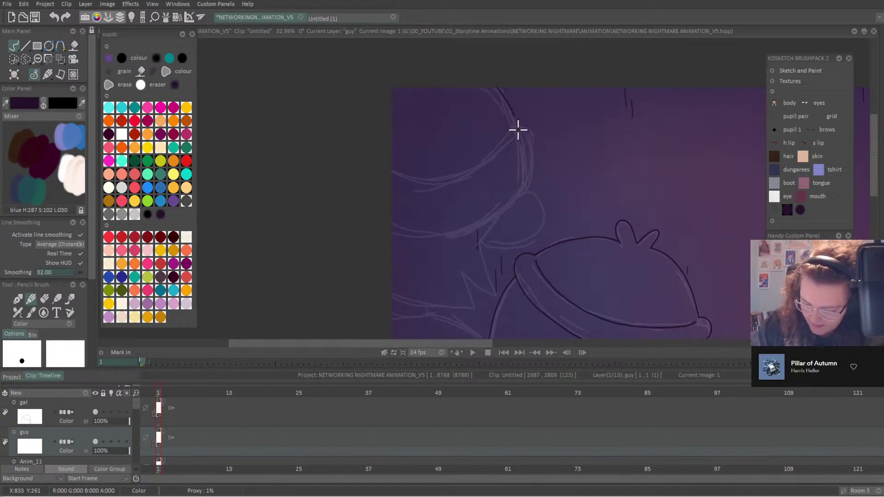
mouse_move(518, 129)
left_mouse_down()
mouse_move(529, 180)
mouse_move(519, 194)
mouse_move(463, 230)
mouse_move(420, 235)
left_mouse_up()
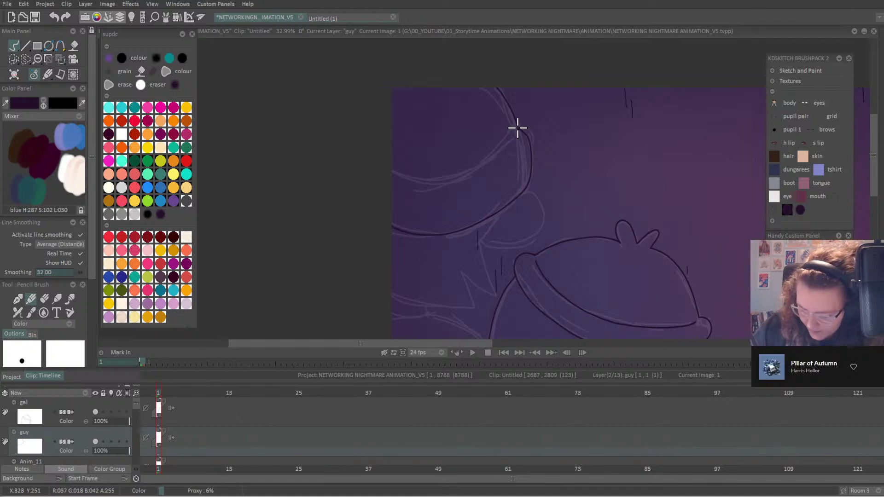
mouse_move(517, 127)
left_mouse_down()
mouse_move(490, 156)
mouse_move(451, 177)
mouse_move(385, 172)
left_mouse_up()
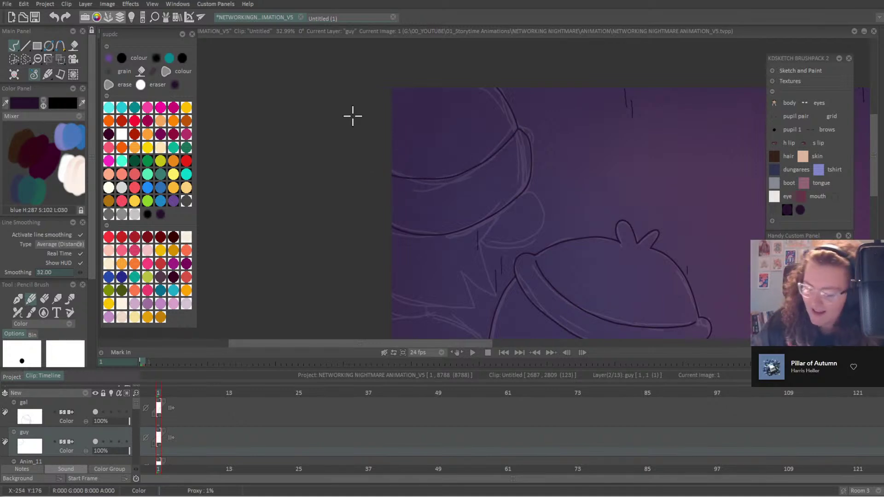
Ink the guy's jagged hair edge and round ear beneath the band, plus his neckline and shoulder curve.
mouse_move(496, 219)
left_mouse_down()
mouse_move(473, 256)
mouse_move(481, 246)
mouse_move(497, 298)
mouse_move(467, 274)
mouse_move(476, 309)
mouse_move(409, 300)
mouse_move(362, 271)
left_mouse_up()
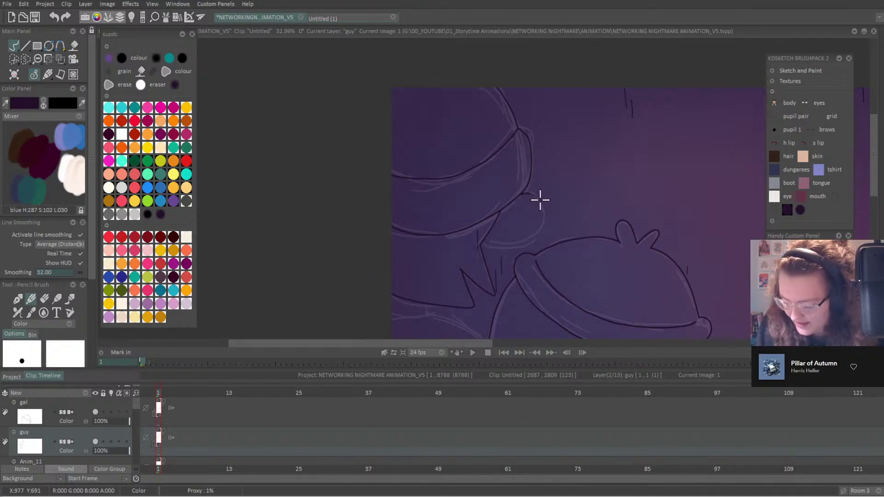
mouse_move(527, 194)
left_mouse_down()
mouse_move(528, 233)
mouse_move(536, 195)
mouse_move(539, 229)
mouse_move(508, 246)
left_mouse_up()
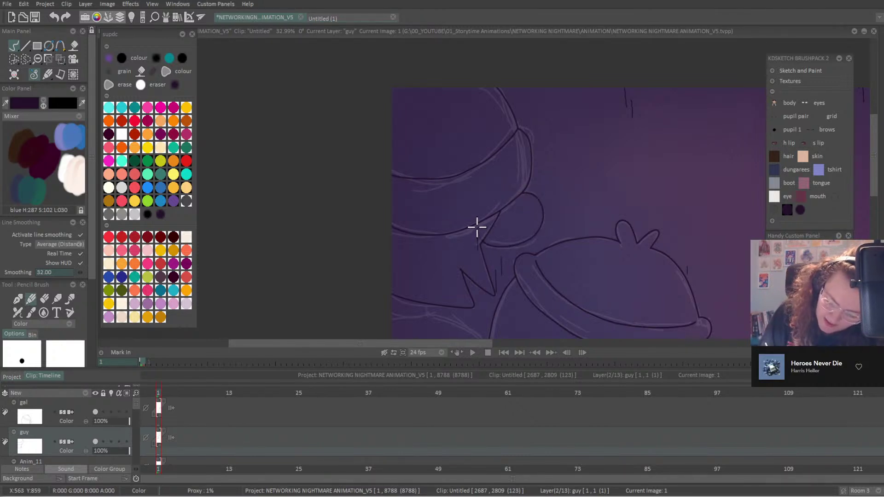
mouse_move(725, 340)
left_mouse_down()
mouse_move(760, 286)
mouse_move(742, 279)
left_mouse_up()
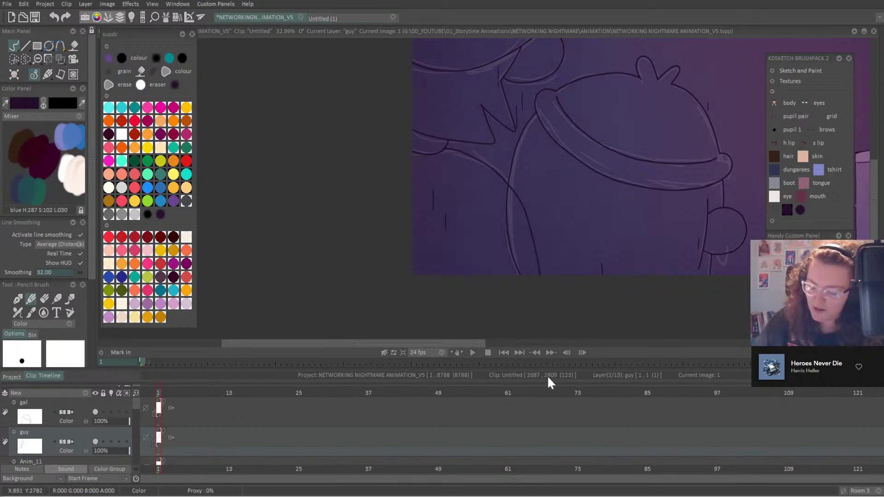
At frame 4, set the Anim_11 sketch layer's opacity to 0% and the Untitled1 rough layer's opacity to 50%.
scroll(548, 379, "down", 2)
left_click_drag(783, 295, 767, 343)
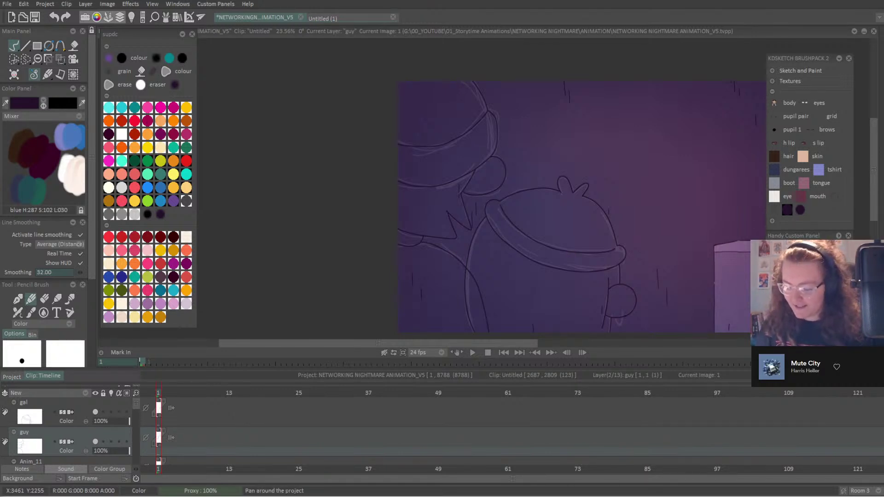
left_click_drag(831, 339, 733, 327)
left_click_drag(159, 393, 158, 413)
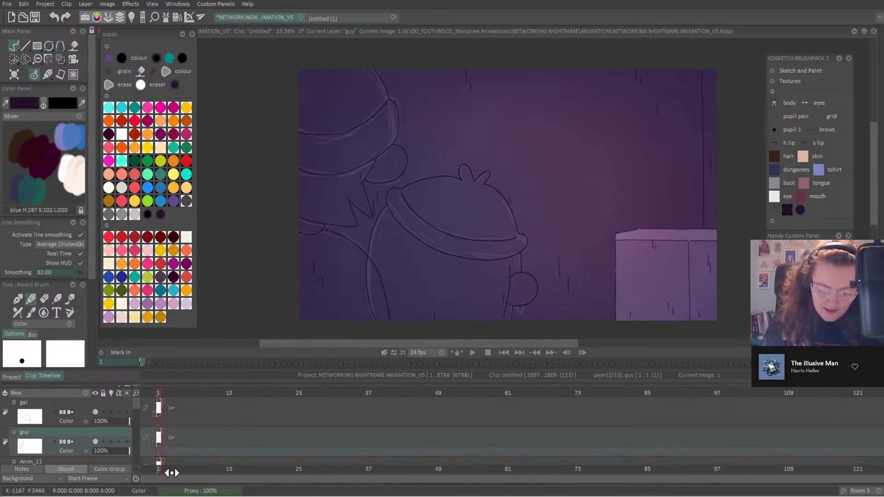
left_click(165, 392)
left_click(174, 393)
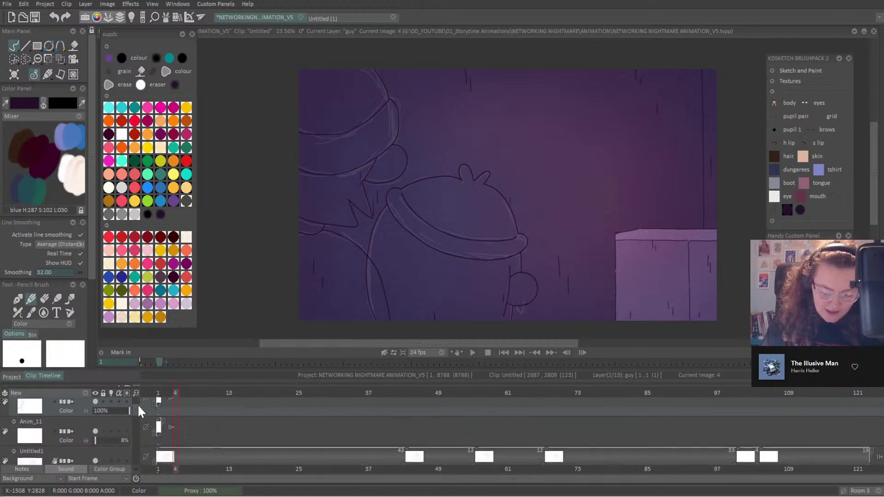
scroll(137, 404, "down", 2)
left_click_drag(98, 436, 93, 438)
left_click(90, 451)
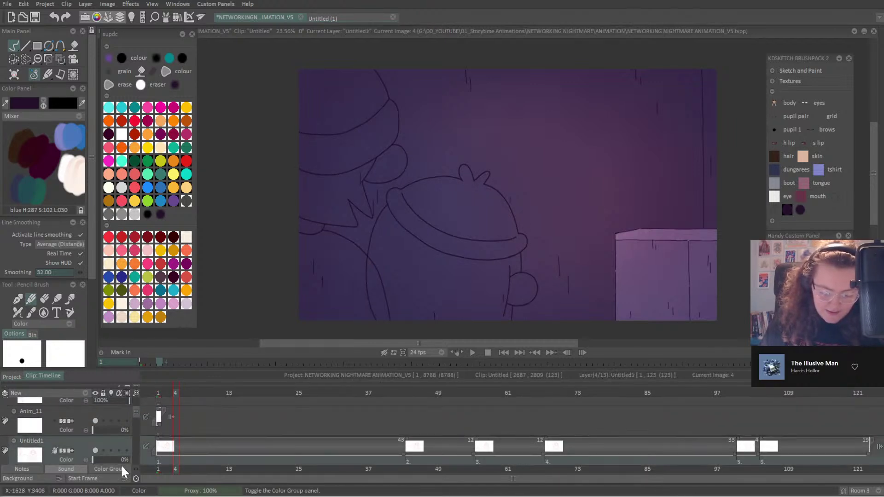
mouse_move(120, 464)
left_mouse_down()
mouse_move(102, 460)
mouse_move(111, 465)
left_mouse_up()
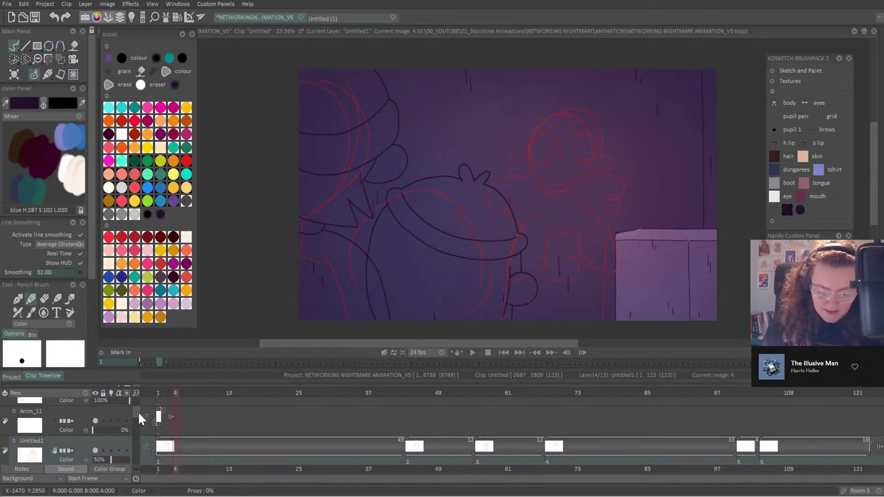
Select the guy layer, scrub the clip to frame 44 to compare the rough, and save the project.
scroll(138, 412, "up", 2)
left_click(80, 428)
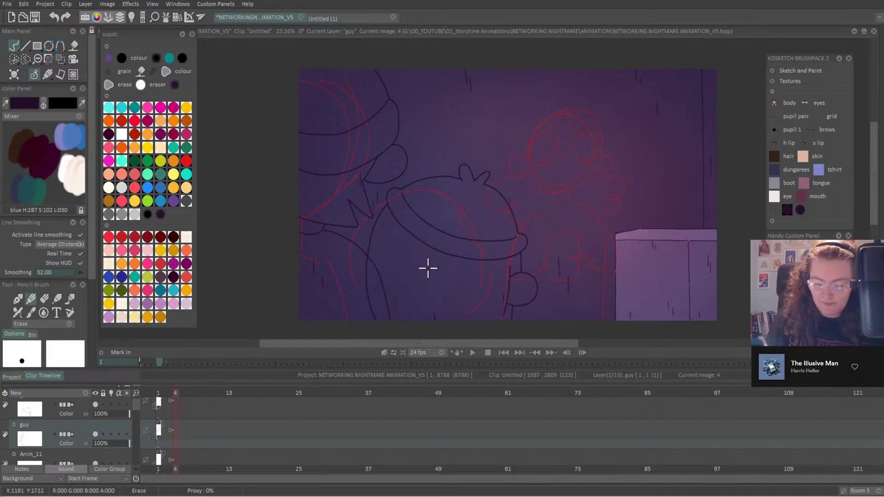
left_click(187, 393)
mouse_move(186, 394)
left_mouse_down()
mouse_move(422, 394)
mouse_move(403, 400)
left_mouse_up()
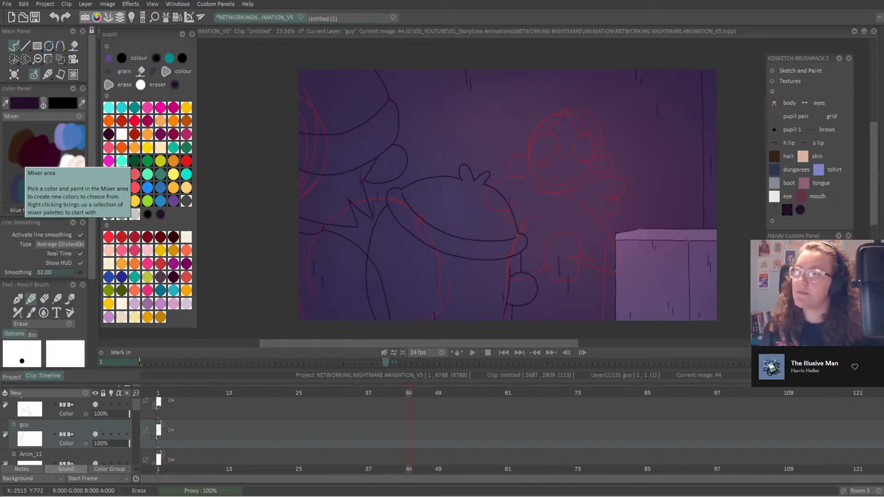
key("ctrl+s")
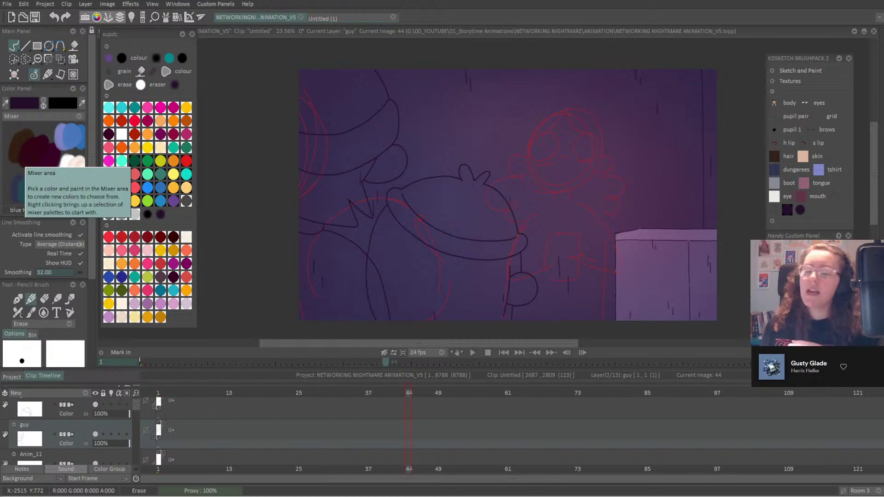
Open clip 9-1/1 from the project overview and enlarge the timeline area to show more of its layers.
left_click(12, 377)
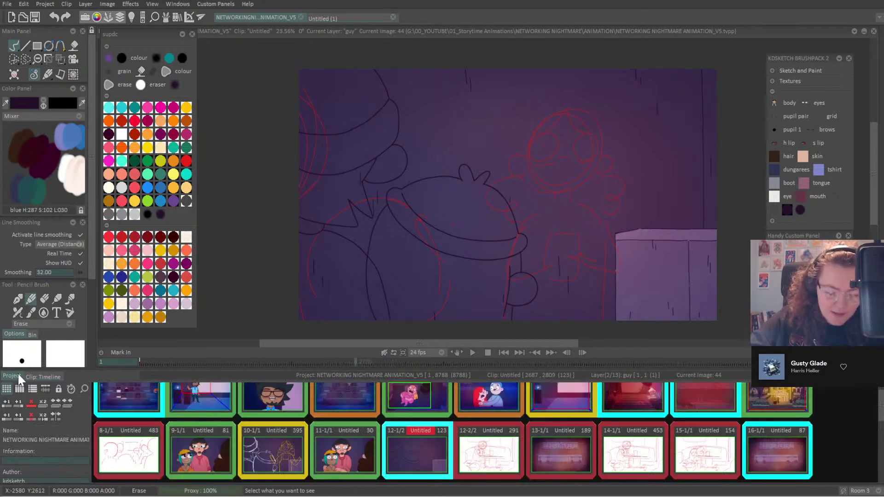
double_click(201, 462)
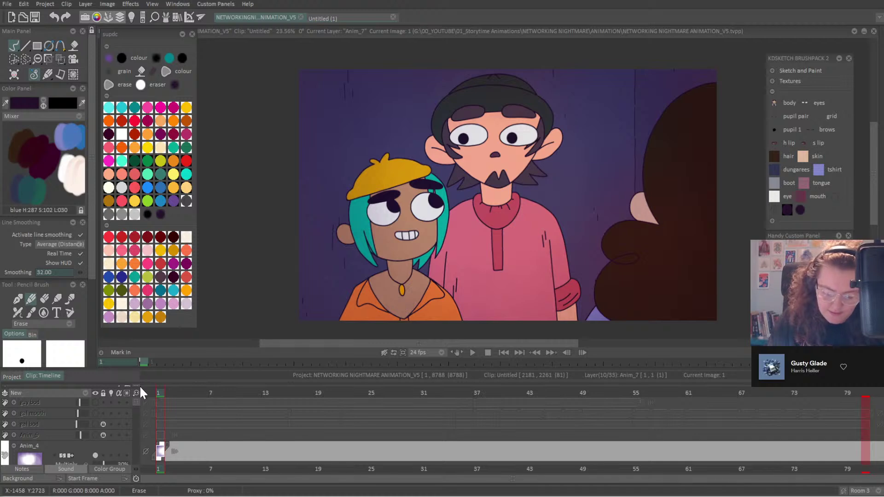
left_click_drag(168, 368, 232, 279)
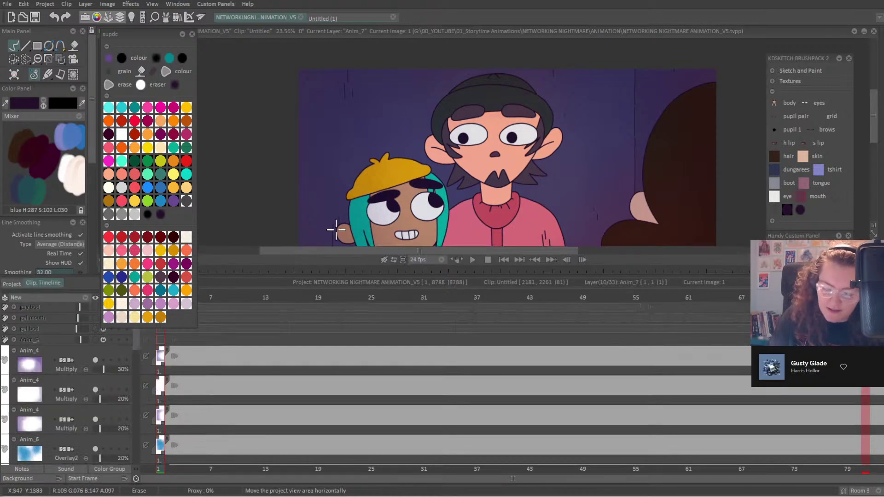
left_click_drag(137, 335, 144, 419)
Collapse both colour swatch groups in the custom palette and fit the whole frame in view.
left_click(107, 225)
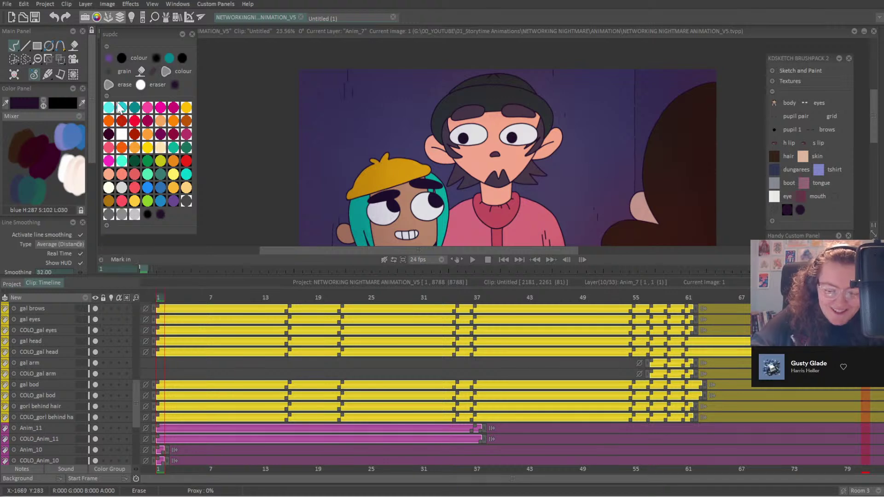
left_click(107, 96)
left_click_drag(139, 411, 131, 389)
left_click(874, 234)
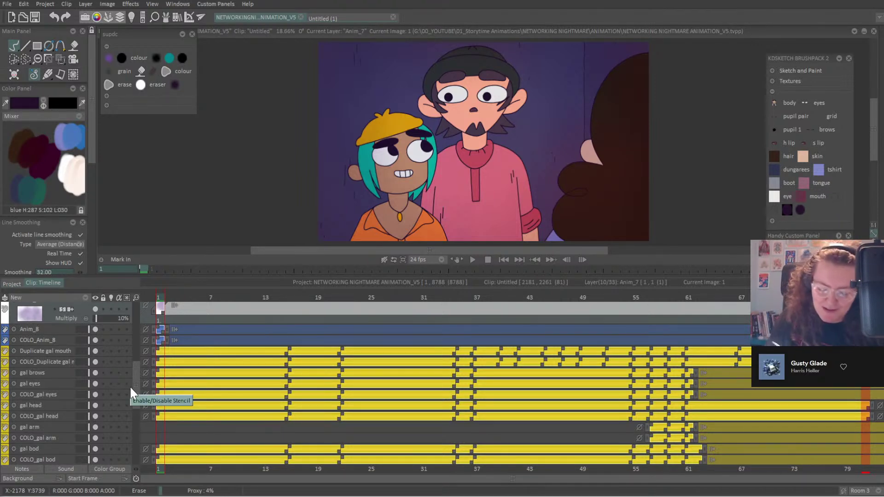
Hide the COLO layers for the gal's mouth, eyes, head, arm, body and behind hair, keeping her line layers visible.
left_click_drag(136, 365, 136, 374)
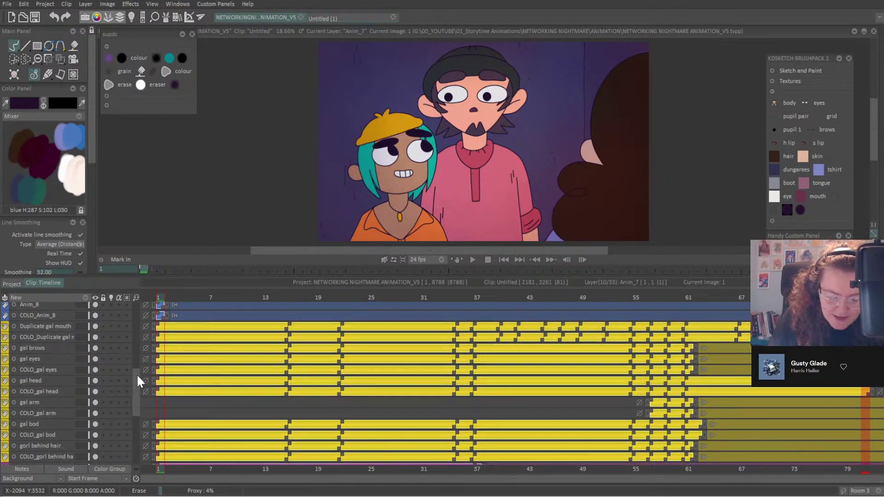
left_click(95, 338)
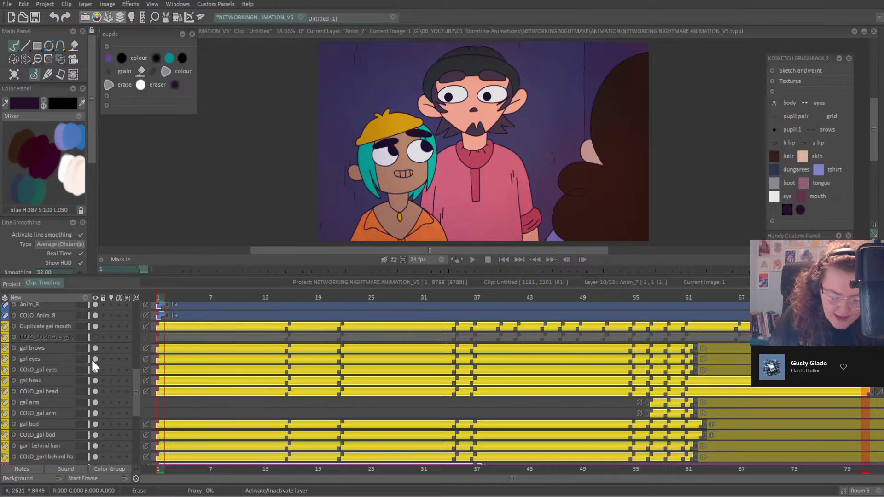
left_click(95, 359)
left_click(95, 380)
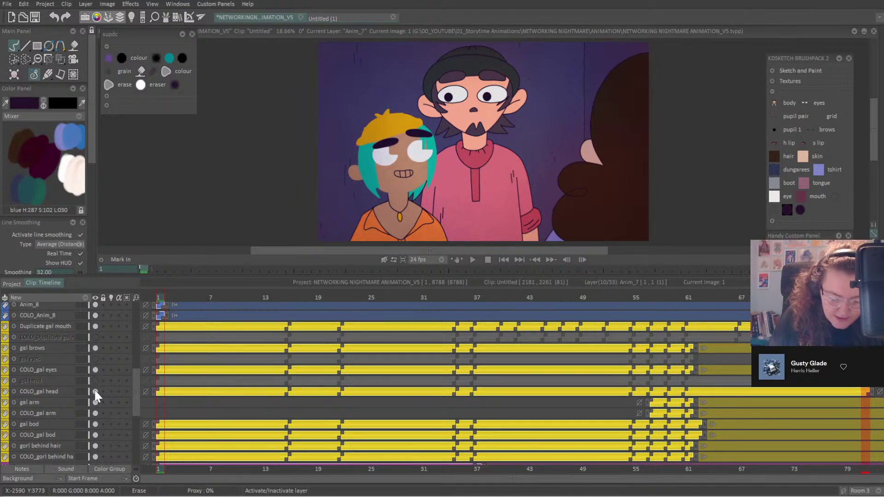
left_click(95, 380)
left_click(95, 392)
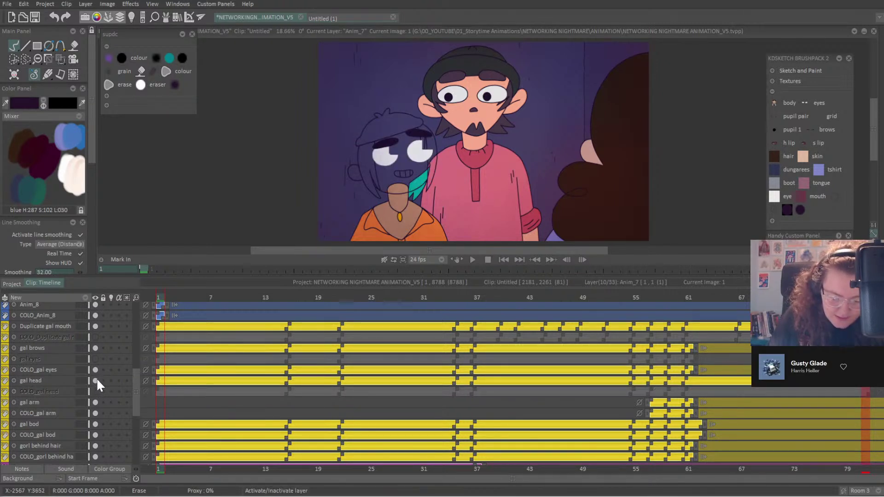
left_click(95, 369)
left_click(95, 359)
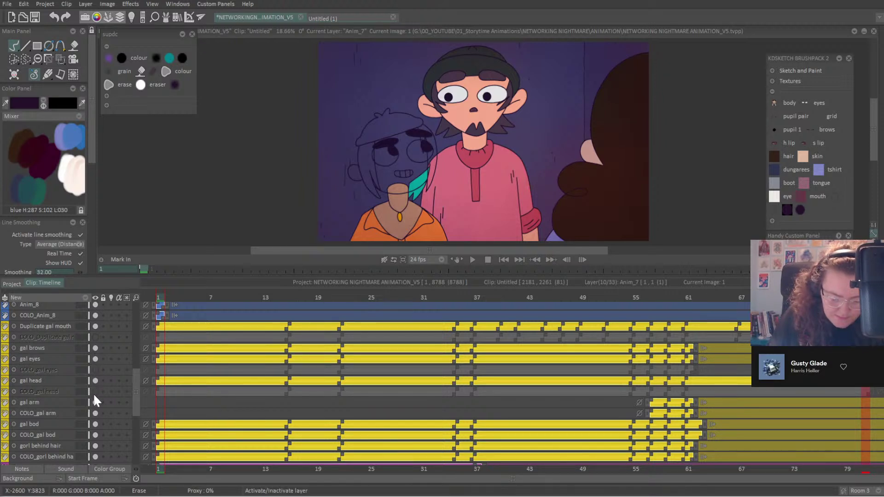
left_click(95, 412)
left_click(95, 435)
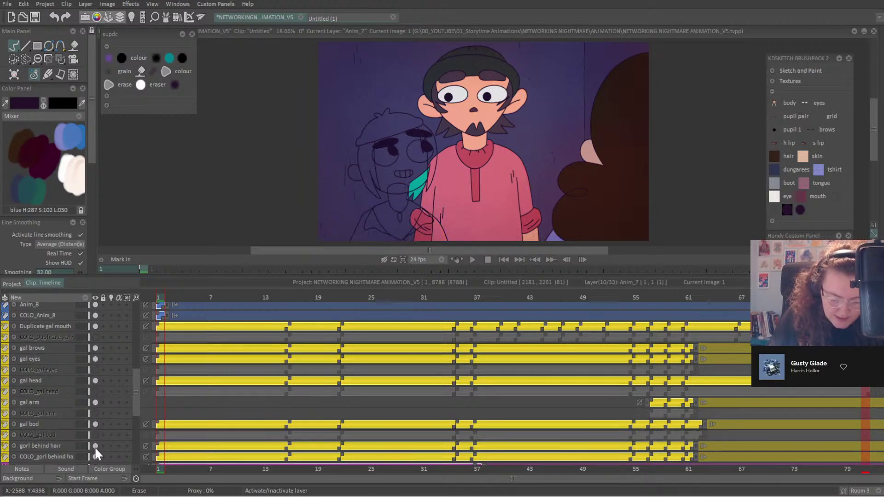
left_click(96, 457)
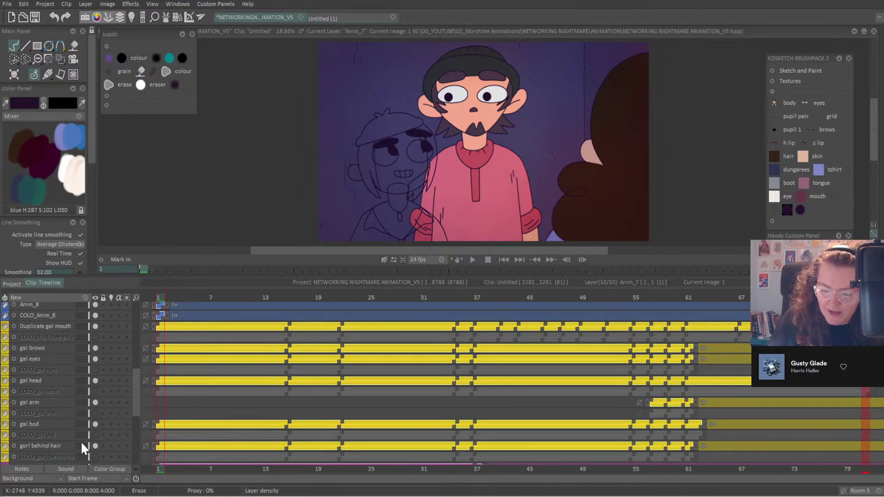
Hide the gal brows layer.
left_click_drag(483, 185, 493, 152)
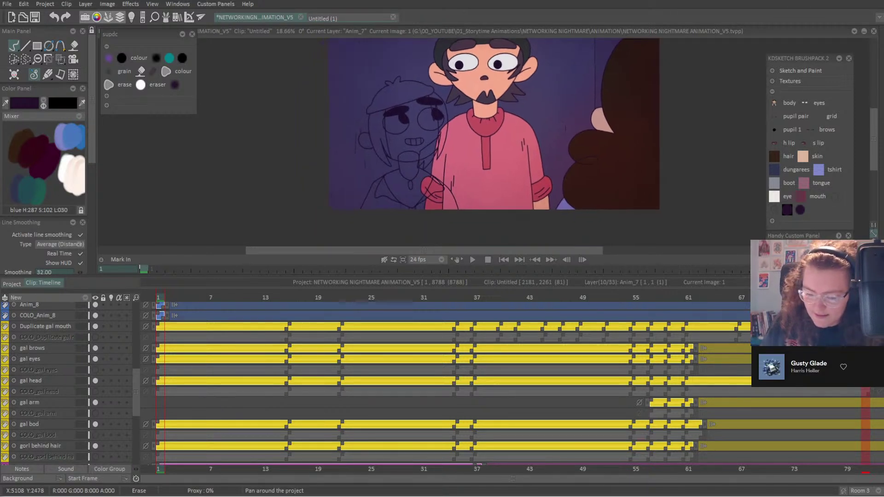
scroll(139, 382, "up", 1)
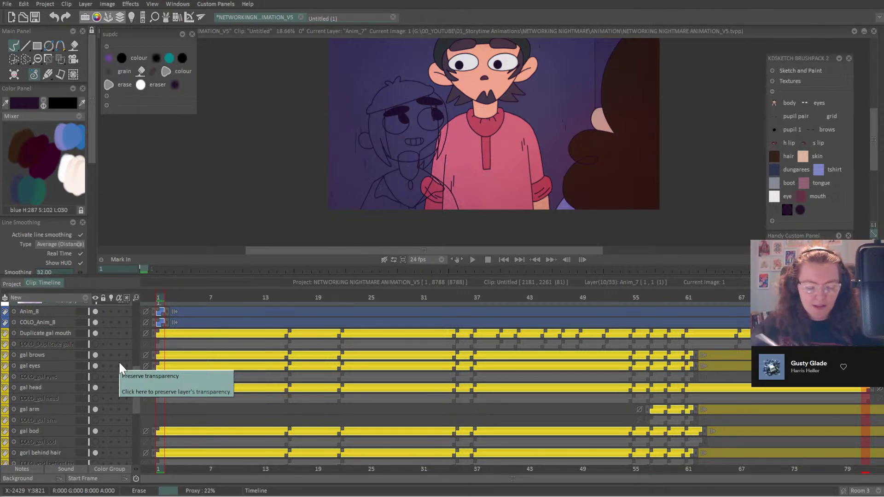
left_click(95, 355)
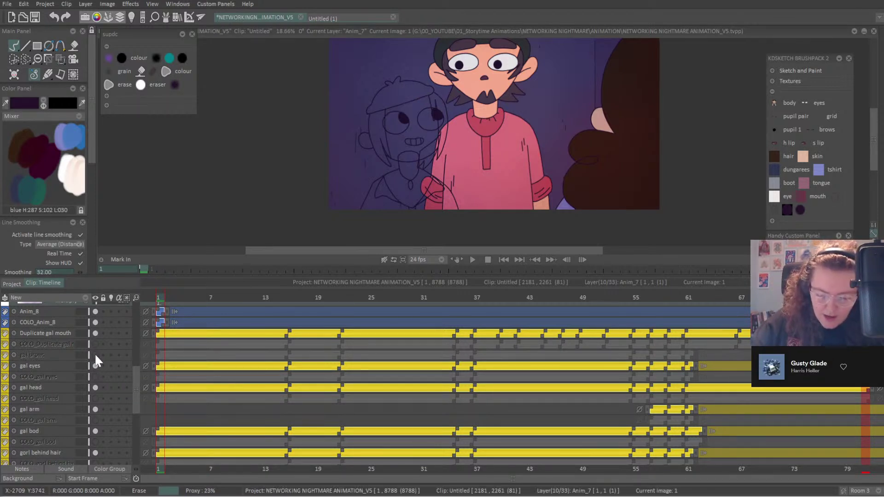
left_click(95, 354)
left_click(95, 355)
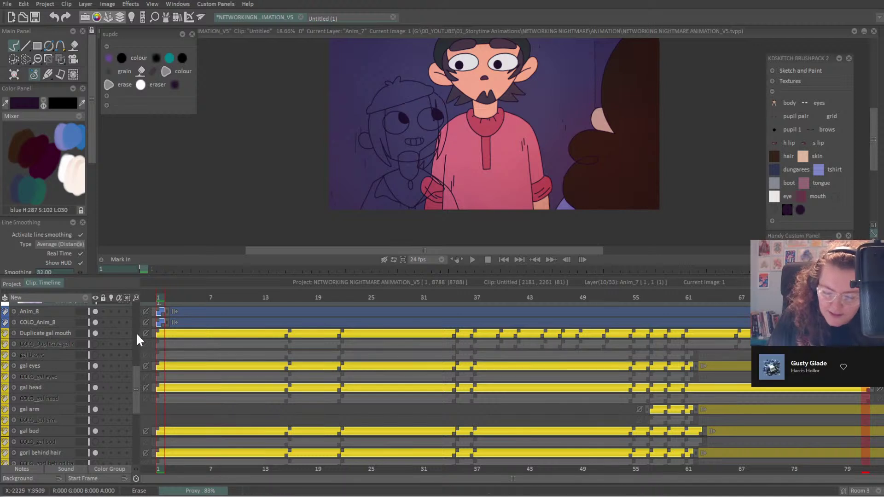
Display only the current layer, view the COLO_Duplicate gal mouth layer alone, and switch the gal brows layer back on.
left_click(94, 298)
left_click(130, 301)
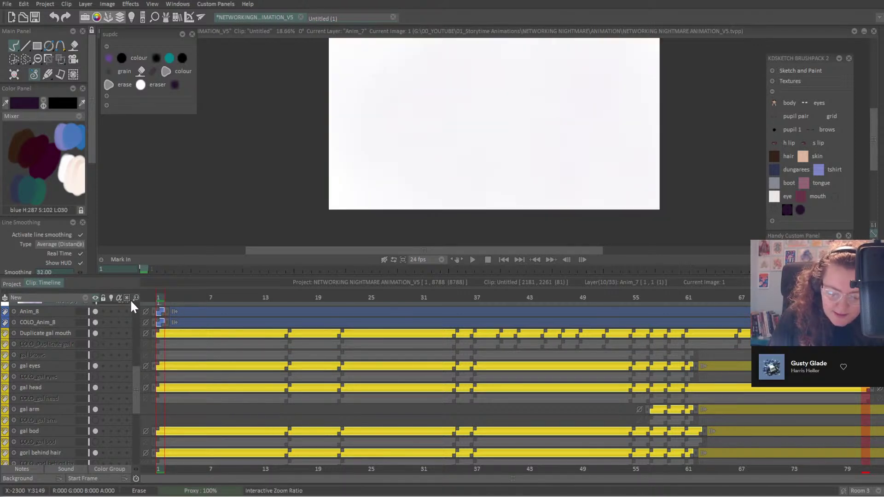
left_click(95, 344)
left_click(64, 346)
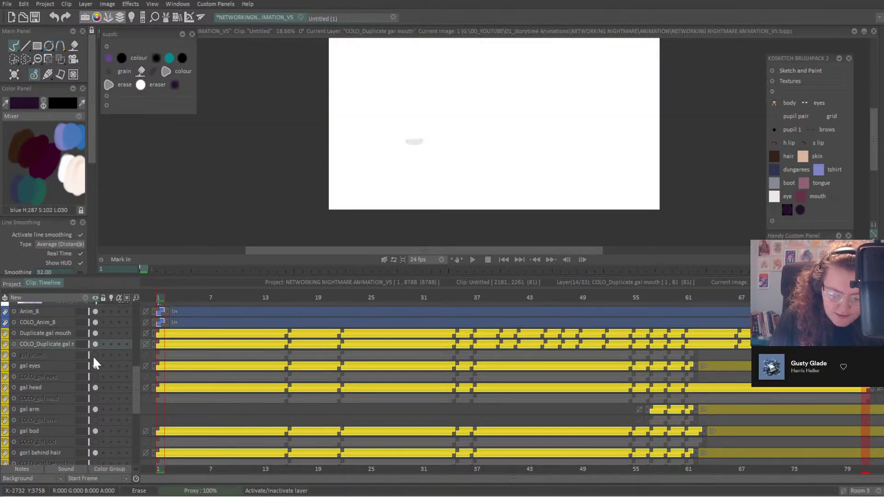
left_click(95, 355)
left_click(94, 344)
View the gal brows layer alone up to frame 35, and the gal head layer alone up to frame 30.
left_click(57, 355)
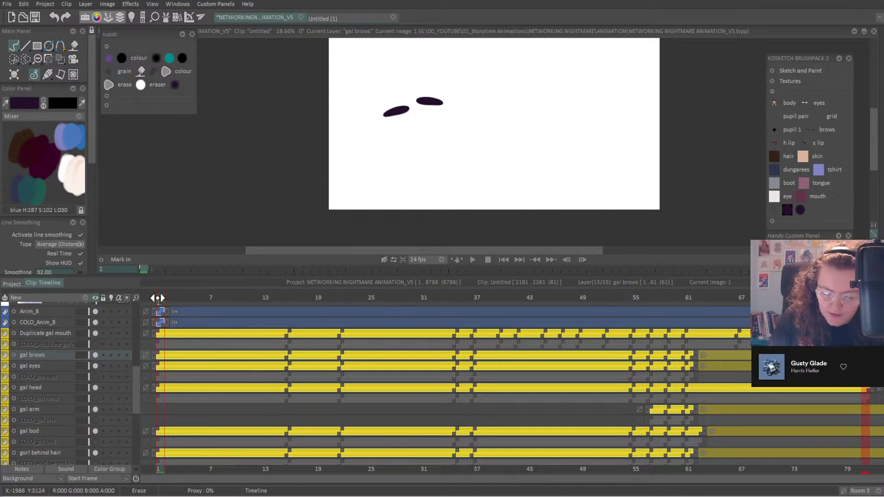
left_click_drag(157, 298, 459, 343)
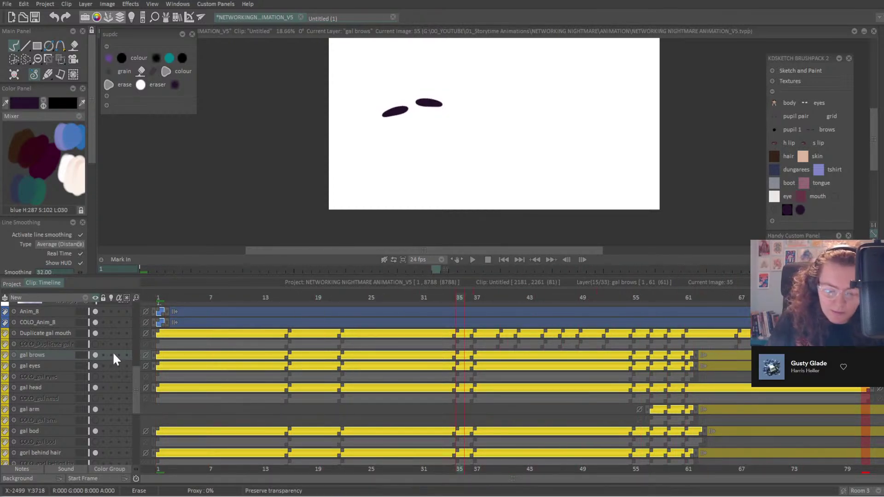
left_click(59, 388)
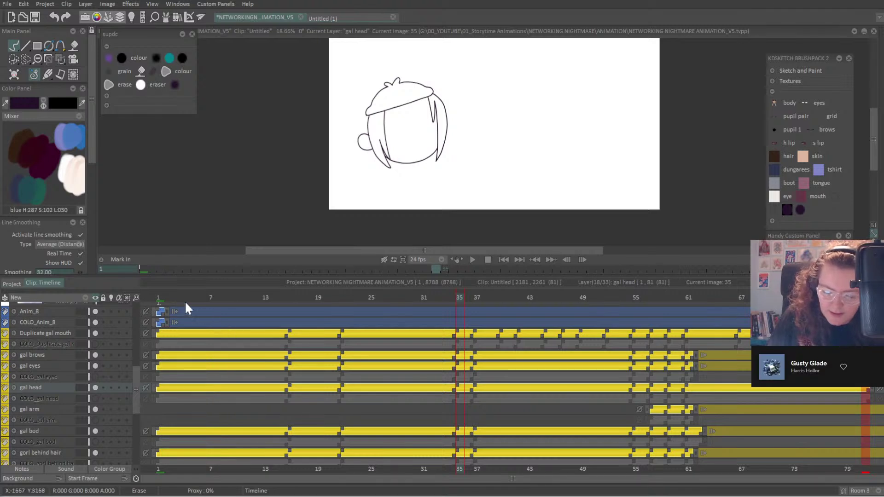
mouse_move(191, 299)
left_mouse_down()
mouse_move(482, 321)
mouse_move(722, 324)
mouse_move(619, 359)
mouse_move(672, 355)
mouse_move(562, 381)
mouse_move(254, 396)
mouse_move(317, 408)
mouse_move(416, 394)
left_mouse_up()
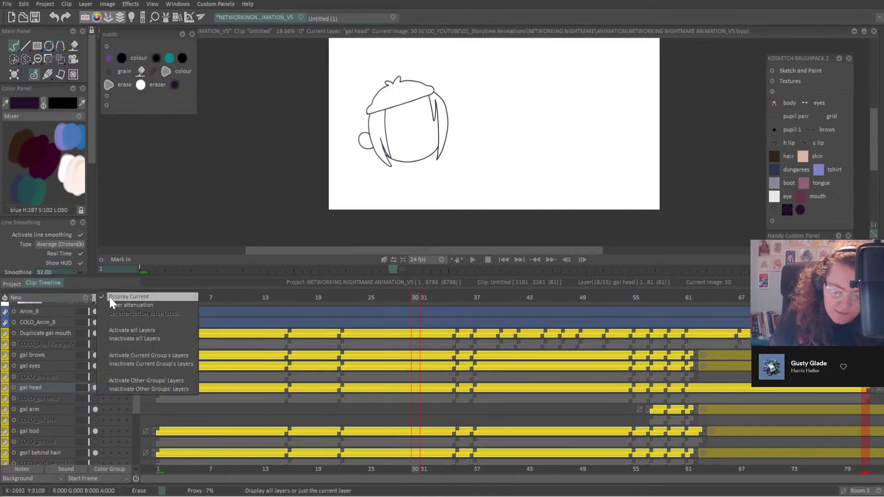
Turn off Display Current, scrub through the clip, and play it from the start to review the gal's line animation.
left_click(109, 295)
left_click(166, 299)
left_click_drag(188, 299, 777, 312)
left_click(503, 259)
left_click(473, 259)
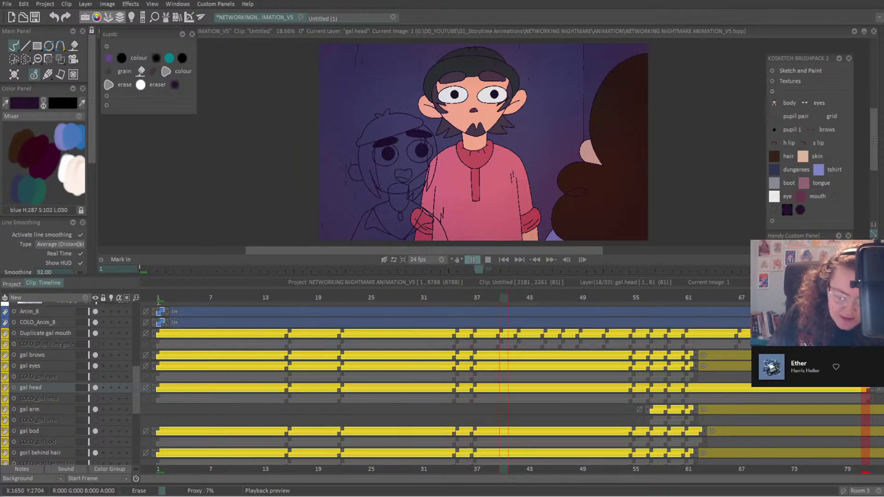
key("space")
Show the COLO layers for the gal's mouth, eyes, head, arm, body and behind hair again.
left_click(95, 344)
left_click(95, 376)
left_click(95, 399)
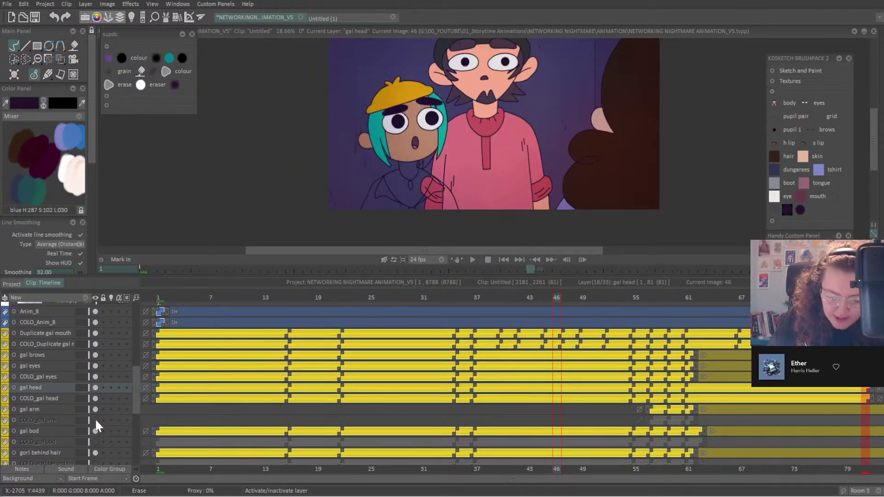
left_click(95, 420)
left_click(95, 441)
left_click(95, 463)
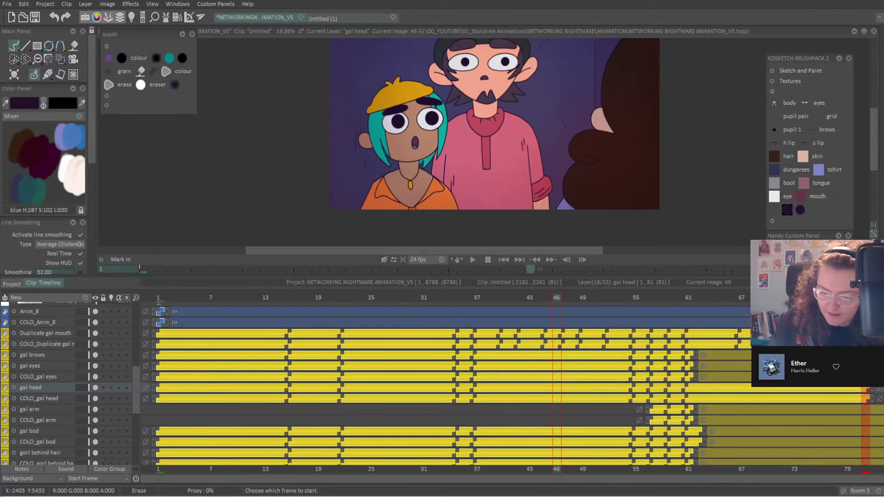
Return to the project overview and reopen clip 12-1/1.
left_click_drag(139, 382, 140, 452)
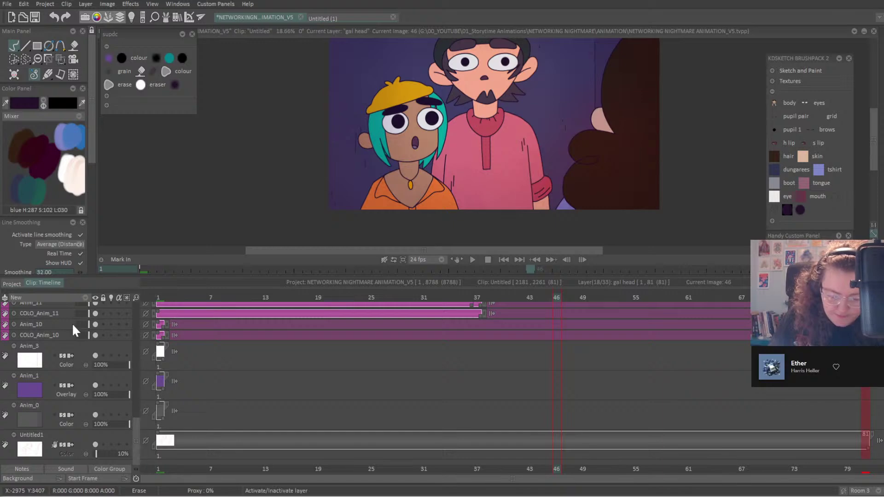
left_click(14, 282)
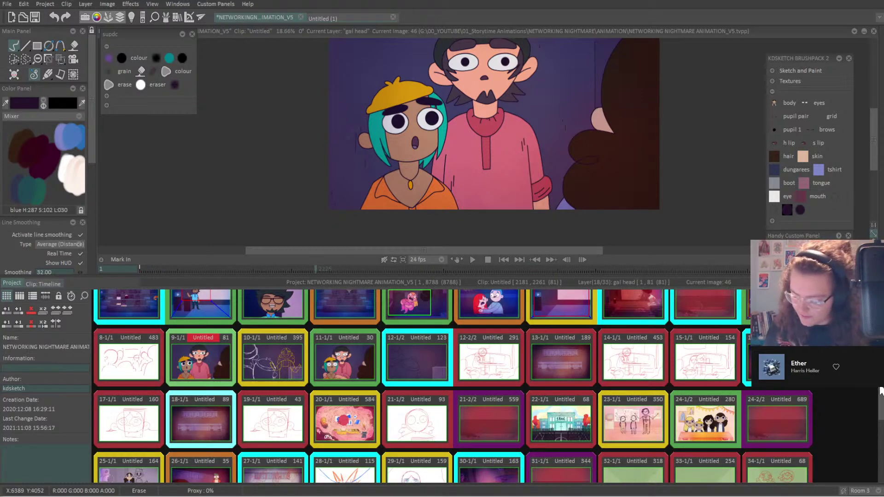
scroll(856, 404, "down", 2)
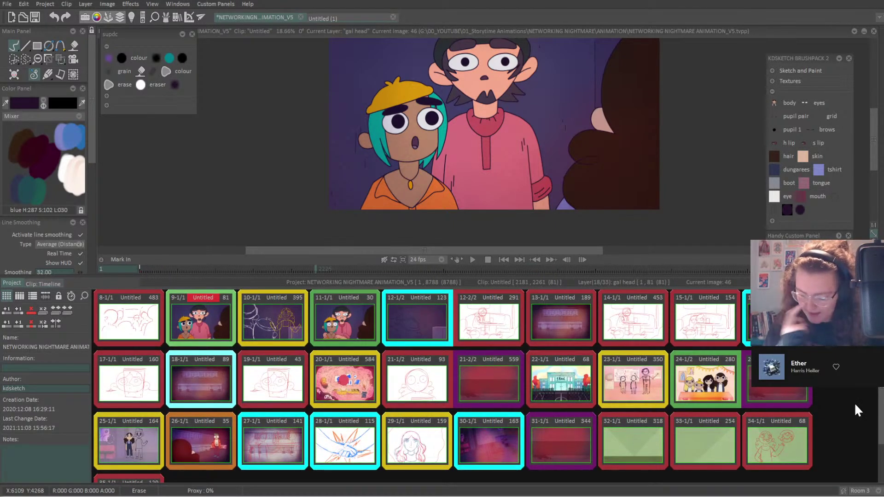
double_click(434, 324)
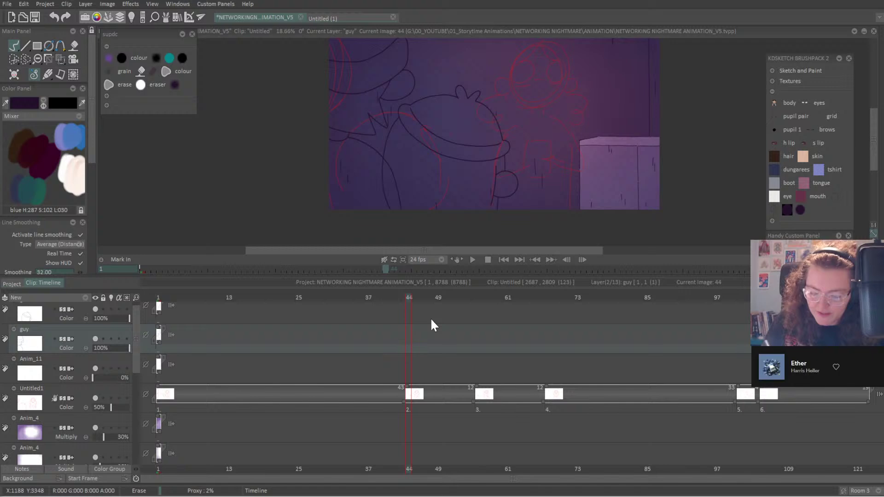
Add a second drawing instance on the guy layer at frame 68 and return to frame 56.
left_click(412, 300)
left_click(482, 310)
left_click_drag(485, 310, 537, 312)
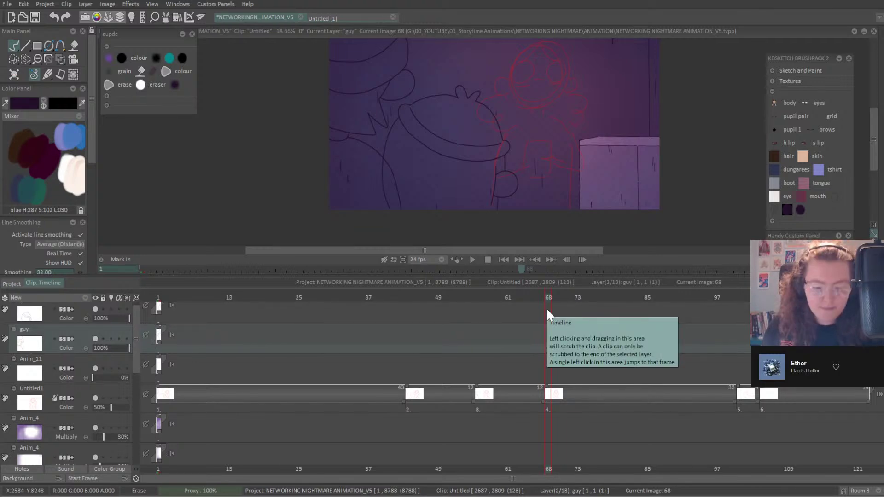
left_click_drag(361, 129, 322, 128)
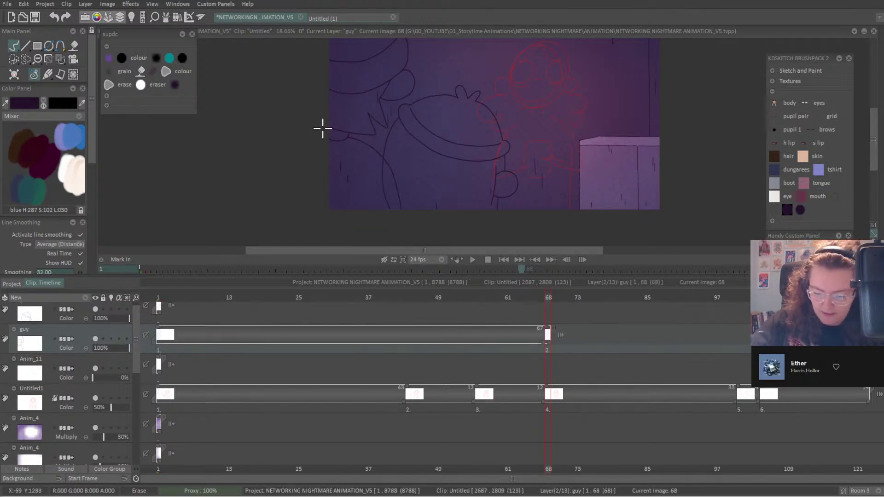
left_click(481, 299)
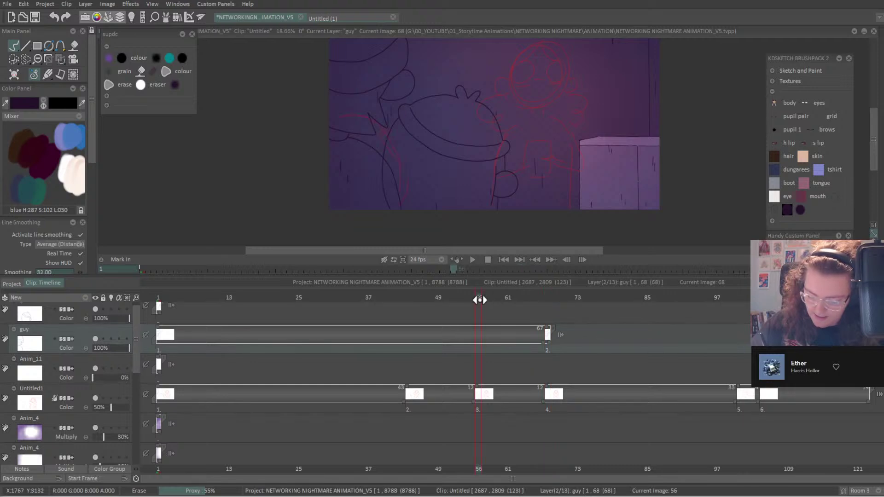
Add drawing instances on the guy layer at frames 56 and 44, matching the rough sketch's key poses.
left_click(543, 193)
left_click(409, 299)
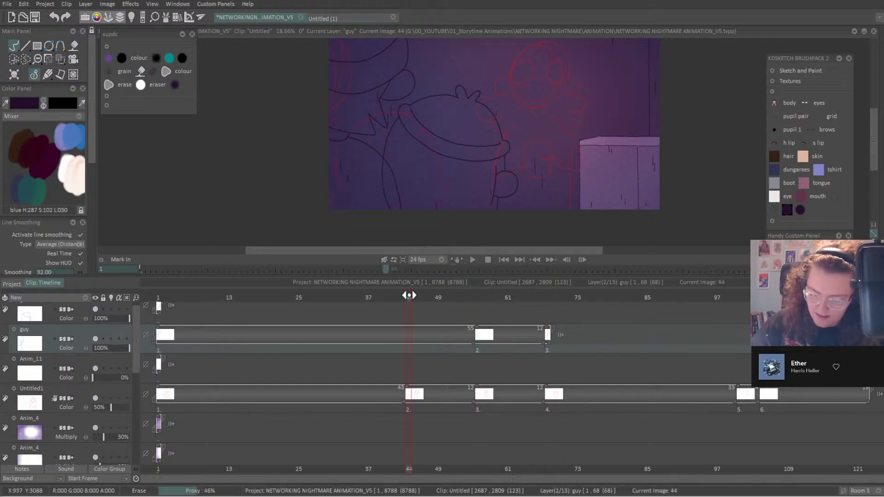
left_click(635, 132)
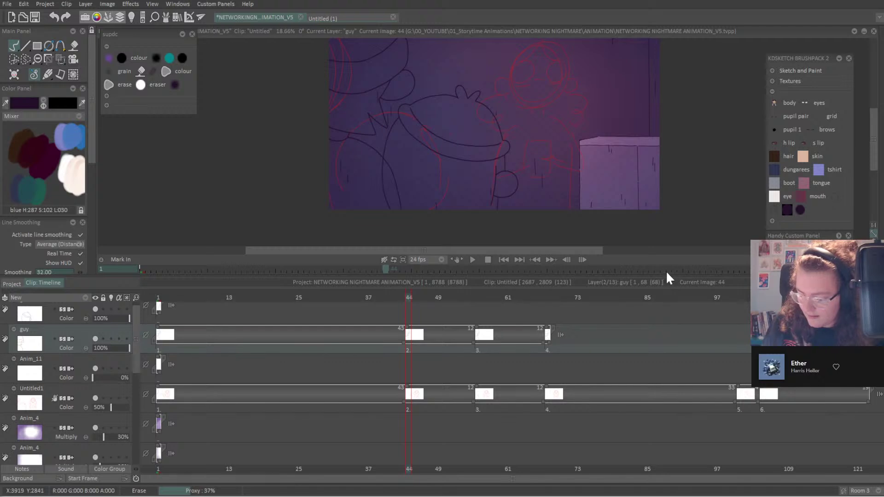
Give the canvas more room above the timeline, select the gal layer and compare frames 1 and 44.
left_click_drag(667, 276, 663, 338)
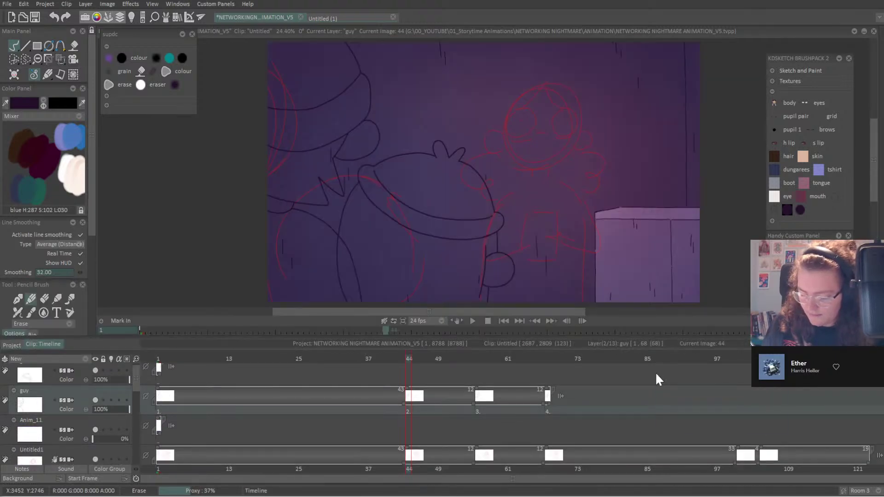
scroll(92, 371, "up", 1)
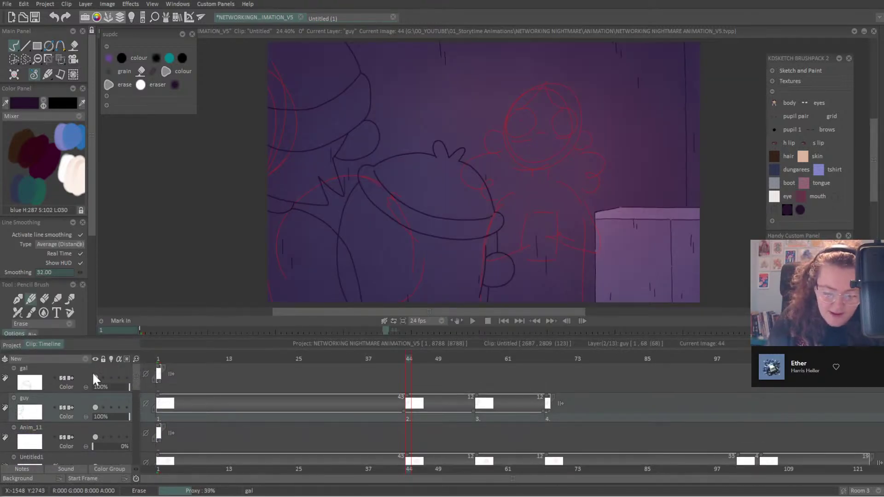
left_click(173, 370)
left_click(160, 356)
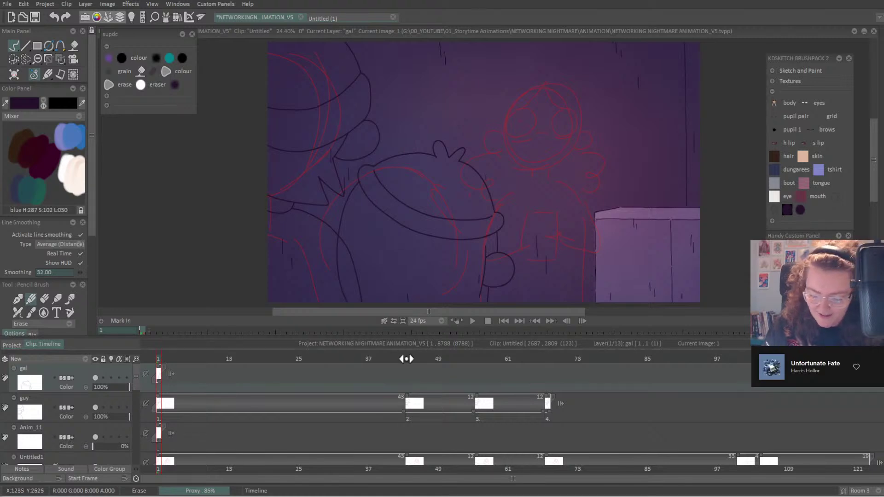
left_click(409, 359)
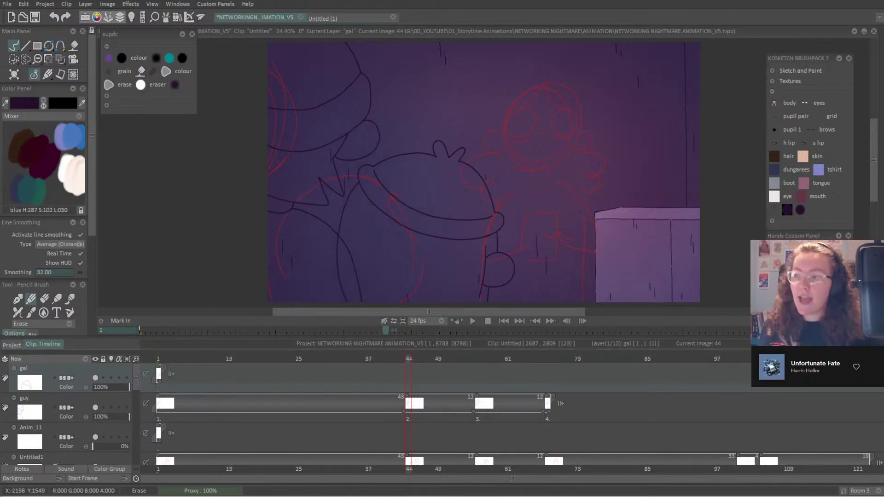
Close the Untitled (1) project and add a second drawing instance on the gal layer at frame 6.
left_click(394, 17)
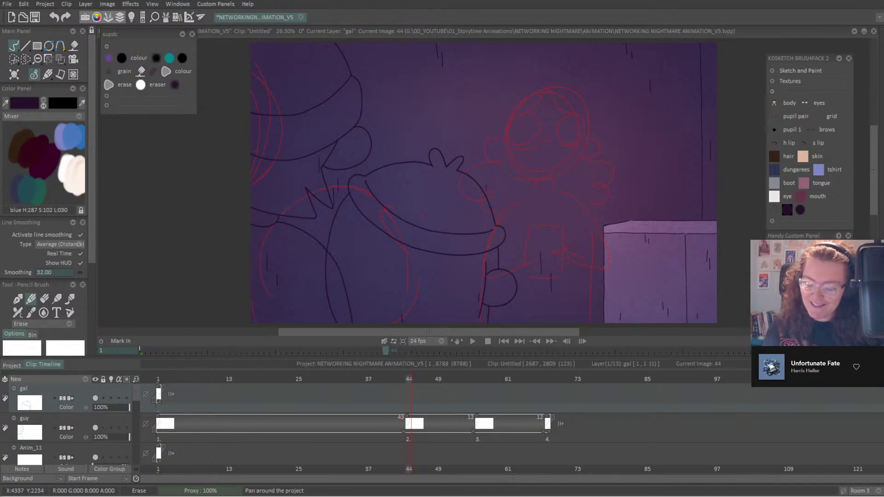
left_click(158, 378)
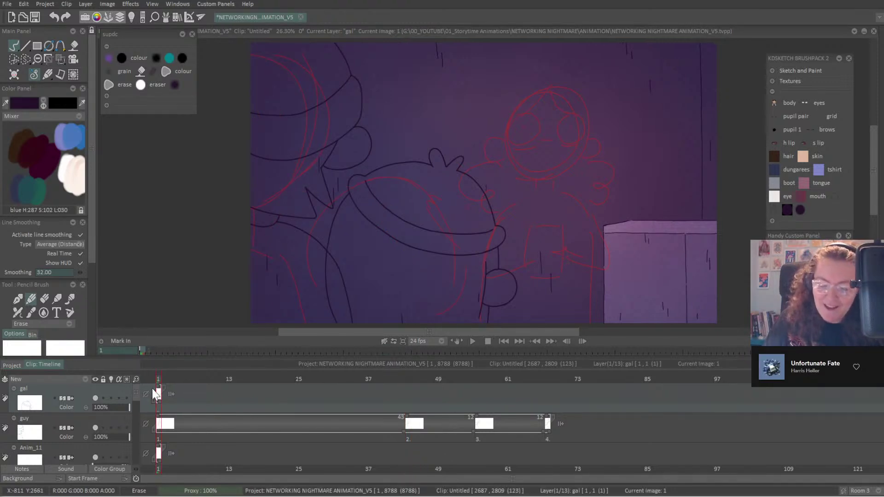
right_click(62, 58)
left_click(90, 60)
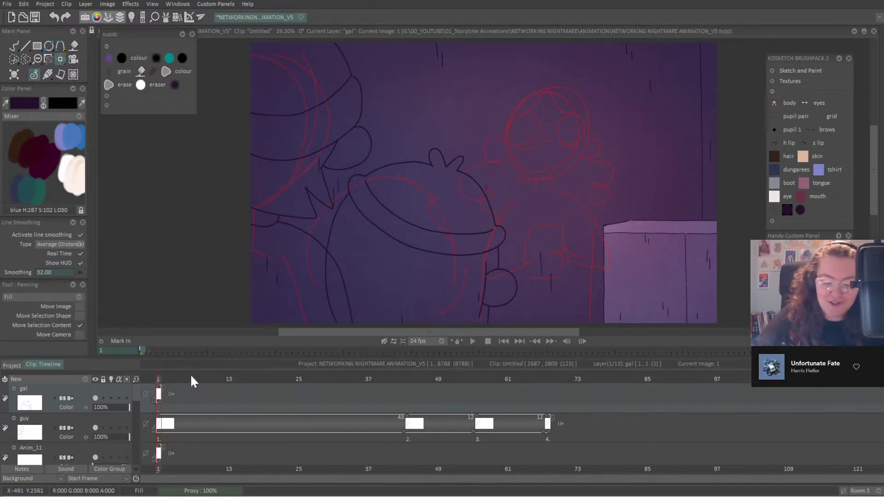
left_click(186, 378)
left_click(32, 72)
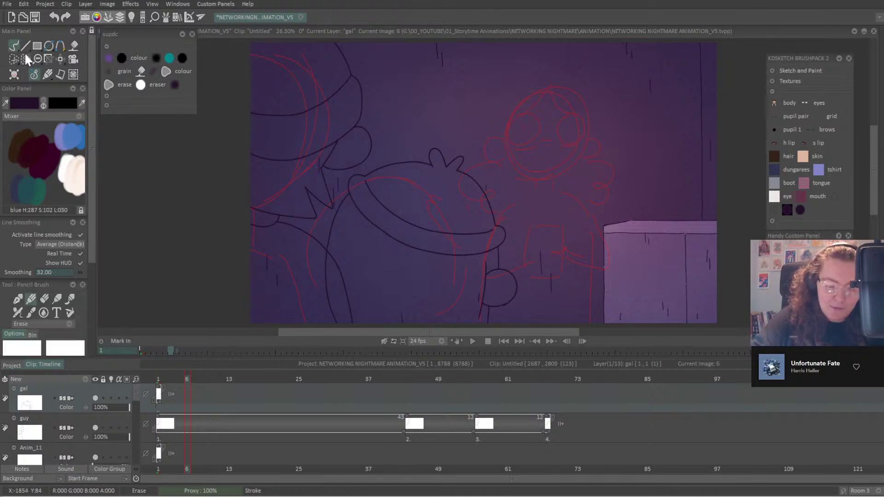
left_click(490, 132)
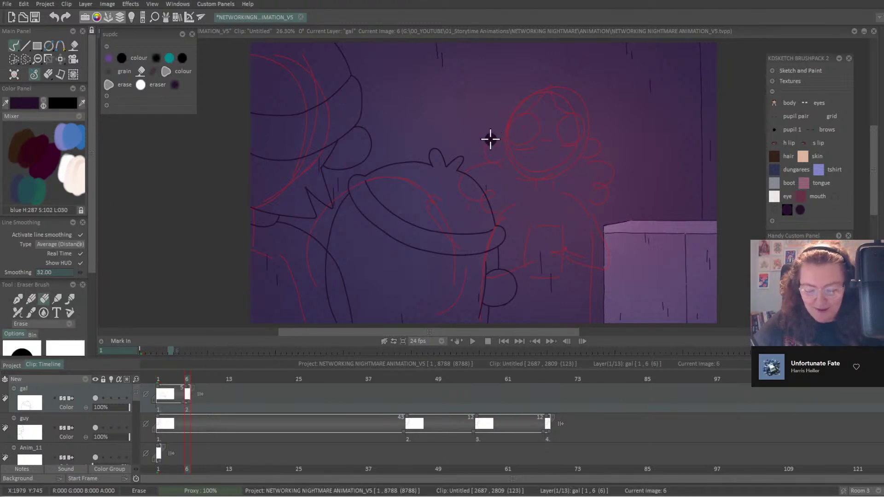
Add gal layer drawing instances every three frames, at frames 9, 12, 15, 18 and 21.
key("Right")
key("Right")
key("Right")
left_click(491, 141)
key("Right")
key("Right")
key("Right")
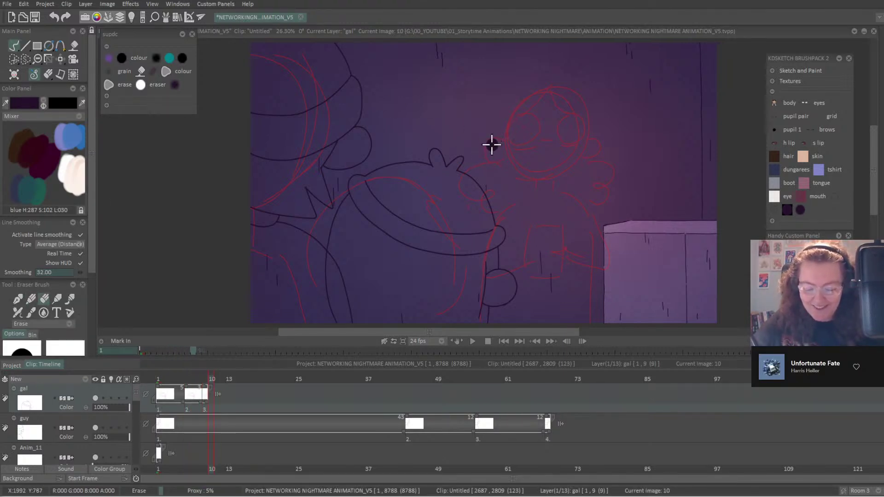
left_click(492, 142)
key("Right")
key("Right")
key("Right")
left_click(493, 144)
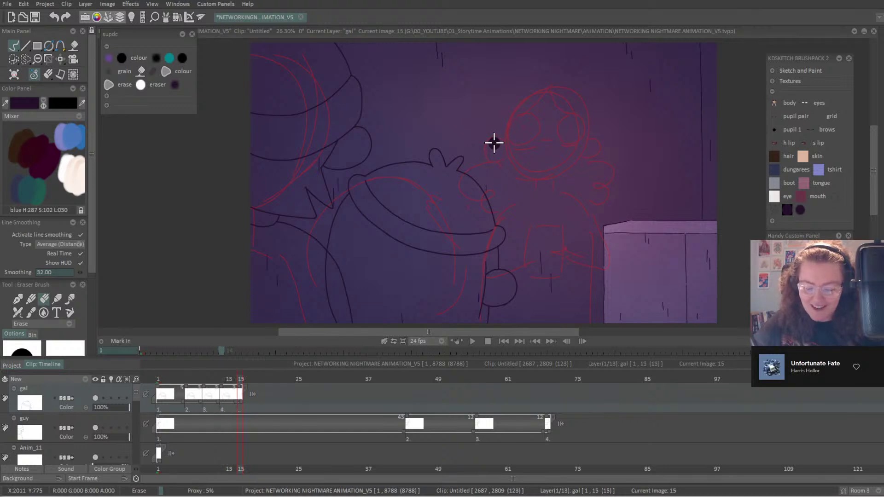
key("Right")
key("Right")
key("Right")
left_click(497, 145)
key("Right")
key("Right")
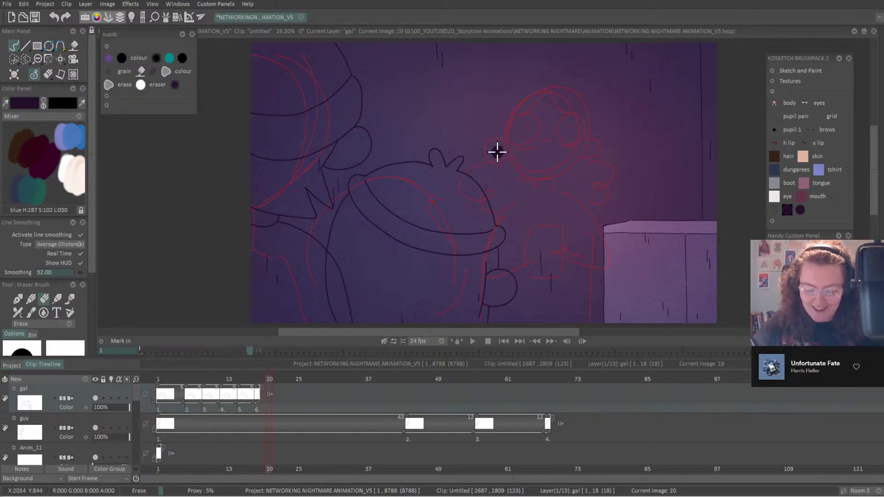
key("Right")
left_click(497, 150)
Try nudging the gal layer's drawing at frame 6 slightly up and to the left with the Panning tool.
left_click(159, 379)
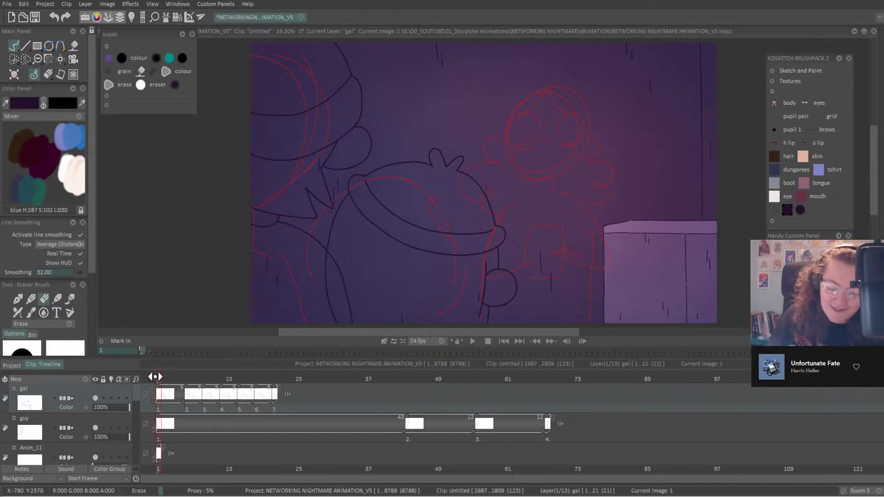
left_click(60, 59)
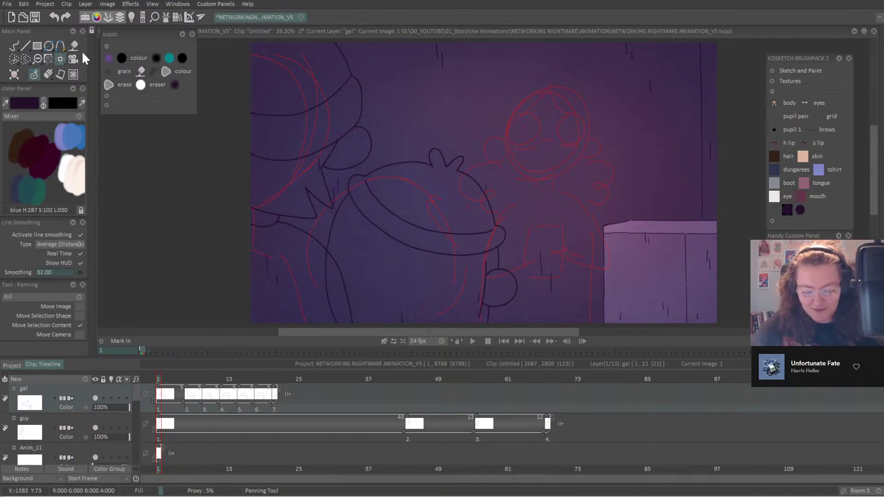
key("ctrl+Right")
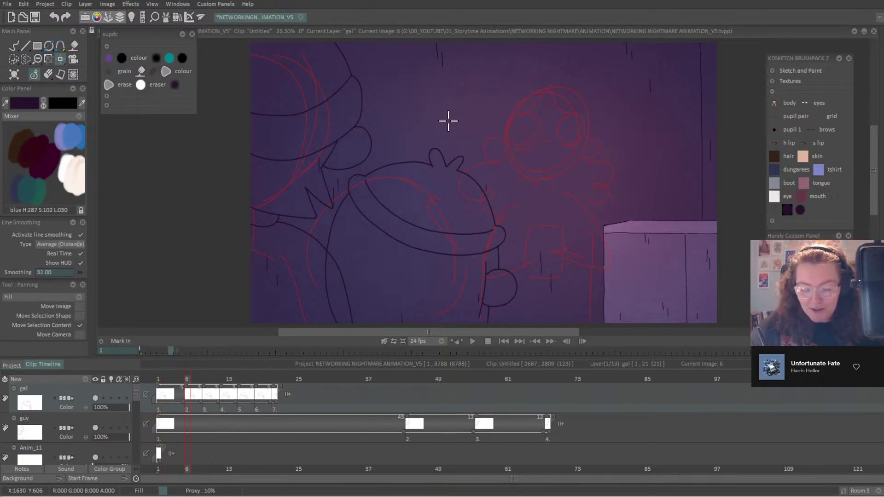
left_click_drag(447, 122, 446, 116)
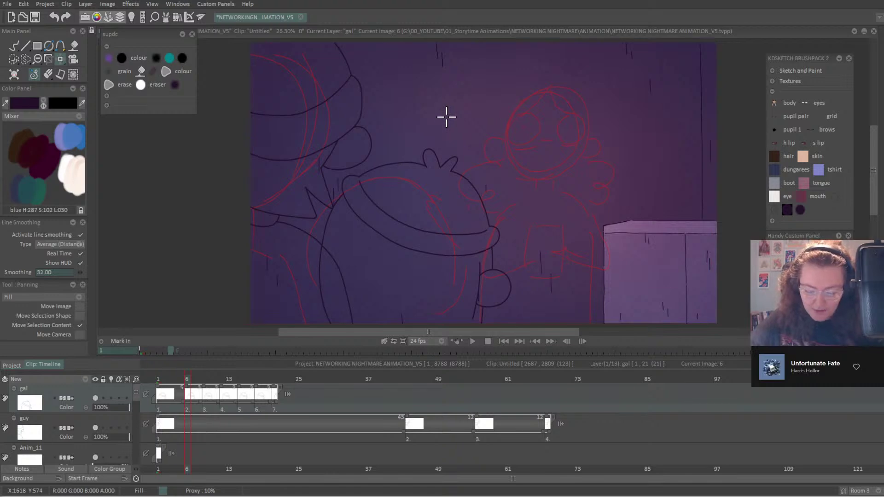
key("ctrl+z")
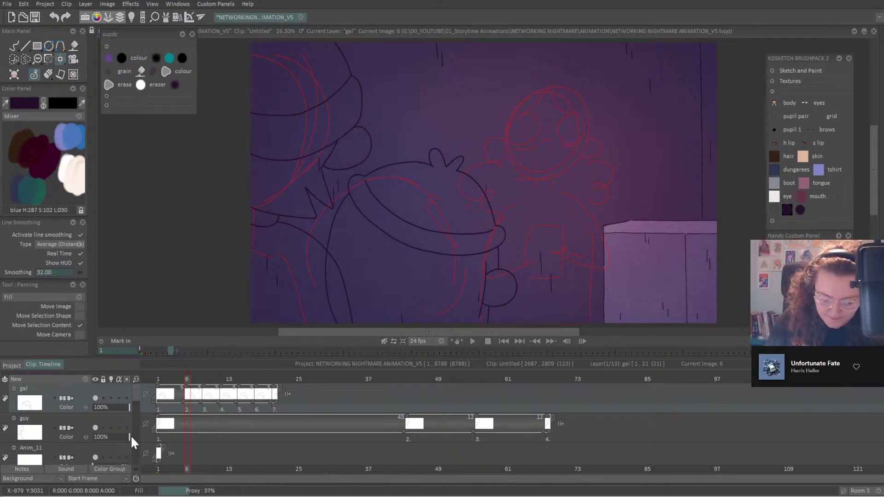
Add a guy layer instance at frame 6 and pull the existing later instances forward to frames 9, 12 and 15.
left_click(84, 422)
left_click_drag(463, 132, 461, 129)
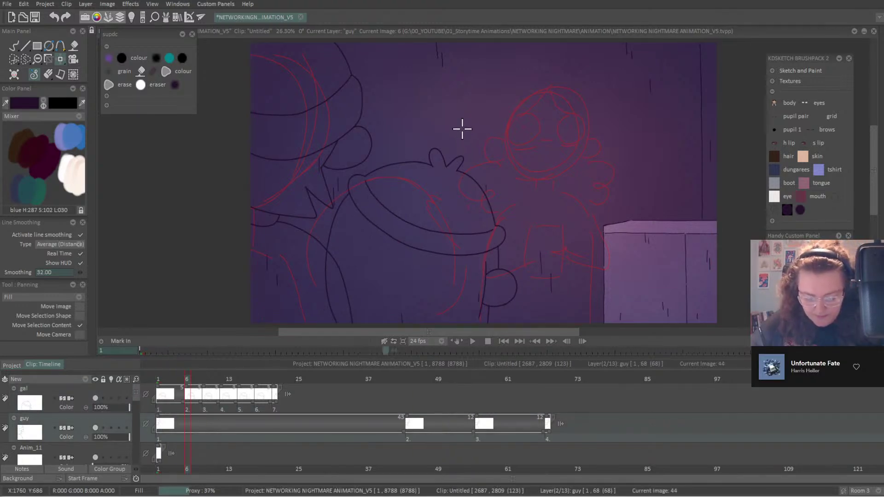
key("ctrl+Right")
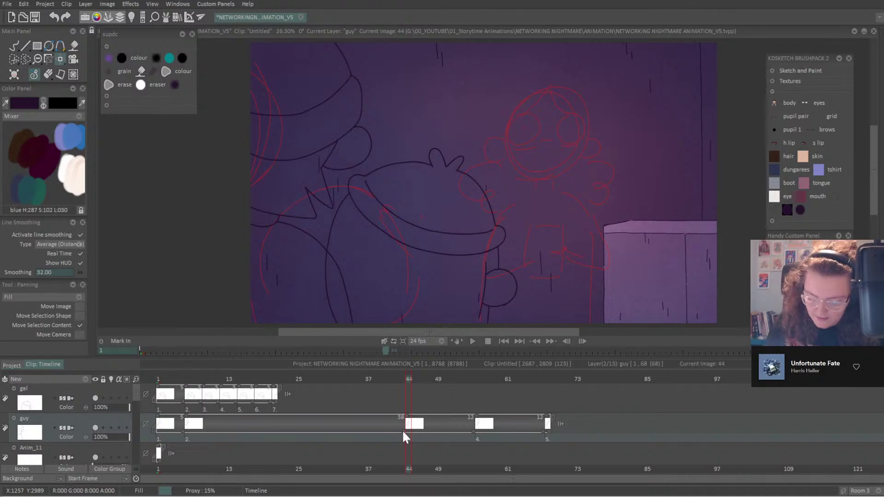
left_click_drag(402, 430, 199, 436)
mouse_move(271, 433)
left_mouse_down()
mouse_move(213, 431)
mouse_move(284, 432)
mouse_move(269, 433)
left_mouse_up()
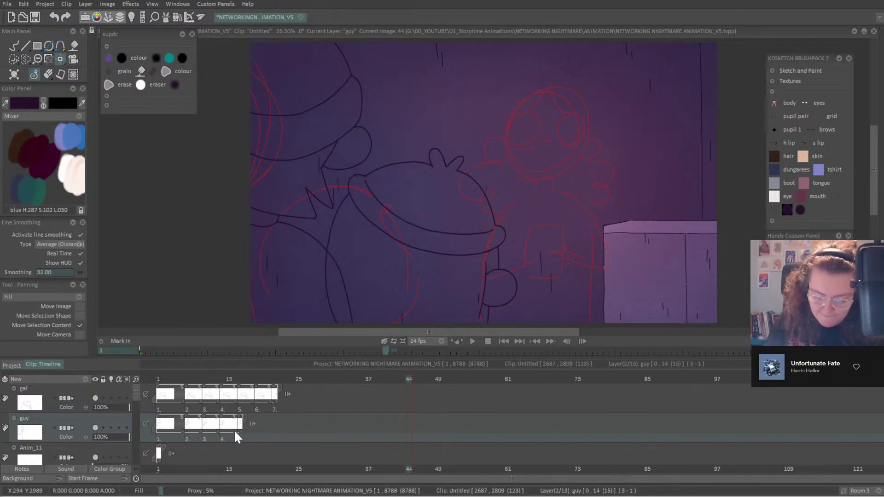
Try adding guy layer instances at frames 18 and 21.
left_click(252, 379)
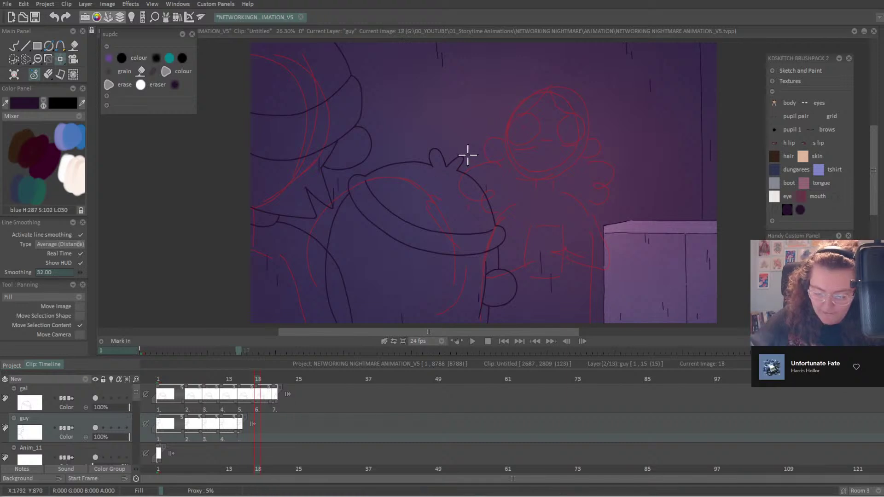
key("Insert")
key("Right")
key("Right")
key("Insert")
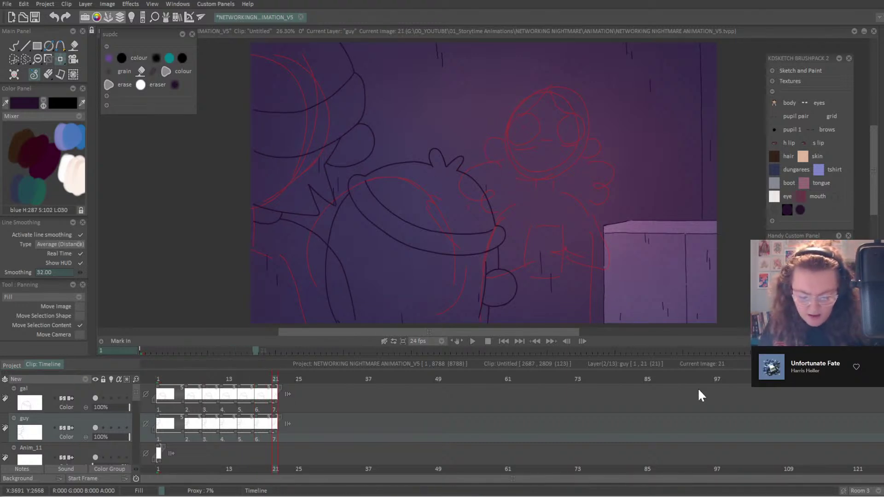
key("ctrl+z")
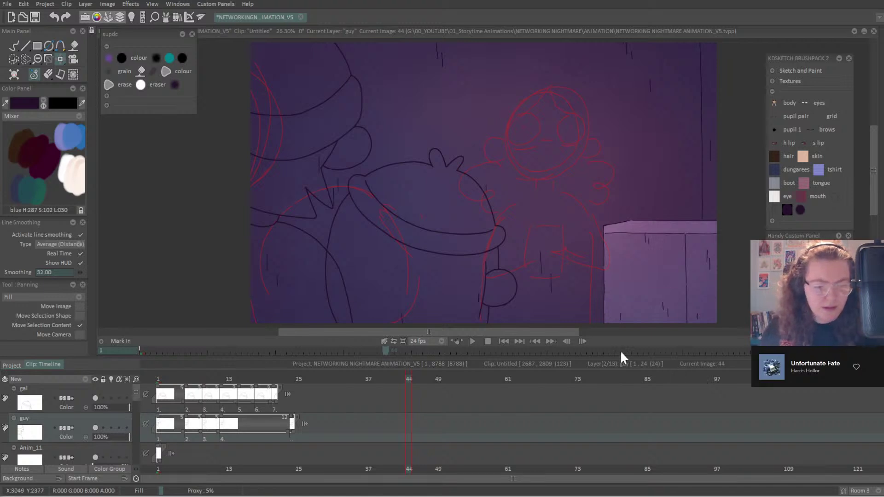
Copy the guy's earlier drawing forward onto the instances through frame 12, and place another instance at frame 15.
key("e")
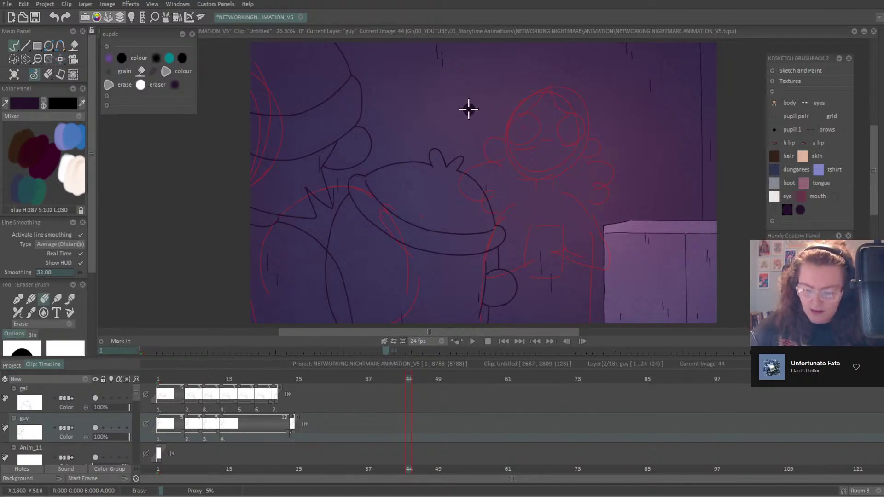
left_click(223, 378)
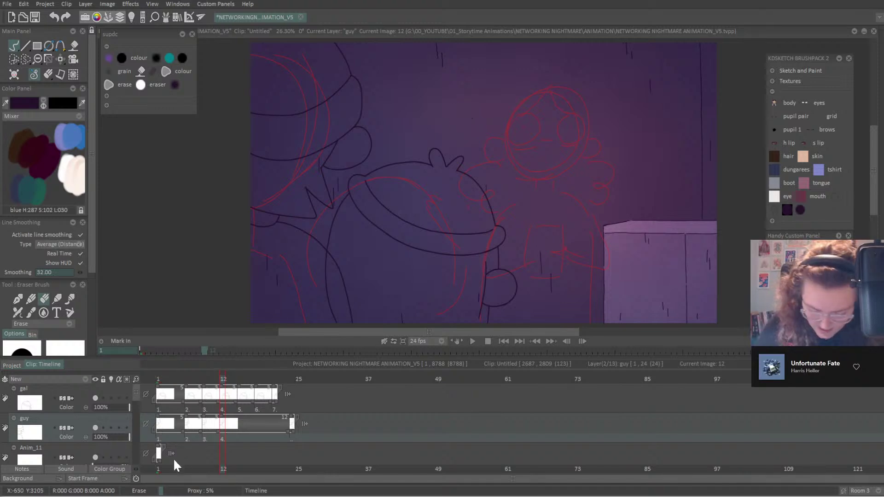
left_click(174, 435)
left_click(206, 443)
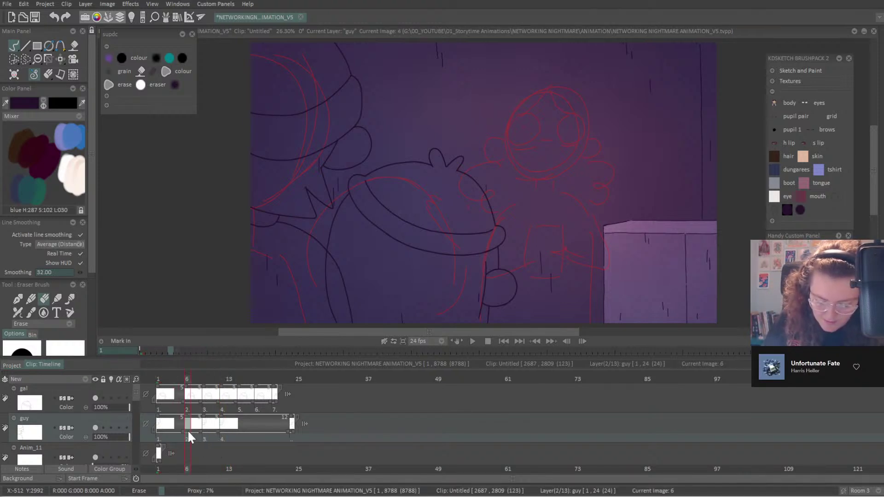
left_click(206, 437)
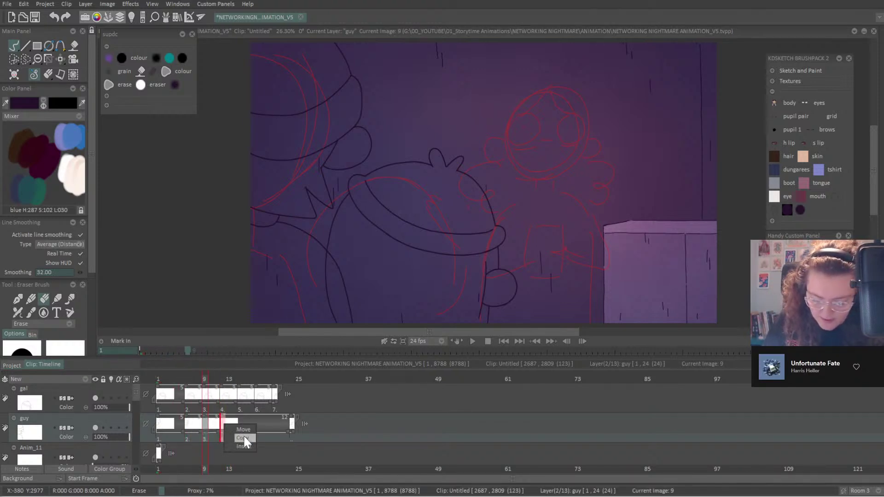
left_click(237, 437)
left_click(249, 424)
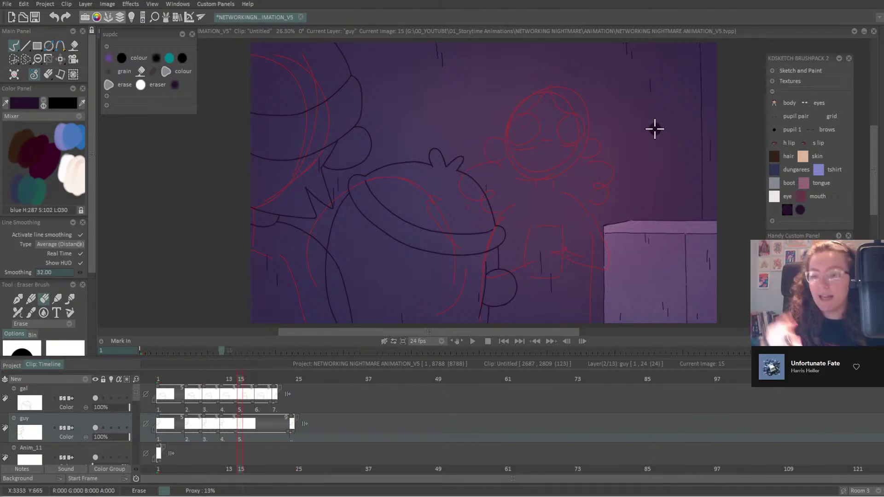
Add guy layer instances at frames 18 and 21, shorten the layer to end at frame 21, and return to frame 1.
left_click(258, 378)
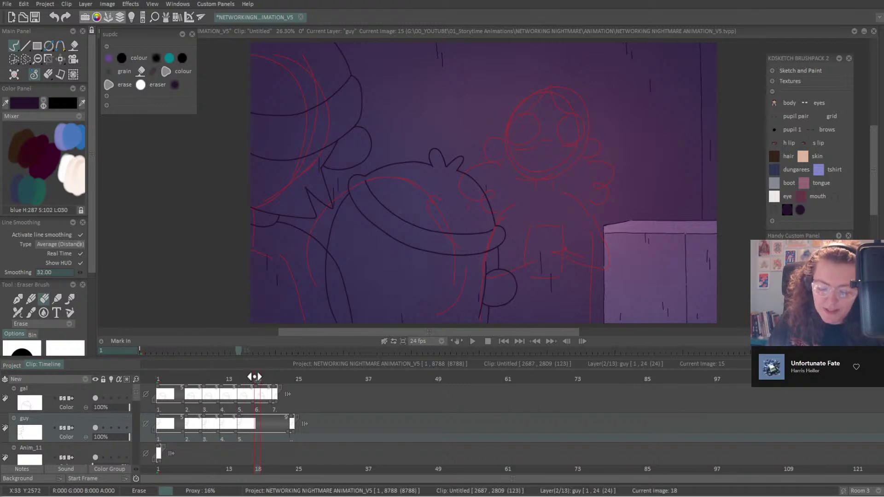
left_click(260, 424)
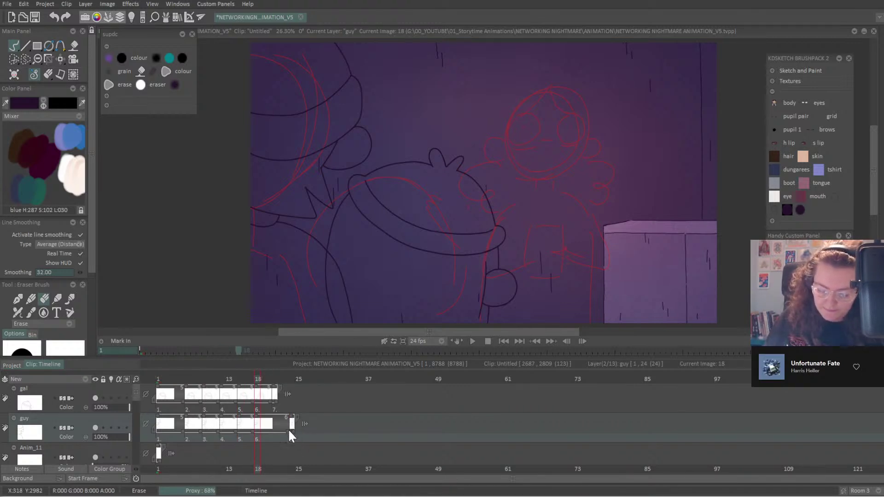
left_click(291, 390)
left_click(292, 419)
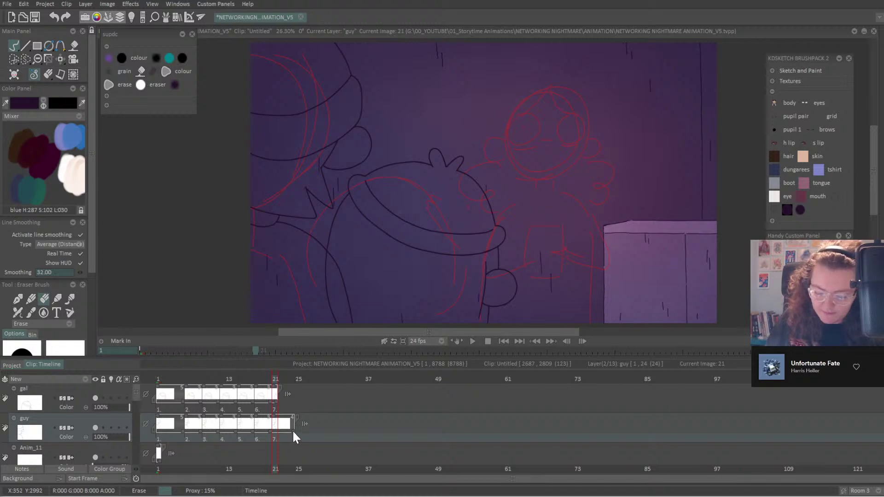
left_click_drag(291, 430, 275, 435)
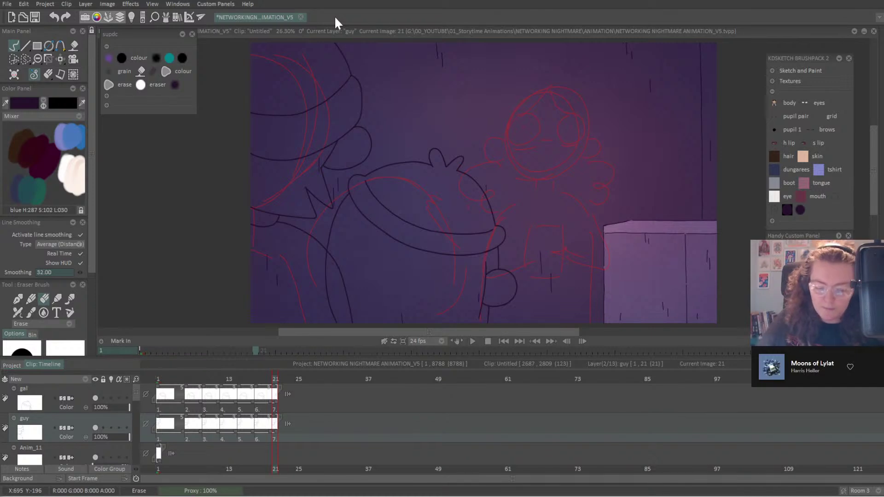
left_click(148, 381)
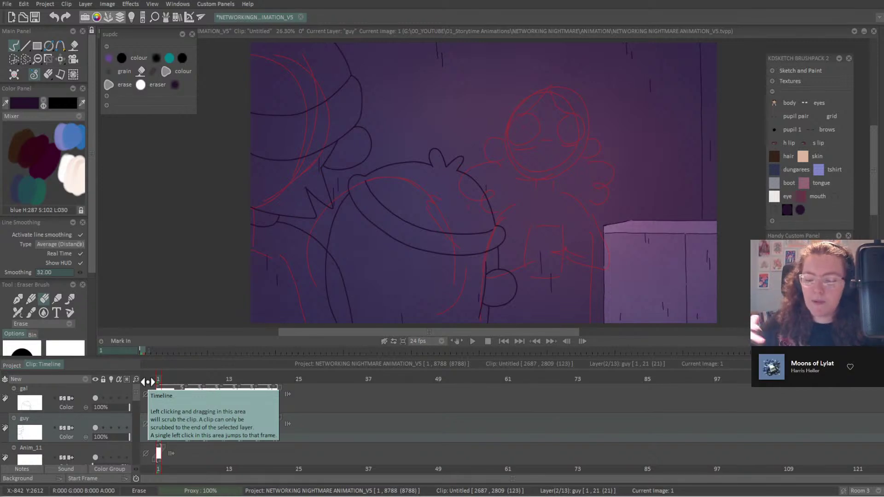
Shift the guy's drawing slightly left at frame 6 and further left at frame 9 with the Panning tool.
left_click(187, 375)
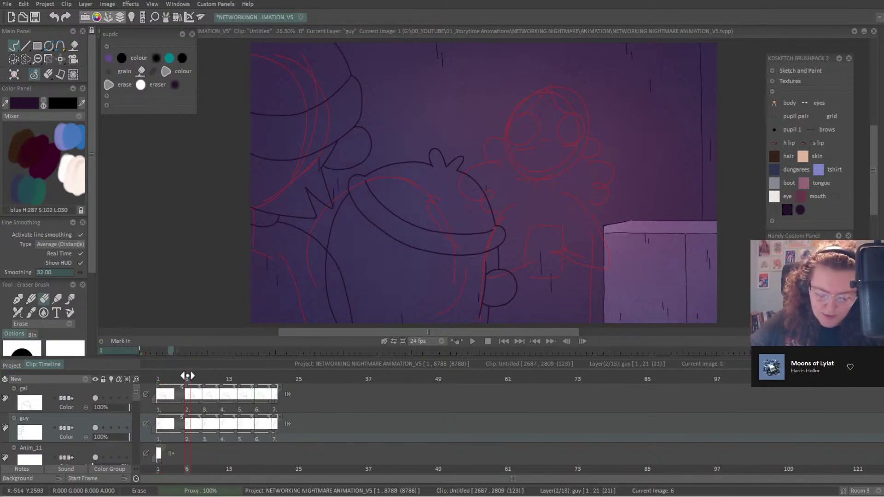
left_click(60, 59)
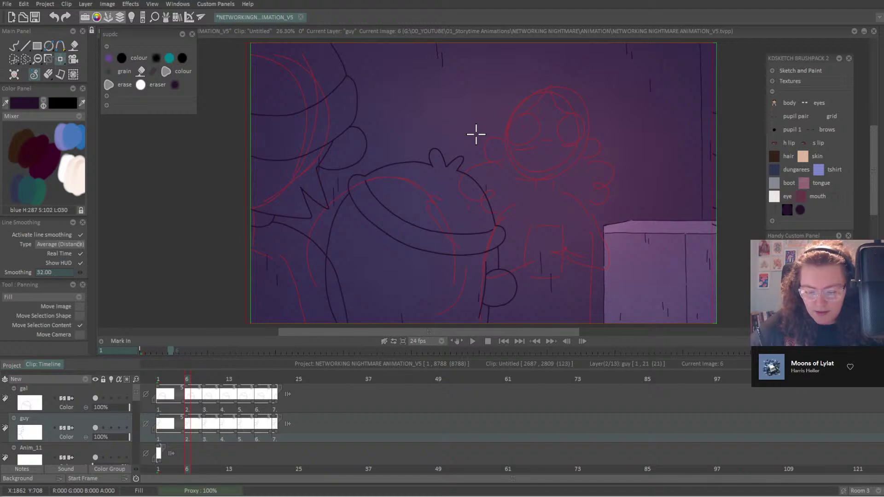
key("Right")
key("Right")
key("Right")
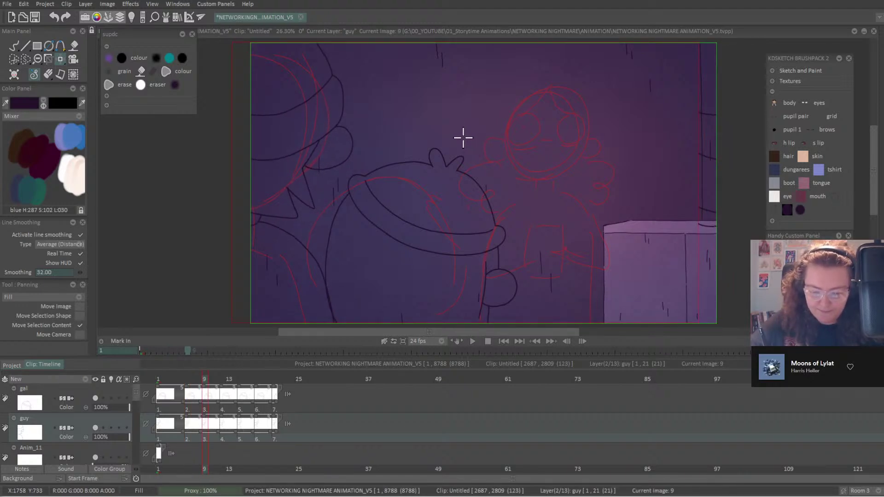
Turn on the guy layer's light table and shift his drawing progressively further left at frames 12 and 15.
left_click(111, 427)
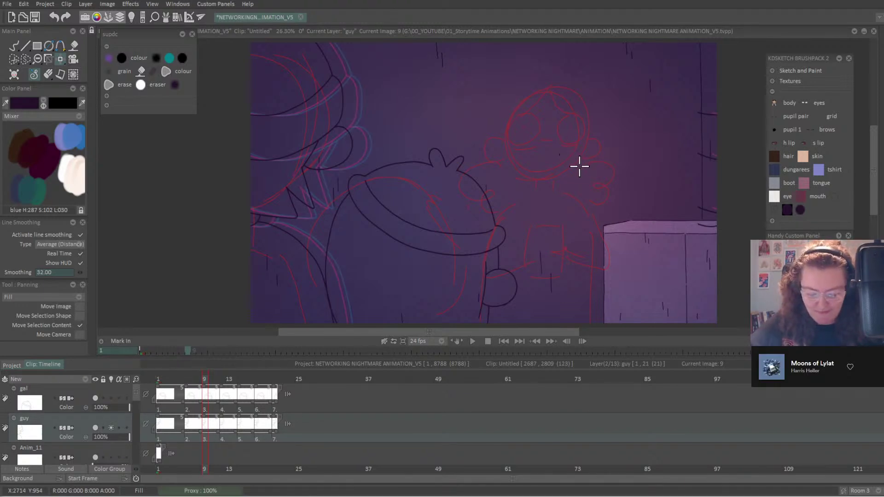
key("Right")
key("Right")
key("Right")
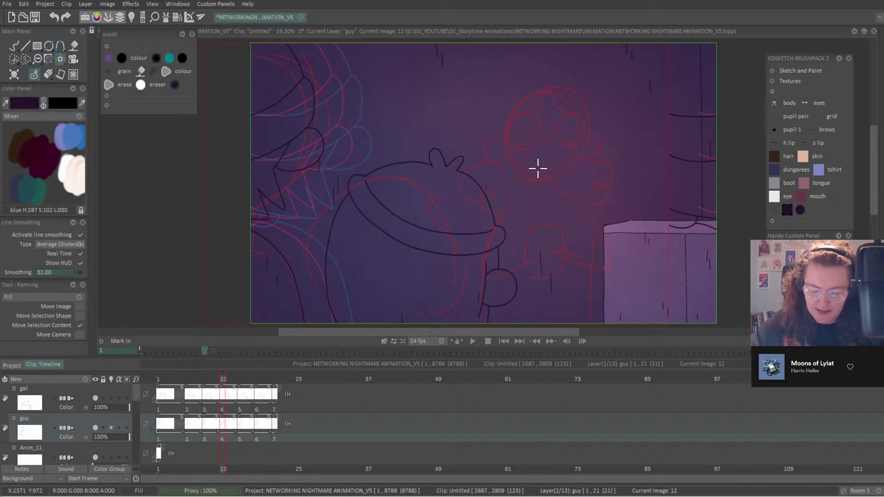
key("Right")
key("Right")
key("Right")
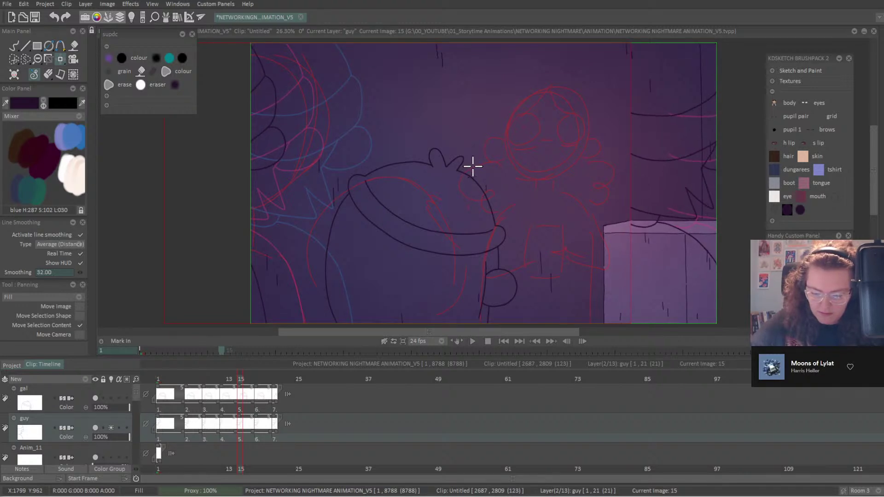
Compare the guy's positions by stepping back and forth between frames 9 and 15.
key("Left")
key("Left")
key("Left")
key("Left")
key("Left")
key("Left")
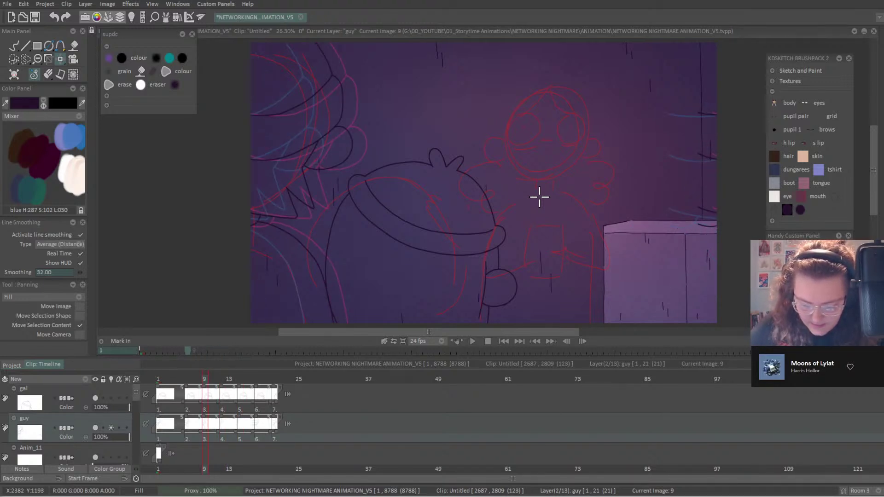
key("Right")
key("Right")
key("Right")
key("Right")
key("Right")
key("Right")
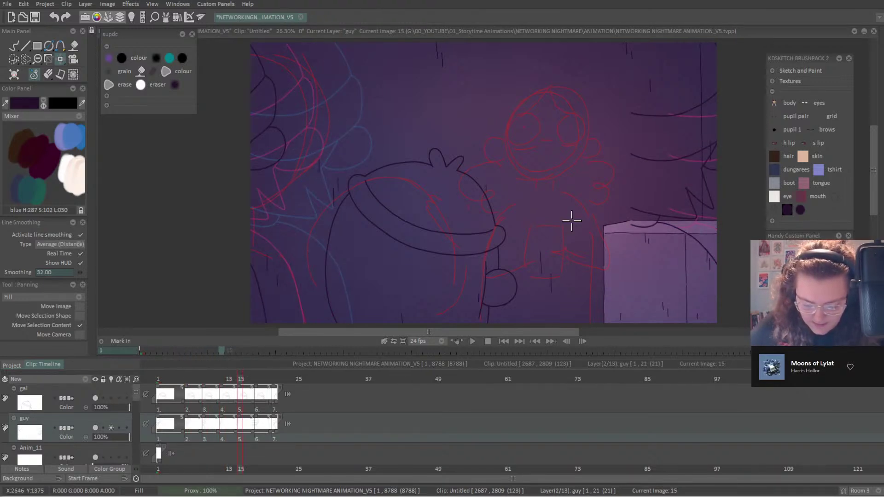
Clear the guy's drawing from frame 18 onward, trim his layer to end at frame 21, and return to frame 1.
key("Right")
key("Right")
key("Right")
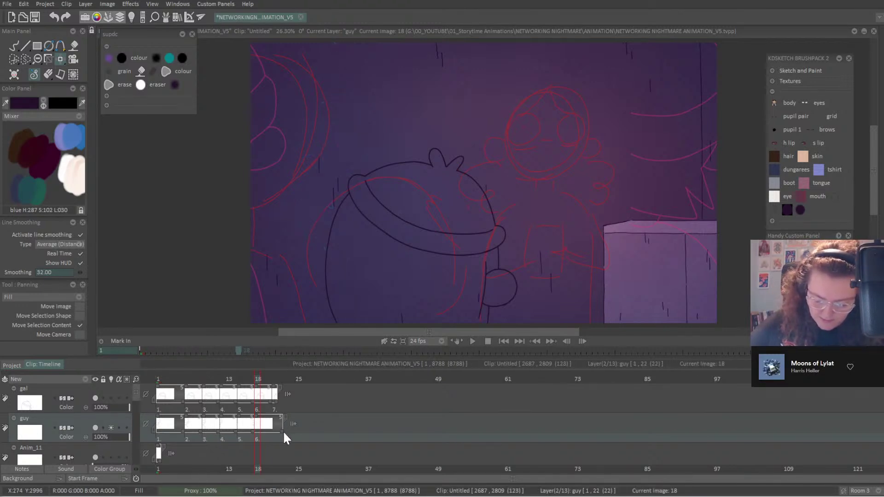
left_click_drag(282, 430, 279, 437)
left_click(158, 379)
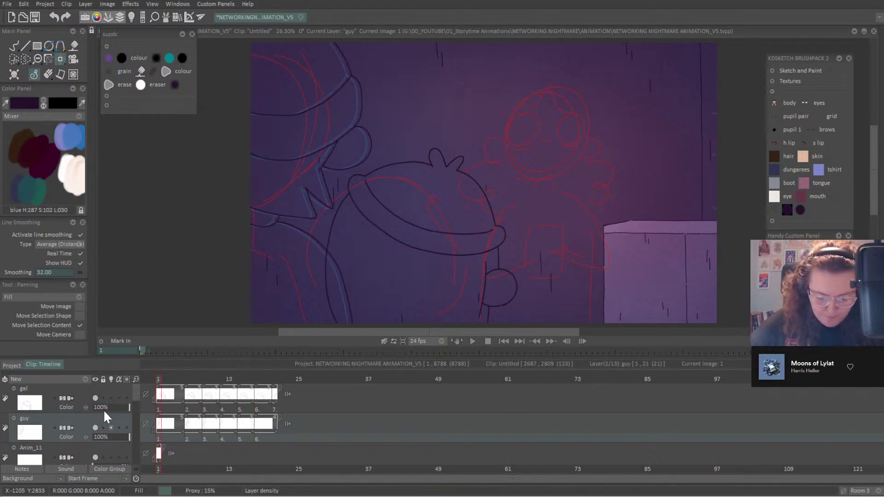
Switch to the gal layer and shift her drawing slightly left at frame 6 and further left at frame 9.
left_click(91, 389)
key("Right")
key("Right")
key("Right")
key("Right")
key("Right")
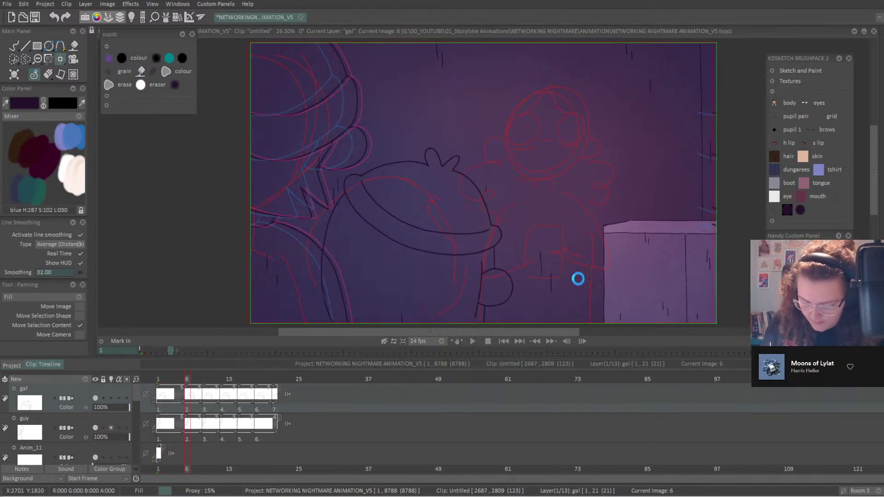
key("Right")
key("Right")
key("Right")
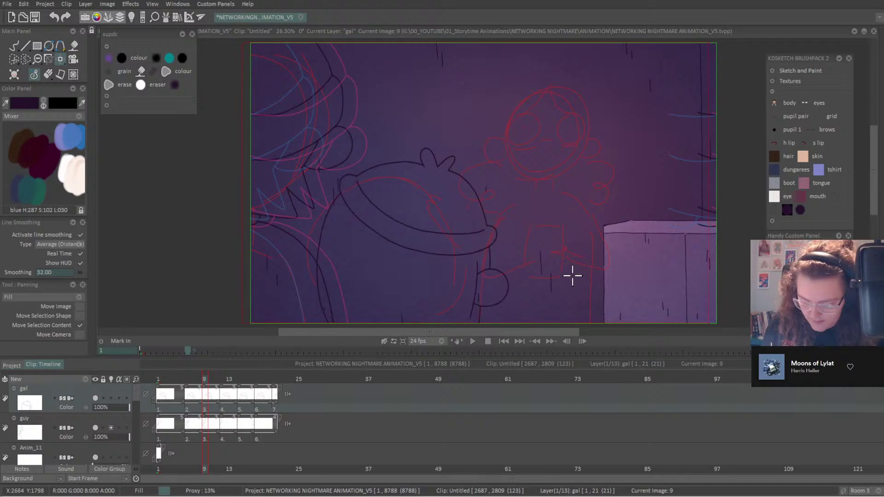
Show the light table for the gal layer only, and shift her drawing progressively further left at frames 12 and 15.
left_click(111, 398)
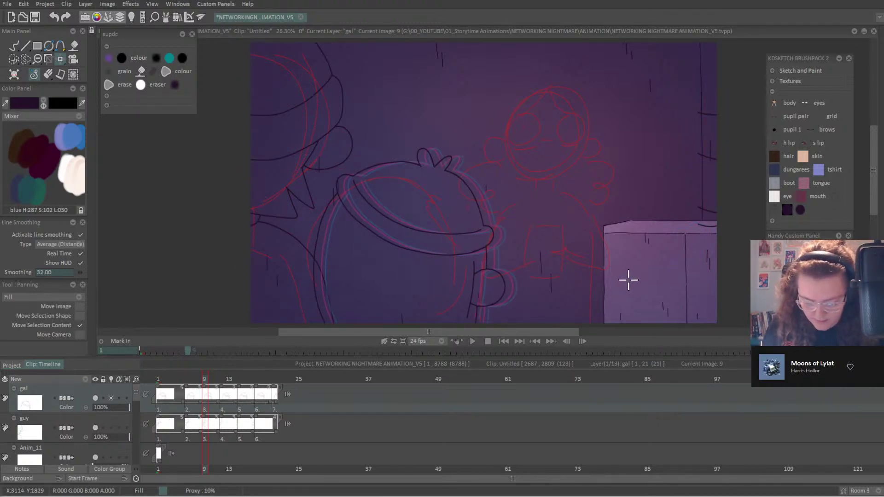
key("Home")
key("Return")
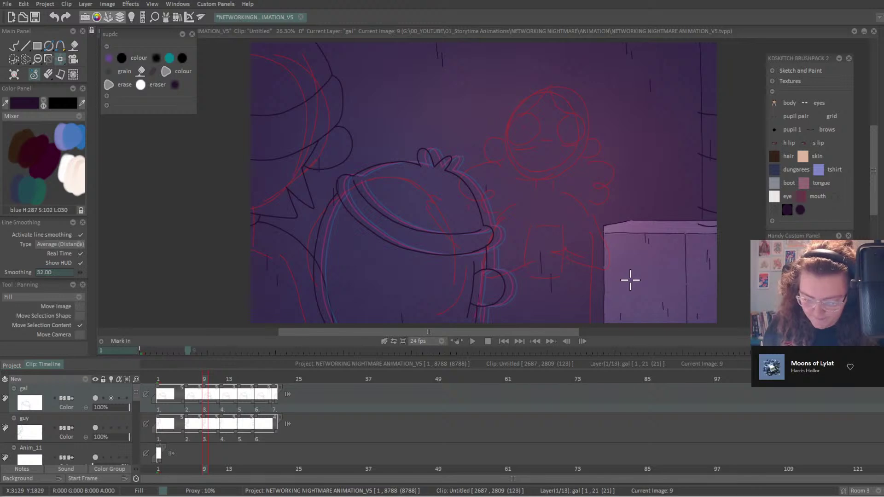
key("Right")
key("Right")
key("Right")
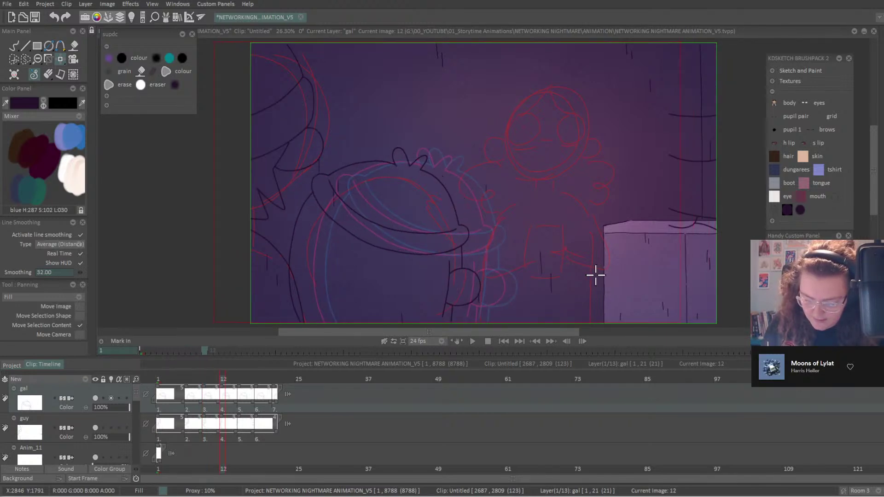
key("Right")
key("Right")
key("Right")
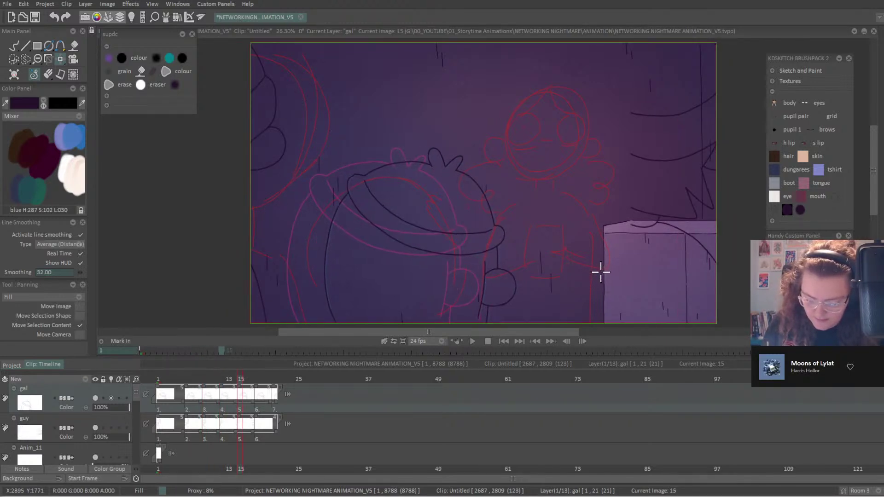
left_click_drag(601, 272, 530, 273)
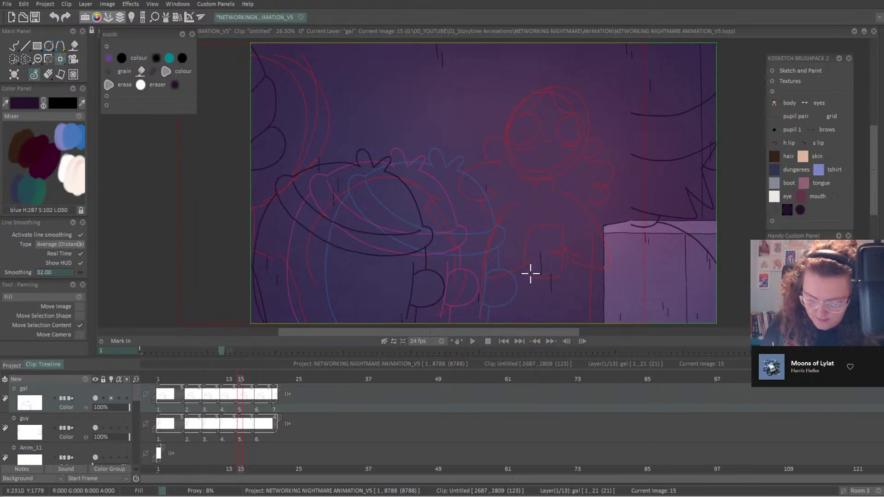
Shift the gal's drawing further left at frame 18 and almost entirely out of the shot at frame 21.
key("Right")
key("Right")
key("Right")
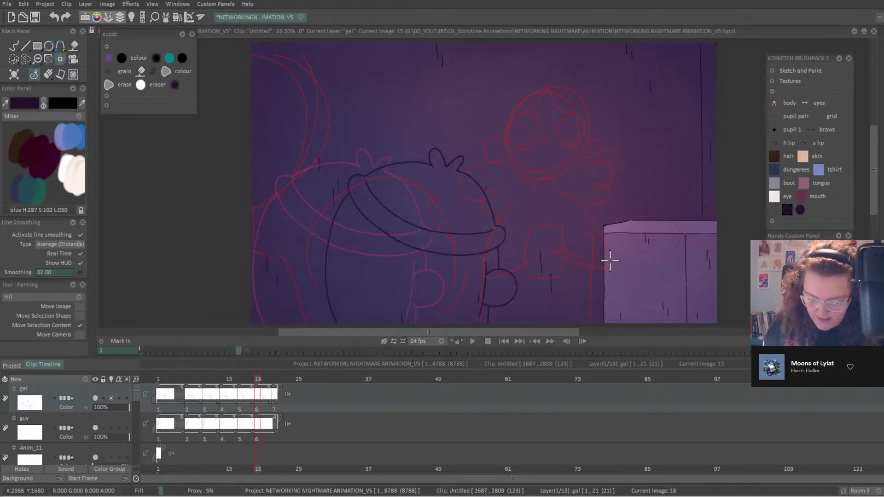
left_click_drag(605, 260, 453, 261)
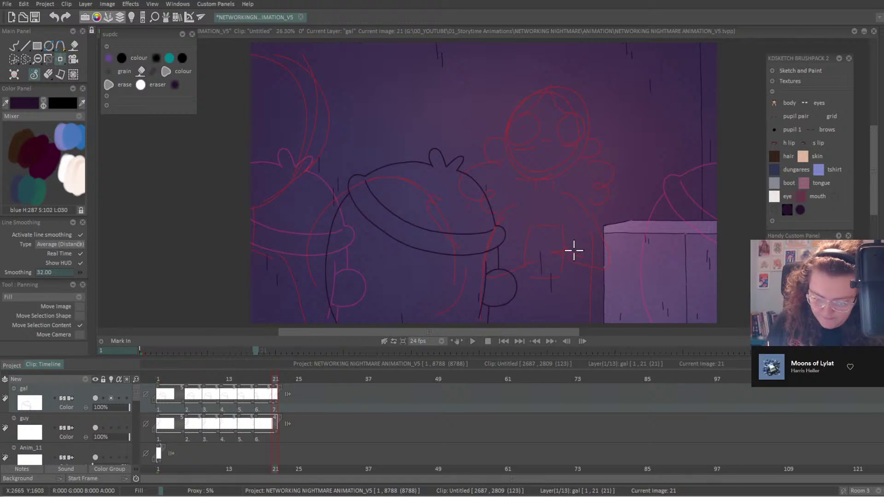
left_click_drag(574, 251, 338, 250)
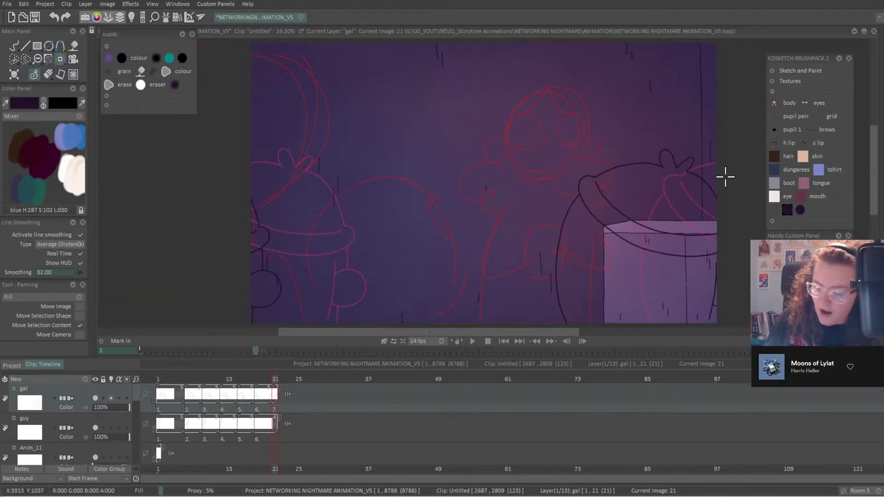
Erase the gal line fragments wrapped around to the canvas's right side at frames 21 and 18 using a filled freehand shape.
right_click(14, 45)
left_click(51, 62)
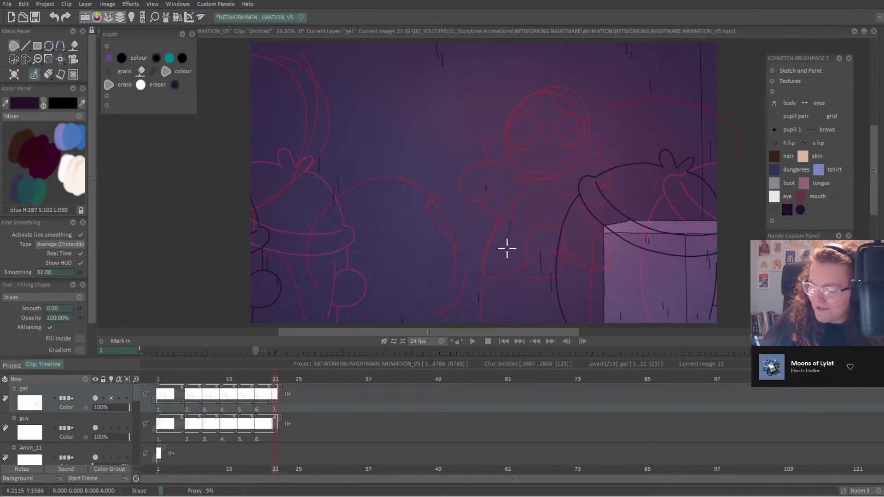
left_click_drag(507, 249, 724, 169)
key("Left")
key("Left")
key("Left")
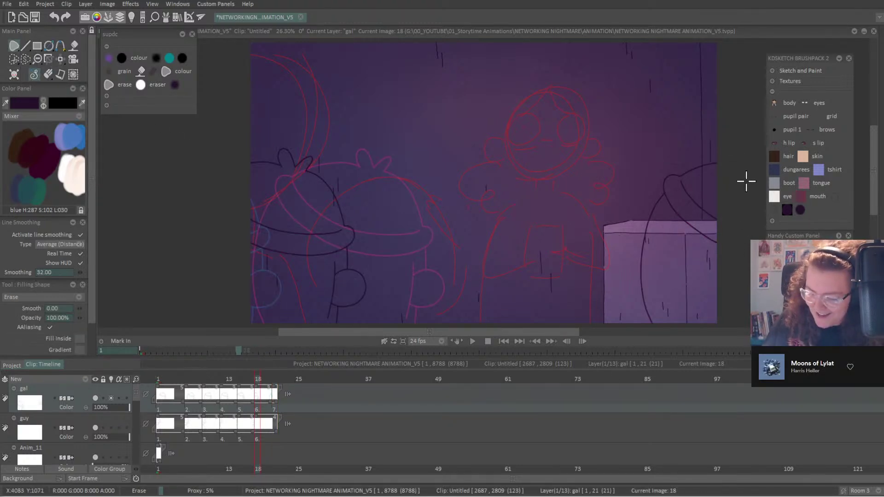
key("Left")
key("Left")
key("Left")
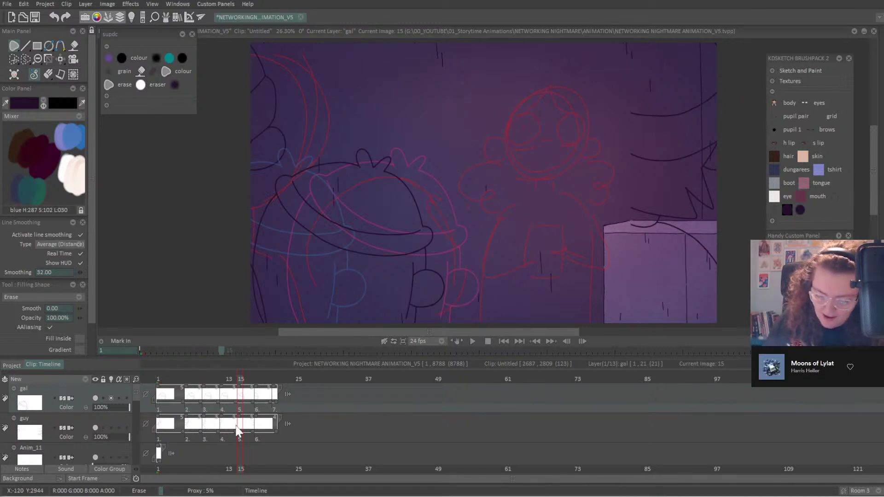
Erase the guy layer's wrapped-around line fragments along the canvas's right side at frames 15, 12, 9 and 6.
left_click(98, 428)
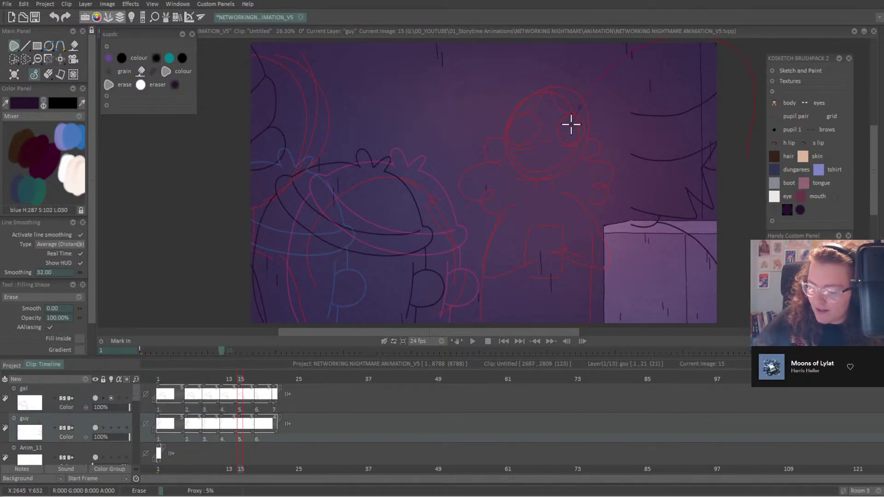
key("Left")
key("Left")
key("Left")
key("Left")
key("Left")
key("Left")
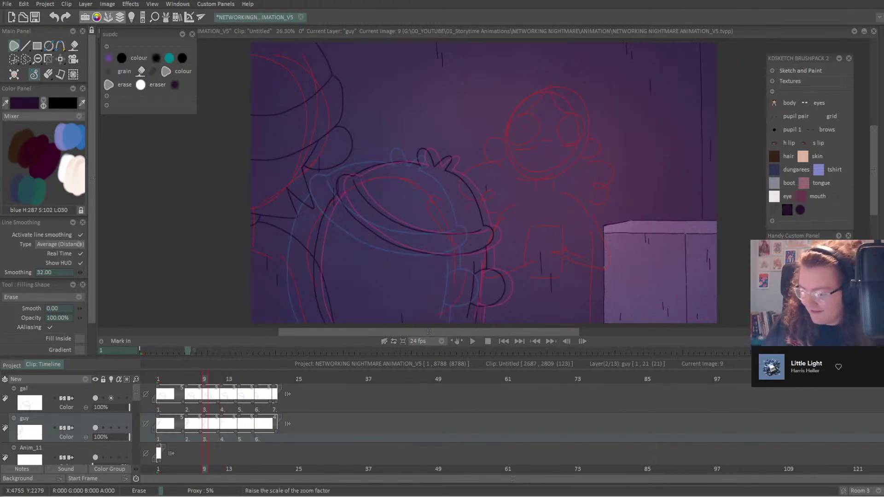
key("minus")
key("minus")
key("minus")
key("minus")
key("minus")
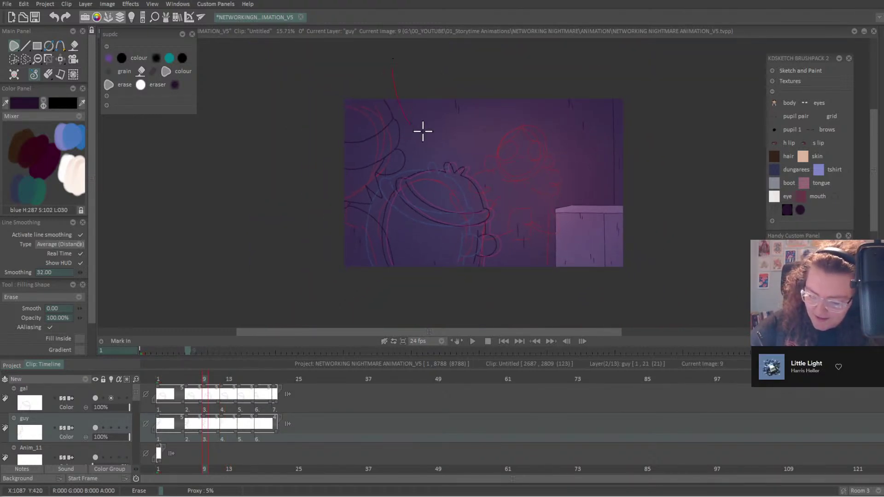
key("Left")
key("Left")
key("Left")
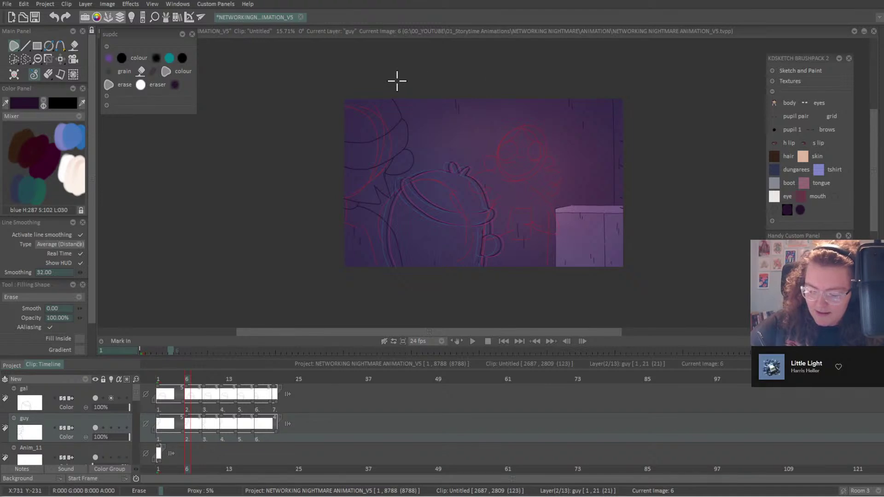
Play back the clip from frame 1 to check the movement of both foreground characters.
key("Home")
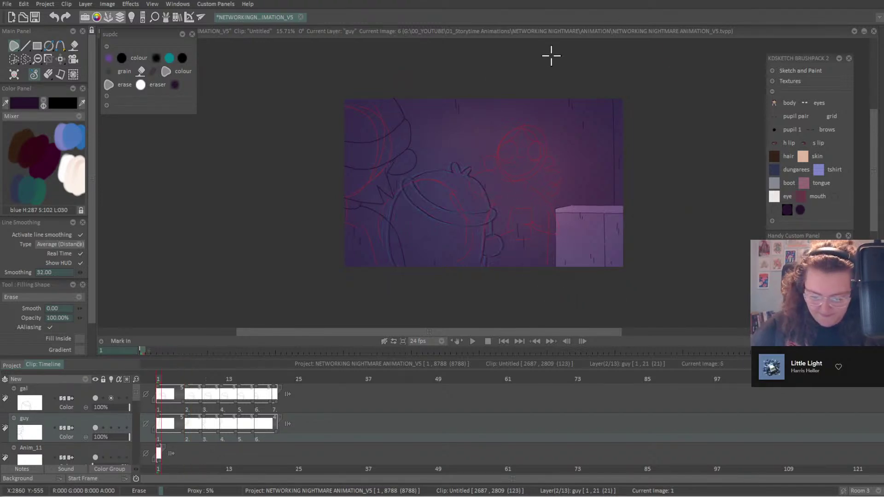
key("Return")
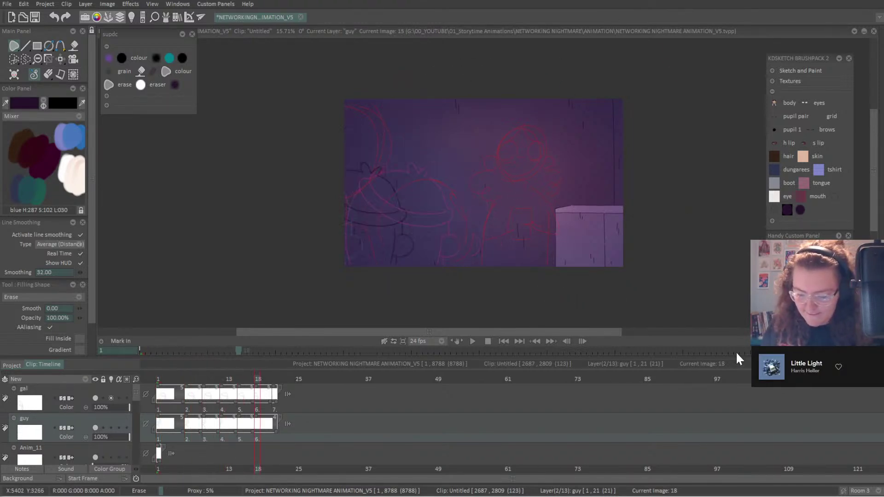
key("Left")
key("Left")
key("Left")
key("Left")
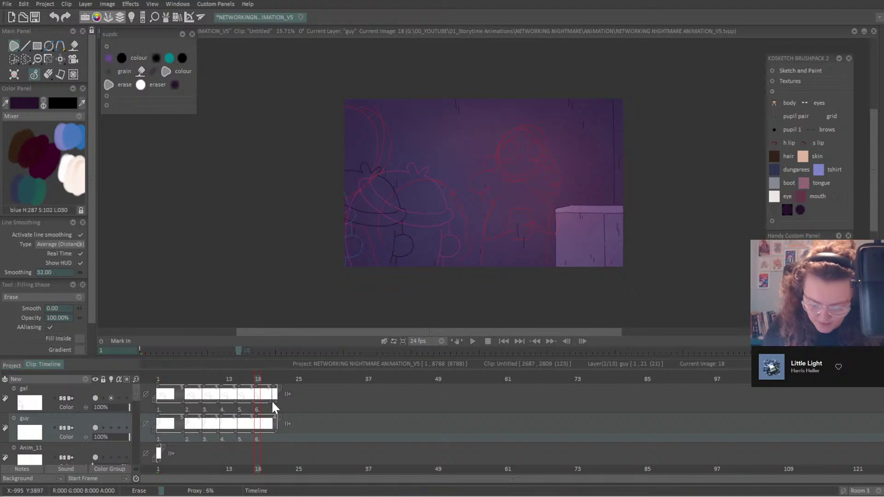
Extend the gal layer's last instance to end at frame 23 and turn off her light table.
left_click_drag(276, 399, 286, 399)
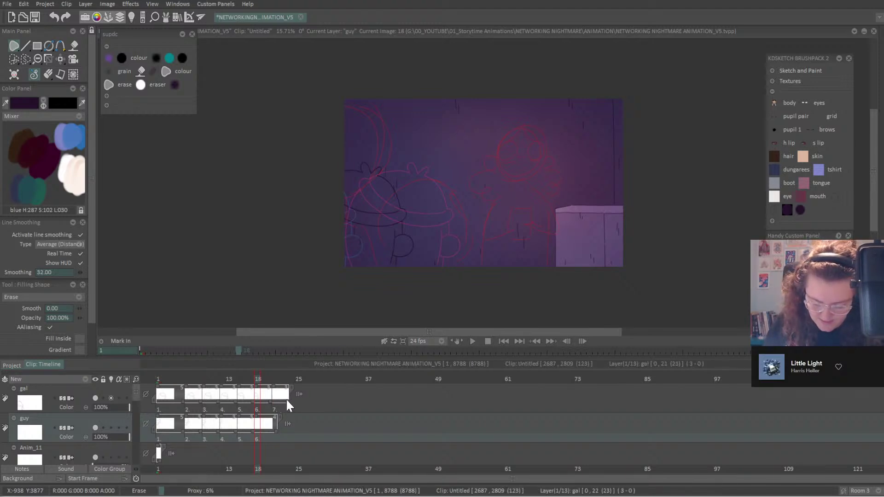
left_click(111, 398)
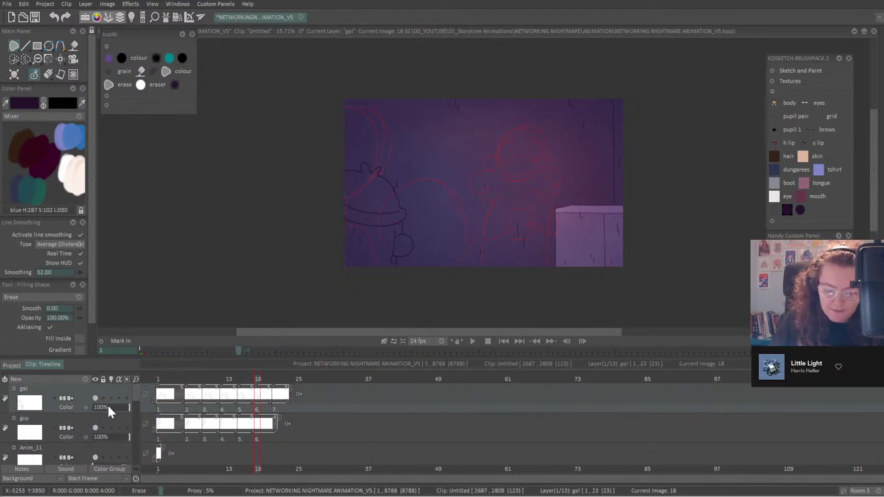
Delay the guy layer's second and following instances to start at frame 40, and scrub to frame 44 to check the timing.
left_click(94, 425)
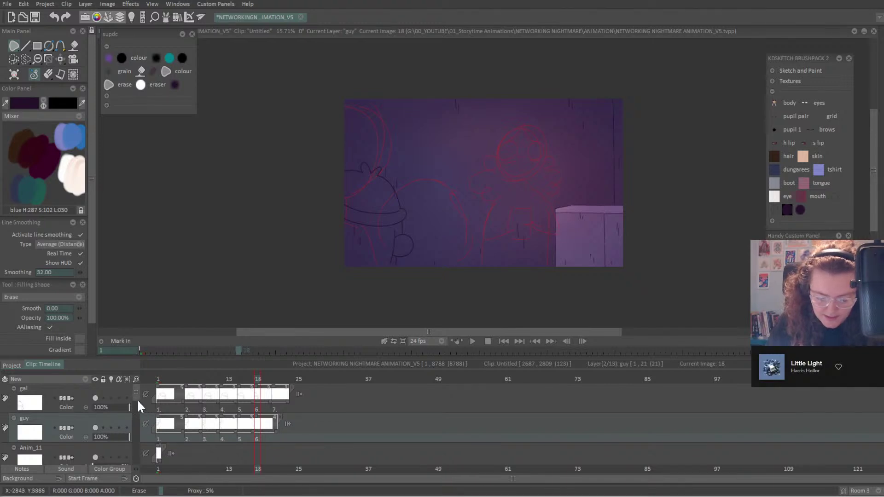
scroll(137, 398, "down", 1)
left_click_drag(184, 417, 403, 414)
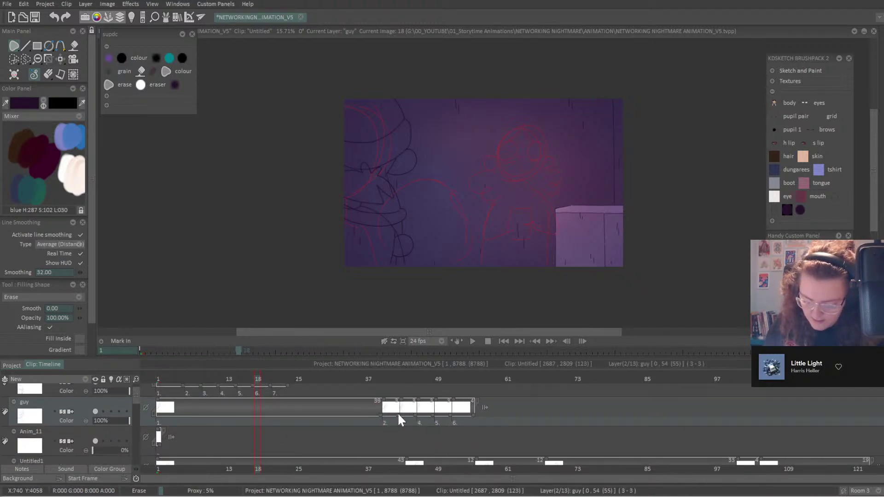
left_click_drag(394, 380, 415, 380)
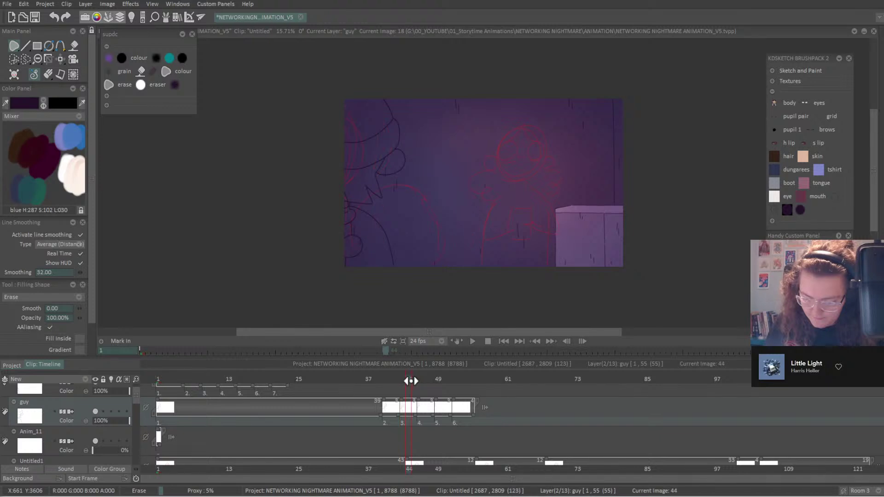
Extend the guy layer's third instance so the fourth starts at frame 48, and trim the last instance to end at frame 56.
left_click_drag(399, 413, 427, 414)
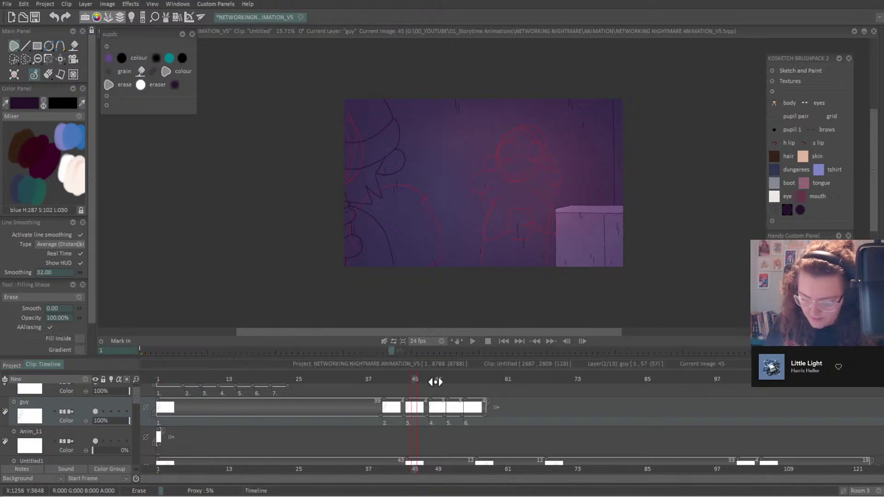
left_click(437, 378)
left_click_drag(441, 379, 485, 378)
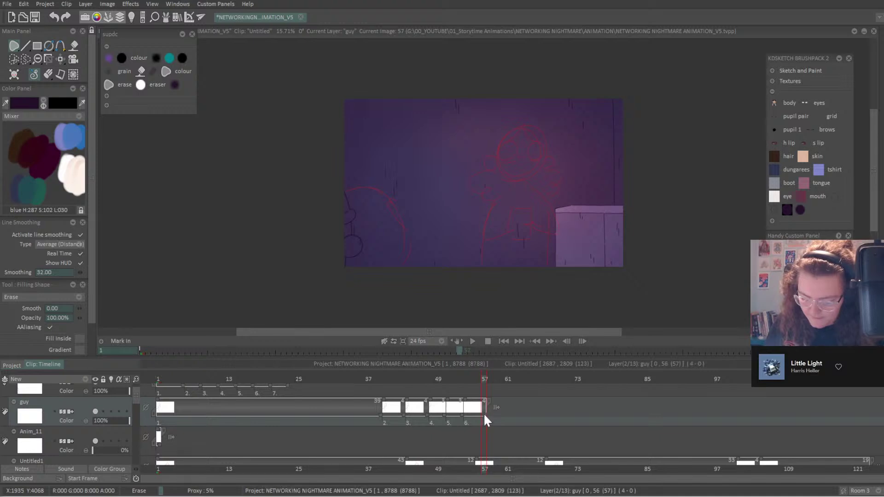
left_click_drag(481, 414, 476, 415)
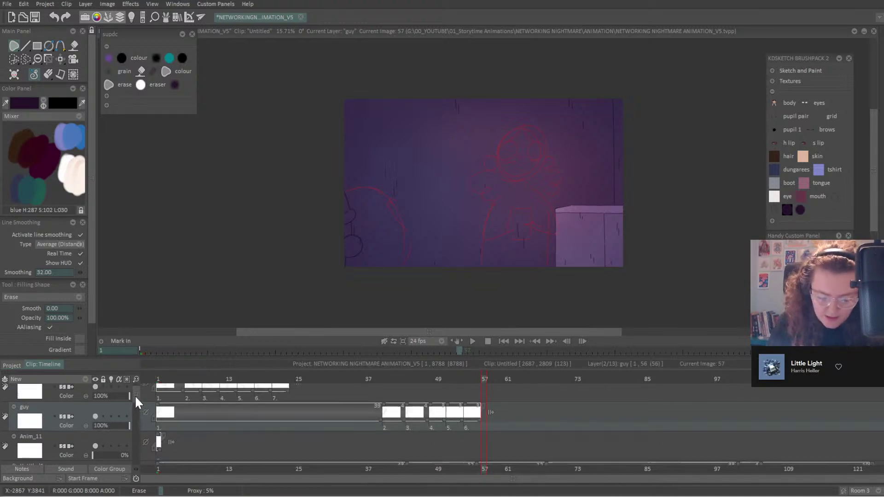
Delay the gal layer's second and following instances to start at frame 42, extend the last one to frame 62, and play back the clip.
scroll(135, 395, "up", 1)
left_click(88, 394)
mouse_move(181, 400)
left_mouse_down()
mouse_move(368, 428)
mouse_move(409, 383)
mouse_move(399, 379)
mouse_move(438, 381)
mouse_move(416, 400)
mouse_move(448, 398)
left_mouse_up()
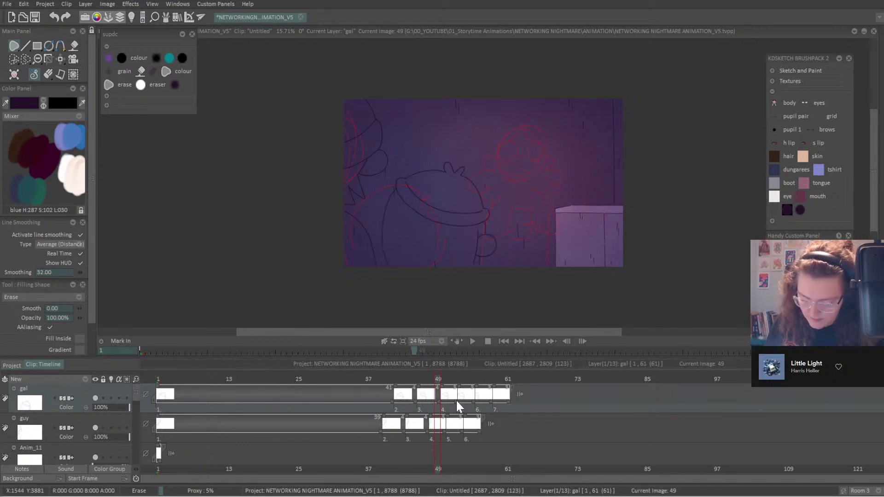
left_click(502, 378)
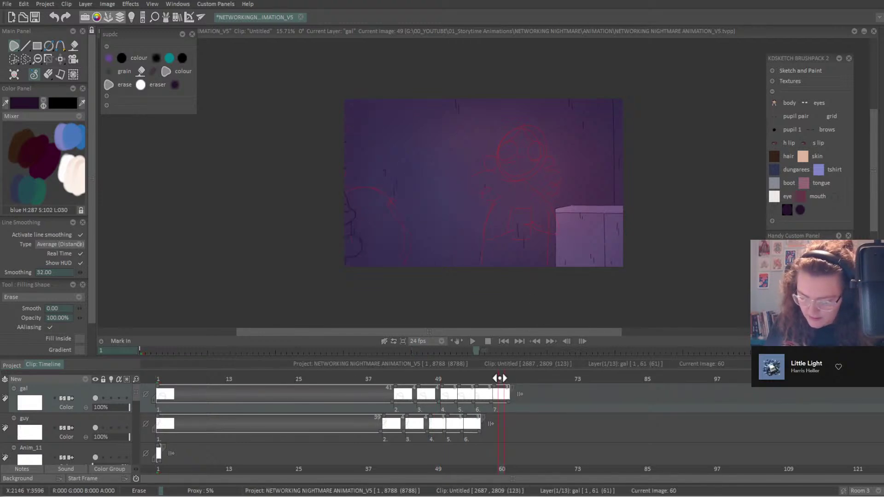
left_click(519, 379)
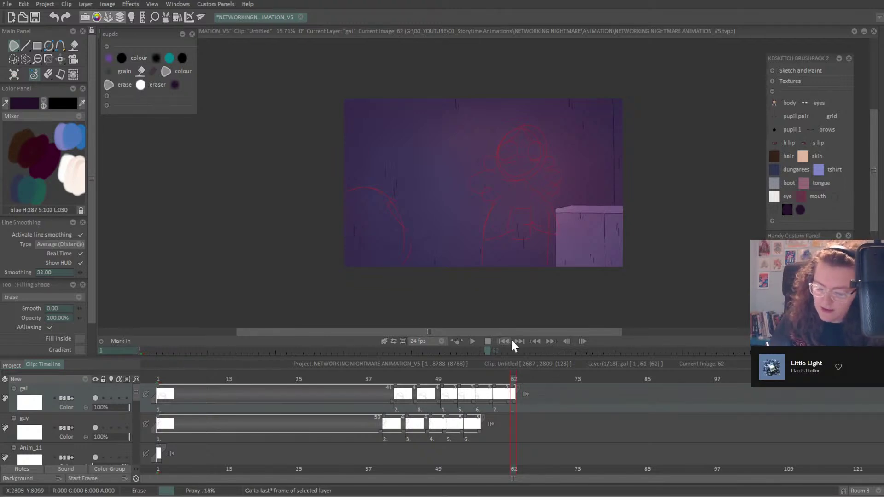
left_click(471, 341)
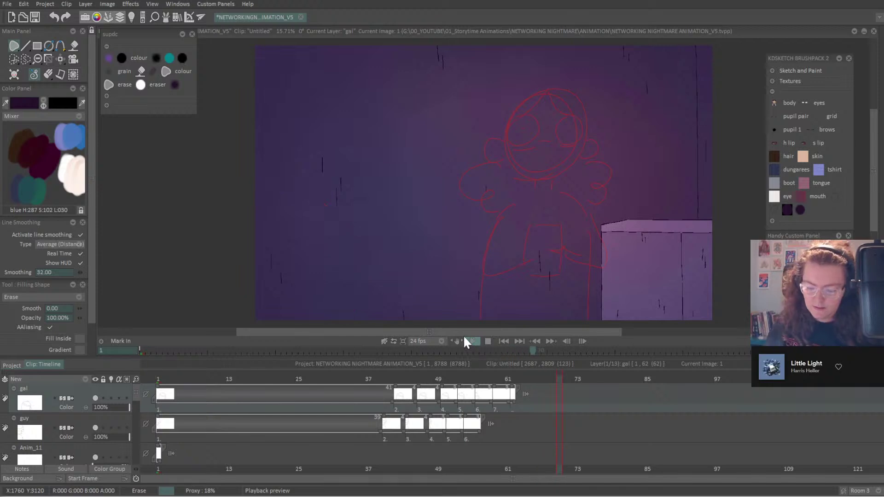
Delay the gal layer's second instance to start at frame 44 and the guy layer's fifth to frame 52, and play back the clip.
left_click(390, 379)
left_click_drag(391, 379, 513, 387)
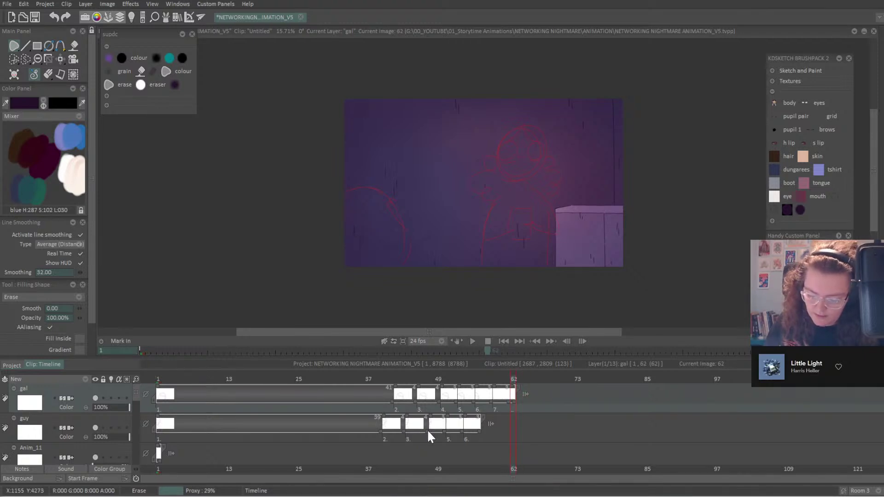
left_click_drag(349, 378, 479, 382)
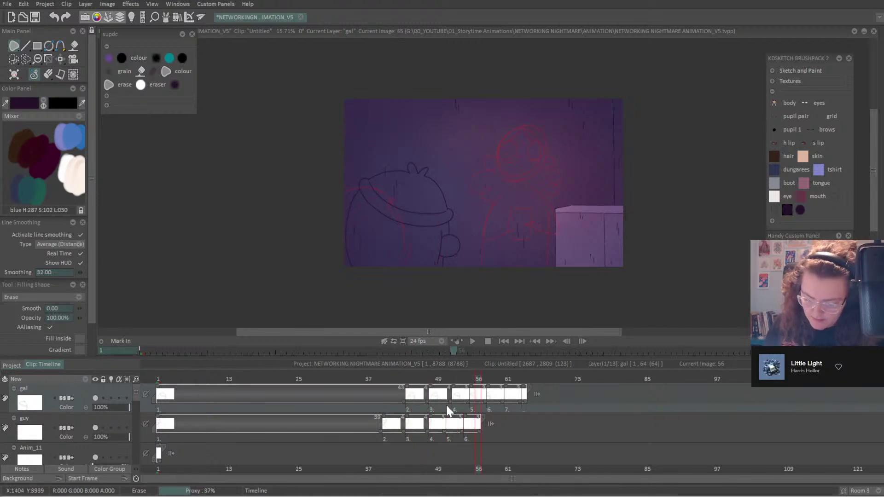
left_click_drag(443, 430, 449, 430)
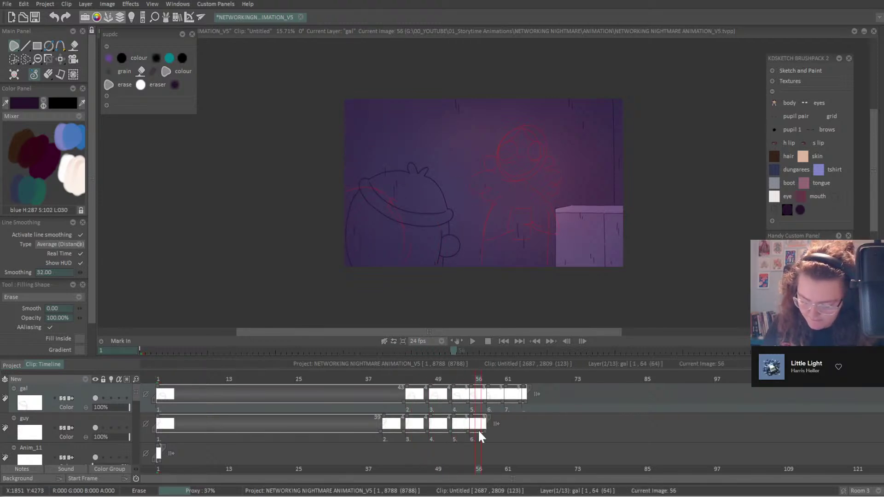
left_click(474, 341)
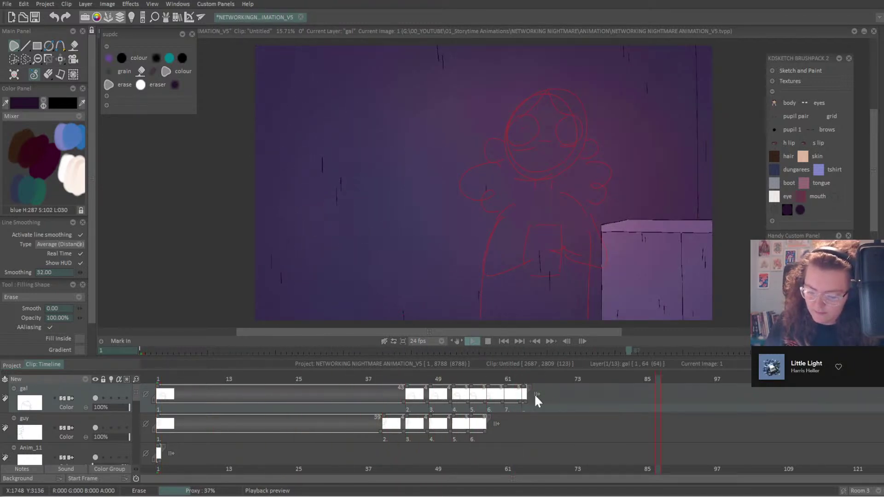
Shorten the gal layer's later instances to end at frame 61 and the guy layer's last to end at frame 56, and play back the clip.
left_click(498, 399)
mouse_move(499, 399)
left_mouse_down()
mouse_move(511, 401)
mouse_move(482, 426)
mouse_move(484, 405)
left_mouse_up()
left_click(473, 341)
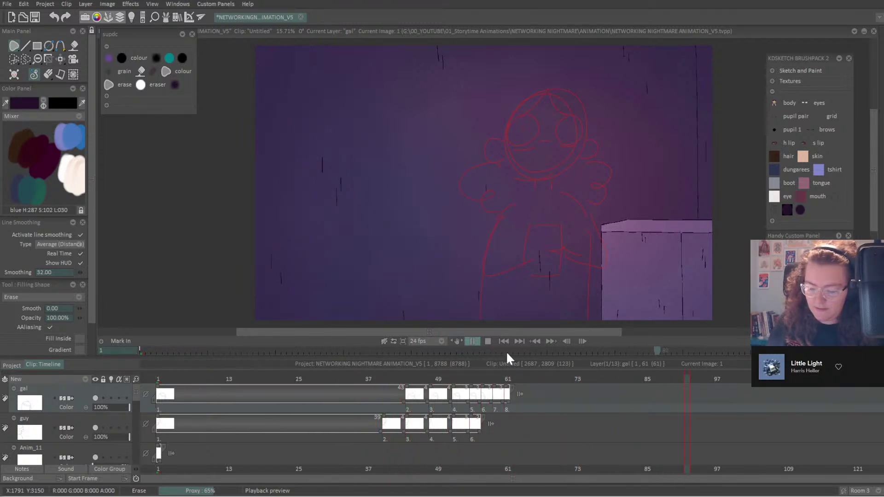
Open clip 10-1/1 from the project view and review the yellow girl's rough animation.
left_click(139, 389)
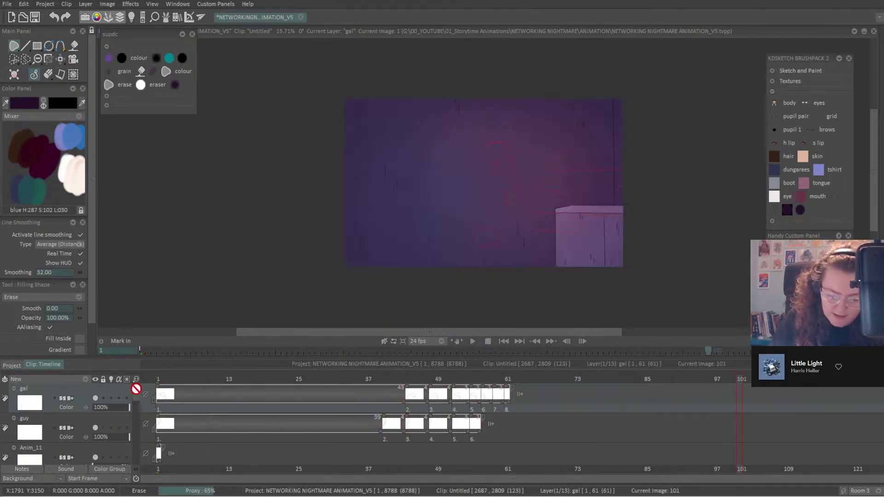
left_click(14, 365)
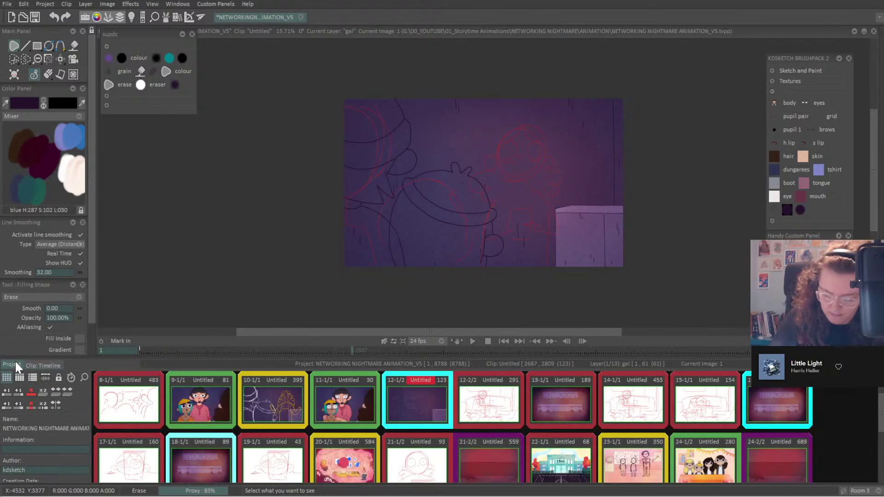
double_click(291, 403)
left_click(835, 468)
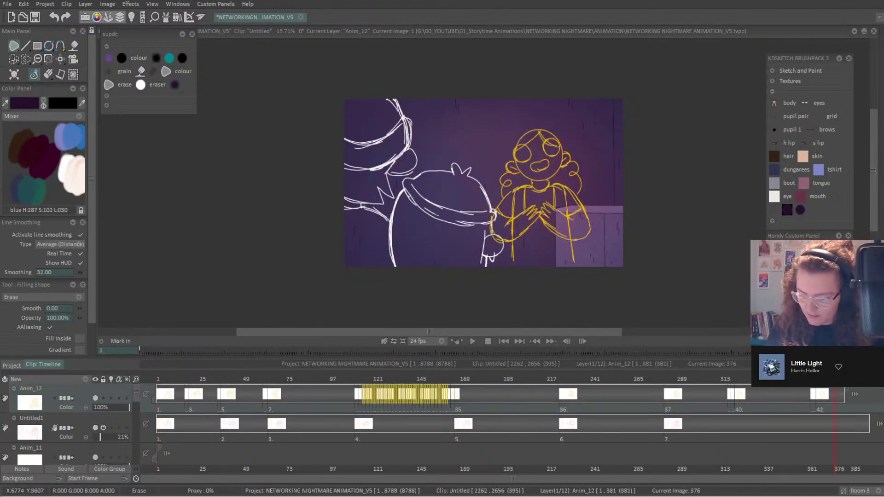
left_click_drag(838, 388, 745, 409)
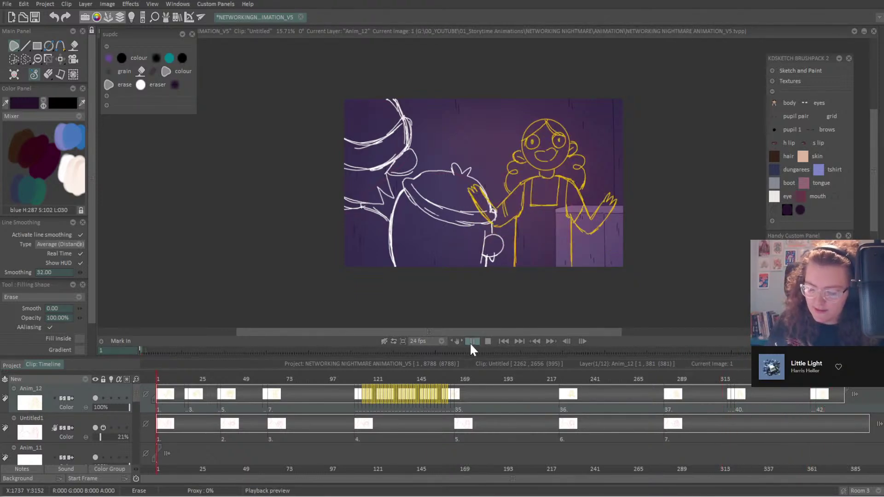
left_click(469, 341)
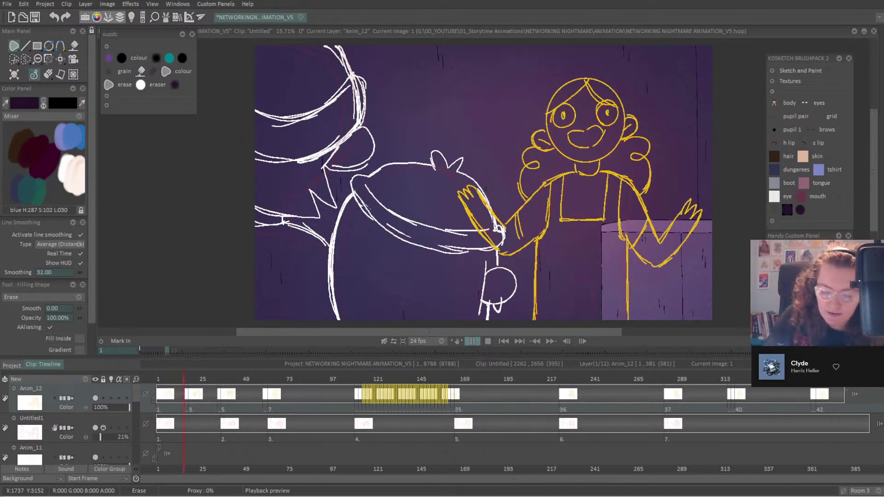
key("space")
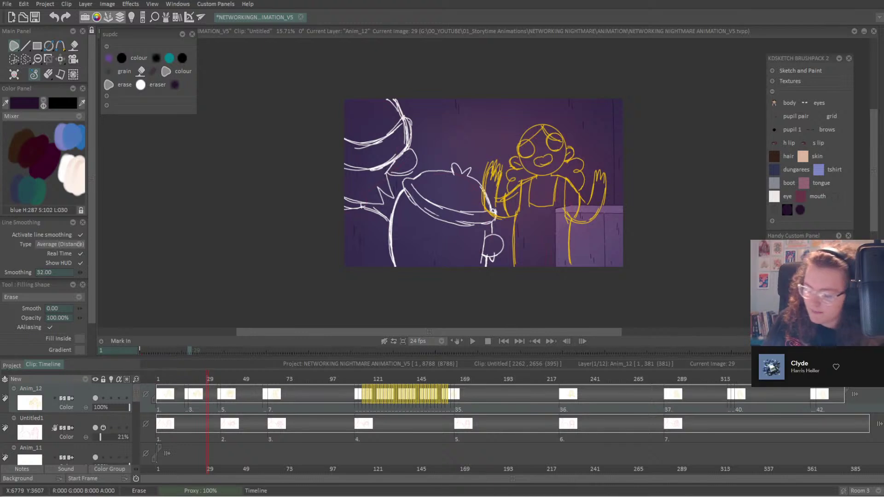
Pick up the yellow sketch of the worried girl at frame 297 as a custom brush.
left_click(835, 379)
left_click_drag(819, 380, 691, 394)
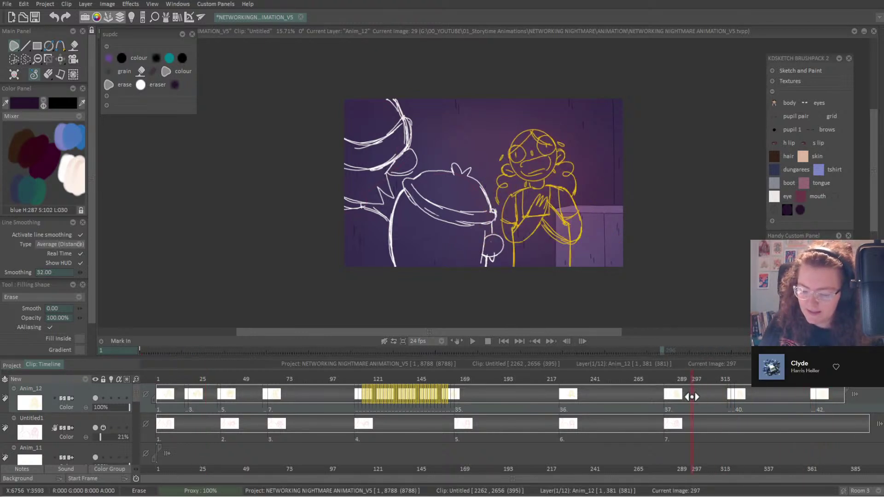
left_click_drag(13, 58, 55, 58)
key("b")
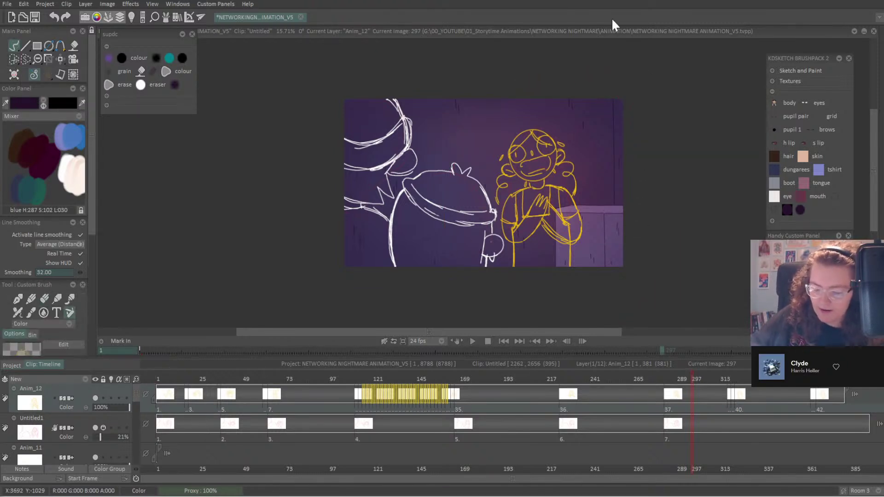
Return to clip 12-1/2, raise the Anim_11 layer's opacity to 100% and delete that layer.
left_click(12, 366)
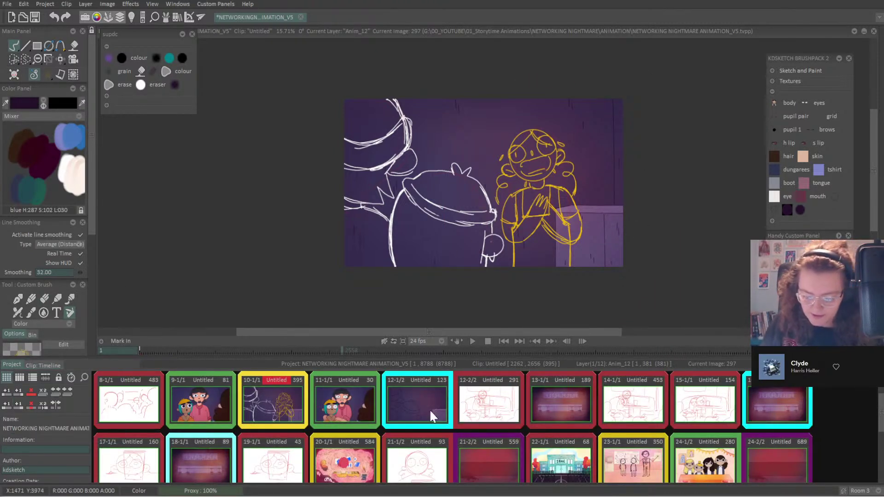
double_click(421, 419)
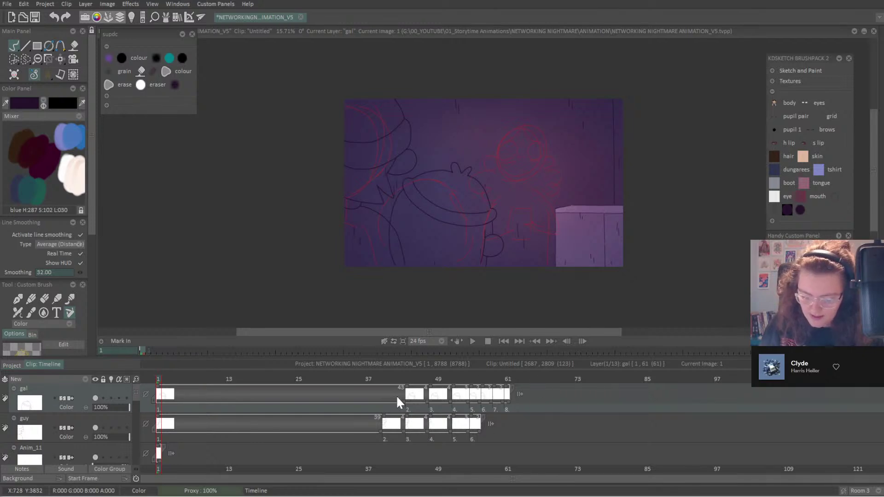
scroll(132, 392, "down", 3)
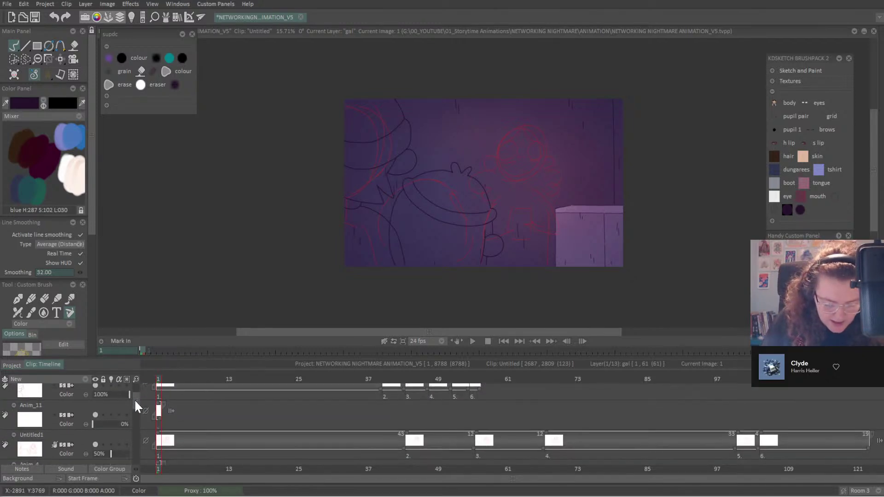
left_click(86, 409)
left_click_drag(97, 419, 156, 423)
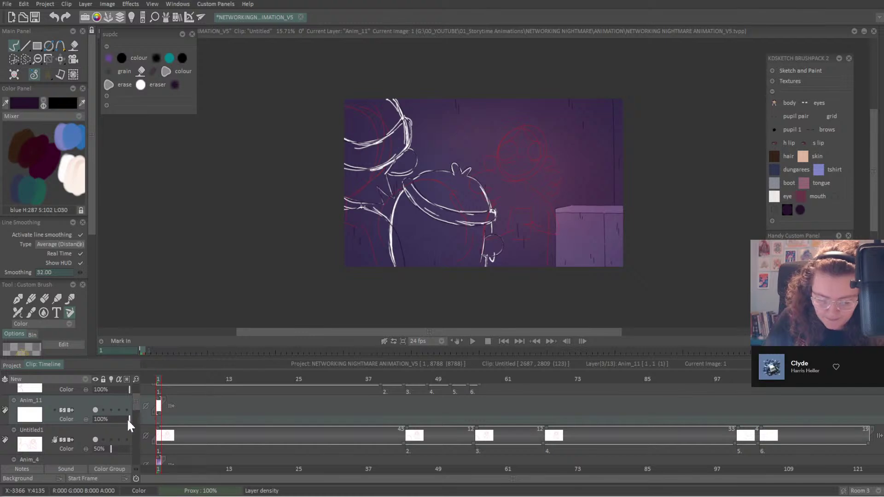
right_click(82, 407)
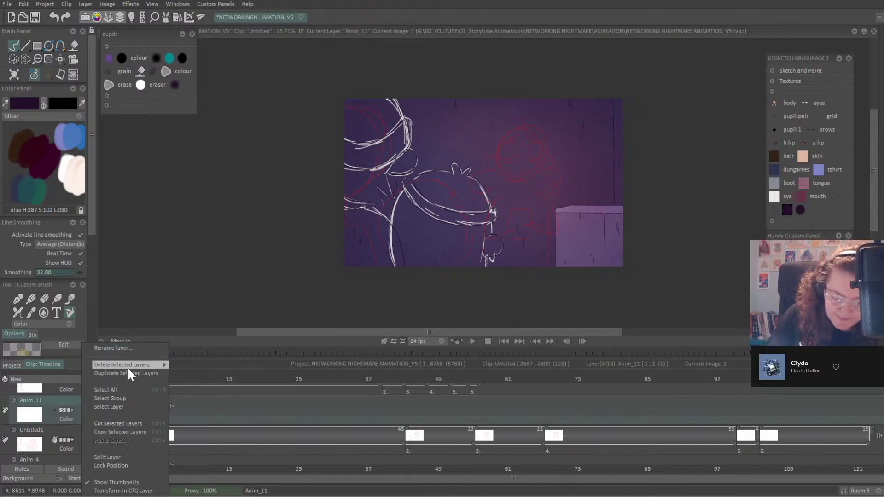
mouse_move(127, 366)
left_click(181, 363)
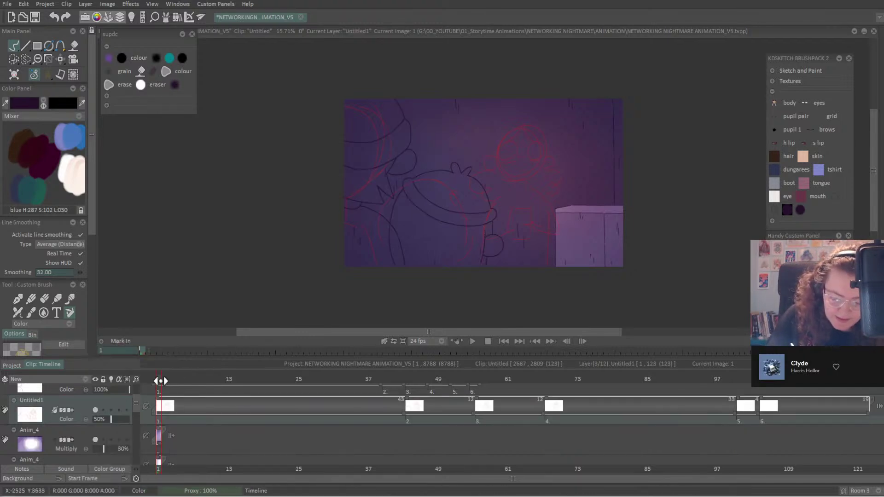
Add a new animation layer, paste the yellow girl sketch in place on it and set the layer's opacity to 27%.
left_click(85, 379)
left_click(110, 383)
scroll(93, 261, "down", 5)
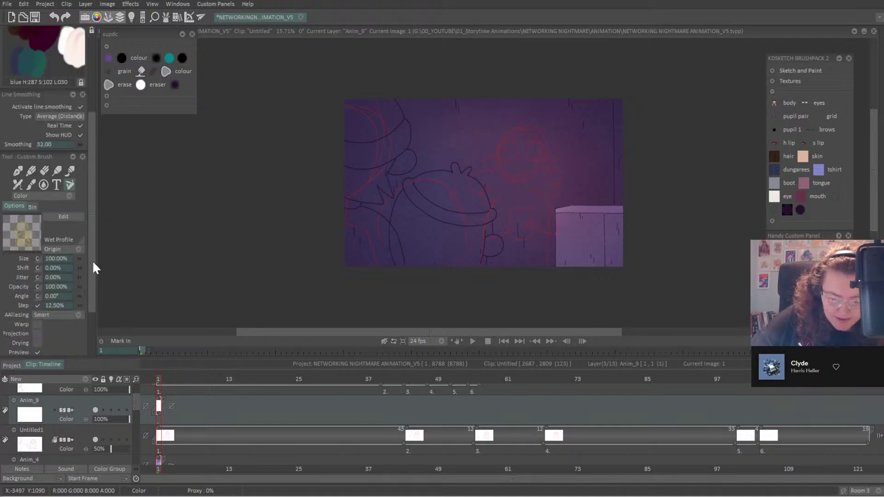
key("ctrl+v")
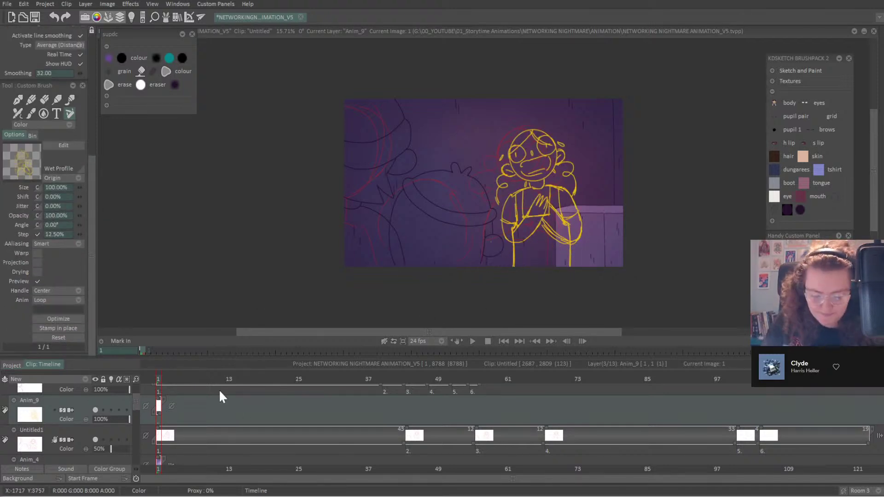
left_click_drag(115, 420, 102, 420)
Add another animation layer above the faded girl sketch and save the project.
left_click(92, 377)
left_click(110, 382)
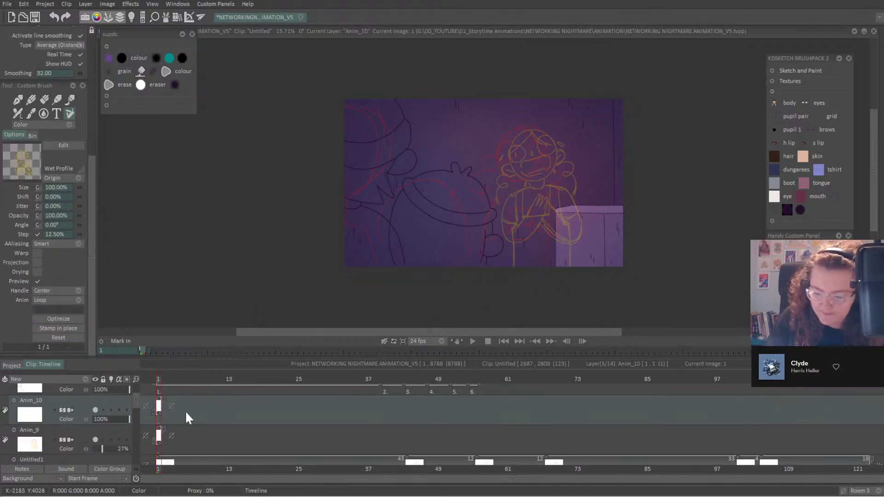
key("plus")
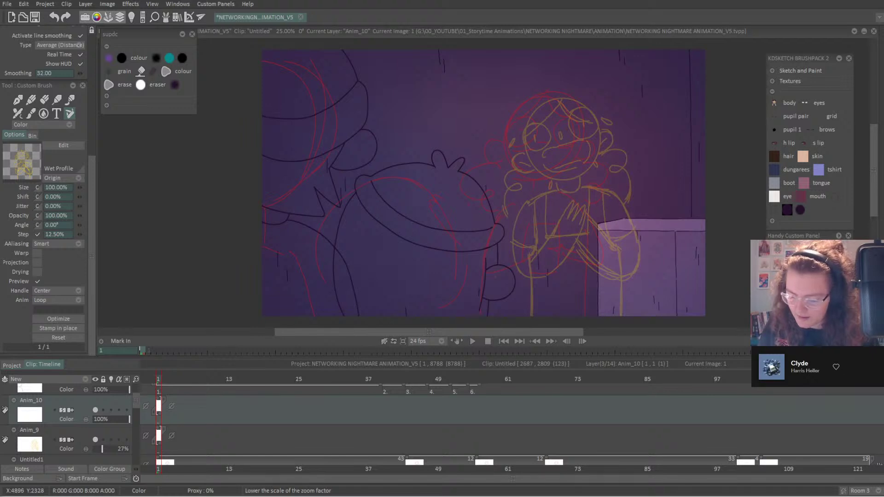
left_click_drag(836, 322, 723, 312)
key("ctrl+s")
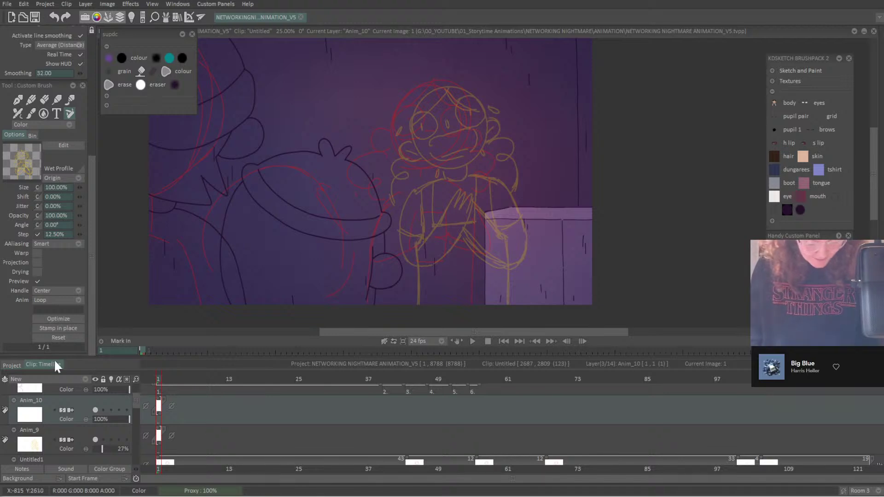
Open clip 3-1/1 from the project view.
left_click(18, 365)
scroll(247, 418, "down", 1)
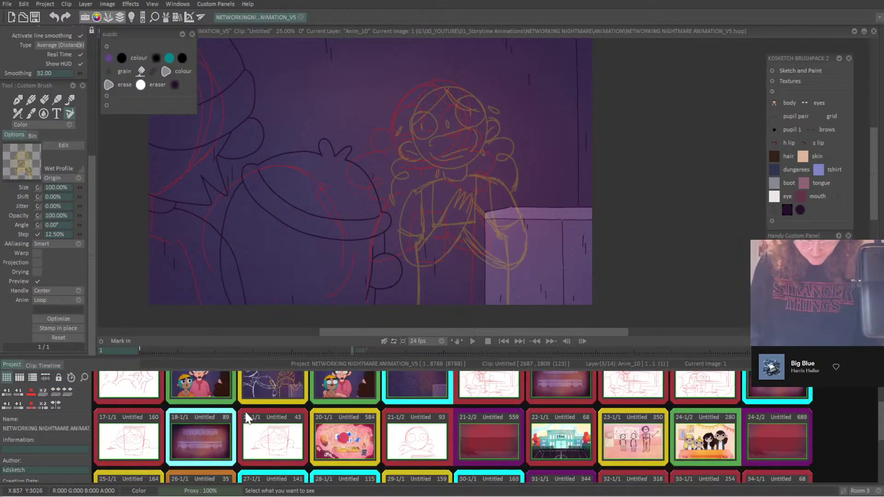
scroll(281, 404, "up", 3)
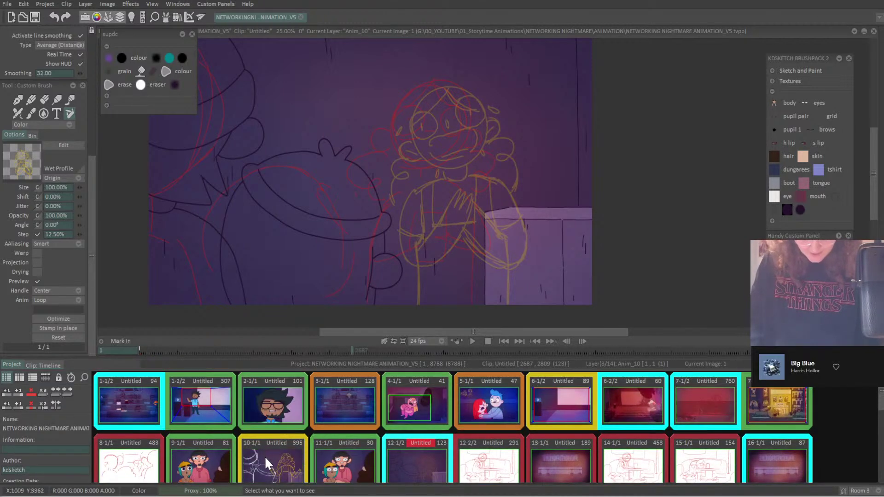
double_click(352, 403)
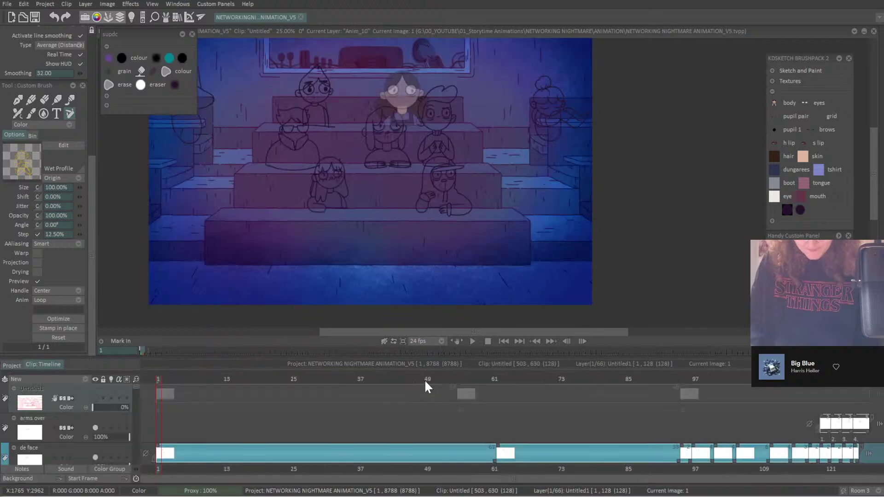
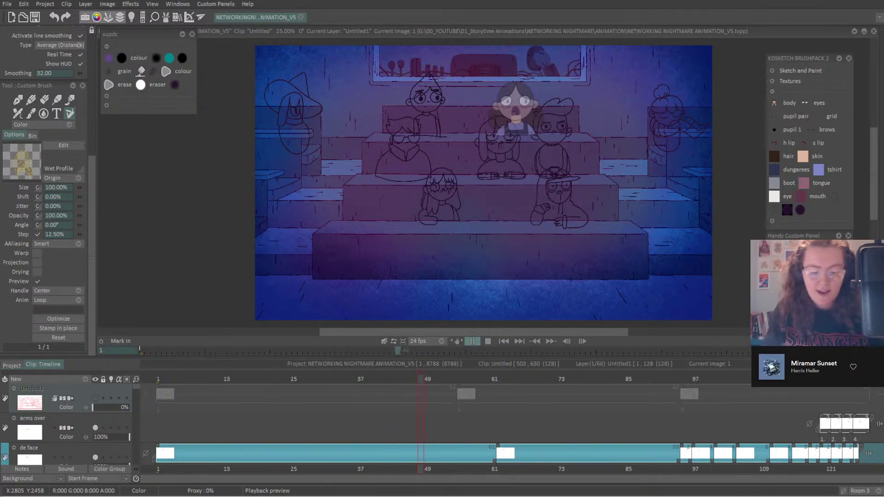
Stop the playback of clip 3-1/1 and reopen clip 12-1/2 from the project view.
key("space")
left_click(15, 364)
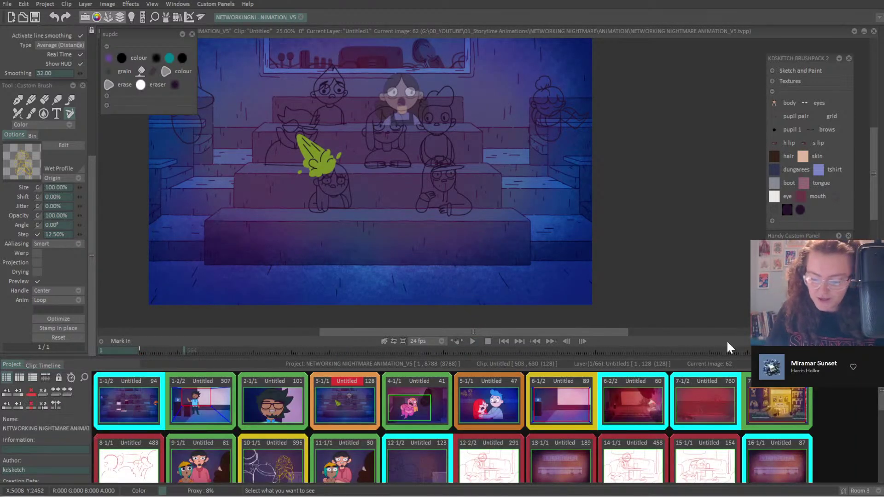
scroll(880, 404, "down", 3)
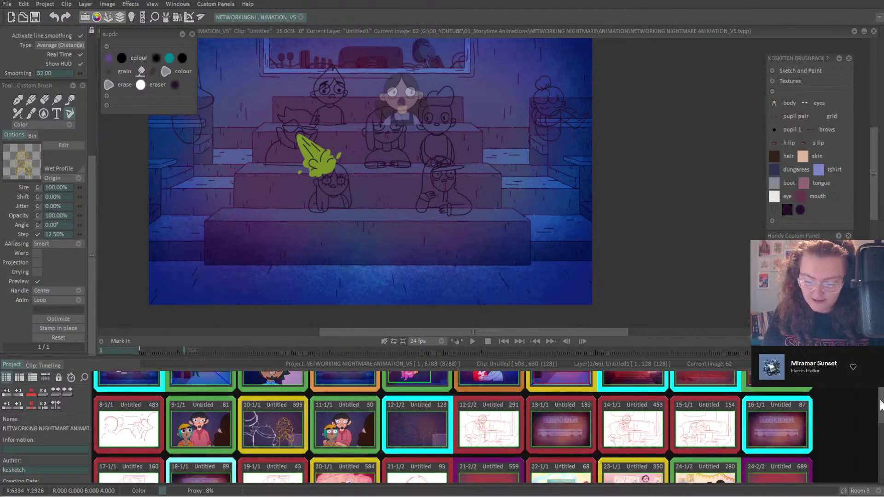
double_click(432, 439)
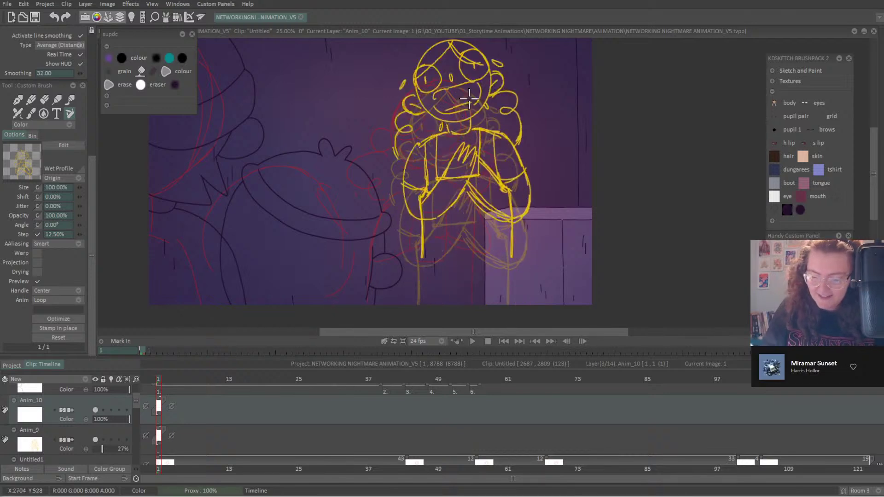
Swap the cut-out custom brush for the pencil brush and set its drawing mode to Color.
key("e")
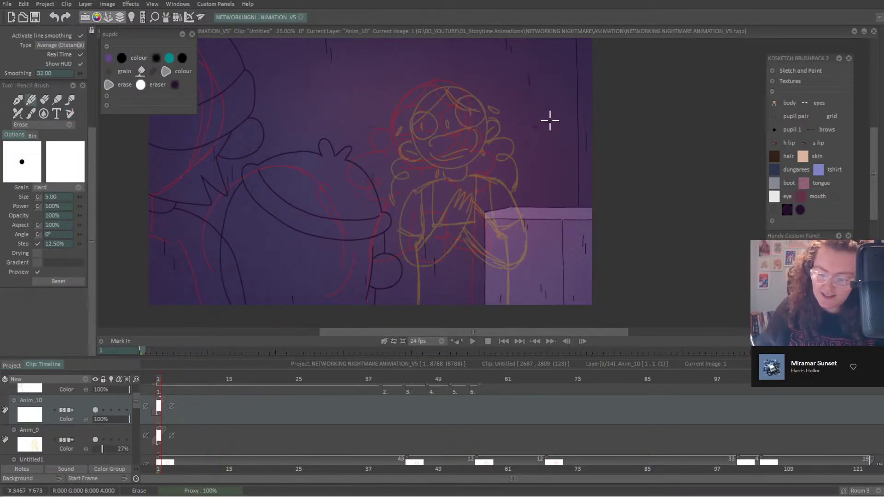
left_click(37, 122)
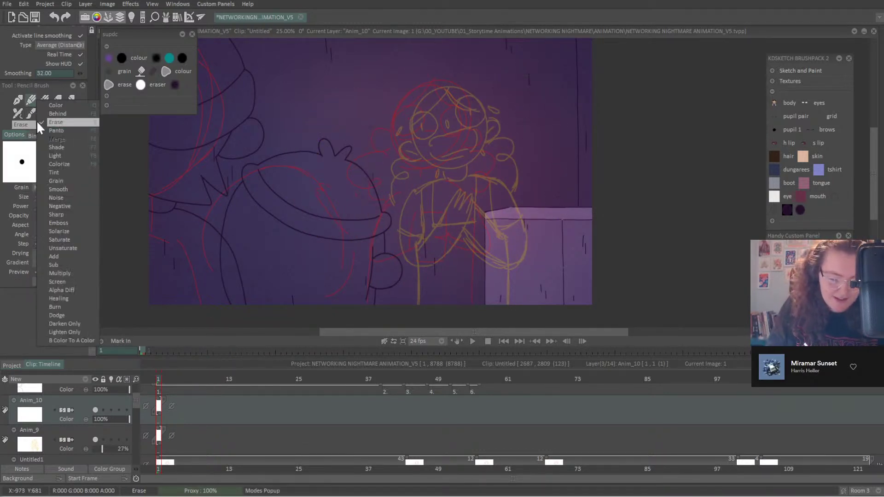
left_click(46, 110)
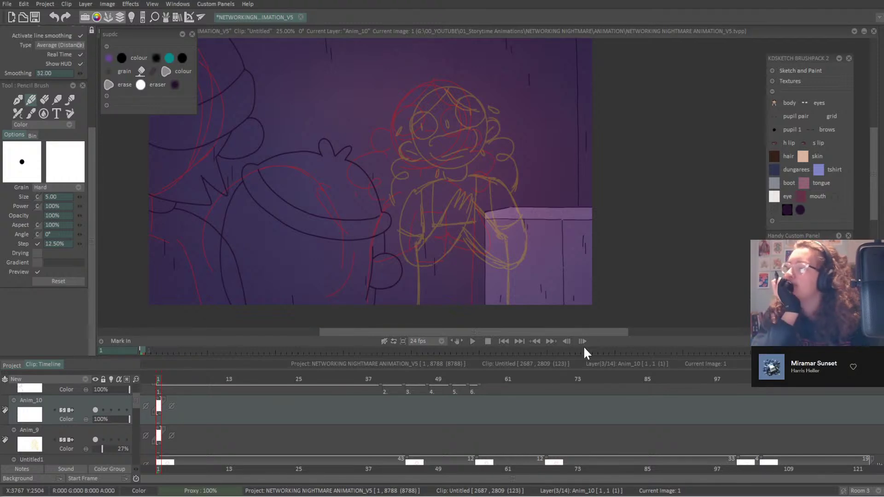
Change the colour picker's display from Mixer to Slider.
left_click_drag(92, 133, 96, 76)
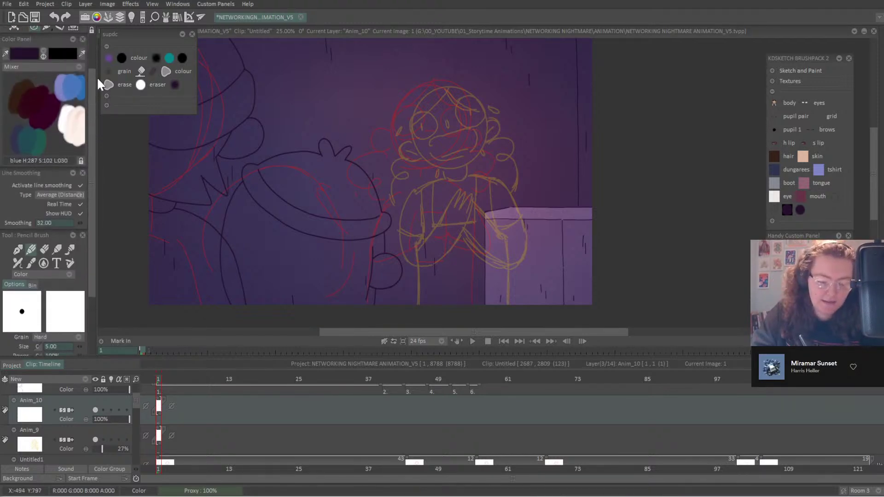
left_click(79, 67)
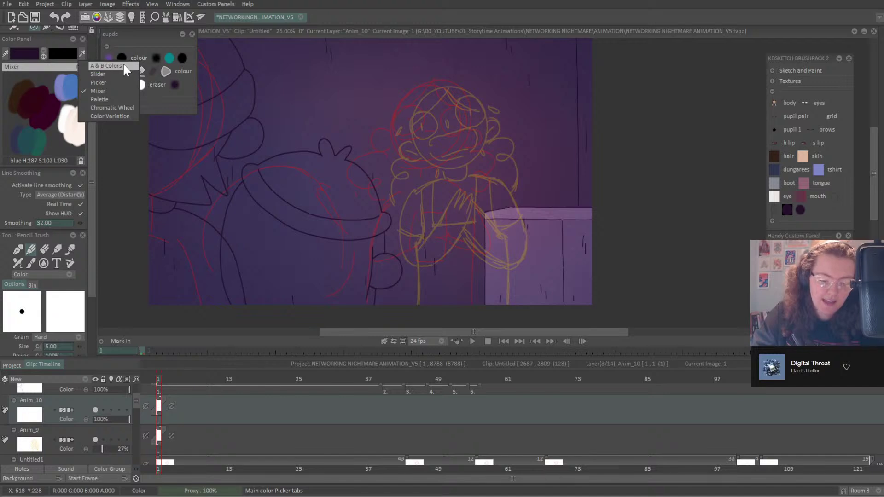
left_click(124, 66)
left_click(78, 67)
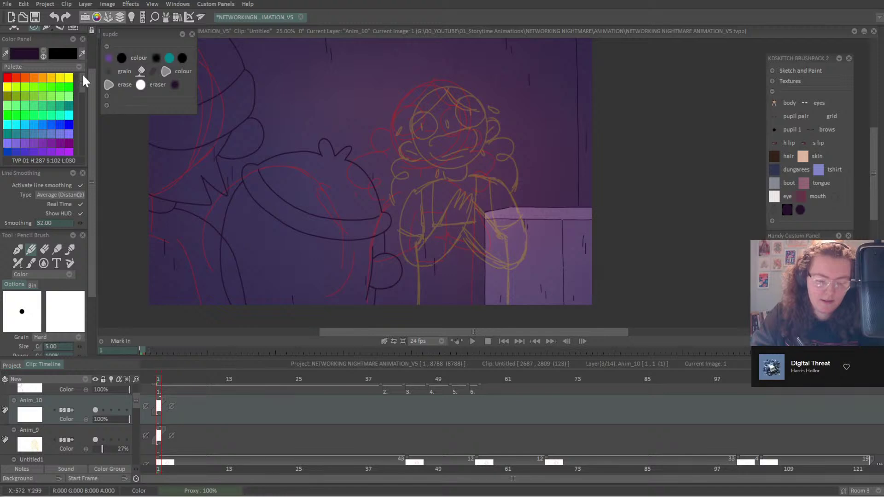
left_click(78, 67)
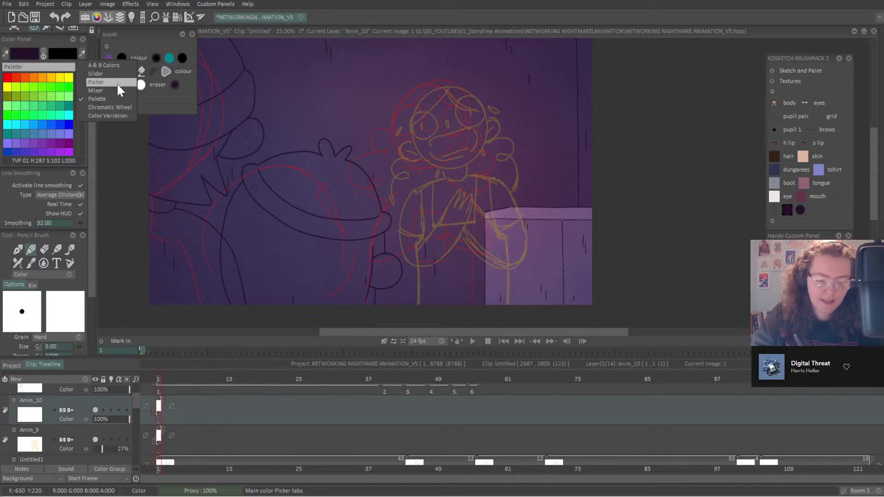
left_click(115, 73)
scroll(93, 95, "down", 2)
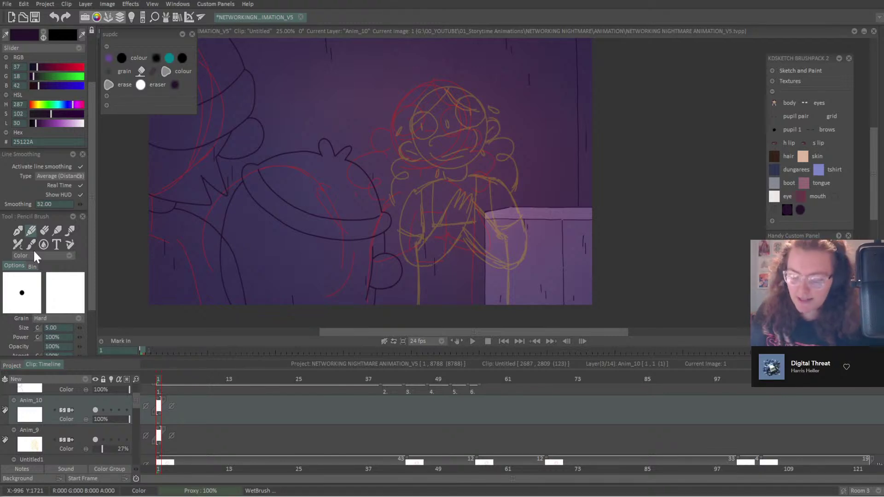
Toggle the faded Anim_9 sketch off and on to compare, and keep Anim_10 as the current layer.
left_click(95, 440)
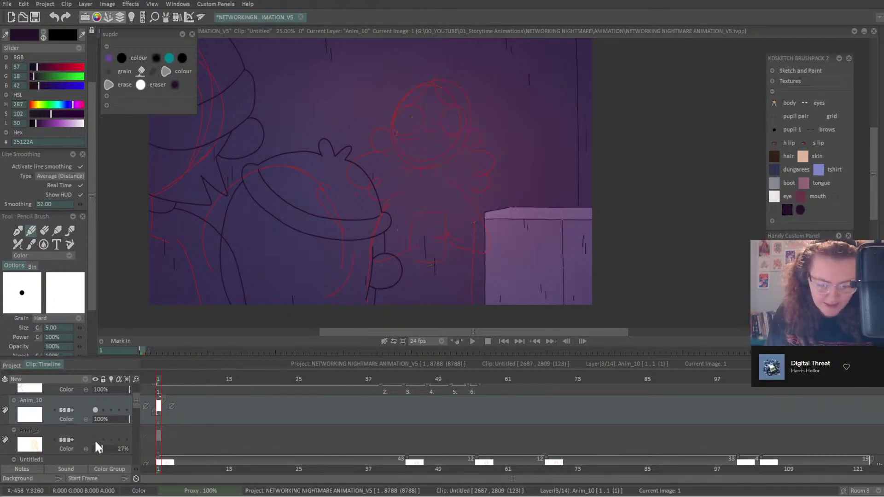
left_click(95, 440)
left_click(94, 448)
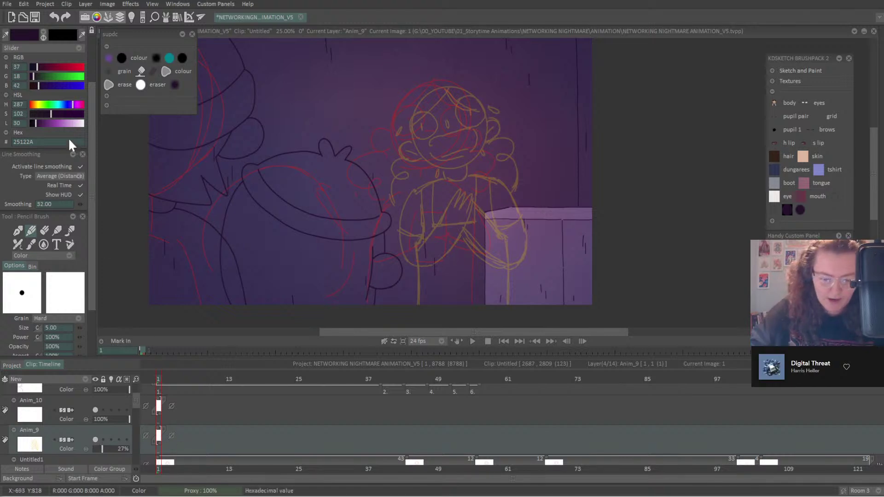
left_click(89, 402)
Draw a dark ellipse outline around the girl's head on the Anim_10 layer, following the yellow sketch.
left_click_drag(91, 139, 93, 9)
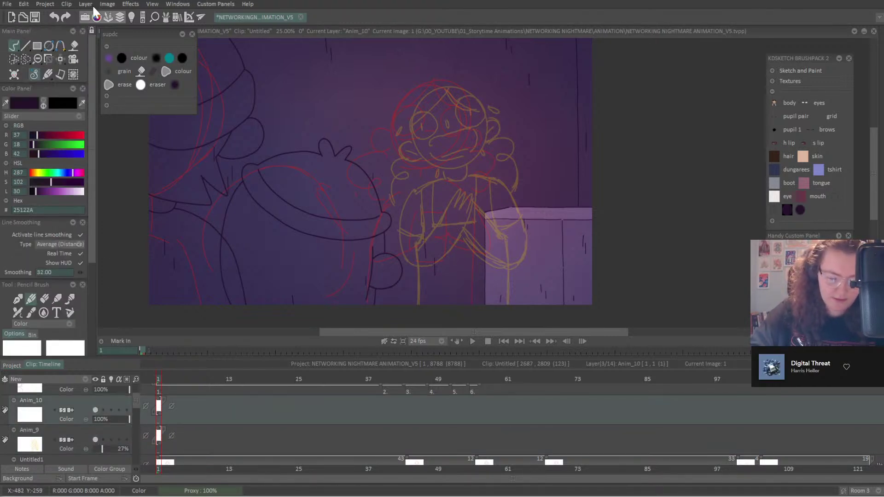
left_click(50, 43)
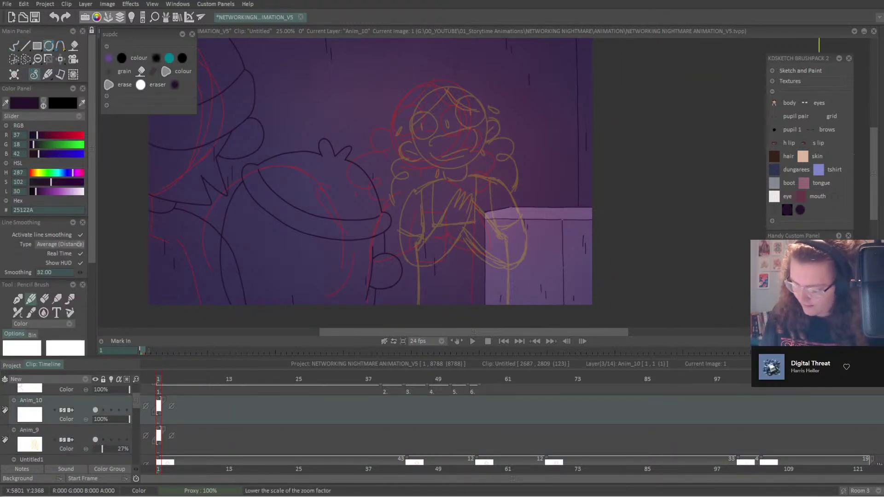
scroll(489, 175, "up", 2)
scroll(535, 131, "up", 1)
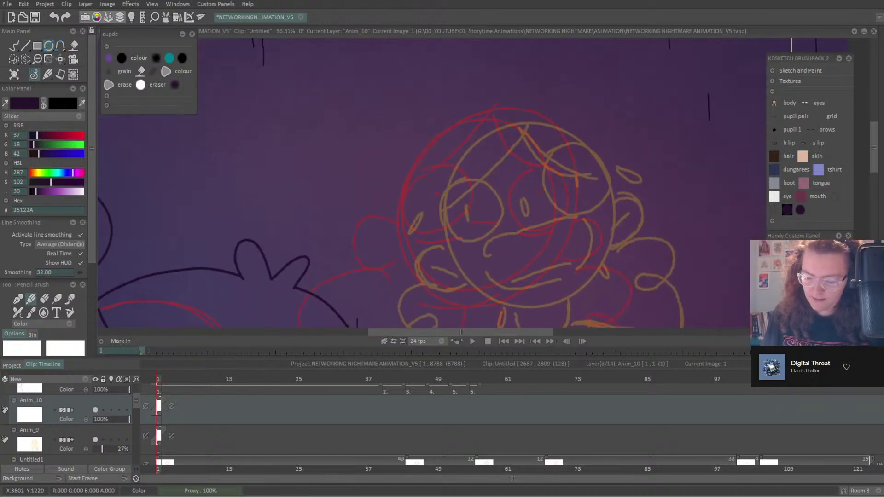
left_click_drag(534, 129, 527, 308)
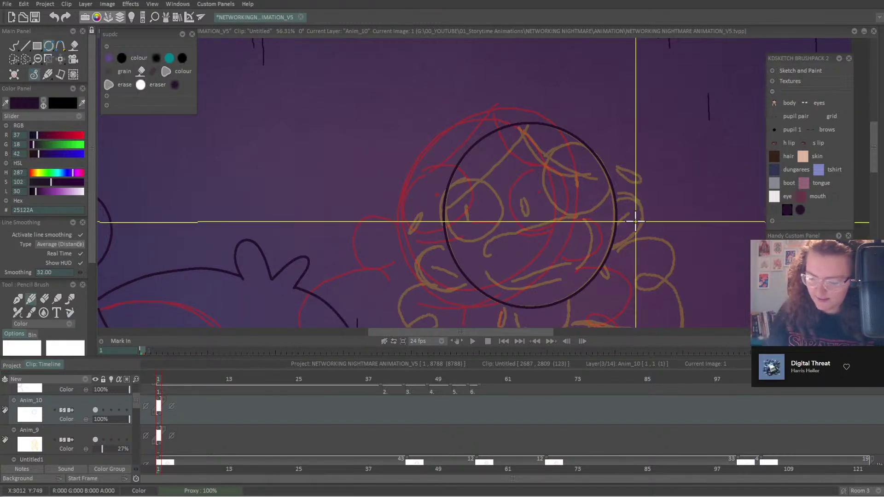
Open clip 10-1/1 and play it back to review the girl's rough poses.
scroll(432, 187, "down", 8)
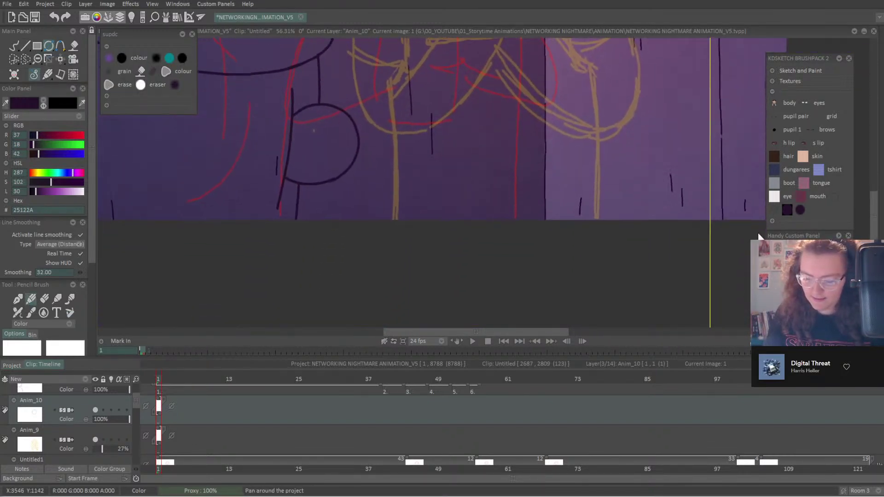
scroll(431, 161, "down", 5)
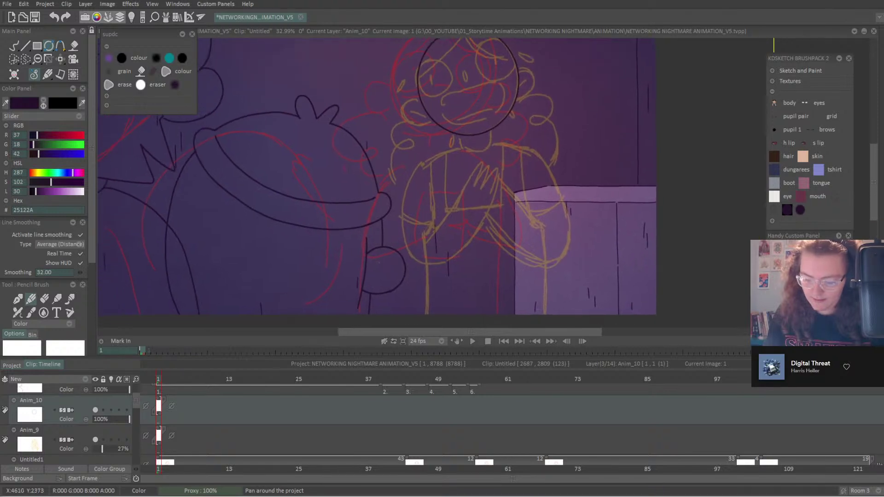
left_click(12, 365)
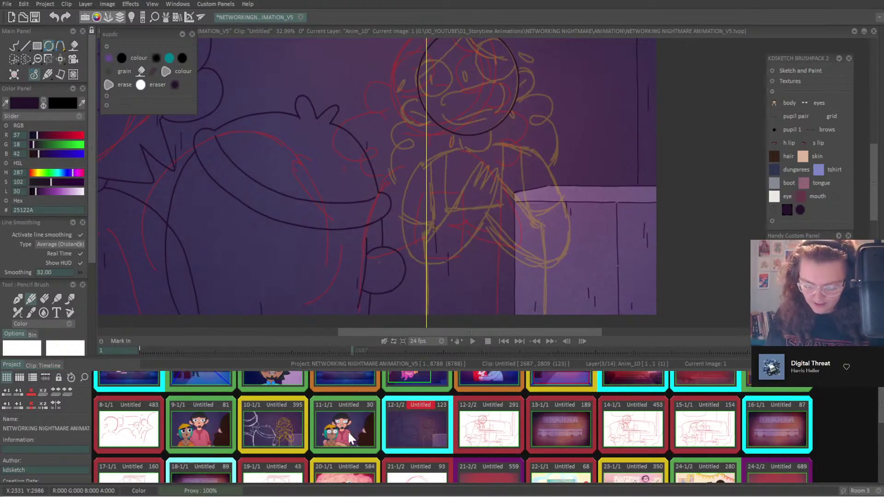
double_click(279, 441)
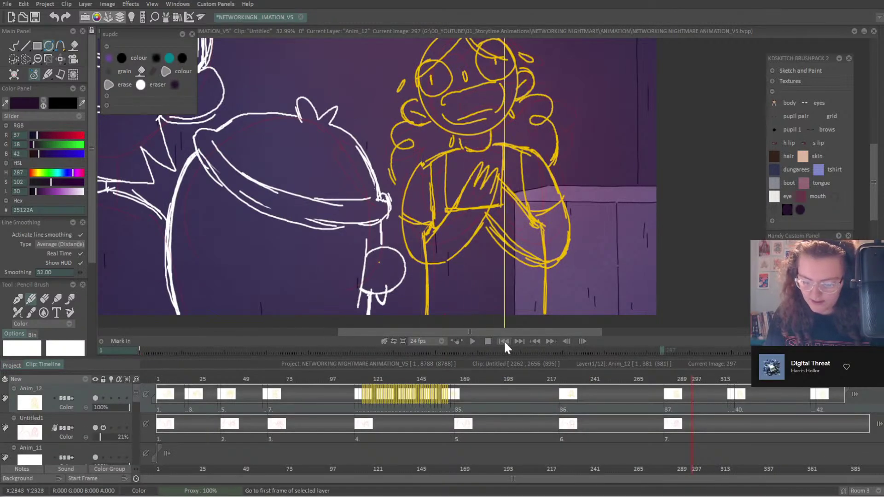
left_click(472, 341)
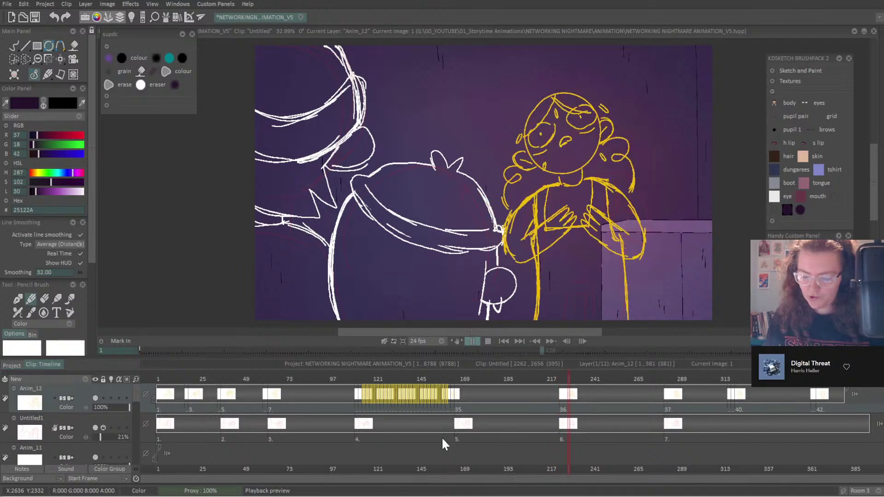
key("Return")
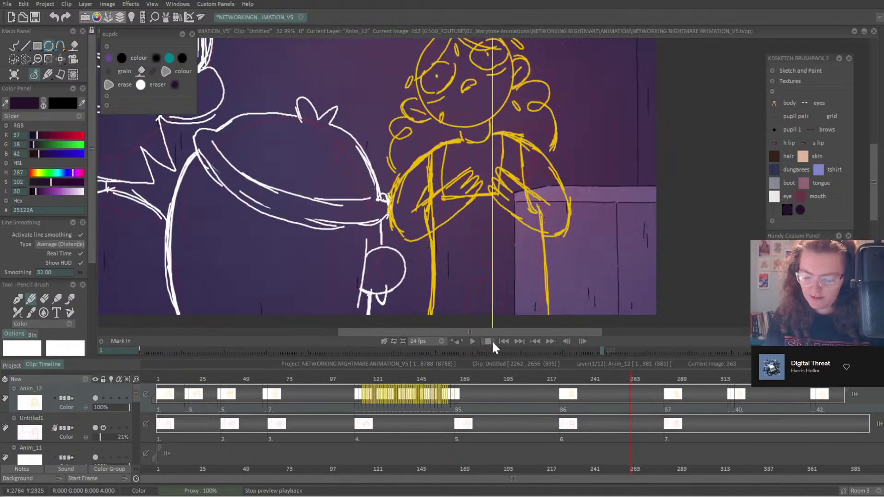
Go to frame 205 of clip 10-1/1 and copy the yellow girl with raised hands as a cut brush.
left_click(527, 373)
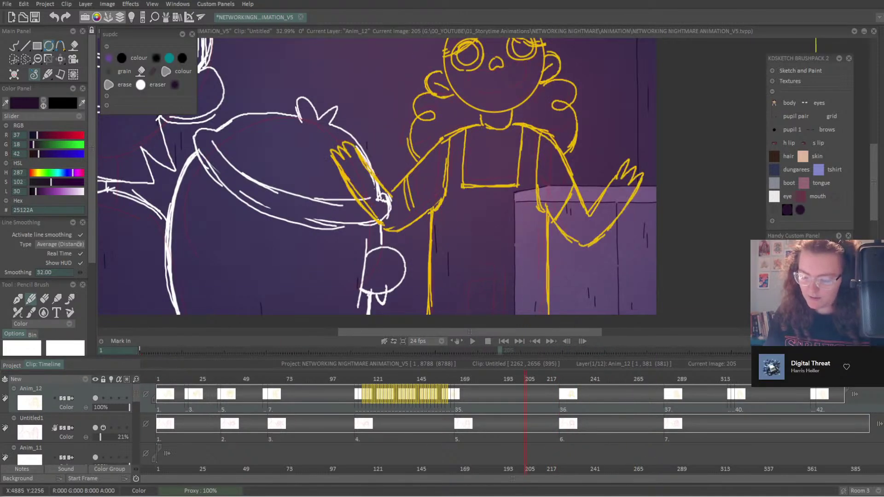
scroll(506, 291, "down", 3)
left_click(15, 59)
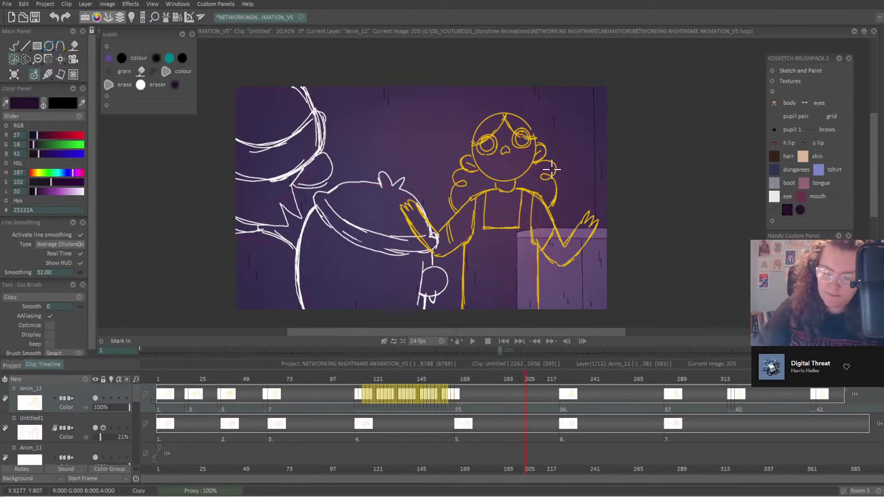
left_click_drag(570, 73, 632, 311)
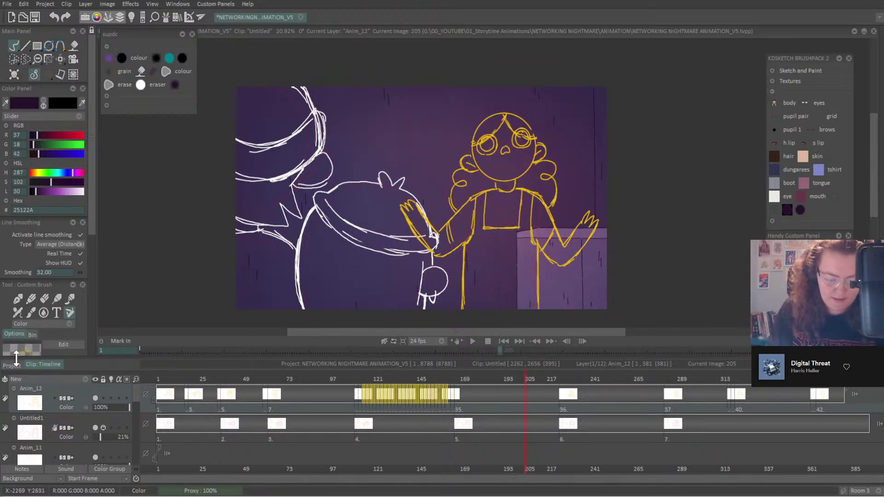
Back in clip 12-1/2, replace the sketch on Anim_9 with the copied raised-hands pose stamped in place, and reselect the pencil brush.
left_click(13, 364)
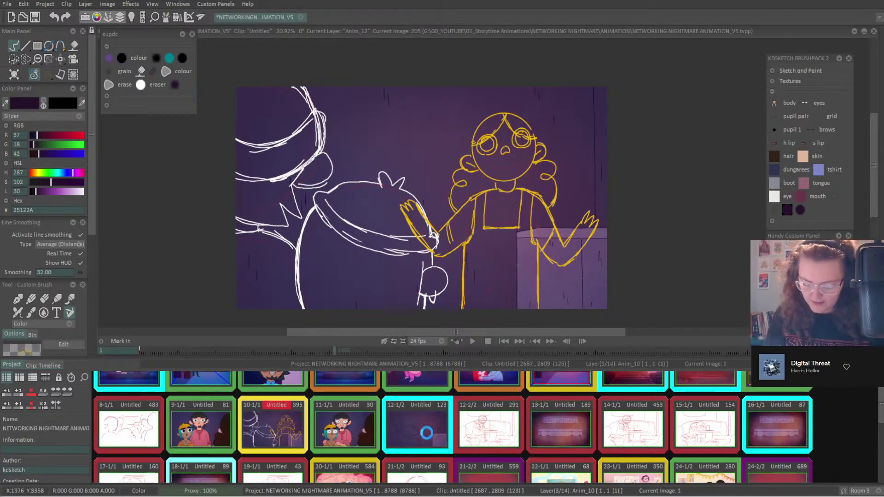
left_click(156, 454)
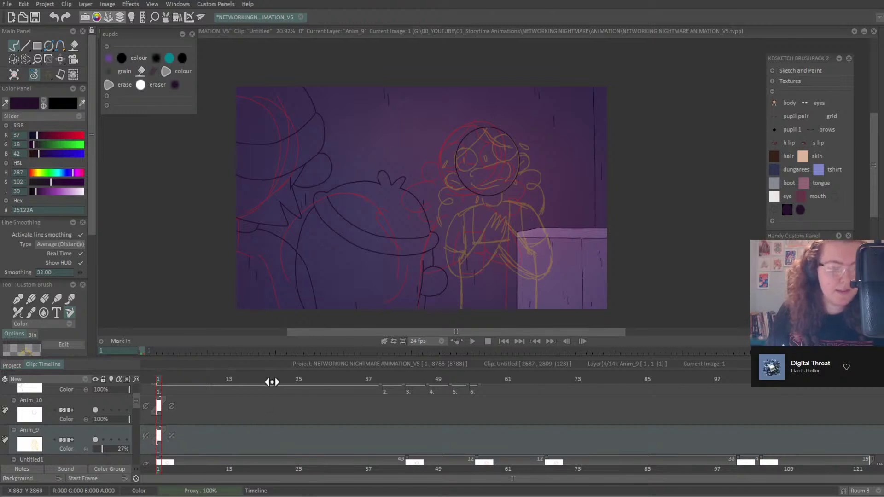
left_click_drag(91, 243, 95, 391)
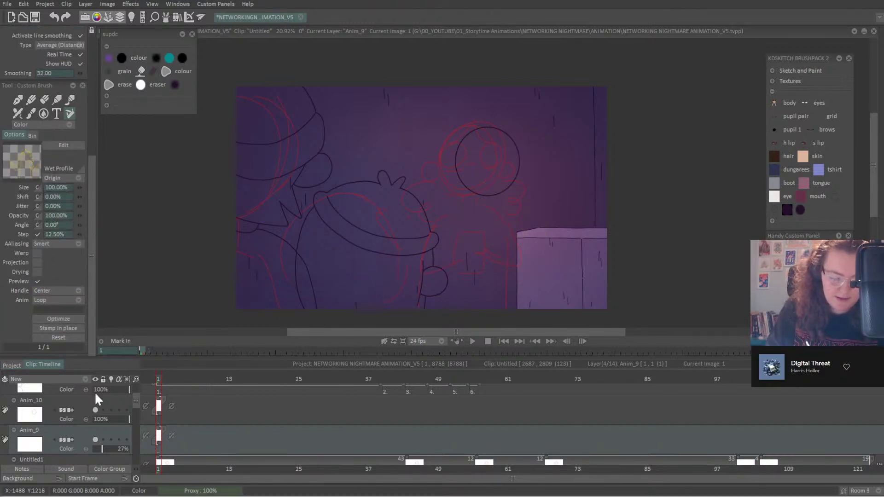
left_click(65, 333)
scroll(96, 190, "up", 10)
left_click(30, 299)
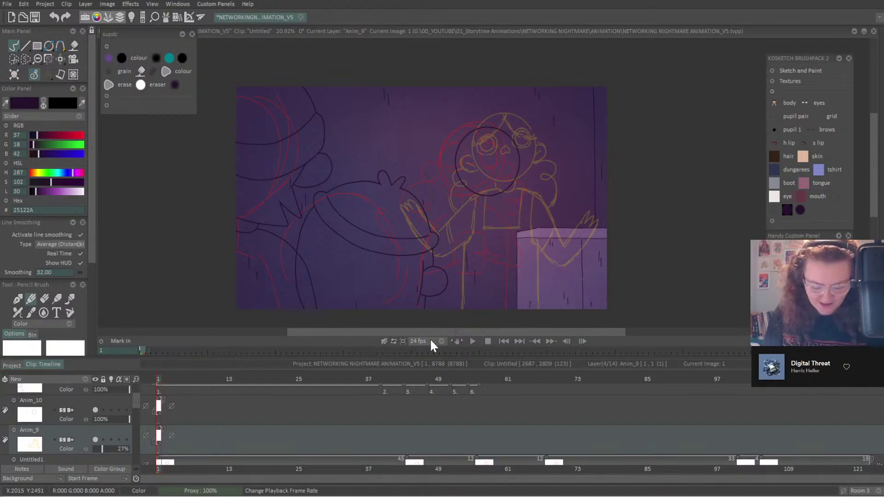
Shift the girl sketch on Anim_9 slightly down and to the left with the Panning tool.
left_click(87, 436)
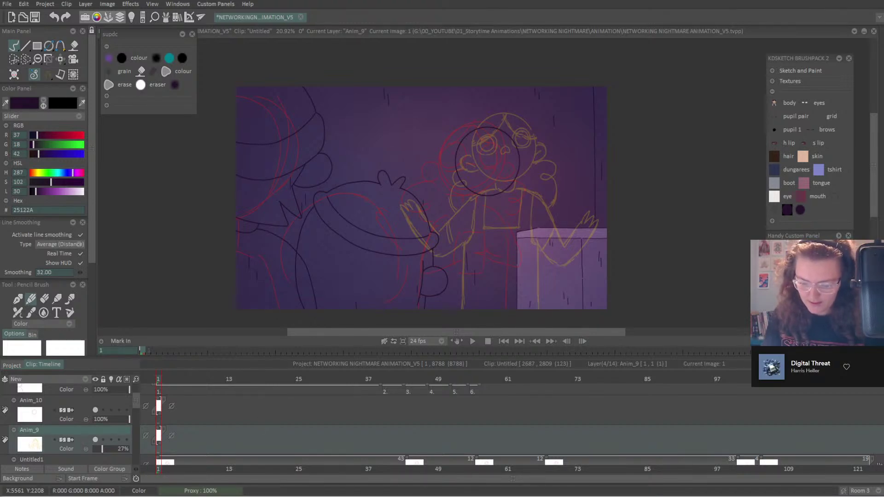
left_click(60, 59)
left_click_drag(575, 247, 572, 256)
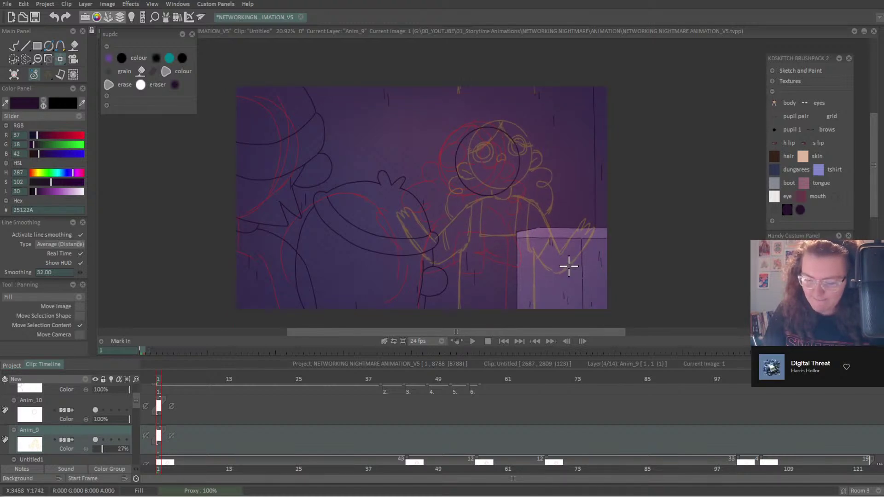
Move the head outline on Anim_10 to line up with the sketched head, and switch back to freehand pencil drawing.
left_click(96, 398)
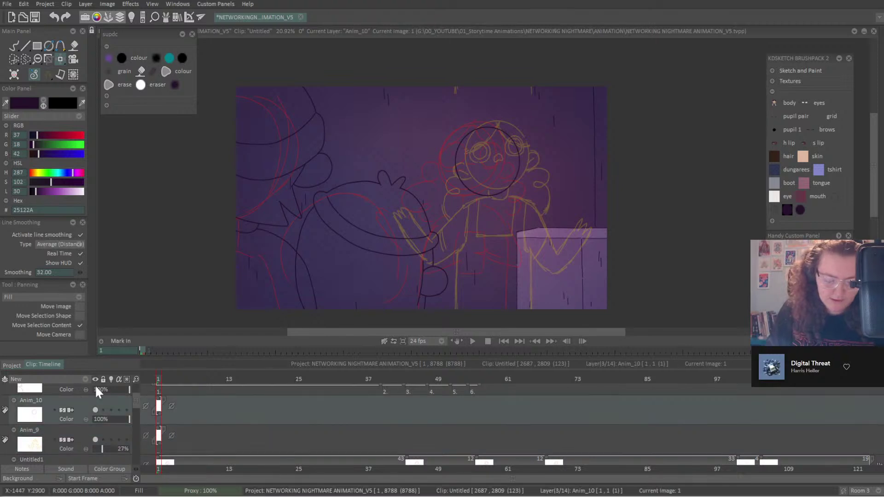
left_click_drag(552, 259, 561, 252)
scroll(561, 253, "up", 4)
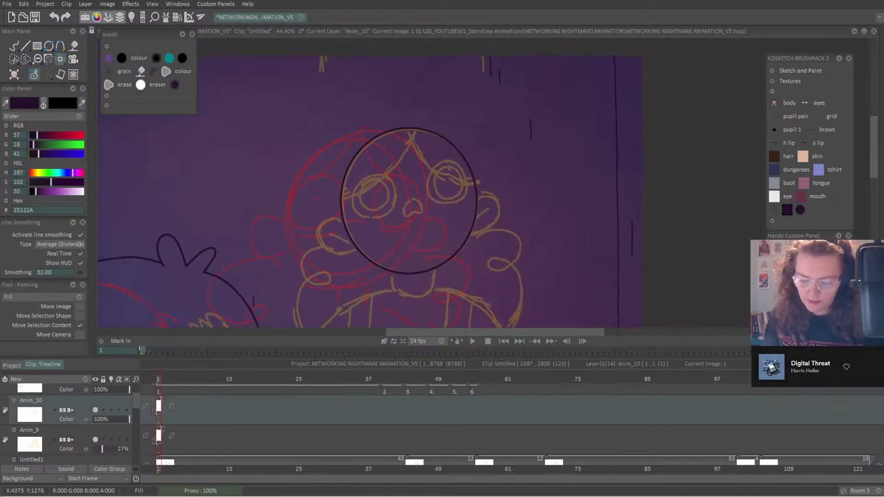
key("b")
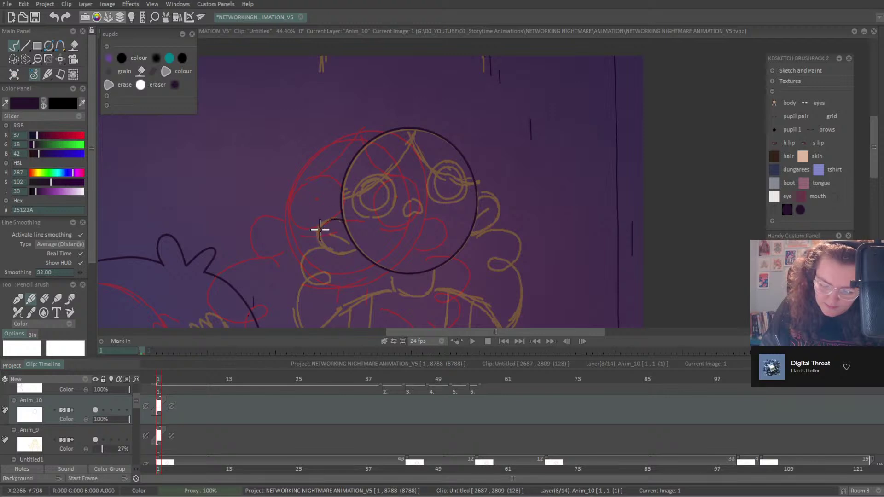
Draw both ears on the sides of the head outline and the centre-parted hairline running from its top to the sides.
mouse_move(320, 229)
left_mouse_down()
mouse_move(325, 247)
mouse_move(350, 251)
left_mouse_up()
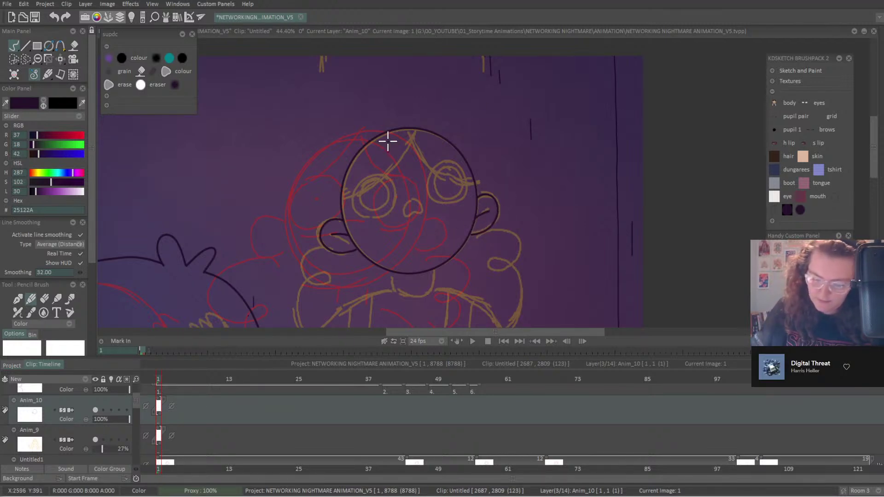
mouse_move(402, 129)
left_mouse_down()
mouse_move(367, 188)
mouse_move(334, 213)
left_mouse_up()
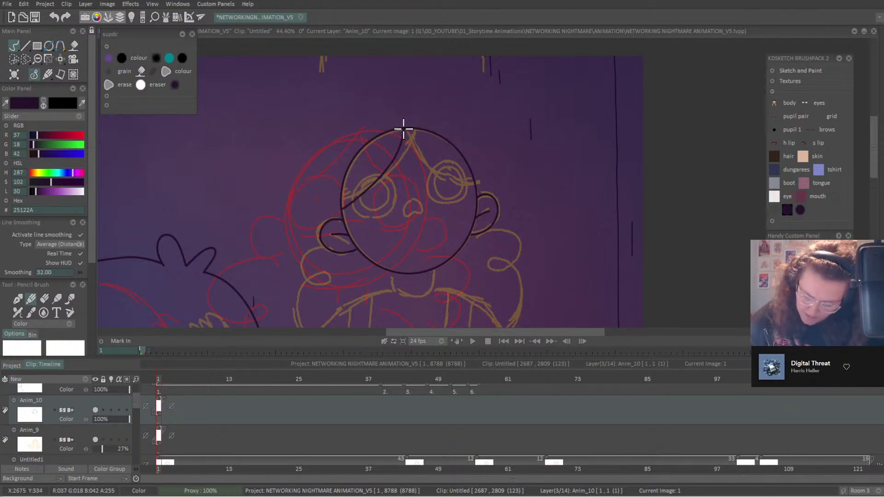
left_click_drag(422, 155, 482, 187)
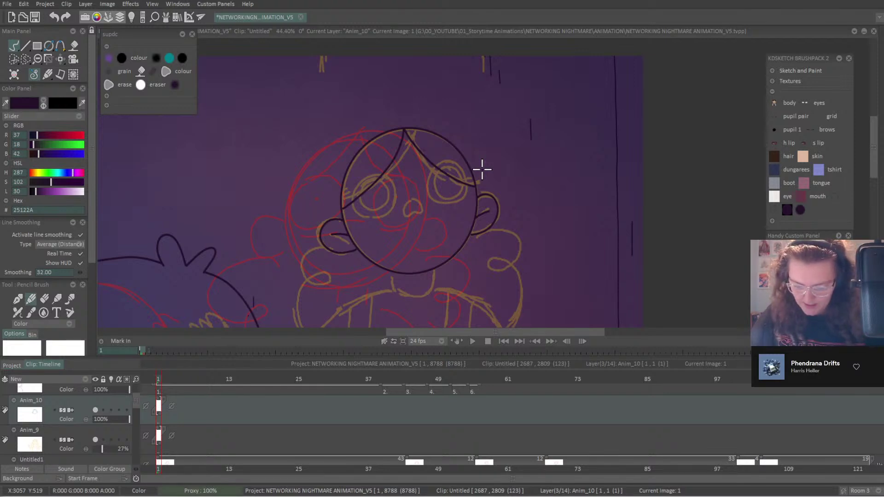
Rotate the head drawing slightly clockwise with the Panning tool and return to freehand pencil drawing.
scroll(482, 169, "down", 5)
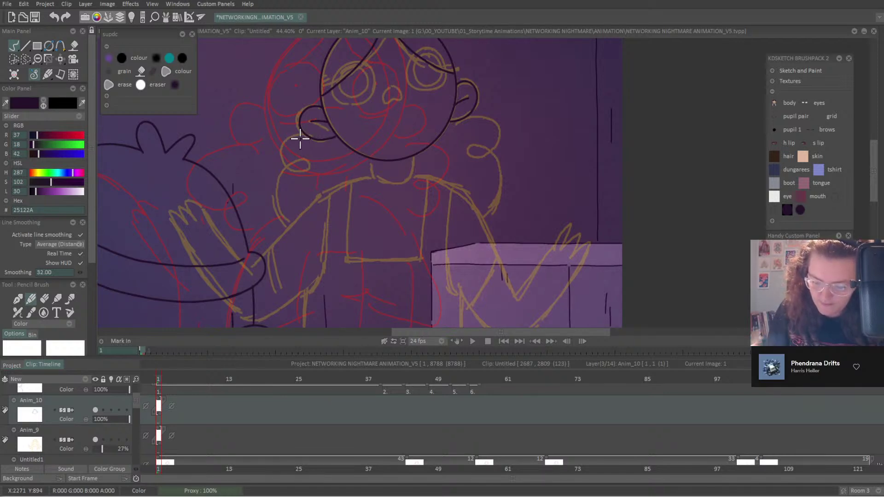
mouse_move(300, 138)
left_mouse_down()
mouse_move(335, 0)
mouse_move(330, 38)
left_mouse_up()
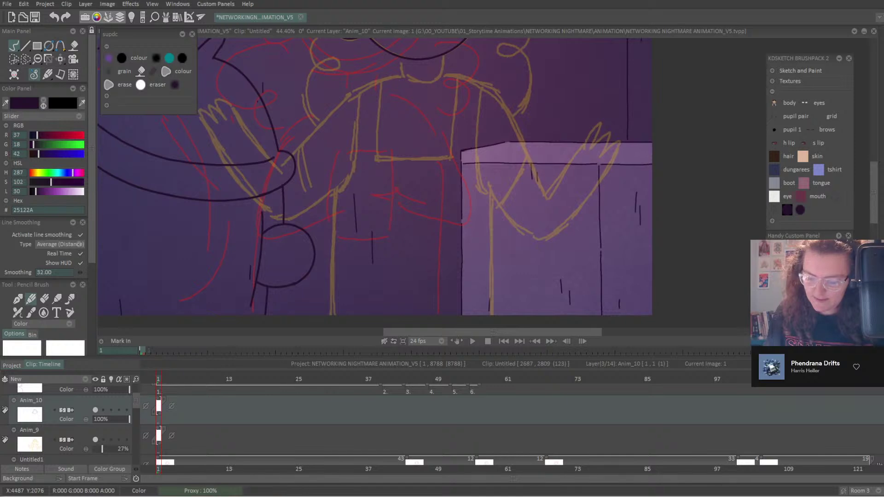
scroll(377, 186, "up", 5)
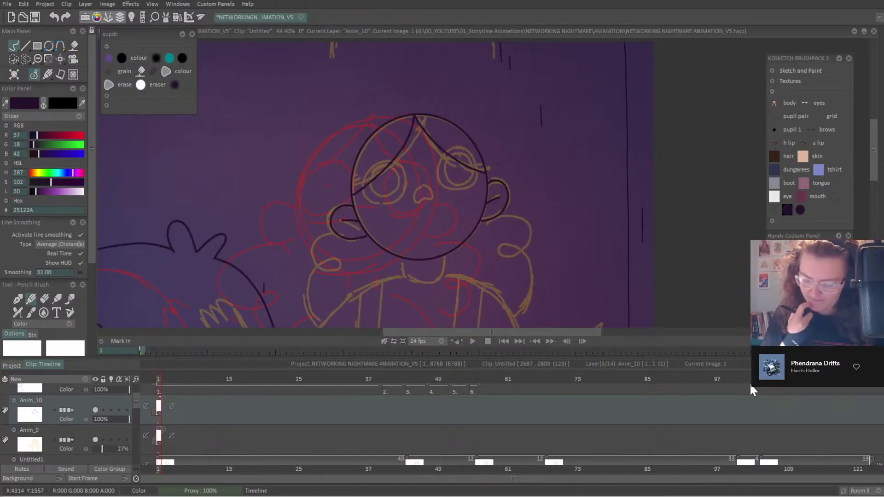
left_click(60, 59)
left_click(105, 73)
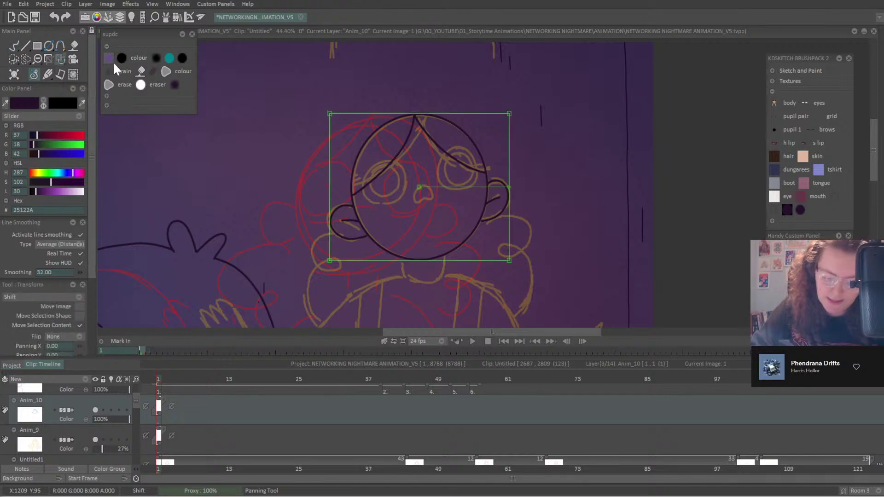
left_click_drag(499, 184, 507, 199)
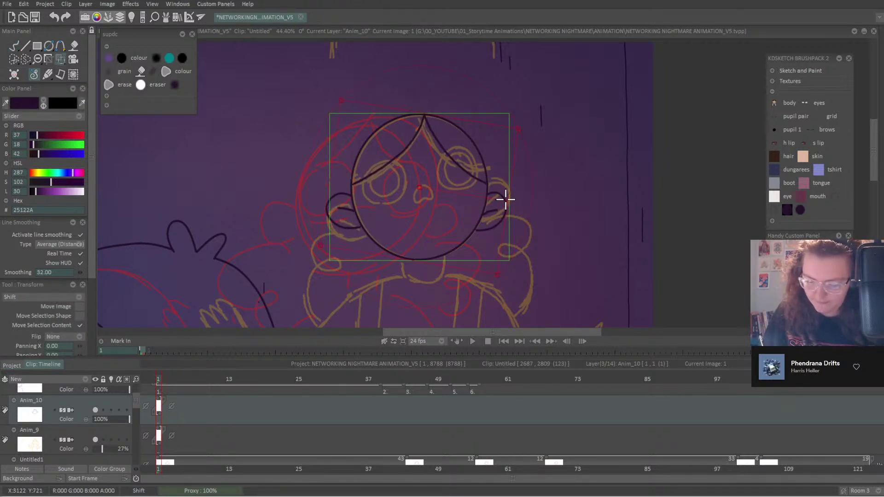
left_click(14, 45)
Add a new animation layer above Anim_10 and rename Anim_10 as head.
left_click(85, 380)
left_click(104, 380)
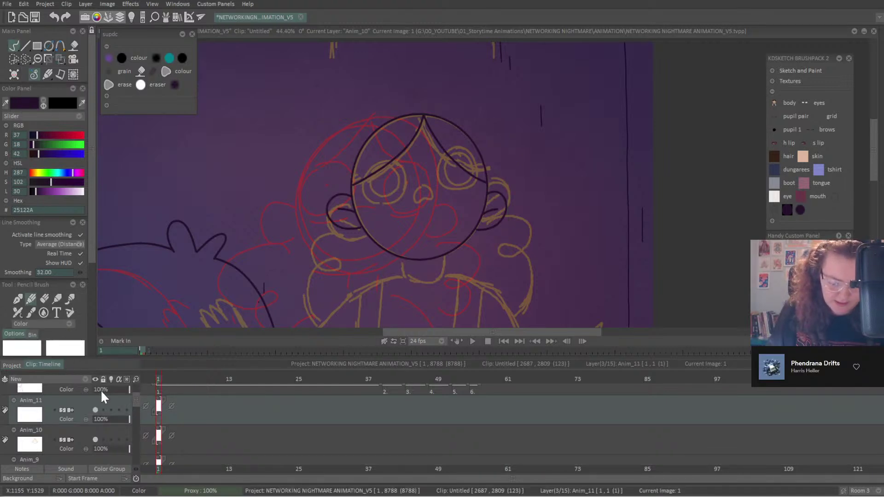
double_click(32, 430)
type("head")
key("Return")
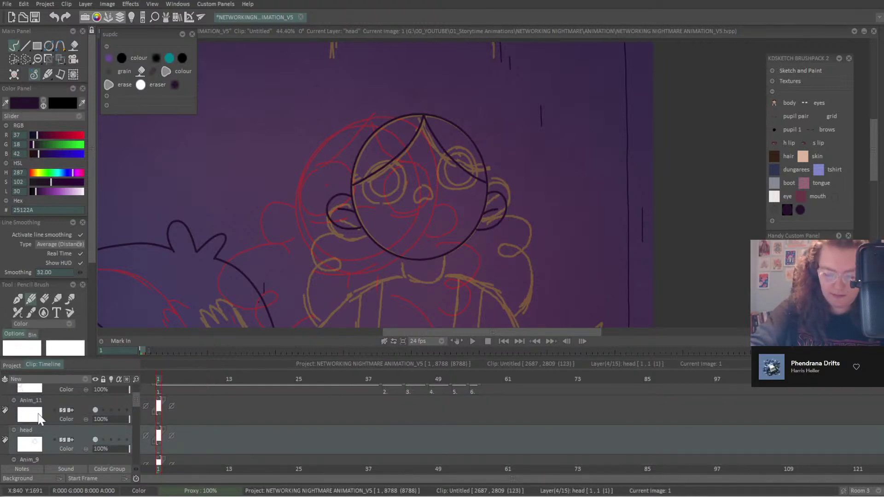
Rename the new Anim_11 layer as eyes.
left_click(36, 405)
double_click(36, 402)
type("eyes")
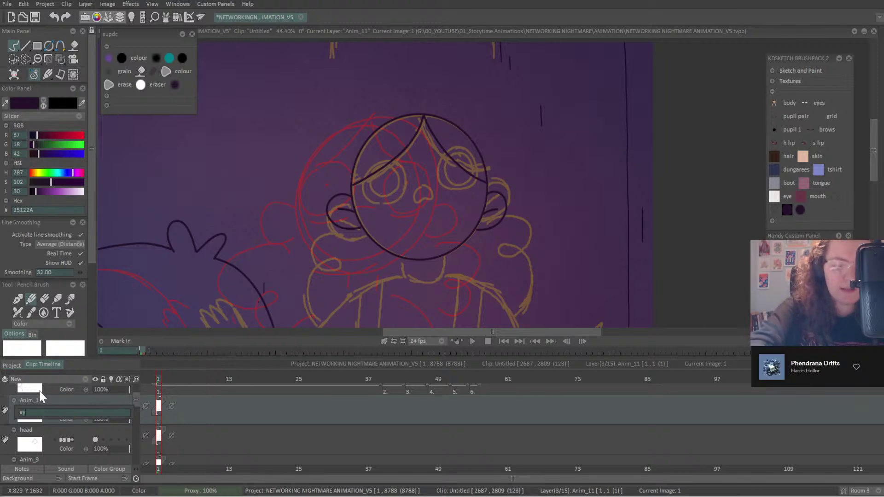
key("Return")
scroll(137, 402, "down", 1)
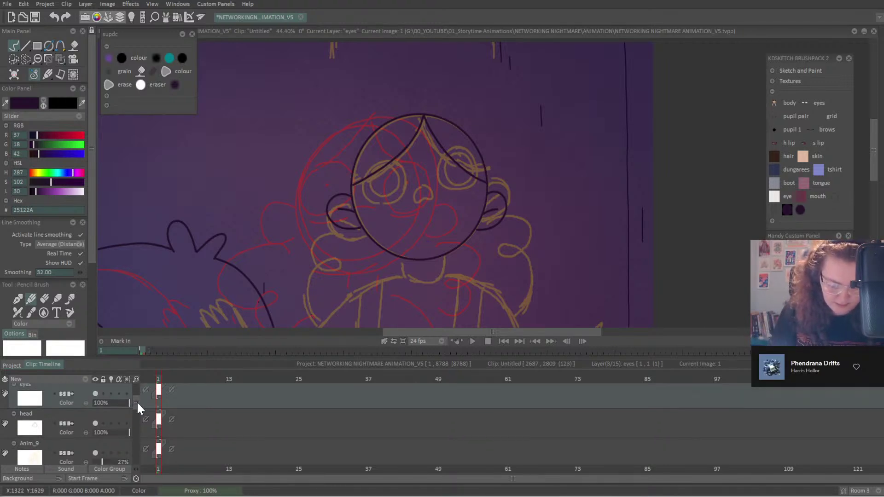
Make the head layer the active drawing layer.
left_click(75, 444)
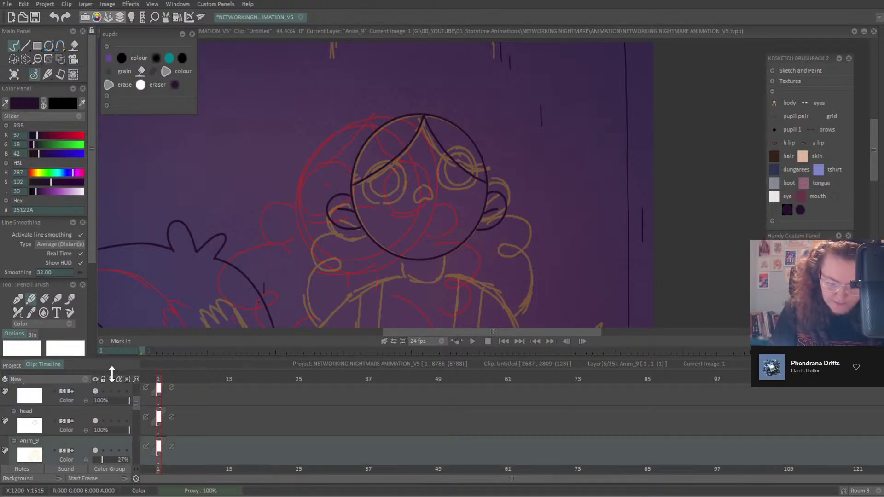
mouse_move(159, 382)
left_mouse_down()
mouse_move(554, 401)
mouse_move(824, 402)
mouse_move(123, 438)
left_mouse_up()
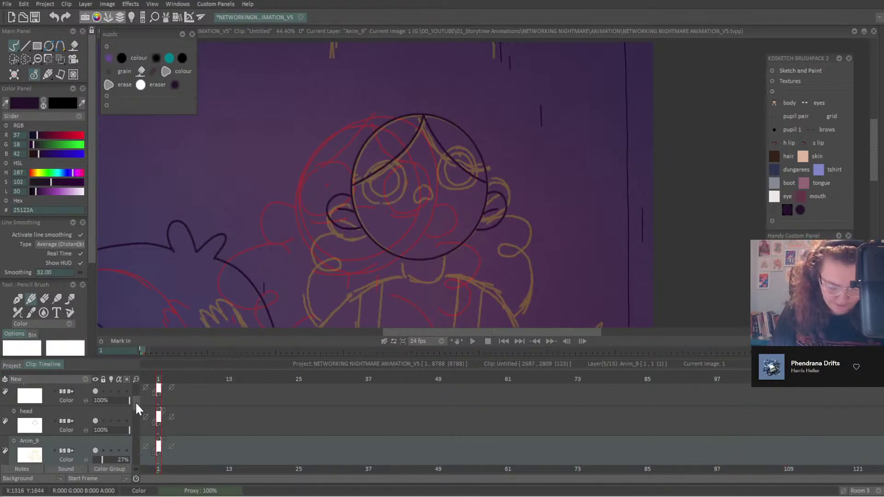
left_click(83, 413)
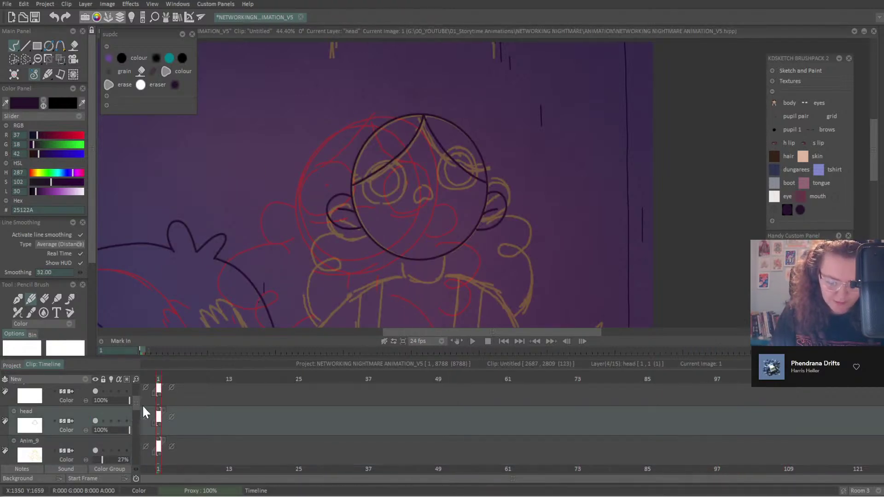
scroll(134, 399, "up", 1)
scroll(134, 399, "up", 3)
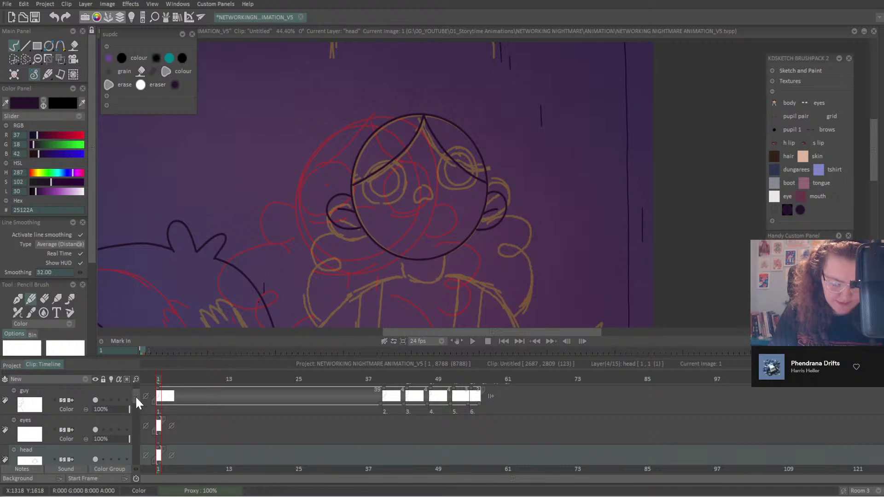
scroll(134, 396, "down", 2)
scroll(135, 397, "down", 3)
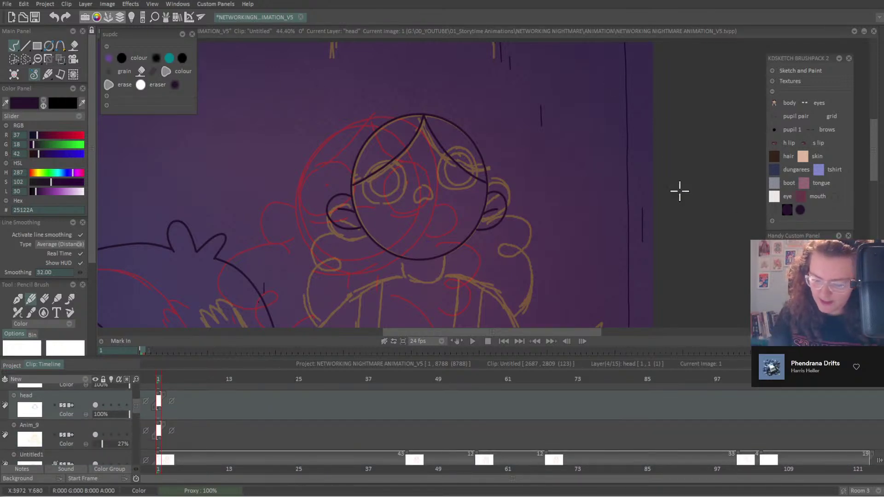
mouse_move(322, 230)
left_mouse_down()
mouse_move(352, 62)
mouse_move(322, 122)
left_mouse_up()
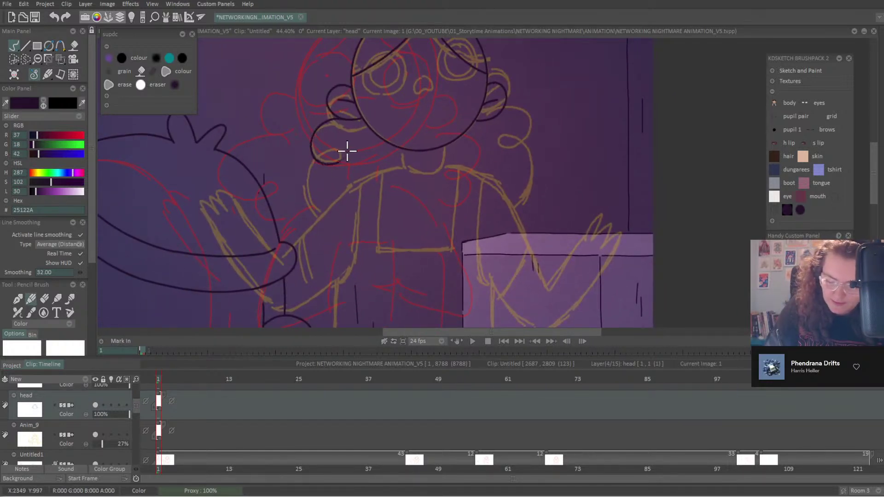
mouse_move(347, 150)
left_mouse_down()
mouse_move(325, 148)
mouse_move(308, 174)
mouse_move(322, 223)
left_mouse_up()
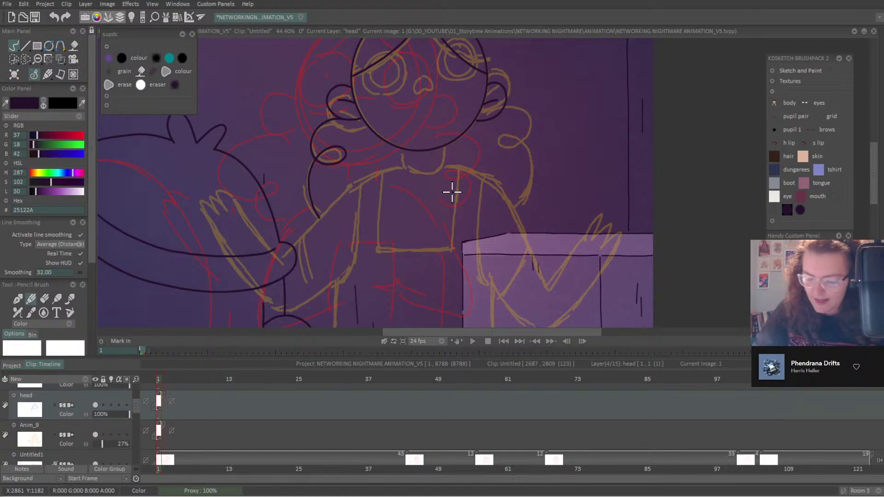
key("ctrl+z")
Draw the girl's neck with its rounded collar line and both sloping shoulder lines on the head layer, redoing the second shoulder.
scroll(453, 191, "down", 2)
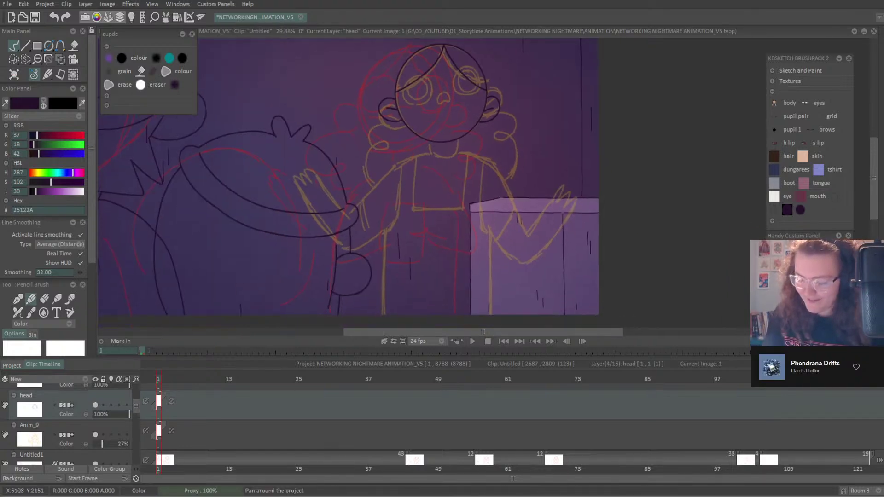
left_click_drag(772, 313, 728, 264)
scroll(436, 109, "up", 3)
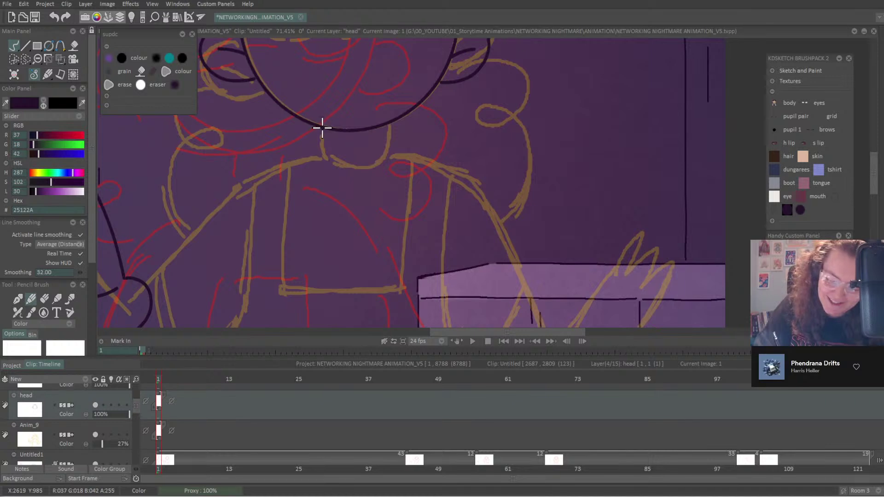
mouse_move(322, 128)
left_mouse_down()
mouse_move(345, 170)
mouse_move(386, 156)
mouse_move(388, 109)
left_mouse_up()
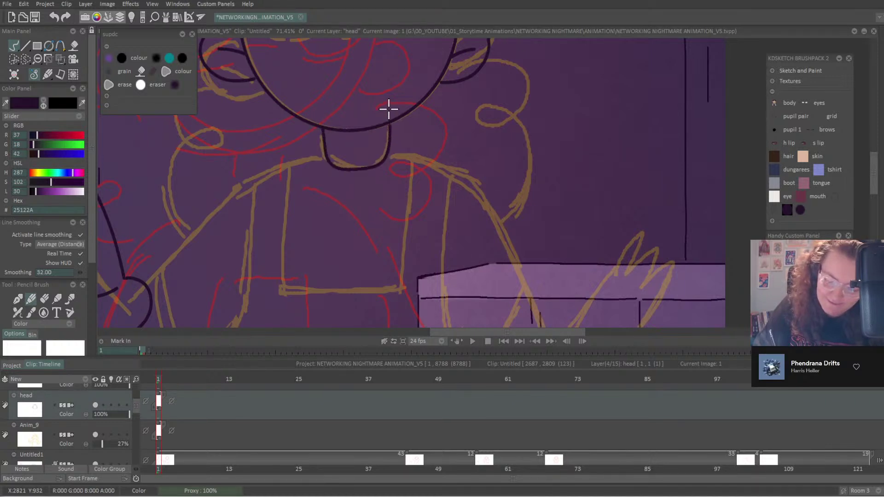
mouse_move(323, 158)
left_mouse_down()
mouse_move(290, 163)
mouse_move(236, 194)
left_mouse_up()
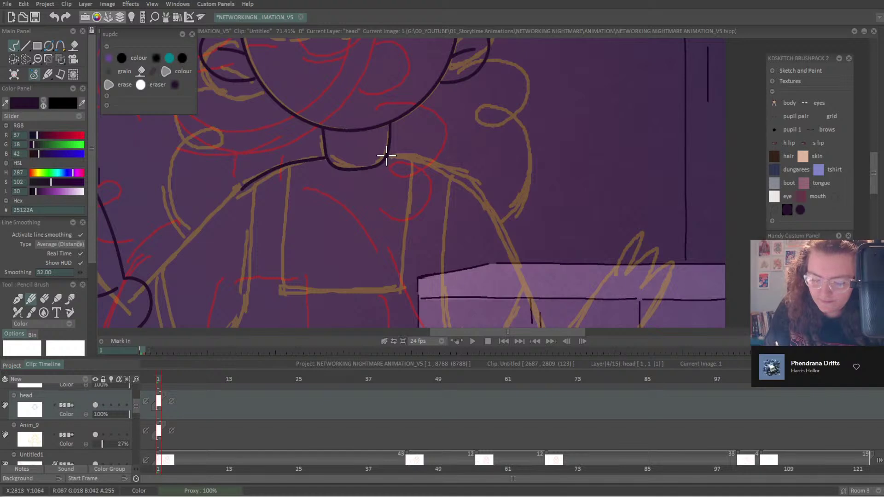
mouse_move(386, 155)
left_mouse_down()
mouse_move(437, 167)
mouse_move(464, 201)
left_mouse_up()
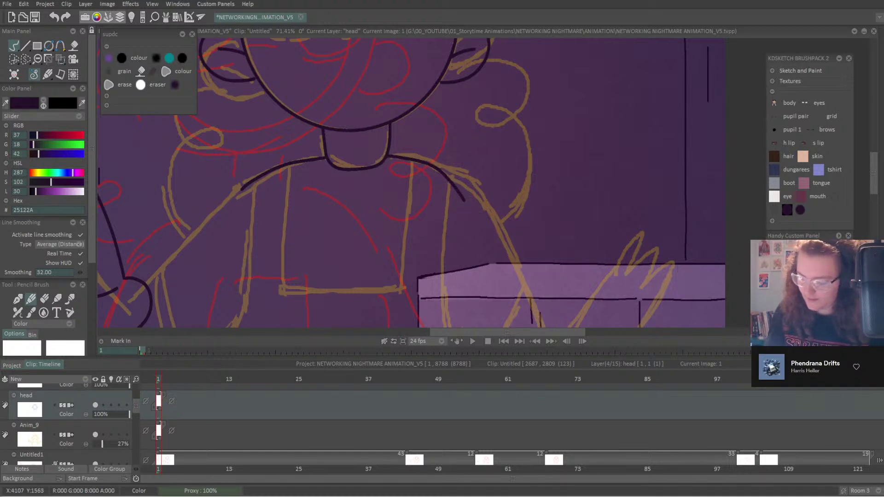
scroll(423, 155, "down", 2)
key("ctrl+z")
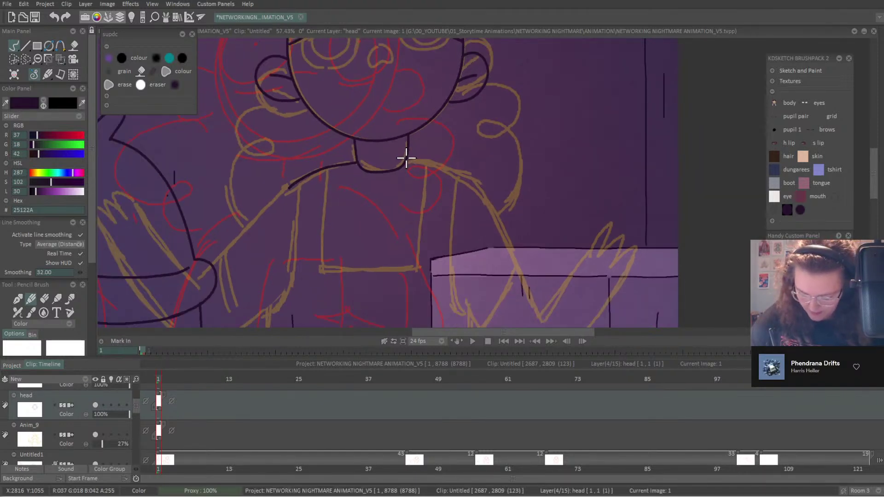
left_click_drag(438, 163, 489, 208)
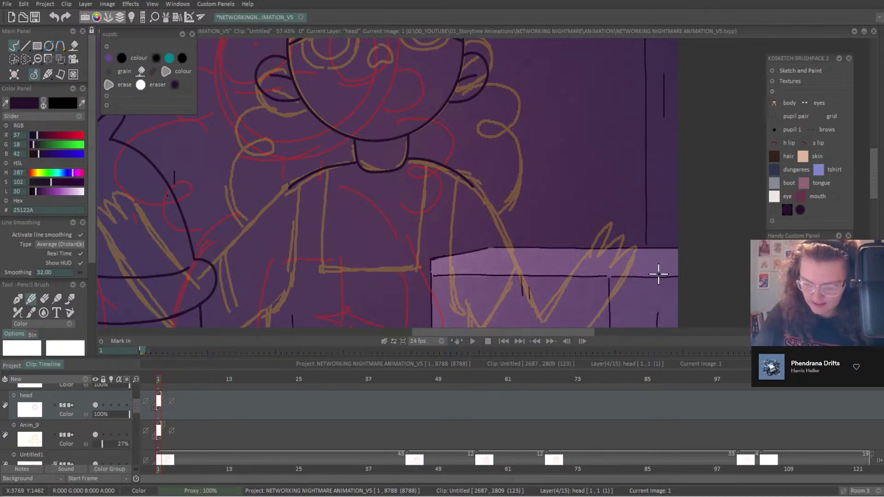
Draw the girl's arm bent across her torso, with the hand and fingers resting in front of the bib.
mouse_move(658, 274)
left_mouse_down()
mouse_move(676, 69)
mouse_move(660, 136)
left_mouse_up()
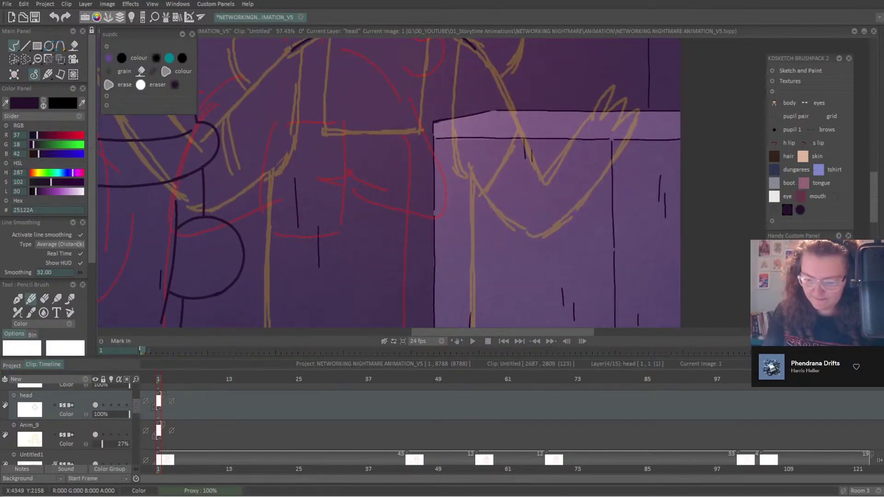
scroll(485, 179, "down", 3)
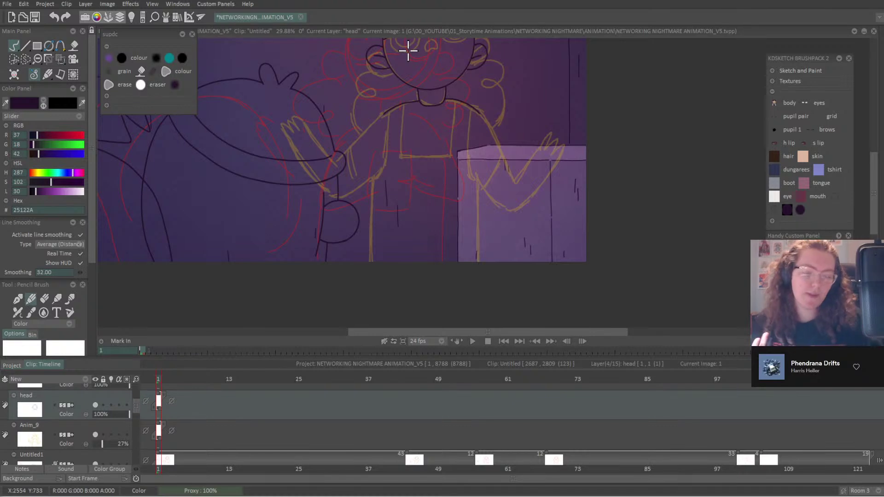
left_click_drag(408, 50, 425, 103)
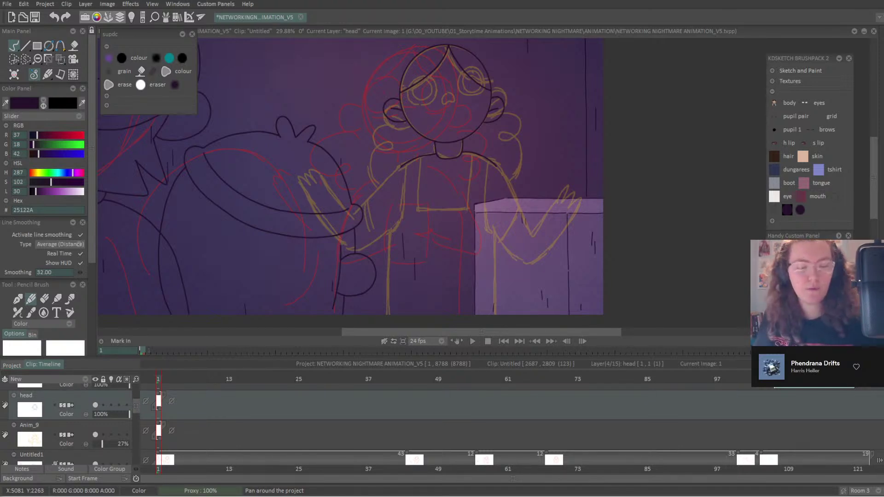
scroll(350, 175, "down", 1)
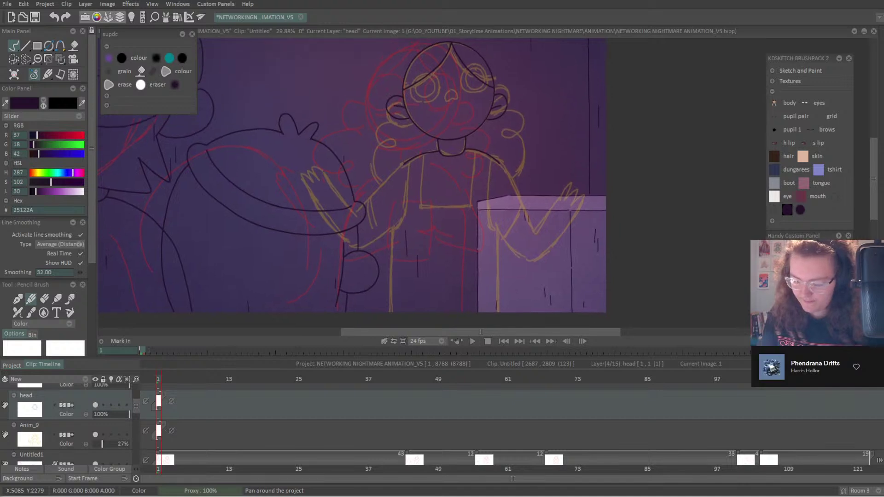
left_click_drag(747, 358, 746, 383)
scroll(377, 67, "up", 2)
mouse_move(414, 202)
left_mouse_down()
mouse_move(410, 135)
mouse_move(391, 146)
mouse_move(372, 203)
mouse_move(383, 245)
mouse_move(417, 261)
mouse_move(462, 233)
mouse_move(490, 175)
mouse_move(462, 191)
mouse_move(474, 166)
left_mouse_up()
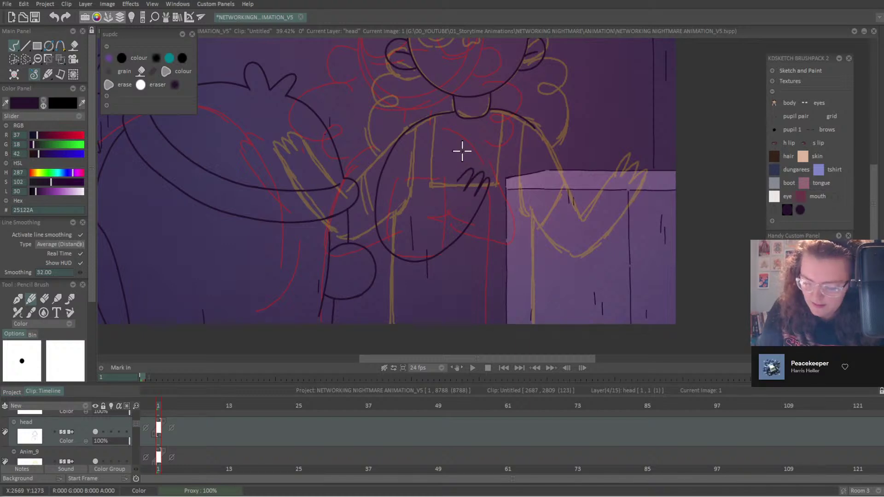
left_click_drag(410, 218, 458, 180)
key("ctrl+z")
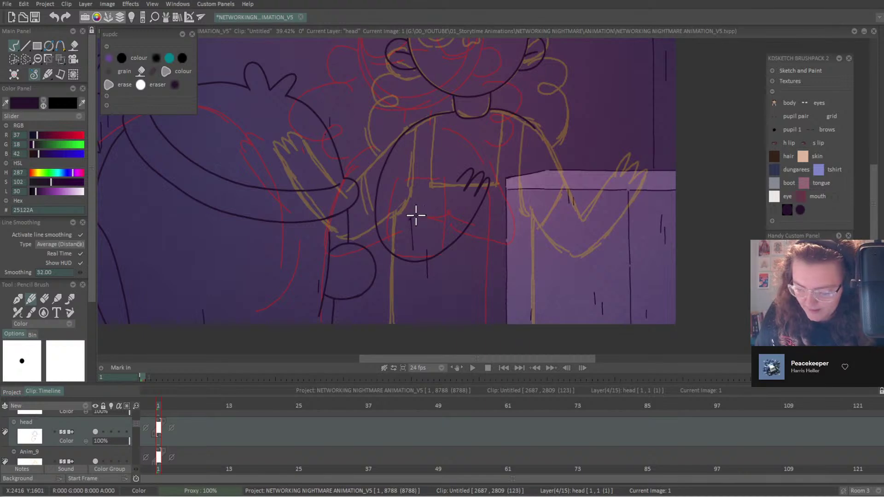
left_click_drag(415, 220, 459, 178)
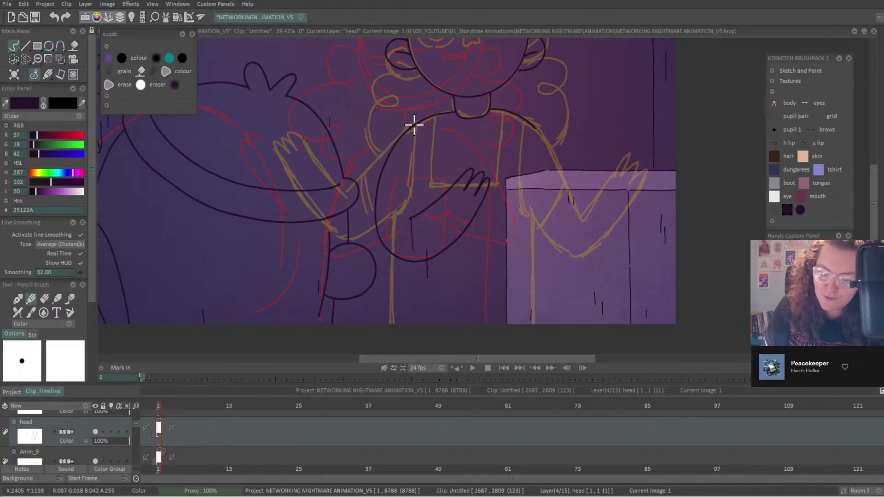
Draw the inner edge and hem of the first sleeve, plus the adjacent side and lower corner of the dungaree bib.
left_click_drag(413, 125, 414, 215)
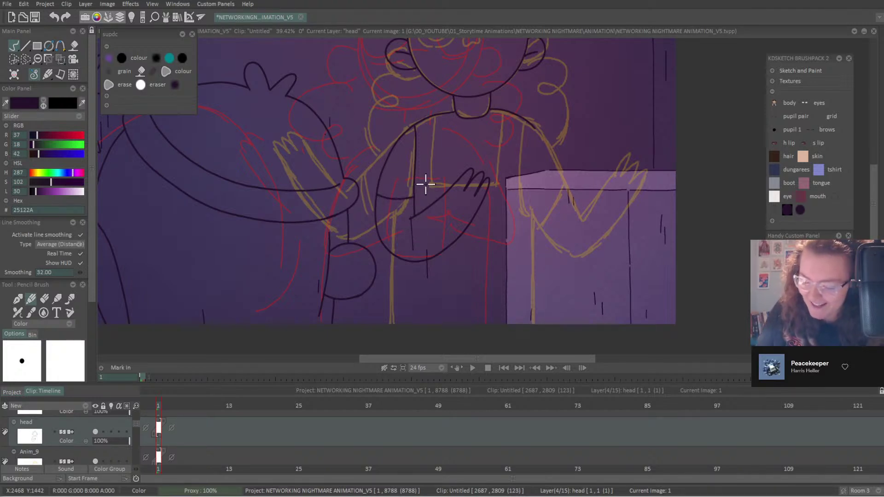
mouse_move(435, 115)
left_mouse_down()
mouse_move(434, 185)
mouse_move(456, 186)
left_mouse_up()
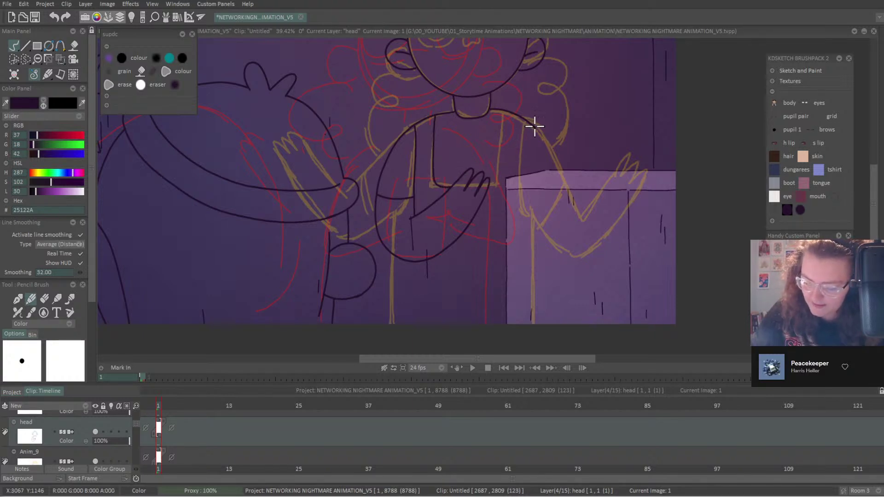
Draw the second arm folded across the torso with its hand and fingers, redoing the outer line, and add its sleeve edge and hem.
mouse_move(534, 125)
left_mouse_down()
mouse_move(554, 202)
mouse_move(515, 239)
left_mouse_up()
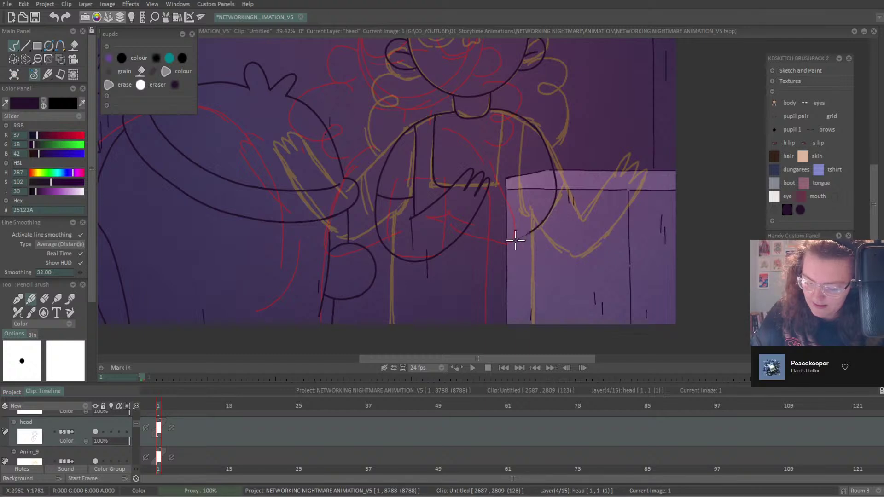
key("ctrl+z")
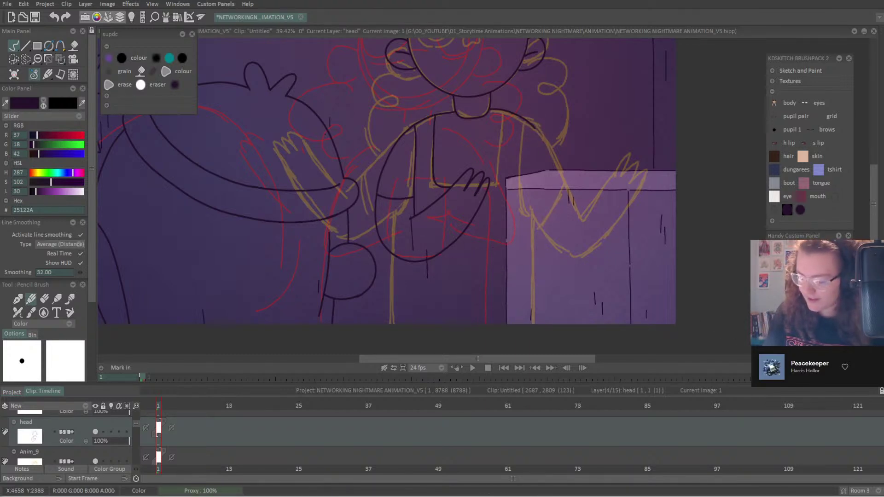
scroll(497, 188, "up", 2)
mouse_move(557, 129)
left_mouse_down()
mouse_move(511, 64)
mouse_move(526, 148)
mouse_move(514, 201)
mouse_move(470, 237)
mouse_move(395, 229)
mouse_move(358, 195)
mouse_move(383, 202)
mouse_move(375, 170)
mouse_move(424, 187)
mouse_move(473, 182)
mouse_move(484, 154)
left_mouse_up()
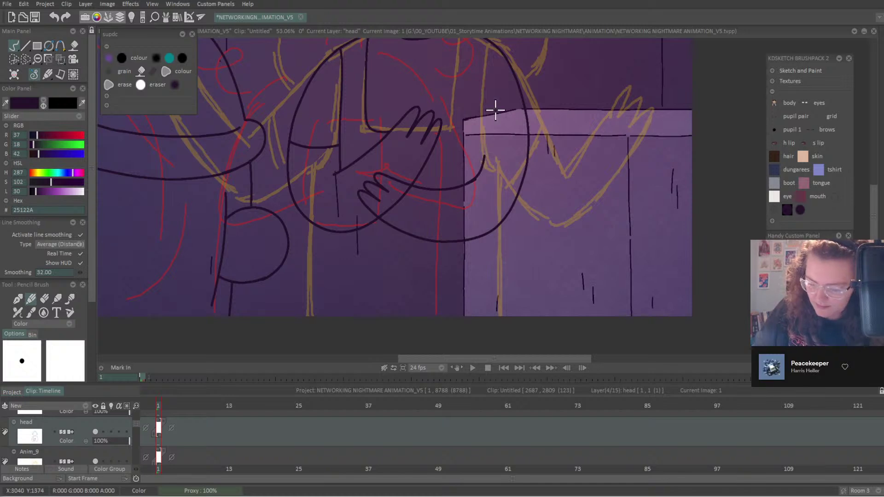
left_click_drag(488, 37, 483, 165)
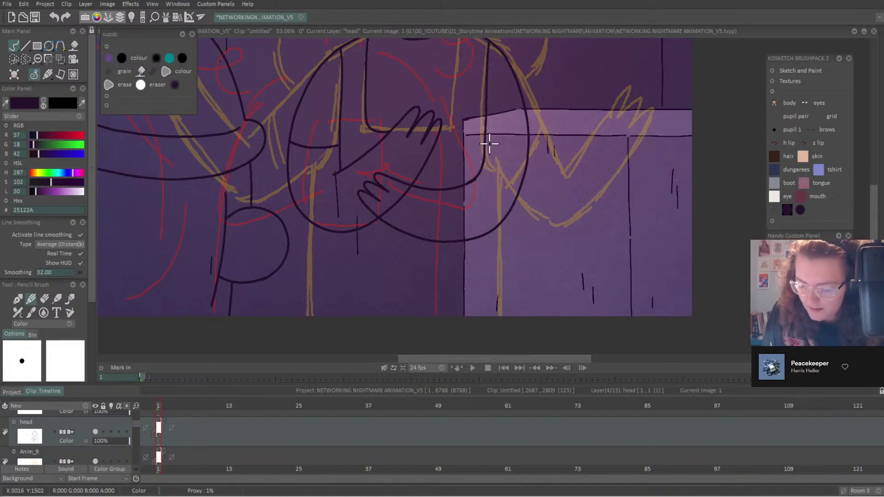
left_click_drag(484, 142, 529, 134)
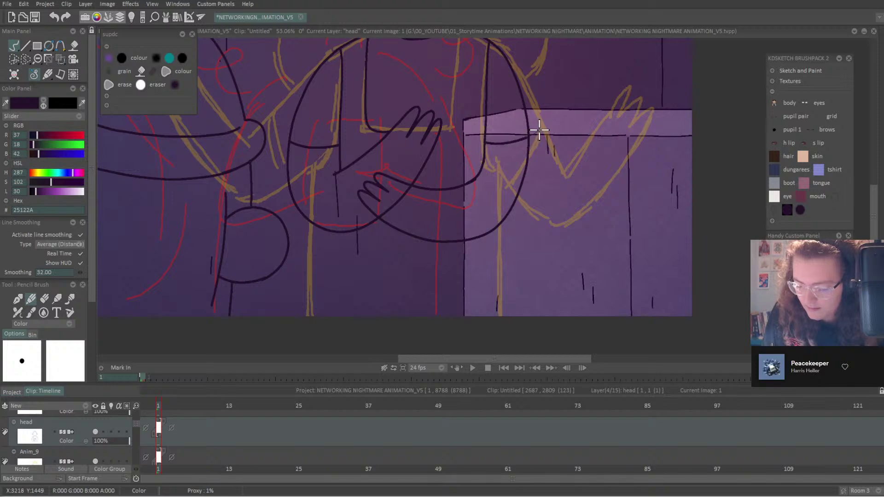
Turn off line smoothing and erase the first arm's line where it runs through the second hand and forearm.
key("e")
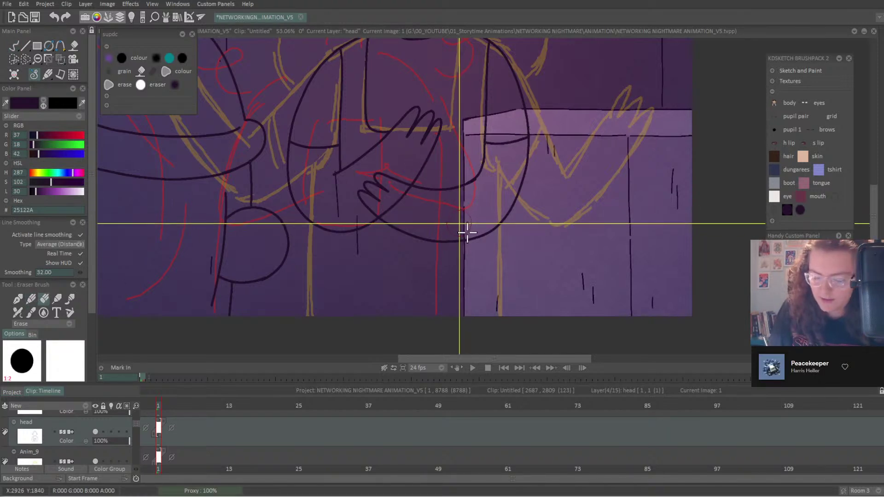
left_click_drag(460, 227, 456, 218)
left_click(80, 234)
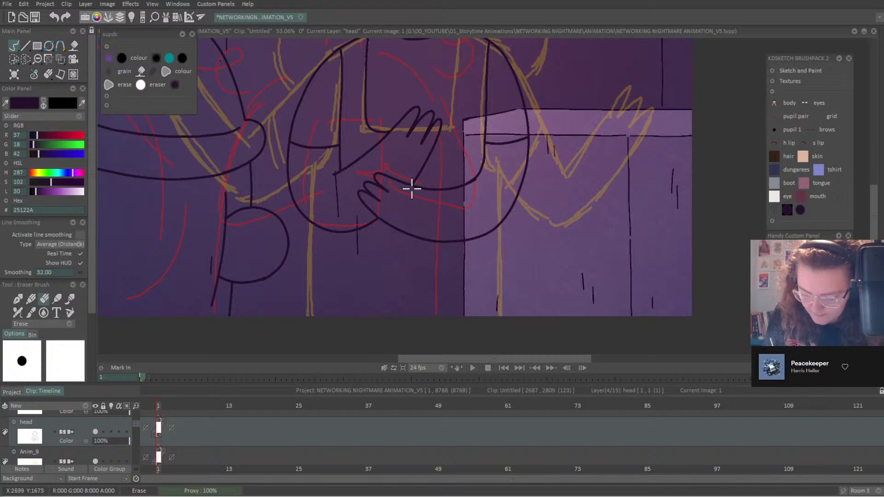
Touch up the line joint at the first arm's inner elbow and erase the stray overshoot at the second arm's inner elbow.
scroll(408, 191, "up", 3)
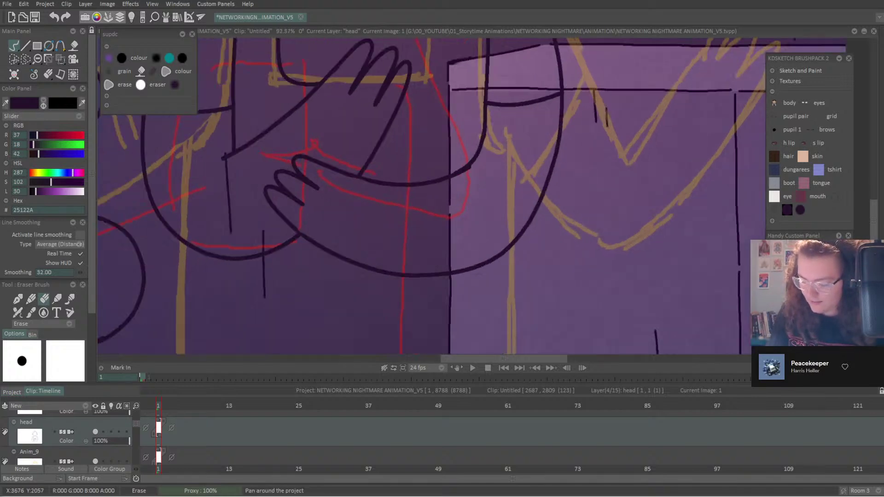
left_click(31, 300)
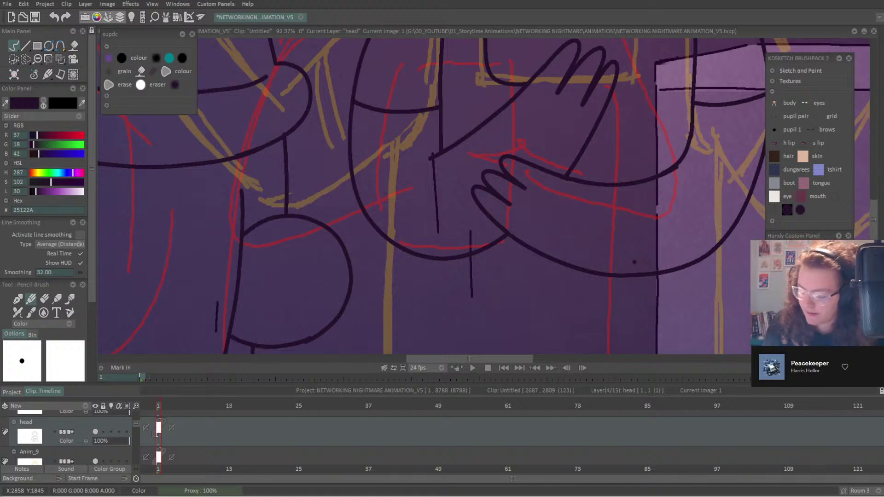
left_click_drag(495, 150, 385, 217)
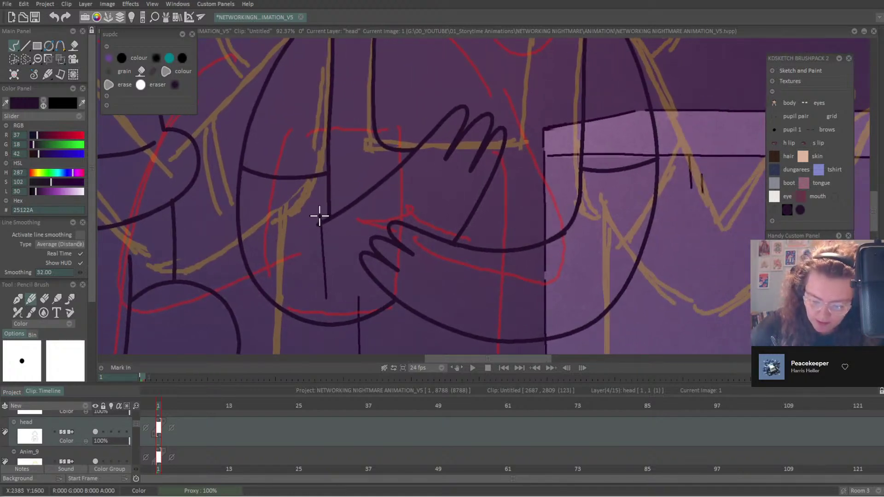
left_click_drag(316, 226, 328, 218)
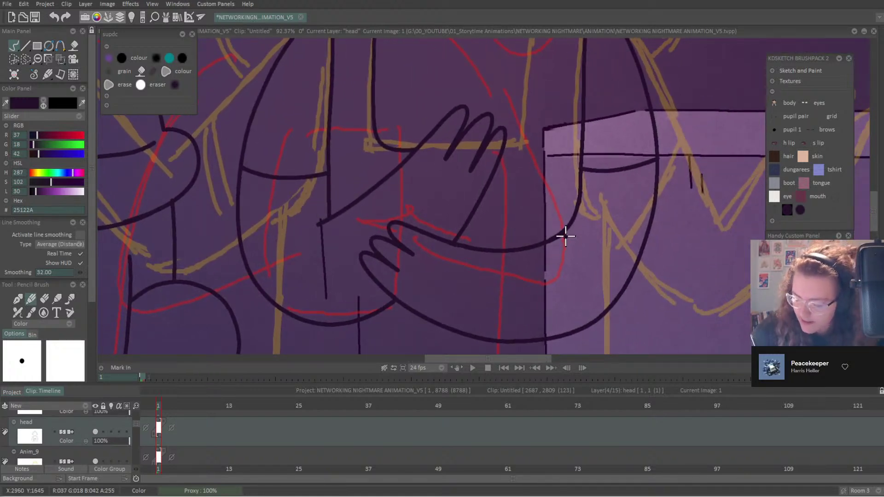
key("e")
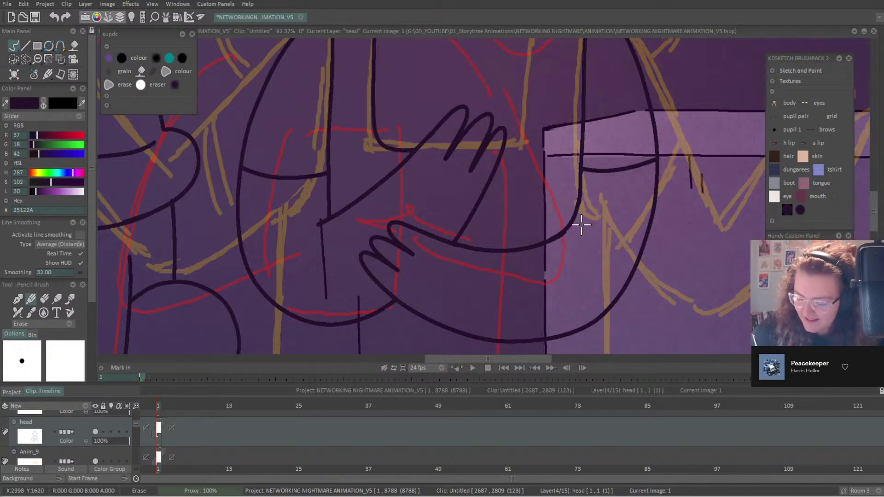
left_click_drag(579, 224, 561, 371)
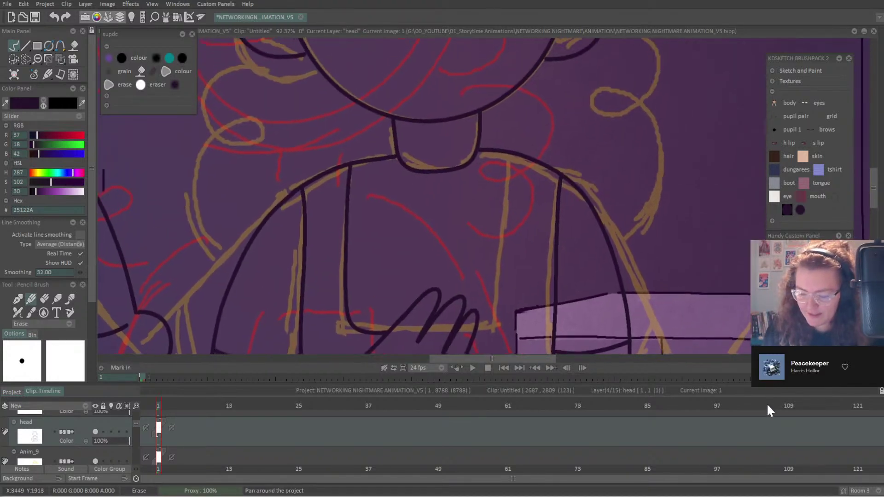
Turn line smoothing back on and draw the bib's remaining side, curving its bottom edge in to meet the fingers.
left_click(80, 235)
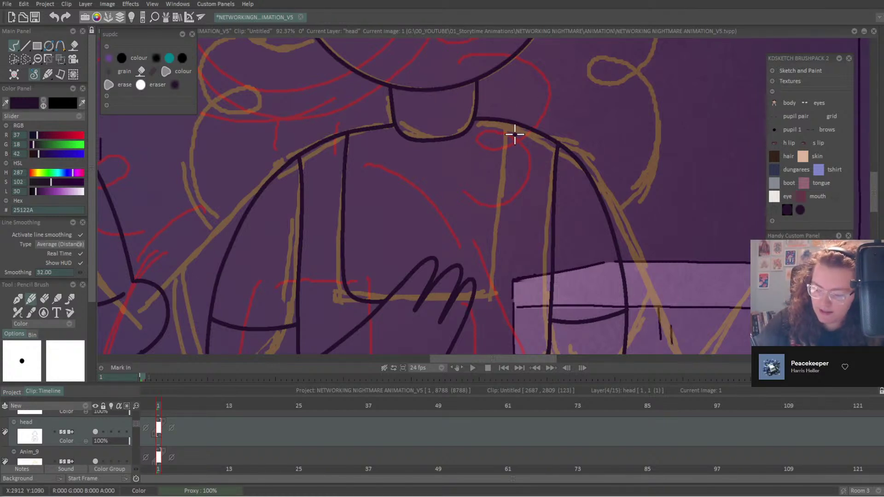
mouse_move(518, 125)
left_mouse_down()
mouse_move(505, 274)
mouse_move(493, 296)
mouse_move(466, 299)
left_mouse_up()
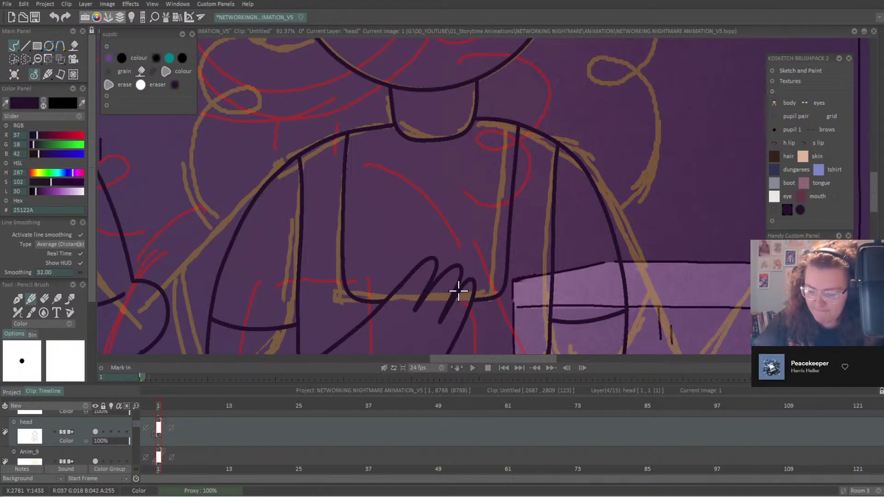
Draw the looping curls of hair hanging from below each ear down to the shoulders.
scroll(328, 185, "down", 3)
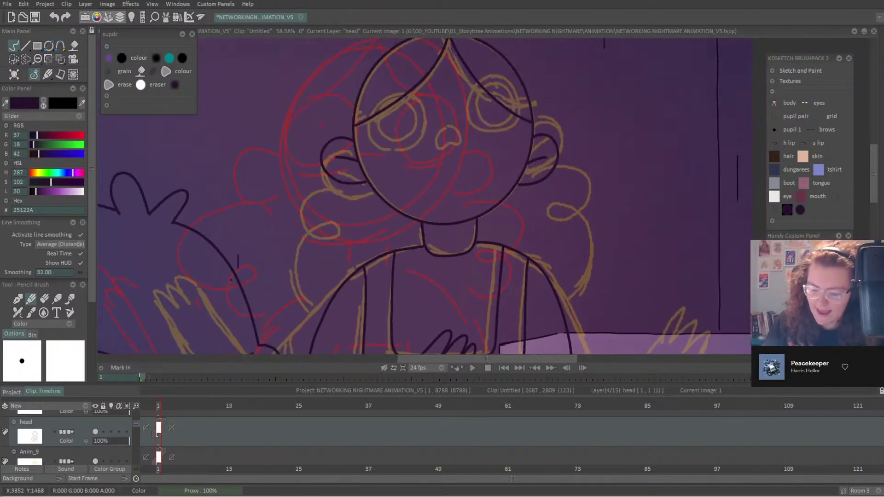
mouse_move(332, 178)
left_mouse_down()
mouse_move(300, 196)
mouse_move(301, 223)
mouse_move(322, 239)
mouse_move(340, 226)
mouse_move(324, 214)
mouse_move(300, 230)
mouse_move(293, 263)
mouse_move(299, 286)
mouse_move(336, 307)
left_mouse_up()
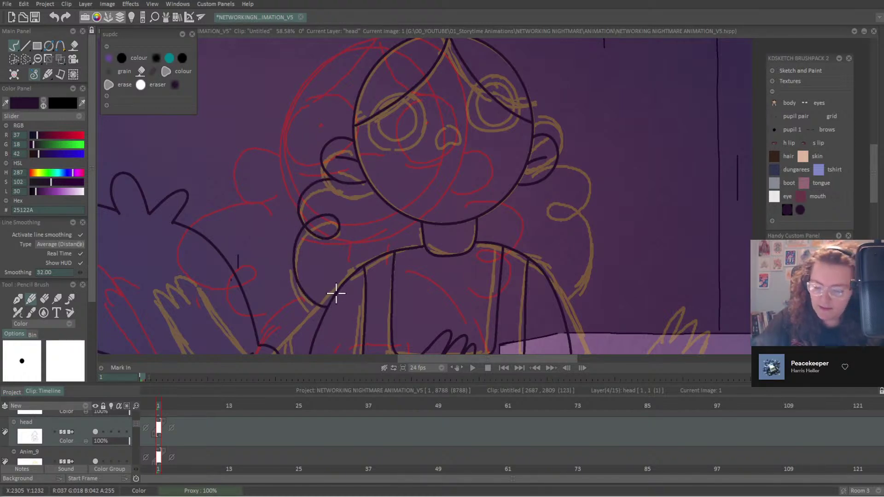
mouse_move(562, 166)
left_mouse_down()
mouse_move(587, 189)
mouse_move(575, 215)
mouse_move(546, 214)
mouse_move(558, 198)
mouse_move(581, 216)
mouse_move(586, 240)
mouse_move(581, 272)
mouse_move(544, 296)
left_mouse_up()
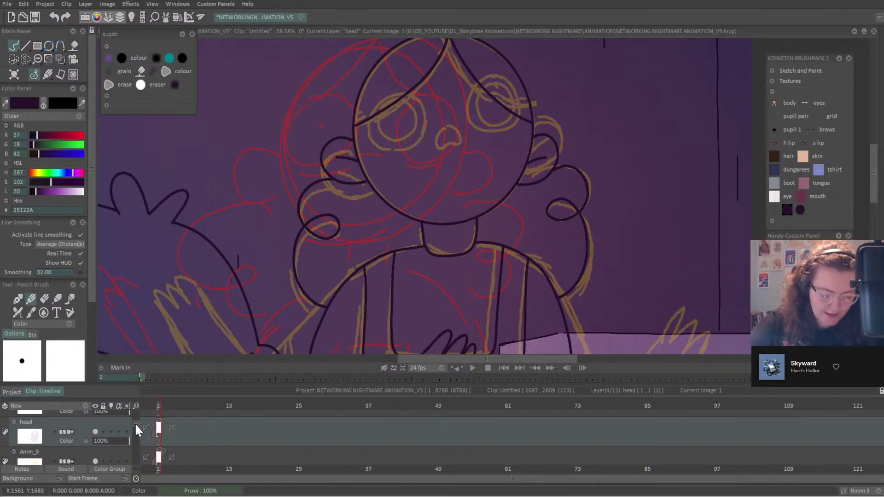
Make the eyes layer the active drawing layer.
scroll(136, 431, "up", 1)
left_click(88, 441)
left_click(48, 46)
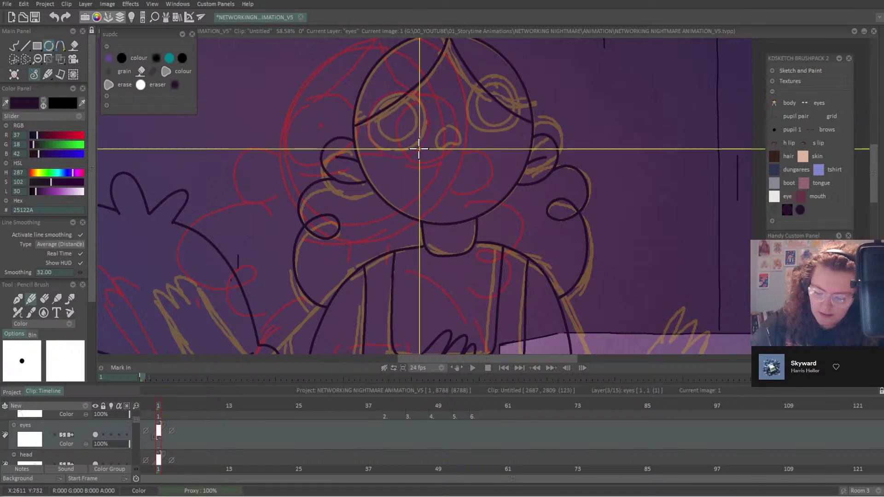
left_click_drag(397, 123, 420, 131)
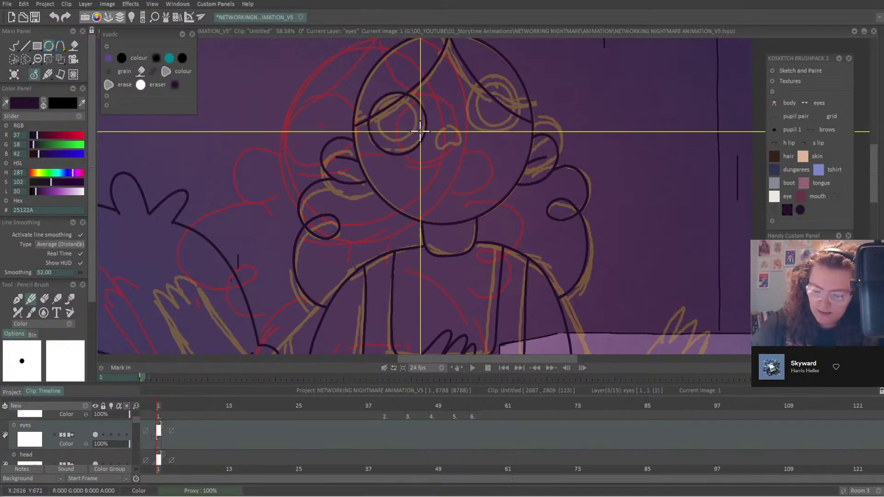
key("ctrl+z")
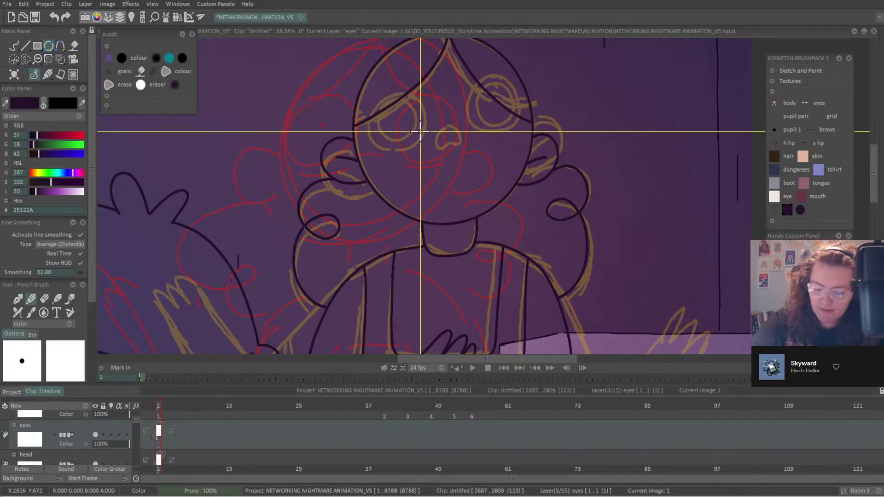
Draw the first eye as a large freehand circle overlapping the fringe line, redoing it bigger than the sketched eye.
key("f")
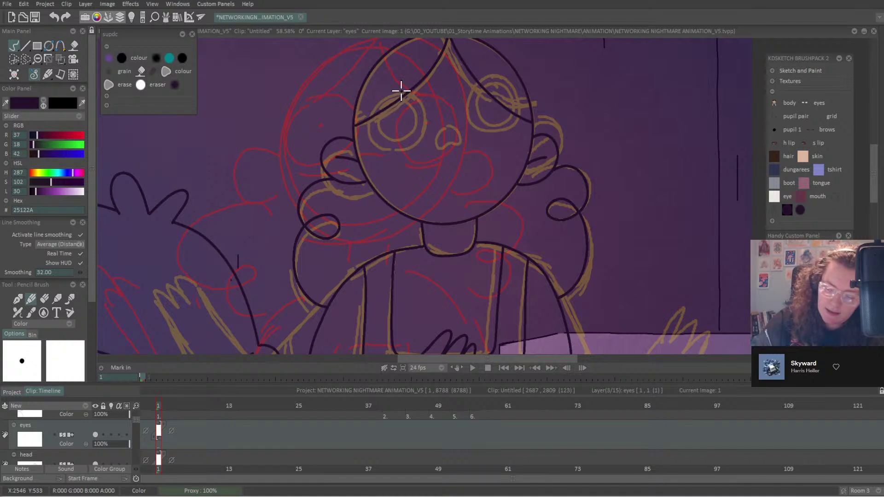
mouse_move(401, 91)
left_mouse_down()
mouse_move(369, 106)
mouse_move(370, 148)
mouse_move(388, 158)
mouse_move(424, 136)
left_mouse_up()
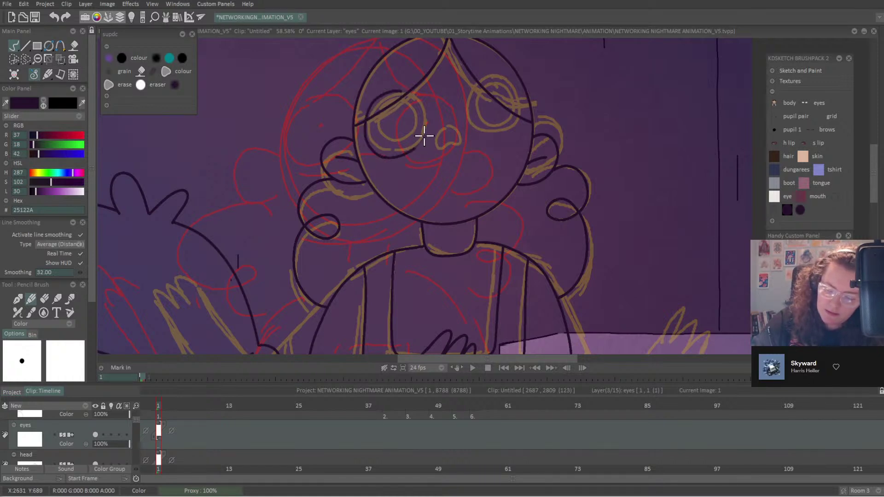
key("ctrl+z")
mouse_move(405, 81)
left_mouse_down()
mouse_move(367, 95)
mouse_move(364, 142)
mouse_move(379, 157)
mouse_move(405, 157)
mouse_move(426, 136)
mouse_move(423, 87)
mouse_move(374, 93)
mouse_move(360, 113)
mouse_move(360, 138)
mouse_move(371, 155)
mouse_move(392, 161)
mouse_move(412, 154)
mouse_move(434, 122)
mouse_move(431, 98)
mouse_move(407, 75)
left_mouse_up()
key("ctrl+z")
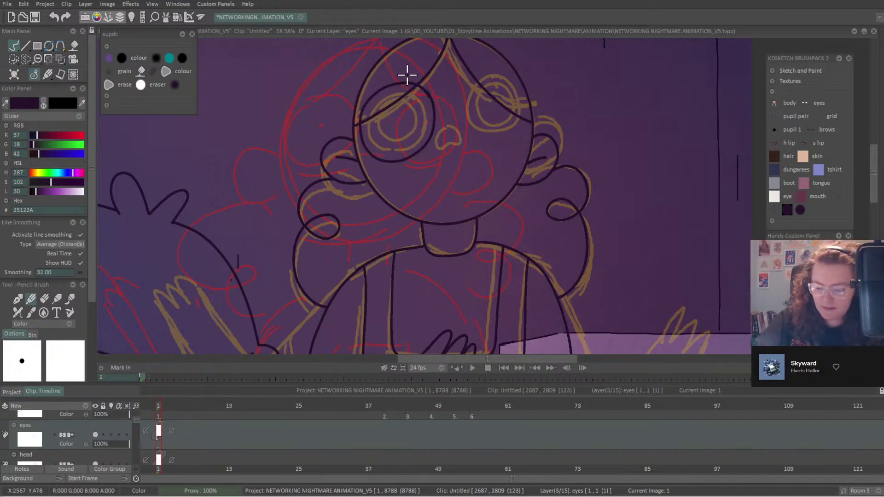
Hide the Anim_9 rough sketch layer.
scroll(138, 421, "down", 4)
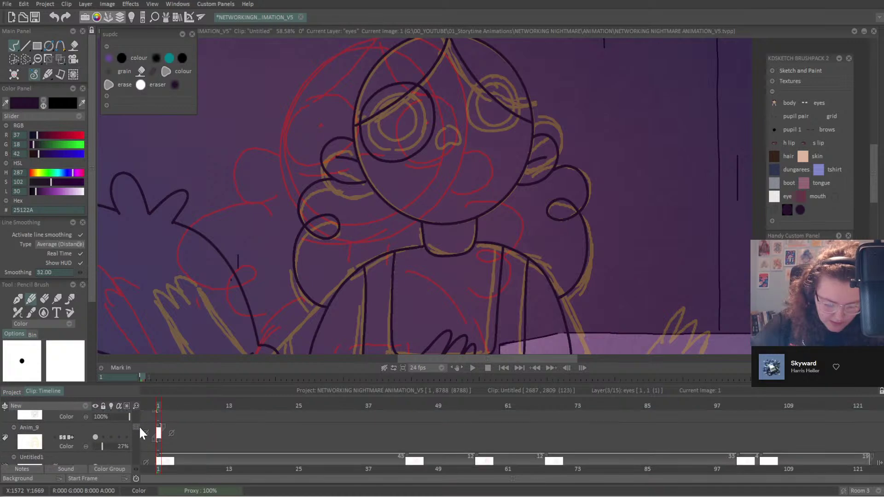
left_click(96, 434)
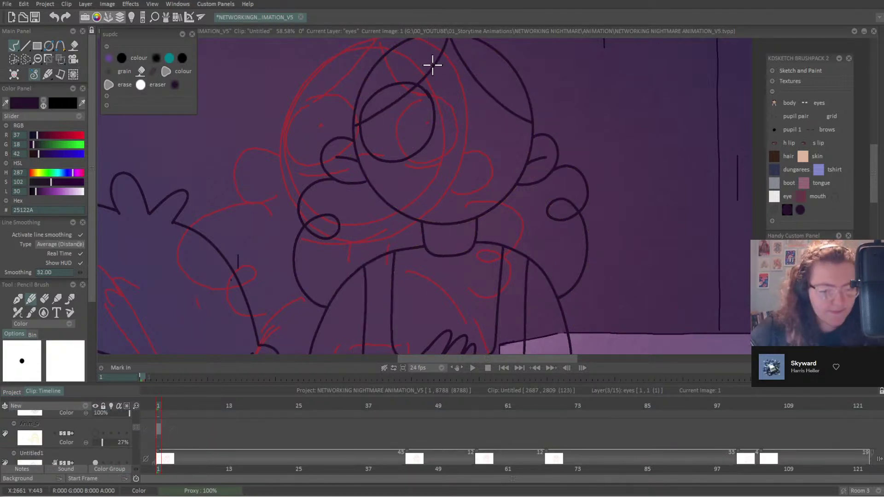
Copy the first eye's outline as a custom brush and stamp it on the other side of the face as the second eye.
key("e")
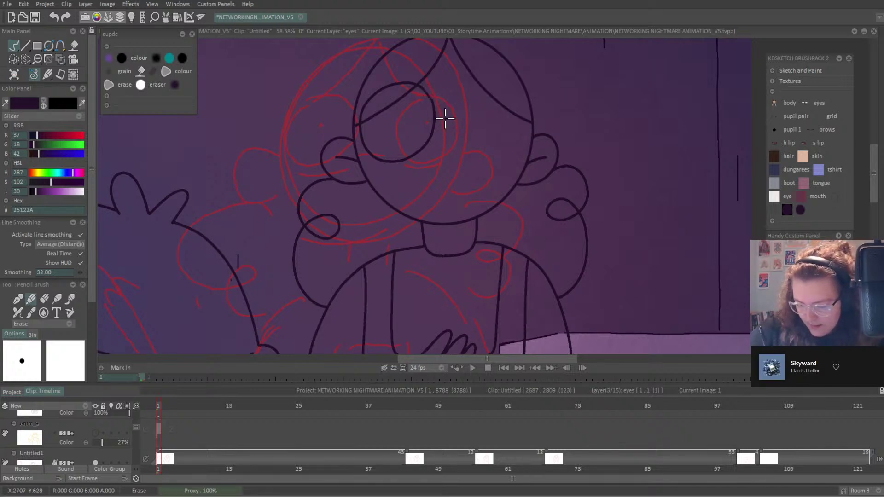
key("e")
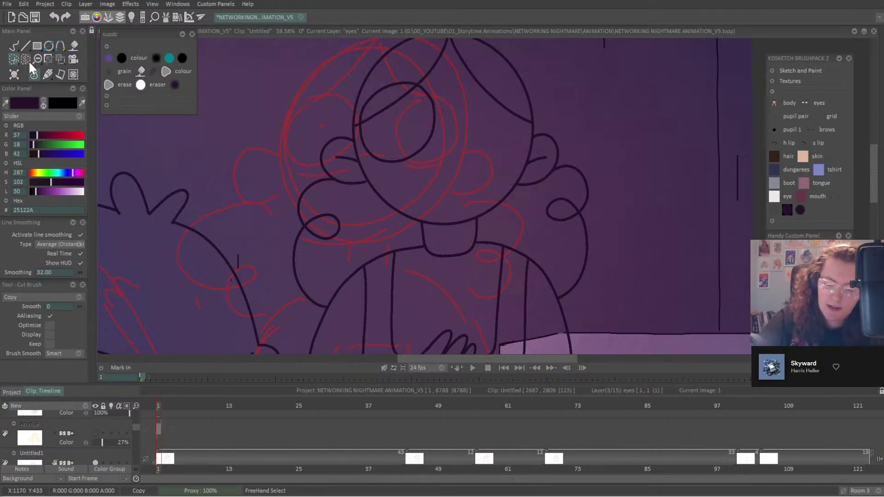
left_click(15, 59)
key("ctrl+z")
mouse_move(507, 66)
left_mouse_down()
mouse_move(509, 122)
mouse_move(485, 120)
left_mouse_up()
key("ctrl+z")
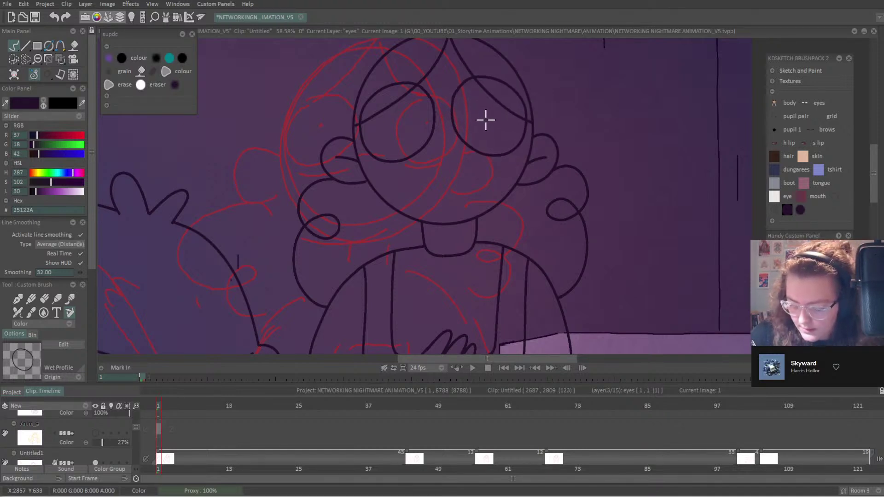
Draw a small vertical oval pupil inside each eye with the pencil brush on the eyes layer, redoing the first one.
left_click(31, 299)
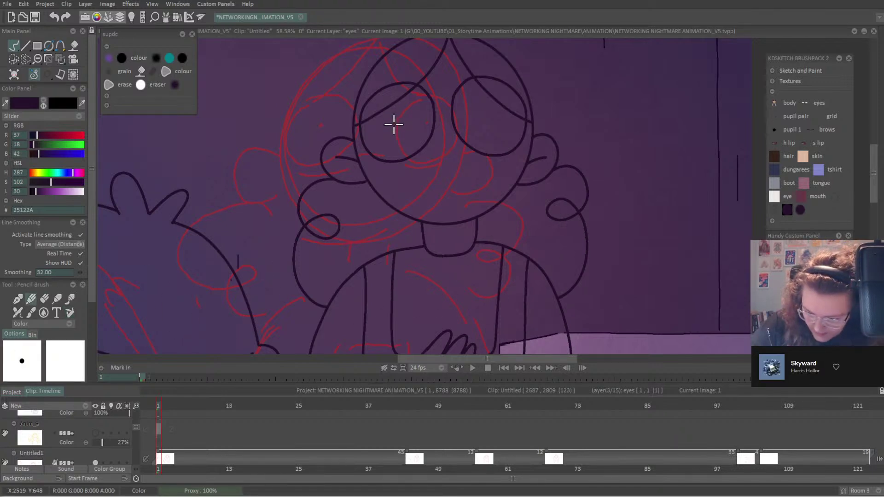
left_click_drag(395, 116, 395, 123)
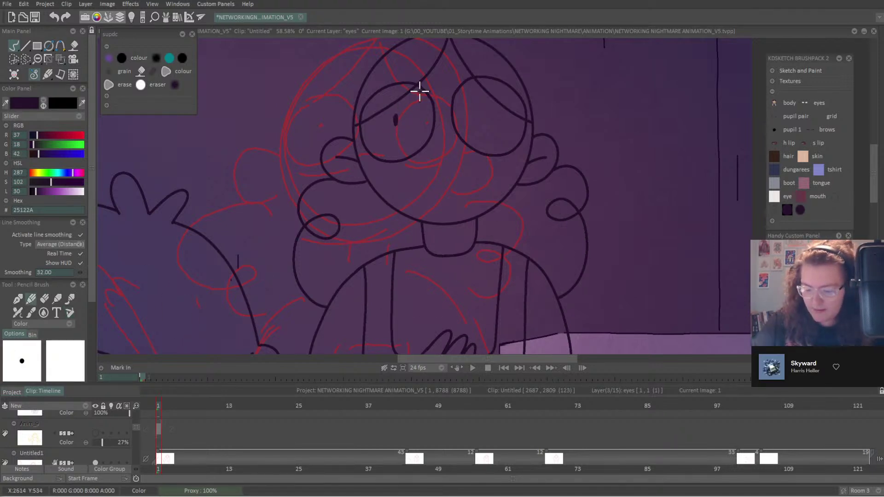
scroll(423, 193, "up", 4)
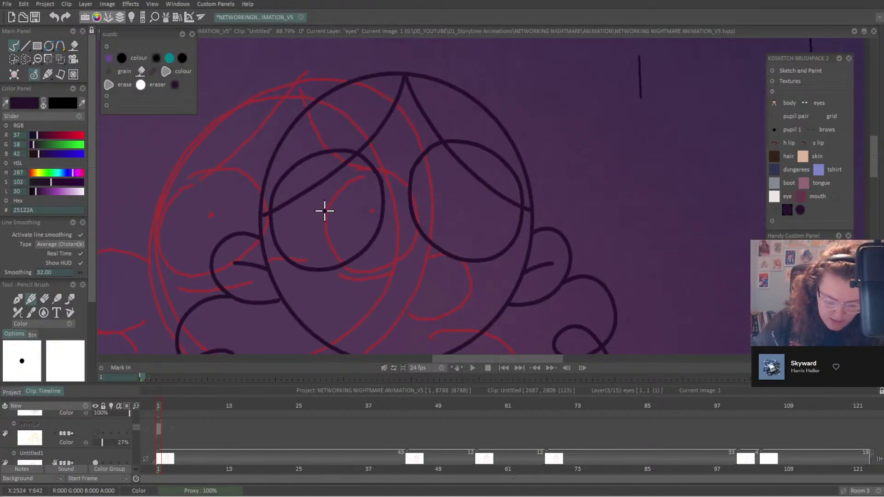
scroll(139, 421, "up", 3)
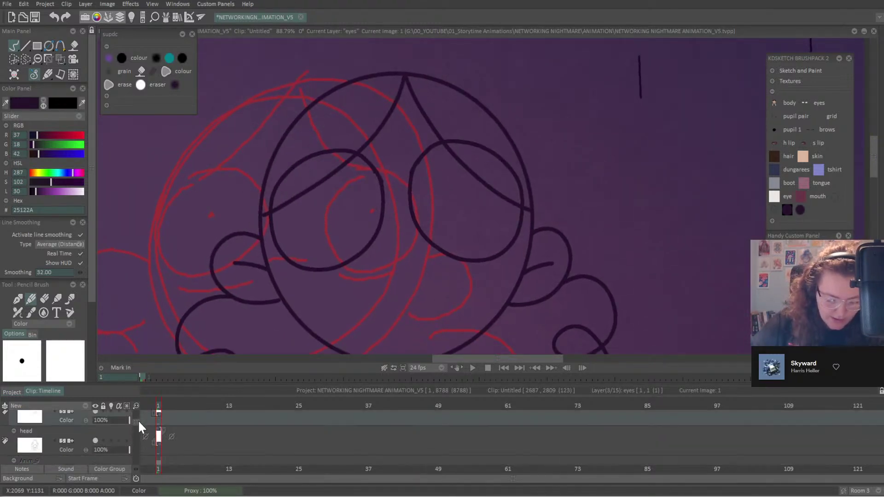
scroll(139, 413, "down", 1)
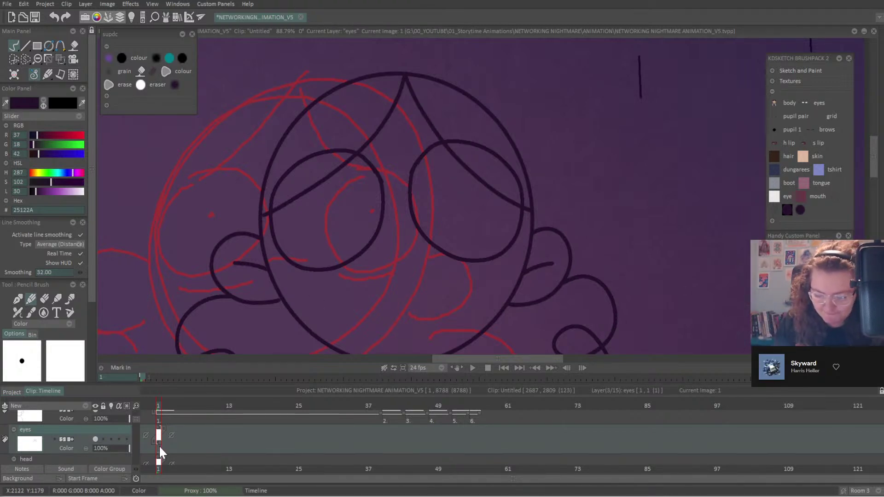
left_click_drag(321, 196, 320, 203)
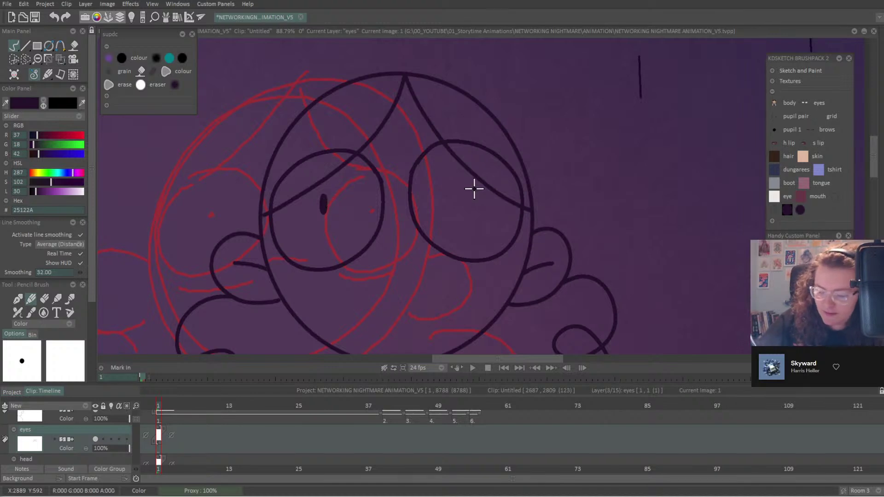
mouse_move(471, 186)
left_mouse_down()
mouse_move(471, 205)
mouse_move(470, 185)
left_mouse_up()
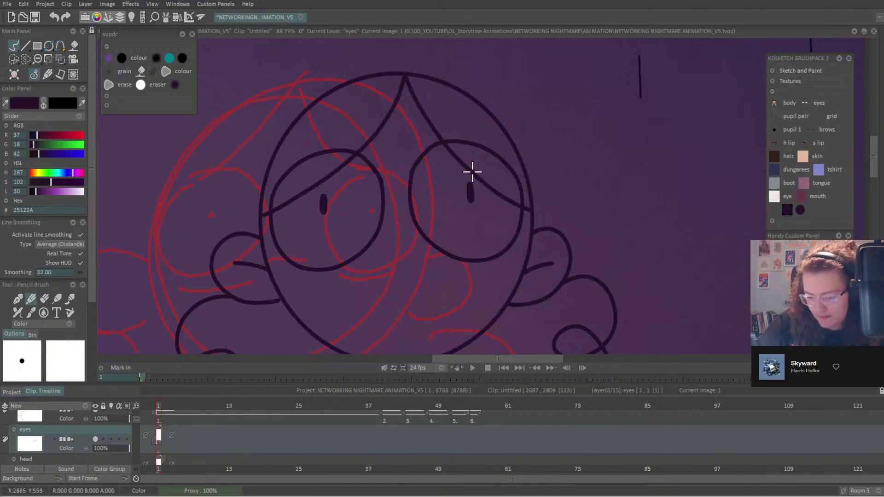
Erase both pupils from the eyes drawing at frame 3.
left_click(163, 407)
left_click(170, 407)
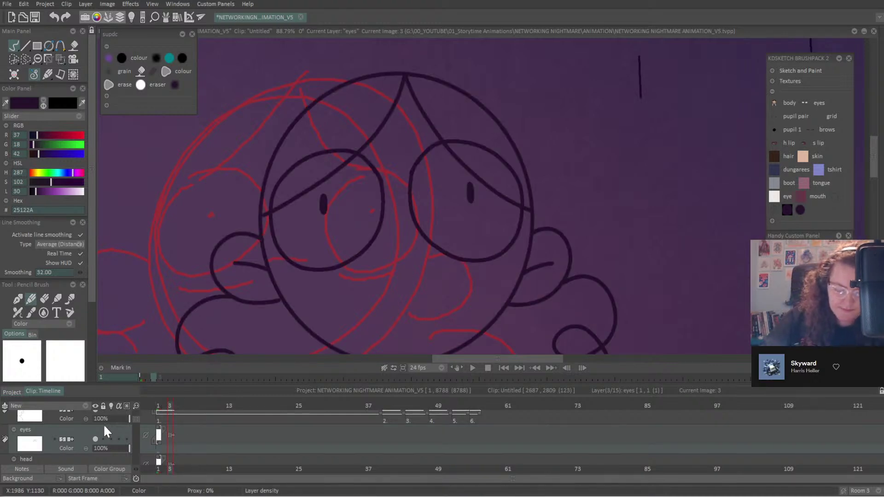
left_click(45, 300)
mouse_move(344, 203)
left_mouse_down()
mouse_move(325, 188)
mouse_move(320, 219)
mouse_move(322, 199)
left_mouse_up()
mouse_move(469, 197)
left_mouse_down()
mouse_move(471, 205)
mouse_move(477, 183)
left_mouse_up()
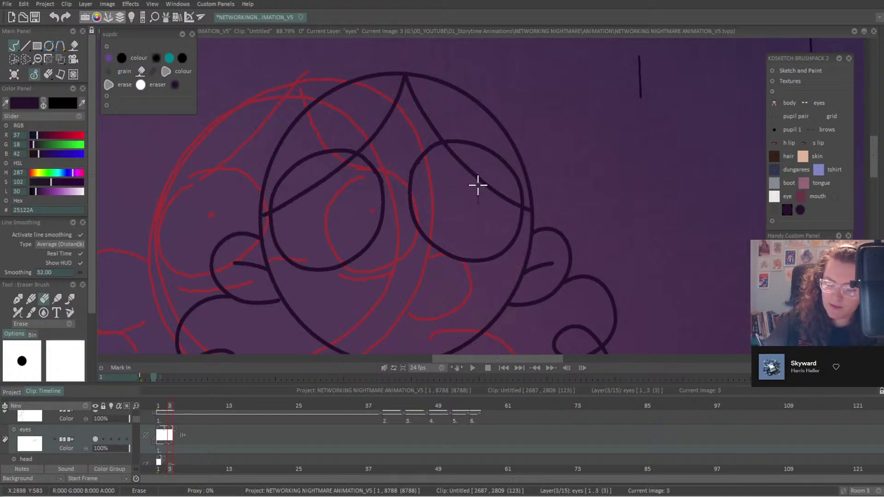
Turn on the light table for the eyes layer and redraw both pupils at frame 3 over their ghosted shapes.
left_click(31, 300)
left_click(111, 439)
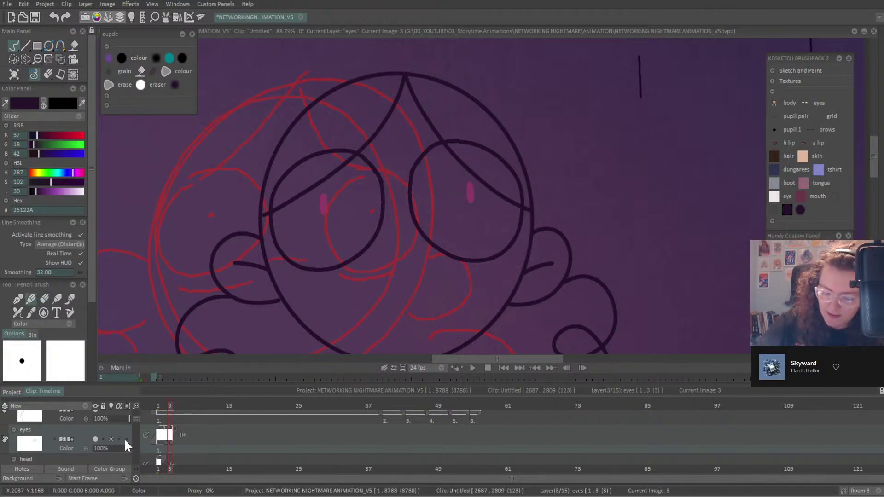
left_click(326, 208)
mouse_move(325, 198)
left_mouse_down()
mouse_move(325, 218)
mouse_move(324, 199)
left_mouse_up()
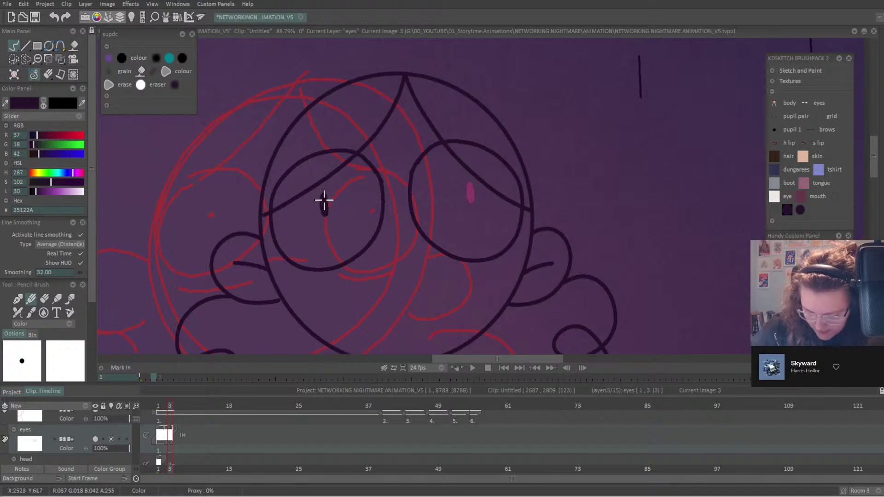
mouse_move(470, 200)
left_mouse_down()
mouse_move(468, 179)
mouse_move(472, 198)
left_mouse_up()
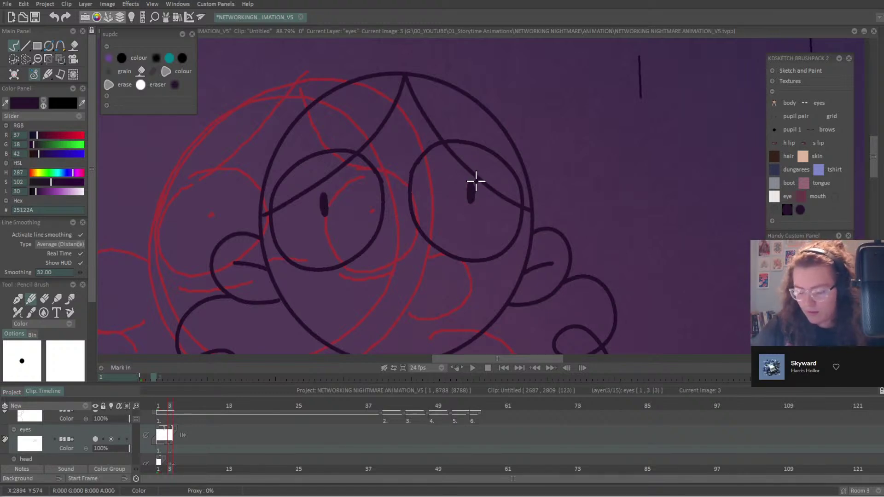
Extend the eyes layer to six frames, make its drawings repeat, and play the clip to check the pupil movement.
left_click(162, 407)
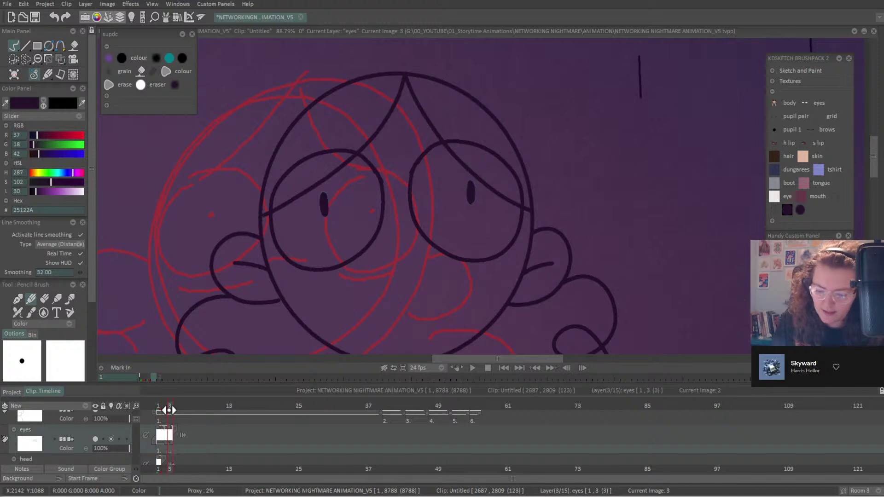
left_click(183, 435)
left_click(178, 440)
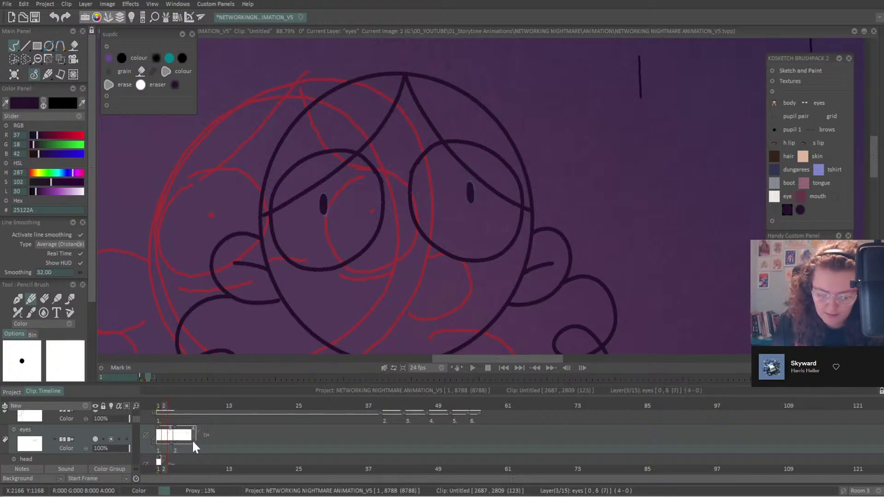
left_click(193, 435)
key("Return")
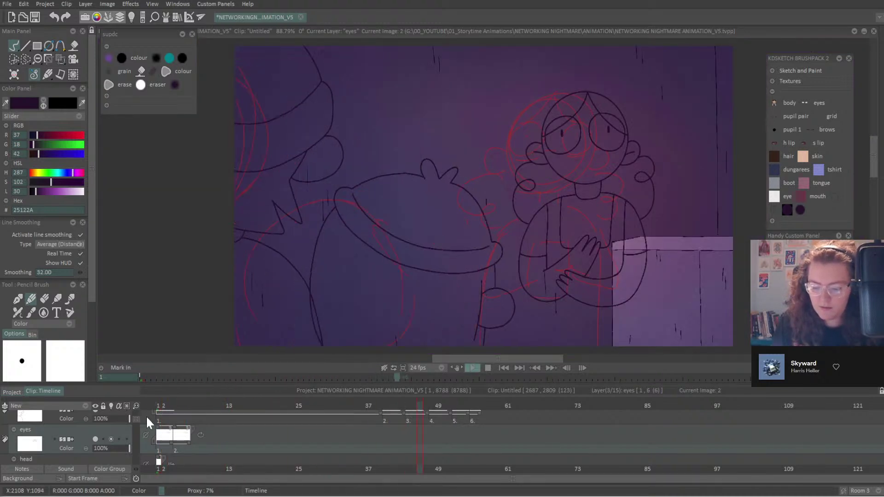
Erase both pupils at frame 3 and redraw them slightly offset, using the light table ghosts as a guide.
left_click(170, 405)
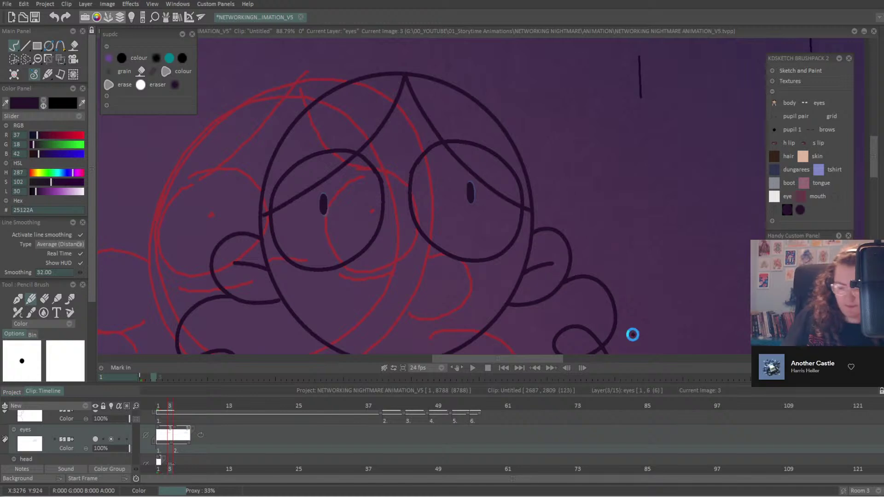
key("Delete")
key("ctrl+z")
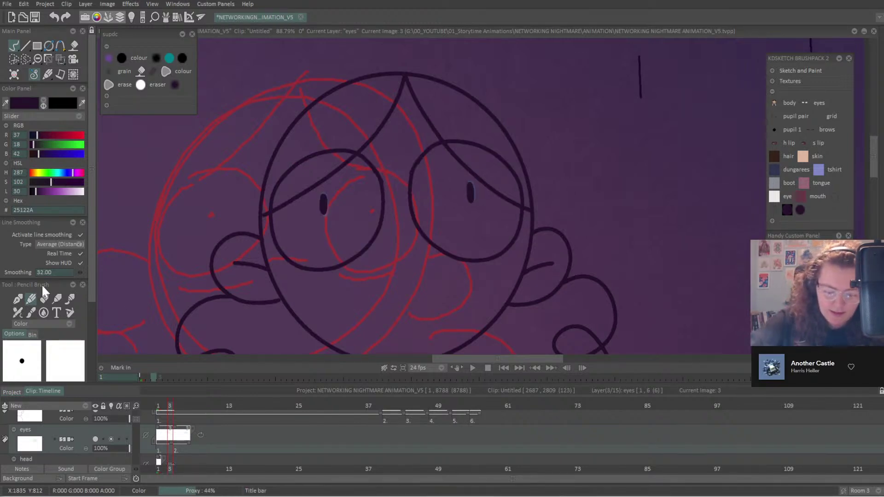
left_click(44, 298)
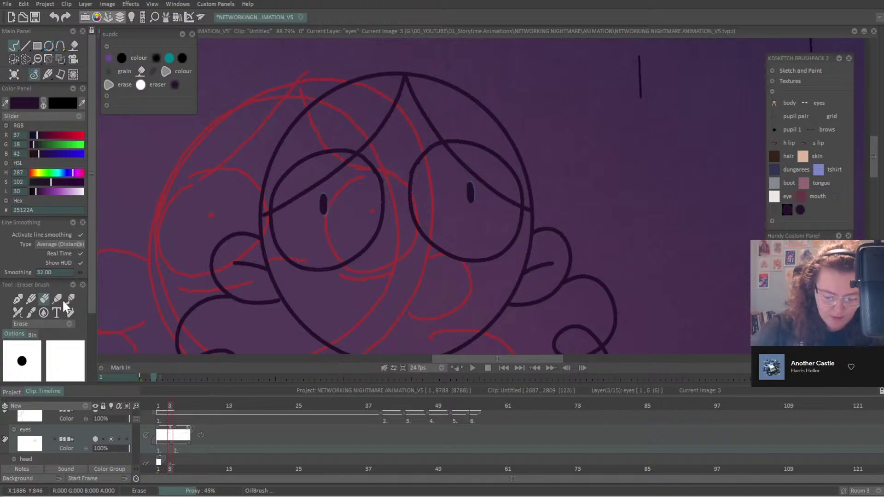
left_click_drag(328, 197, 319, 219)
left_click_drag(473, 189, 468, 174)
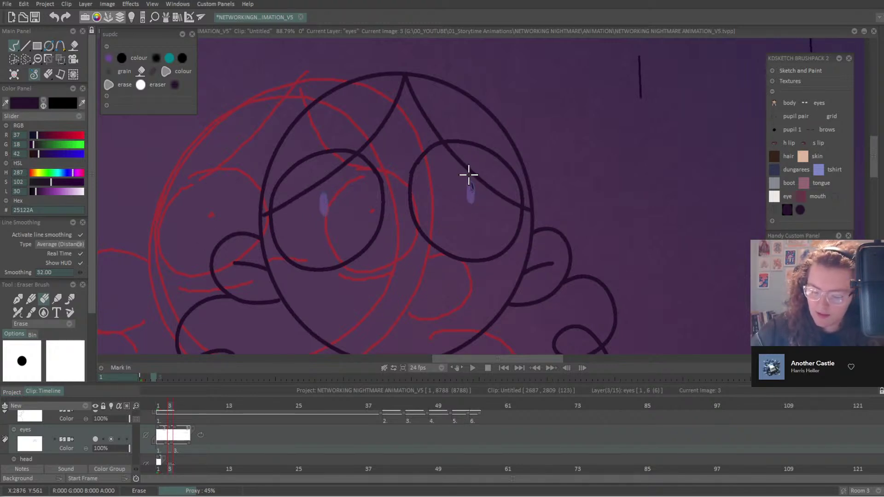
left_click(30, 299)
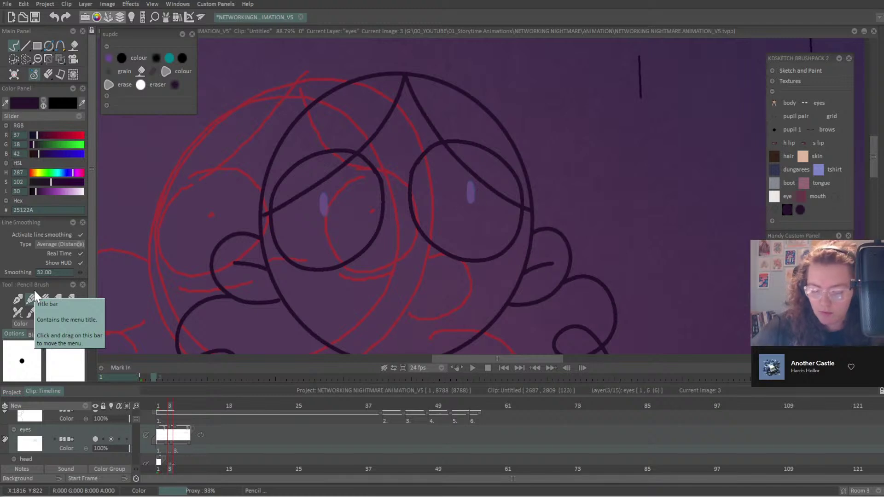
mouse_move(321, 199)
left_mouse_down()
mouse_move(324, 209)
mouse_move(322, 193)
mouse_move(322, 201)
left_mouse_up()
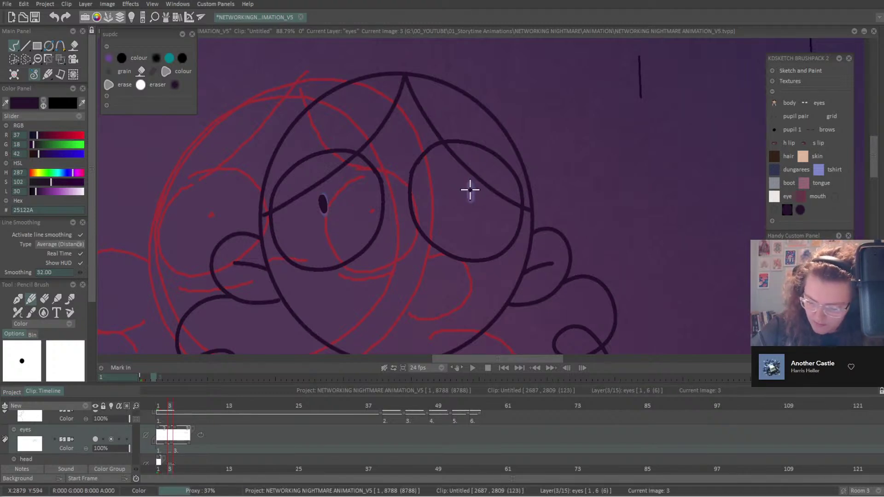
mouse_move(469, 190)
left_mouse_down()
mouse_move(469, 197)
mouse_move(471, 188)
left_mouse_up()
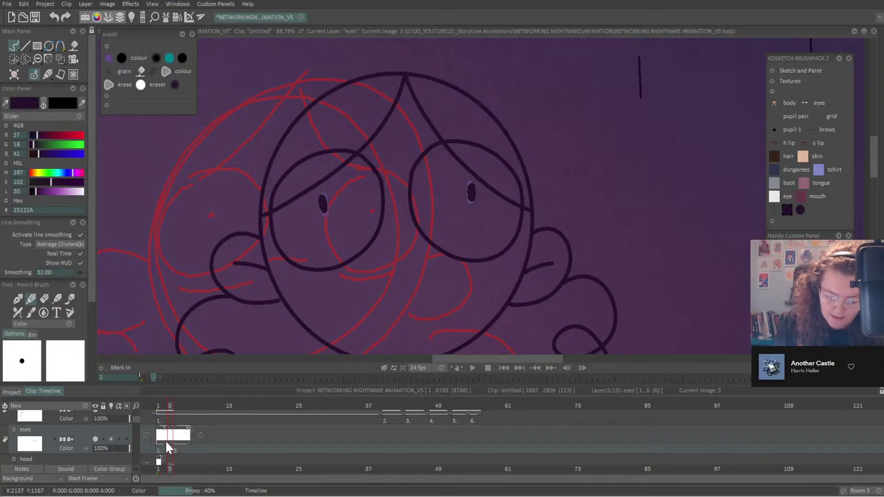
Extend the eyes layer to nine frames and play the clip to check the repeating pupils.
left_click(188, 438)
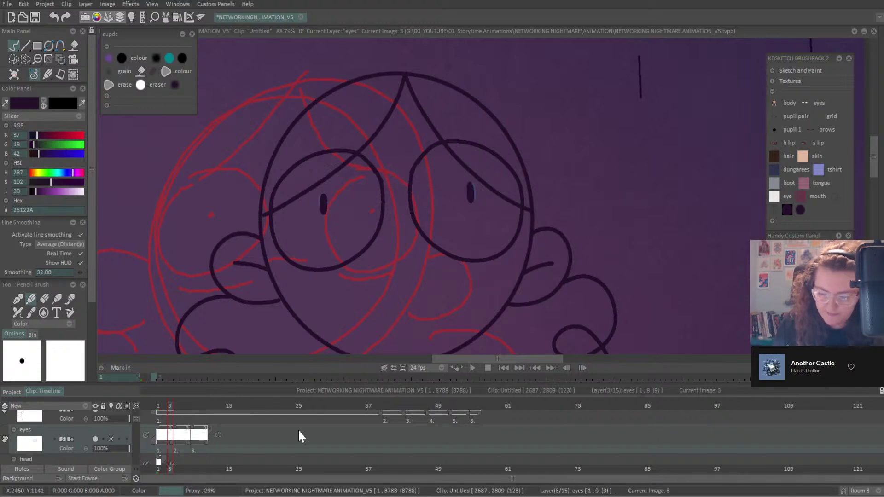
key("Return")
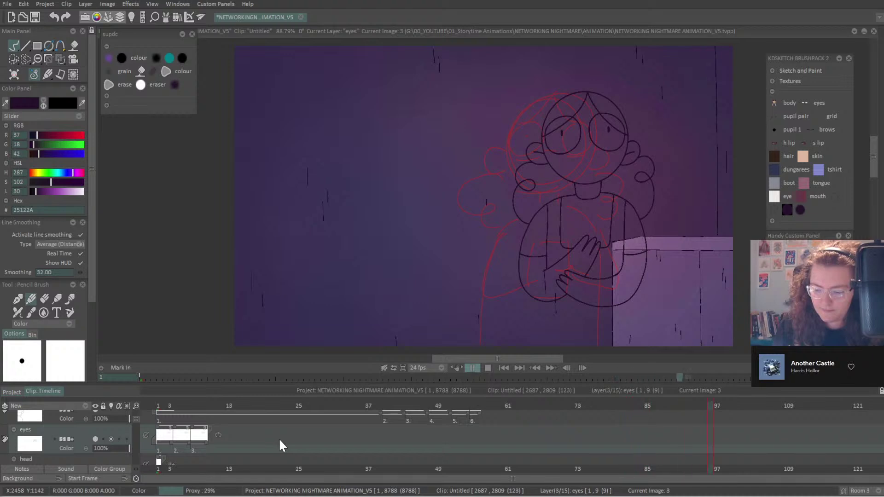
key("Return")
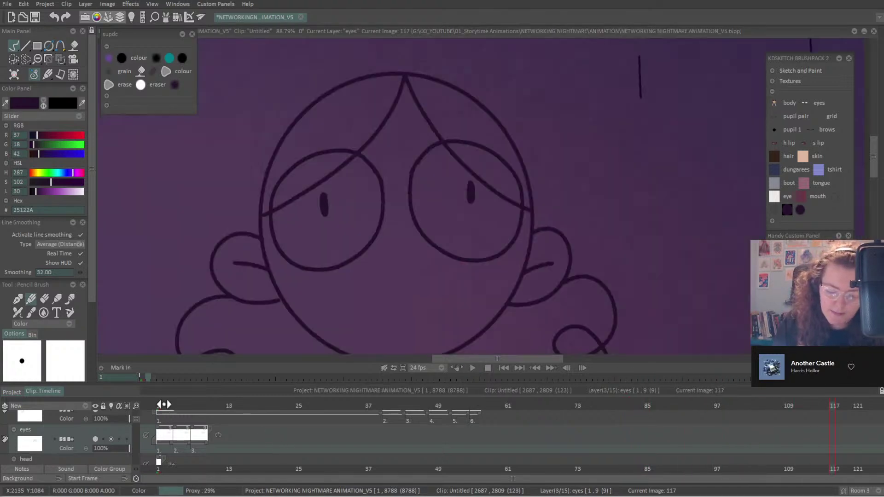
Remove the extra drawings from the eyes layer, hold its first drawing to the clip's end, and play it back.
left_click(163, 405)
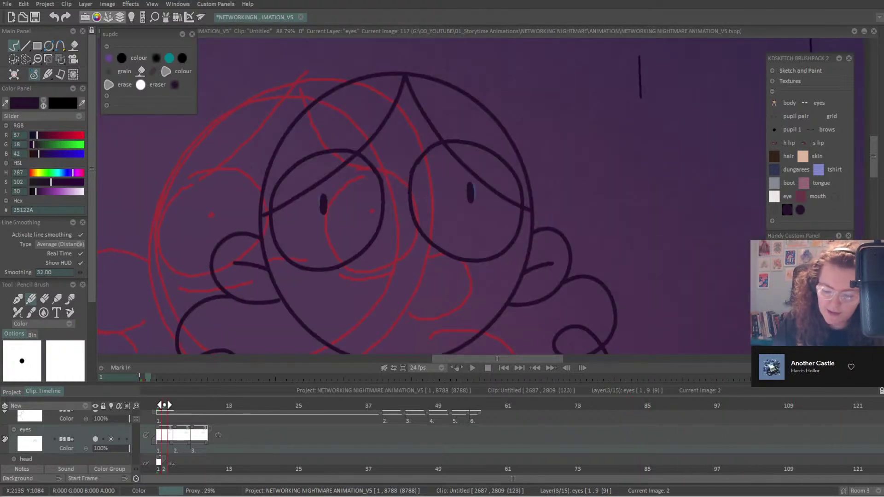
left_click(240, 437)
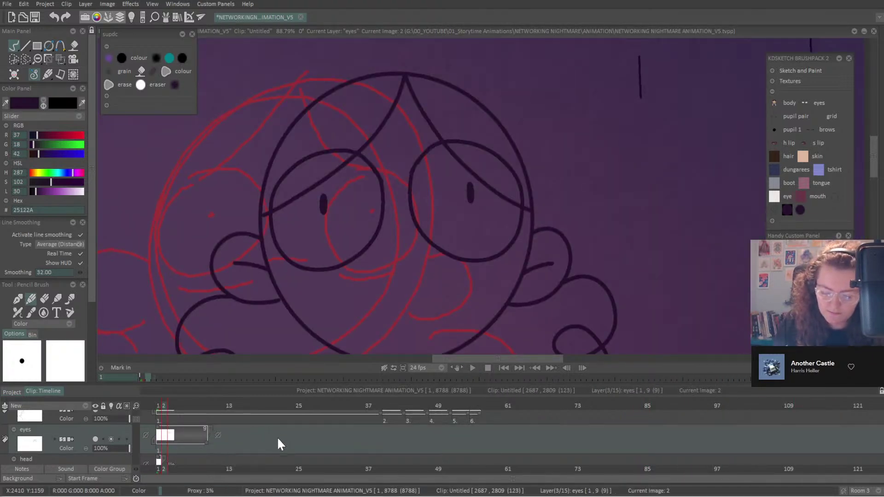
left_click(219, 437)
left_click(240, 468)
key("Return")
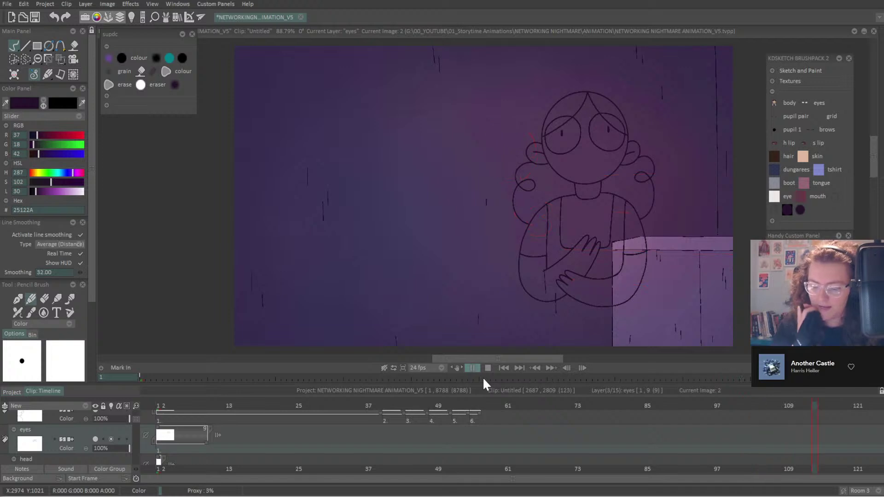
Lower the eyes layer's opacity to 40% at frame 1 and add a new animation layer above it.
left_click(158, 406)
left_click_drag(112, 447, 107, 448)
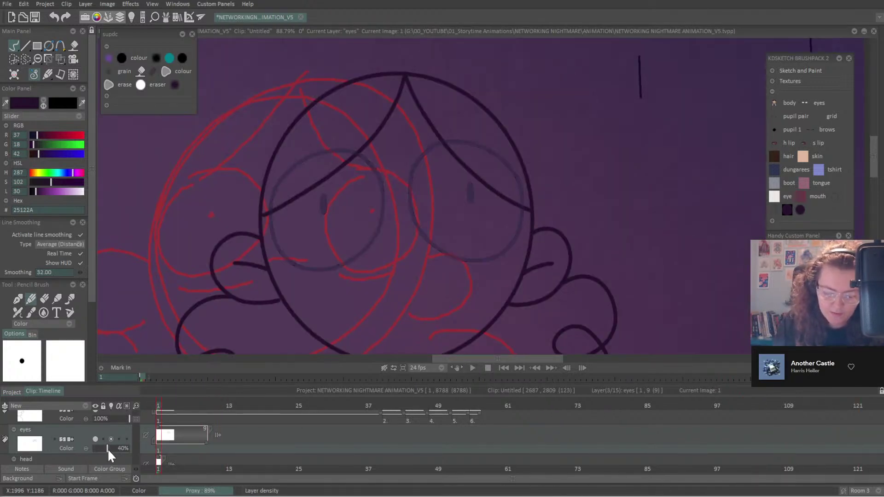
left_click(84, 405)
left_click(121, 421)
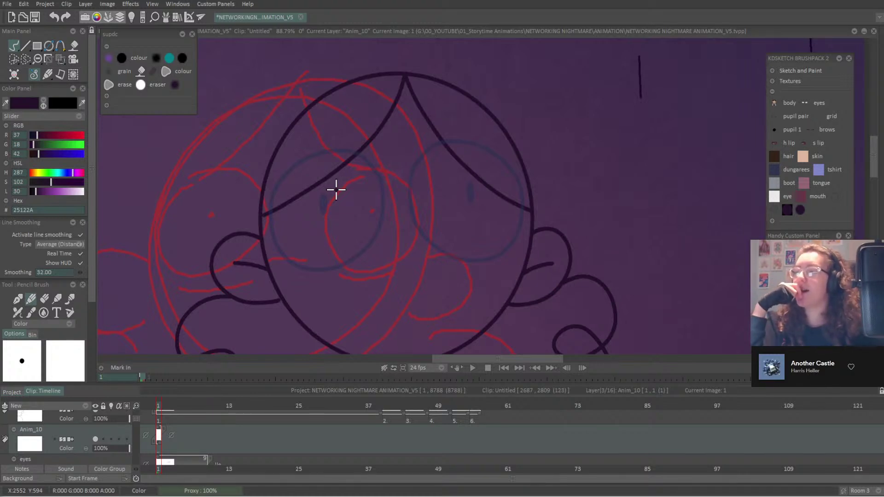
Undo adding the new animation layer and restore the eyes layer's opacity to 100%.
scroll(483, 197, "up", 3)
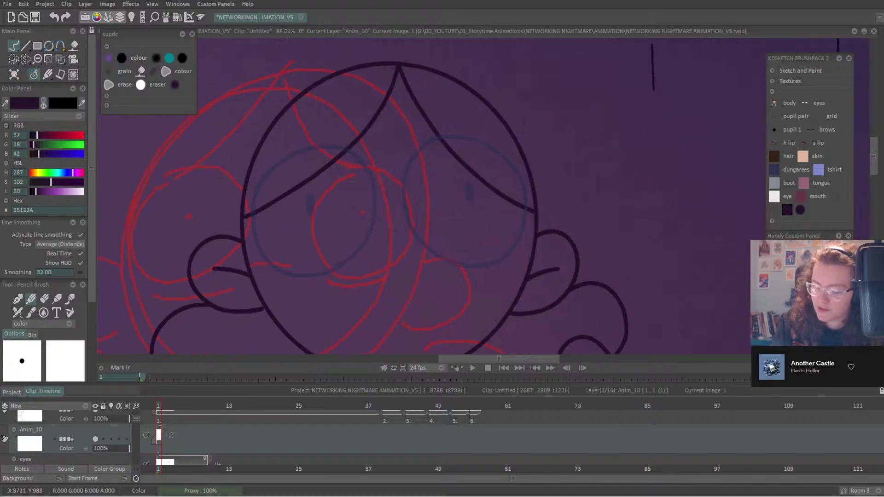
left_click_drag(482, 198, 552, 195)
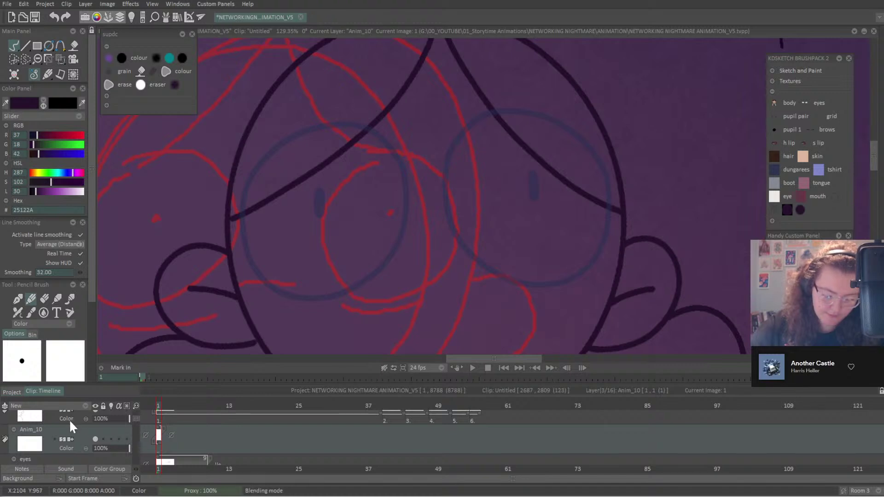
key("ctrl+z")
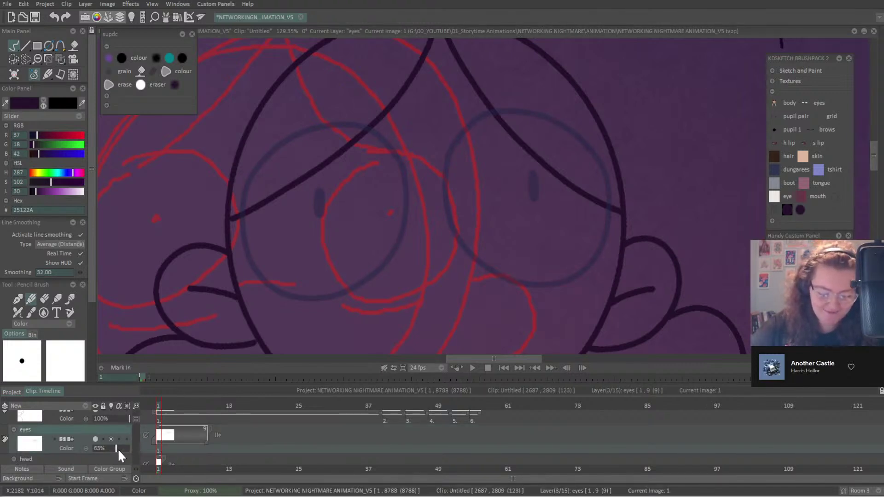
left_click_drag(117, 448, 130, 448)
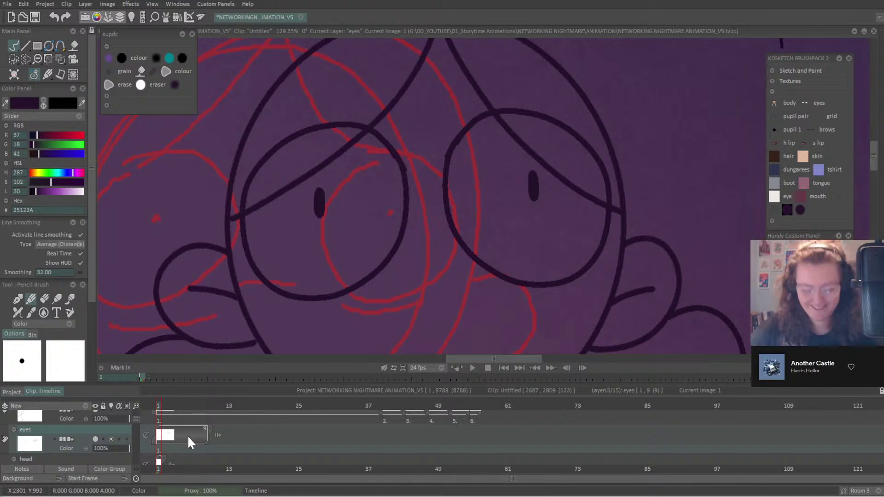
Break the eyes layer's held drawing into separate copies through frame 7 and shorten the layer to seven frames.
key("Right")
left_click(44, 298)
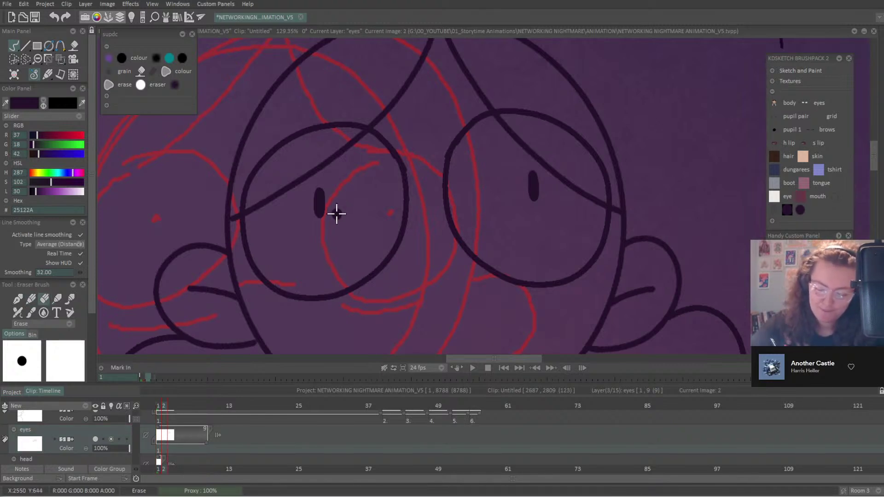
key("Right")
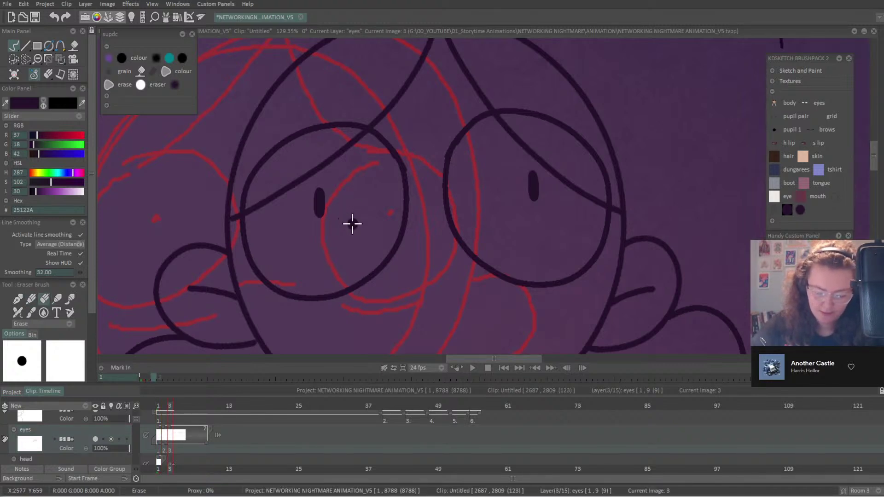
key("Right")
key("Right")
key("Right")
key("Right")
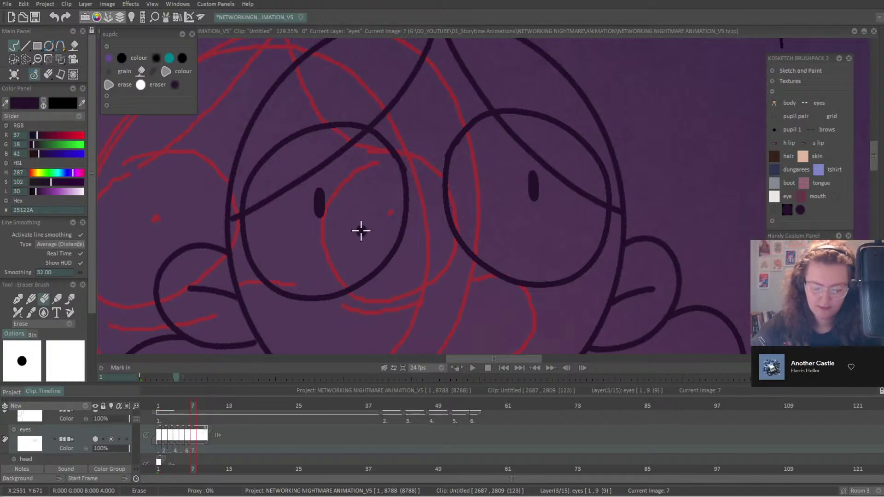
left_click_drag(205, 437, 197, 437)
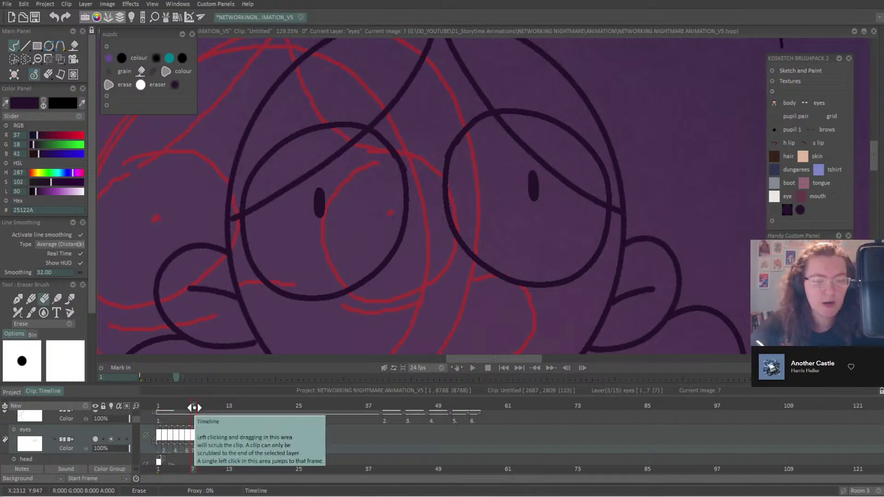
Erase both pupils from the eyes layer's drawings at frames 2 and 3.
key("Left")
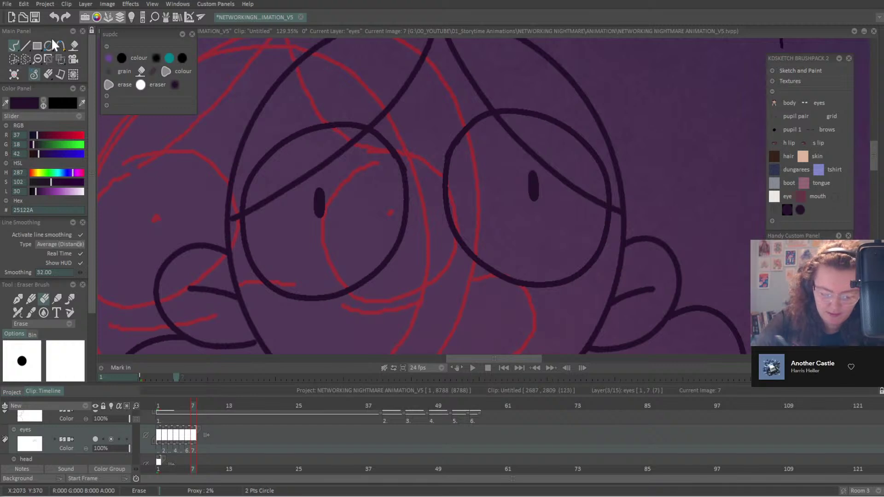
key("Left")
key("Left")
key("Left")
key("Left")
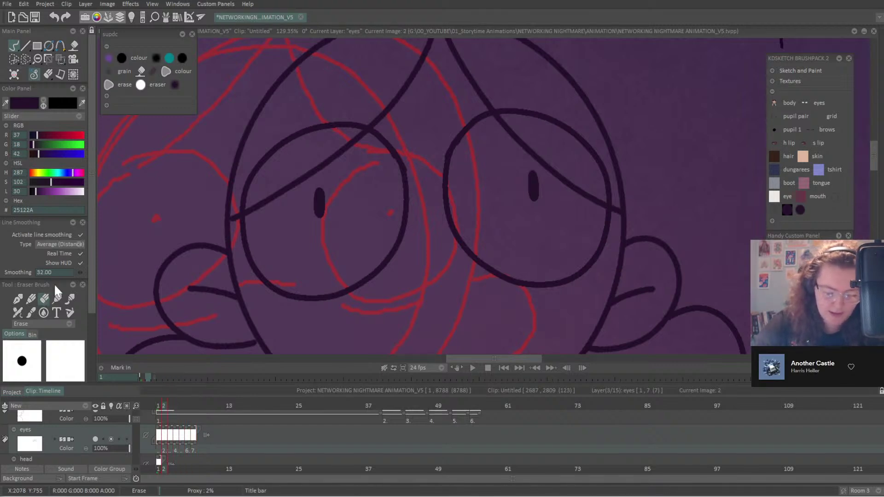
left_click_drag(317, 193, 322, 205)
left_click_drag(535, 193, 533, 166)
key("Right")
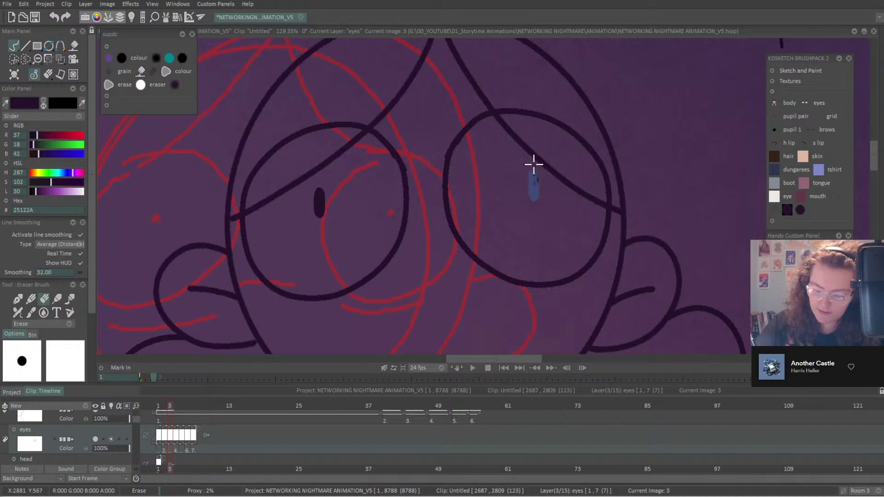
mouse_move(319, 202)
left_mouse_down()
mouse_move(317, 181)
mouse_move(320, 205)
mouse_move(319, 189)
left_mouse_up()
Erase both pupils from the eyes layer's remaining drawings at frames 4 to 7.
key("Right")
key("Right")
key("Right")
key("Right")
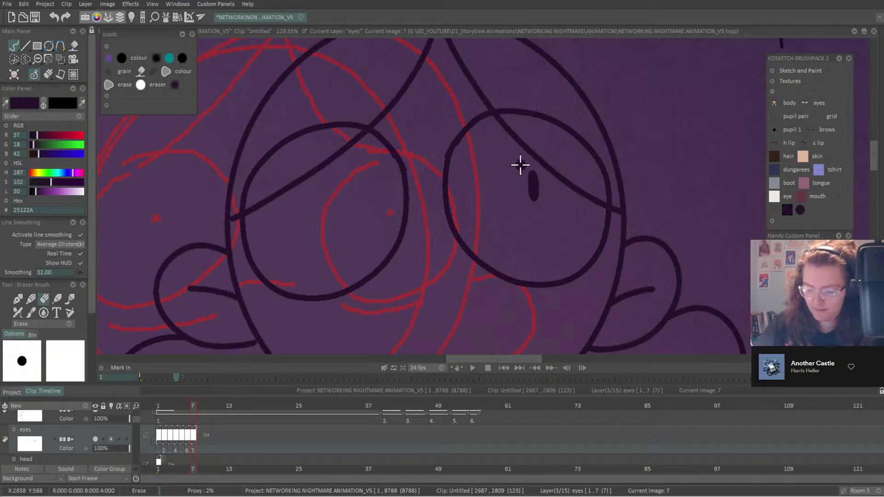
mouse_move(529, 166)
left_mouse_down()
mouse_move(542, 187)
mouse_move(545, 174)
mouse_move(535, 168)
mouse_move(529, 203)
left_mouse_up()
key("Left")
key("Left")
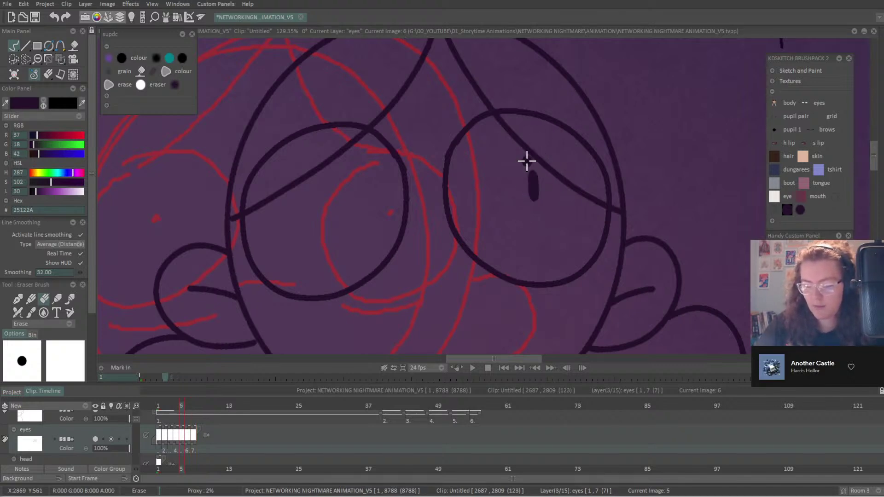
mouse_move(525, 161)
left_mouse_down()
mouse_move(543, 196)
mouse_move(519, 164)
left_mouse_up()
key("Left")
key("Left")
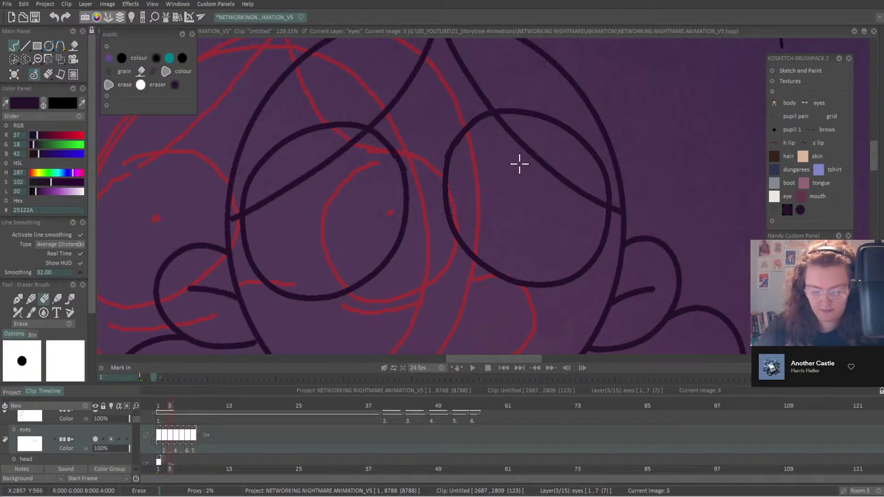
Pick up the left eye's pupil from frame 1 of the eyes layer as a custom brush and save the project.
key("Left")
key("Left")
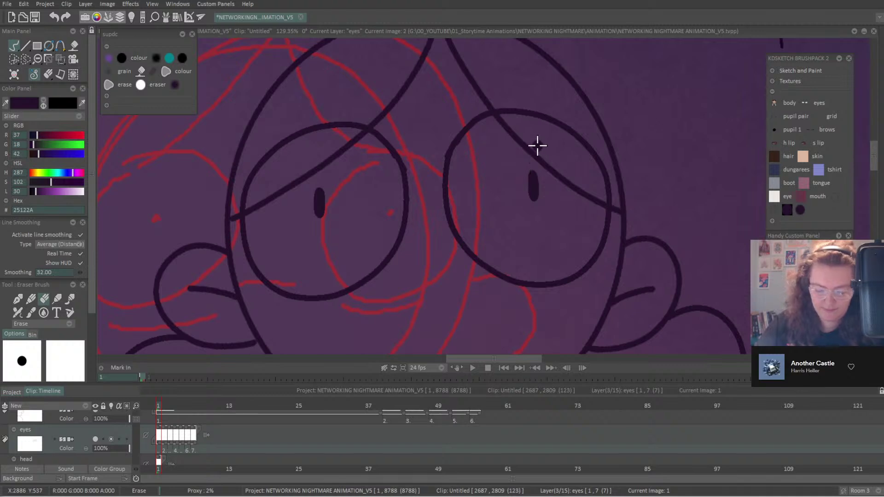
left_click(33, 74)
left_click_drag(336, 217, 304, 188)
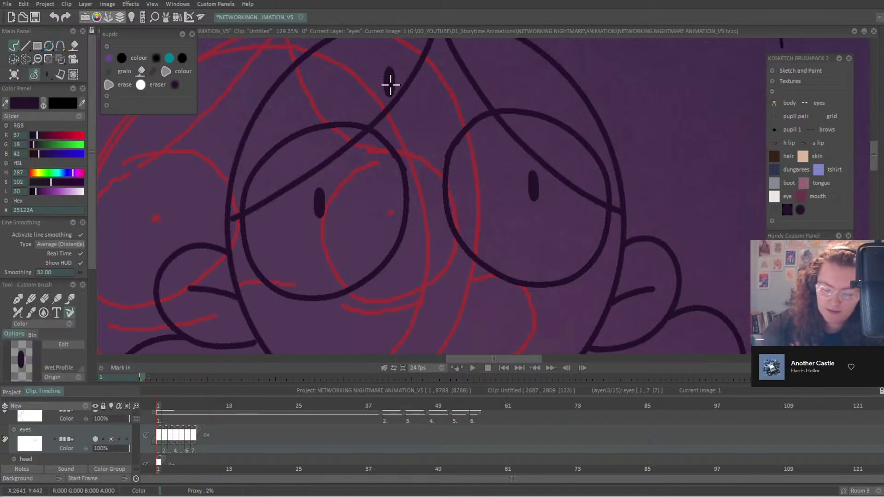
key("ctrl+s")
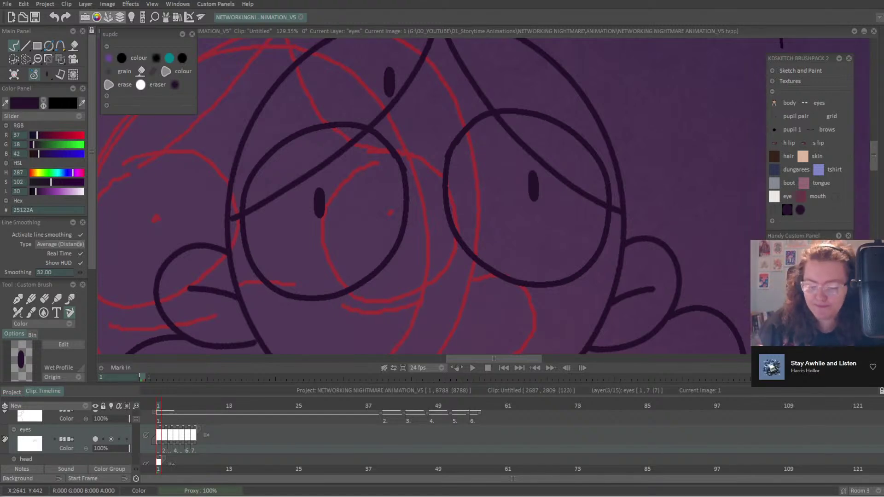
Stamp the left eye's pupil on frames 2 to 4, shifting it slightly further toward the face's outer edge each time.
left_click(27, 60)
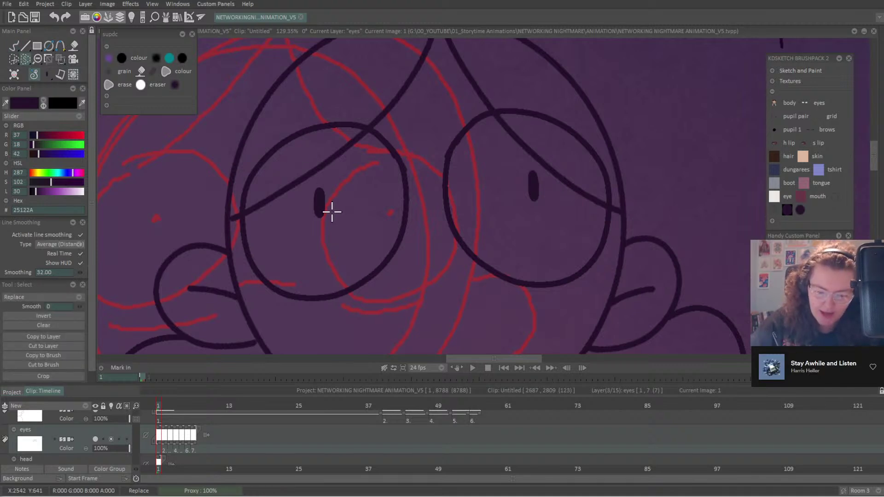
left_click(14, 46)
key("Right")
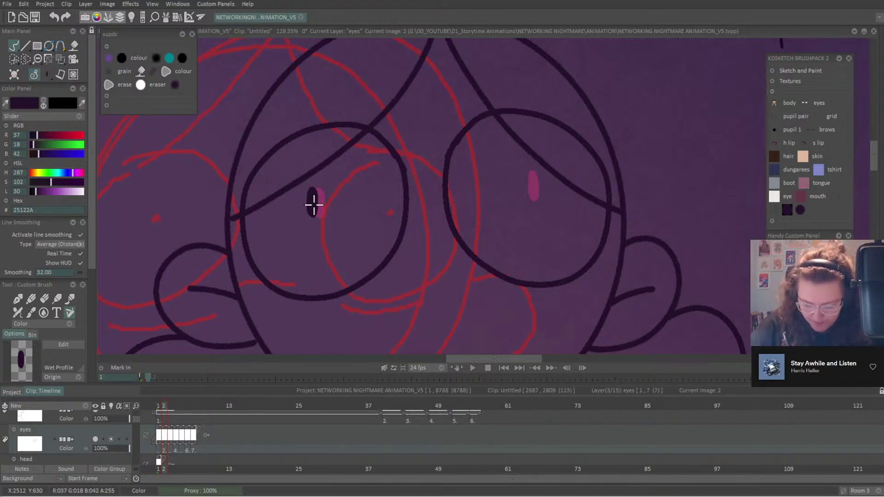
left_click(313, 204)
key("Right")
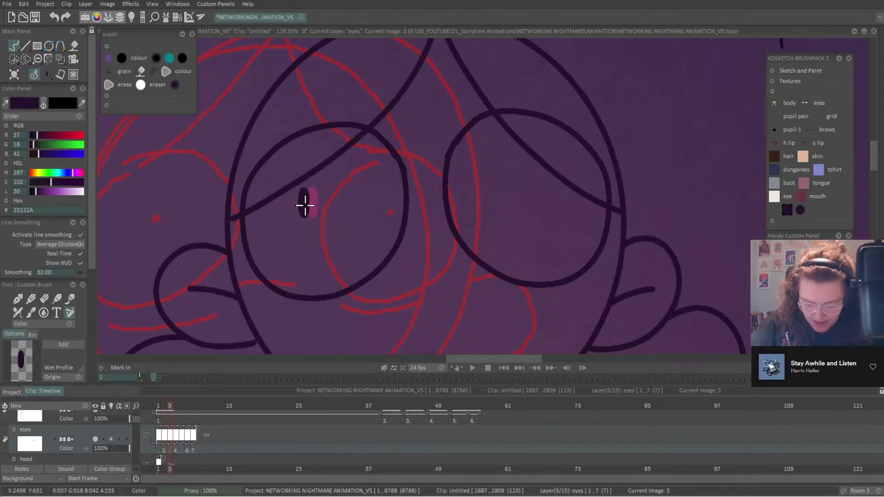
left_click(305, 205)
key("Right")
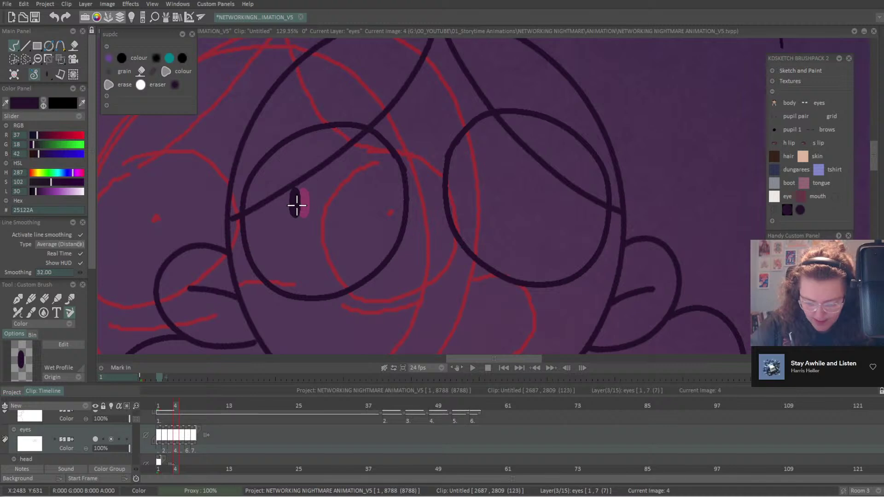
left_click(297, 205)
Check the first pupil positions and stamp the left eye's pupil on frames 5 to 7, continuing the outward shift.
key("Left")
key("Left")
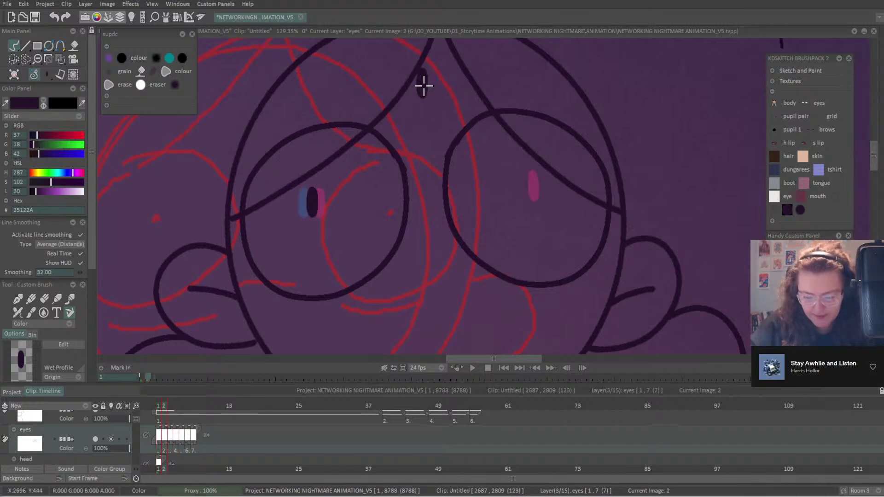
key("Left")
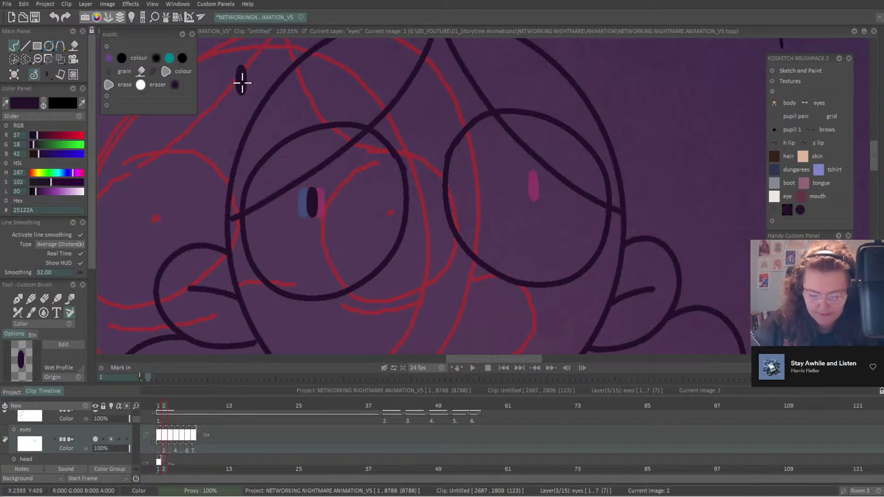
key("Right")
key("Right")
key("Right")
key("Right")
left_click(289, 204)
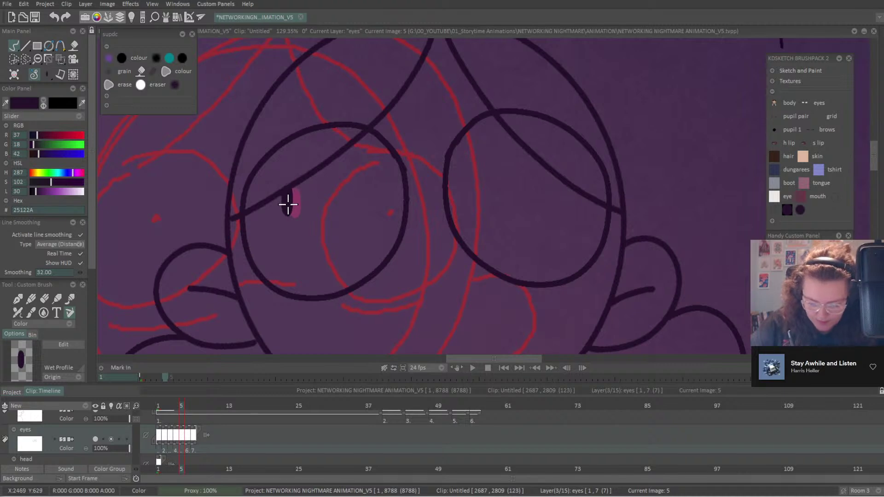
key("Right")
left_click(281, 204)
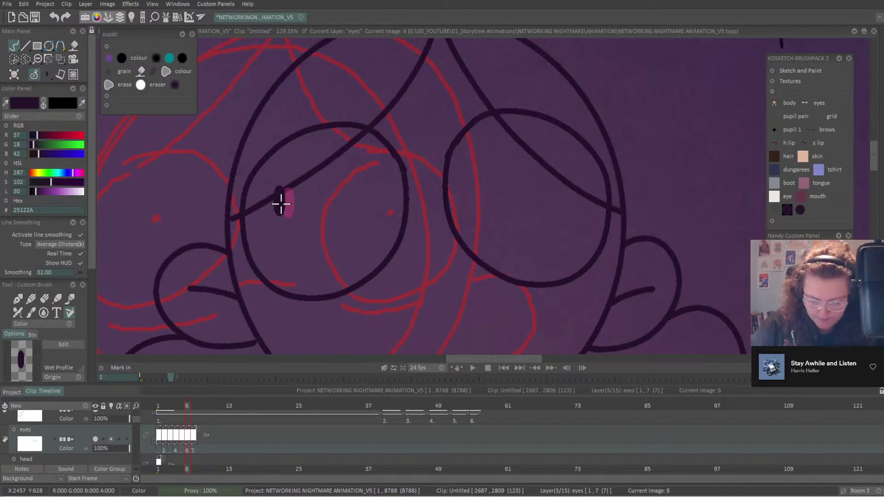
key("Right")
left_click(272, 201)
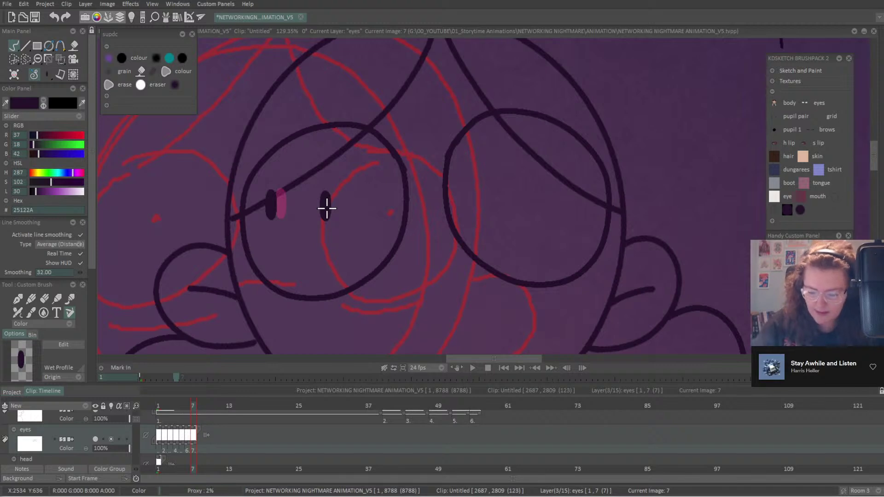
Return to frame 1 and pick up the right eye's pupil as a custom brush.
key("Left")
left_click(581, 193)
key("Left")
key("Left")
key("Left")
key("Left")
key("Left")
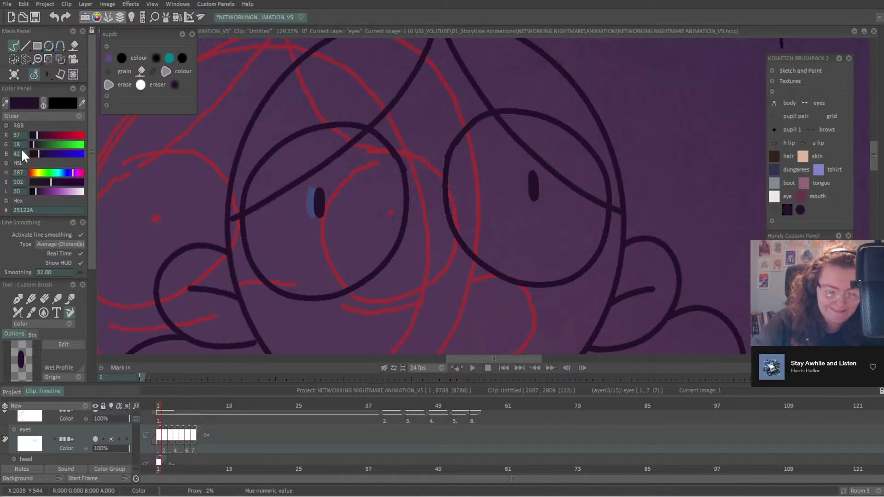
left_click_drag(15, 46, 42, 56)
left_click_drag(556, 200, 550, 210)
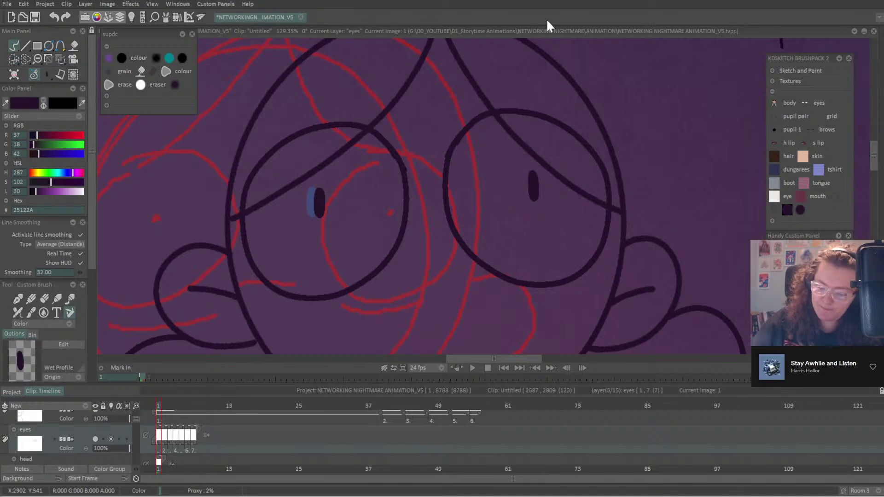
Stamp the right eye's pupil on frames 2 to 7, moving it gradually toward the eye's outer edge.
key("Right")
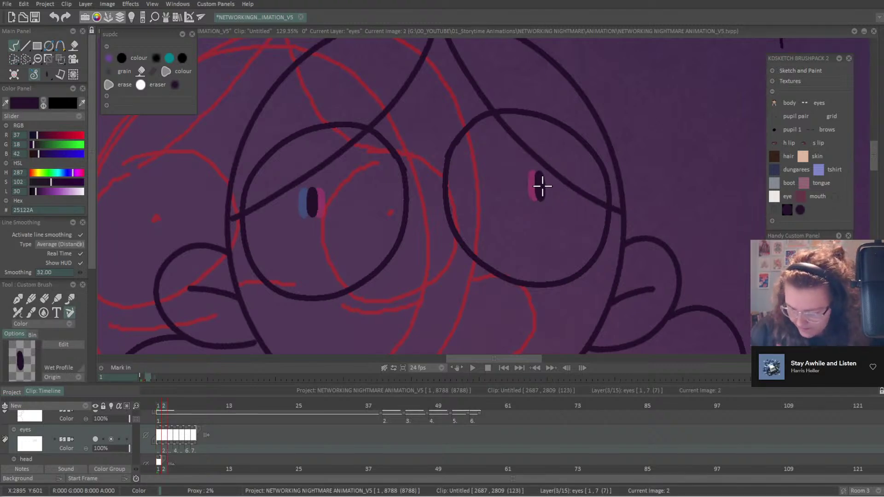
key("Right")
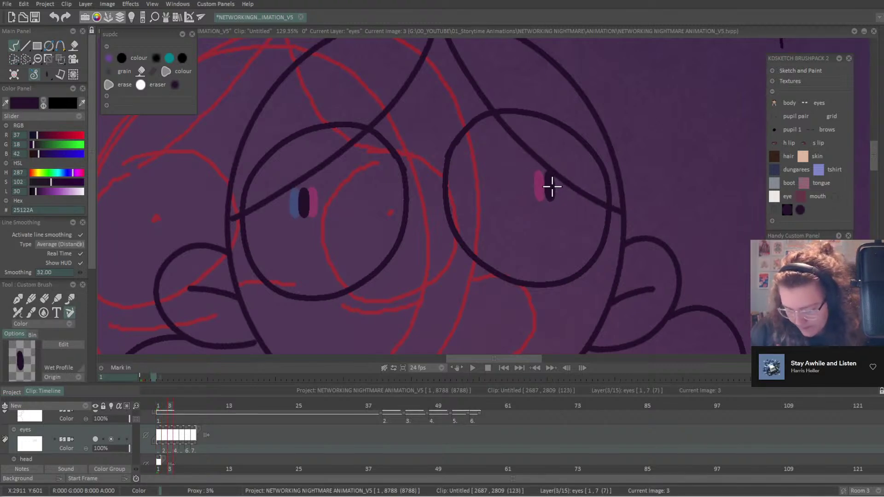
key("Right")
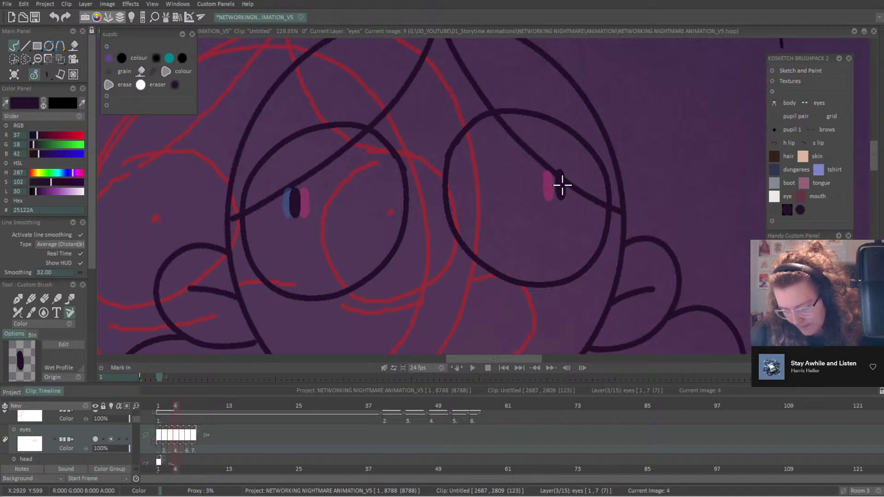
key("Right")
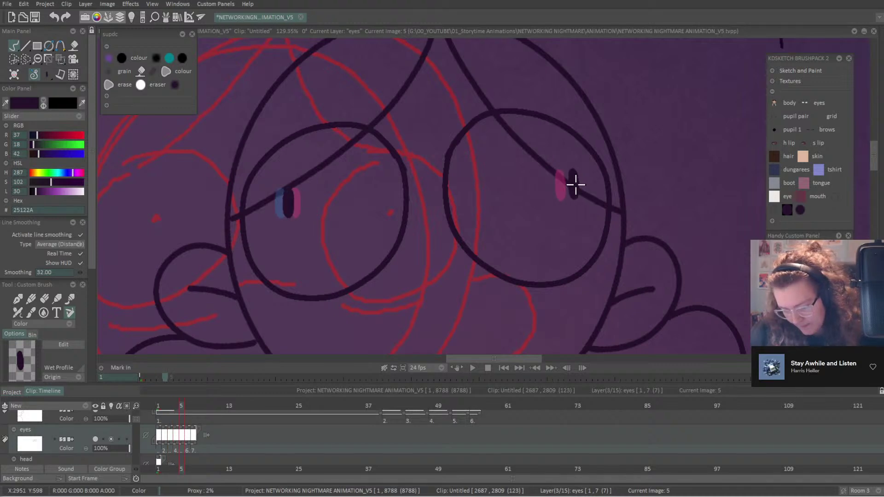
key("Right")
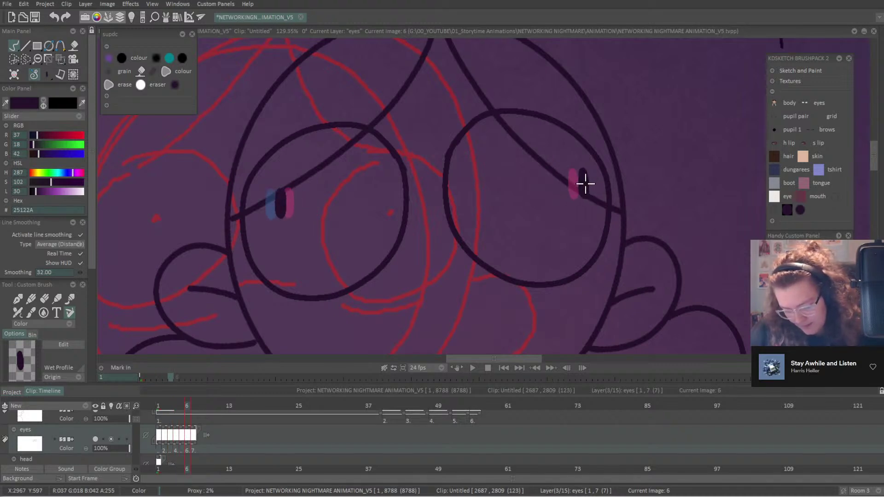
key("Right")
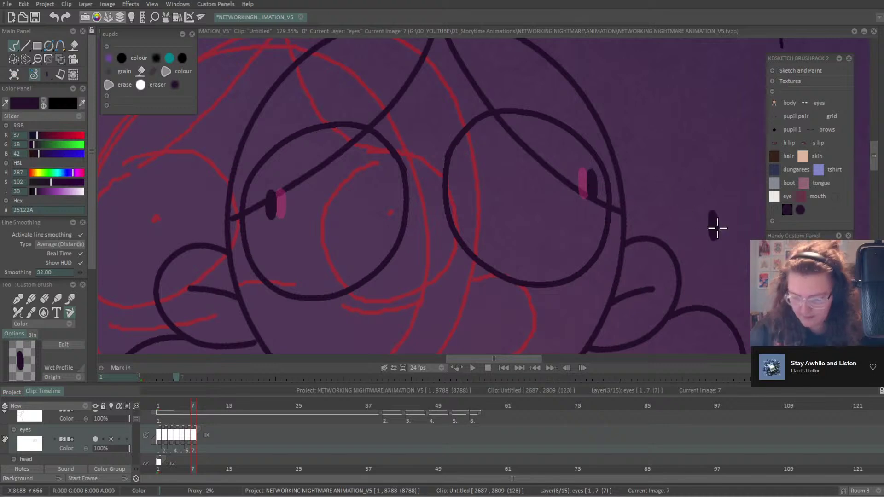
Play back the pupil movement with the whole scene in view and return to frame 1.
scroll(677, 290, "down", 5)
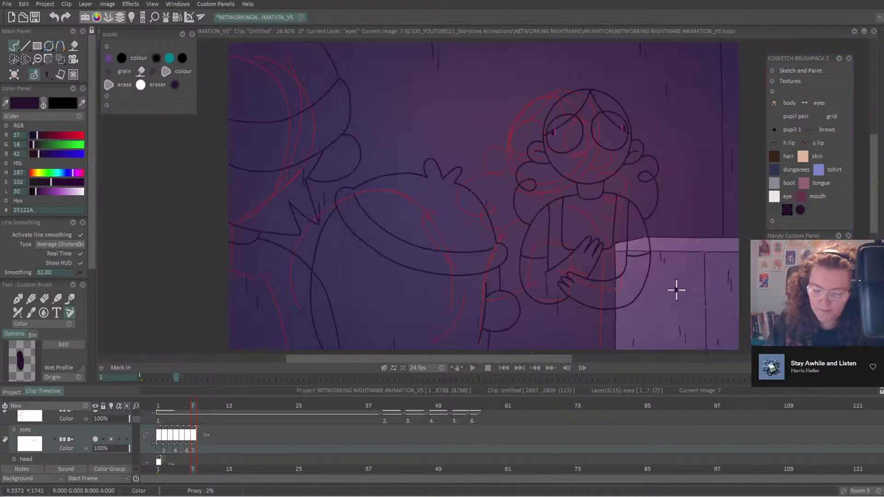
left_click(472, 368)
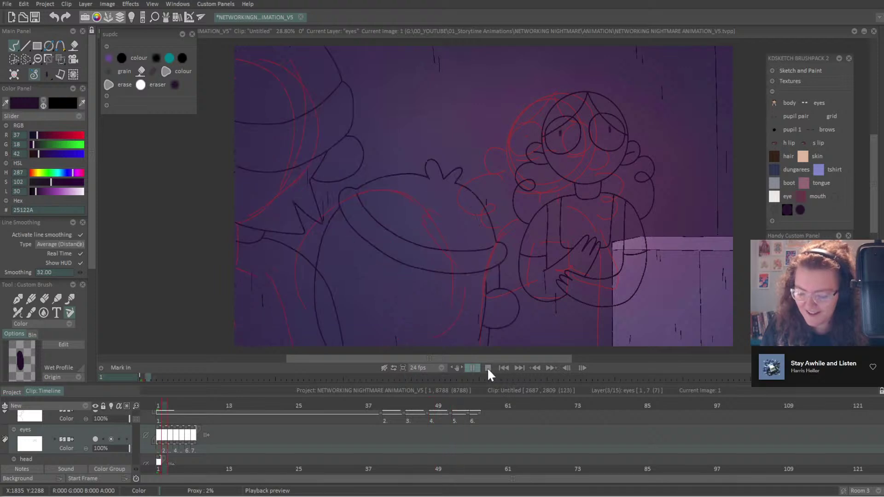
left_click(474, 368)
left_click(159, 406)
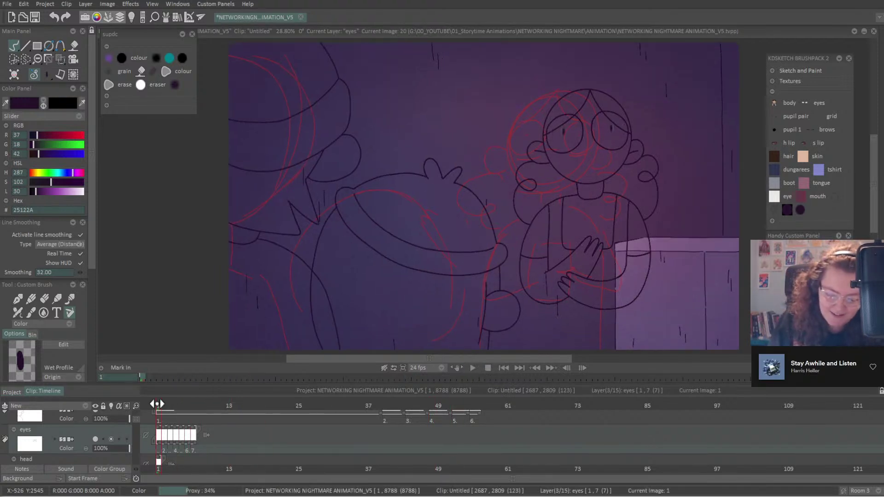
Hold the first eyes drawing through frame 26, expose the six following drawings for two frames each, and play the result.
left_click_drag(159, 440, 440, 403)
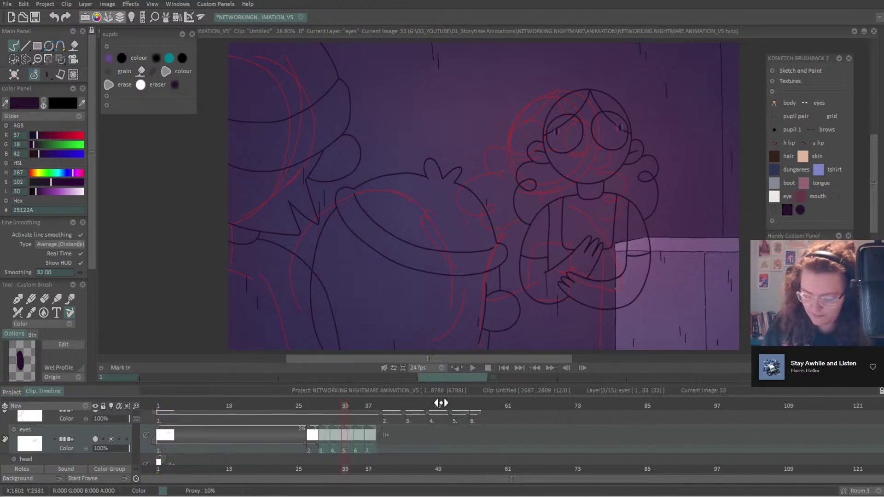
left_click(473, 368)
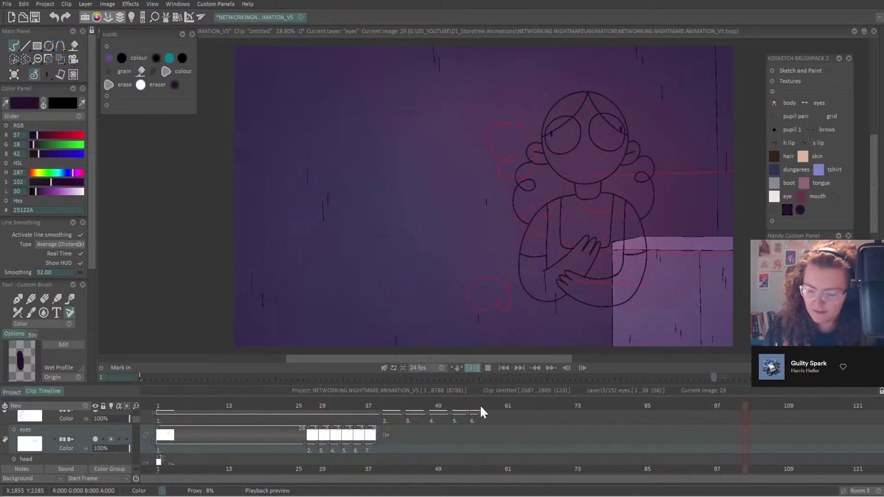
left_click(504, 367)
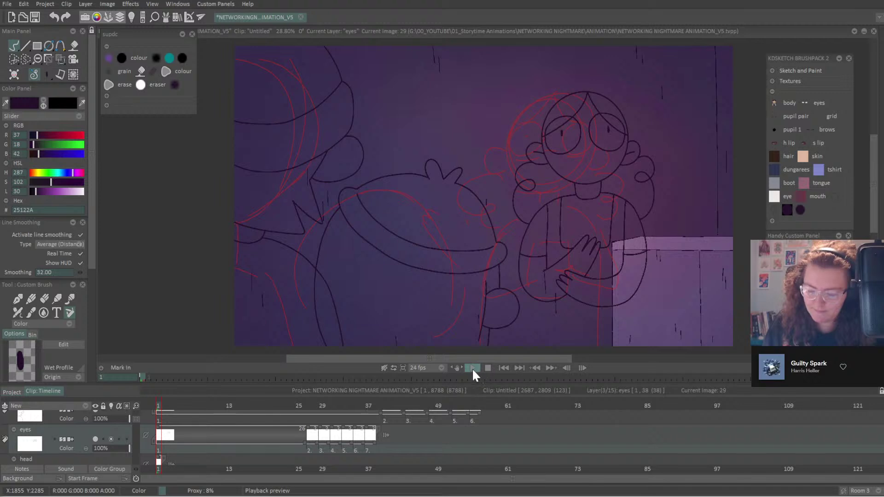
Remove two of the moving eye drawings, expose the remaining four for three frames each through frame 38, and preview the timing.
left_click_drag(309, 408, 347, 410)
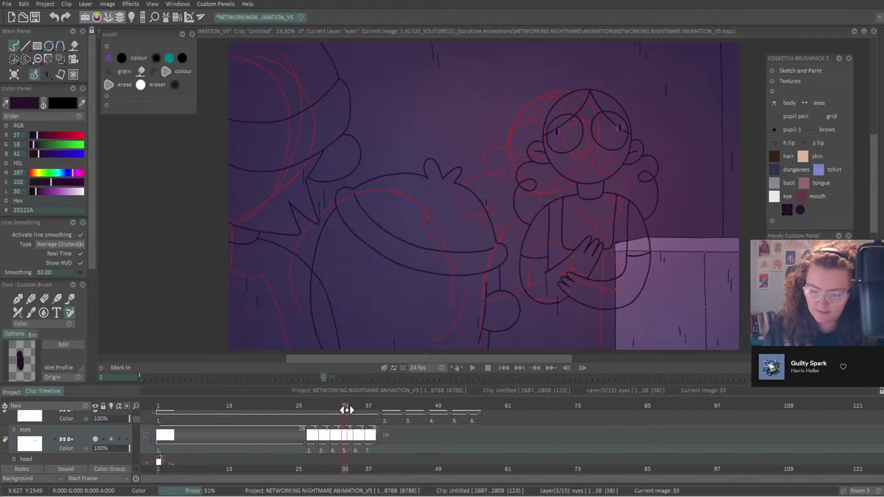
left_click(369, 425)
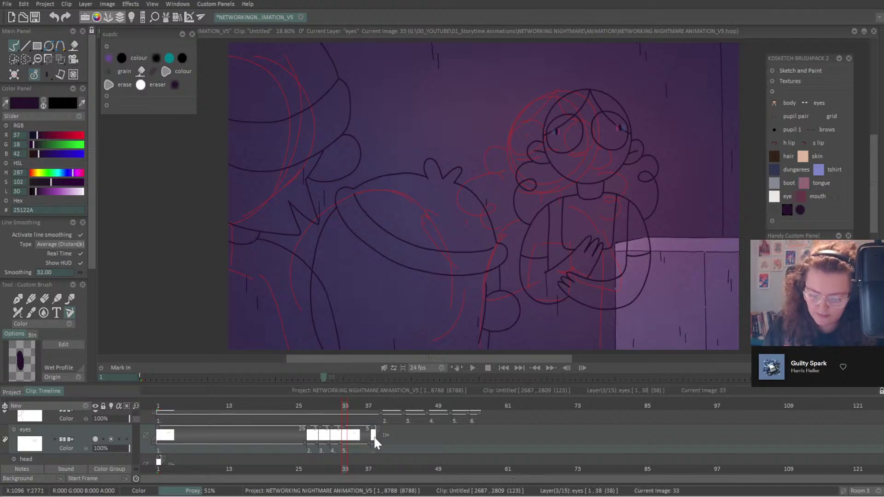
mouse_move(374, 441)
left_mouse_down()
mouse_move(316, 447)
mouse_move(375, 444)
left_mouse_up()
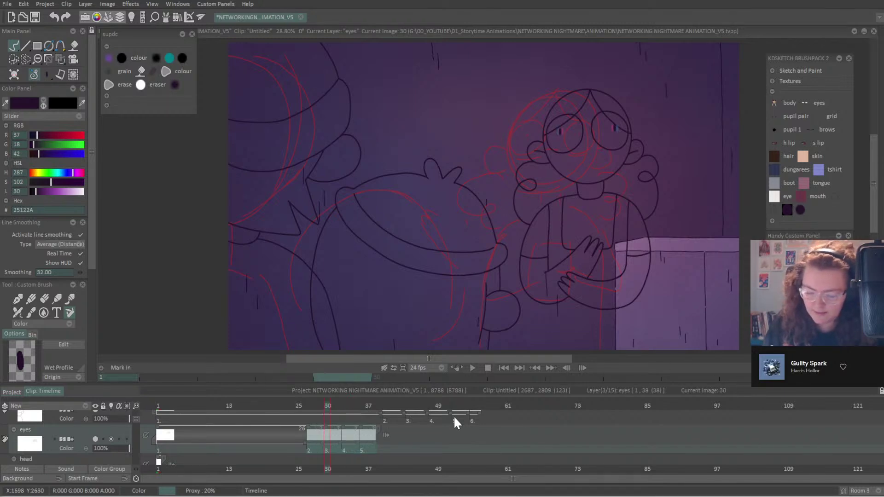
left_click(472, 368)
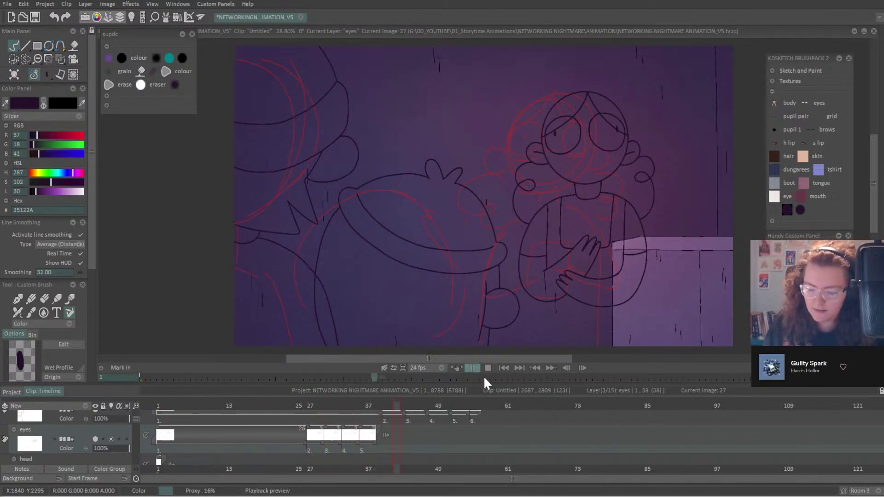
left_click(487, 368)
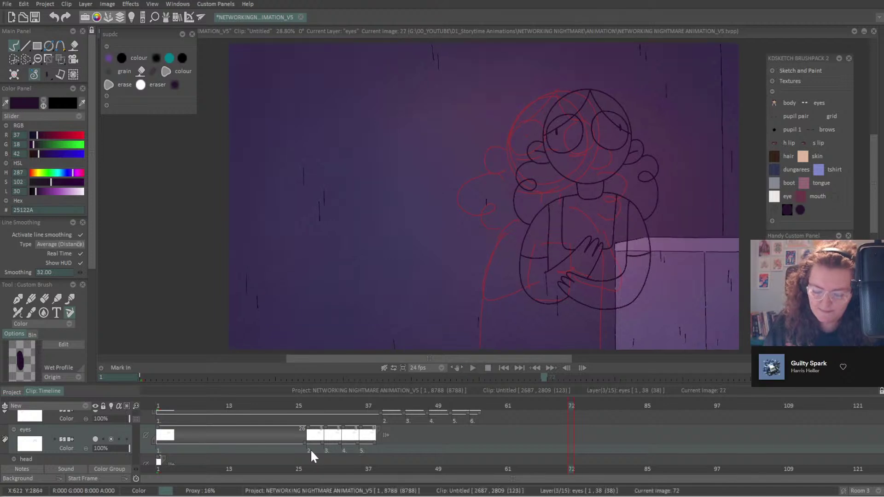
Shorten the four moving eye drawings to two frames each, ending at frame 34, and preview the timing.
left_click(376, 442)
key("minus")
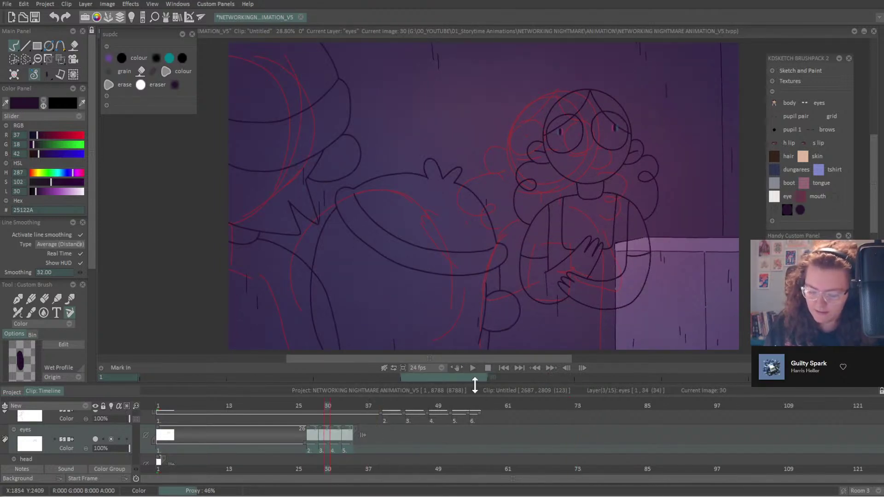
left_click(473, 368)
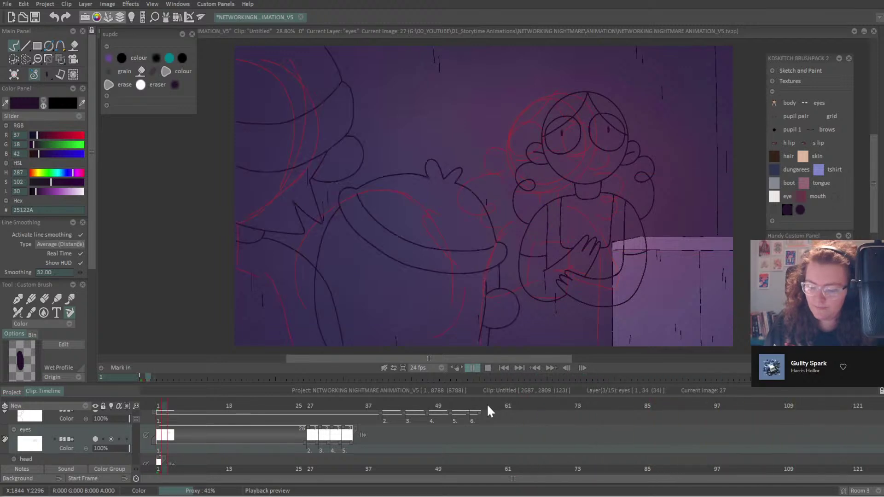
left_click(473, 368)
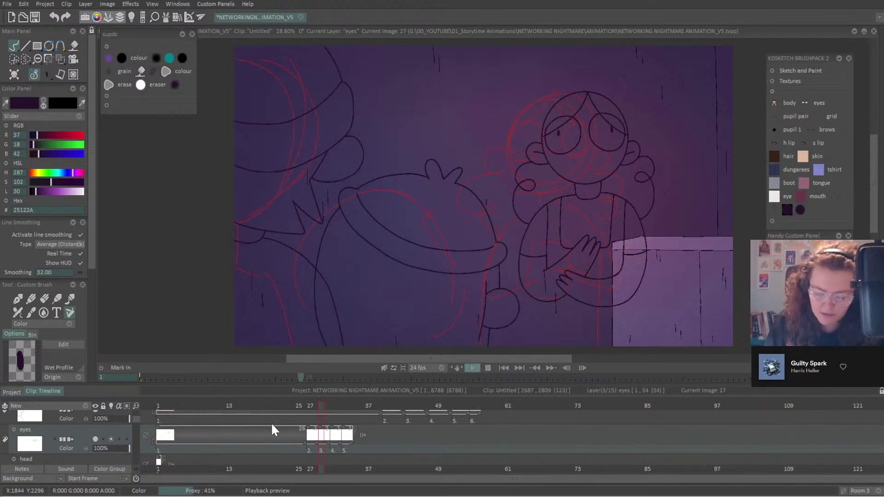
left_click(159, 410)
scroll(135, 418, "down", 2)
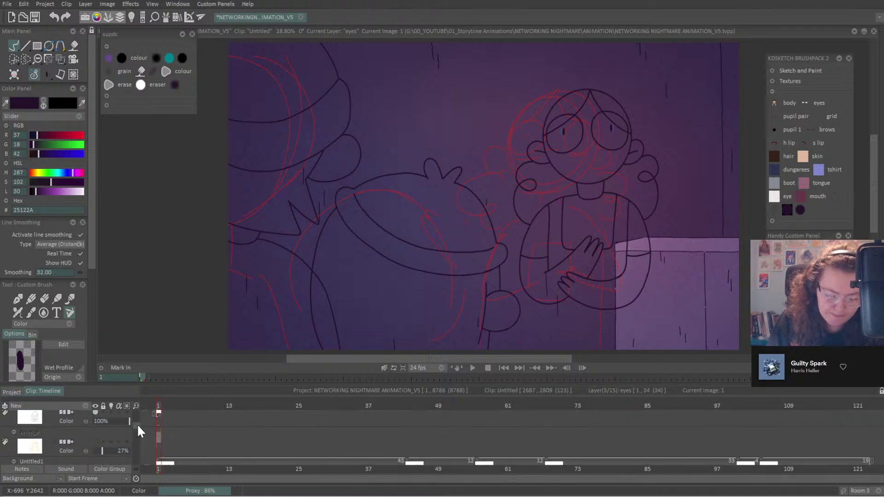
Select the head layer with the Pencil brush and turn off the eyes layer's light table.
scroll(84, 418, "up", 1)
left_click(95, 411)
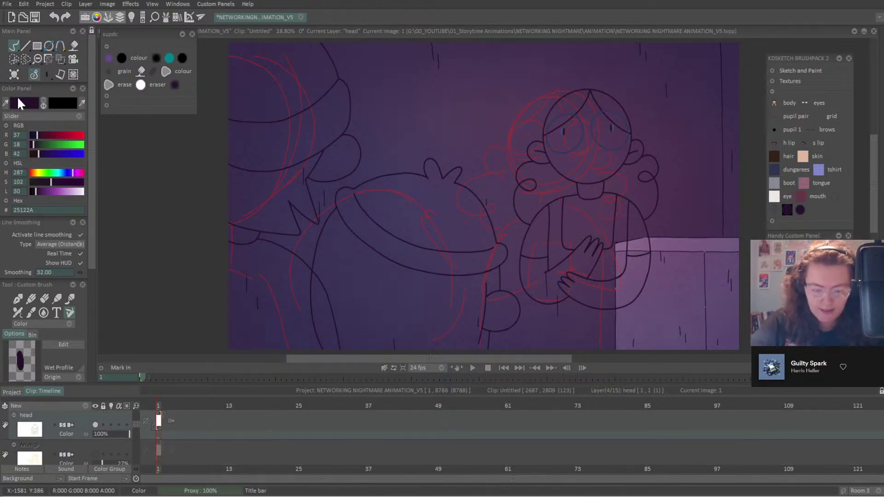
left_click(31, 299)
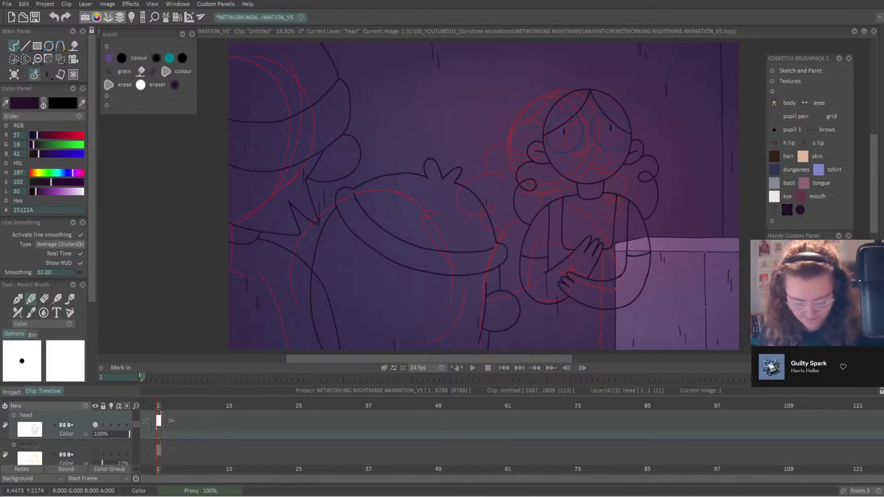
scroll(134, 421, "up", 1)
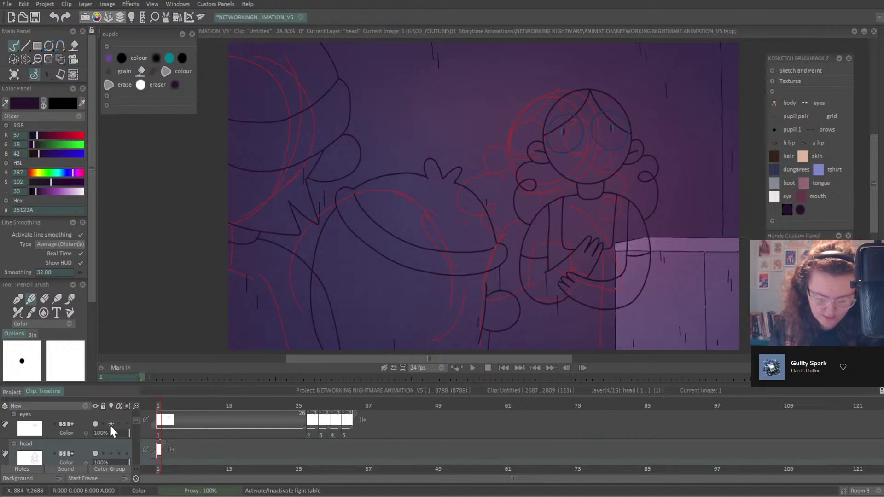
scroll(483, 196, "up", 1)
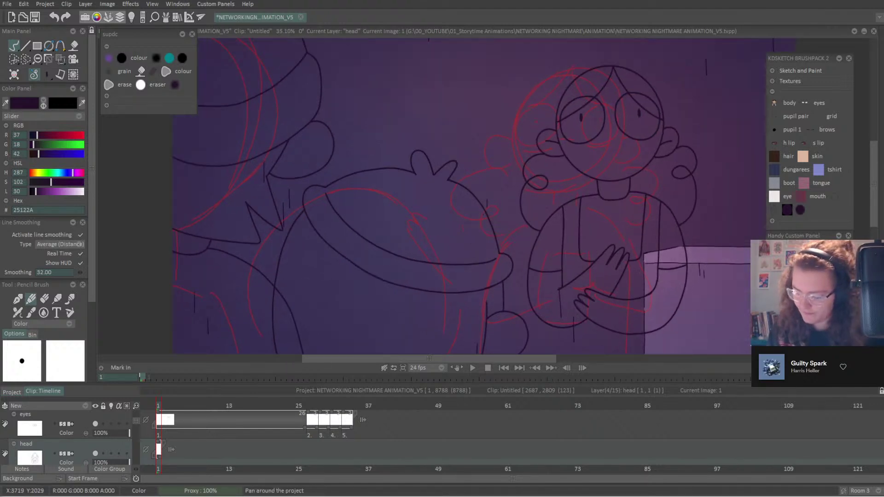
Show the yellow Anim_9 sketch and draw the curly-haired character's two lower body sides from her arms down to the frame edge.
left_click_drag(755, 364, 716, 328)
scroll(138, 424, "down", 4)
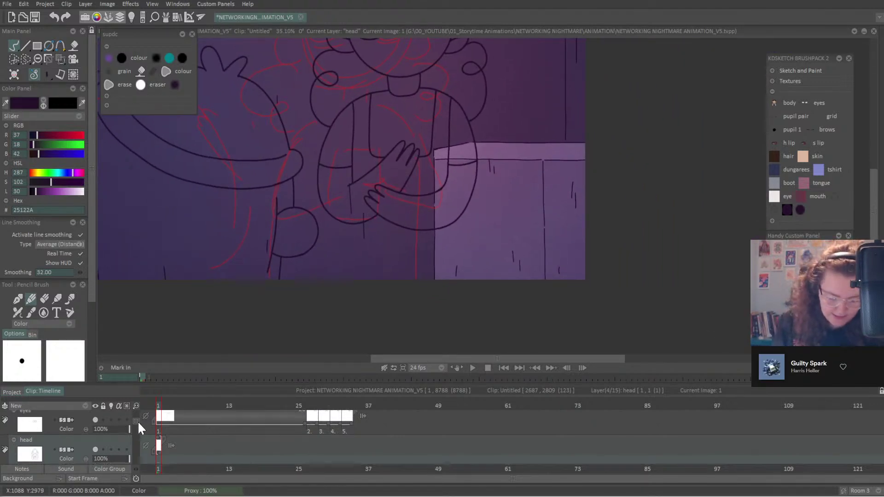
left_click(95, 431)
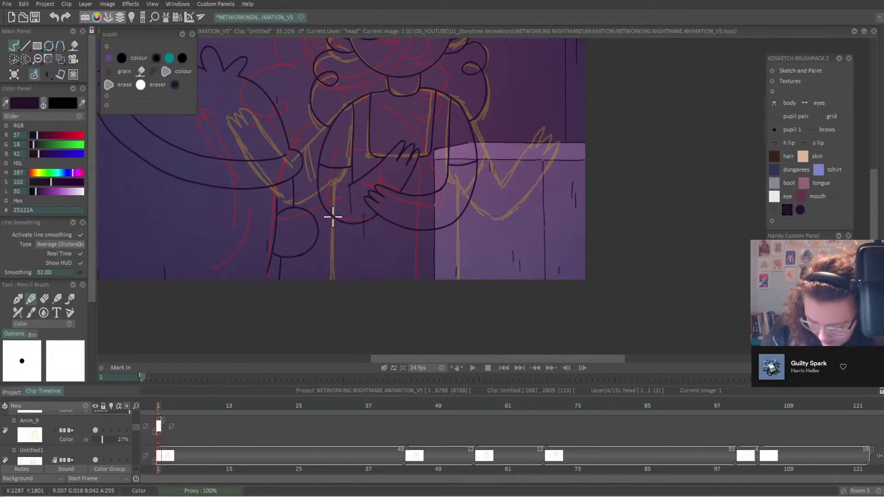
mouse_move(333, 216)
left_mouse_down()
mouse_move(334, 288)
mouse_move(351, 282)
left_mouse_up()
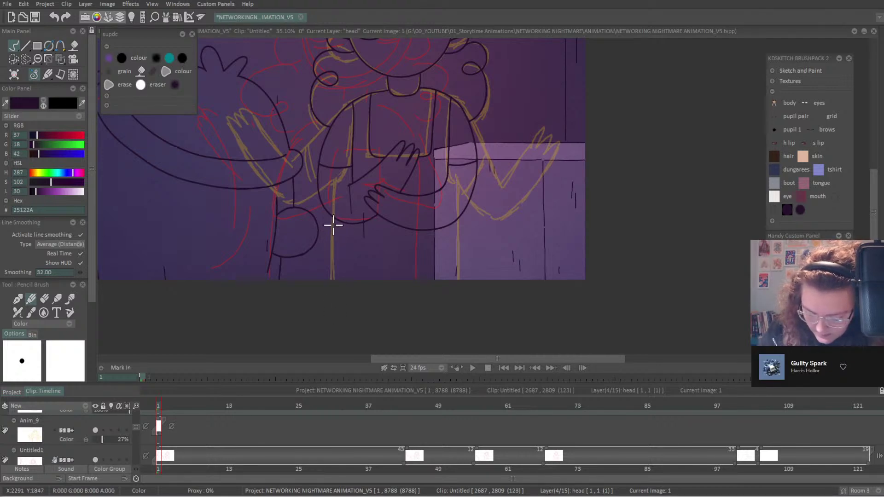
left_click_drag(333, 225, 334, 300)
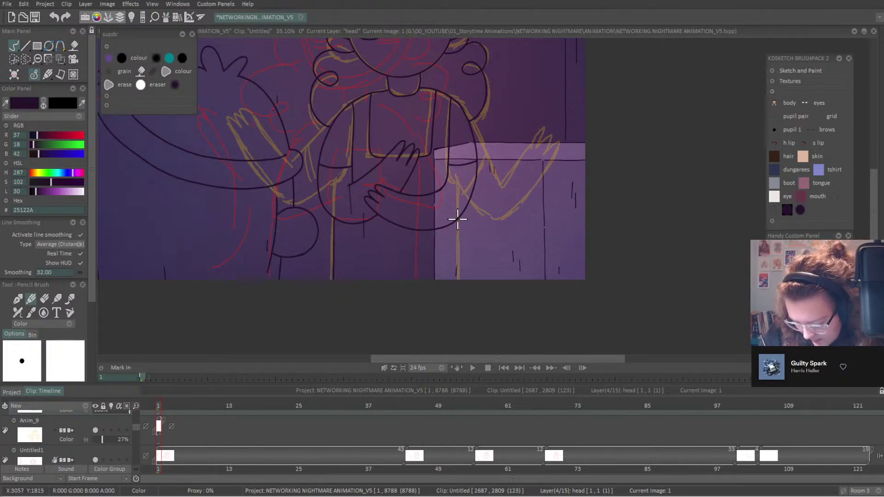
left_click_drag(457, 220, 457, 301)
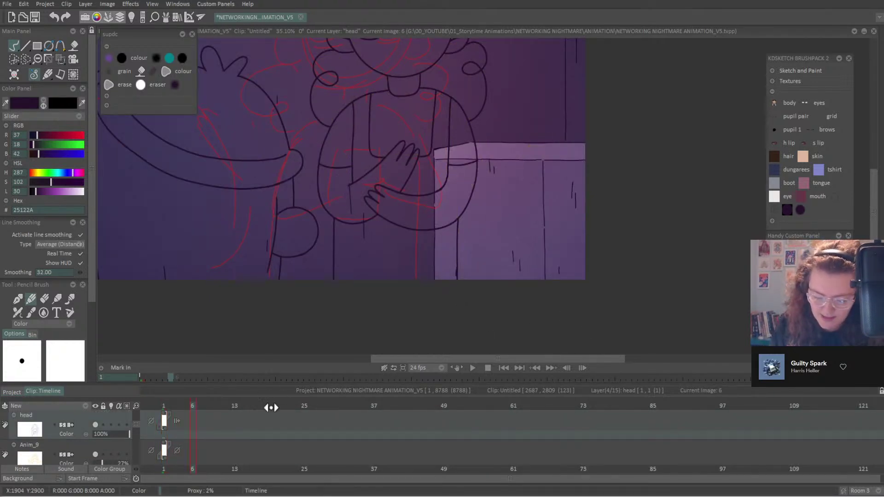
Add a blank drawing to the head layer at frame 101, where the character leaves the scene.
left_click_drag(203, 412, 747, 406)
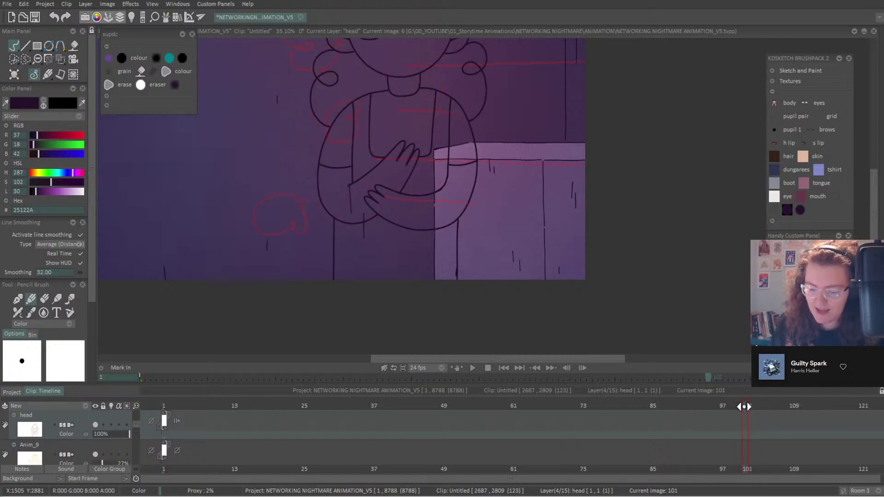
scroll(483, 195, "down", 2)
left_click_drag(789, 335, 761, 410)
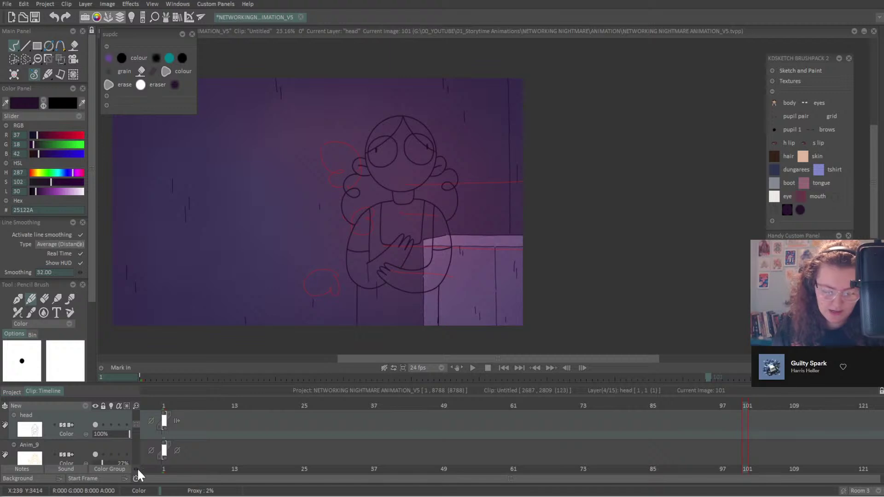
key("Return")
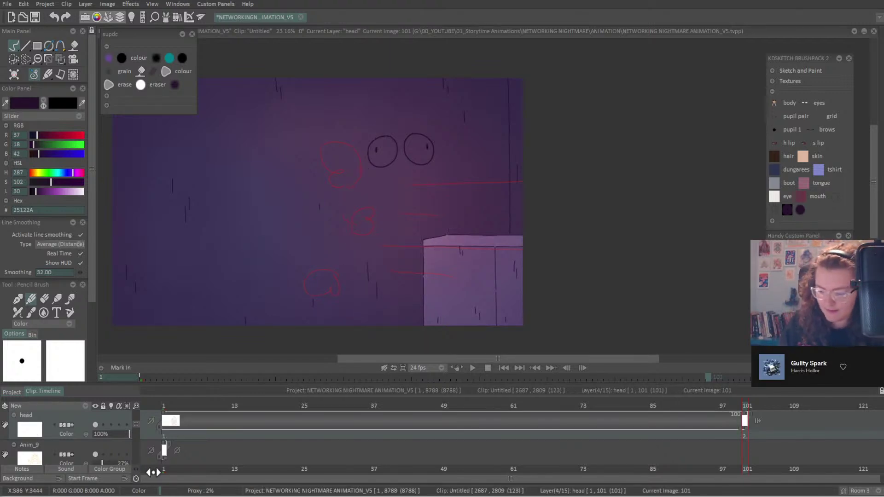
Add a blank drawing to the eyes layer at frame 101 to match the head layer.
scroll(138, 419, "up", 3)
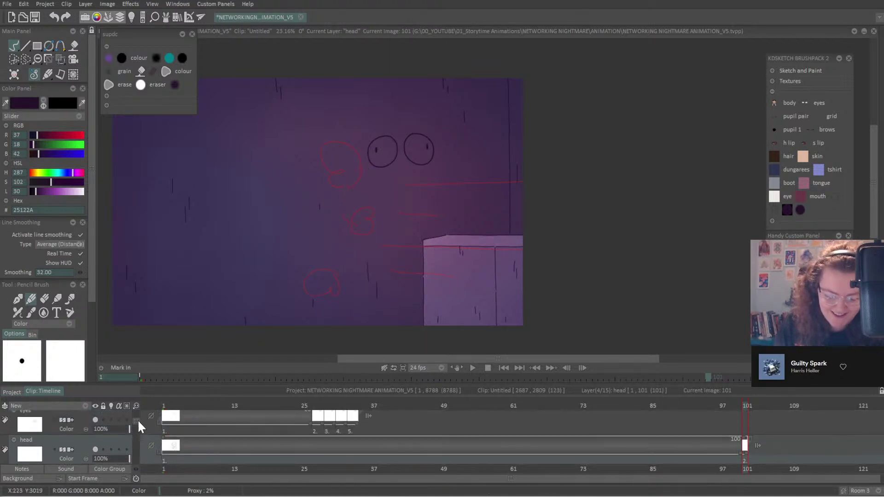
left_click(76, 449)
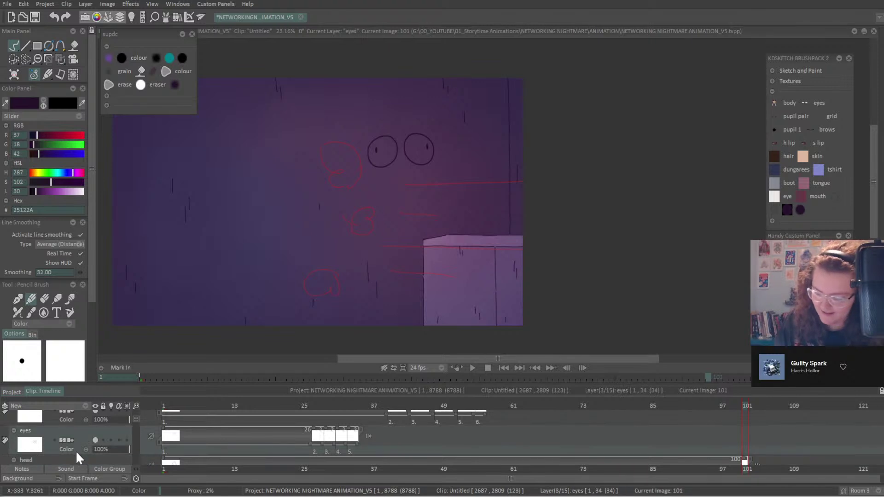
key("Return")
scroll(136, 416, "down", 1)
scroll(137, 420, "down", 2)
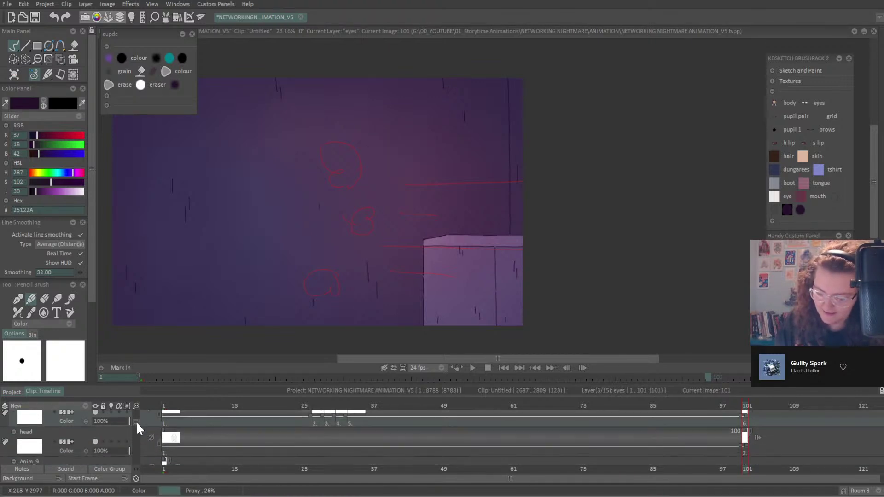
scroll(136, 421, "up", 3)
scroll(137, 418, "down", 1)
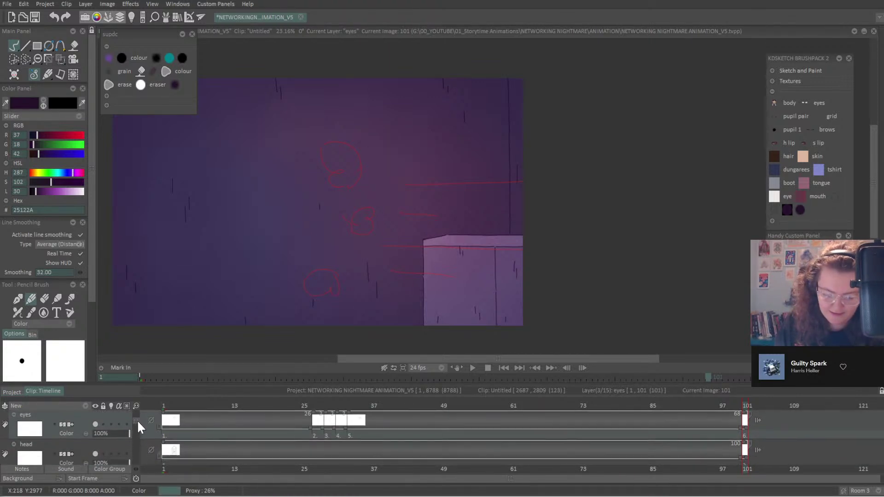
Create a new animation layer between the guy and eyes layers at frame 101.
scroll(135, 418, "up", 3)
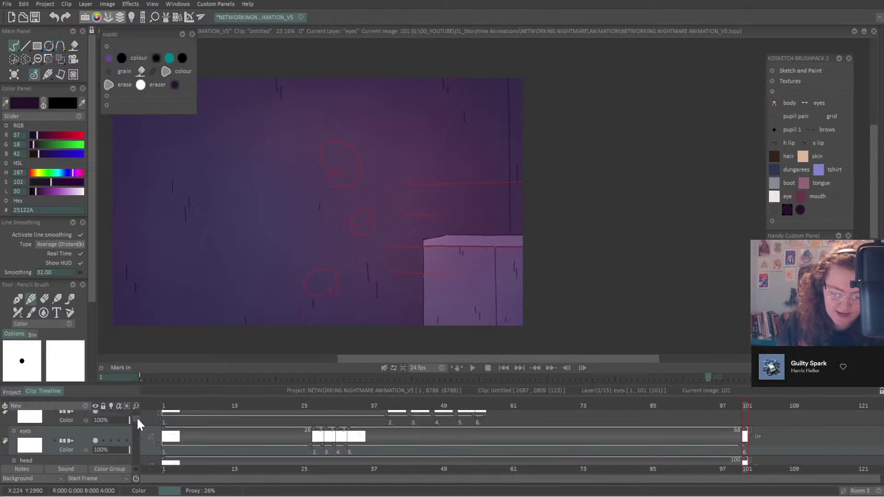
left_click(96, 430)
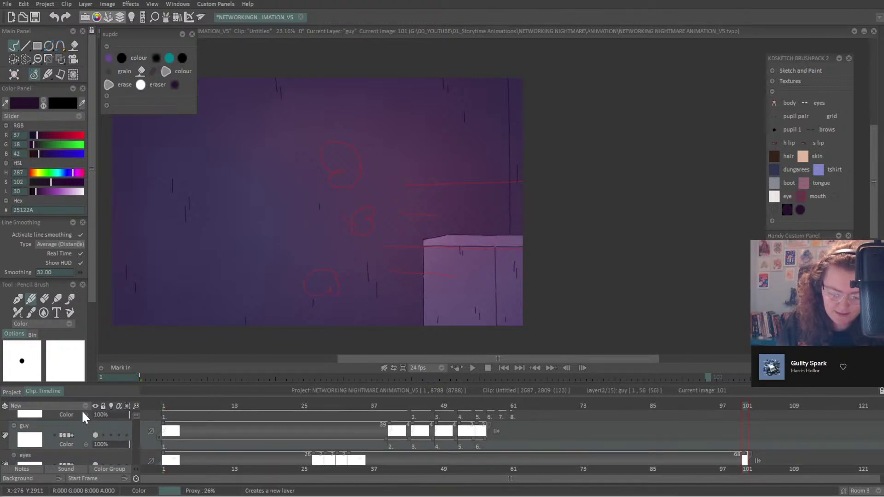
left_click(77, 453)
left_click(102, 407)
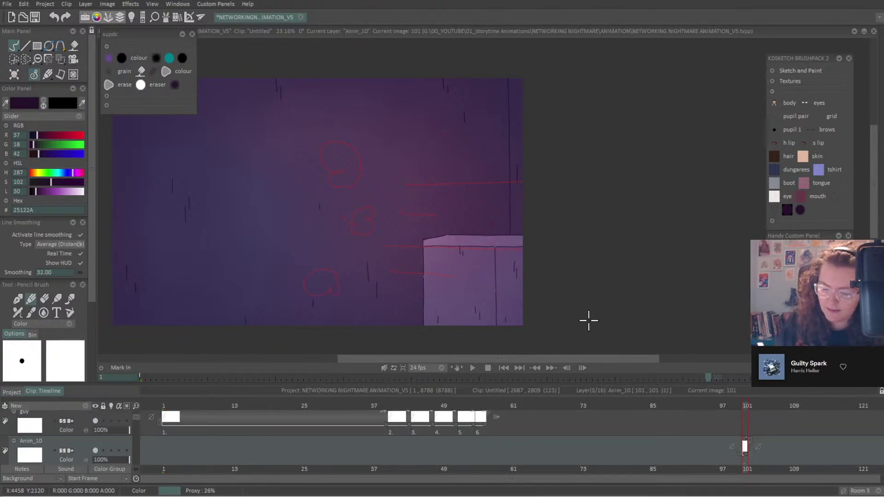
Draw four horizontal speed lines on the new layer, following the red rough sketch at frame 101.
scroll(306, 299, "up", 4)
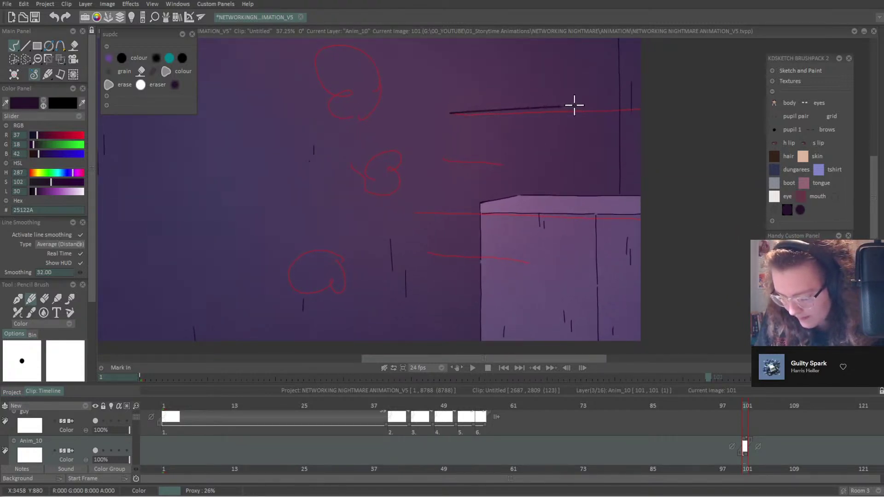
left_click_drag(574, 105, 653, 103)
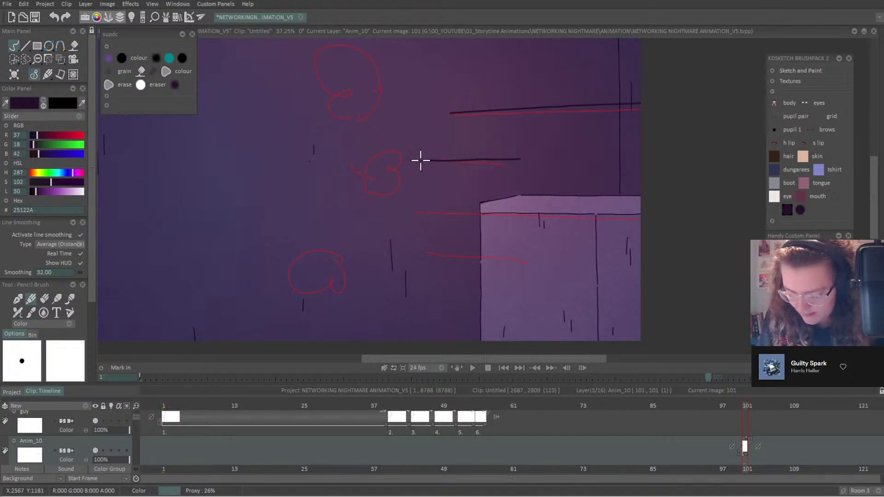
key("ctrl+z")
left_click_drag(425, 160, 497, 158)
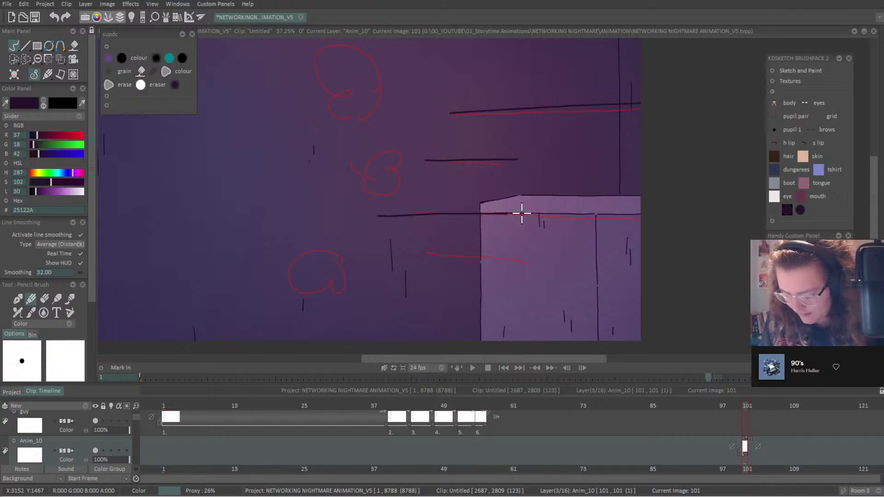
left_click_drag(570, 213, 646, 212)
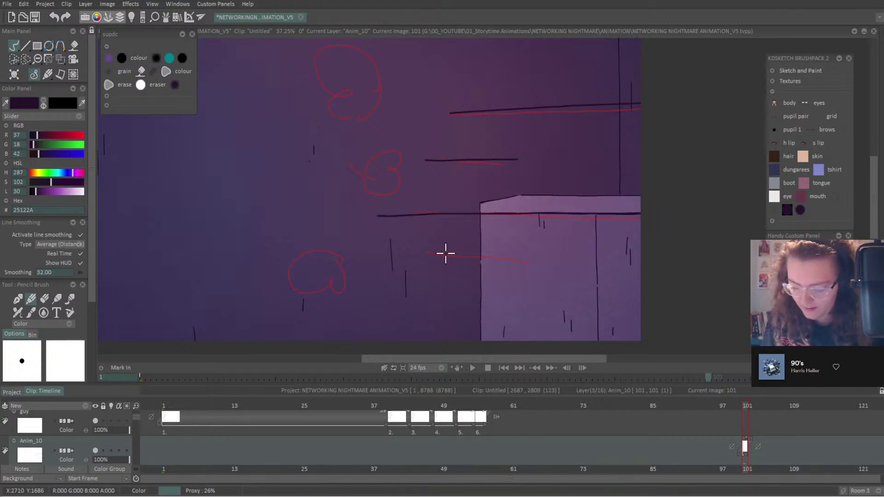
left_click_drag(458, 253, 559, 252)
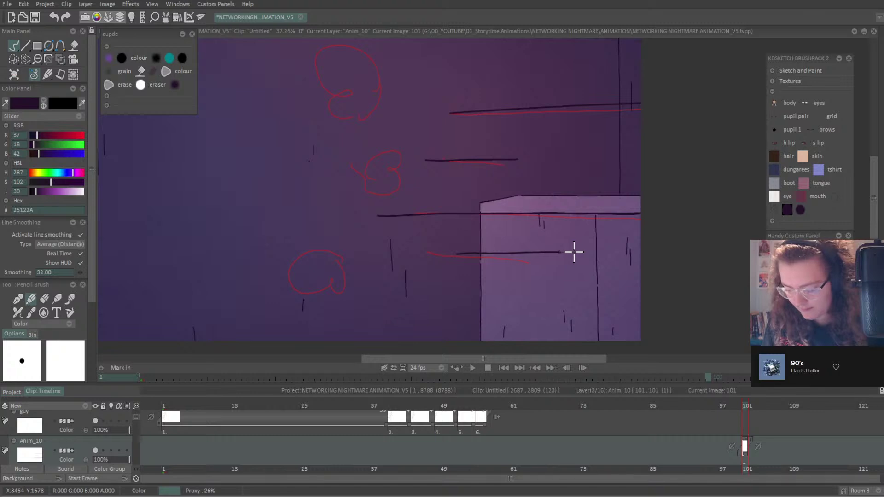
Add a blank drawing at frame 105 so the speed lines hold from frame 101, and step through the surrounding frames.
key("Right")
key("Right")
key("Right")
key("Right")
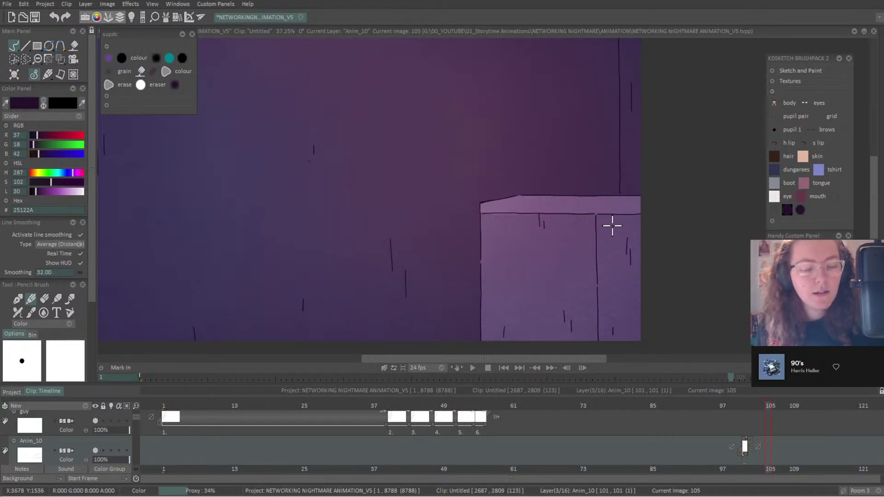
key("Insert")
key("Left")
key("Left")
key("Left")
key("Left")
key("Left")
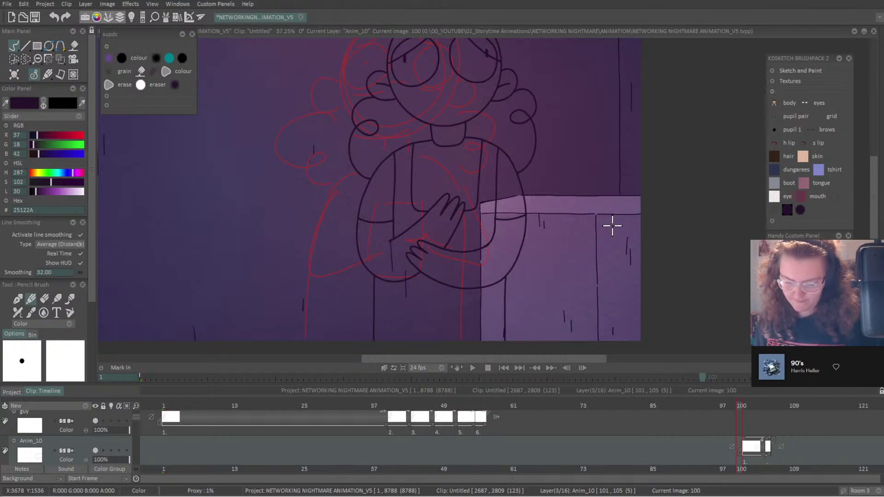
key("Right")
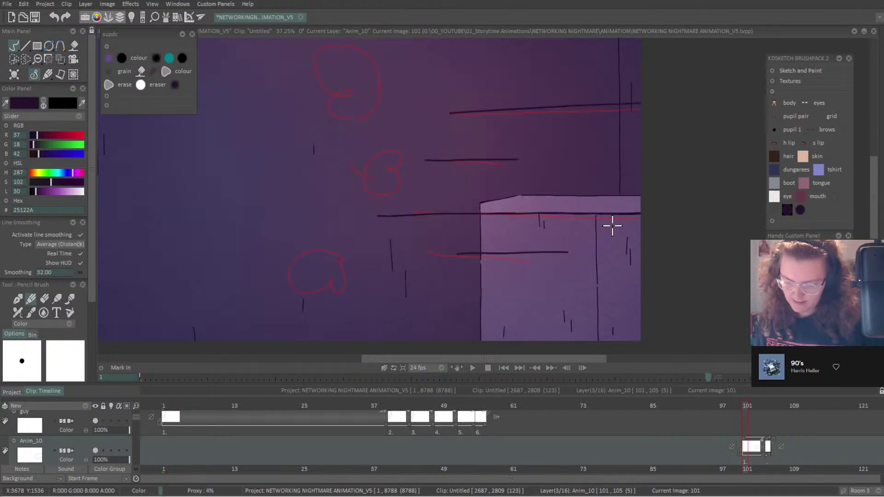
key("Right")
key("Left")
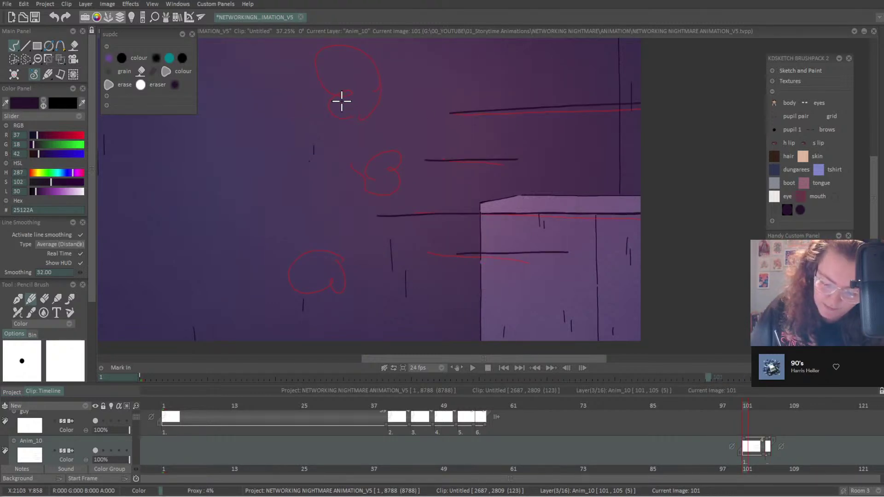
mouse_move(345, 123)
left_mouse_down()
mouse_move(326, 109)
mouse_move(353, 88)
mouse_move(351, 104)
mouse_move(325, 92)
mouse_move(322, 46)
mouse_move(365, 46)
left_mouse_up()
mouse_move(358, 78)
left_mouse_down()
mouse_move(388, 99)
mouse_move(376, 117)
mouse_move(353, 113)
mouse_move(369, 100)
mouse_move(351, 119)
left_mouse_up()
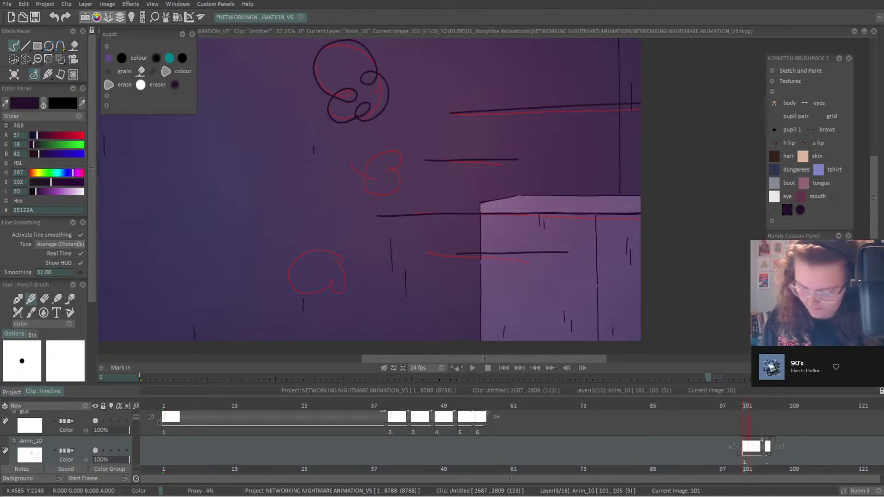
scroll(483, 259, "down", 3)
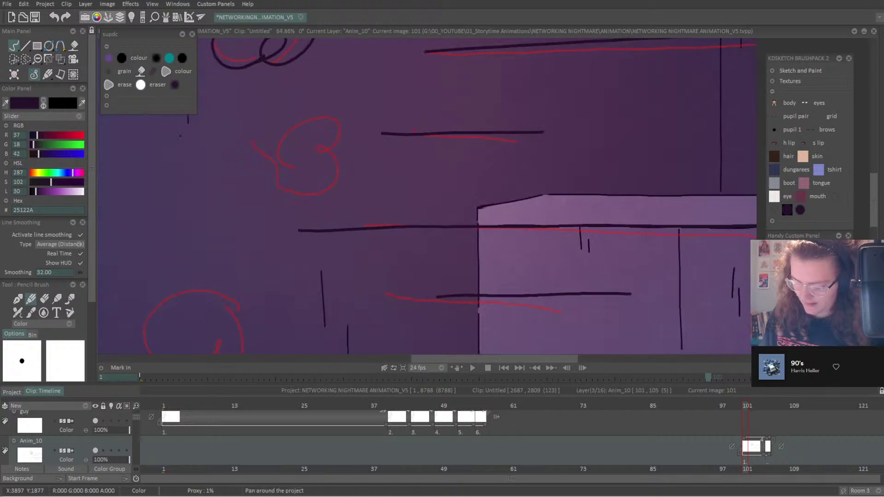
scroll(483, 260, "up", 3)
key("ctrl+z")
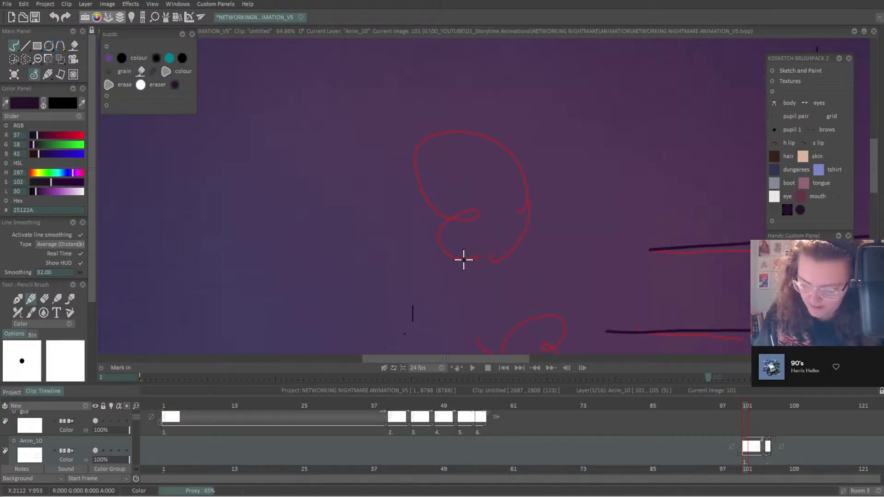
Draw the upper and middle curled dust puffs over the red rough sketch at frame 101.
mouse_move(462, 258)
left_mouse_down()
mouse_move(493, 252)
mouse_move(502, 229)
mouse_move(484, 239)
mouse_move(488, 260)
mouse_move(514, 255)
mouse_move(537, 190)
mouse_move(517, 152)
mouse_move(461, 127)
mouse_move(421, 150)
mouse_move(419, 199)
mouse_move(456, 225)
mouse_move(480, 210)
mouse_move(460, 205)
mouse_move(438, 224)
mouse_move(462, 259)
left_mouse_up()
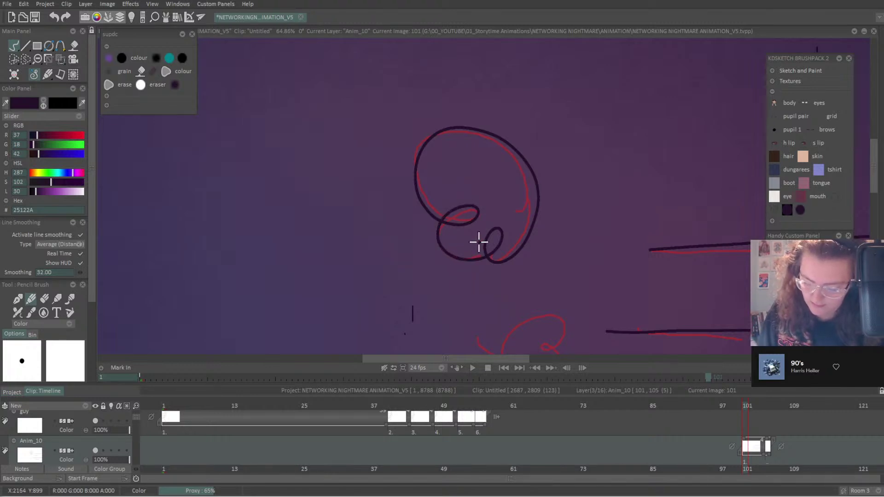
scroll(598, 286, "down", 3)
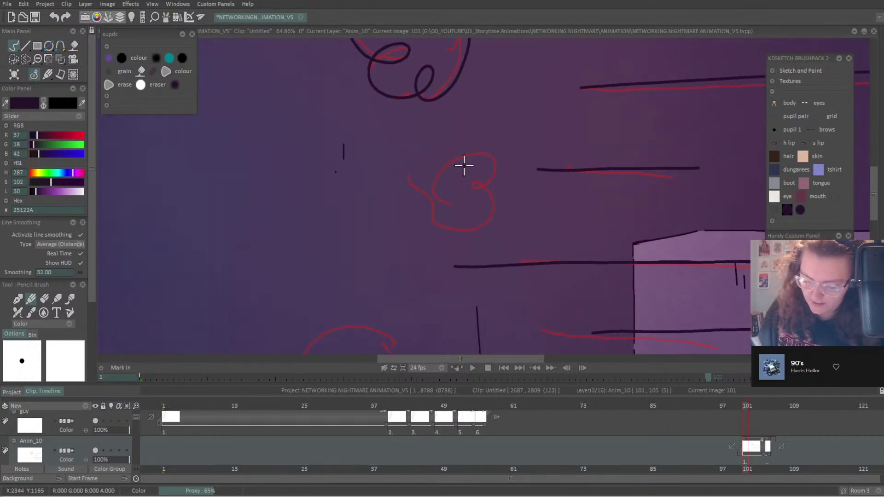
mouse_move(473, 187)
left_mouse_down()
mouse_move(497, 167)
mouse_move(481, 147)
left_mouse_up()
key("ctrl+z")
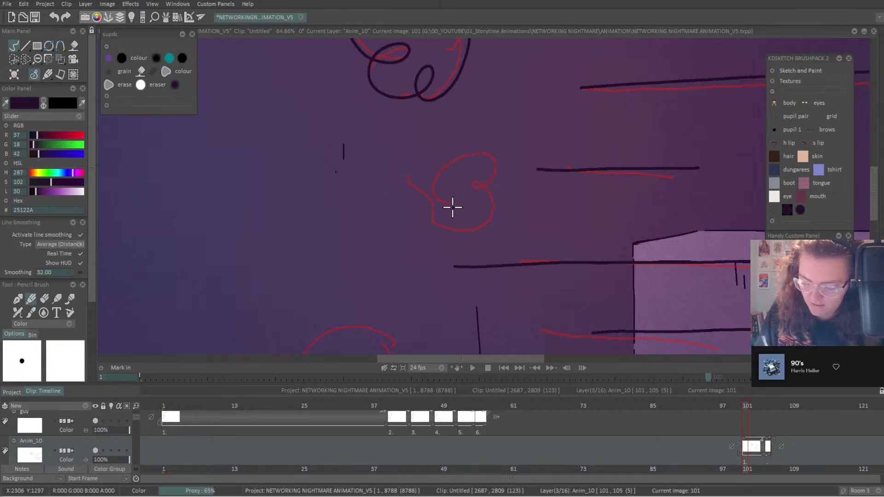
mouse_move(450, 205)
left_mouse_down()
mouse_move(432, 178)
mouse_move(478, 151)
mouse_move(494, 172)
mouse_move(473, 192)
mouse_move(465, 180)
mouse_move(490, 187)
mouse_move(495, 206)
mouse_move(484, 225)
mouse_move(457, 232)
mouse_move(437, 221)
mouse_move(434, 202)
mouse_move(450, 192)
mouse_move(460, 200)
mouse_move(435, 202)
left_mouse_up()
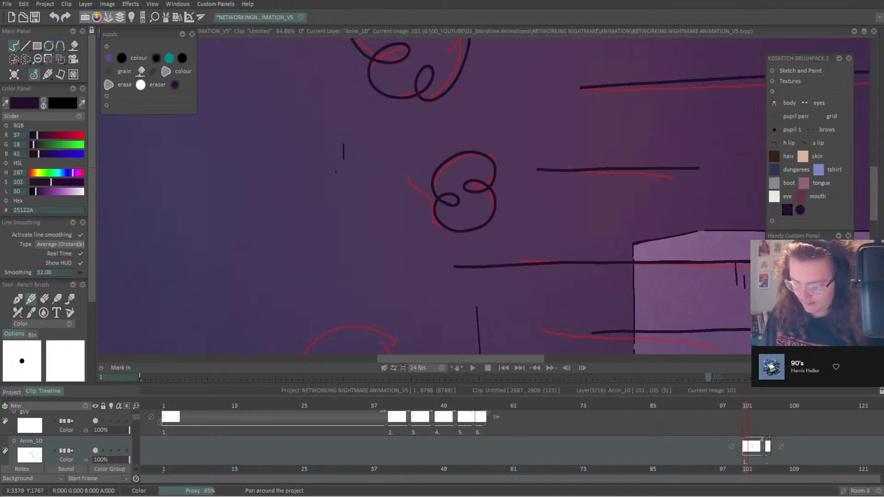
Draw the lower curled dust puff over the red rough sketch at frame 101.
left_click_drag(350, 353, 414, 178)
mouse_move(401, 209)
left_mouse_down()
mouse_move(428, 184)
mouse_move(413, 181)
mouse_move(416, 201)
mouse_move(429, 212)
mouse_move(442, 206)
mouse_move(443, 178)
mouse_move(433, 151)
mouse_move(402, 139)
mouse_move(362, 153)
mouse_move(346, 191)
mouse_move(361, 211)
mouse_move(401, 210)
left_mouse_up()
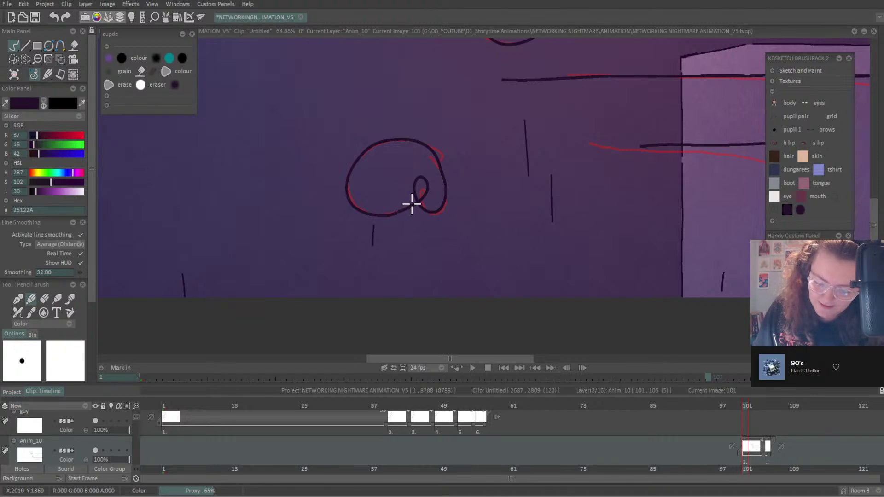
scroll(483, 198, "down", 1)
scroll(483, 199, "down", 1)
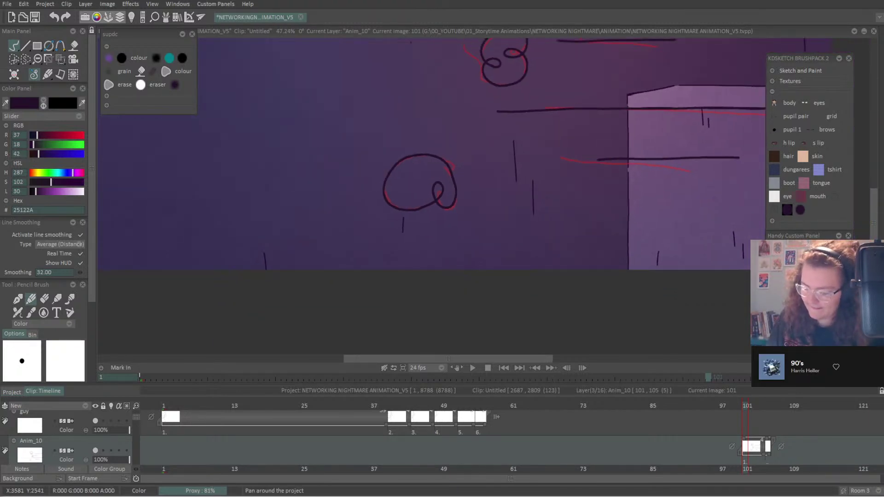
left_click_drag(837, 237, 754, 397)
Show the previous drawing as onion skin at frame 105 and redraw the middle dust puff as two separate smaller curls.
key("Right")
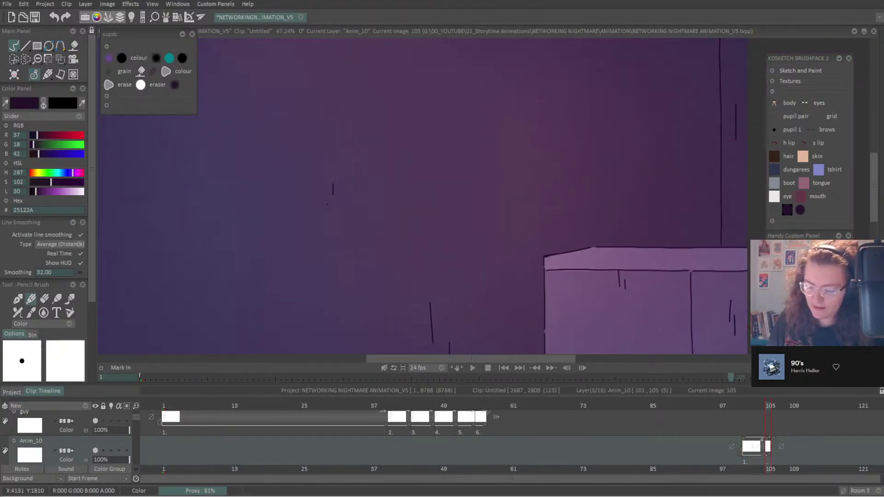
left_click(111, 451)
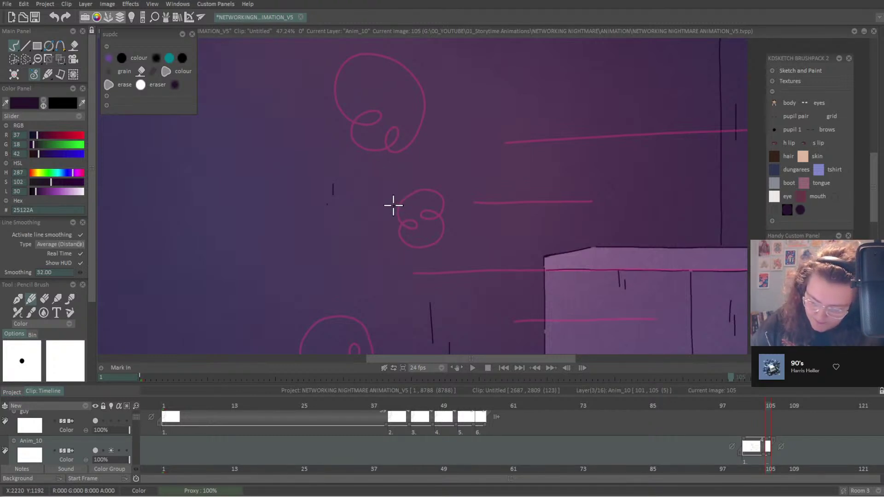
mouse_move(416, 217)
left_mouse_down()
mouse_move(430, 199)
mouse_move(421, 197)
mouse_move(429, 205)
mouse_move(440, 194)
mouse_move(421, 184)
mouse_move(392, 200)
left_mouse_up()
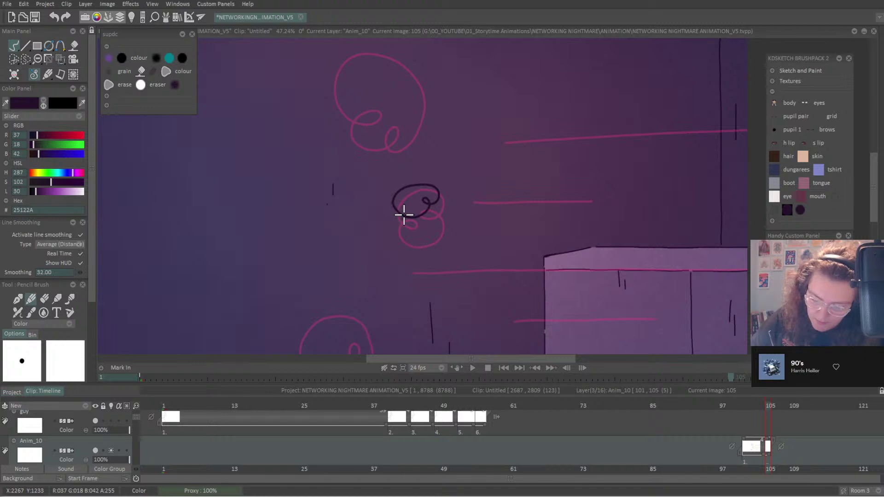
mouse_move(415, 244)
left_mouse_down()
mouse_move(401, 239)
mouse_move(421, 237)
left_mouse_up()
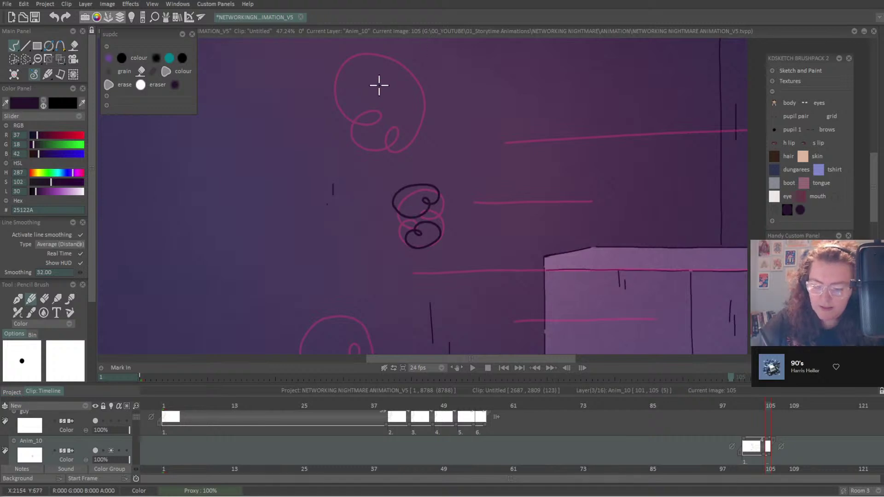
Redraw the upper dust puff at frame 105 as separate large and small curls over the onion skin, and compare it with the adjacent frames.
mouse_move(348, 59)
left_mouse_down()
mouse_move(337, 101)
mouse_move(385, 88)
mouse_move(391, 62)
left_mouse_up()
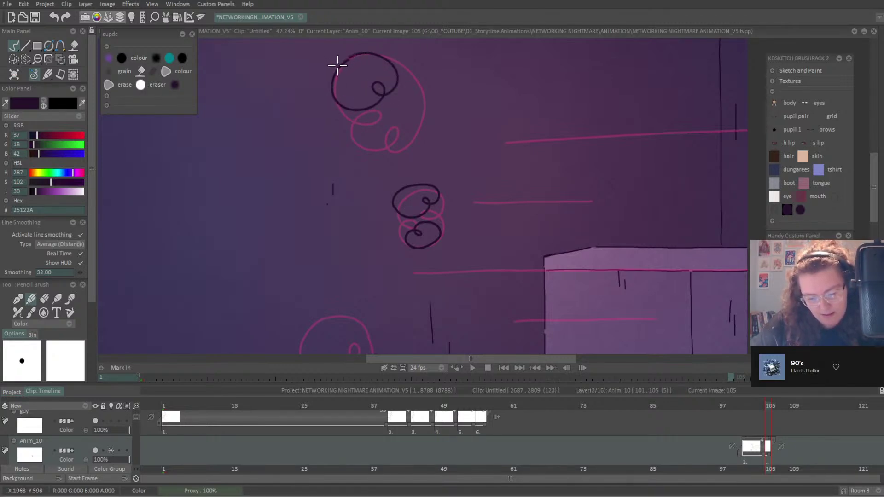
key("ctrl+z")
mouse_move(351, 60)
left_mouse_down()
mouse_move(329, 89)
mouse_move(342, 112)
mouse_move(373, 100)
mouse_move(367, 85)
mouse_move(366, 103)
mouse_move(394, 85)
mouse_move(395, 61)
mouse_move(346, 67)
left_mouse_up()
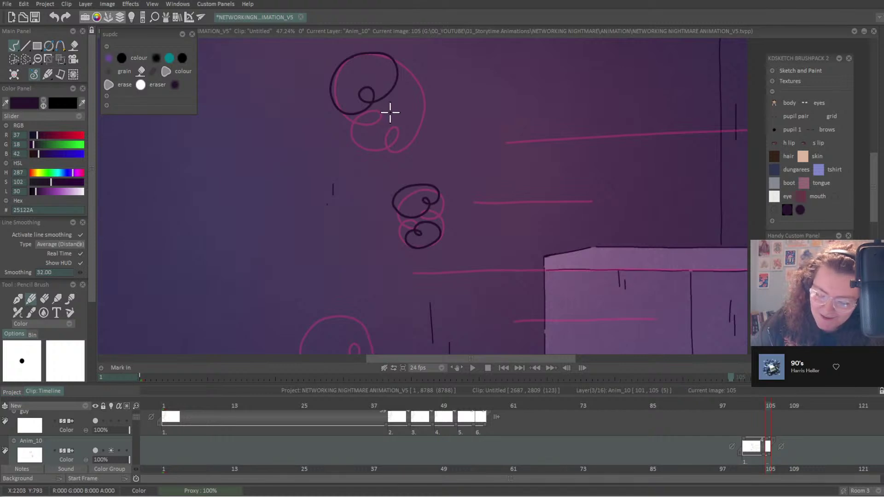
mouse_move(393, 112)
left_mouse_down()
mouse_move(365, 120)
mouse_move(376, 148)
mouse_move(396, 139)
mouse_move(402, 120)
mouse_move(394, 123)
mouse_move(403, 139)
mouse_move(420, 119)
mouse_move(419, 96)
left_mouse_up()
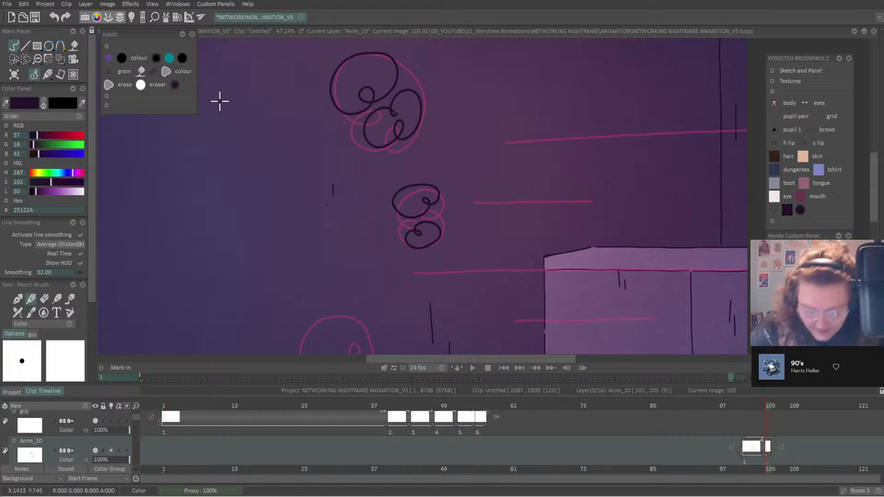
left_click(44, 299)
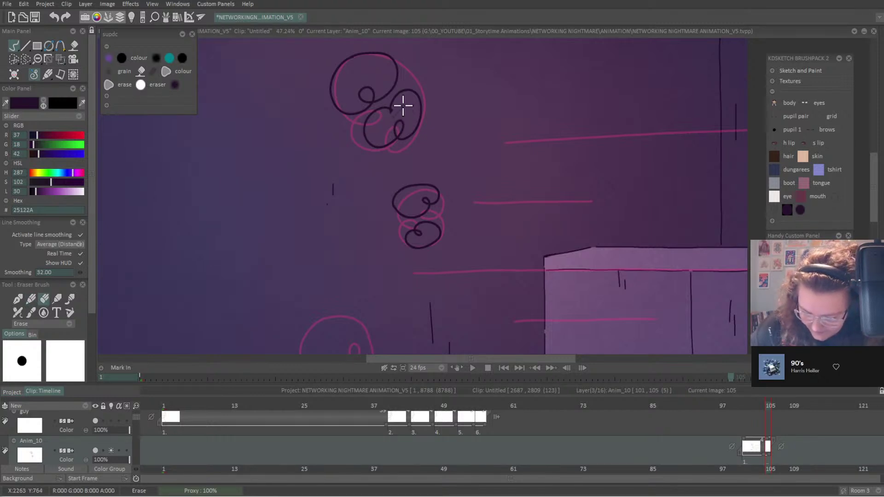
left_click(30, 298)
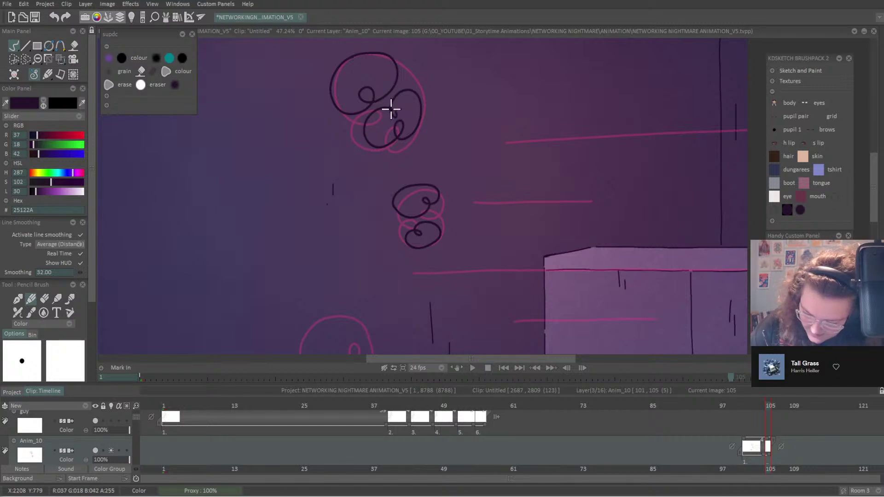
scroll(482, 198, "up", 3)
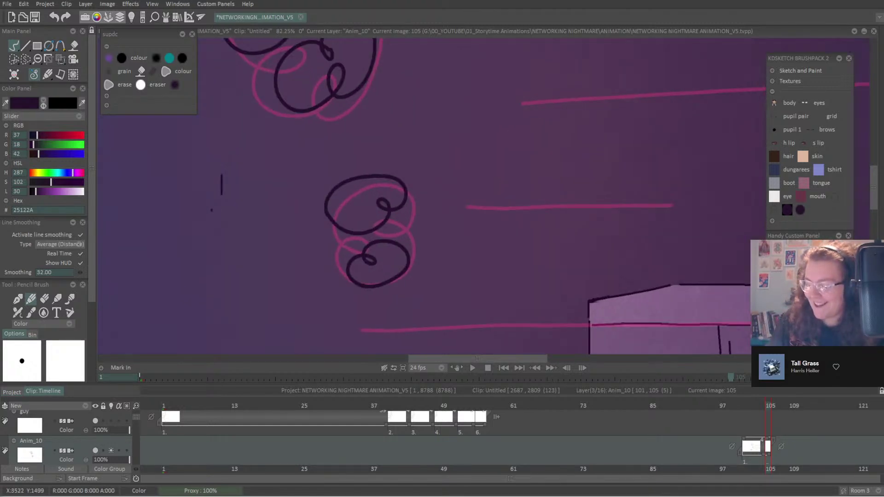
left_click_drag(276, 138, 384, 279)
key("Left")
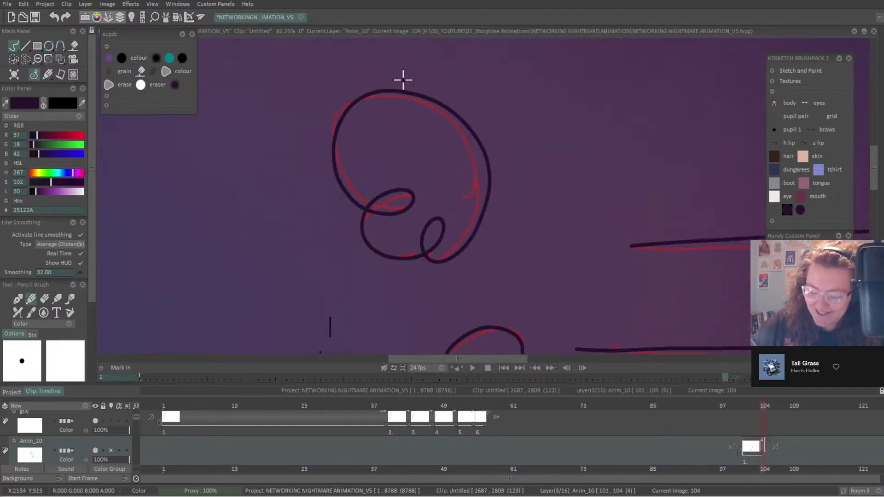
key("Right")
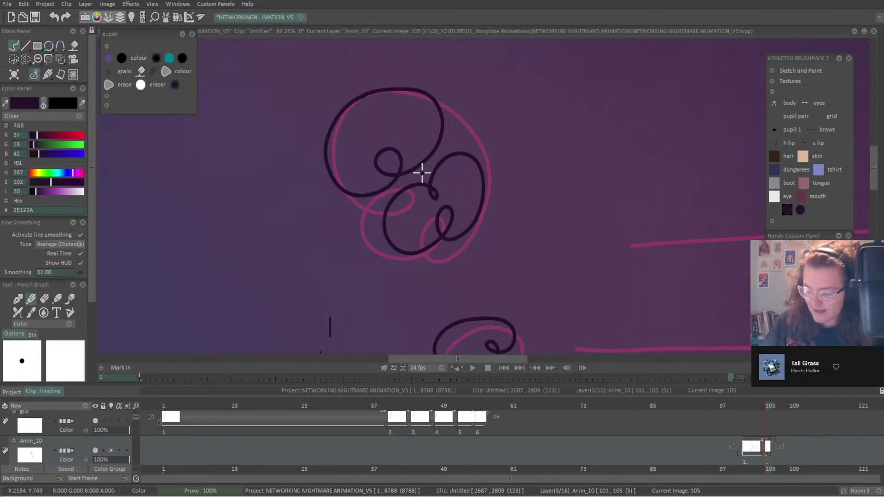
key("Right")
key("Left")
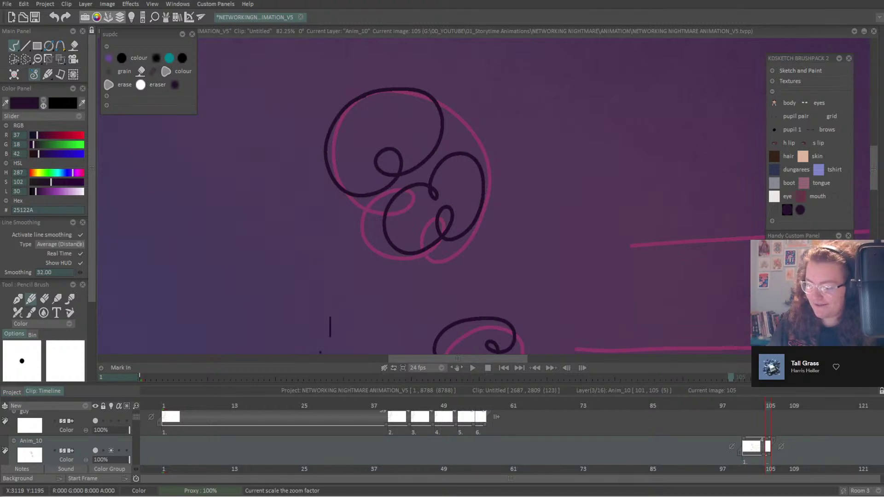
Redraw the lower dust puff at frame 105 as a small oval beside a larger curled loop.
left_click_drag(383, 174, 385, 174)
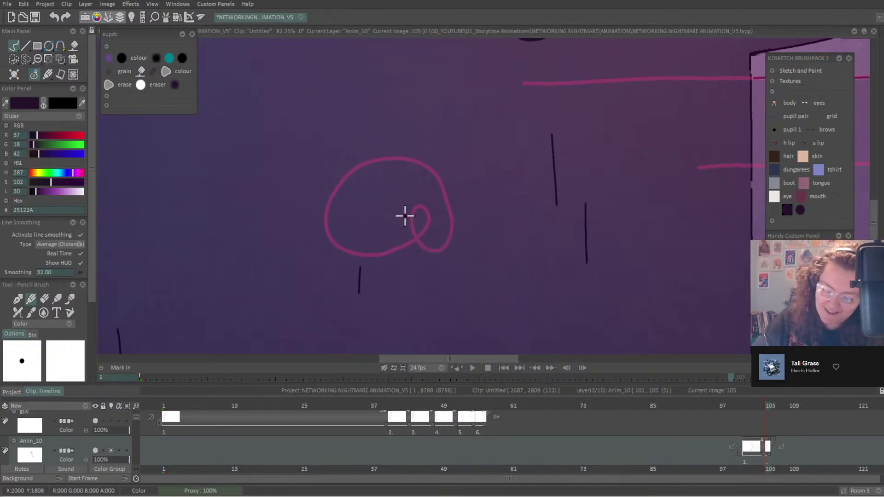
mouse_move(436, 257)
left_mouse_down()
mouse_move(451, 207)
mouse_move(434, 211)
mouse_move(430, 254)
left_mouse_up()
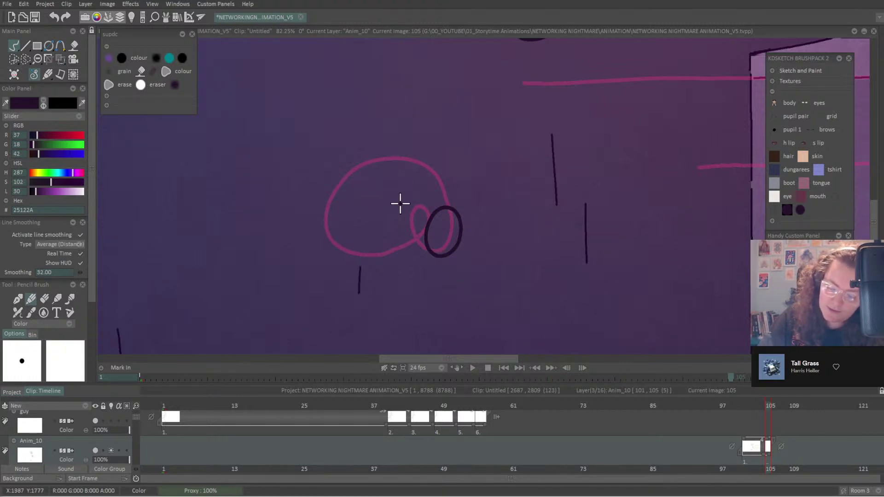
mouse_move(346, 236)
left_mouse_down()
mouse_move(412, 228)
mouse_move(421, 198)
mouse_move(403, 196)
mouse_move(426, 191)
mouse_move(407, 162)
mouse_move(349, 188)
mouse_move(337, 232)
left_mouse_up()
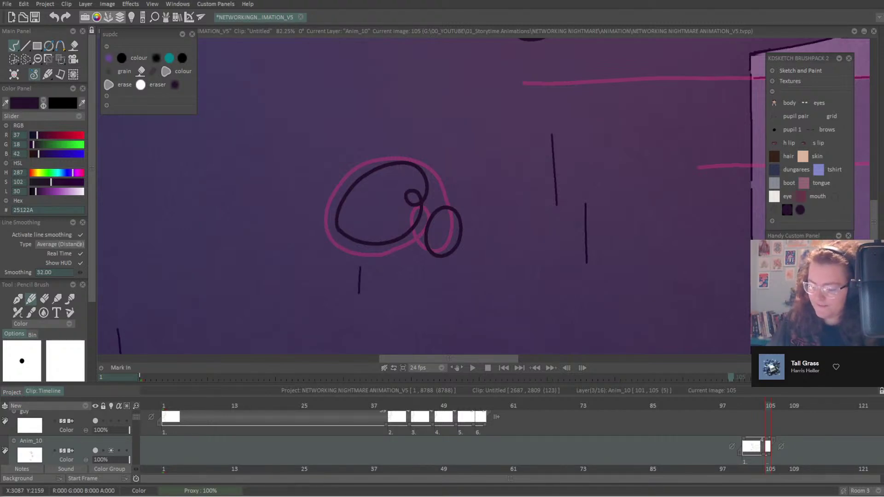
scroll(460, 207, "down", 3)
left_click_drag(812, 294, 761, 391)
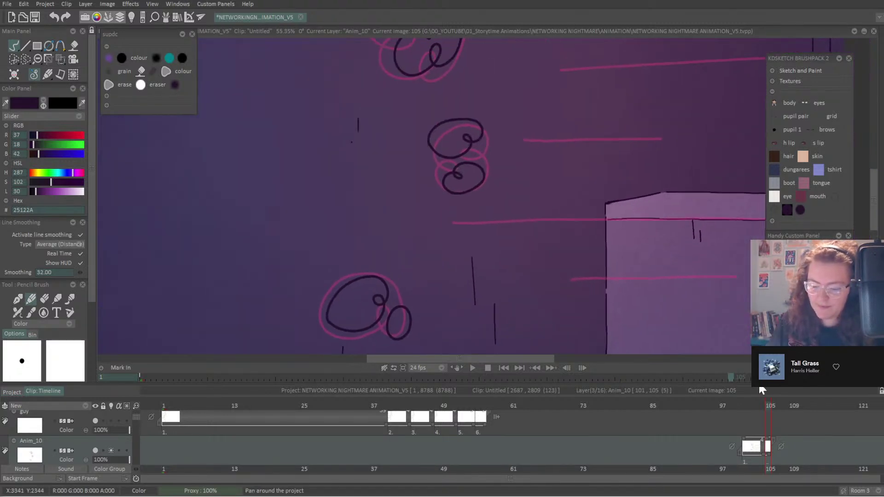
left_click(60, 58)
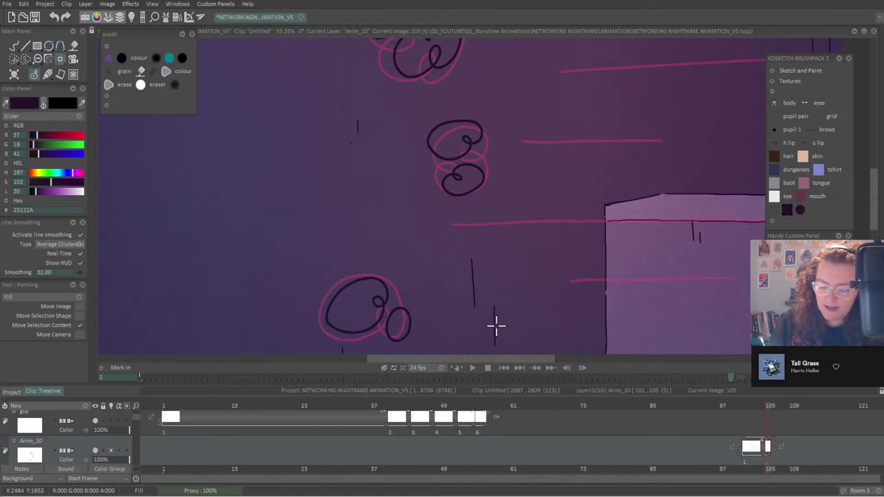
left_click_drag(496, 326, 474, 325)
key("Escape")
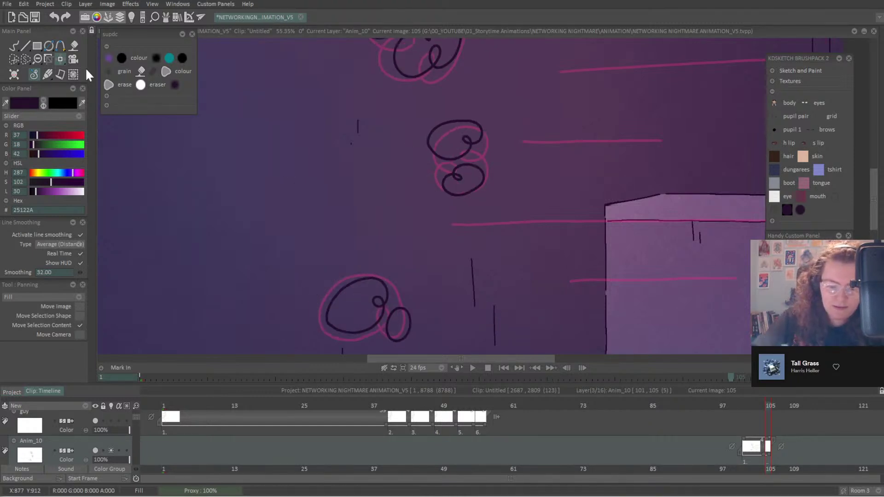
Select the lower dust puff freehand at frame 105 and shift it left of its onion-skinned position.
left_click(25, 59)
mouse_move(410, 230)
left_mouse_down()
mouse_move(285, 308)
mouse_move(407, 240)
left_mouse_up()
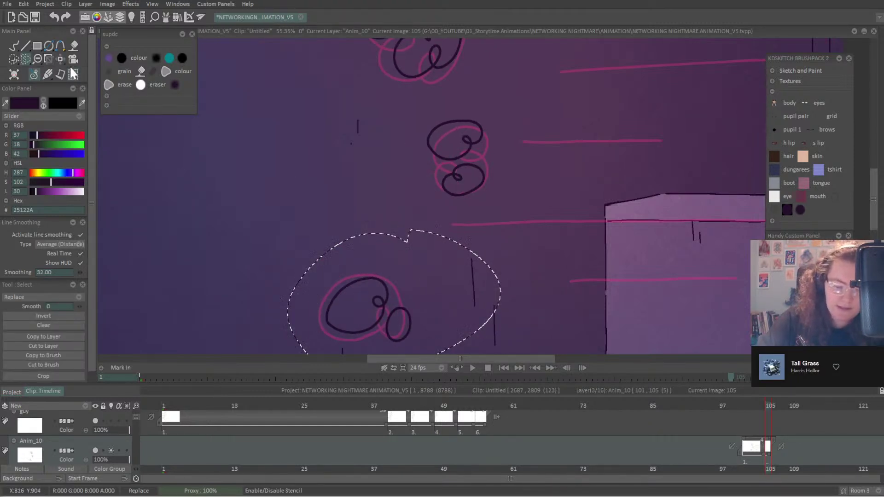
left_click(72, 74)
left_click_drag(575, 295, 547, 294)
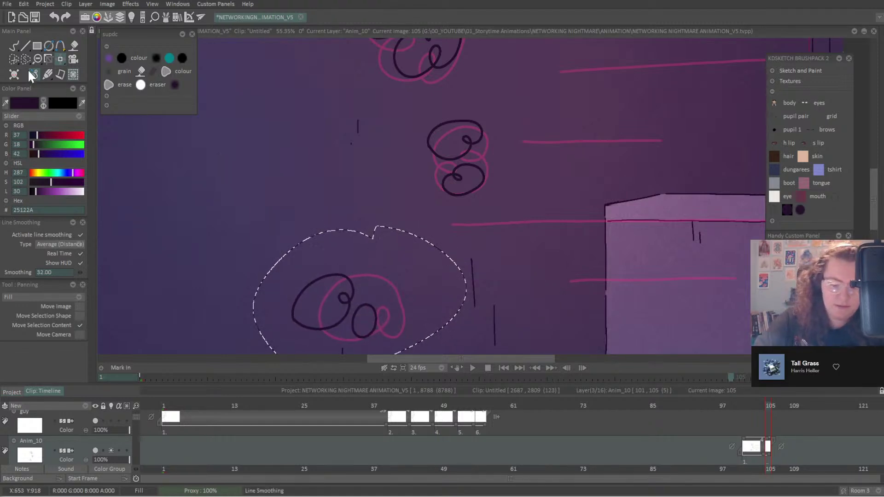
Select both curls of the middle dust puff freehand and shift them slightly left at frame 105.
mouse_move(30, 75)
left_mouse_down()
mouse_move(89, 146)
mouse_move(87, 172)
left_mouse_up()
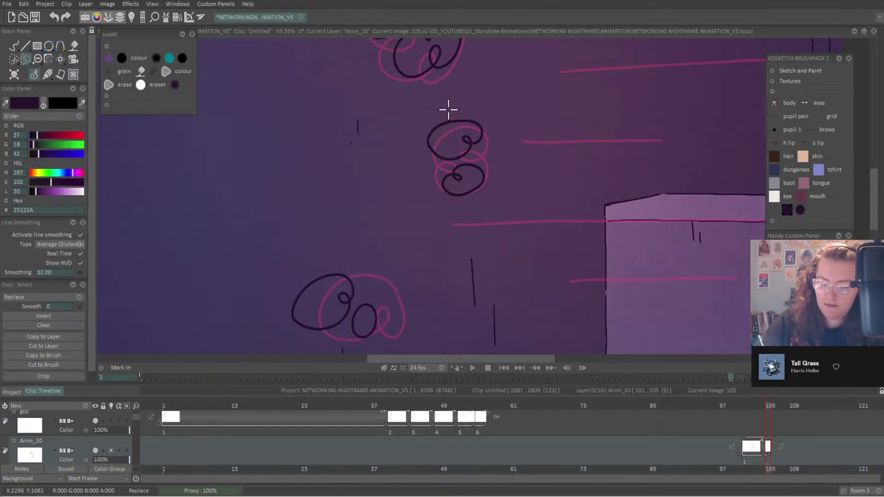
mouse_move(460, 79)
left_mouse_down()
mouse_move(507, 87)
mouse_move(465, 94)
left_mouse_up()
key("m")
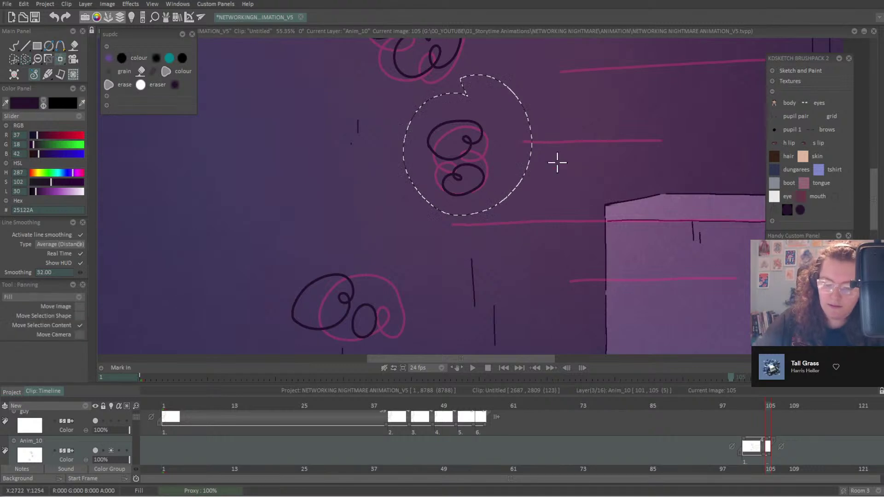
left_click_drag(578, 193, 556, 193)
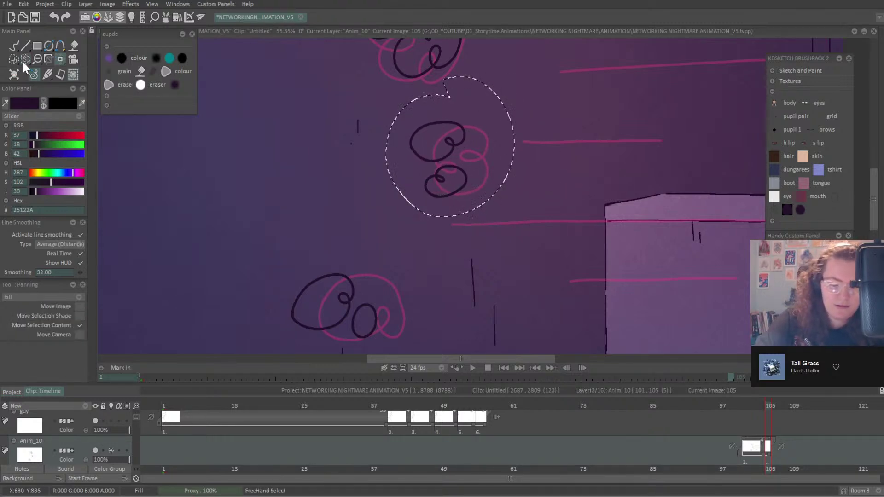
Select only the upper curl of the middle dust puff and move it farther left, away from the lower curl.
left_click_drag(24, 64, 86, 176)
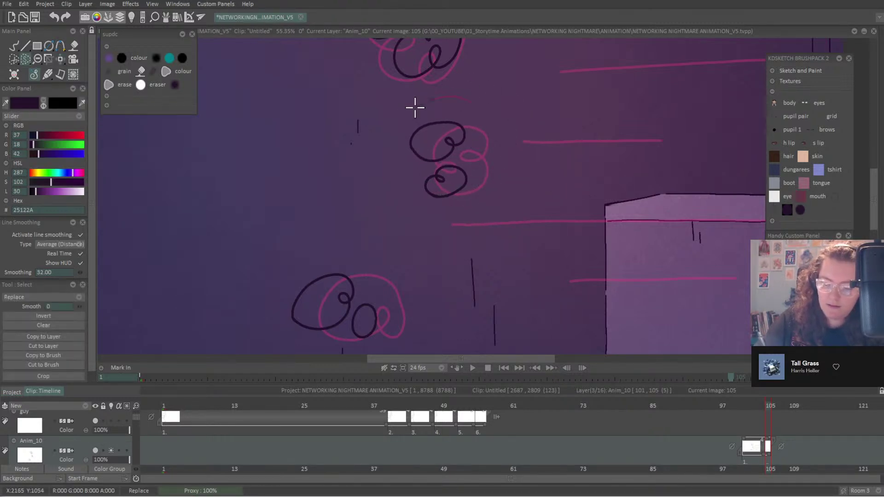
mouse_move(415, 108)
left_mouse_down()
mouse_move(450, 148)
mouse_move(438, 102)
mouse_move(417, 107)
left_mouse_up()
key("m")
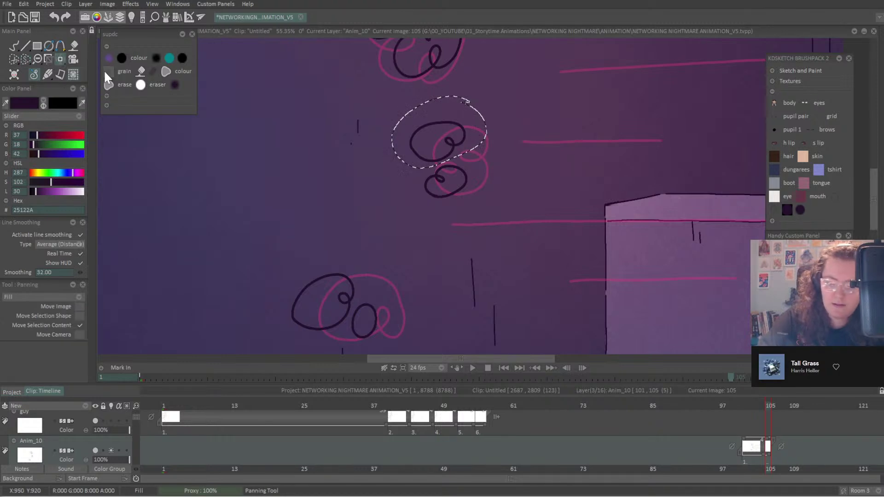
left_click_drag(548, 124, 529, 124)
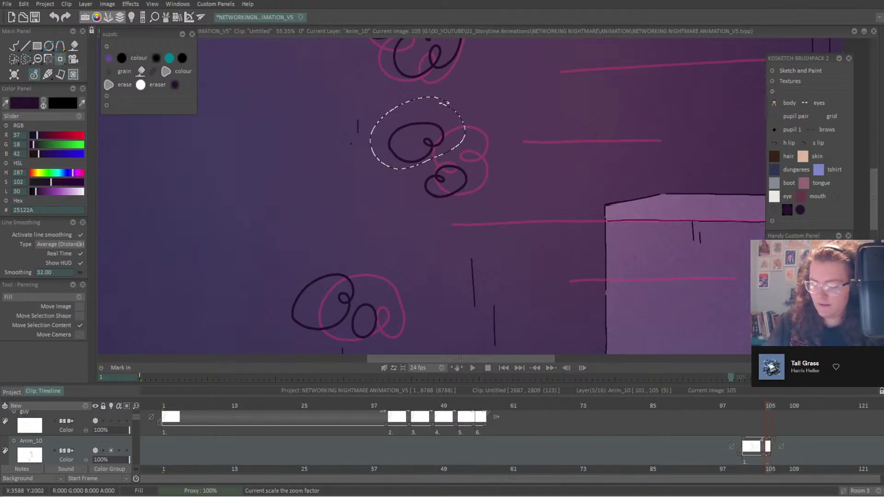
Select the whole upper dust puff freehand at frame 105 and shift it slightly left.
scroll(529, 124, "up", 5)
mouse_move(25, 59)
left_mouse_down()
mouse_move(74, 146)
mouse_move(76, 171)
mouse_move(26, 57)
left_mouse_up()
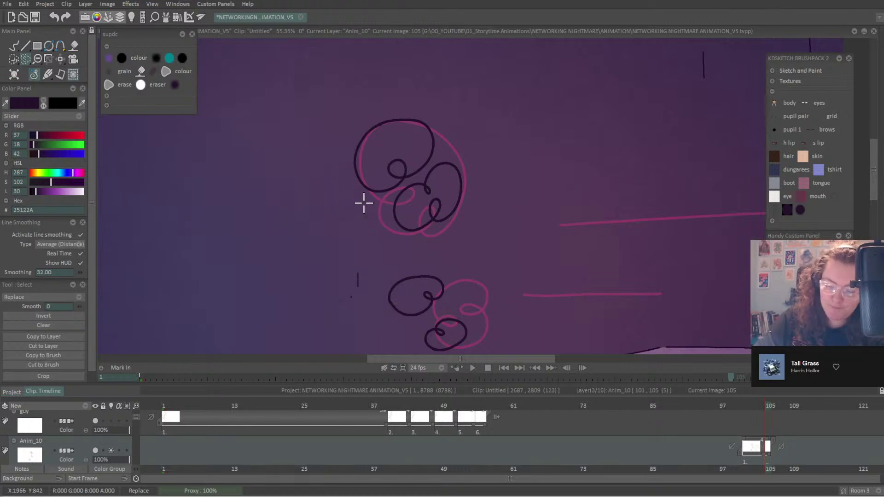
left_click_drag(460, 249, 368, 237)
left_click(60, 59)
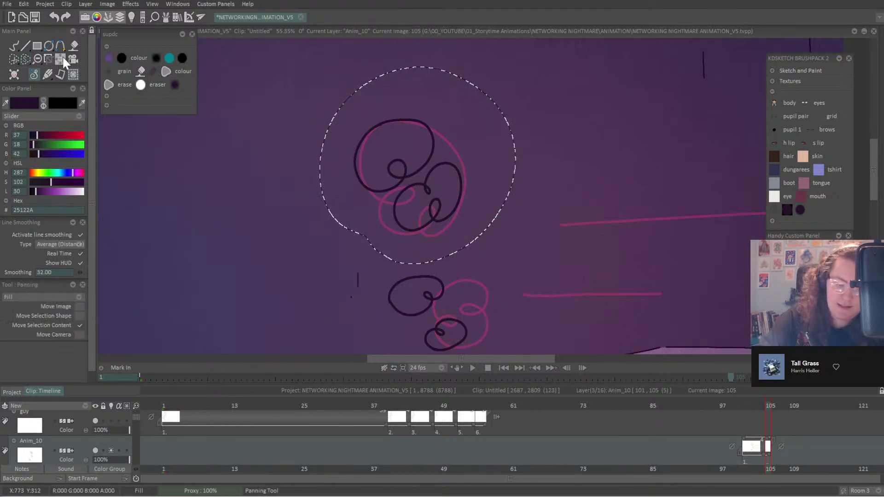
mouse_move(528, 129)
left_mouse_down()
mouse_move(505, 128)
mouse_move(521, 126)
left_mouse_up()
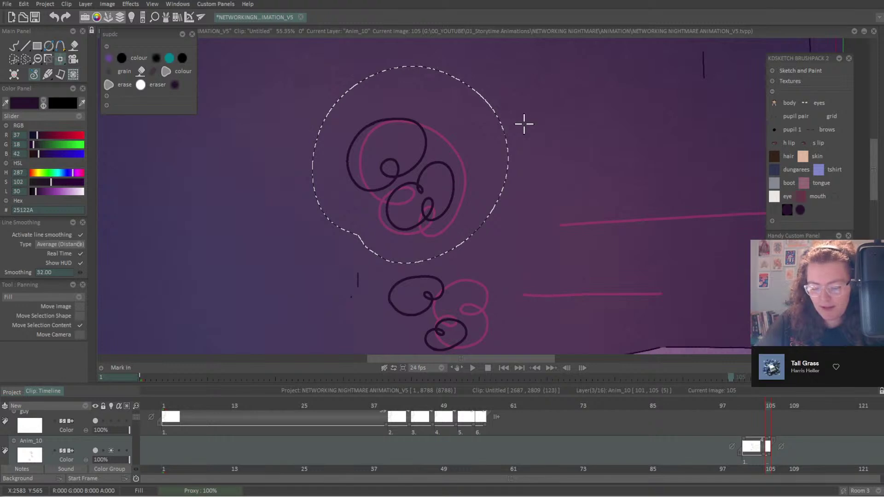
Flip between frames 101 and 105 to check the motion, shift the upper dust puff farther left and slightly up, and deselect it.
key("Left")
key("Left")
key("Left")
key("Left")
key("Right")
key("Right")
key("Right")
key("Right")
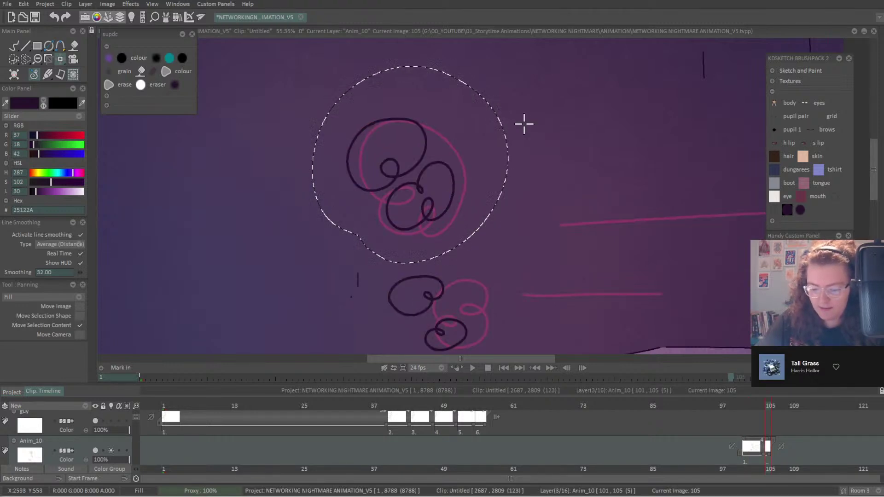
left_click_drag(536, 154, 529, 150)
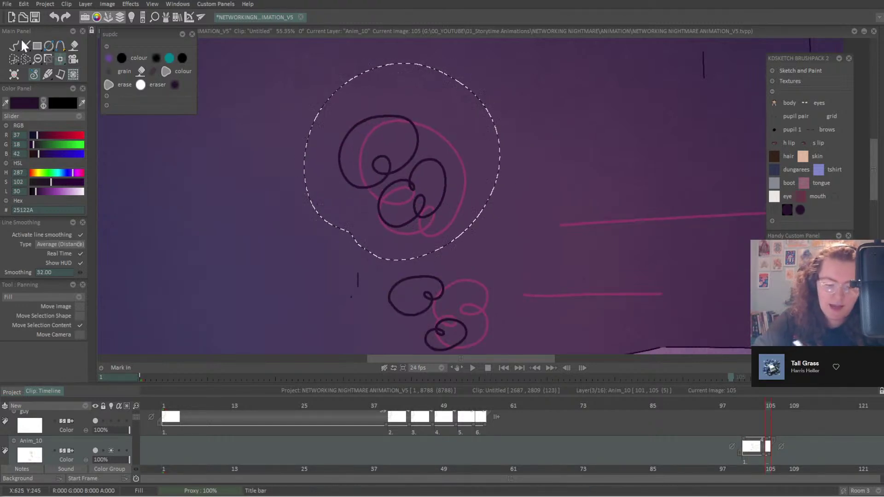
left_click(25, 59)
left_click(59, 83)
left_click(25, 59)
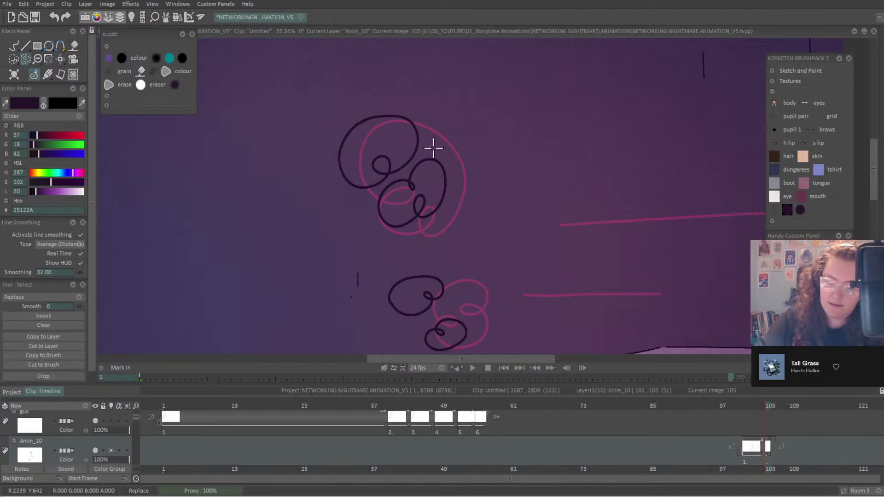
Select the large left curl of the upper dust puff freehand at frame 105, shift it slightly left and clear the selection.
mouse_move(285, 173)
left_mouse_down()
mouse_move(449, 124)
mouse_move(435, 145)
left_mouse_up()
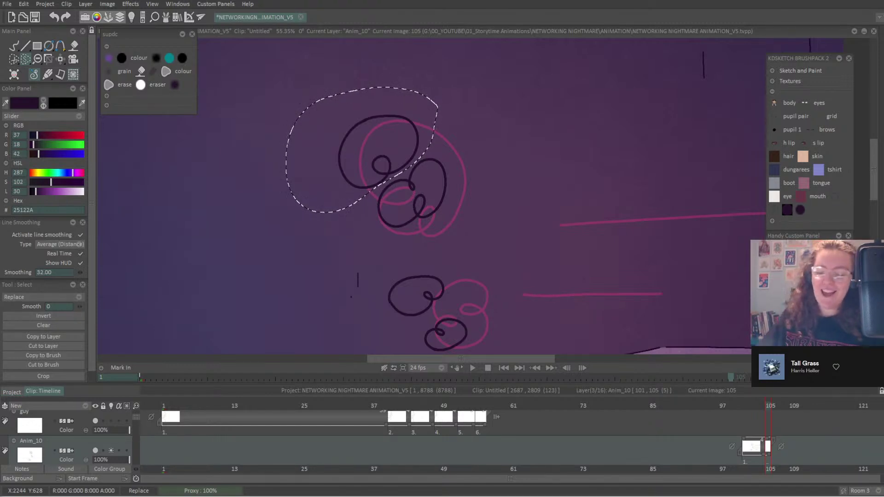
left_click(60, 59)
left_click_drag(434, 124, 414, 122)
left_click(24, 60)
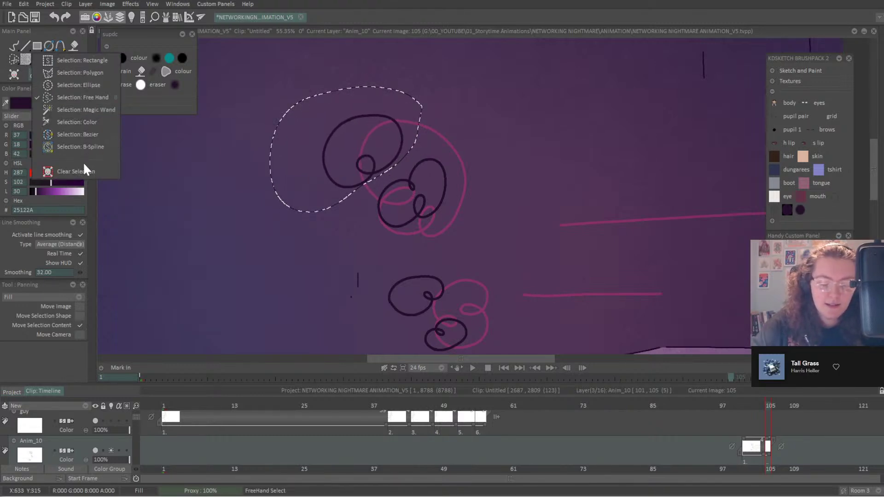
left_click(83, 162)
Extend the frame 105 drawing through frame 106 and start a new blank drawing at frame 107 for the pencil brush.
left_click(19, 43)
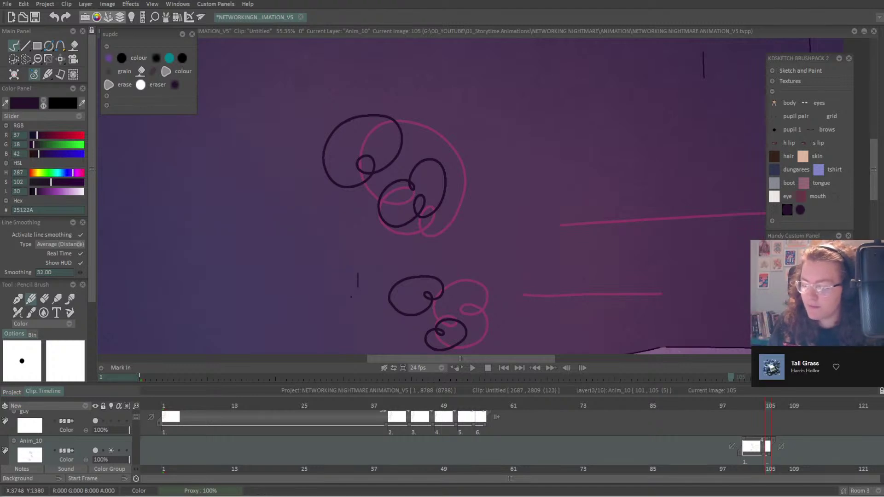
scroll(423, 198, "down", 5)
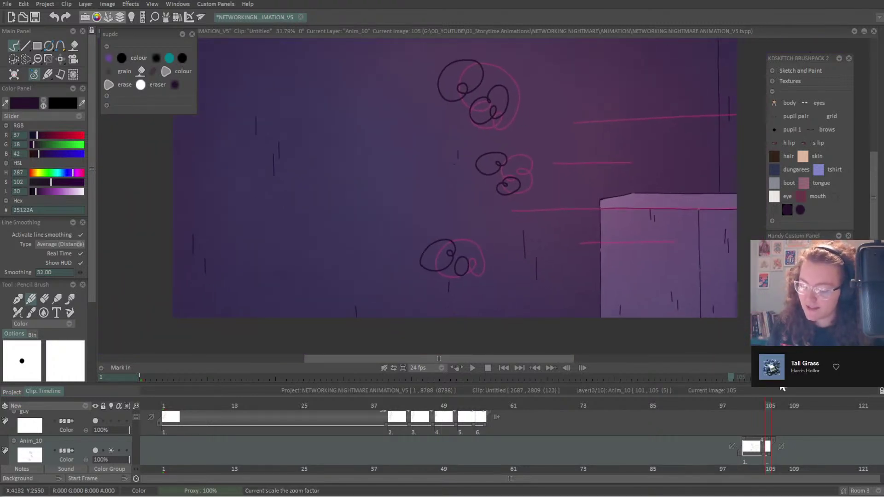
left_click(781, 447)
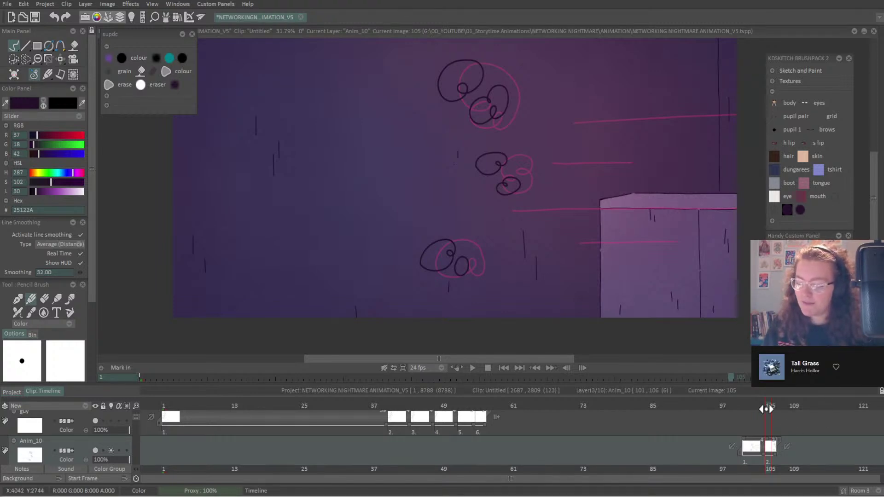
left_click_drag(766, 409, 778, 406)
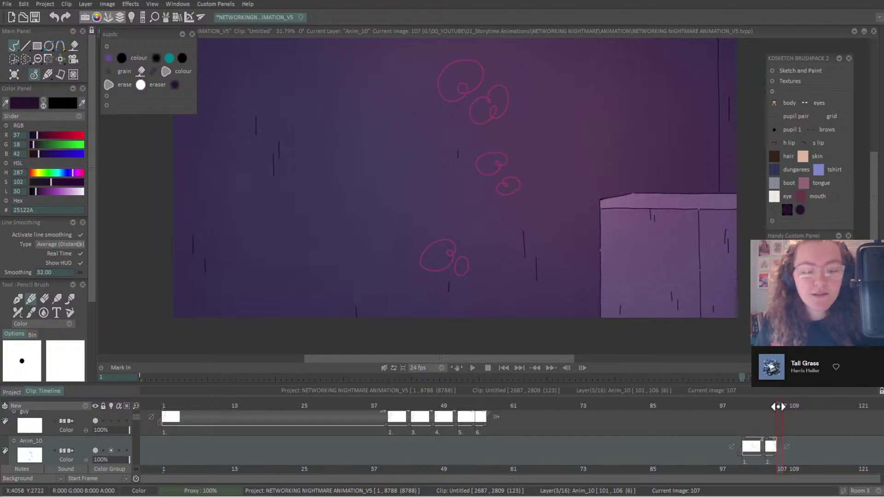
left_click(774, 446)
scroll(455, 198, "up", 2)
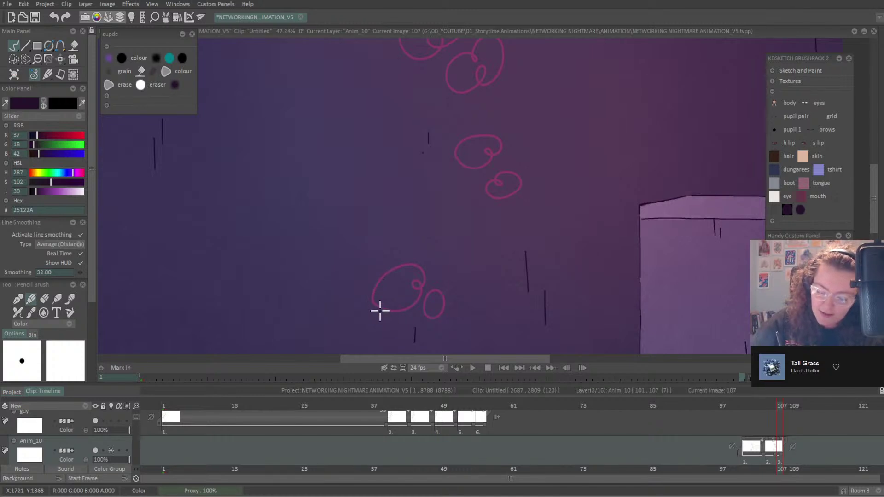
mouse_move(377, 304)
left_mouse_down()
mouse_move(394, 304)
mouse_move(394, 267)
mouse_move(380, 307)
left_mouse_up()
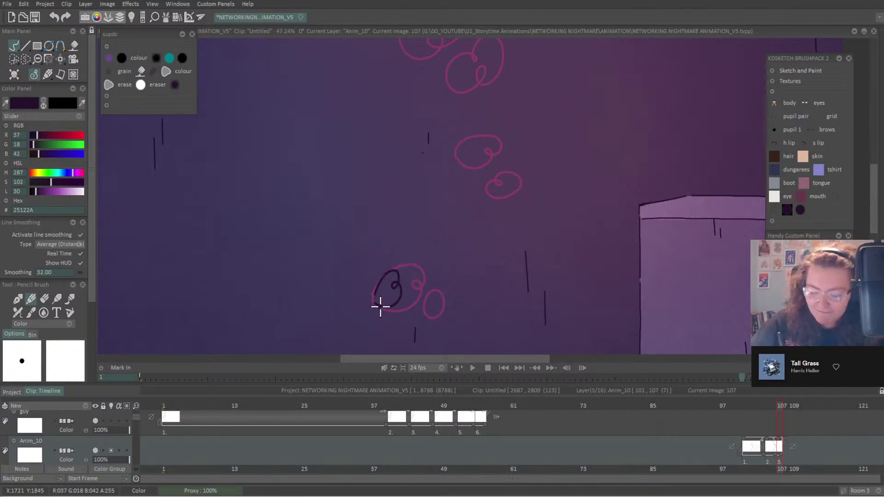
key("ctrl+z")
mouse_move(385, 264)
left_mouse_down()
mouse_move(368, 297)
mouse_move(383, 297)
mouse_move(395, 278)
left_mouse_up()
key("ctrl+z")
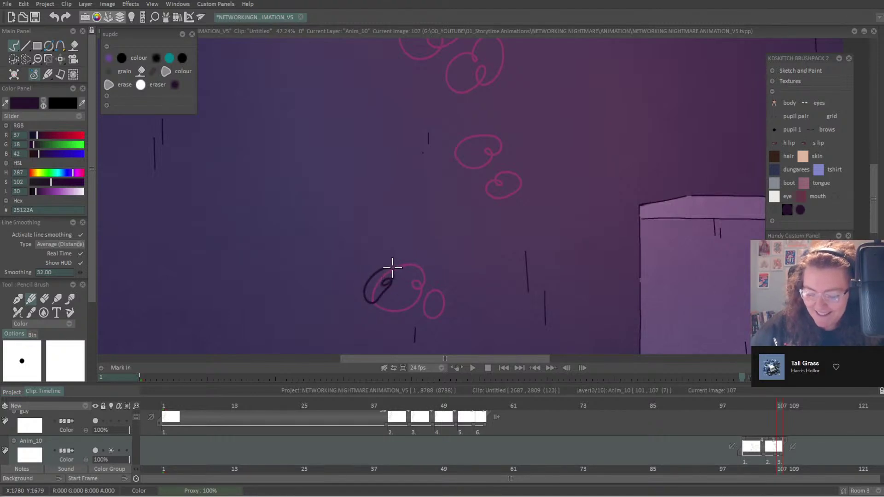
key("ctrl+z")
Draw the lower dust puff at frame 107 as a narrower slanted curl and a small thin crescent, shifted left within the previous shapes.
scroll(483, 197, "up", 5)
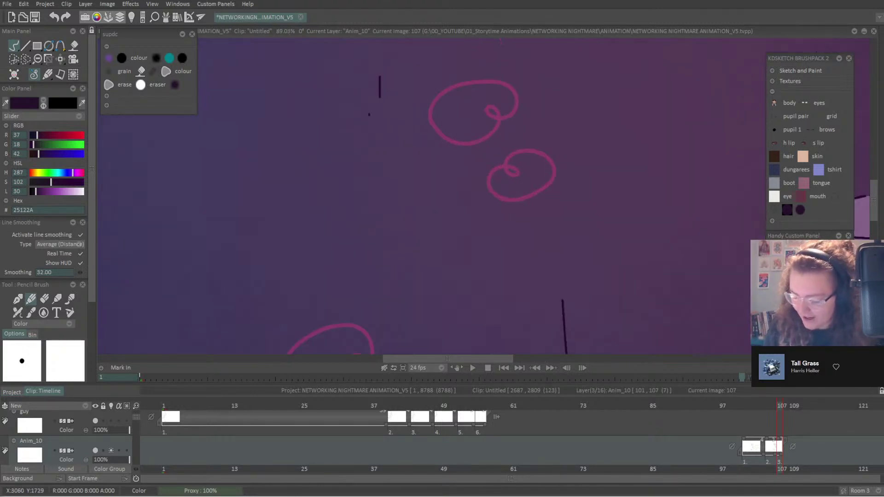
left_click_drag(672, 353, 826, 322)
mouse_move(464, 280)
left_mouse_down()
mouse_move(423, 351)
mouse_move(462, 312)
mouse_move(439, 324)
mouse_move(478, 296)
mouse_move(483, 283)
mouse_move(461, 281)
left_mouse_up()
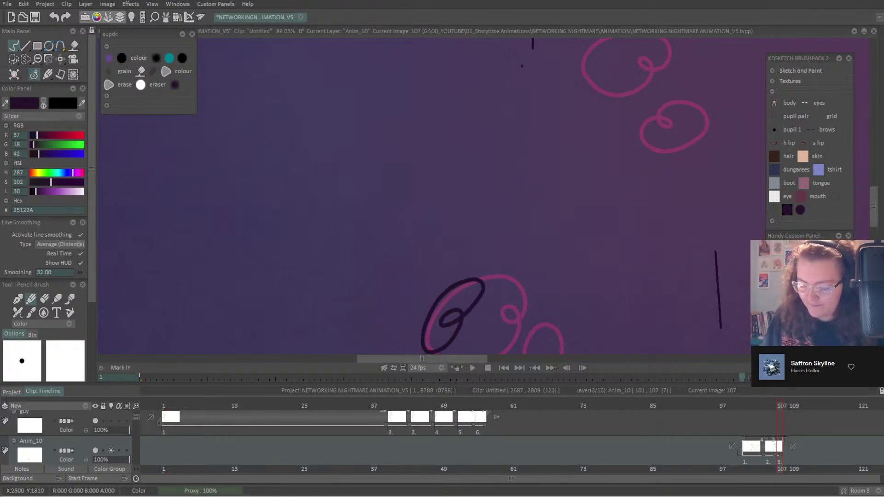
left_click_drag(729, 349, 734, 292)
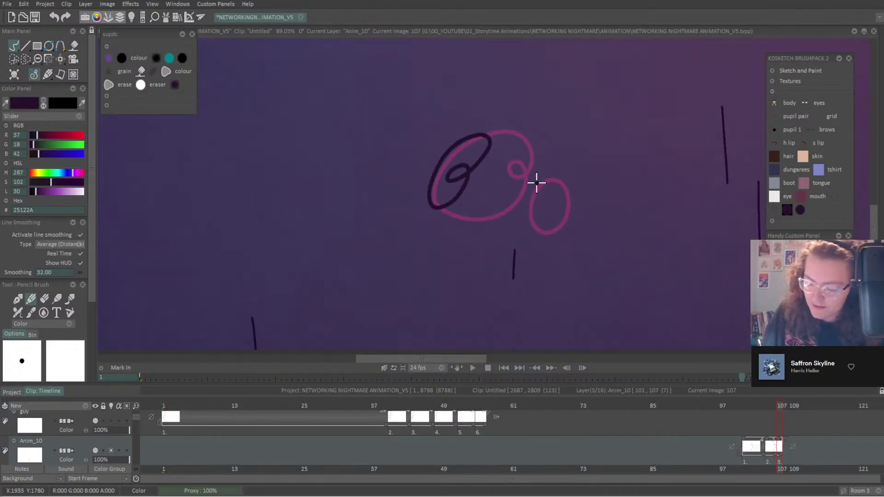
left_click_drag(535, 181, 516, 202)
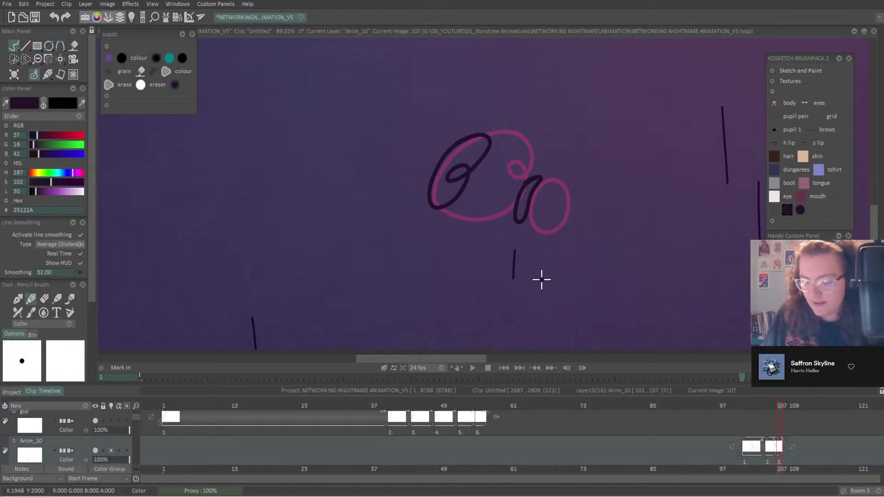
key("ctrl+z")
mouse_move(515, 216)
left_mouse_down()
mouse_move(547, 177)
mouse_move(539, 173)
mouse_move(513, 215)
mouse_move(515, 200)
mouse_move(527, 224)
mouse_move(545, 179)
left_mouse_up()
key("ctrl+z")
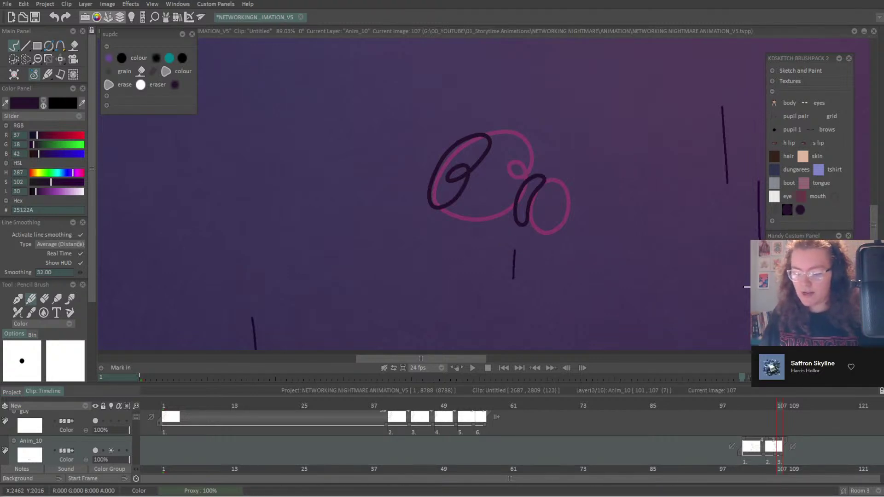
Draw the middle dust puff's two curls at frame 107 as narrower slanted shapes, slightly left of the previous ones.
left_click_drag(822, 271, 735, 387)
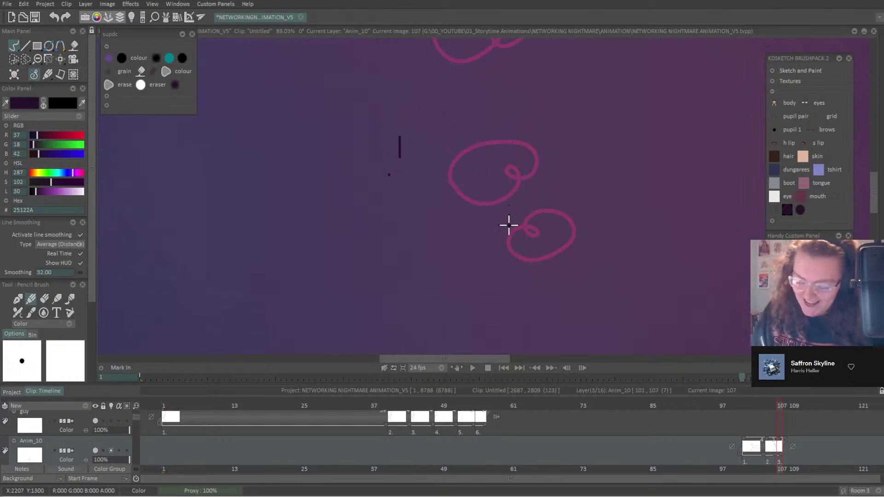
left_click_drag(498, 233, 496, 244)
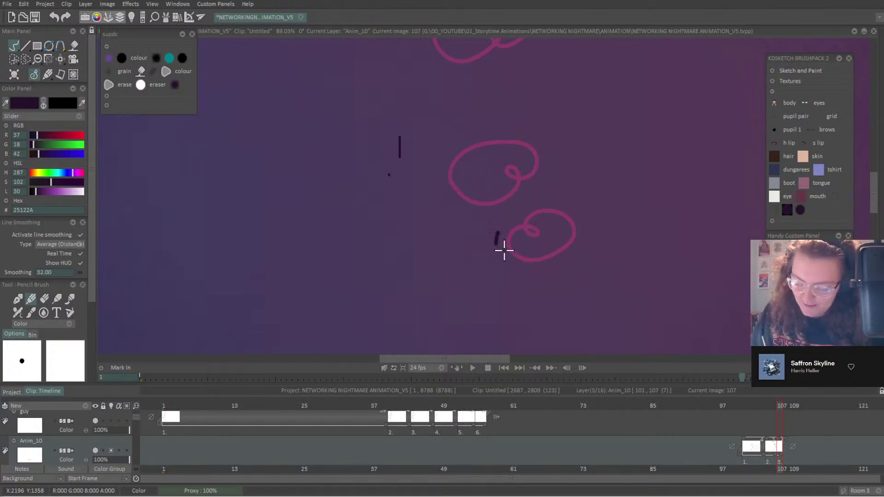
key("ctrl+z")
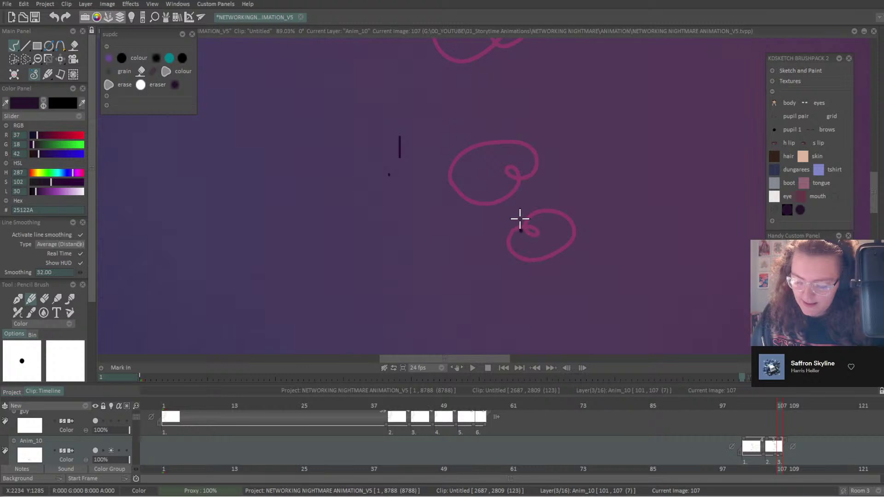
mouse_move(520, 218)
left_mouse_down()
mouse_move(494, 227)
mouse_move(495, 253)
mouse_move(519, 244)
mouse_move(538, 212)
mouse_move(528, 202)
mouse_move(513, 218)
left_mouse_up()
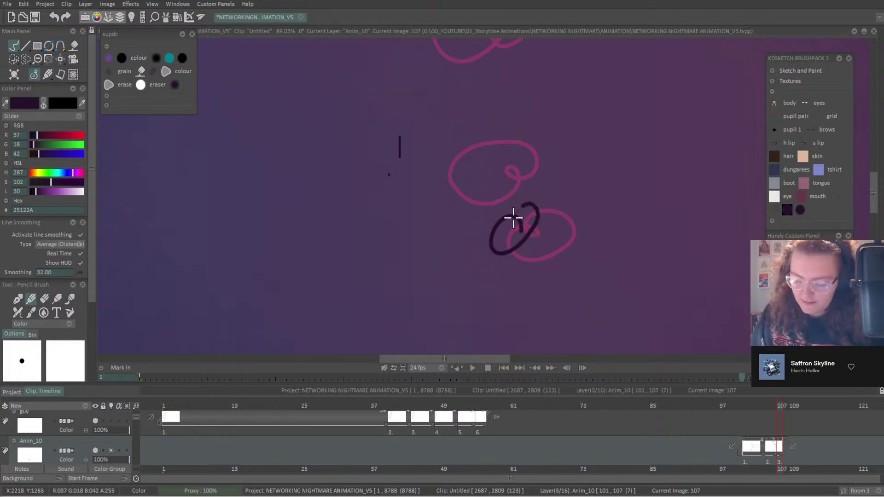
key("ctrl+z")
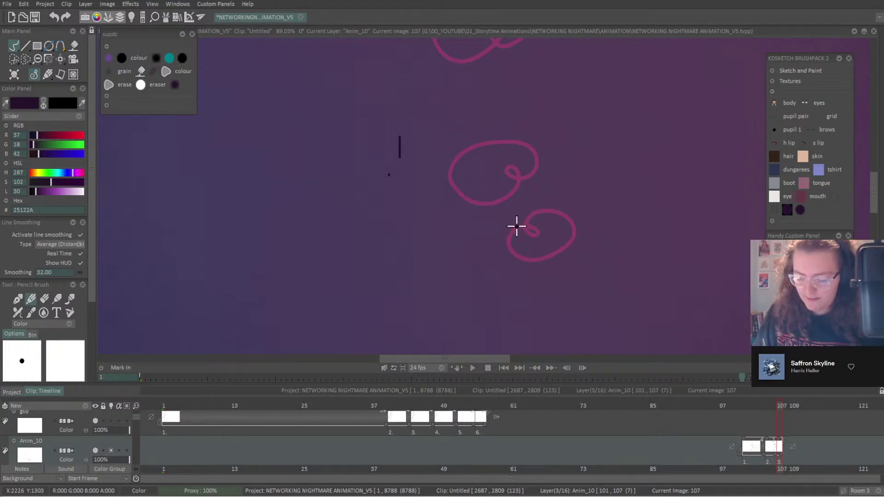
mouse_move(519, 229)
left_mouse_down()
mouse_move(496, 256)
mouse_move(506, 258)
mouse_move(555, 215)
mouse_move(545, 204)
mouse_move(493, 252)
left_mouse_up()
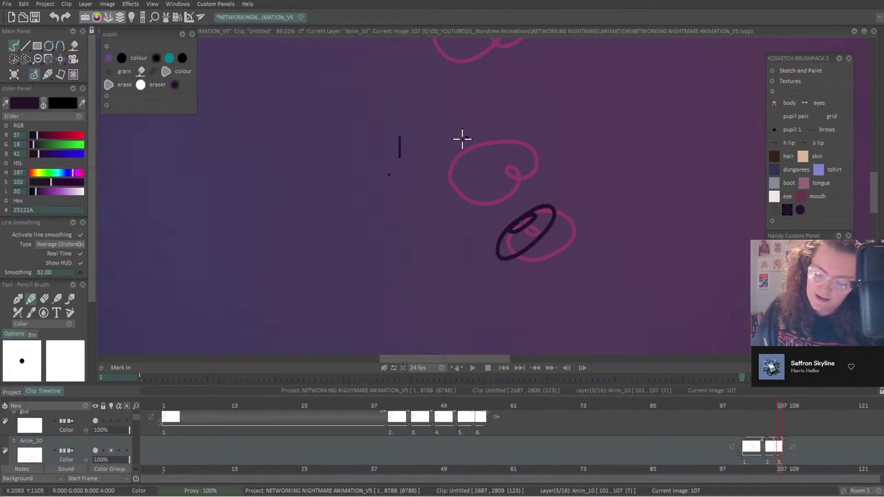
mouse_move(461, 138)
left_mouse_down()
mouse_move(443, 165)
mouse_move(448, 209)
mouse_move(471, 199)
mouse_move(489, 169)
mouse_move(480, 158)
mouse_move(480, 171)
mouse_move(505, 131)
mouse_move(456, 144)
left_mouse_up()
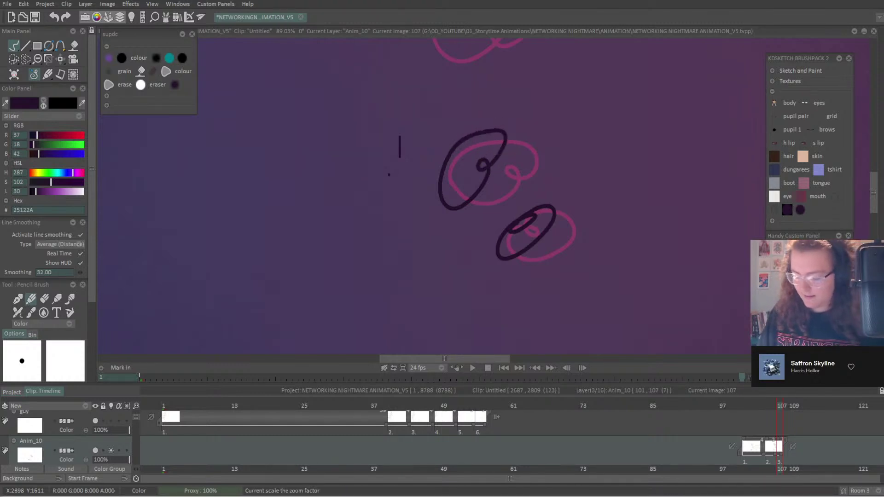
Draw the upper dust puff at frame 107 as one narrow slanted large curl and two separate smaller curls.
mouse_move(429, 42)
left_mouse_down()
mouse_move(451, 243)
mouse_move(444, 270)
mouse_move(474, 256)
mouse_move(488, 221)
mouse_move(438, 269)
mouse_move(489, 233)
mouse_move(454, 221)
left_mouse_up()
key("ctrl+z")
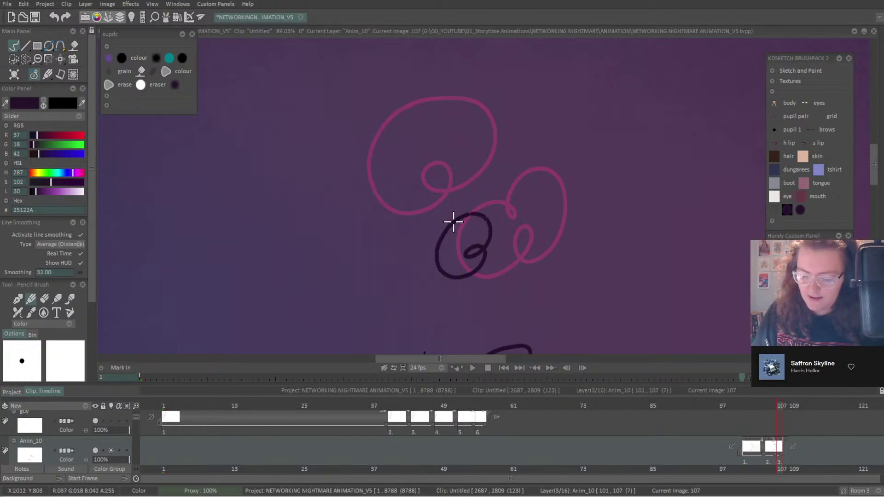
mouse_move(524, 169)
left_mouse_down()
mouse_move(511, 193)
mouse_move(530, 208)
mouse_move(539, 184)
mouse_move(526, 187)
mouse_move(547, 182)
mouse_move(542, 164)
left_mouse_up()
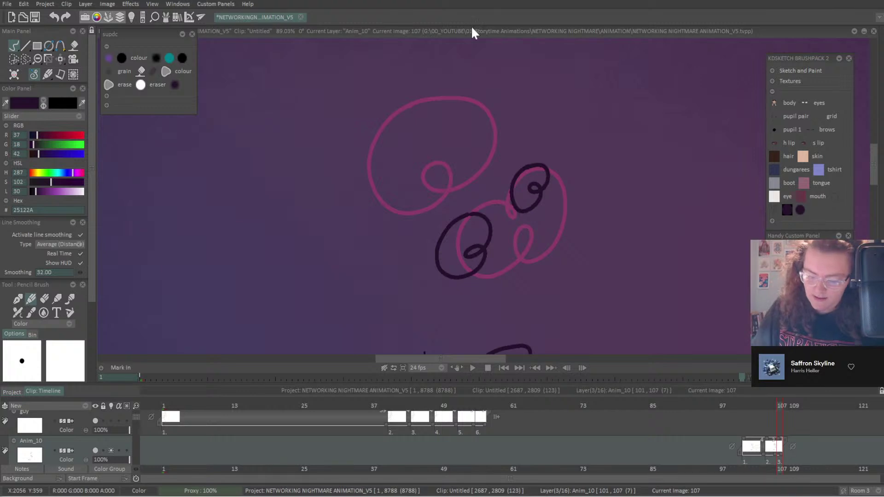
mouse_move(404, 109)
left_mouse_down()
mouse_move(372, 137)
mouse_move(360, 187)
mouse_move(387, 190)
mouse_move(408, 158)
mouse_move(410, 127)
mouse_move(396, 149)
mouse_move(421, 145)
mouse_move(450, 118)
mouse_move(451, 98)
mouse_move(401, 108)
mouse_move(374, 141)
left_mouse_up()
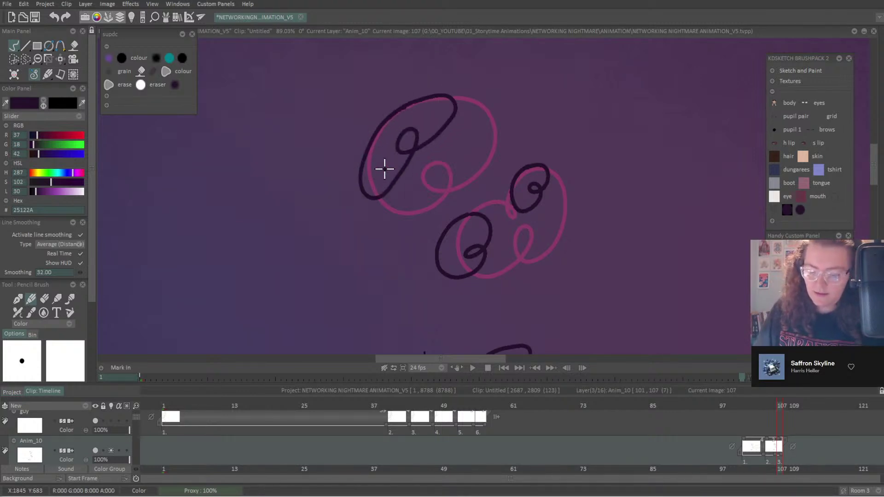
scroll(482, 197, "down", 3)
left_click_drag(605, 282, 553, 193)
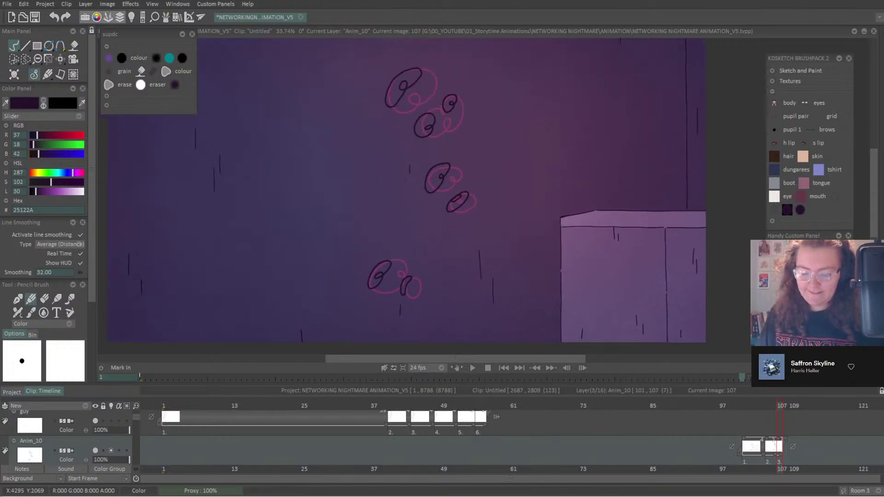
Flip through the dust frames, add a new drawing at frame 109 and draw thin slivers along the left edges of the upper and middle puffs' curls.
key("Left")
key("Left")
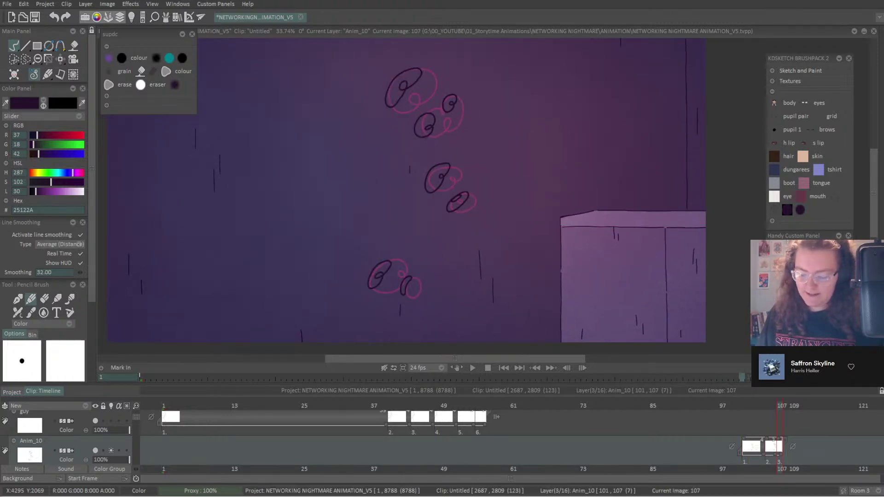
key("Right")
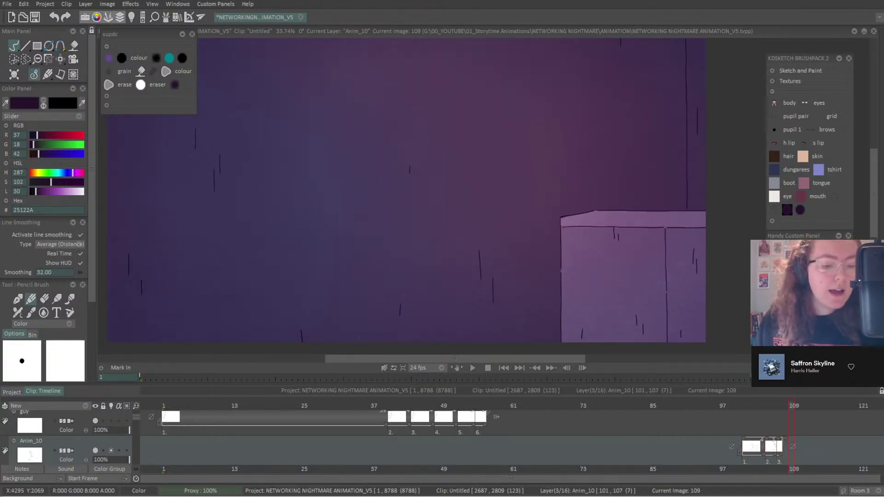
key("Right")
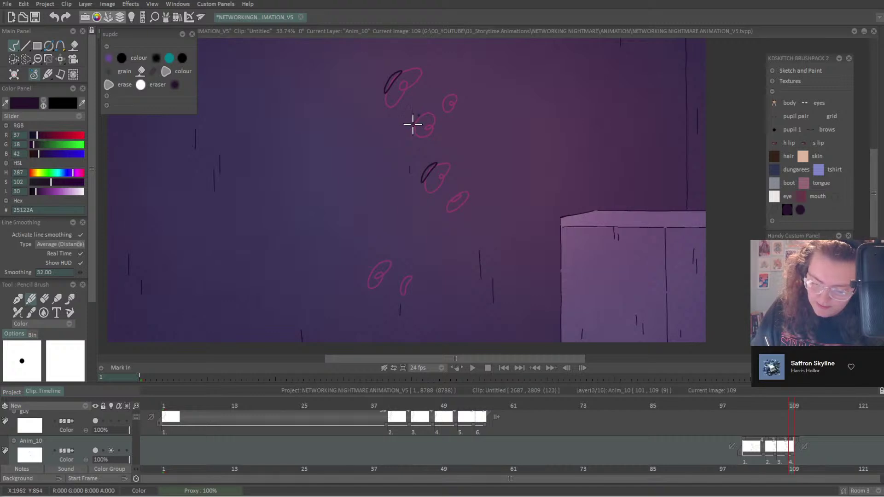
left_click_drag(414, 125, 423, 113)
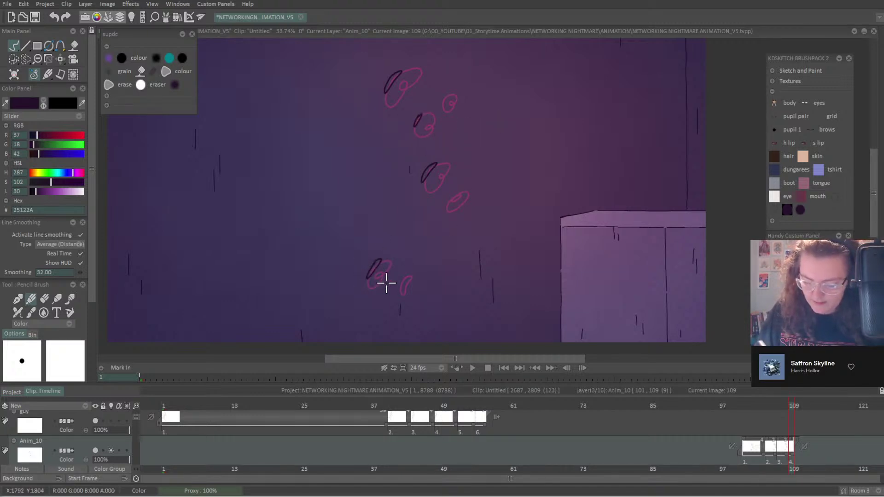
Draw slivers at frame 109 for the lower puff's larger curl, the middle puff's lower curl and the upper puff's small right curl.
scroll(386, 283, "up", 3)
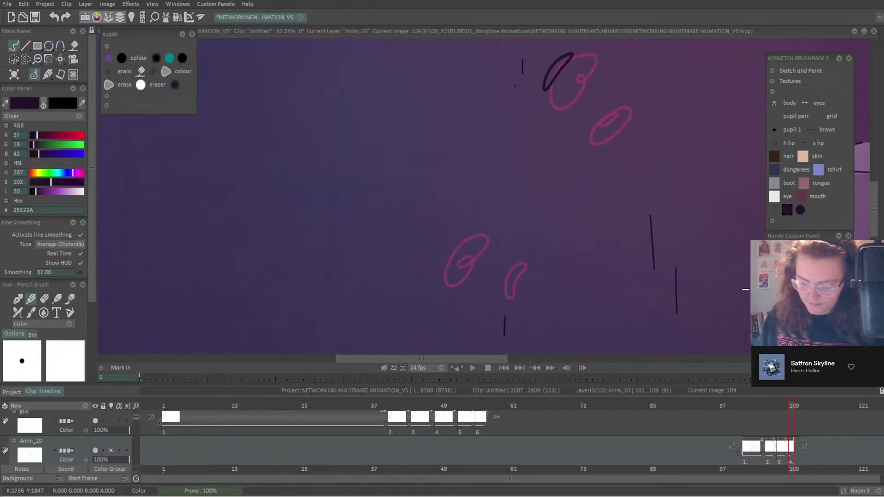
mouse_move(455, 239)
left_mouse_down()
mouse_move(443, 271)
mouse_move(469, 237)
mouse_move(441, 258)
mouse_move(442, 272)
mouse_move(472, 234)
left_mouse_up()
key("ctrl+z")
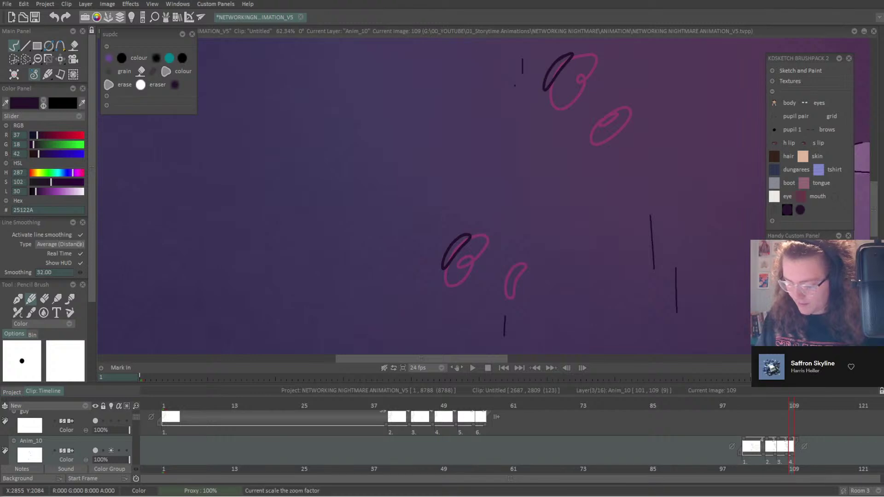
left_click_drag(824, 282, 719, 374)
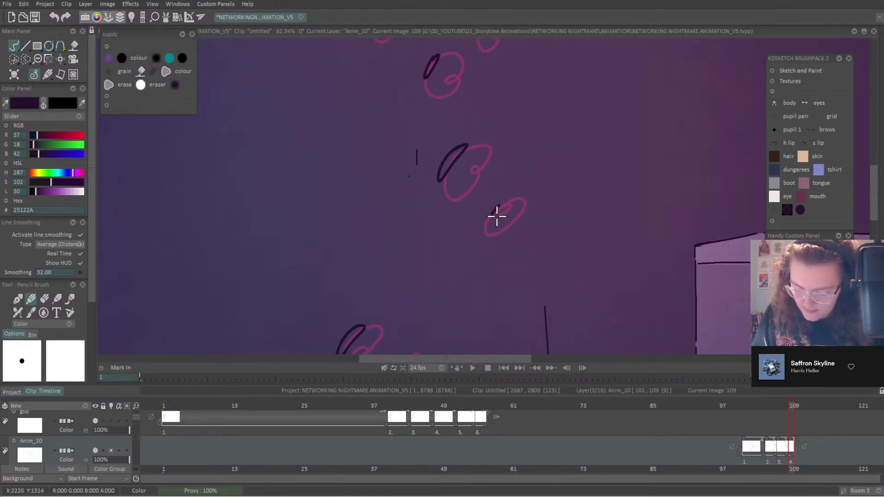
left_click_drag(492, 219, 510, 204)
left_click_drag(819, 277, 820, 442)
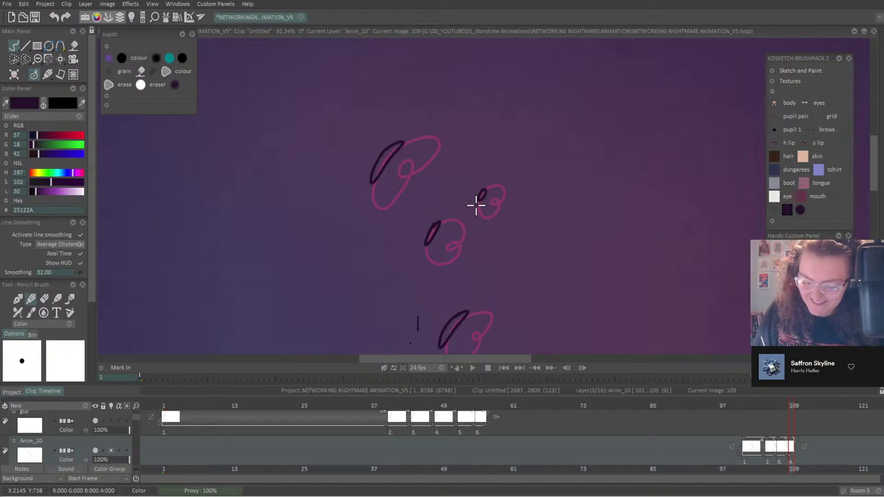
Add a new blank drawing at frame 111 on the dust layer.
key("Right")
key("Right")
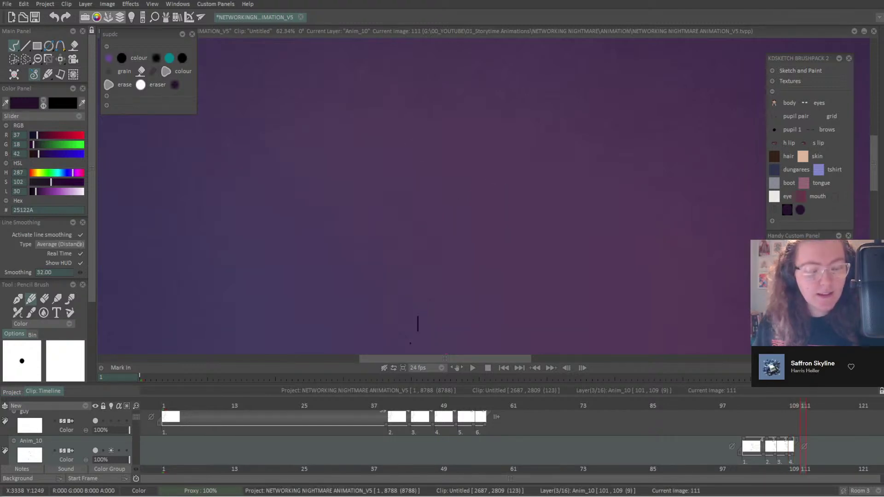
left_click(548, 158)
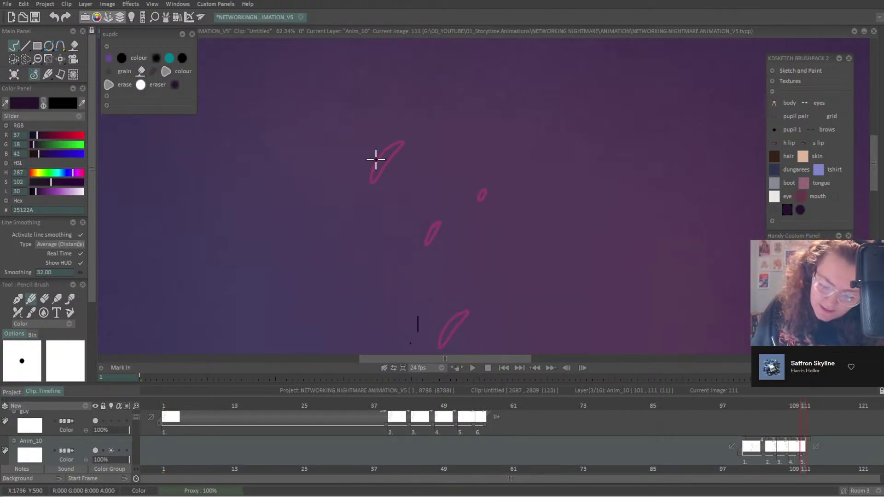
Draw shorter slivers at frame 111 along the left edges of the remaining large slivers of the upper, middle and lower puffs.
mouse_move(375, 154)
left_mouse_down()
mouse_move(385, 148)
mouse_move(373, 173)
left_mouse_up()
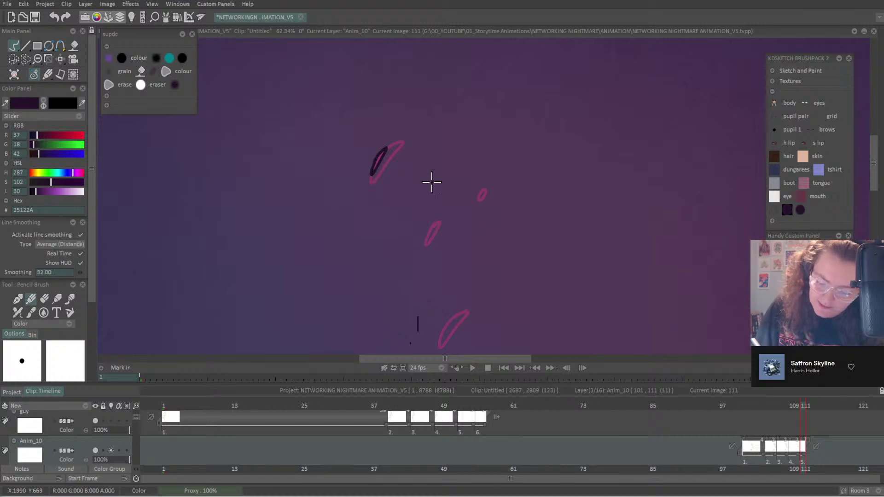
mouse_move(444, 319)
left_mouse_down()
mouse_move(438, 340)
mouse_move(450, 310)
mouse_move(442, 335)
left_mouse_up()
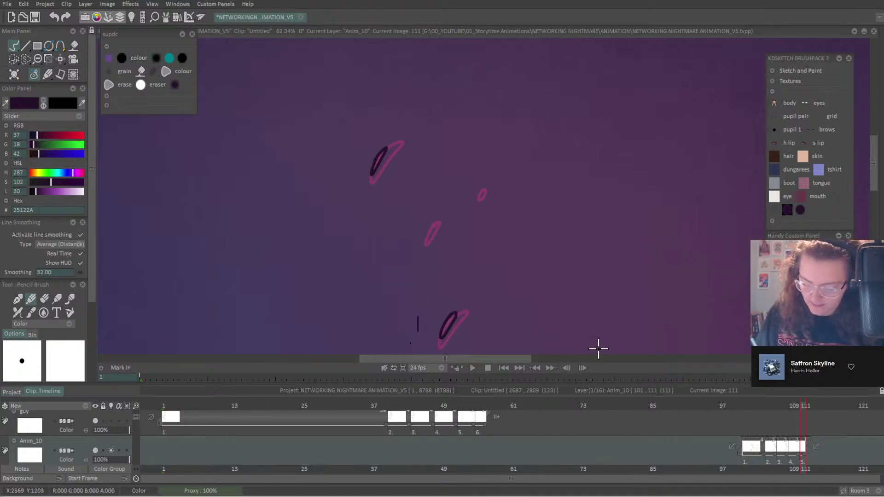
left_click_drag(599, 348, 357, 189)
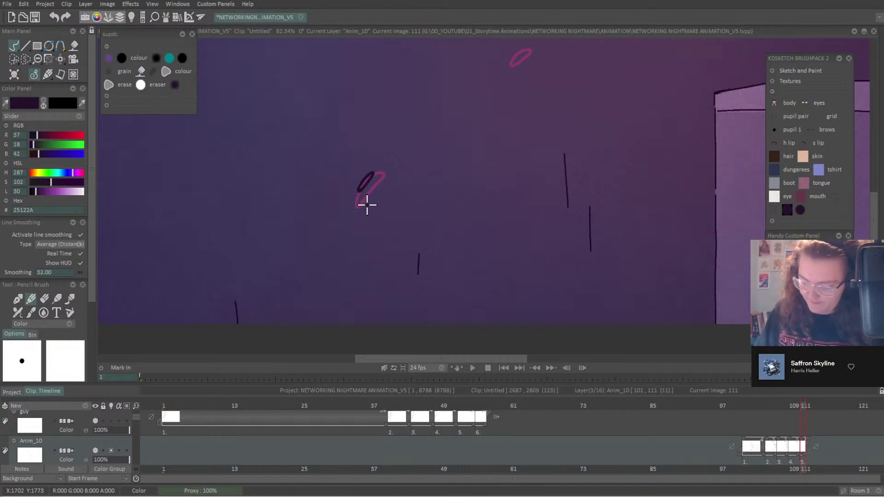
Add a new blank drawing at frame 113 on the dust layer.
key("Right")
key("Right")
left_click(367, 205)
scroll(367, 205, "down", 4)
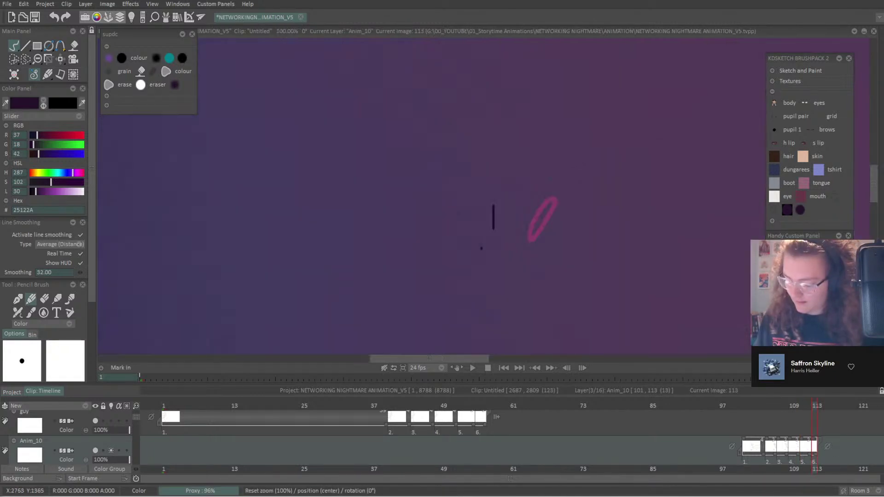
Play back the exit animation and scrub between frames 99 and 104 to check the character's switch to dust.
left_click(487, 368)
left_click(472, 368)
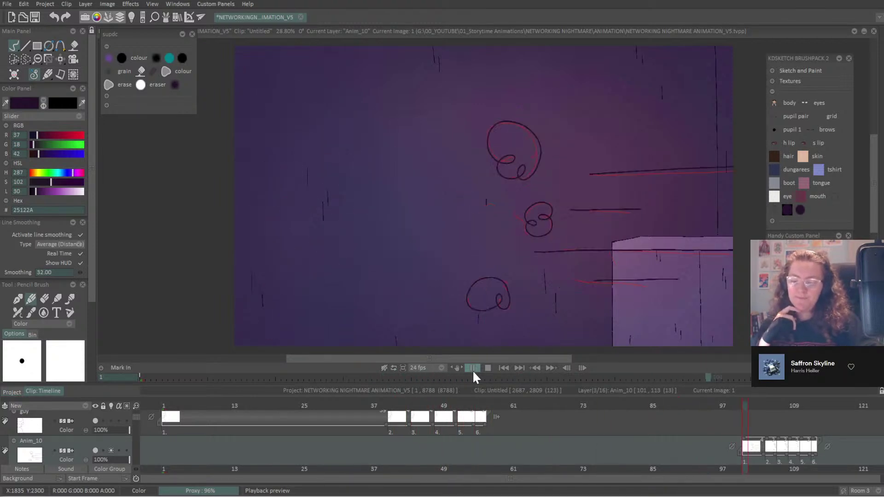
left_click_drag(738, 405, 762, 406)
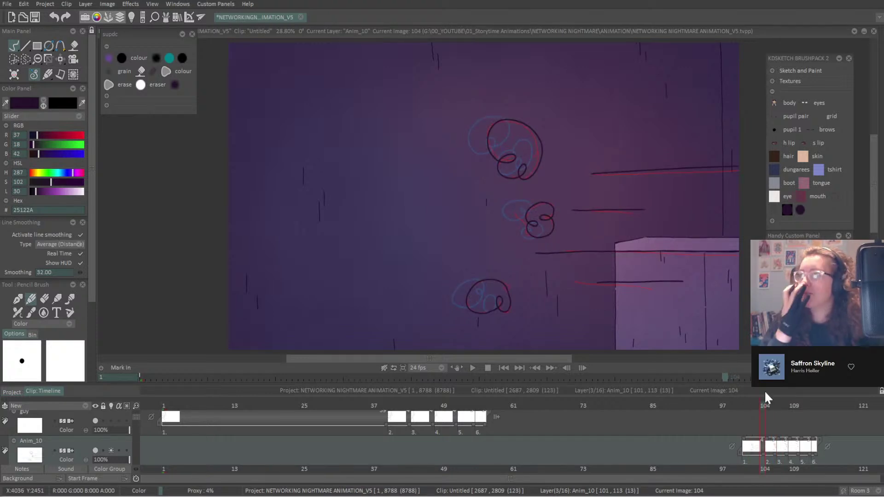
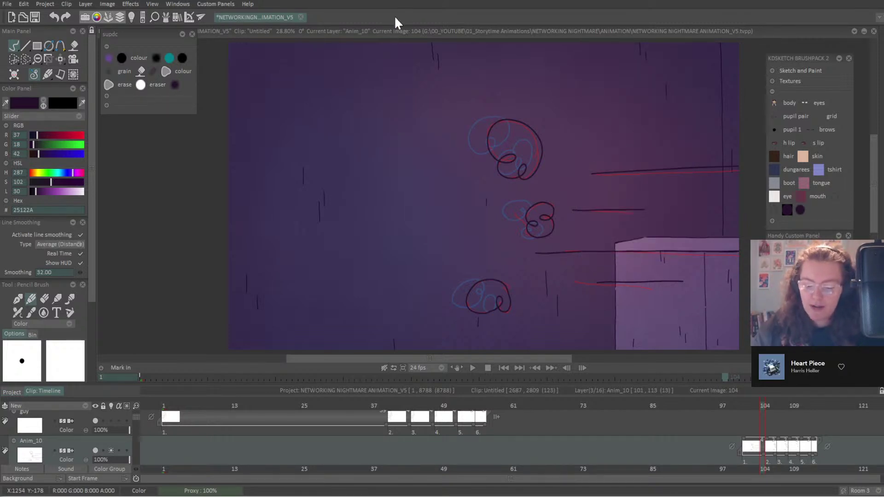
left_click_drag(764, 406, 735, 408)
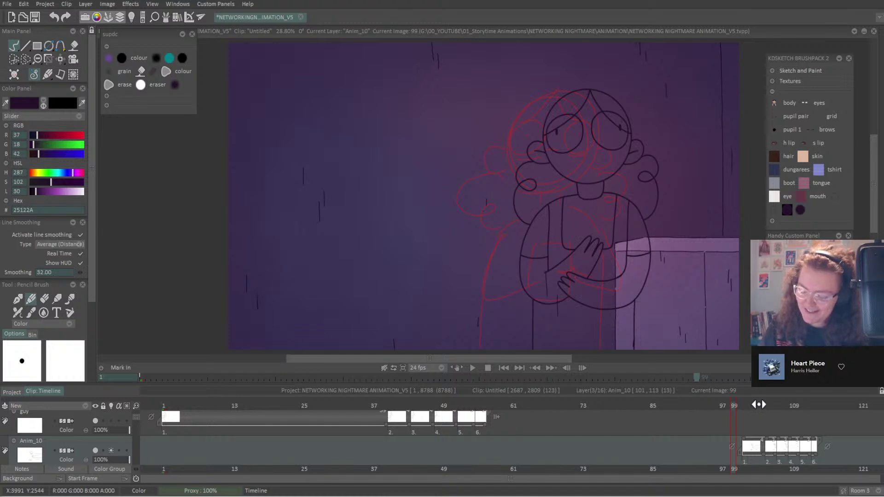
mouse_move(758, 404)
left_mouse_down()
mouse_move(704, 424)
mouse_move(748, 426)
mouse_move(733, 432)
left_mouse_up()
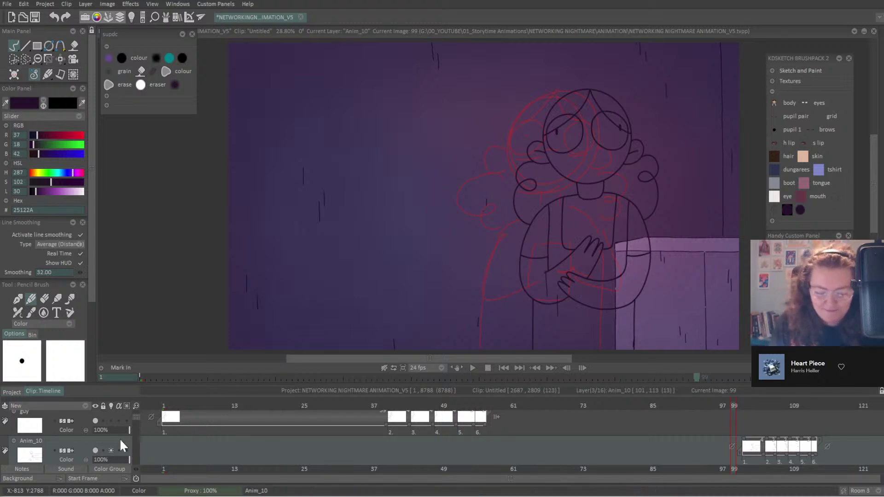
Retime the last drawings on the head and eyes layers so both start at frame 99.
scroll(134, 417, "down", 5)
scroll(137, 429, "down", 1)
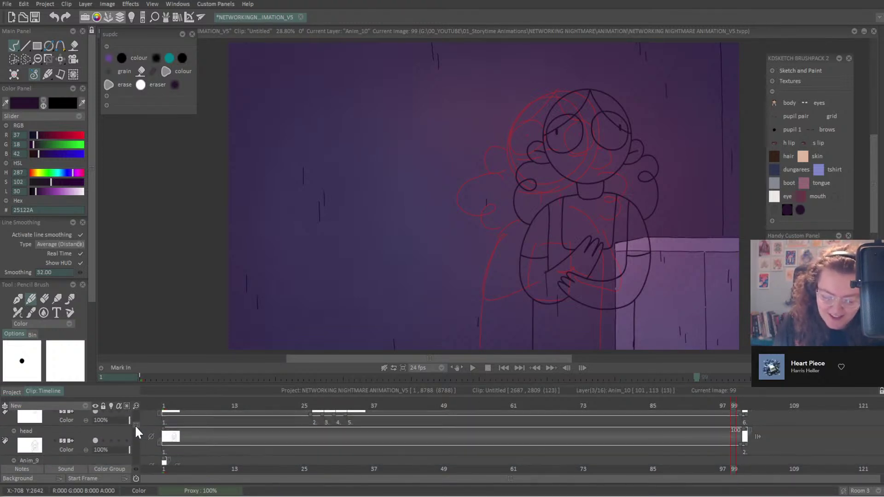
left_click(84, 441)
key("Right")
key("Right")
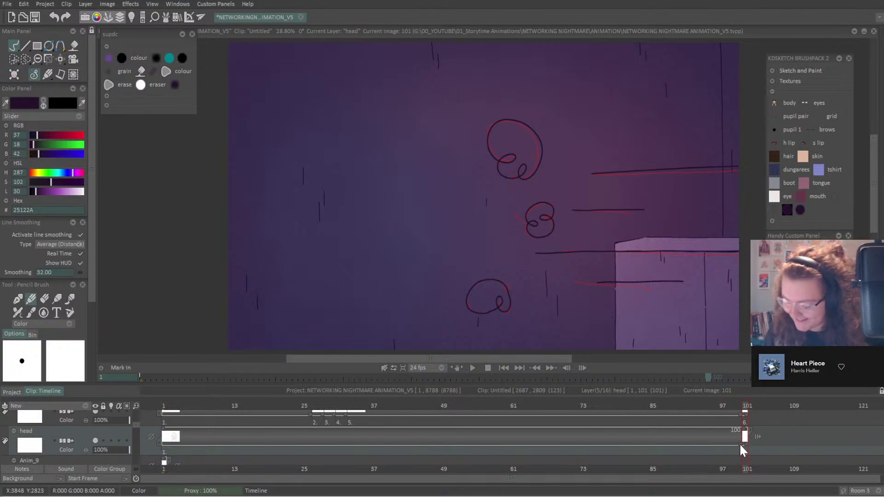
left_click_drag(739, 443, 733, 444)
left_click(733, 416)
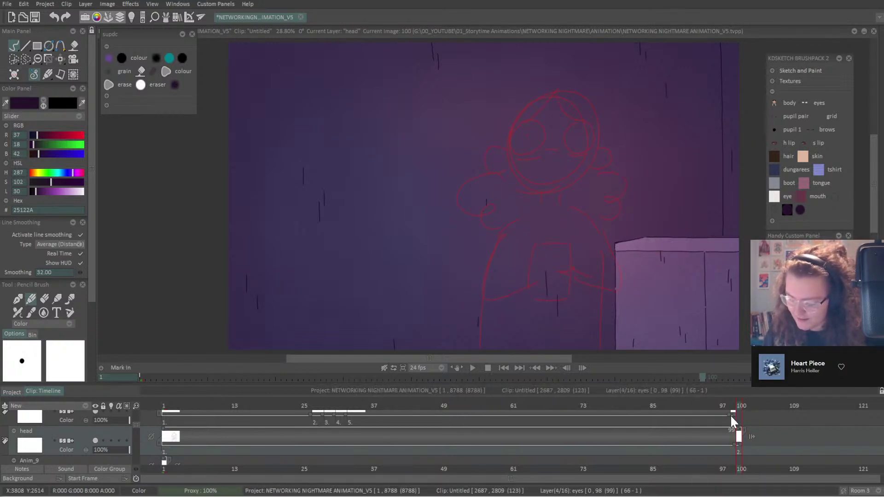
left_click_drag(736, 443, 735, 443)
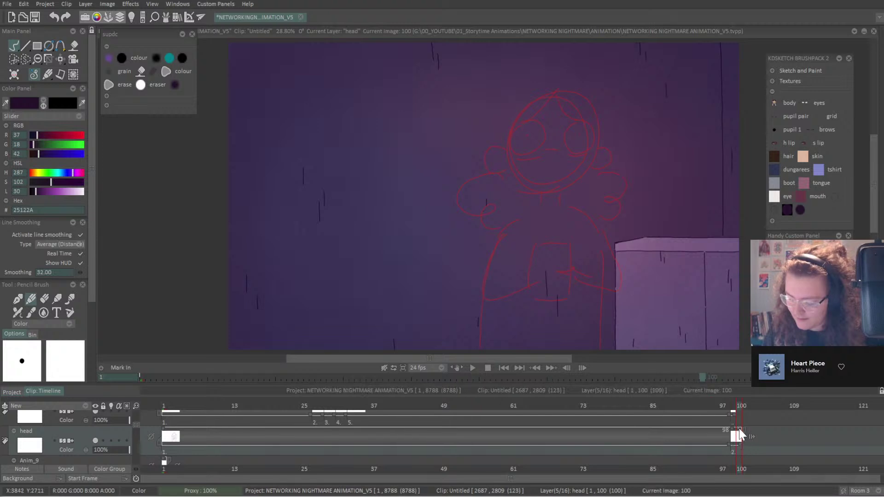
left_click(736, 413)
left_click(735, 407)
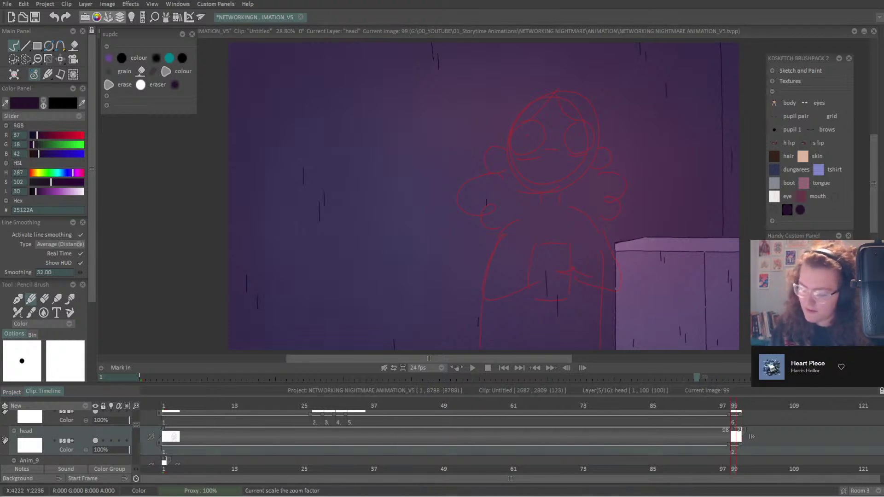
Turn on the light table for the head and eyes layers and go to the head drawing at frame 1.
left_click(111, 440)
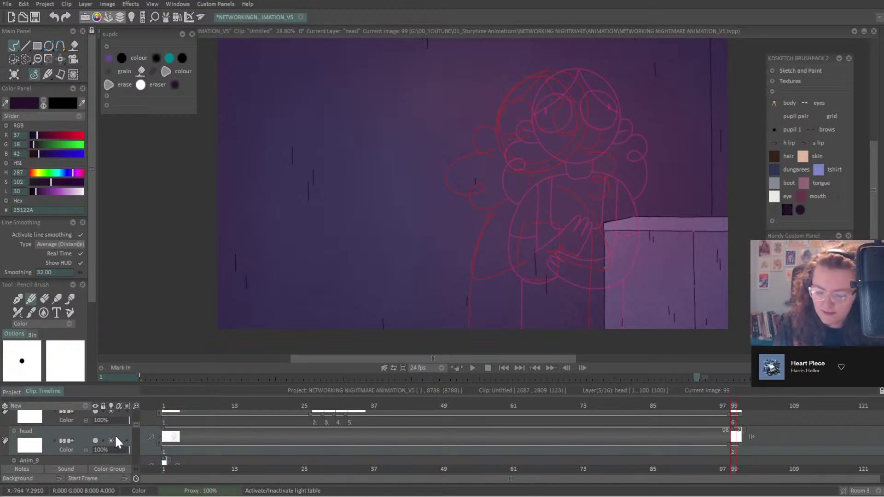
left_click(164, 406)
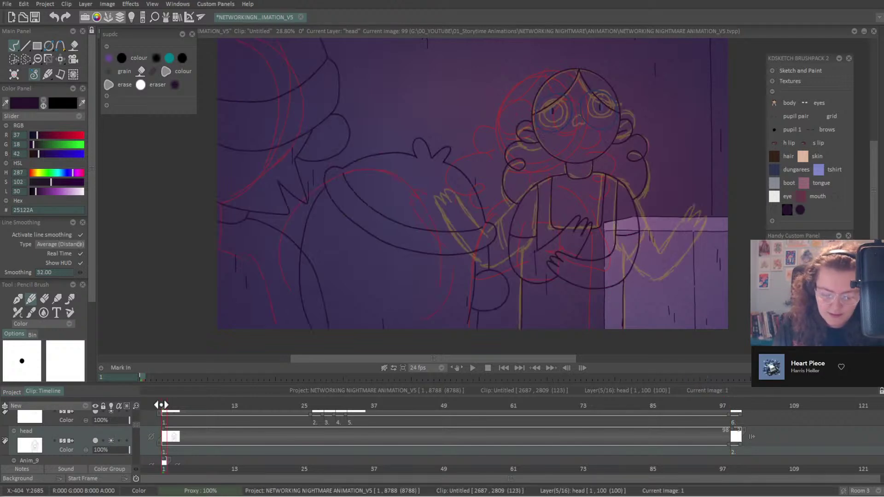
left_click(88, 418)
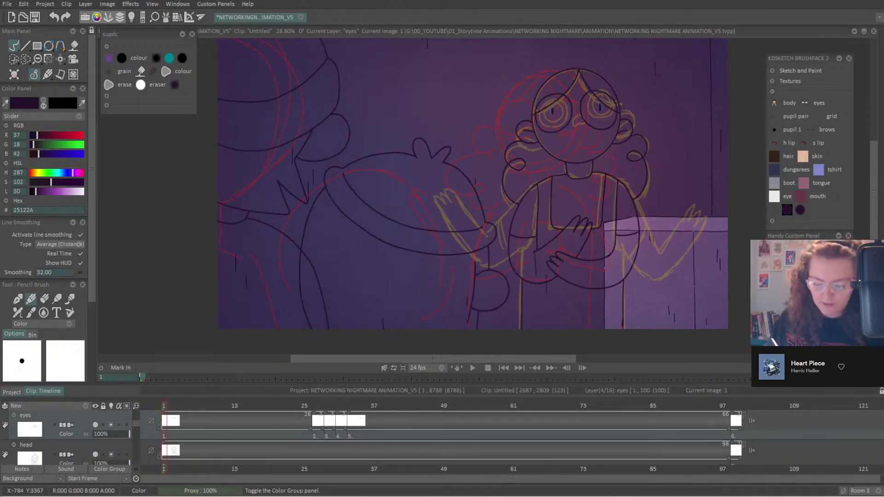
left_click(81, 448)
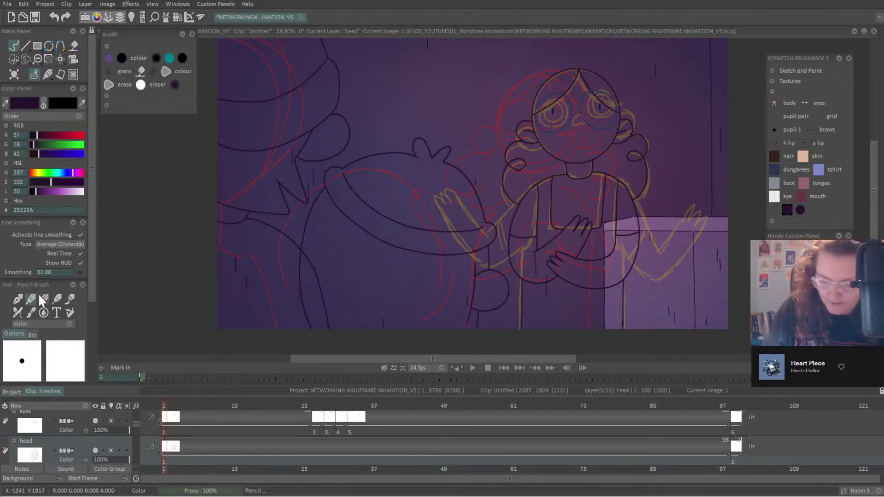
scroll(460, 193, "up", 5)
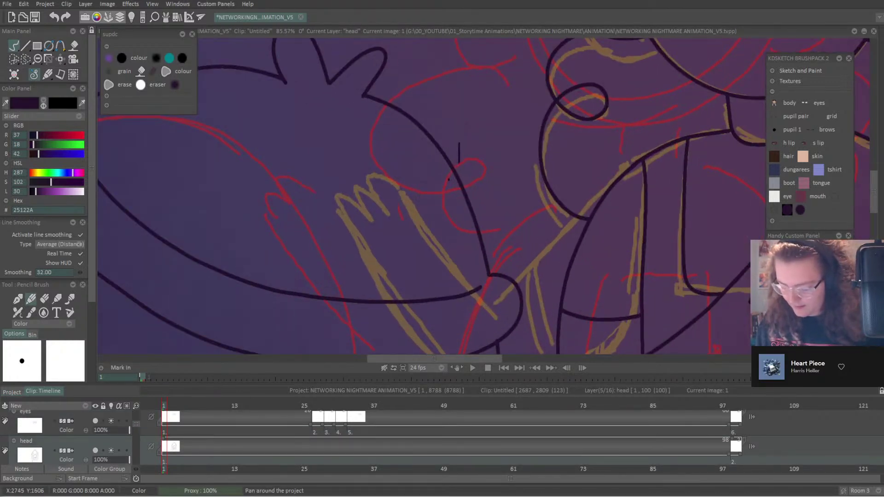
left_click_drag(457, 368, 708, 394)
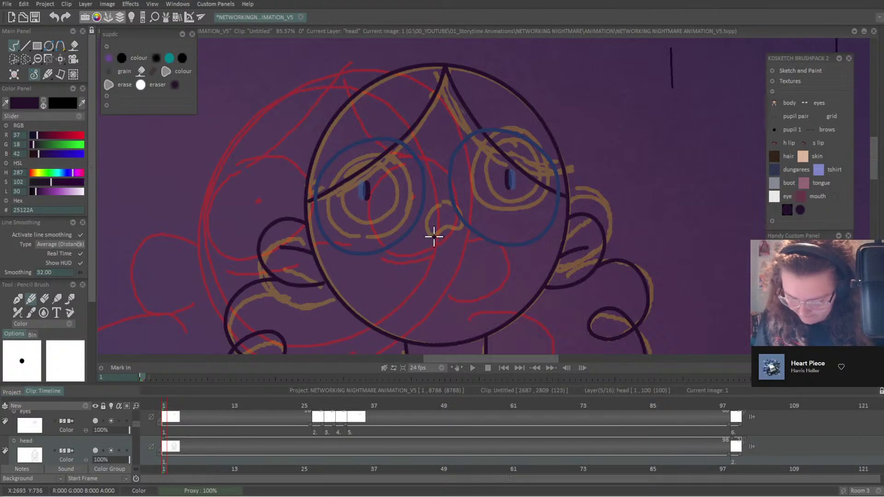
left_click_drag(424, 231, 459, 231)
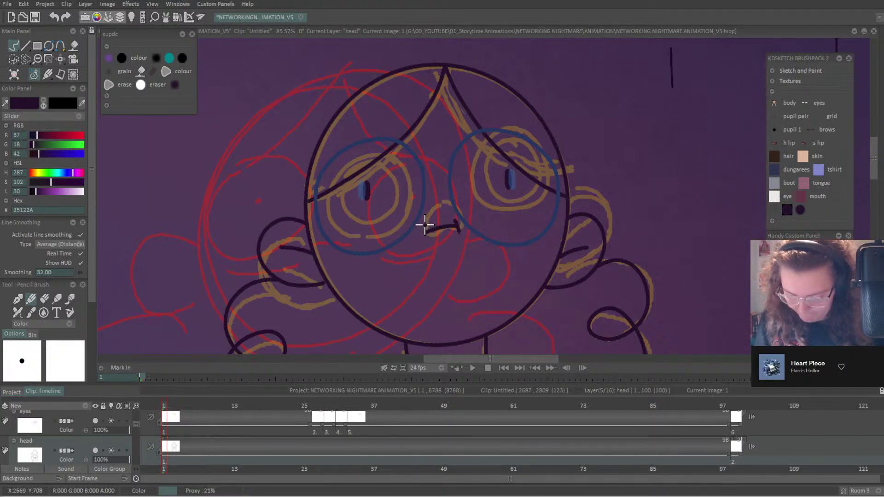
key("ctrl+z")
key("ctrl+z")
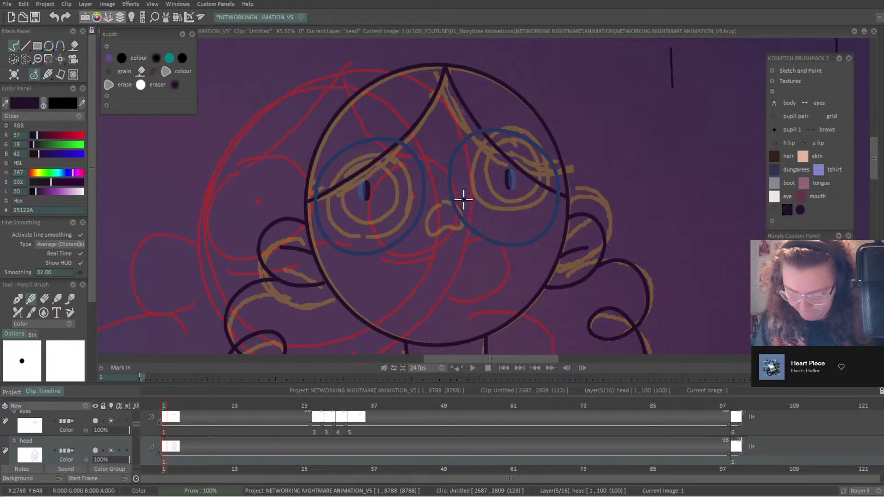
Draw a small arched nose between the glasses on frame 1 of the head layer and turn off the eyes layer's light table.
mouse_move(428, 229)
left_mouse_down()
mouse_move(457, 236)
mouse_move(453, 222)
mouse_move(451, 247)
mouse_move(430, 238)
left_mouse_up()
left_click(111, 421)
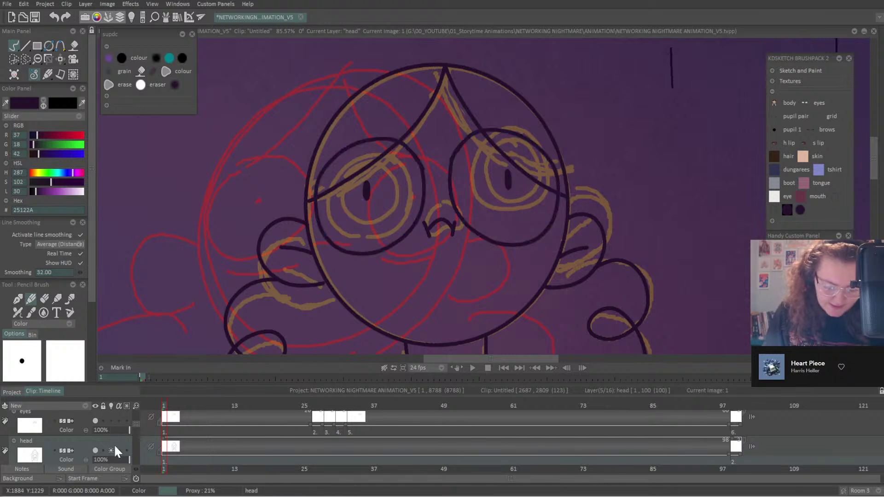
Hide the rough sketch layers Untitled1 and Anim_9 and save the project.
scroll(136, 425, "down", 3)
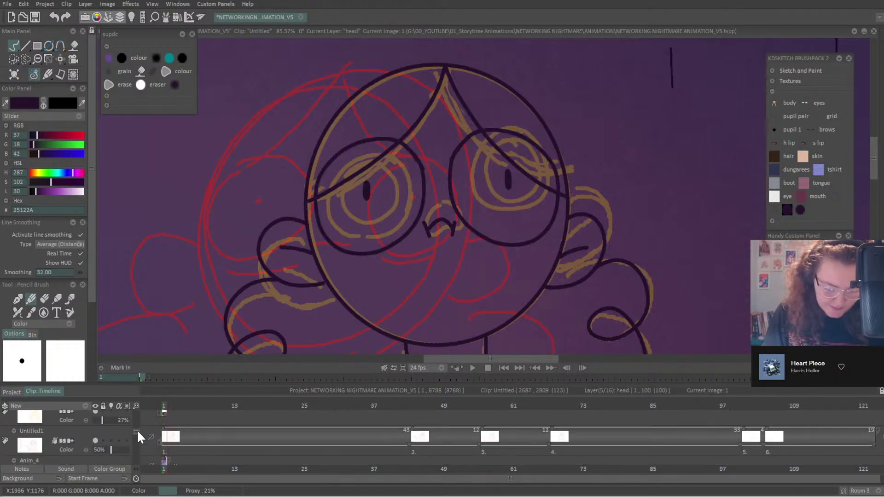
scroll(137, 430, "down", 2)
left_click(95, 423)
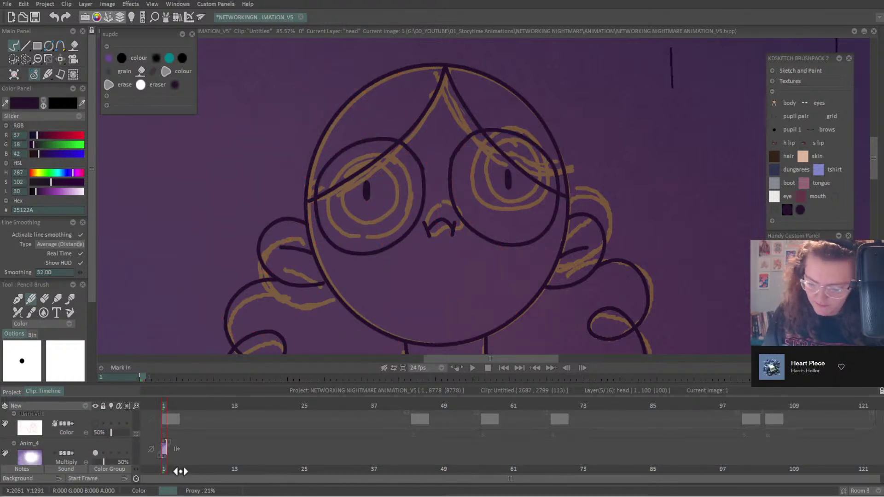
scroll(137, 430, "up", 2)
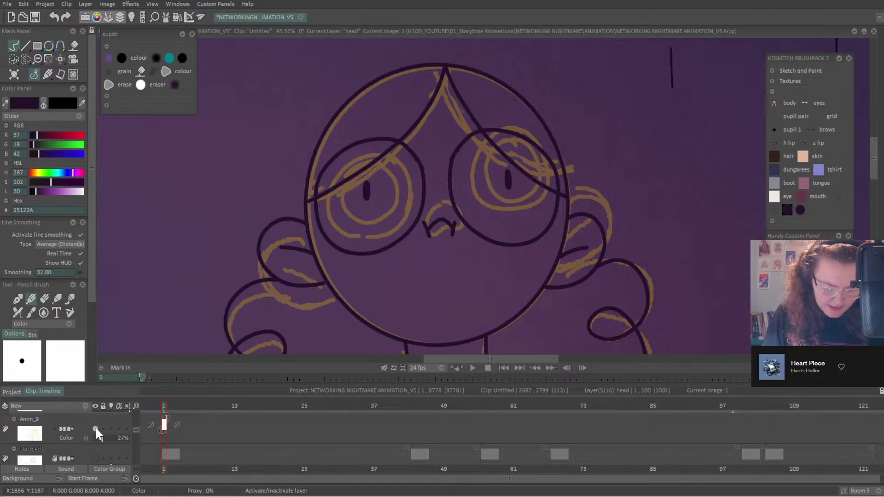
left_click(96, 429)
scroll(138, 426, "up", 3)
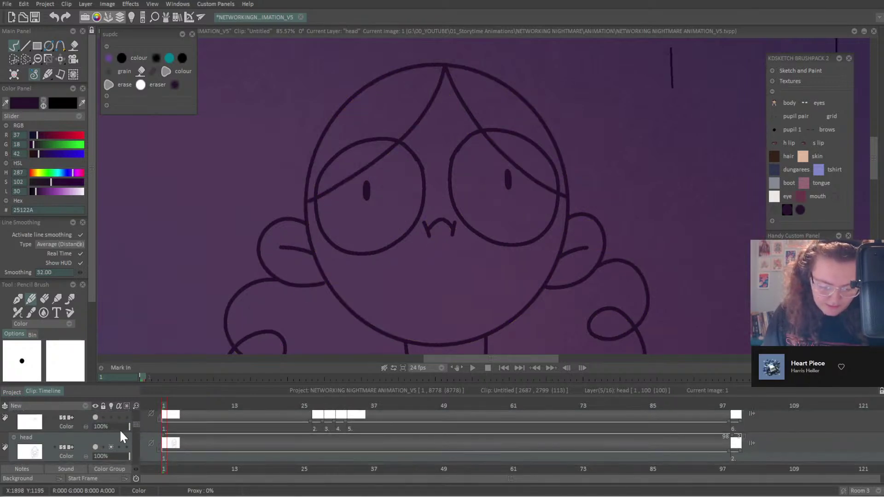
key("ctrl+s")
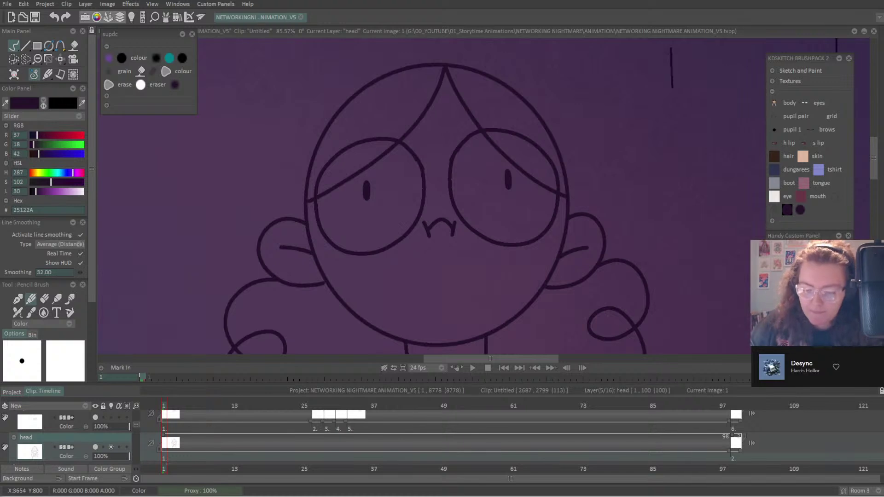
Flip between frames 1 and 99 of the head layer and examine the whole figure.
key("Right")
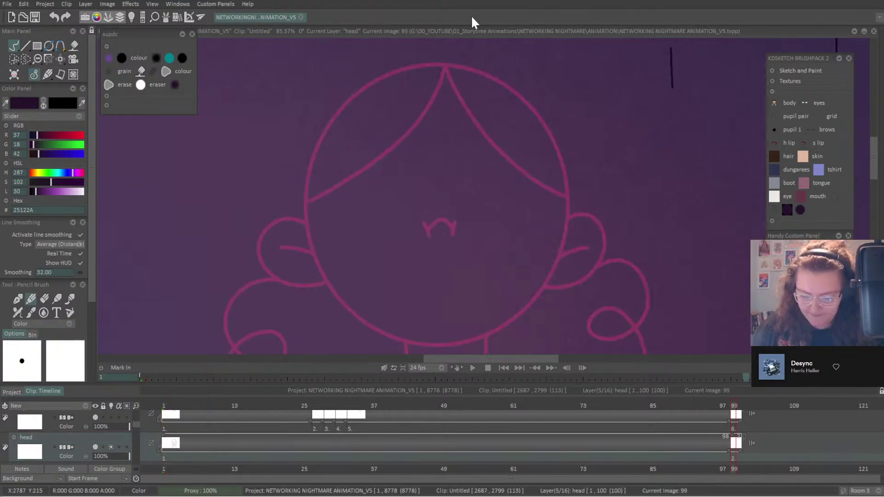
key("Left")
key("Right")
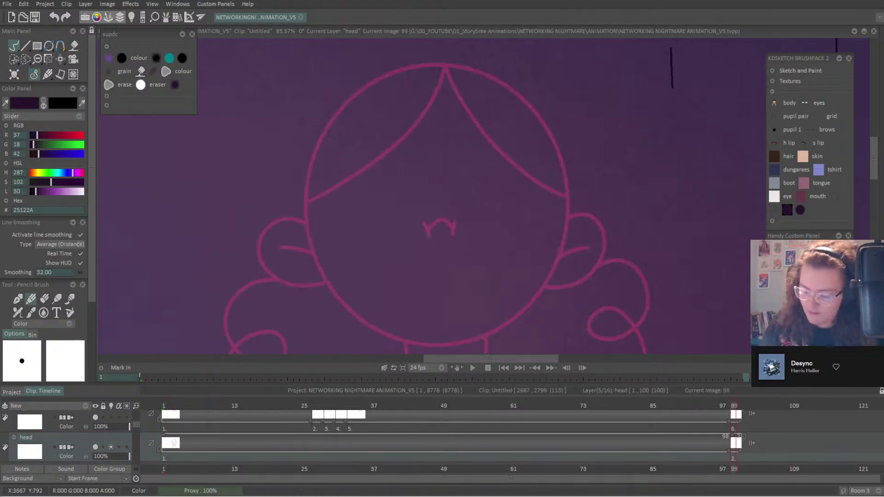
scroll(442, 193, "down", 3)
scroll(444, 285, "up", 2)
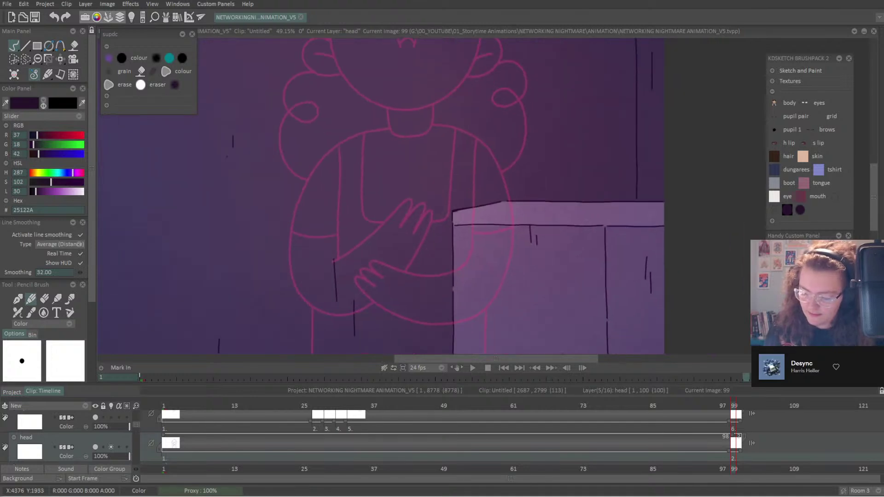
scroll(442, 193, "down", 1)
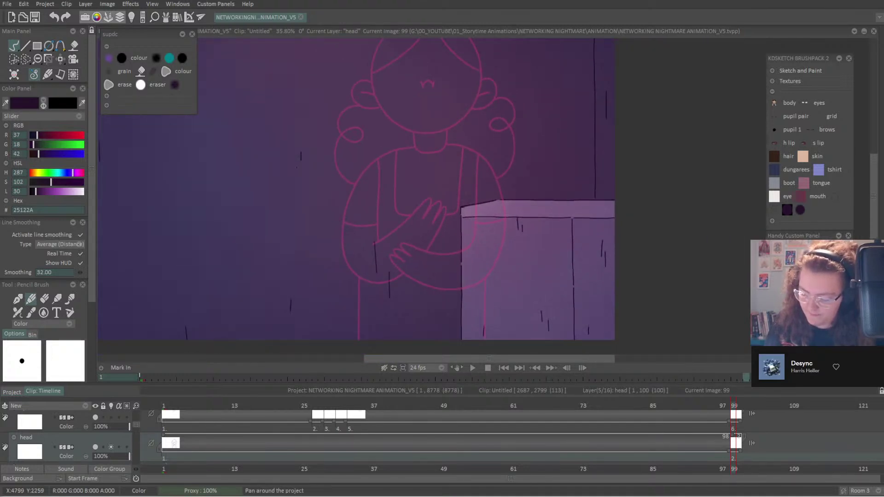
left_click_drag(442, 184, 444, 236)
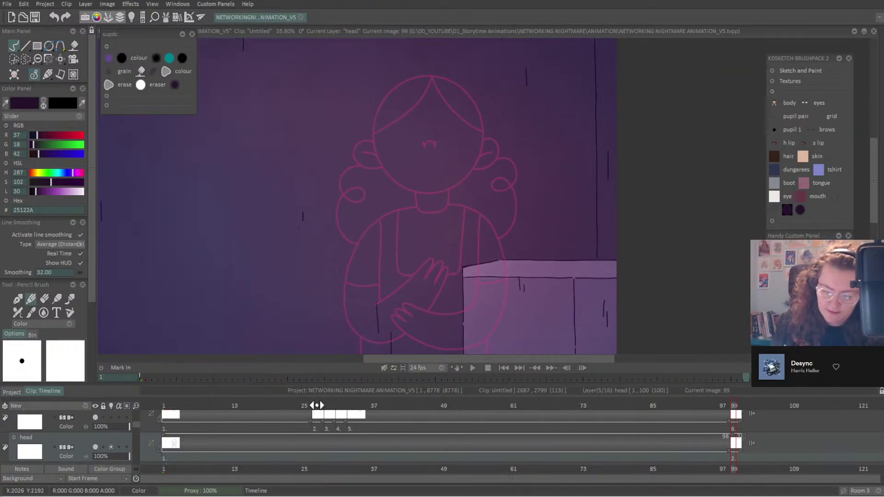
Merge the eyes layer with the head layer into a single layer.
left_click(320, 405)
key("Left")
left_click(83, 421)
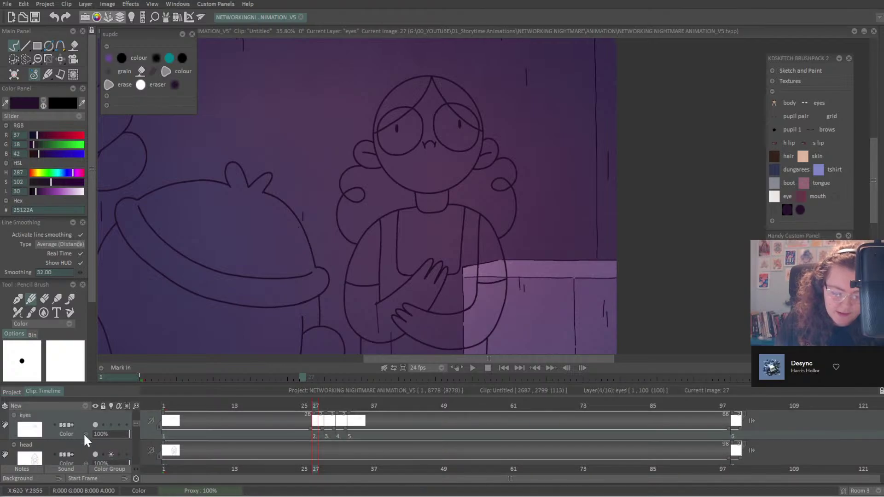
left_click_drag(82, 423, 82, 453)
left_click(386, 284)
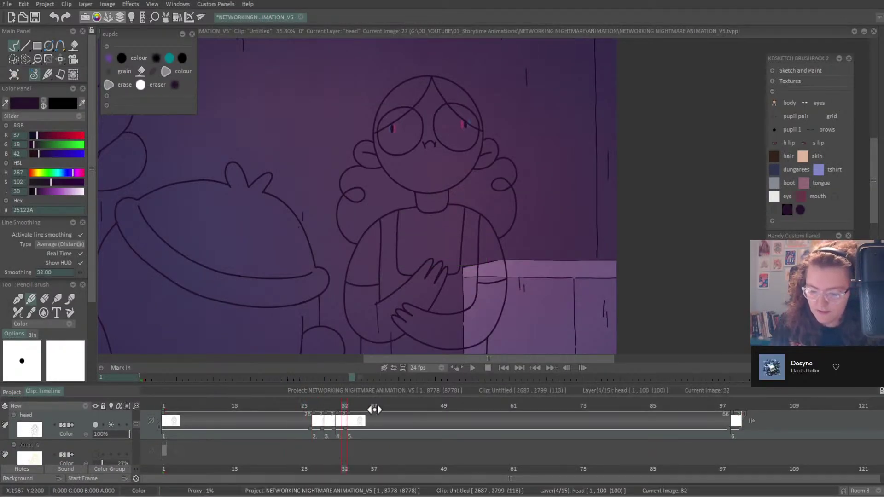
Add a new animation layer above the head layer at frame 99.
left_click(583, 408)
left_click(734, 419)
left_click(734, 419)
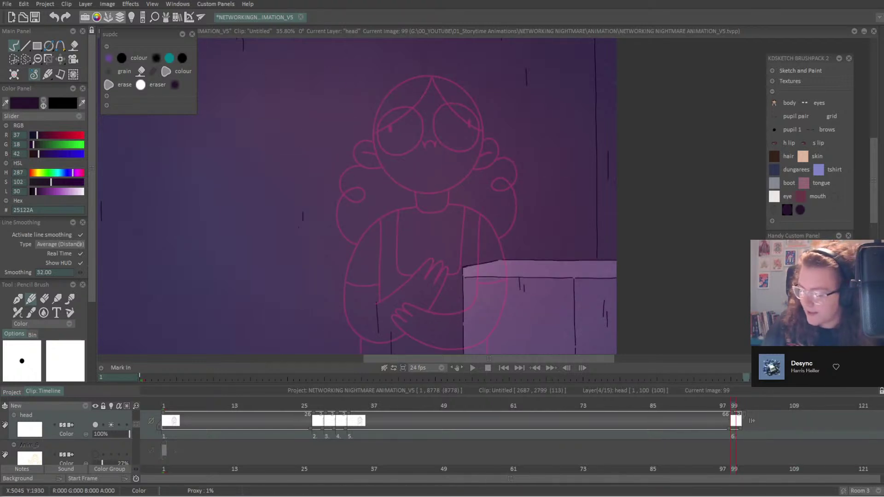
scroll(732, 323, "down", 3)
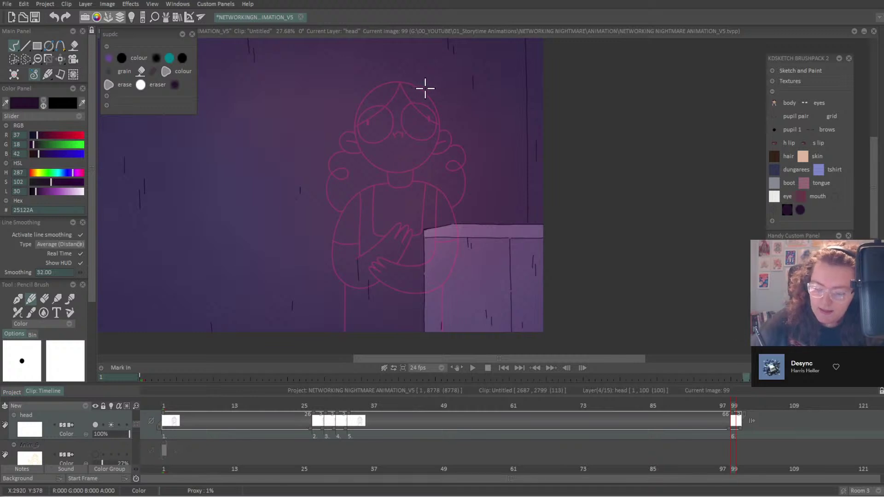
mouse_move(457, 111)
left_mouse_down()
mouse_move(409, 93)
mouse_move(387, 110)
mouse_move(384, 134)
mouse_move(404, 161)
mouse_move(453, 174)
left_mouse_up()
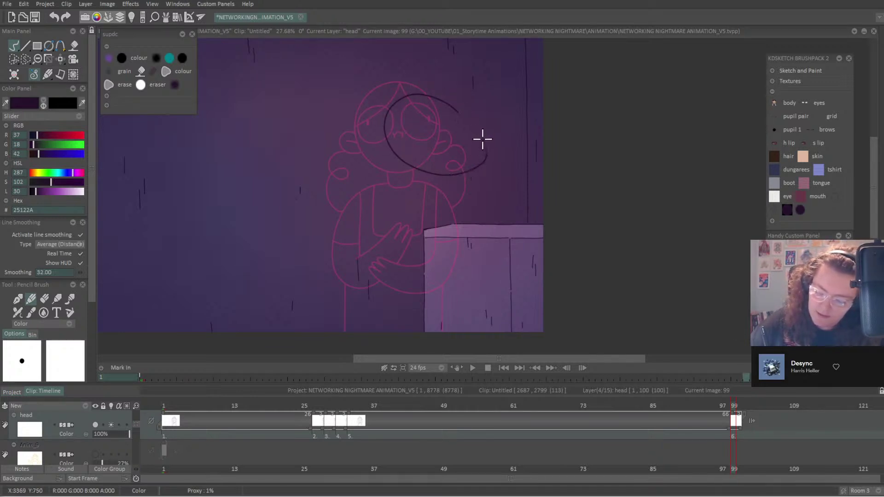
key("ctrl+z")
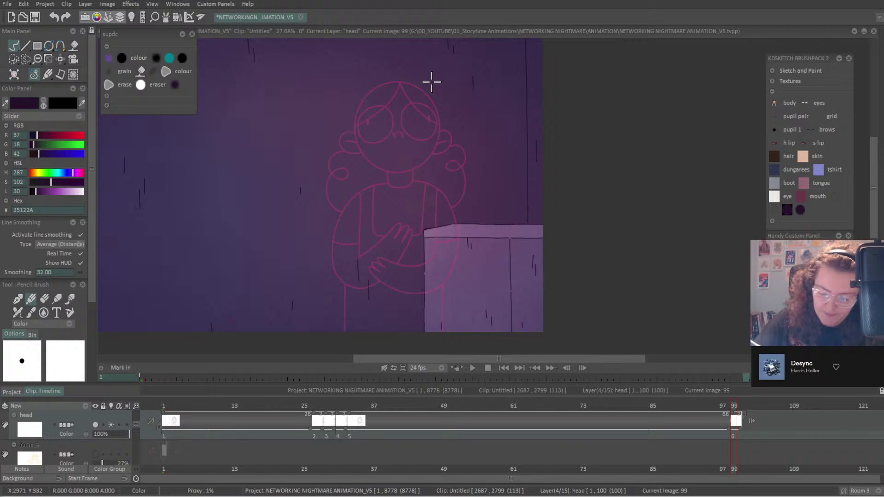
left_click(83, 405)
left_click(120, 407)
Set the drawing colour to orange-yellow FFBE33 and deactivate line smoothing.
left_click(37, 173)
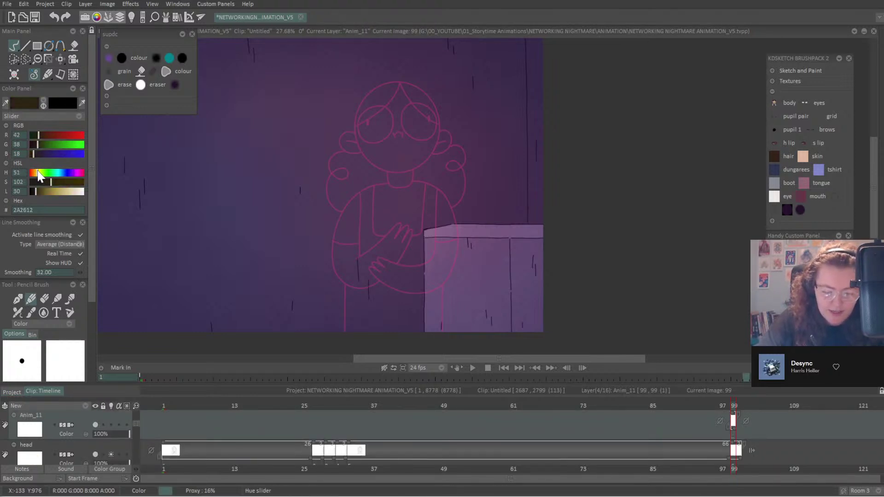
left_click_drag(71, 191, 102, 189)
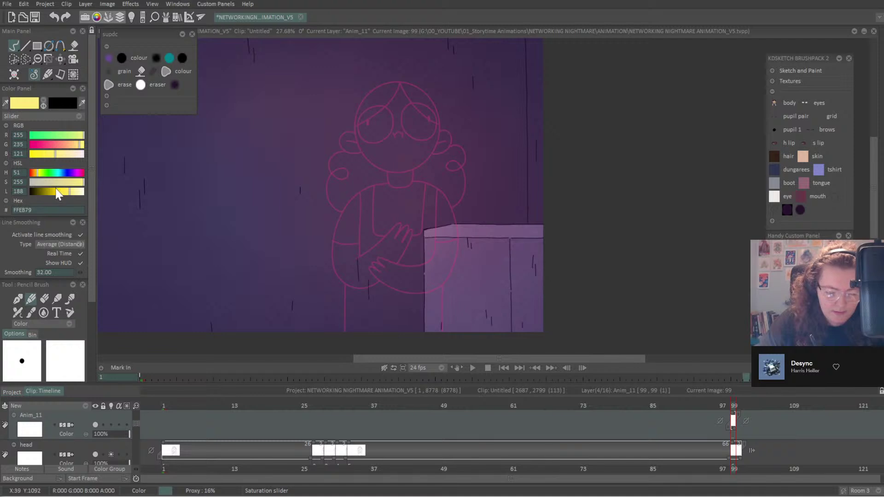
left_click_drag(75, 144, 43, 154)
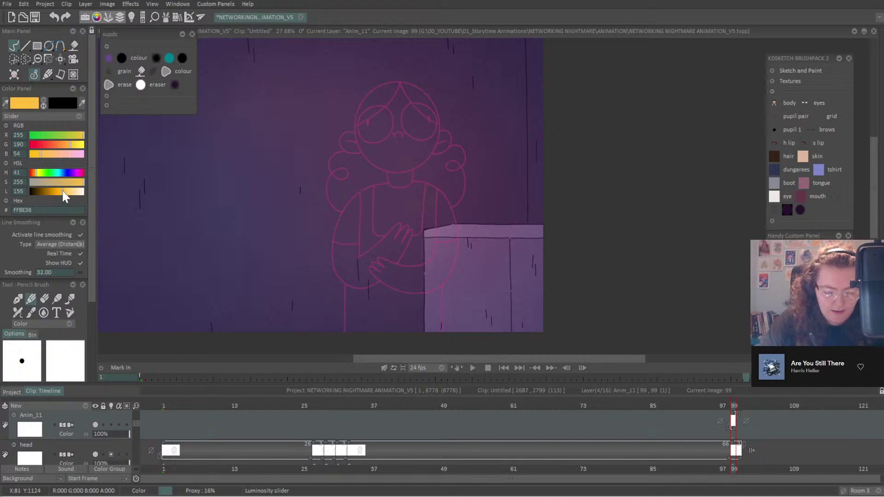
mouse_move(64, 195)
left_mouse_down()
mouse_move(49, 191)
mouse_move(65, 194)
left_mouse_up()
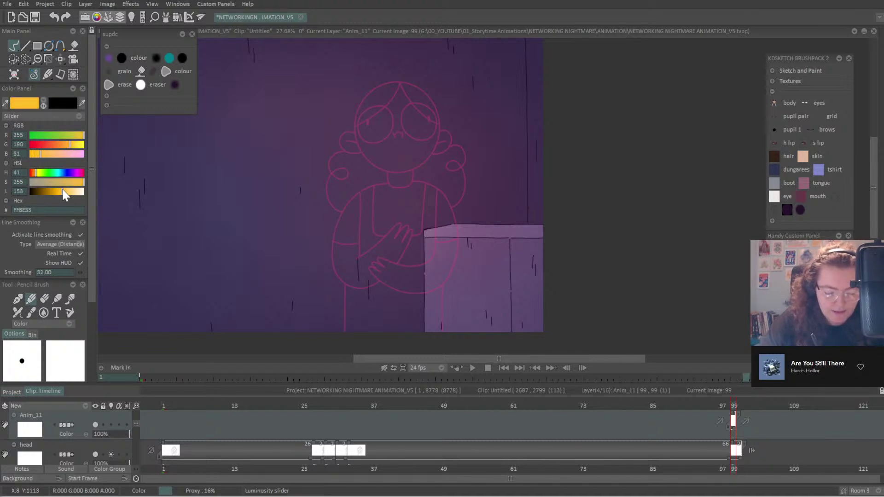
left_click(81, 235)
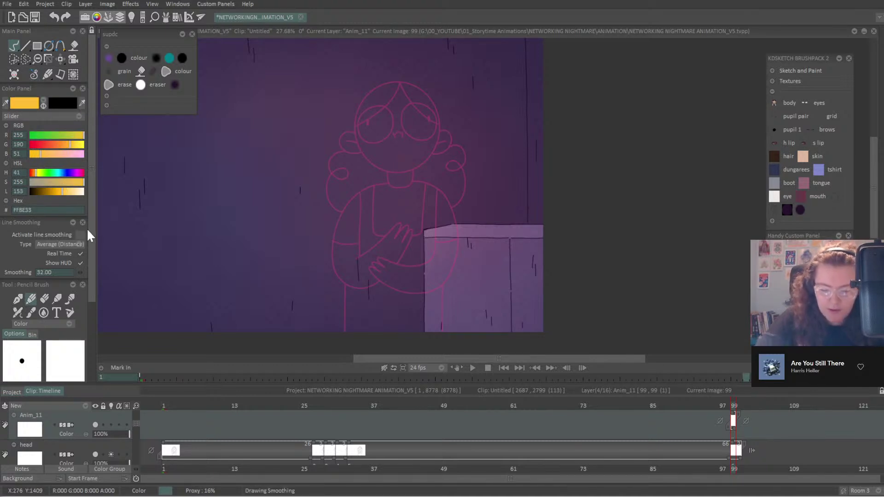
mouse_move(425, 104)
left_mouse_down()
mouse_move(457, 102)
mouse_move(405, 153)
mouse_move(469, 190)
left_mouse_up()
left_click_drag(501, 191, 508, 187)
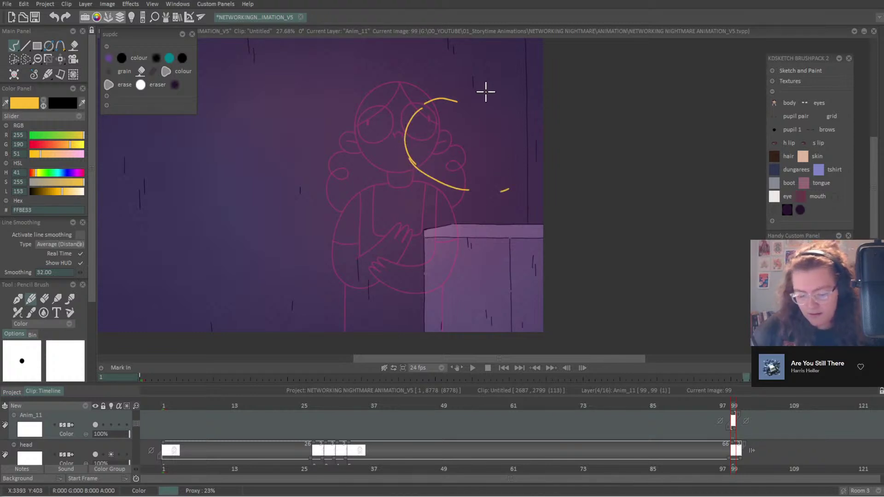
key("ctrl+z")
key("ctrl+z")
key("ctrl+z")
key("ctrl+z")
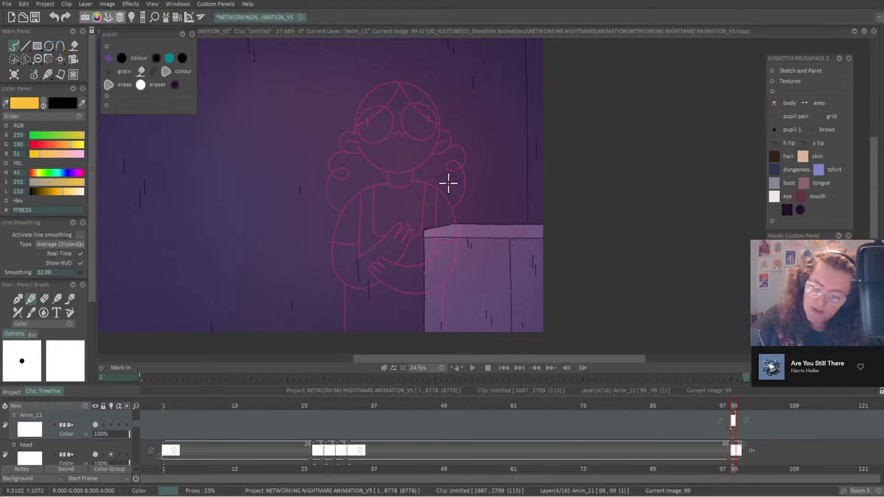
Rough-sketch a curved, leaning torso and the character's left-side arm bent in toward the body on frame 99.
mouse_move(442, 180)
left_mouse_down()
mouse_move(493, 204)
mouse_move(462, 183)
mouse_move(528, 253)
mouse_move(523, 309)
left_mouse_up()
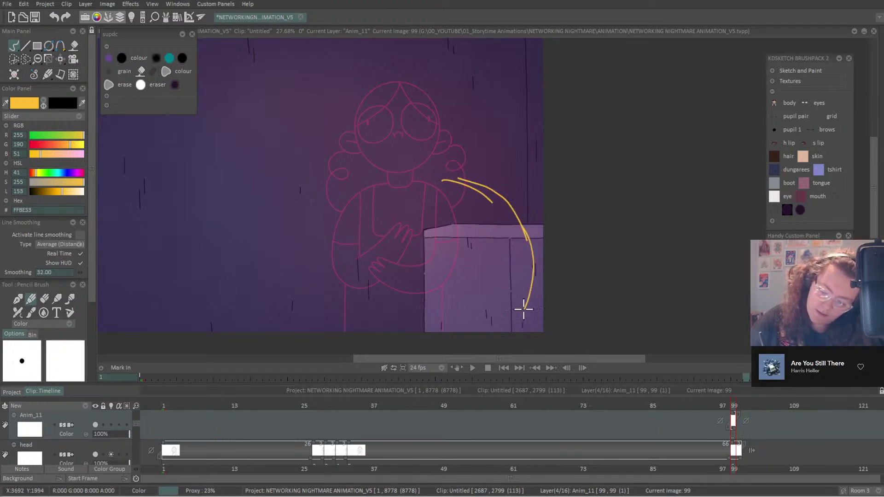
mouse_move(525, 251)
left_mouse_down()
mouse_move(525, 301)
mouse_move(476, 346)
left_mouse_up()
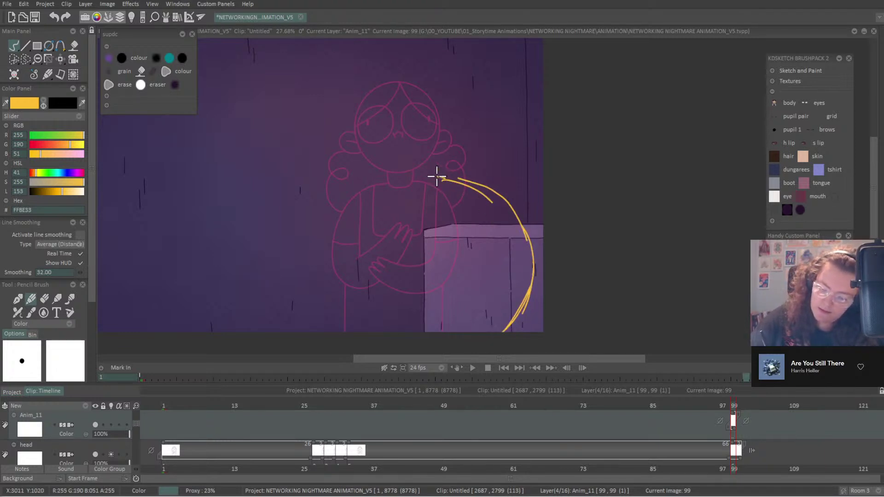
mouse_move(436, 177)
left_mouse_down()
mouse_move(391, 211)
mouse_move(422, 242)
mouse_move(399, 224)
mouse_move(436, 290)
mouse_move(410, 336)
left_mouse_up()
mouse_move(386, 202)
left_mouse_down()
mouse_move(318, 251)
mouse_move(349, 317)
mouse_move(387, 315)
mouse_move(312, 293)
mouse_move(358, 210)
left_mouse_up()
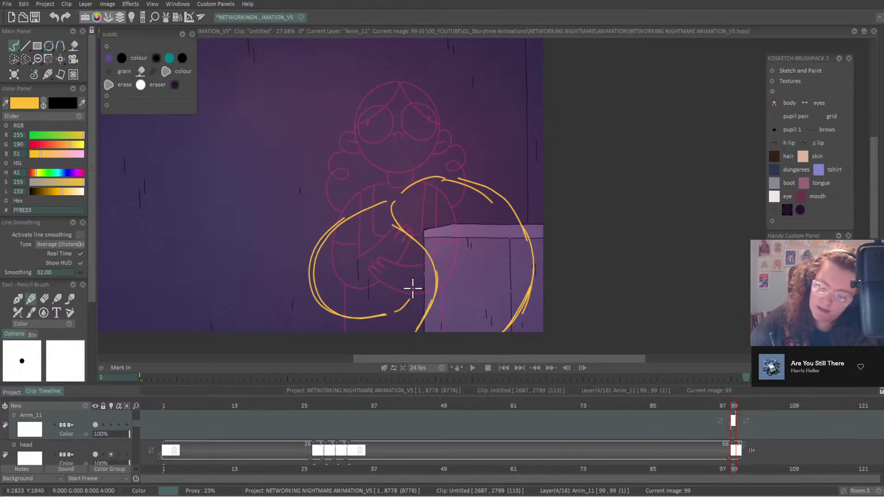
mouse_move(397, 312)
left_mouse_down()
mouse_move(410, 287)
mouse_move(392, 277)
mouse_move(357, 283)
mouse_move(366, 252)
mouse_move(350, 277)
mouse_move(388, 244)
mouse_move(361, 257)
mouse_move(394, 245)
left_mouse_up()
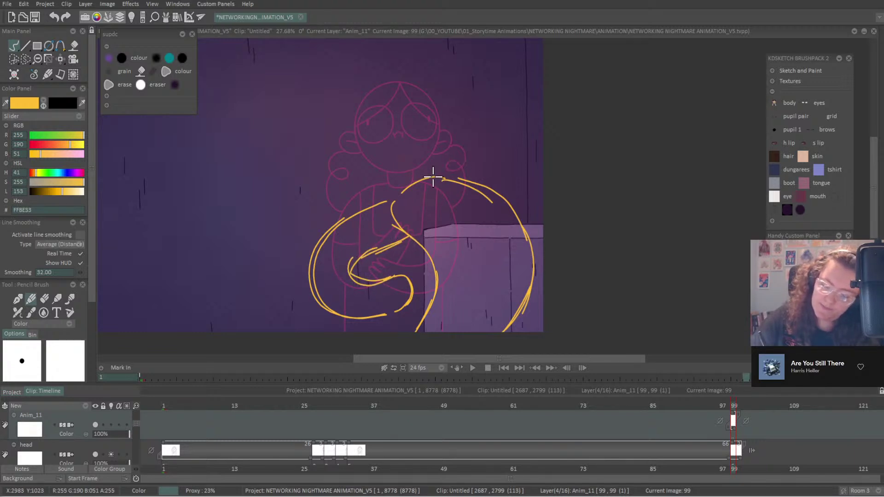
Sketch the right-side arm raised and bent in front of the torso, and add a sleeve line to both arms.
mouse_move(432, 178)
left_mouse_down()
mouse_move(474, 179)
mouse_move(455, 179)
mouse_move(509, 226)
left_mouse_up()
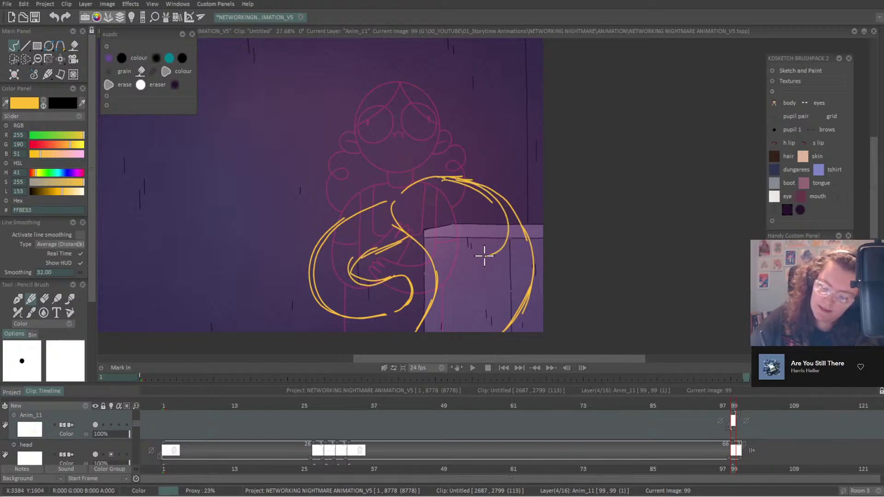
mouse_move(458, 242)
left_mouse_down()
mouse_move(446, 267)
mouse_move(460, 292)
left_mouse_up()
left_click_drag(467, 256, 500, 244)
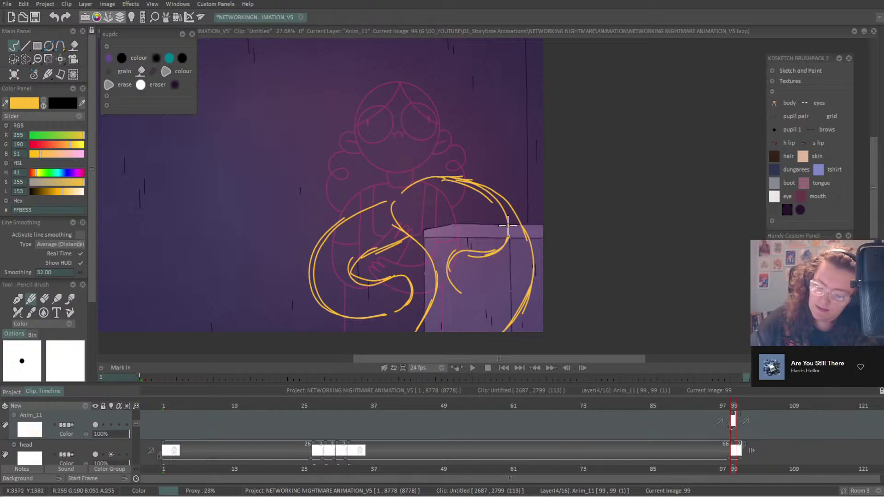
left_click_drag(453, 177, 492, 169)
mouse_move(534, 201)
left_mouse_down()
mouse_move(532, 250)
mouse_move(515, 271)
mouse_move(449, 262)
mouse_move(503, 272)
left_mouse_up()
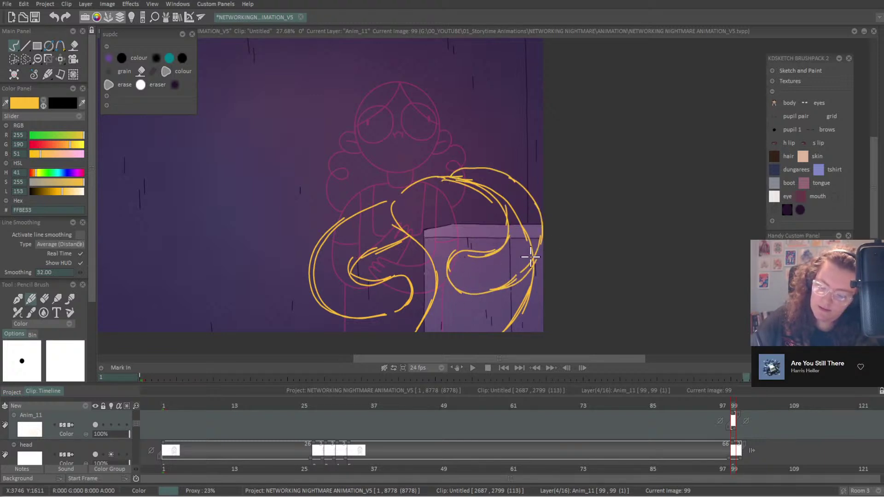
left_click_drag(340, 223, 364, 249)
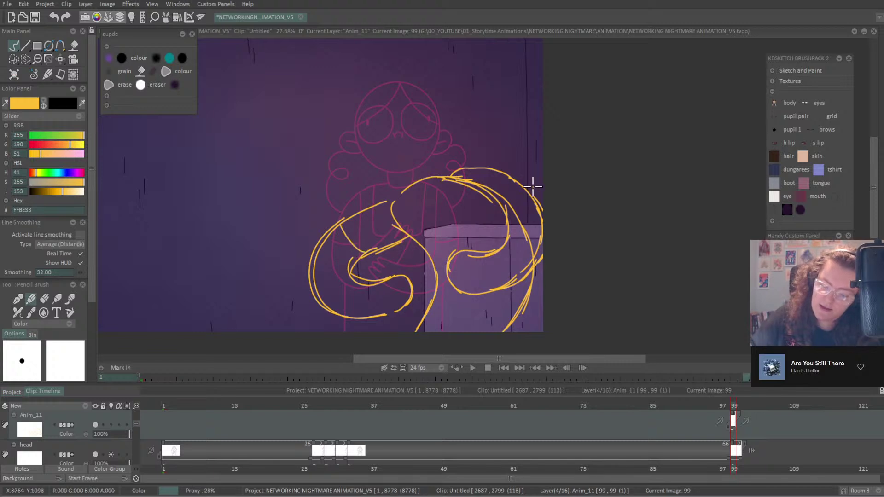
mouse_move(534, 185)
left_mouse_down()
mouse_move(512, 207)
mouse_move(528, 197)
left_mouse_up()
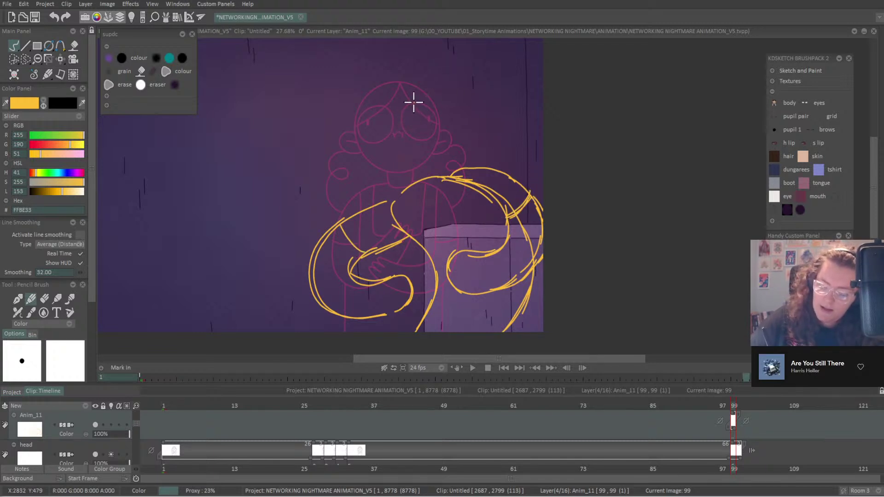
Sketch the tilted round head above the shoulders with two oval glasses lenses.
key("Right")
key("Left")
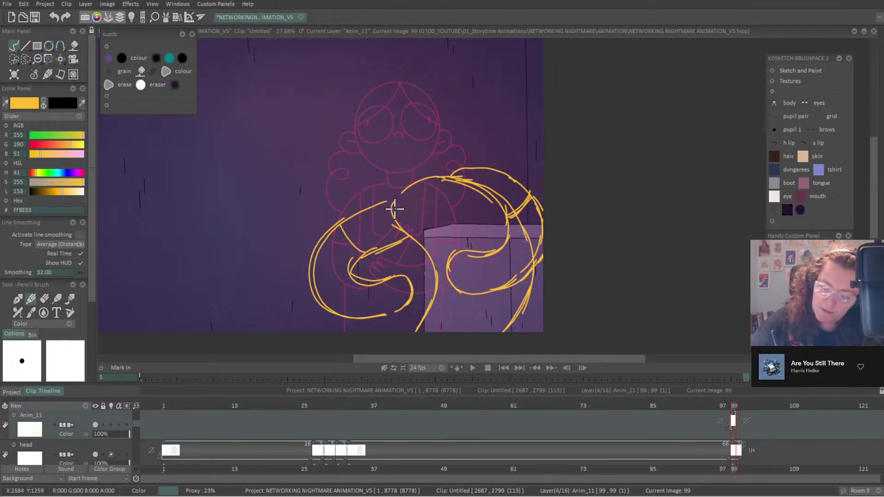
mouse_move(410, 113)
left_mouse_down()
mouse_move(368, 137)
mouse_move(396, 210)
left_mouse_up()
key("ctrl+z")
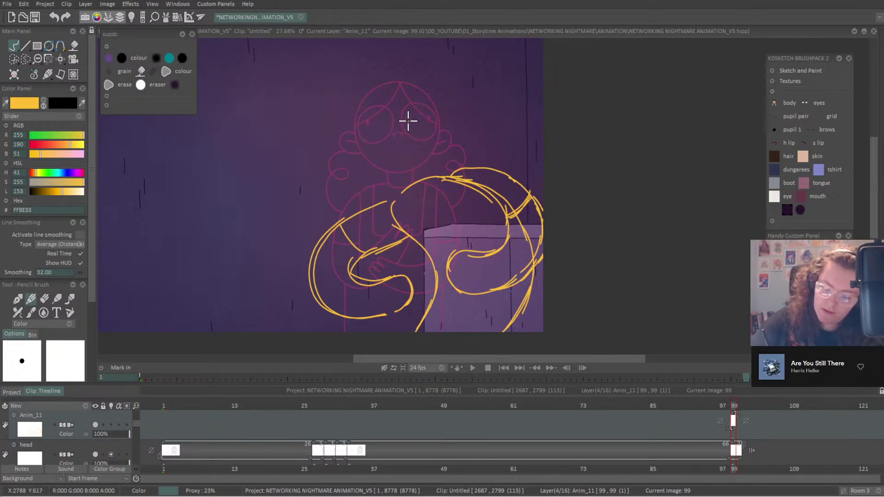
mouse_move(406, 118)
left_mouse_down()
mouse_move(366, 145)
mouse_move(421, 208)
left_mouse_up()
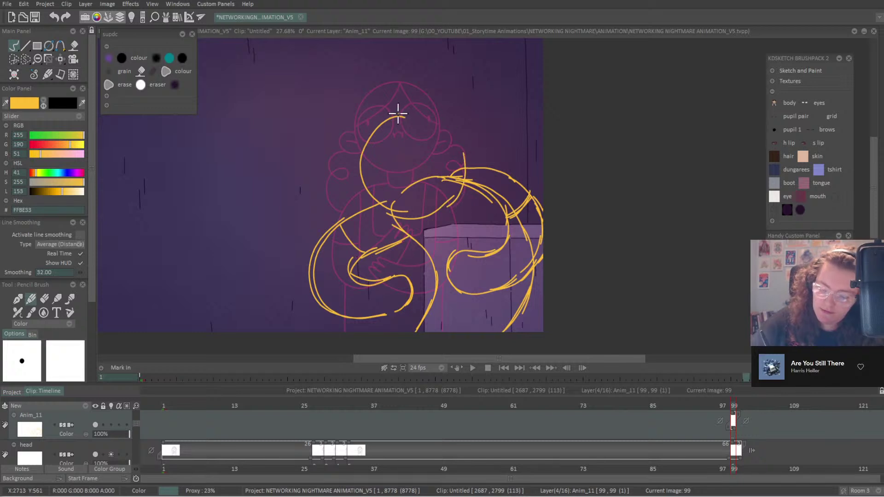
mouse_move(397, 115)
left_mouse_down()
mouse_move(466, 161)
mouse_move(457, 190)
left_mouse_up()
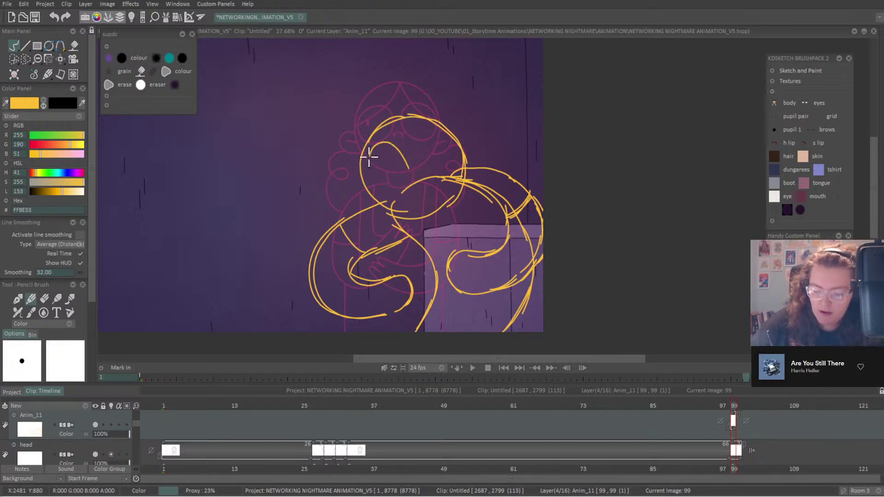
left_click_drag(369, 150, 371, 150)
mouse_move(418, 130)
left_mouse_down()
mouse_move(456, 165)
mouse_move(425, 125)
mouse_move(457, 168)
mouse_move(428, 129)
mouse_move(420, 179)
left_mouse_up()
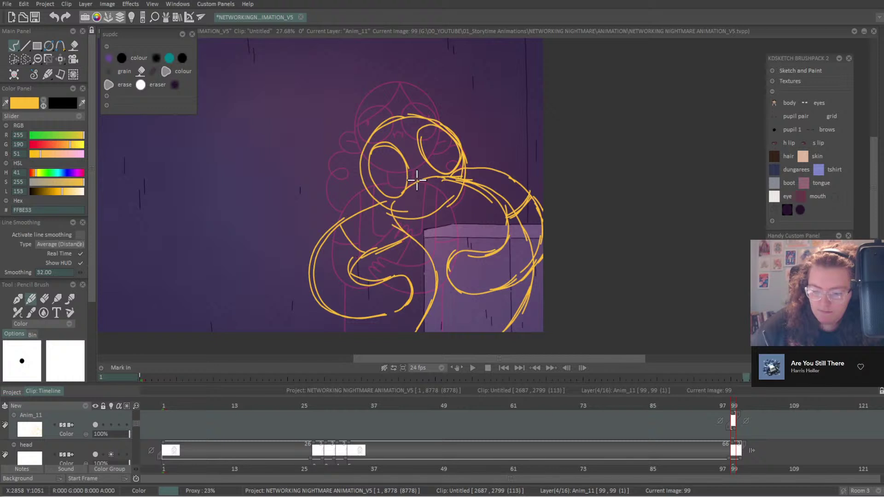
Add a small nose, narrow pupils, the ears and the hair parting to the tilted head.
mouse_move(417, 184)
left_mouse_down()
mouse_move(430, 182)
mouse_move(419, 167)
mouse_move(418, 186)
left_mouse_up()
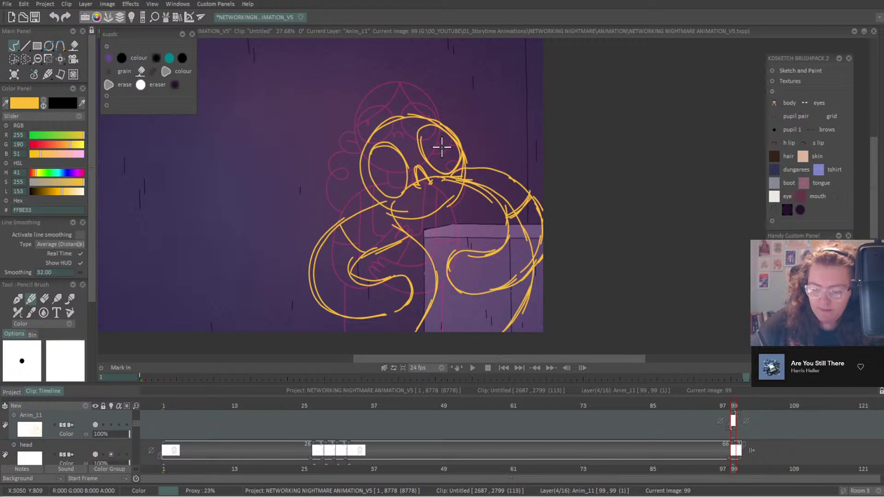
mouse_move(443, 146)
left_mouse_down()
mouse_move(449, 157)
mouse_move(438, 134)
left_mouse_up()
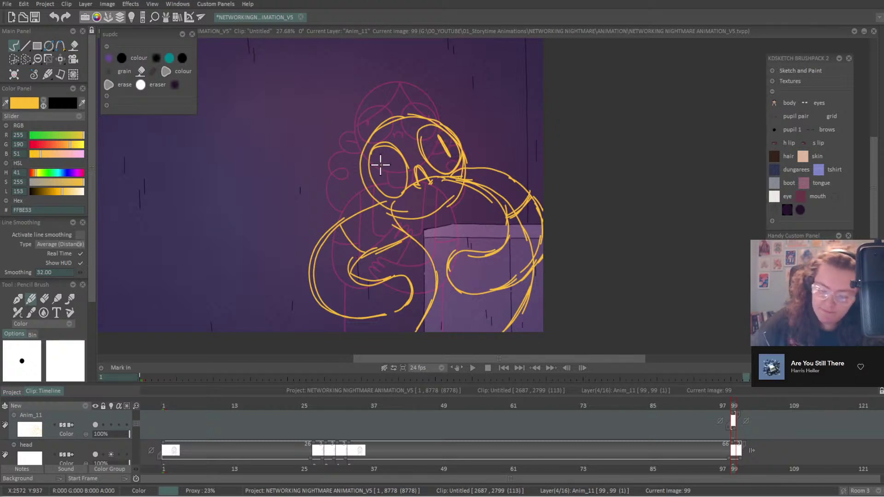
left_click_drag(379, 160, 383, 183)
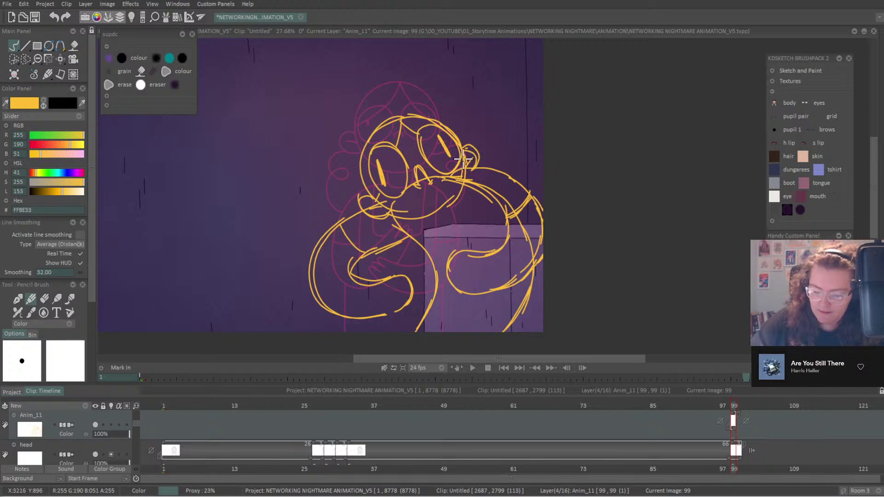
Sketch curly hair behind both ears and rough in the bent arm's hand in front of the torso.
mouse_move(475, 141)
left_mouse_down()
mouse_move(498, 124)
mouse_move(520, 178)
left_mouse_up()
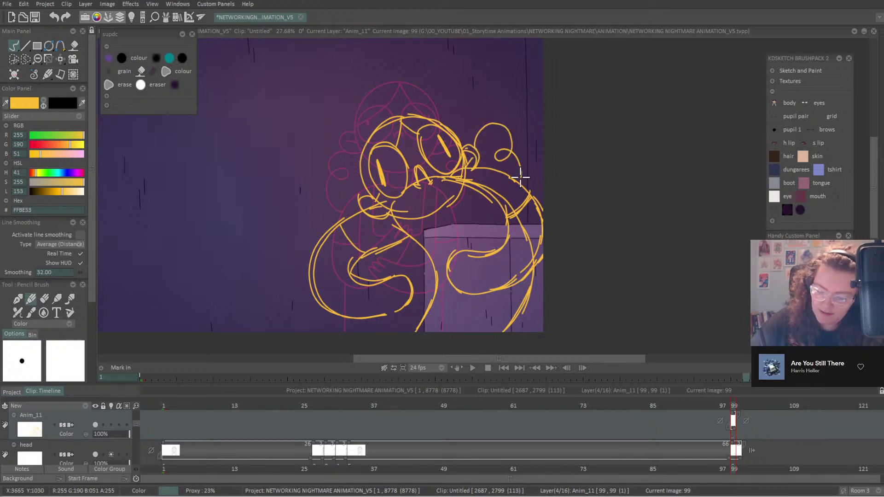
mouse_move(351, 201)
left_mouse_down()
mouse_move(337, 227)
mouse_move(351, 259)
mouse_move(330, 229)
left_mouse_up()
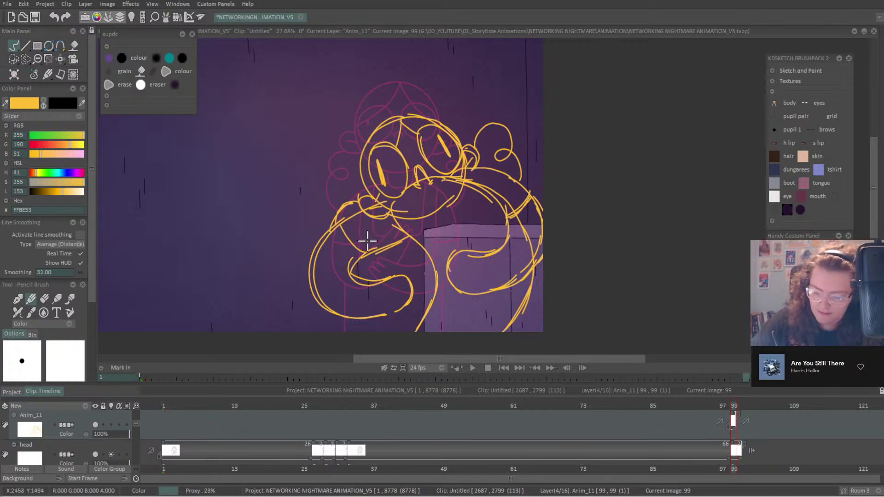
mouse_move(361, 258)
left_mouse_down()
mouse_move(414, 259)
mouse_move(400, 268)
mouse_move(411, 261)
mouse_move(407, 247)
mouse_move(432, 253)
left_mouse_up()
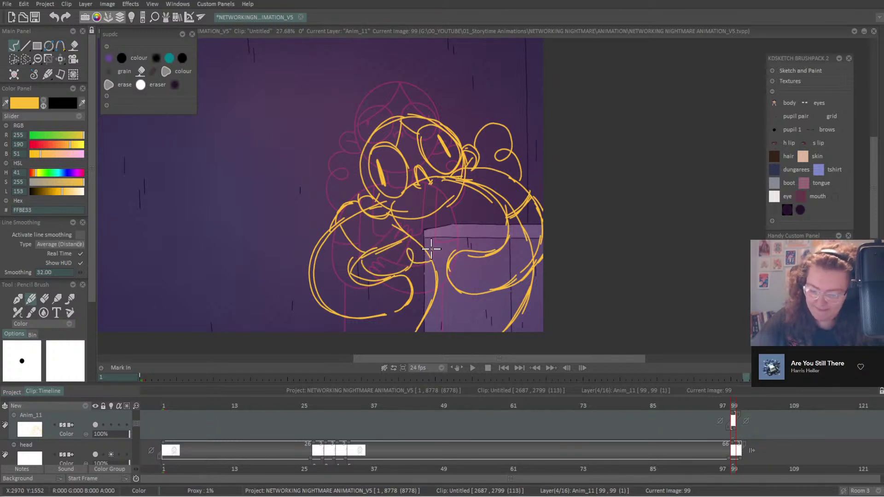
Flip between frames 99 and 101 and compare the new orange pose with the dust puffs and speed lines.
key("Right")
key("Right")
key("Left")
key("Left")
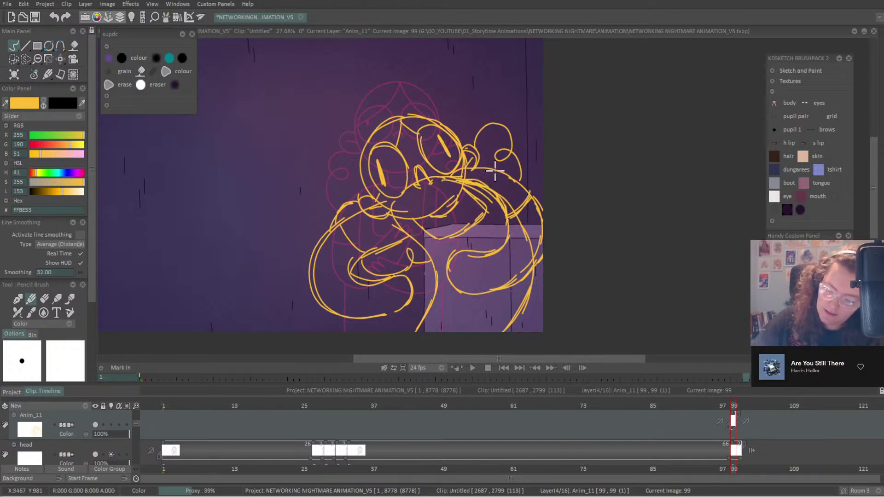
key("Right")
key("Right")
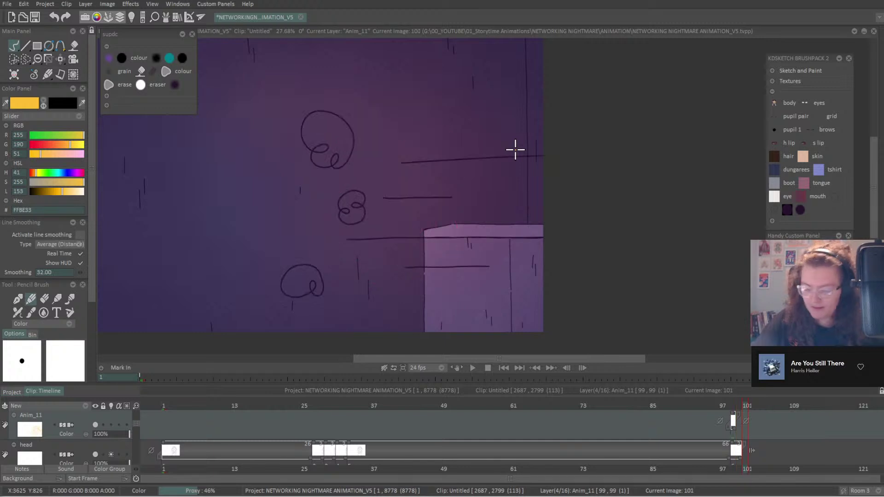
key("Left")
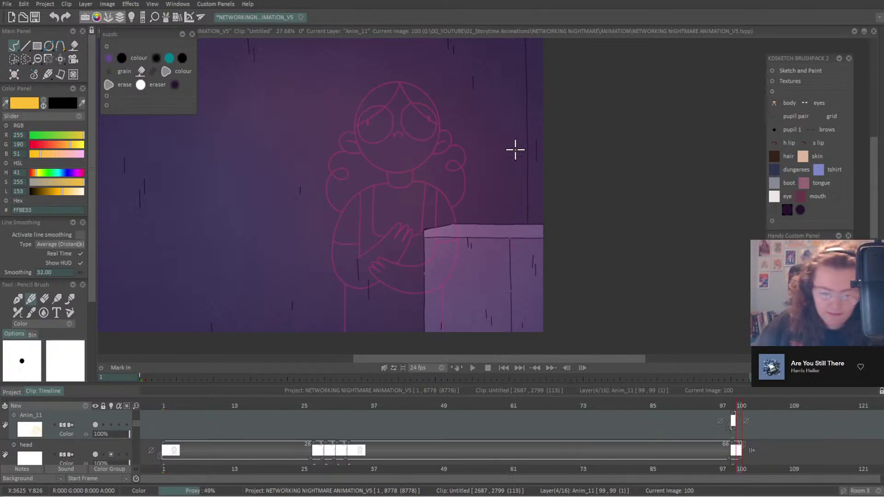
key("Left")
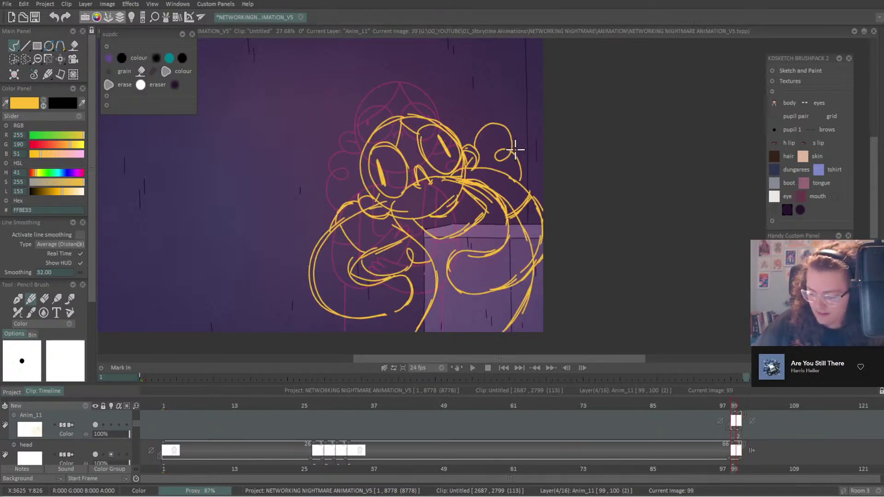
At frame 100, turn on the Anim_11 layer's light table and sketch a horizontally stretched head running off the canvas's right edge.
key("Right")
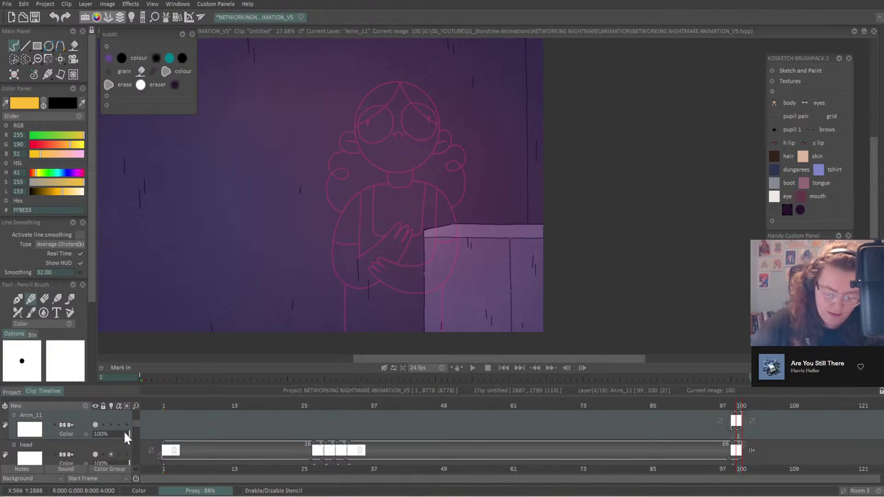
left_click(111, 424)
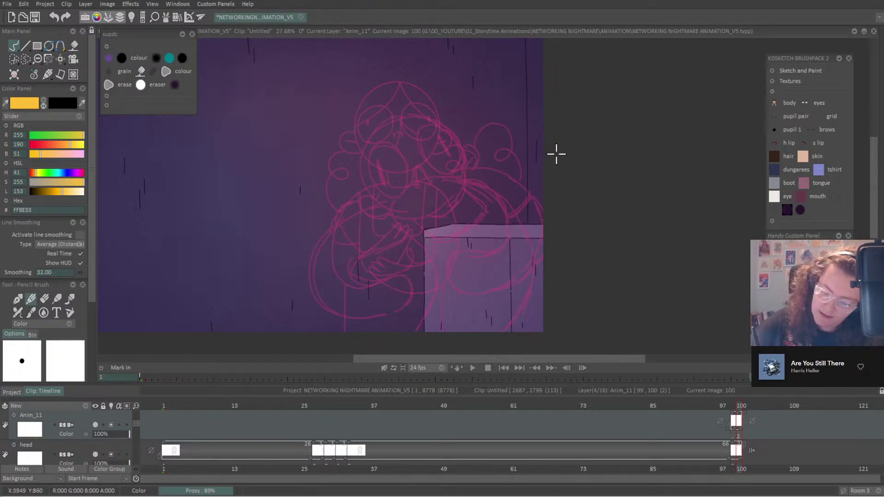
mouse_move(554, 146)
left_mouse_down()
mouse_move(504, 119)
mouse_move(465, 119)
mouse_move(421, 157)
mouse_move(479, 224)
left_mouse_up()
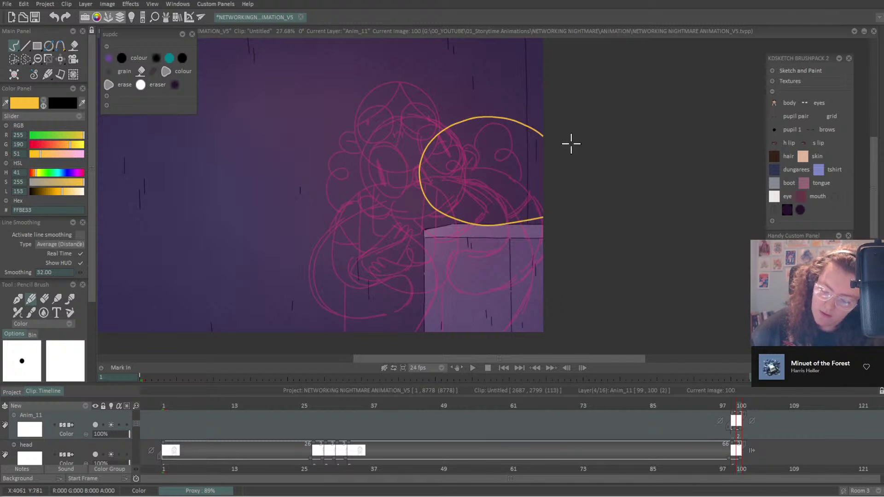
key("ctrl+z")
mouse_move(560, 150)
left_mouse_down()
mouse_move(506, 124)
mouse_move(439, 127)
mouse_move(420, 173)
mouse_move(454, 195)
mouse_move(559, 202)
mouse_move(507, 205)
mouse_move(436, 184)
mouse_move(427, 143)
mouse_move(490, 122)
mouse_move(569, 138)
left_mouse_up()
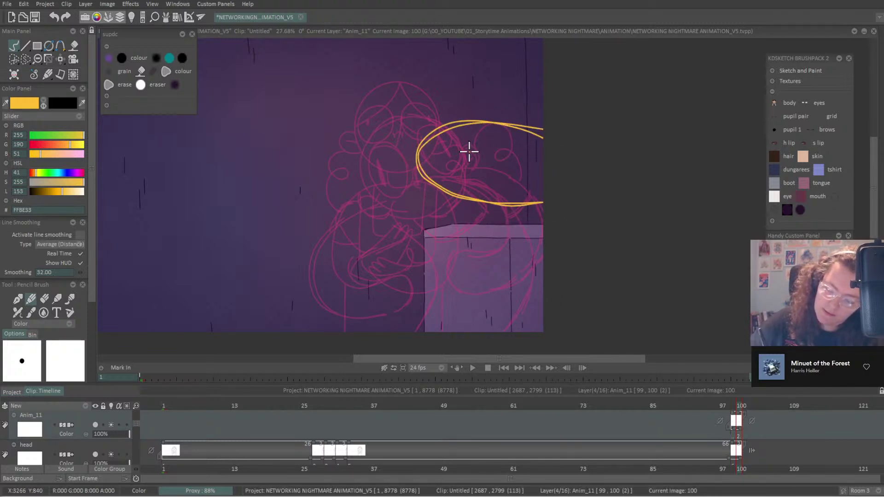
Sketch two wide oval lenses with flattened scribbled pupils and a small nose on the stretched head.
mouse_move(468, 152)
left_mouse_down()
mouse_move(444, 144)
mouse_move(430, 165)
mouse_move(468, 181)
mouse_move(504, 172)
mouse_move(472, 139)
mouse_move(429, 149)
mouse_move(497, 153)
left_mouse_up()
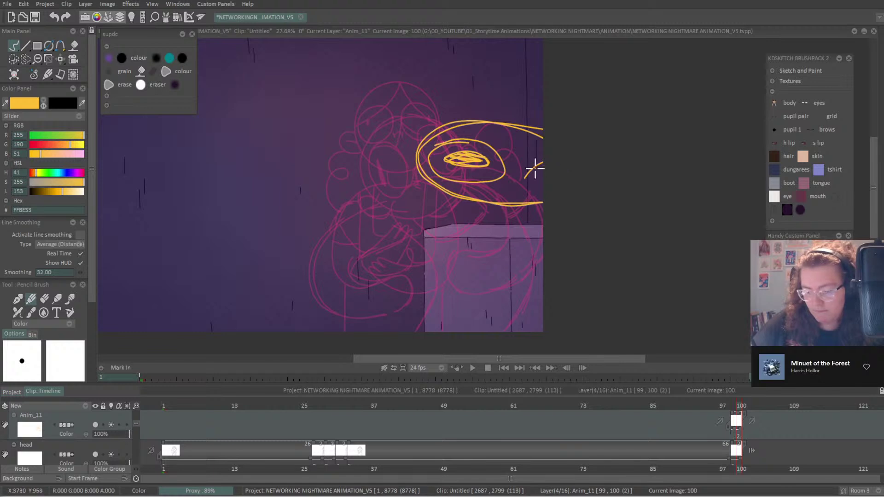
left_click_drag(543, 162, 527, 184)
key("ctrl+z")
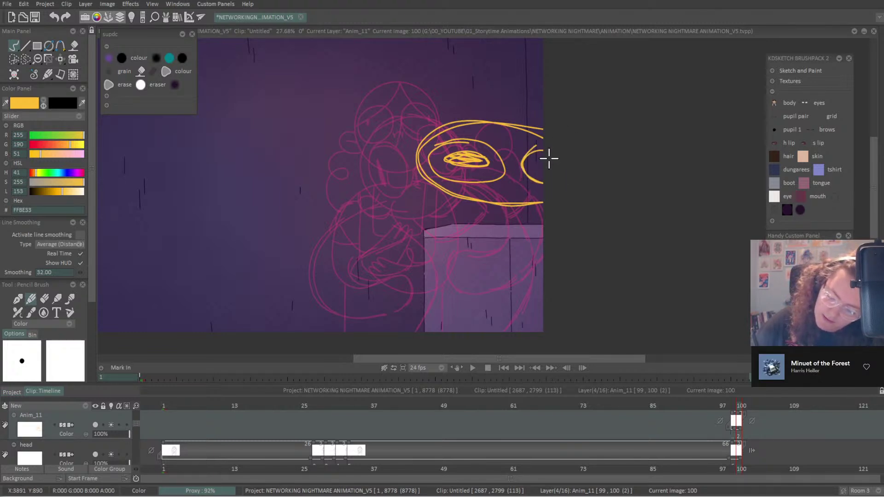
mouse_move(550, 158)
left_mouse_down()
mouse_move(538, 160)
mouse_move(544, 166)
mouse_move(506, 184)
left_mouse_up()
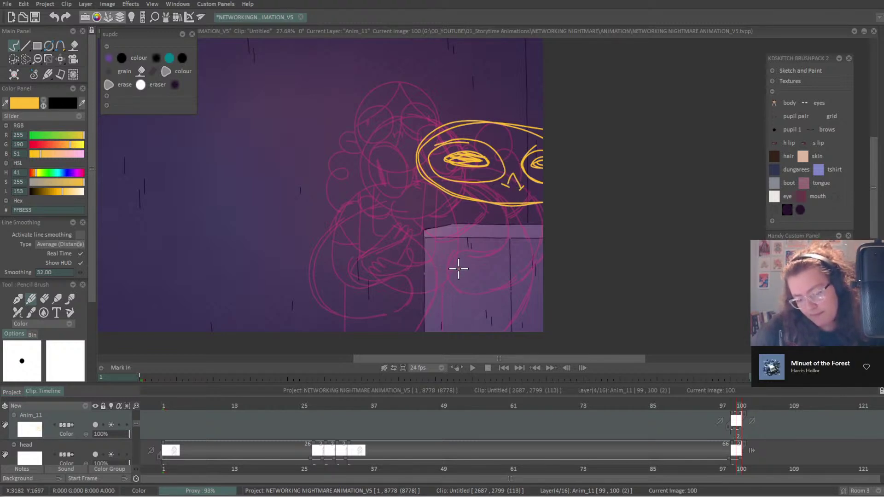
Sketch the near arm hanging from the shoulder and bent forward in front of the cabinet, with a sleeve line.
mouse_move(476, 275)
left_mouse_down()
mouse_move(430, 255)
mouse_move(404, 186)
mouse_move(425, 184)
mouse_move(429, 253)
left_mouse_up()
left_click_drag(400, 221, 442, 183)
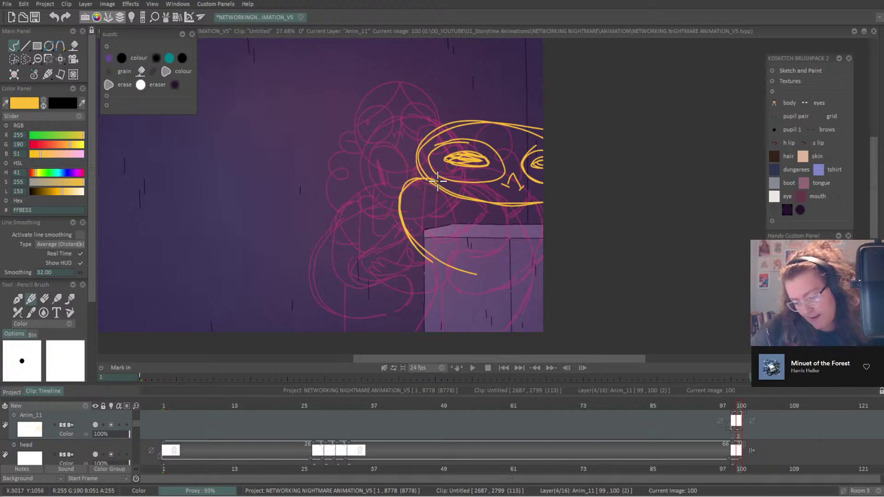
mouse_move(448, 258)
left_mouse_down()
mouse_move(519, 279)
mouse_move(482, 268)
mouse_move(523, 262)
left_mouse_up()
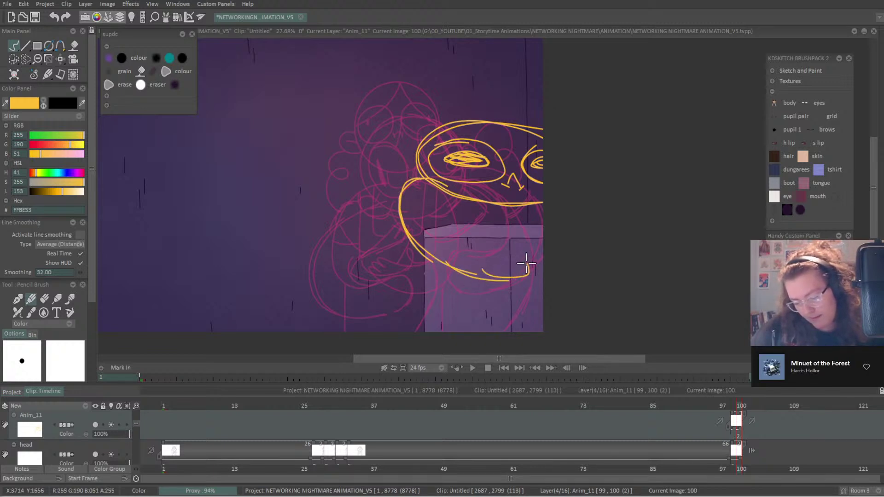
mouse_move(448, 224)
left_mouse_down()
mouse_move(527, 257)
mouse_move(476, 274)
left_mouse_up()
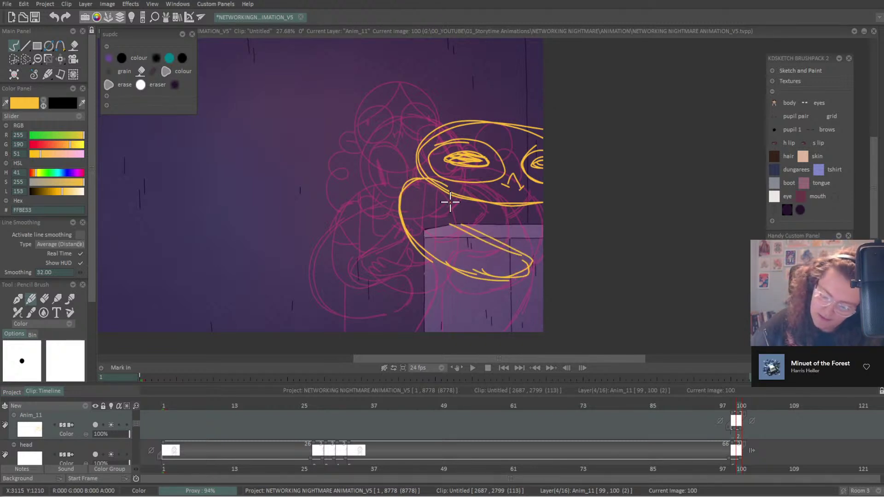
mouse_move(435, 206)
left_mouse_down()
mouse_move(482, 243)
mouse_move(416, 232)
mouse_move(429, 225)
mouse_move(391, 227)
left_mouse_up()
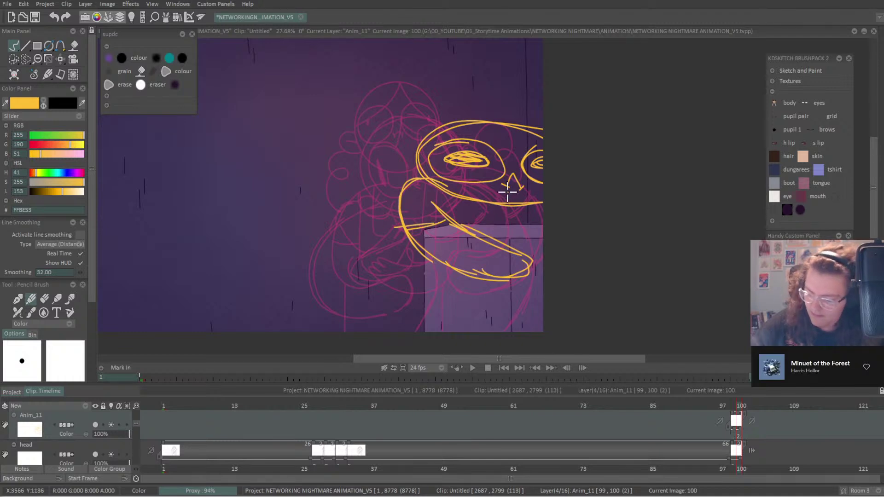
Rough in the torso lines, hair parting, ear and trailing curl of hair, add finger strokes to the hand and save the project.
mouse_move(473, 203)
left_mouse_down()
mouse_move(511, 233)
mouse_move(562, 235)
mouse_move(545, 245)
mouse_move(503, 236)
left_mouse_up()
left_click_drag(426, 171, 471, 236)
mouse_move(446, 193)
left_mouse_down()
mouse_move(479, 245)
mouse_move(476, 339)
left_mouse_up()
mouse_move(469, 280)
left_mouse_down()
mouse_move(484, 333)
mouse_move(475, 267)
mouse_move(481, 300)
left_mouse_up()
mouse_move(417, 151)
left_mouse_down()
mouse_move(403, 189)
mouse_move(367, 178)
mouse_move(367, 221)
mouse_move(351, 245)
mouse_move(378, 272)
mouse_move(430, 272)
mouse_move(371, 265)
left_mouse_up()
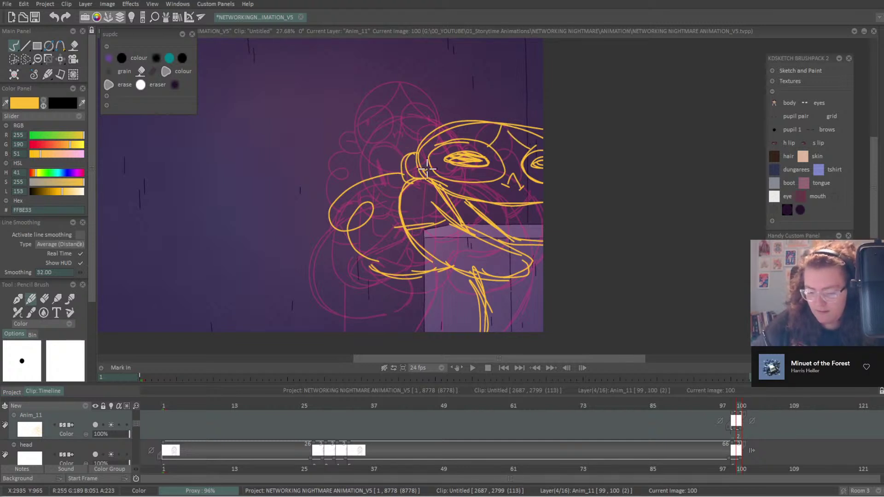
mouse_move(479, 239)
left_mouse_down()
mouse_move(534, 257)
mouse_move(503, 246)
mouse_move(530, 263)
mouse_move(431, 249)
mouse_move(458, 273)
left_mouse_up()
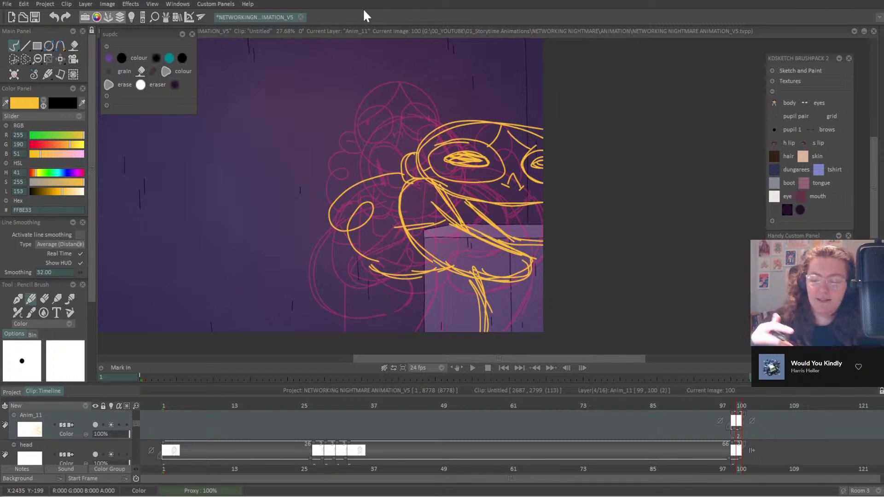
key("ctrl+s")
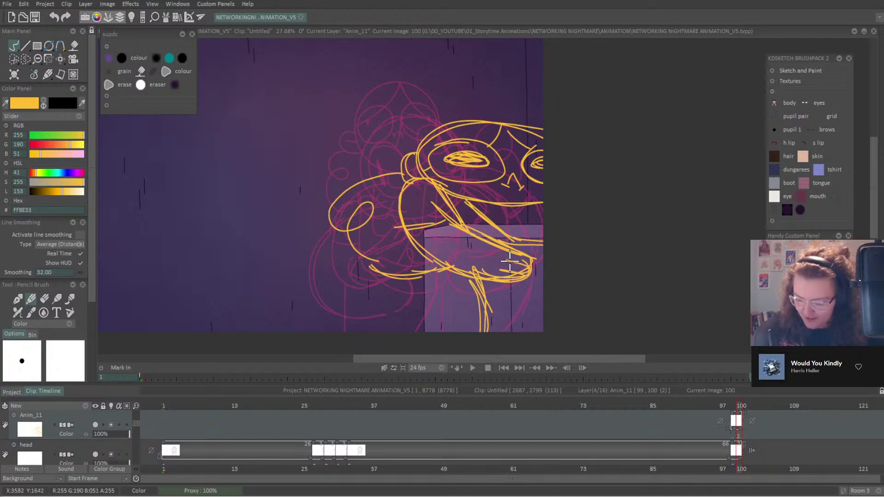
left_click_drag(518, 260, 493, 240)
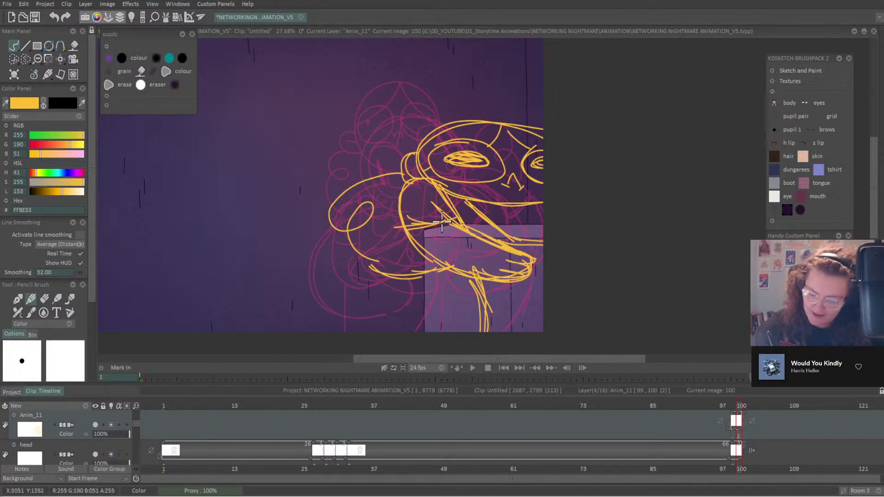
Flip back and forth between frames 98 and 100 to compare the stretched pose with the preceding drawings.
key("Left")
key("Right")
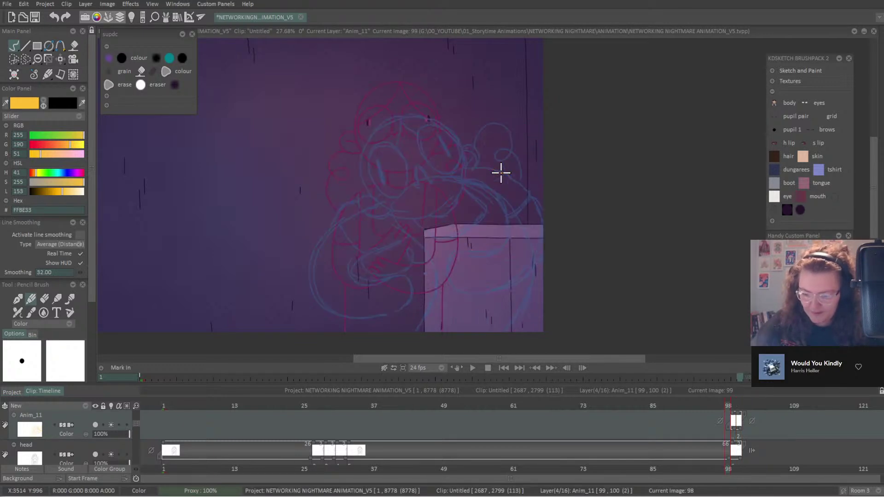
key("Left")
key("Right")
key("Right")
key("Left")
key("Left")
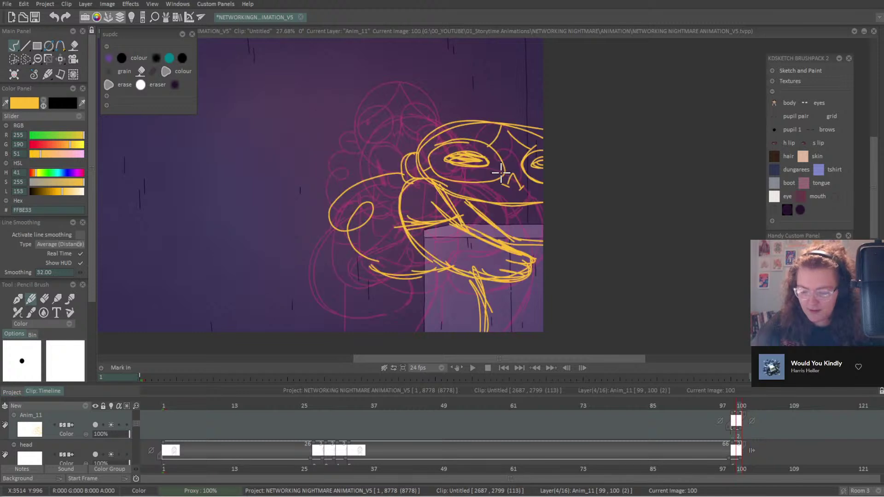
key("Right")
key("Right")
key("Left")
key("Left")
key("Right")
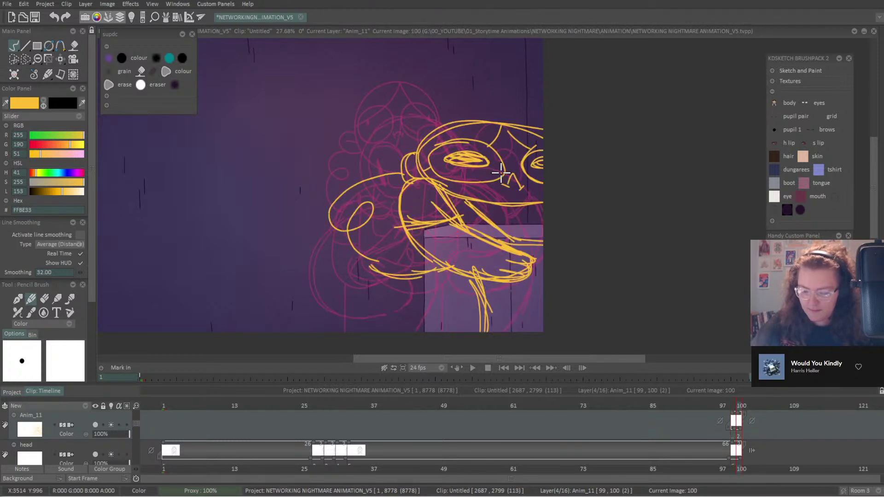
key("Left")
key("Right")
key("Right")
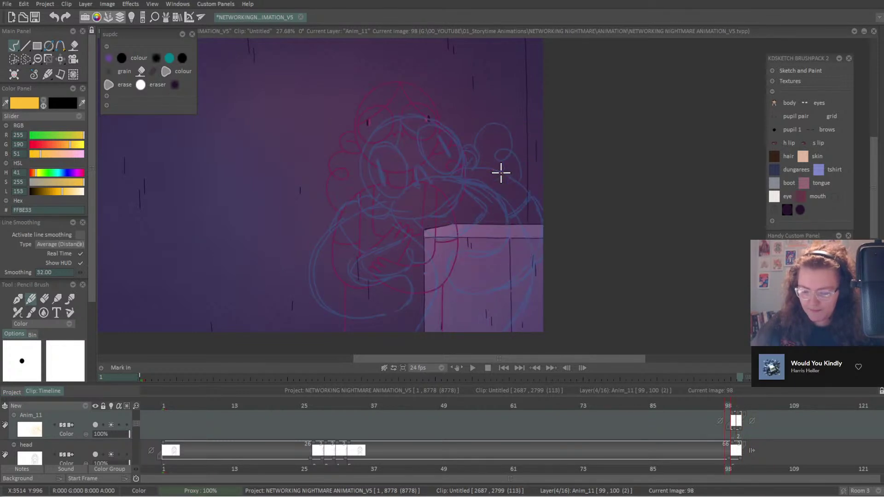
key("Left")
key("Left")
key("Right")
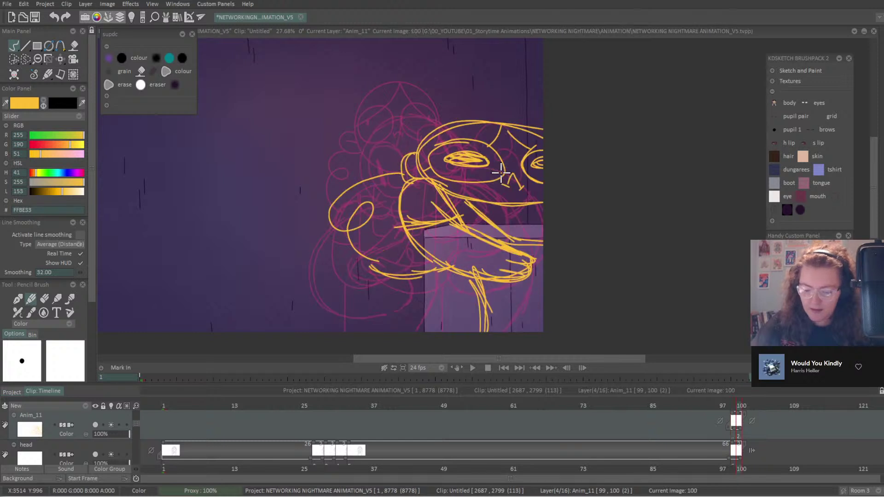
Erase the bent arm and the overlapping torso lines from the frame 100 drawing with an enlarged eraser.
key("e")
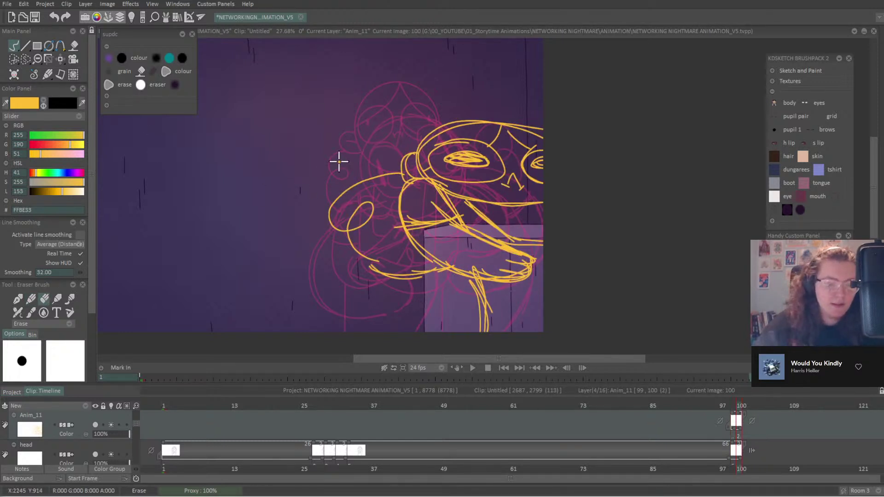
left_click_drag(369, 126, 372, 117)
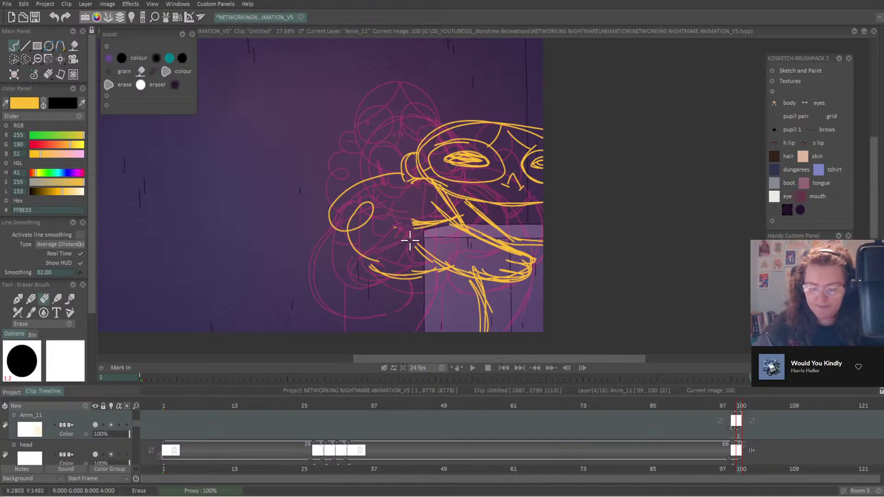
mouse_move(409, 240)
left_mouse_down()
mouse_move(494, 278)
mouse_move(531, 274)
mouse_move(509, 260)
mouse_move(536, 263)
mouse_move(449, 224)
mouse_move(441, 202)
mouse_move(418, 235)
mouse_move(413, 214)
left_mouse_up()
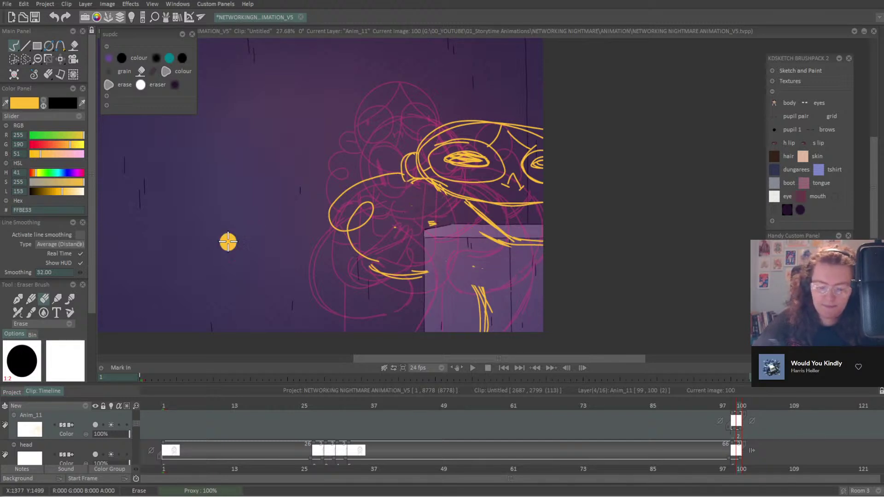
Sketch a straight arm trailing horizontally behind the character, with fingers and a sleeve cuff, and redraw the curved torso lines beneath it.
key("b")
mouse_move(417, 184)
left_mouse_down()
mouse_move(276, 187)
mouse_move(261, 191)
mouse_move(260, 202)
mouse_move(266, 197)
mouse_move(269, 216)
mouse_move(349, 226)
mouse_move(441, 221)
mouse_move(439, 231)
mouse_move(464, 252)
mouse_move(454, 231)
mouse_move(473, 297)
left_mouse_up()
mouse_move(272, 215)
left_mouse_down()
mouse_move(254, 207)
mouse_move(279, 206)
mouse_move(254, 200)
mouse_move(279, 197)
mouse_move(256, 193)
mouse_move(354, 193)
mouse_move(349, 184)
mouse_move(285, 186)
mouse_move(375, 191)
mouse_move(415, 178)
left_mouse_up()
mouse_move(366, 220)
left_mouse_down()
mouse_move(437, 227)
mouse_move(474, 275)
mouse_move(477, 327)
left_mouse_up()
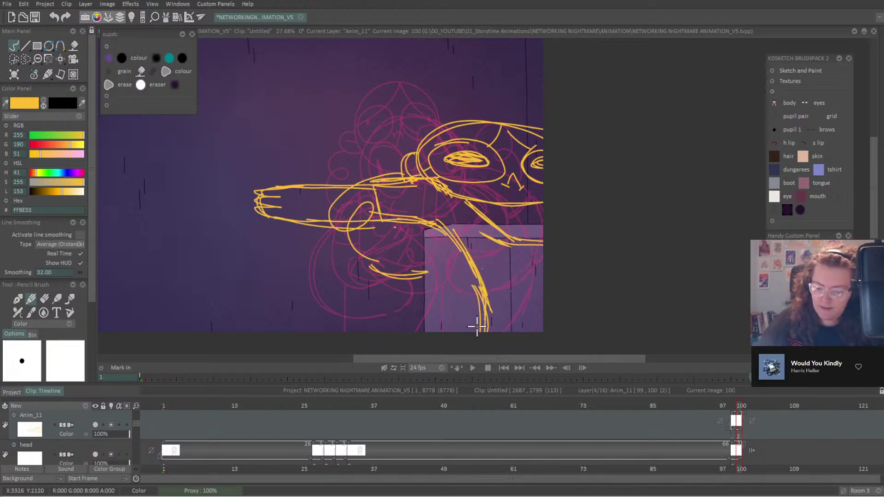
left_click_drag(370, 208, 377, 202)
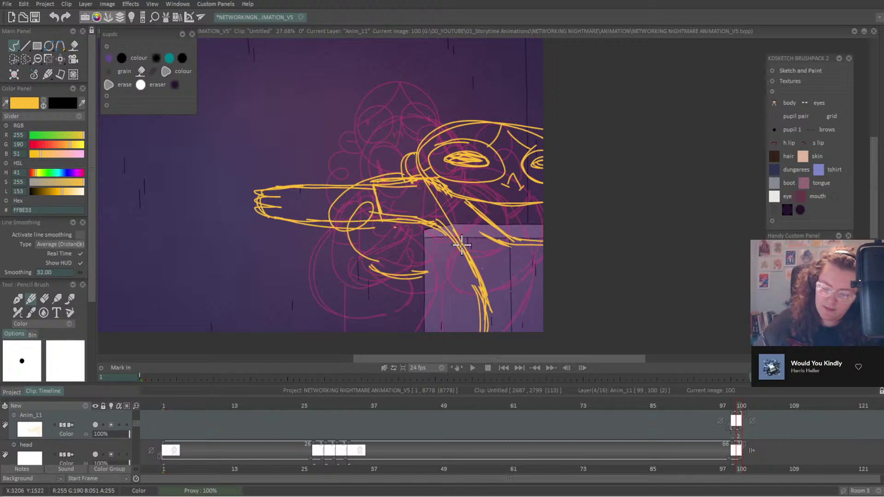
left_click_drag(466, 202, 511, 244)
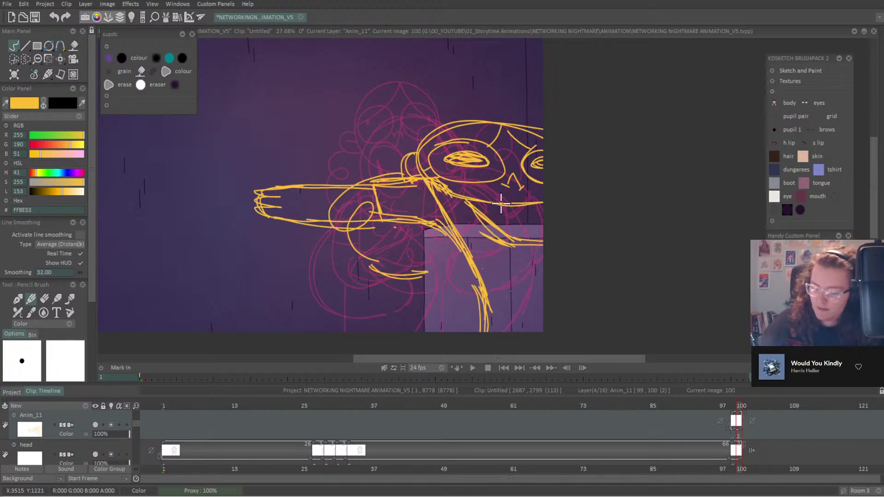
Flip through frames 99 to 101 to check the stretched pose against the anticipation pose and the exit effects.
key("Left")
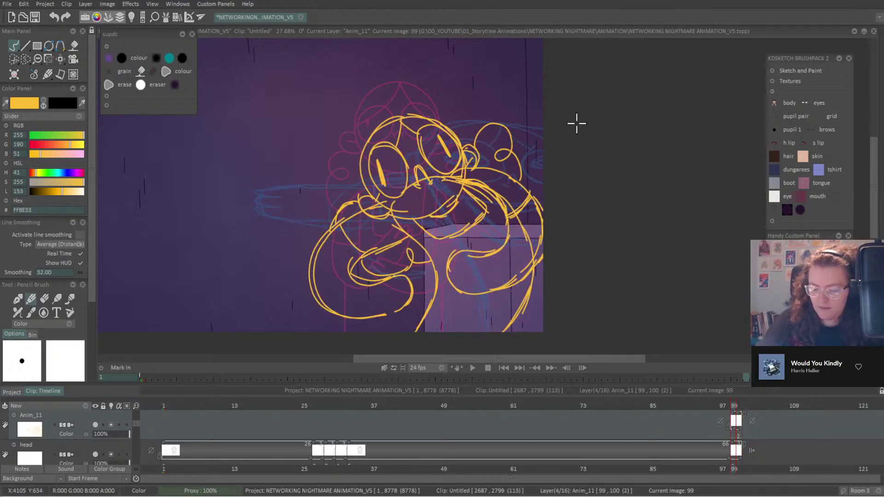
key("Right")
key("Right")
key("Left")
key("Left")
key("Right")
key("Right")
Shift the frame 100 drawing to the right with the Panning tool so more of the head leaves the canvas.
left_click(73, 59)
key("Left")
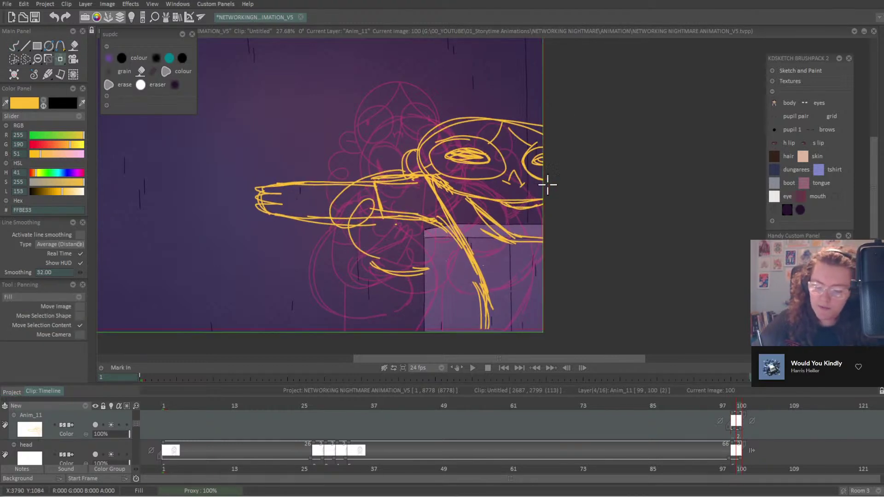
left_click_drag(543, 183, 604, 188)
Retime Anim_11 so the anticipation pose starts at frame 96 and the stretched pose at frame 99, and scrub to check.
mouse_move(736, 420)
left_mouse_down()
mouse_move(718, 421)
mouse_move(735, 423)
mouse_move(713, 448)
left_mouse_up()
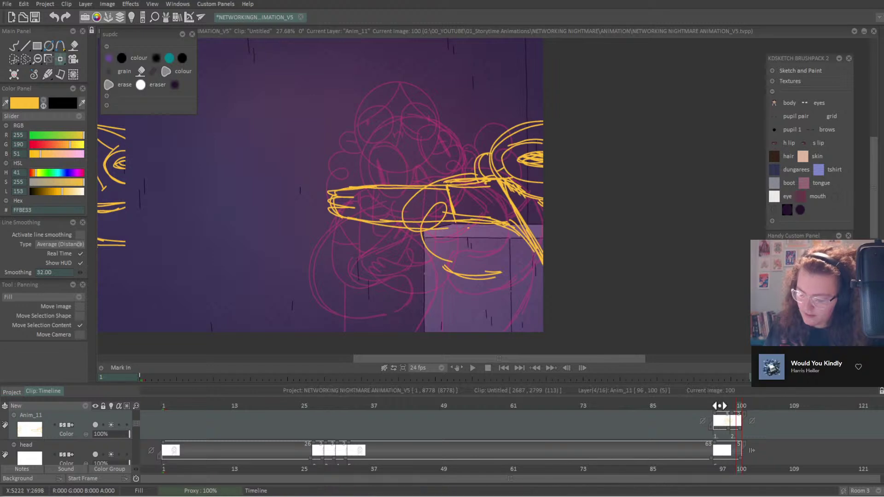
left_click(704, 407)
mouse_move(707, 410)
left_mouse_down()
mouse_move(727, 418)
mouse_move(709, 421)
mouse_move(722, 419)
left_mouse_up()
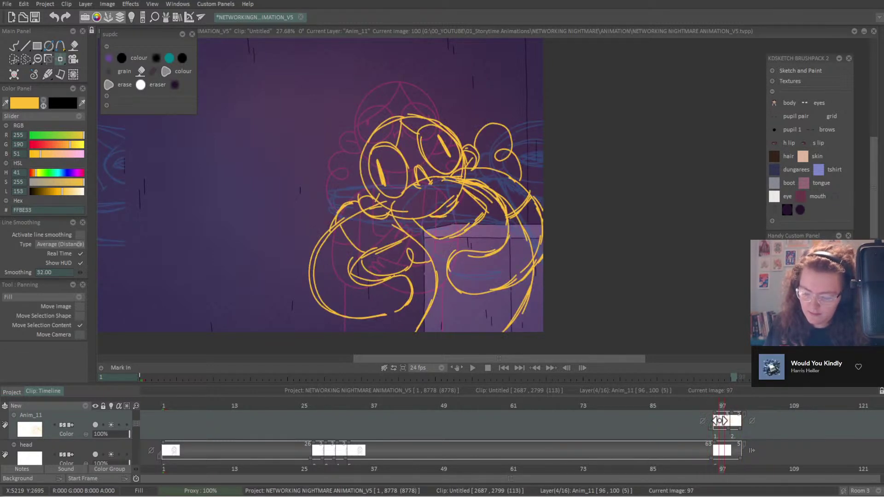
Turn off the light table on Anim_11 and lower the layer's opacity.
left_click(111, 425)
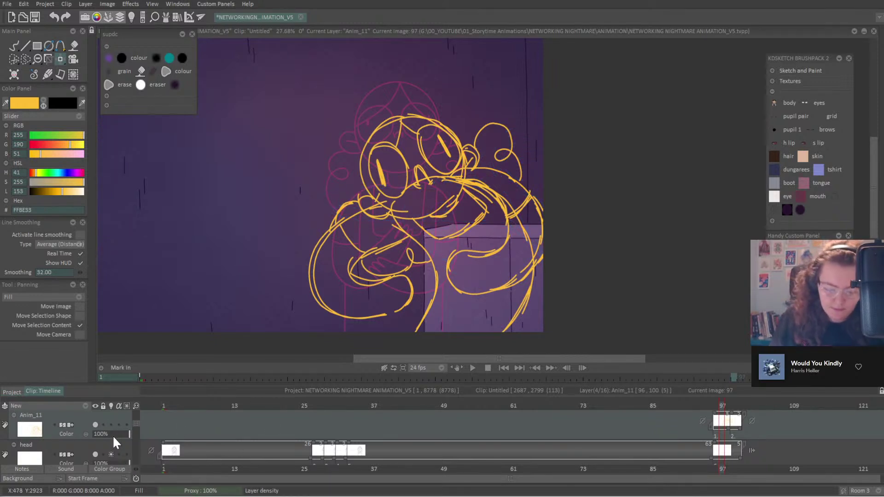
left_click_drag(114, 434, 80, 422)
Insert a new blank image at frame 99 on the head layer and return to frame 96.
left_click(86, 448)
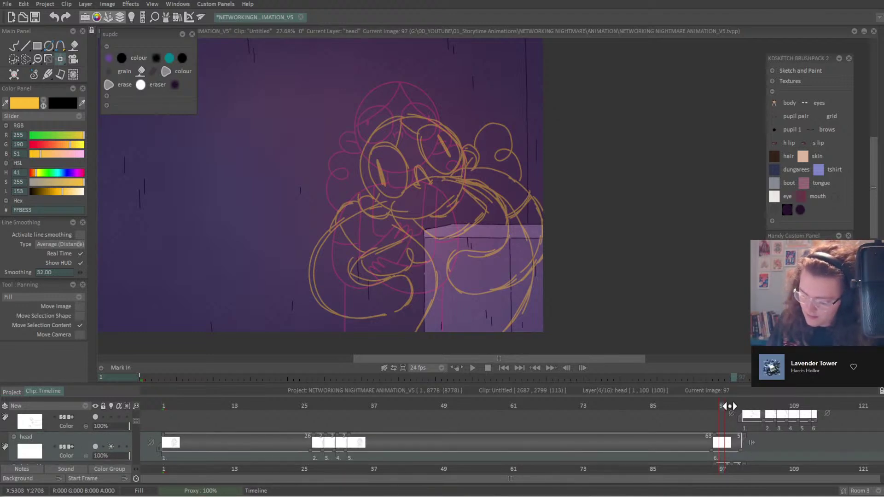
left_click_drag(730, 406, 732, 405)
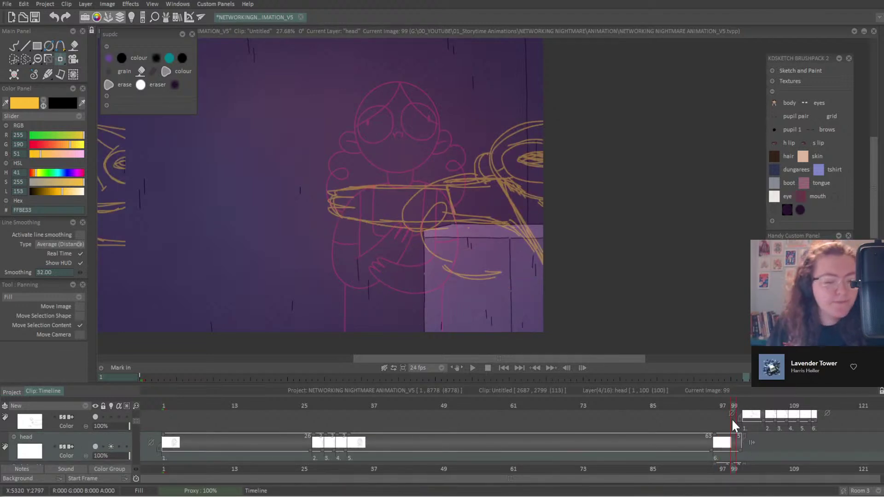
key("Insert")
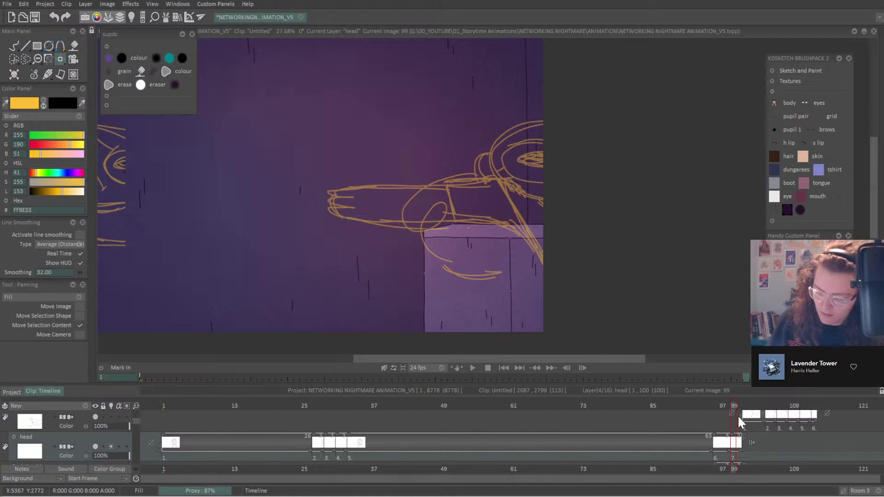
left_click(718, 407)
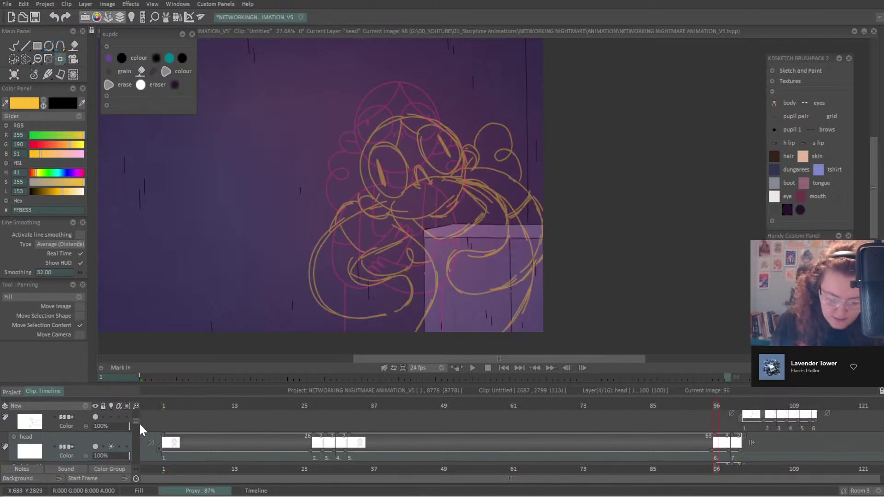
Turn off the light table on the head layer and lower the Anim_11 layer's opacity to 20%.
left_click(111, 445)
scroll(136, 424, "down", 1)
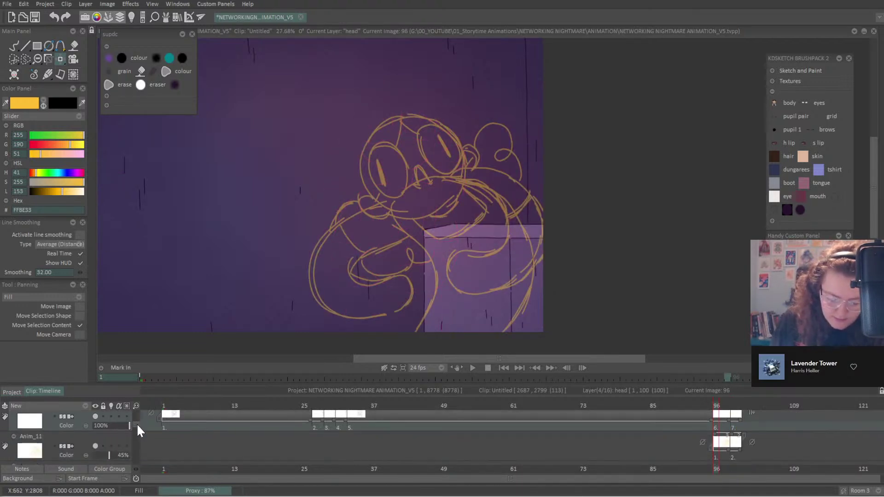
scroll(137, 424, "down", 1)
left_click_drag(103, 441, 100, 441)
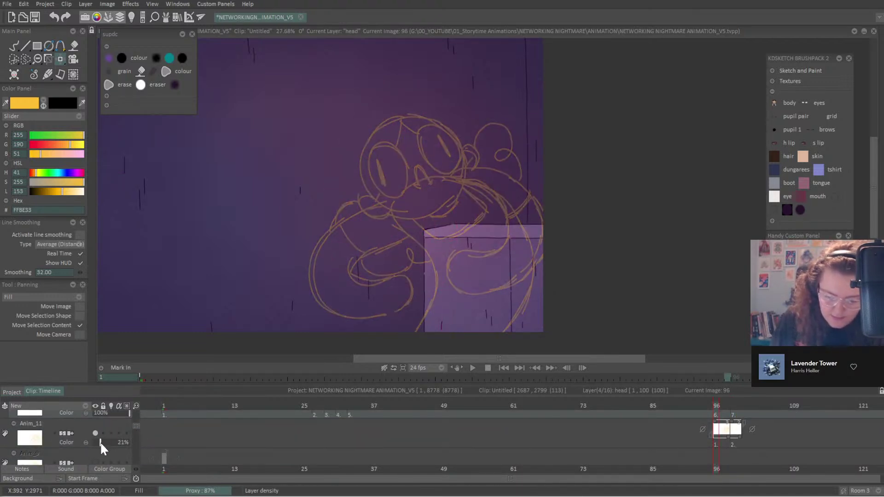
Set up the Pencil Brush with the dark outline colour #25122A and activate line smoothing for inking the head layer.
left_click(17, 47)
left_click_drag(92, 257, 103, 370)
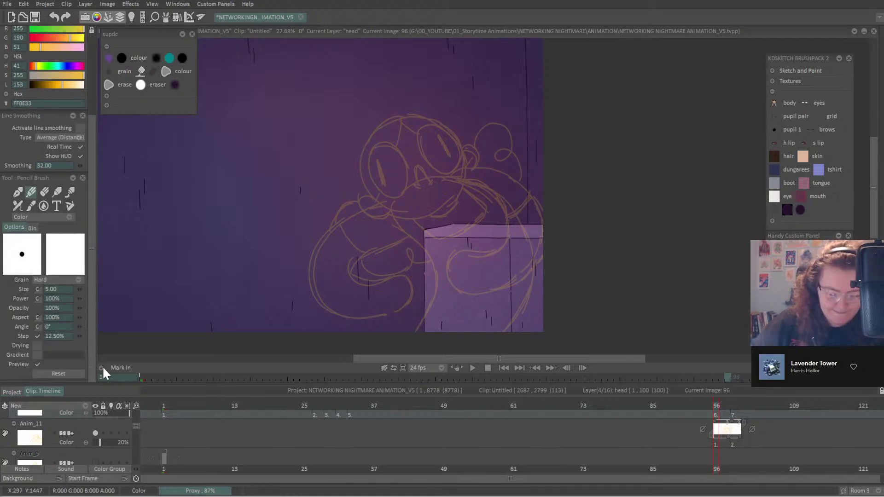
left_click(788, 210)
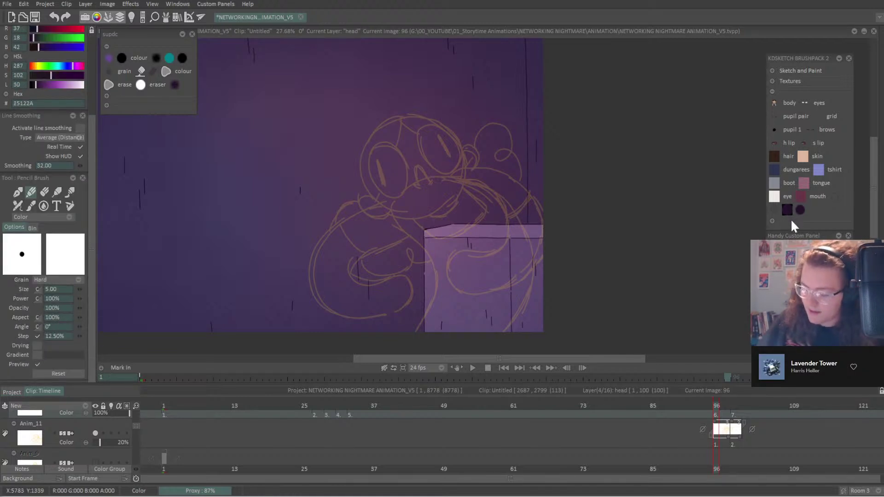
left_click_drag(780, 387, 783, 408)
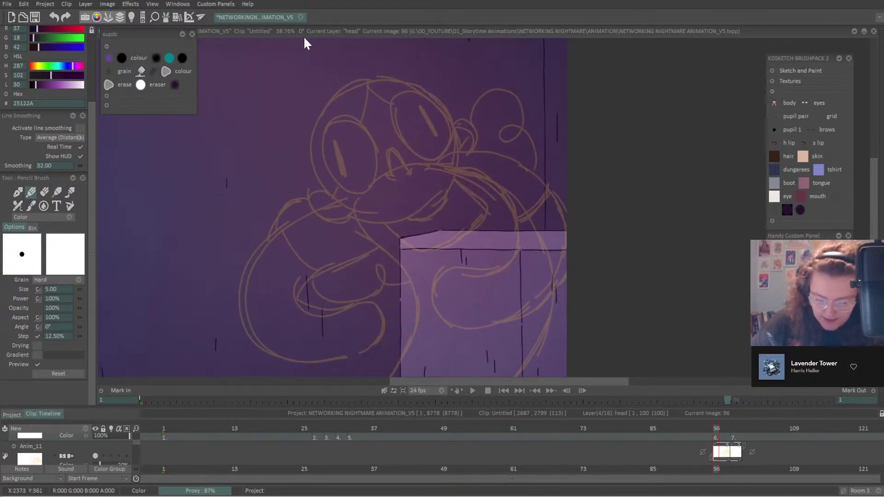
mouse_move(368, 82)
left_mouse_down()
mouse_move(330, 97)
mouse_move(310, 140)
mouse_move(318, 175)
mouse_move(354, 212)
mouse_move(408, 214)
mouse_move(438, 192)
mouse_move(459, 158)
mouse_move(449, 115)
left_mouse_up()
key("ctrl+z")
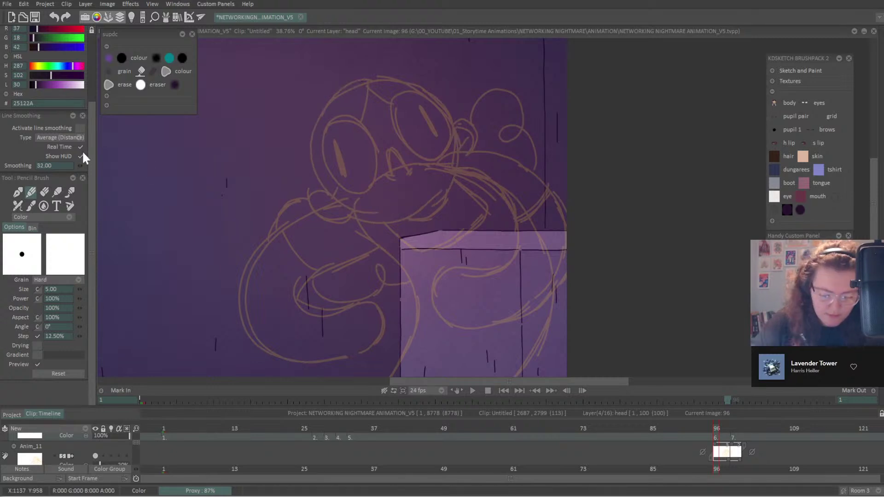
left_click(80, 128)
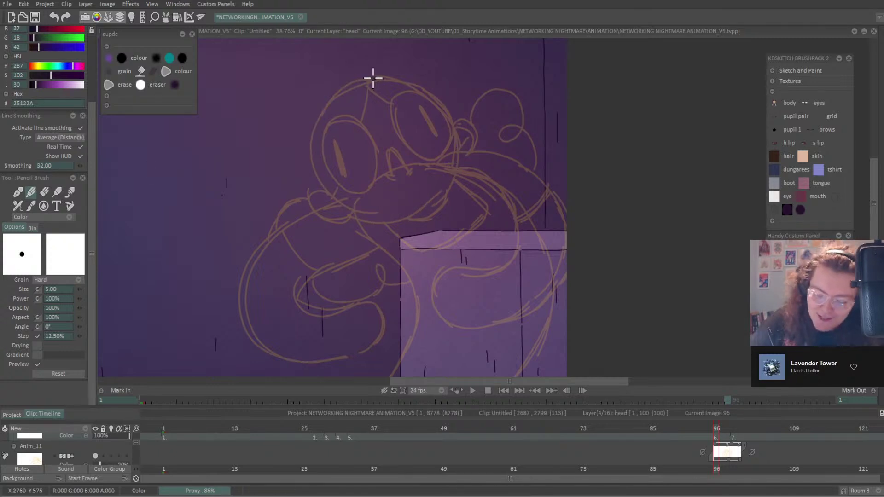
Outline the round head and both large oval eyes over the rough anticipation pose at frame 96.
mouse_move(373, 79)
left_mouse_down()
mouse_move(339, 88)
mouse_move(316, 128)
mouse_move(316, 170)
mouse_move(332, 198)
mouse_move(368, 215)
mouse_move(416, 205)
mouse_move(442, 182)
mouse_move(454, 148)
mouse_move(451, 119)
mouse_move(430, 93)
mouse_move(372, 79)
left_mouse_up()
key("ctrl+z")
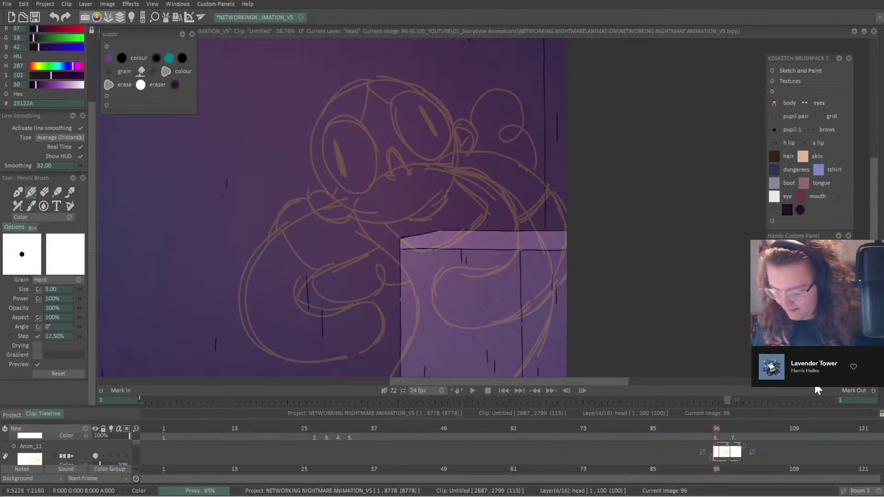
key("plus")
mouse_move(349, 39)
left_mouse_down()
mouse_move(465, 115)
mouse_move(405, 134)
mouse_move(364, 187)
mouse_move(359, 229)
mouse_move(373, 276)
mouse_move(416, 316)
mouse_move(491, 334)
mouse_move(554, 292)
mouse_move(576, 229)
mouse_move(555, 160)
mouse_move(513, 127)
mouse_move(464, 115)
left_mouse_up()
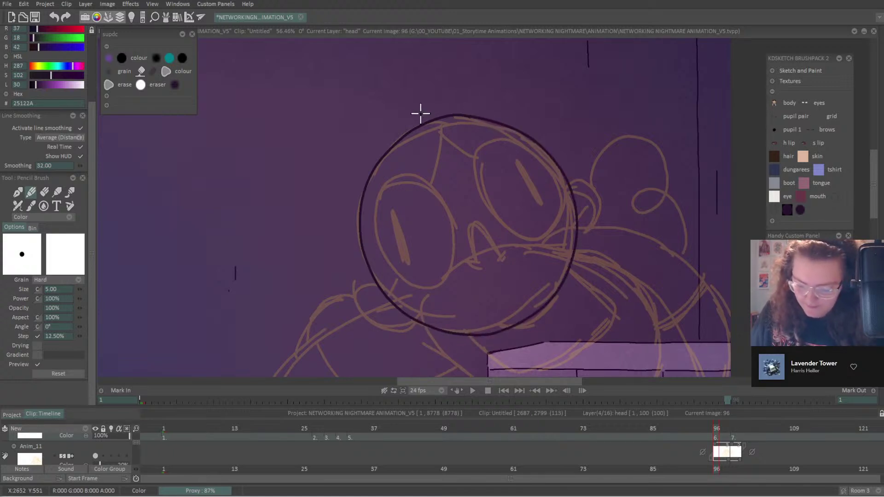
mouse_move(416, 179)
left_mouse_down()
mouse_move(393, 178)
mouse_move(381, 190)
mouse_move(375, 221)
mouse_move(380, 254)
mouse_move(423, 291)
mouse_move(445, 283)
mouse_move(452, 266)
mouse_move(423, 179)
left_mouse_up()
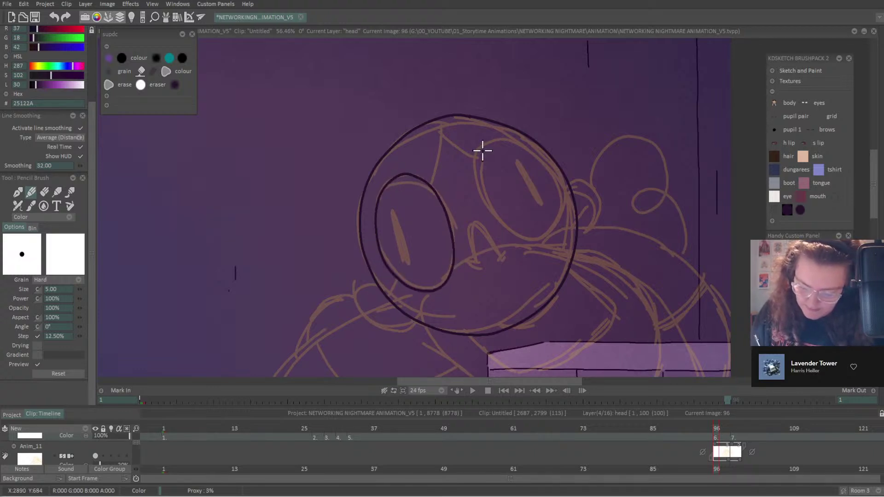
mouse_move(493, 139)
left_mouse_down()
mouse_move(474, 166)
mouse_move(487, 208)
mouse_move(534, 243)
mouse_move(553, 235)
mouse_move(563, 213)
mouse_move(547, 164)
mouse_move(528, 146)
mouse_move(483, 142)
left_mouse_up()
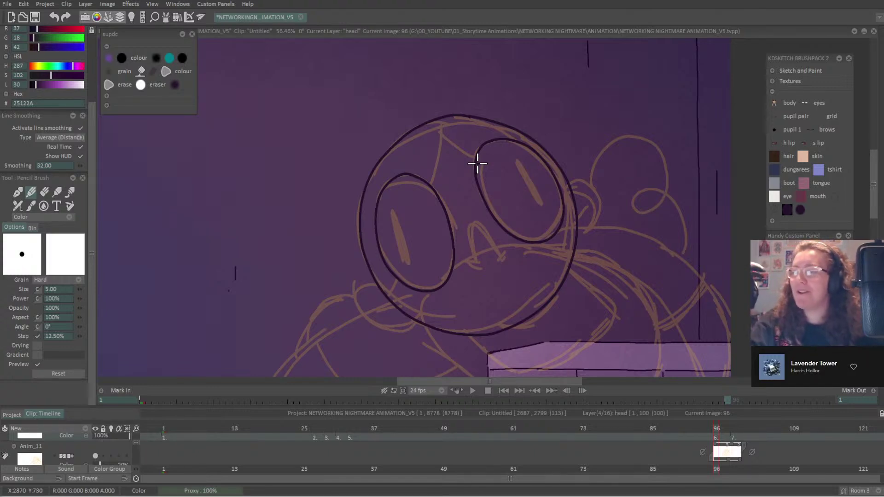
Draw the narrow slanted pupils, the nose and a curved line under each eye on the frame 96 face.
mouse_move(514, 160)
left_mouse_down()
mouse_move(540, 209)
mouse_move(515, 157)
mouse_move(528, 192)
left_mouse_up()
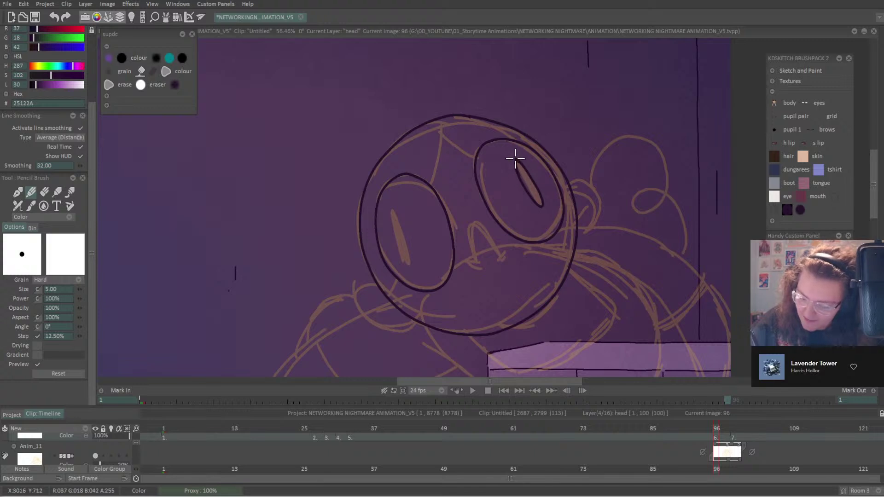
left_click_drag(515, 159, 539, 208)
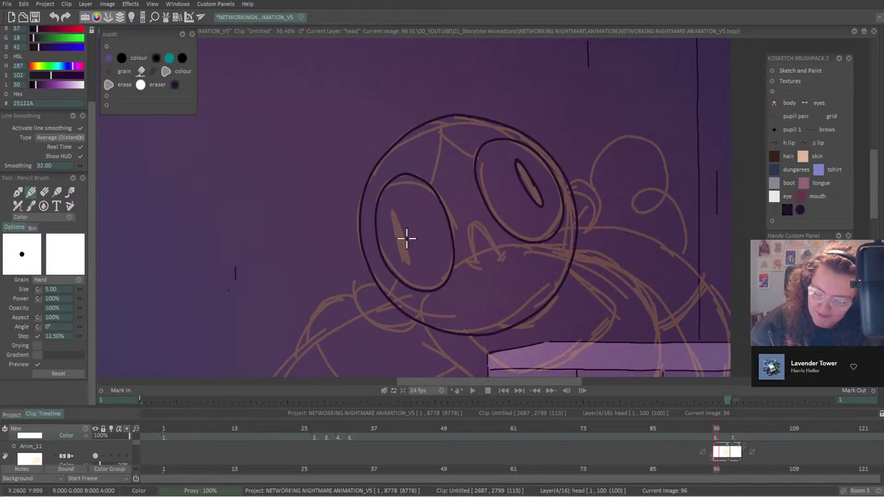
mouse_move(394, 206)
left_mouse_down()
mouse_move(396, 244)
mouse_move(410, 253)
mouse_move(397, 206)
left_mouse_up()
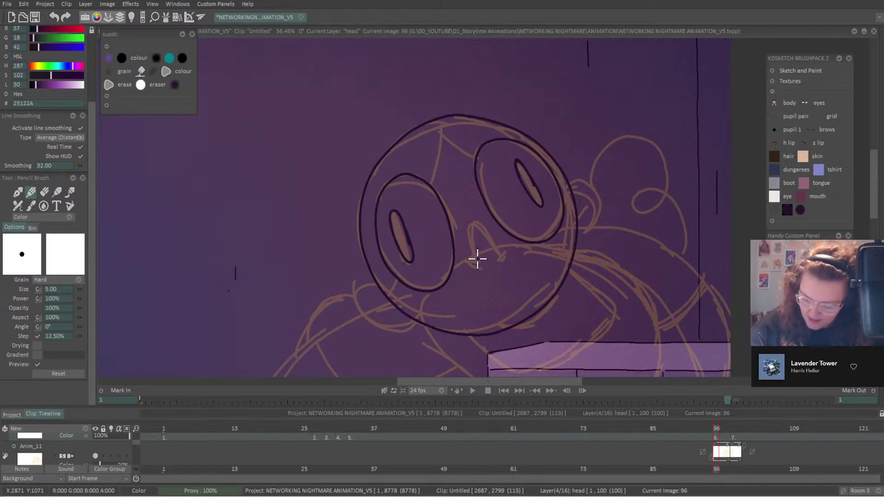
mouse_move(474, 260)
left_mouse_down()
mouse_move(471, 226)
mouse_move(480, 224)
mouse_move(505, 266)
left_mouse_up()
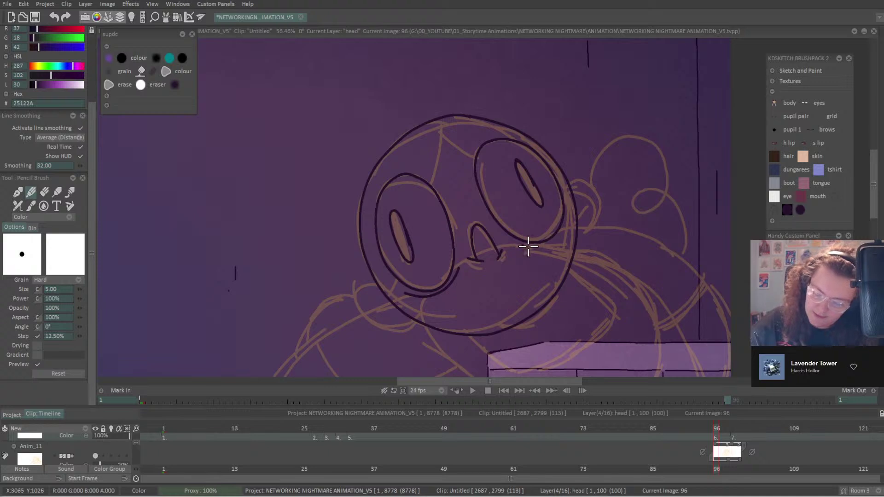
mouse_move(528, 246)
left_mouse_down()
mouse_move(564, 234)
mouse_move(569, 219)
left_mouse_up()
Add curved lines under the character's eyes in the earlier head layer drawings, including those at frames 1 and 31.
key("ctrl+Left")
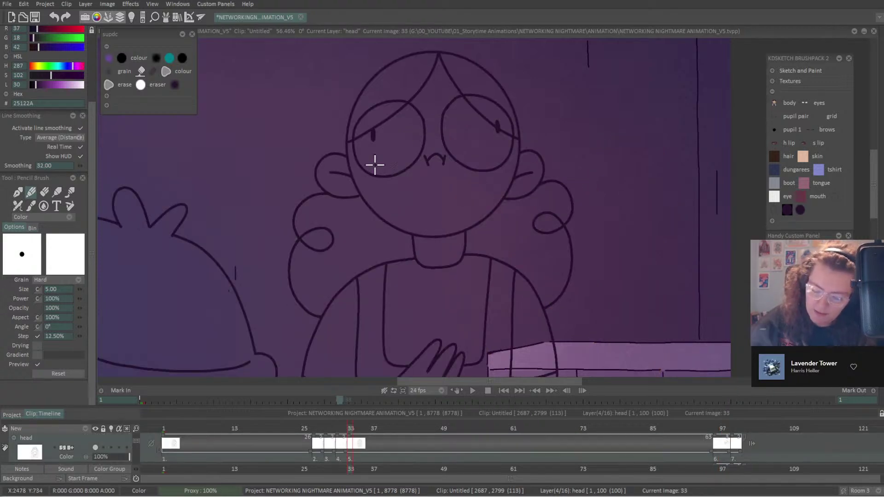
key("ctrl+Left")
key("ctrl+Left")
key("ctrl+Left")
key("ctrl+Left")
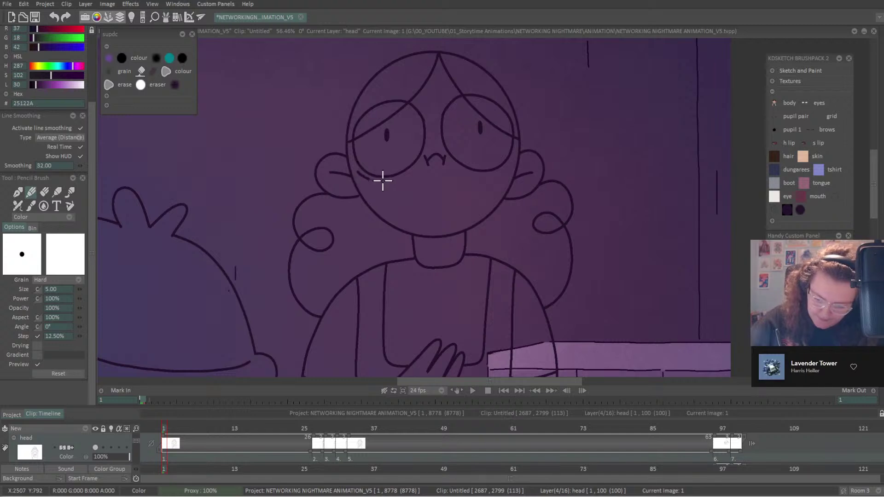
mouse_move(399, 175)
left_mouse_down()
mouse_move(369, 181)
mouse_move(409, 174)
left_mouse_up()
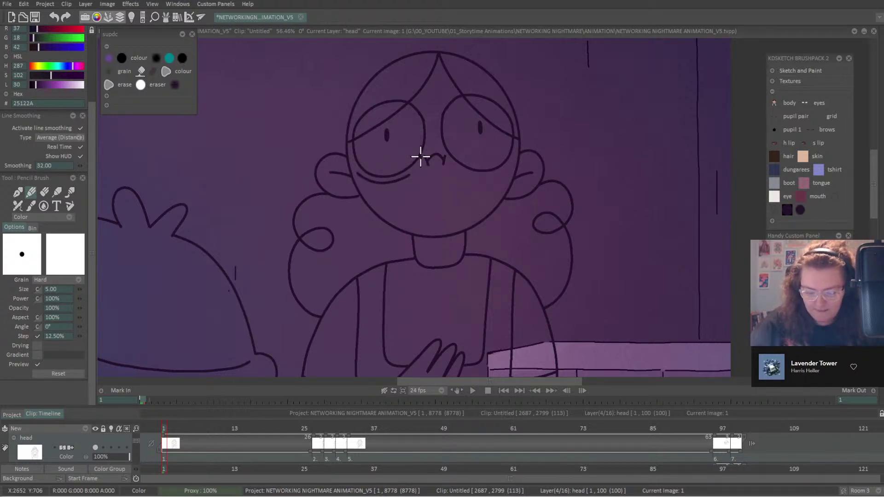
key("ctrl+Right")
key("ctrl+Right")
key("ctrl+Right")
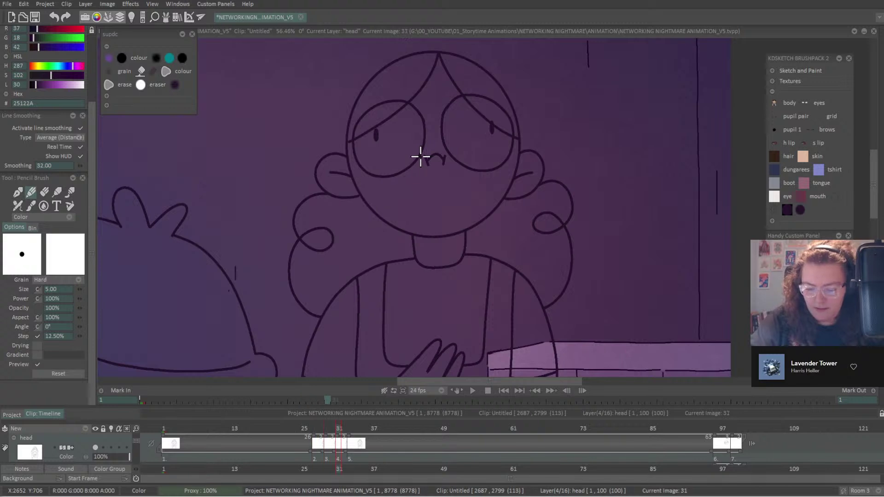
key("ctrl+Right")
key("Home")
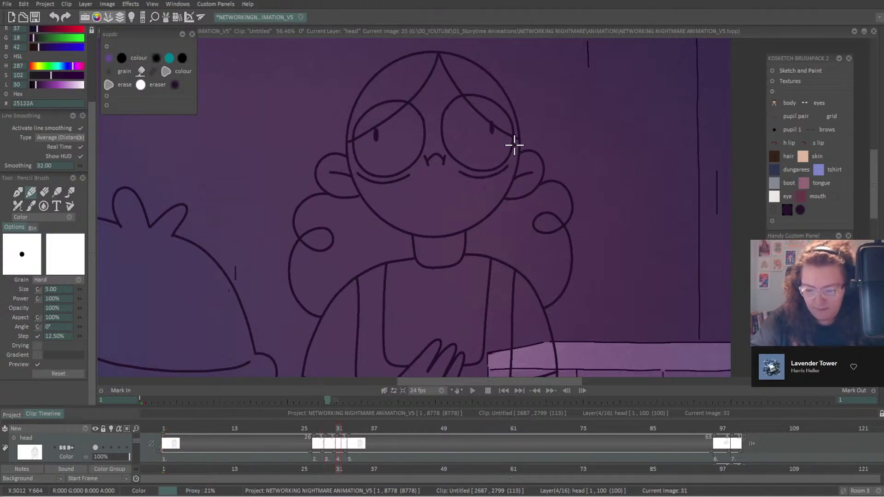
Return to frame 96 and draw the parted hairline and both ears on the tilted head.
key("shift+Right")
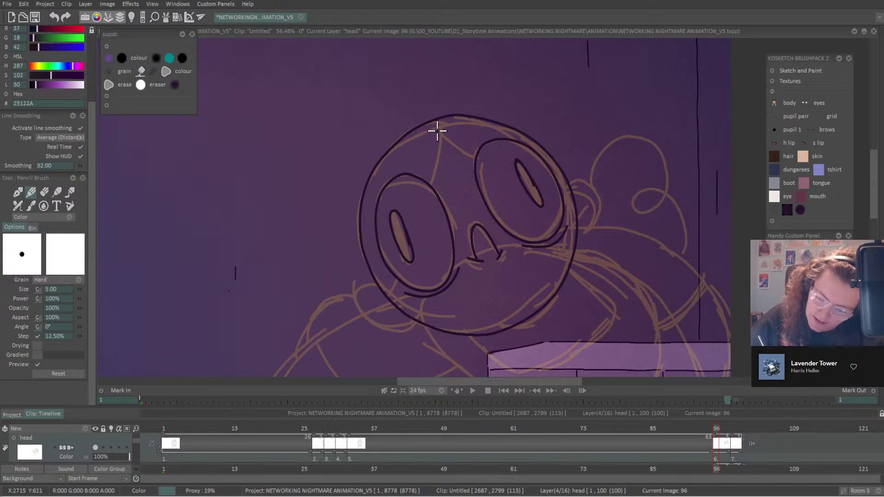
left_click_drag(434, 121, 432, 182)
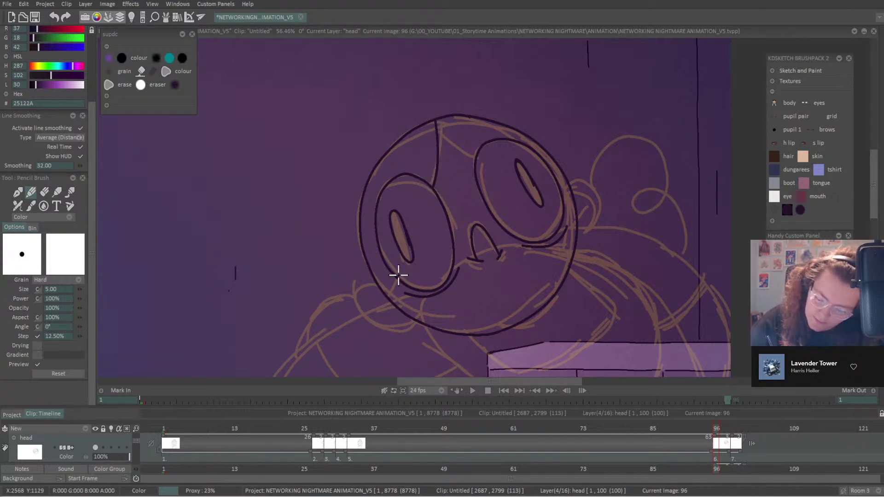
left_click_drag(397, 276, 386, 296)
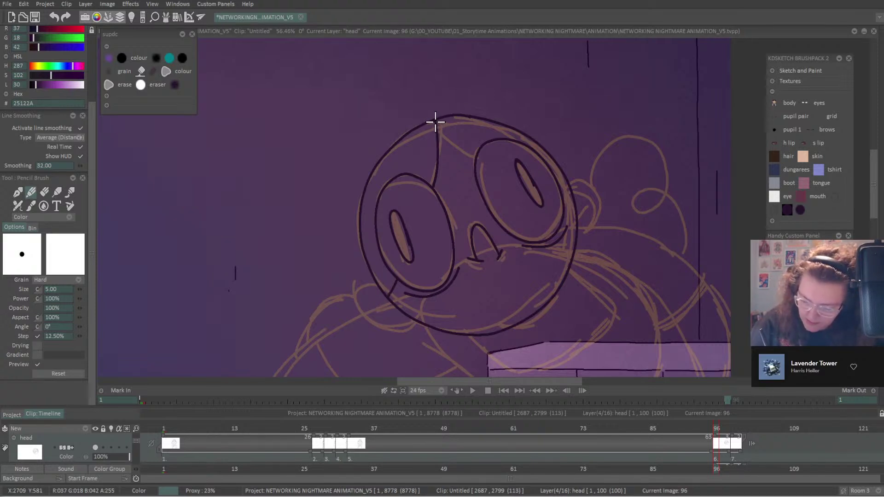
left_click_drag(435, 122, 476, 153)
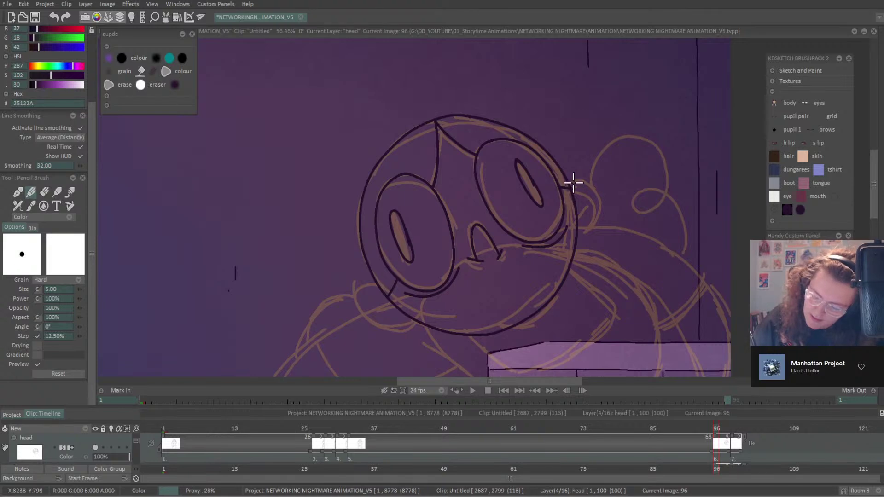
mouse_move(573, 183)
left_mouse_down()
mouse_move(602, 209)
mouse_move(565, 231)
left_mouse_up()
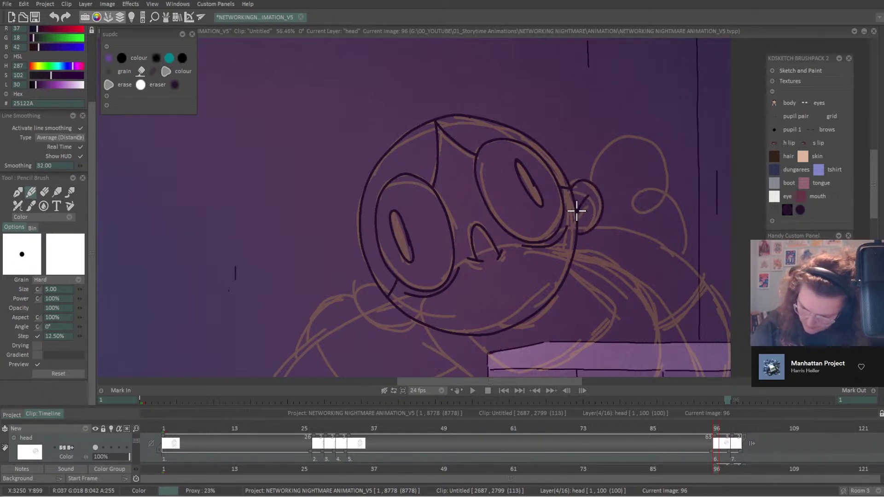
mouse_move(379, 287)
left_mouse_down()
mouse_move(357, 303)
mouse_move(367, 330)
mouse_move(398, 330)
mouse_move(415, 309)
mouse_move(371, 310)
mouse_move(401, 306)
left_mouse_up()
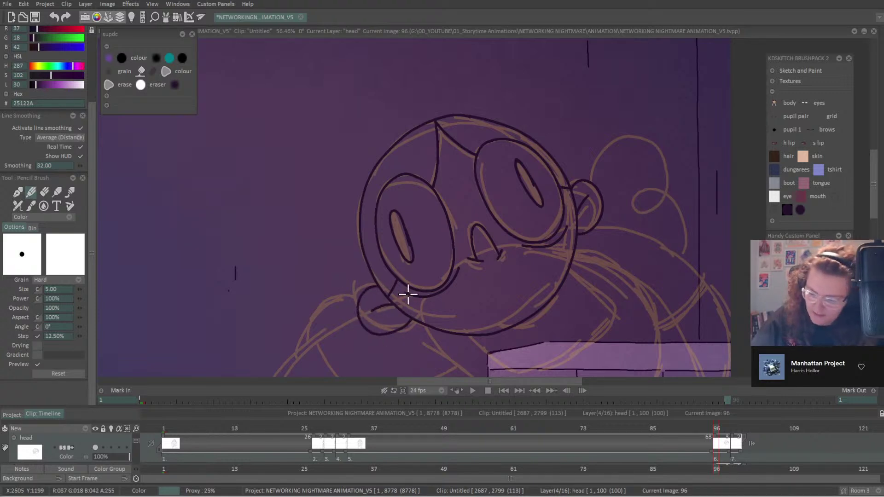
Outline the bent arm and fingered hand below the lower ear, plus the curved front line of the torso.
left_click_drag(408, 294, 333, 95)
scroll(402, 321, "down", 2)
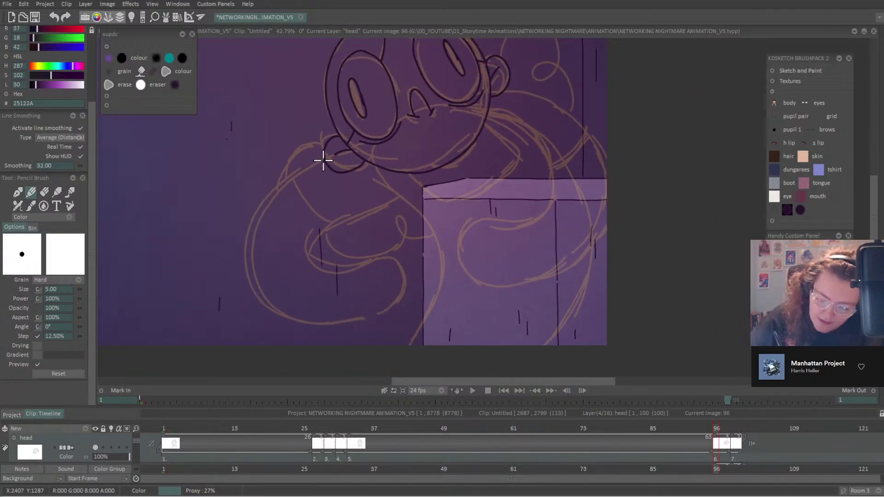
mouse_move(324, 159)
left_mouse_down()
mouse_move(261, 212)
mouse_move(249, 248)
mouse_move(253, 287)
mouse_move(270, 313)
mouse_move(326, 323)
mouse_move(402, 293)
mouse_move(411, 278)
mouse_move(380, 261)
mouse_move(325, 271)
mouse_move(312, 249)
mouse_move(345, 215)
left_mouse_up()
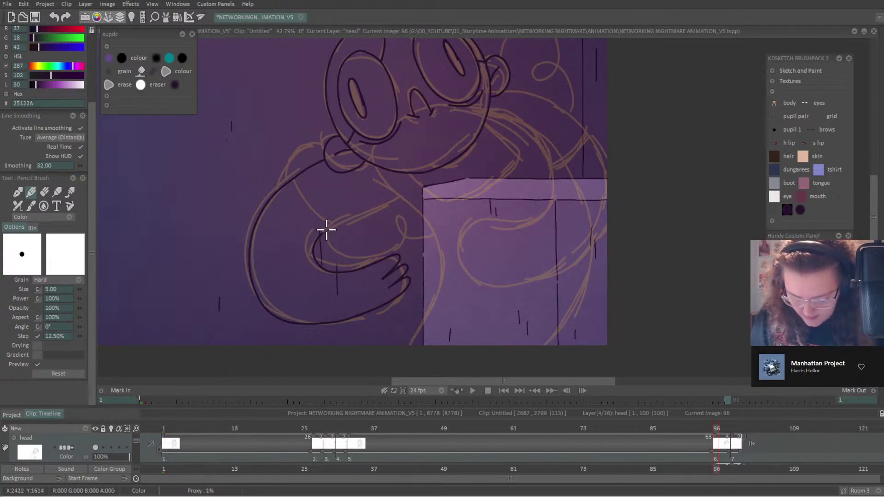
left_click_drag(326, 231, 401, 195)
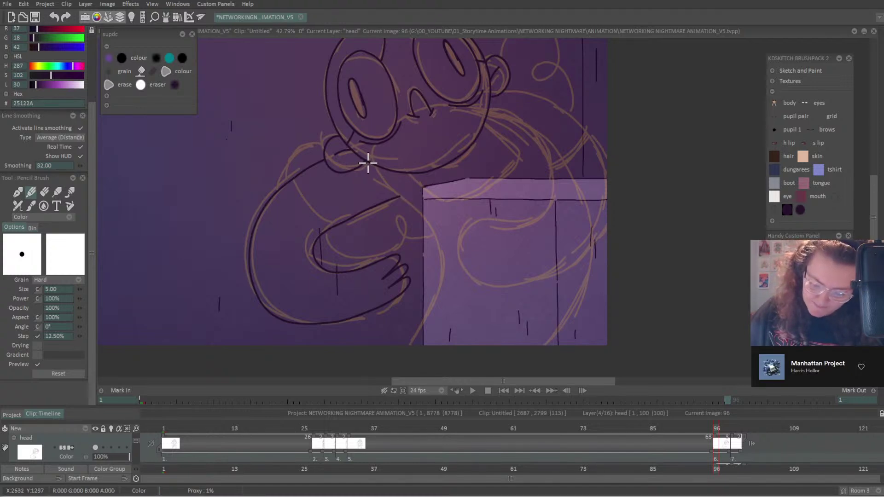
mouse_move(368, 163)
left_mouse_down()
mouse_move(427, 225)
mouse_move(440, 255)
mouse_move(438, 286)
mouse_move(411, 340)
left_mouse_up()
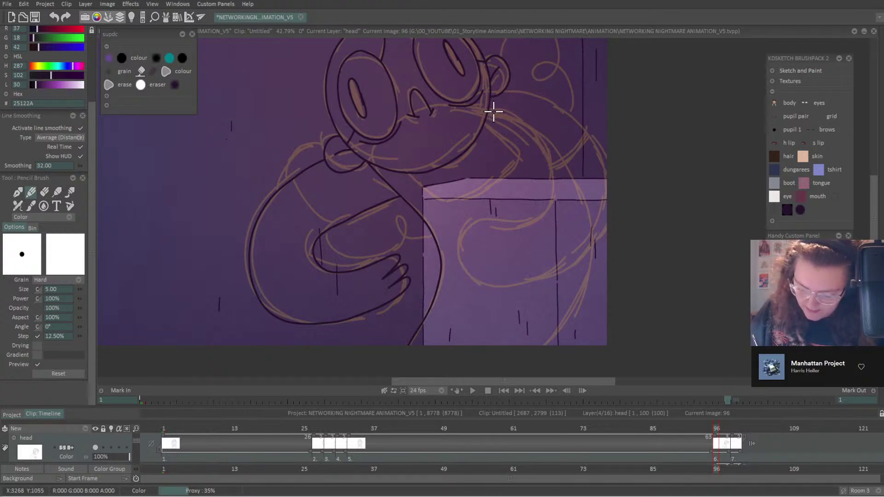
Outline the far bent arm and fingered hand over the box on frame 96, with its shoulder curve and sleeve hem.
mouse_move(513, 119)
left_mouse_down()
mouse_move(541, 141)
mouse_move(551, 193)
mouse_move(535, 218)
mouse_move(466, 239)
mouse_move(457, 248)
mouse_move(484, 250)
mouse_move(457, 261)
mouse_move(489, 263)
mouse_move(462, 269)
mouse_move(468, 275)
mouse_move(552, 263)
mouse_move(602, 224)
mouse_move(614, 195)
mouse_move(611, 157)
mouse_move(563, 104)
mouse_move(538, 94)
mouse_move(484, 102)
left_mouse_up()
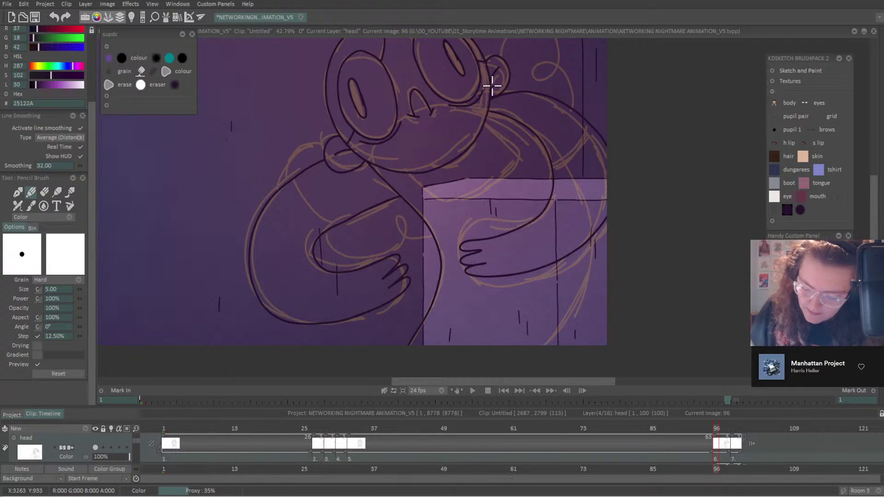
key("ctrl+z")
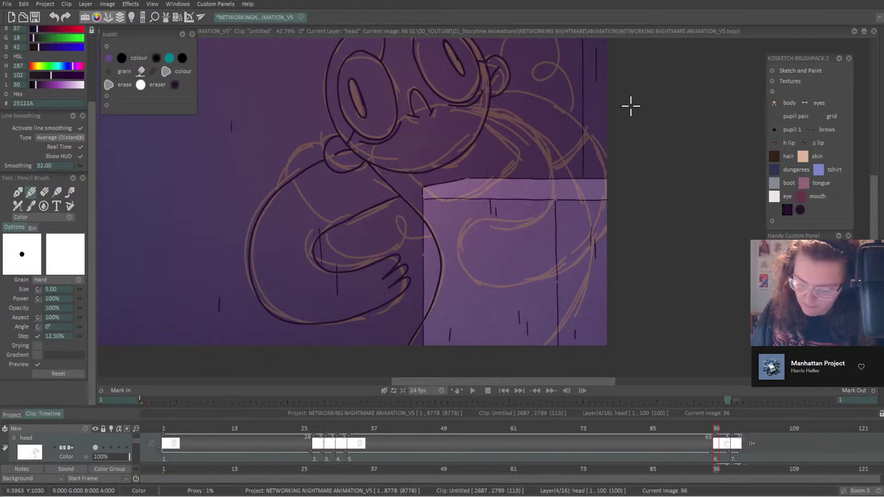
mouse_move(489, 112)
left_mouse_down()
mouse_move(531, 128)
mouse_move(557, 178)
mouse_move(537, 215)
mouse_move(461, 234)
mouse_move(491, 240)
mouse_move(463, 252)
mouse_move(494, 250)
mouse_move(464, 265)
mouse_move(516, 268)
mouse_move(572, 247)
mouse_move(596, 223)
mouse_move(607, 180)
left_mouse_up()
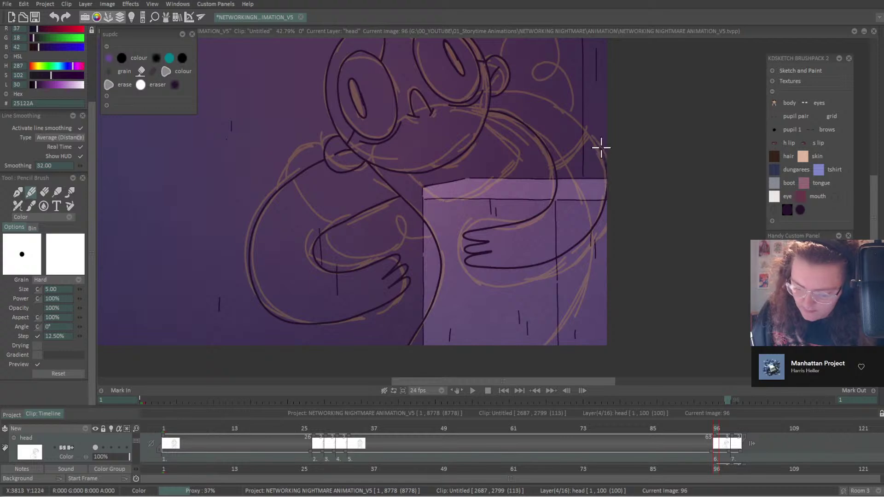
mouse_move(601, 148)
left_mouse_down()
mouse_move(562, 100)
mouse_move(496, 87)
left_mouse_up()
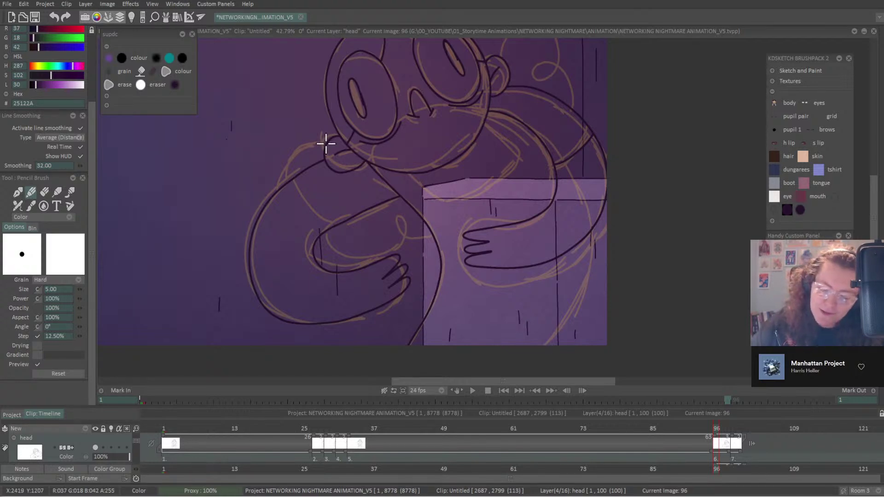
Draw the near sleeve hem, the back line of the torso and the looping hair curls on both sides of the frame 96 pose.
mouse_move(324, 141)
left_mouse_down()
mouse_move(284, 161)
mouse_move(279, 181)
mouse_move(342, 227)
left_mouse_up()
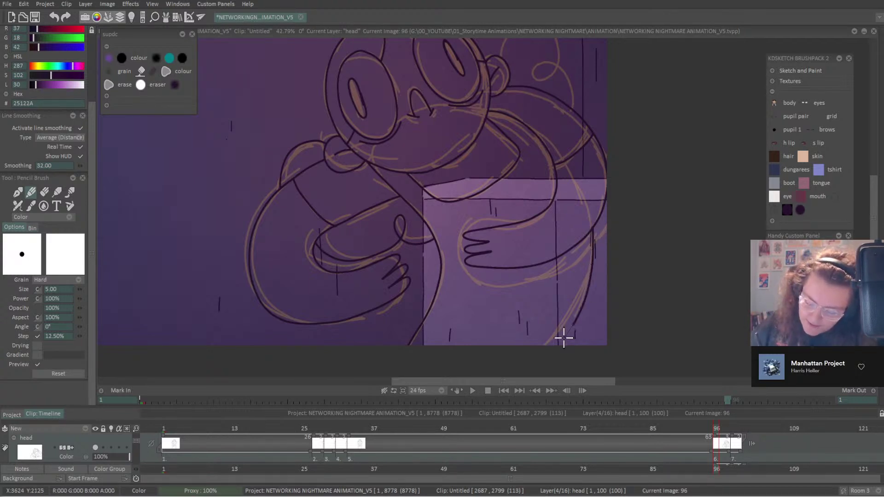
left_click_drag(784, 339, 765, 396)
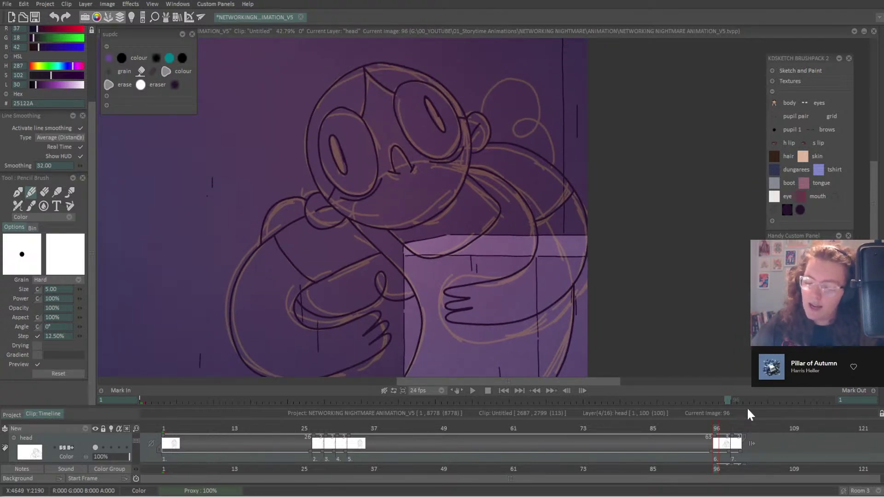
mouse_move(481, 113)
left_mouse_down()
mouse_move(507, 80)
mouse_move(532, 87)
mouse_move(538, 123)
mouse_move(521, 135)
mouse_move(514, 126)
mouse_move(531, 117)
mouse_move(549, 125)
mouse_move(554, 178)
left_mouse_up()
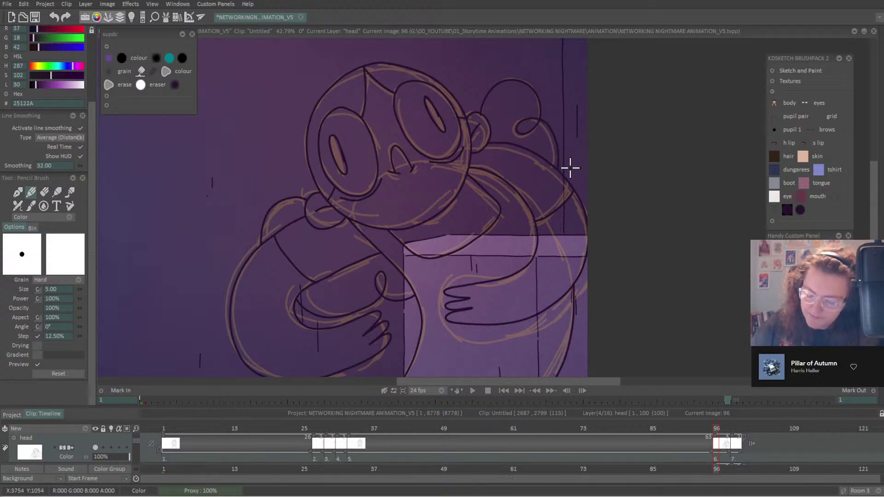
Go to frame 99 and ink the stretched pose's partial head outline, its eye rings and the ear at the picture edge.
key("Right")
key("Right")
key("Right")
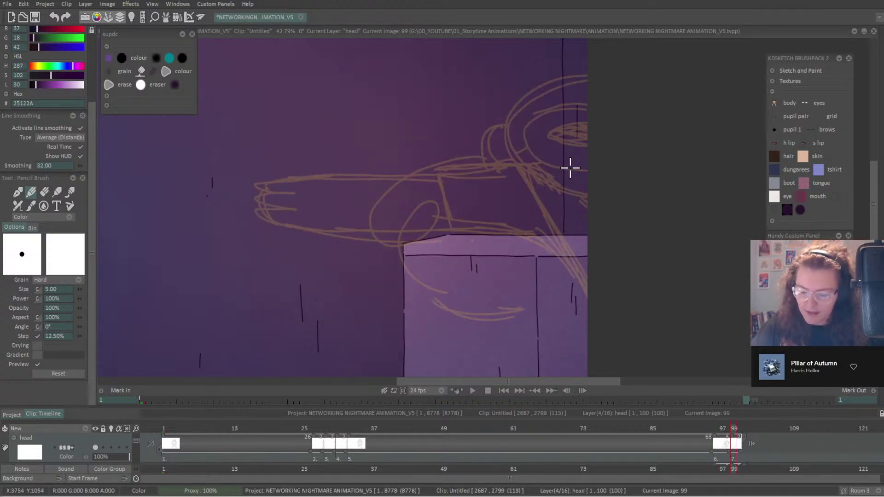
key("Left")
key("Right")
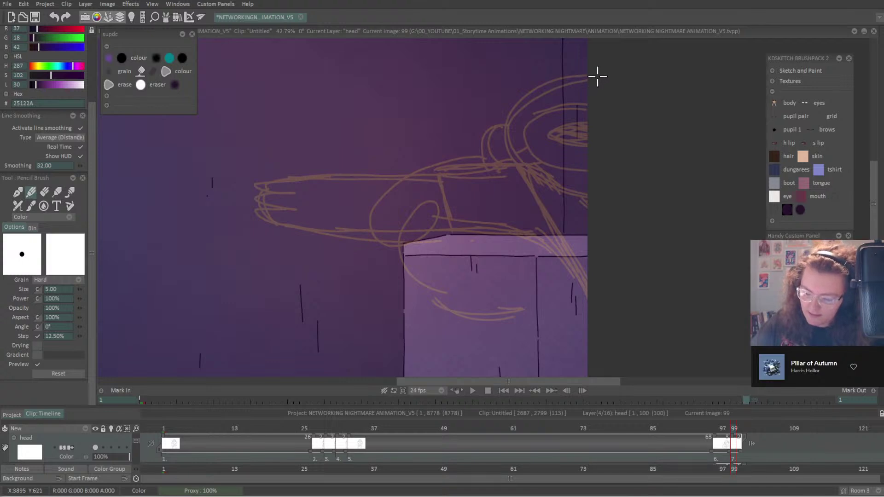
mouse_move(568, 72)
left_mouse_down()
mouse_move(513, 105)
mouse_move(510, 149)
mouse_move(540, 186)
mouse_move(603, 195)
left_mouse_up()
mouse_move(581, 98)
left_mouse_down()
mouse_move(527, 127)
mouse_move(526, 143)
mouse_move(540, 163)
mouse_move(568, 172)
mouse_move(616, 158)
left_mouse_up()
mouse_move(588, 125)
left_mouse_down()
mouse_move(546, 133)
mouse_move(548, 147)
mouse_move(583, 155)
left_mouse_up()
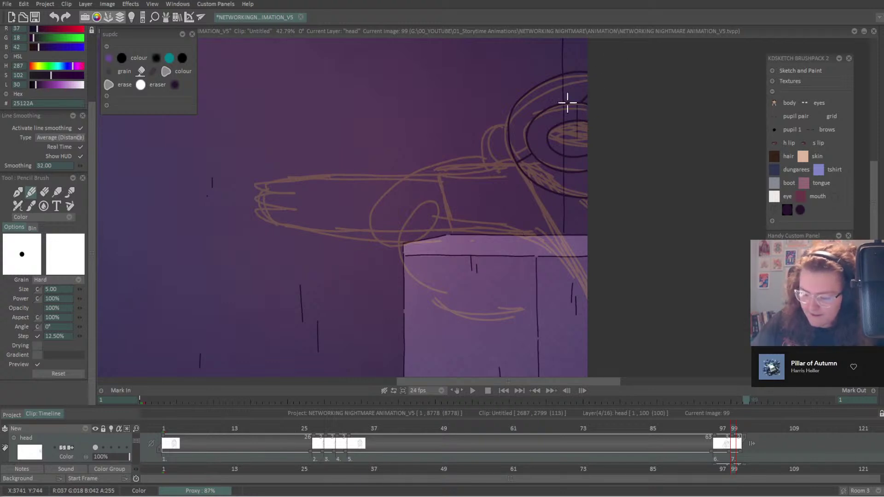
mouse_move(481, 141)
left_mouse_down()
mouse_move(485, 163)
mouse_move(502, 174)
mouse_move(526, 160)
mouse_move(508, 153)
mouse_move(523, 163)
left_mouse_up()
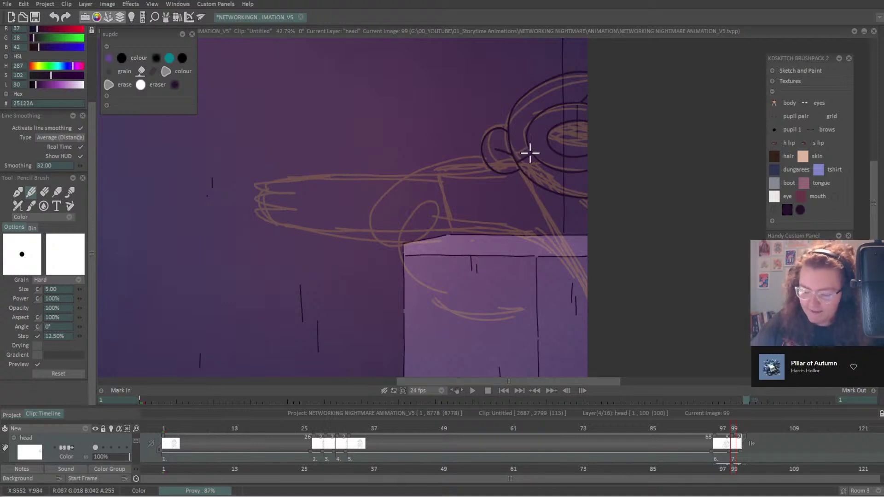
Outline the long outstretched arm with its fingered hand, then add the torso lines and the sleeve hem on frame 99.
mouse_move(488, 169)
left_mouse_down()
mouse_move(266, 179)
mouse_move(254, 187)
mouse_move(294, 192)
mouse_move(258, 195)
mouse_move(255, 203)
mouse_move(293, 208)
mouse_move(254, 215)
mouse_move(315, 229)
mouse_move(532, 232)
mouse_move(576, 270)
mouse_move(613, 341)
left_mouse_up()
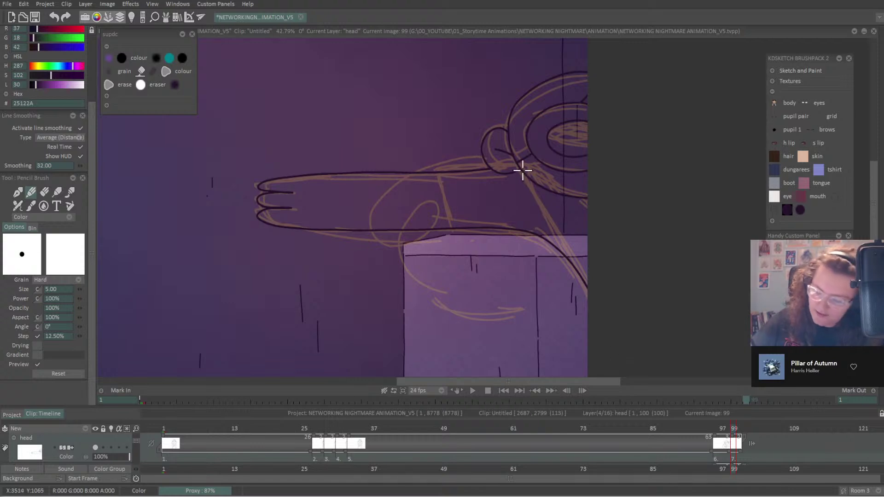
left_click_drag(527, 178, 565, 260)
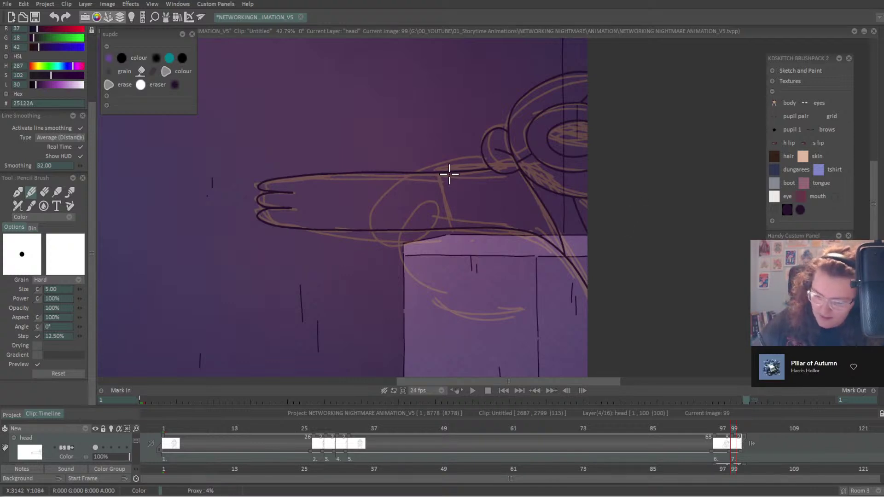
left_click_drag(454, 171, 466, 232)
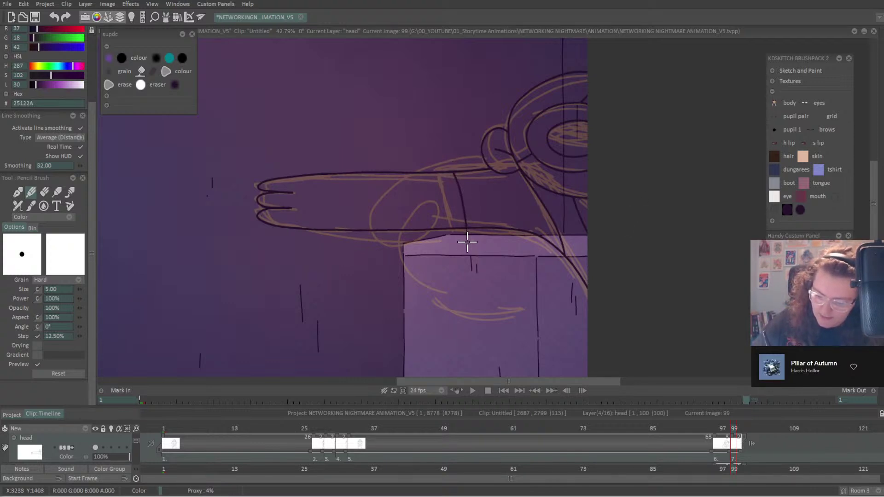
Draw the trailing hair above and below the outstretched arm on frame 99, with a curl loop over the box.
mouse_move(483, 152)
left_mouse_down()
mouse_move(425, 150)
mouse_move(403, 180)
left_mouse_up()
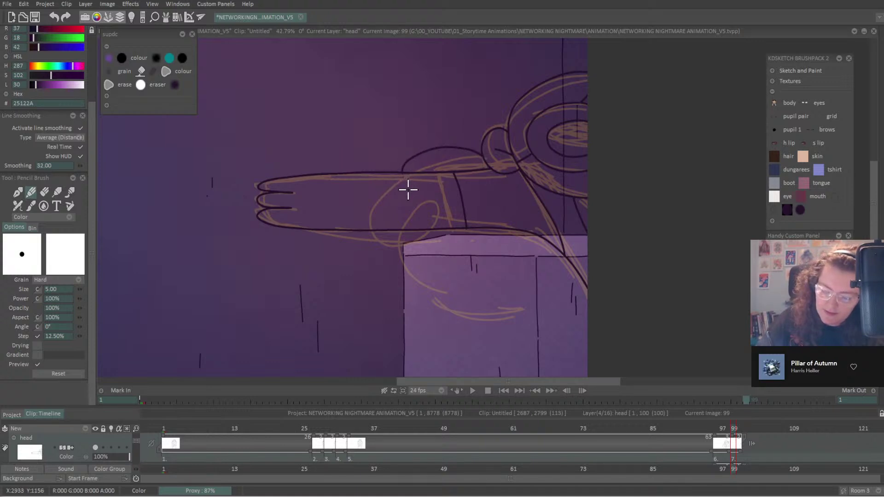
mouse_move(408, 218)
left_mouse_down()
mouse_move(409, 277)
mouse_move(435, 306)
mouse_move(474, 322)
mouse_move(516, 315)
mouse_move(537, 293)
mouse_move(536, 273)
mouse_move(526, 287)
mouse_move(544, 310)
mouse_move(592, 306)
left_mouse_up()
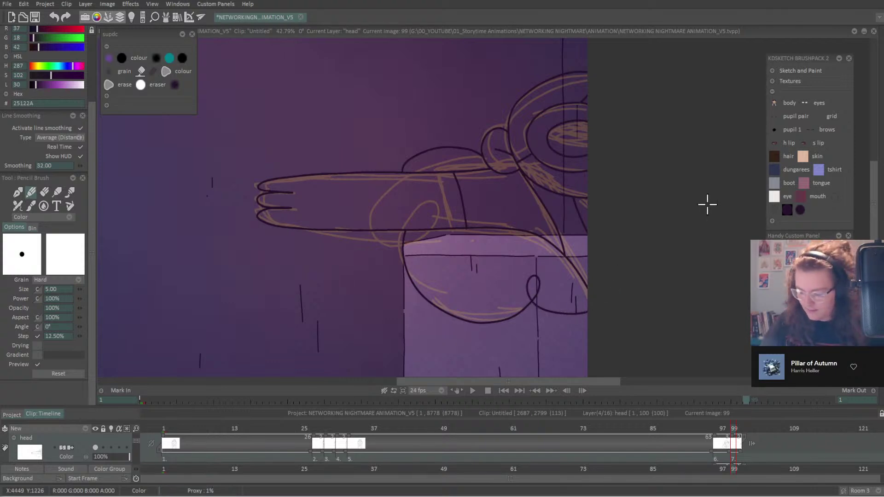
scroll(414, 207, "down", 2)
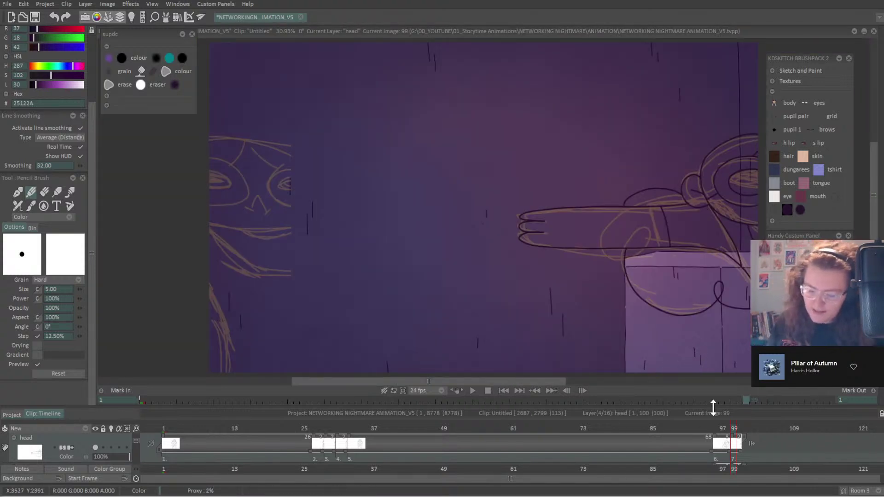
left_click_drag(777, 390, 817, 358)
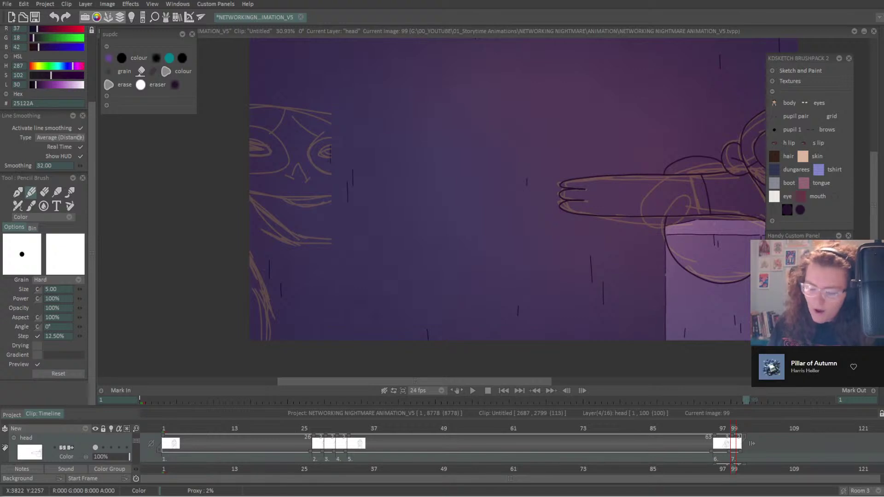
Look through the Save, Display and Interface settings in the preferences.
left_click(8, 3)
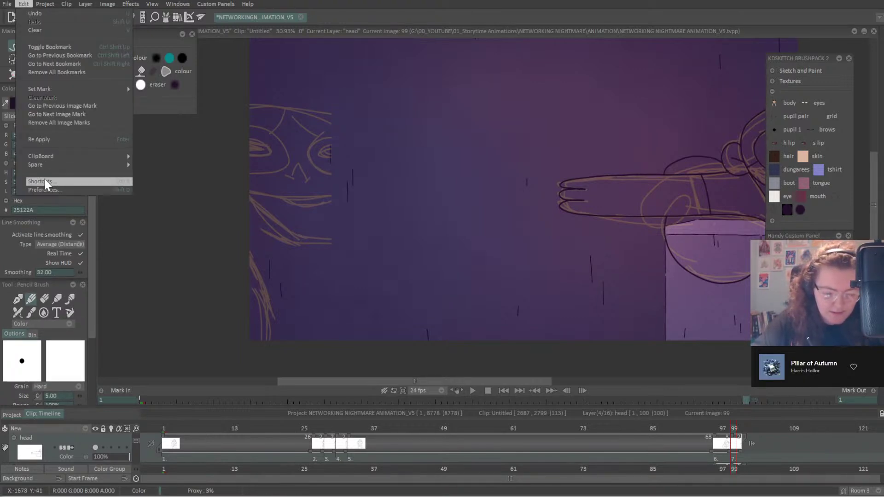
left_click(51, 187)
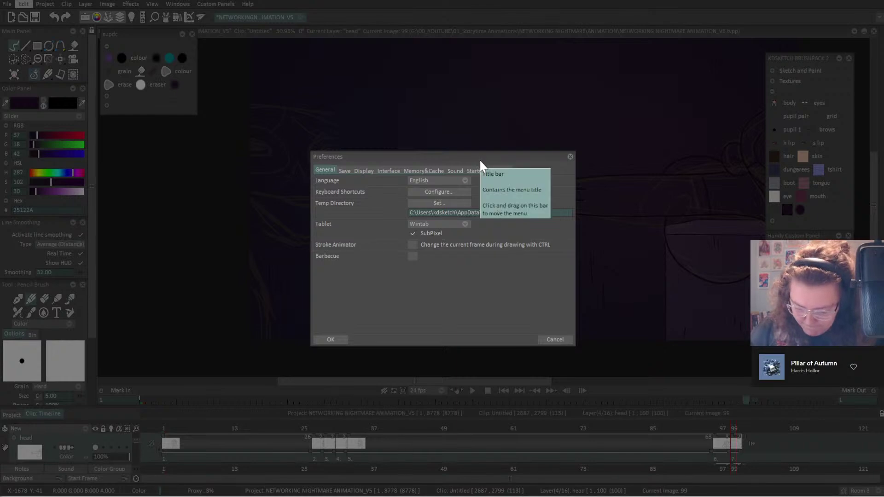
left_click(345, 170)
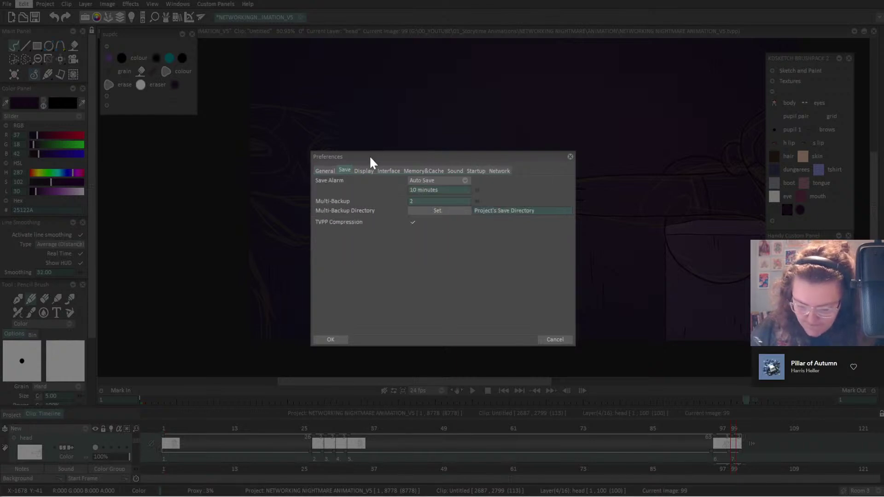
left_click(369, 170)
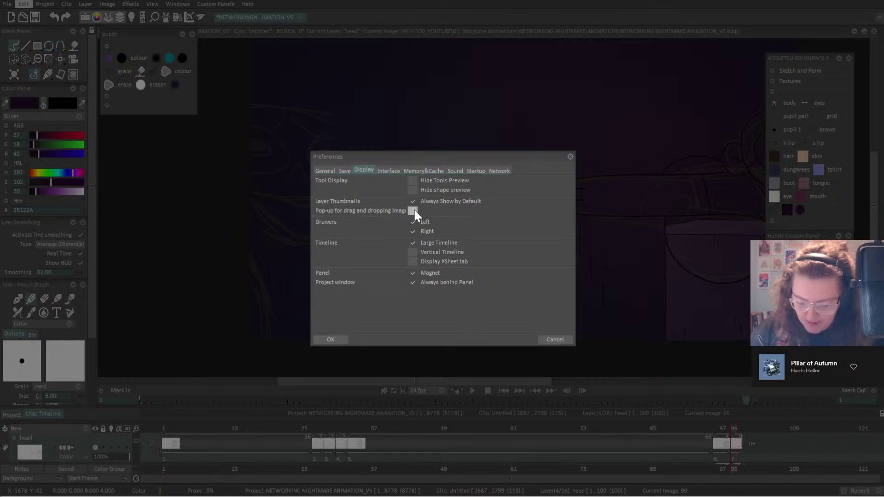
left_click(389, 170)
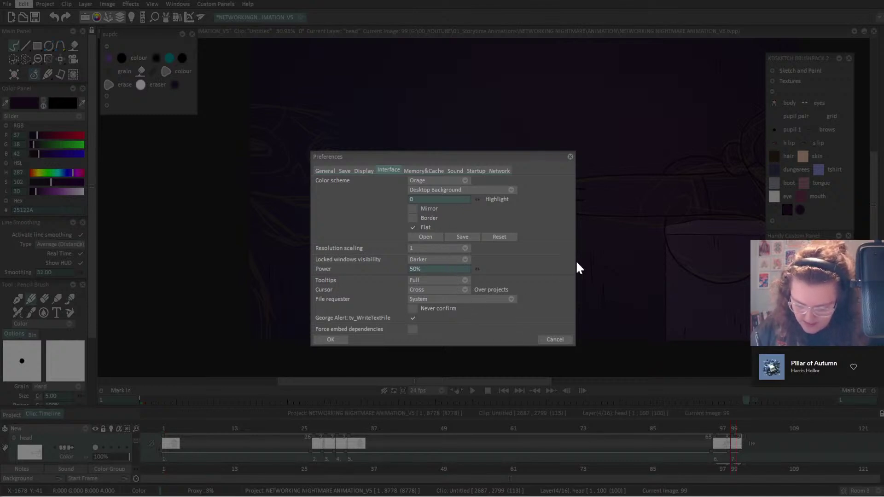
left_click(556, 341)
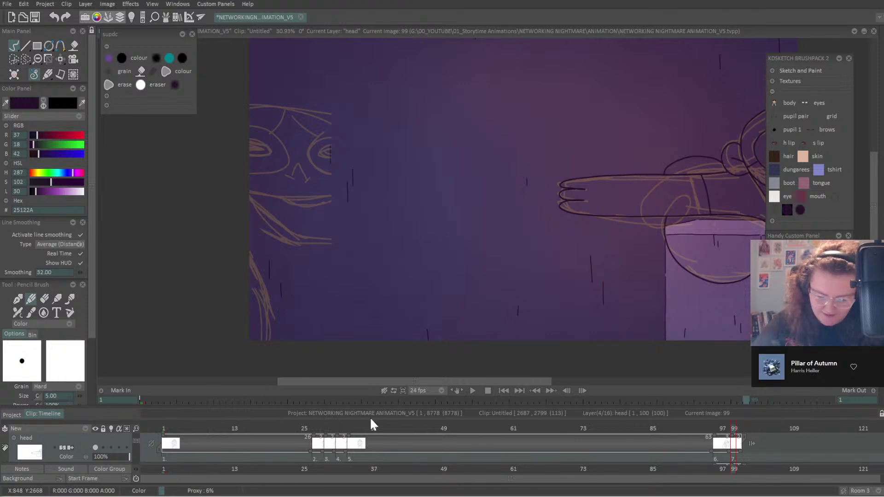
key("Left")
key("Left")
key("Left")
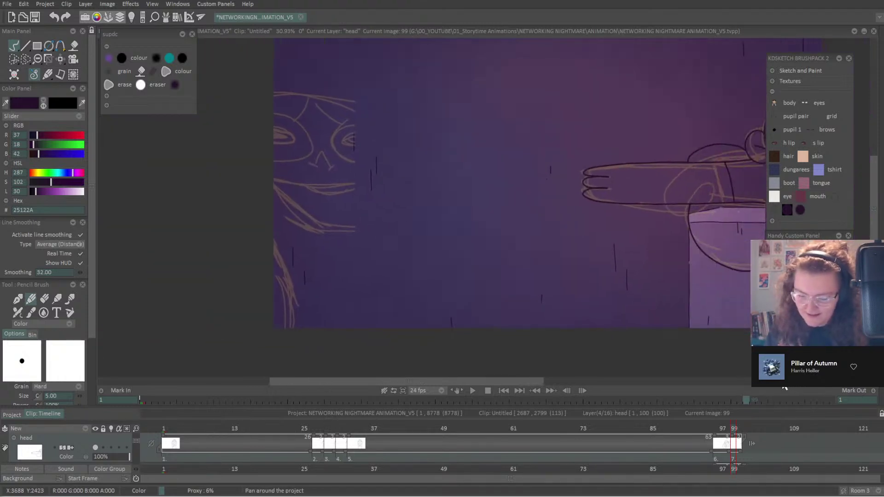
key("Right")
key("Right")
key("Right")
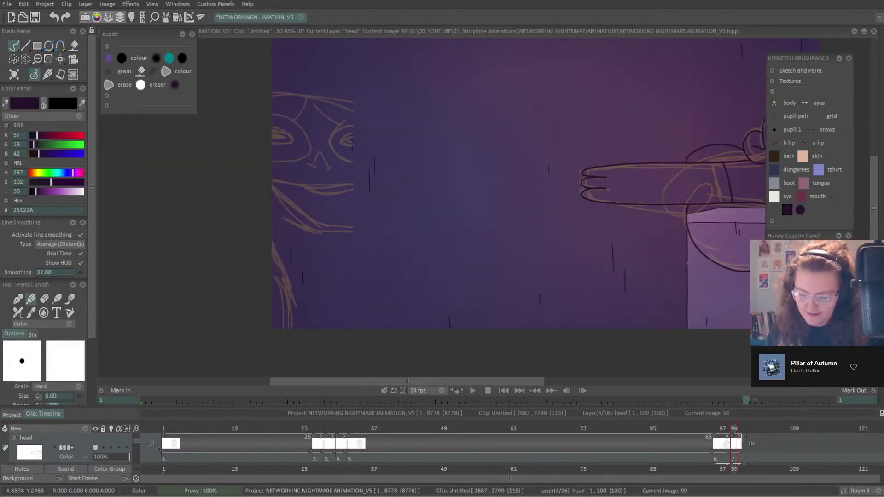
scroll(709, 384, "right", 3)
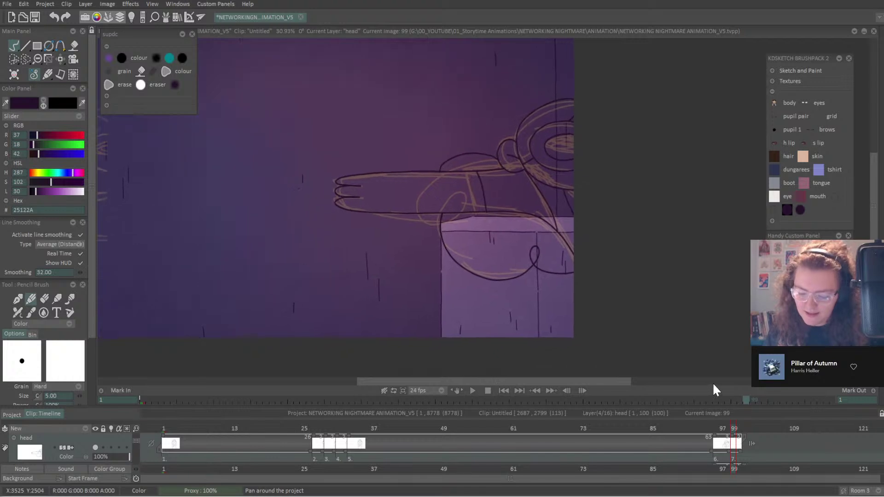
Create a Color & Texture layer from the head layer and enlarge the timeline area to show more layers.
left_click(84, 429)
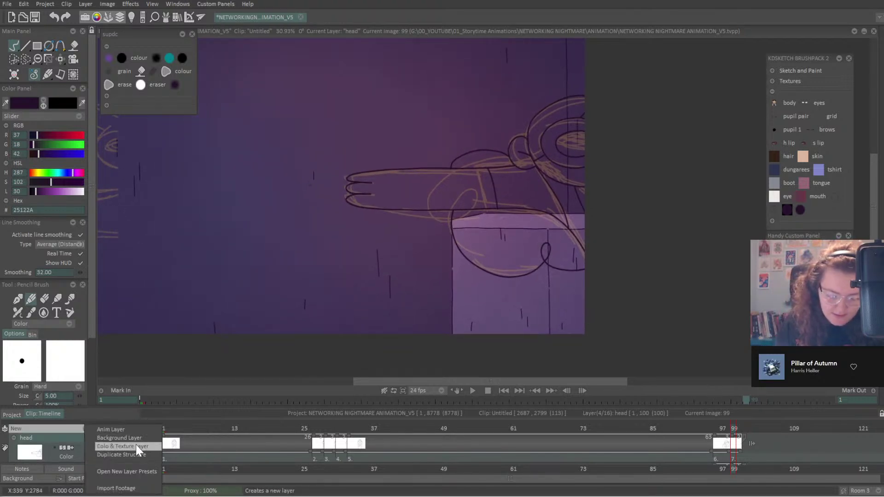
left_click(139, 454)
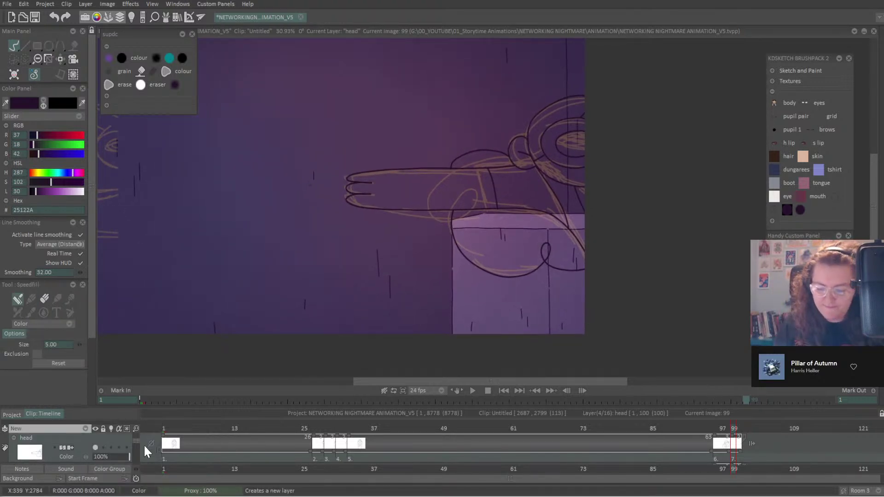
left_click(143, 444)
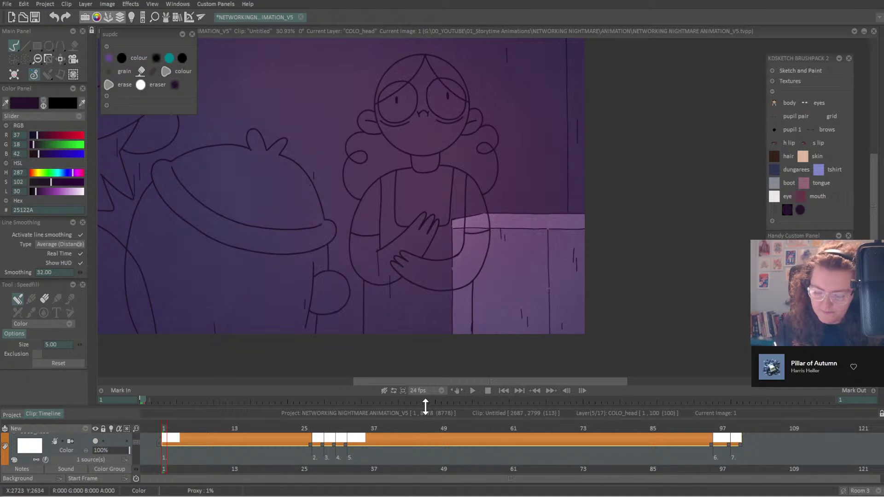
left_click_drag(423, 408, 437, 339)
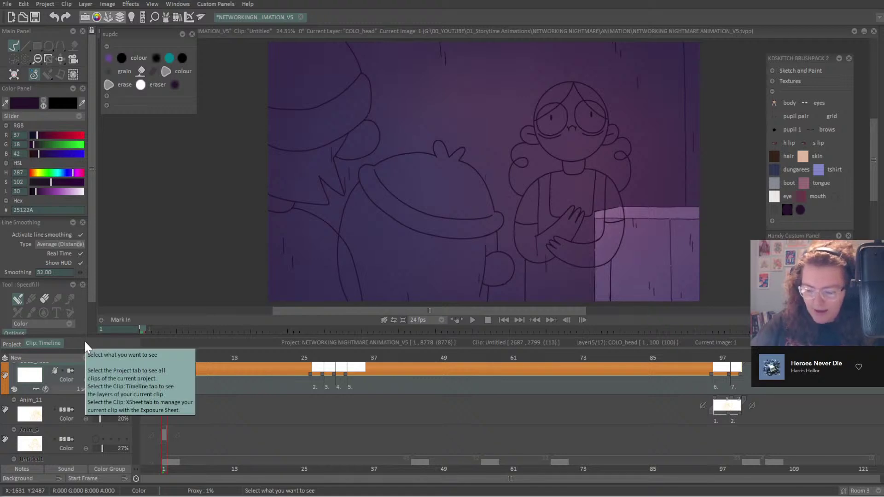
Fill the frame 1 parted hair and both side curl masses with the hair colour, and advance to the drawing at frame 27.
left_click(778, 161)
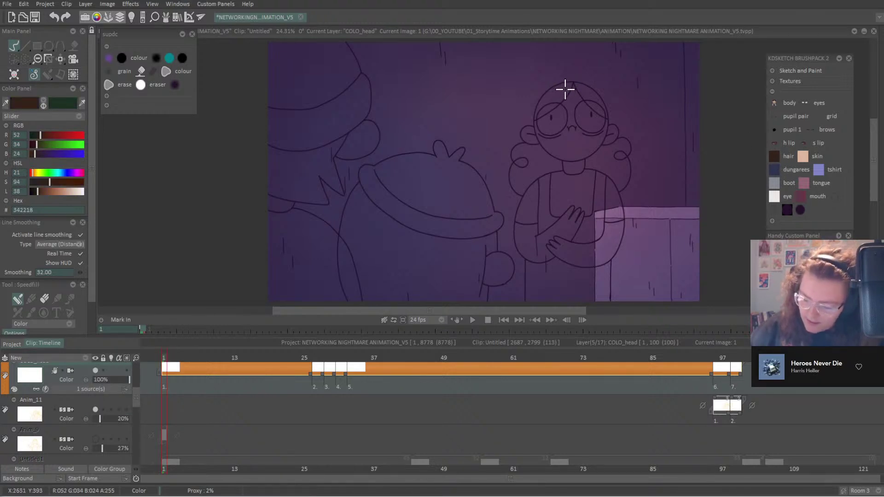
left_click(580, 90)
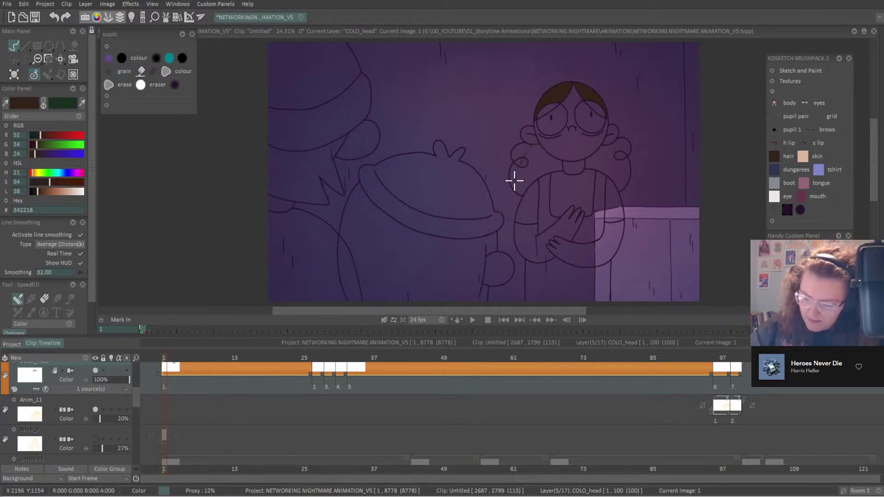
left_click(618, 155)
left_click(620, 177)
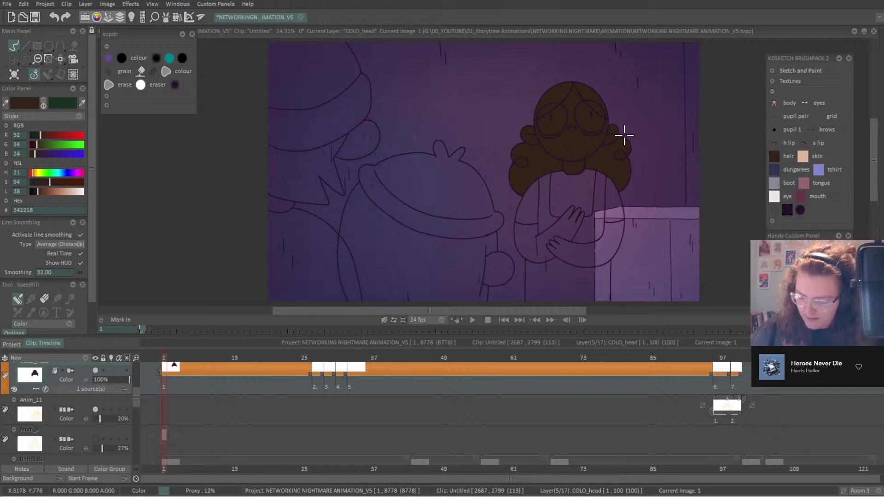
key("shift+Right")
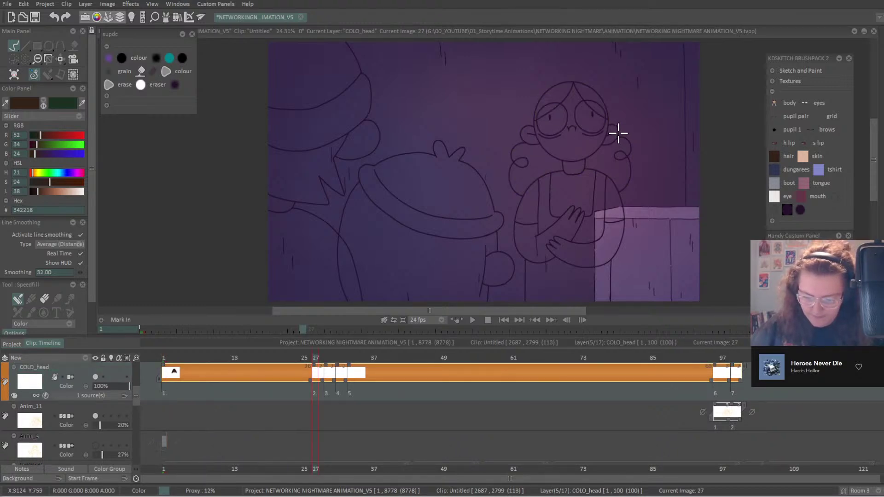
Turn off line smoothing and fill the frame 1 face, ears, neck and arms with the skin colour.
key("shift+Left")
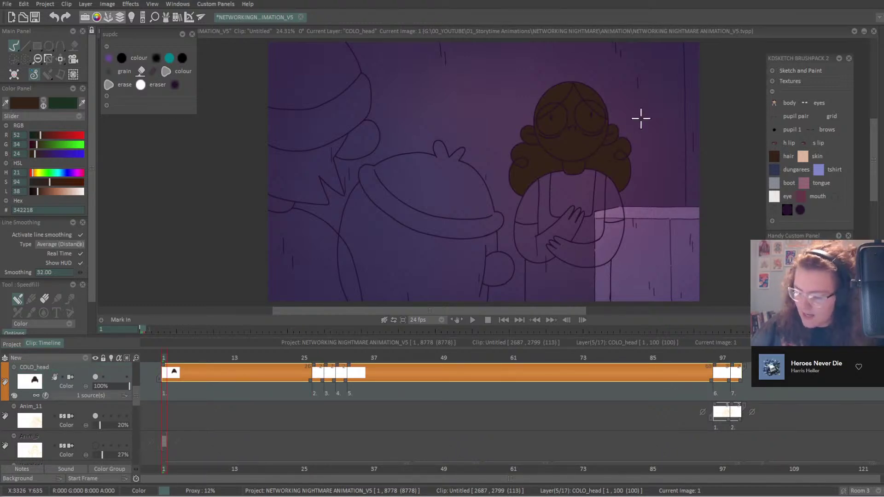
left_click(802, 156)
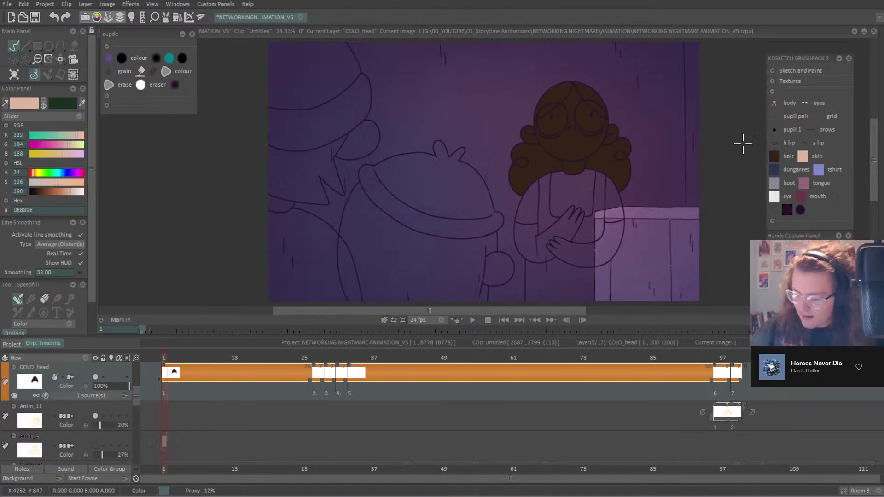
left_click(576, 168)
left_click(80, 235)
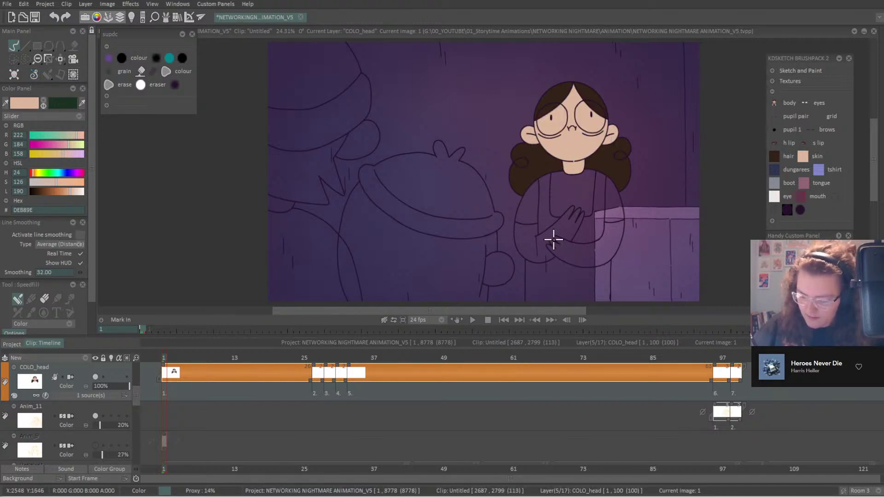
left_click(582, 247)
Fill both sleeves and the chest on frame 1 with the tshirt colour.
left_click(819, 170)
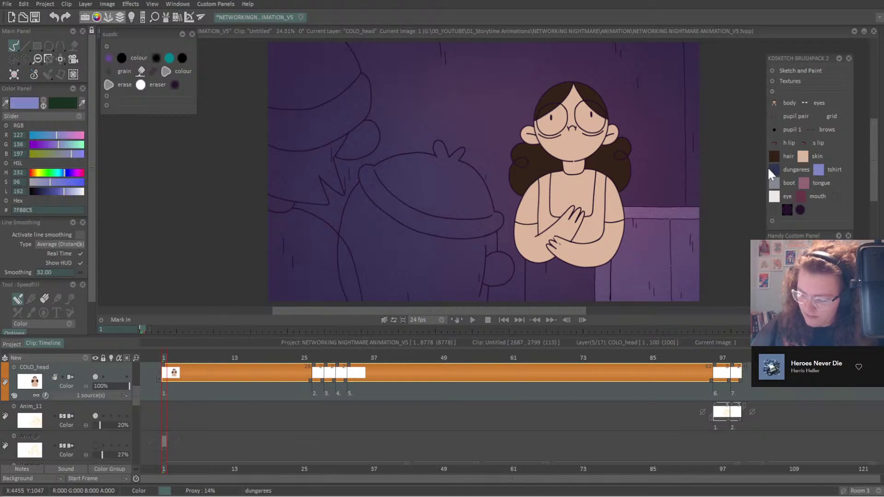
left_click(523, 206)
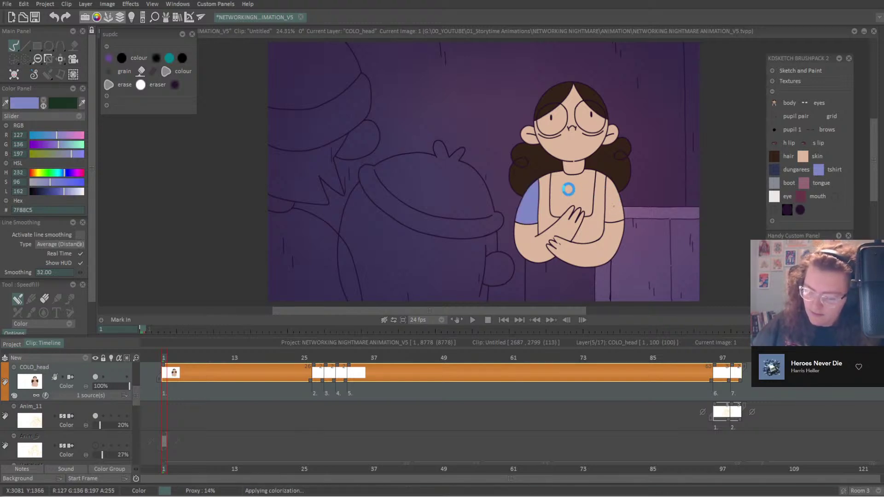
left_click(613, 198)
left_click(589, 184)
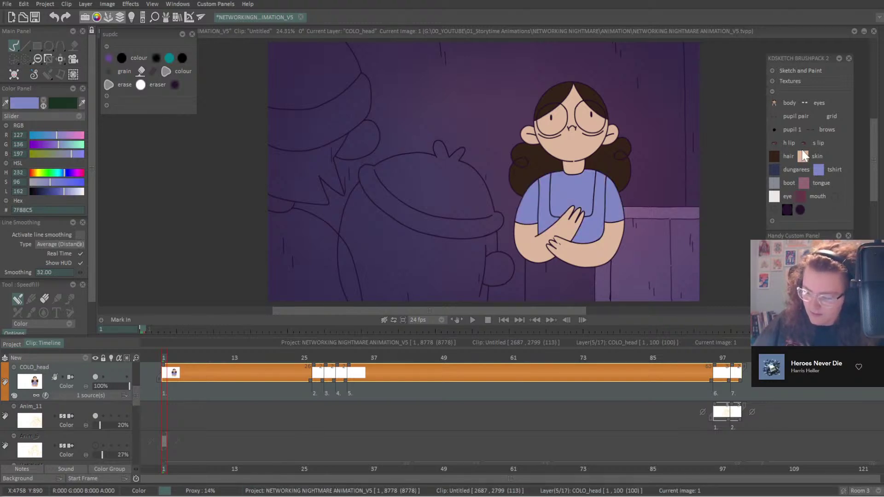
Fill the trousers, bib and shoulder straps on frame 1 with the dungarees colour.
left_click(775, 170)
left_click(583, 278)
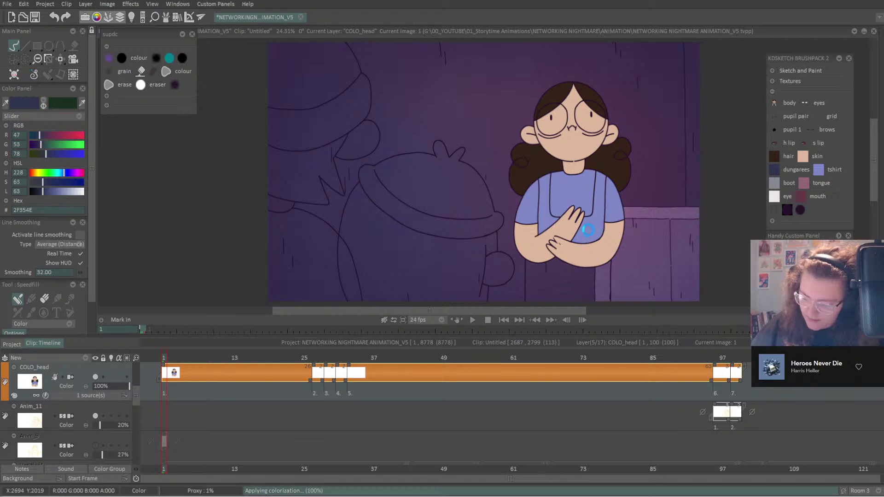
left_click(586, 212)
left_click(549, 205)
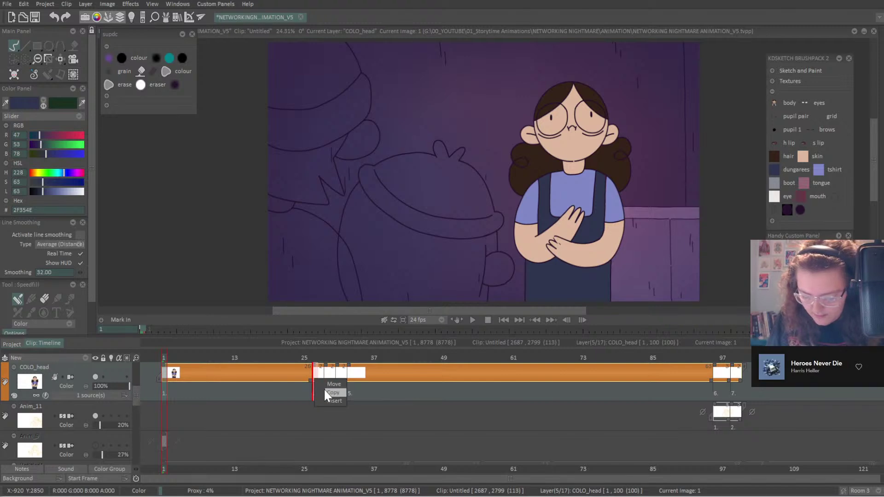
Copy the coloured frame 1 drawing onto the COLO_head drawings at frames 27, 29, 31 and 33.
left_click(317, 389)
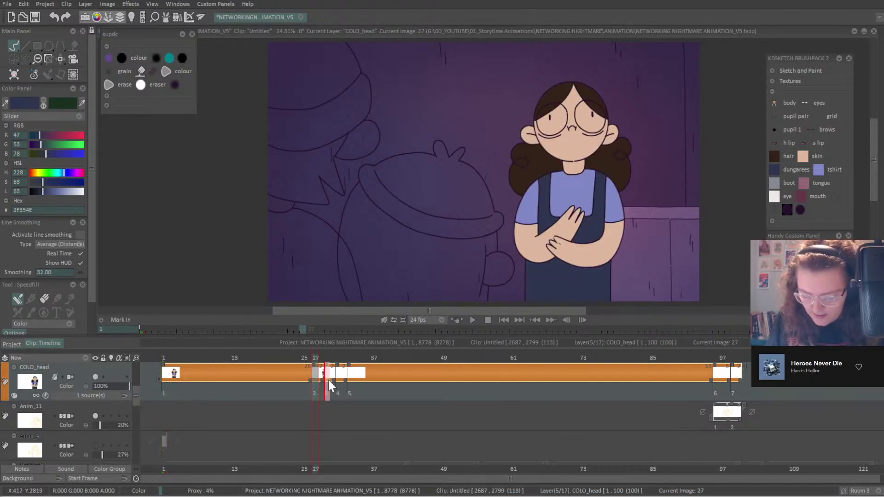
left_click(322, 387)
left_click(329, 386)
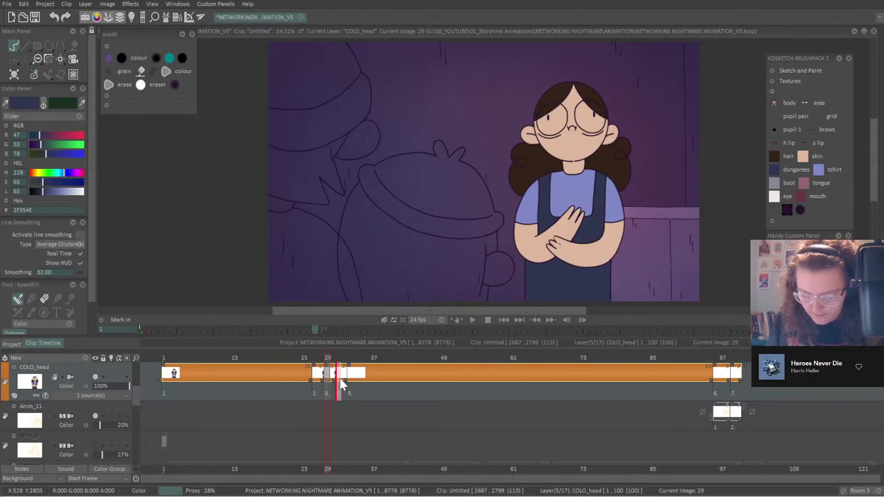
left_click(338, 379)
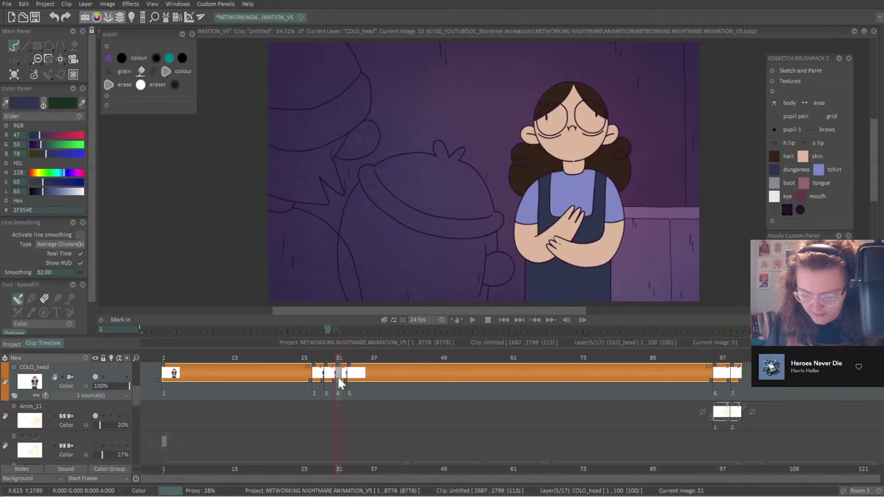
left_click(355, 402)
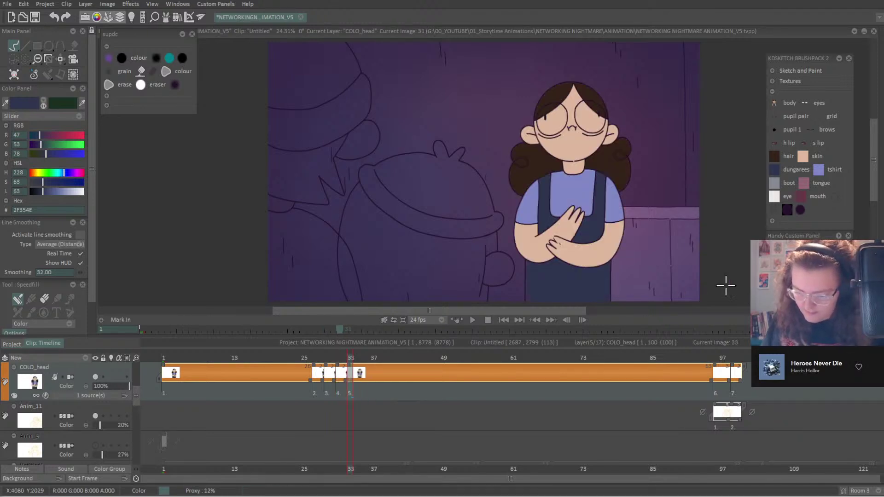
Fill both eyes of the frame 96 pose with the eye white and both pupils with the dark purple.
left_click(717, 355)
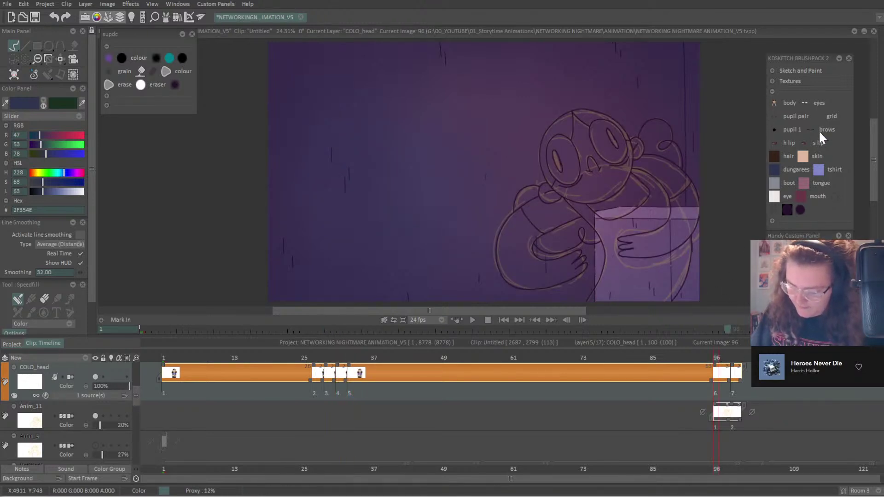
left_click(773, 196)
left_click(607, 154)
left_click(603, 145)
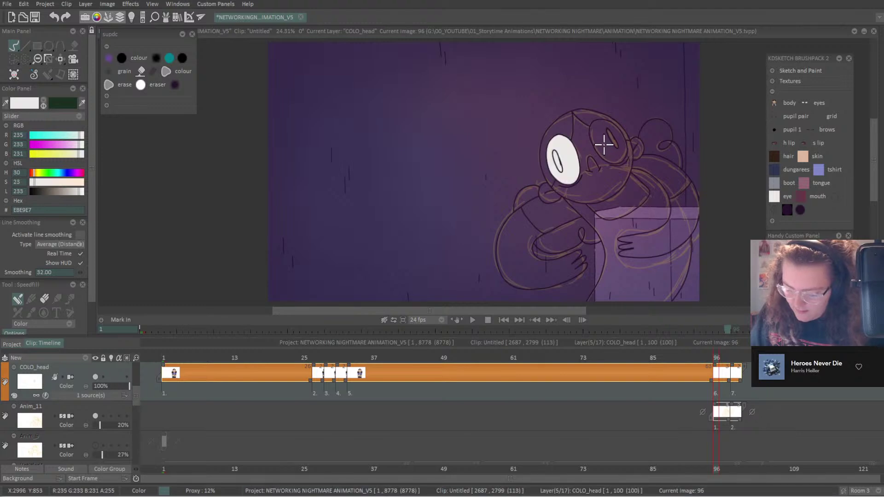
left_click(787, 210)
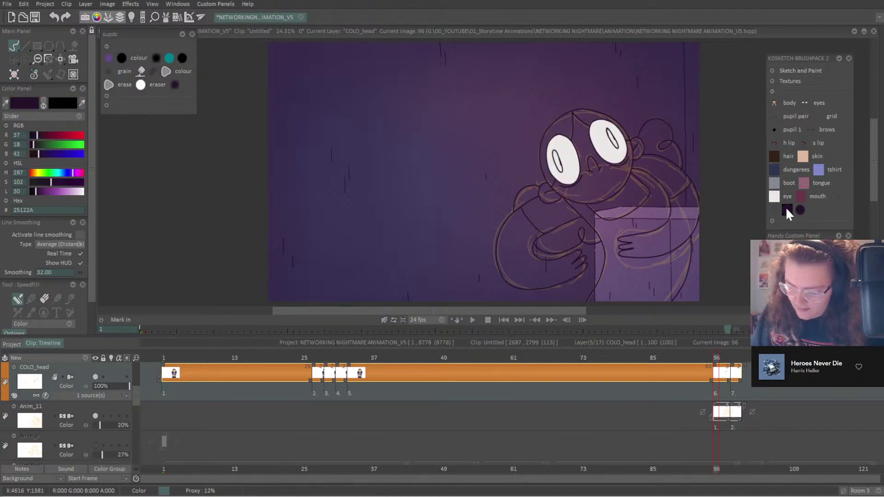
left_click(613, 138)
left_click(558, 163)
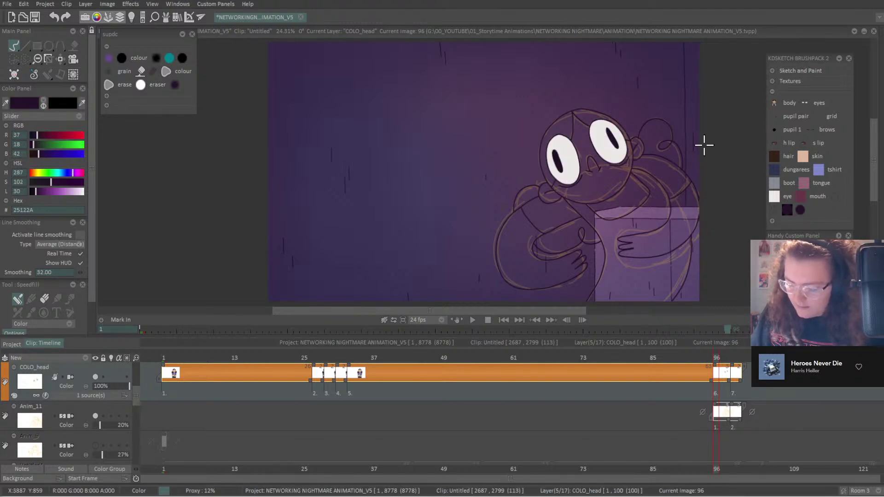
Fill the pupil with dark purple and the surrounding eye with the eye white on frame 99.
key("Right")
key("Right")
key("Right")
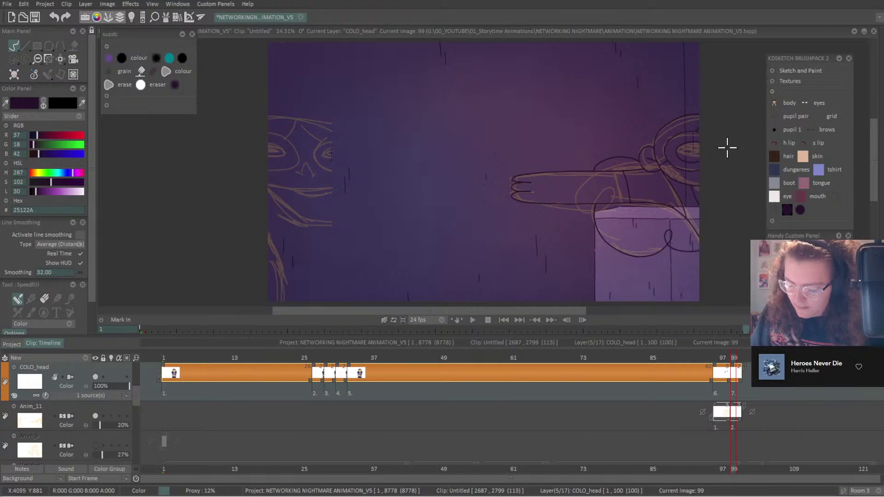
left_click(700, 147)
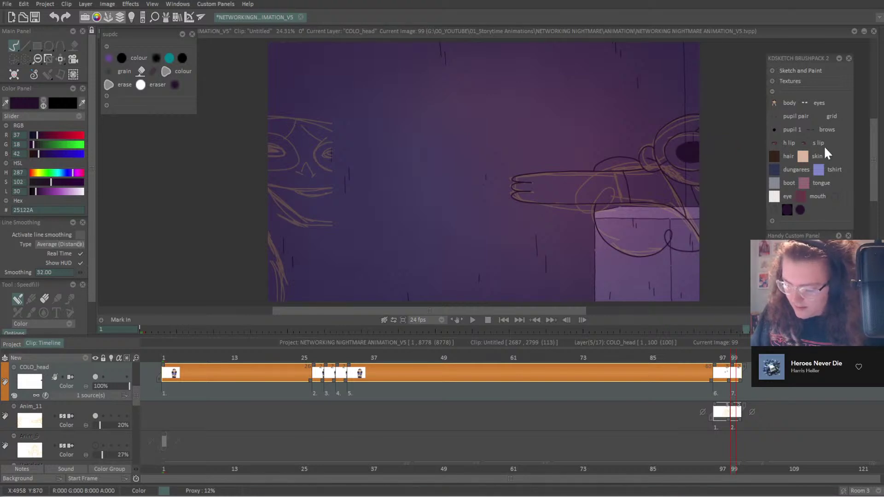
left_click(775, 197)
left_click(678, 164)
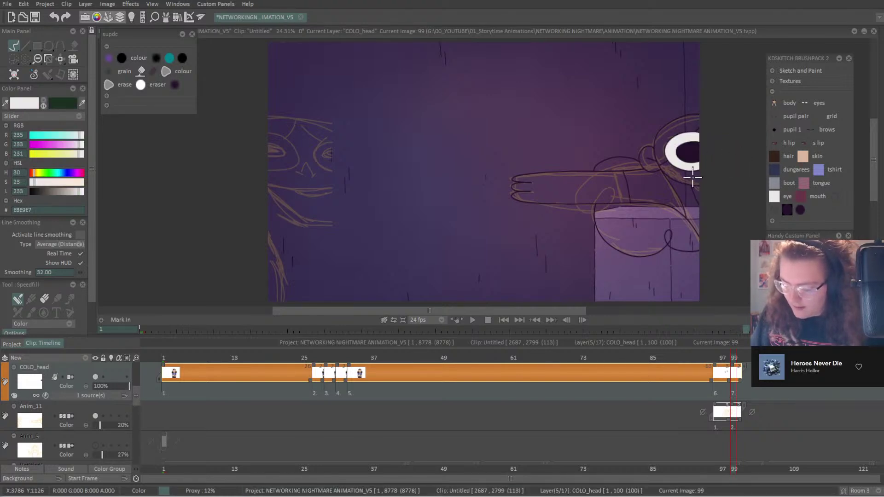
Return to frame 96 and fill the parted hair and the curl masses on both sides with the hair colour.
key("Left")
key("Left")
key("Left")
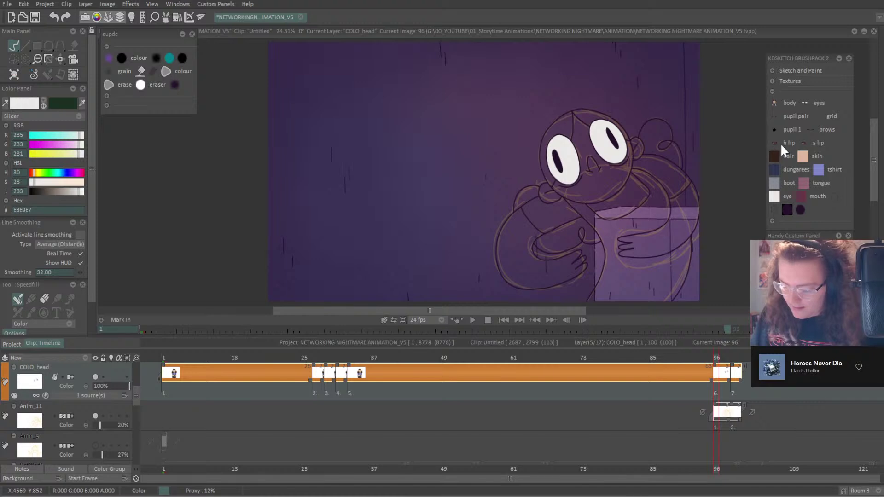
left_click(774, 155)
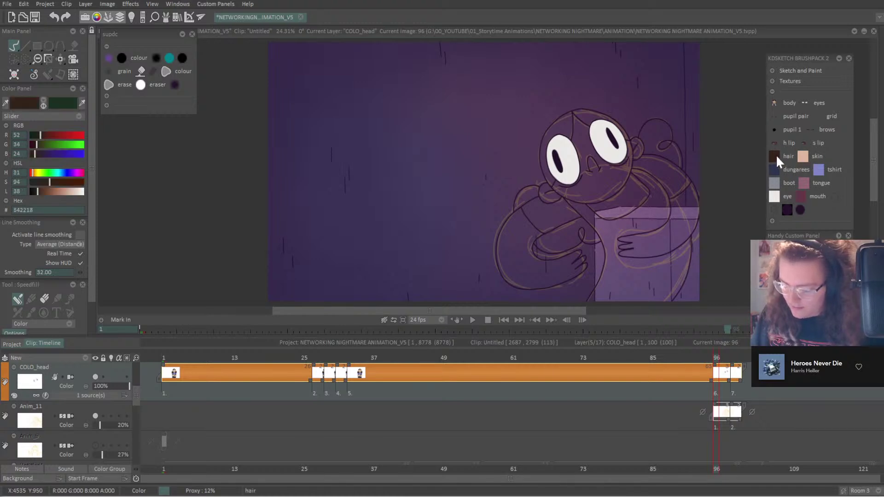
left_click(588, 115)
left_click(612, 113)
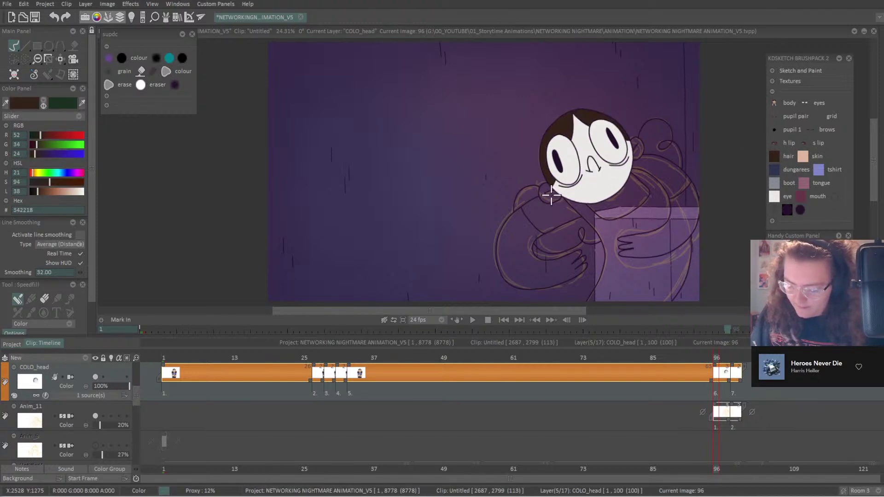
left_click(583, 236)
left_click(548, 220)
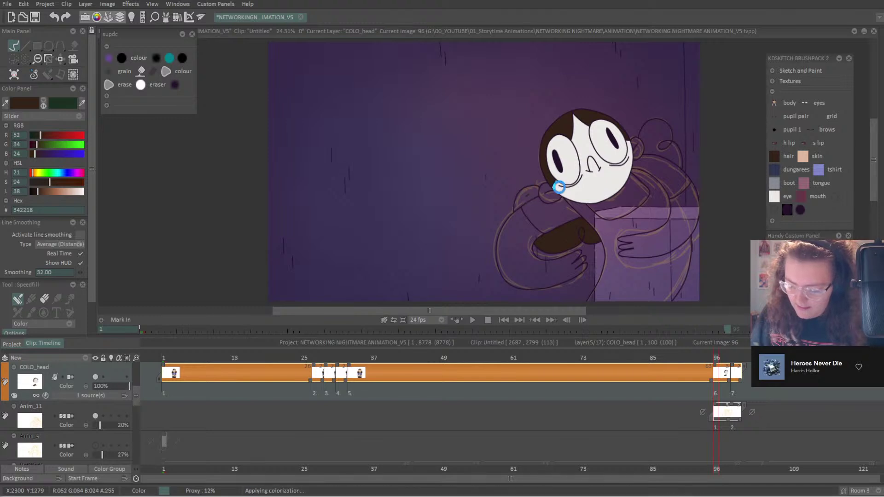
left_click(655, 132)
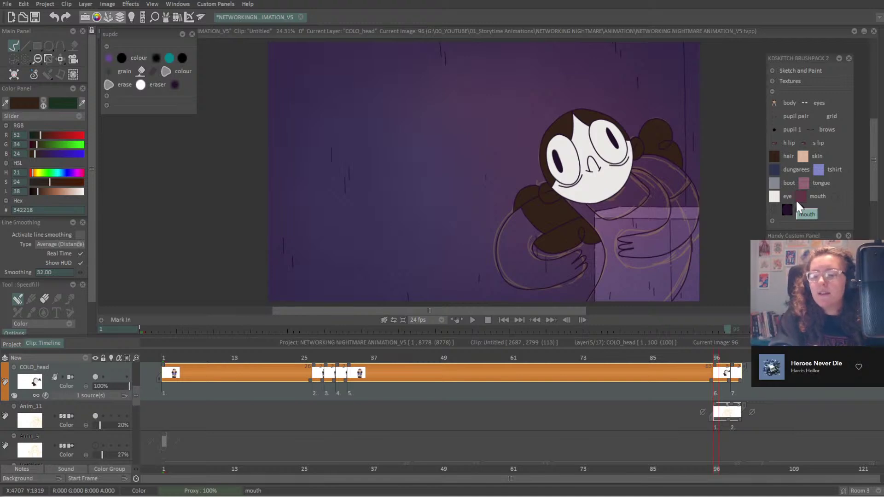
Fill the chest and both sleeves of the frame 96 pose with the tshirt colour.
left_click(818, 170)
left_click_drag(620, 208, 632, 201)
left_click_drag(661, 166, 663, 174)
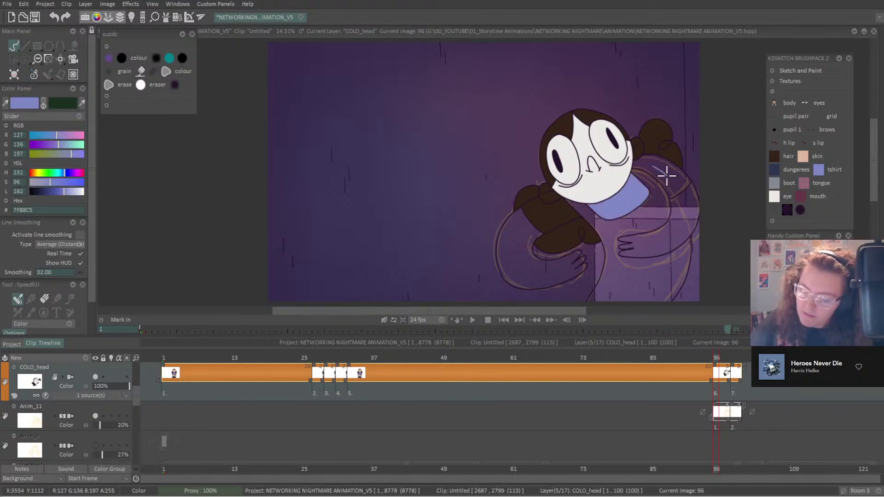
left_click_drag(540, 217, 555, 215)
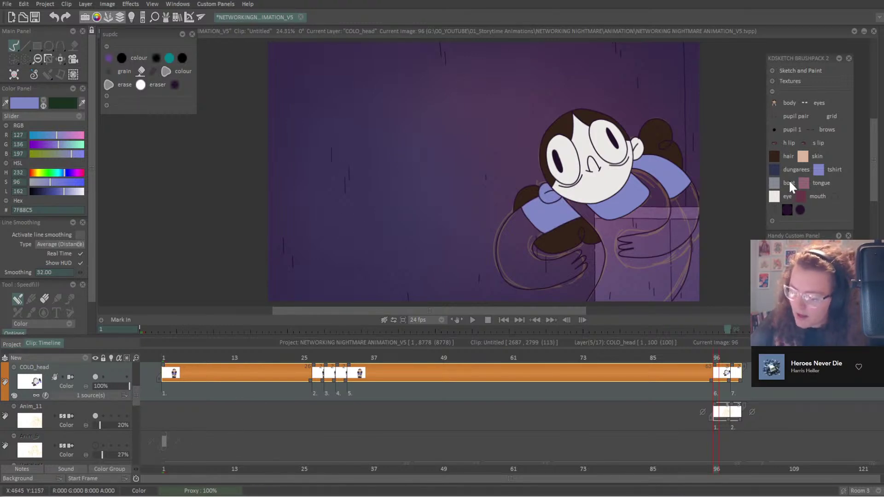
Fill the frame 96 arms, face and ears with the skin colour, and the torso and straps with the dungarees colour.
left_click(804, 158)
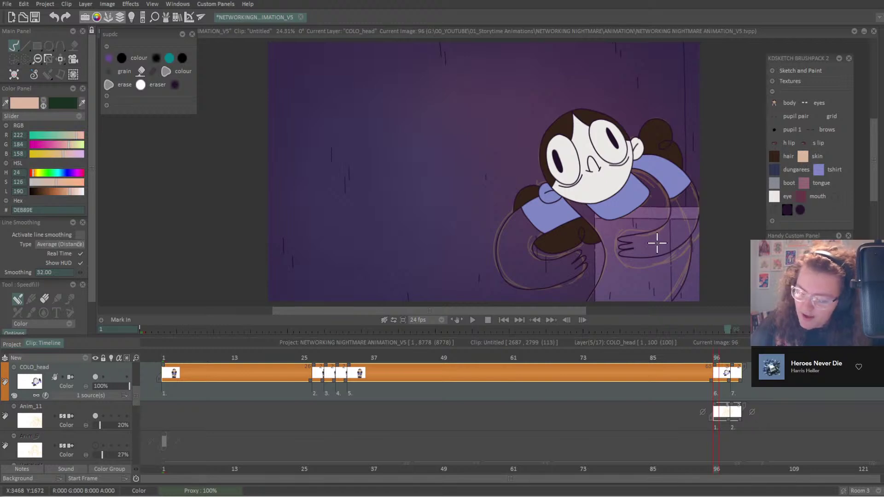
left_click(657, 241)
left_click_drag(517, 247, 545, 266)
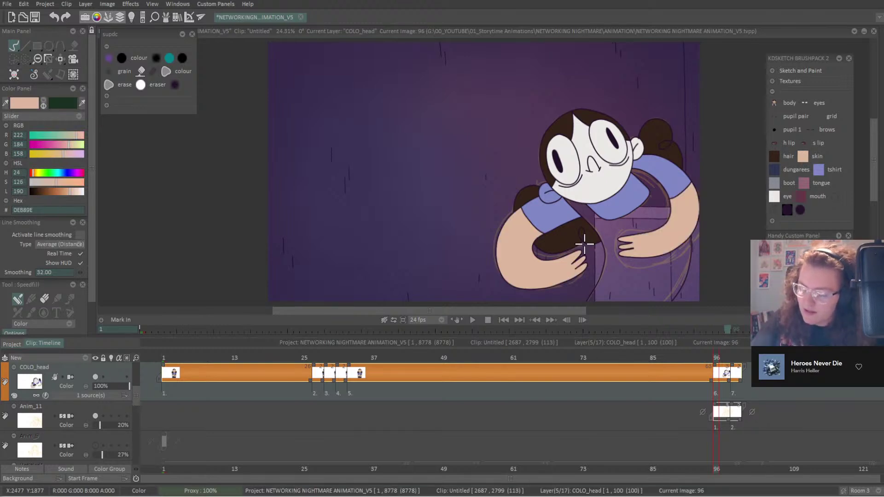
left_click_drag(644, 157, 620, 169)
left_click(565, 189)
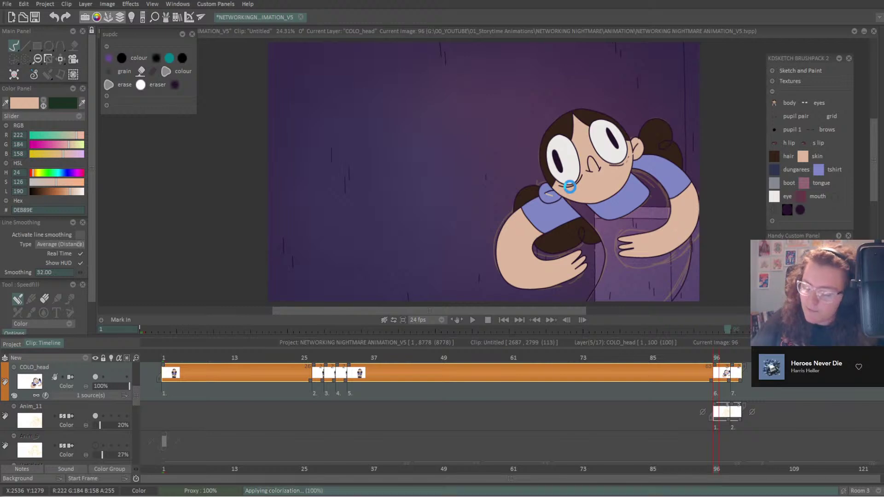
left_click(774, 169)
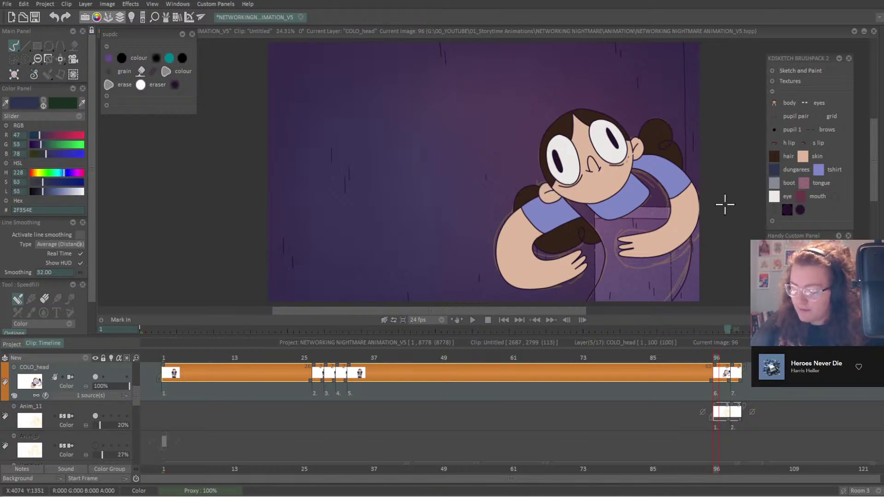
left_click(610, 240)
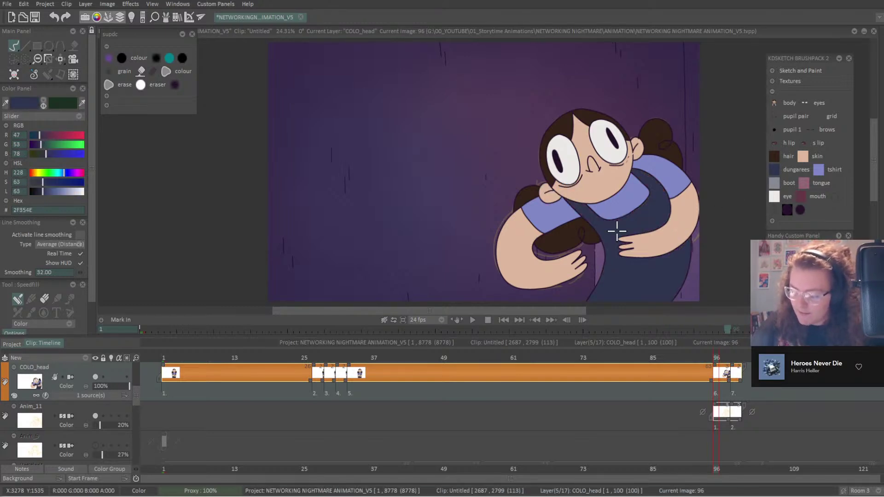
Advance to frame 99 and fill the sleeve and shoulder of the stretched pose with the tshirt colour.
key("Right")
key("Right")
key("Right")
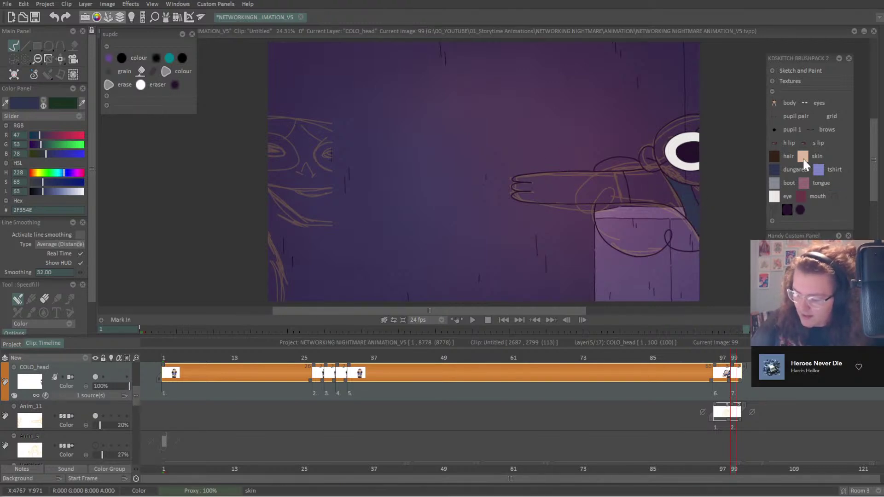
left_click(819, 171)
left_click(676, 191)
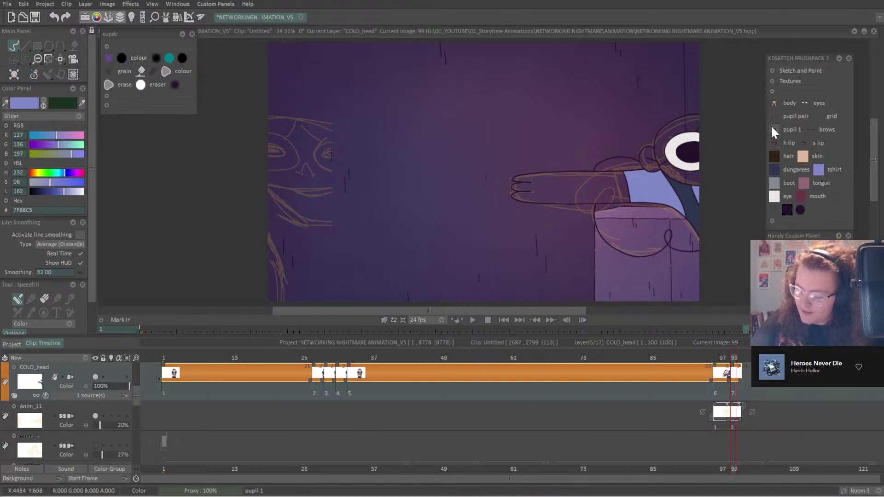
Fill the frame 99 pose's hair and curl masses with the hair colour, and its face, ear and arms with the skin colour.
left_click(777, 158)
left_click(685, 127)
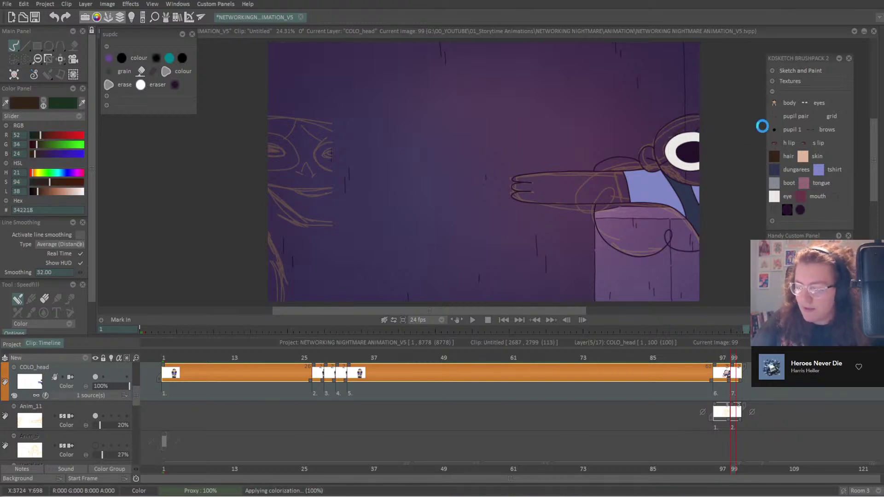
left_click(802, 156)
left_click(673, 173)
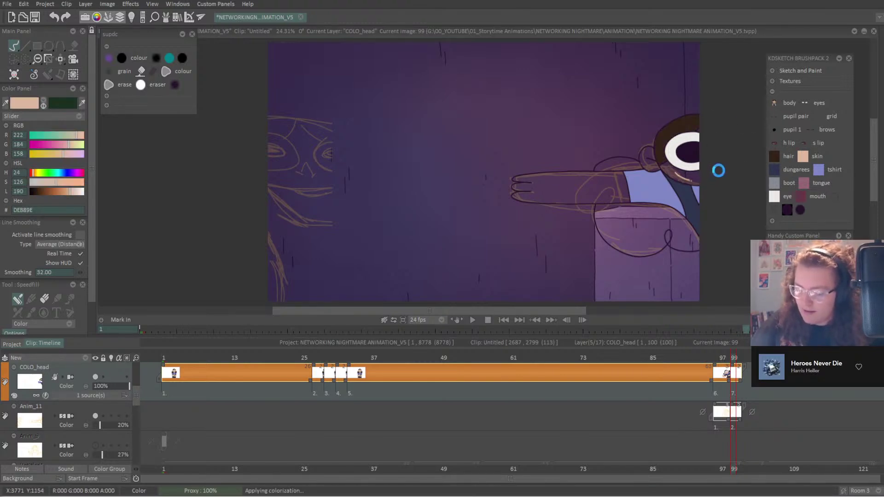
left_click(649, 163)
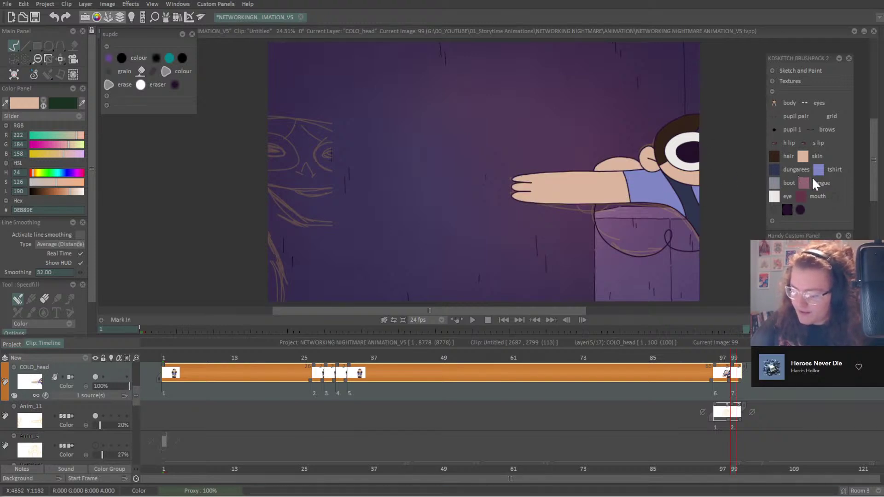
left_click(775, 156)
left_click(612, 165)
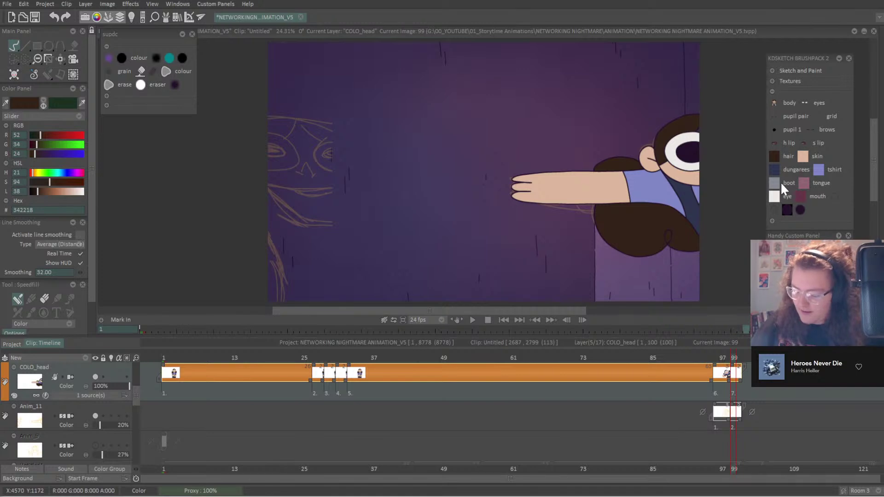
Return to frame 27 and fill the curly-haired character's left-hand eye with the eye colour.
key("Left")
key("Left")
key("Left")
key("Left")
key("Left")
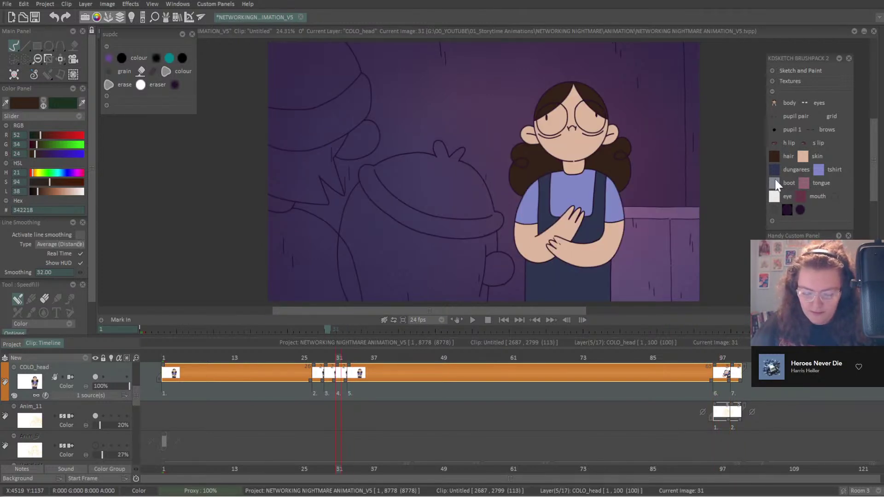
left_click(774, 197)
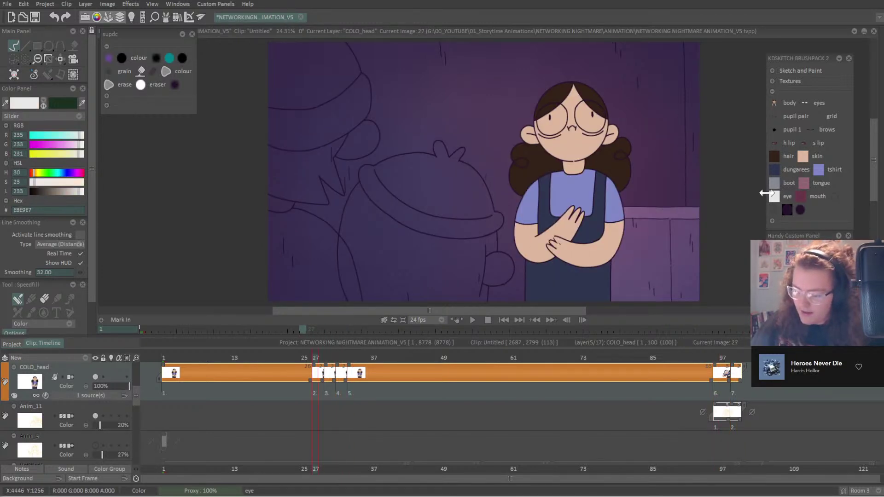
left_click(553, 115)
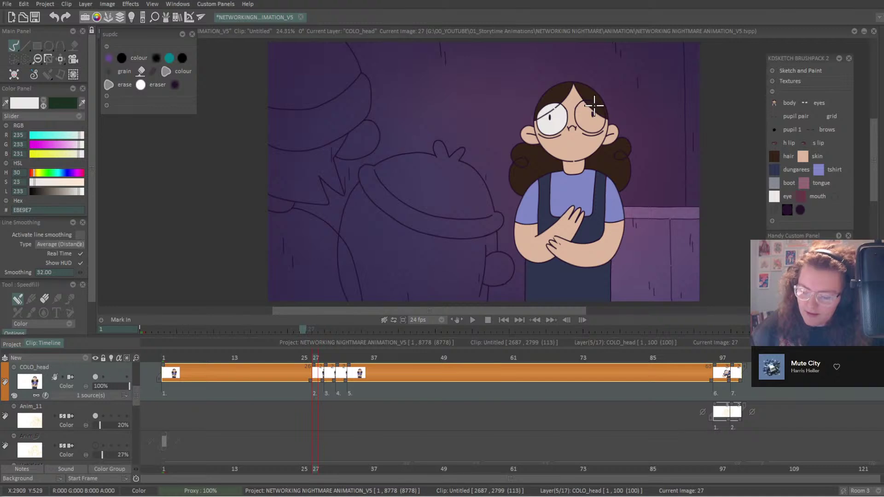
Advance to frame 29 and fill the left-hand eye of that drawing with the same eye colour.
key("Right")
key("Right")
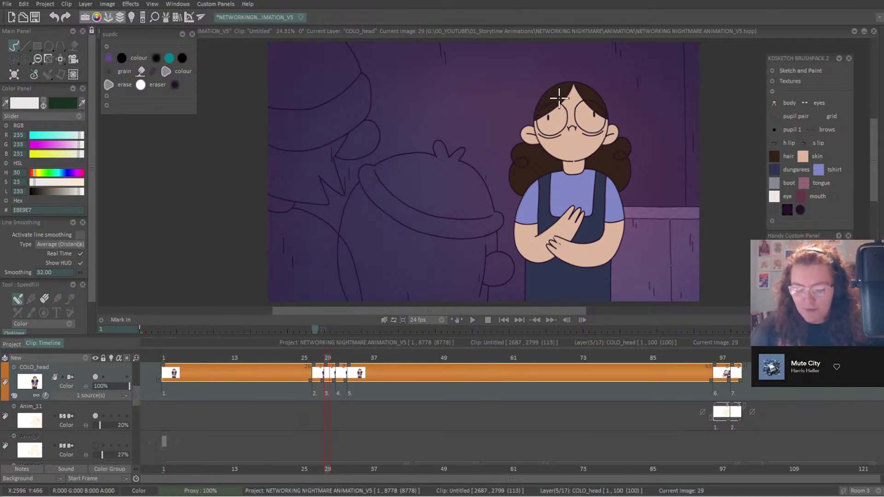
left_click(551, 114)
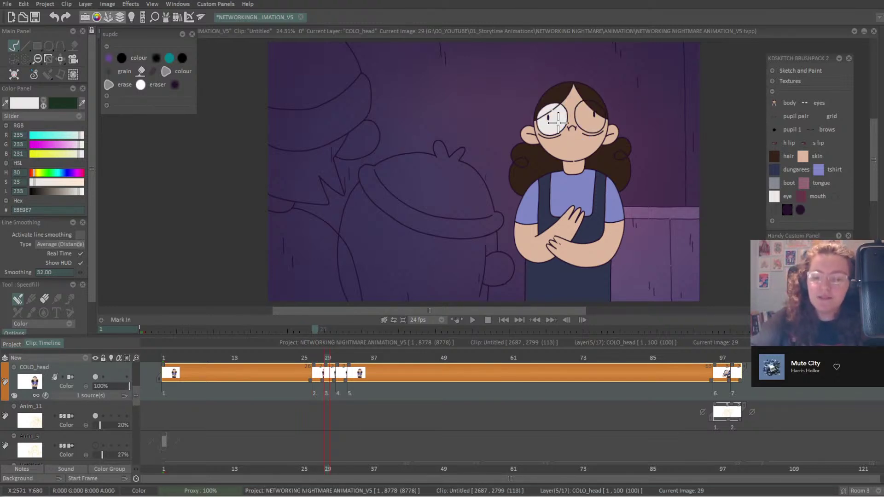
Fill the character's left-hand eye with the off-white eye colour on frames 31 and 33 of the COLO_head layer.
key("Right")
key("Right")
left_click(558, 122)
key("Right")
key("Right")
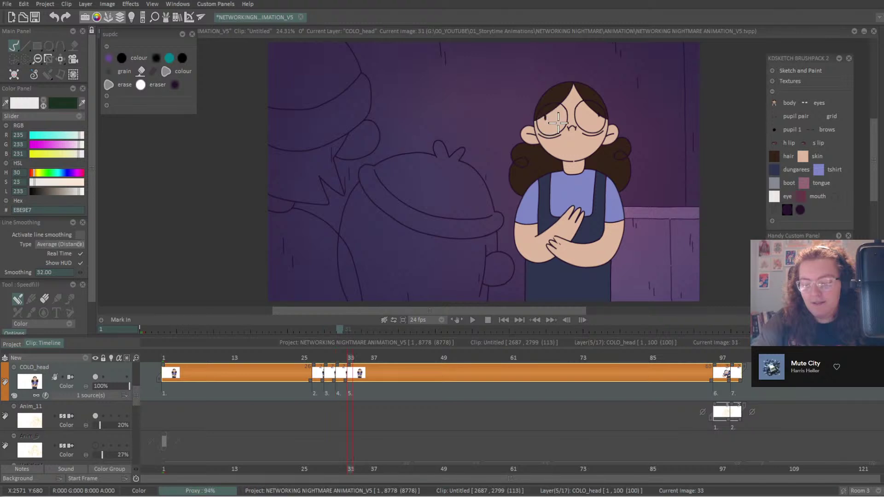
left_click(558, 122)
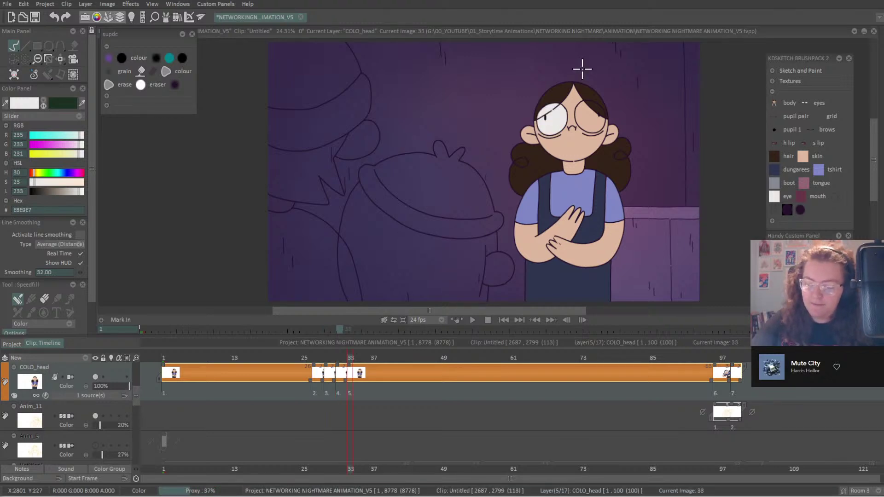
Fill the right-hand eye off-white on frames 33, 31, 29 and 27, and both eyes on frame 1.
left_click(592, 105)
key("Left")
key("Left")
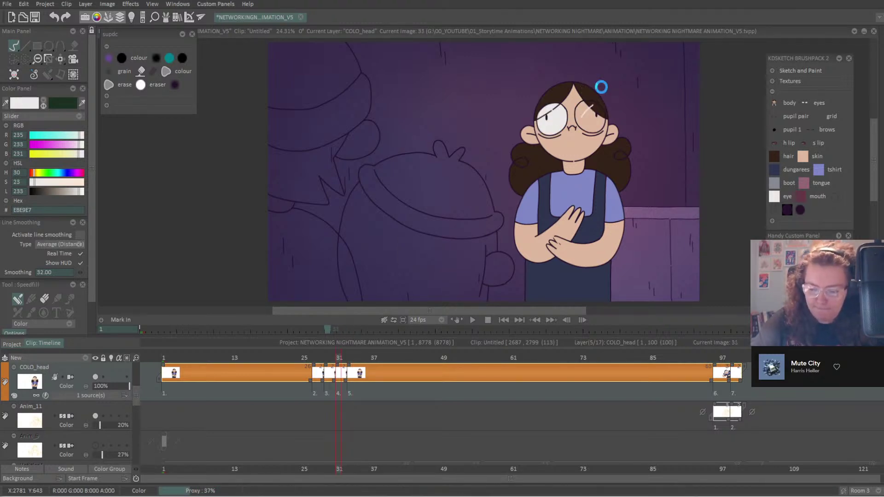
key("Left")
key("Left")
key("Left")
key("Left")
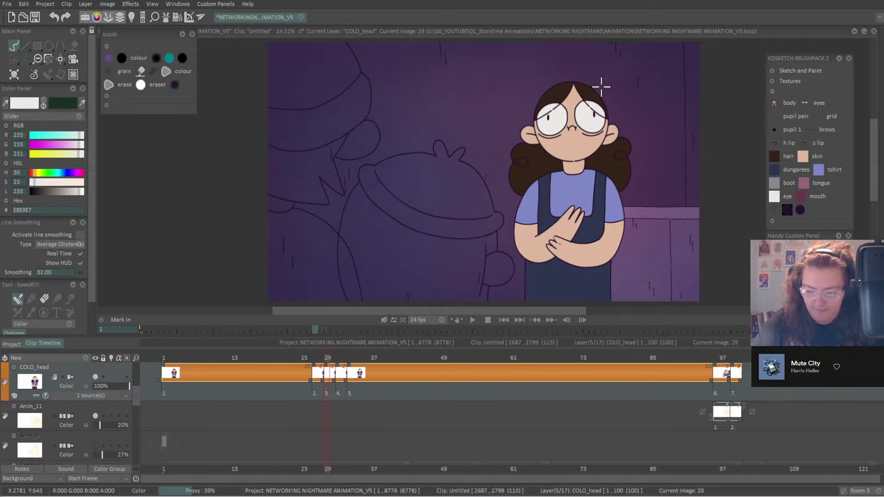
key("Home")
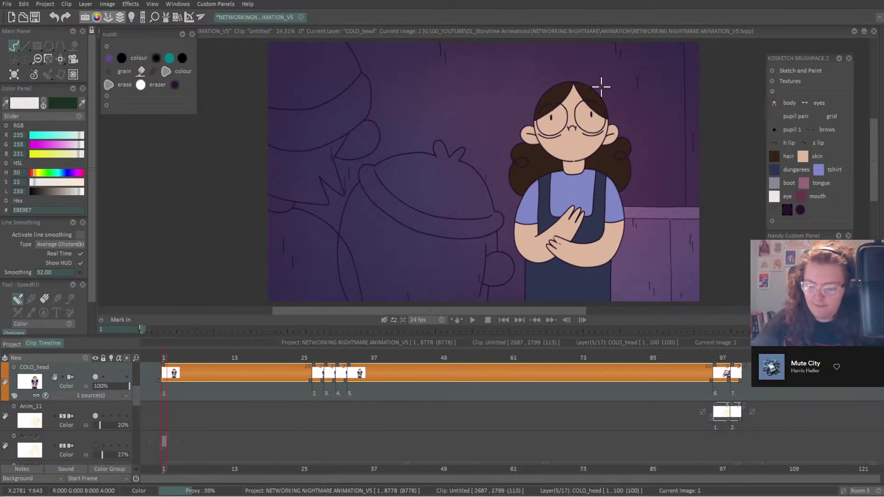
left_click(552, 108)
Select the head line-art layer and set up the Filling Shape tool in Erase mode for the eye area.
right_click(82, 371)
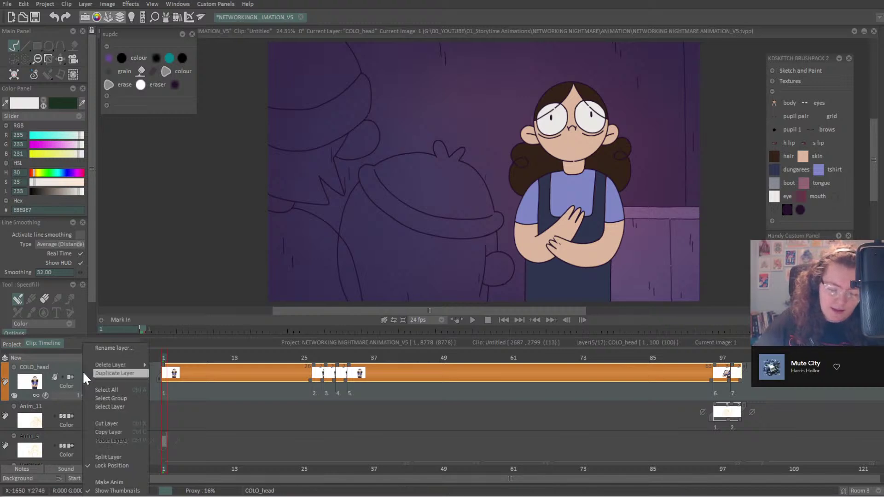
left_click(120, 484)
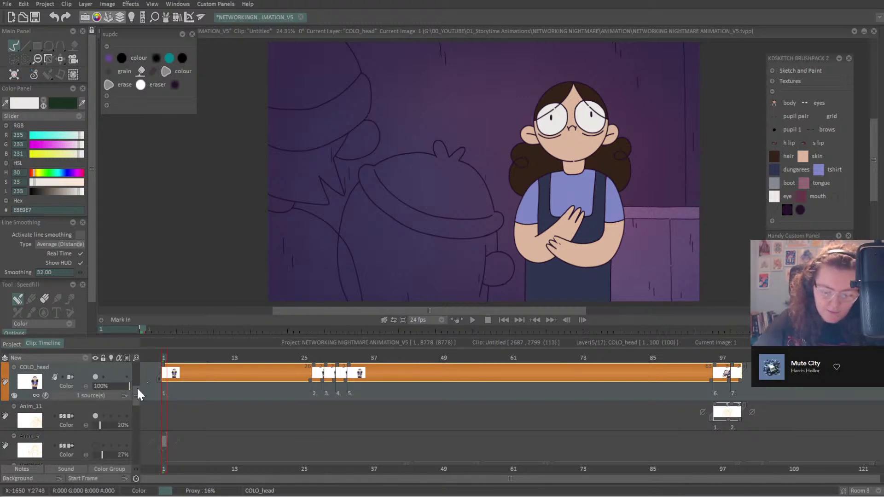
scroll(137, 386, "up", 2)
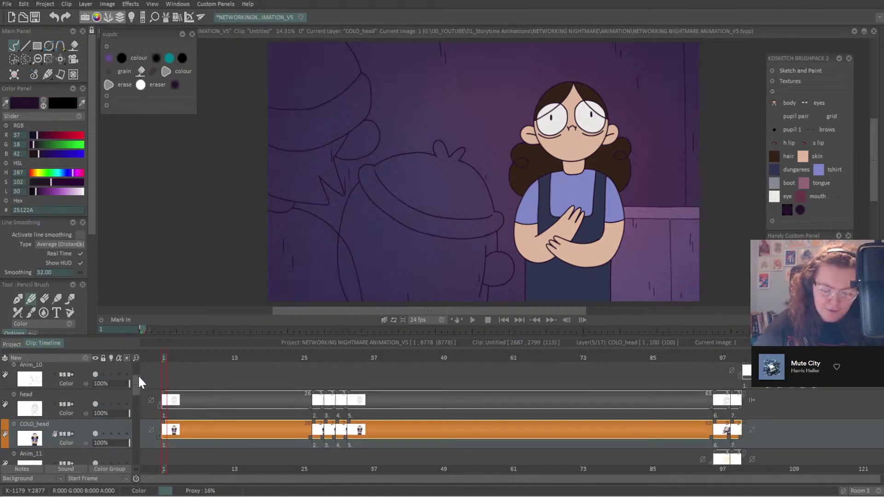
left_click(85, 402)
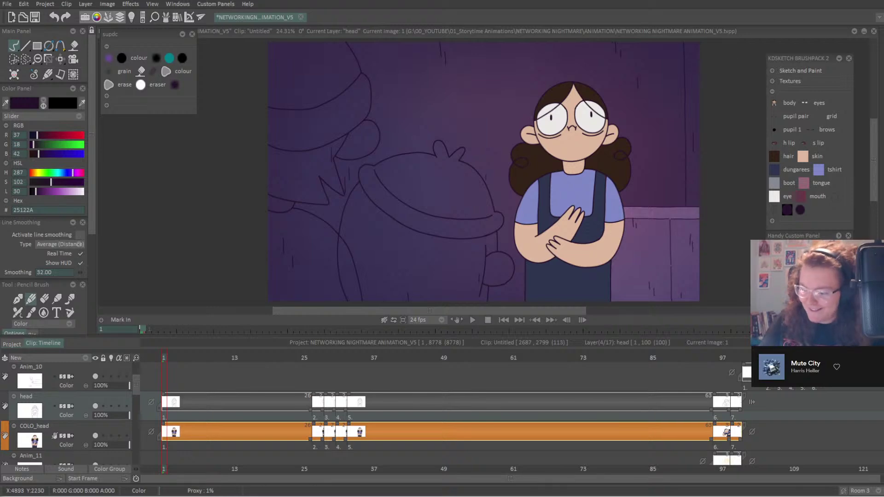
scroll(488, 175, "up", 6)
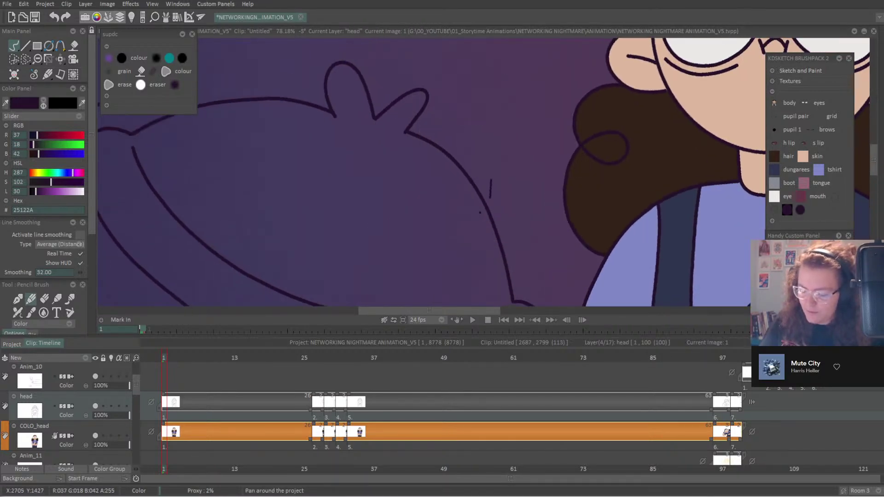
scroll(423, 170, "up", 3)
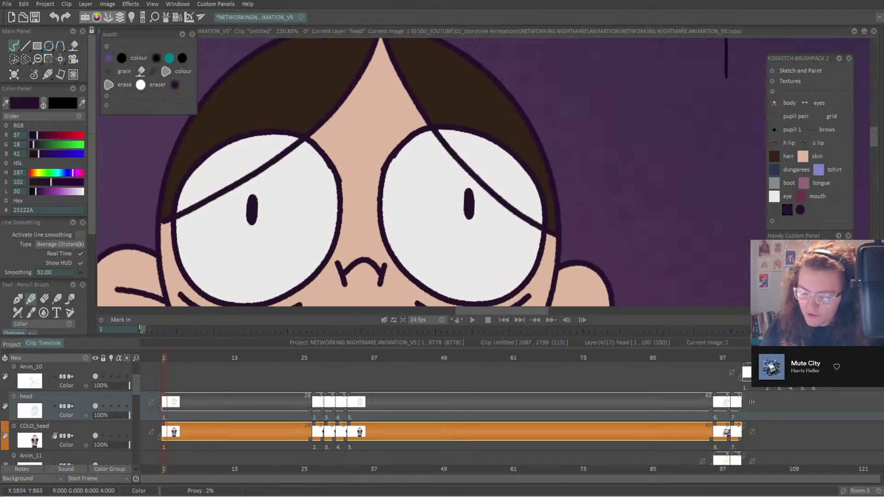
scroll(627, 243, "up", 1)
left_click_drag(14, 46, 47, 57)
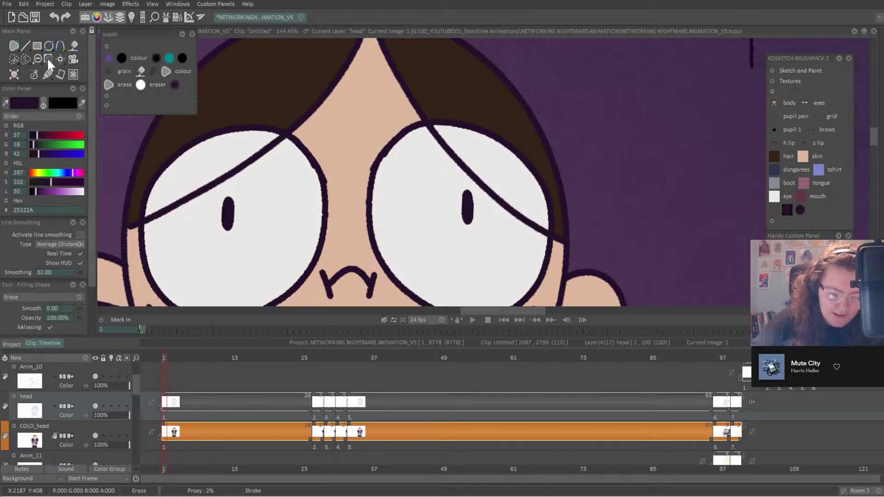
mouse_move(144, 213)
left_mouse_down()
mouse_move(145, 237)
mouse_move(157, 247)
mouse_move(174, 199)
left_mouse_up()
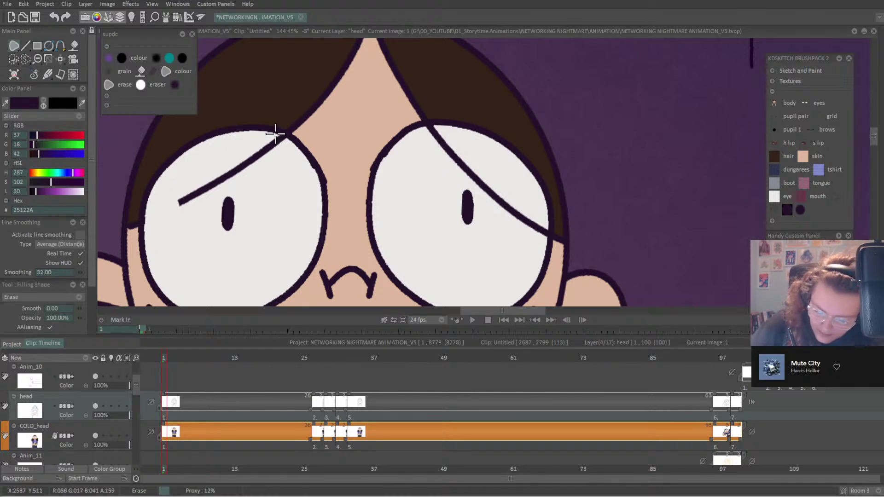
mouse_move(292, 142)
left_mouse_down()
mouse_move(207, 197)
mouse_move(262, 132)
left_mouse_up()
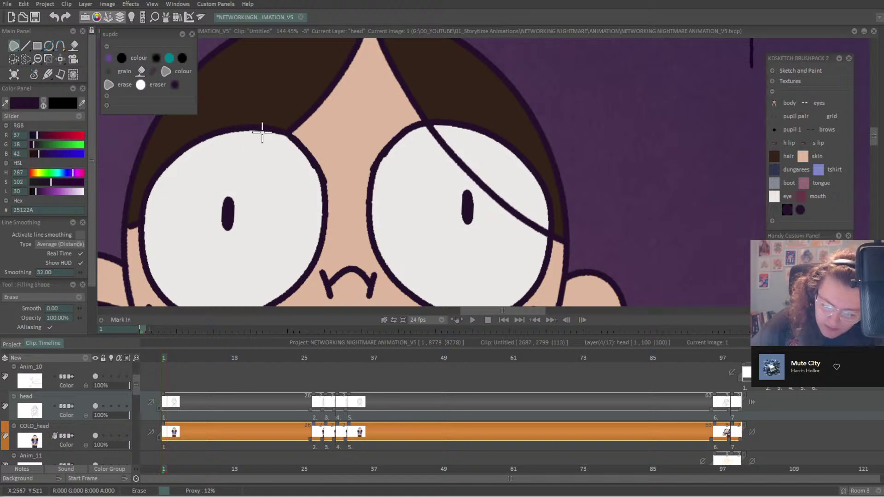
key("ctrl+z")
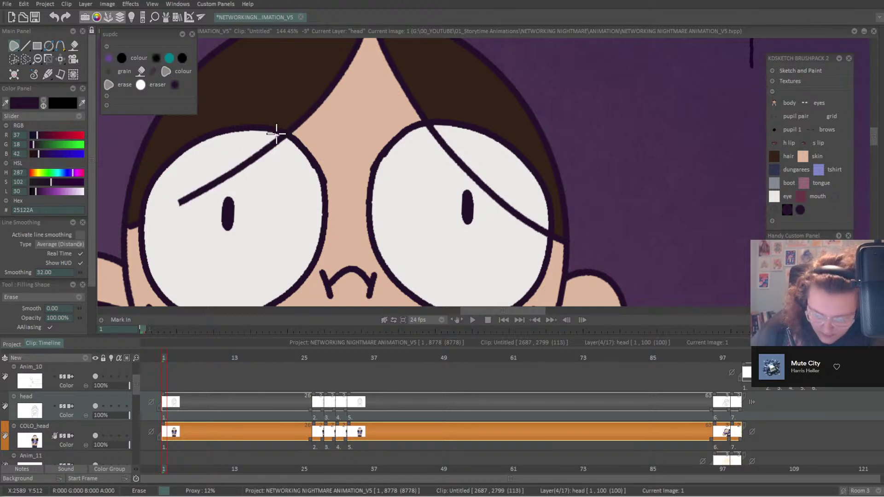
key("ctrl+z")
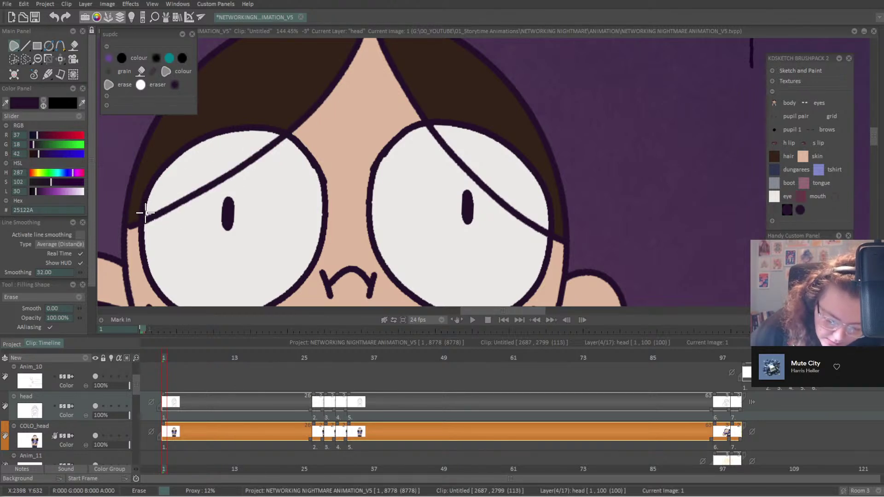
Erase the hairline crossing the left-hand eye on frames 1, 27 and 29 of the head layer.
mouse_move(144, 222)
left_mouse_down()
mouse_move(147, 229)
mouse_move(258, 169)
mouse_move(286, 136)
mouse_move(197, 154)
left_mouse_up()
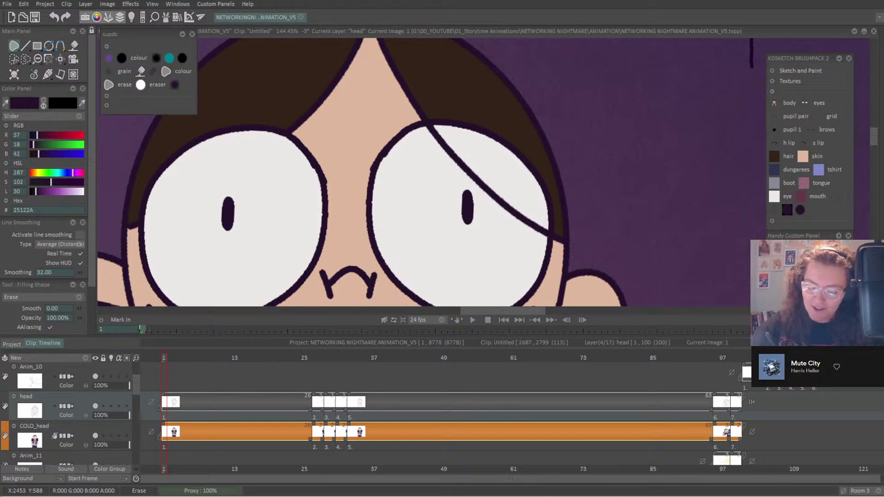
key("Right")
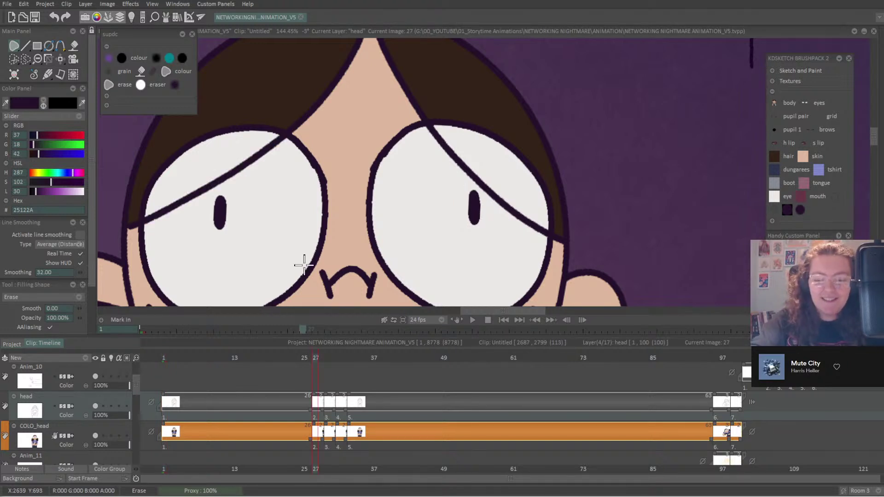
key("Right")
key("Left")
key("Right")
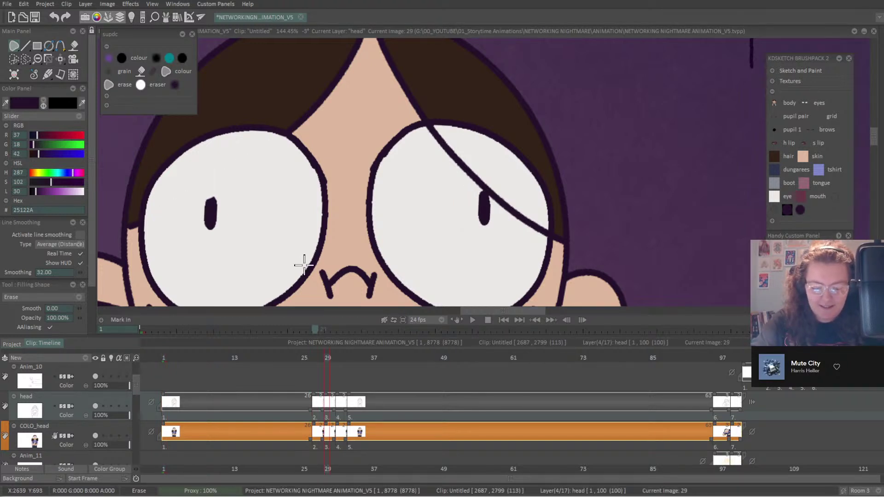
key("ctrl+z")
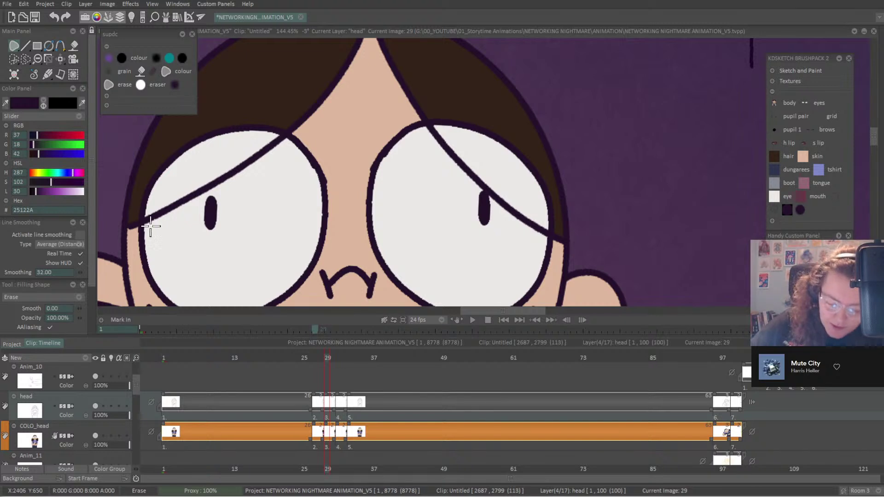
mouse_move(144, 224)
left_mouse_down()
mouse_move(257, 167)
mouse_move(285, 143)
mouse_move(209, 133)
left_mouse_up()
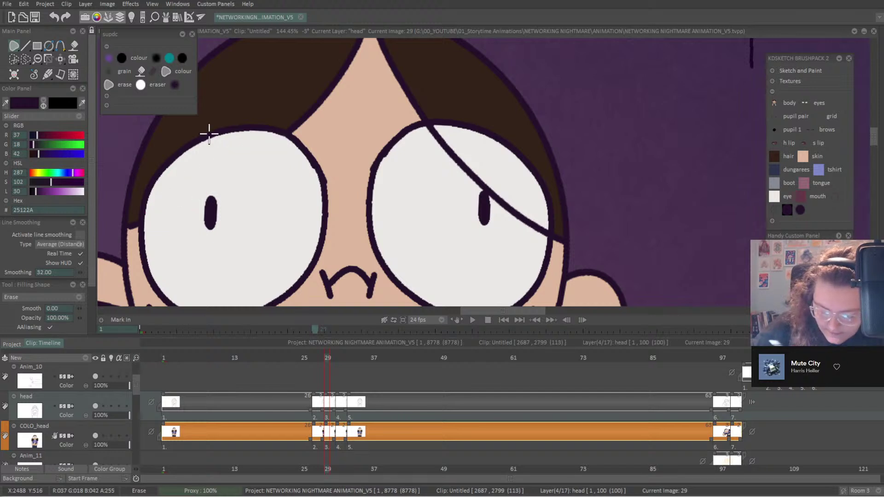
Erase the hairline crossing the left-hand eye on frame 31, keeping the pupil and eye outline intact.
key("Right")
key("Right")
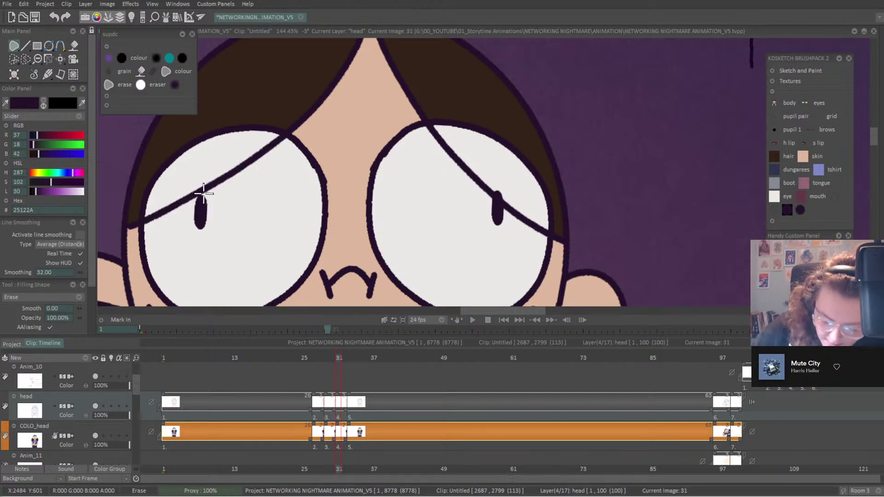
mouse_move(197, 195)
left_mouse_down()
mouse_move(177, 215)
mouse_move(167, 206)
mouse_move(213, 166)
mouse_move(221, 200)
left_mouse_up()
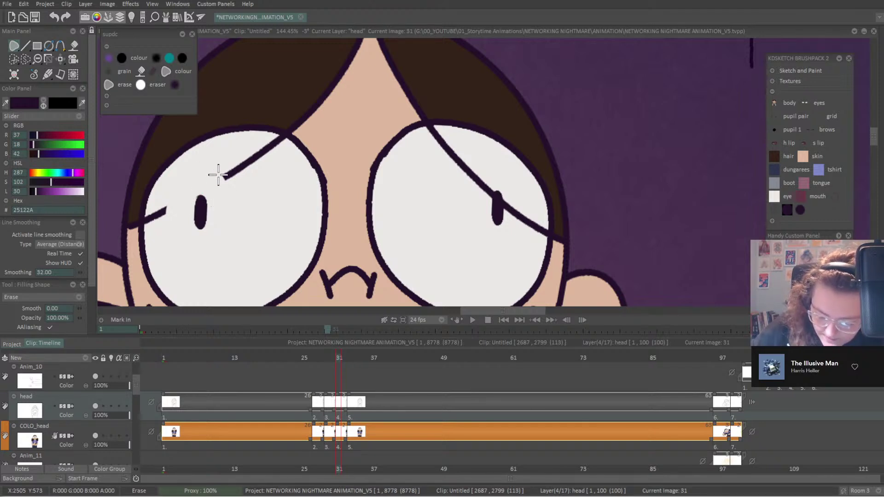
mouse_move(215, 172)
left_mouse_down()
mouse_move(280, 154)
mouse_move(288, 138)
mouse_move(275, 136)
left_mouse_up()
mouse_move(174, 198)
left_mouse_down()
mouse_move(149, 228)
mouse_move(144, 221)
mouse_move(172, 199)
left_mouse_up()
Erase the hairlines crossing both eyes on frame 33, leaving the pupils and eye outlines intact.
key("Right")
key("Right")
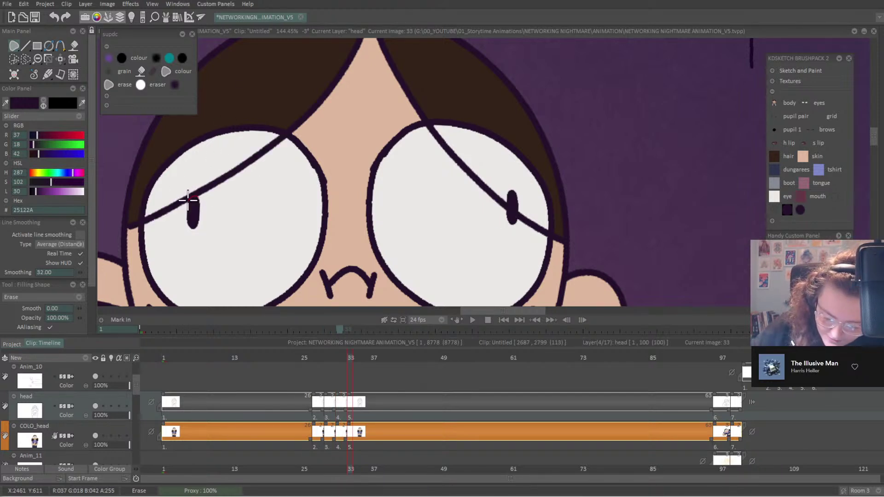
mouse_move(195, 197)
left_mouse_down()
mouse_move(154, 232)
mouse_move(145, 225)
mouse_move(151, 204)
mouse_move(221, 163)
mouse_move(242, 188)
mouse_move(207, 220)
left_mouse_up()
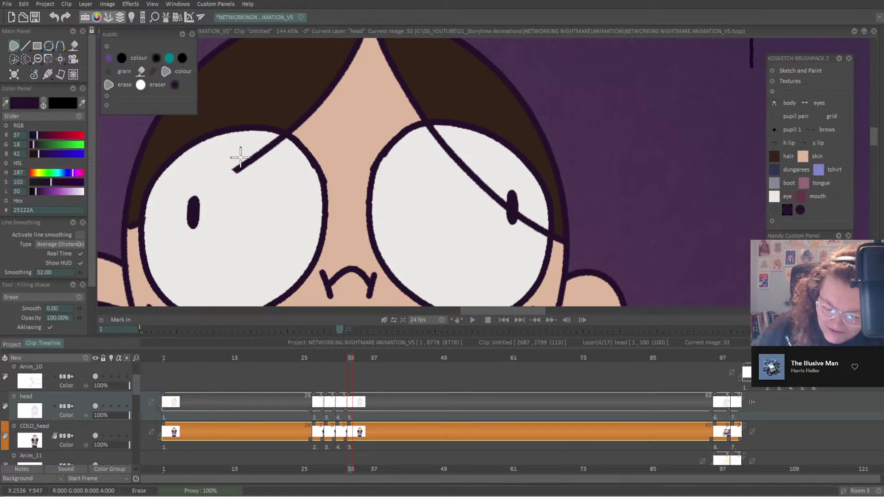
left_click_drag(241, 158, 246, 159)
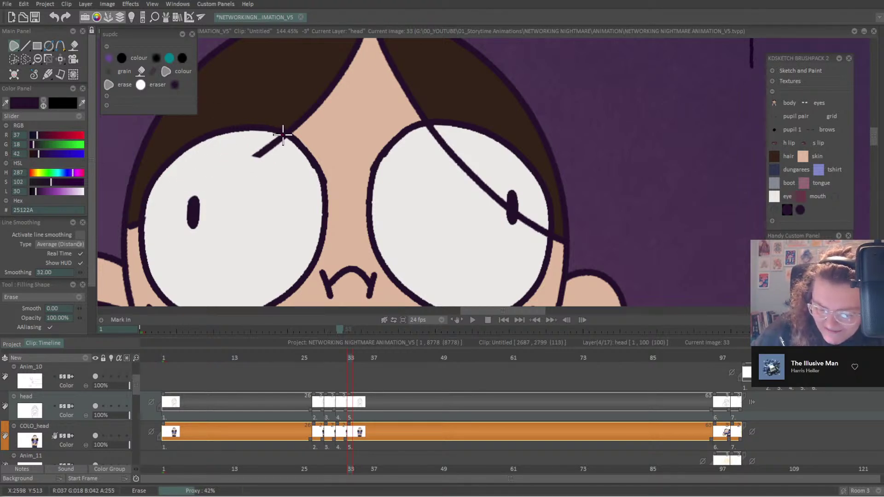
mouse_move(283, 135)
left_mouse_down()
mouse_move(292, 142)
mouse_move(280, 119)
left_mouse_up()
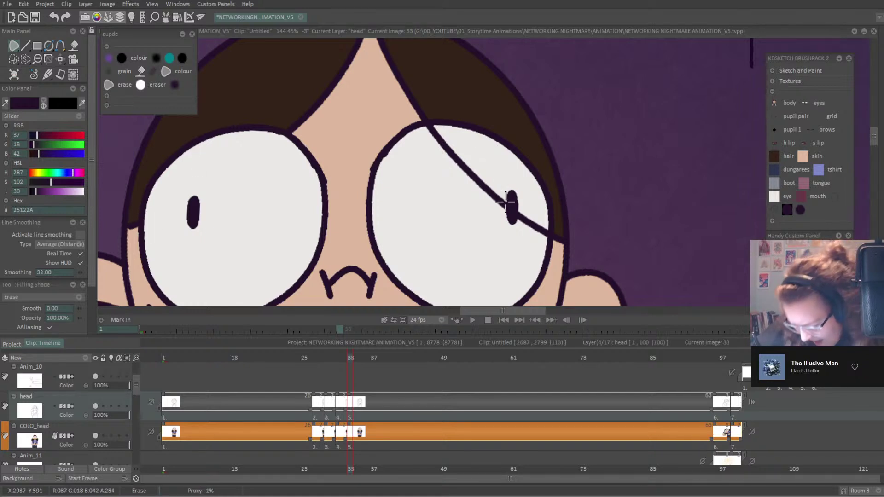
mouse_move(508, 203)
left_mouse_down()
mouse_move(490, 216)
mouse_move(436, 153)
mouse_move(473, 152)
mouse_move(531, 224)
mouse_move(517, 203)
mouse_move(517, 230)
mouse_move(529, 199)
mouse_move(534, 233)
mouse_move(549, 230)
mouse_move(539, 232)
left_mouse_up()
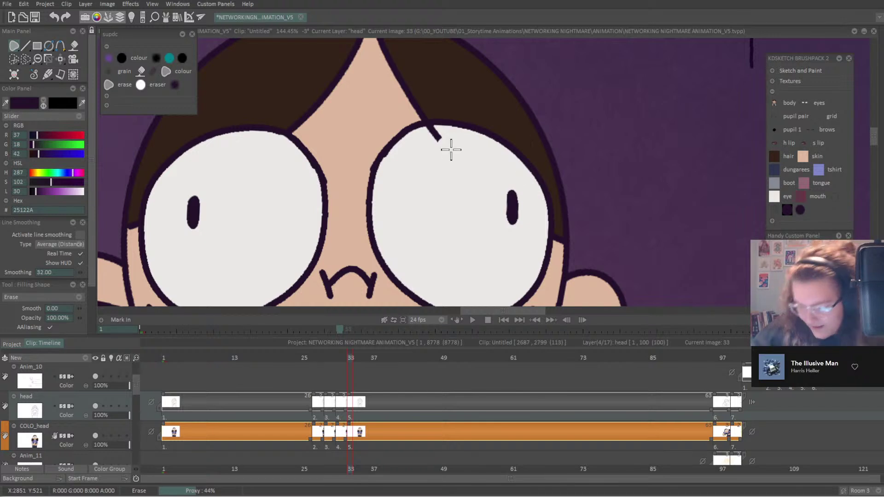
mouse_move(445, 146)
left_mouse_down()
mouse_move(442, 129)
mouse_move(420, 141)
left_mouse_up()
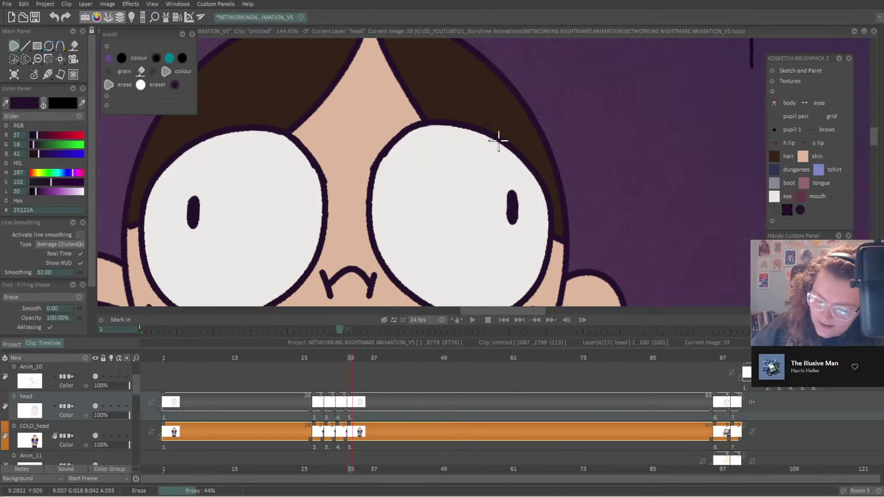
Erase the hairline crossing the right-hand eye on frame 31, cutting carefully around the pupil.
key("Left")
key("Left")
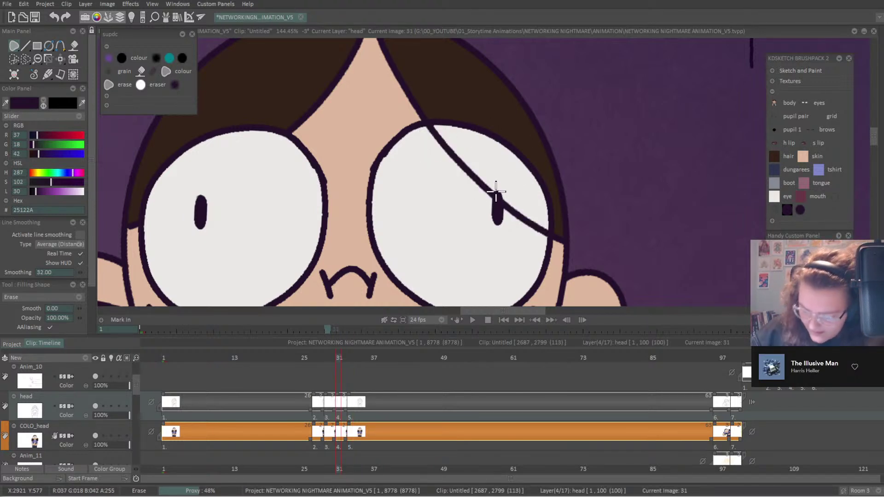
mouse_move(493, 196)
left_mouse_down()
mouse_move(474, 201)
mouse_move(424, 147)
mouse_move(450, 131)
mouse_move(518, 184)
mouse_move(548, 217)
mouse_move(544, 244)
mouse_move(507, 214)
mouse_move(499, 182)
mouse_move(486, 210)
mouse_move(464, 192)
mouse_move(502, 184)
mouse_move(503, 217)
mouse_move(523, 184)
mouse_move(505, 182)
left_mouse_up()
key("ctrl+z")
mouse_move(533, 216)
left_mouse_down()
mouse_move(535, 242)
mouse_move(542, 227)
mouse_move(531, 201)
left_mouse_up()
mouse_move(473, 162)
left_mouse_down()
mouse_move(465, 175)
mouse_move(454, 136)
mouse_move(440, 130)
mouse_move(453, 144)
mouse_move(423, 122)
left_mouse_up()
Erase the hairline crossing the right-hand eye on frames 29, 27 and 1 of the head layer.
key("Left")
key("Left")
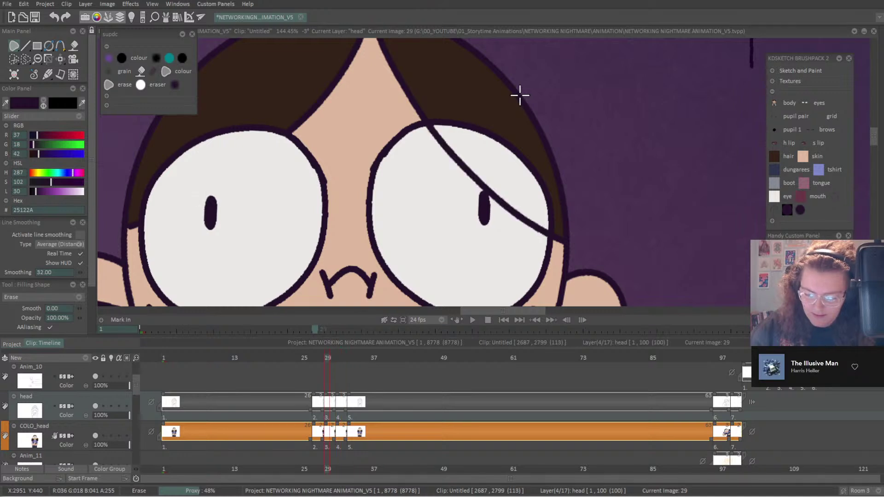
mouse_move(428, 125)
left_mouse_down()
mouse_move(416, 142)
mouse_move(462, 186)
mouse_move(474, 183)
mouse_move(476, 154)
mouse_move(479, 187)
mouse_move(506, 220)
mouse_move(527, 203)
mouse_move(547, 232)
left_mouse_up()
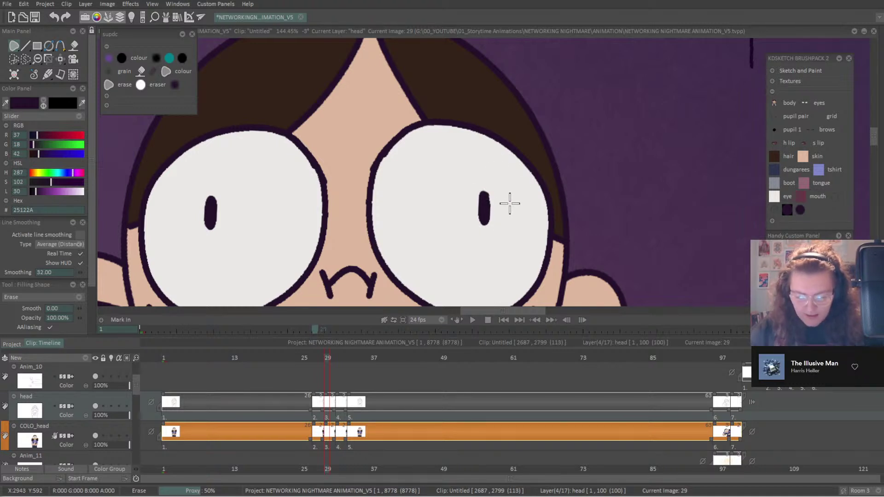
key("Left")
key("Left")
mouse_move(436, 125)
left_mouse_down()
mouse_move(424, 128)
mouse_move(451, 171)
mouse_move(518, 236)
mouse_move(543, 243)
mouse_move(546, 227)
mouse_move(510, 178)
mouse_move(456, 127)
left_mouse_up()
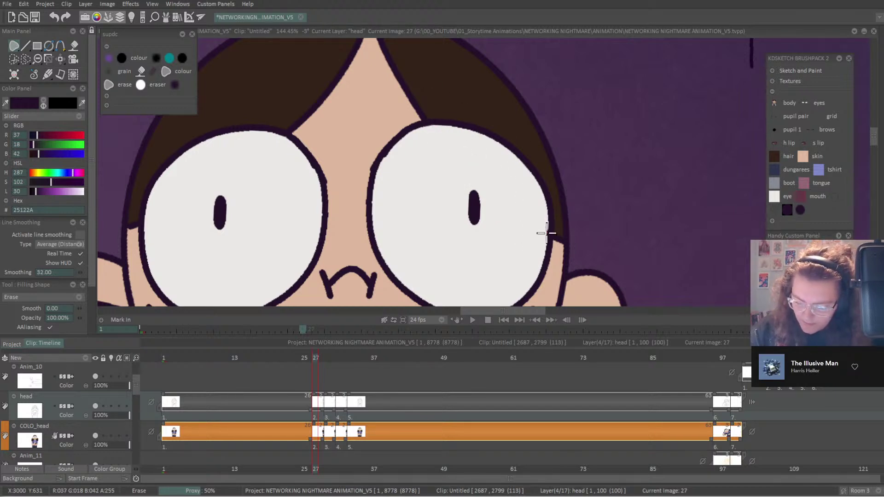
mouse_move(545, 227)
left_mouse_down()
mouse_move(544, 244)
mouse_move(542, 229)
mouse_move(530, 239)
mouse_move(424, 126)
mouse_move(537, 196)
left_mouse_up()
key("Home")
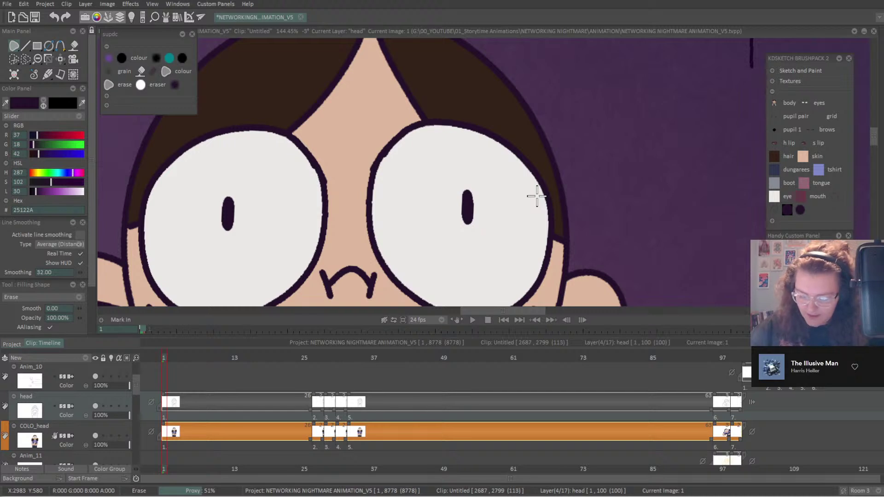
key("Return")
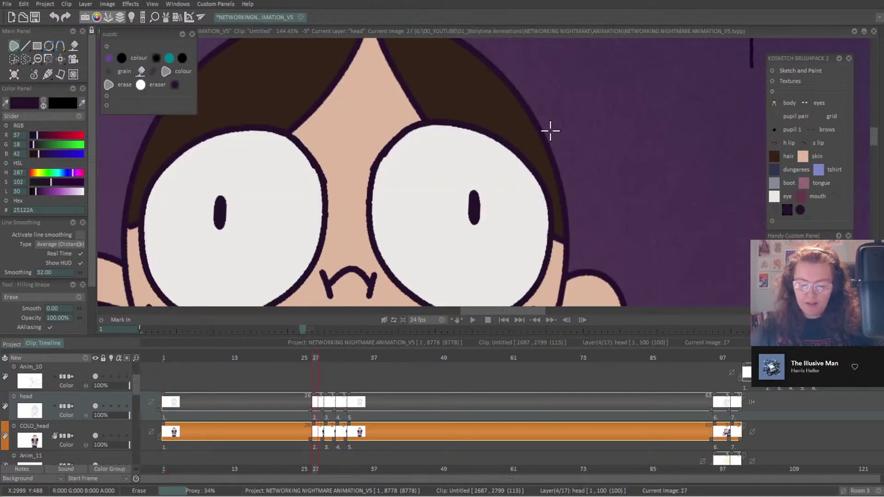
Hide the Anim_11 rough layer beneath COLO_head and play the clip from its first frame to review the head animation.
key("minus")
key("minus")
key("minus")
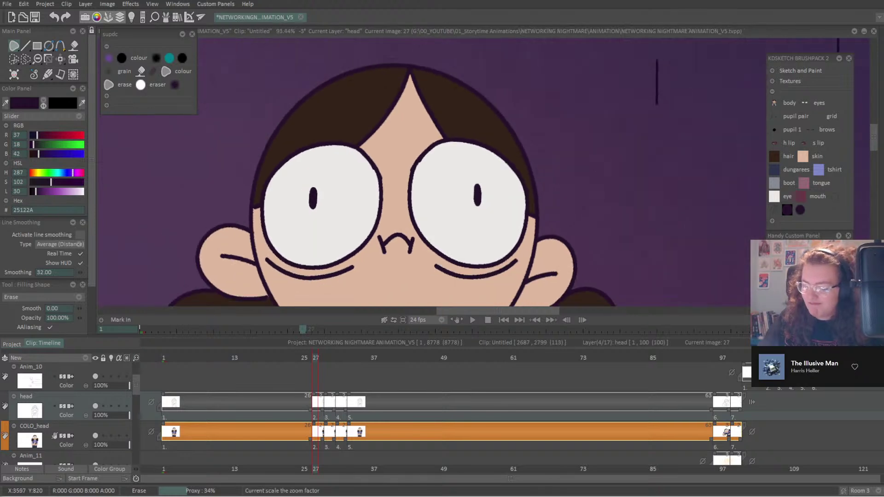
key("minus")
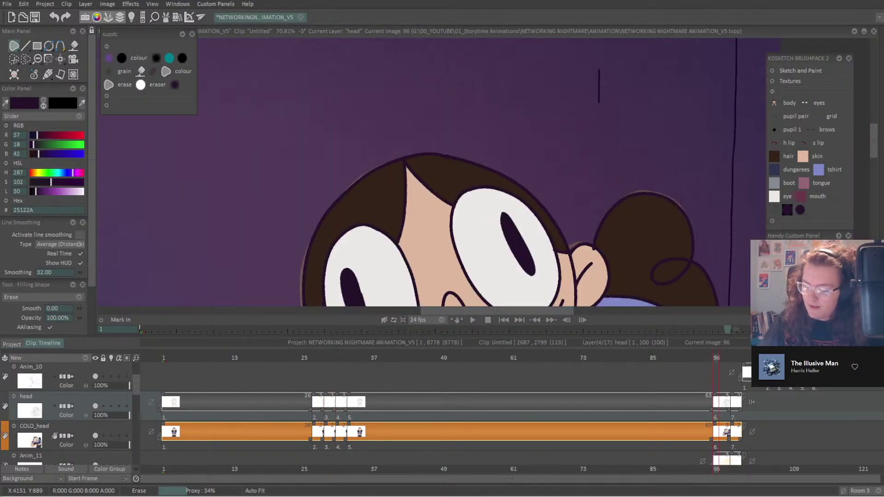
key("slash")
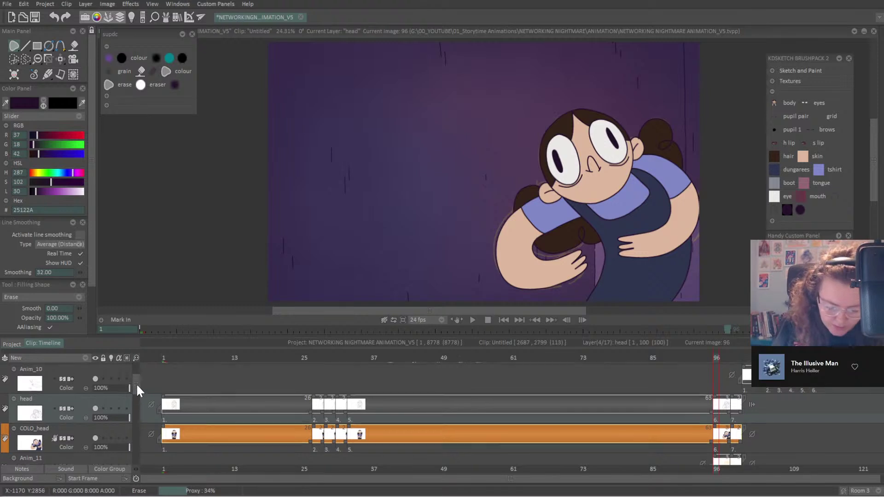
left_click_drag(136, 383, 141, 403)
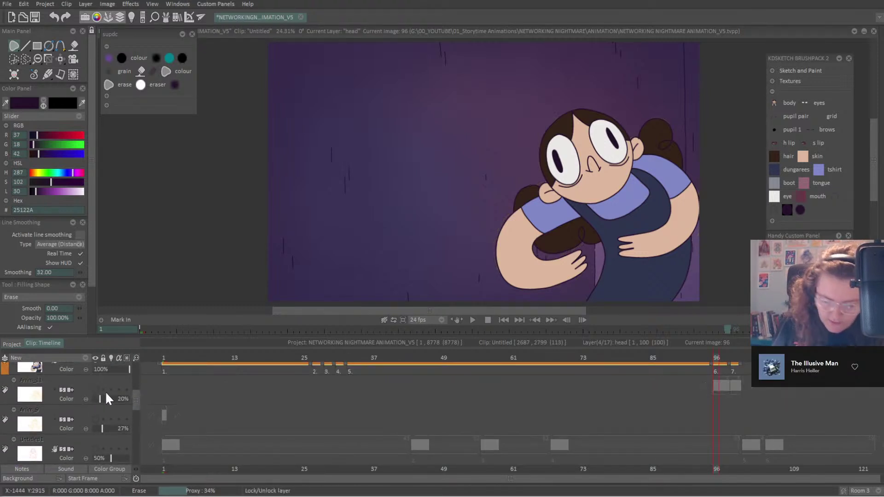
left_click(503, 319)
left_click(472, 319)
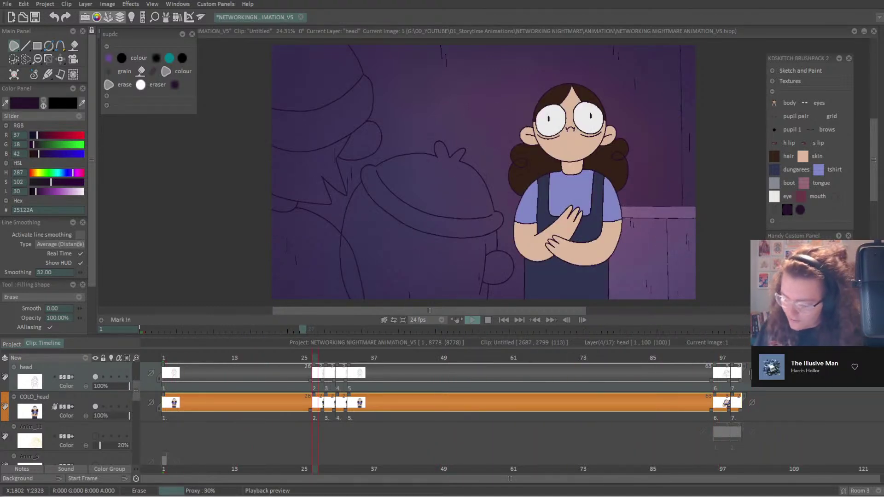
key("space")
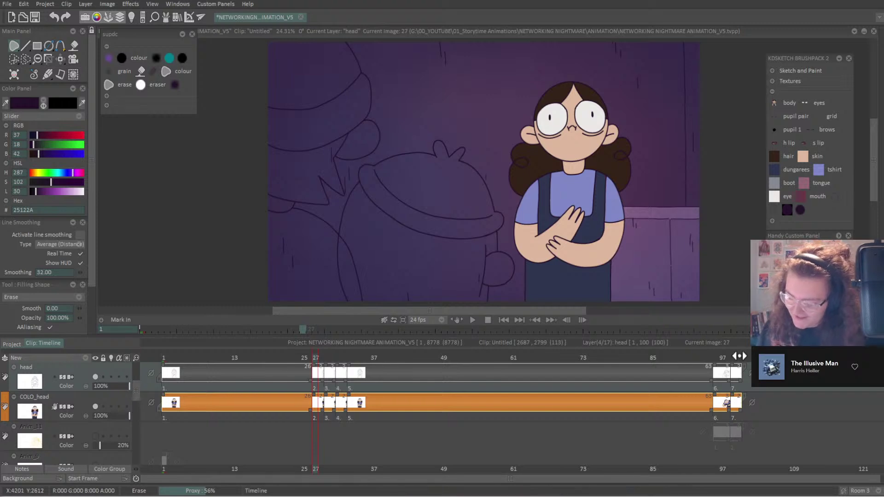
Create a Colo & Texture layer for the smoke puffs on the Anim_10 layer.
left_click(739, 357)
mouse_move(741, 357)
left_mouse_down()
mouse_move(797, 357)
mouse_move(759, 357)
left_mouse_up()
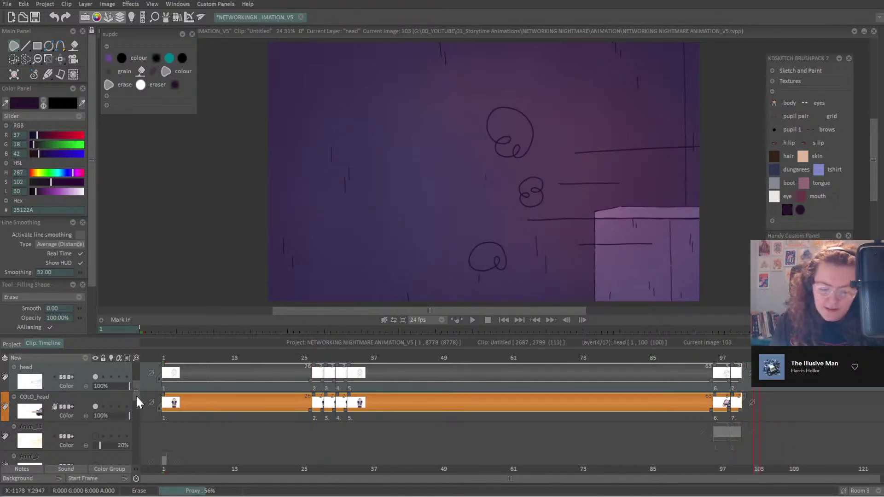
scroll(138, 394, "up", 2)
left_click(88, 390)
left_click(85, 357)
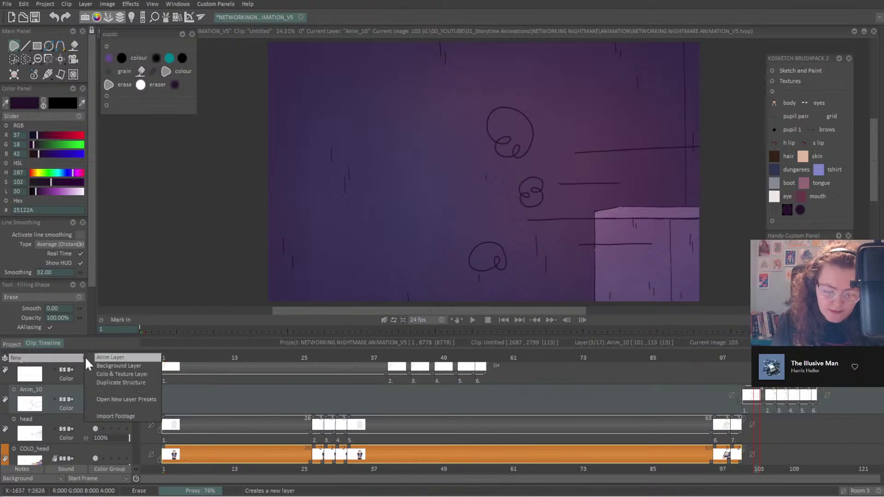
left_click(143, 374)
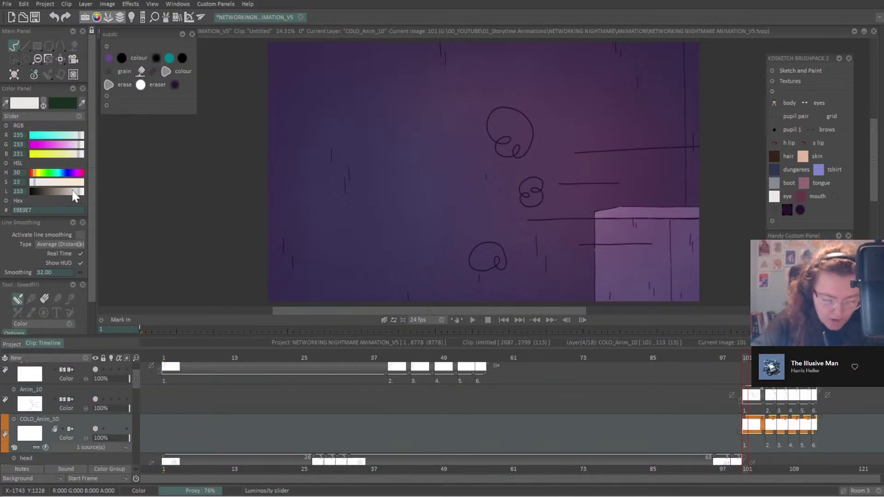
Darken the off-white fill colour to luminosity 192 and fill the smoke puffs on frames 101 and 105.
left_click_drag(73, 192, 64, 191)
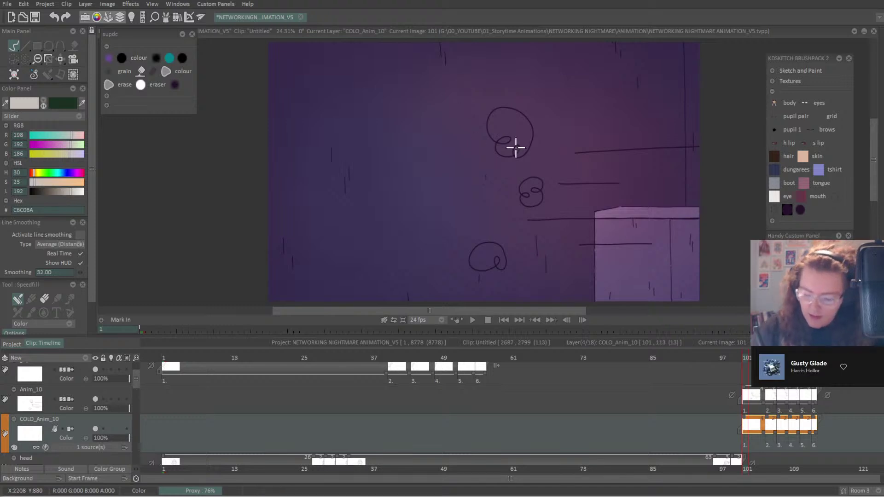
mouse_move(517, 149)
left_mouse_down()
mouse_move(528, 187)
mouse_move(522, 225)
mouse_move(472, 260)
left_mouse_up()
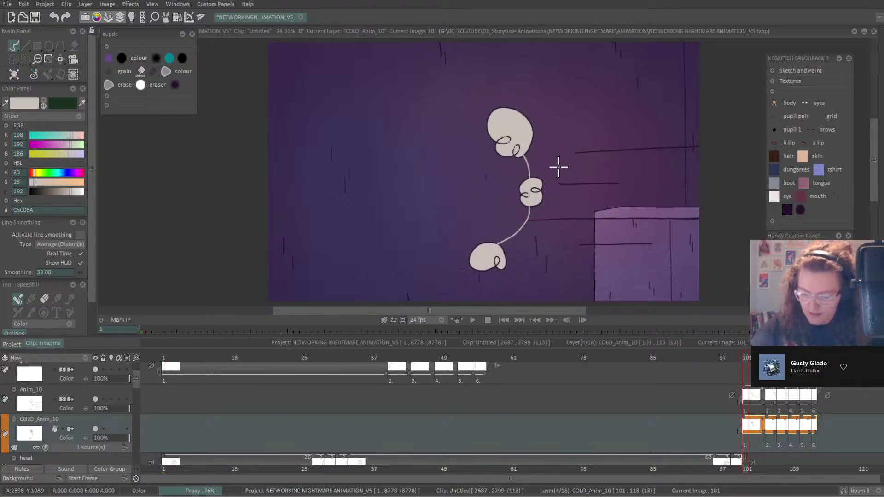
key("Right")
key("Right")
key("Right")
key("Right")
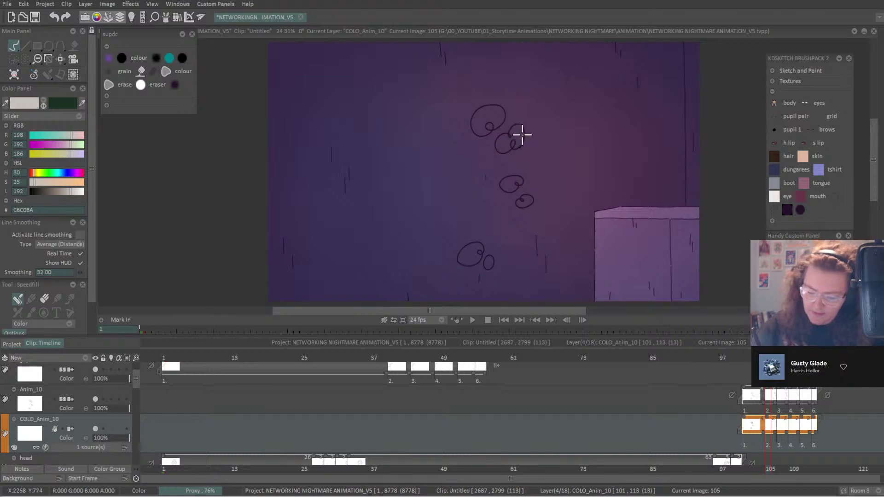
mouse_move(522, 134)
left_mouse_down()
mouse_move(473, 102)
mouse_move(511, 145)
mouse_move(505, 173)
mouse_move(528, 221)
left_mouse_up()
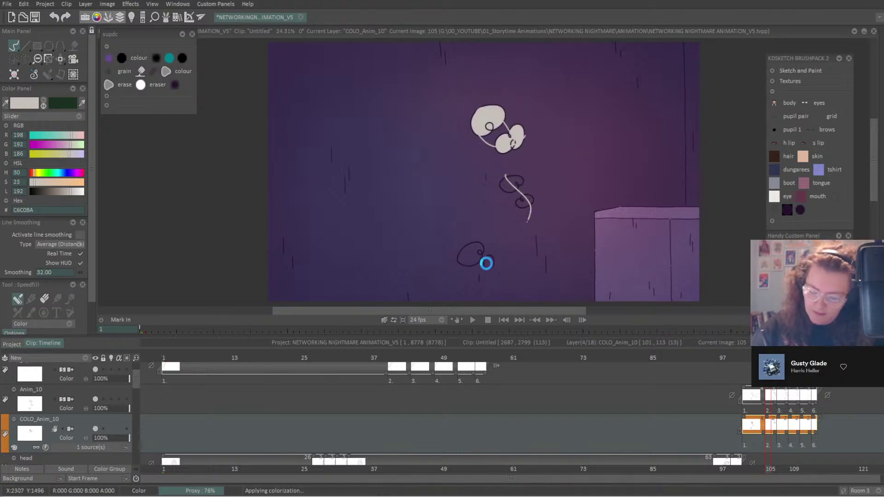
left_click_drag(486, 263, 452, 210)
Fill the smoke puffs on frame 107 with the light grey, without flooding the background.
key("Right")
key("Right")
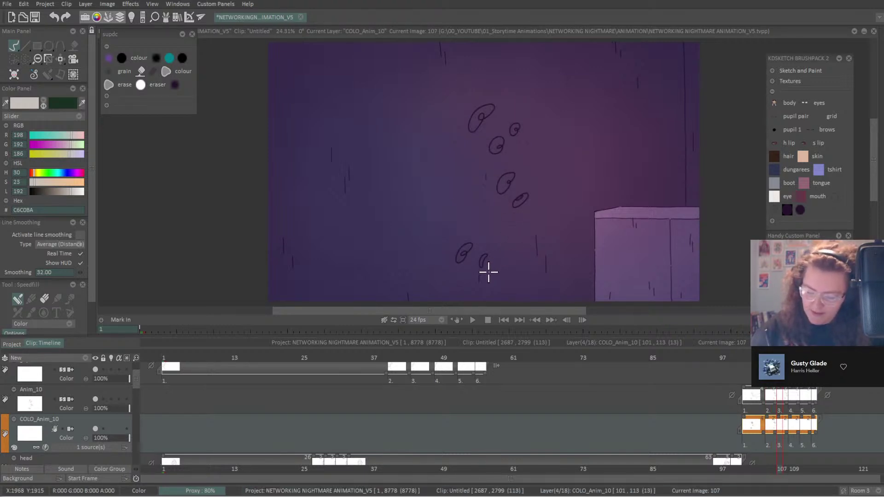
left_click_drag(488, 272, 445, 239)
left_click_drag(525, 209, 491, 153)
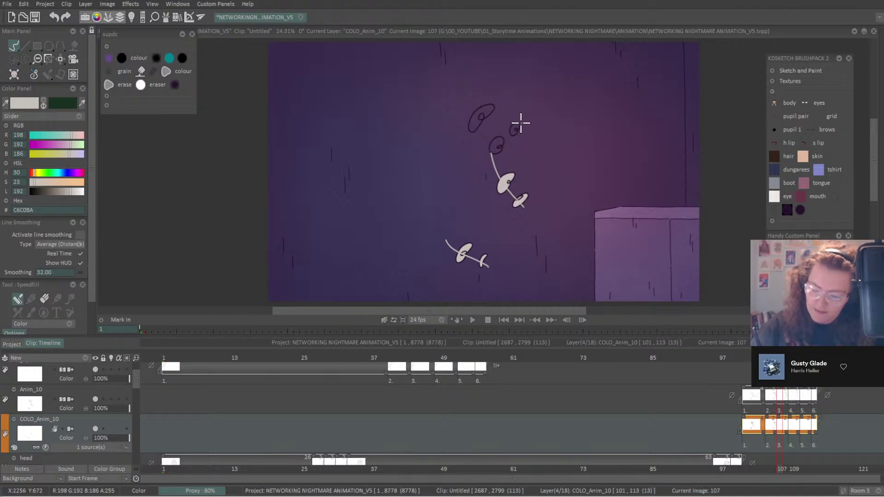
mouse_move(520, 123)
left_mouse_down()
mouse_move(479, 148)
mouse_move(476, 93)
left_mouse_up()
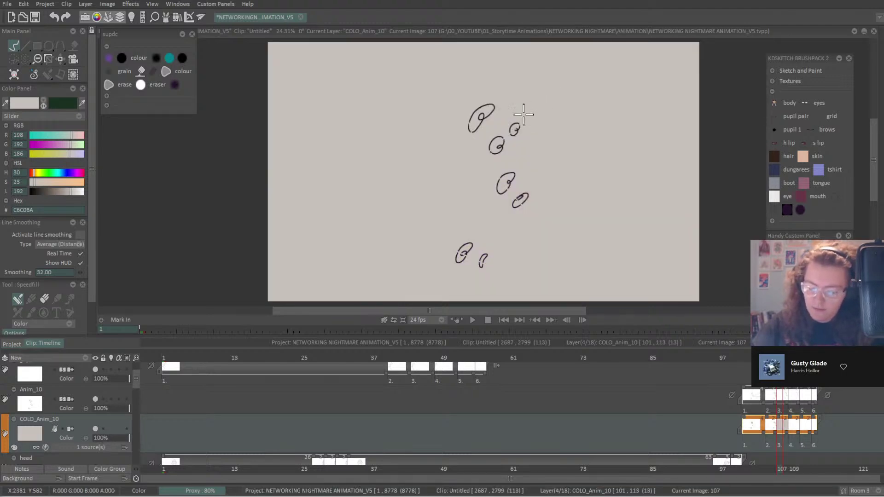
left_click_drag(493, 102, 465, 139)
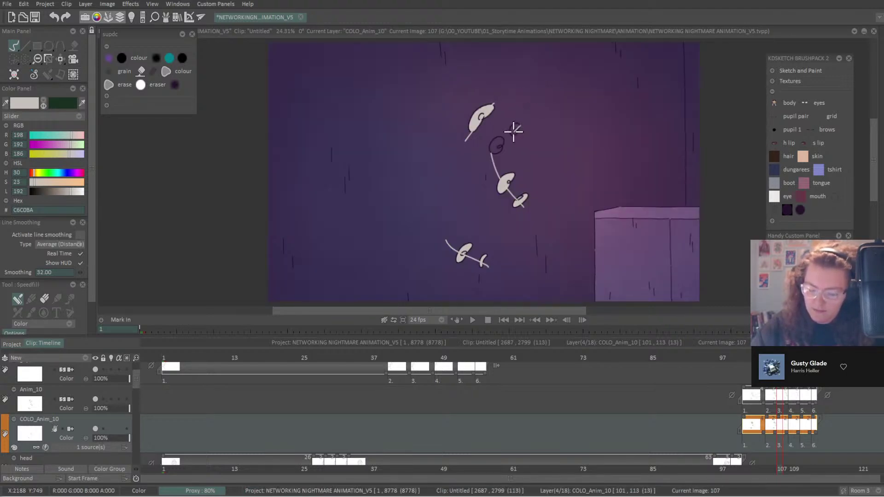
Fill the thin, dissolving smoke puffs on frame 109 with the light grey.
key("Right")
key("Right")
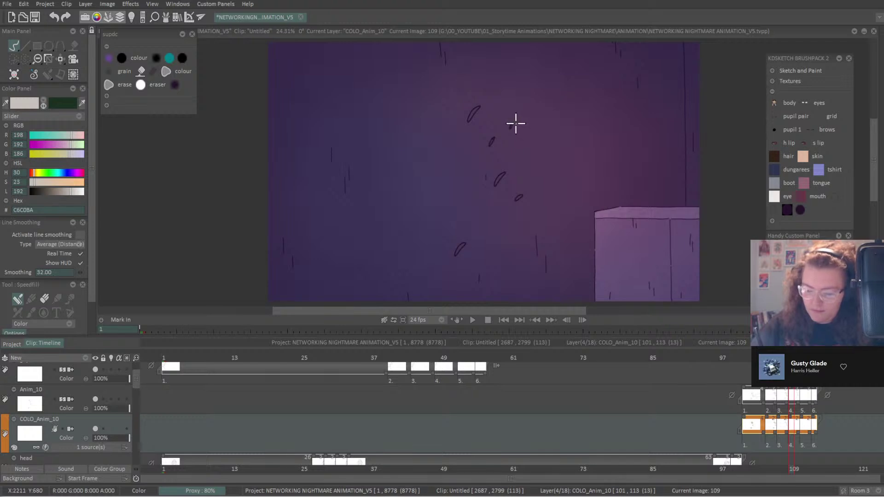
mouse_move(516, 123)
left_mouse_down()
mouse_move(496, 139)
mouse_move(470, 111)
left_mouse_up()
left_click_drag(495, 174, 529, 211)
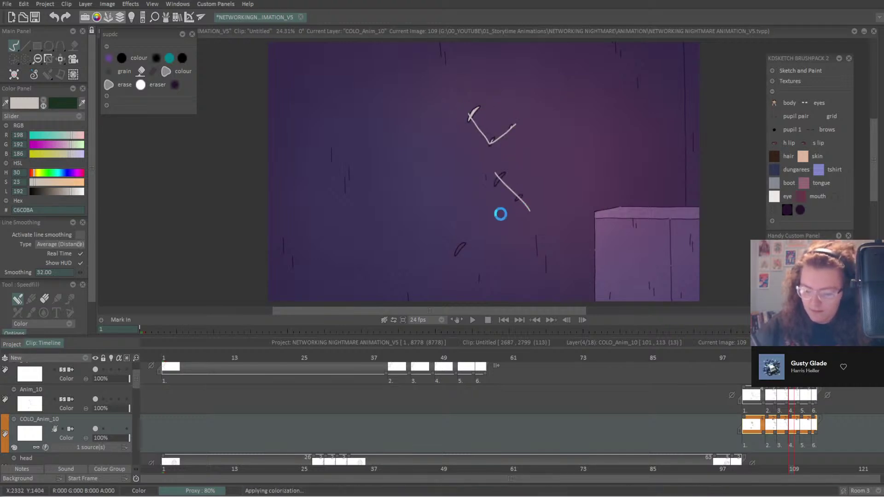
mouse_move(453, 243)
left_mouse_down()
mouse_move(471, 261)
mouse_move(454, 256)
left_mouse_up()
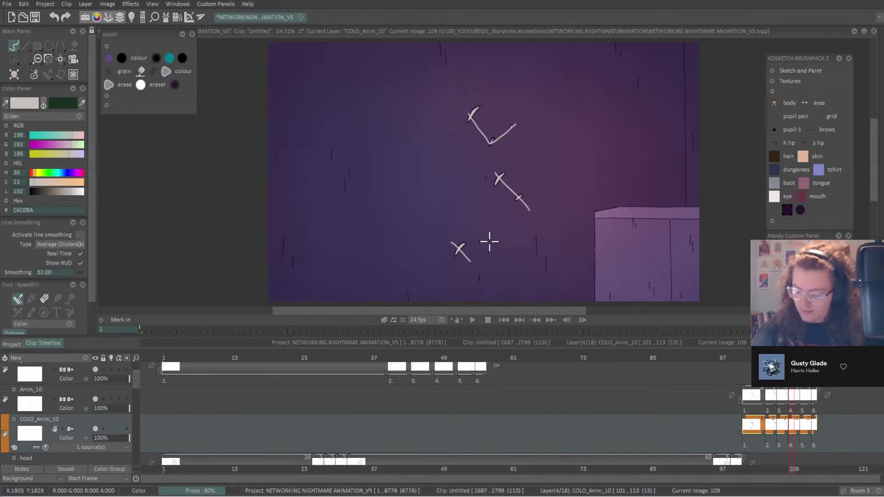
Fill the last remaining puffs on frame 111 and apply Make Anim to the COLO_Anim_10 layer.
key("Right")
key("Right")
left_click_drag(494, 173, 501, 183)
left_click_drag(495, 183, 500, 173)
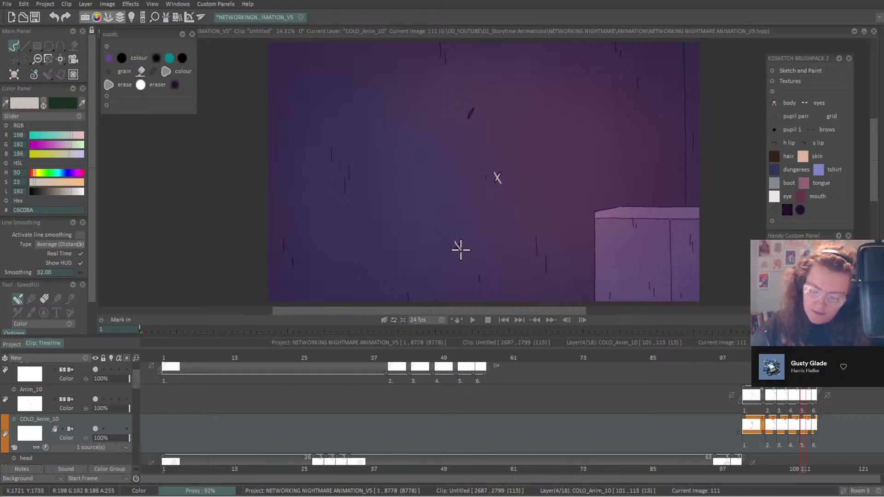
left_click_drag(469, 110, 481, 127)
key("Right")
key("Right")
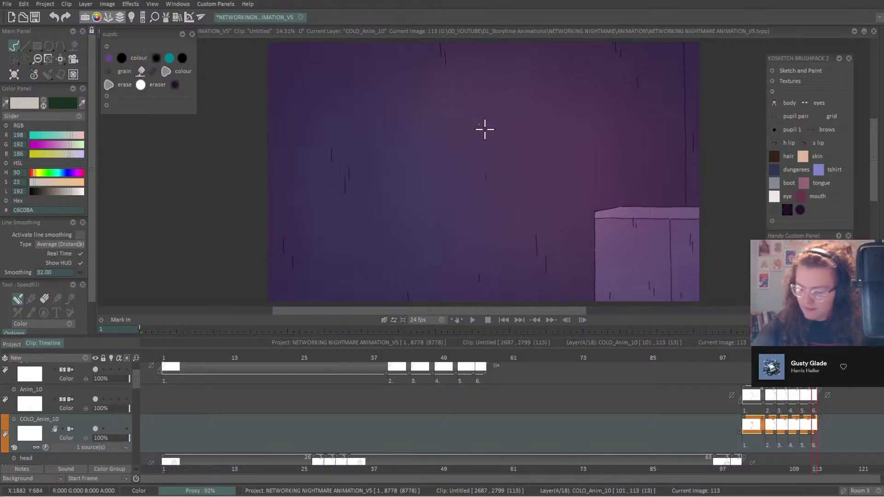
right_click(87, 424)
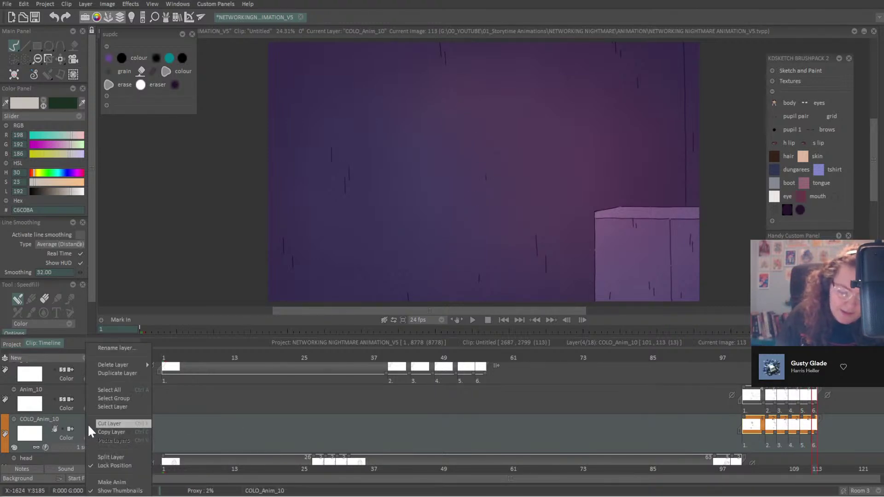
left_click(121, 483)
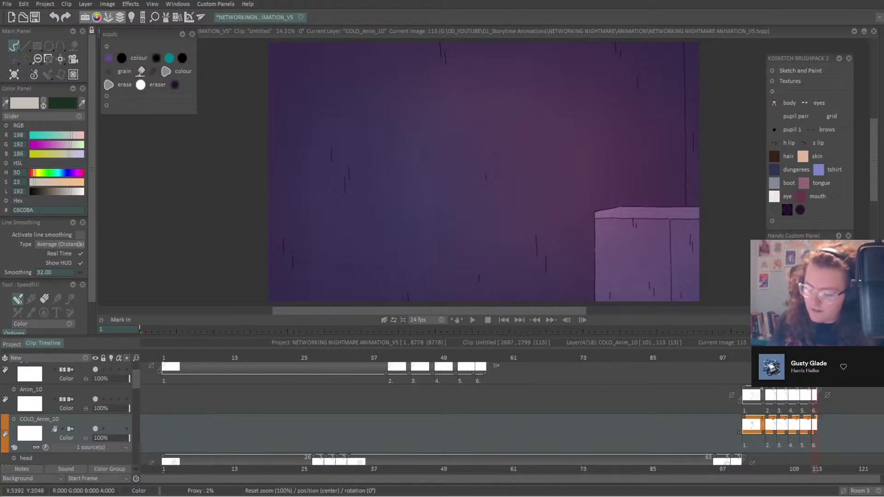
Return to the first frame and create a Colo & Texture layer for the guy line layer.
left_click(504, 320)
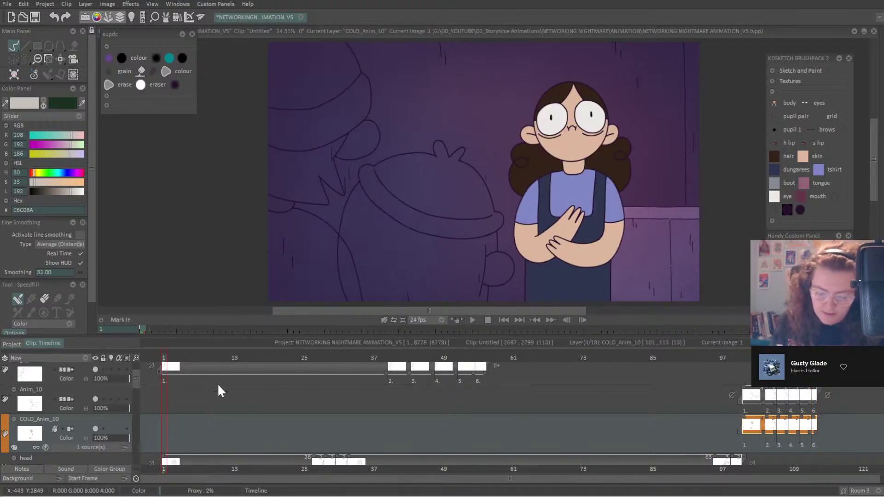
left_click_drag(139, 380, 139, 364)
left_click(77, 403)
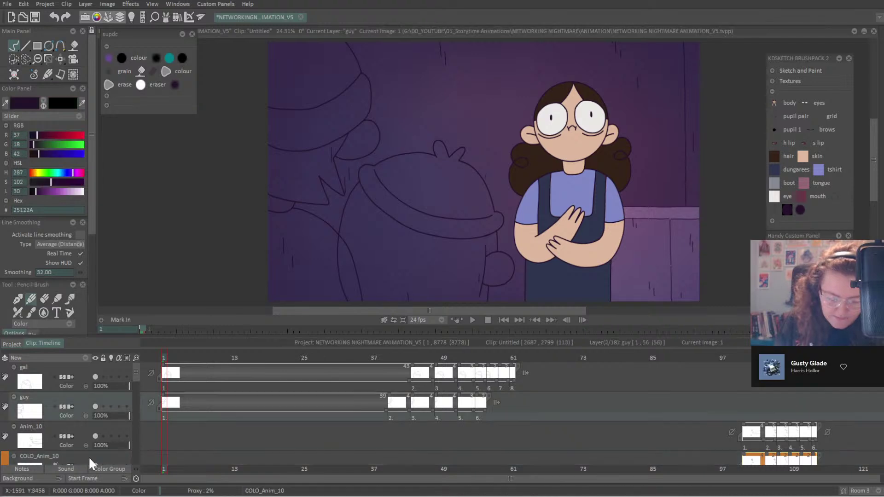
left_click(86, 358)
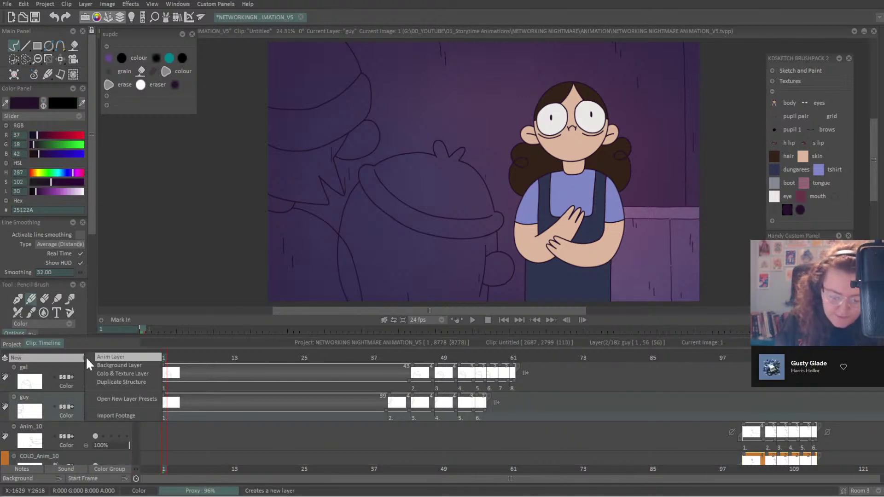
left_click(145, 373)
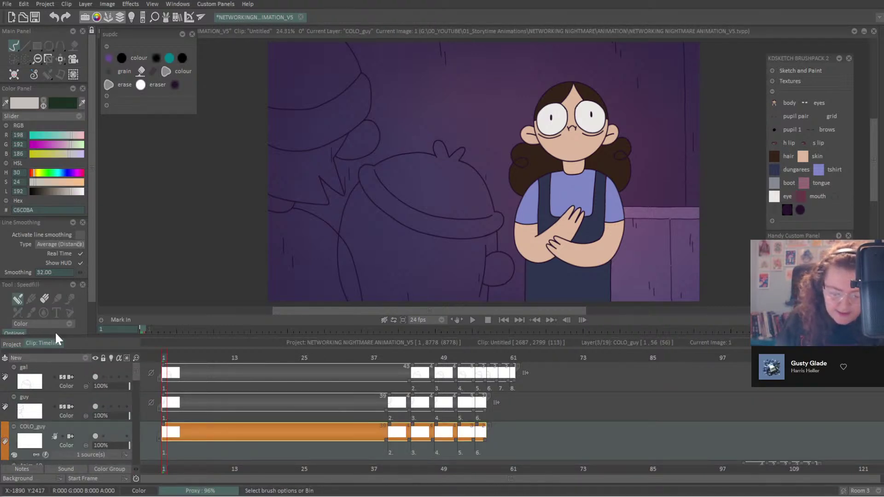
Open the coloured clip 9-1/1 from the project and hide its Overlay and Multiply effect layers from Anim_4 to Anim_7.
left_click(19, 344)
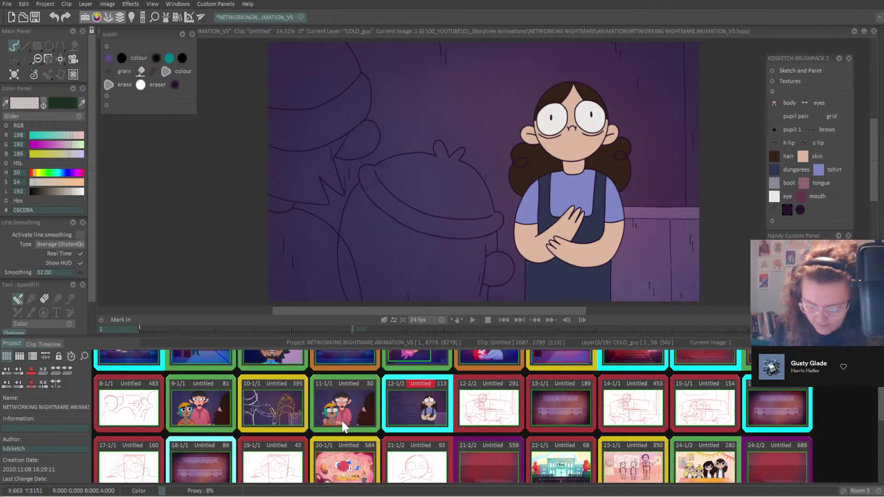
double_click(212, 410)
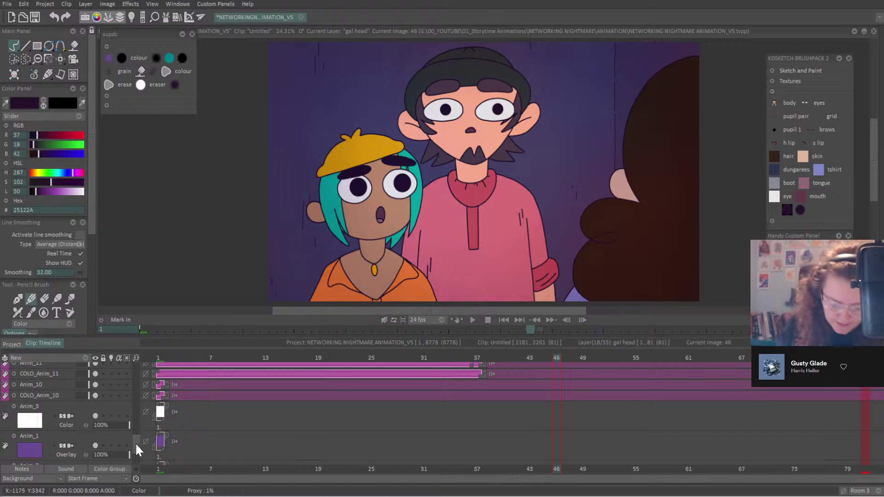
left_click_drag(135, 443, 140, 400)
left_click(79, 417)
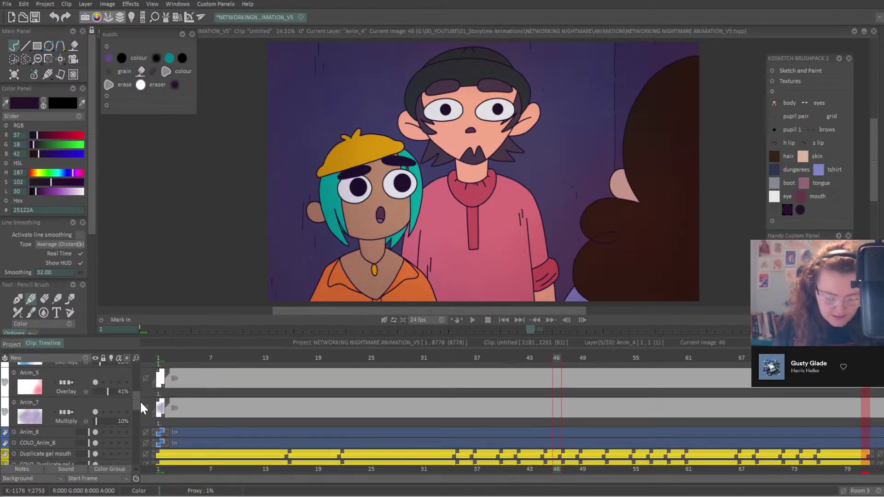
left_click(80, 401, "shift")
left_click(95, 405)
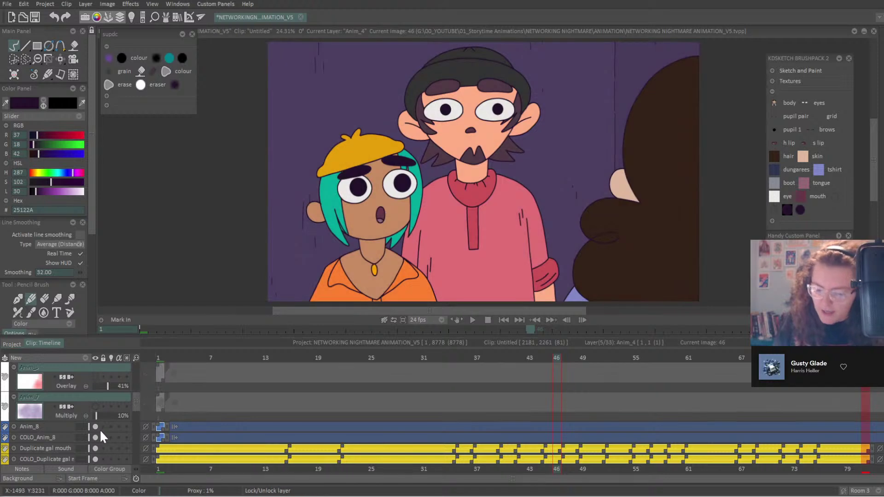
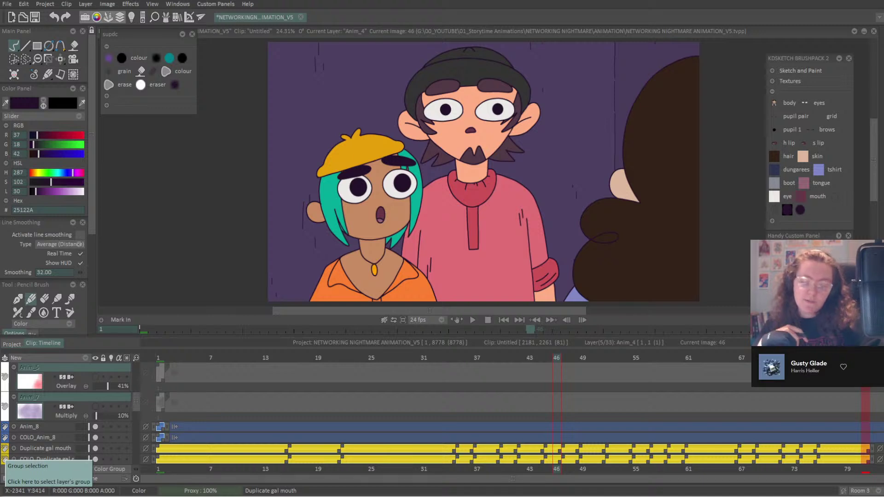
Open the New Project settings to examine the project's width and height, then close them without creating a project.
scroll(51, 142, "down", 3)
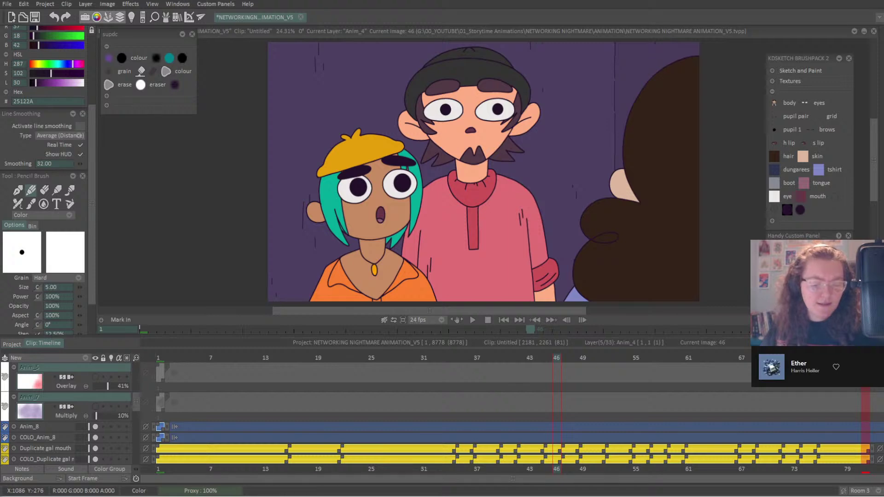
left_click(8, 4)
left_click(28, 13)
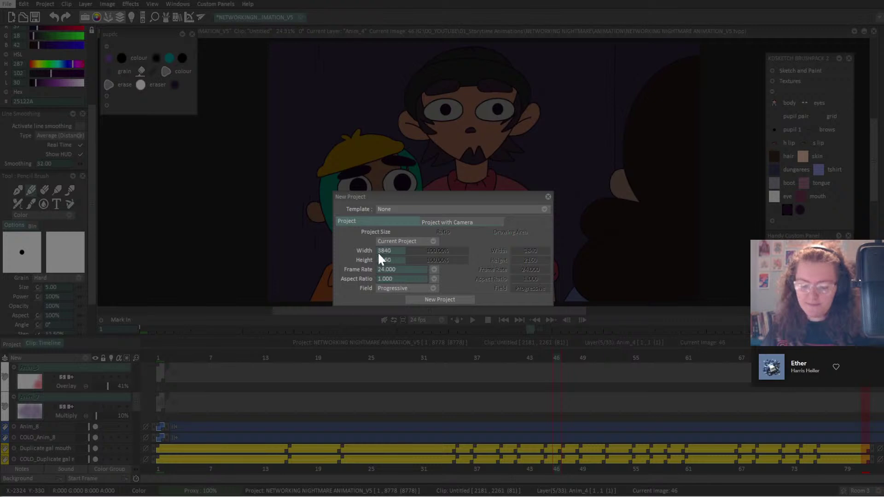
left_click(389, 261)
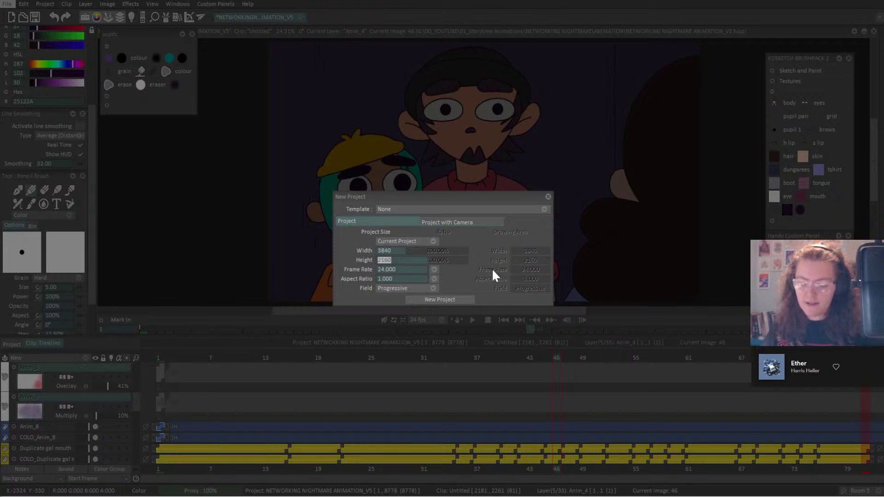
left_click(546, 196)
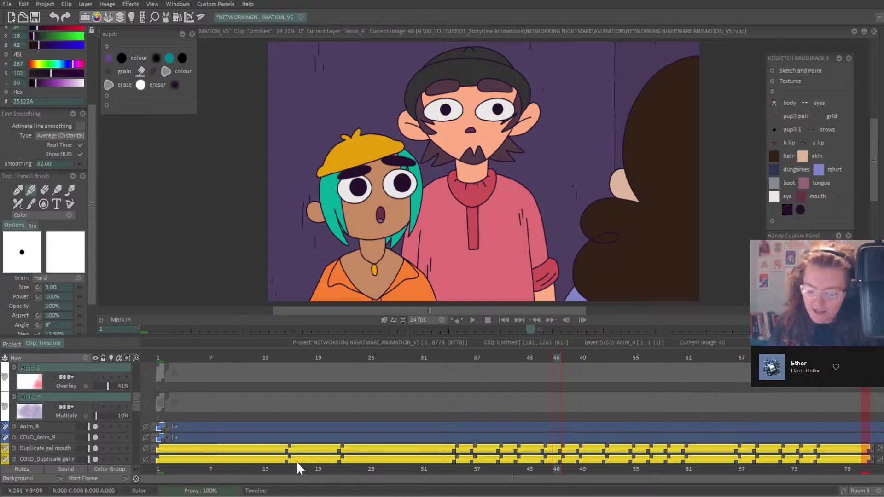
Scrub through clip 9-1/1 and play it back from the first frame to review the coloured animation.
left_click(494, 358)
left_click_drag(463, 369, 550, 400)
left_click(502, 319)
left_click(471, 321)
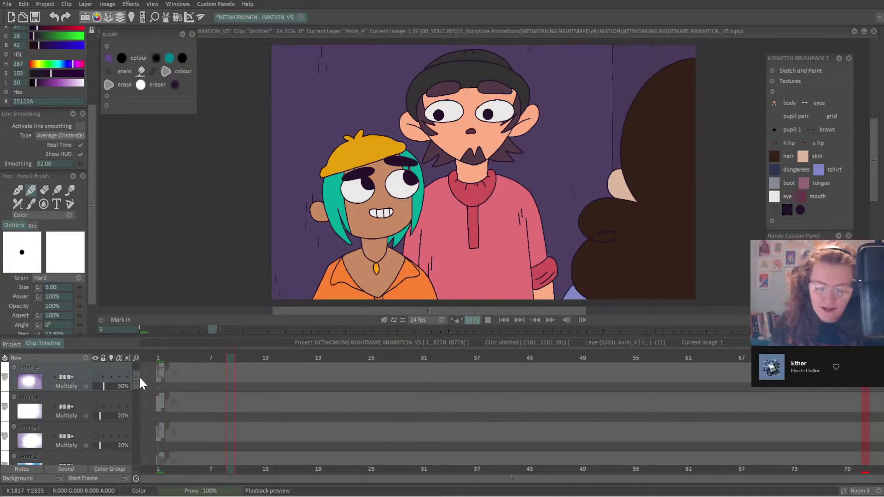
Hide the gal's COLO layers for behind hair, bod, arm, head and eyes so only her line art is displayed.
scroll(135, 388, "down", 1)
scroll(140, 405, "down", 3)
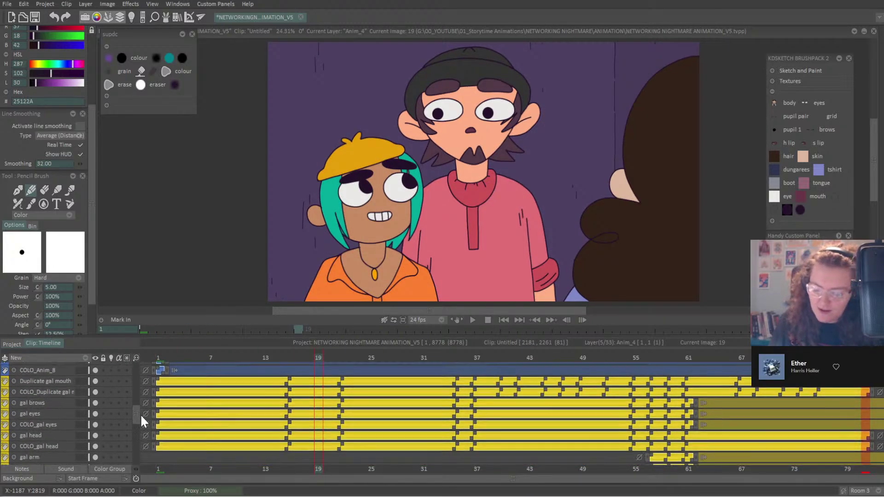
scroll(138, 418, "down", 5)
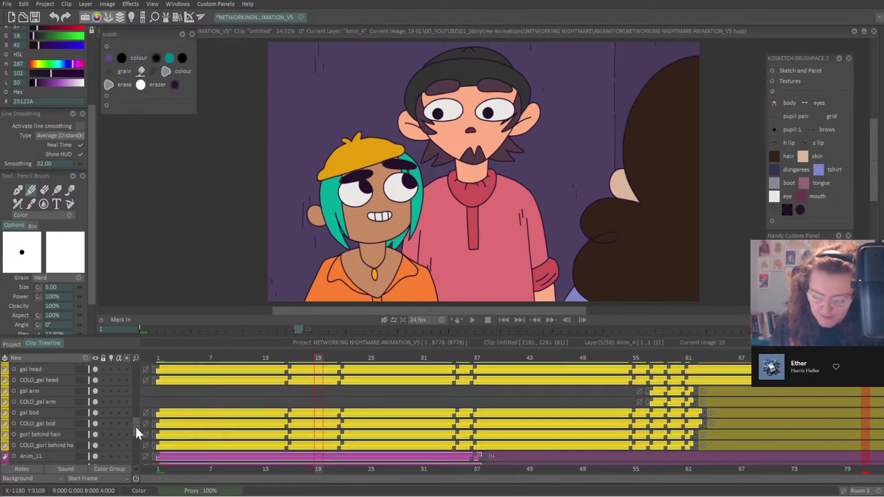
scroll(146, 432, "up", 3)
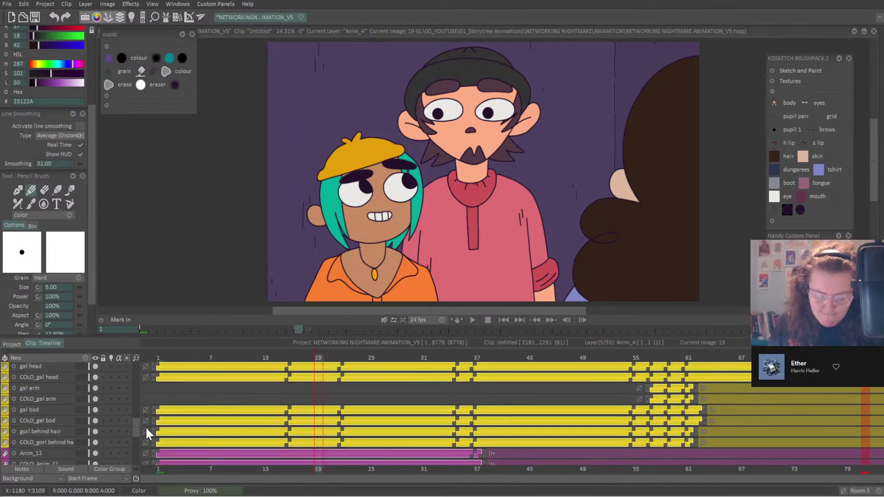
left_click(95, 450)
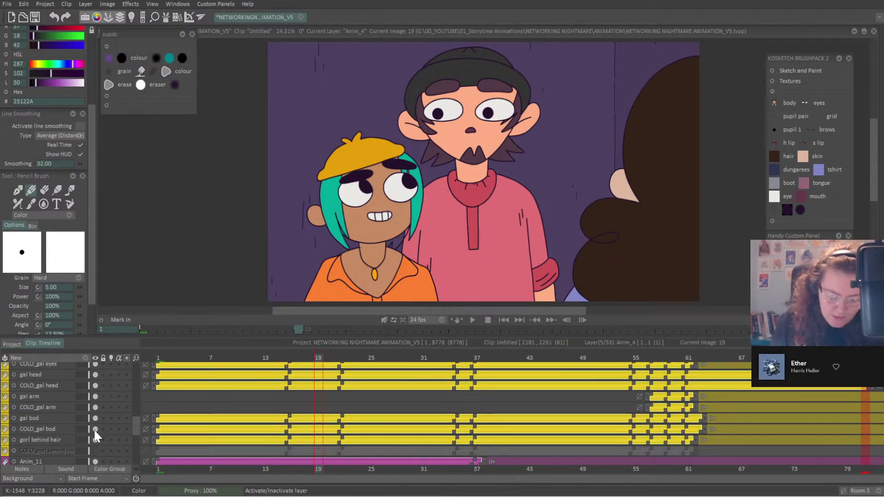
left_click(95, 429)
left_click(95, 407)
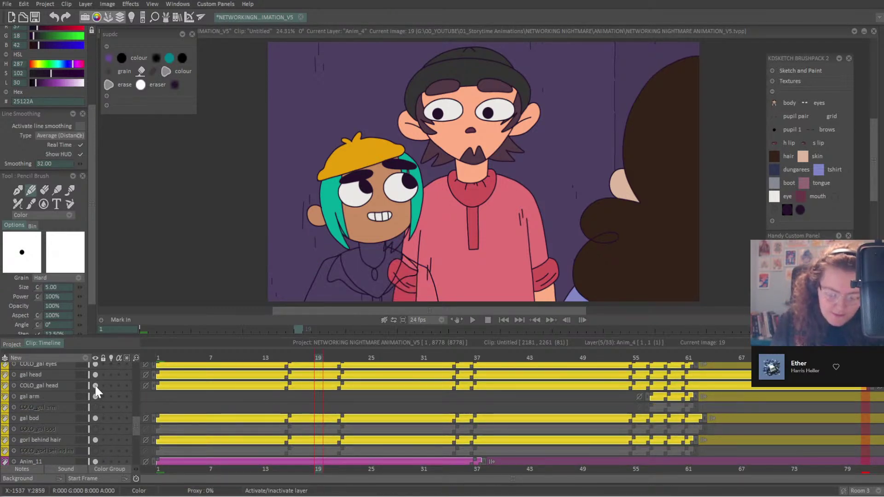
left_click(95, 386)
left_click(95, 364)
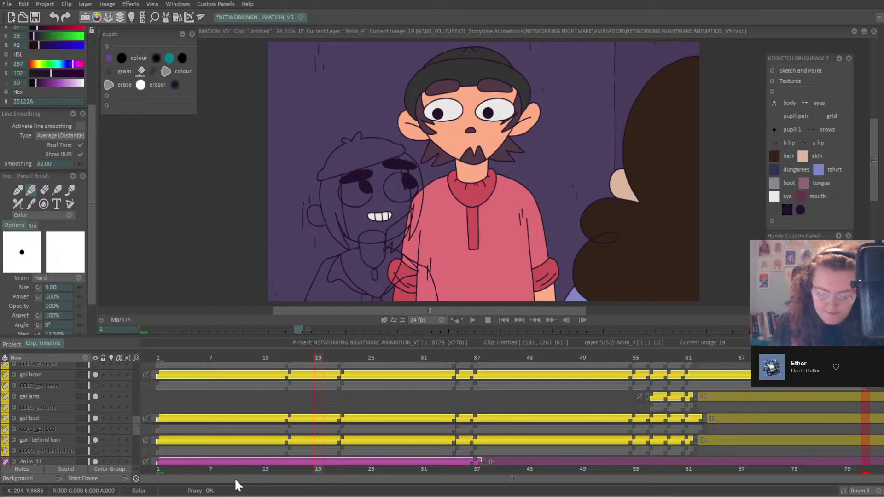
Expand the gal bod layer and scrub to frame 47 to examine the gal's line-only animation.
scroll(277, 358, "up", 5)
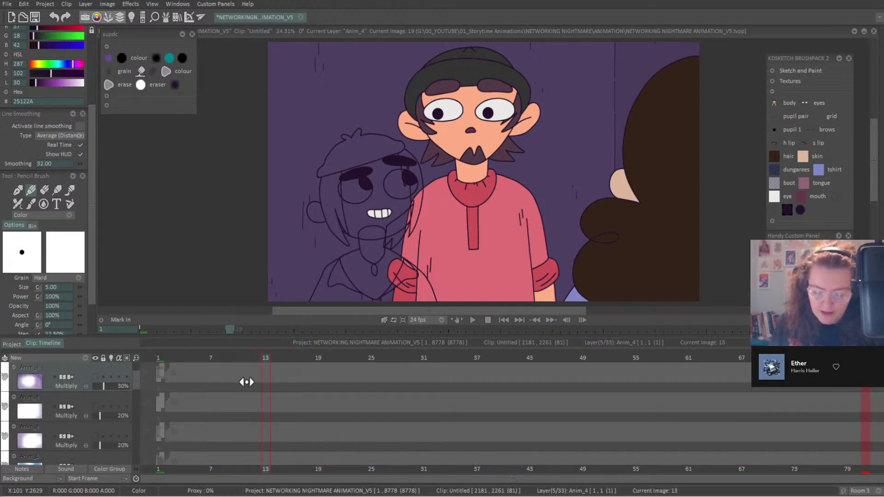
left_click(228, 389)
left_click_drag(261, 389, 318, 405)
scroll(139, 411, "down", 10)
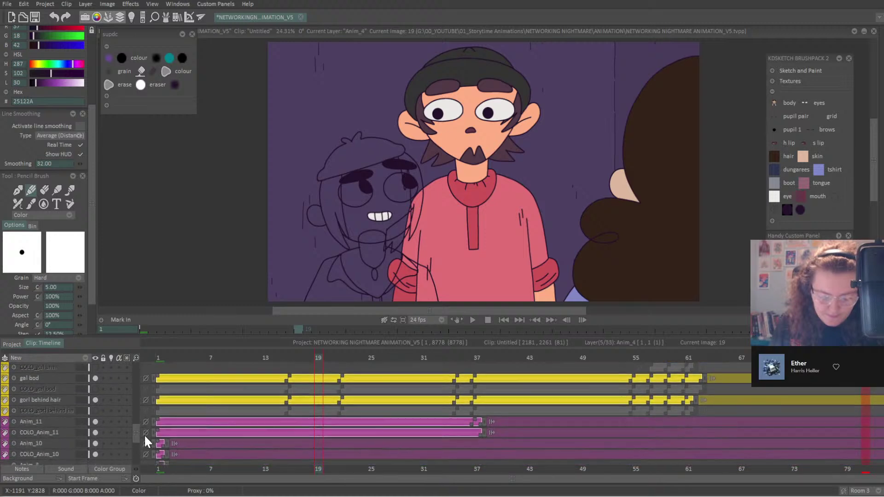
scroll(145, 426, "up", 3)
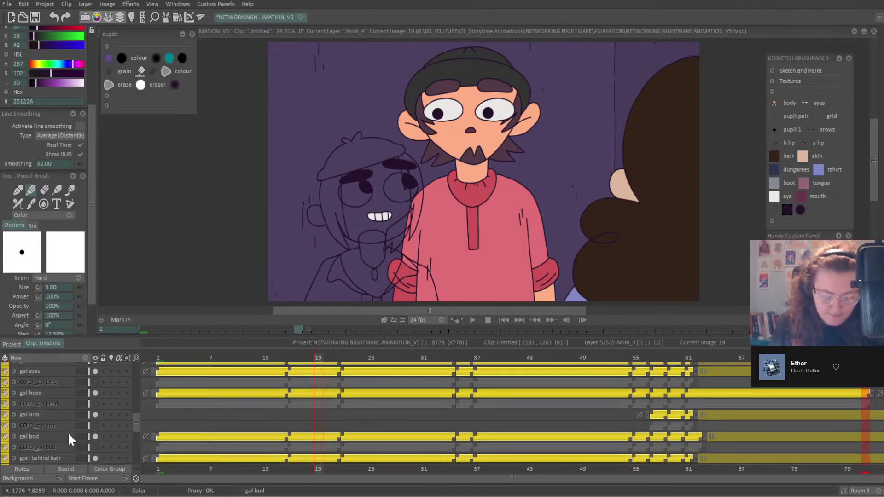
left_click(68, 435)
left_click(13, 436)
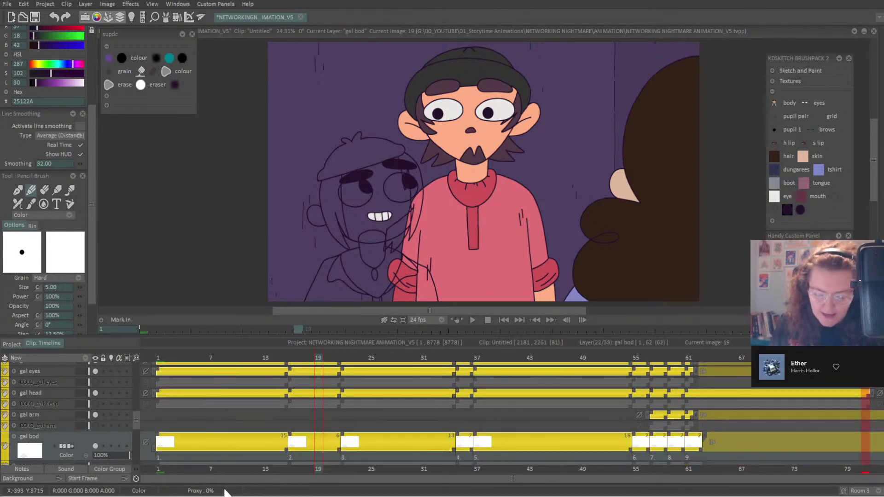
left_click_drag(288, 357, 565, 453)
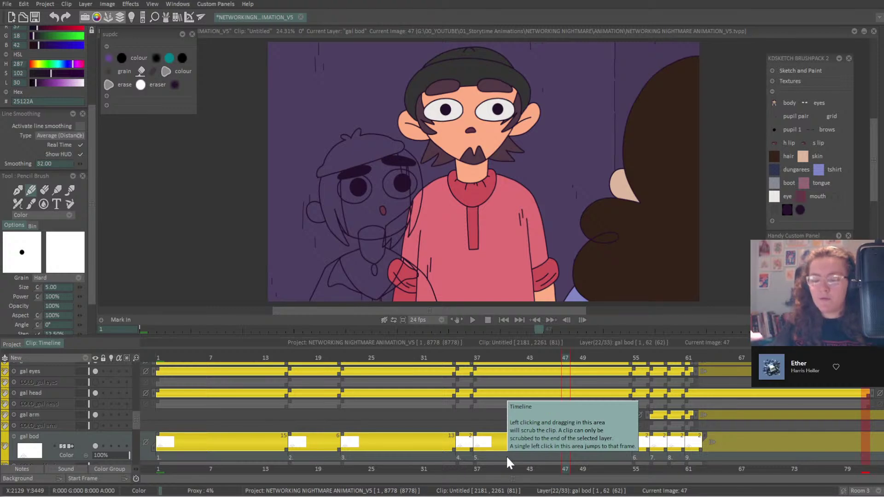
Turn the gal's COLO layers for arm, head, eyes, bod and behind hair back on.
left_click(95, 425)
left_click(95, 404)
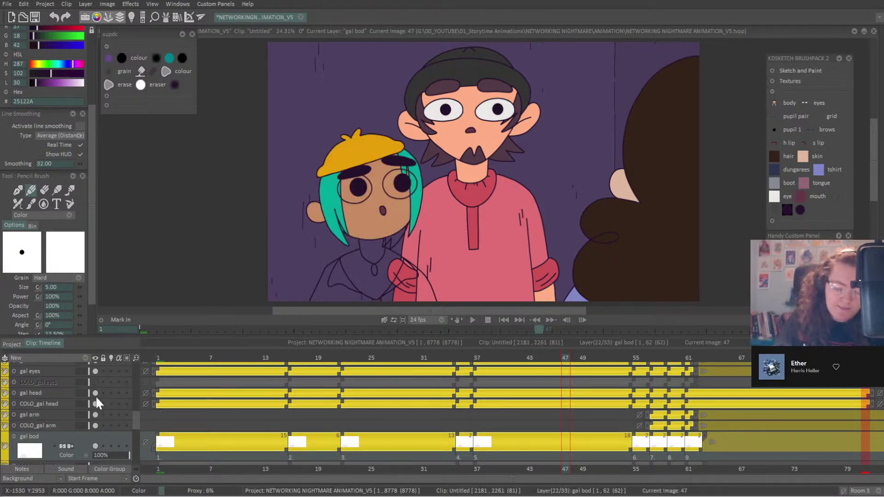
left_click(95, 382)
left_click_drag(137, 409, 38, 421)
left_click(95, 416)
left_click(95, 438)
left_click(23, 413)
left_click_drag(144, 426, 140, 416)
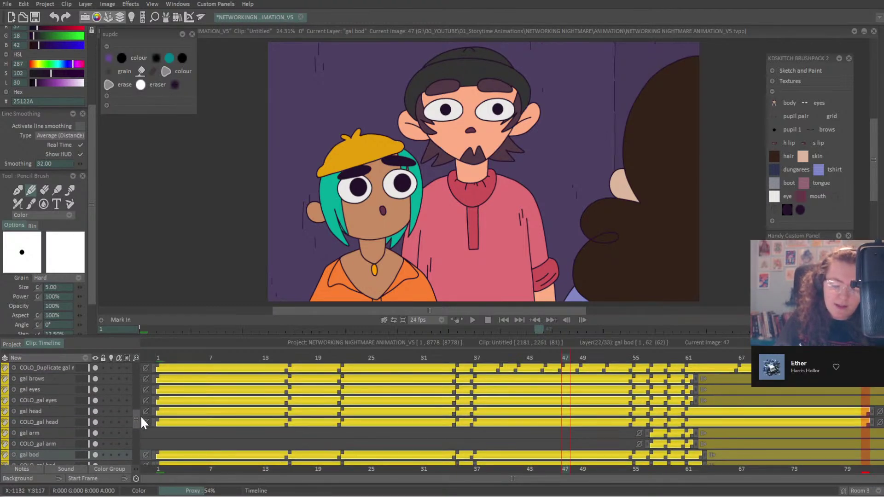
Open the coloured clip 11-1/1 from the project and sample the gal's yellow hat colour, DB9709.
left_click(17, 343)
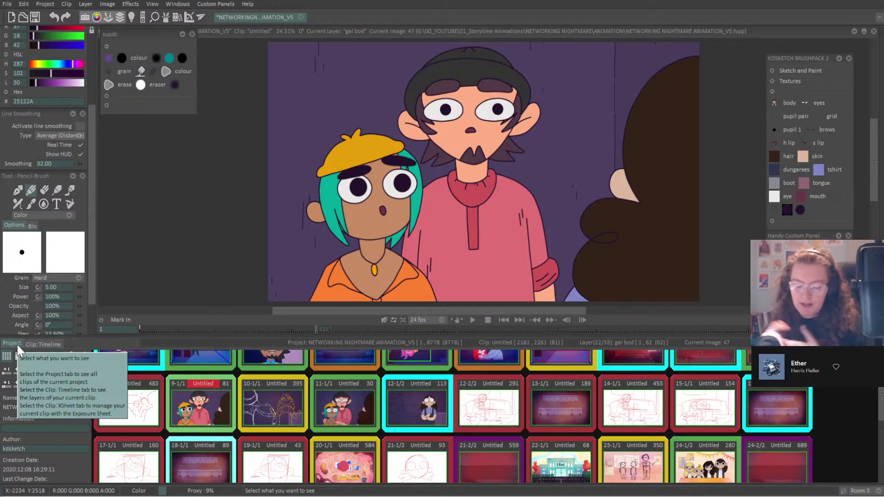
left_click(346, 408)
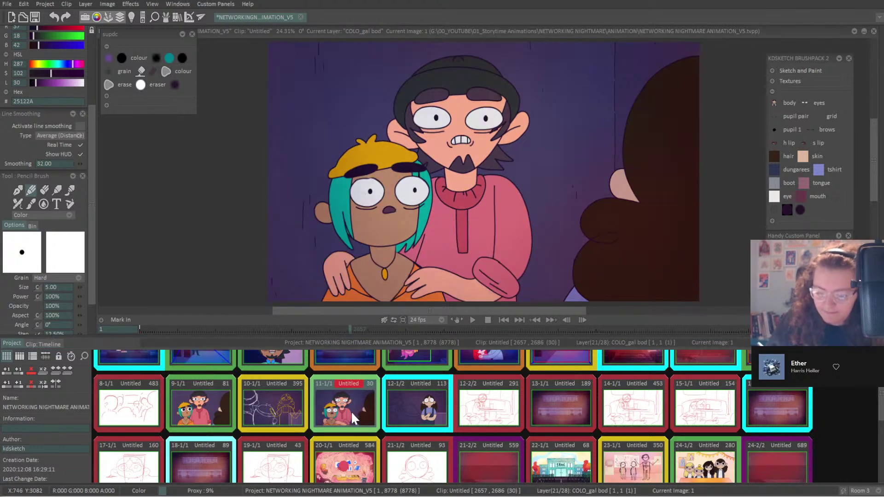
left_click(430, 410)
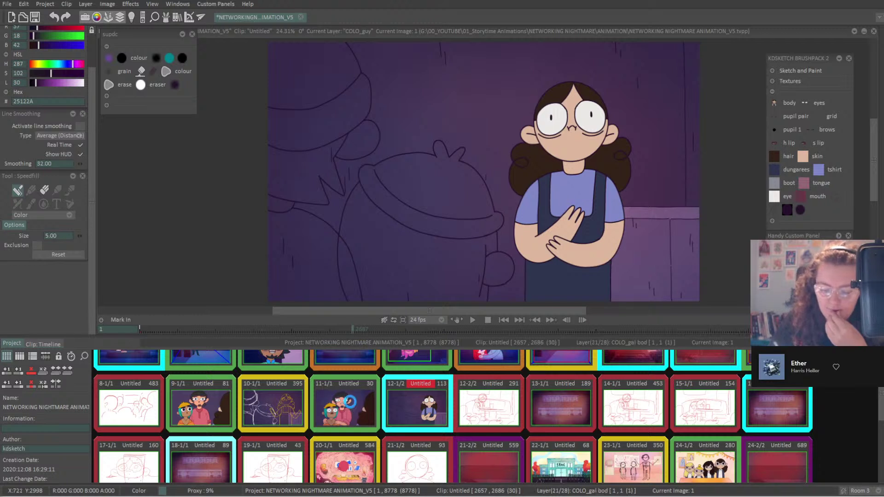
left_click(350, 402)
scroll(34, 109, "up", 4)
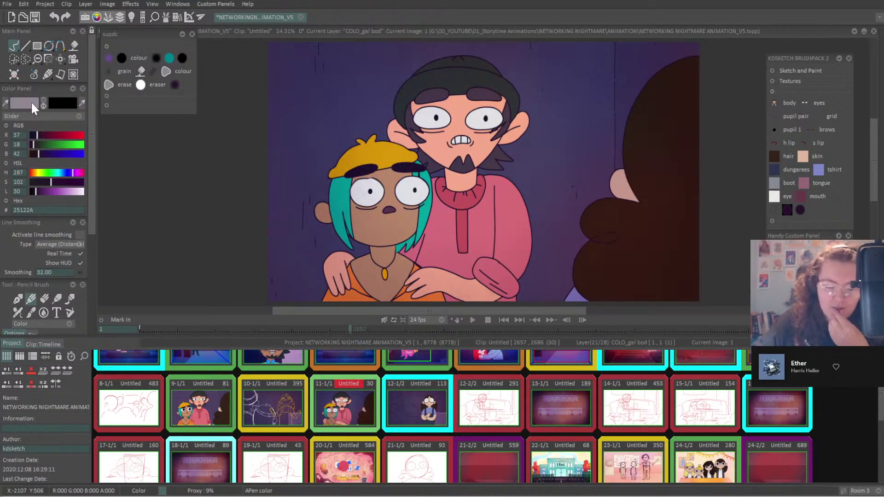
left_click(395, 157, "ctrl")
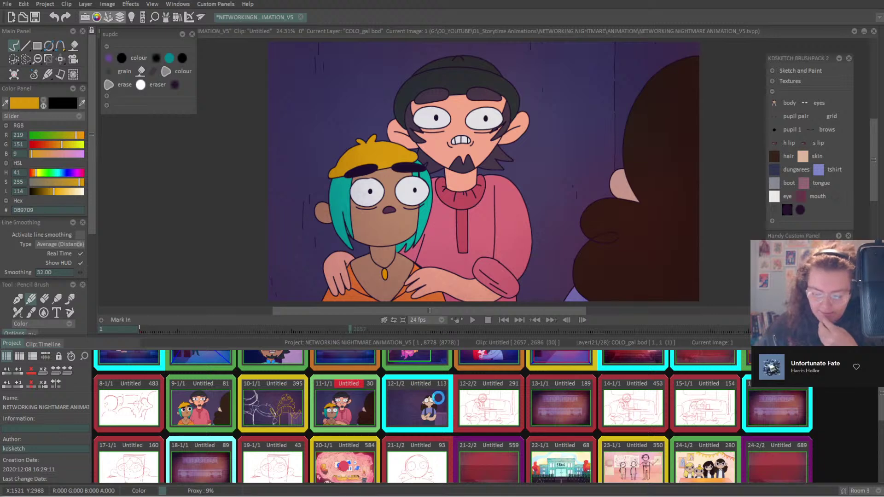
Open clip 12-1/1, create a Colo & Texture layer for the gal layer, and fill her hat with the sampled yellow.
double_click(438, 397)
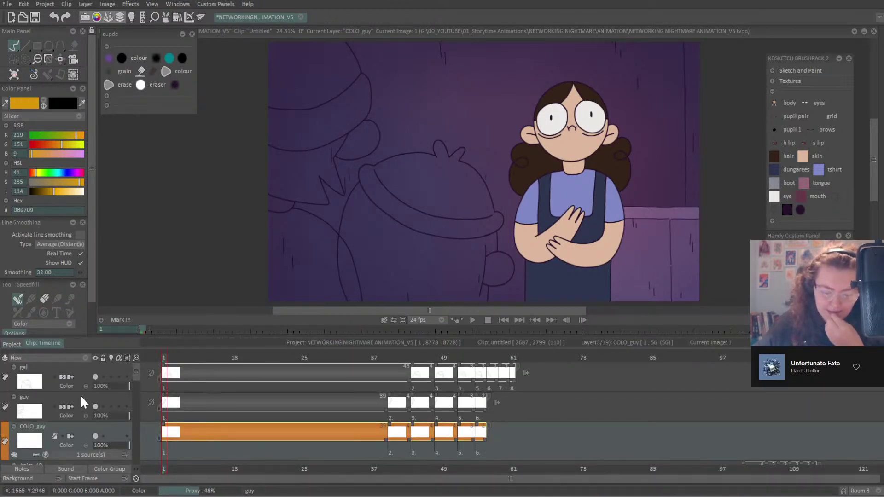
left_click(81, 369)
left_click(83, 356)
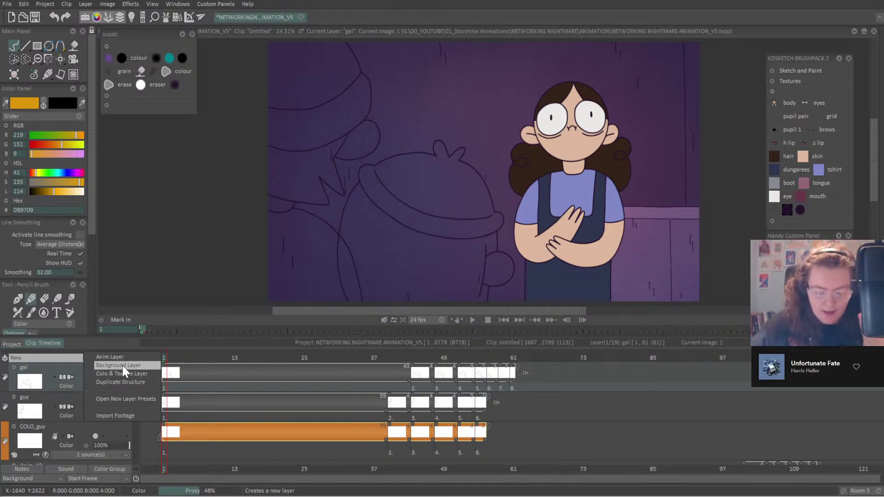
left_click(124, 373)
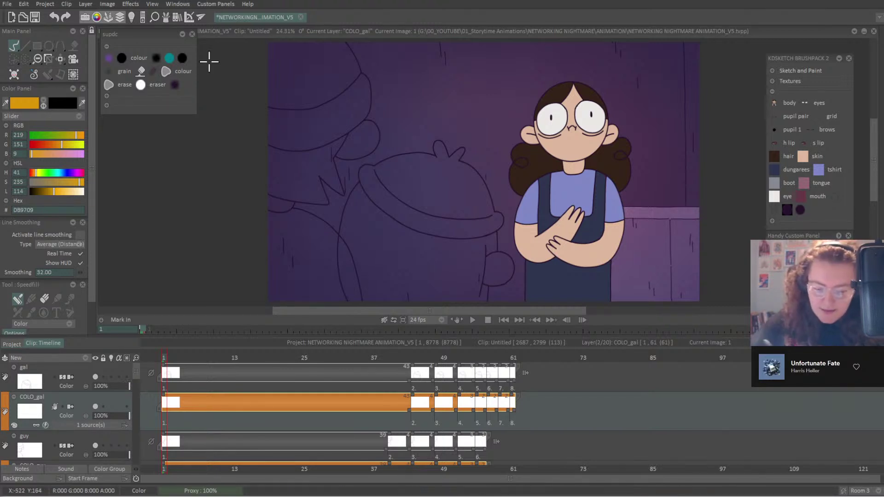
left_click_drag(388, 202, 457, 183)
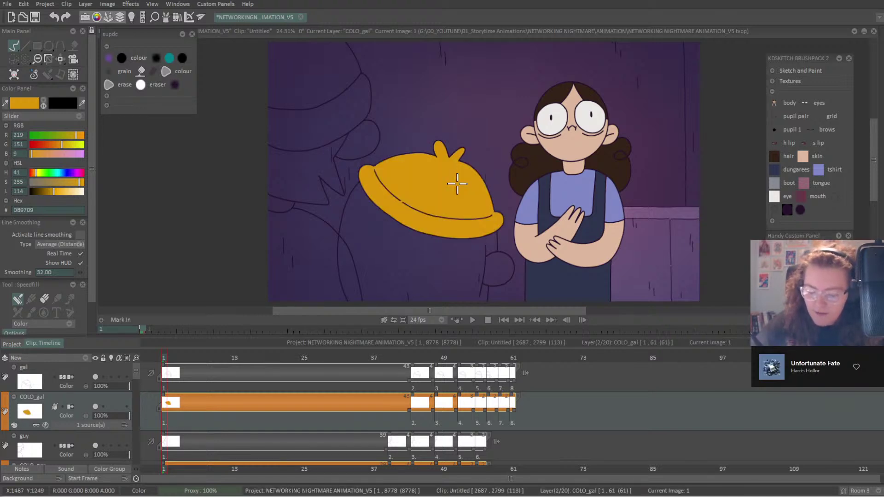
Sample the gal's teal hair colour, 019195, from clip 11-1/1 and fill her hair with it in clip 12-1/1.
left_click(13, 344)
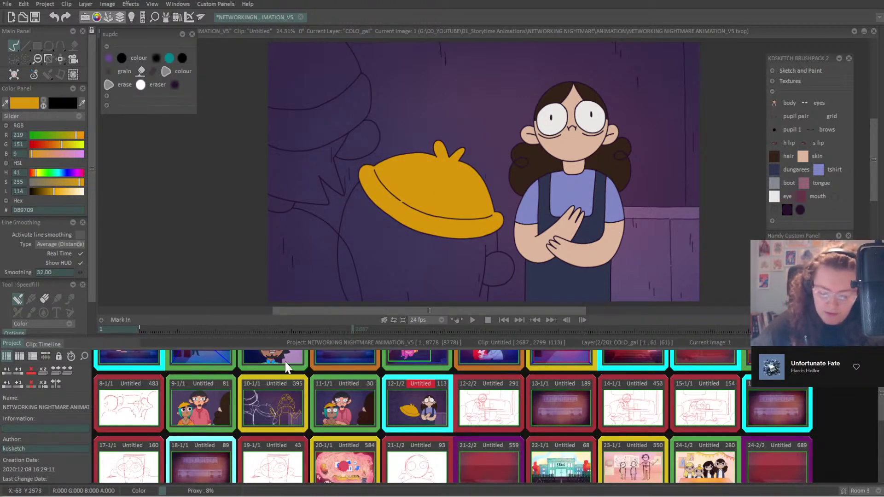
left_click(343, 405)
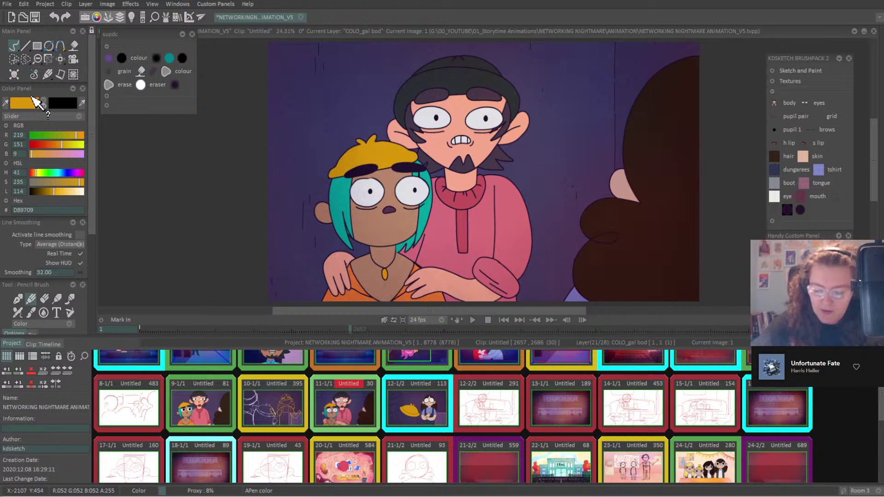
left_click(343, 191)
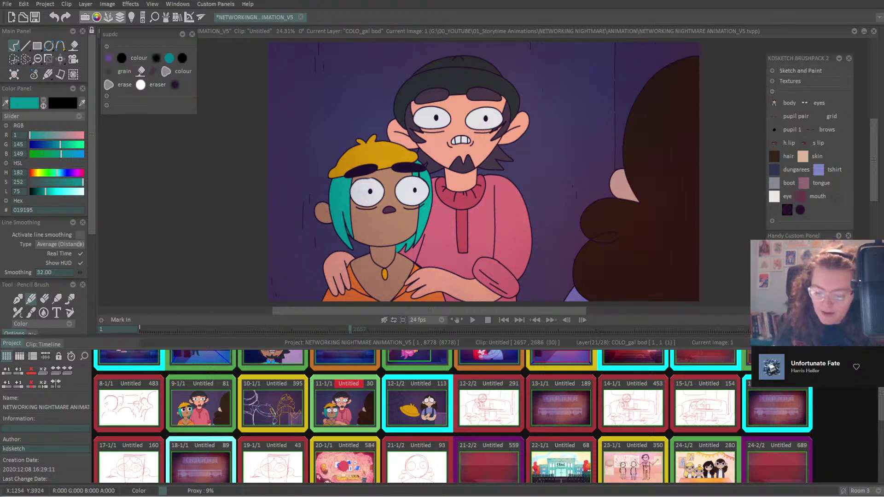
left_click(419, 421)
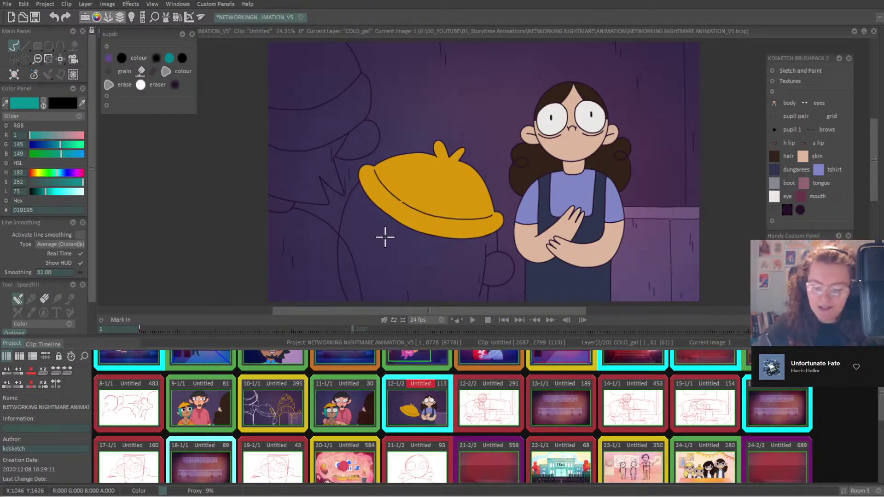
left_click_drag(385, 237, 445, 281)
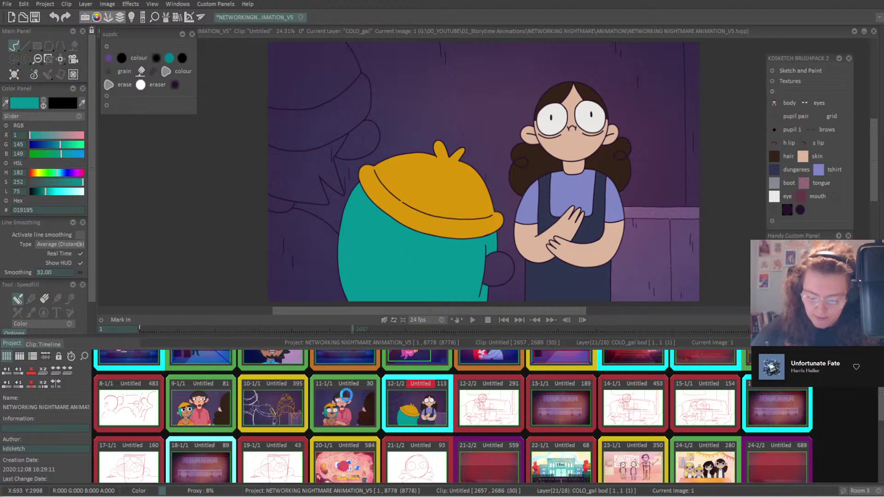
Sample the gal's brown skin colour, A1705D, from clip 11-1/1 and fill her ear with it in clip 12-1/1.
double_click(346, 394)
left_click(326, 217, "ctrl")
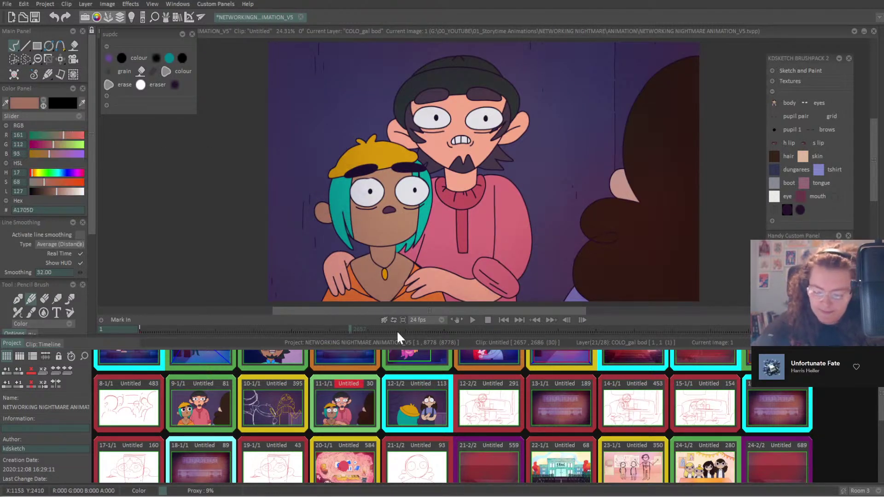
double_click(438, 417)
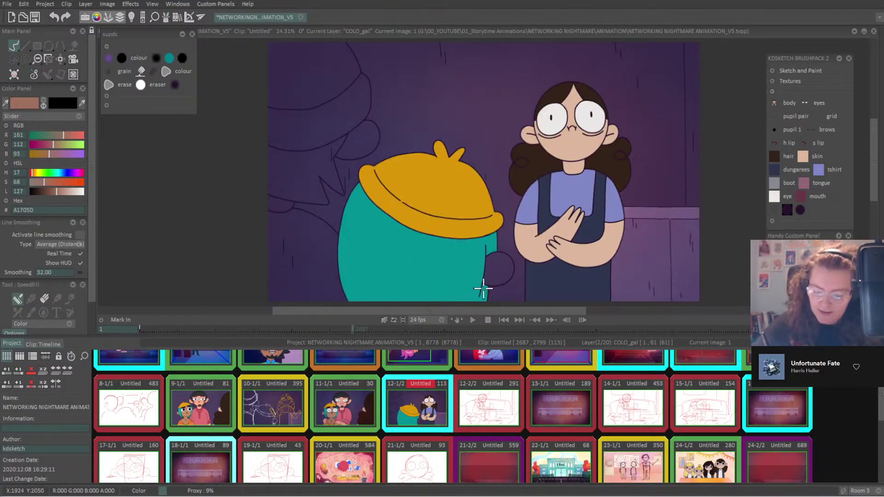
left_click_drag(484, 288, 498, 282)
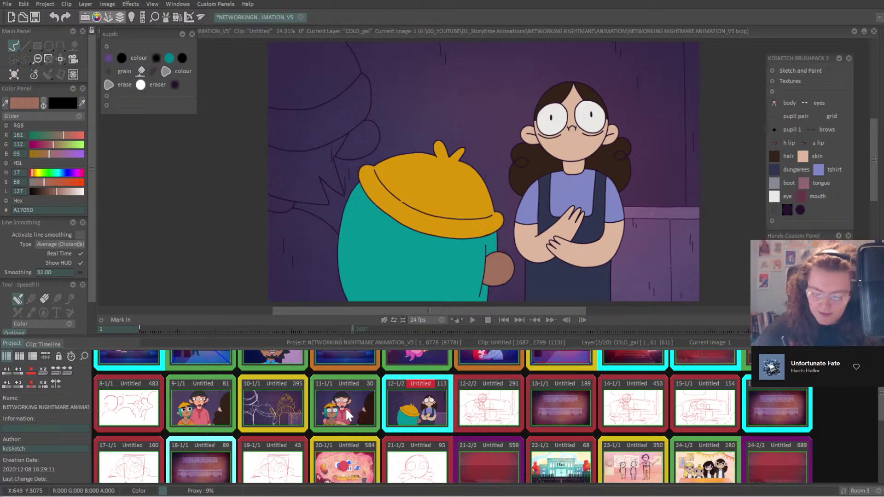
Sample the guy's skin colour, F7A88B, and hair colour, 463748, from clip 11-1/1 and return to clip 12-1/2.
double_click(361, 399)
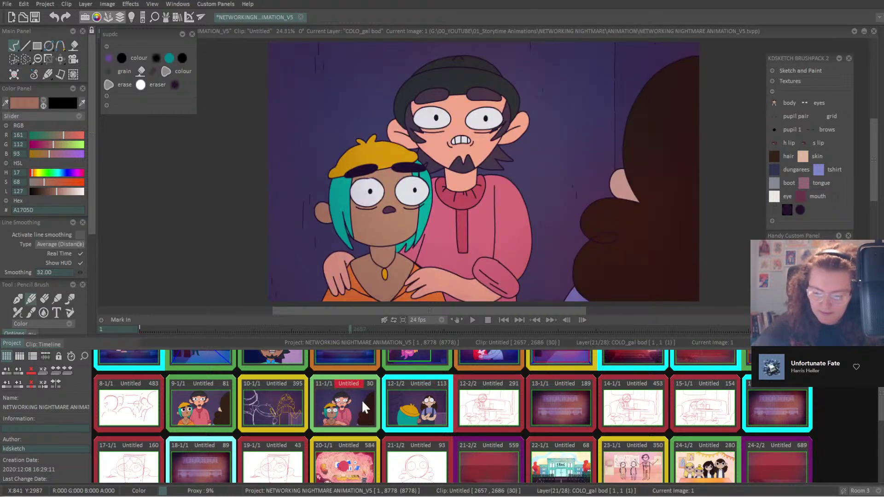
left_click(460, 107, "ctrl")
left_click(42, 106)
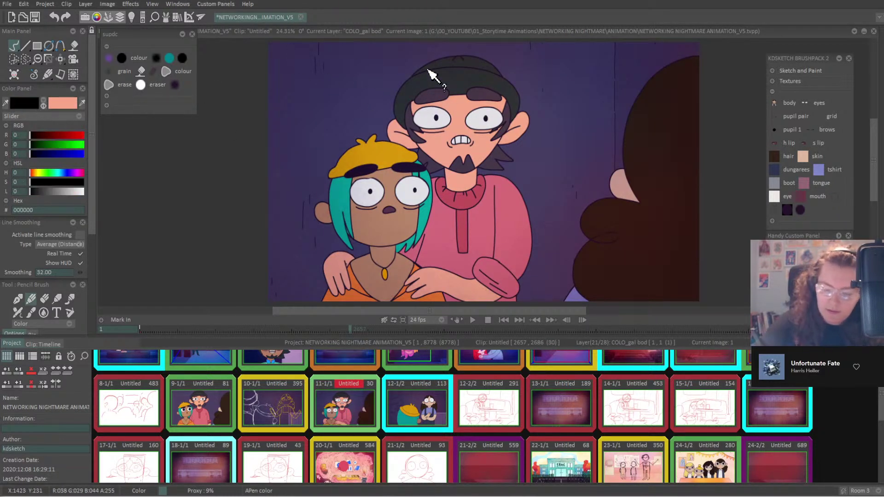
left_click(441, 97, "ctrl")
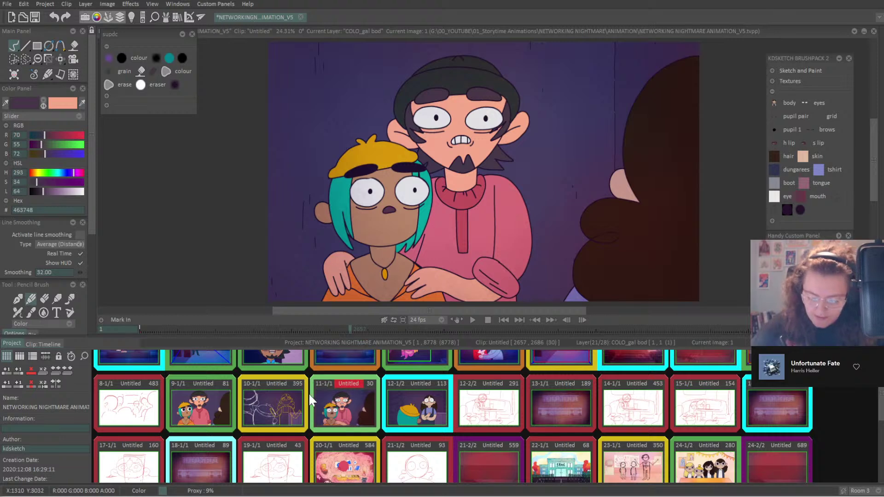
double_click(305, 405)
double_click(405, 411)
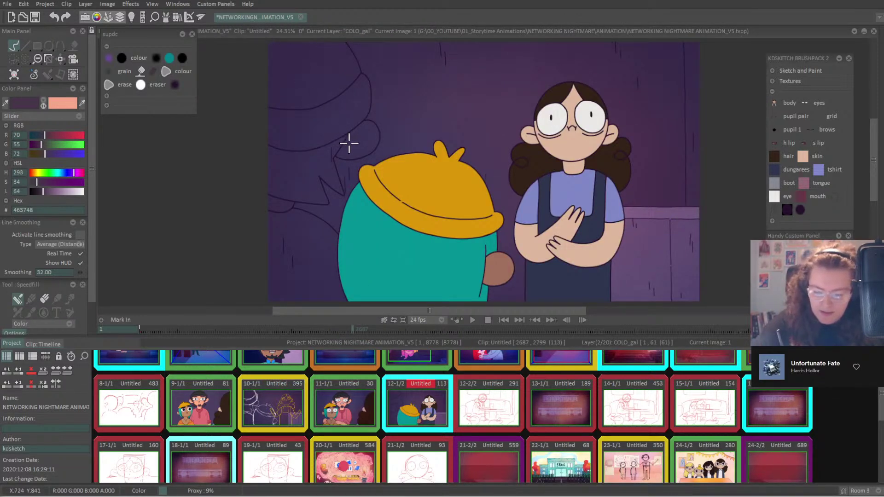
On the COLO_guy layer, fill the guy's ear and neck with skin colour F7A88B and his hair with 463748.
left_click(44, 106)
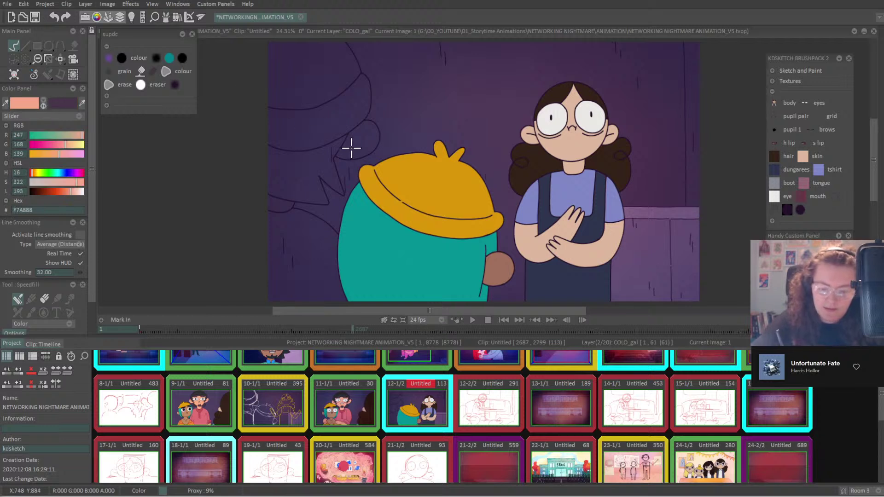
left_click_drag(353, 147, 369, 135)
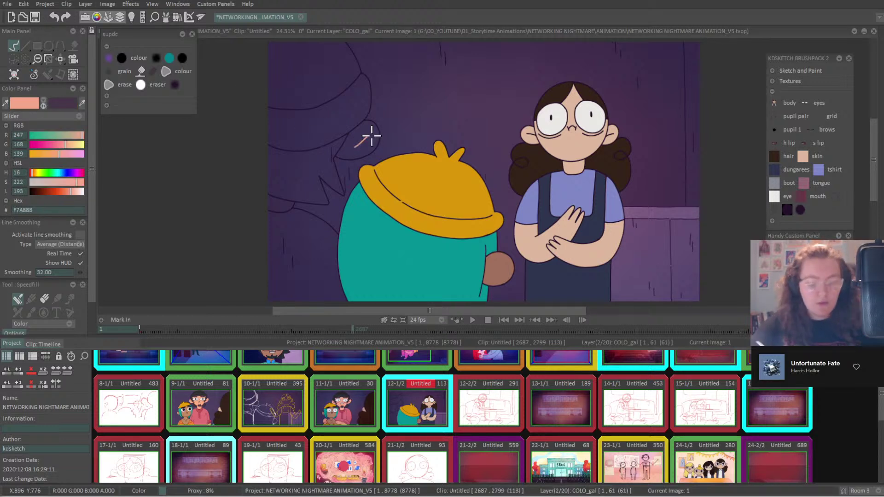
key("ctrl+z")
double_click(424, 408)
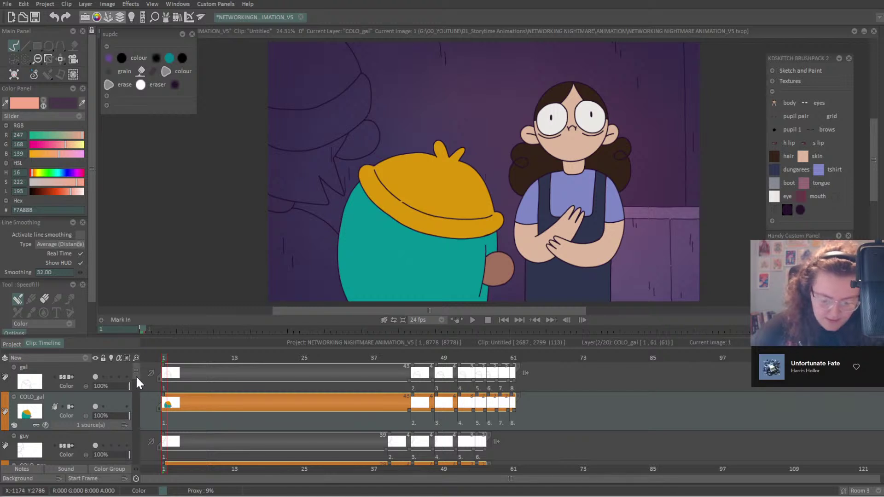
scroll(135, 375, "down", 2)
left_click(81, 411)
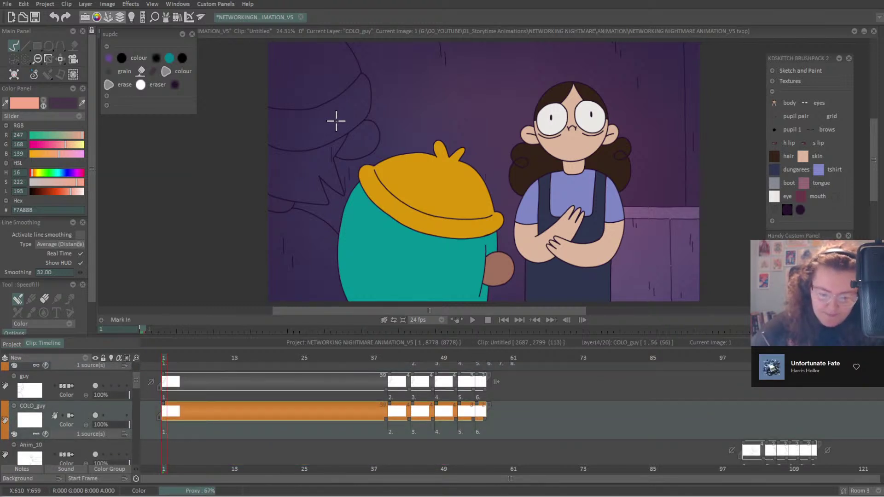
left_click(335, 158)
left_click(278, 201)
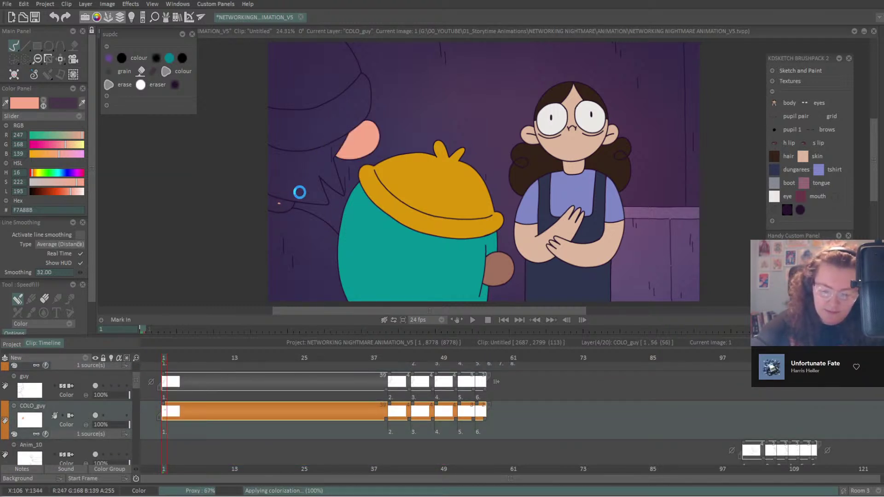
left_click(44, 104)
left_click(330, 151)
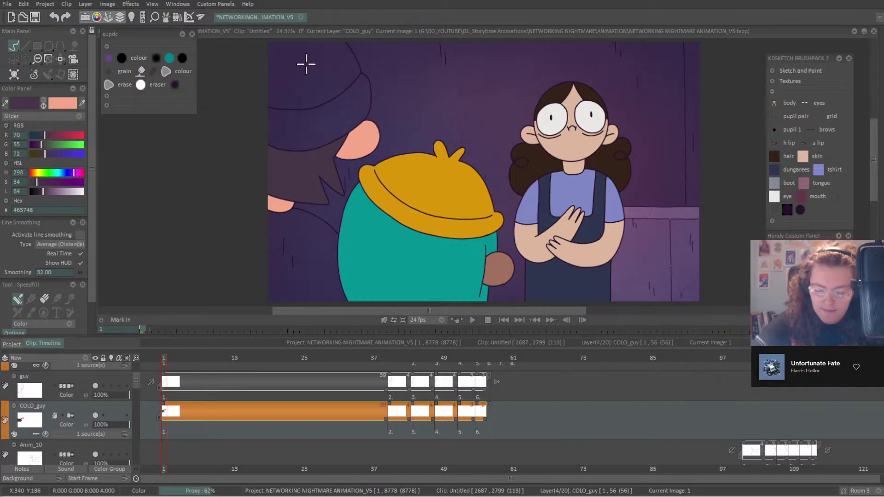
Sample the guy's dark red collar colour, C14F5C, from clip 11-1/1 and fill his jumper with it in clip 12-1/2.
left_click(12, 344)
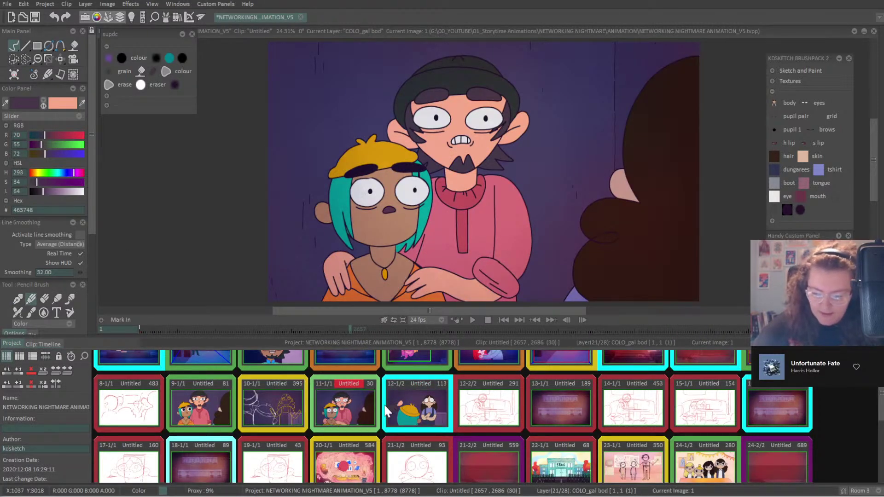
left_click(474, 206)
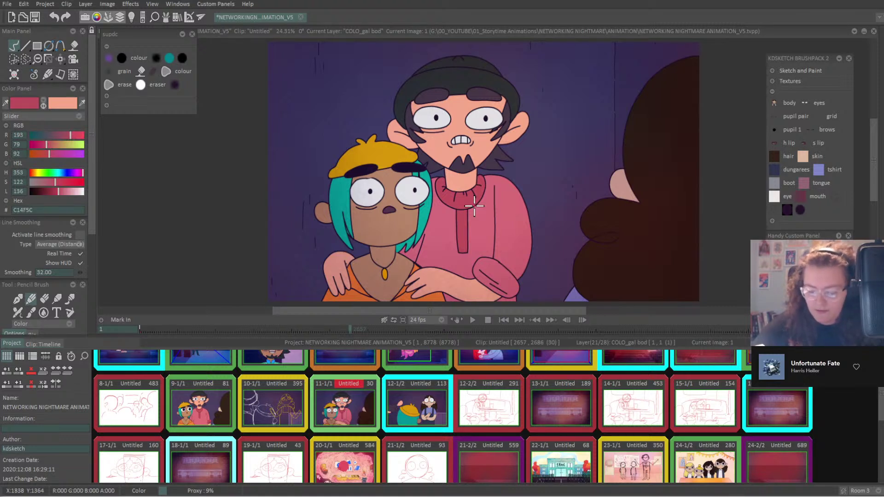
left_click(428, 423)
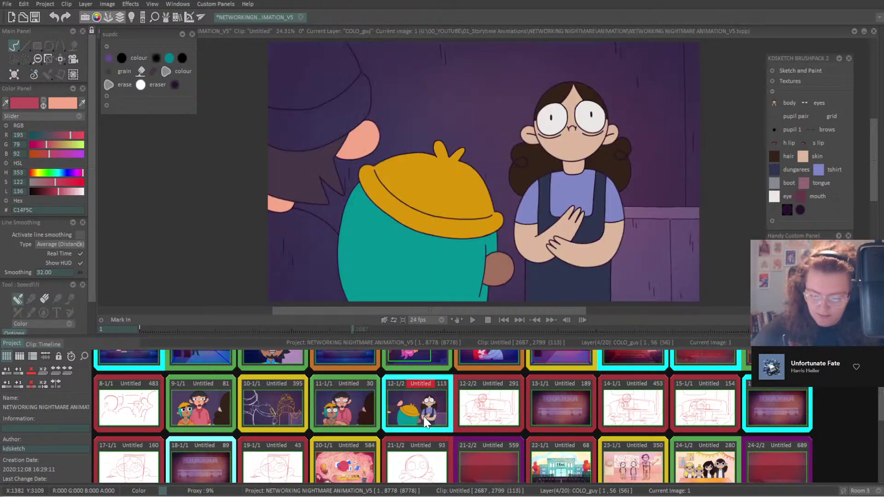
left_click(316, 299)
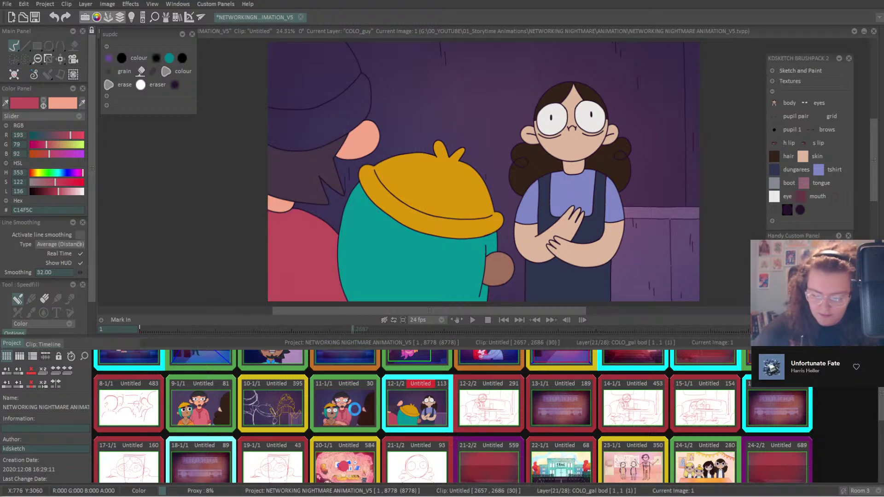
Sample the guy's pink jumper colour, D86C7A, from clip 11-1/1 and fill his jumper with it in clip 12-1/2.
left_click(345, 406)
left_click(461, 250)
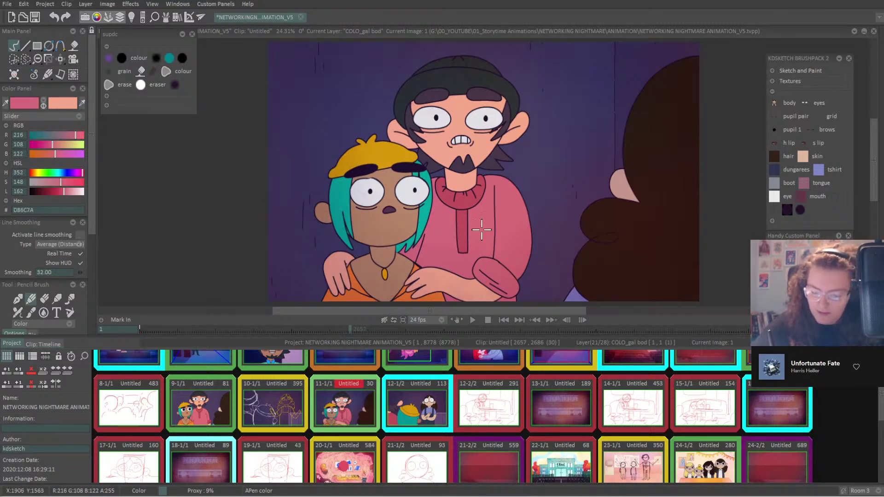
left_click(414, 405)
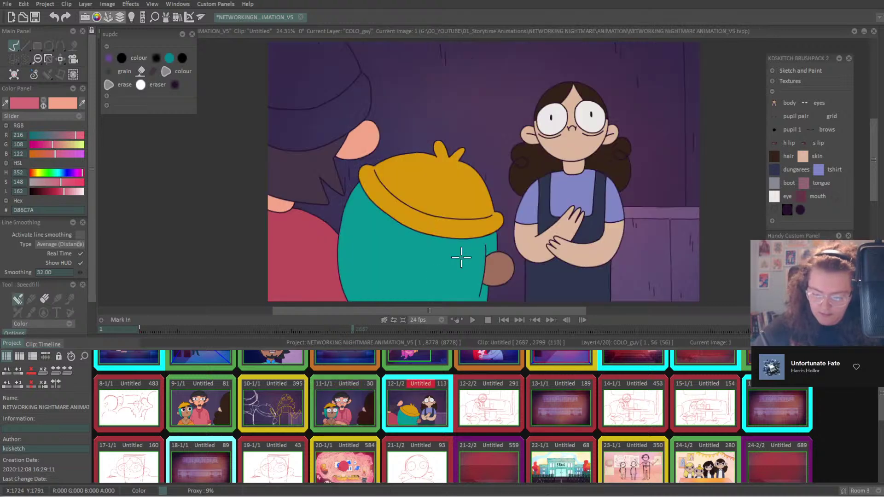
left_click(313, 238)
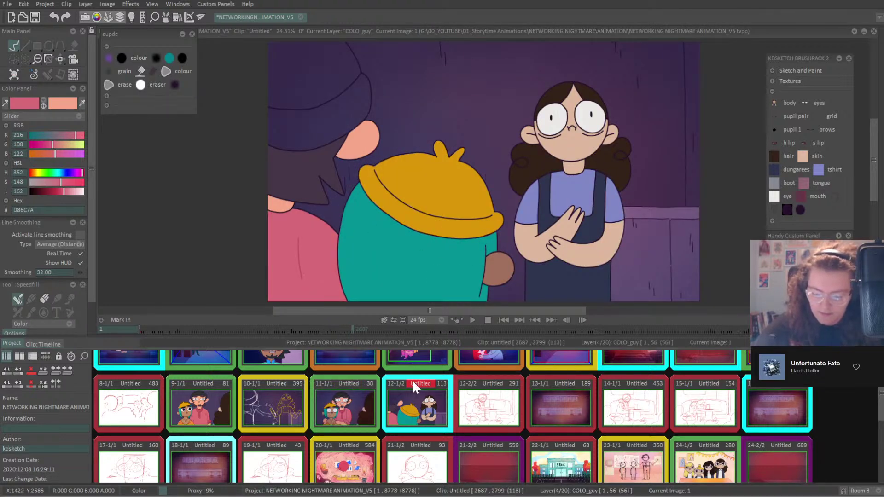
Sample the guy's dark grey hat colour, 2C2F32, from clip 11-1/1 and fill his hat with it in clip 12-1/2.
left_click(367, 415)
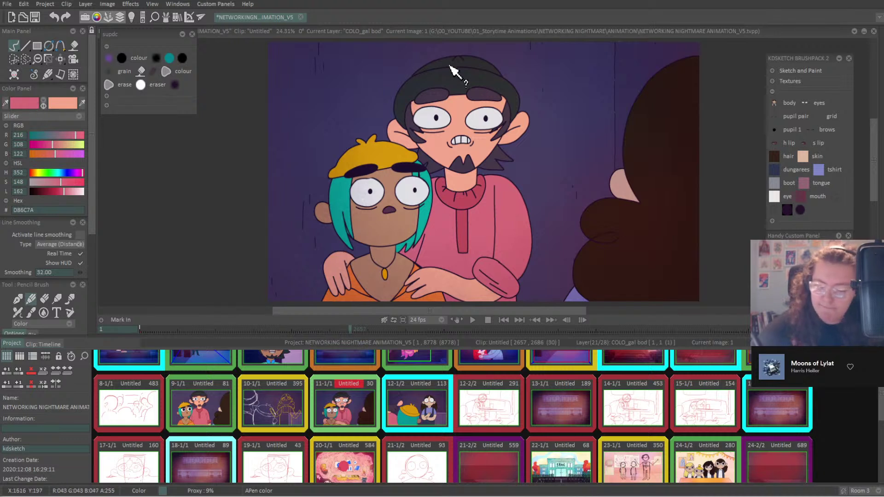
left_click(460, 73, "ctrl")
left_click(417, 410)
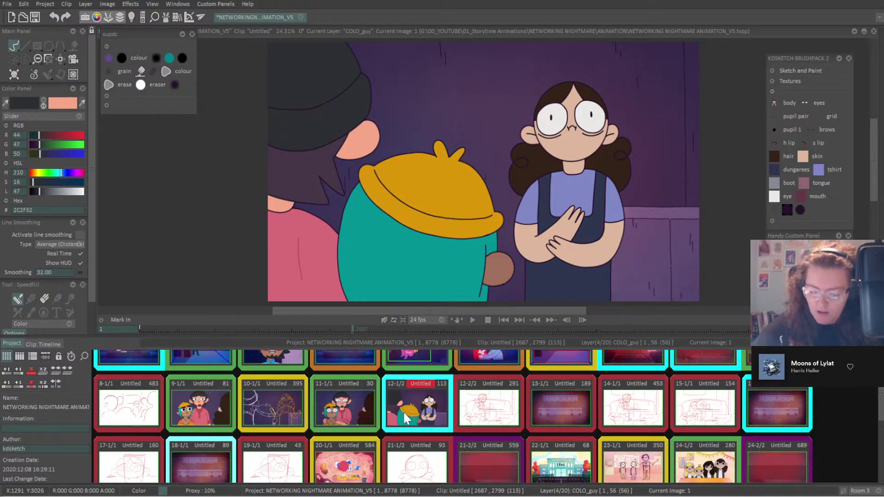
Sample the dark red collar colour, C24F5C, from clip 11-1/1 and fill the guy's collar with it in clip 12-1/2.
left_click(352, 407)
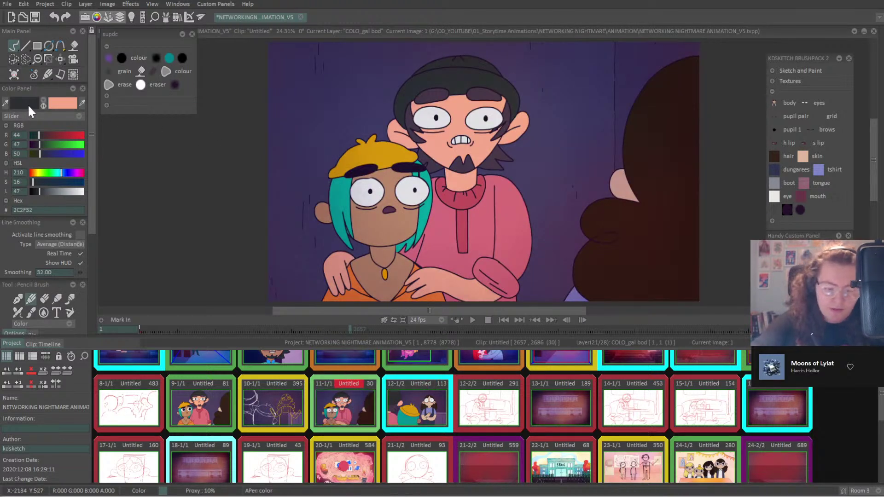
left_click(464, 213, "ctrl")
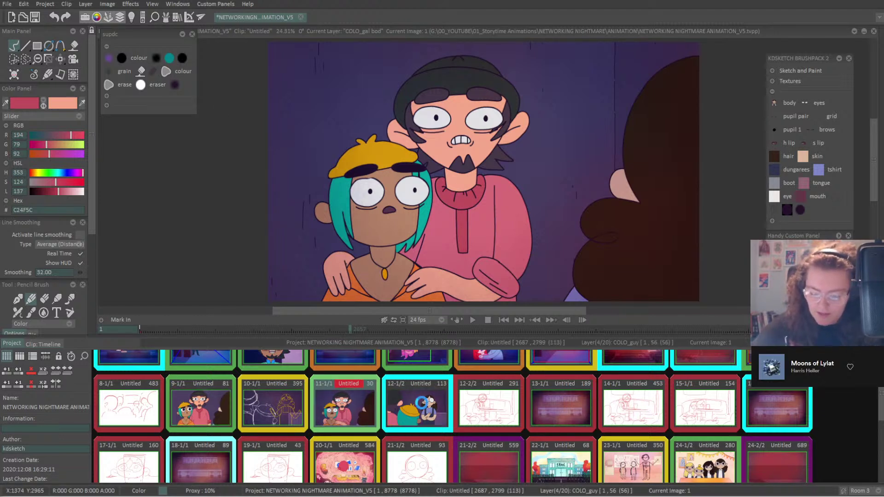
left_click(422, 405)
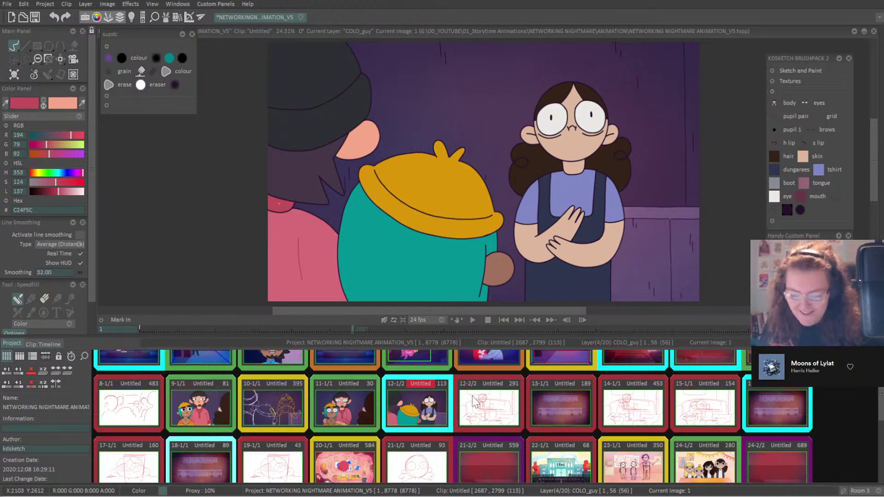
In clip 12-1/2's timeline, carry the guy's colour strokes from the first COLO_guy image over to the second, starting at frame 40.
double_click(412, 419)
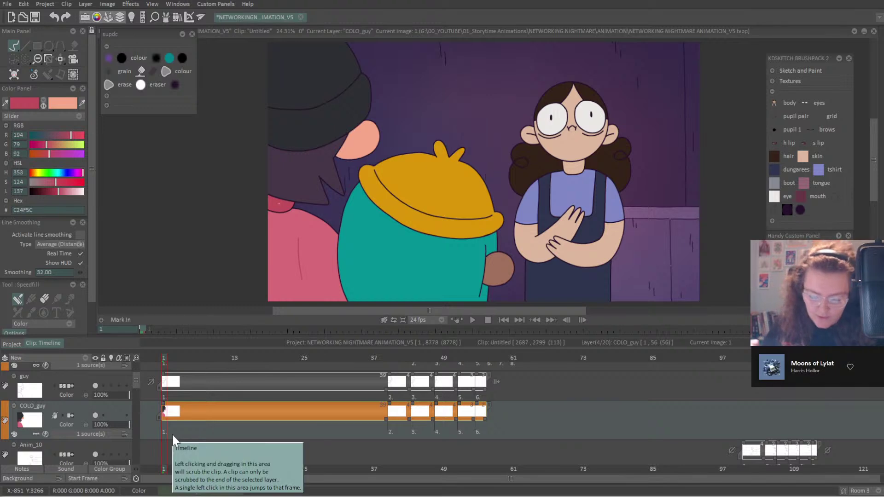
left_click(201, 491)
left_click(394, 358)
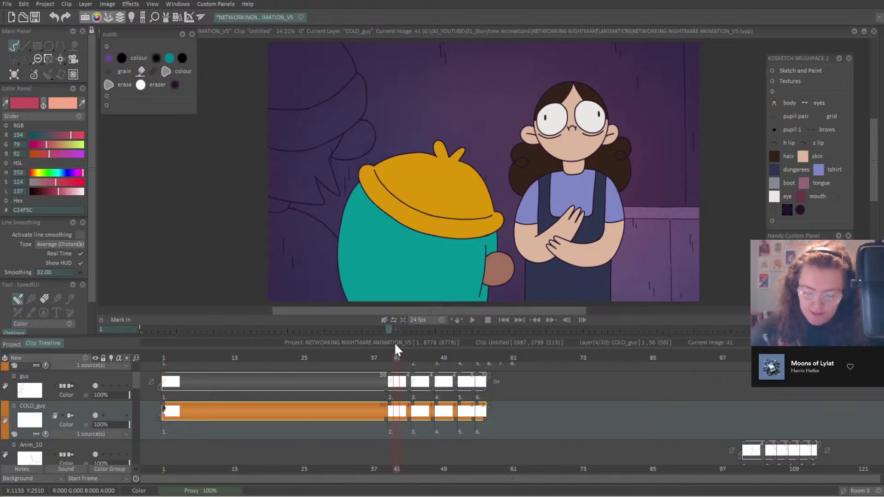
left_click_drag(389, 358, 393, 362)
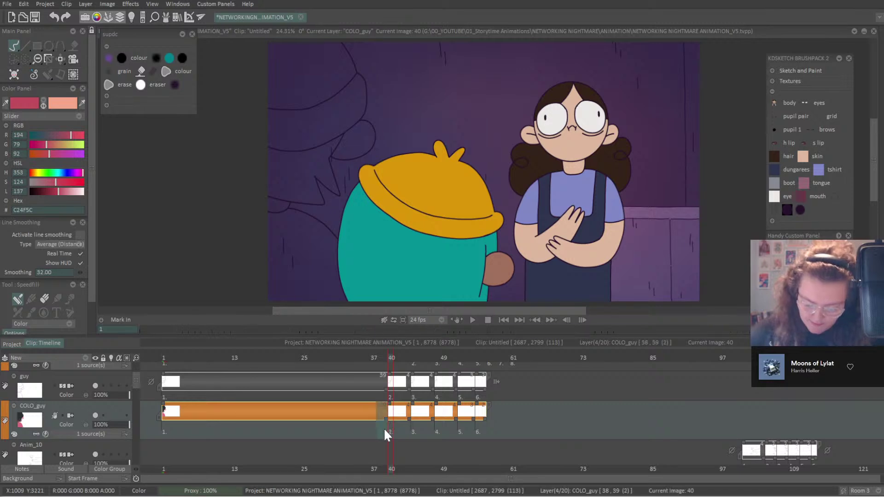
left_click_drag(383, 427, 415, 411)
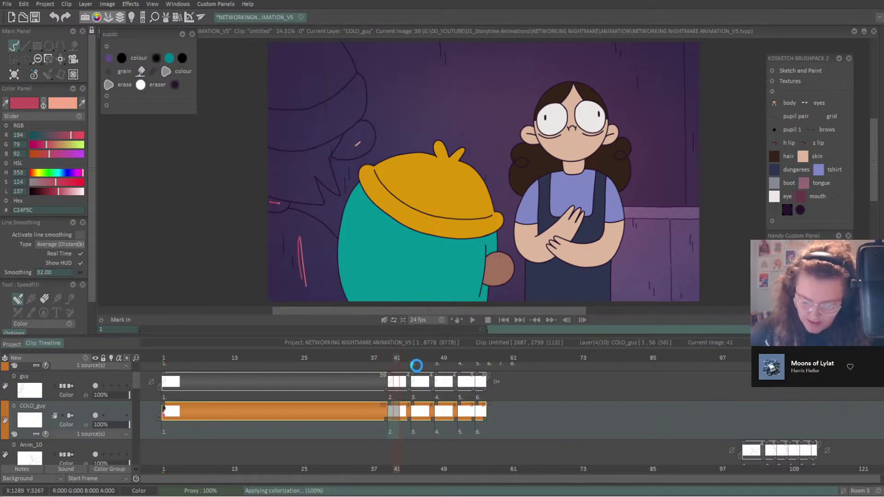
left_click(414, 362)
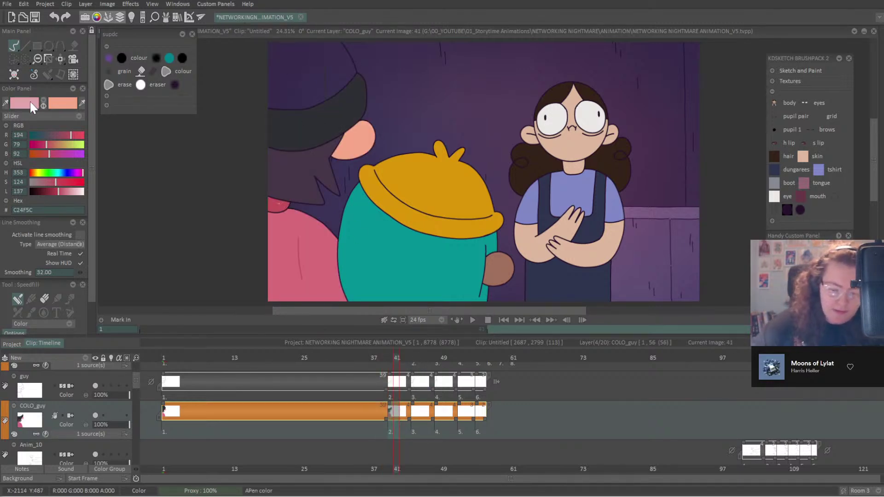
Fill the uncoloured crown of the guy's hat in the second image with sampled hat colour 2C2F32 and compare neighbouring frames.
left_click(325, 119, "ctrl")
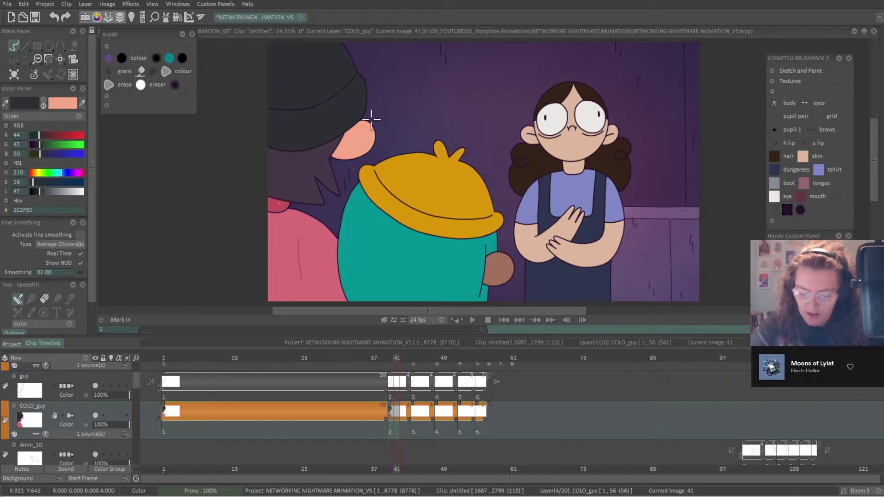
key("Left")
key("Right")
key("Left")
key("Left")
key("Right")
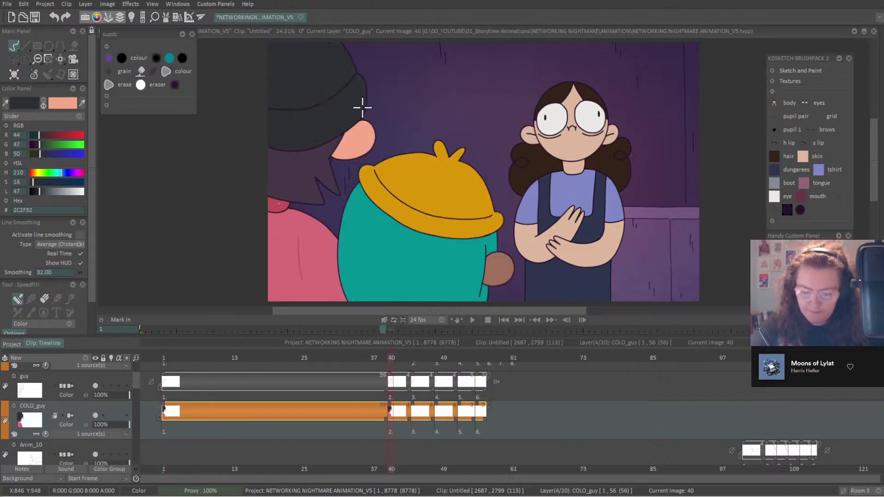
key("Left")
Go to the third COLO_guy image at frame 44 and fill the guy's hat with 2C2F32.
key("Right")
key("Right")
key("Right")
key("Right")
key("Right")
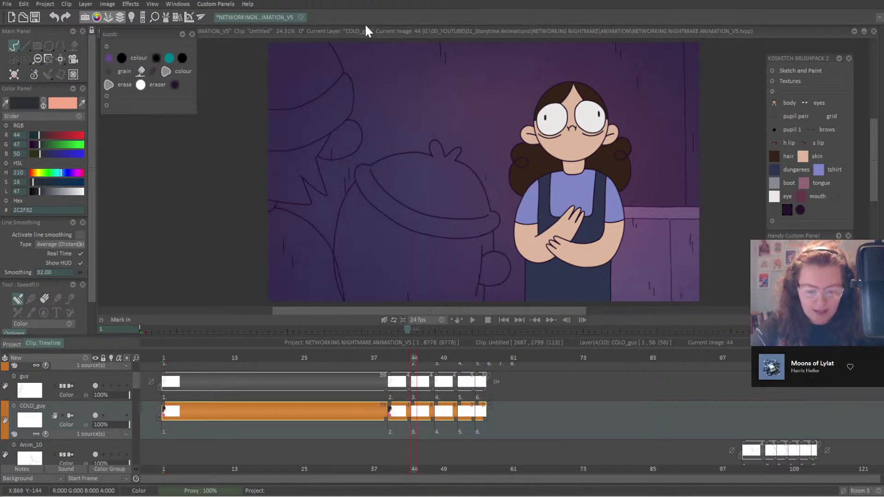
left_click(306, 49)
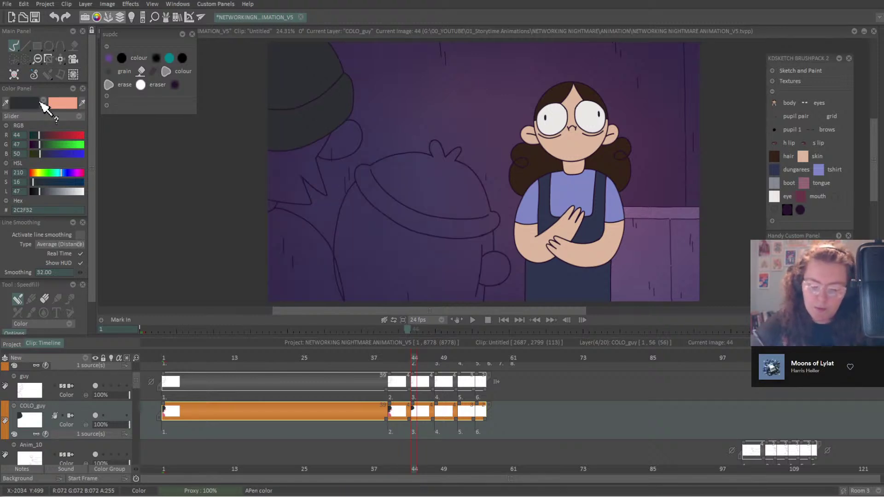
Sample the guy's skin colour, F7A88B, at frame 40 and fill his ear with it at frame 44.
left_click(399, 352)
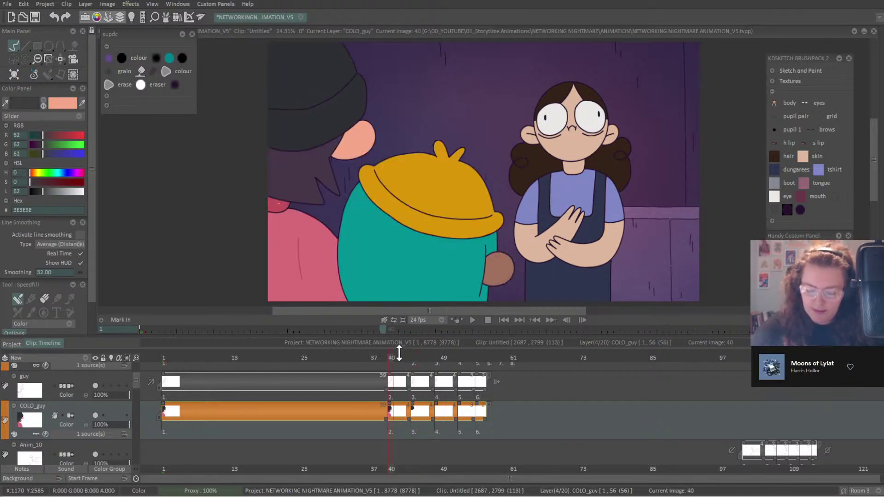
left_click(364, 130, "ctrl")
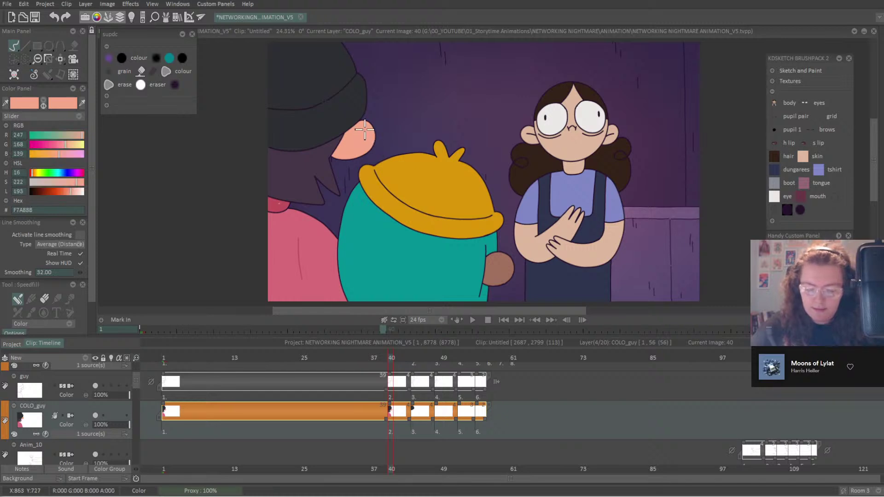
key("Right")
key("Right")
key("Right")
key("Right")
left_click(332, 127)
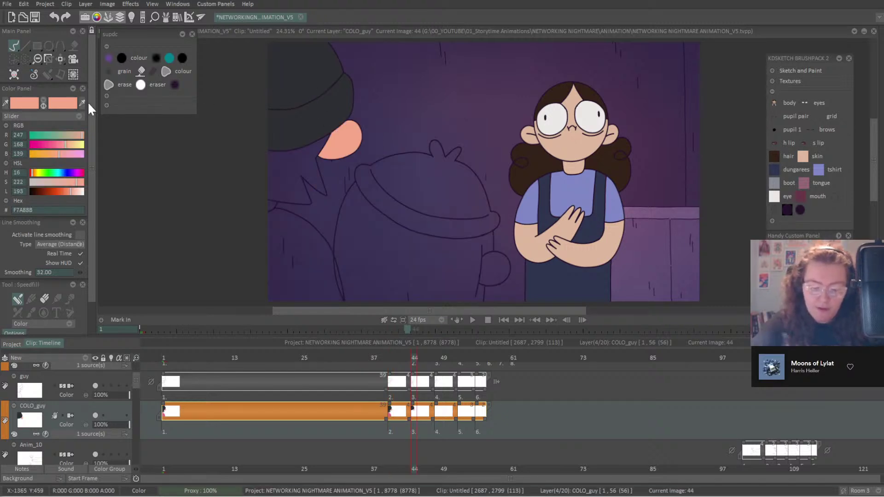
Sample the guy's shirt pink, D86C7A, at frame 40 and fill his shirt with it at frame 44.
key("Left")
key("Left")
key("Left")
key("Left")
left_click(296, 243, "ctrl")
key("Right")
key("Right")
key("Right")
key("Right")
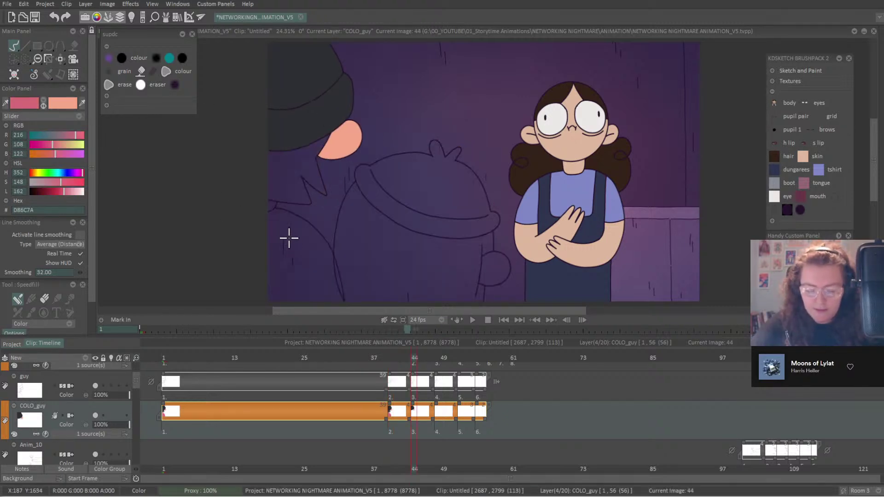
mouse_move(287, 233)
left_mouse_down()
mouse_move(291, 274)
mouse_move(282, 231)
mouse_move(276, 272)
mouse_move(302, 270)
left_mouse_up()
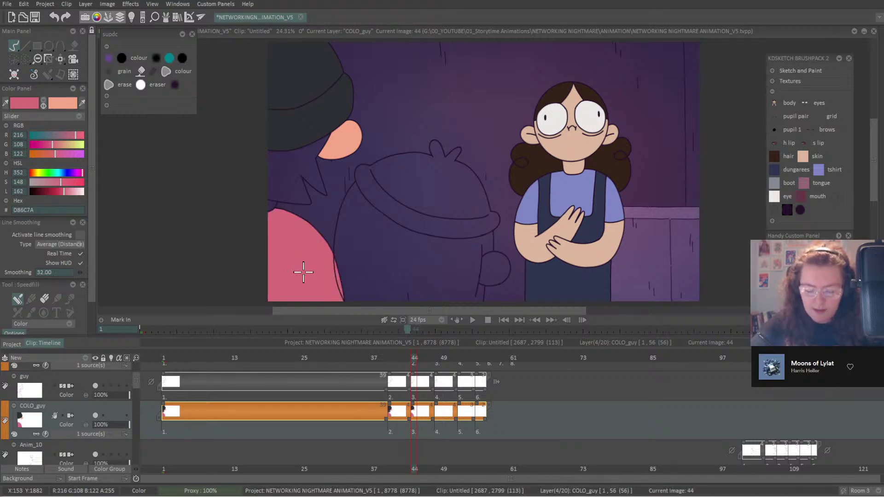
Sample the guy's darker collar colour, C24F5C, at frame 40 and fill his collar with it at frame 44.
key("Left")
key("Left")
key("Left")
key("Left")
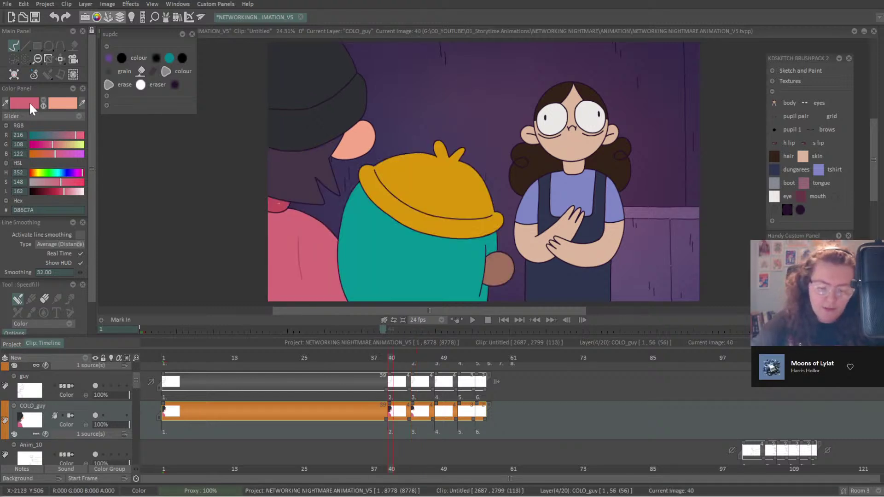
left_click(276, 205, "ctrl")
key("Right")
key("Right")
key("Right")
key("Right")
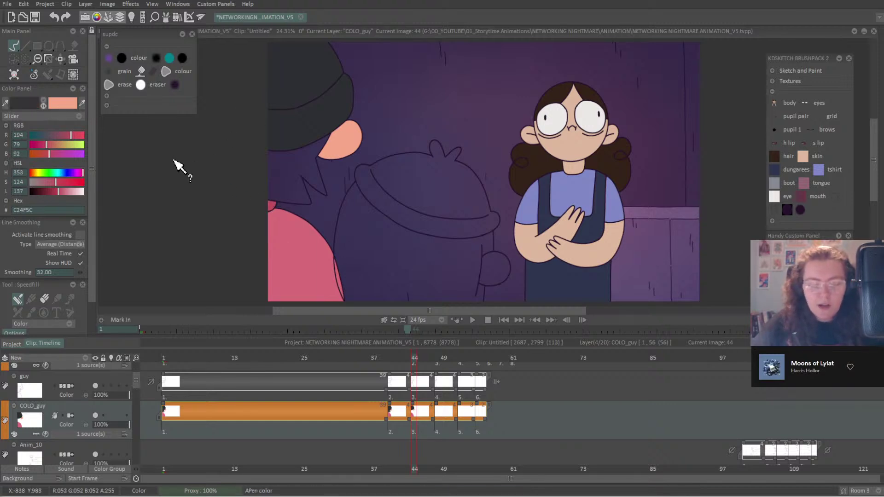
Pick up the guy's hair colour, 463748, and hat colour, 2C2F32, from frame 40 and fill his hair at frame 44.
left_click(280, 142, "ctrl")
key("Left")
key("Left")
key("Left")
key("Left")
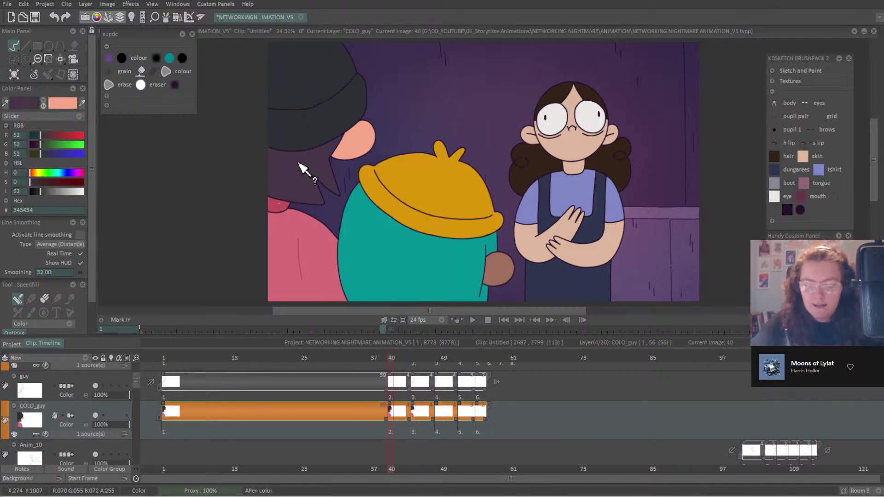
left_click(43, 104)
left_click(304, 83, "ctrl")
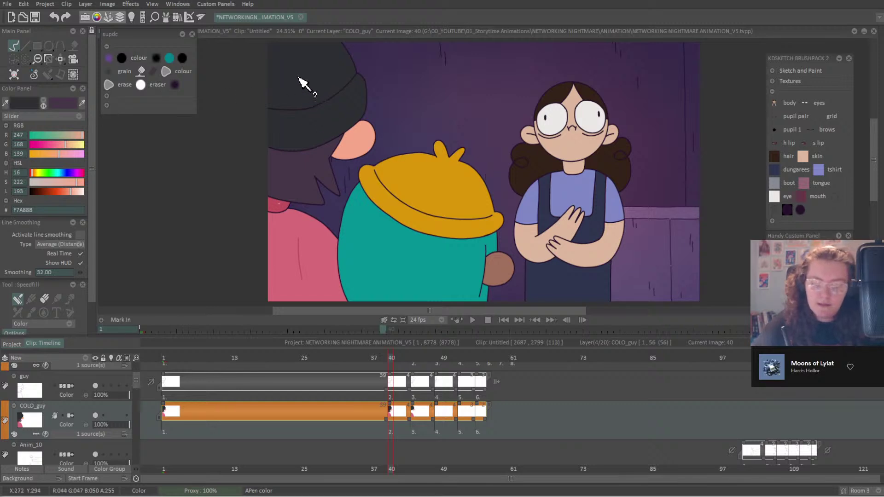
key("Right")
key("Right")
key("Right")
key("Right")
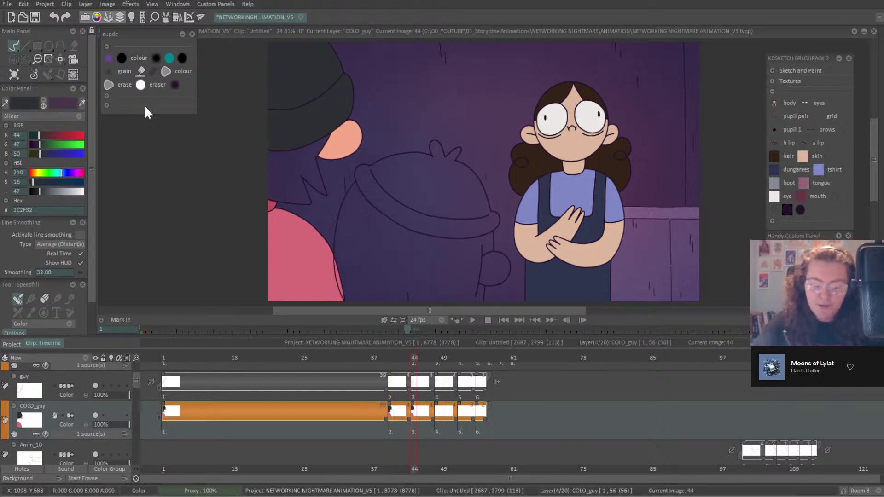
left_click(44, 104)
left_click(241, 179)
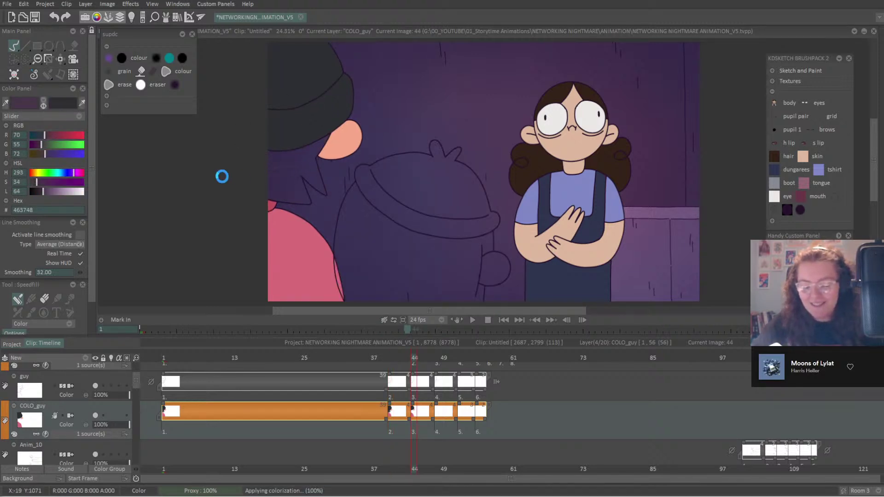
Compare the guy's drawings at frames 44 and 48, and fill his hair with 463748 at frame 48.
key("Right")
key("Right")
key("Right")
key("Right")
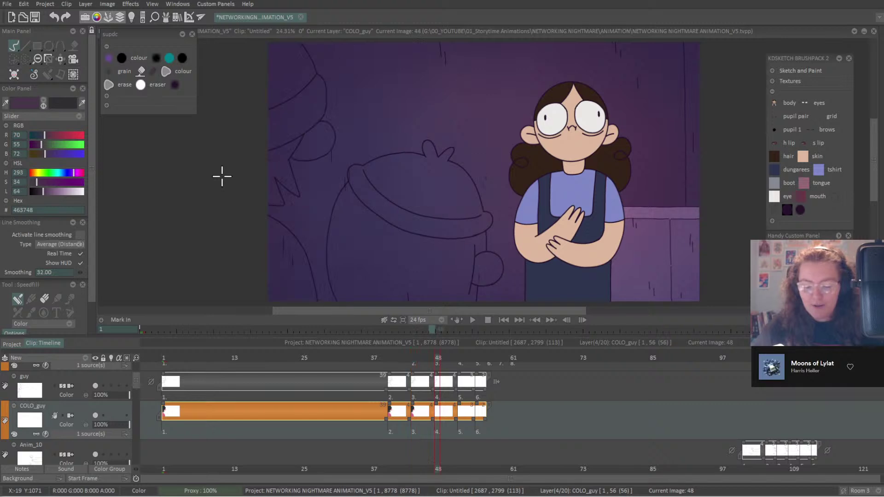
key("Left")
key("Left")
key("Left")
key("Left")
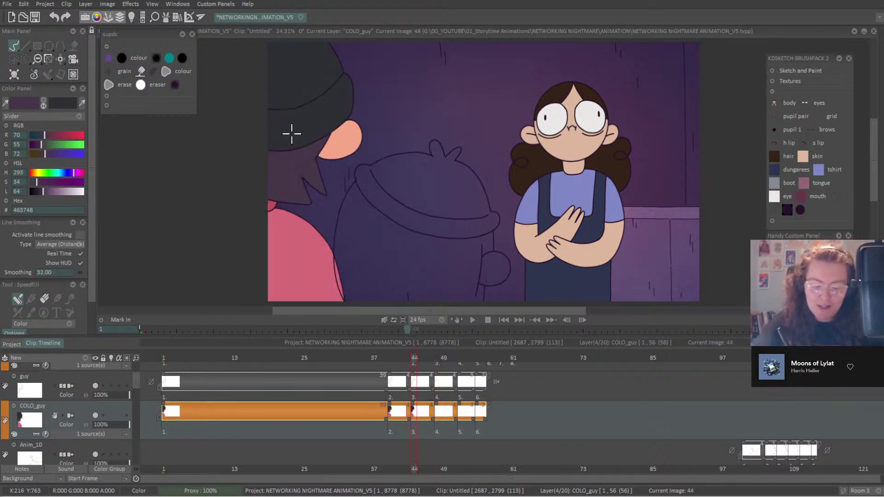
key("Right")
key("Right")
key("Right")
key("Right")
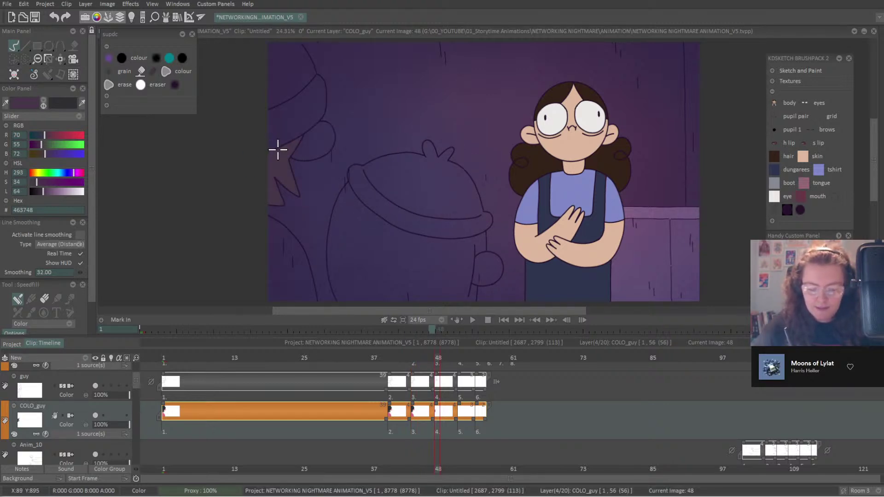
Flip back and forth through frames 44, 48 and 52 to examine how the guy's shapes change.
key("Right")
key("Right")
key("Right")
key("Right")
key("Left")
key("Left")
key("Left")
key("Left")
key("Left")
key("Left")
key("Left")
key("Left")
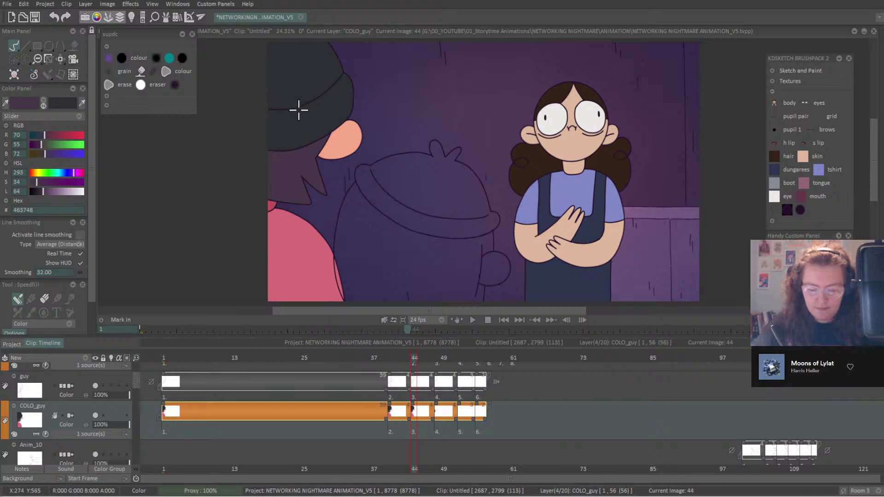
key("Right")
key("Right")
key("Right")
key("Right")
key("Right")
key("Right")
key("Right")
key("Right")
key("Left")
key("Left")
key("Left")
key("Left")
key("Left")
key("Left")
key("Left")
key("Left")
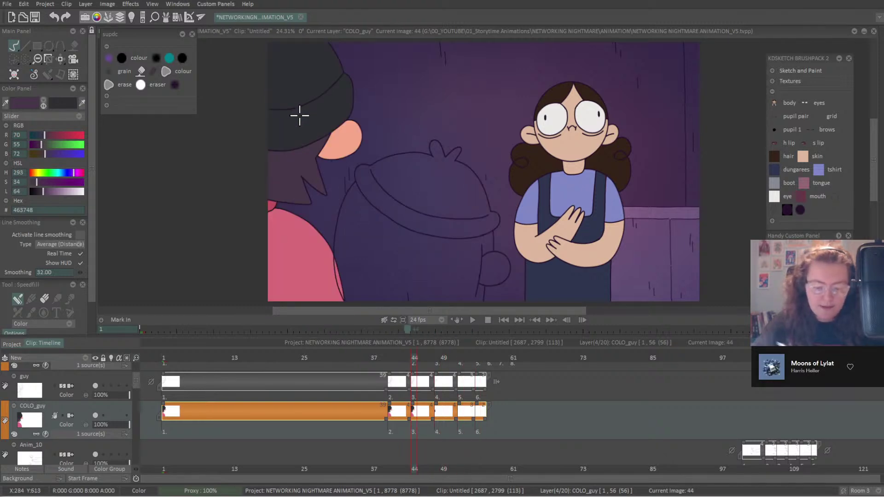
Sample the guy's hat colour, 2C2F32, at frame 44 and fill his hat with it at frames 48 and 52.
left_click(315, 69, "ctrl")
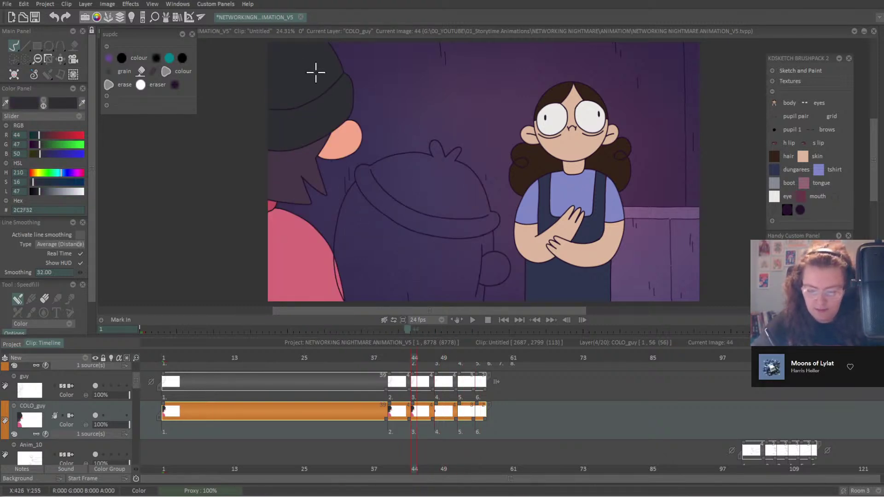
key("Right")
key("Right")
key("Right")
key("Right")
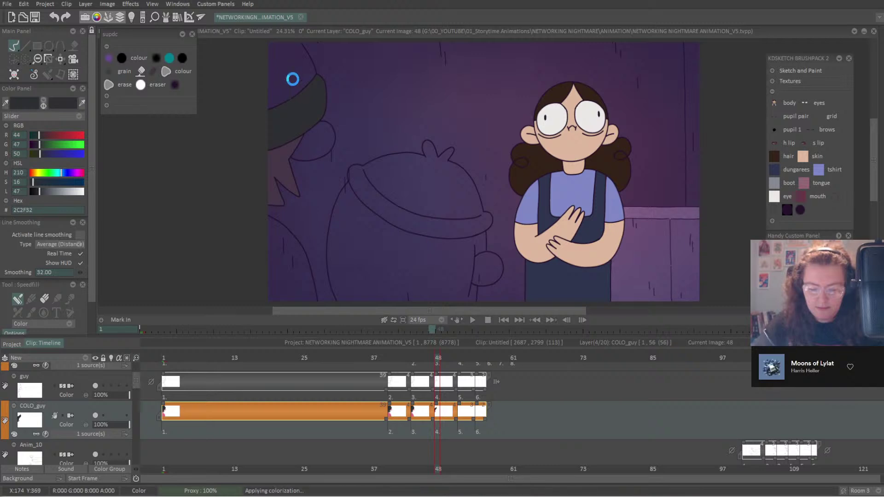
key("Right")
key("Right")
key("Right")
key("Right")
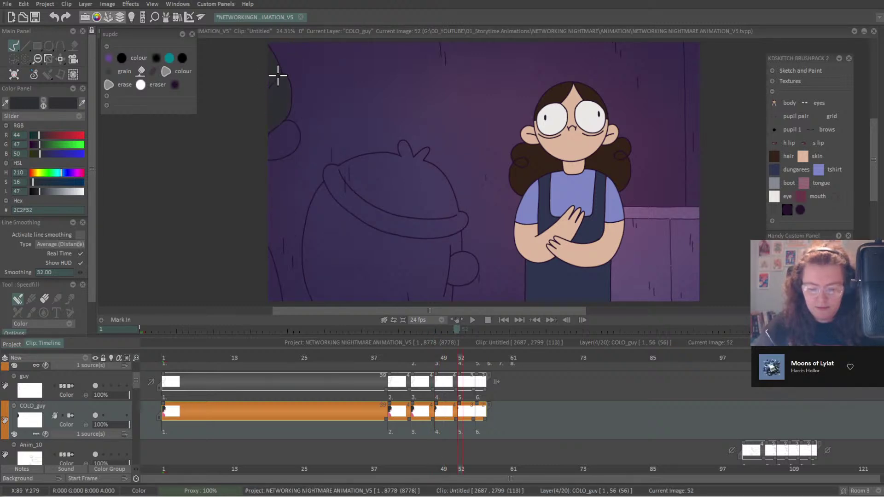
Sample the guy's skin colour, F7A88B, at frame 44 and fill his ear with it at frames 48 and 52.
key("Left")
key("Left")
key("Left")
key("Left")
key("Left")
key("Left")
key("Left")
key("Left")
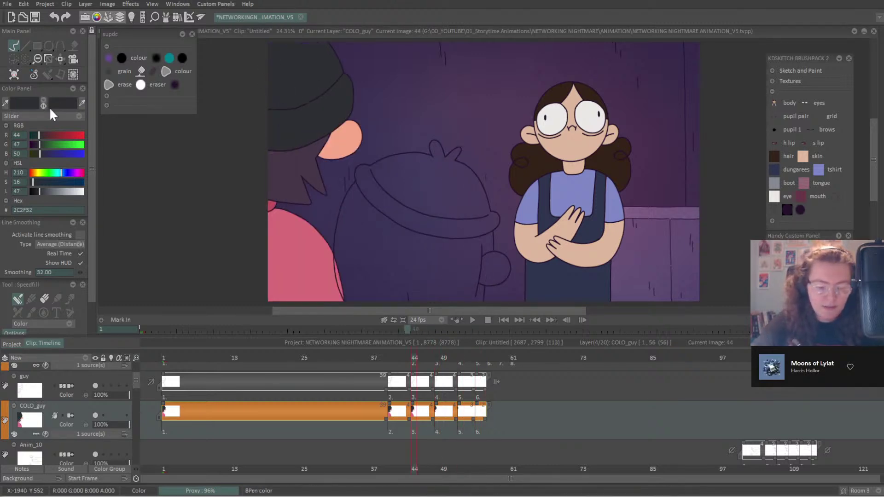
left_click(346, 148, "ctrl")
key("Right")
key("Right")
key("Right")
key("Right")
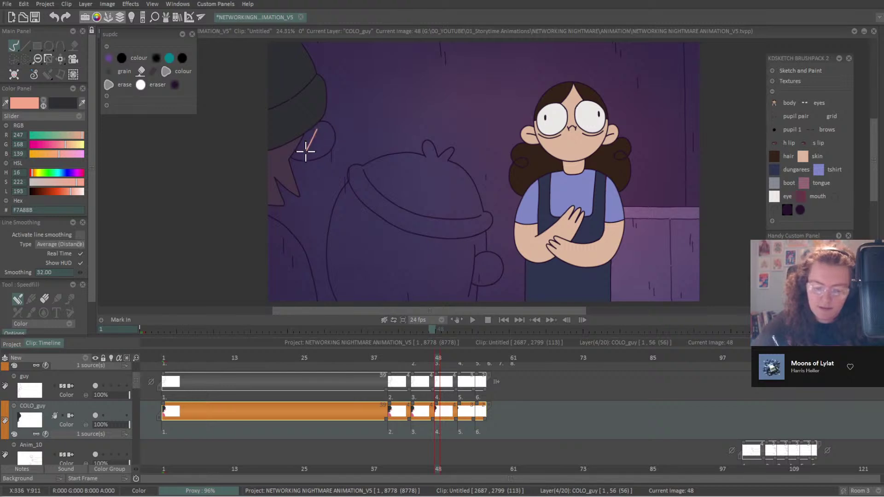
left_click(326, 131)
key("Right")
key("Right")
key("Right")
key("Right")
left_click(284, 139)
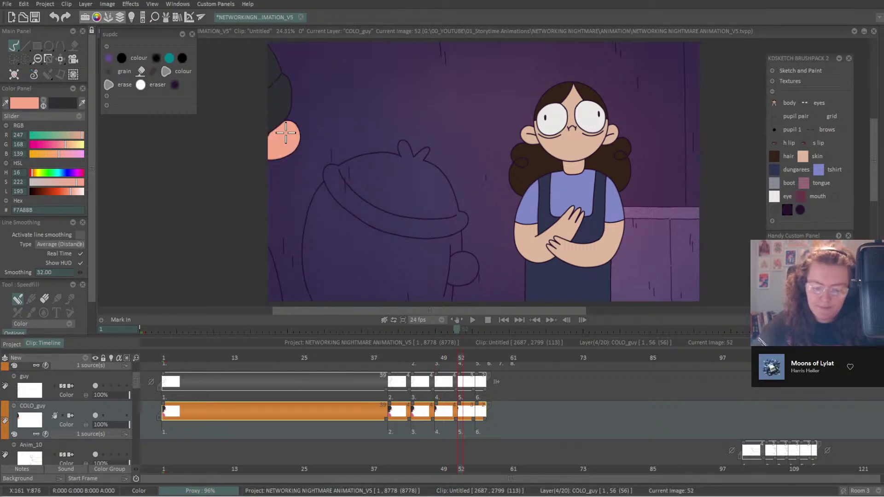
Look over the guy's last image past frame 52 and review his coloured images back to frame 40.
key("Right")
key("Right")
key("Right")
key("Left")
key("Left")
key("Left")
key("Left")
key("Left")
key("Left")
key("Left")
key("Left")
key("Left")
key("Left")
key("Left")
key("Left")
key("Left")
key("Left")
key("Left")
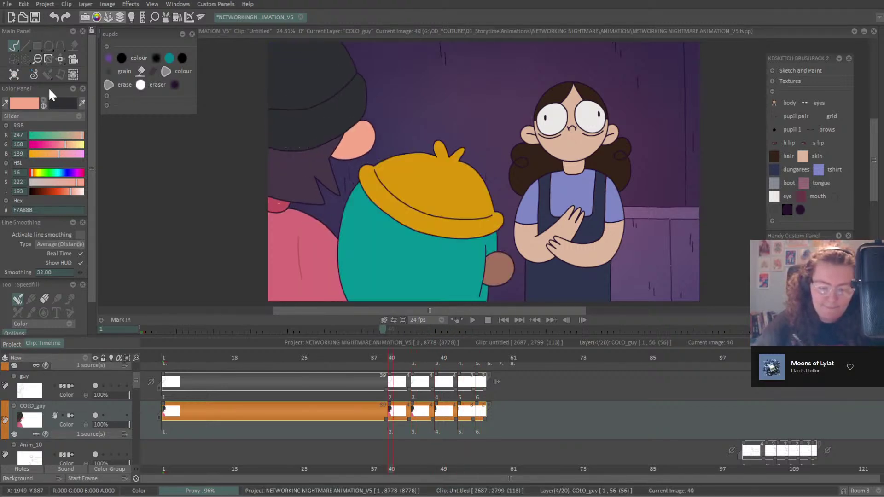
left_click(282, 216, "ctrl")
key("Right")
key("Right")
key("Right")
key("Right")
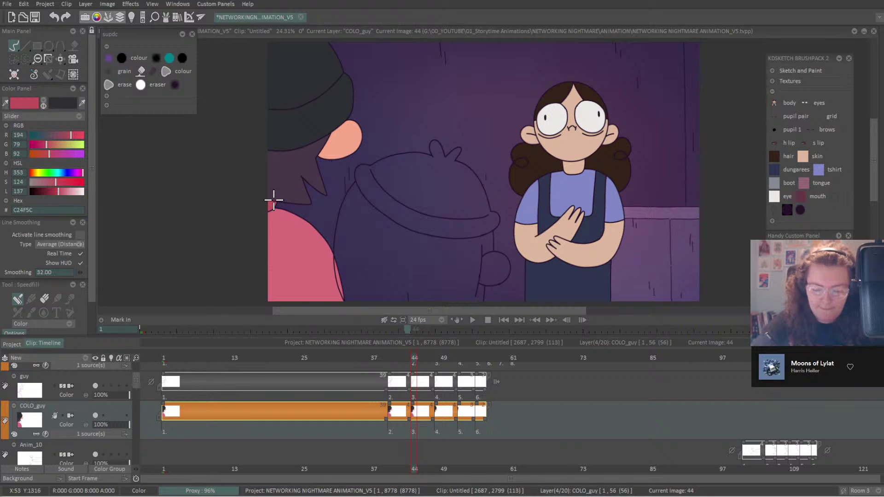
key("Right")
key("Left")
Sample the guy's shirt pink, D86C7A, at frame 44, fill his shirt at frames 48 and 52, and save the project.
left_click(294, 233, "ctrl")
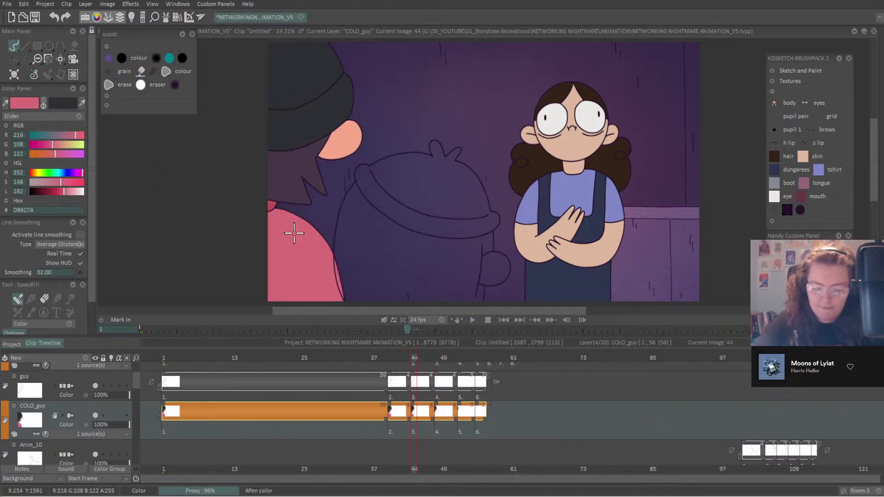
key("Right")
key("Right")
key("Right")
key("Right")
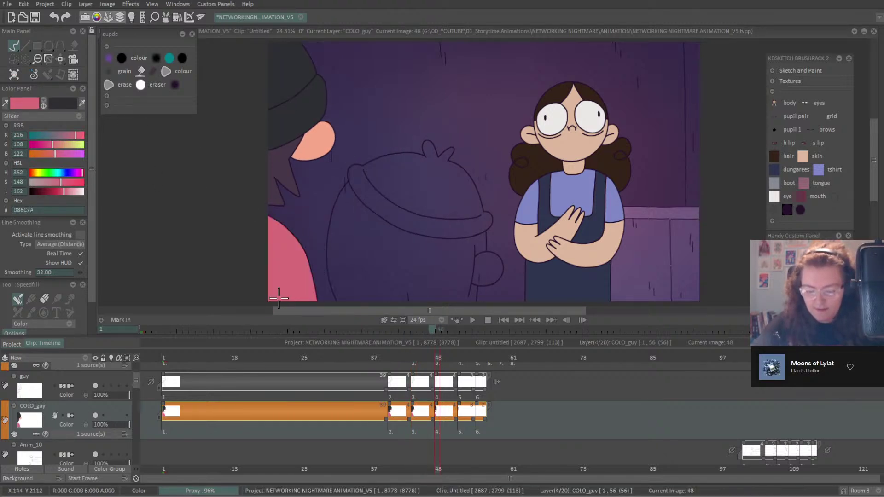
key("Right")
key("Right")
key("Right")
key("Right")
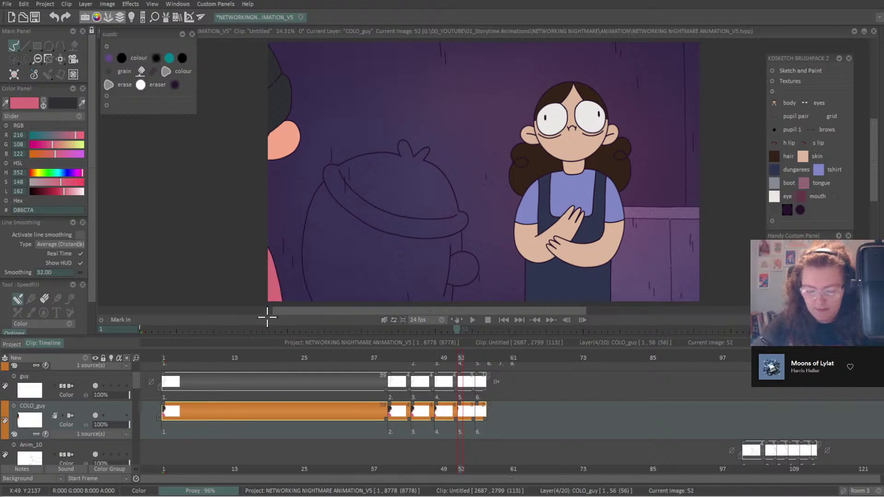
key("Right")
key("Left")
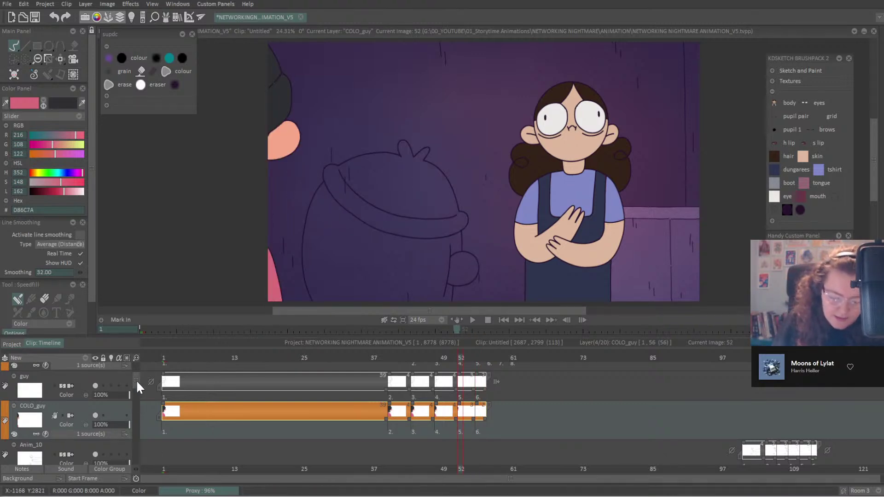
scroll(136, 379, "up", 1)
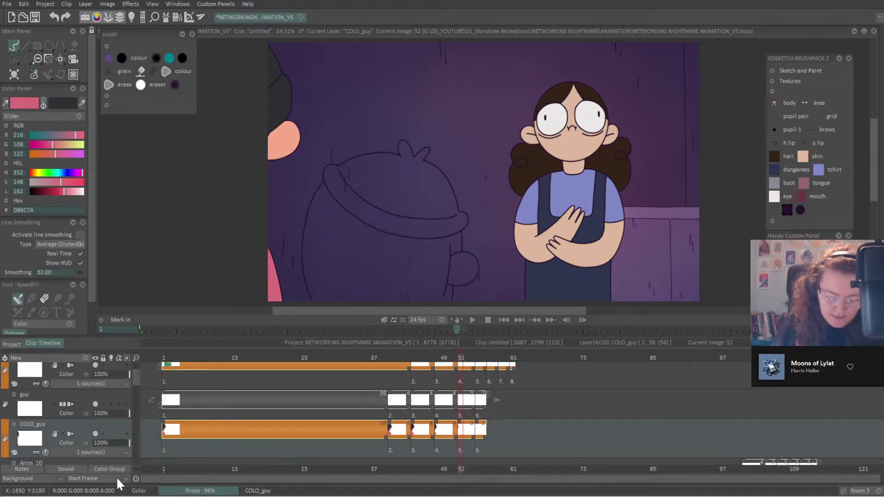
key("ctrl+s")
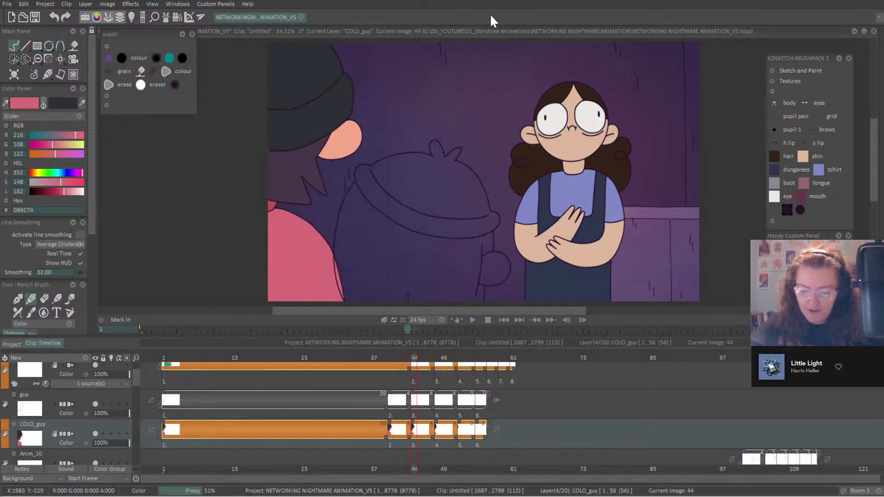
Try to paint the gal's body at frame 44 on the COLO_guy layer with teal 019195 sampled at frame 40.
left_click(439, 194, "ctrl")
left_click(43, 102)
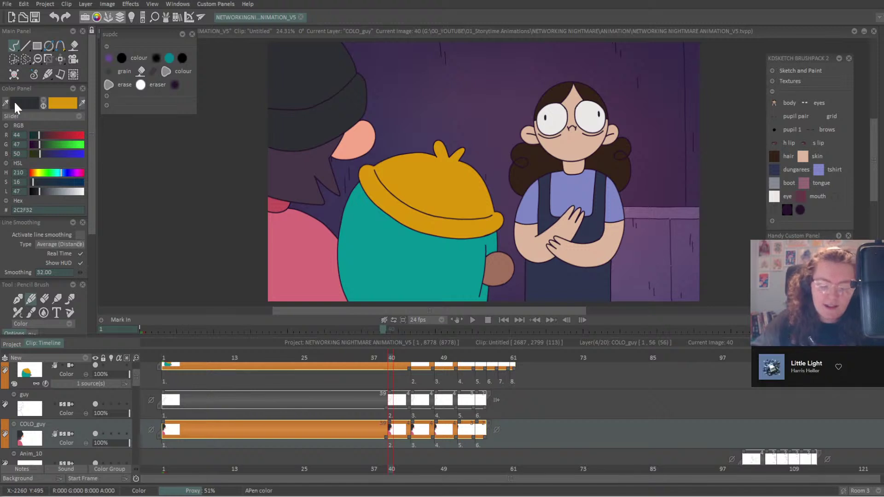
left_click(389, 244, "ctrl")
key("Right")
key("Right")
key("Right")
key("Right")
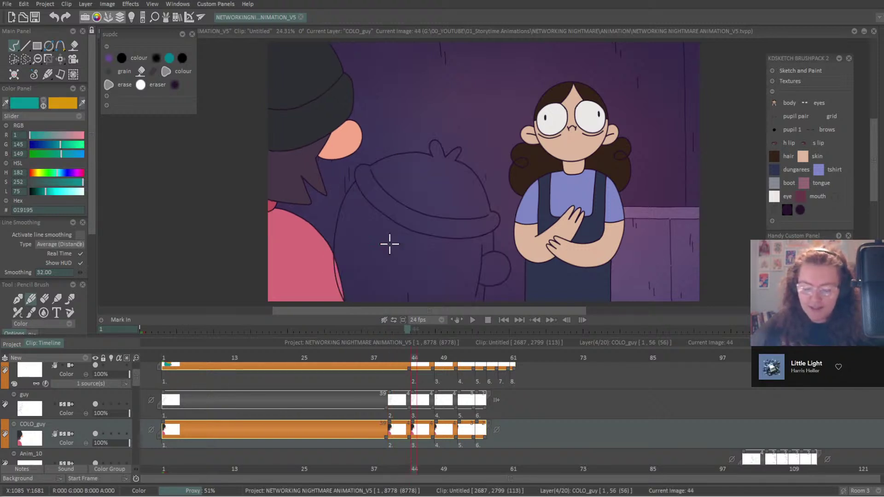
mouse_move(372, 238)
left_mouse_down()
mouse_move(414, 265)
mouse_move(385, 245)
left_mouse_up()
key("ctrl+z")
key("ctrl+z")
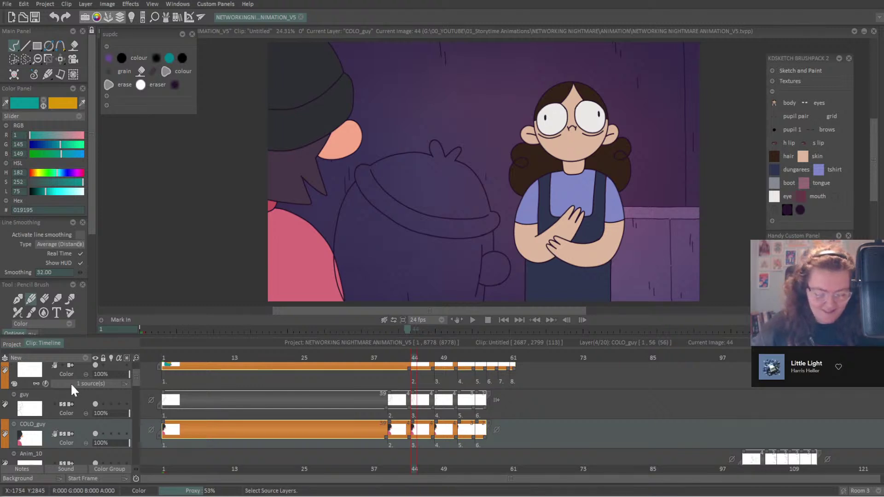
Select the COLO_gal layer and sample the gal's teal 019195 and hat orange DB9709 from frame 1 into the two colour slots.
scroll(136, 380, "up", 2)
left_click(80, 398)
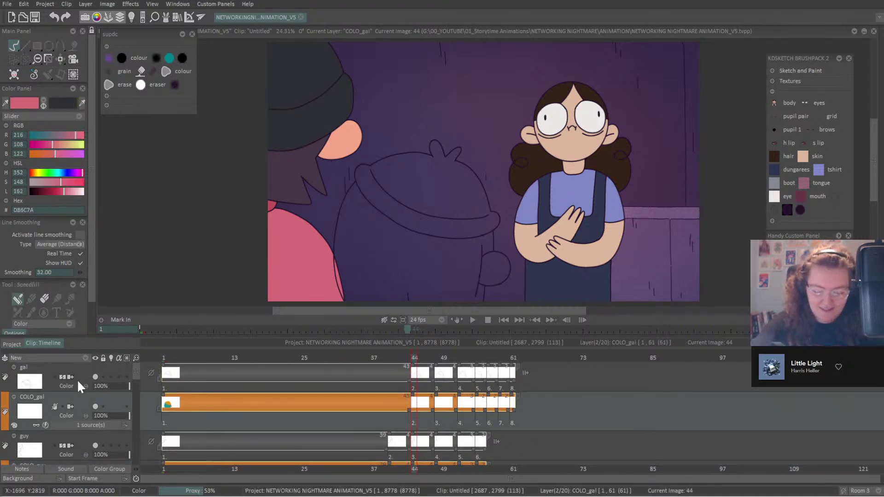
left_click_drag(383, 230, 461, 280)
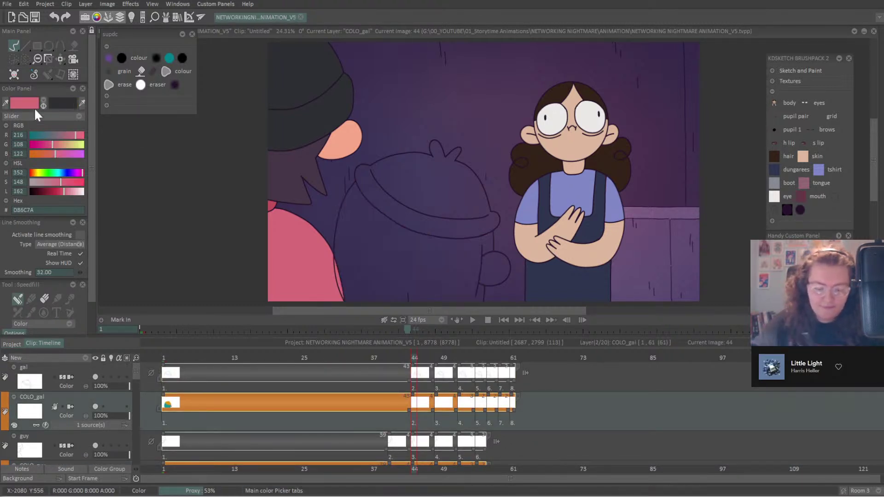
left_click(340, 217, "ctrl")
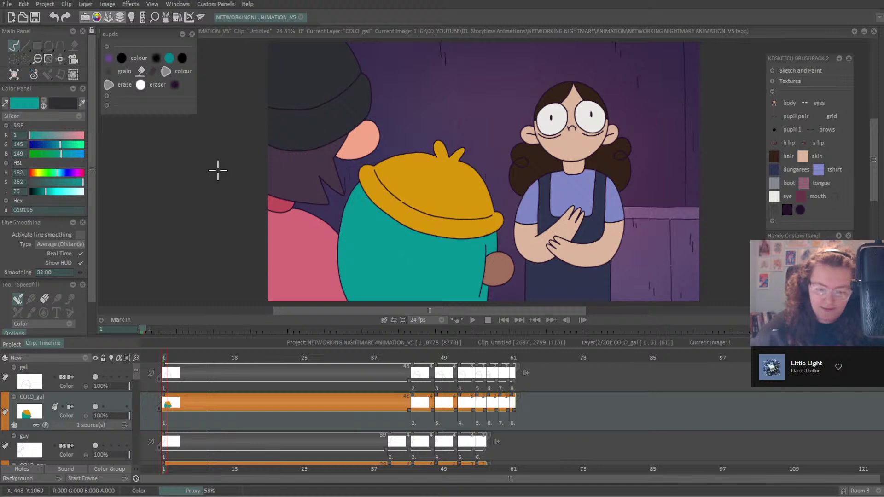
left_click(42, 104)
left_click(441, 189, "ctrl")
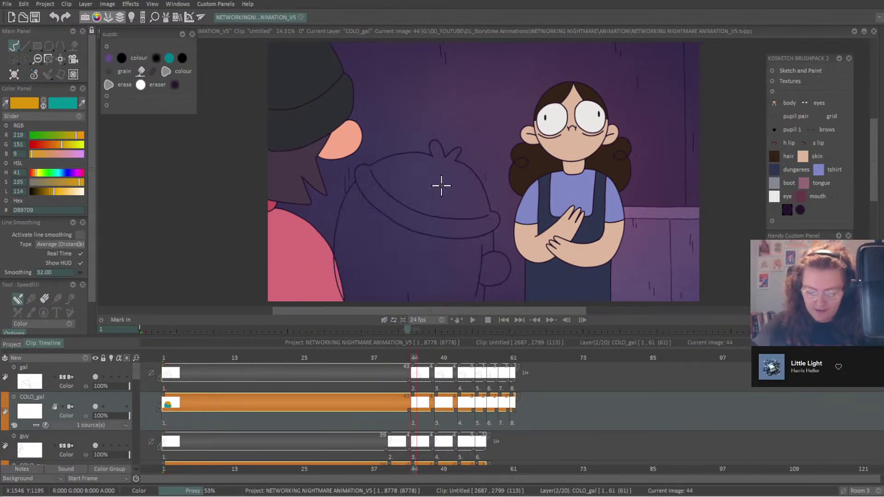
Fill the gal's hat with orange DB9709 on COLO_gal at frames 44, 48, 52, 55, 57 and 59.
left_click_drag(412, 175, 451, 205)
key("Right")
mouse_move(418, 174)
left_mouse_down()
mouse_move(453, 222)
mouse_move(422, 191)
left_mouse_up()
key("Right")
key("Right")
mouse_move(361, 175)
left_mouse_down()
mouse_move(363, 201)
mouse_move(332, 230)
mouse_move(326, 191)
left_mouse_up()
key("Right")
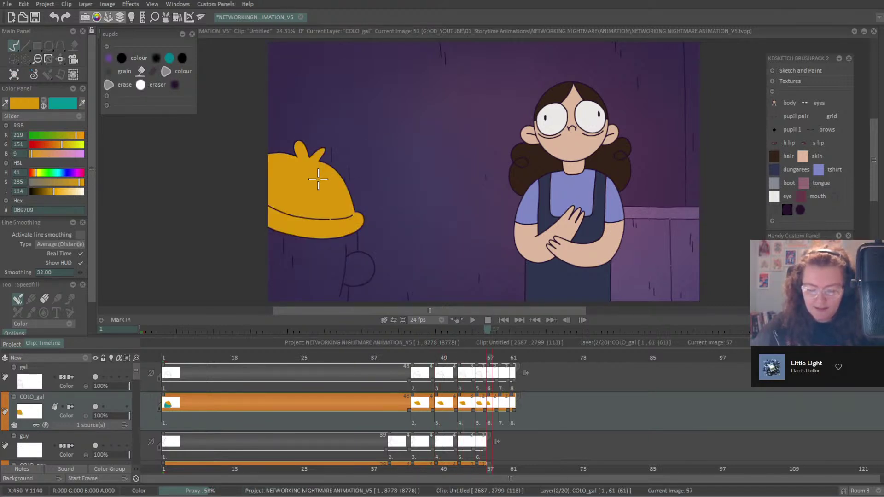
key("Right")
left_click_drag(268, 214, 271, 210)
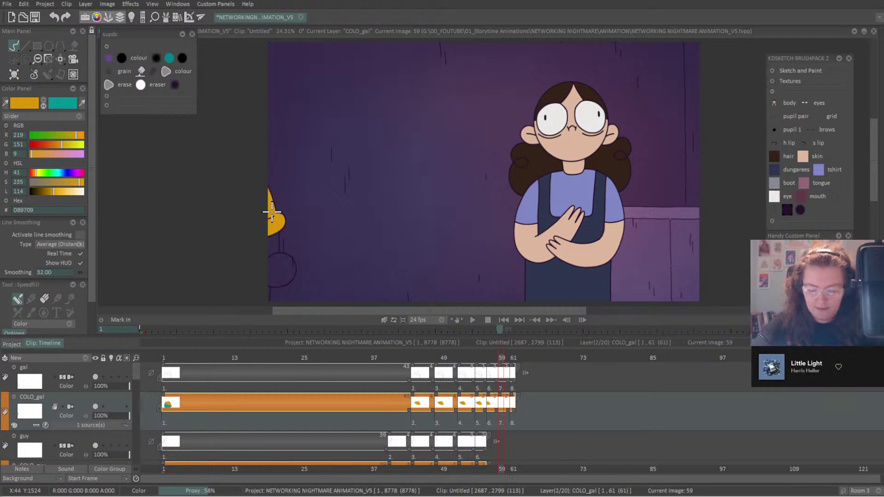
Go back to frame 1 and sample the brown A1705D of the gal's ear as the main colour.
key("Left")
key("Left")
key("Left")
key("Left")
key("Left")
key("Left")
key("Left")
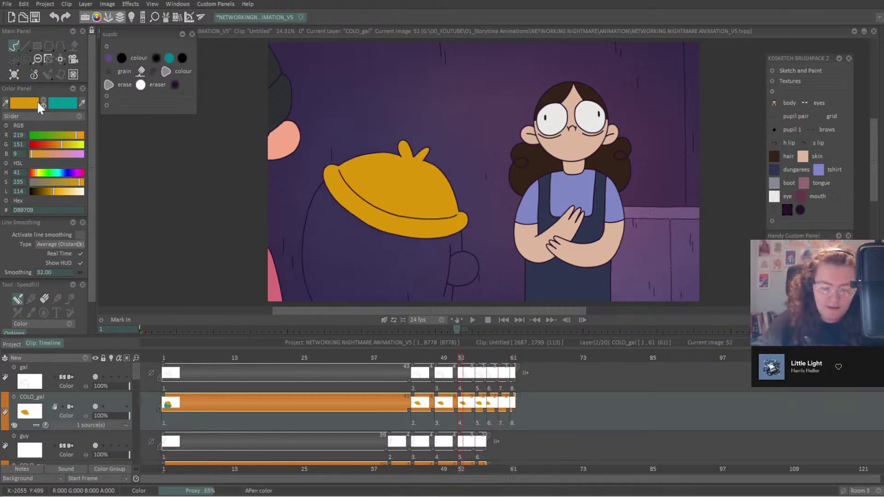
key("Left")
key("Left")
key("Left")
key("Left")
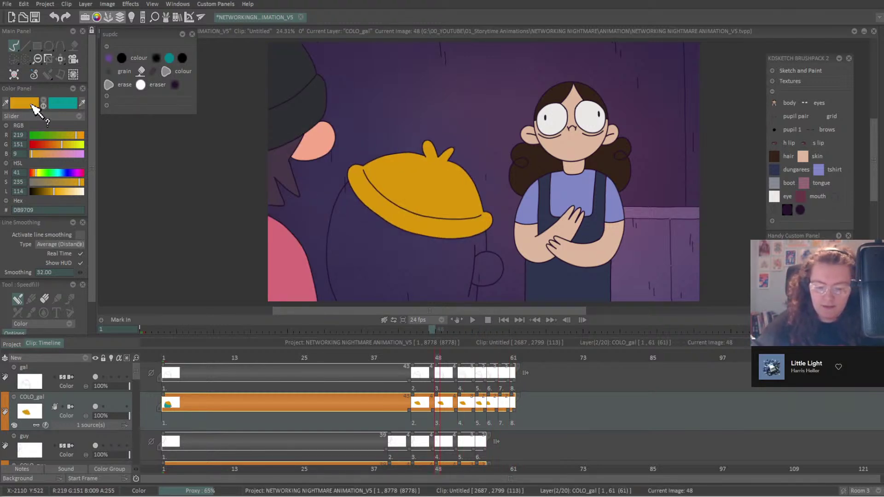
left_click(316, 230, "ctrl")
key("Left")
key("Left")
key("Left")
key("Left")
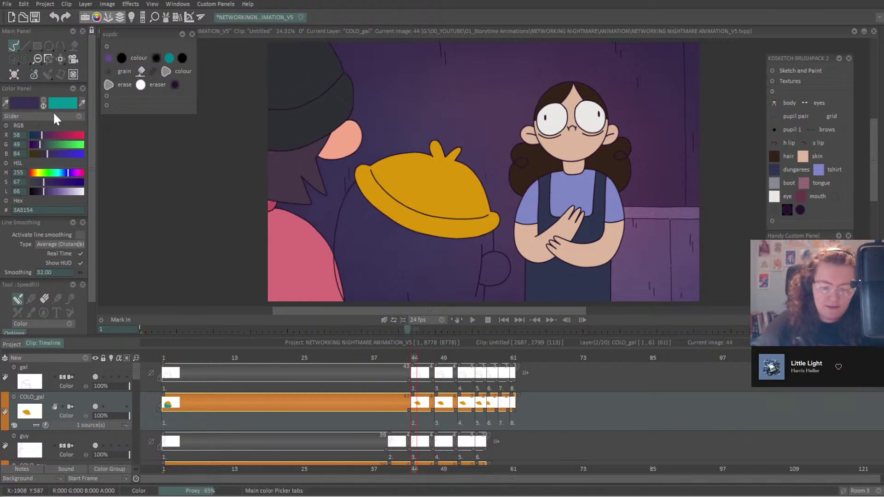
left_click(316, 138, "ctrl")
key("Home")
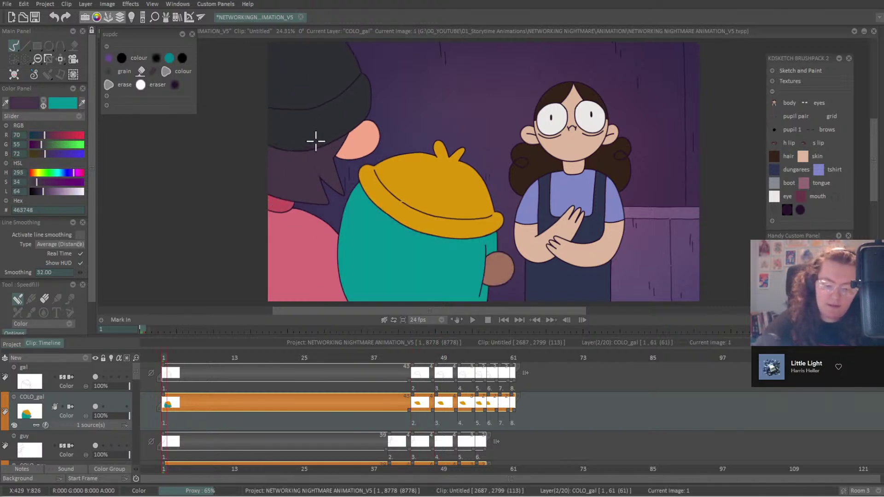
left_click(499, 260, "ctrl")
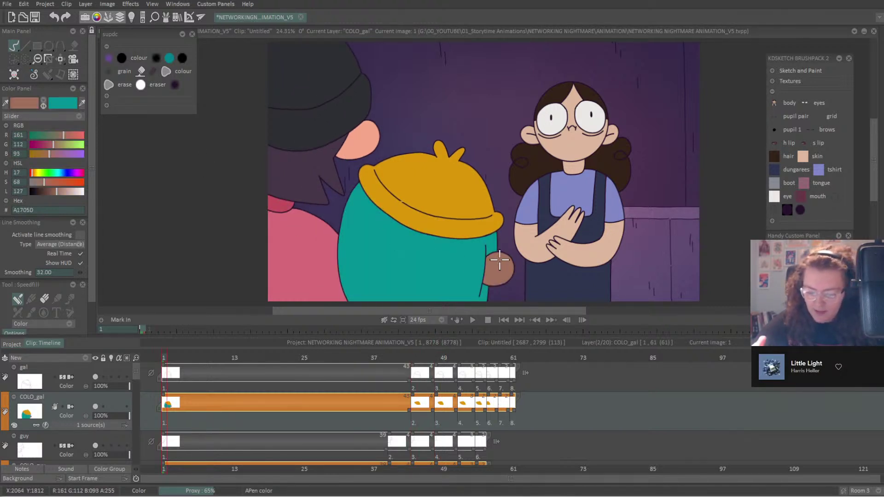
Fill the gal's ear with brown A1705D at frames 44, 48, 52, 55, 57 and 59.
key("ctrl+Right")
key("ctrl+Right")
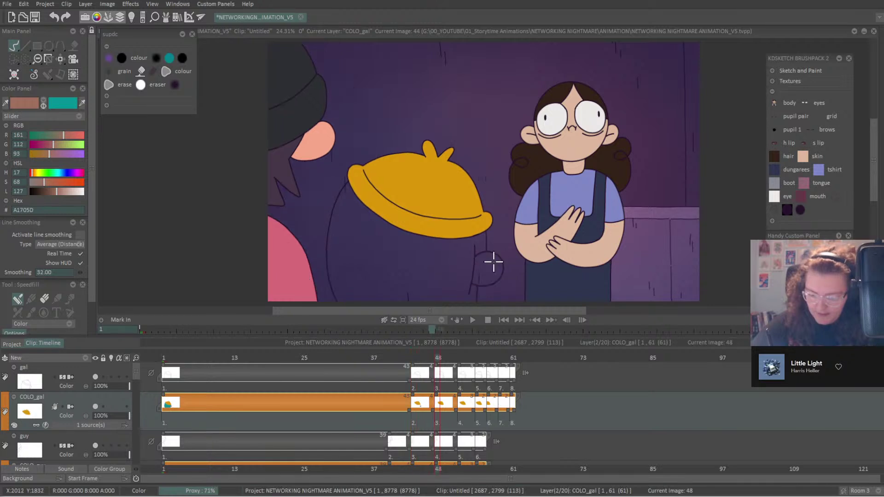
key("ctrl+Right")
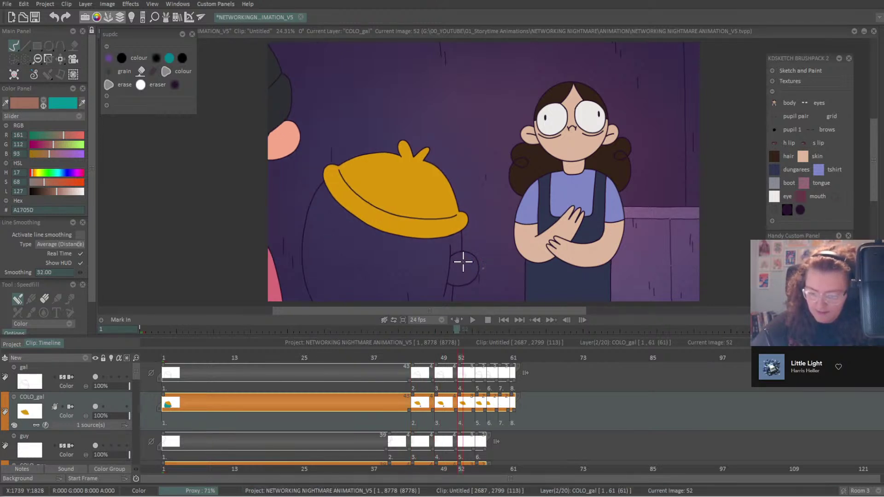
key("ctrl+Right")
left_click(441, 273)
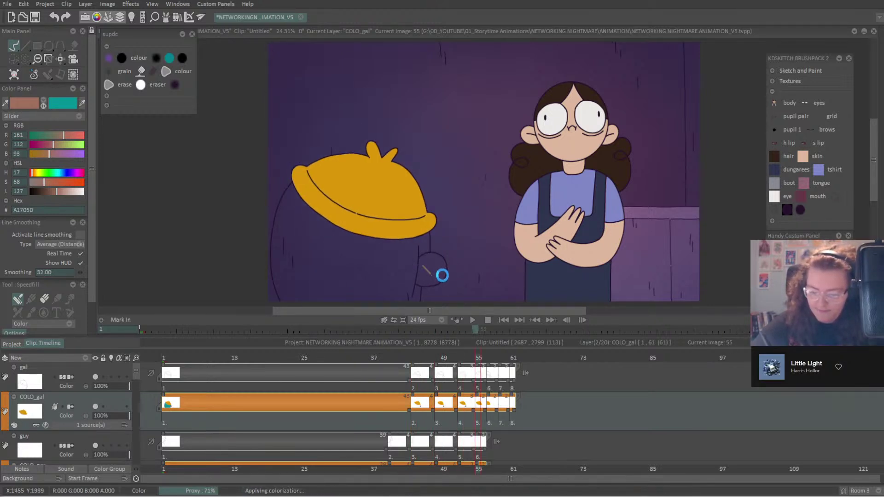
key("ctrl+Right")
left_click(368, 277)
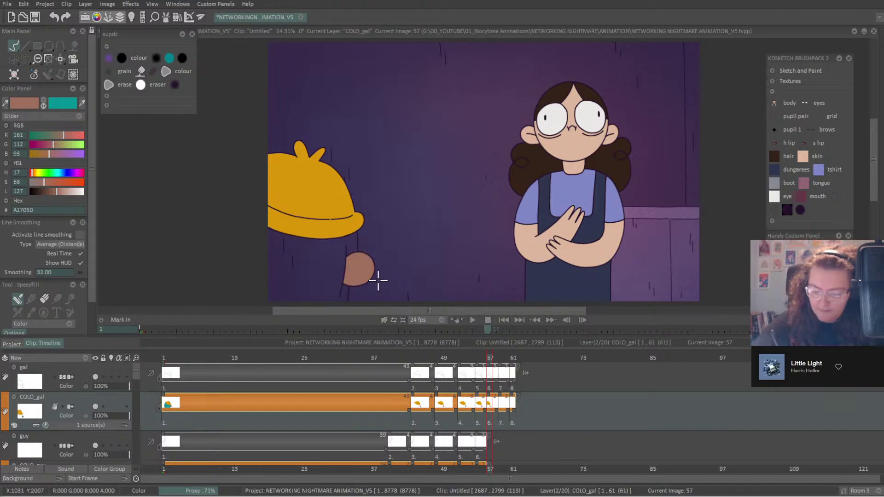
key("ctrl+Right")
left_click(303, 264)
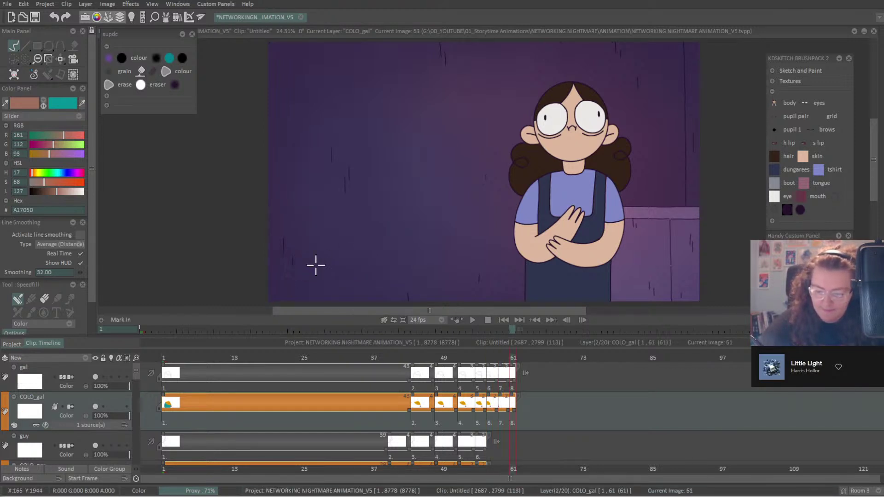
Make teal 019195 the active colour and fill the area below the gal's hat at frames 44 and 48.
key("ctrl+Left")
key("ctrl+Left")
key("ctrl+Left")
key("ctrl+Left")
left_click(44, 101)
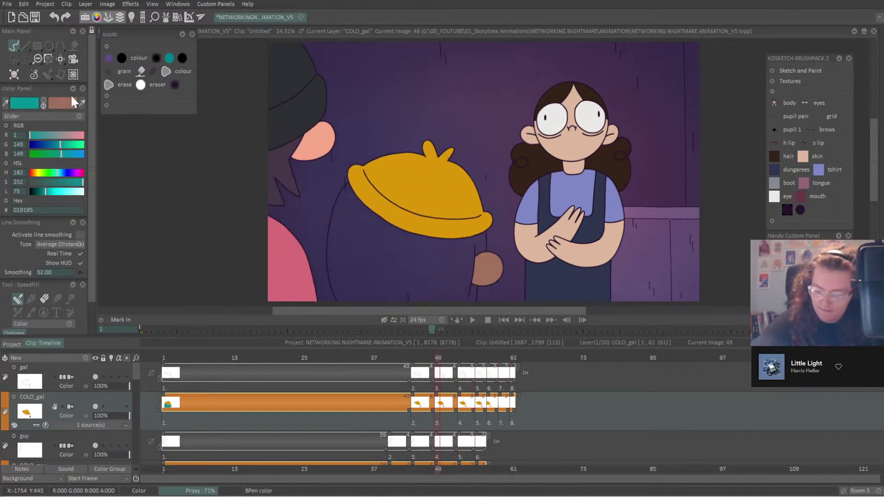
key("ctrl+Left")
key("ctrl+Left")
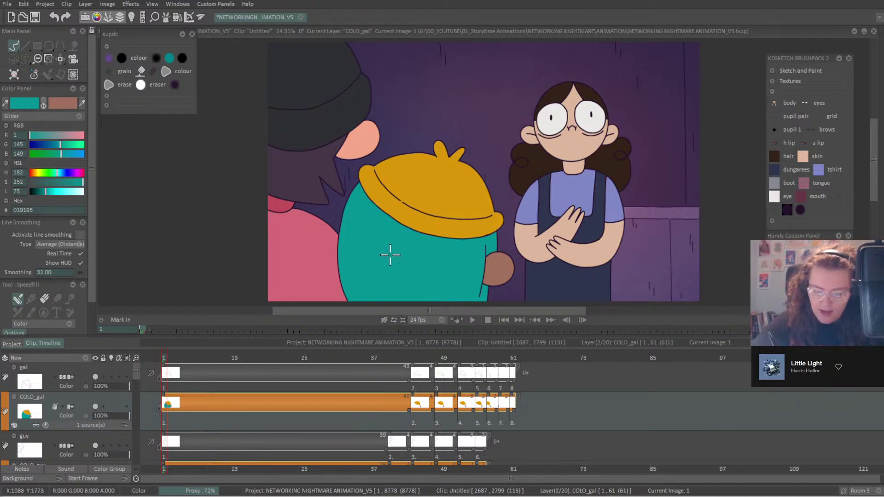
key("ctrl+Right")
key("ctrl+Left")
key("ctrl+Right")
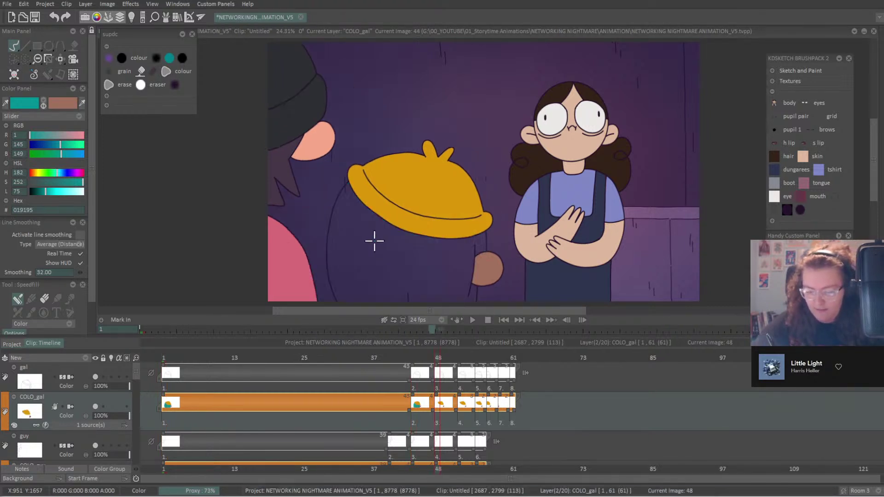
key("ctrl+Right")
key("ctrl+Left")
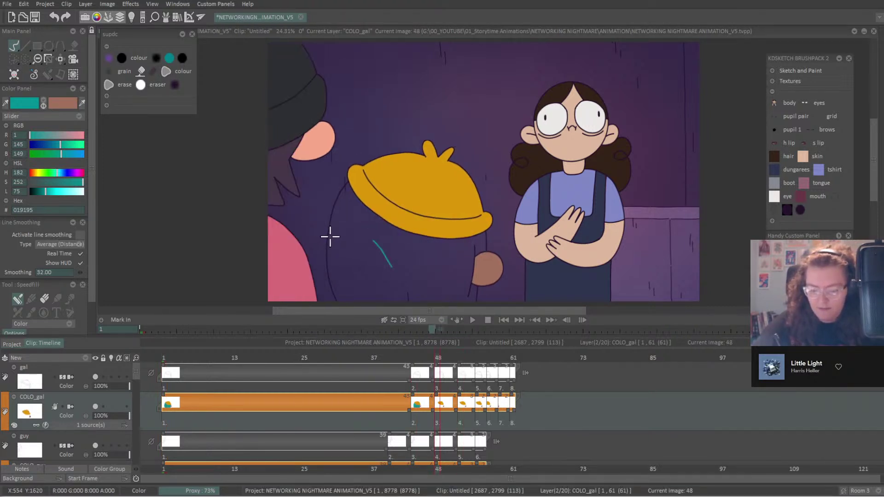
left_click(395, 284)
Fill the area below the gal's hat with teal 019195 at frames 52, 55, 57 and 59.
key("ctrl+Right")
left_click(370, 258)
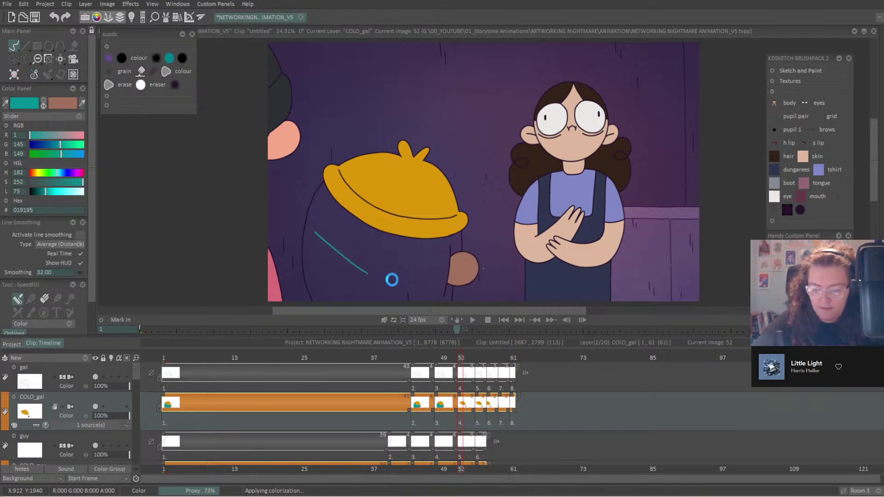
key("ctrl+Right")
left_click(316, 223)
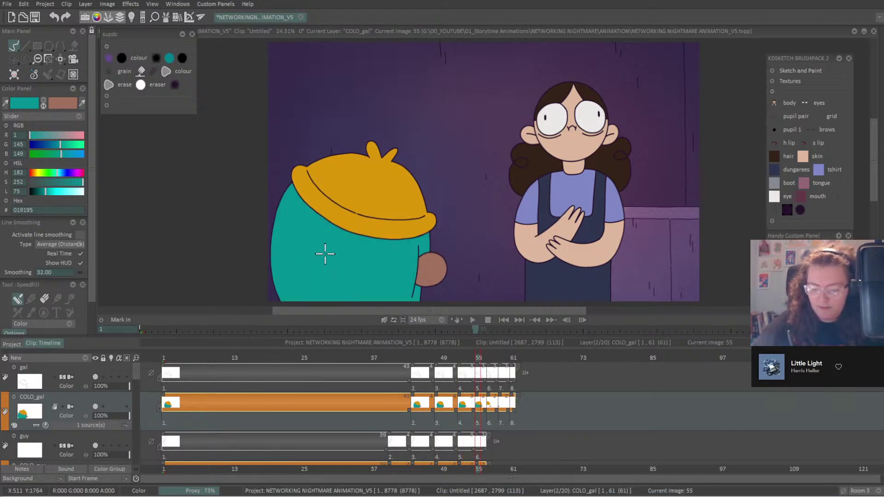
key("ctrl+Right")
left_click(325, 274)
key("ctrl+Right")
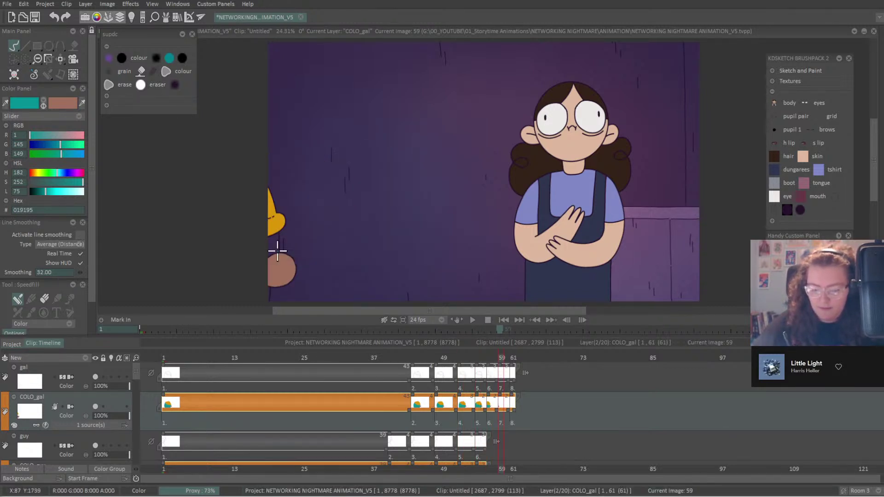
left_click(276, 240)
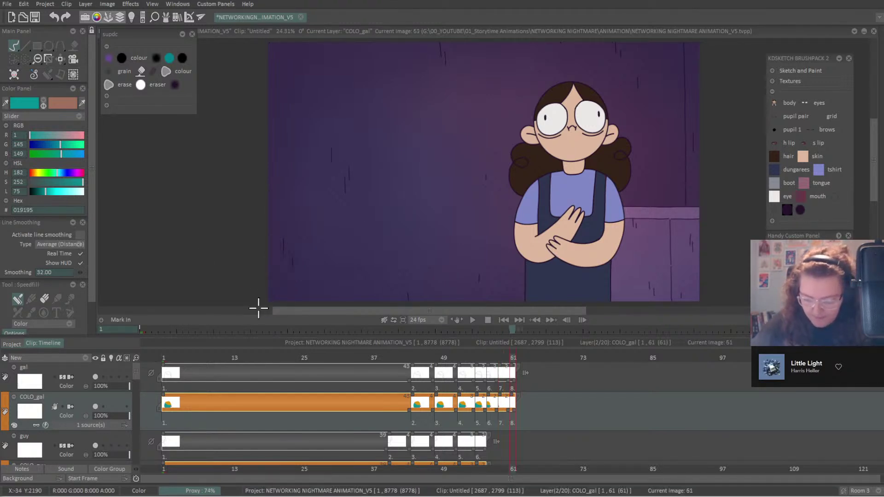
Play the clip from frame 1 and scrub around frames 61 to 64 to check the coloured guy and gal in motion.
scroll(520, 166, "up", 5)
scroll(520, 165, "down", 5)
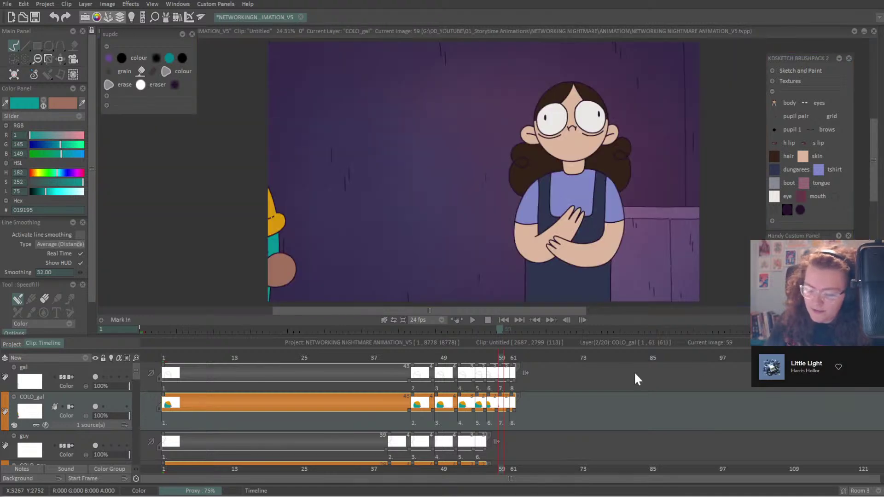
left_click(503, 320)
left_click(474, 320)
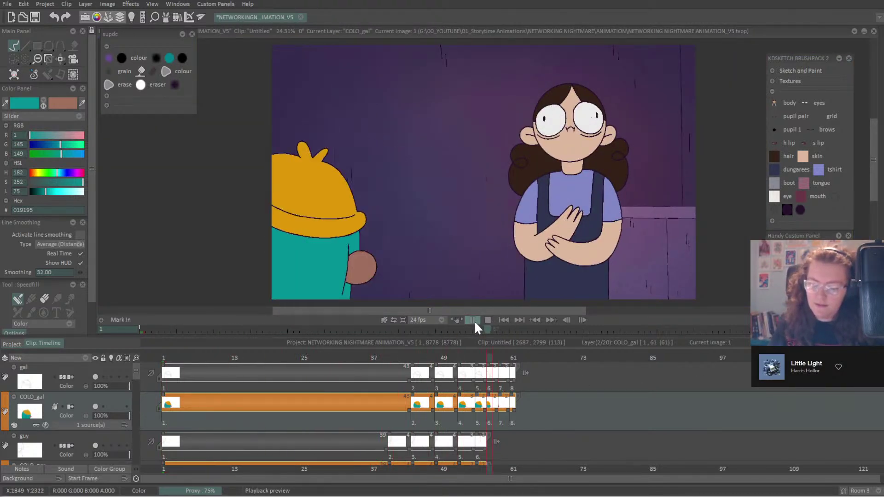
left_click(507, 357)
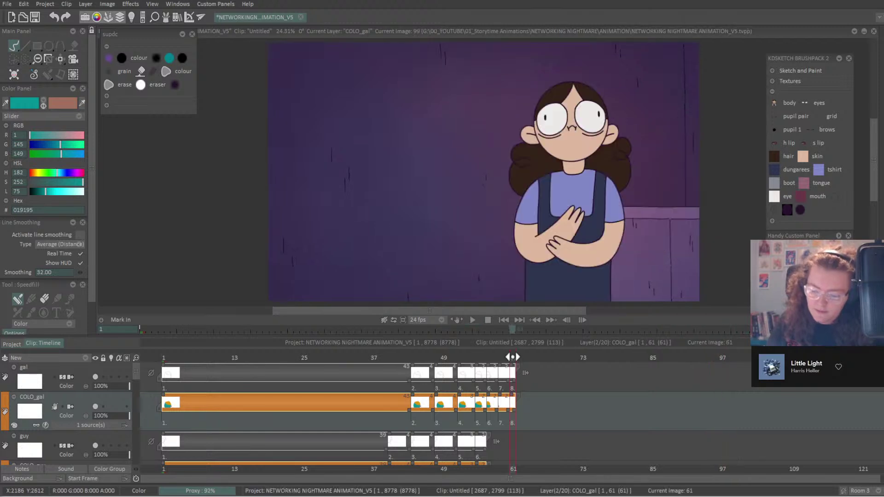
left_click_drag(507, 359, 524, 327)
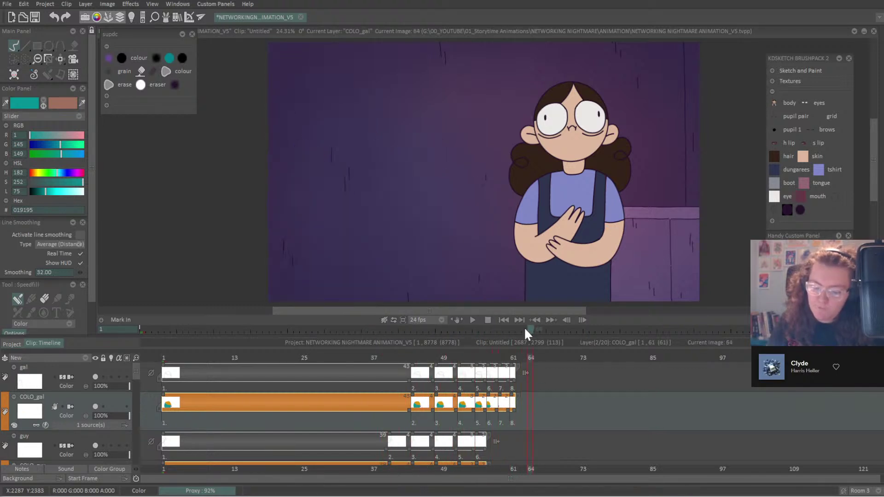
left_click(488, 319)
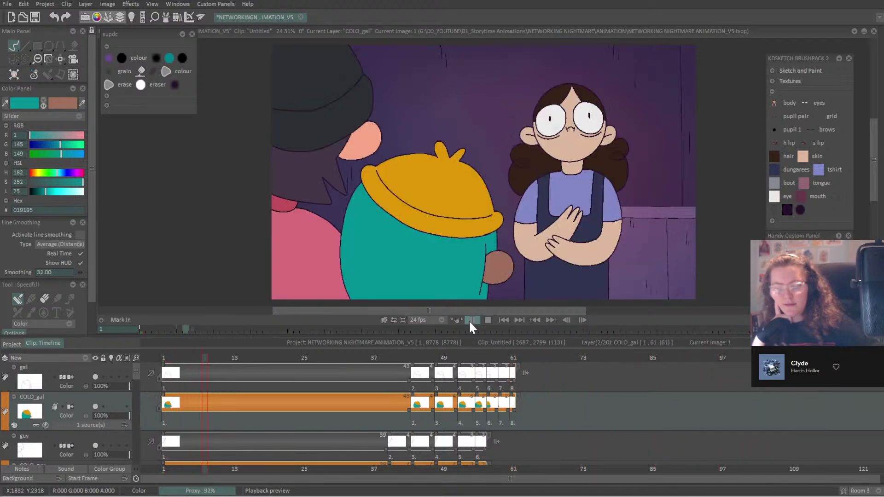
left_click(489, 318)
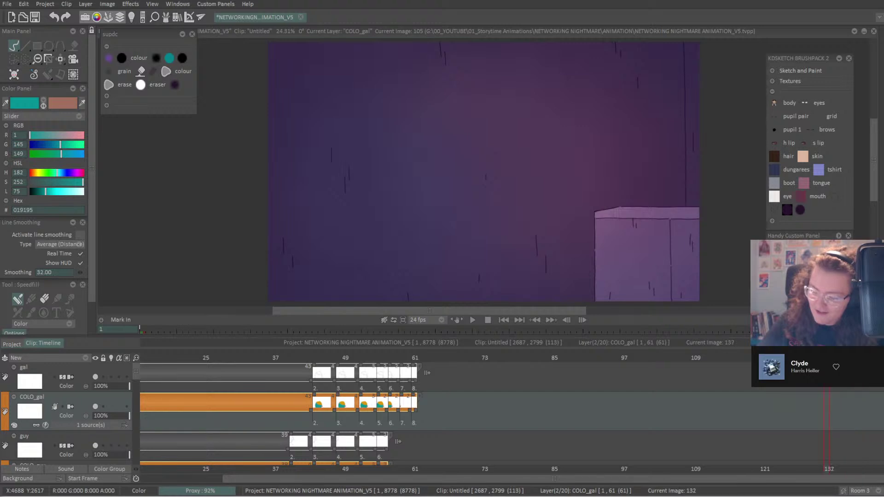
Convert the COLO_gal colour layer with Make Anim and scrub through its images up to frame 62.
key("Home")
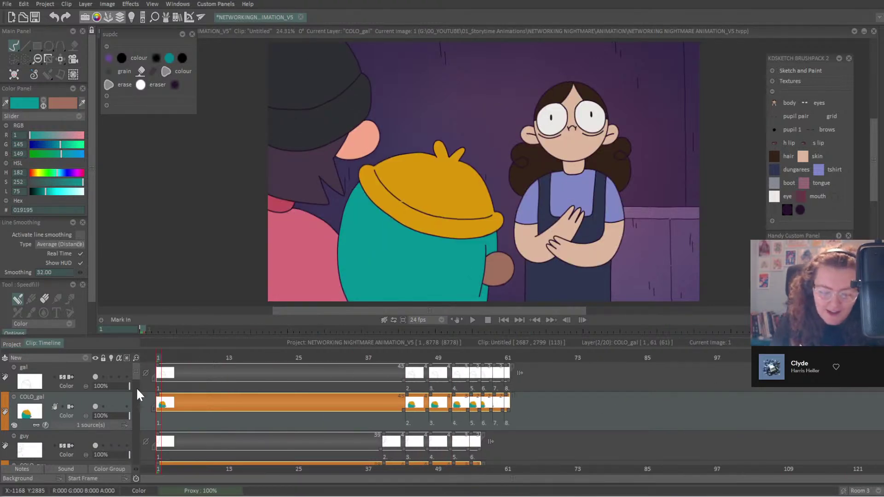
right_click(78, 402)
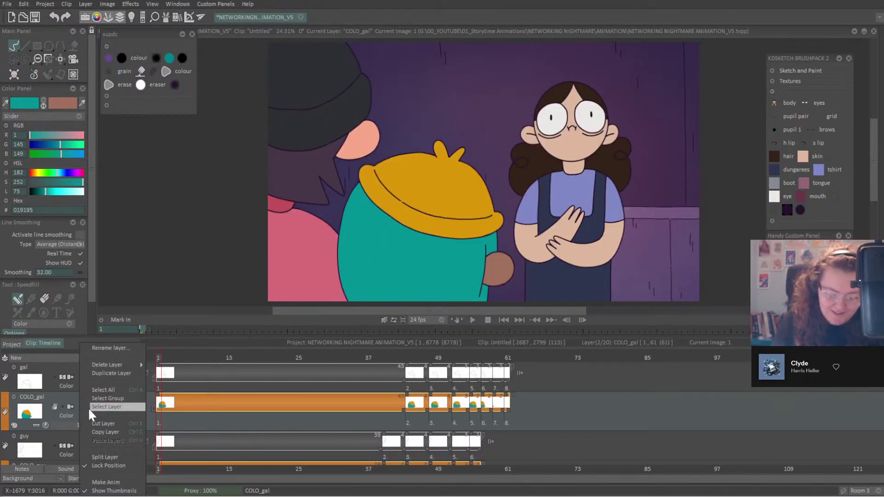
left_click(115, 482)
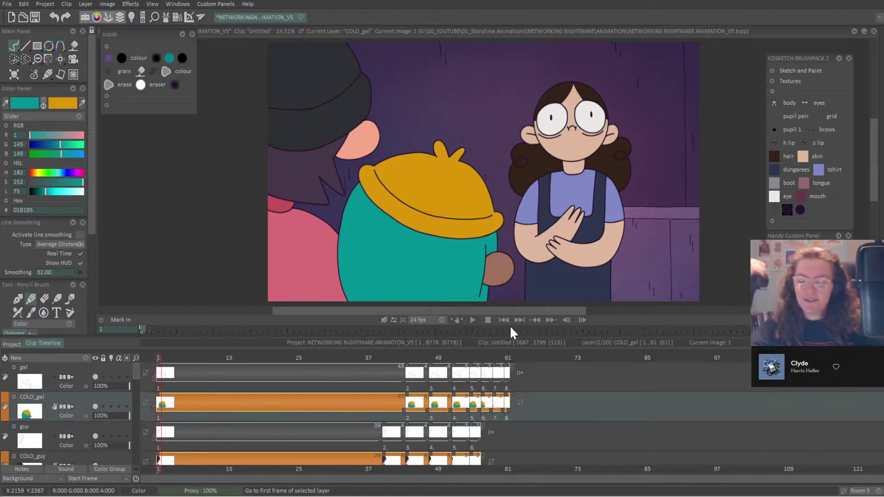
left_click(449, 358)
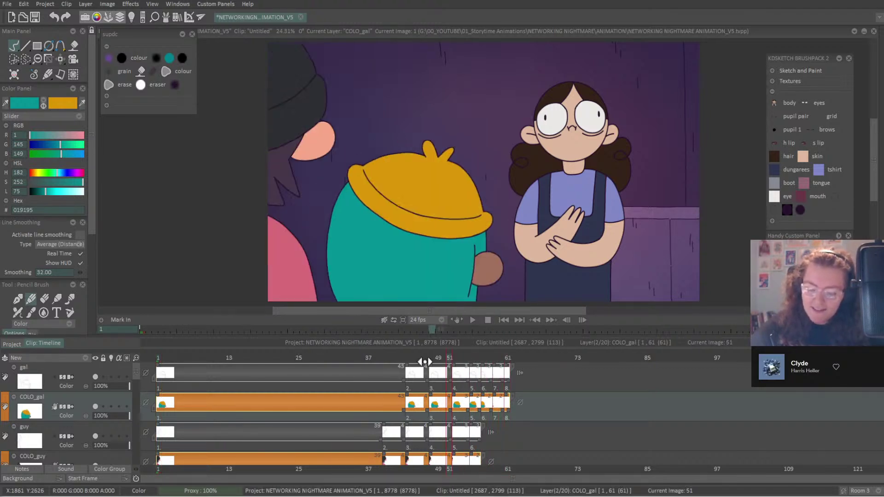
left_click(514, 394)
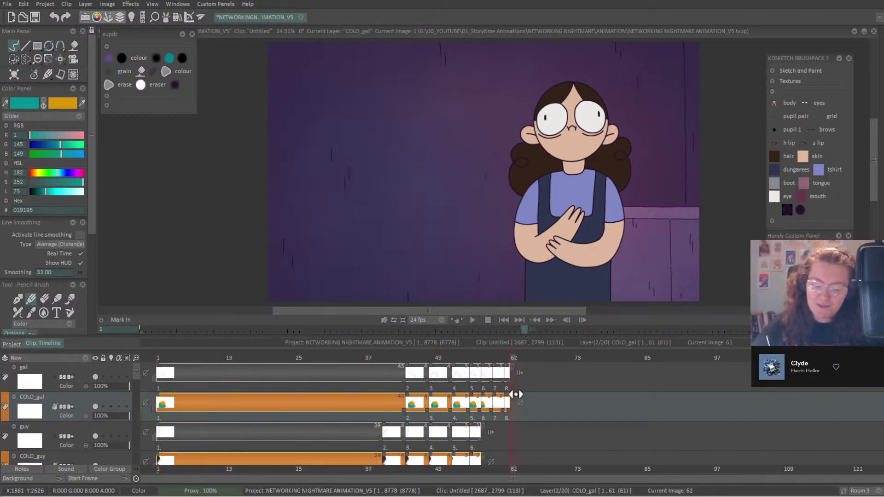
Scrub through the COLO_gal layer's images between frames 51 and 62 to check the converted colouring.
left_click(462, 400)
left_click(466, 403)
left_click(516, 395)
left_click(440, 407)
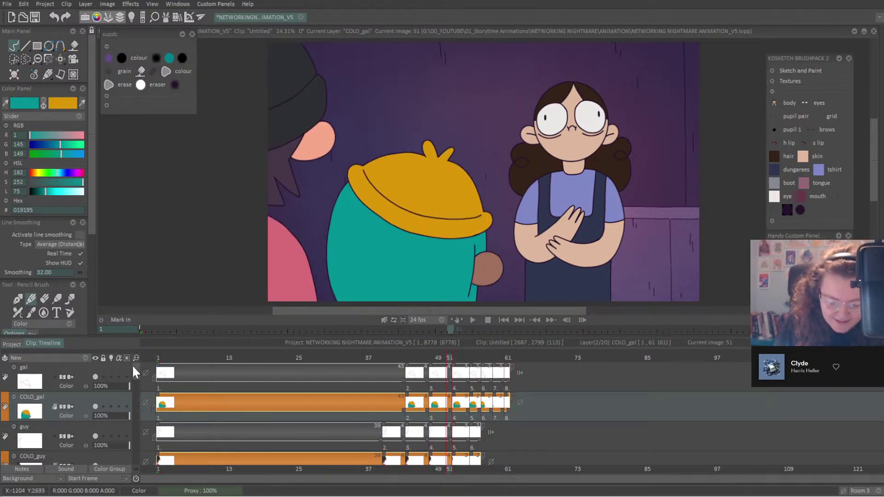
Convert the COLO_Anim_10 colour layer with Make Anim.
left_click(81, 369)
left_click_drag(133, 369, 134, 396)
left_click(84, 366)
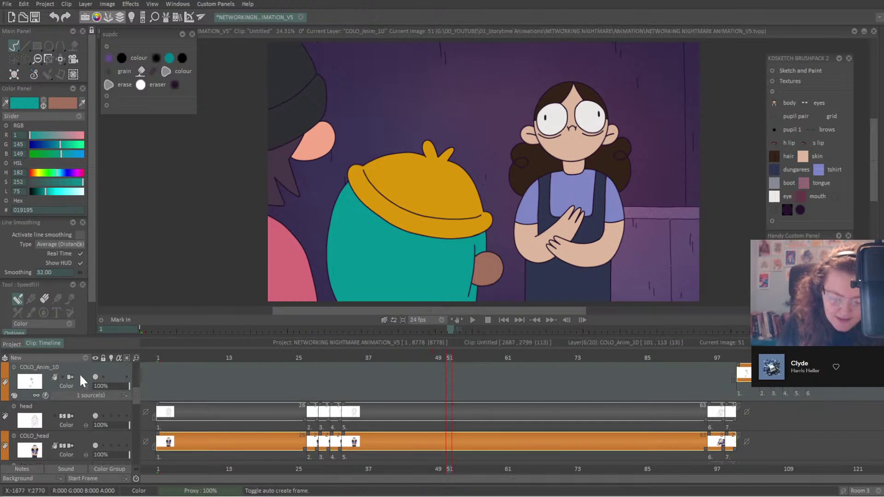
right_click(79, 374)
key("Escape")
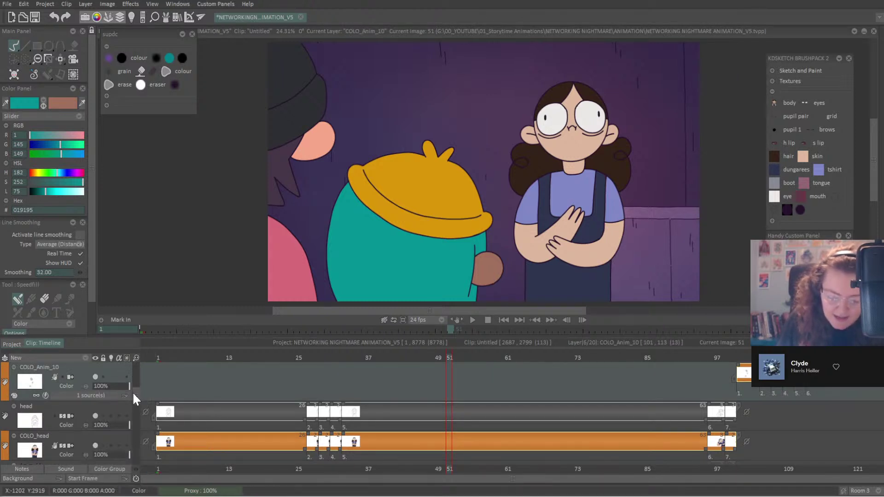
right_click(79, 370)
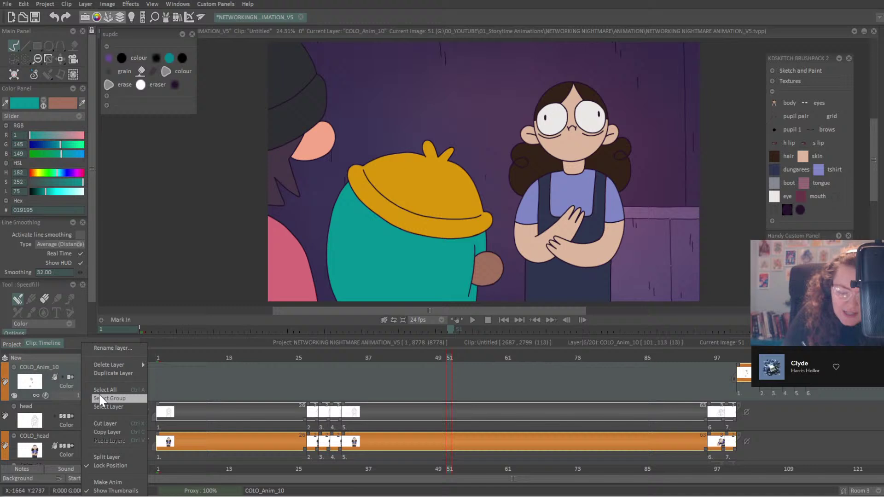
left_click(112, 484)
scroll(129, 385, "up", 5)
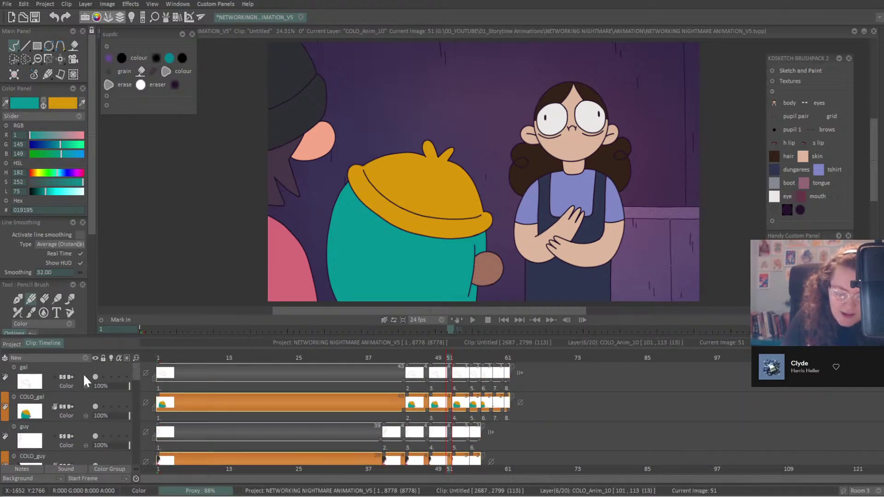
Select all layers from gal down to COLO_head and assign them to the Blue colour group.
left_click(83, 374)
left_click_drag(137, 370, 144, 406)
scroll(145, 405, "up", 1)
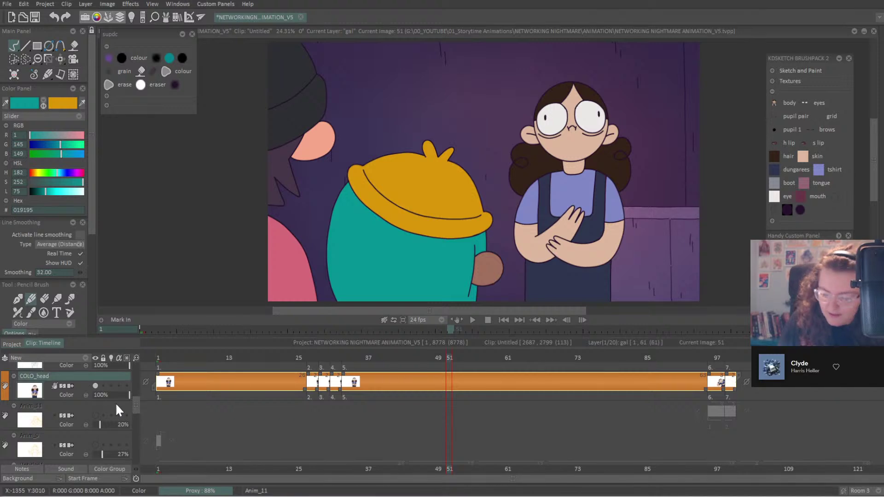
scroll(135, 407, "up", 3)
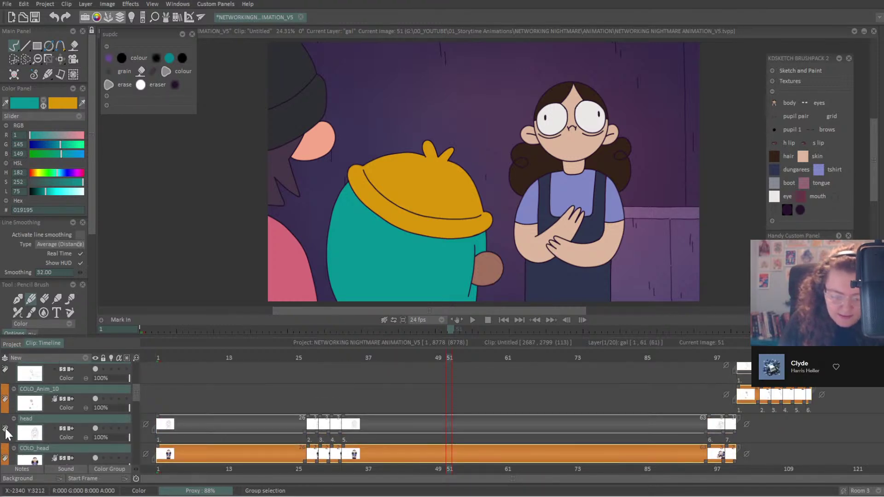
left_click(5, 385)
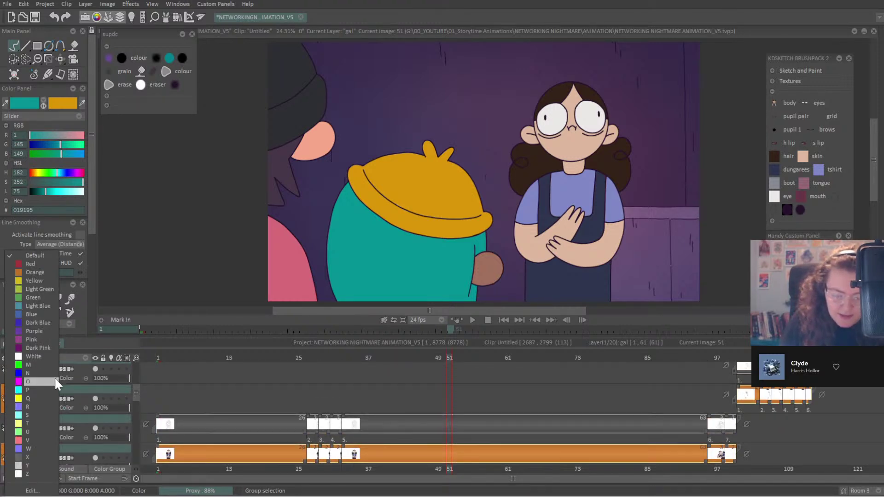
left_click(41, 313)
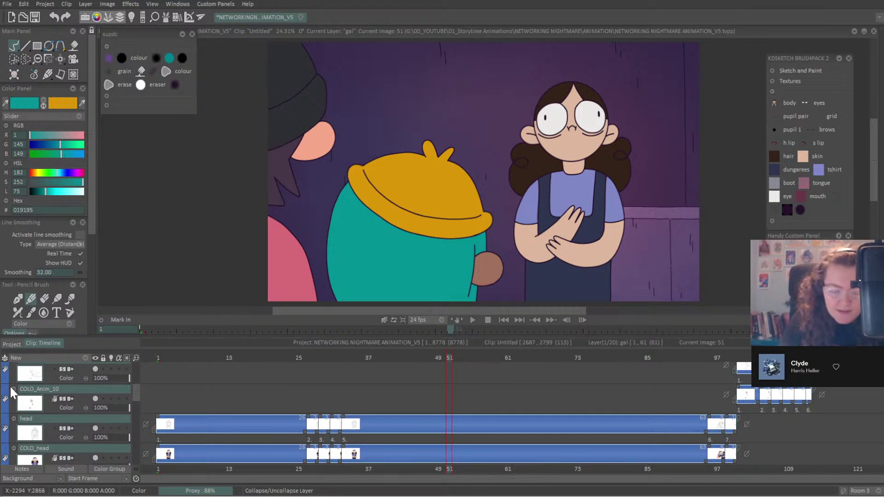
Reselect the layers from gal to COLO_head and move them below the purple Anim_1 overlay layer, above Anim_8.
left_click(67, 388)
scroll(143, 398, "up", 3)
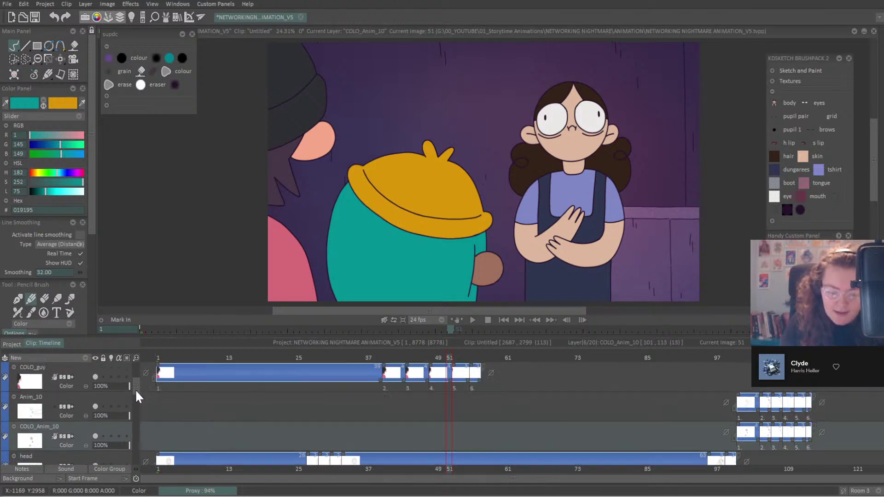
left_click(133, 372)
left_click_drag(134, 371, 134, 395)
scroll(104, 375, "down", 3)
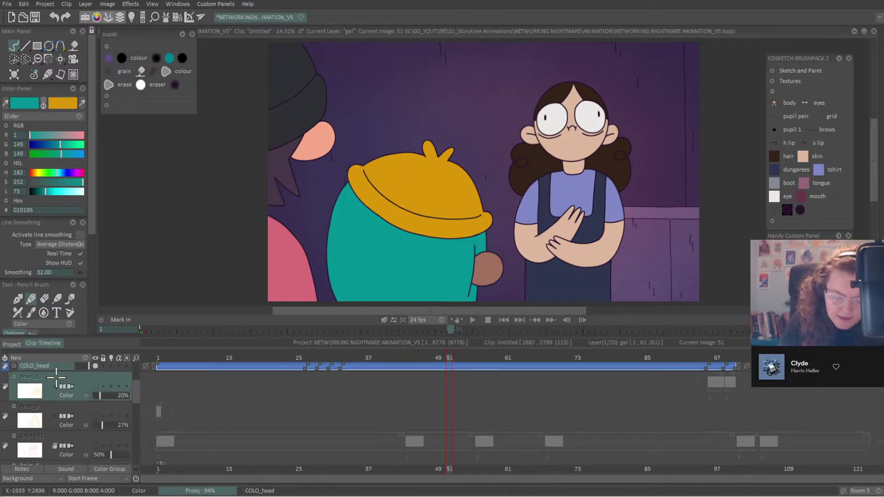
scroll(69, 414, "down", 5)
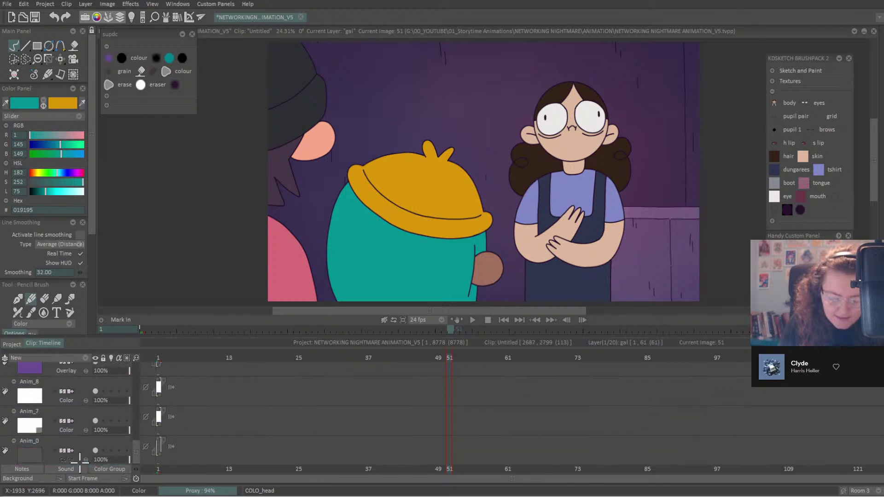
scroll(80, 458, "down", 5)
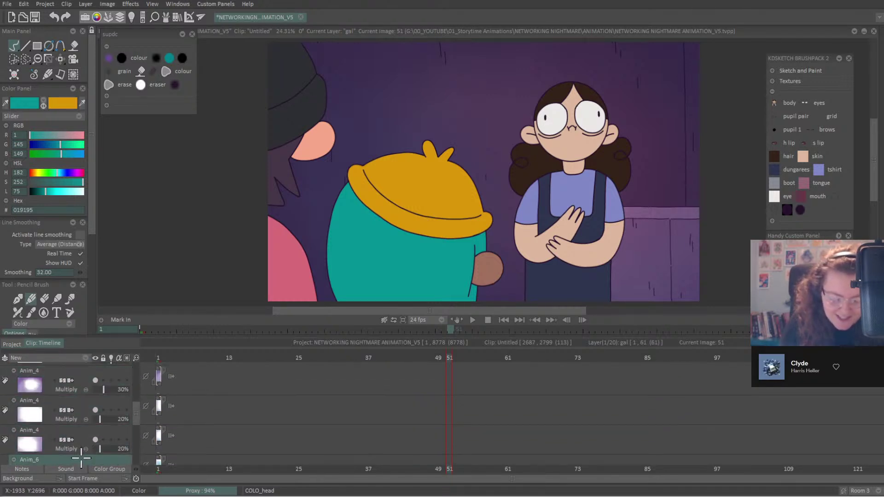
scroll(80, 453, "up", 4)
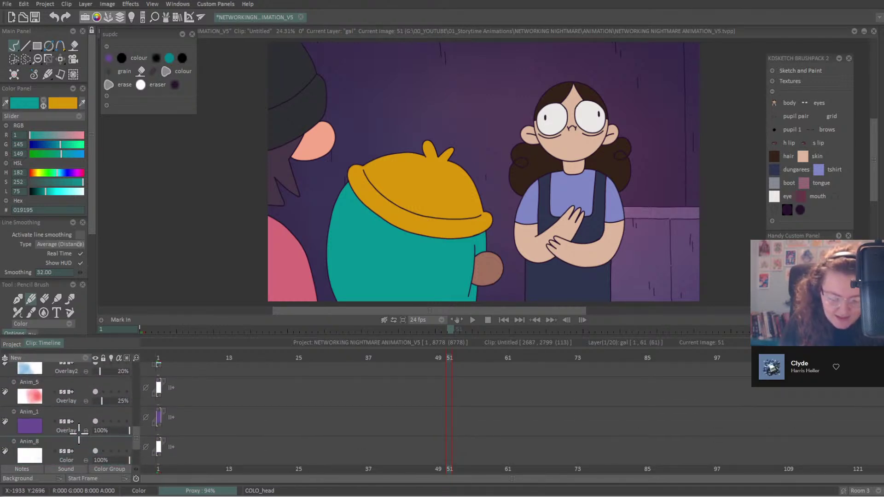
left_click_drag(78, 434, 80, 435)
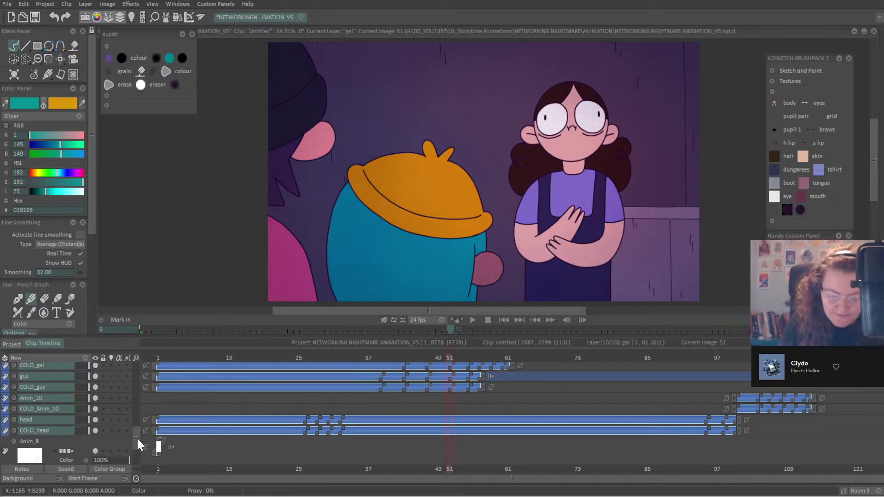
Move the selected gal to COLO_head layers above the purple Anim_1 overlay layer, directly below Anim_5.
left_click_drag(136, 437, 137, 419)
scroll(137, 419, "up", 2)
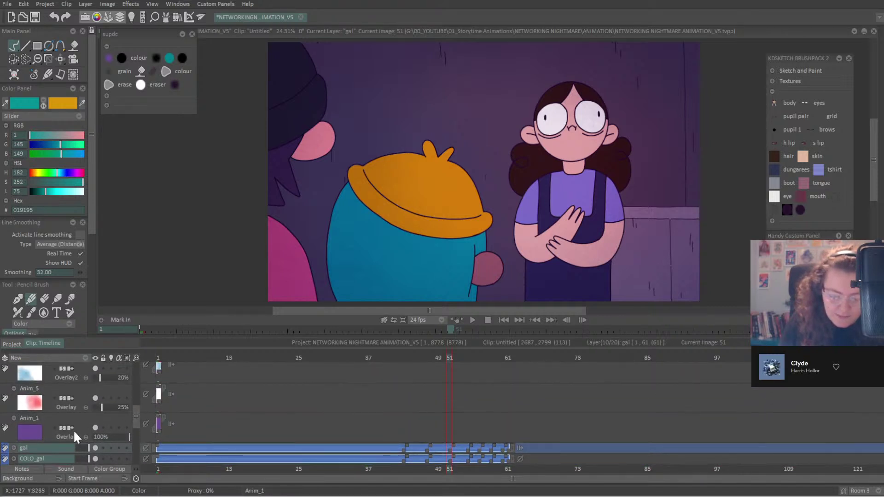
left_click_drag(64, 414, 67, 421)
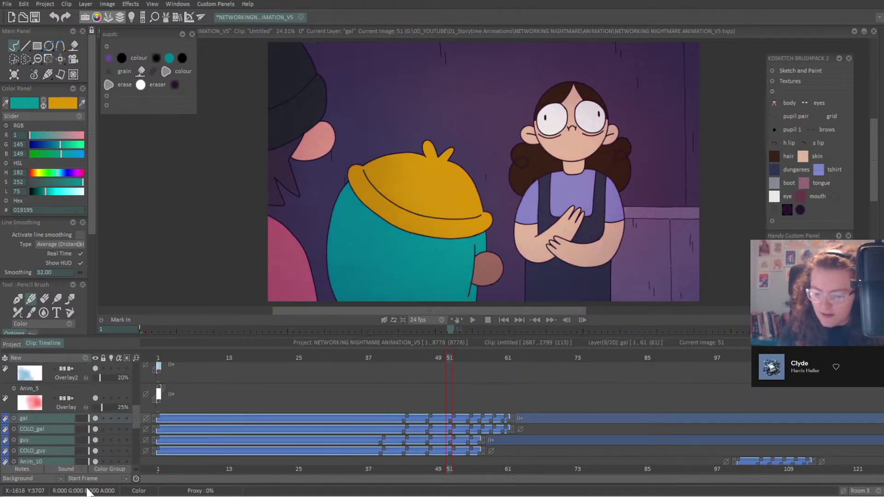
Open clip 11-1/1 from the project overview to compare its colours and layers, and return to the overview.
left_click(12, 345)
double_click(346, 423)
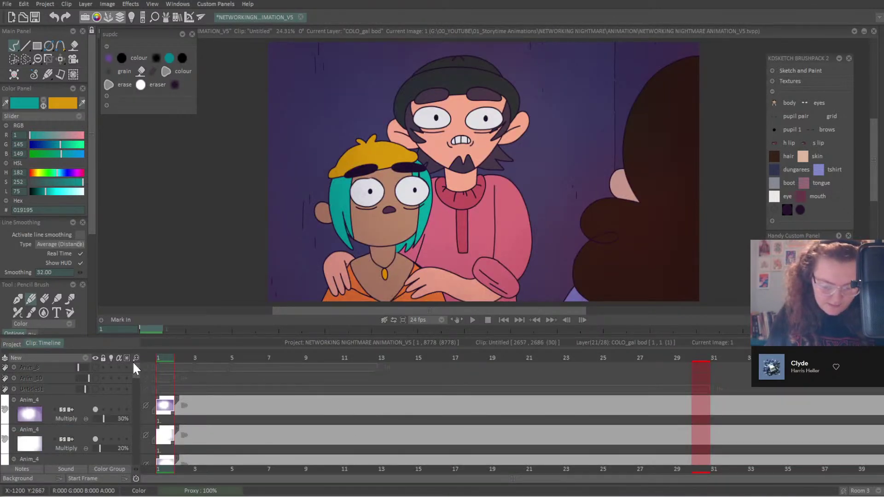
left_click(9, 344)
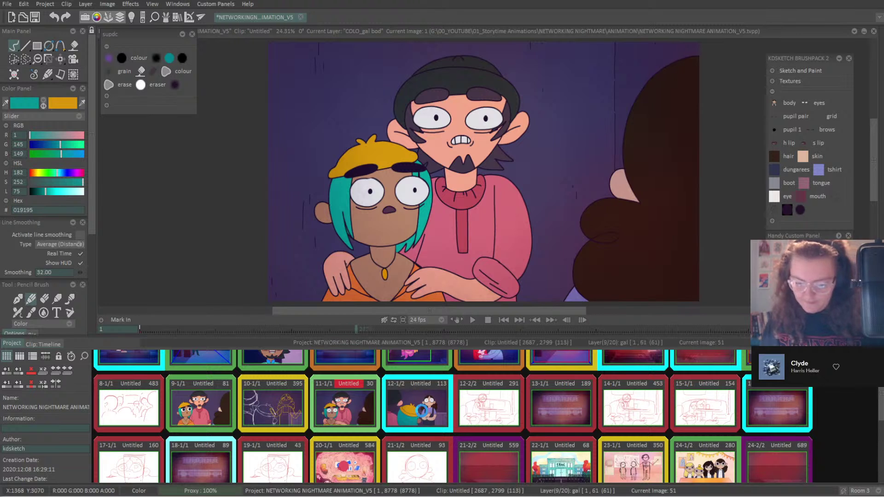
Assign clip 12-1/2 to the Green clip group in the project overview.
left_click(421, 410)
right_click(415, 405)
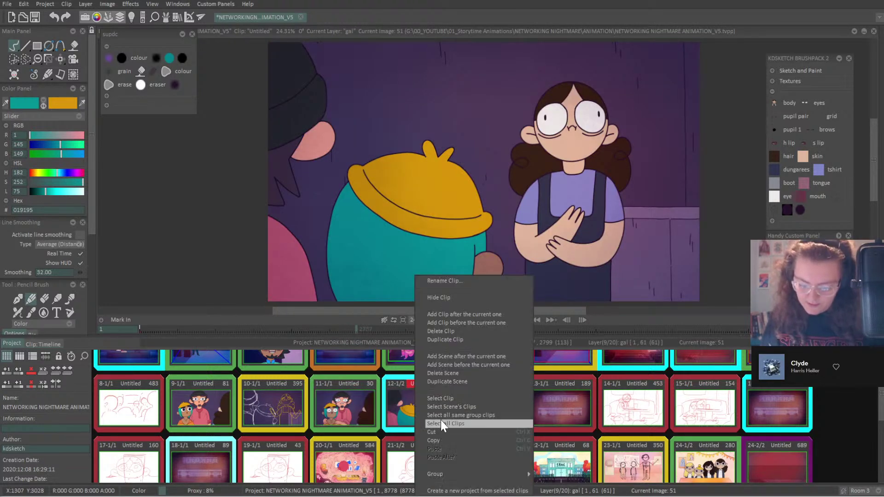
mouse_move(462, 475)
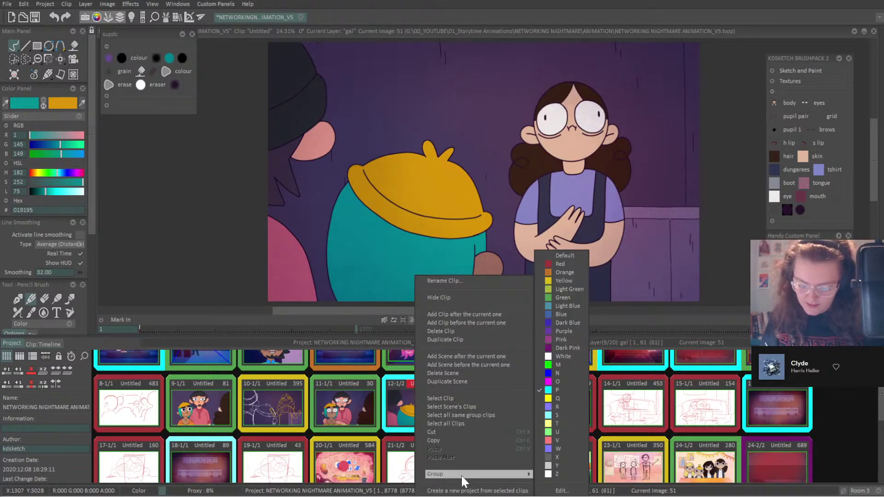
left_click(564, 297)
Preview clip 12-2/2, browse the remaining clips in the project and open clip 28-1/1 in its timeline.
left_click(486, 424)
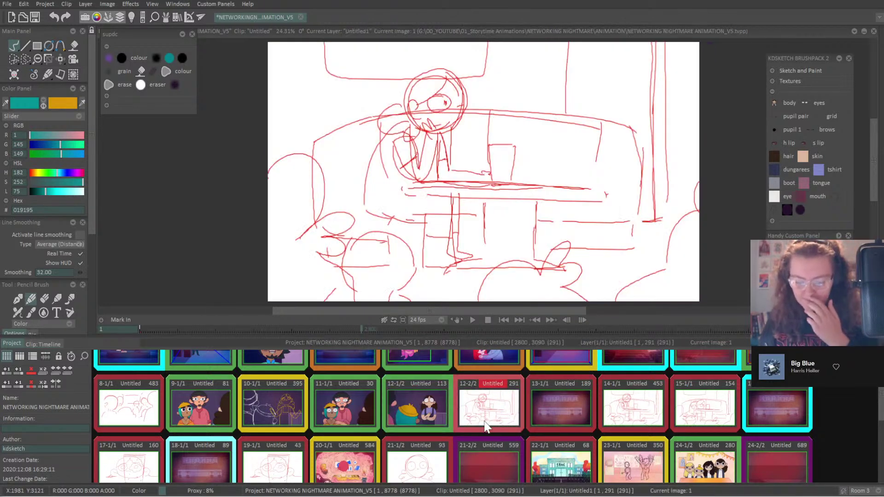
left_click(415, 412)
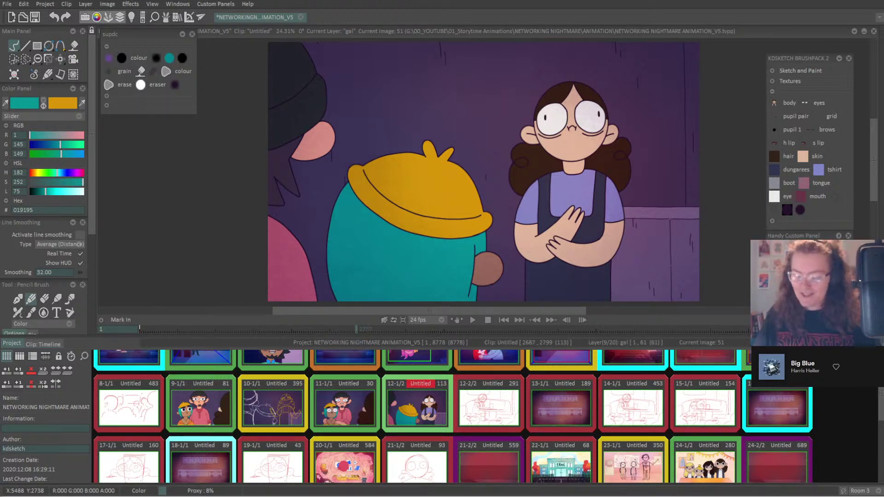
scroll(451, 414, "down", 1)
scroll(875, 444, "down", 5)
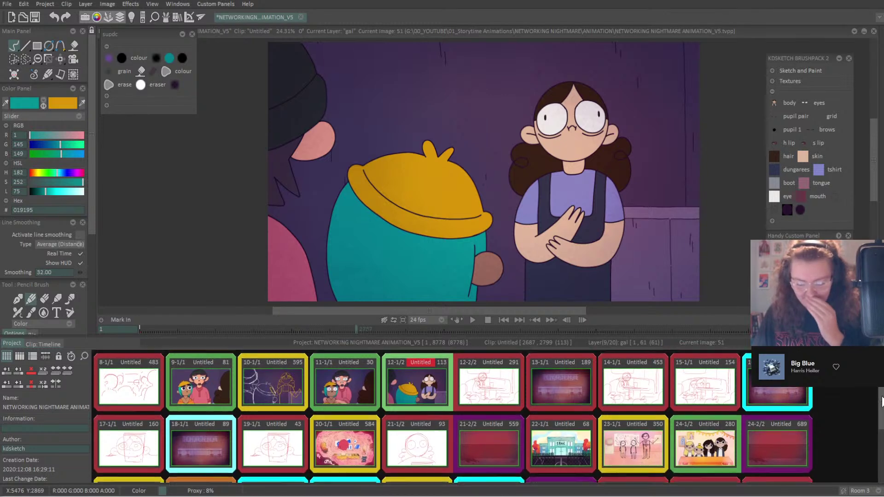
scroll(876, 444, "down", 1)
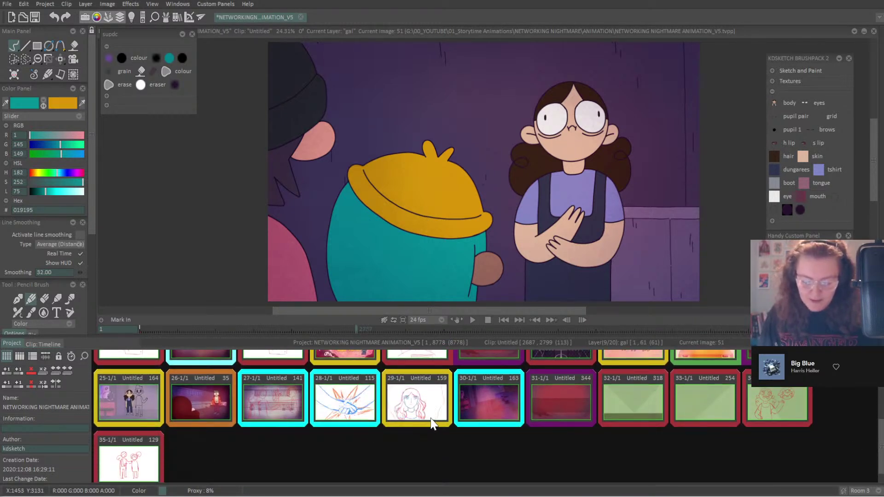
left_click(358, 414)
double_click(359, 411)
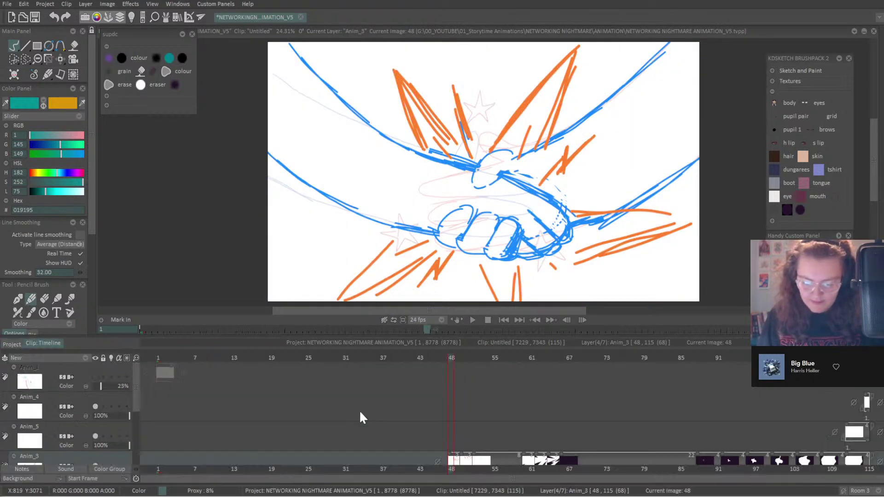
Play the handshake clip through its star transition and scrub back to frame 61.
left_click(360, 373)
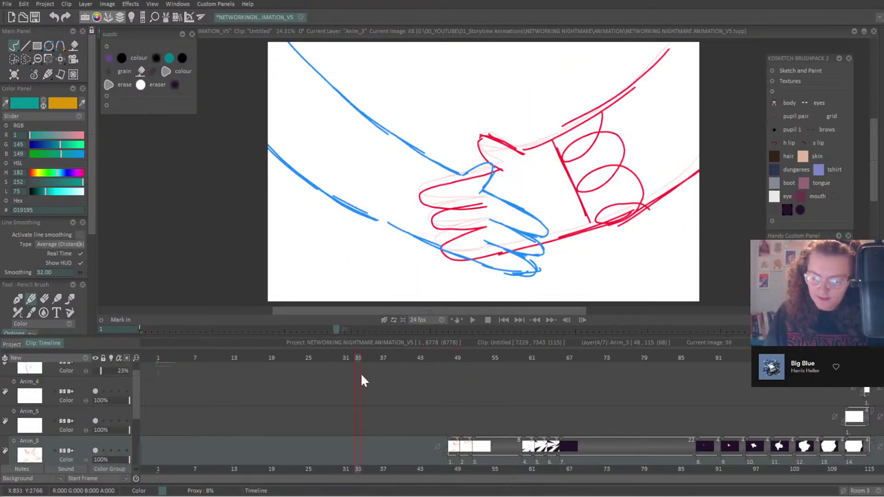
left_click(472, 319)
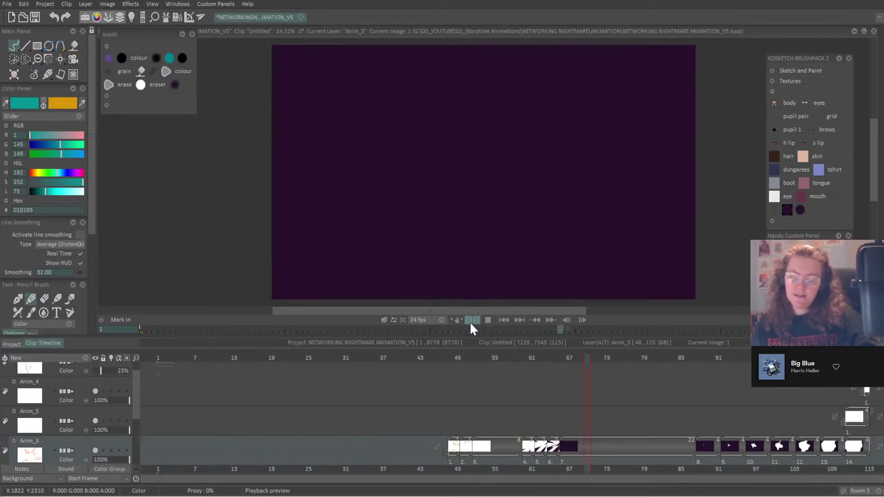
left_click(476, 320)
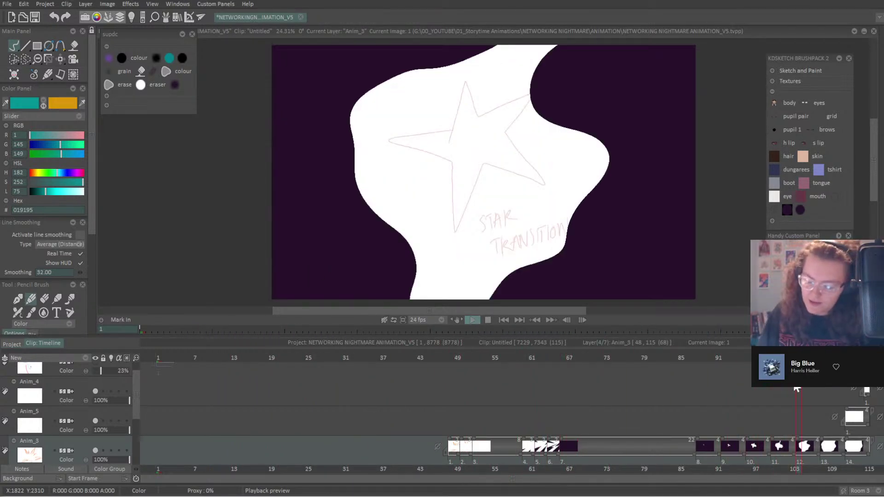
left_click_drag(797, 389, 525, 404)
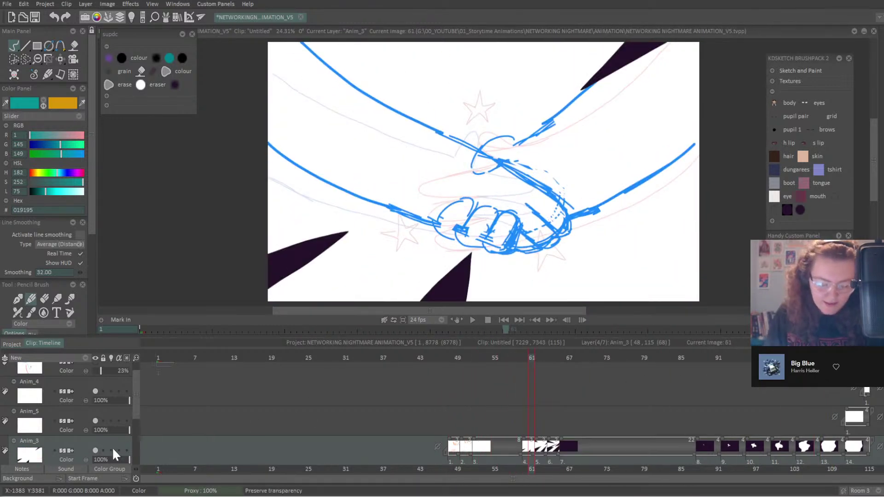
Lower the Anim_3 layer's opacity to 13% and hide the Untitled1 layer.
left_click_drag(109, 458, 98, 463)
scroll(129, 417, "down", 1)
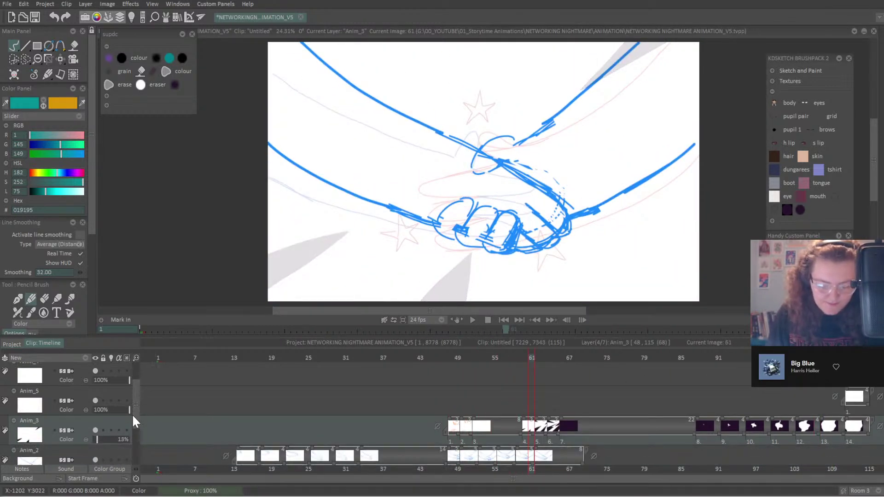
scroll(133, 420, "down", 3)
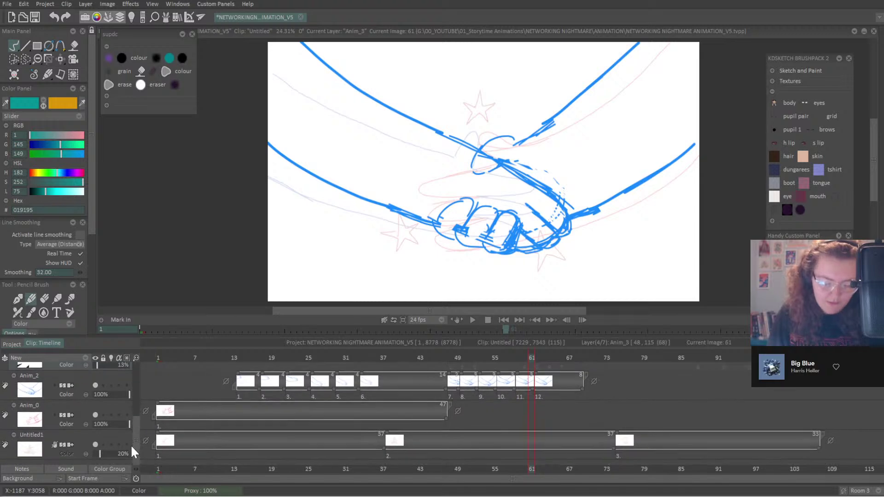
left_click(96, 445)
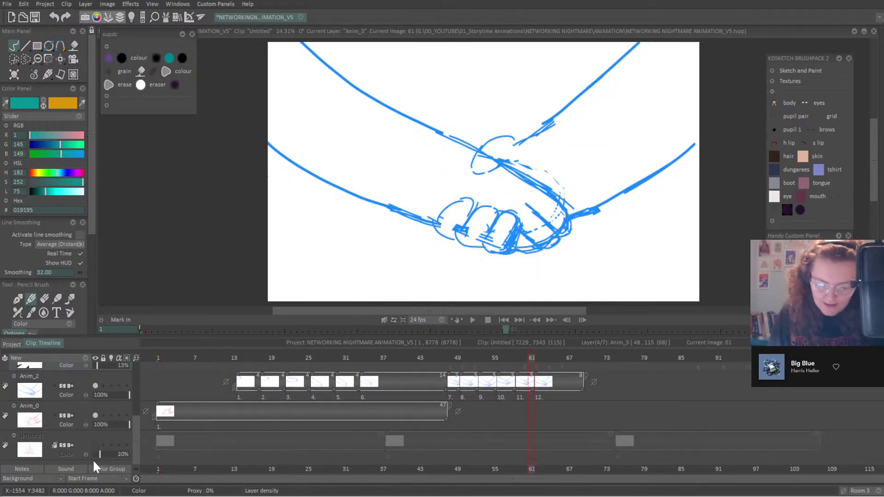
Go to the first frame and lower the Anim_0 layer's opacity to 23%.
left_click(83, 419)
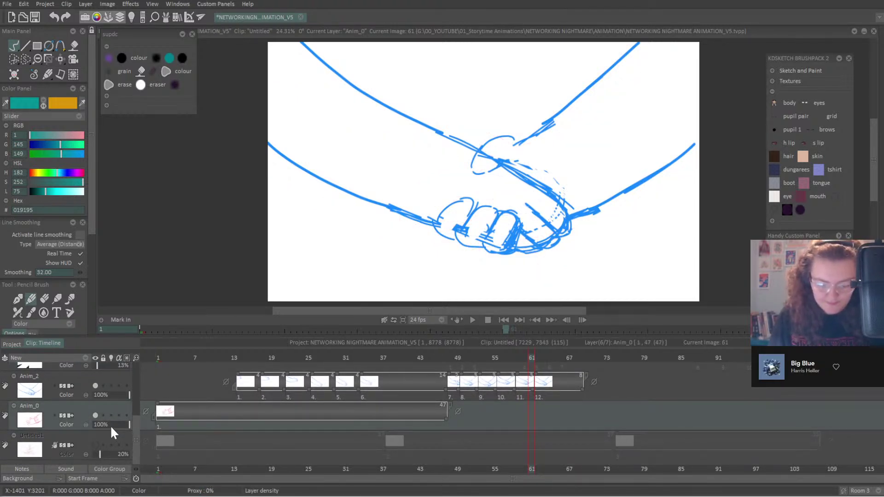
key("Home")
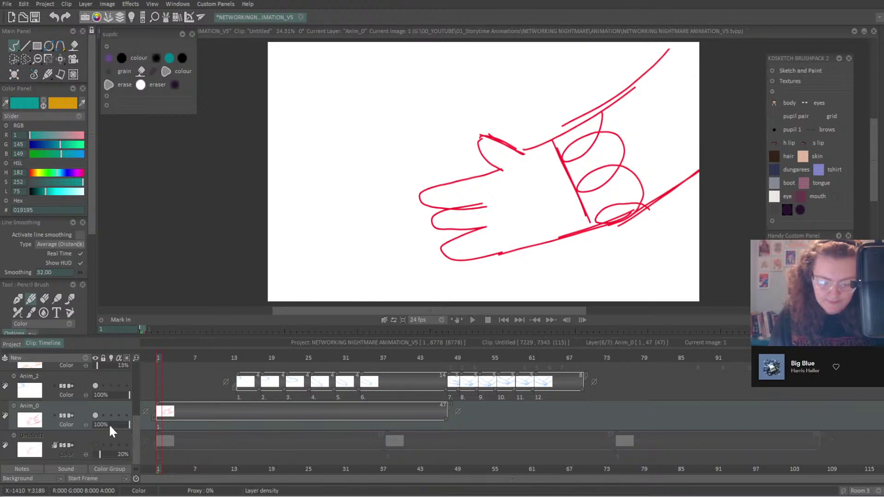
left_click_drag(106, 422, 101, 424)
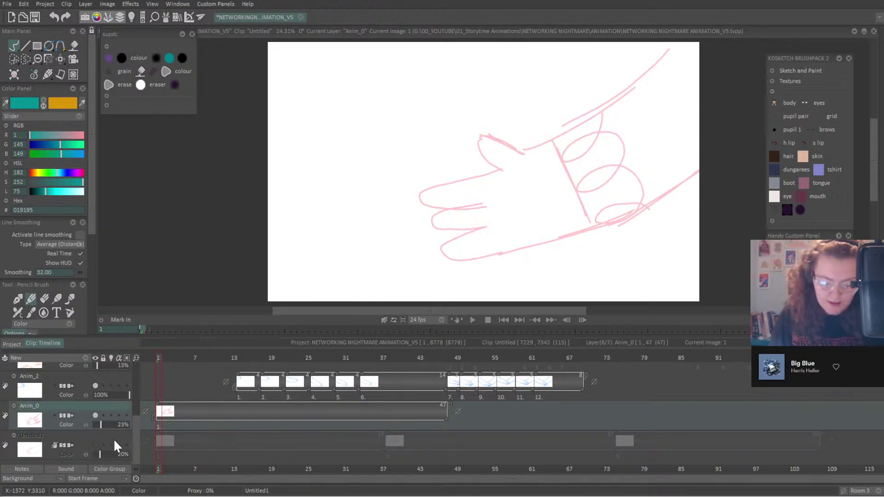
Add a new animation layer above Anim_0 and pick the dark purple pencil brush with colour 25122A.
left_click(85, 357)
left_click(96, 380)
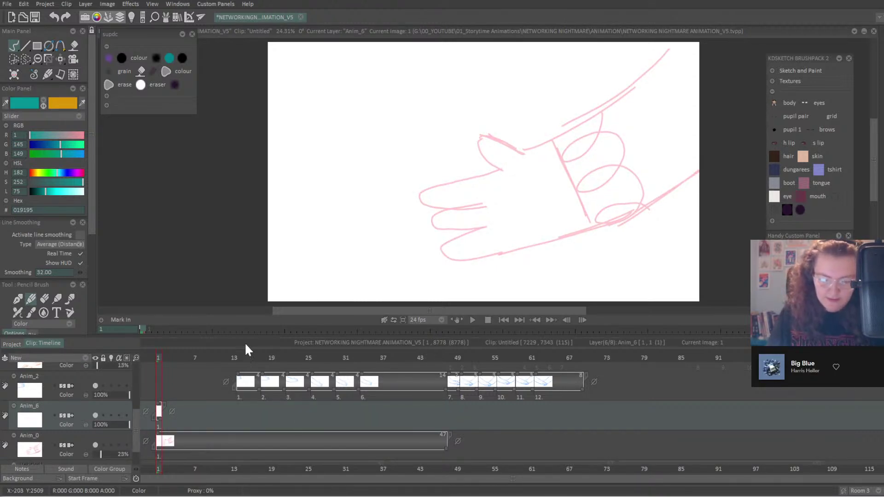
left_click(787, 210)
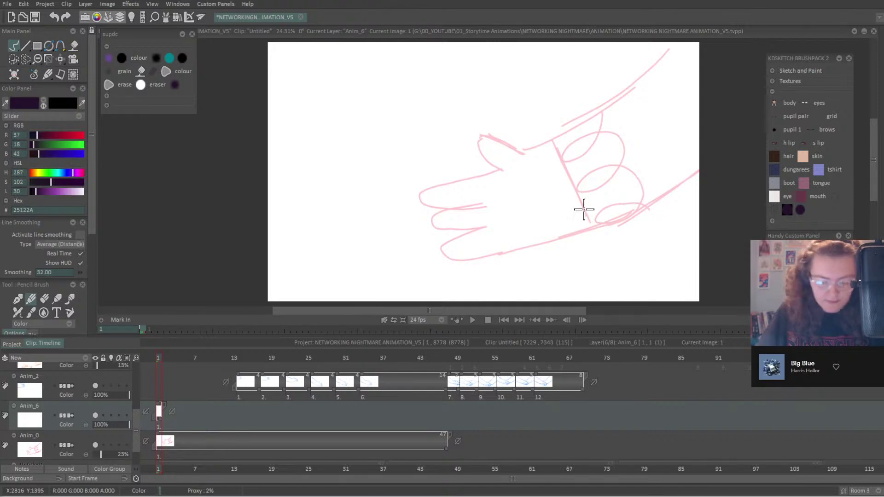
scroll(95, 250, "down", 3)
scroll(93, 248, "up", 3)
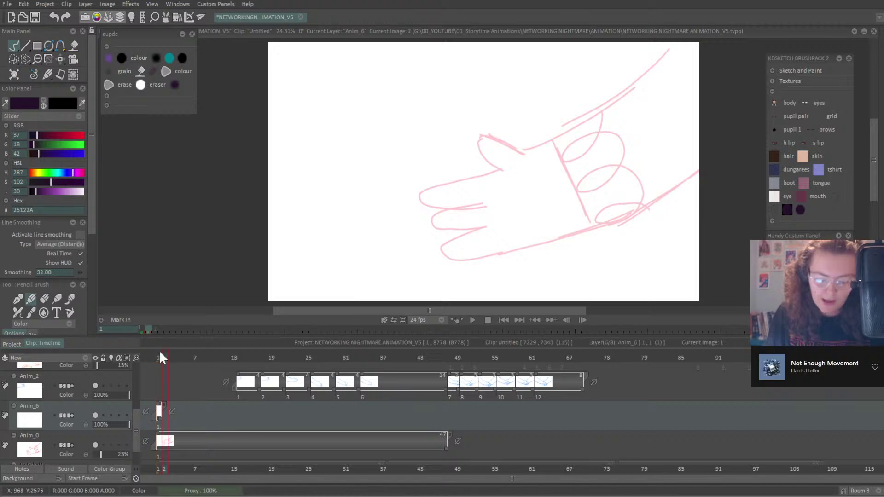
Open clip 27-1/1 and raise the opacity of its background layers from Anim_1 down to Anim_5 to full.
left_click(9, 344)
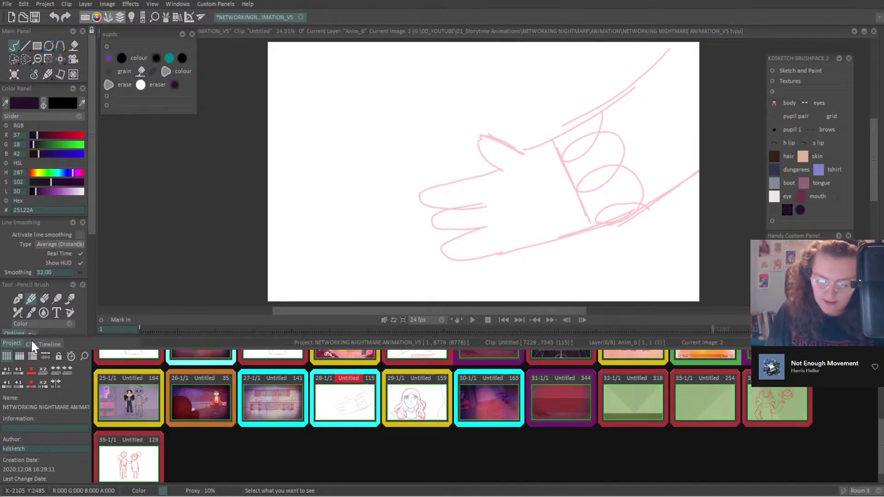
double_click(277, 412)
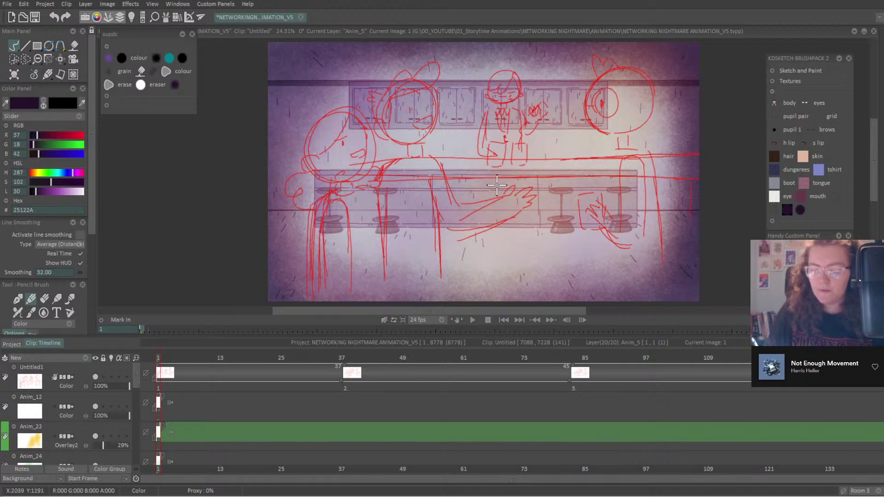
left_click_drag(136, 376, 137, 462)
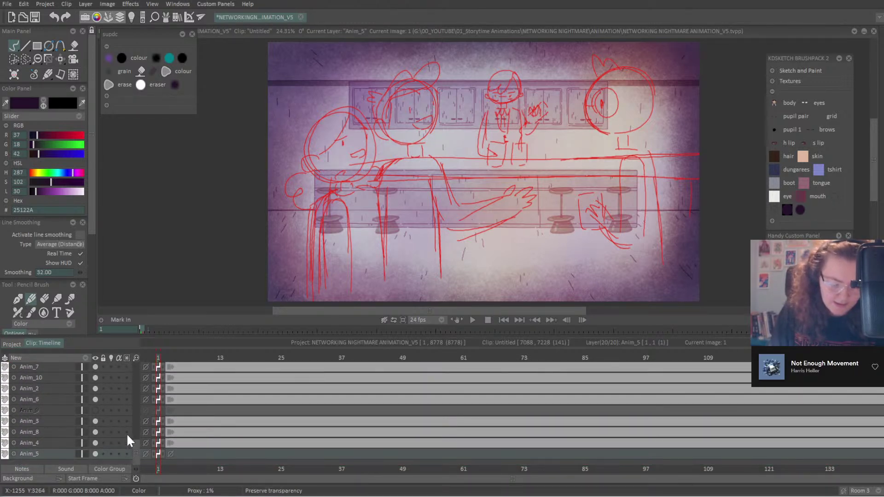
scroll(138, 446, "up", 3)
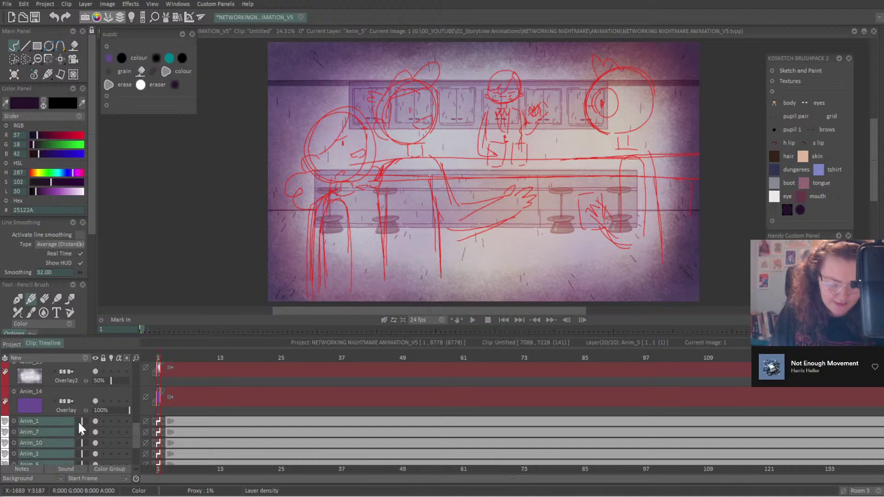
left_click_drag(78, 421, 137, 418)
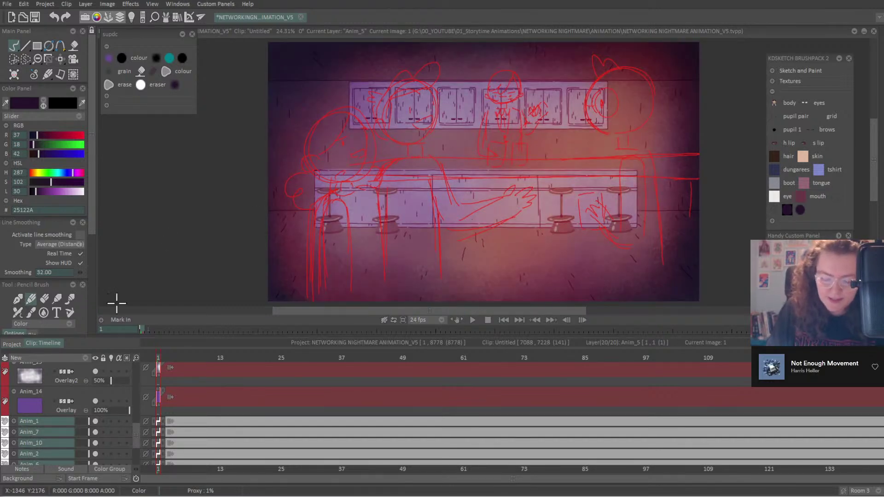
Check the bar background by toggling Display Current on and off, then hiding and showing the Untitled1 sketch layer.
left_click(95, 358)
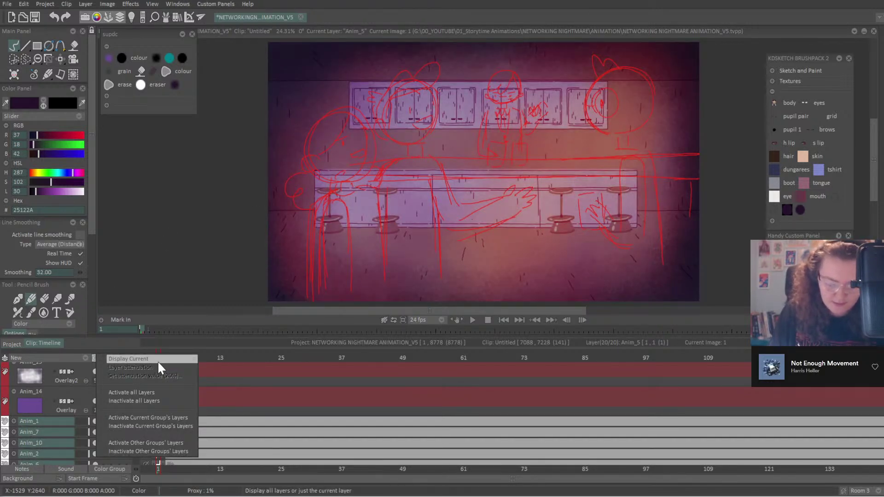
left_click(158, 360)
left_click(98, 358)
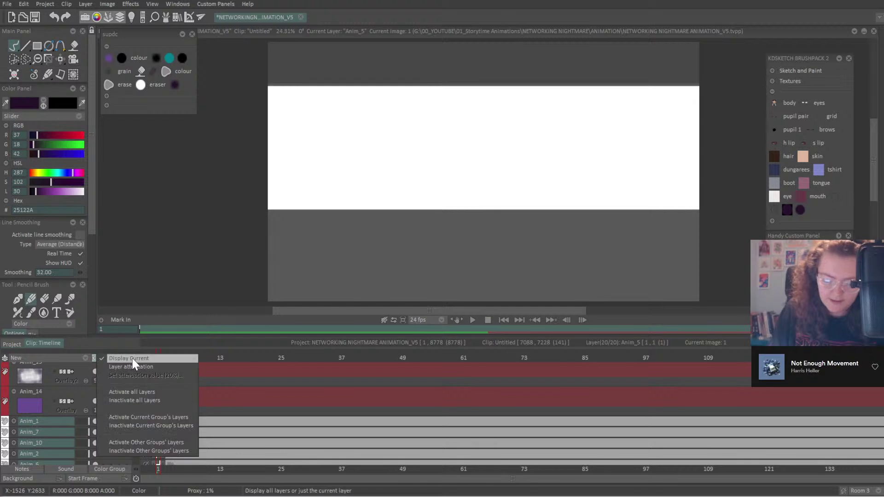
left_click(131, 359)
left_click_drag(135, 433, 136, 449)
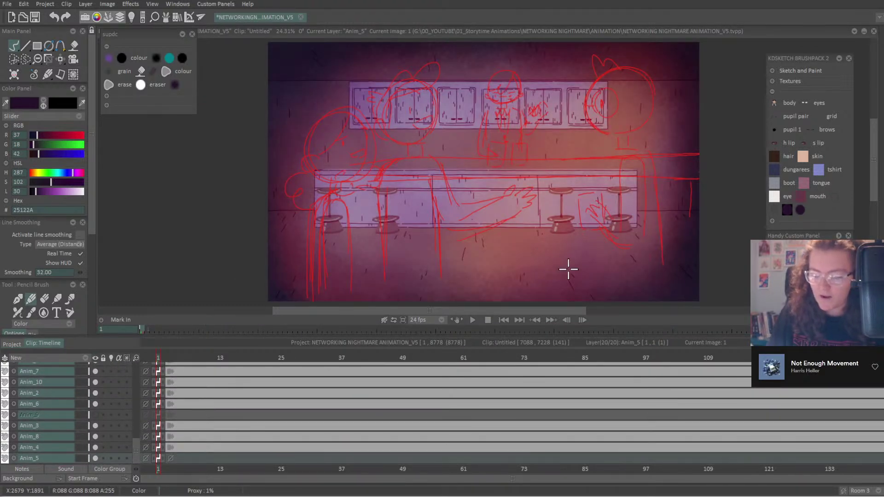
left_click_drag(138, 450, 144, 359)
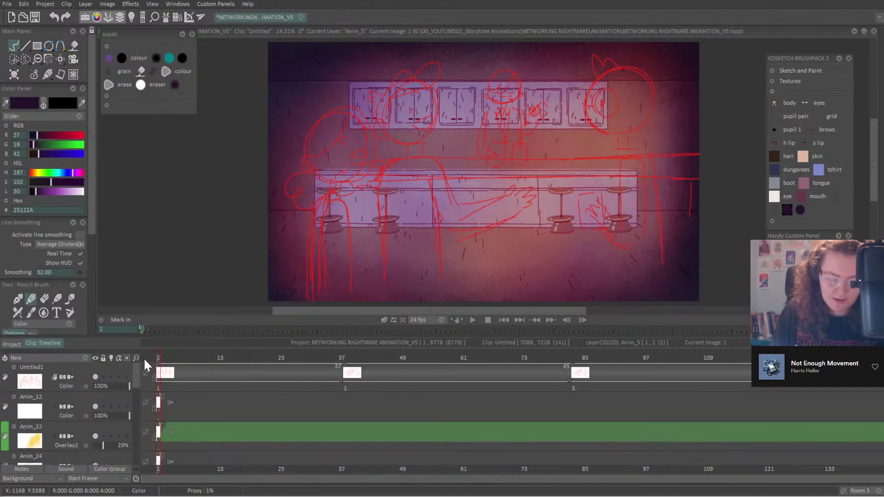
left_click(95, 377)
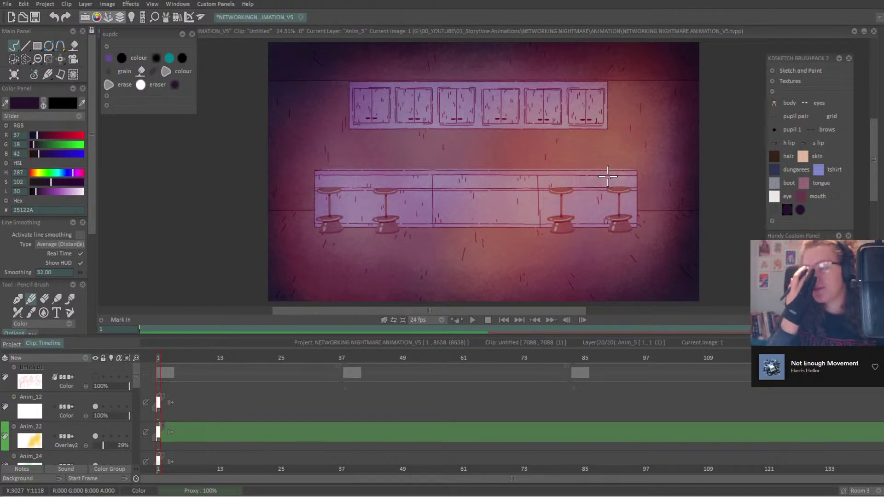
left_click(95, 376)
Return to the project overview and play the animation from clip 26-1/1.
left_click(11, 343)
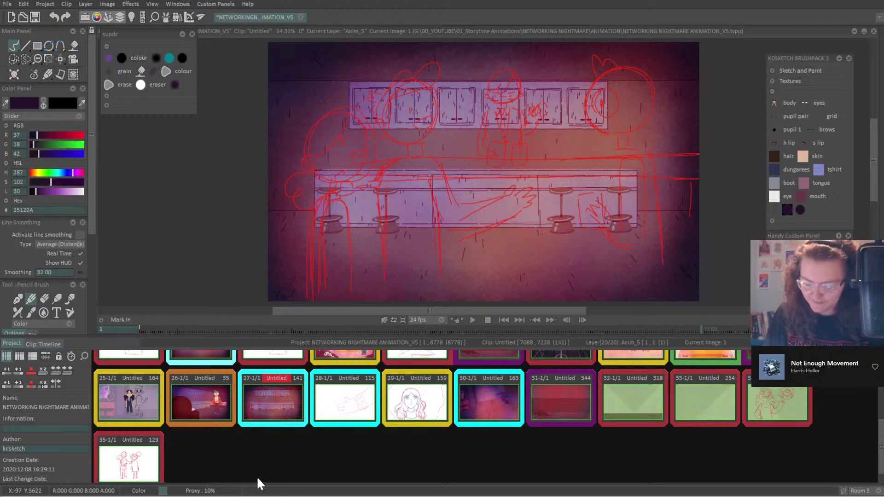
left_click(209, 410)
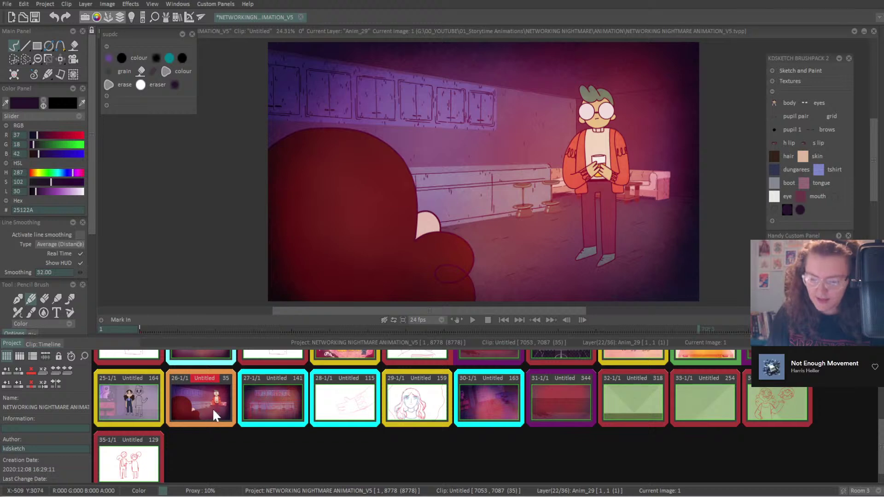
key("space")
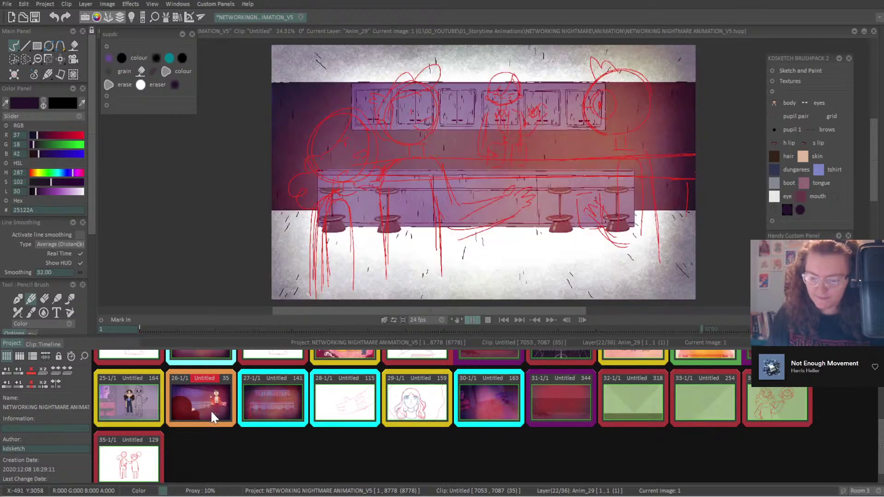
Reopen clip 28-1/1 in its timeline and extend the empty Anim_6 layer to 47 frames to match Anim_0.
left_click(356, 410)
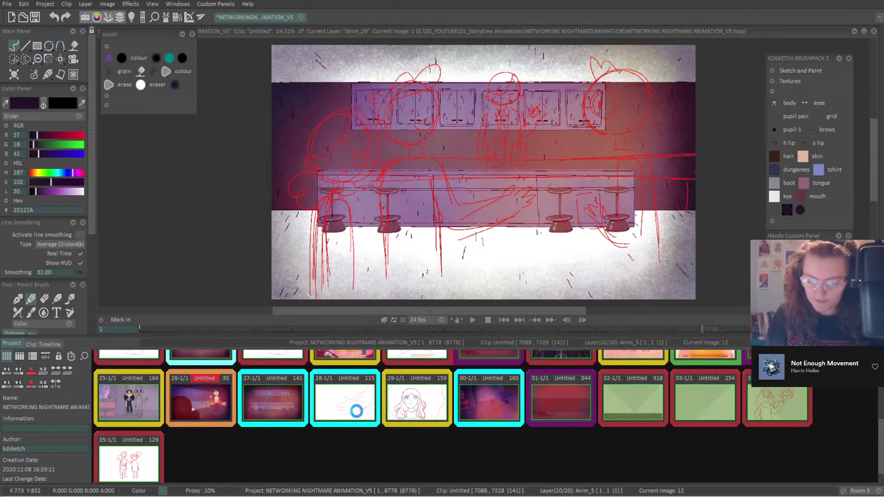
double_click(361, 410)
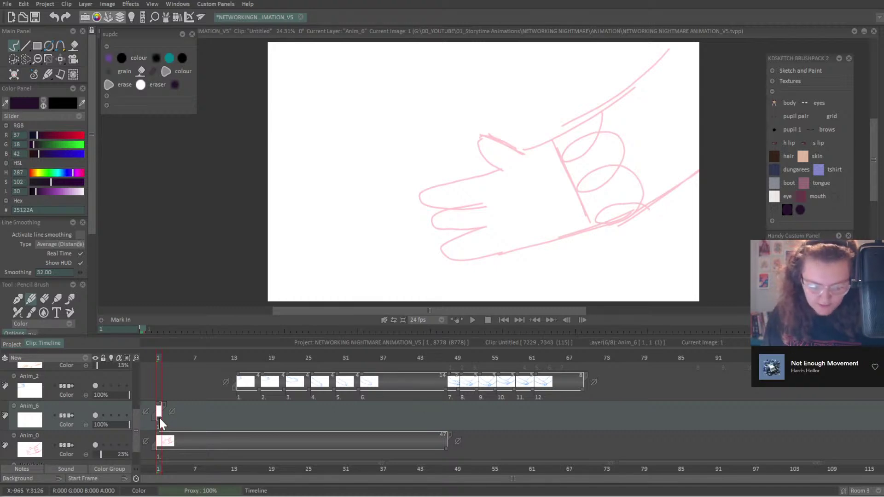
left_click_drag(159, 416, 446, 443)
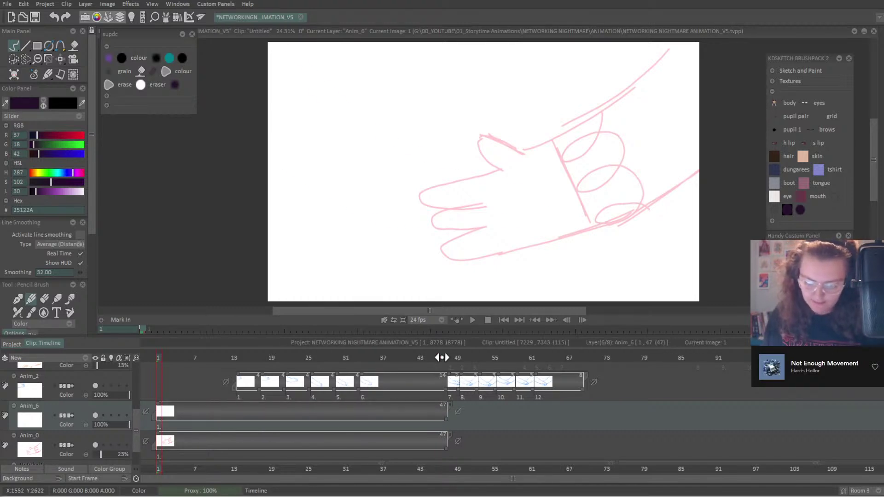
left_click_drag(442, 357, 164, 463)
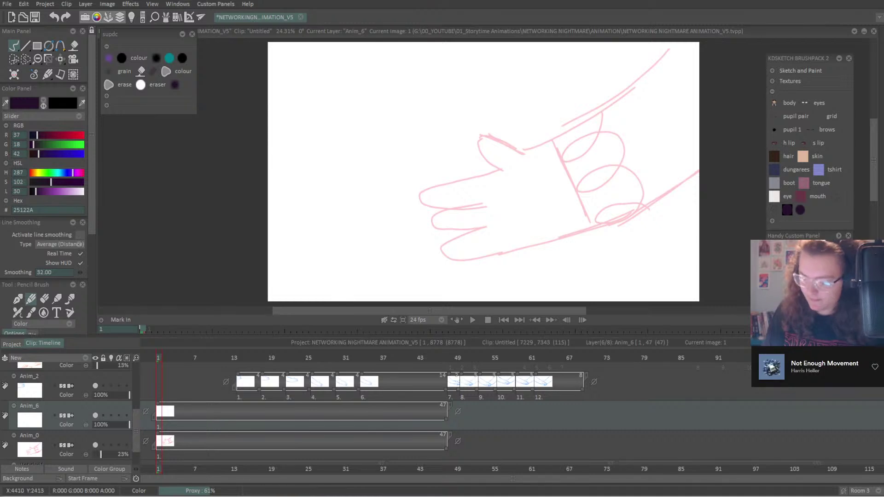
Try inking the wrist's upper edge over the red hand sketch with the current pencil brush, and undo the strokes.
left_click_drag(764, 335, 766, 403)
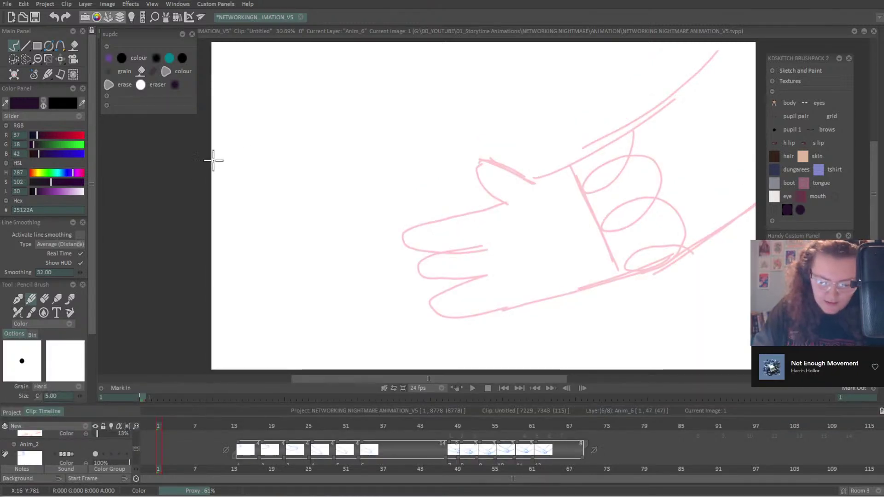
mouse_move(396, 121)
left_mouse_down()
mouse_move(416, 182)
mouse_move(543, 263)
left_mouse_up()
key("ctrl+z")
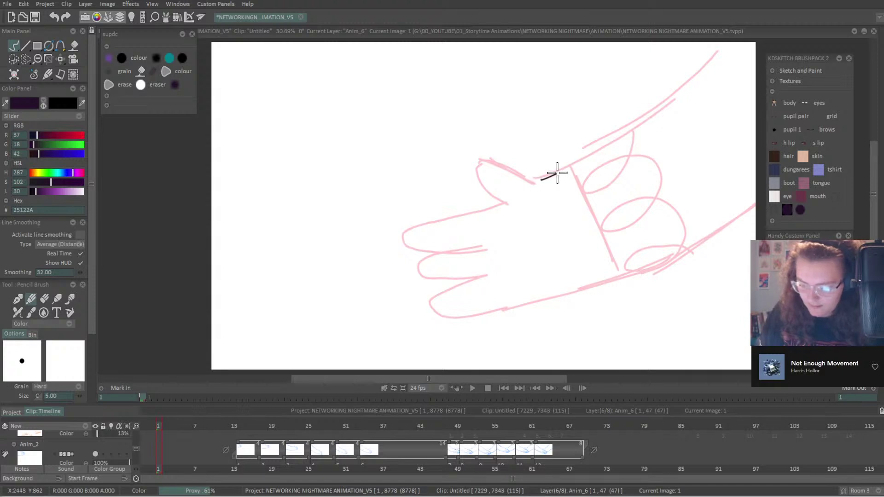
left_click_drag(557, 172, 691, 115)
key("ctrl+z")
Set the pencil brush size to 7, undo a test stroke along the wrist and activate line smoothing.
scroll(88, 361, "down", 3)
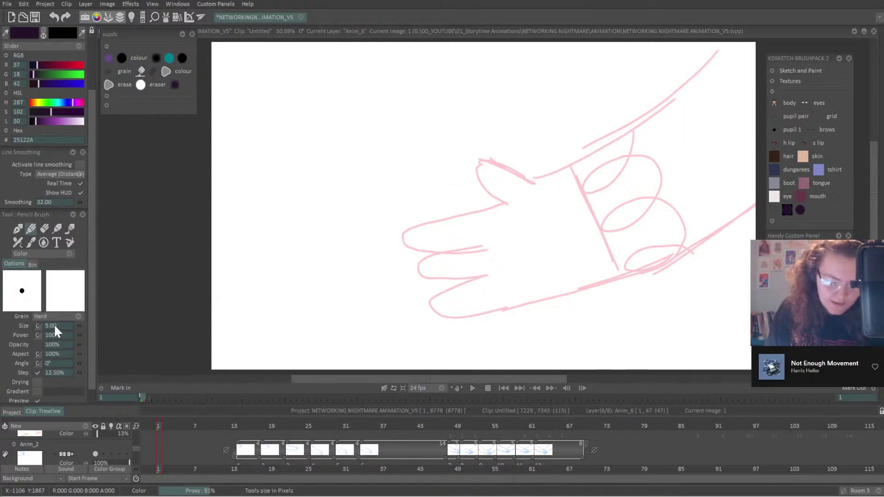
type("7")
key("Return")
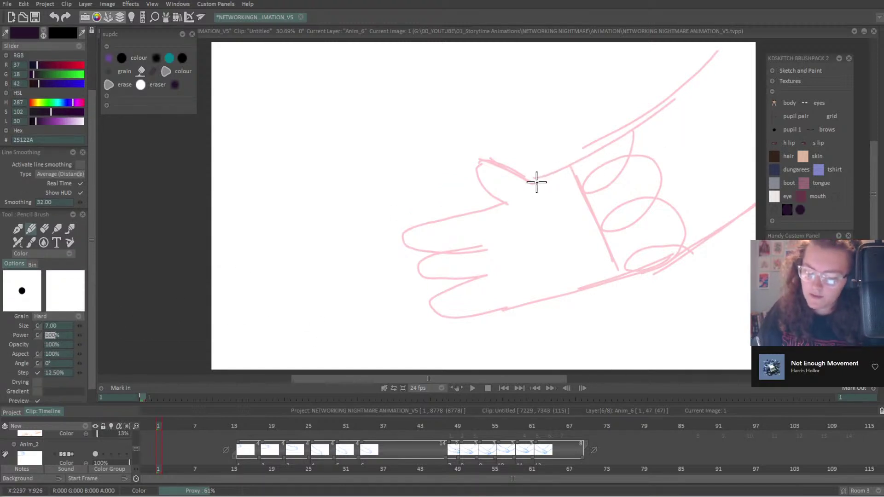
left_click_drag(534, 182, 696, 91)
key("ctrl+z")
left_click(80, 164)
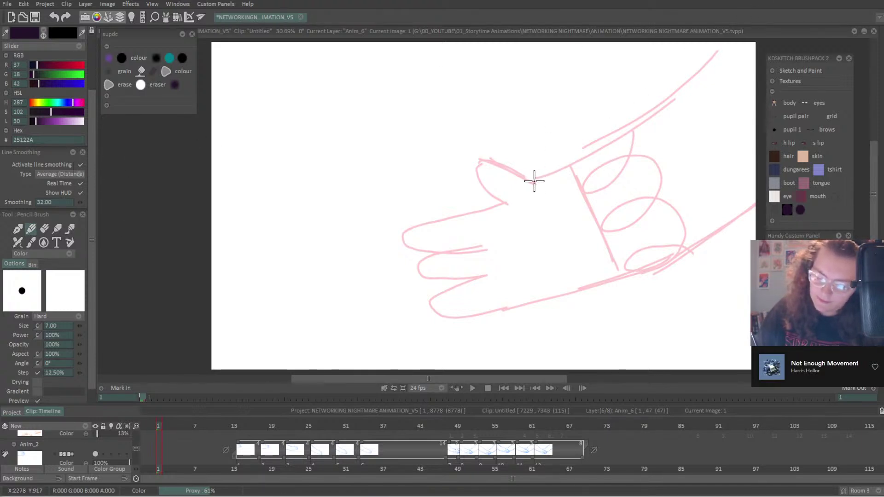
Ink the thumb and the upper two fingers over the red hand sketch on Anim_6.
mouse_move(523, 174)
left_mouse_down()
mouse_move(481, 160)
mouse_move(480, 180)
mouse_move(514, 206)
mouse_move(529, 188)
mouse_move(503, 207)
mouse_move(408, 231)
mouse_move(401, 242)
mouse_move(413, 255)
mouse_move(506, 237)
left_mouse_up()
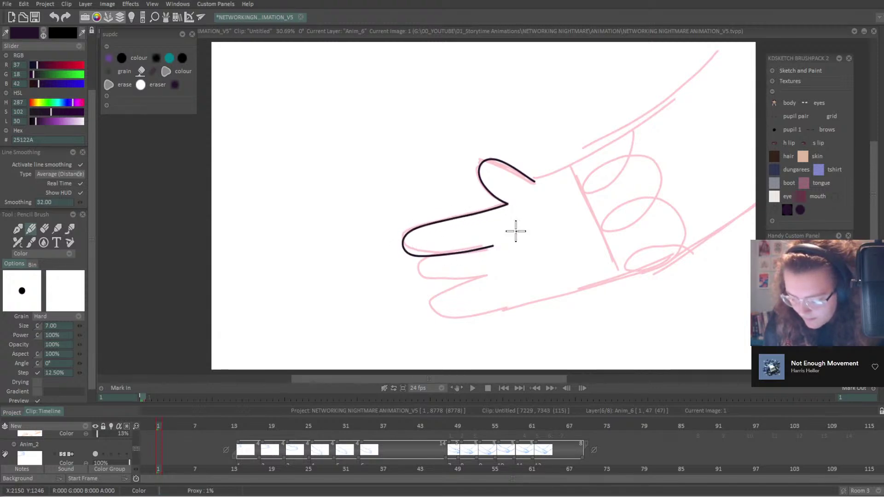
mouse_move(435, 255)
left_mouse_down()
mouse_move(416, 268)
mouse_move(418, 286)
mouse_move(507, 274)
left_mouse_up()
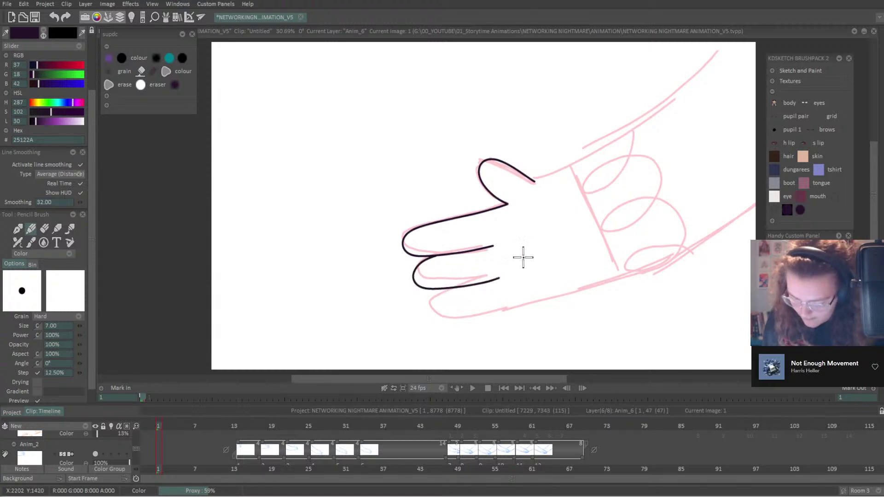
Try twice to ink the lowest finger and the hand's lower edge, undoing each stroke.
mouse_move(434, 289)
left_mouse_down()
mouse_move(418, 300)
mouse_move(432, 313)
mouse_move(479, 316)
mouse_move(642, 278)
left_mouse_up()
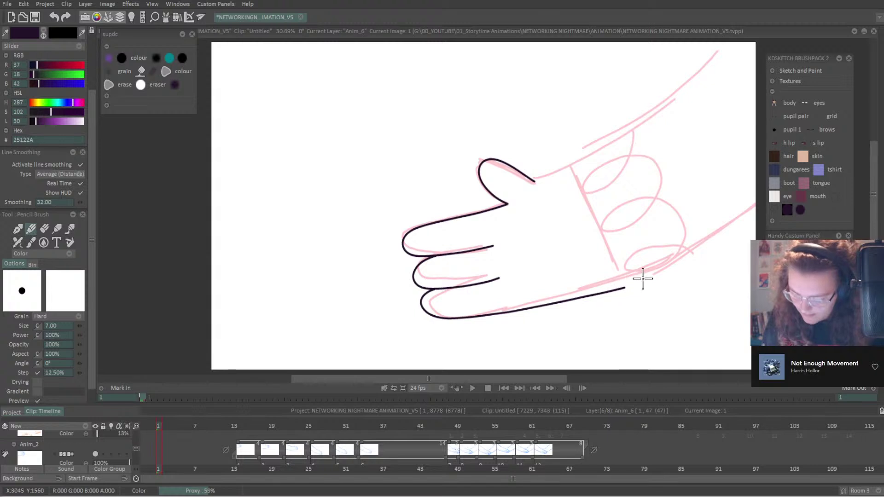
key("ctrl+z")
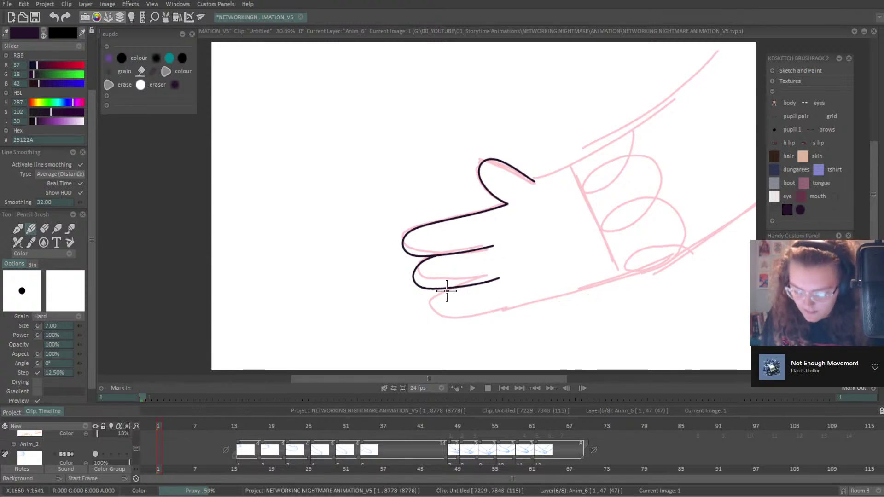
mouse_move(457, 286)
left_mouse_down()
mouse_move(423, 314)
mouse_move(435, 320)
mouse_move(512, 308)
left_mouse_up()
key("ctrl+z")
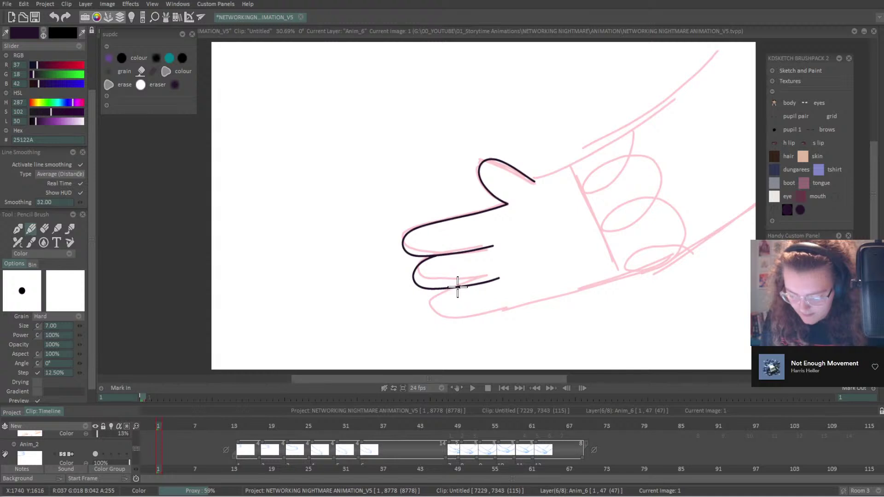
Lower the Anim_0 sketch layer's opacity to 8%.
scroll(136, 452, "down", 1)
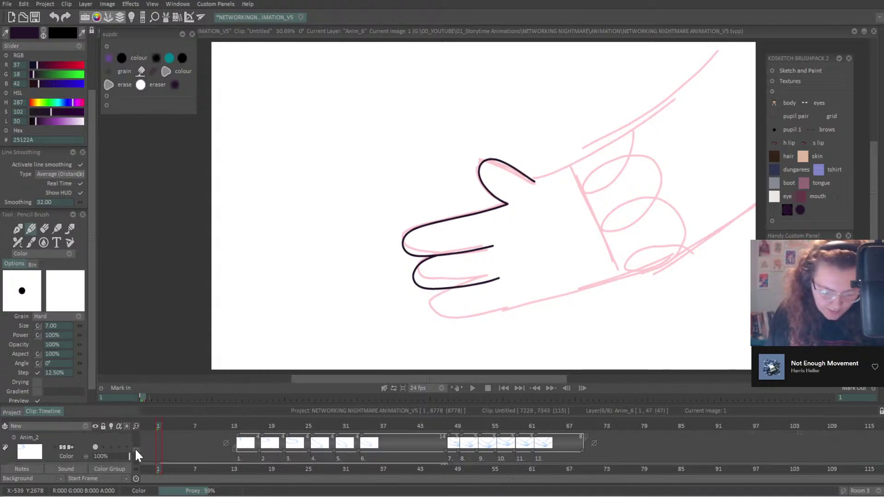
scroll(134, 450, "down", 2)
left_click_drag(120, 451, 96, 452)
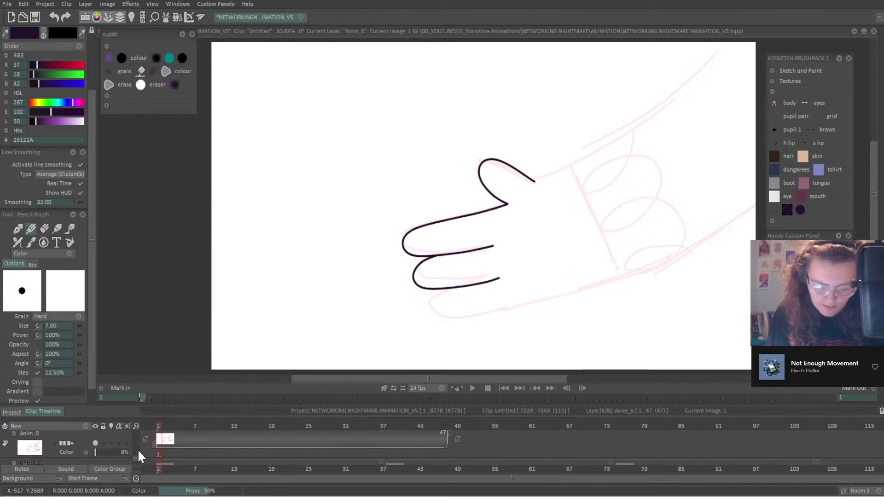
Ink the lowest finger and the hand's lower edge out to the forearm on Anim_6, redoing the first stroke.
scroll(137, 452, "up", 3)
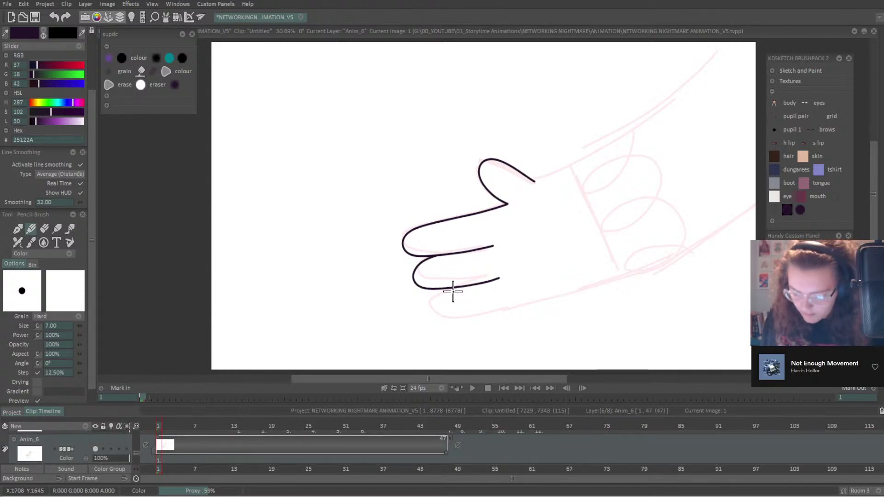
mouse_move(461, 286)
left_mouse_down()
mouse_move(435, 301)
mouse_move(441, 315)
mouse_move(498, 315)
mouse_move(596, 285)
left_mouse_up()
key("ctrl+z")
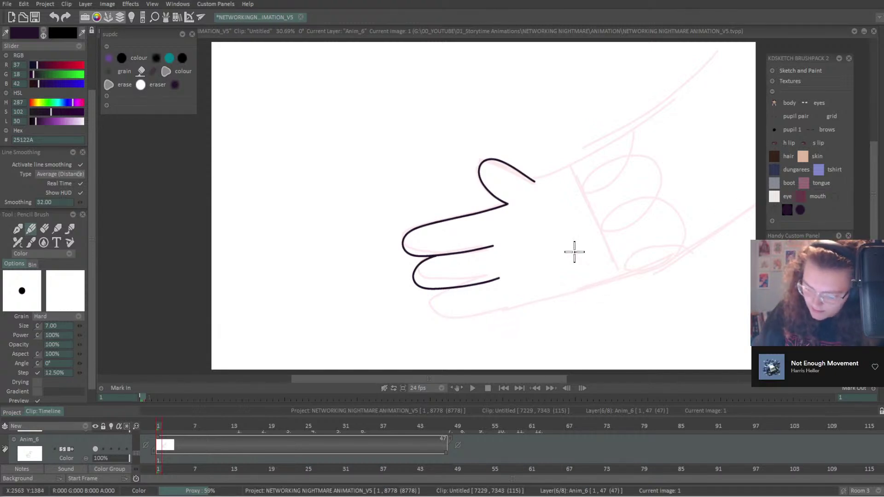
mouse_move(457, 287)
left_mouse_down()
mouse_move(432, 299)
mouse_move(438, 317)
mouse_move(521, 308)
mouse_move(712, 239)
left_mouse_up()
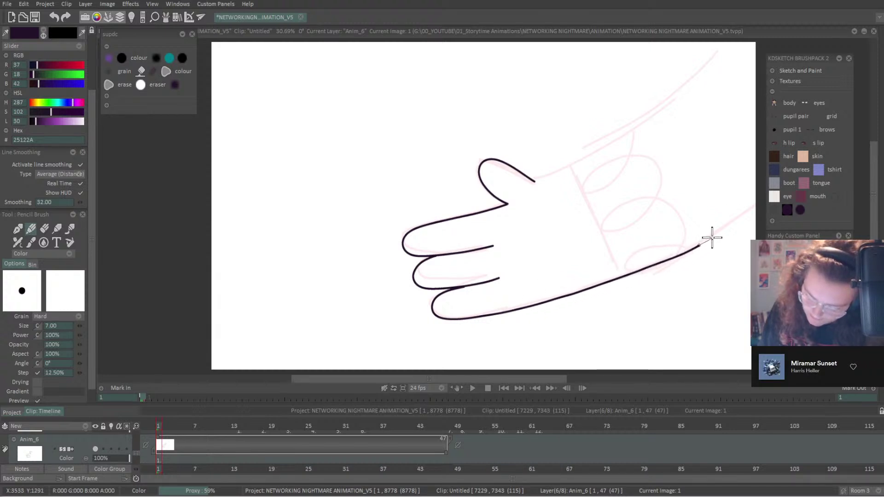
Erase the lower ink line from the forearm back to the palm and return to the pencil brush.
left_click_drag(799, 391, 721, 381)
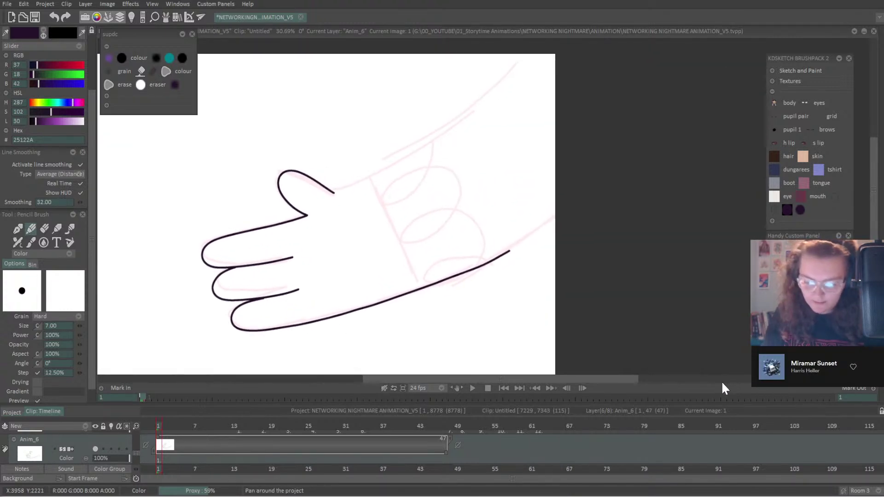
key("e")
mouse_move(461, 258)
left_mouse_down()
mouse_move(483, 265)
mouse_move(550, 227)
left_mouse_up()
key("b")
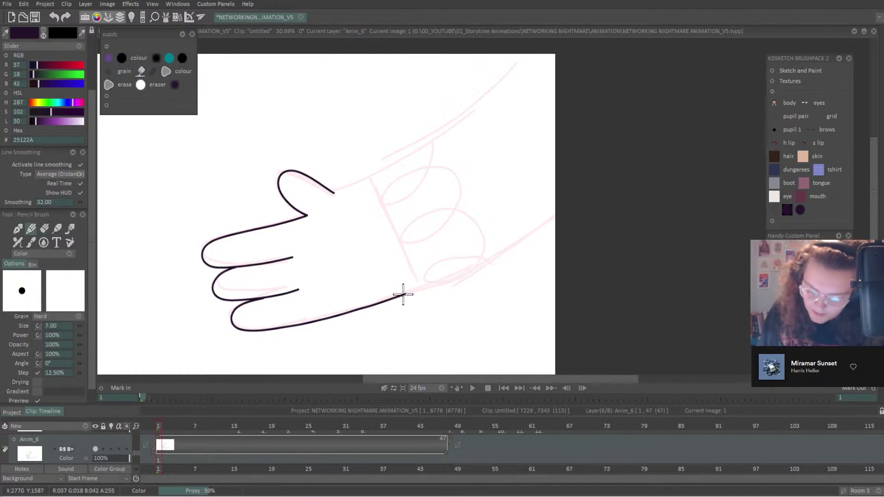
key("e")
left_click_drag(405, 305, 414, 292)
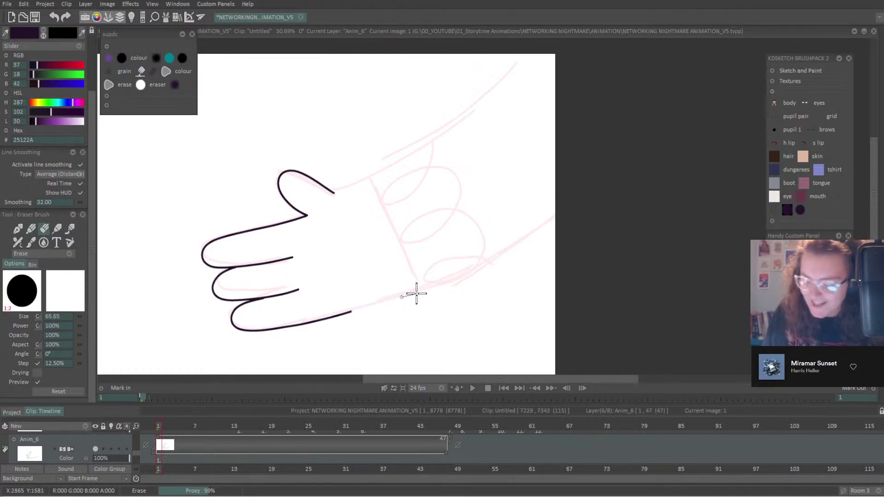
left_click(31, 228)
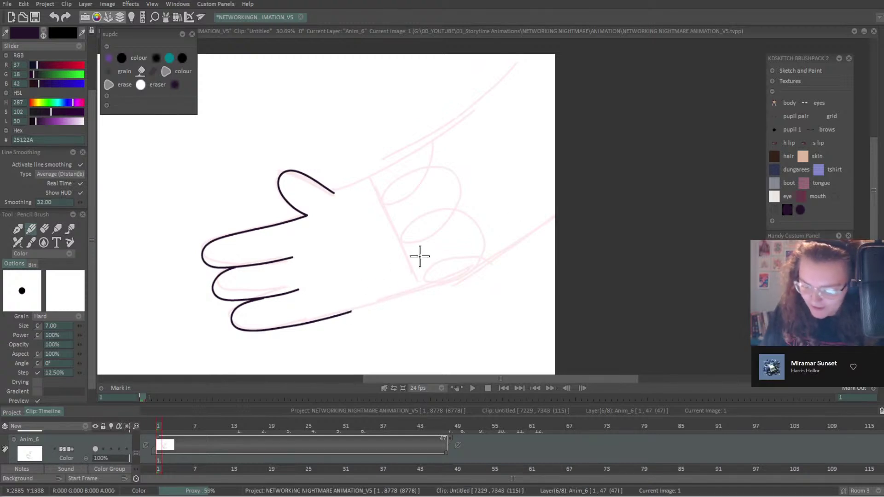
Ink the arm's lower edge from the palm to the canvas border, undoing a short first stroke.
left_click_drag(771, 389, 557, 75)
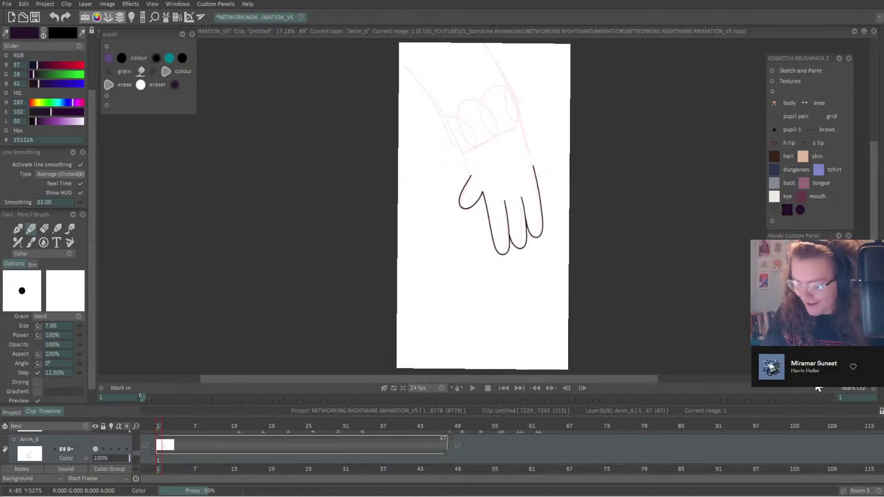
mouse_move(849, 391)
left_mouse_down()
mouse_move(769, 382)
mouse_move(751, 440)
mouse_move(817, 395)
mouse_move(773, 395)
left_mouse_up()
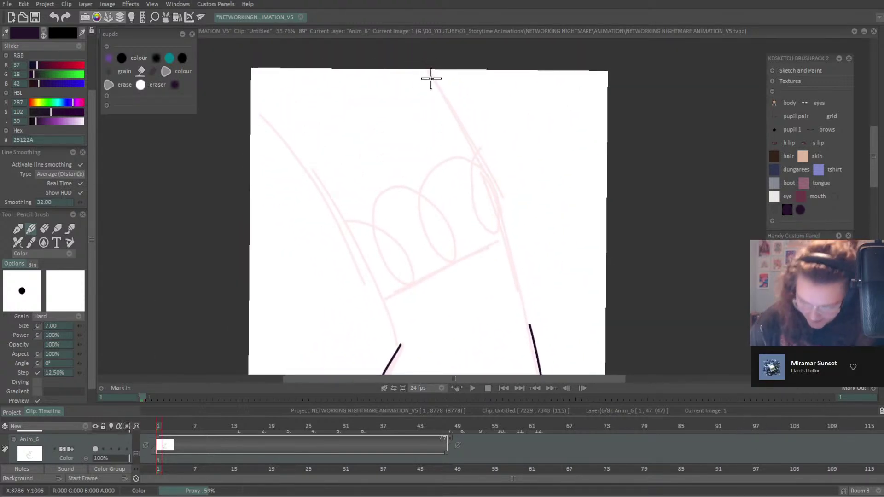
left_click_drag(424, 69, 467, 135)
key("ctrl+z")
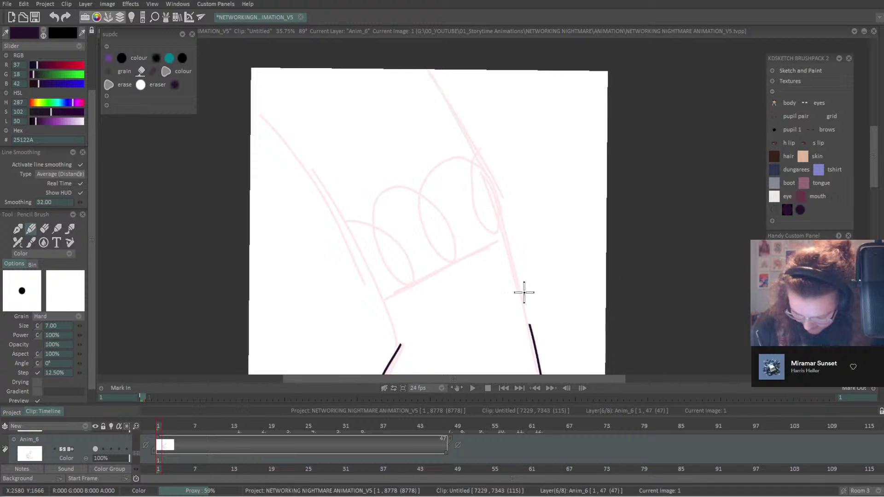
mouse_move(529, 325)
left_mouse_down()
mouse_move(474, 154)
mouse_move(433, 65)
left_mouse_up()
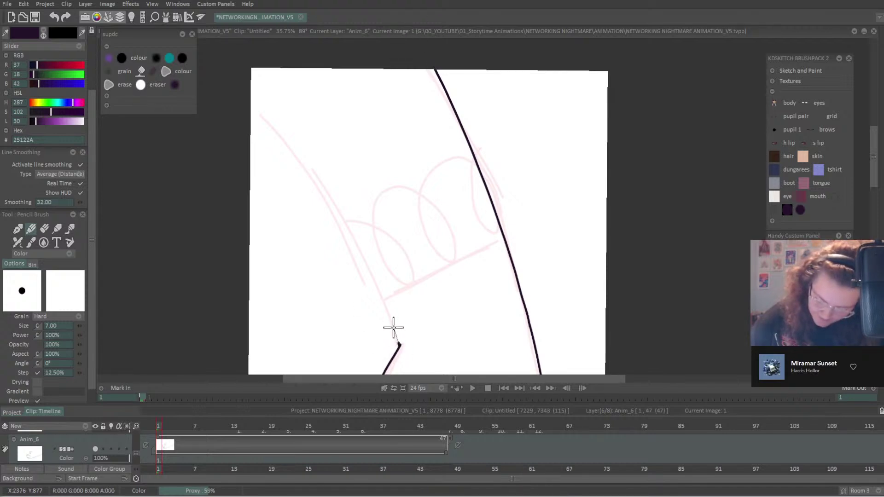
Ink the arm's thumb-side edge, erase the end of the thumb line and join both with a smooth curve.
left_click_drag(393, 327, 365, 261)
key("ctrl+z")
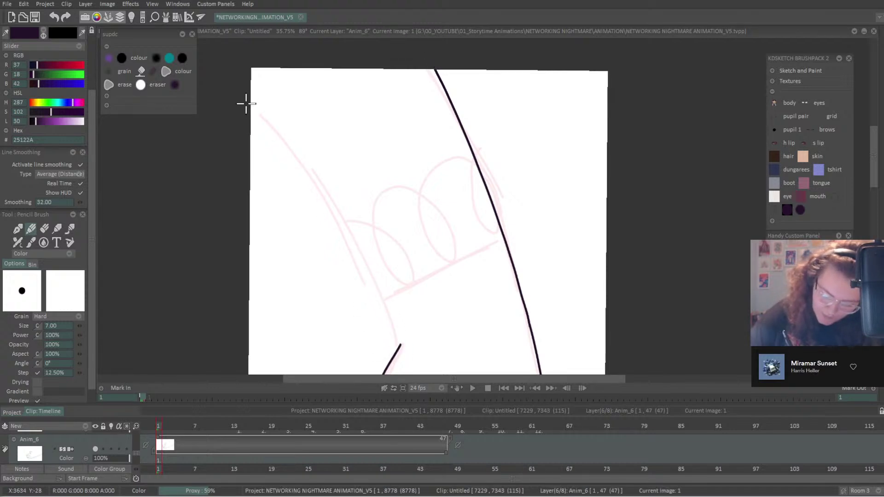
left_click_drag(246, 104, 278, 134)
key("ctrl+z")
mouse_move(249, 94)
left_mouse_down()
mouse_move(315, 182)
mouse_move(388, 314)
left_mouse_up()
mouse_move(394, 333)
left_mouse_down()
mouse_move(401, 361)
mouse_move(403, 335)
left_mouse_up()
left_click(45, 228)
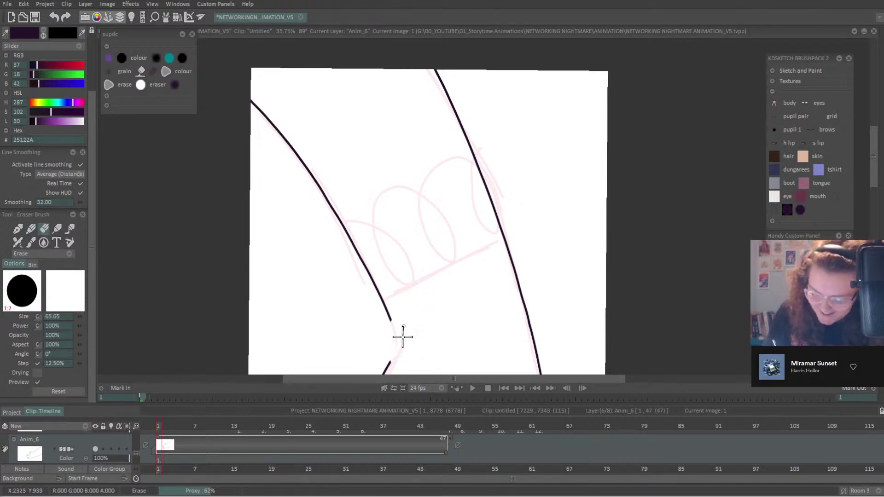
left_click(31, 228)
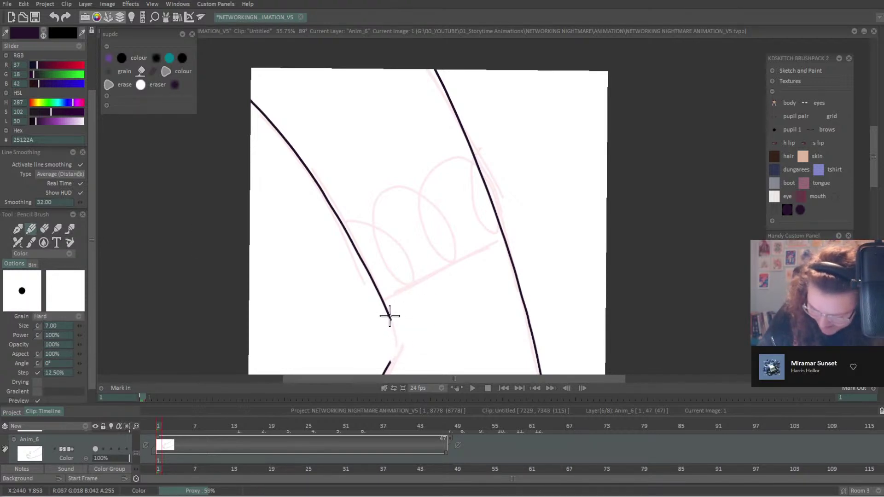
left_click_drag(393, 328, 386, 368)
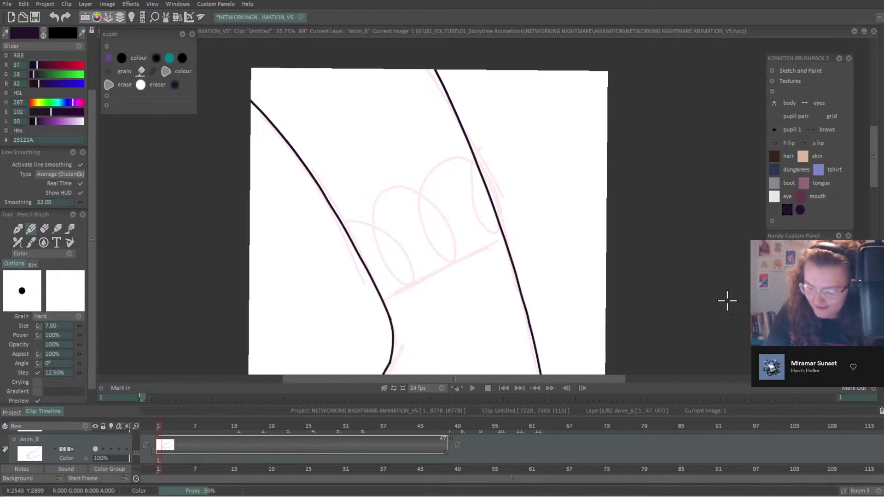
Ink the straight cuff line across the wrist between the two arm edges, redoing stray strokes.
left_click_drag(388, 299, 510, 222)
key("ctrl+z")
mouse_move(384, 301)
left_mouse_down()
mouse_move(474, 261)
mouse_move(506, 232)
mouse_move(371, 307)
left_mouse_up()
key("ctrl+z")
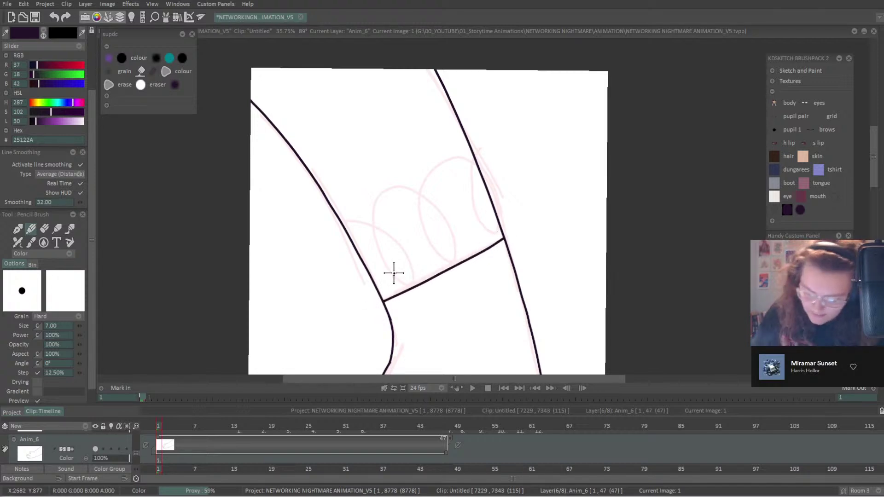
Ink the looping frill along the cuff line, replacing the first version with one using slimmer loops.
mouse_move(345, 223)
left_mouse_down()
mouse_move(384, 230)
mouse_move(402, 250)
mouse_move(407, 291)
mouse_move(379, 243)
mouse_move(378, 211)
mouse_move(389, 190)
mouse_move(415, 187)
mouse_move(442, 212)
mouse_move(457, 255)
mouse_move(451, 269)
mouse_move(428, 223)
mouse_move(428, 186)
mouse_move(449, 160)
mouse_move(465, 159)
mouse_move(496, 214)
mouse_move(495, 247)
mouse_move(474, 198)
mouse_move(476, 146)
left_mouse_up()
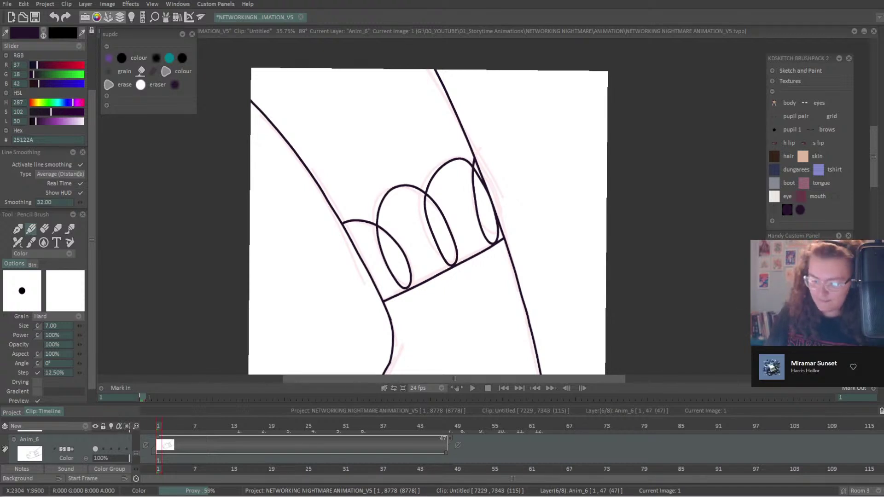
left_click(866, 378)
left_click(866, 378)
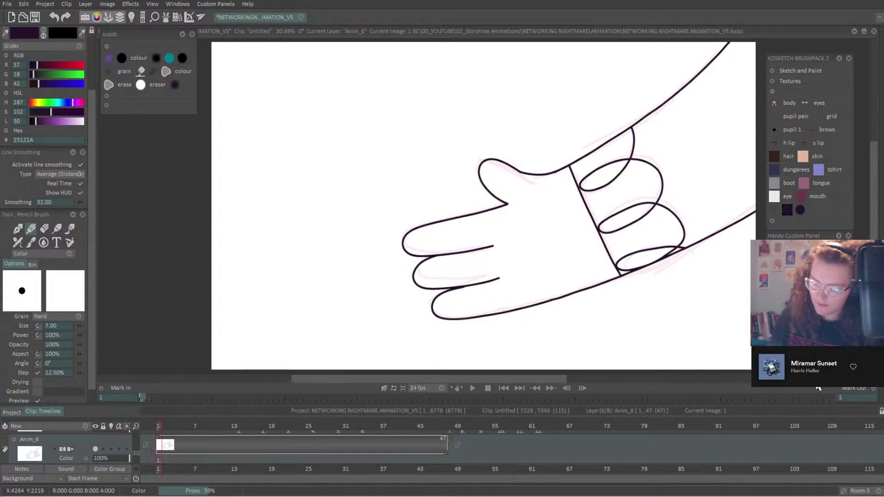
left_click_drag(816, 381, 835, 379)
left_click_drag(770, 382, 711, 389)
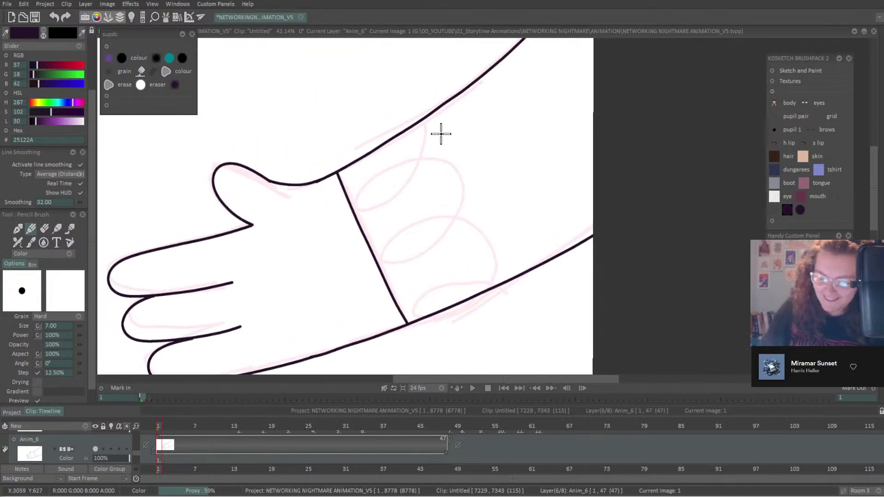
mouse_move(418, 123)
left_mouse_down()
mouse_move(417, 150)
mouse_move(376, 196)
mouse_move(346, 199)
mouse_move(396, 160)
mouse_move(430, 159)
mouse_move(446, 171)
mouse_move(450, 194)
mouse_move(426, 225)
mouse_move(370, 252)
mouse_move(404, 218)
mouse_move(444, 209)
mouse_move(465, 220)
mouse_move(474, 241)
mouse_move(466, 270)
mouse_move(395, 307)
mouse_move(434, 277)
mouse_move(463, 271)
mouse_move(512, 293)
left_mouse_up()
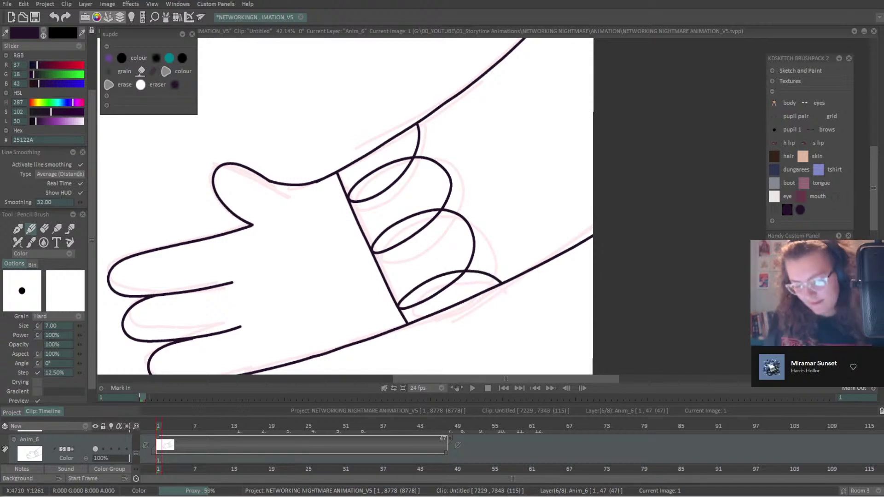
Add blank drawings to Anim_6 from frame 48 and trim the layer's end to frame 49.
mouse_move(161, 424)
left_mouse_down()
mouse_move(468, 438)
mouse_move(448, 442)
left_mouse_up()
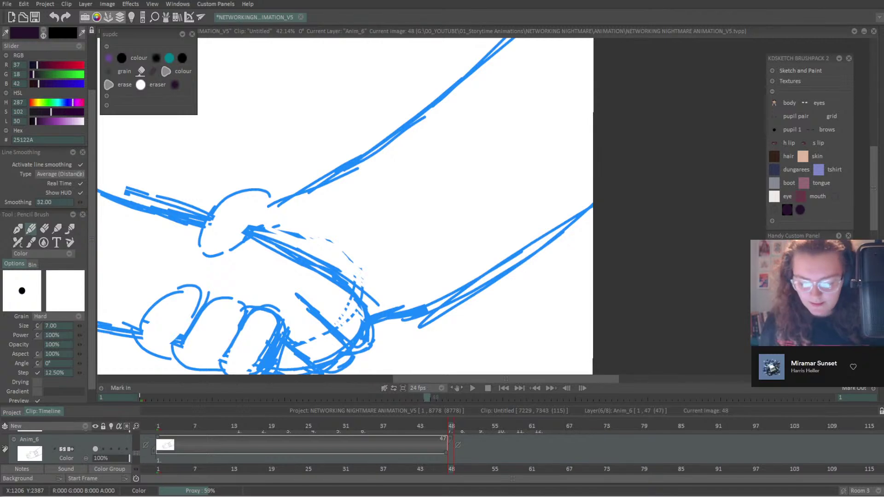
left_click(462, 427)
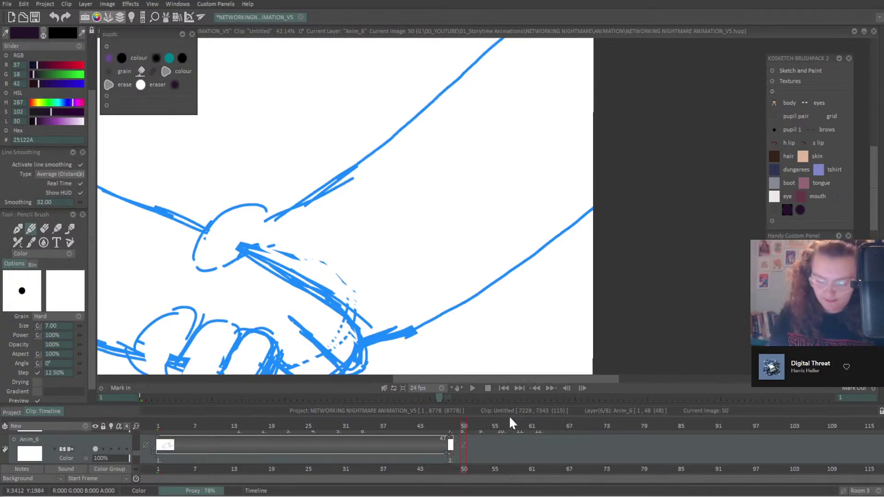
left_click(464, 444)
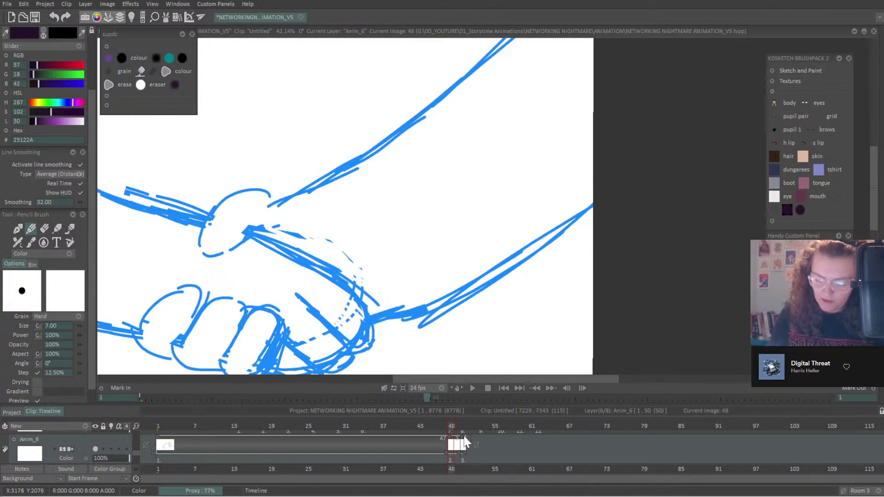
left_click_drag(466, 442, 463, 451)
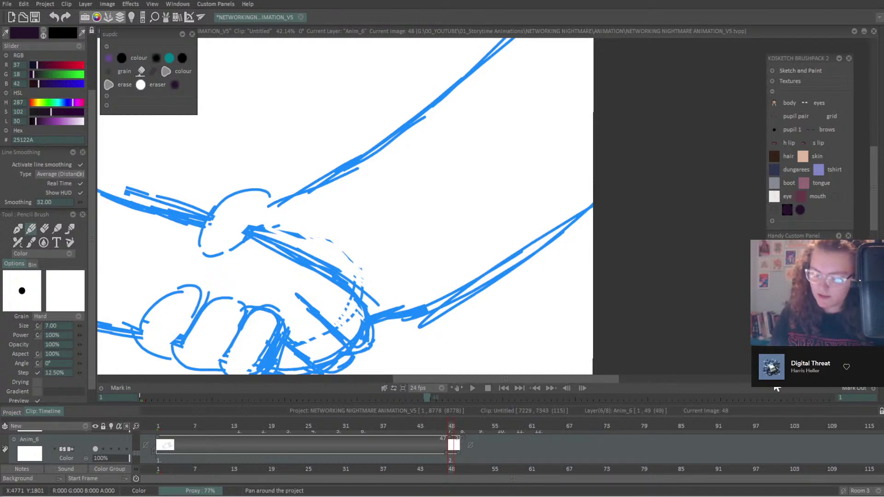
Lower the blue Anim_2 sketch layer's opacity to 23%.
left_click_drag(457, 388, 629, 349)
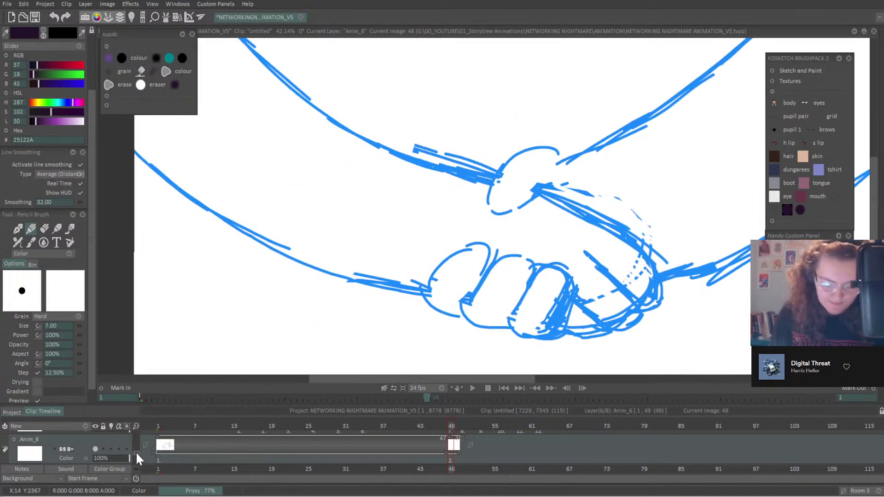
scroll(137, 451, "up", 1)
scroll(138, 449, "up", 1)
left_click(102, 458)
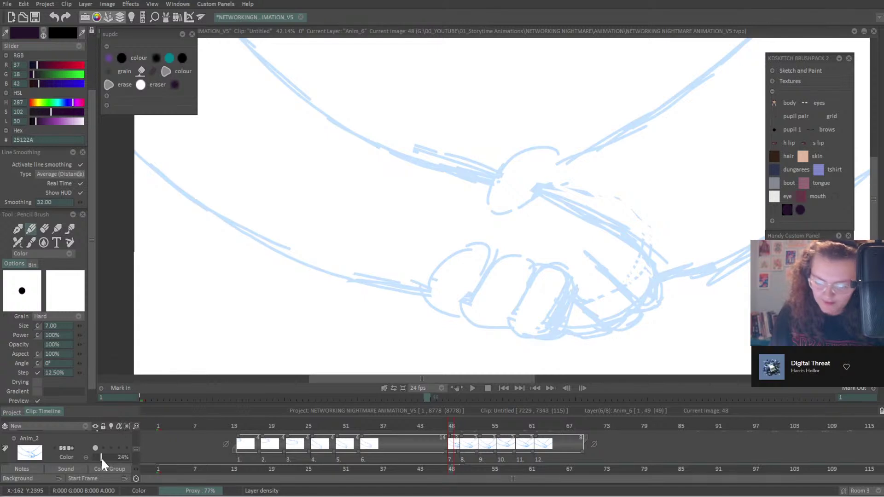
Ink the thumb, the curved hand edge beneath it and the adjoining fingertip over the blue handshake sketch at frame 48.
left_click_drag(854, 361, 738, 346)
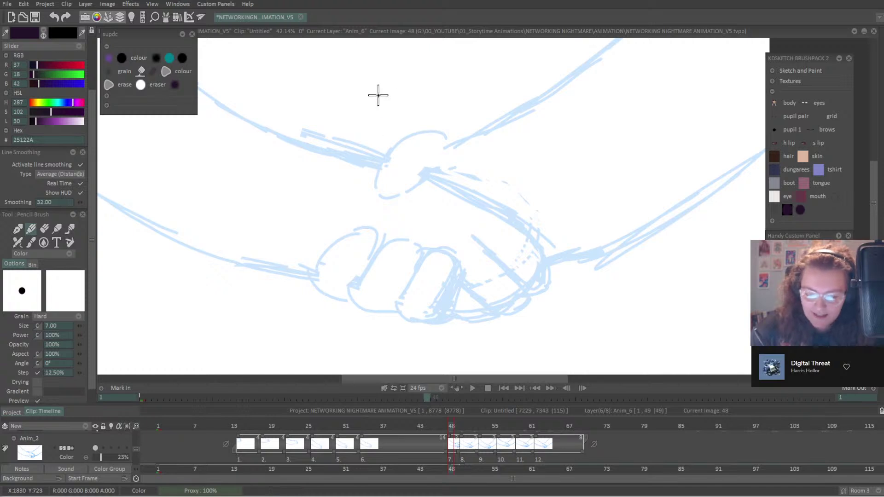
scroll(46, 138, "up", 3)
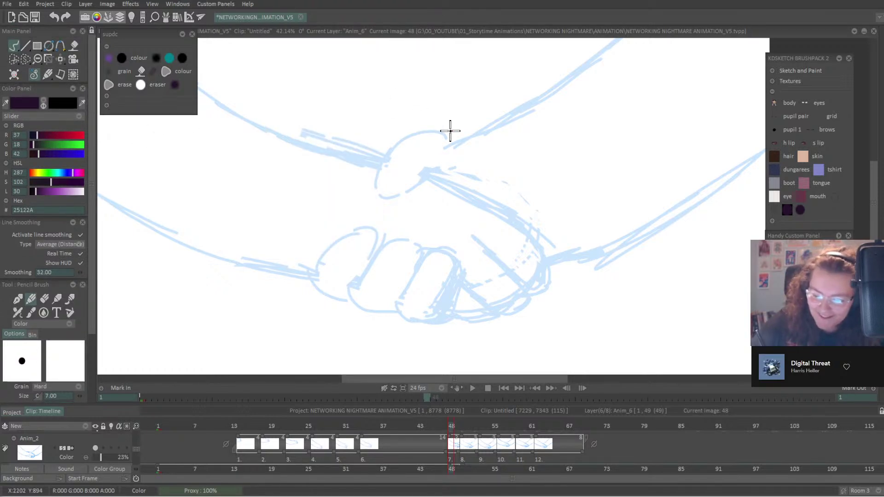
mouse_move(454, 143)
left_mouse_down()
mouse_move(420, 129)
mouse_move(387, 152)
mouse_move(374, 185)
mouse_move(388, 199)
mouse_move(417, 181)
mouse_move(448, 135)
left_mouse_up()
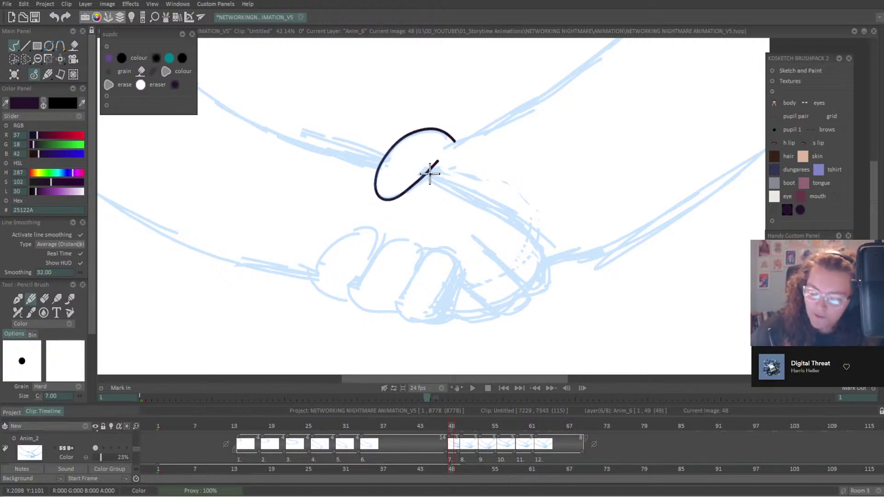
mouse_move(424, 172)
left_mouse_down()
mouse_move(483, 196)
mouse_move(534, 238)
mouse_move(545, 269)
mouse_move(540, 284)
mouse_move(517, 282)
left_mouse_up()
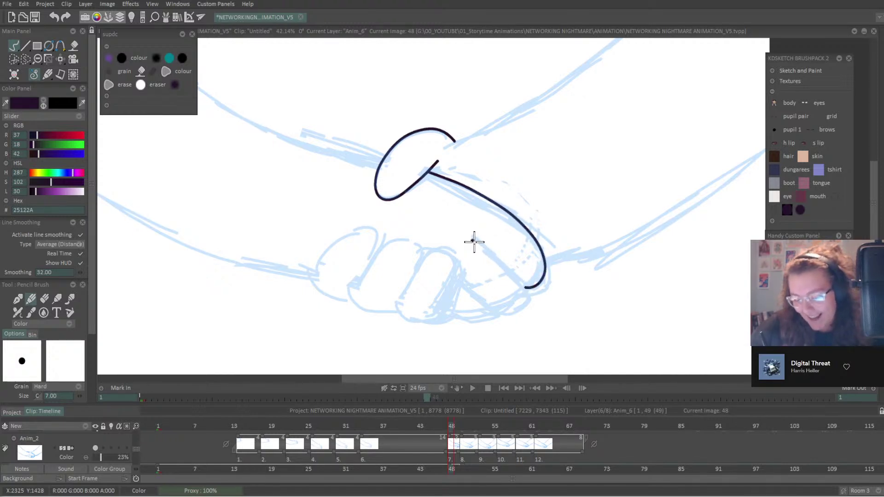
mouse_move(471, 240)
left_mouse_down()
mouse_move(527, 291)
mouse_move(524, 306)
mouse_move(491, 308)
mouse_move(455, 278)
left_mouse_up()
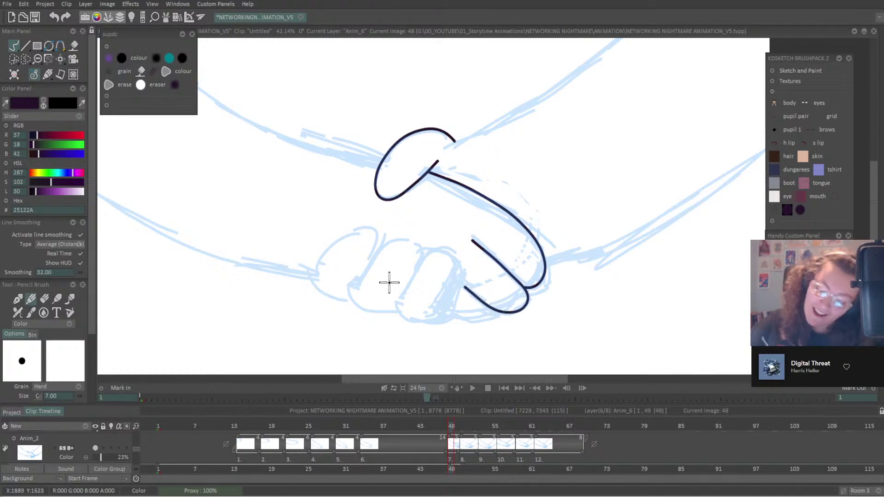
Ink the curled finger at the middle of the grip, redraw it slightly lower and save the project.
mouse_move(406, 322)
left_mouse_down()
mouse_move(404, 289)
mouse_move(442, 246)
mouse_move(460, 269)
mouse_move(447, 311)
left_mouse_up()
left_click(441, 325)
key("ctrl+s")
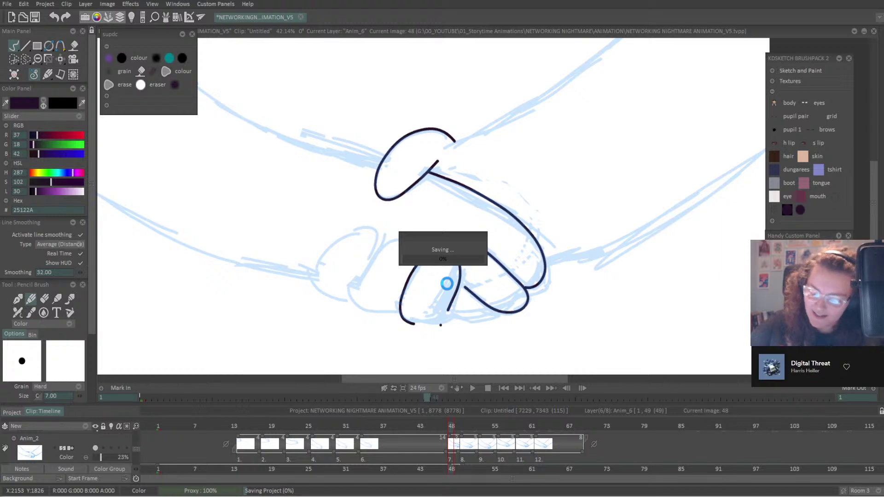
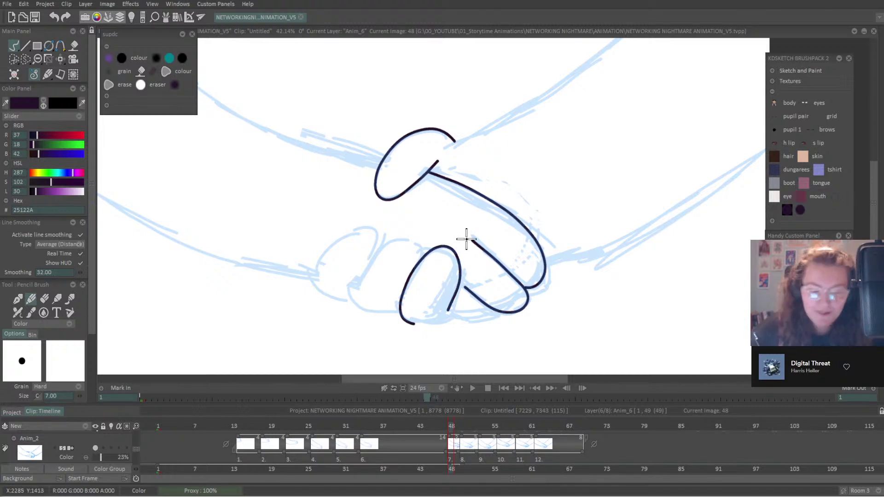
key("ctrl+z")
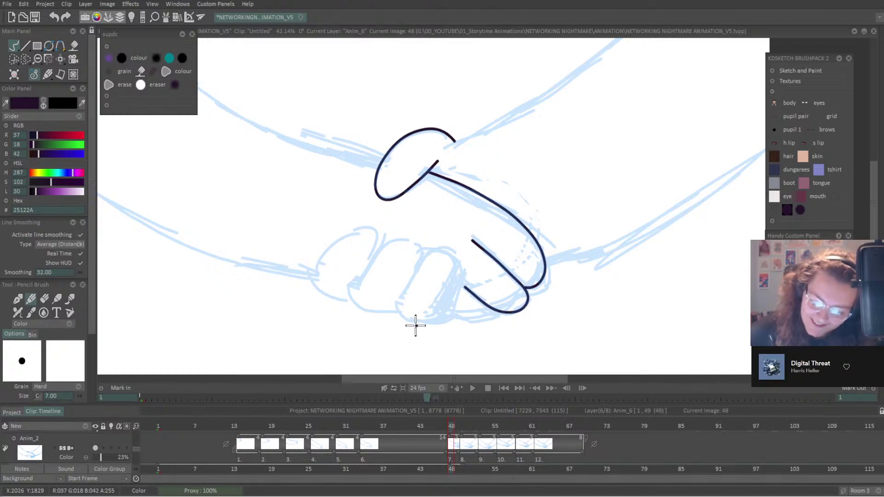
mouse_move(397, 314)
left_mouse_down()
mouse_move(416, 266)
mouse_move(444, 246)
mouse_move(457, 267)
mouse_move(439, 313)
left_mouse_up()
key("ctrl+s")
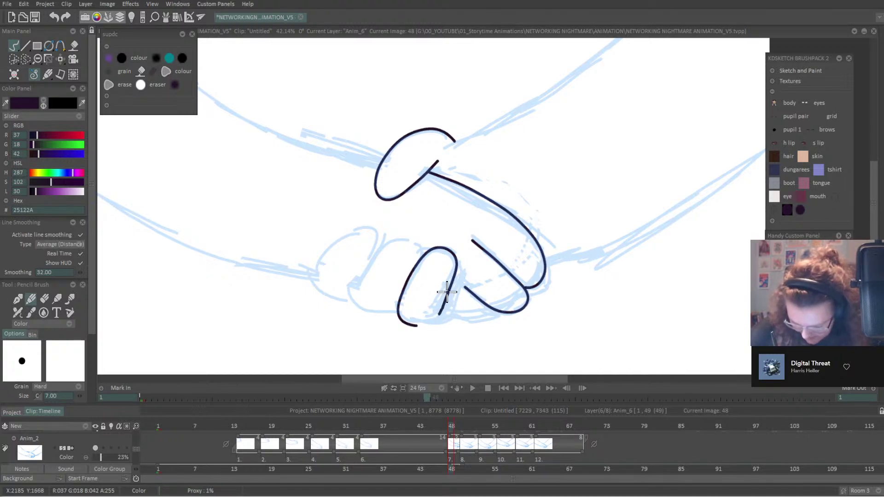
Ink the lower fingertip edge, close the middle curled finger's base and ink the two remaining curled fingers beside it at frame 48.
mouse_move(450, 287)
left_mouse_down()
mouse_move(443, 309)
mouse_move(458, 317)
mouse_move(507, 299)
left_mouse_up()
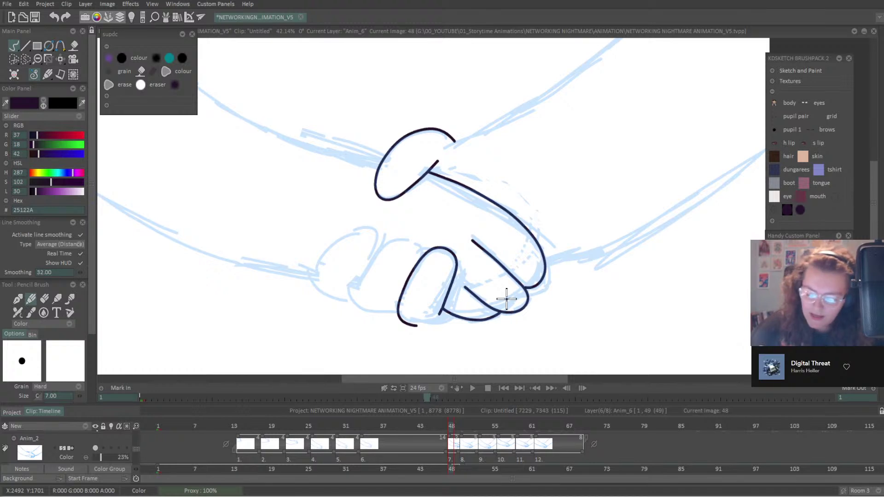
left_click_drag(417, 326, 456, 318)
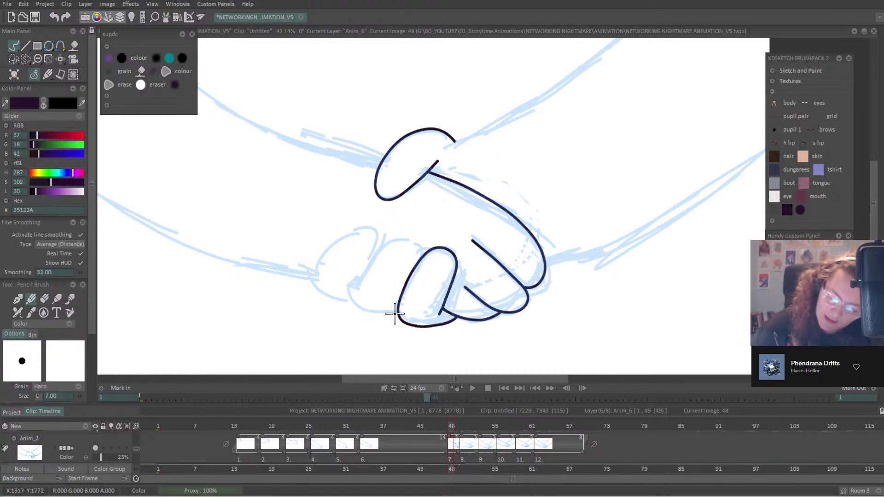
mouse_move(397, 315)
left_mouse_down()
mouse_move(360, 311)
mouse_move(353, 286)
mouse_move(387, 241)
mouse_move(405, 233)
mouse_move(418, 271)
left_mouse_up()
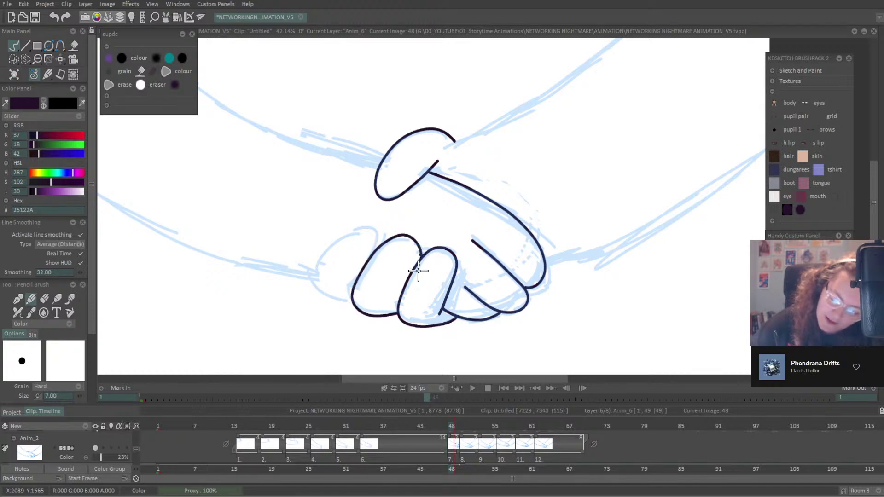
left_click_drag(391, 303, 422, 245)
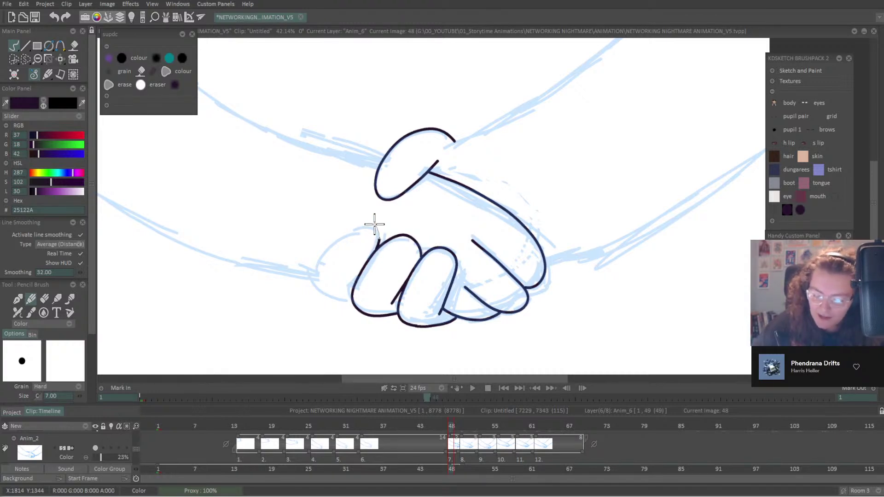
mouse_move(375, 224)
left_mouse_down()
mouse_move(339, 231)
mouse_move(312, 262)
mouse_move(317, 292)
mouse_move(345, 300)
mouse_move(364, 289)
left_mouse_up()
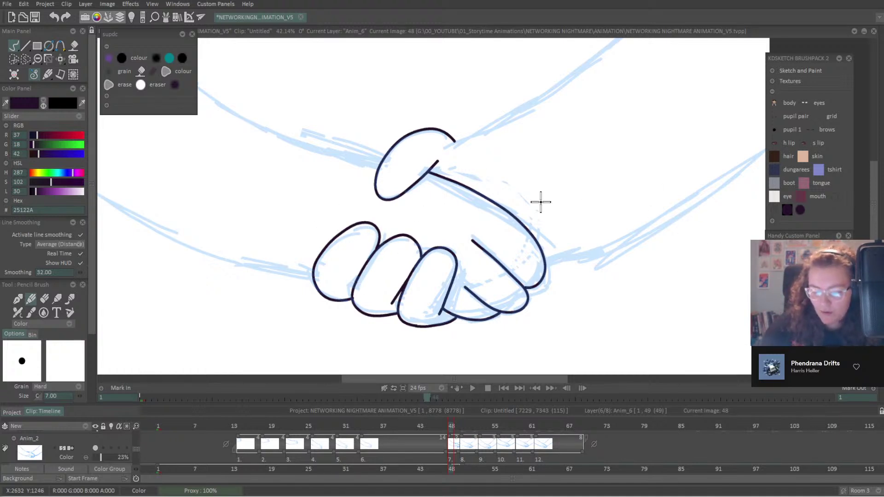
left_click_drag(348, 284, 377, 245)
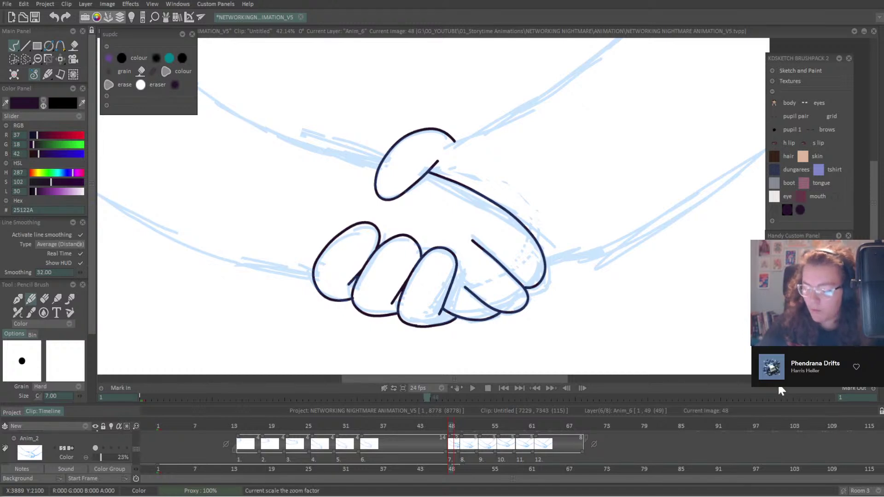
Ink four short wrist lines leading from the clasped hands into both arms, following the blue sketch at frame 48.
mouse_move(779, 389)
left_mouse_down()
mouse_move(770, 395)
mouse_move(809, 394)
mouse_move(765, 377)
left_mouse_up()
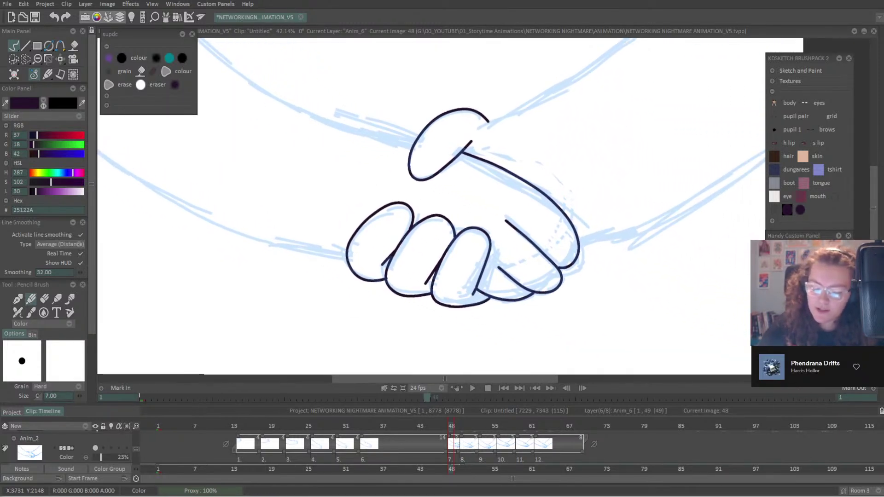
left_click_drag(291, 247, 360, 262)
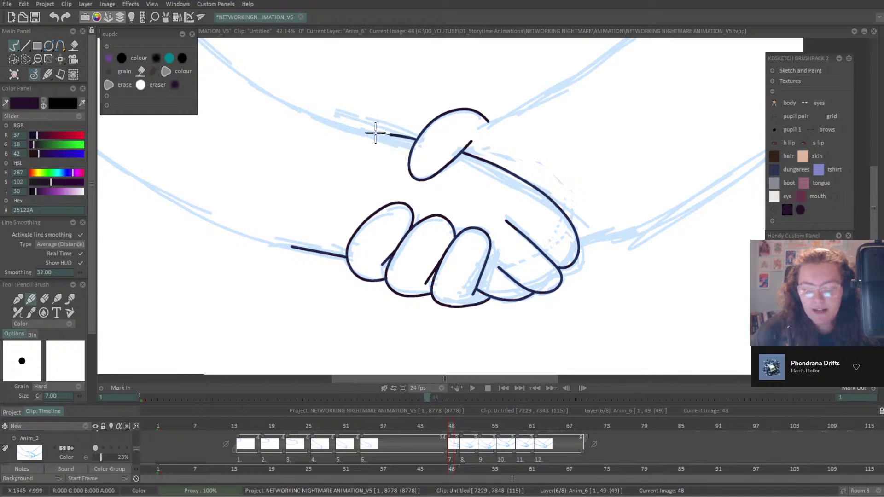
left_click_drag(382, 133, 430, 142)
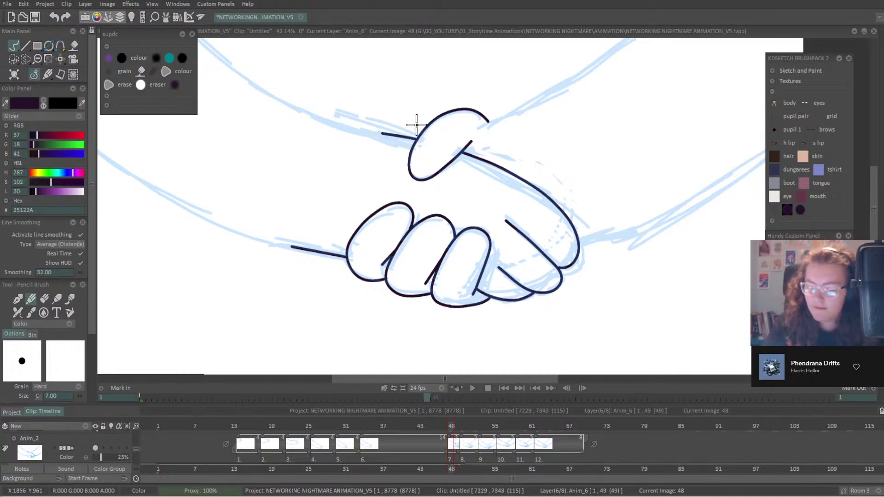
scroll(741, 391, "up", 3)
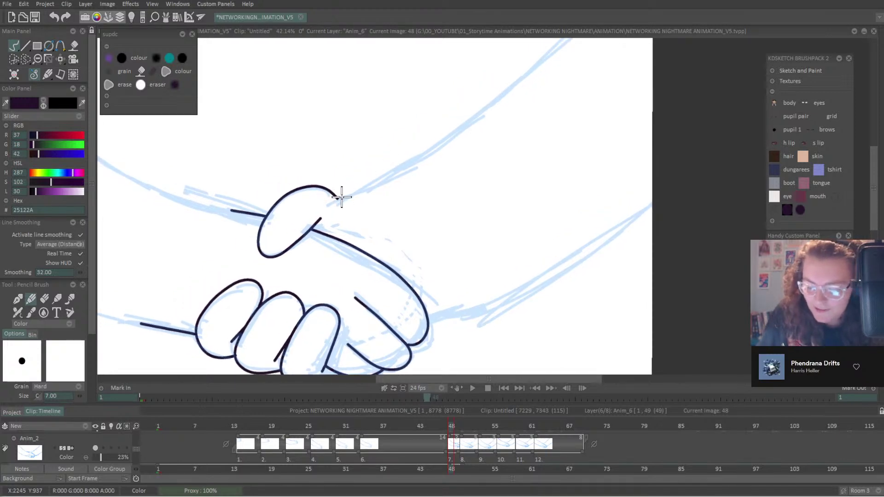
left_click_drag(341, 197, 374, 183)
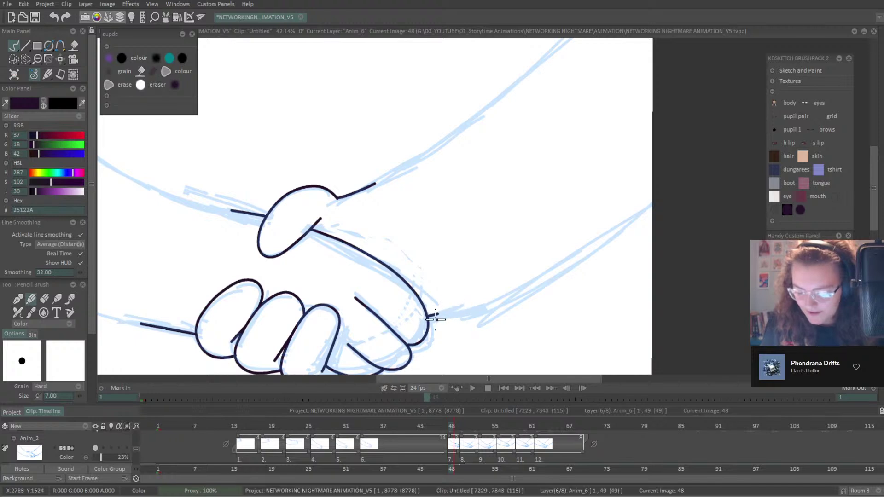
left_click_drag(428, 319, 483, 306)
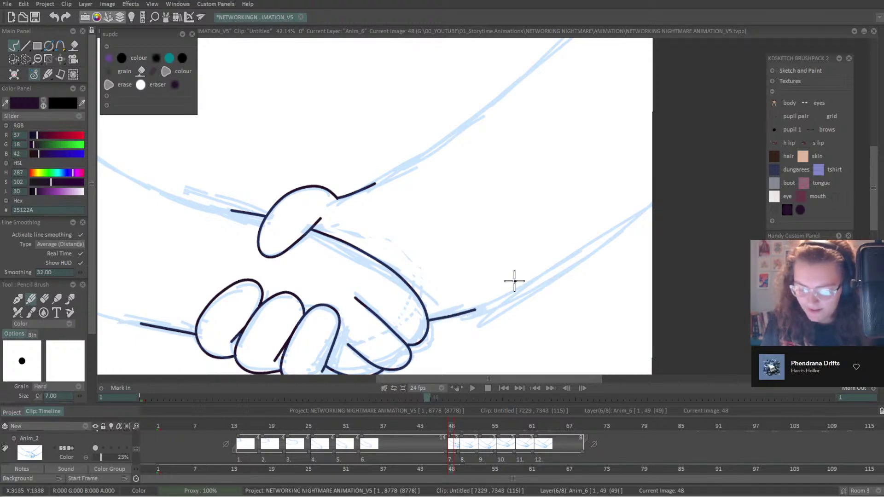
Copy the inked clasped hands as a custom brush and stamp them over the blue sketch at frame 50 of Anim_6.
scroll(399, 205, "down", 5)
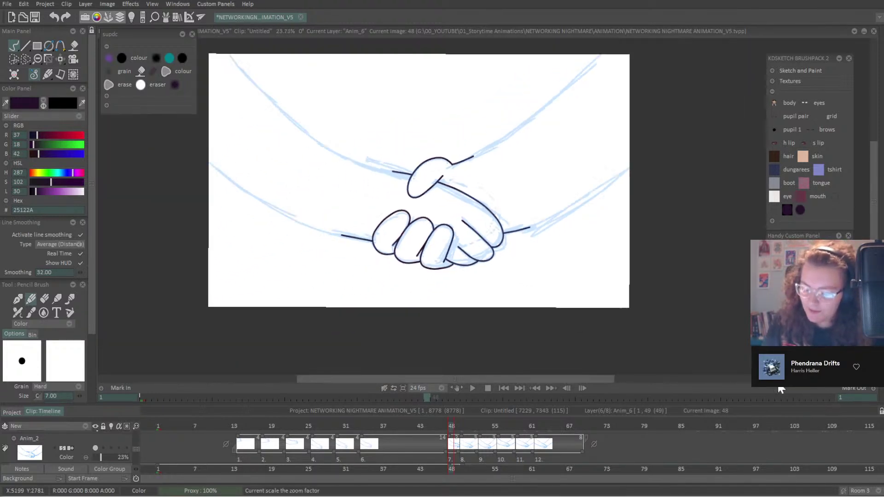
left_click(60, 59)
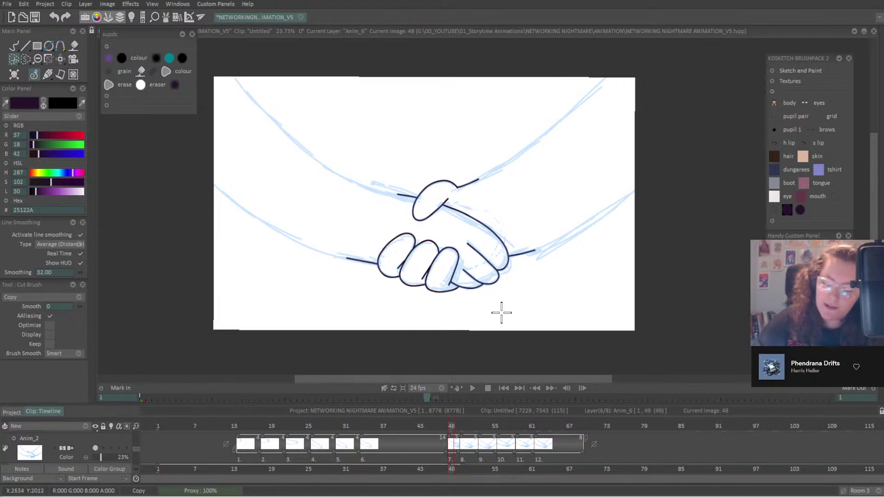
mouse_move(534, 295)
left_mouse_down()
mouse_move(354, 172)
mouse_move(529, 303)
left_mouse_up()
key("Right")
key("Right")
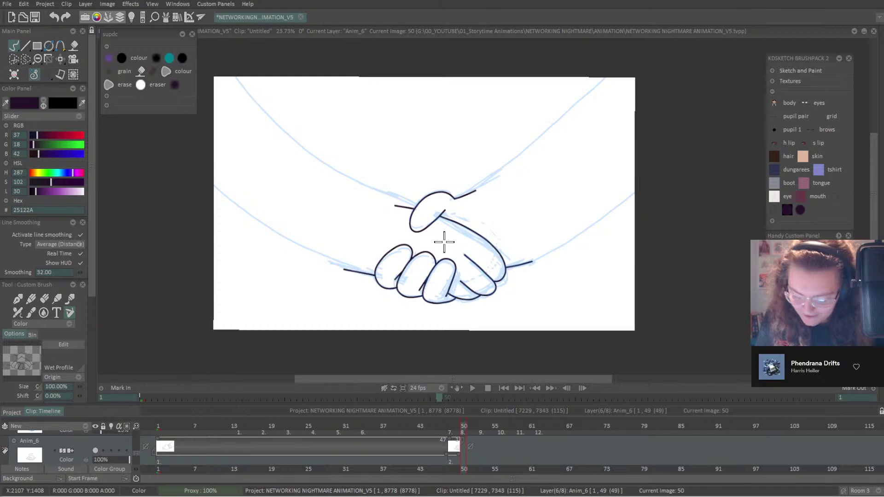
left_click(444, 242)
Stamp the clasped-hands brush on Anim_6 at frame 53, aligned with the lower hand position in the blue sketch.
key("Right")
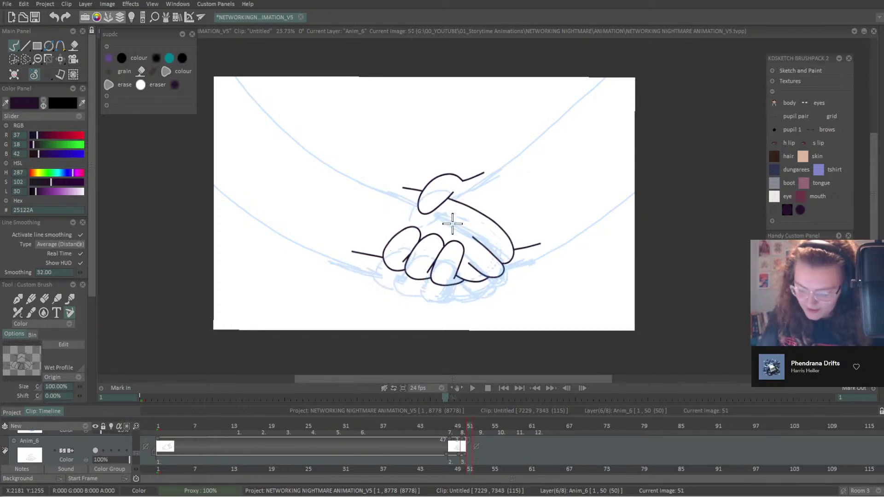
left_click(452, 224)
key("Right")
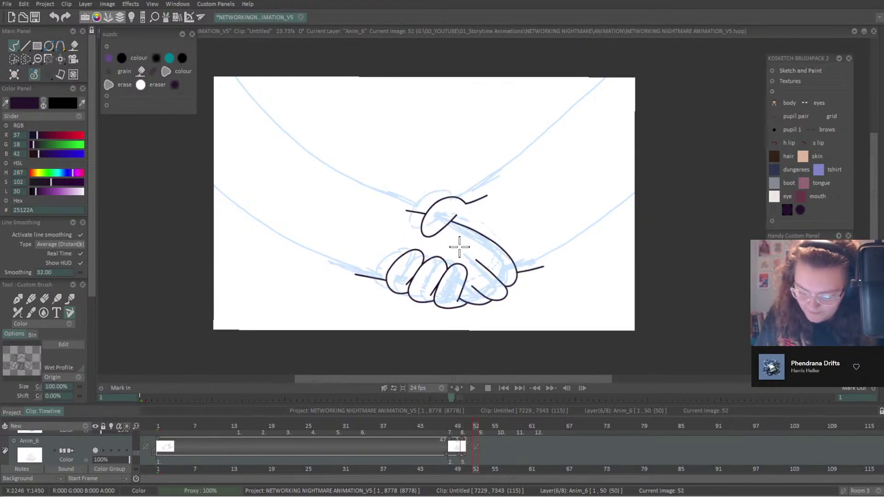
key("Left")
key("Left")
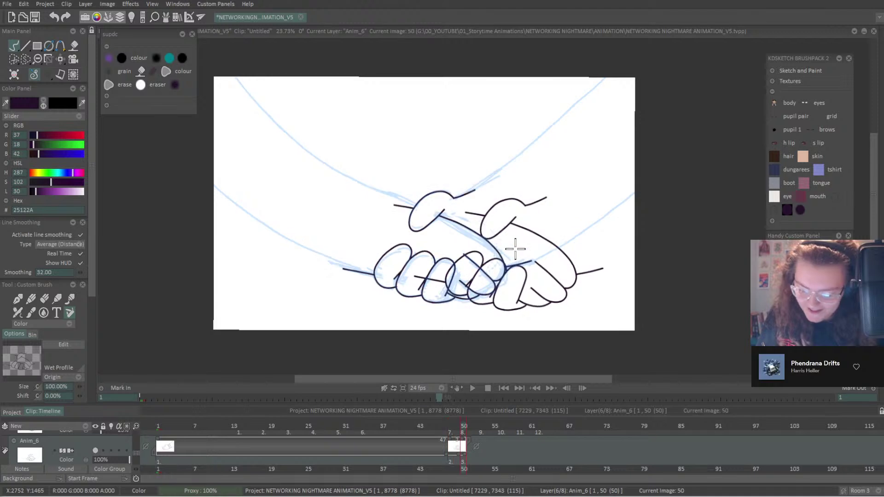
key("Right")
key("Left")
key("Right")
key("Right")
key("Right")
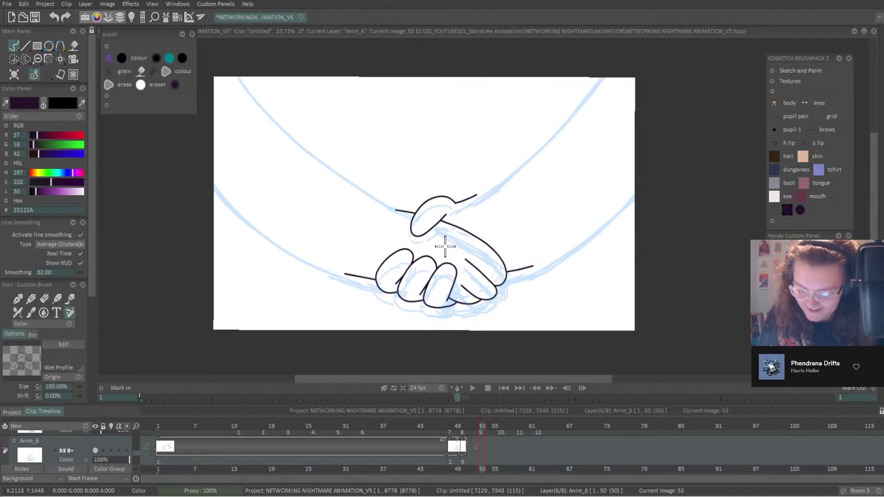
left_click(443, 256)
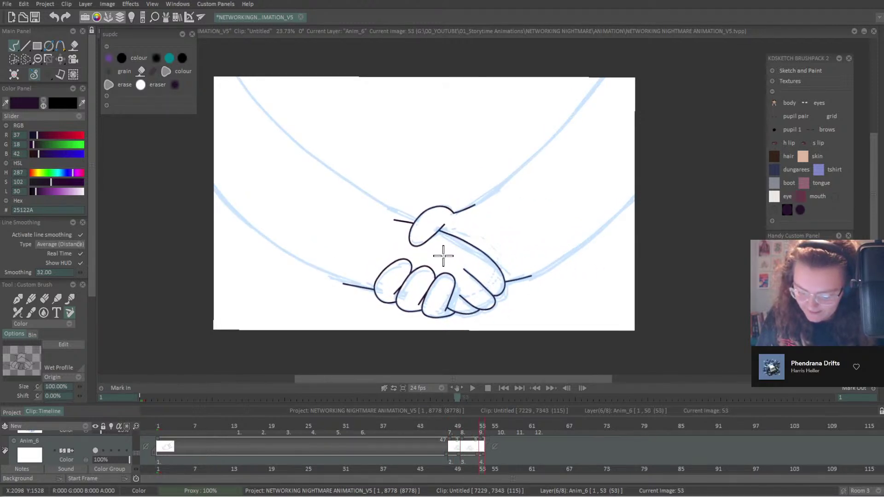
Stamp the clasped-hands brush on Anim_6 at frames 56, 59 and 62, aligning each with its blue sketch.
key("Right")
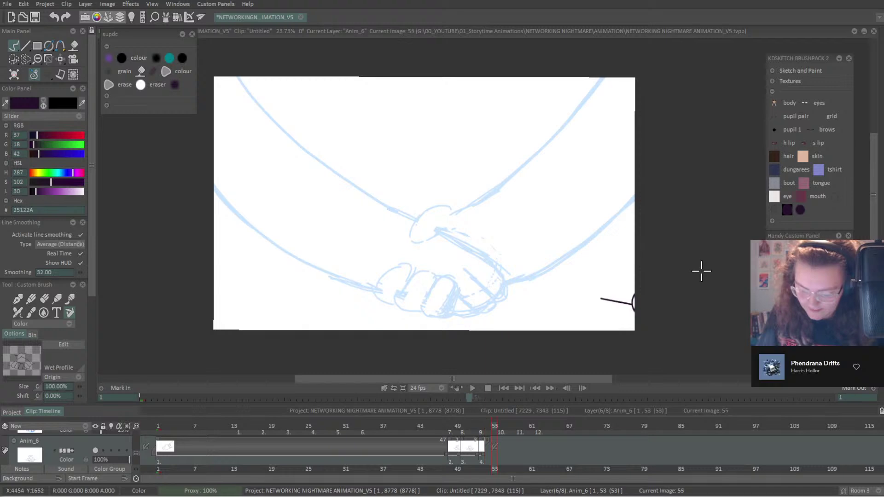
key("Right")
key("Right")
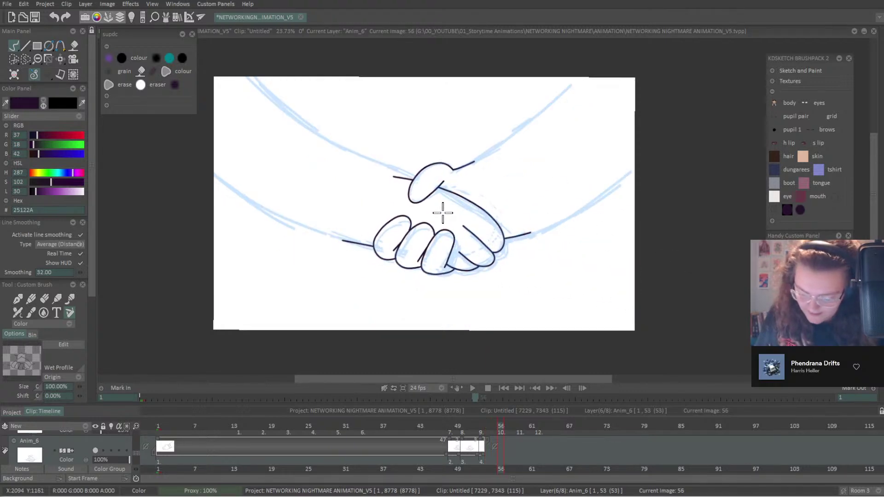
left_click(443, 212)
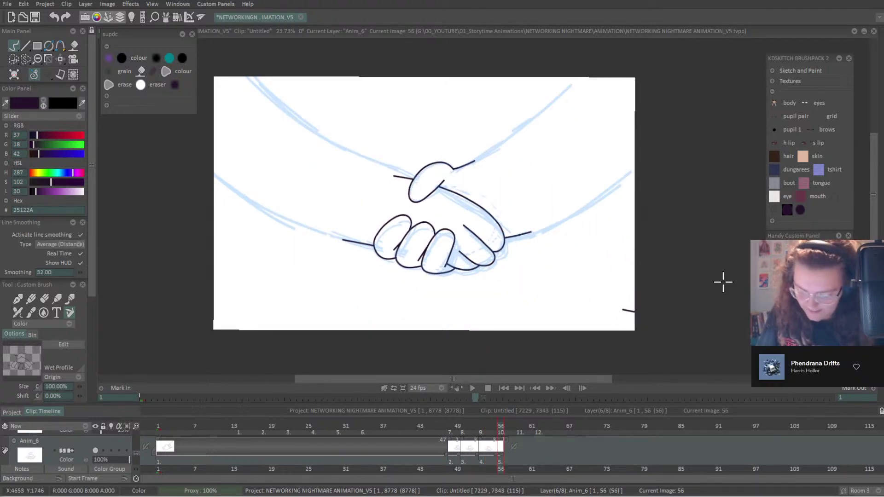
key("Right")
key("Right")
key("Right")
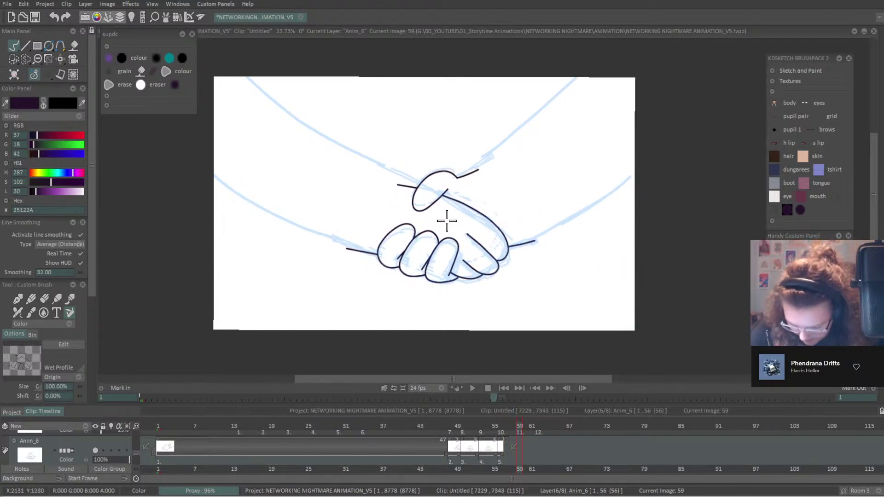
left_click(447, 220)
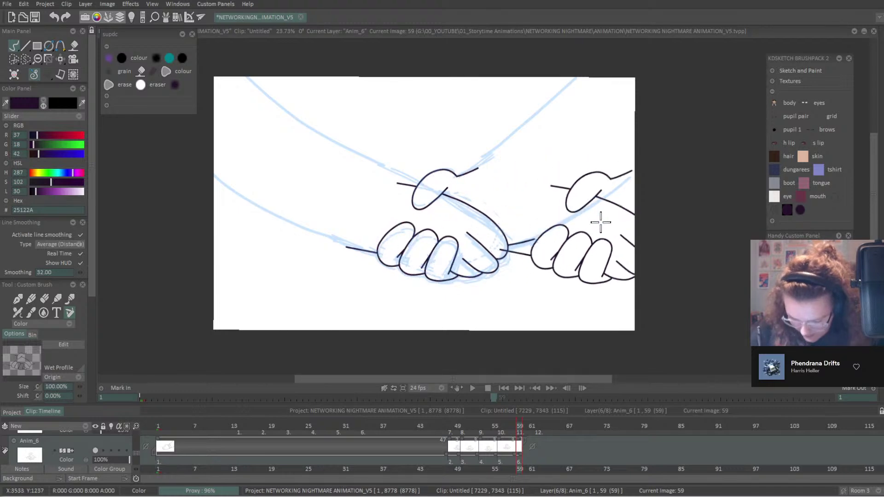
key("Right")
key("Right")
key("Right")
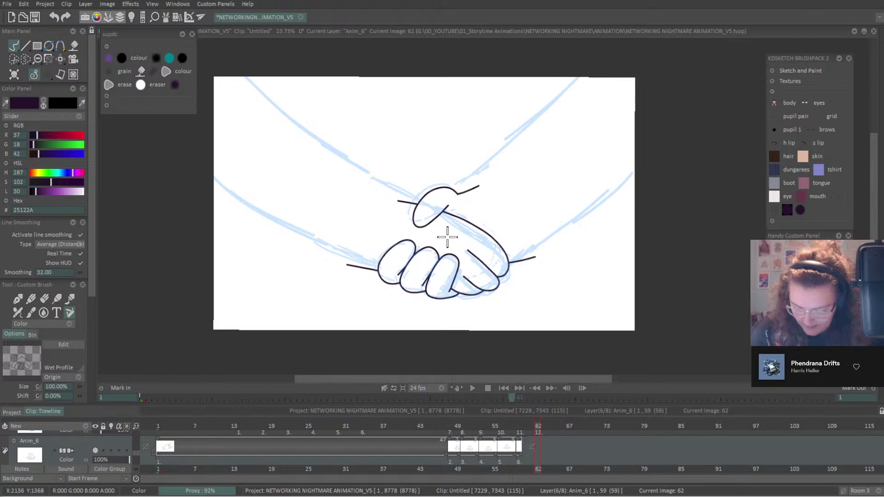
left_click(447, 237)
Scrub back through the stamped handshake drawings on the timeline to frame 46 to check the motion.
key("Right")
key("Right")
key("Right")
key("Right")
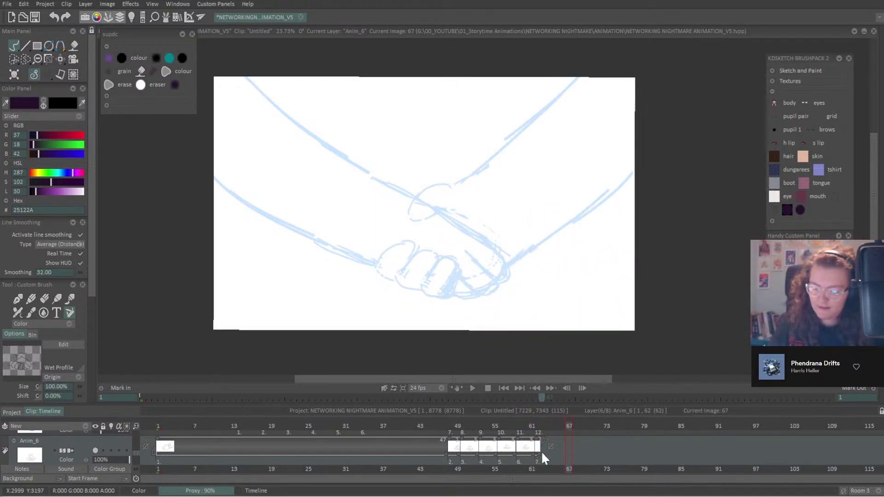
key("Right")
left_click_drag(575, 470, 463, 436)
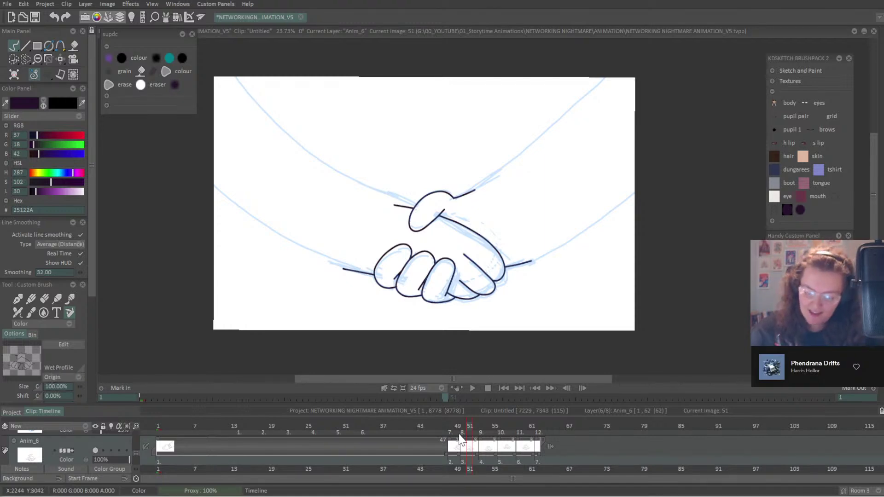
left_click(439, 426)
Show the project's clip overview and enlarge it to view the clip rows from the beginning.
left_click(13, 412)
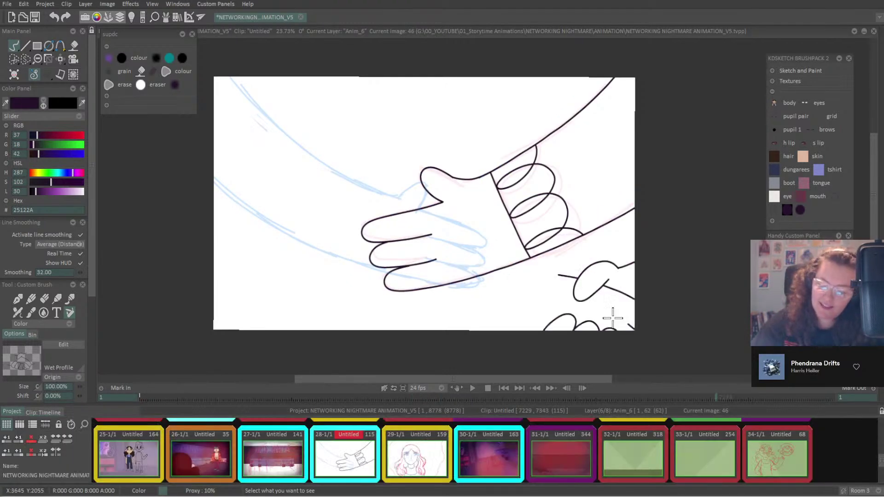
left_click_drag(694, 403, 718, 249)
scroll(451, 372, "up", 2)
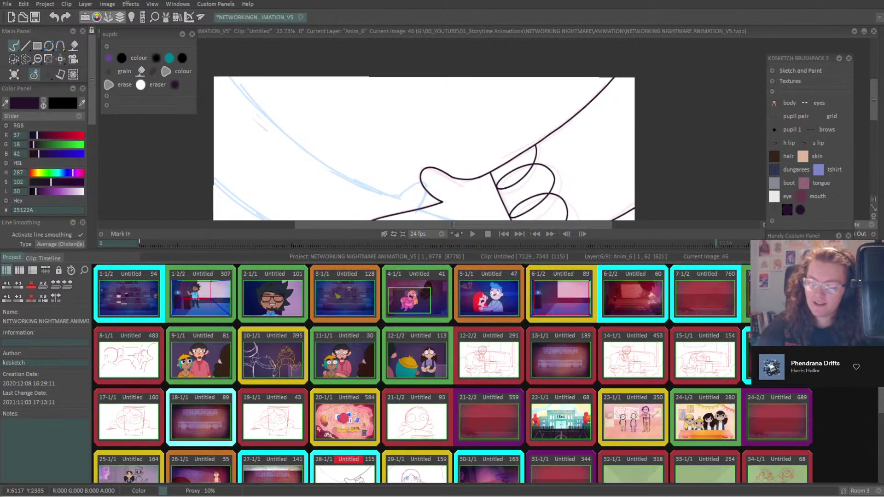
key("F5")
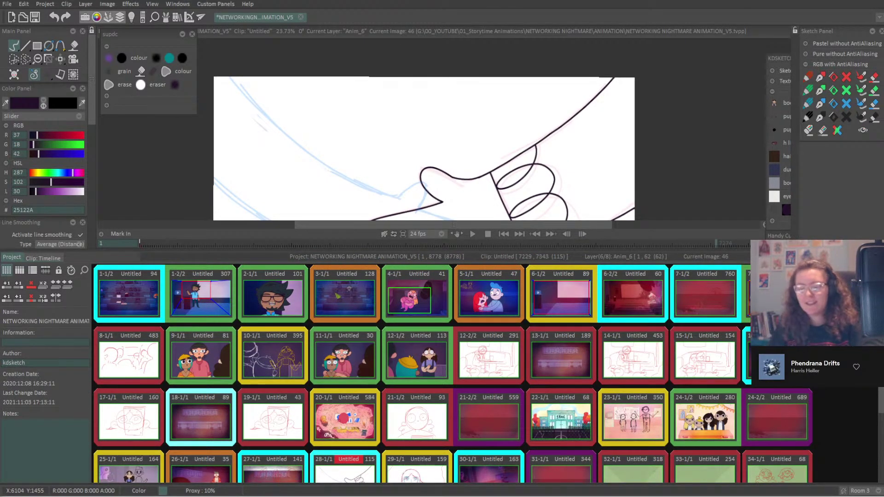
key("F5")
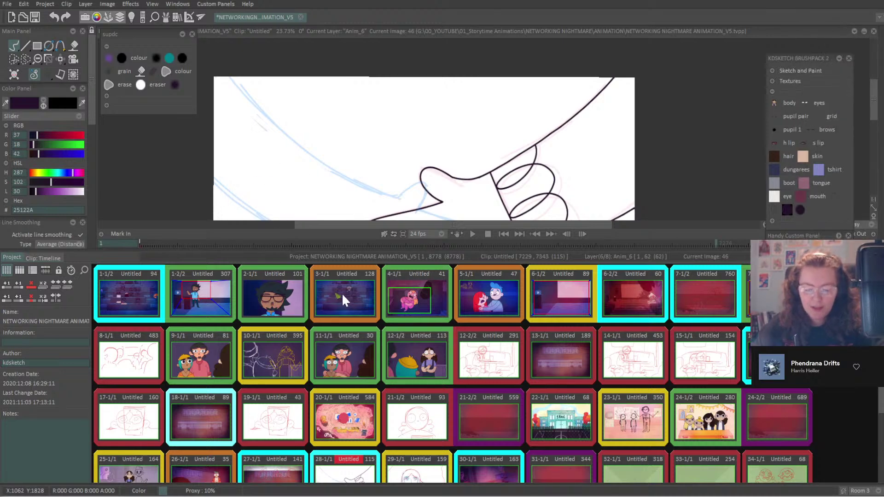
Open clip 3-1/1, followed by clip 5-1/1, and fit the latter's whole frame in the view.
double_click(345, 296)
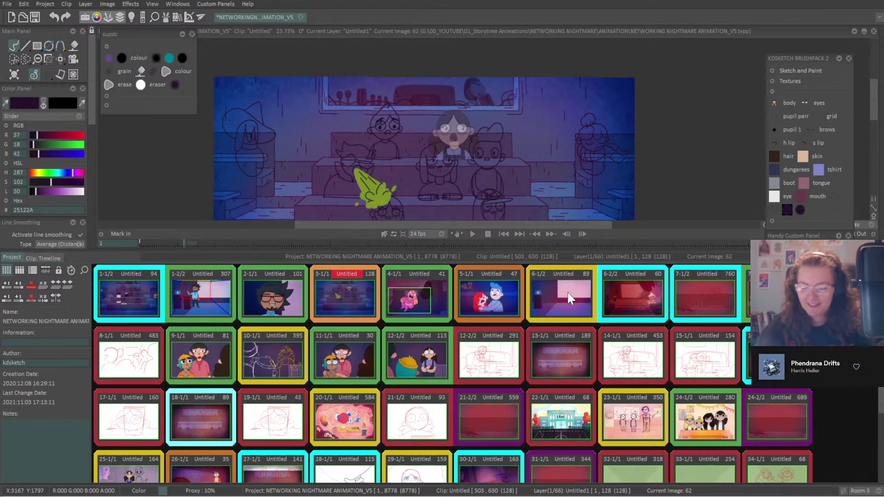
double_click(493, 295)
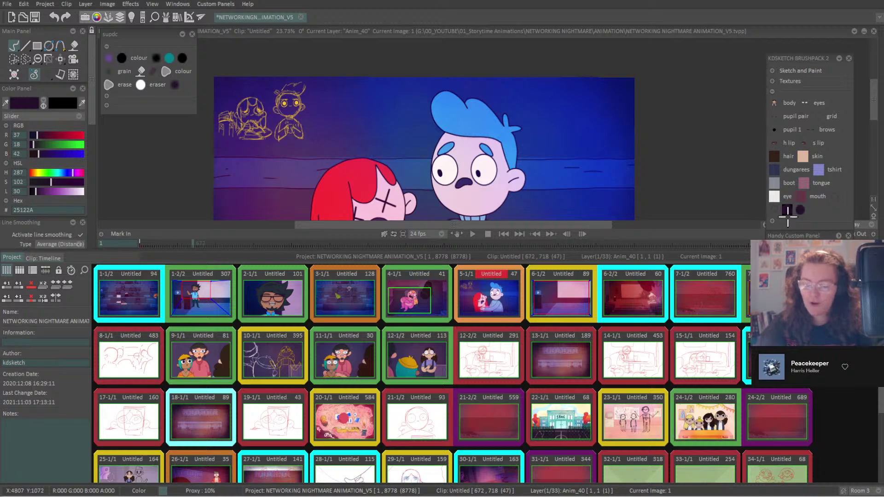
left_click(873, 210)
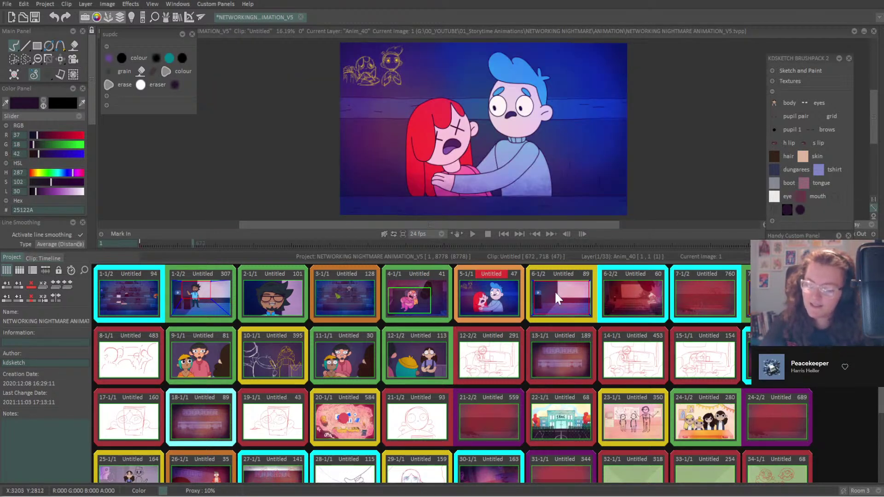
Open clip 6-1/2 and play it, then open clip 6-2/2 and play from there to review the animation.
double_click(564, 301)
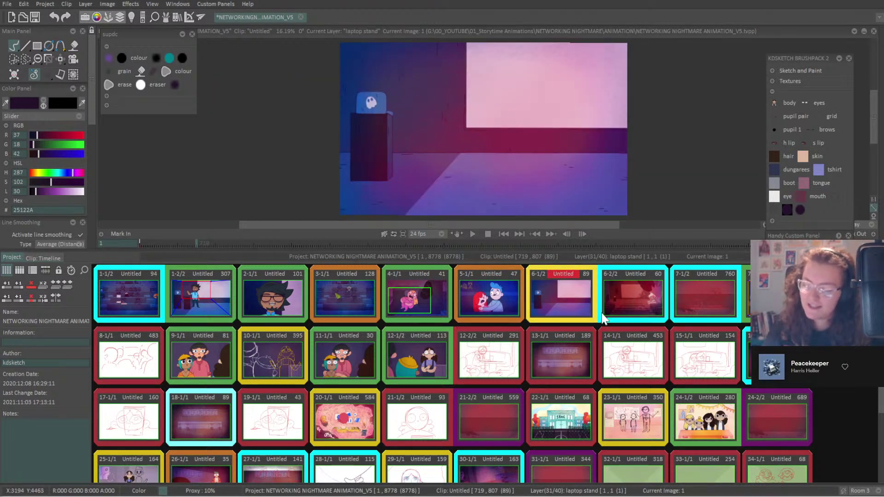
left_click(473, 234)
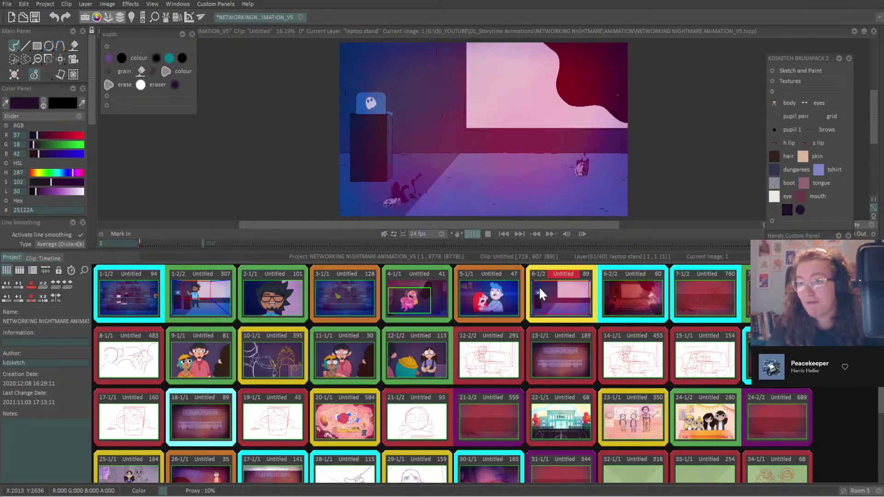
left_click(646, 301)
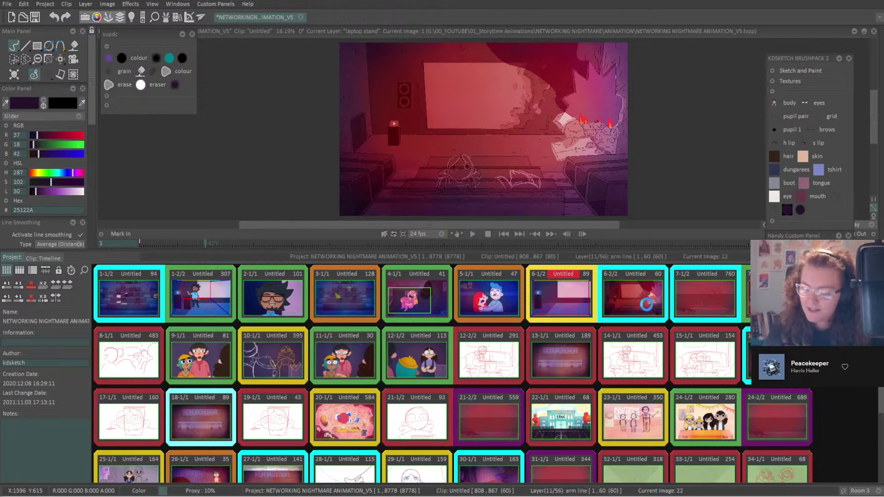
key("space")
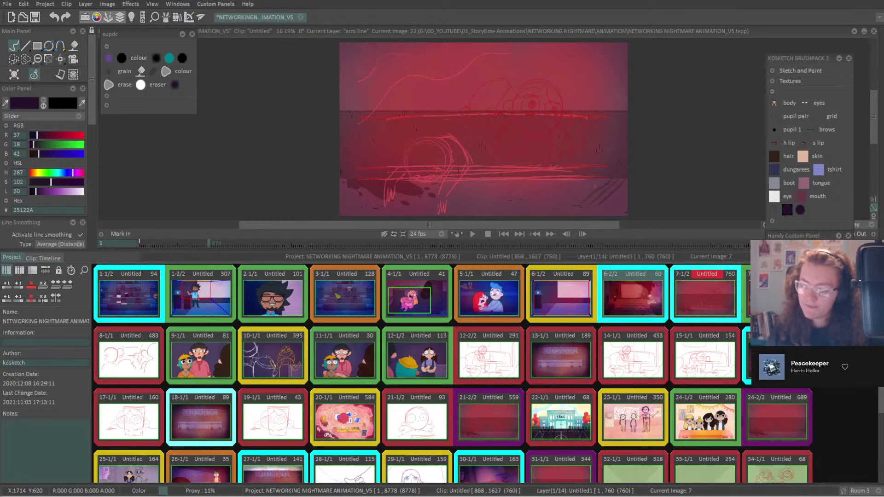
Review the rough sketch clip 8-1/1 and clips 9-1/1 and 10-1/1, returning to 9-1/1 for playback.
left_click(135, 370)
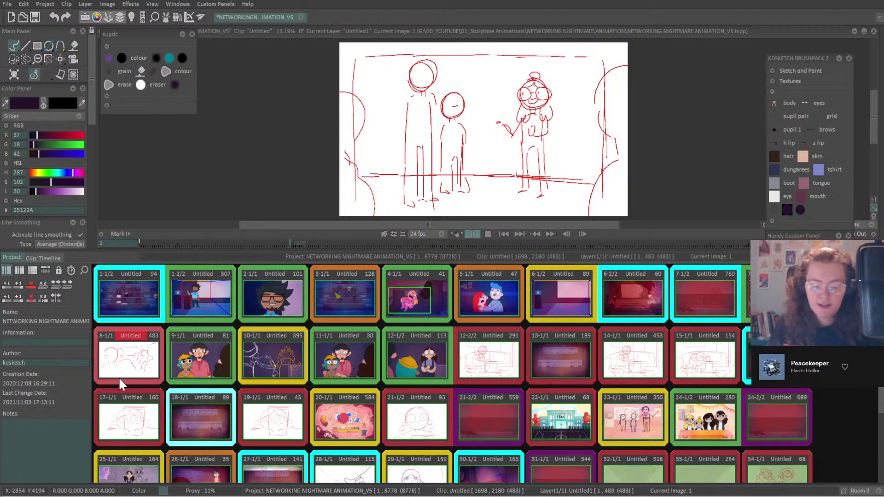
left_click(198, 364)
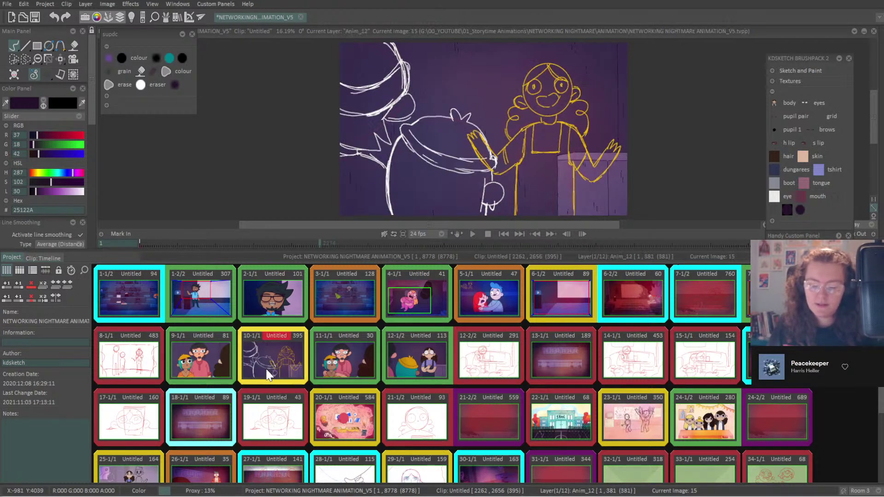
left_click(201, 366)
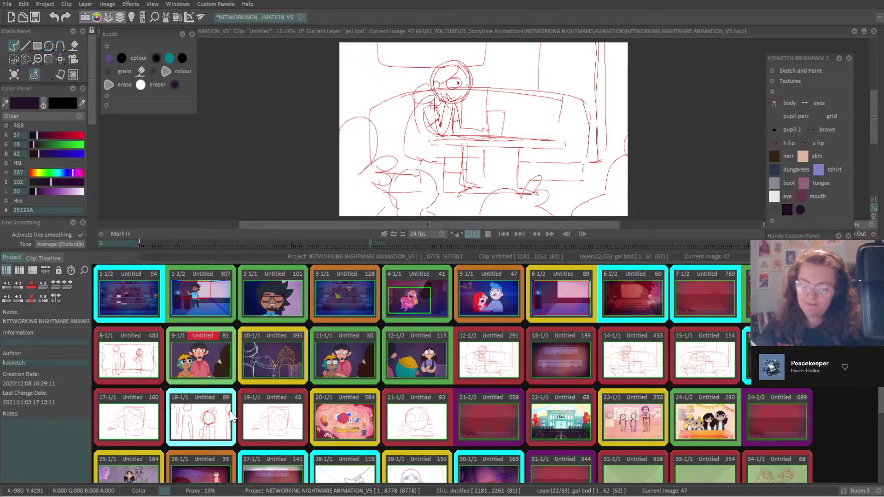
Open clips 13-1/1, 14-1/1, 15-1/1 and the one following them to examine each one's current drawing.
left_click(555, 347)
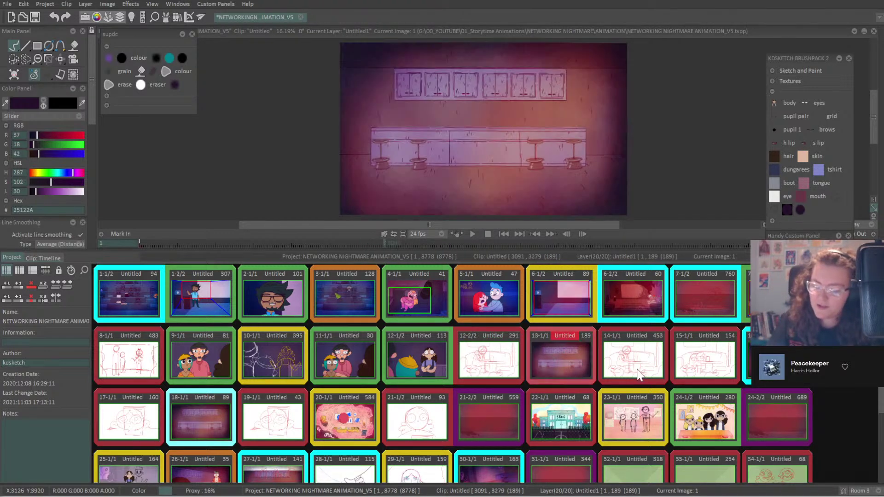
left_click(650, 361)
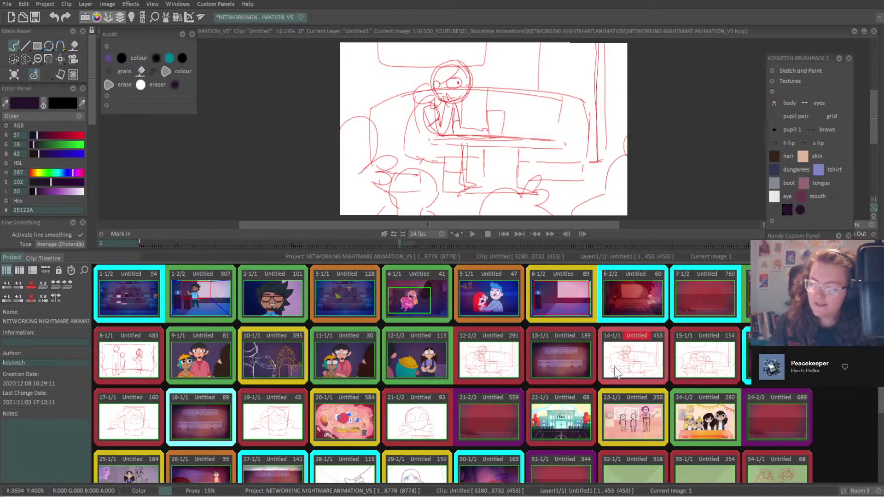
left_click(713, 370)
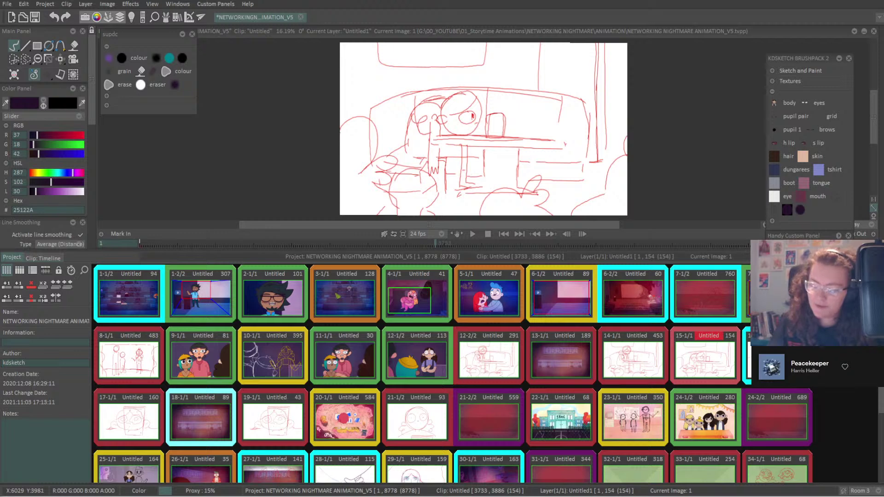
left_click(777, 361)
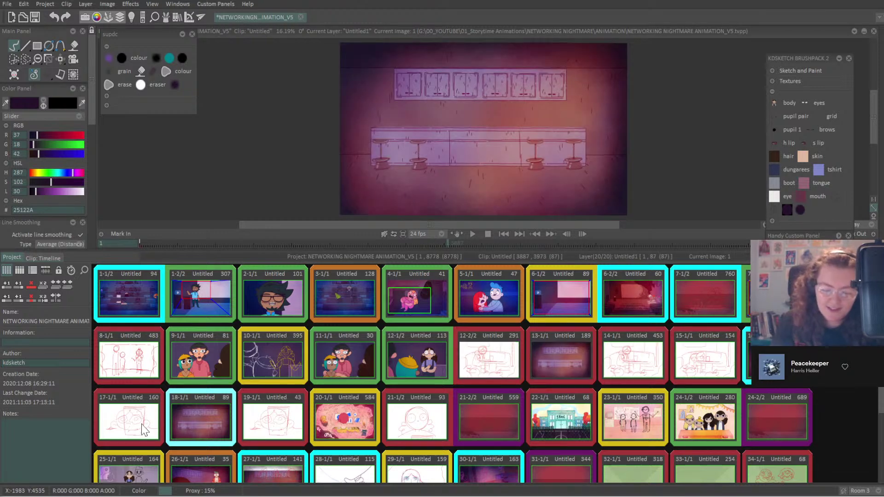
Review the clips of scenes 18 to 21 in the project overview, playing the scene 20 animation.
key("Page_Down")
key("Page_Down")
key("Page_Down")
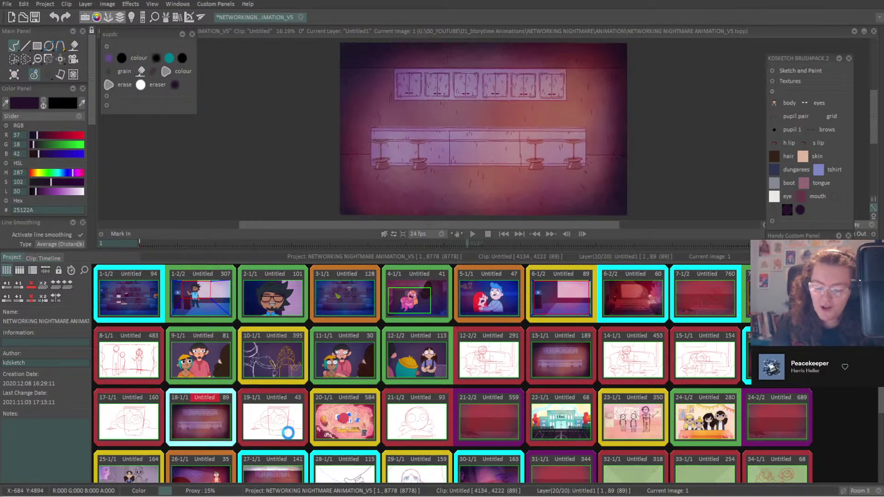
key("Page_Down")
key("Return")
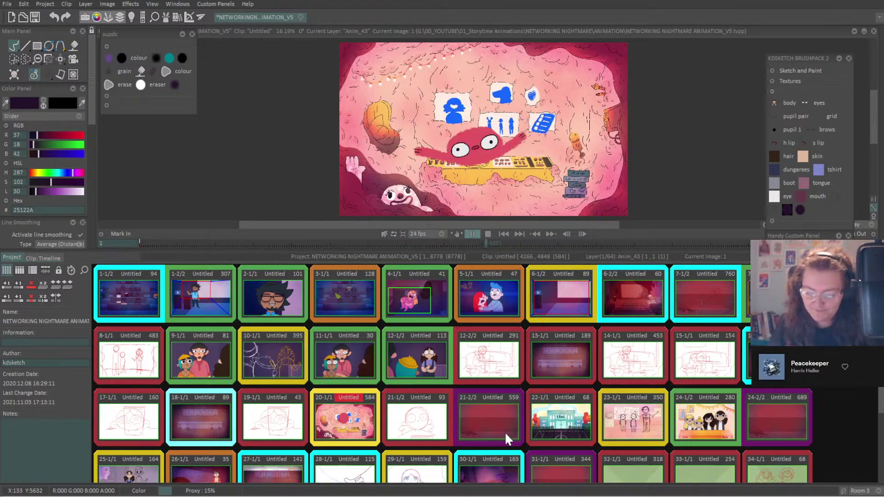
key("Return")
left_click(421, 433)
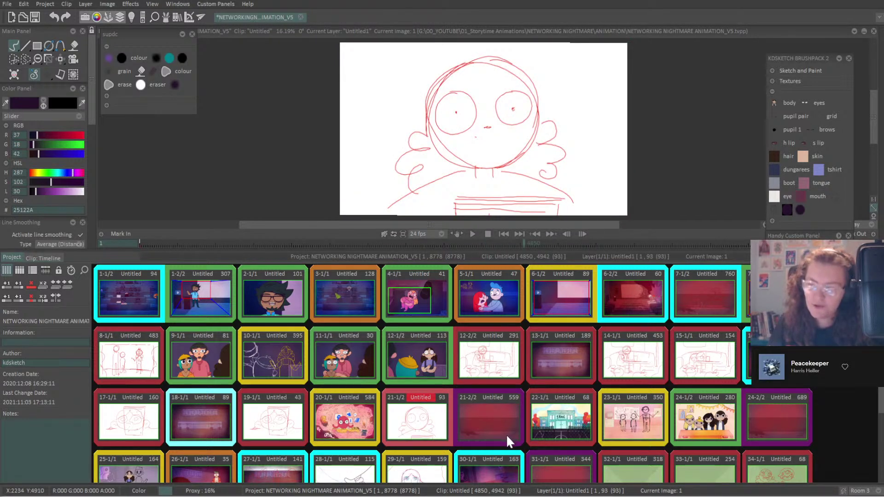
left_click(507, 435)
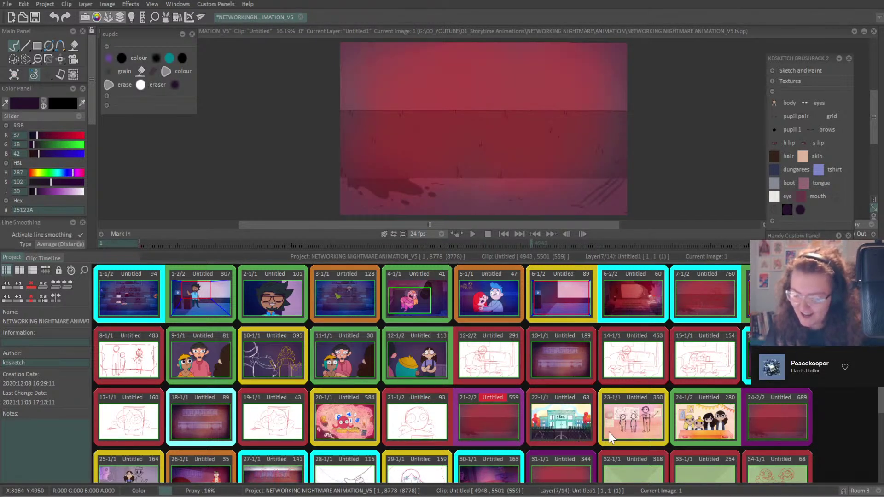
Review the scene 22 school shot, the scene 23 teacher roughs and the playback of scene 24.
scroll(486, 330, "down", 3)
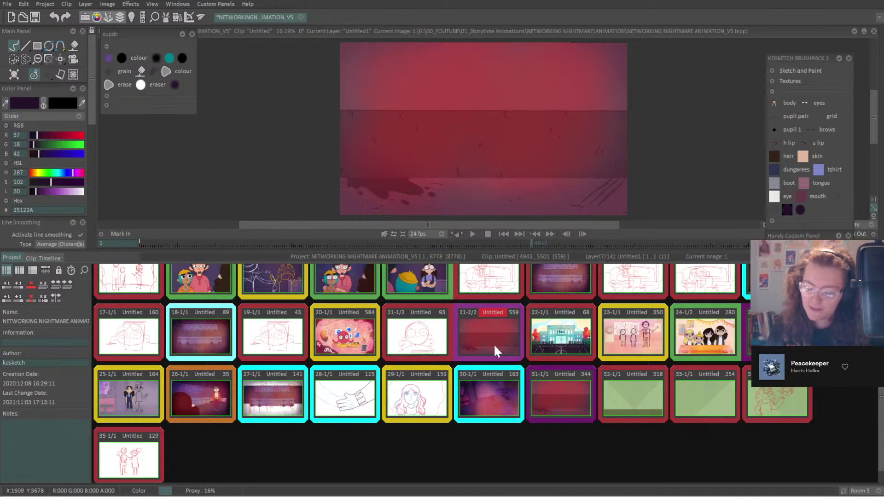
left_click(574, 337)
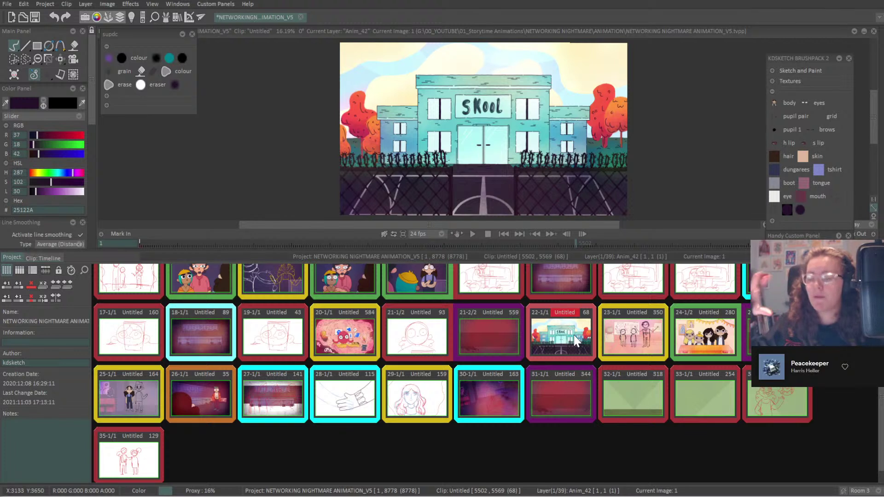
left_click(661, 340)
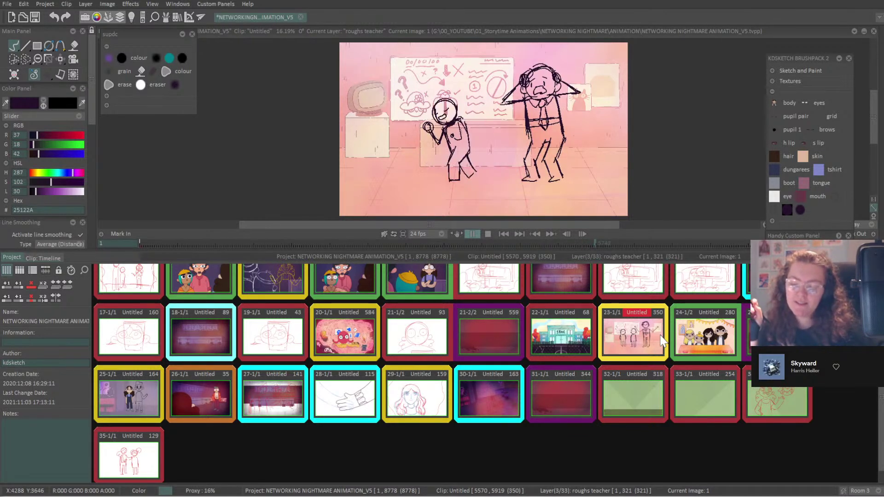
key("Escape")
left_click(711, 343)
key("space")
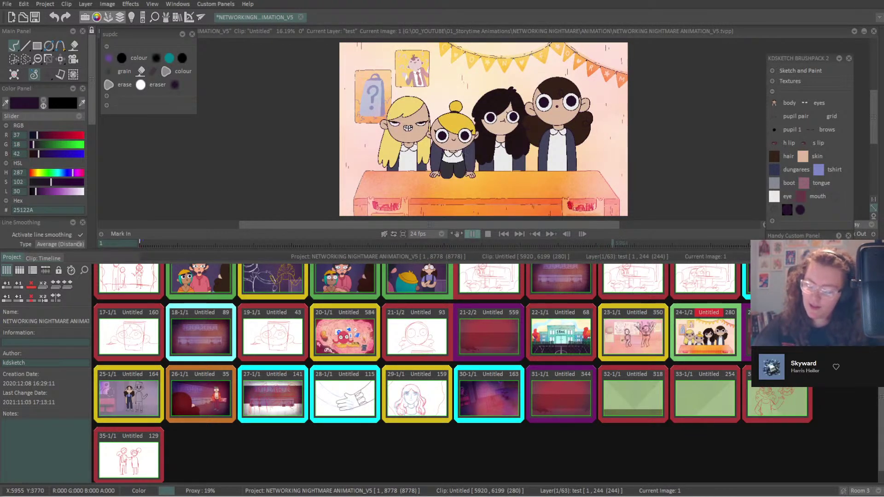
key("Escape")
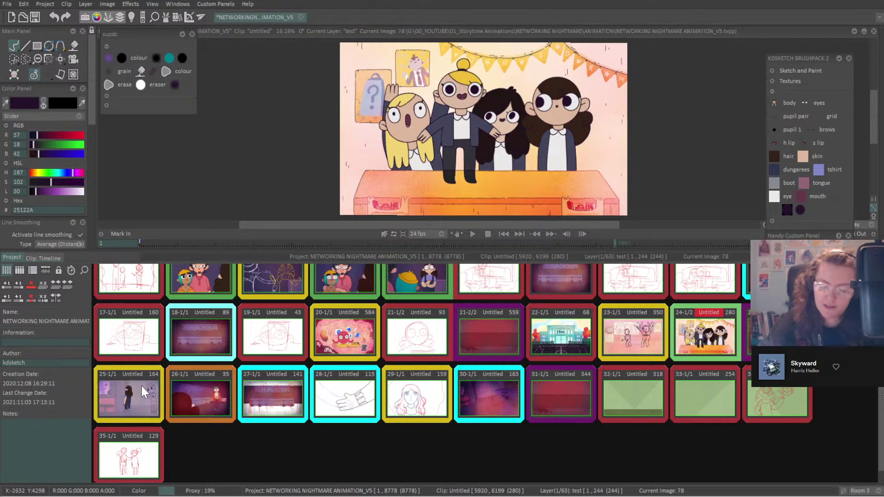
Play the scene 25 clip of the two standing characters from its timeline and return to the project overview.
left_click(141, 386)
key("space")
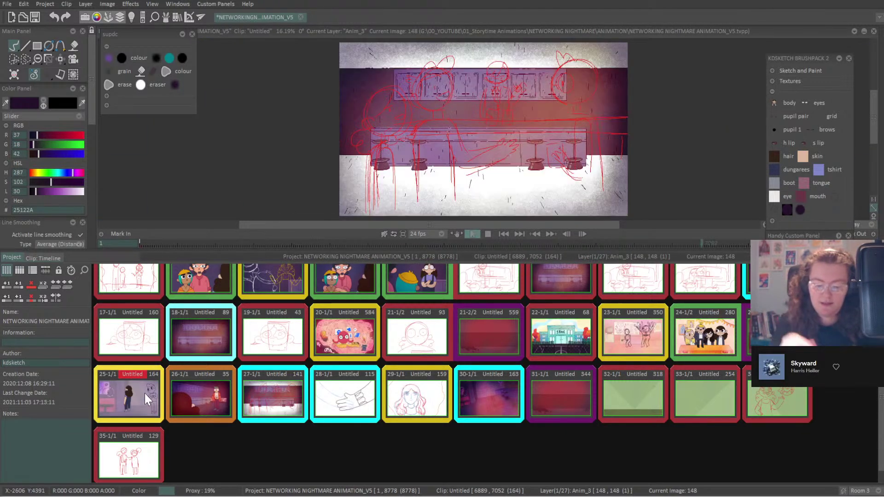
double_click(128, 397)
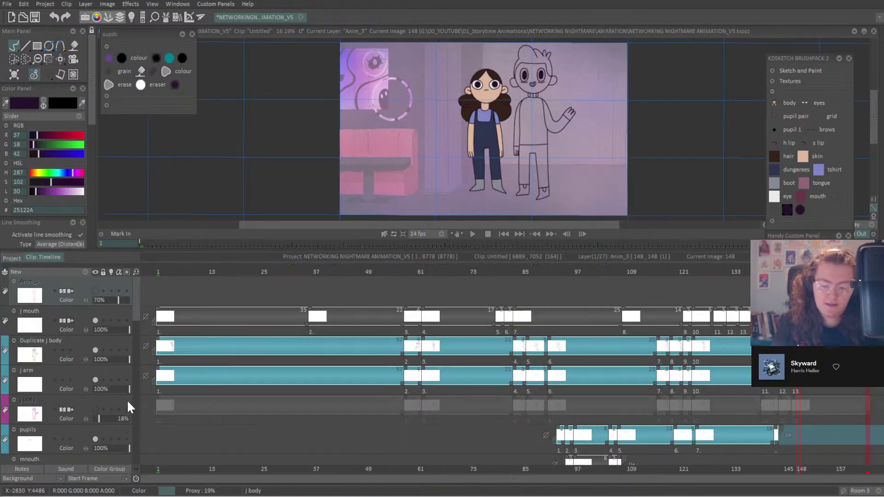
left_click(12, 258)
key("space")
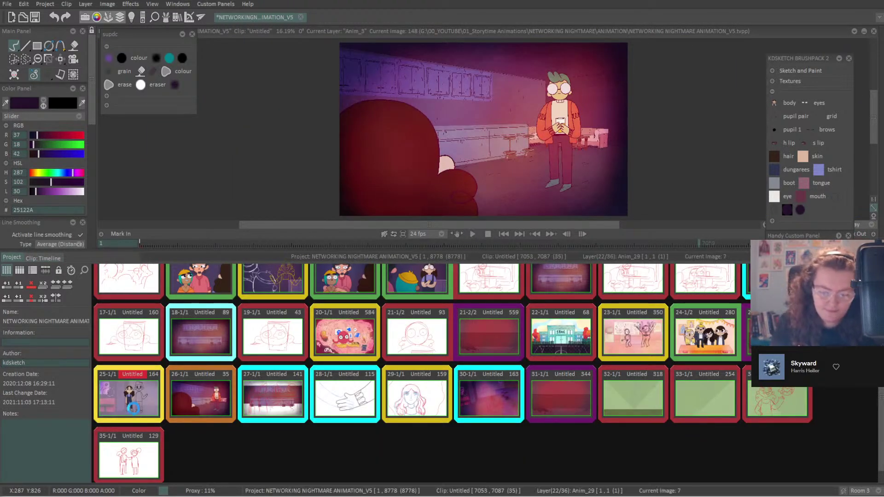
double_click(137, 416)
key("space")
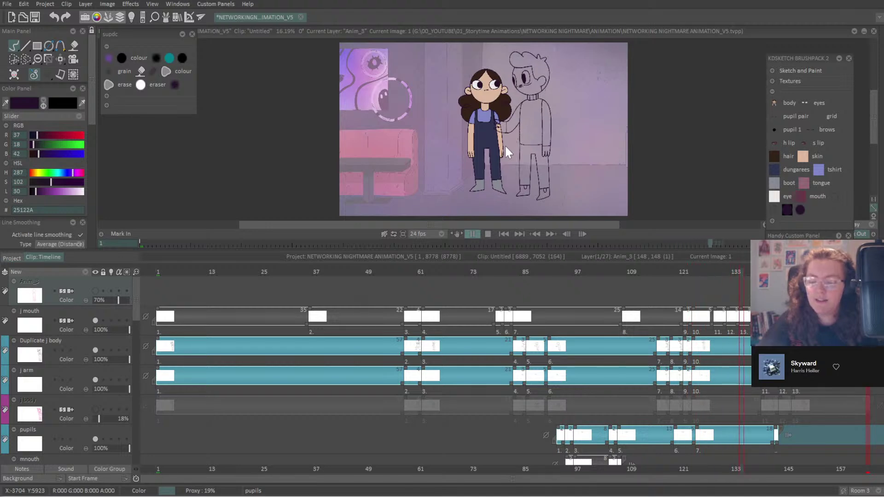
key("space")
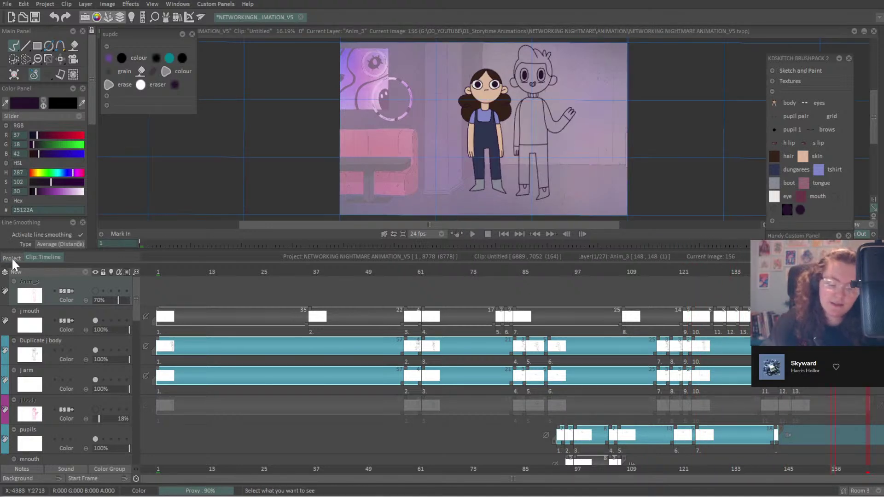
left_click(12, 258)
Look through the clips of scenes 26 to 32 in the project overview.
left_click(203, 410)
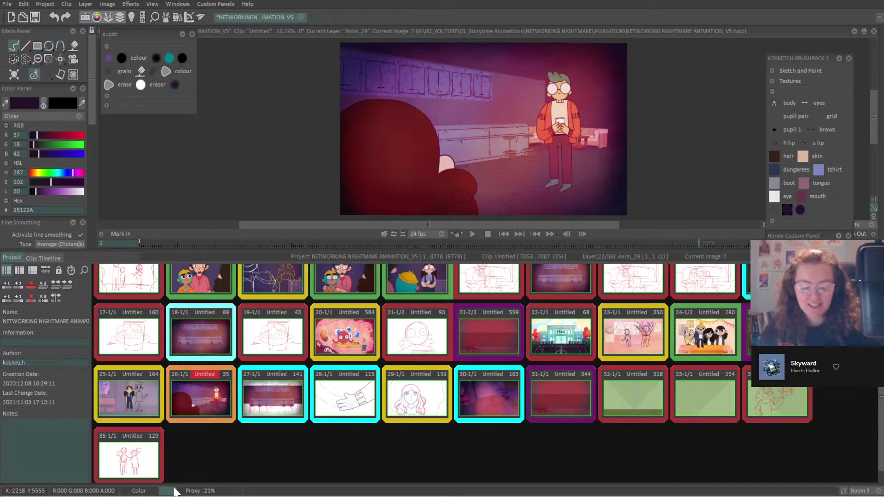
right_click(367, 321)
right_click(277, 387)
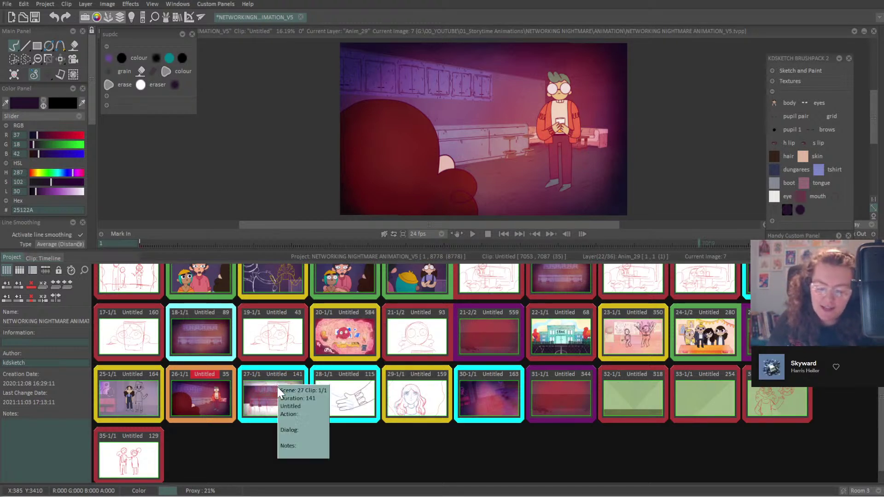
left_click(282, 390)
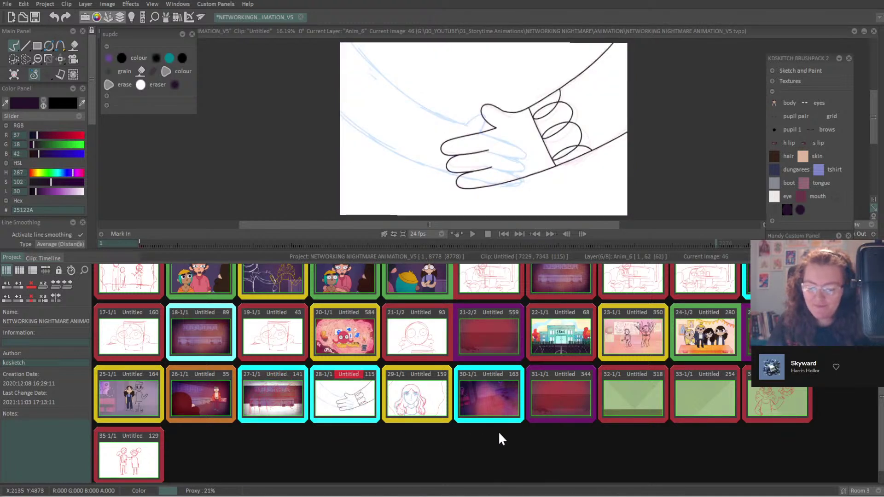
left_click(440, 412)
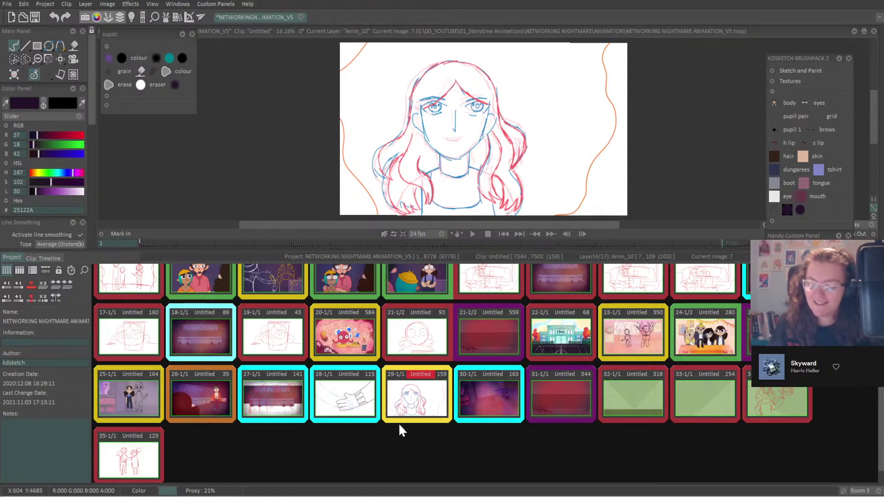
left_click(484, 404)
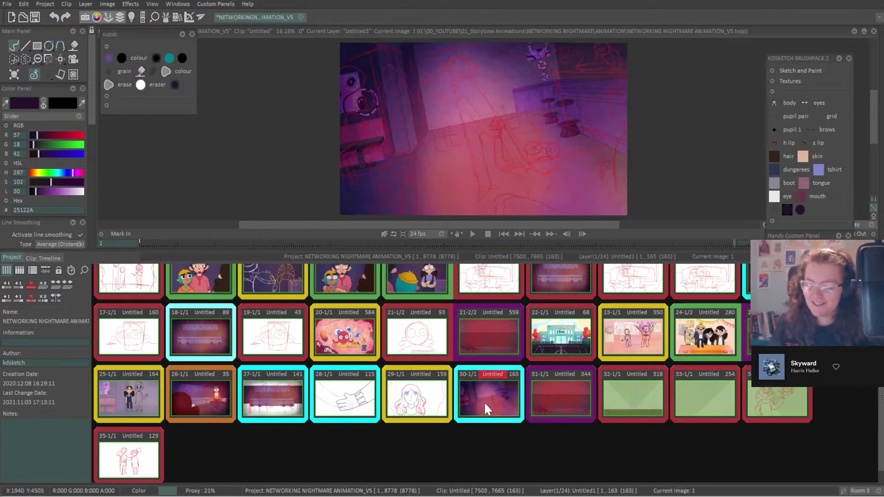
left_click(570, 405)
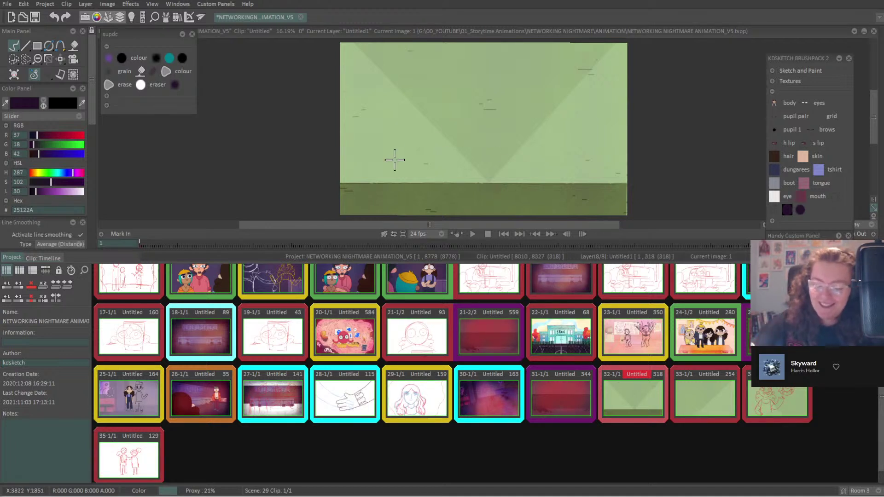
Open the scene 28 handshake clip's timeline and go to frame 48 on the Anim_6 layer.
left_click(362, 396)
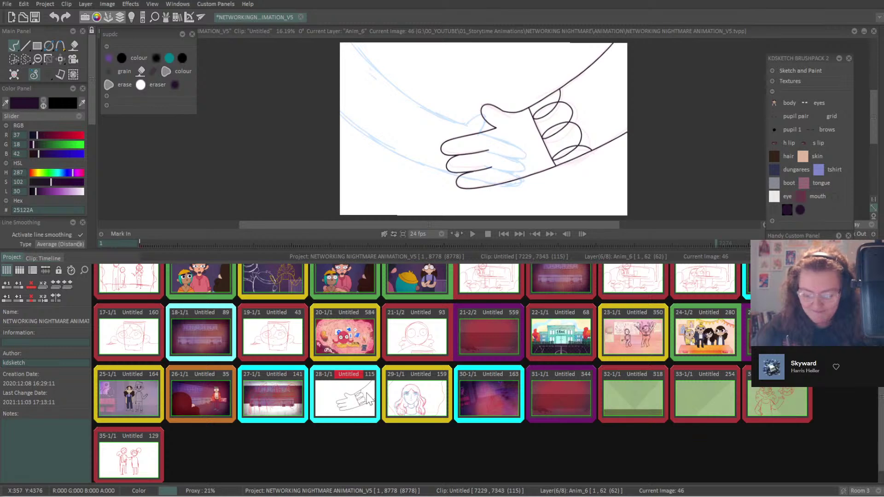
double_click(368, 398)
left_click_drag(446, 274, 433, 251)
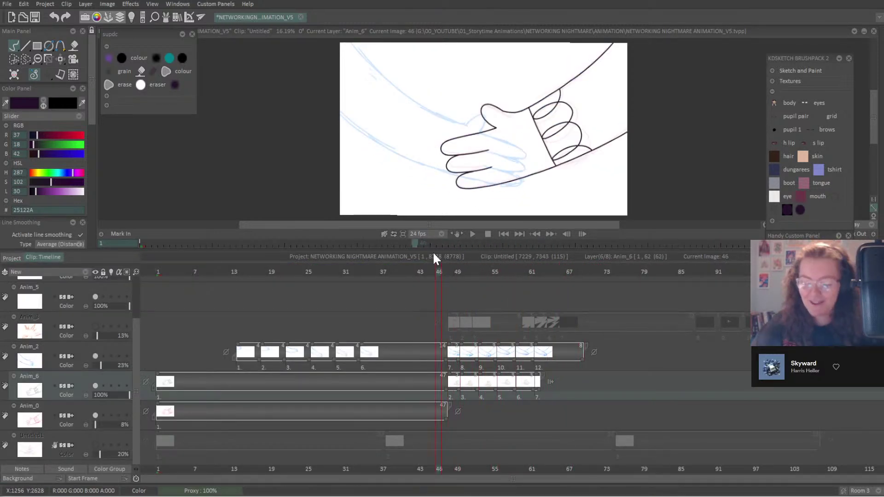
key("Return")
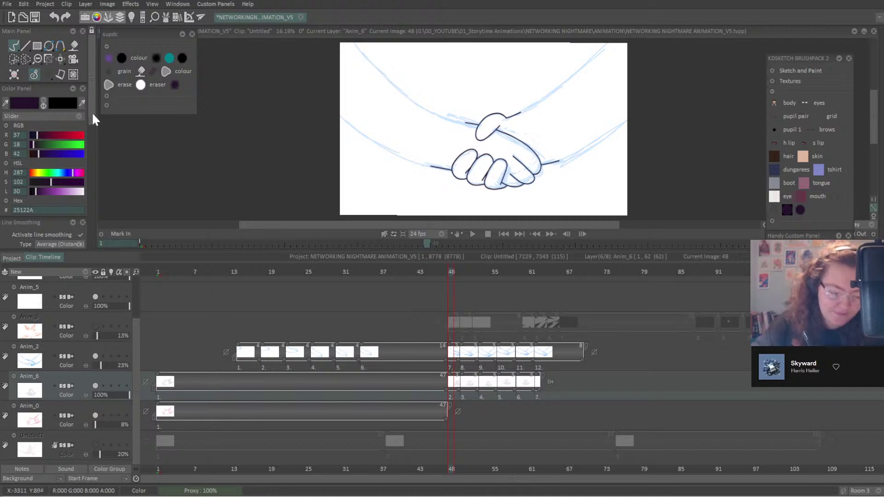
Enlarge the drawing area around the handshake and set up the Pencil Brush with line smoothing at 73.
scroll(92, 112, "down", 5)
left_click(31, 118)
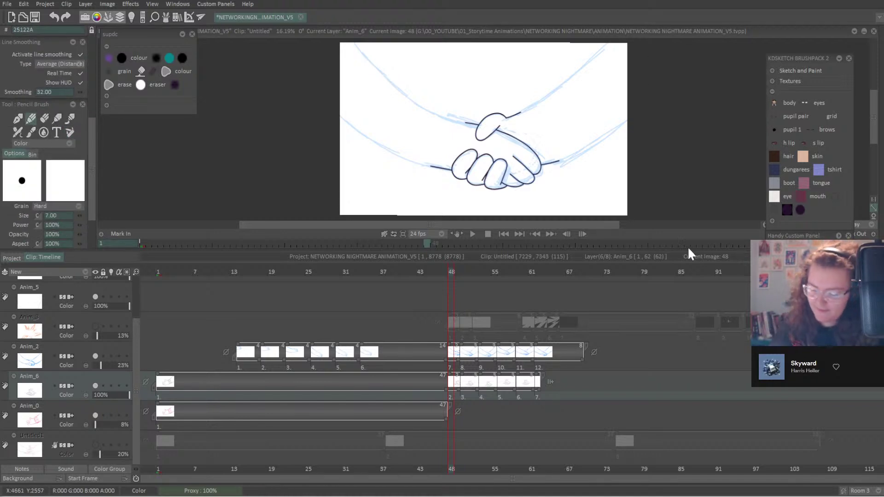
left_click_drag(679, 251, 684, 391)
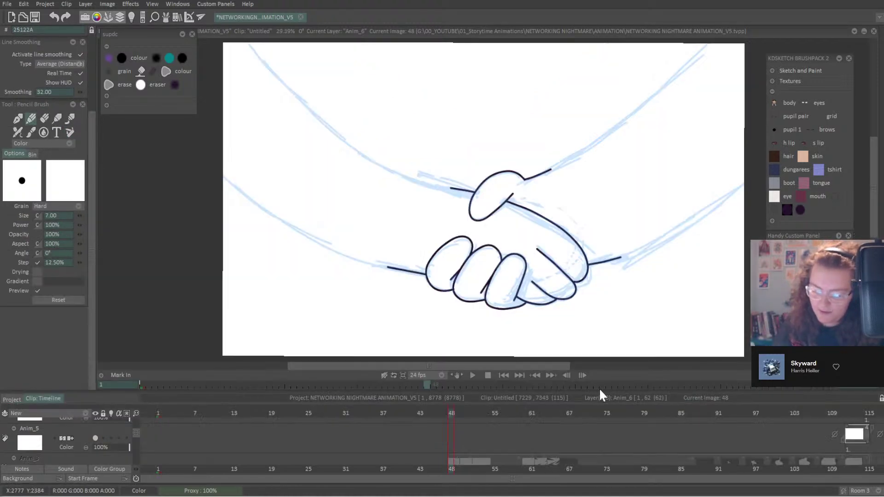
left_click_drag(136, 432, 139, 447)
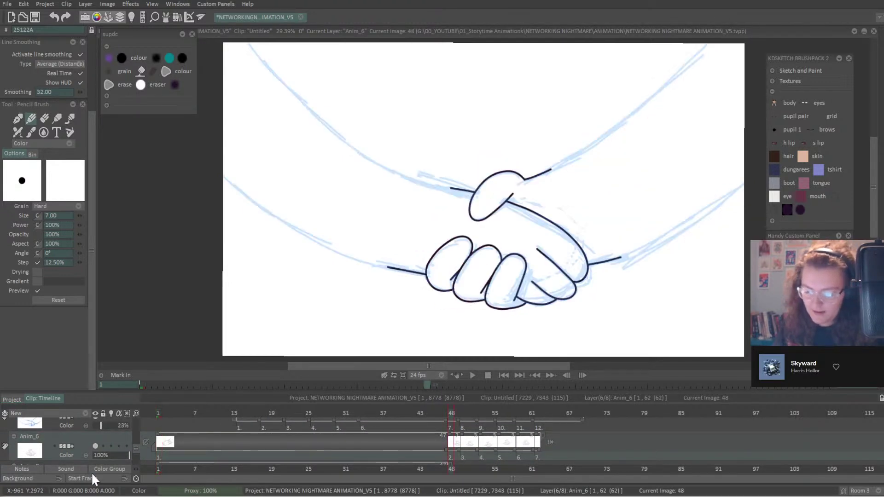
mouse_move(783, 366)
left_mouse_down()
mouse_move(794, 366)
mouse_move(783, 366)
left_mouse_up()
left_click_drag(350, 210, 247, 251)
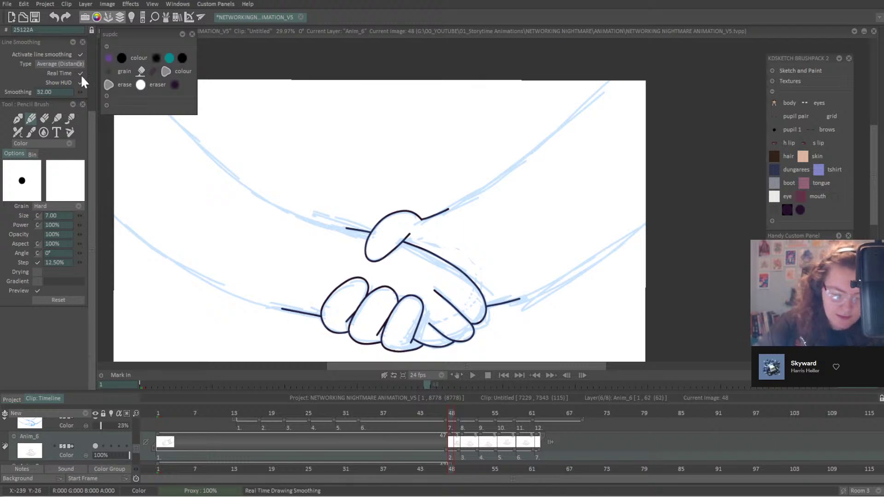
mouse_move(80, 92)
left_mouse_down()
mouse_move(95, 109)
mouse_move(84, 96)
left_mouse_up()
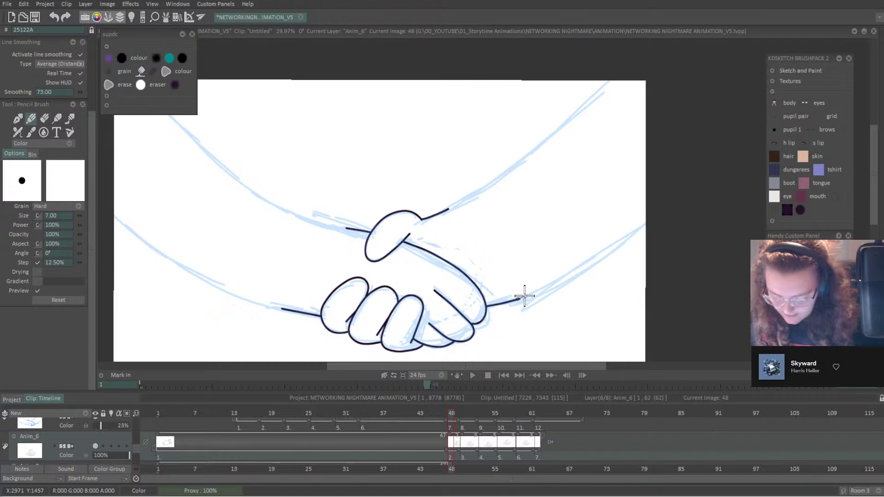
mouse_move(525, 296)
left_mouse_down()
mouse_move(612, 248)
mouse_move(671, 200)
left_mouse_up()
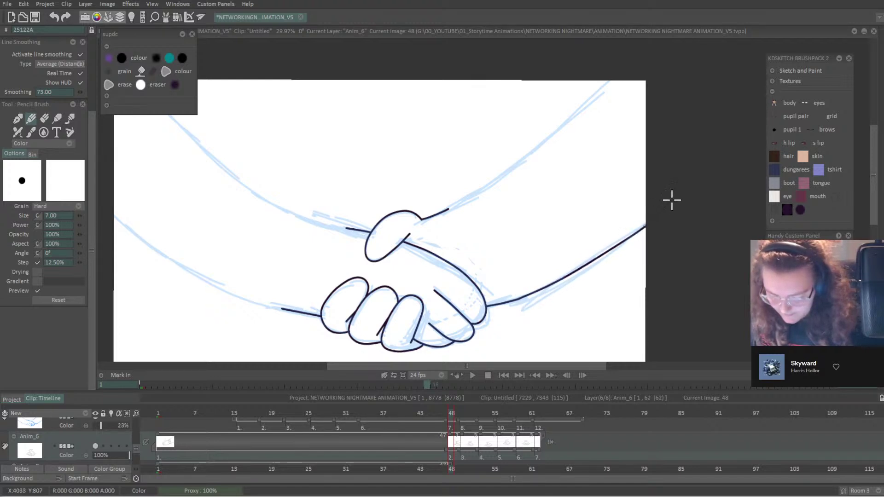
scroll(482, 200, "down", 3)
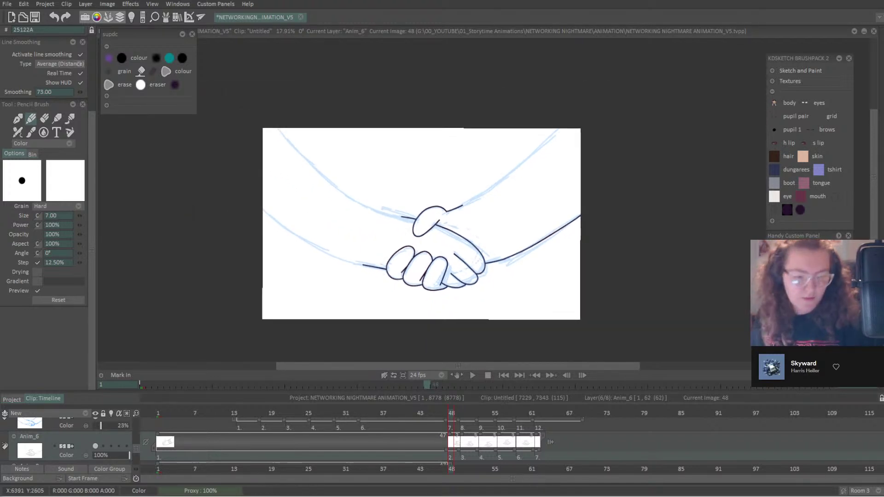
key("ctrl+z")
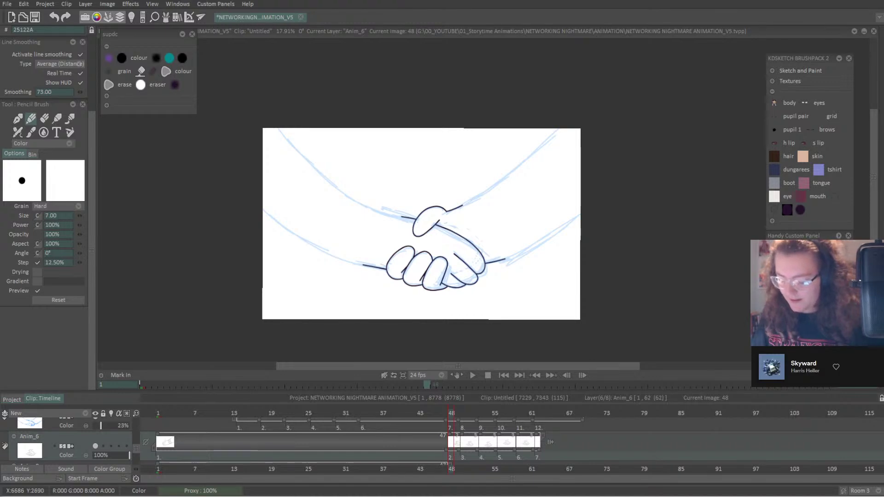
Ink the lower edge of the right-hand forearm from the wrist to the canvas edge, following the blue sketch.
scroll(515, 272, "up", 5)
scroll(515, 272, "down", 3)
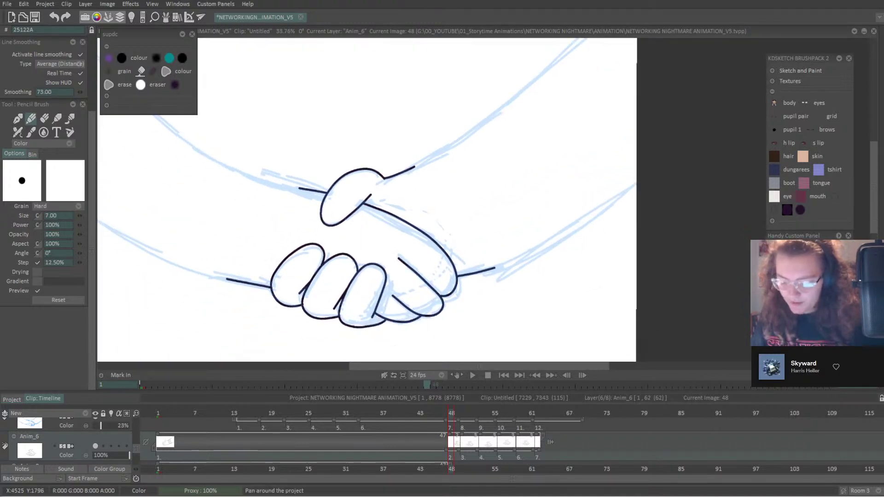
mouse_move(494, 267)
left_mouse_down()
mouse_move(387, 279)
mouse_move(572, 159)
left_mouse_up()
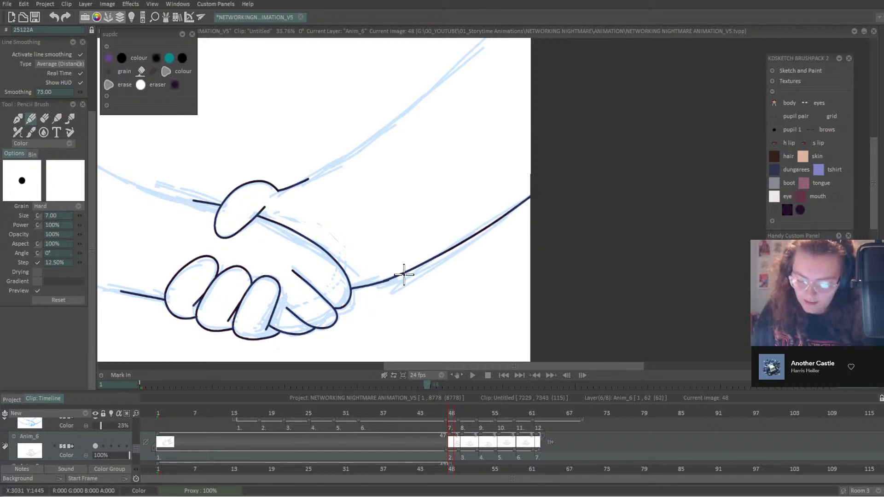
left_click_drag(380, 195, 453, 161)
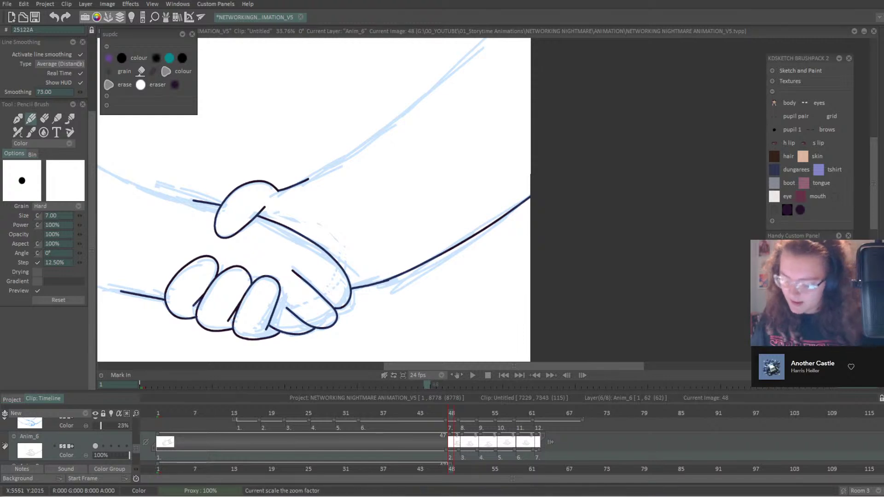
key("ctrl+z")
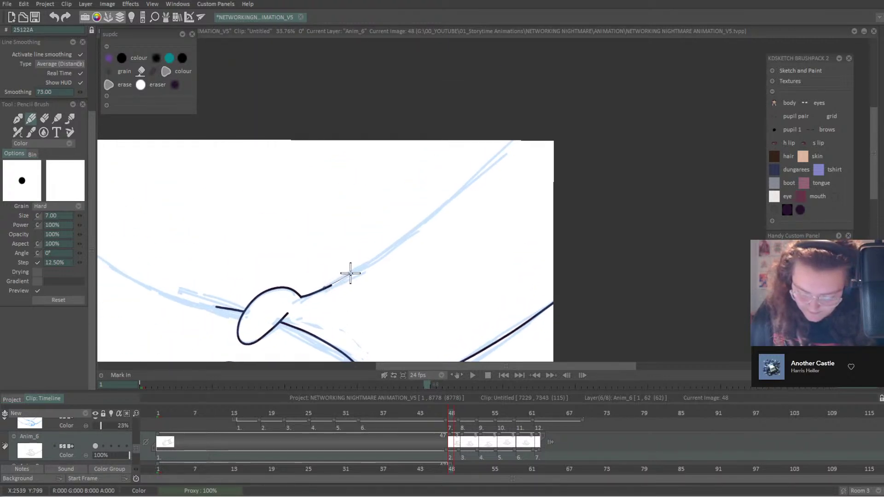
Ink the upper edges of the right-hand and left-hand forearms on frame 48, from the thumb to the canvas edge, following the blue sketch.
mouse_move(350, 273)
left_mouse_down()
mouse_move(370, 261)
mouse_move(340, 280)
mouse_move(428, 220)
mouse_move(541, 119)
left_mouse_up()
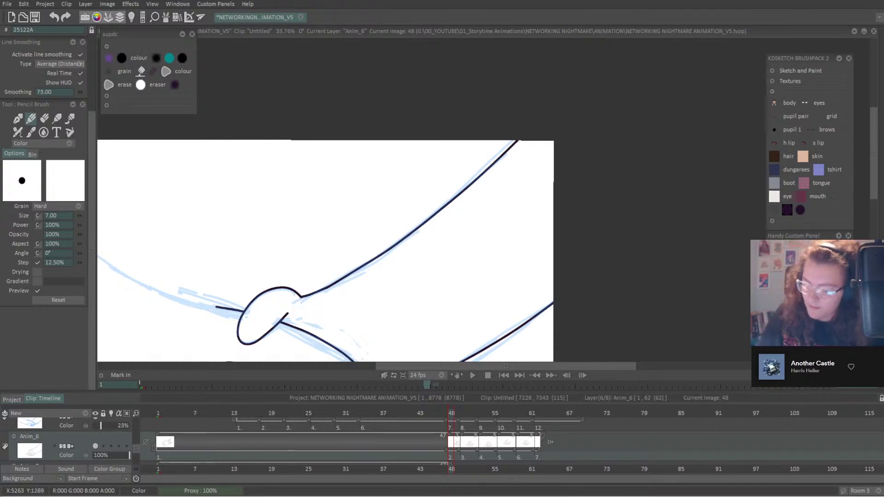
left_click_drag(323, 276, 603, 207)
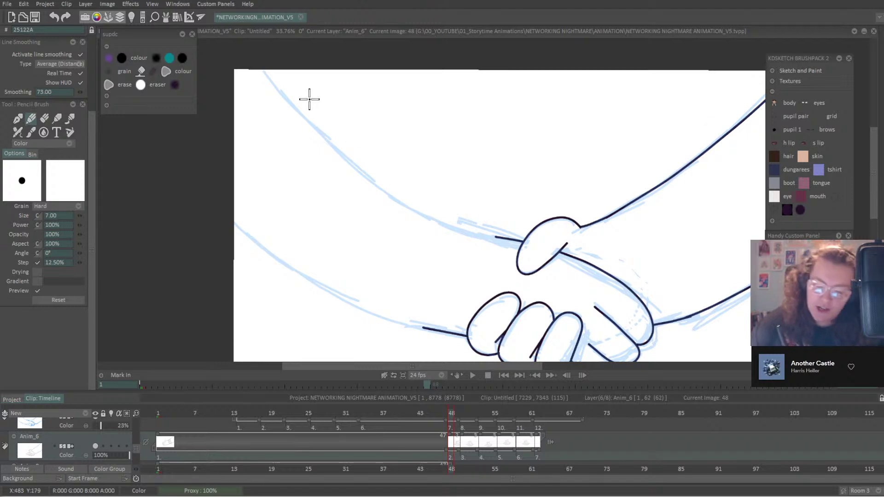
mouse_move(282, 92)
left_mouse_down()
mouse_move(361, 175)
mouse_move(414, 209)
mouse_move(489, 237)
mouse_move(528, 237)
left_mouse_up()
key("ctrl+z")
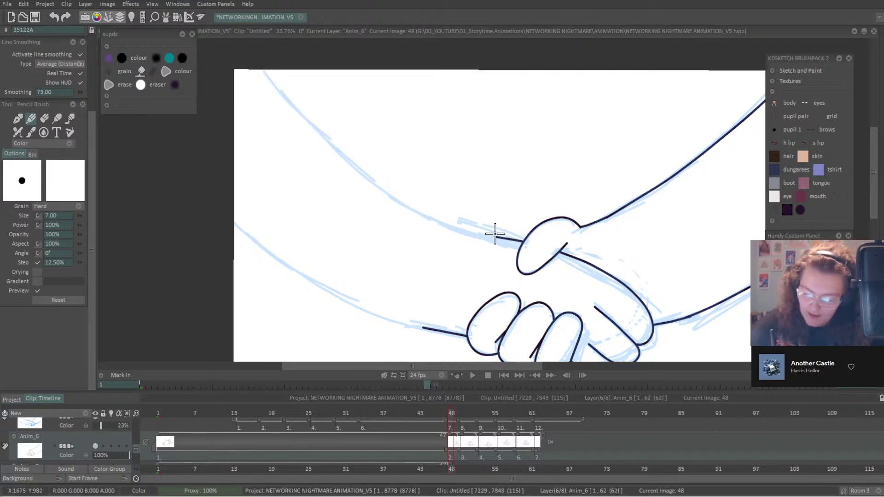
mouse_move(262, 64)
left_mouse_down()
mouse_move(375, 181)
mouse_move(423, 211)
mouse_move(512, 239)
left_mouse_up()
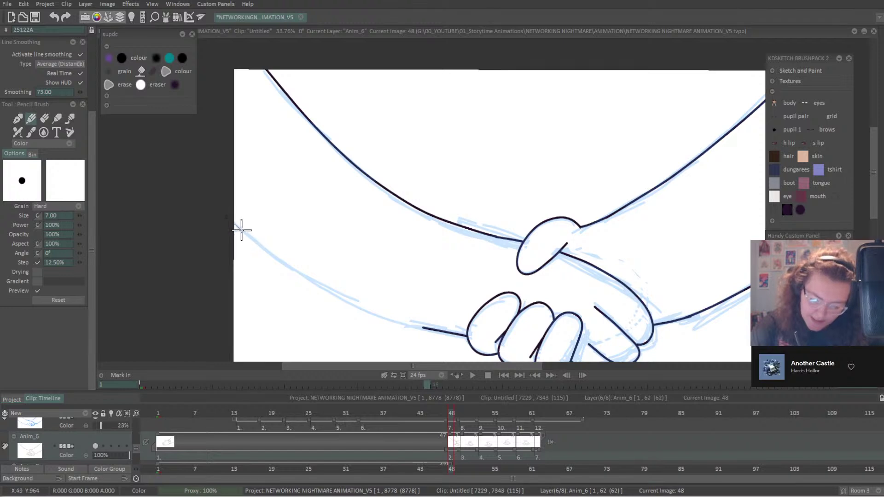
Ink the lower edge of the left-hand forearm up to the fingers, then erase and redraw its join near the hand smoothly.
mouse_move(241, 231)
left_mouse_down()
mouse_move(363, 307)
mouse_move(461, 334)
mouse_move(620, 93)
mouse_move(533, 105)
left_mouse_up()
key("plus")
left_click_drag(458, 234, 515, 244)
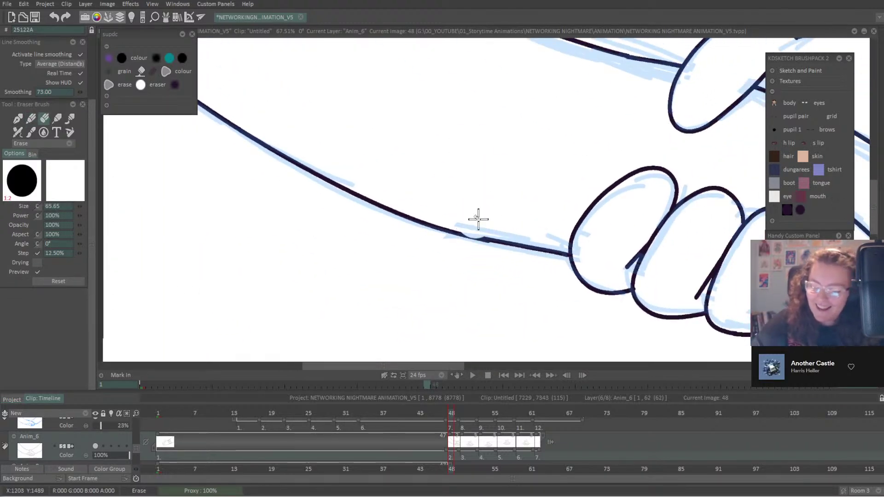
left_click(31, 119)
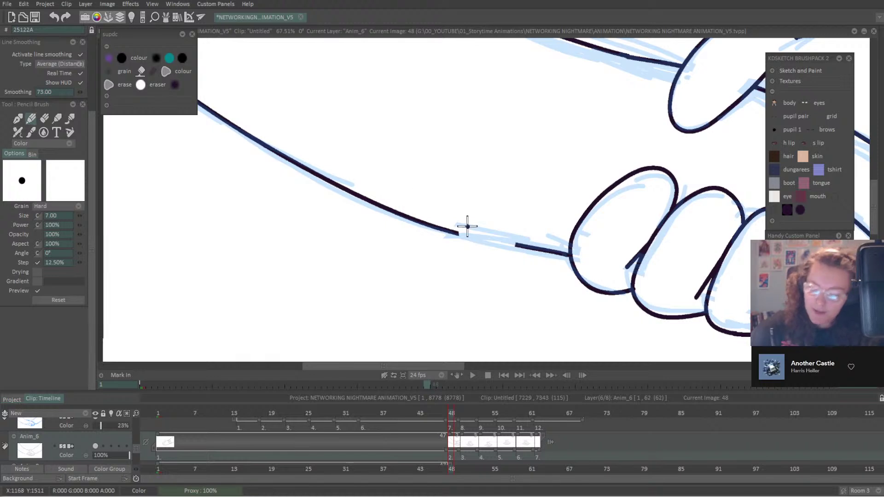
mouse_move(460, 233)
left_mouse_down()
mouse_move(554, 250)
mouse_move(469, 236)
mouse_move(547, 245)
left_mouse_up()
key("ctrl+z")
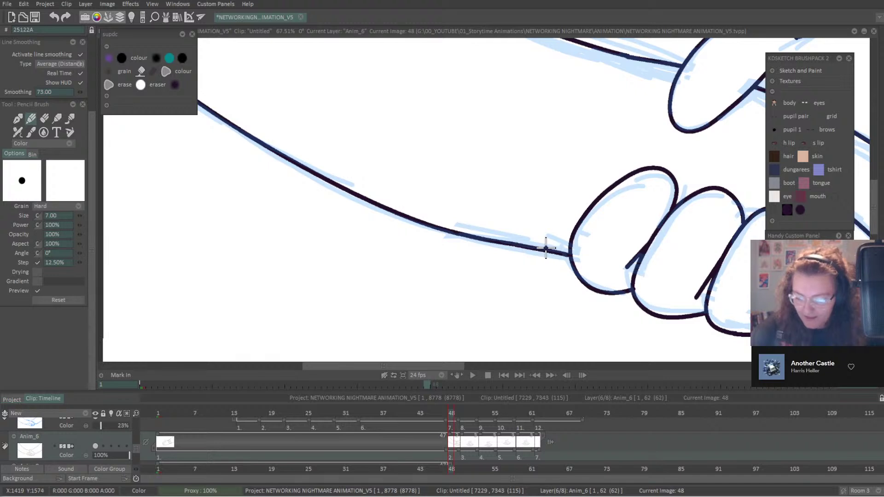
Go to frame 50 and trim the short forearm line stubs beside the fingers and on both sides of the thumb with the Eraser Brush.
key("minus")
mouse_move(850, 328)
left_mouse_down()
mouse_move(769, 367)
mouse_move(745, 390)
mouse_move(754, 385)
left_mouse_up()
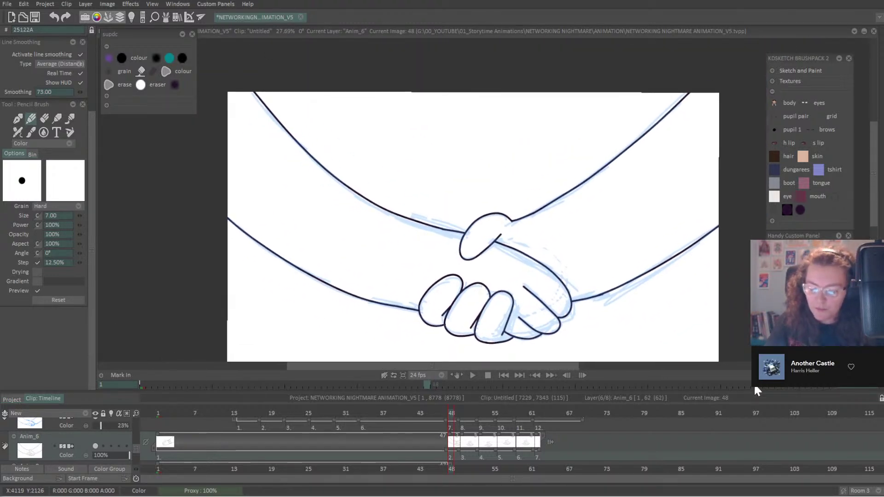
key("Right")
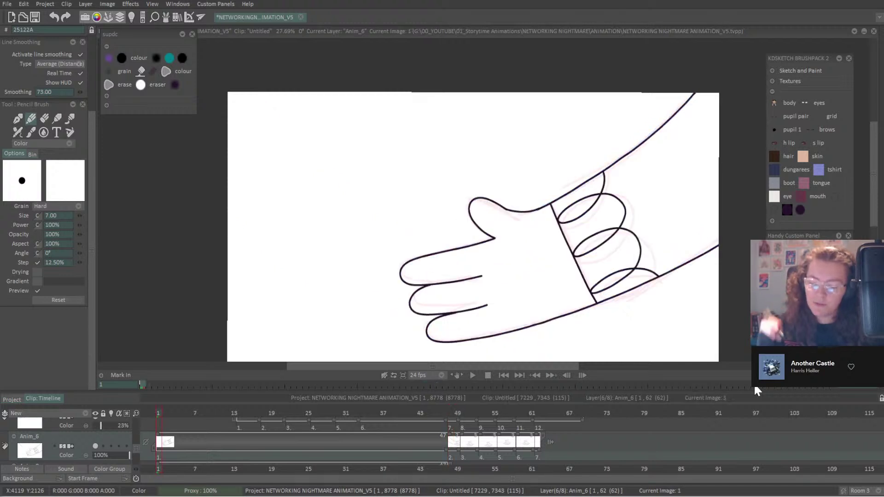
key("Right")
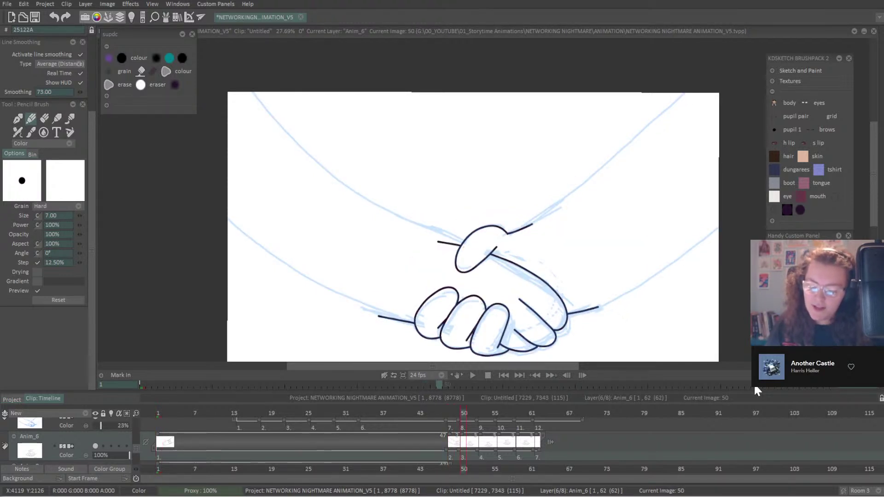
left_click(44, 119)
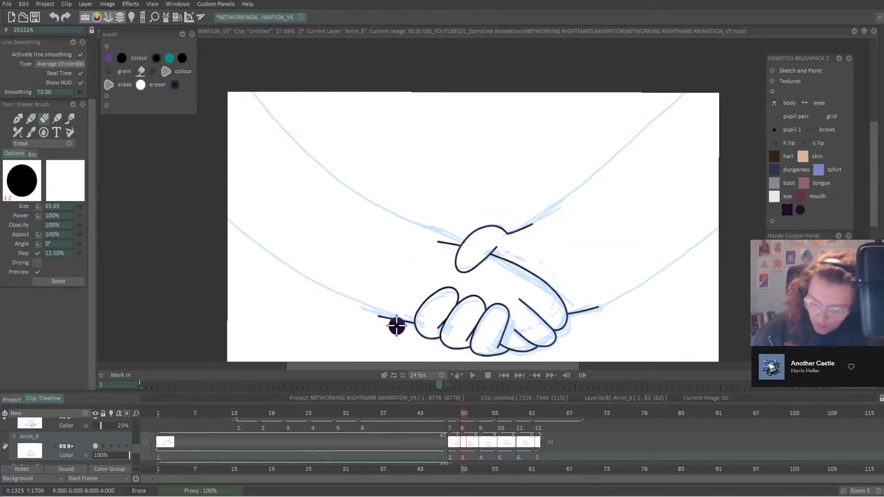
mouse_move(397, 326)
left_mouse_down()
mouse_move(399, 291)
mouse_move(375, 330)
left_mouse_up()
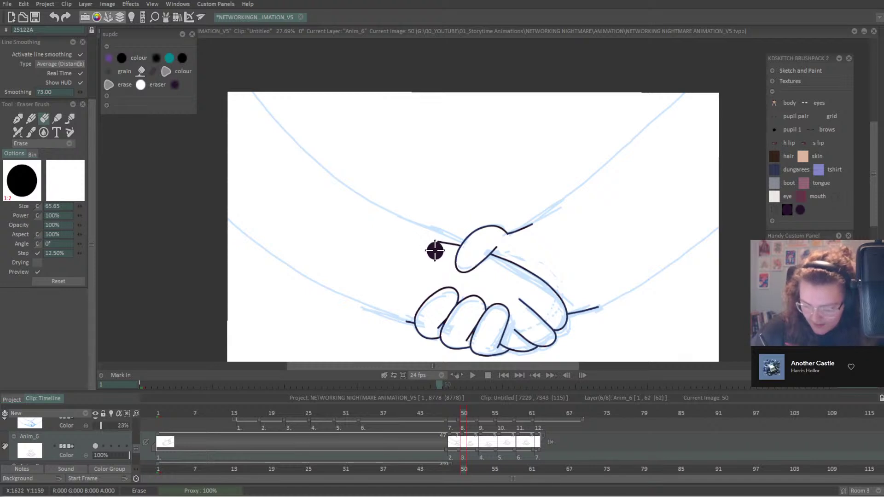
left_click_drag(446, 241, 457, 229)
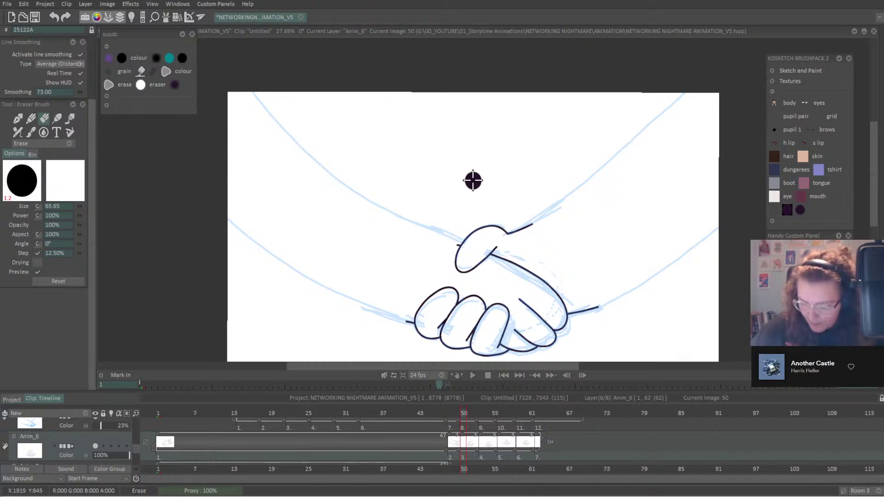
left_click_drag(523, 213, 537, 236)
Turn on the onion skin for Anim_6 and ink the lower edge of the right-hand forearm on frame 50 with the Pencil Brush.
left_click(31, 118)
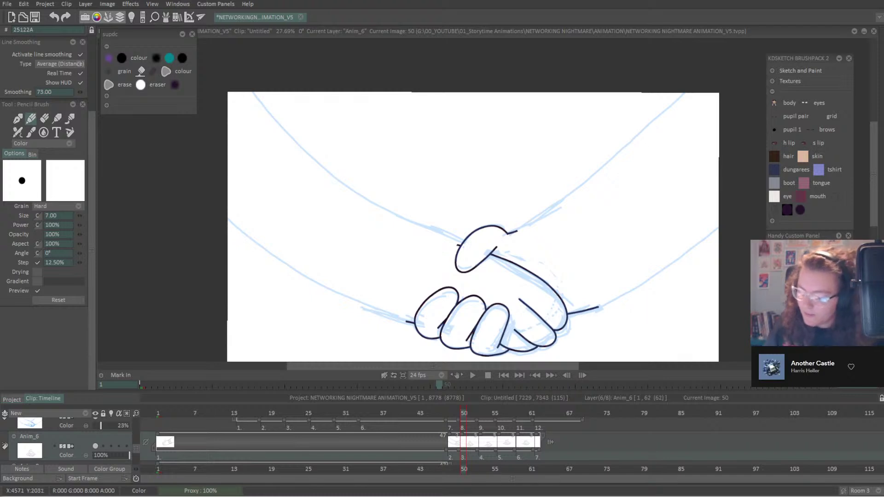
scroll(686, 319, "up", 3)
left_click_drag(686, 320, 553, 312)
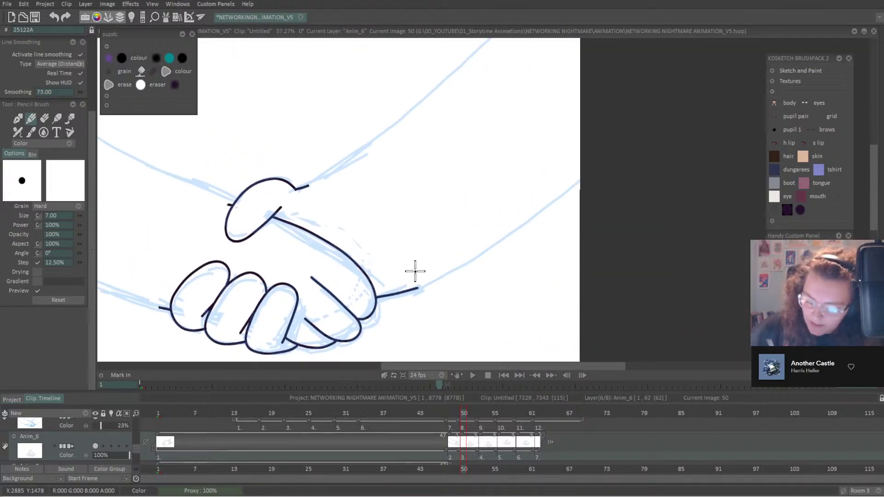
left_click_drag(417, 288, 500, 238)
key("ctrl+z")
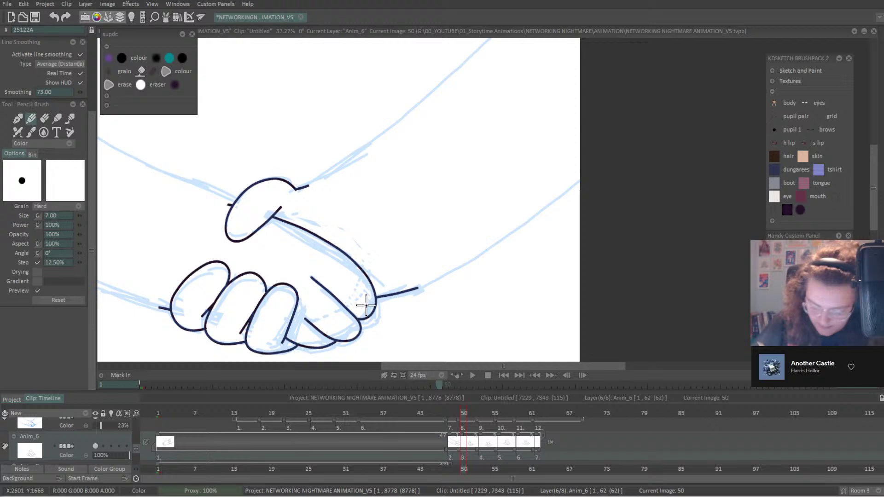
left_click(110, 446)
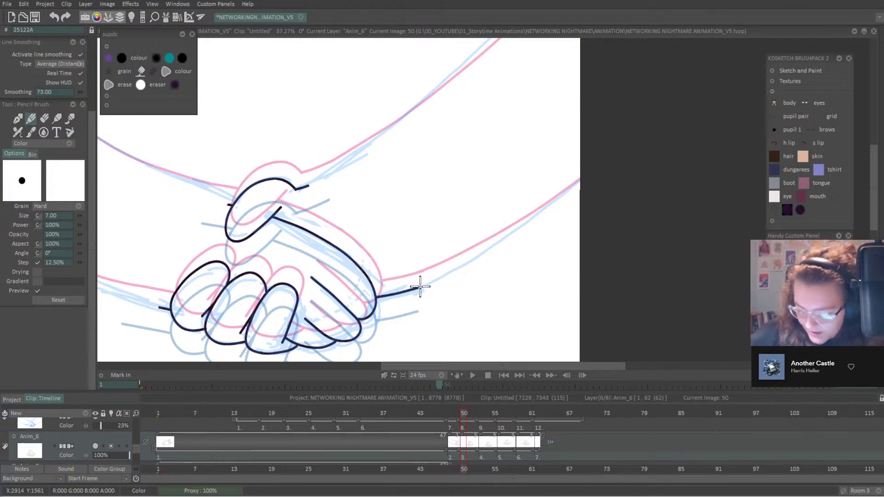
left_click_drag(417, 287, 465, 258)
key("ctrl+z")
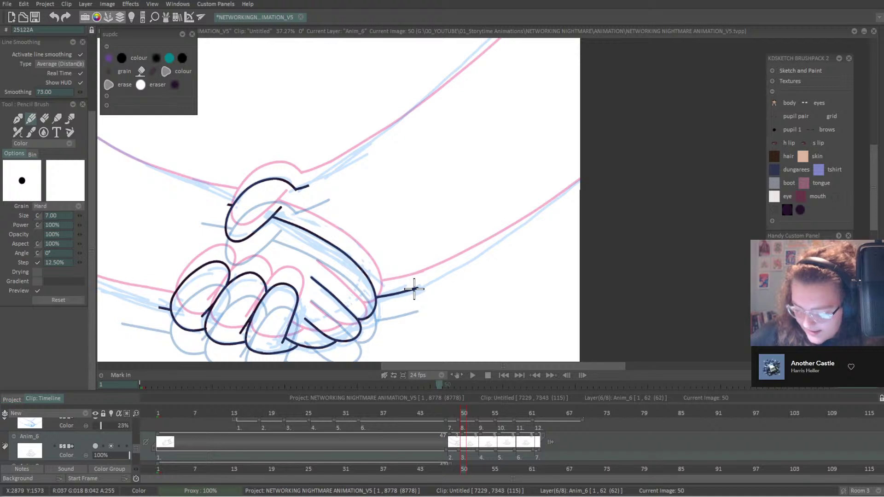
mouse_move(414, 289)
left_mouse_down()
mouse_move(488, 250)
mouse_move(610, 151)
left_mouse_up()
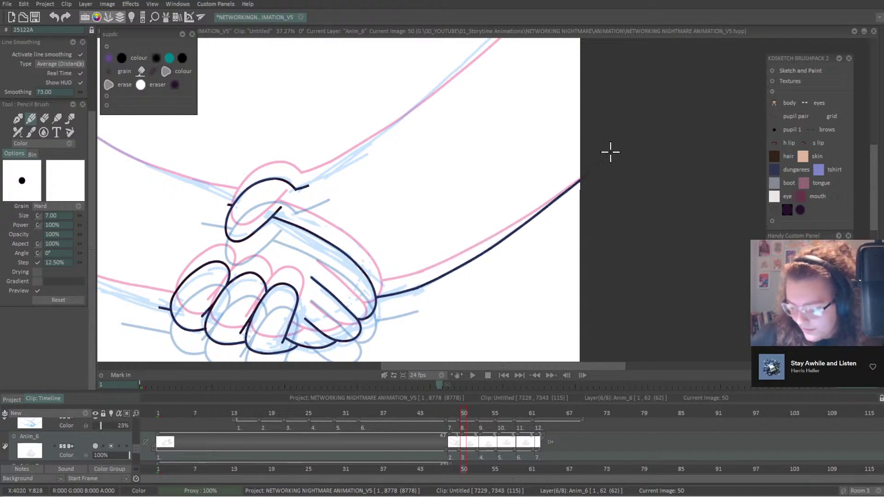
Ink the start of the right-hand forearm's upper edge at the thumb on frame 50, after undoing a full-length attempt.
left_click_drag(774, 375, 770, 397)
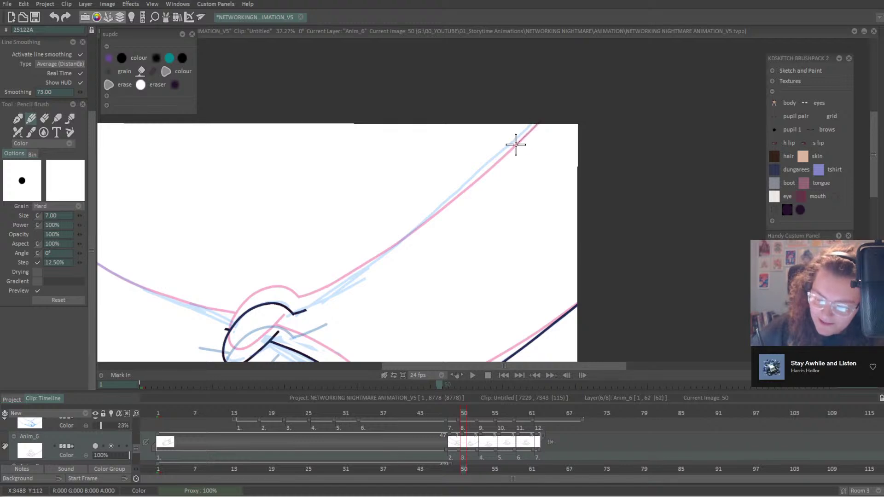
mouse_move(537, 125)
left_mouse_down()
mouse_move(373, 262)
mouse_move(294, 308)
left_mouse_up()
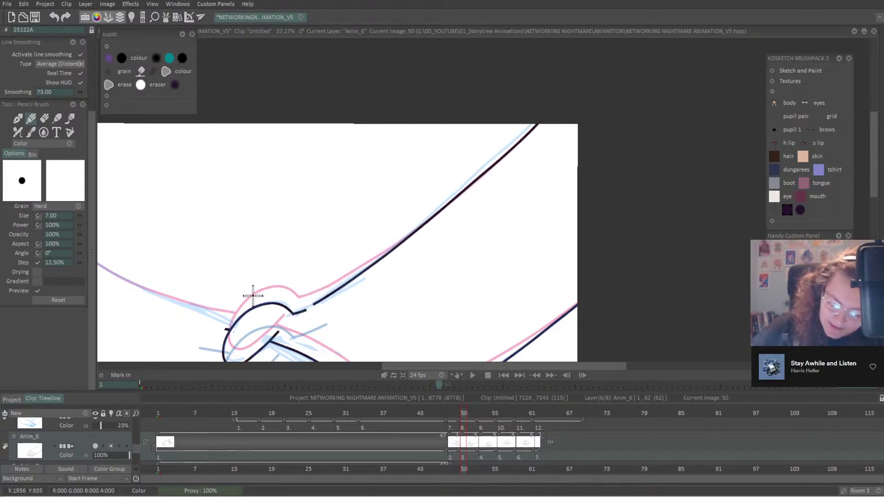
key("ctrl+z")
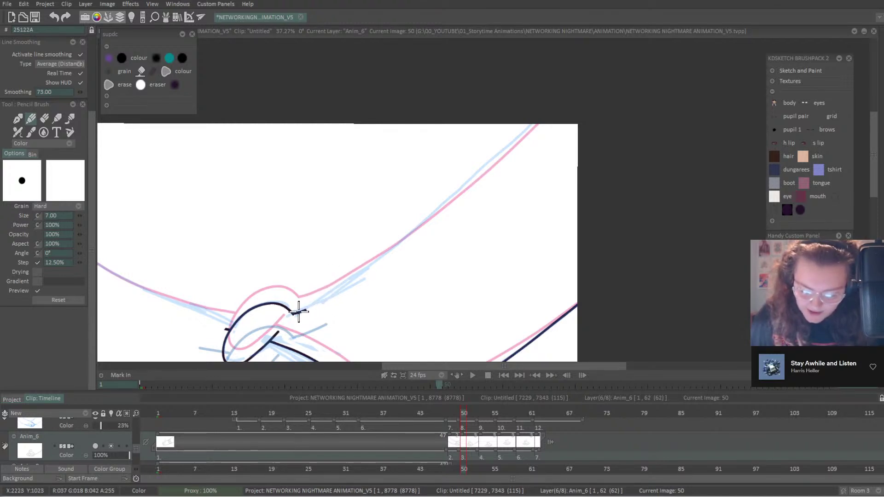
left_click_drag(296, 313, 335, 292)
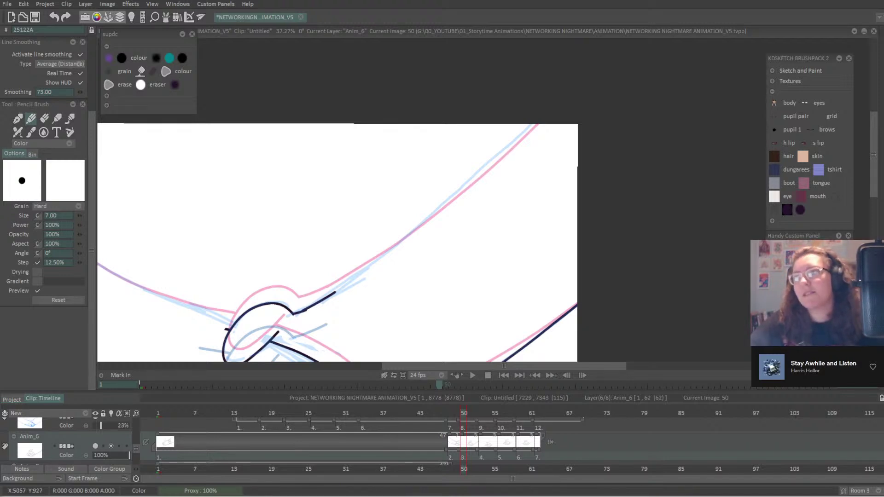
Rotate the canvas to 30° and continue the right-hand forearm's upper edge from the thumb stub to the canvas edge.
left_click_drag(643, 266, 648, 164)
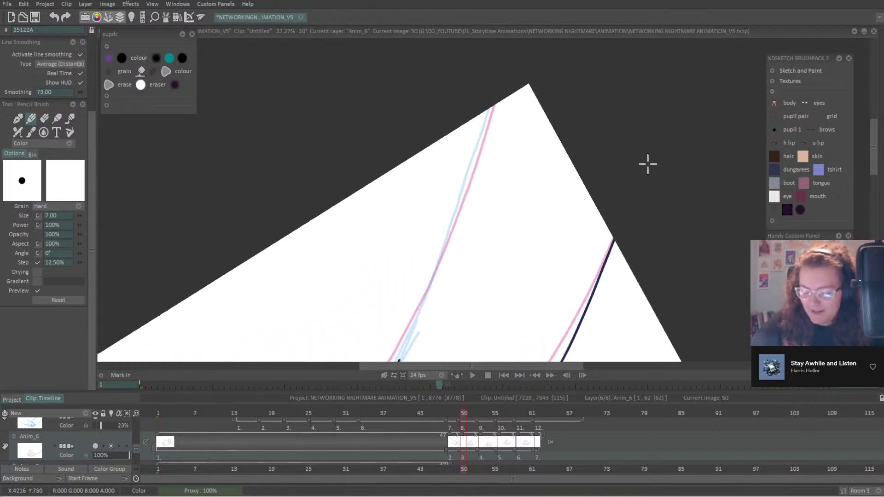
mouse_move(442, 202)
left_mouse_down()
mouse_move(446, 148)
mouse_move(428, 159)
left_mouse_up()
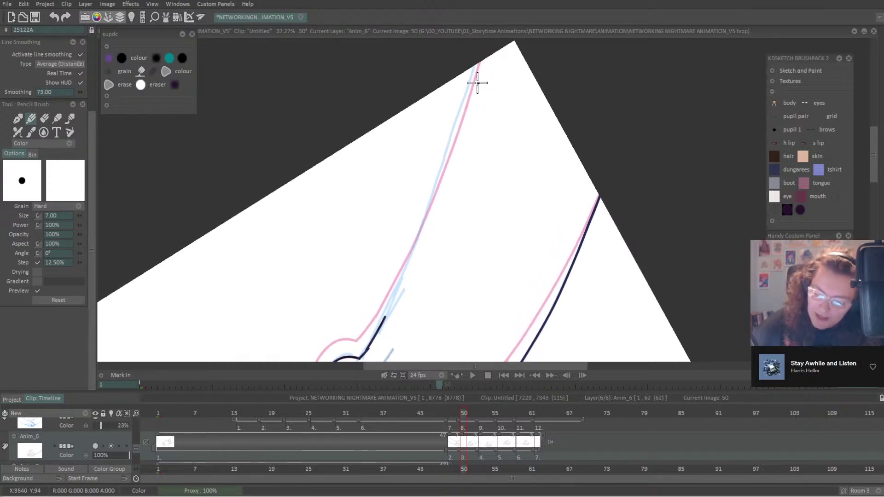
mouse_move(471, 84)
left_mouse_down()
mouse_move(421, 230)
mouse_move(363, 355)
left_mouse_up()
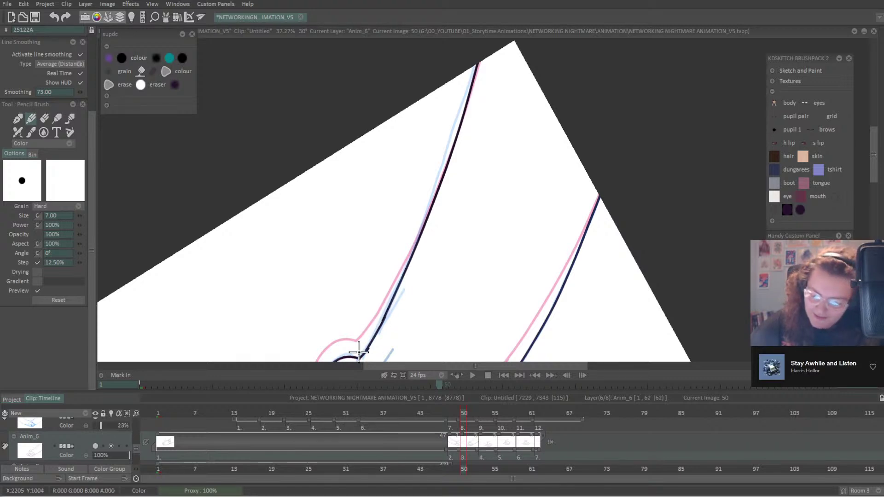
key("ctrl+z")
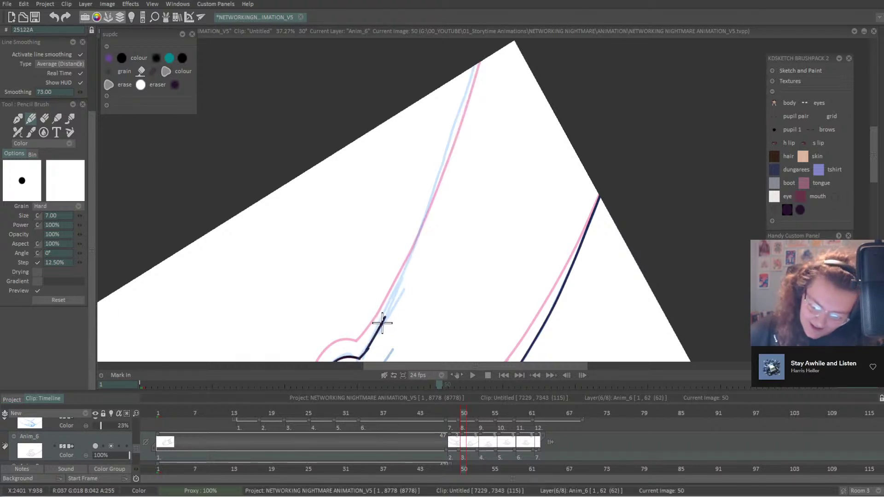
left_click_drag(382, 321, 411, 248)
key("ctrl+z")
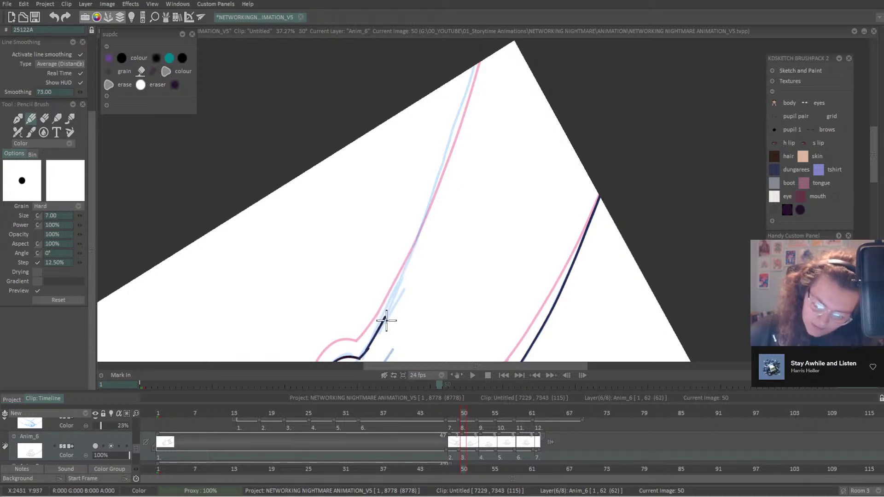
left_click_drag(385, 318, 481, 46)
left_click_drag(368, 322, 478, 69)
Rotate the canvas to 55° and ink the lower edge of the left-hand forearm from the fingers to the canvas edge.
mouse_move(479, 207)
left_mouse_down()
mouse_move(534, 226)
mouse_move(593, 226)
mouse_move(582, 212)
left_mouse_up()
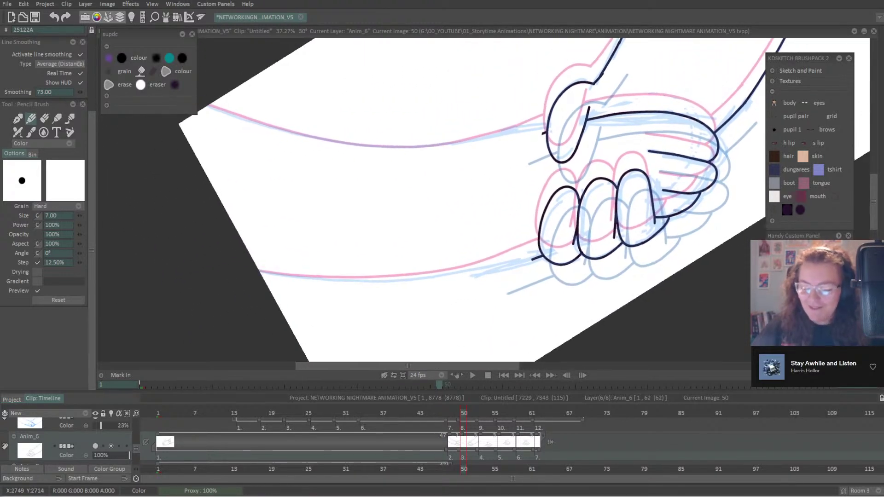
left_click_drag(718, 322, 797, 230)
left_click_drag(815, 331, 814, 335)
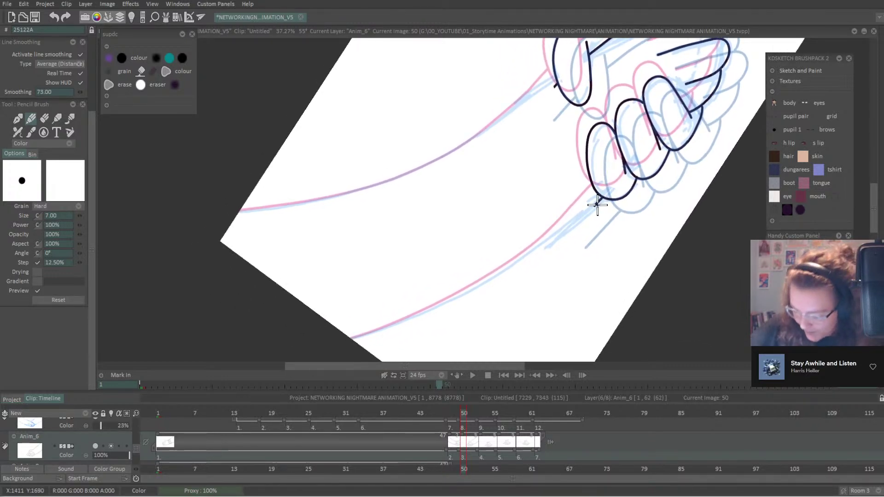
mouse_move(595, 204)
left_mouse_down()
mouse_move(474, 287)
mouse_move(321, 345)
left_mouse_up()
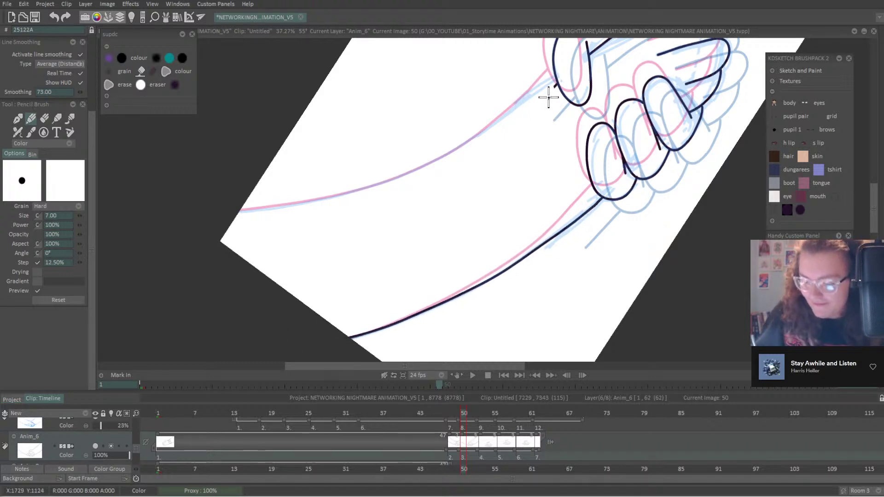
Erase the leftover line stub beside the thumb with line smoothing off, then return to the Pencil Brush with smoothing active.
key("e")
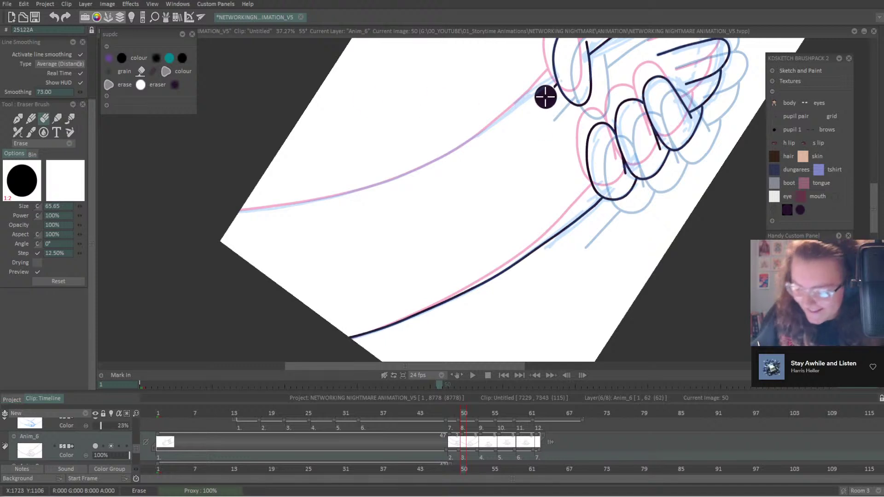
left_click(79, 53)
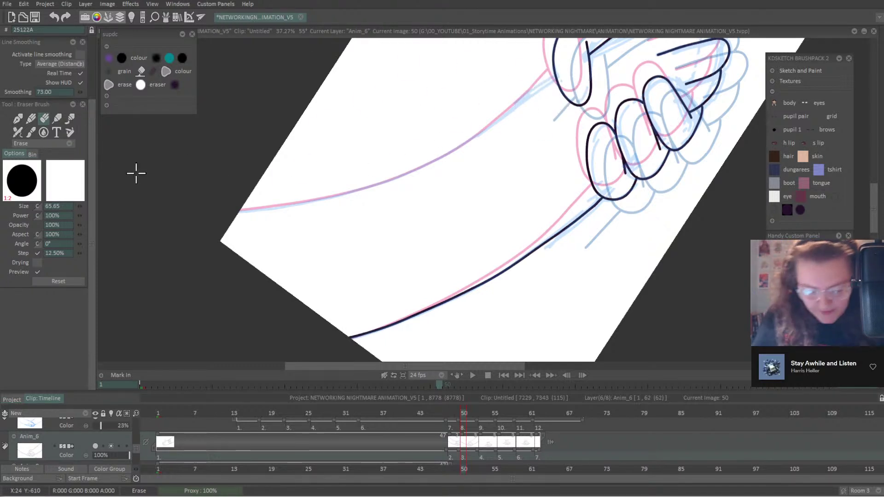
left_click(30, 120)
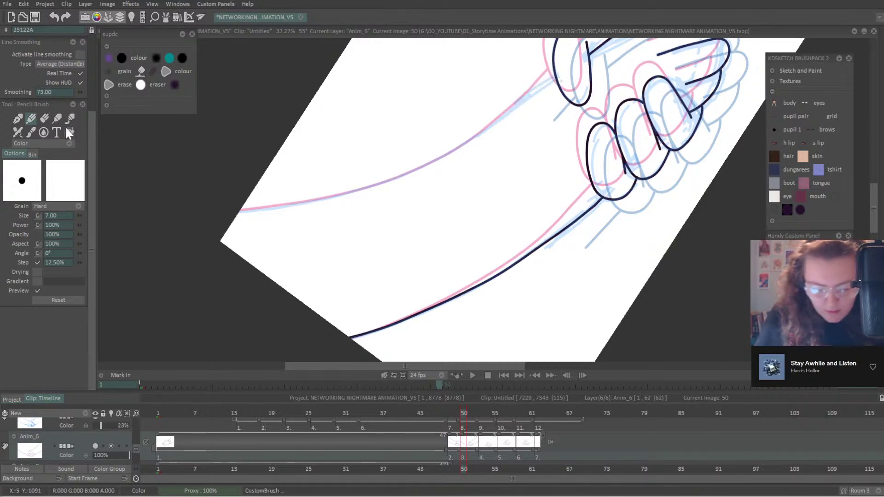
left_click(79, 54)
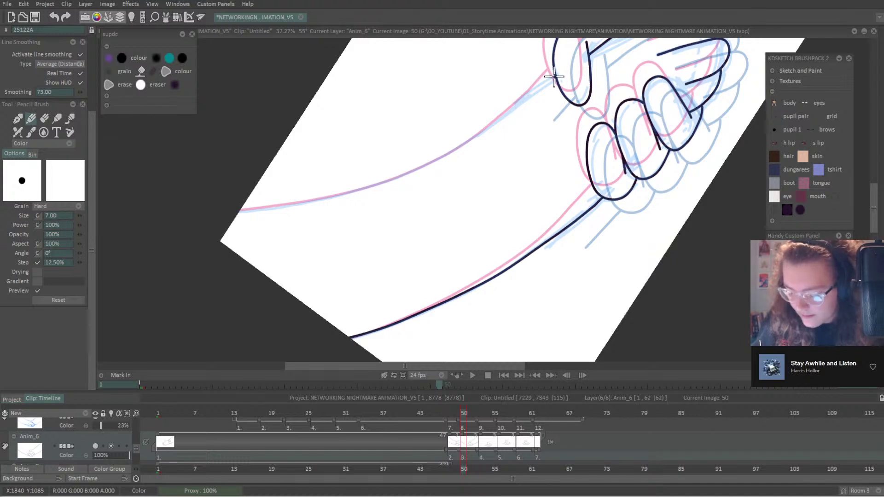
Ink the upper edge of the left-hand forearm on frame 50 between the canvas edge and the thumb, undoing the short first attempt.
left_click_drag(554, 77, 479, 128)
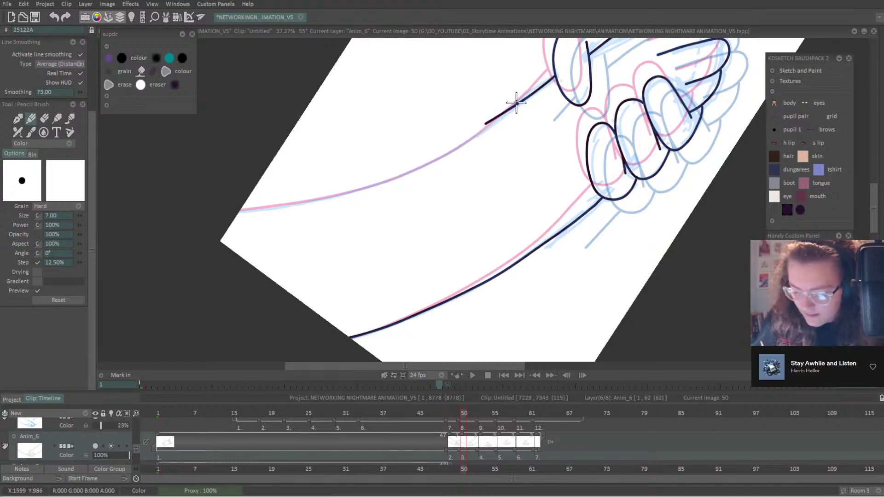
key("ctrl+z")
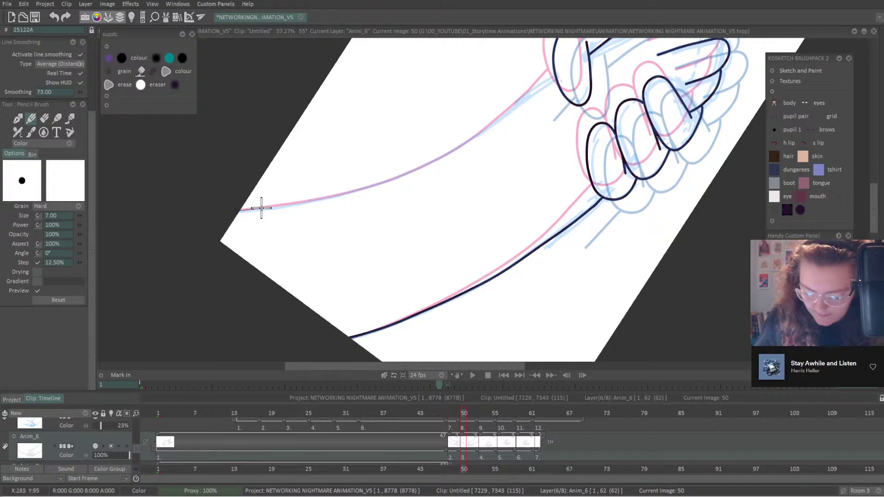
mouse_move(261, 208)
left_mouse_down()
mouse_move(360, 188)
mouse_move(445, 155)
mouse_move(578, 49)
left_mouse_up()
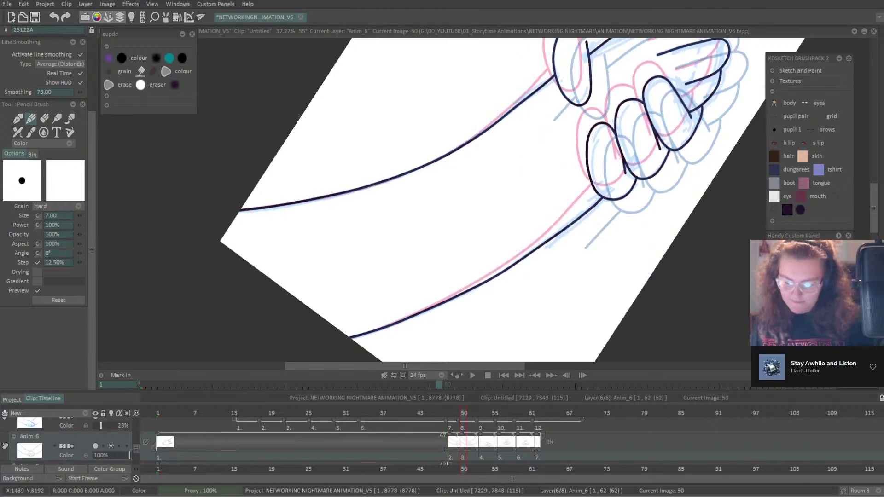
key("Home")
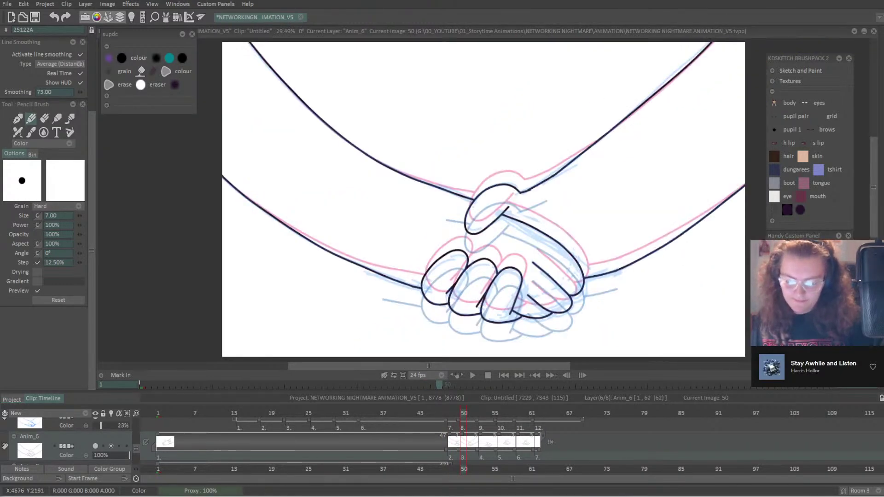
Check frame 50 against its neighbouring drawings with the Anim_6 light table switched off, and save the project.
key("Left")
key("Right")
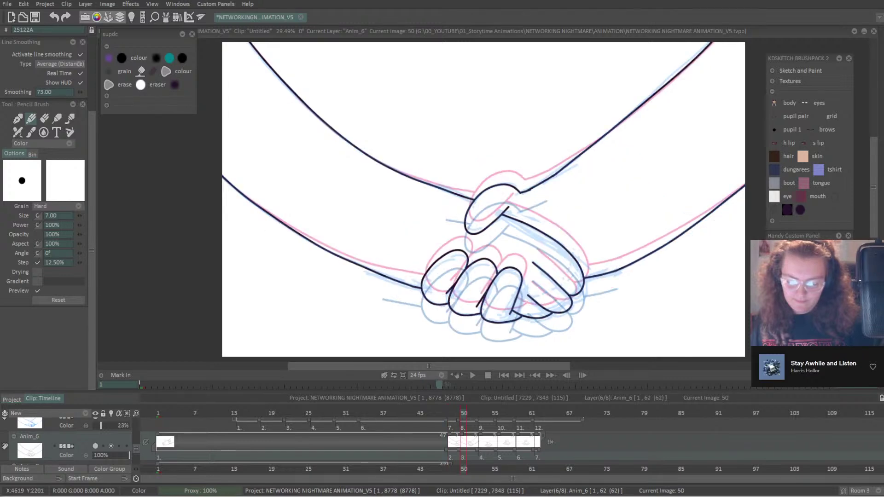
key("Right")
key("Left")
key("Left")
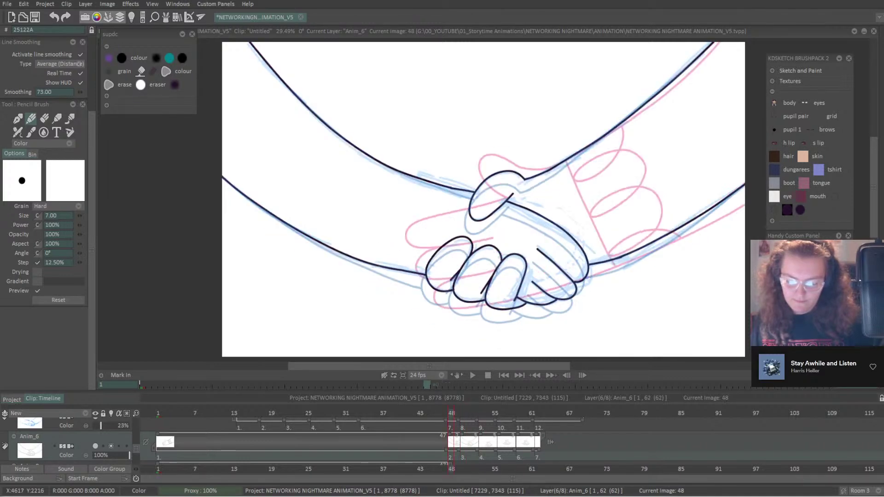
key("Right")
left_click(111, 445)
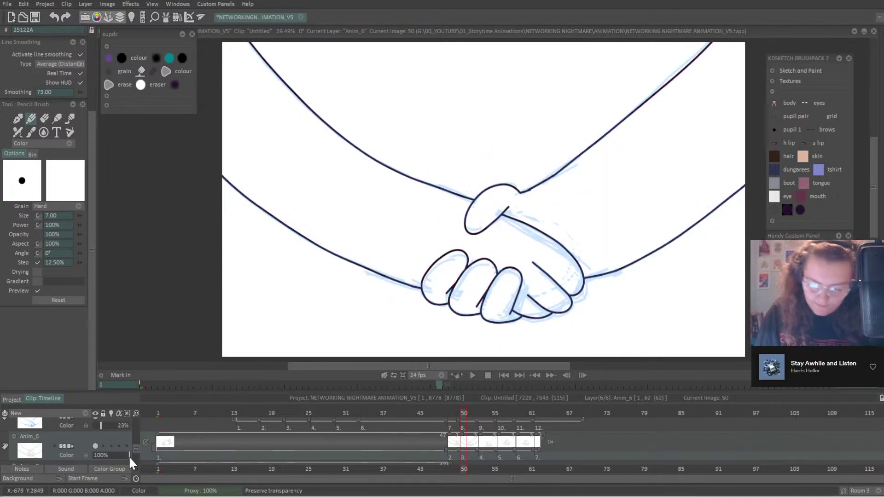
key("ctrl+s")
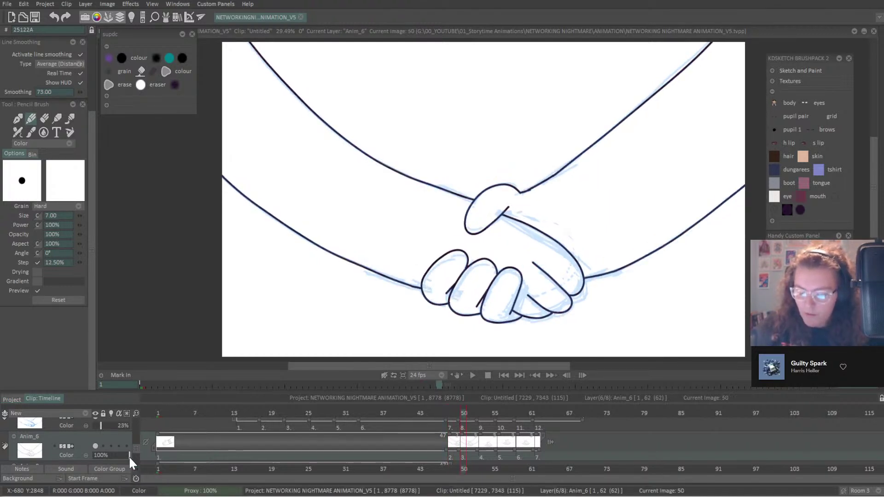
Erase the stretch of the right-hand forearm's upper edge beside the thumb, and restore the Pencil Brush and the Anim_6 light table.
scroll(518, 209, "up", 3)
left_click_drag(517, 209, 366, 194)
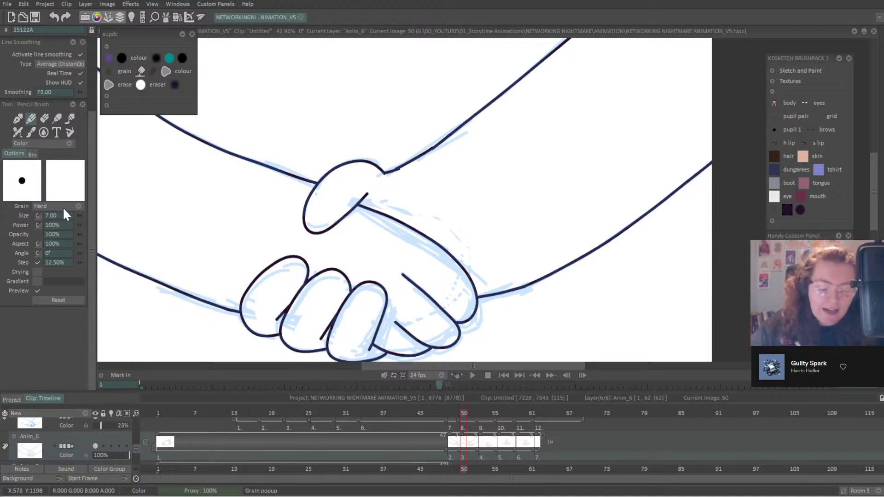
left_click(44, 118)
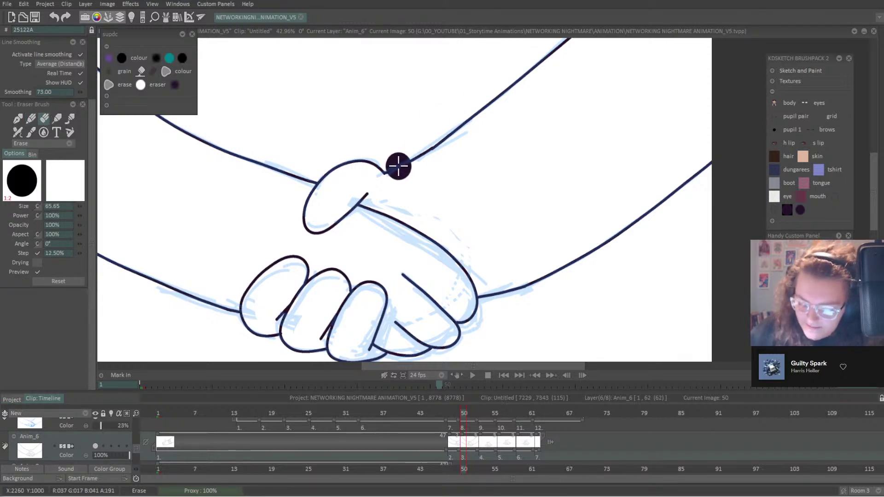
left_click_drag(400, 166, 469, 123)
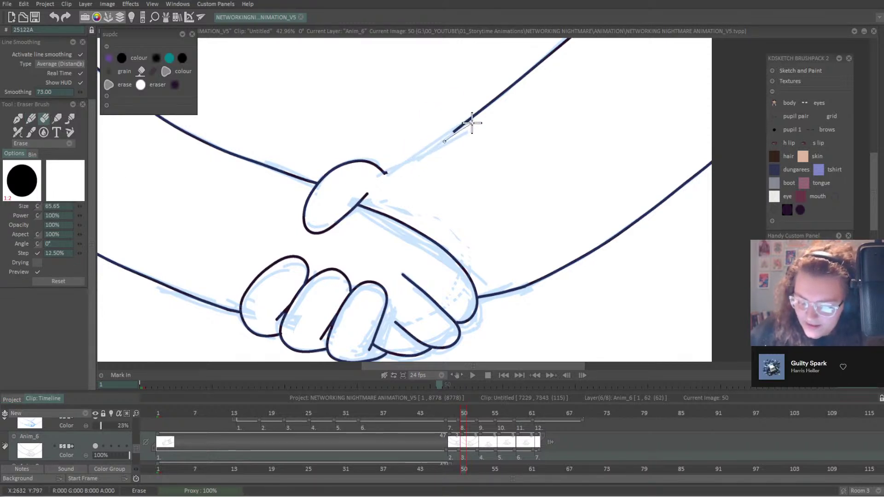
left_click(31, 119)
left_click(111, 446)
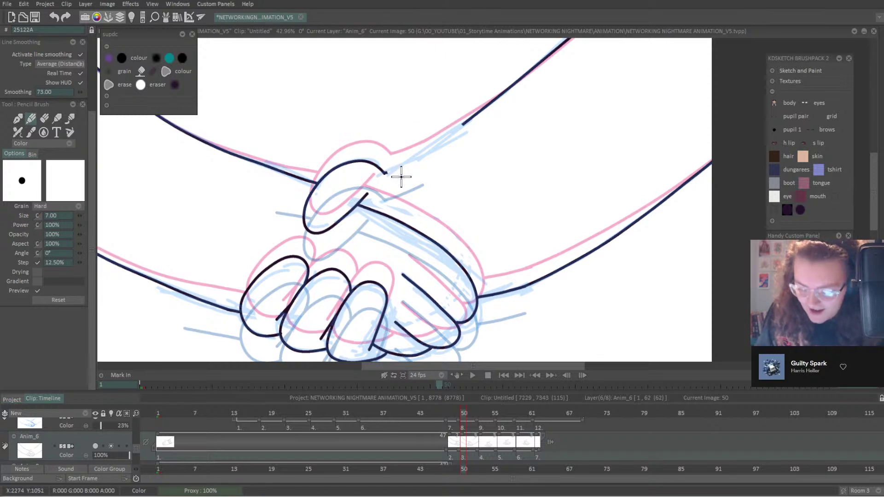
Compare the right-hand forearm's upper edge with frame 48, and erase and re-ink its stretch beside the thumb on frame 50.
scroll(284, 31, "up", 3)
mouse_move(367, 121)
left_mouse_down()
mouse_move(346, 207)
mouse_move(357, 211)
mouse_move(449, 145)
mouse_move(468, 116)
left_mouse_up()
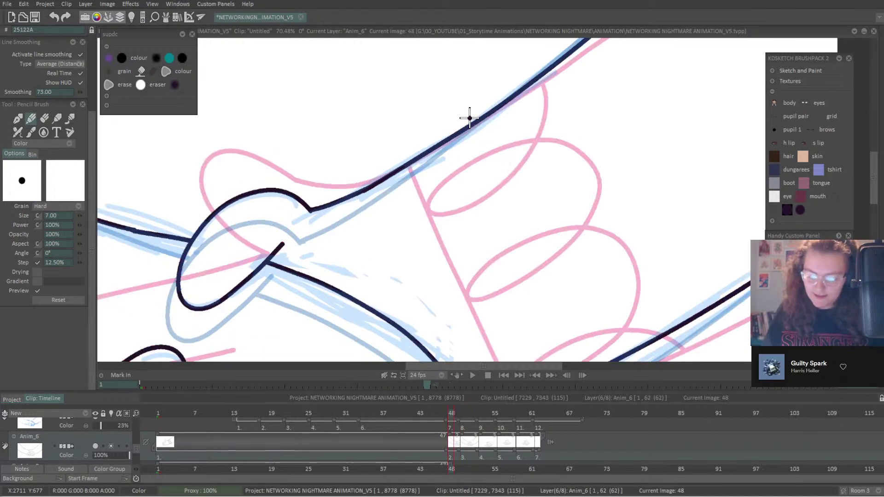
key("Left")
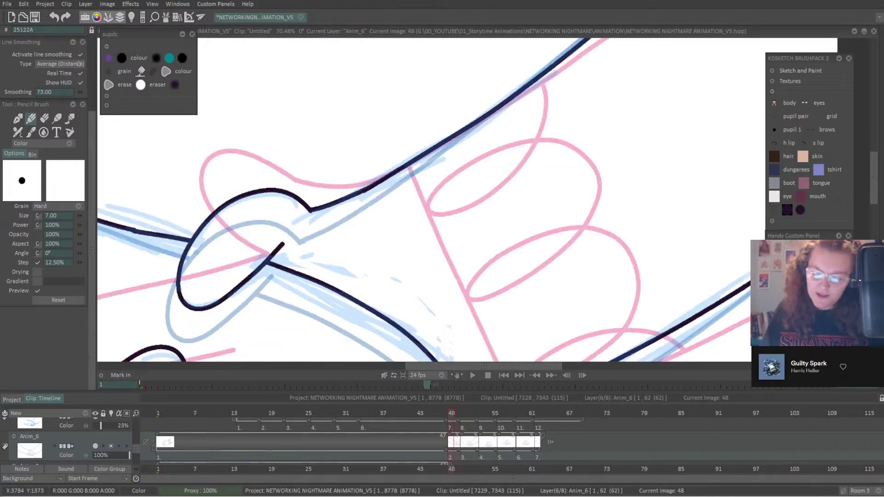
key("Right")
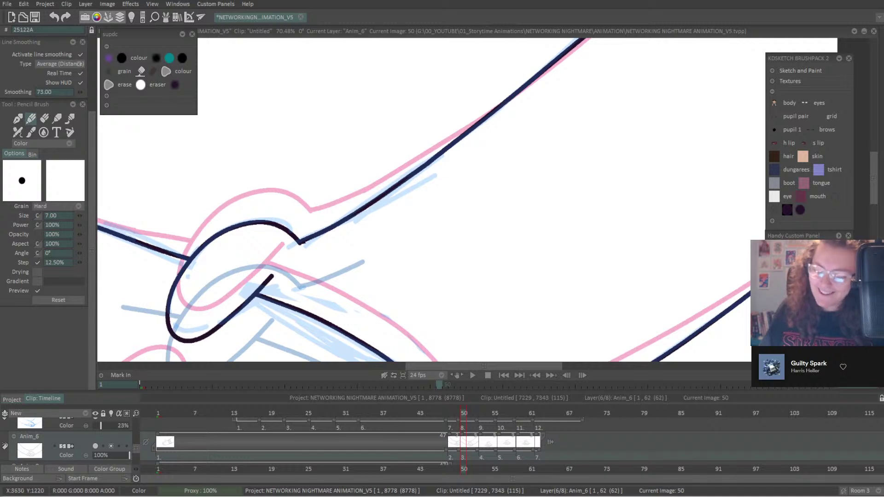
left_click(45, 118)
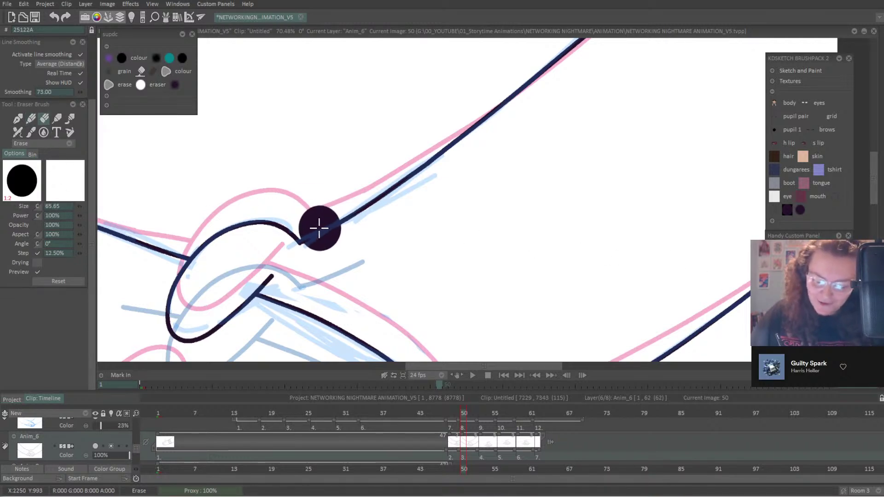
mouse_move(319, 227)
left_mouse_down()
mouse_move(379, 201)
mouse_move(488, 119)
left_mouse_up()
left_click(31, 118)
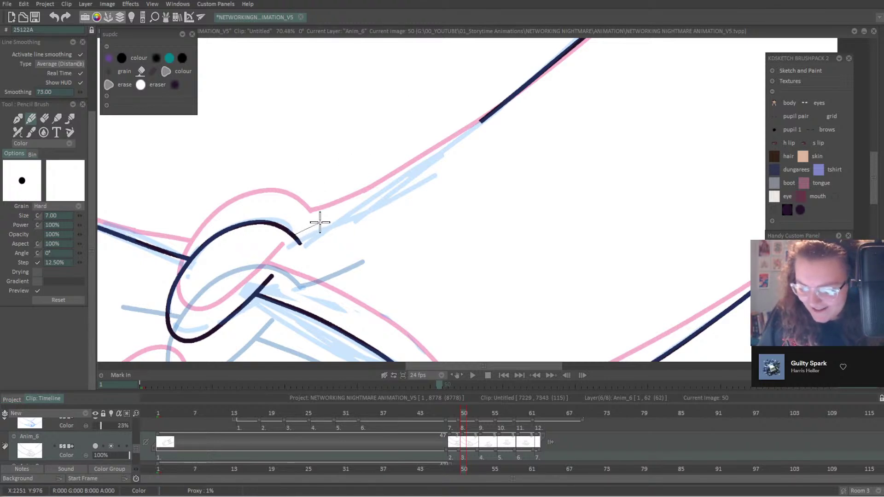
left_click_drag(320, 223, 500, 104)
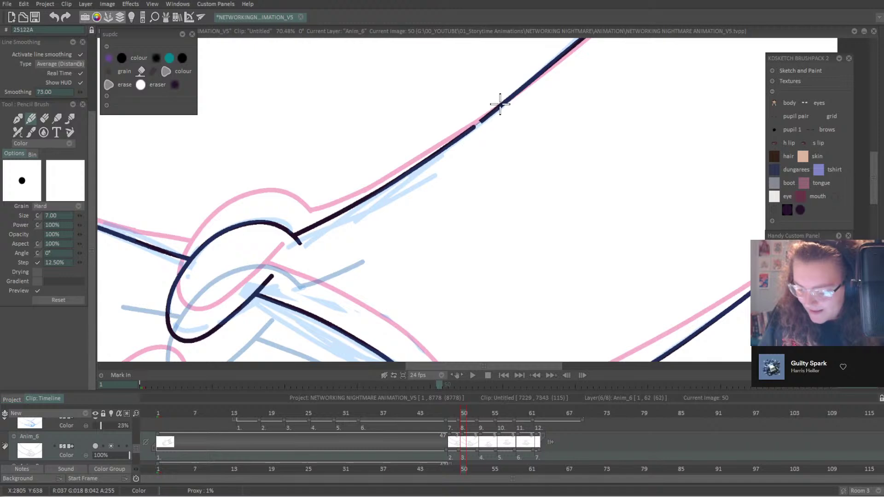
scroll(791, 330, "down", 6)
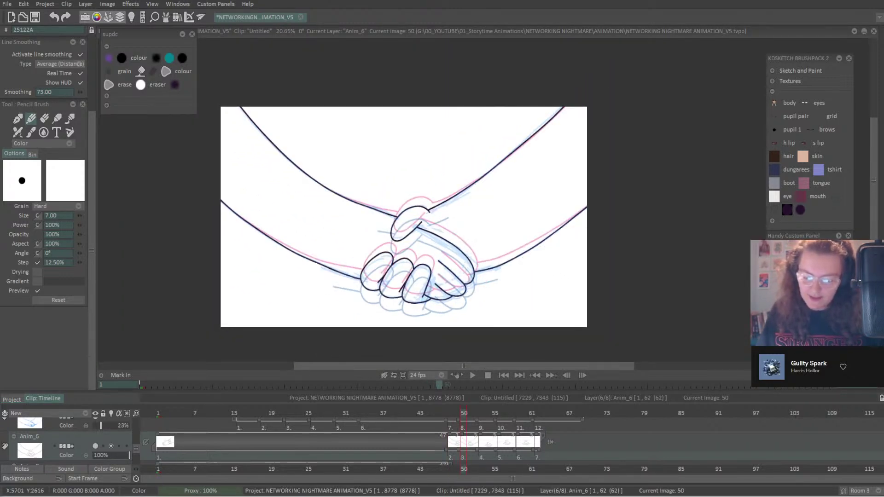
Flip between the drawings on frames 1, 48 and 50 to examine how the hands and forearms move.
key("KP_Enter")
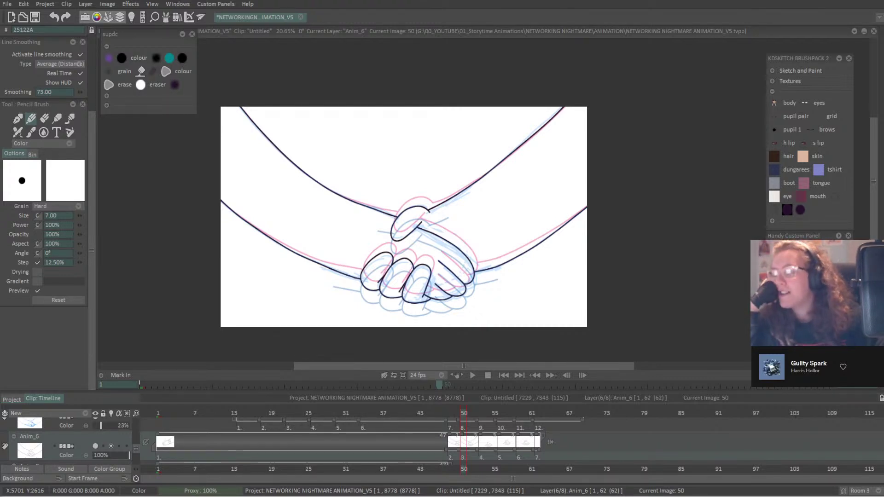
key("Left")
key("Left")
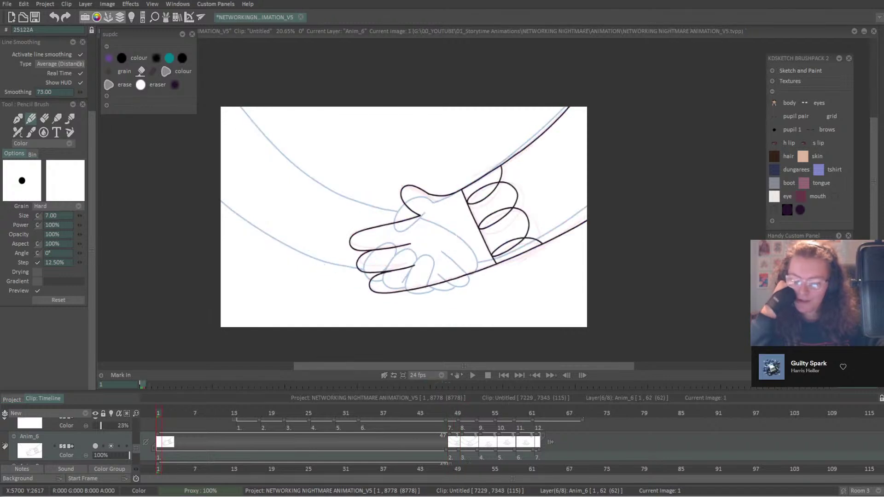
key("Right")
key("Right")
key("Left")
key("Right")
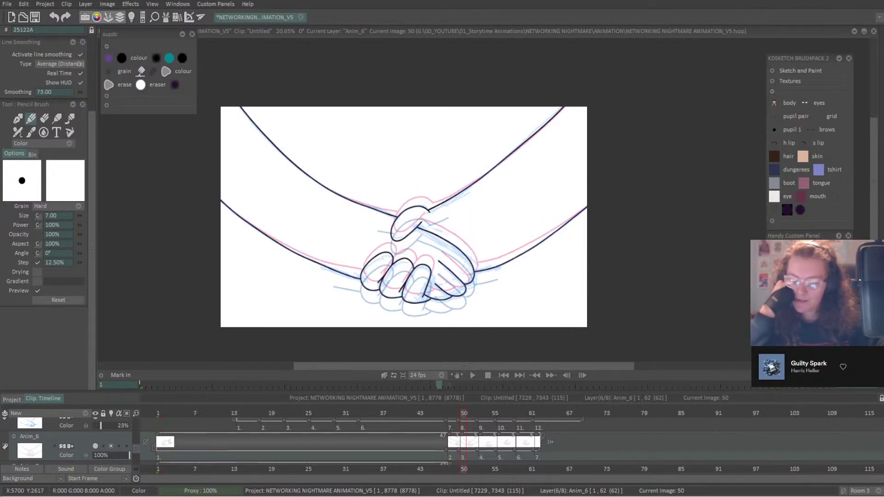
key("Left")
key("Right")
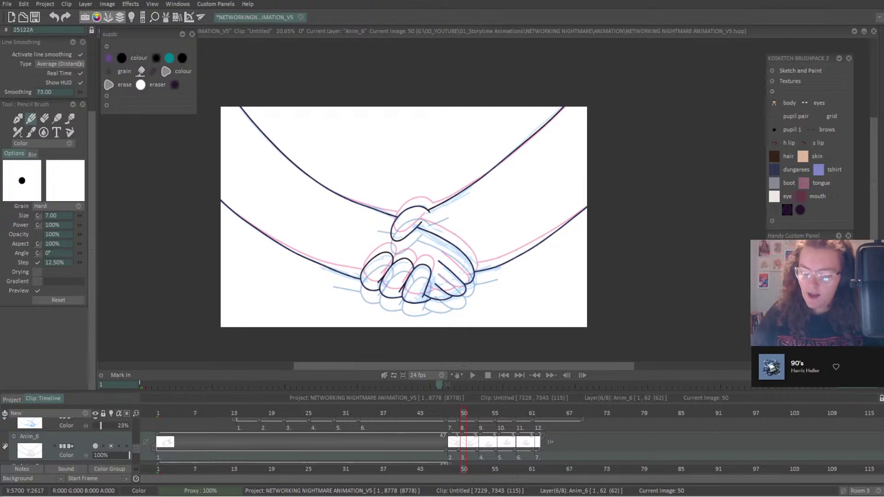
left_click_drag(453, 413, 464, 413)
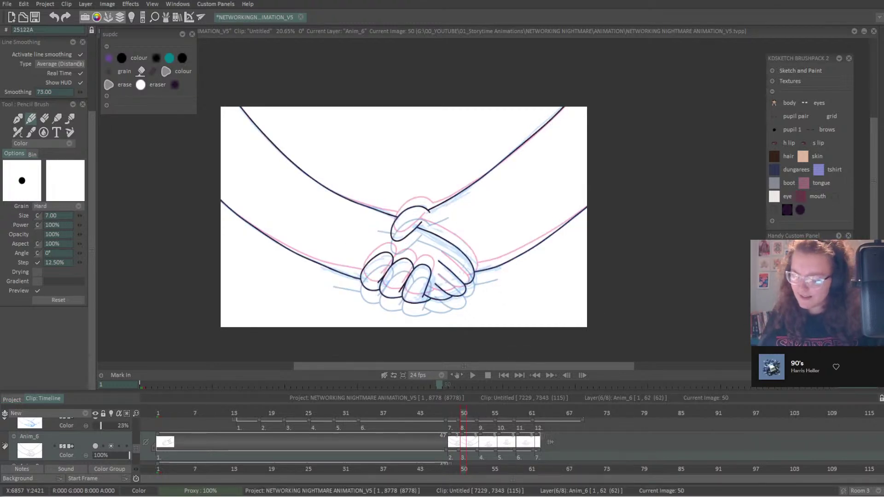
Go to the drawing on frame 53 and bring its right-hand forearm into view for inking.
scroll(421, 317, "up", 2)
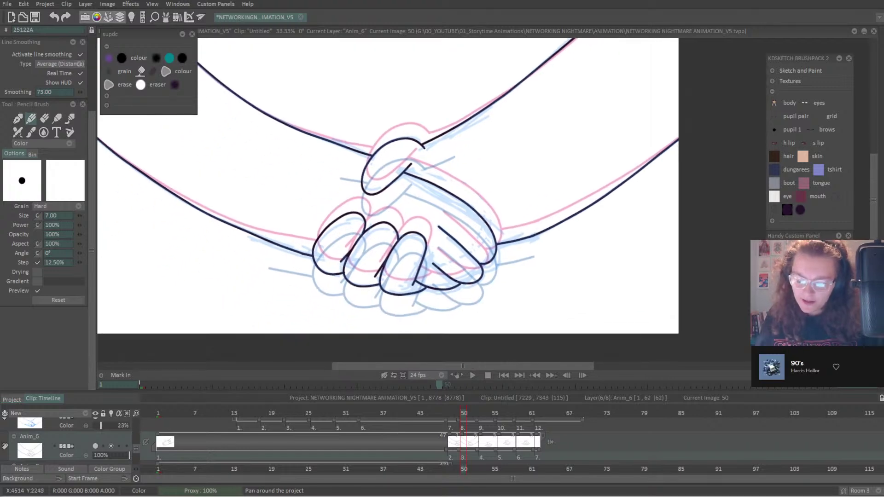
key("Return")
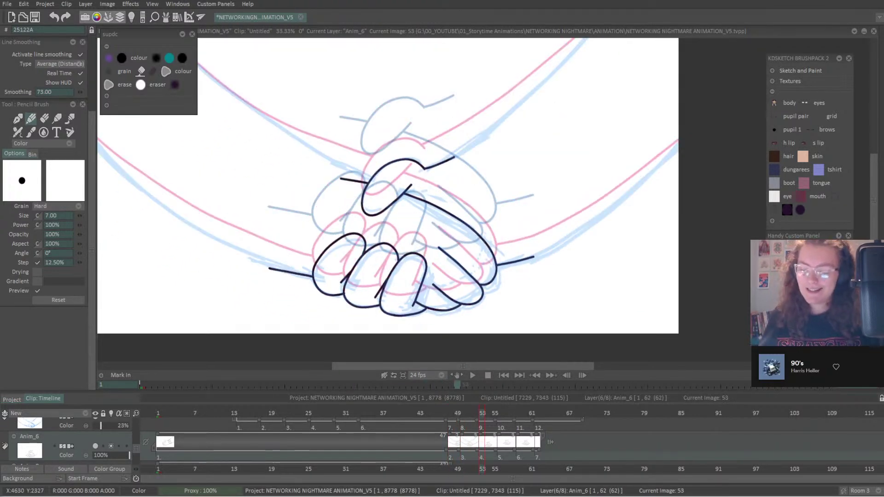
scroll(316, 215, "up", 3)
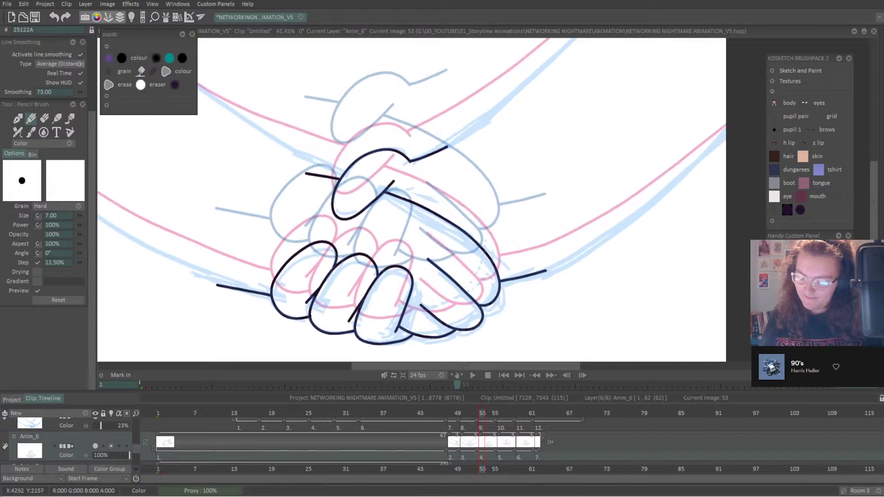
mouse_move(414, 207)
left_mouse_down()
mouse_move(368, 276)
mouse_move(336, 274)
mouse_move(322, 255)
mouse_move(216, 266)
left_mouse_up()
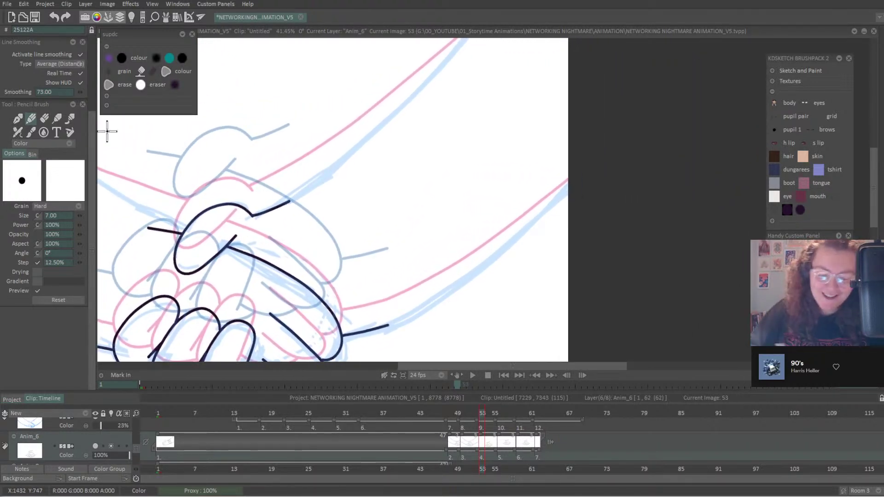
scroll(37, 285, "up", 5)
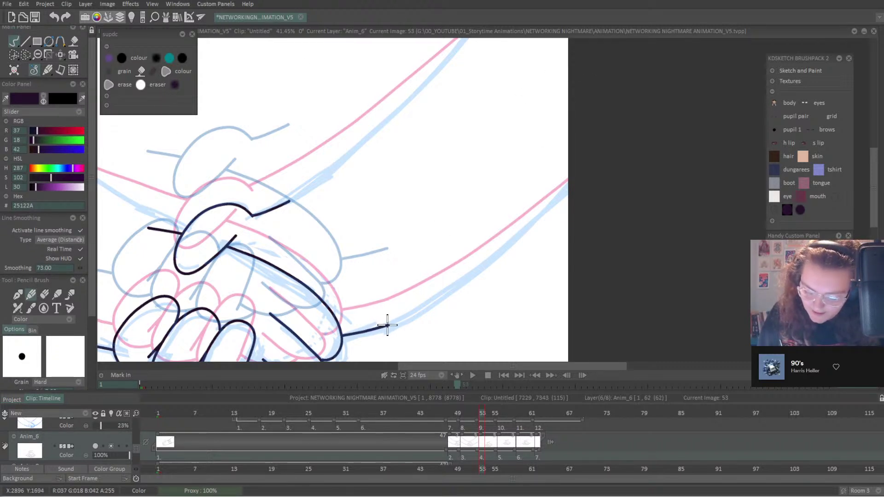
left_click_drag(388, 326, 438, 294)
key("ctrl+z")
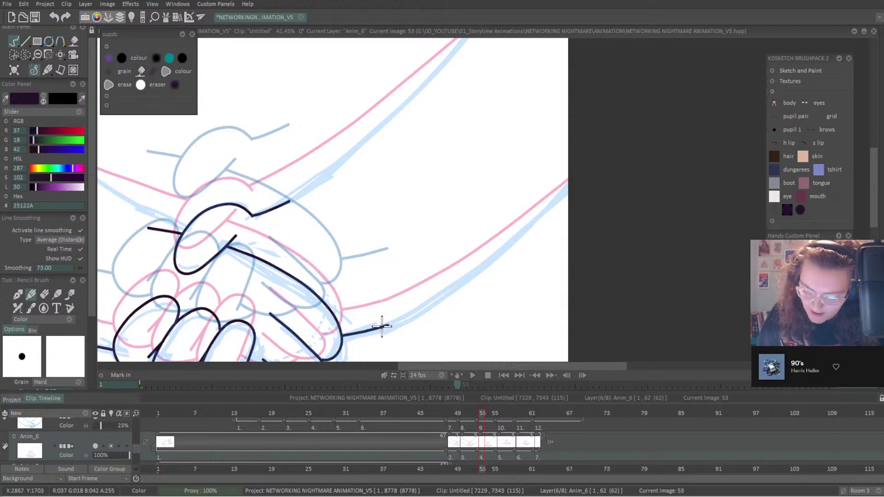
left_click_drag(381, 327, 429, 296)
key("ctrl+z")
mouse_move(386, 326)
left_mouse_down()
mouse_move(466, 277)
mouse_move(509, 233)
left_mouse_up()
key("ctrl+z")
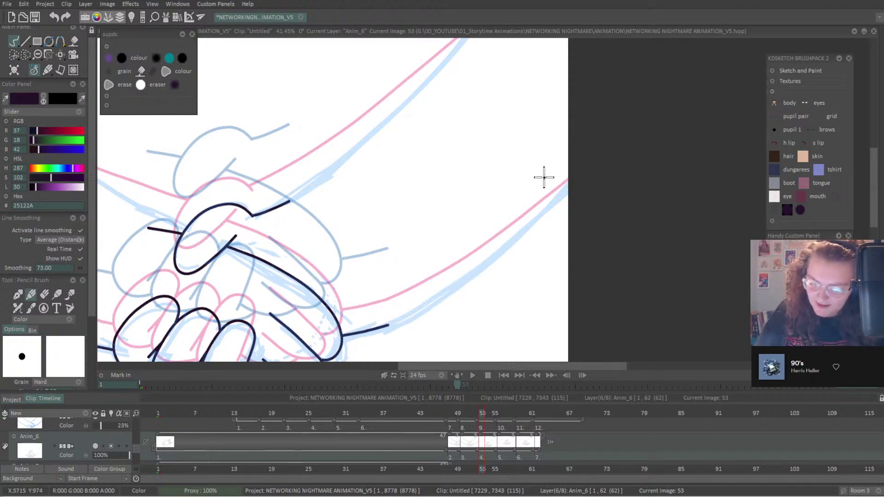
left_click_drag(568, 187, 539, 213)
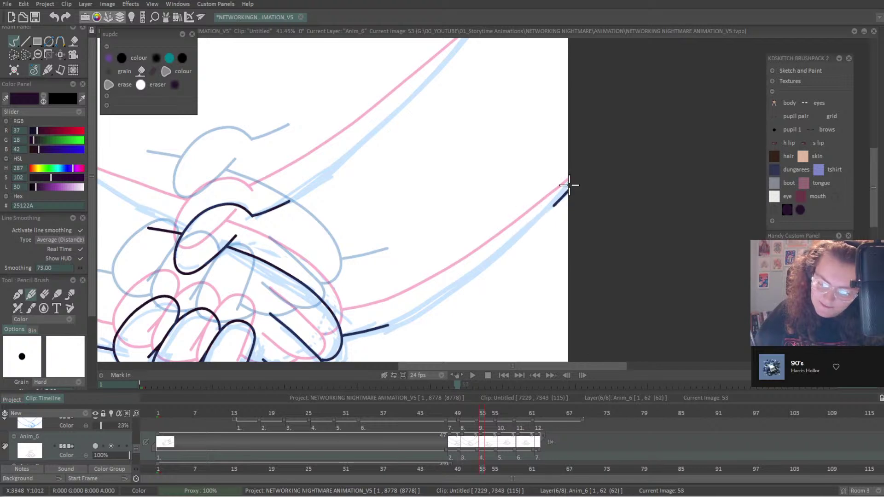
key("ctrl+z")
left_click_drag(569, 180, 528, 231)
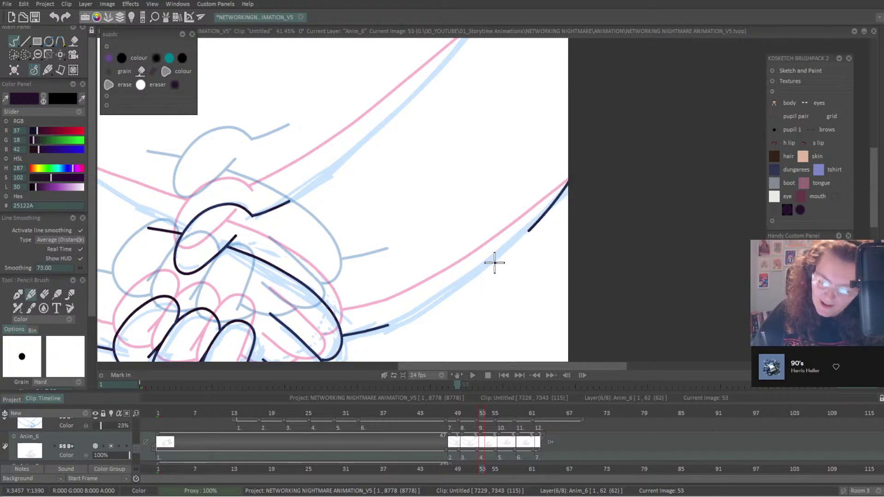
key("ctrl+z")
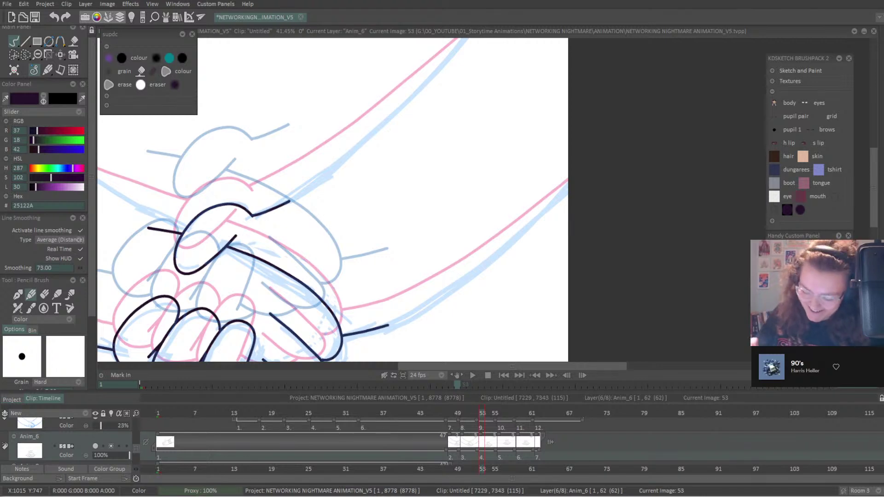
On frame 53, erase the stub end of the right-hand forearm's lower edge and ink the line's inner stretch along the sketch.
key("e")
left_click_drag(371, 328, 390, 326)
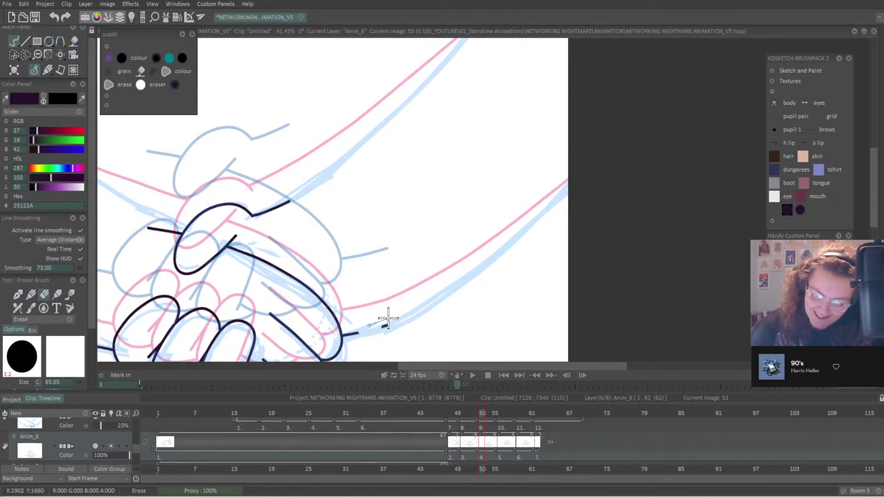
left_click(34, 293)
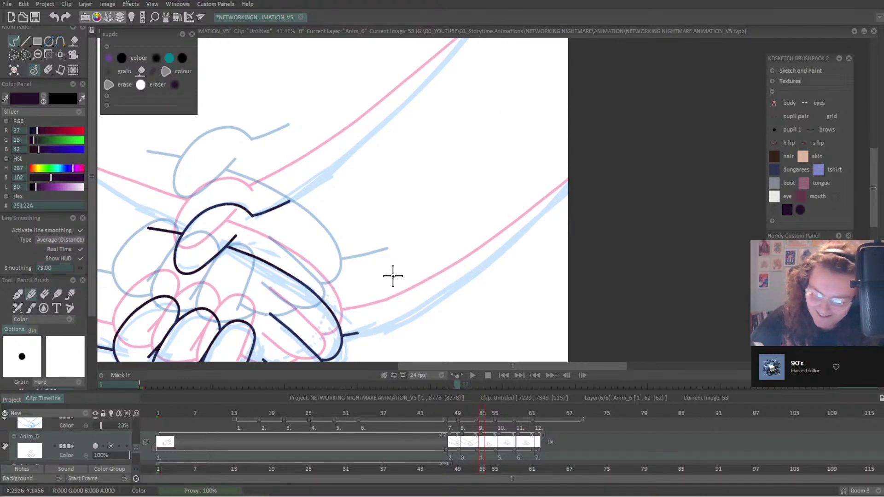
left_click_drag(353, 333, 356, 333)
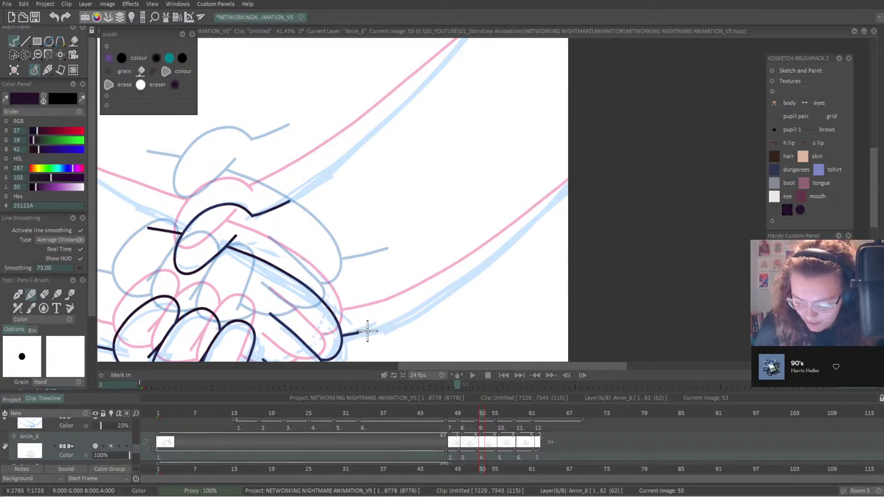
left_click_drag(367, 331, 460, 283)
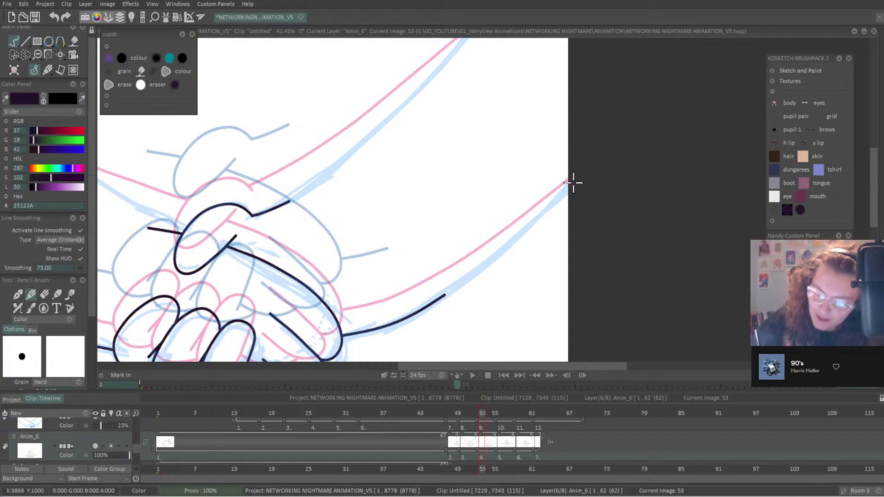
left_click_drag(575, 175, 505, 241)
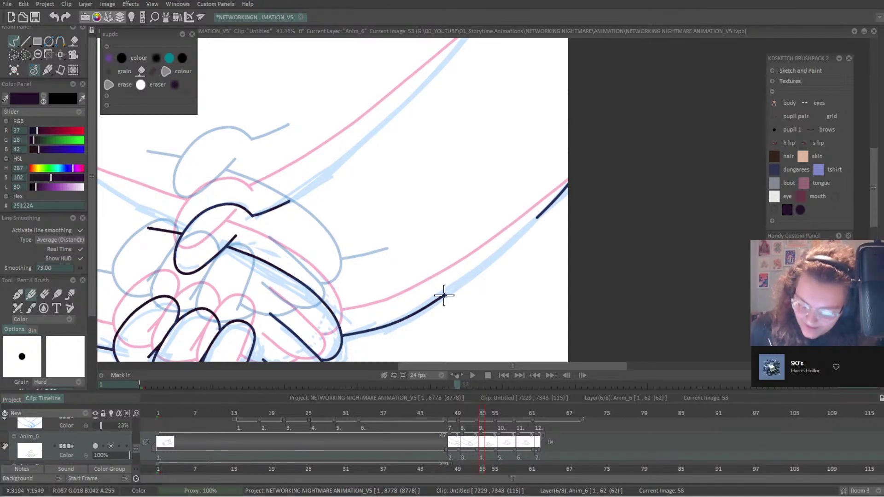
left_click_drag(450, 289, 504, 241)
key("ctrl+z")
left_click_drag(444, 295, 536, 214)
key("ctrl+z")
key("ctrl+z")
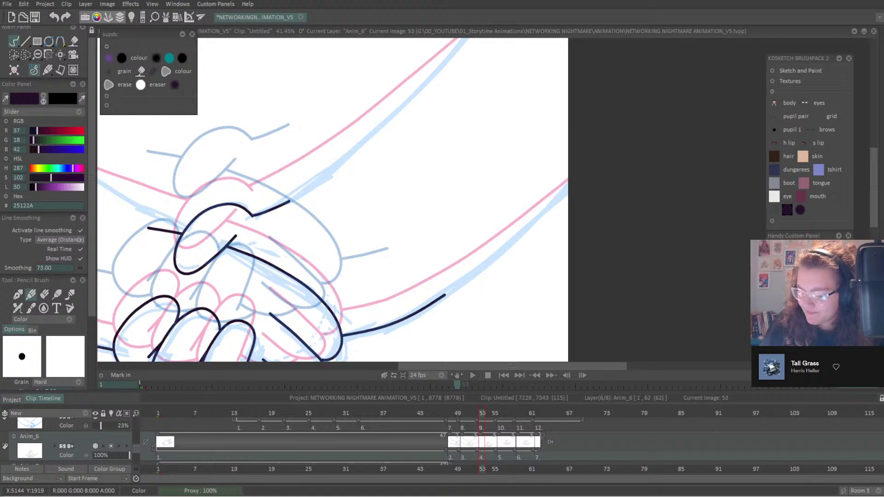
Ink the outer stretch of the right-hand forearm's lower edge from the canvas border to the existing inked line.
scroll(486, 203, "up", 3)
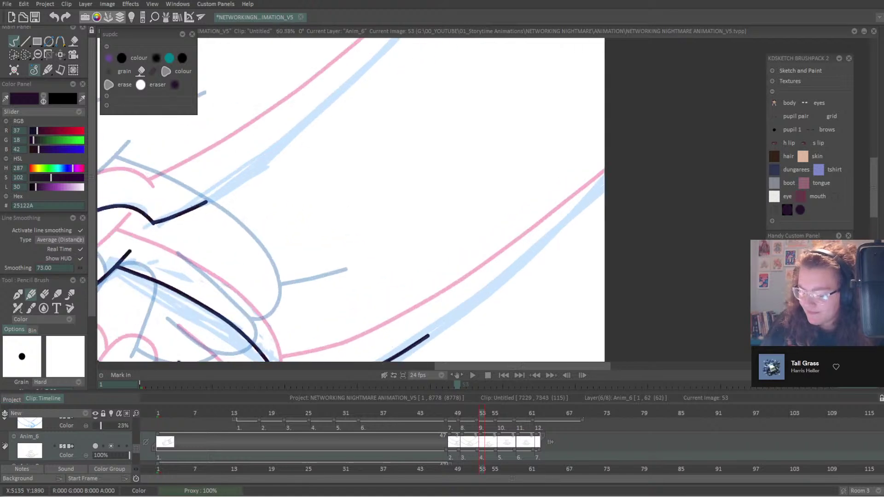
left_click_drag(774, 328, 687, 268)
left_click_drag(558, 163, 540, 168)
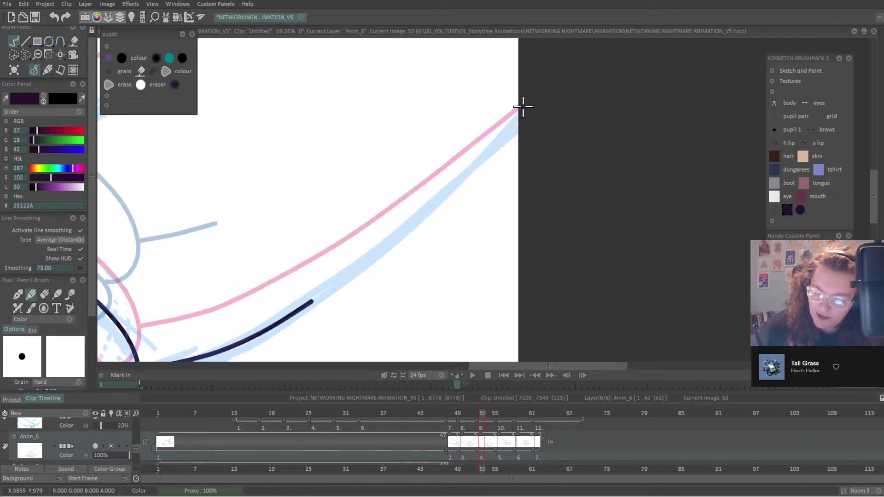
mouse_move(517, 113)
left_mouse_down()
mouse_move(310, 300)
mouse_move(317, 294)
left_mouse_up()
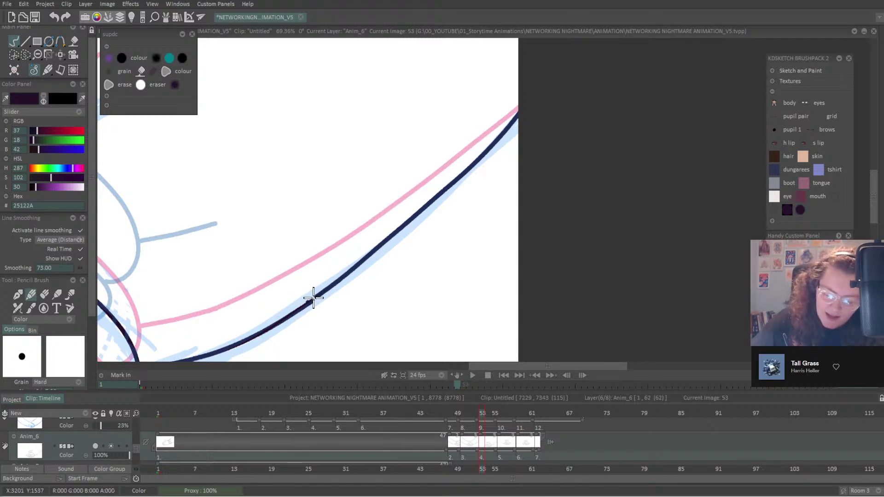
key("ctrl+z")
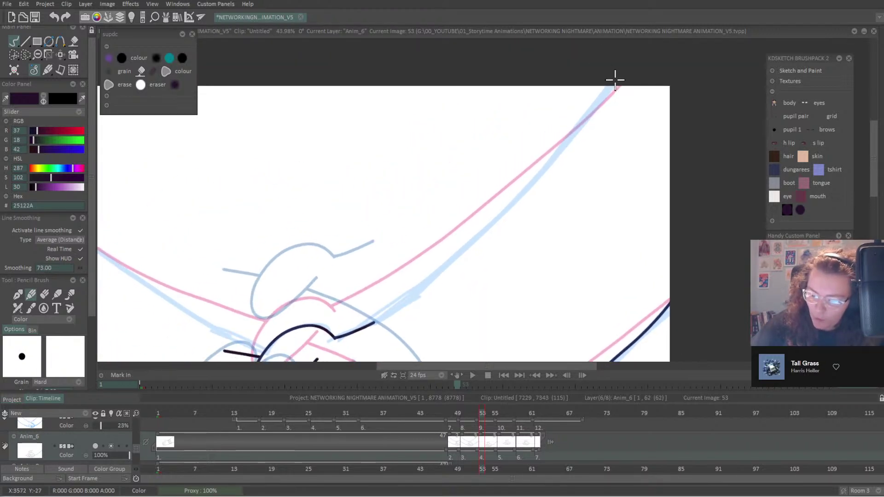
Ink the right-hand forearm's upper edge over the sketch from the canvas's upper border down to the thumb.
mouse_move(614, 78)
left_mouse_down()
mouse_move(488, 231)
mouse_move(405, 303)
mouse_move(336, 338)
left_mouse_up()
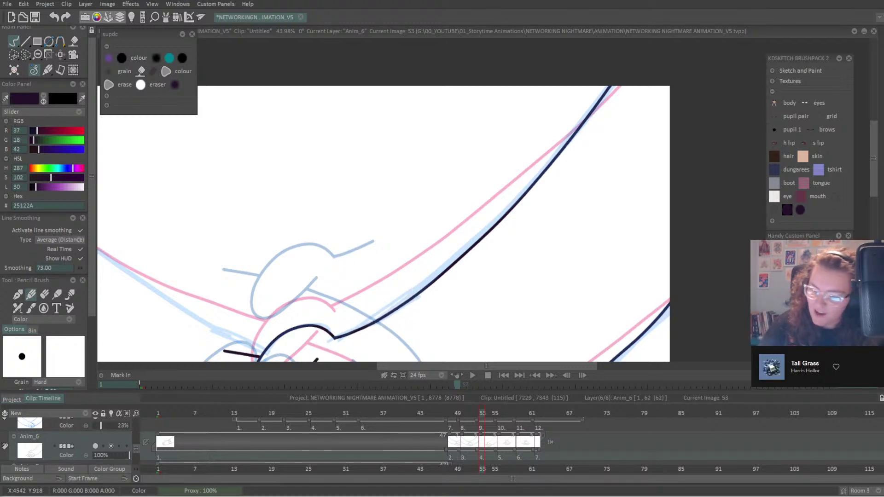
scroll(383, 223, "down", 3)
mouse_move(461, 207)
left_mouse_down()
mouse_move(498, 212)
mouse_move(507, 257)
left_mouse_up()
scroll(453, 286, "down", 1)
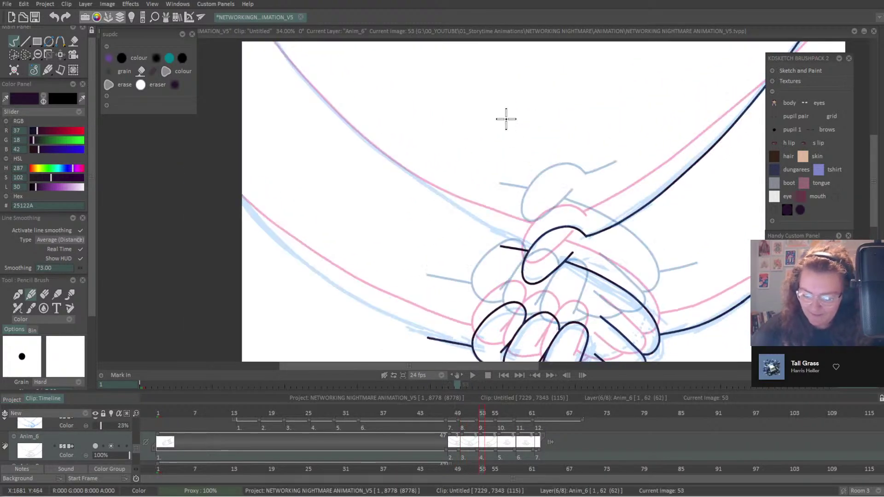
Compare frame 53 with the previous drawing, and ink the left-hand forearm's upper edge from the canvas border to the thumb.
key("Left")
key("Right")
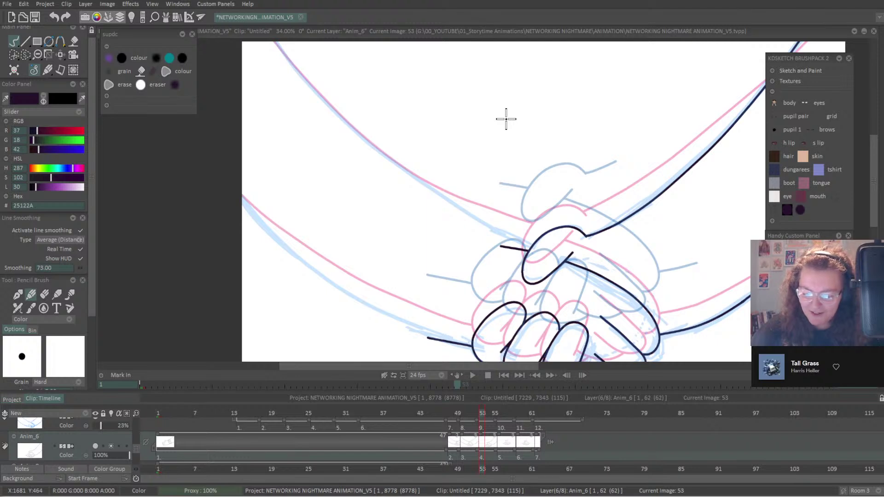
key("Left")
key("Right")
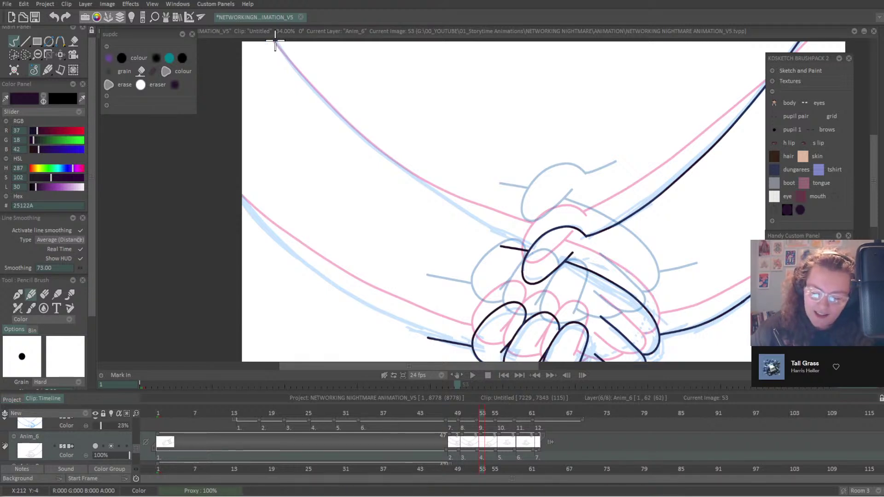
mouse_move(275, 41)
left_mouse_down()
mouse_move(394, 164)
mouse_move(545, 251)
left_mouse_up()
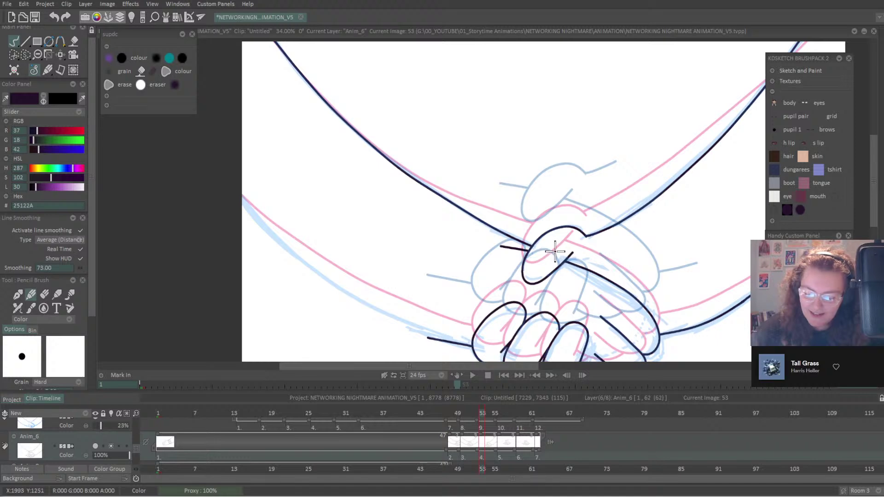
Turn off line smoothing for the Eraser Brush and erase the outer part of the leftover short line beside the thumb.
left_click(44, 295)
scroll(637, 223, "up", 4)
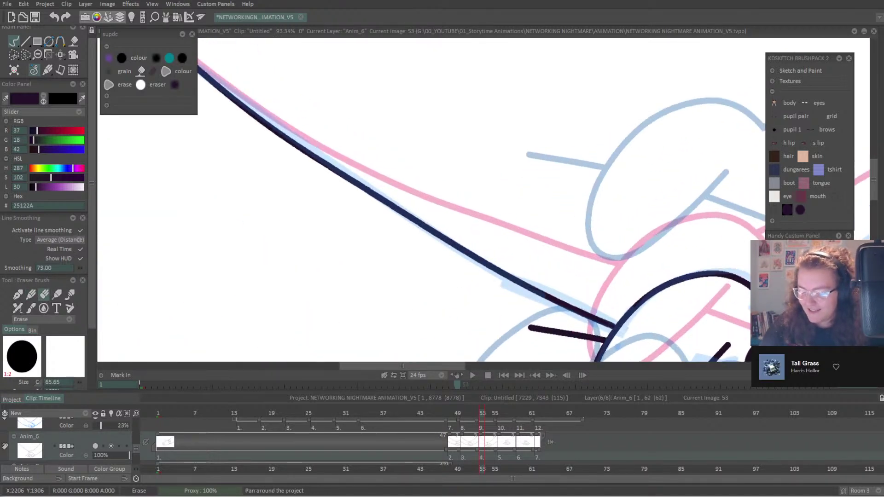
left_click_drag(881, 462, 730, 306)
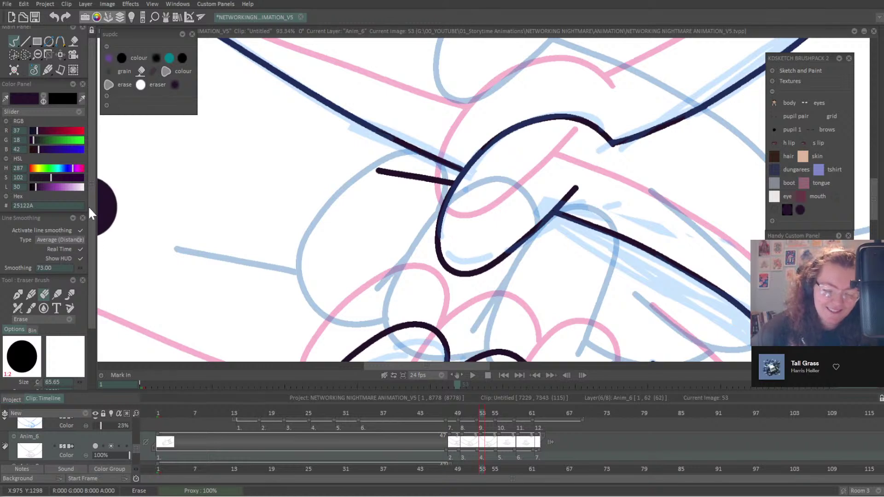
scroll(87, 206, "down", 3)
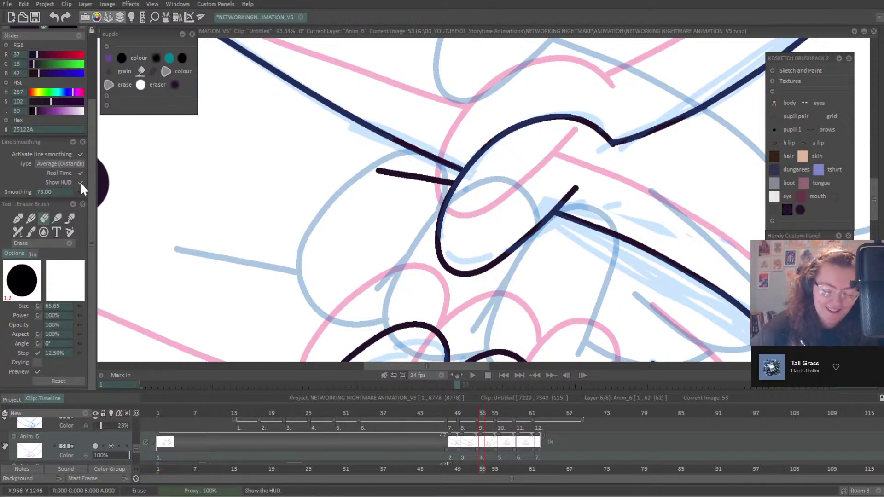
left_click(80, 153)
left_click_drag(379, 184, 396, 187)
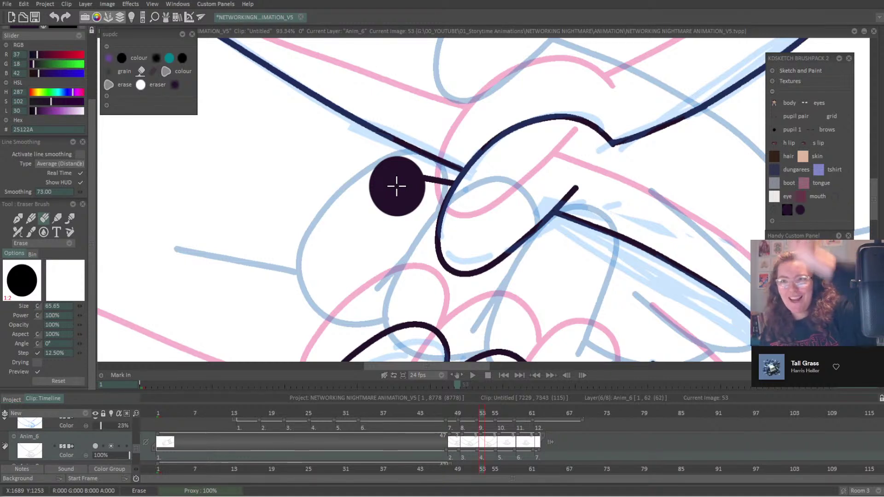
left_click_drag(396, 186, 396, 187)
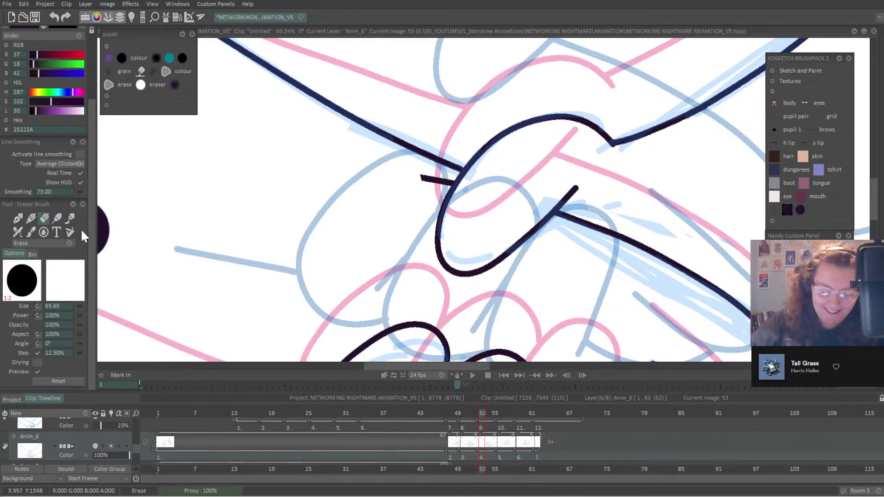
Erase the rest of the short line up to the thumb outline, reducing the eraser size to 5.65 for the last bit.
left_click_drag(79, 306, 73, 304)
mouse_move(420, 204)
left_mouse_down()
mouse_move(420, 188)
mouse_move(433, 184)
left_mouse_up()
left_click_drag(79, 306, 46, 306)
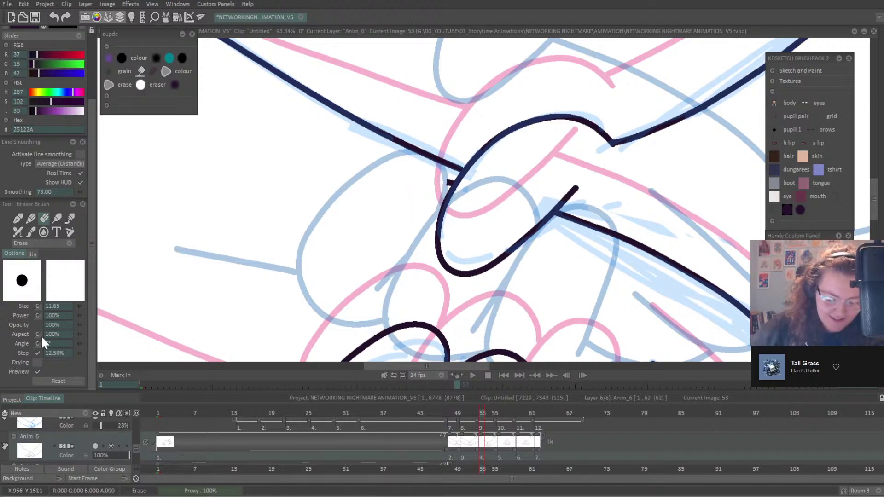
left_click(85, 306)
mouse_move(450, 174)
left_mouse_down()
mouse_move(441, 192)
mouse_move(629, 44)
left_mouse_up()
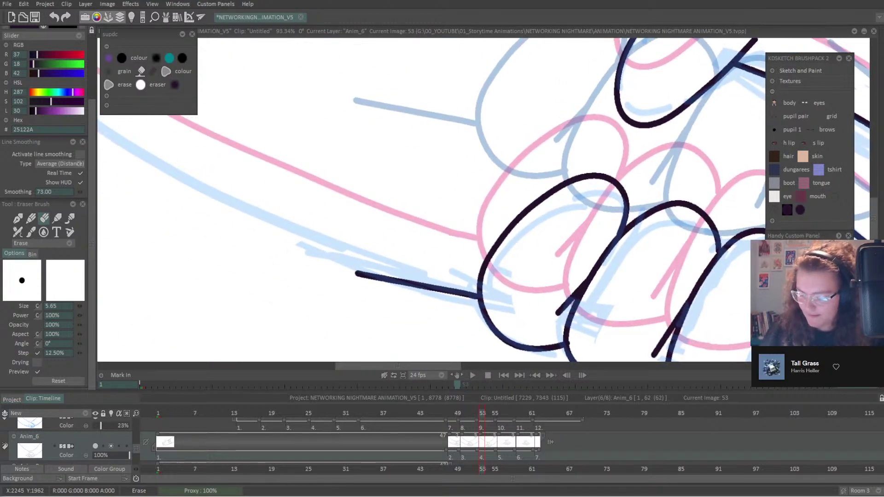
Restore the Pencil Brush with line smoothing and ink the left-hand forearm's lower edge from the canvas border to the fingers.
scroll(500, 295, "down", 5)
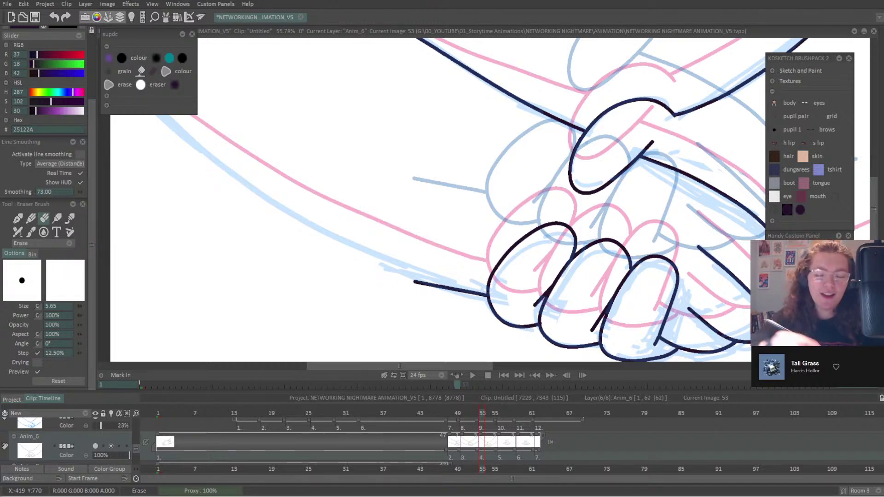
left_click(31, 217)
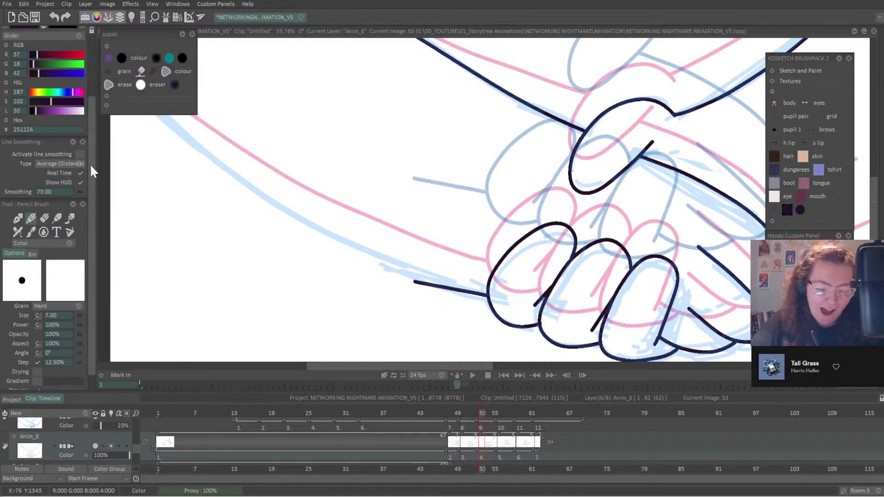
scroll(89, 170, "up", 3)
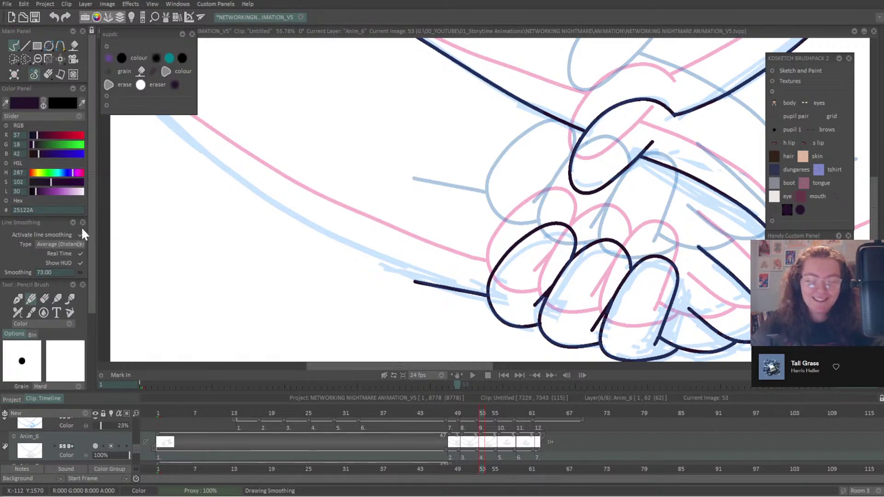
scroll(688, 350, "down", 2)
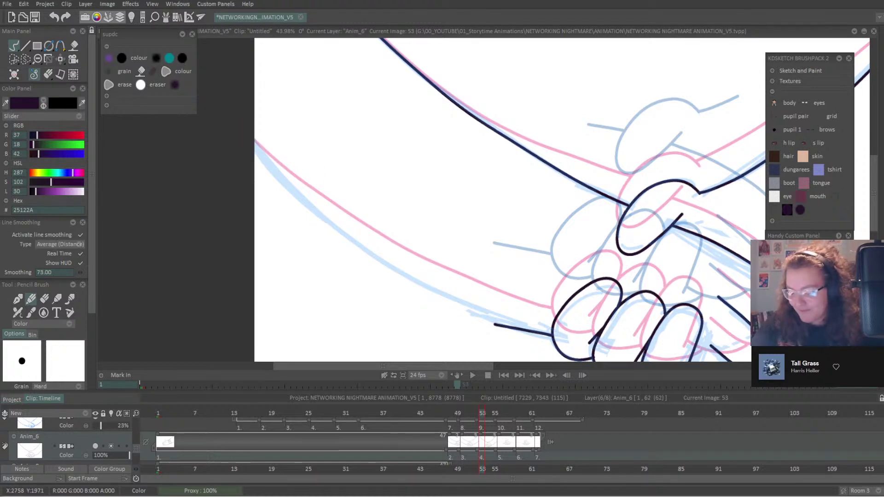
scroll(510, 203, "down", 2)
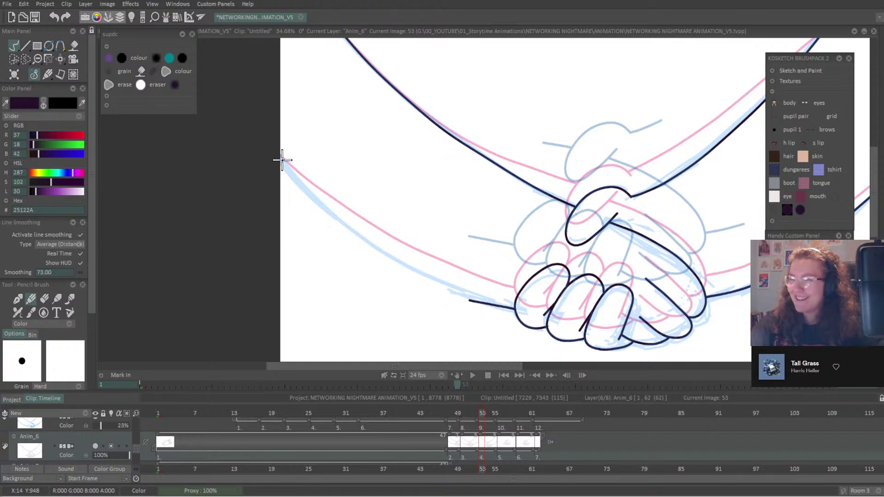
mouse_move(273, 149)
left_mouse_down()
mouse_move(374, 250)
mouse_move(486, 305)
left_mouse_up()
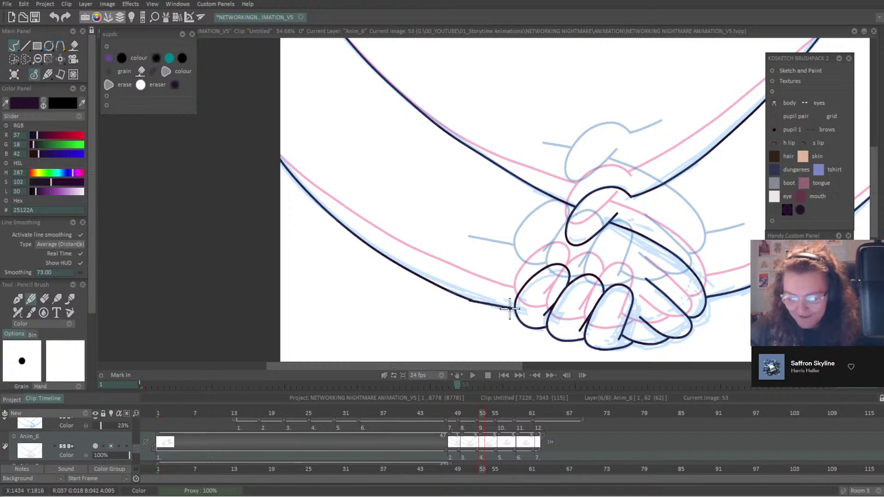
Enlarge the eraser to 38.22, and erase and re-ink the inner stretch of the left-hand forearm's lower edge up to the fingers.
left_click(45, 298)
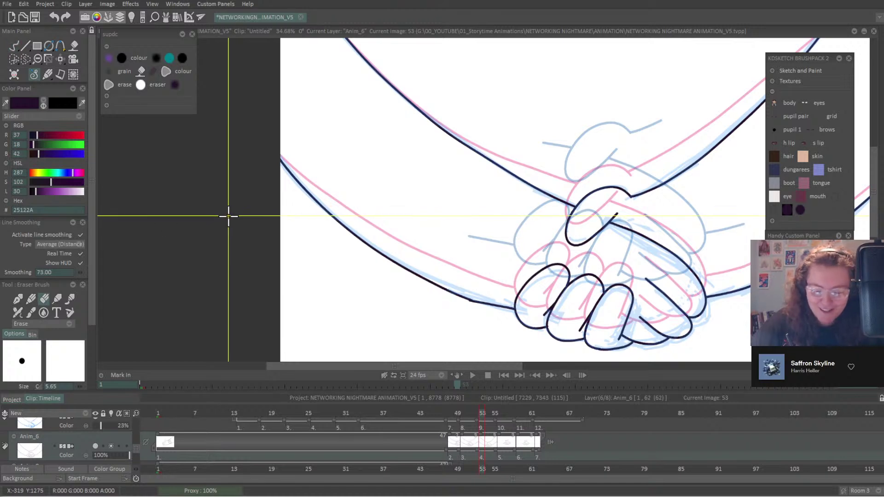
left_click_drag(231, 212, 235, 211)
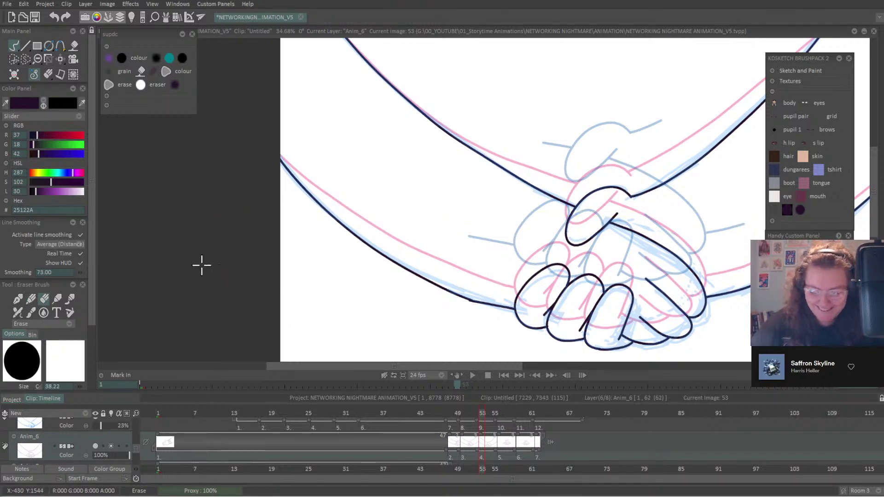
mouse_move(454, 290)
left_mouse_down()
mouse_move(460, 270)
mouse_move(487, 284)
mouse_move(448, 270)
mouse_move(437, 233)
mouse_move(425, 231)
mouse_move(408, 259)
mouse_move(402, 254)
mouse_move(382, 266)
left_mouse_up()
left_click(31, 298)
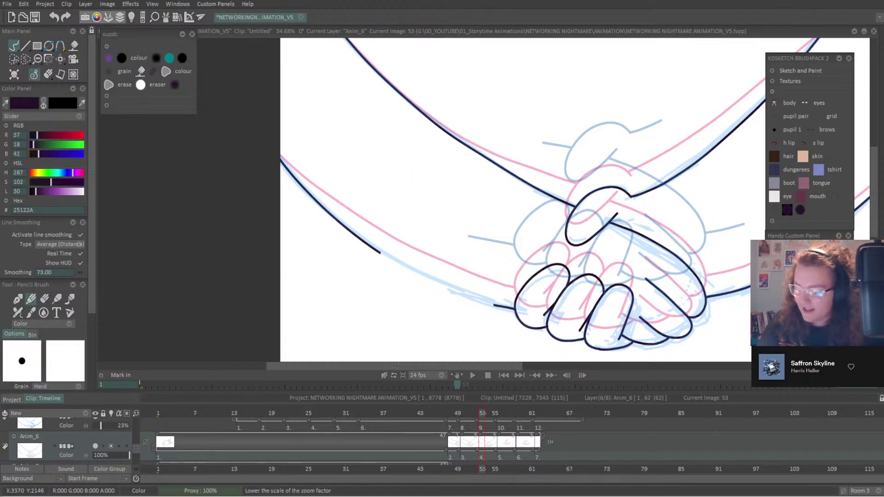
scroll(535, 341, "up", 4)
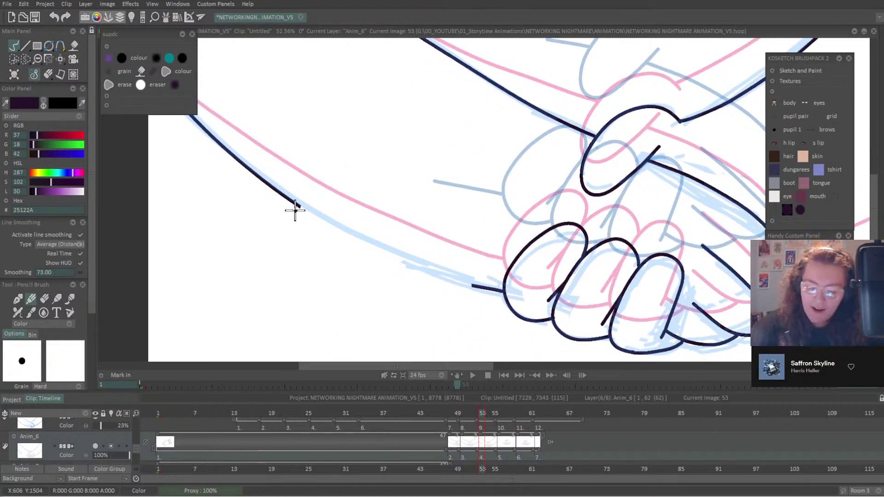
mouse_move(295, 203)
left_mouse_down()
mouse_move(359, 241)
mouse_move(484, 288)
left_mouse_up()
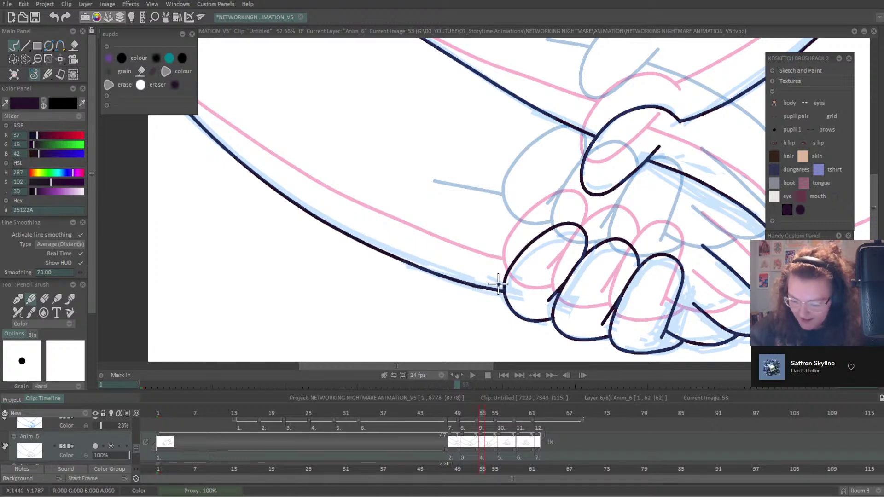
Erase the uneven join in the left-hand forearm's lower edge just before the fingers, and switch back to the Pencil Brush.
left_click(45, 298)
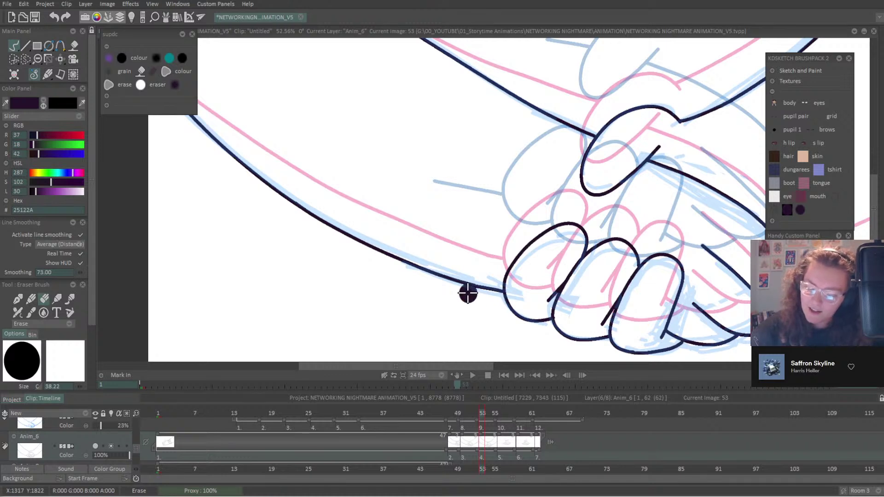
left_click(469, 289)
key("e")
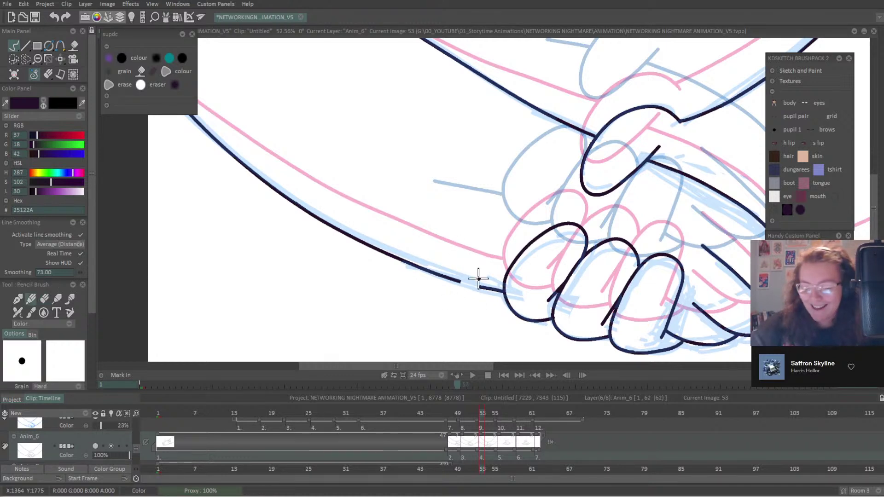
Ink the gap in the left-hand forearm's lower edge just before the fingers on frame 53.
left_click_drag(456, 279, 506, 289)
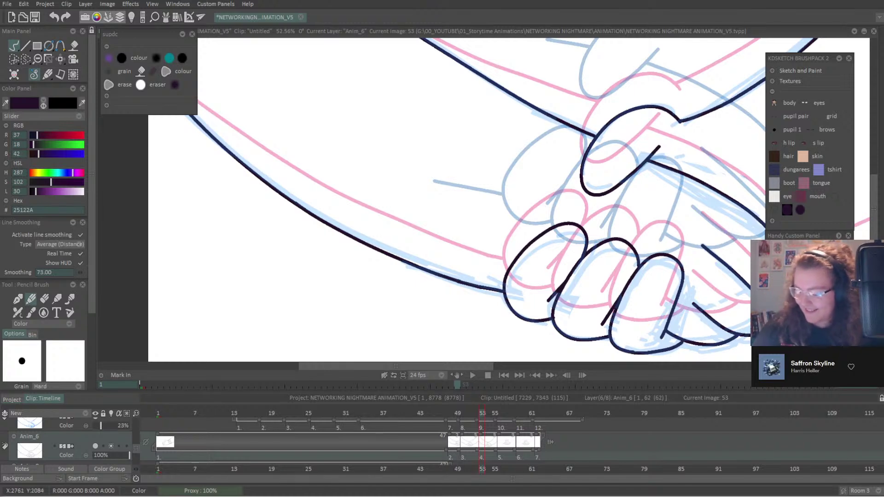
scroll(442, 198, "down", 4)
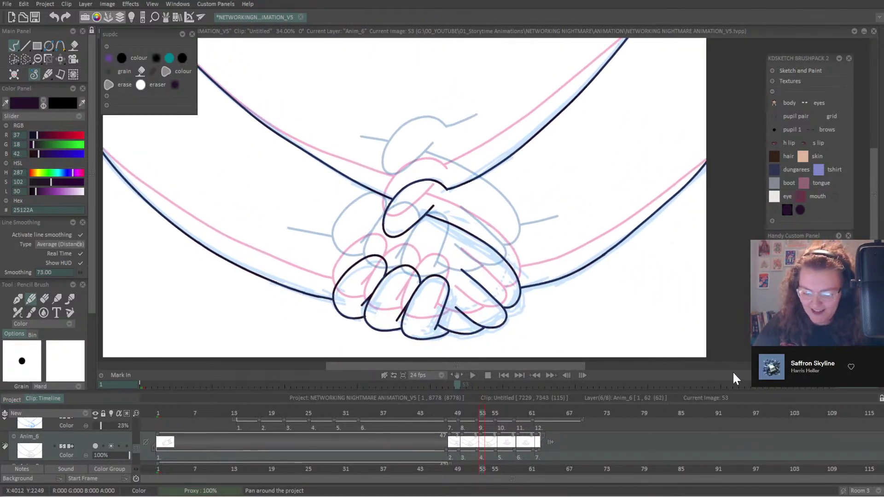
Flip back and forth through the Anim_6 drawings on frames 1 and 48 to 62 to examine the forearm lines in motion.
key("ctrl+Left")
key("ctrl+Left")
left_click(850, 375)
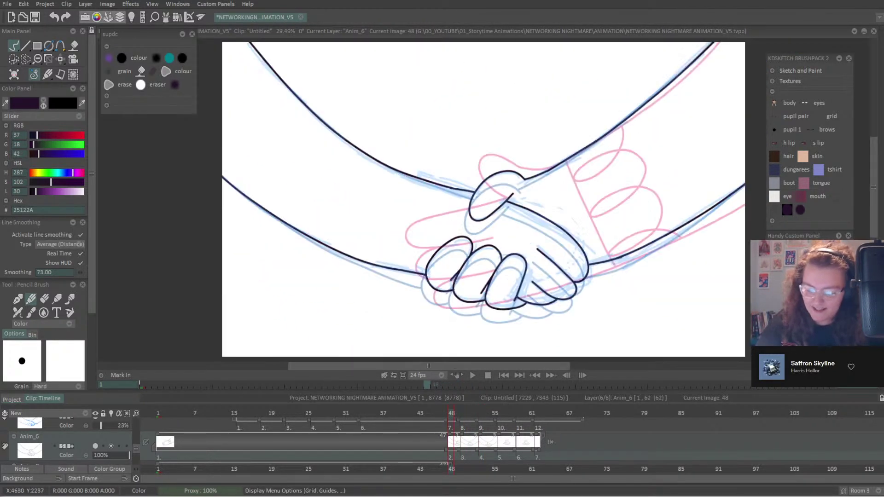
key("Home")
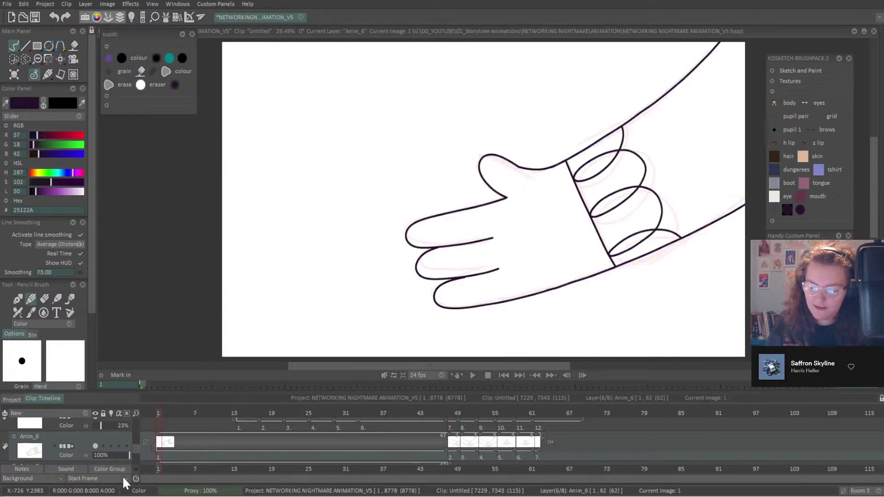
key("ctrl+Right")
key("ctrl+Right")
key("ctrl+Right")
key("ctrl+Left")
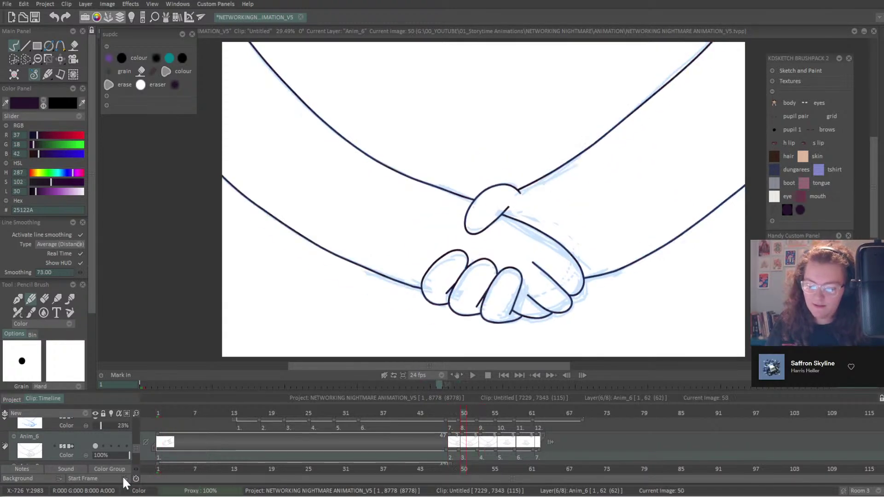
key("ctrl+Right")
key("ctrl+Left")
key("ctrl+Right")
key("ctrl+Right")
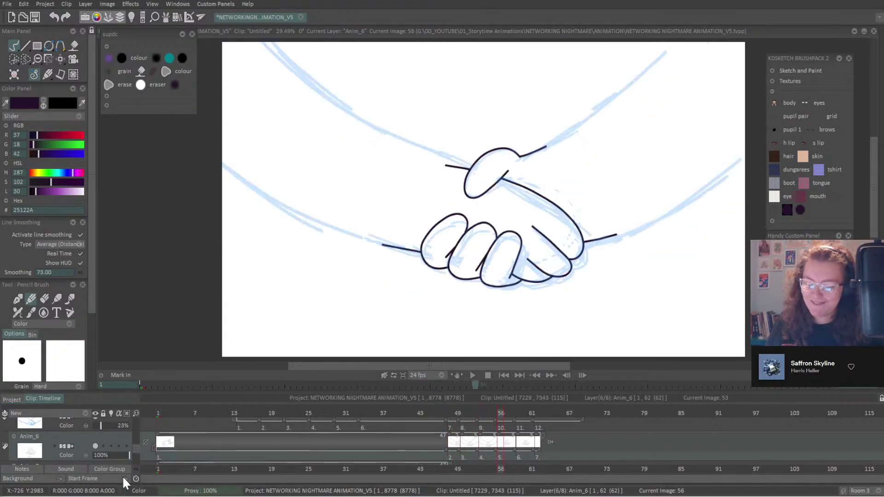
key("ctrl+Left")
key("ctrl+Right")
key("ctrl+Left")
key("ctrl+Right")
key("ctrl+Left")
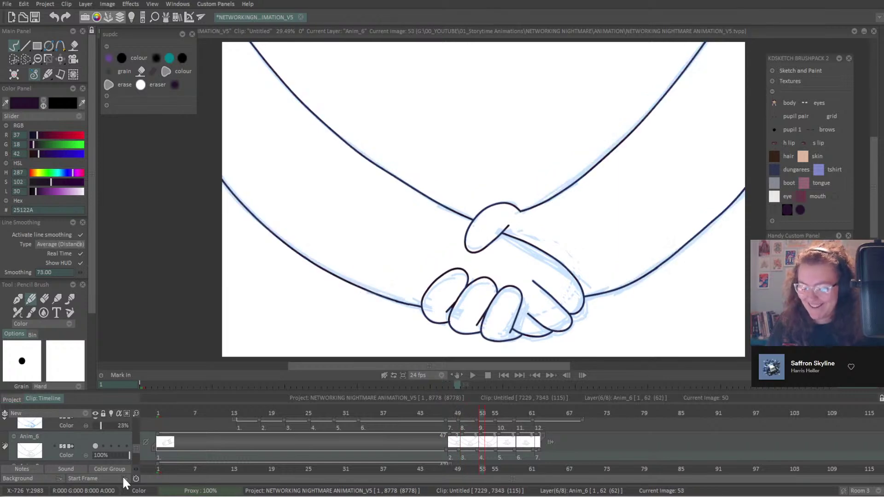
key("ctrl+Right")
key("ctrl+Right")
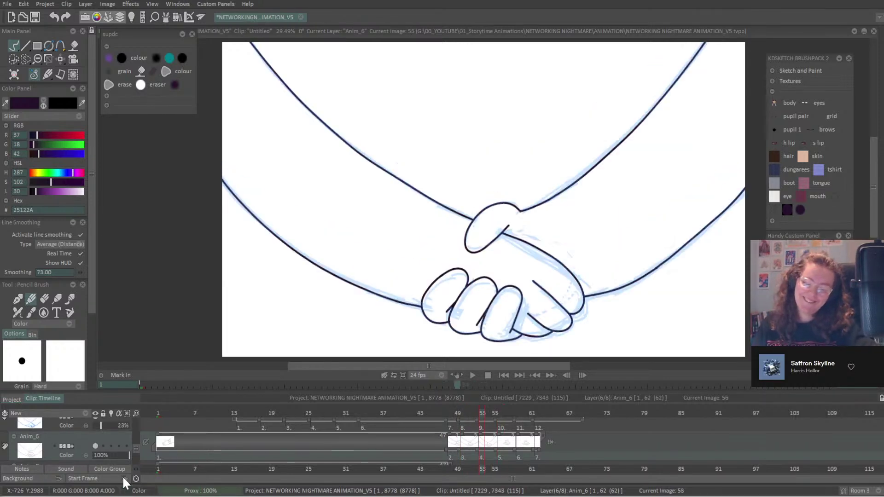
key("ctrl+Left")
key("ctrl+Right")
key("ctrl+Right")
key("ctrl+Left")
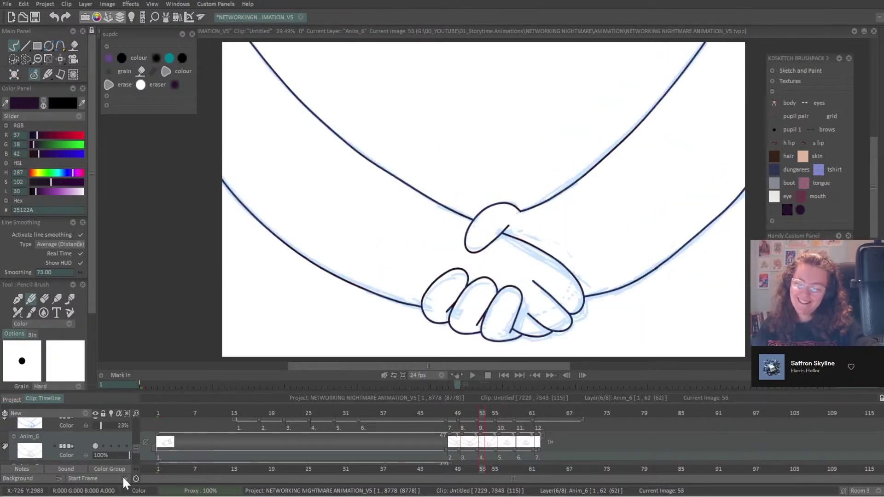
key("ctrl+Right")
key("ctrl+Left")
key("ctrl+Right")
key("ctrl+Right")
key("ctrl+Right")
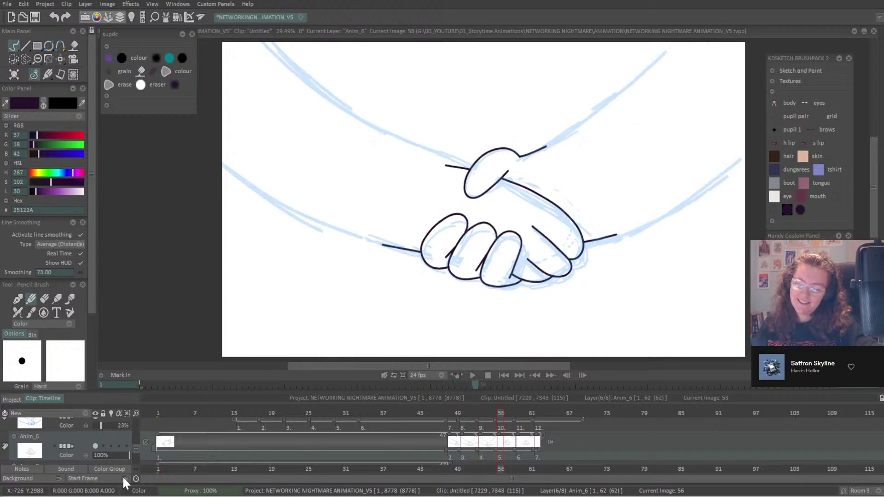
key("ctrl+Right")
key("ctrl+Right")
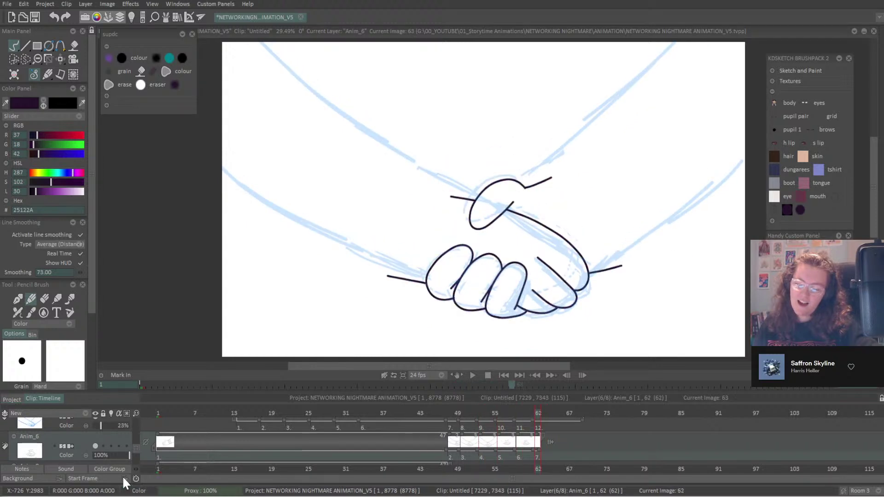
key("ctrl+Left")
key("ctrl+Left")
key("ctrl+Left")
key("ctrl+Left")
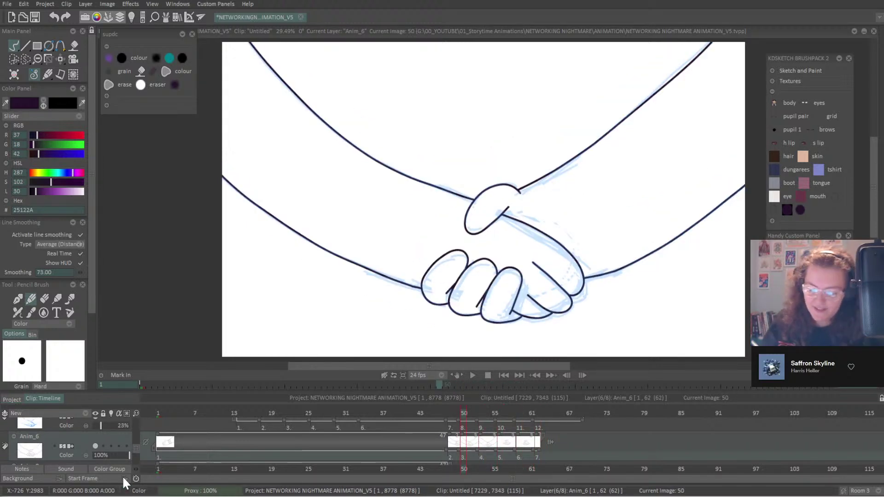
Go to frame 48 and add a new animation layer with an empty drawing there.
left_click(449, 414)
left_click(86, 413)
left_click(98, 410)
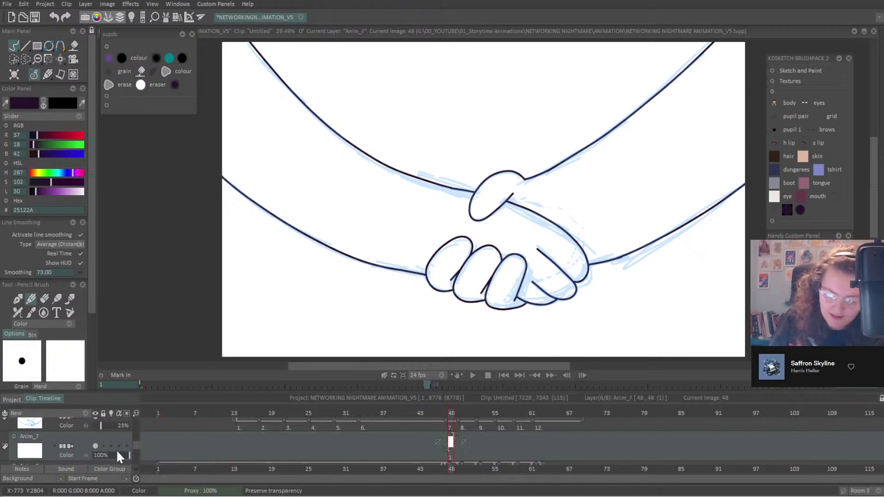
Set the Pencil Brush colour to green 25C62A and enlarge the brush size to 336.
left_click_drag(93, 302, 94, 367)
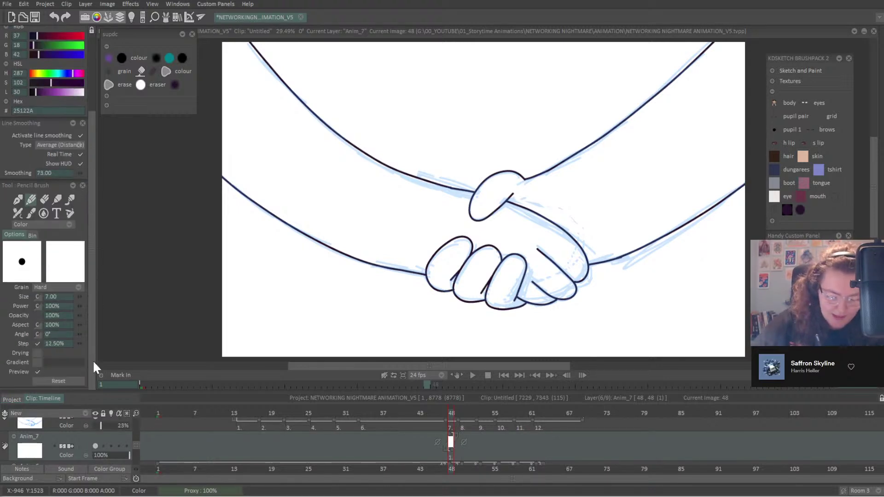
left_click(72, 45)
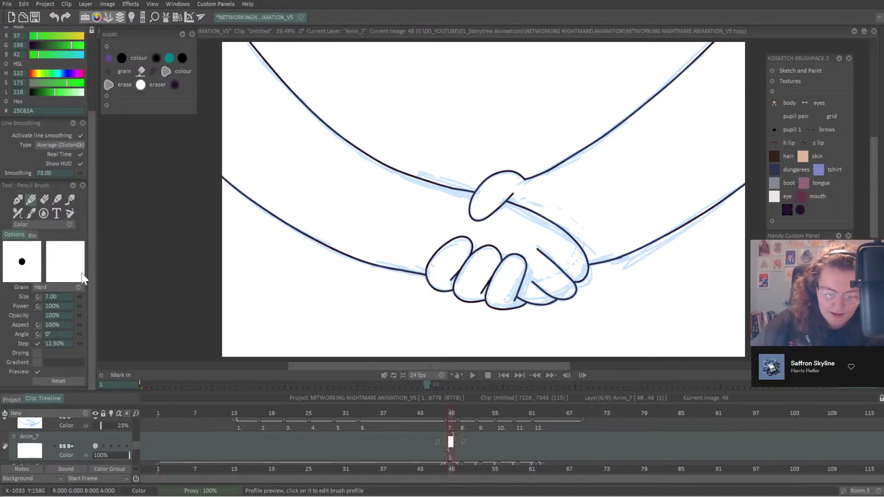
mouse_move(80, 297)
left_mouse_down()
mouse_move(316, 273)
mouse_move(459, 208)
left_mouse_up()
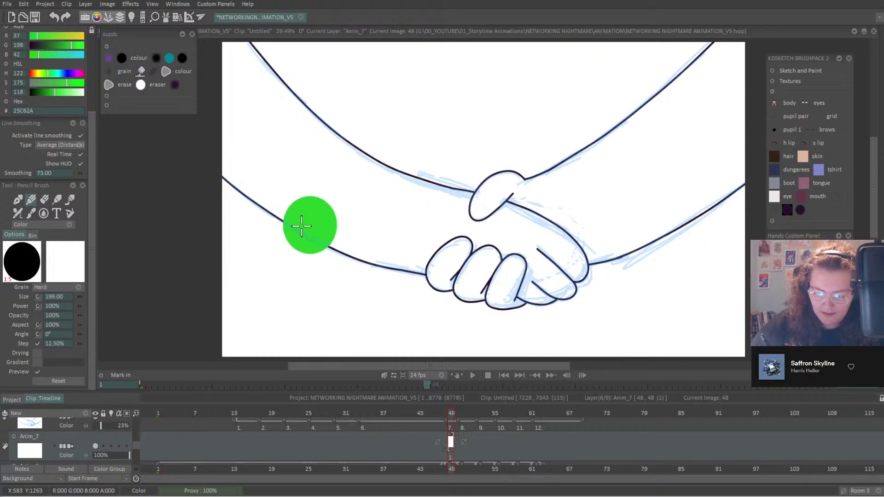
mouse_move(80, 297)
left_mouse_down()
mouse_move(192, 296)
mouse_move(457, 211)
left_mouse_up()
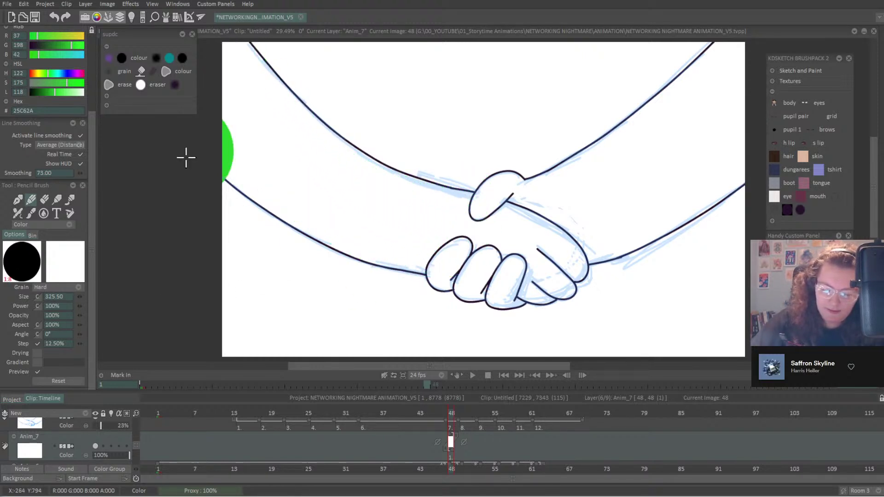
left_click_drag(79, 296, 499, 206)
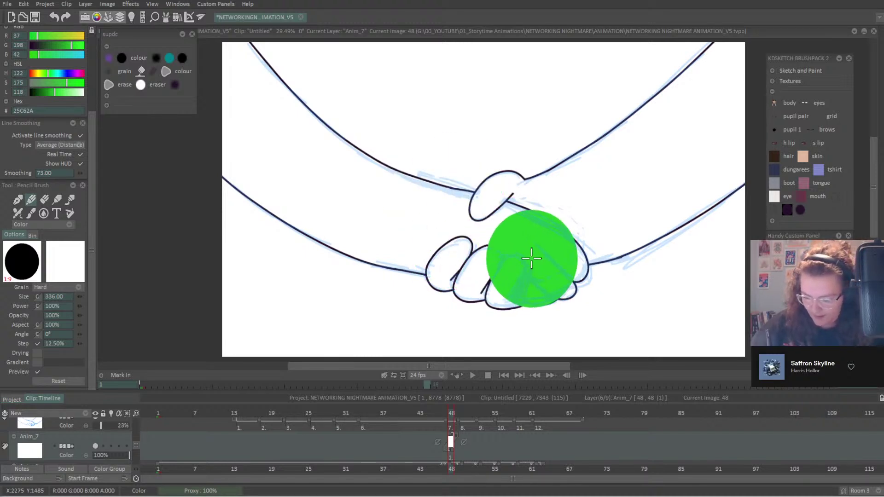
Paint a trial green stroke over the left-hand arm on frame 48, enlarge the brush to 353, and clear the stroke.
mouse_move(492, 239)
left_mouse_down()
mouse_move(382, 218)
mouse_move(305, 179)
mouse_move(194, 54)
left_mouse_up()
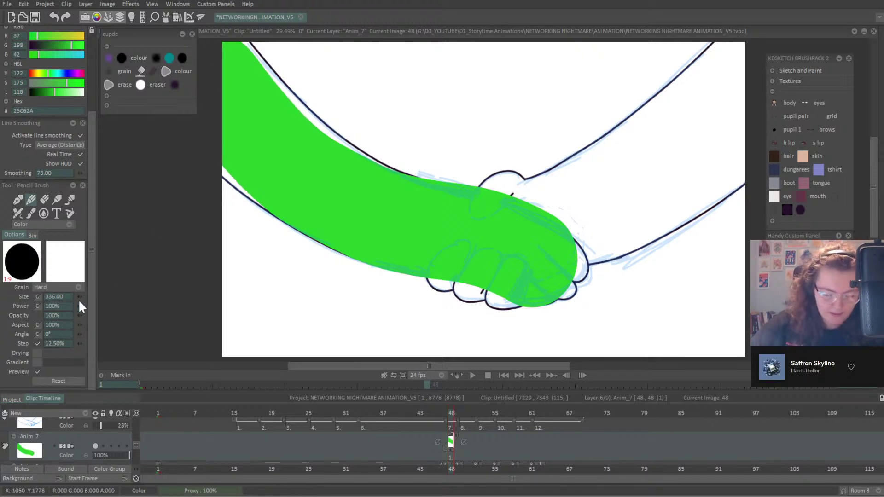
left_click_drag(84, 302, 106, 301)
left_click_drag(299, 95, 210, 71)
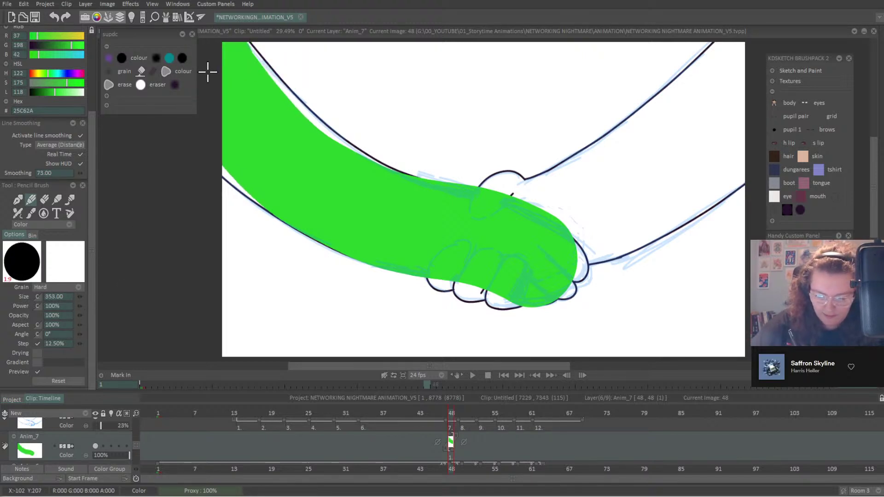
left_click_drag(479, 228, 531, 259)
key("BackSpace")
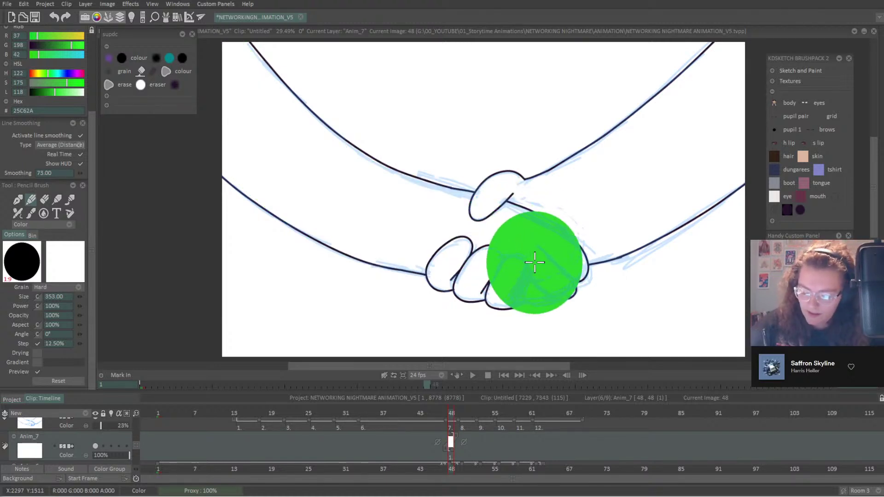
mouse_move(533, 259)
left_mouse_down()
mouse_move(349, 215)
mouse_move(282, 174)
mouse_move(268, 103)
left_mouse_up()
key("BackSpace")
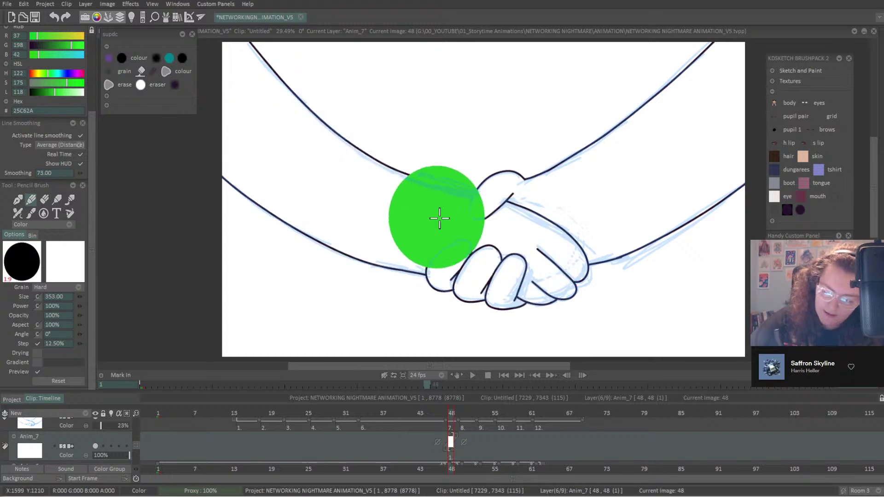
left_click_drag(530, 254, 358, 211)
mouse_move(302, 181)
left_mouse_down()
mouse_move(248, 124)
mouse_move(230, 56)
left_mouse_up()
key("ctrl+z")
Paint a thick green stroke from the clasped hands along the left-hand forearm on frame 48 and again on frame 50.
mouse_move(548, 255)
left_mouse_down()
mouse_move(350, 205)
mouse_move(284, 159)
mouse_move(198, 52)
left_mouse_up()
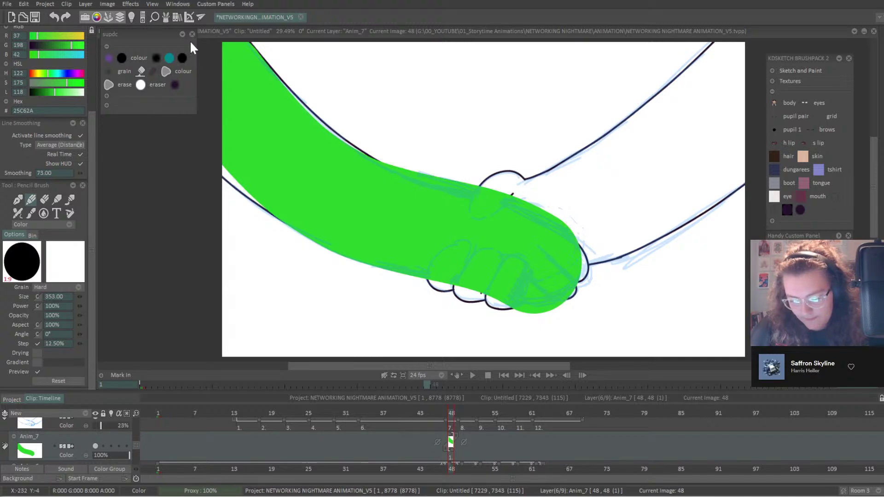
key("Right")
key("Right")
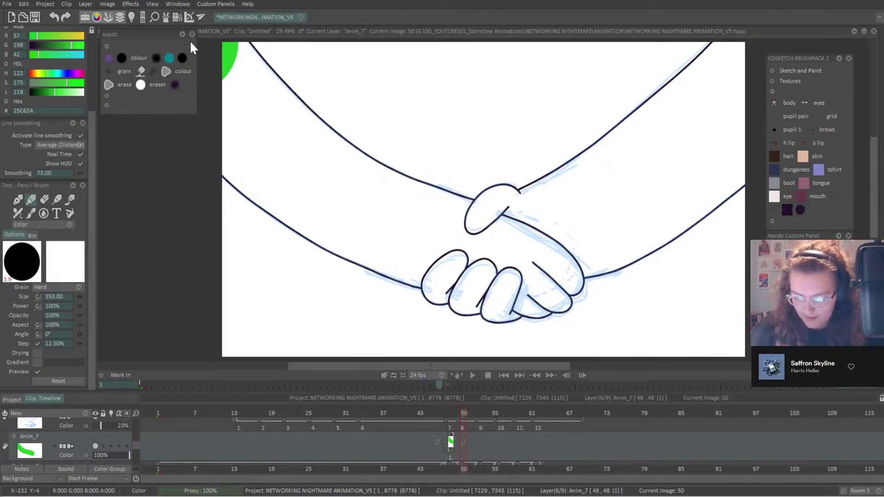
mouse_move(538, 277)
left_mouse_down()
mouse_move(461, 252)
mouse_move(304, 171)
mouse_move(248, 118)
mouse_move(206, 53)
left_mouse_up()
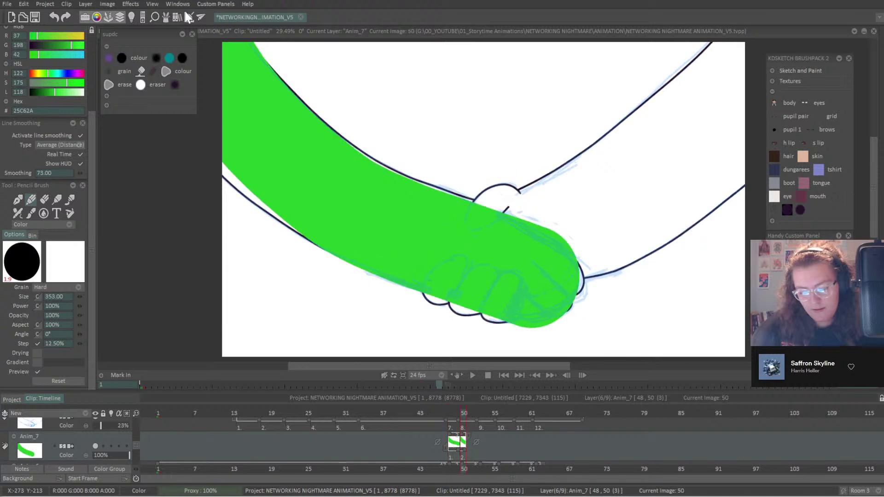
Paint the left-hand arm green on frame 53, from the clasped hands past the canvas border.
key("Right")
key("Right")
key("Right")
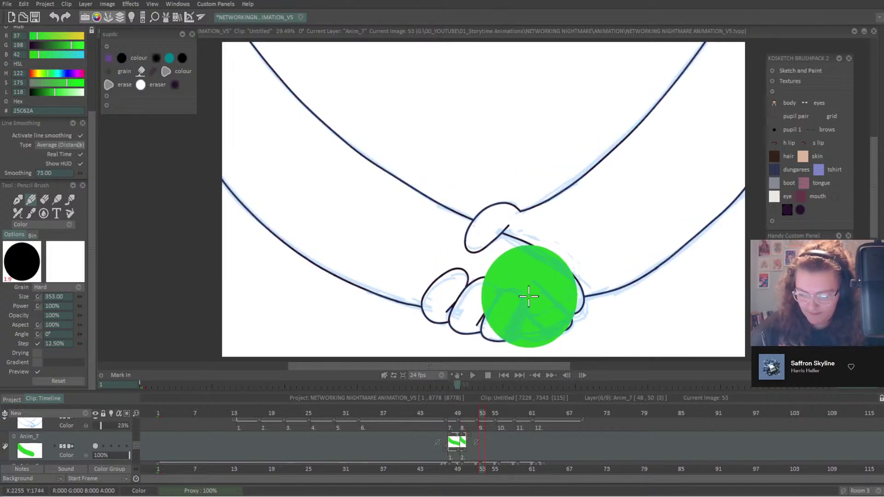
mouse_move(528, 296)
left_mouse_down()
mouse_move(431, 260)
mouse_move(344, 214)
mouse_move(253, 124)
mouse_move(193, 37)
left_mouse_up()
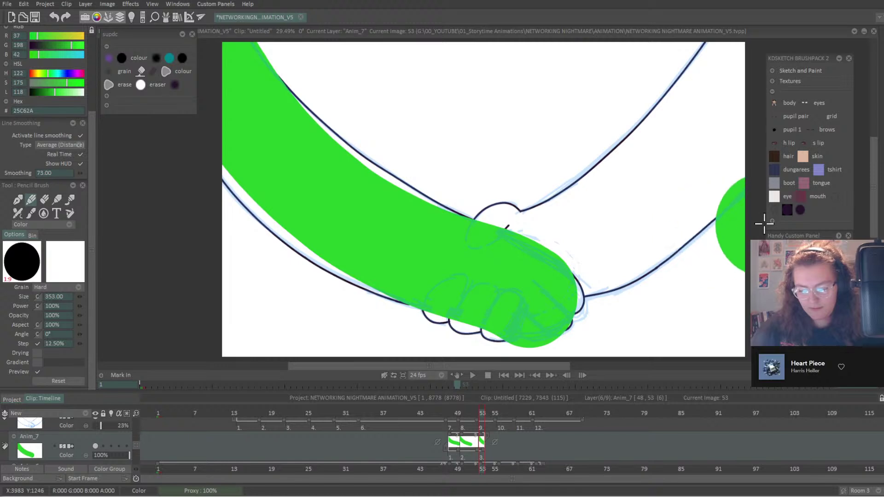
Flip back and forth between frames 48, 50 and 53 to examine how the green arm shapes move.
key("Left")
key("Left")
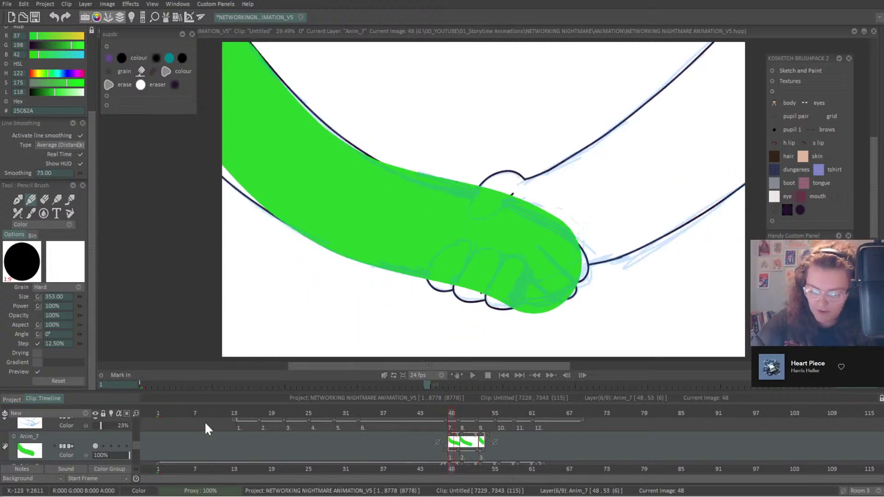
key("Right")
key("Right")
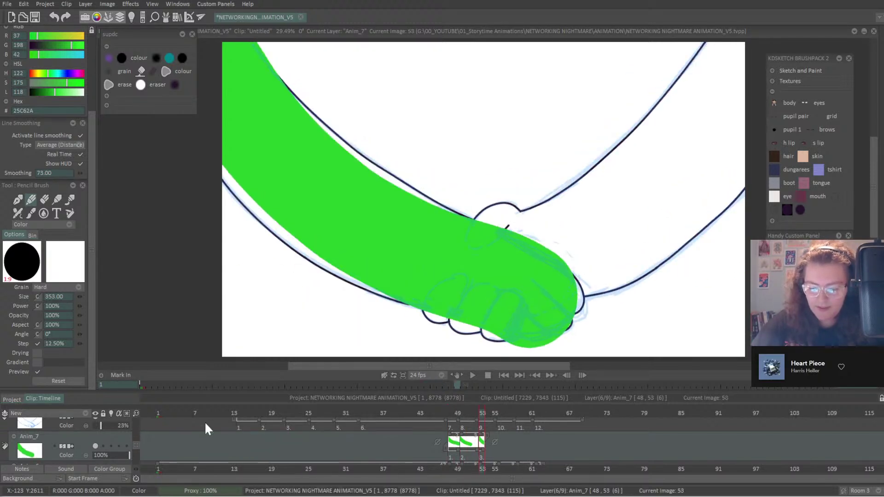
key("Left")
key("Left")
key("Right")
key("Right")
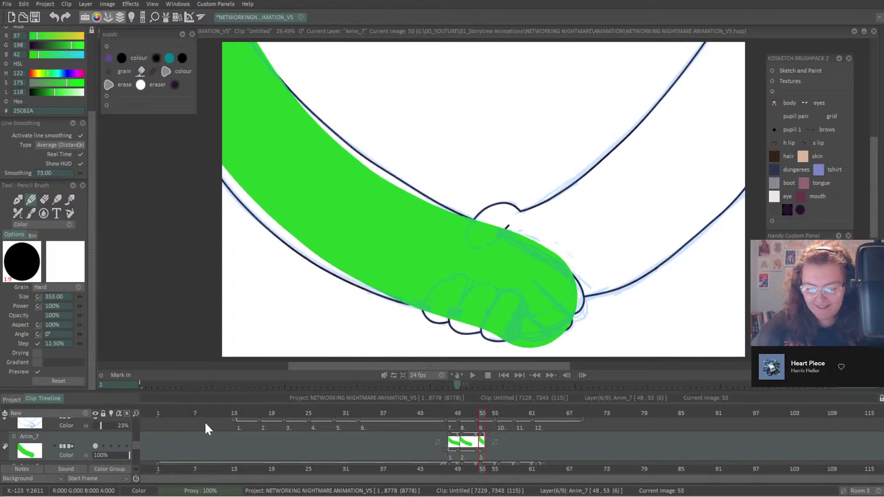
key("Left")
key("Left")
key("Right")
key("Right")
key("Right")
key("Right")
key("Right")
key("Right")
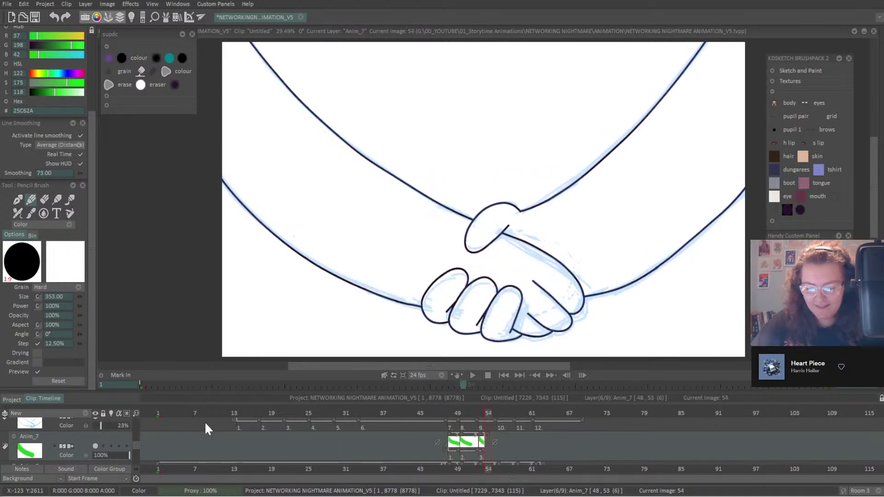
key("Left")
key("Left")
key("Left")
key("Left")
key("Left")
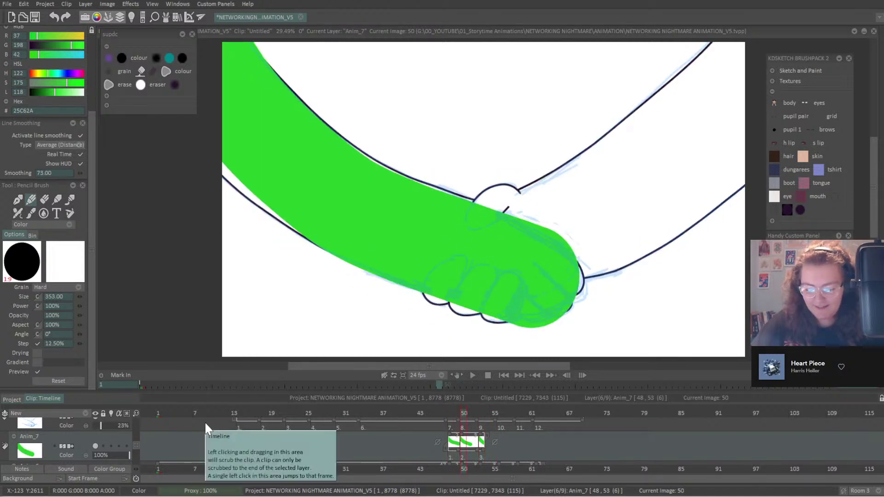
Enlarge the brush to 401.50 and clear the green arm shapes from frames 48, 50 and 53.
key("Left")
key("Left")
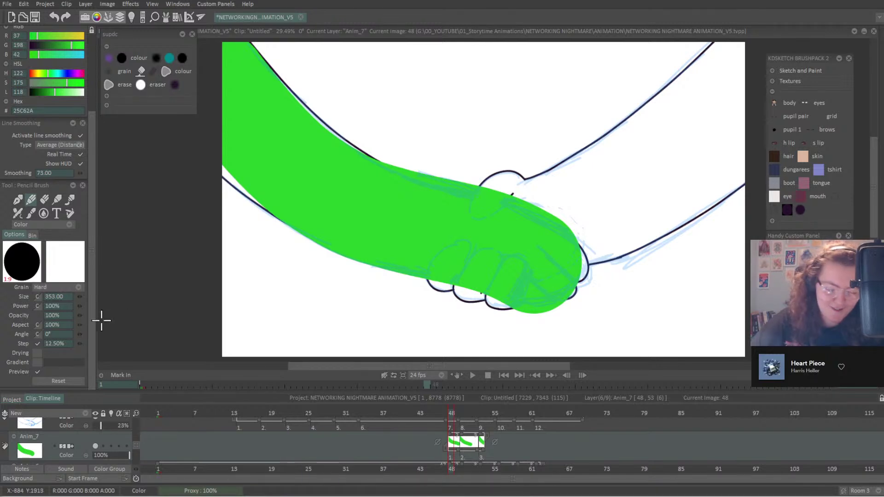
left_click_drag(79, 297, 215, 278)
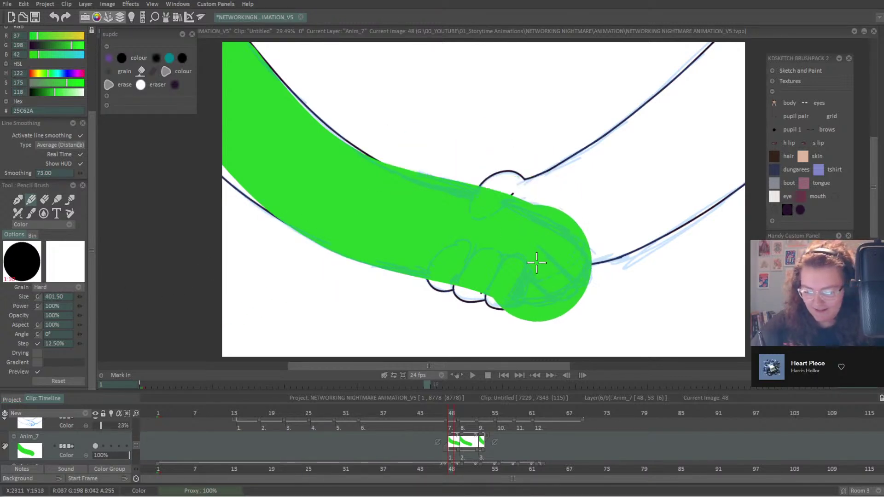
key("ctrl+z")
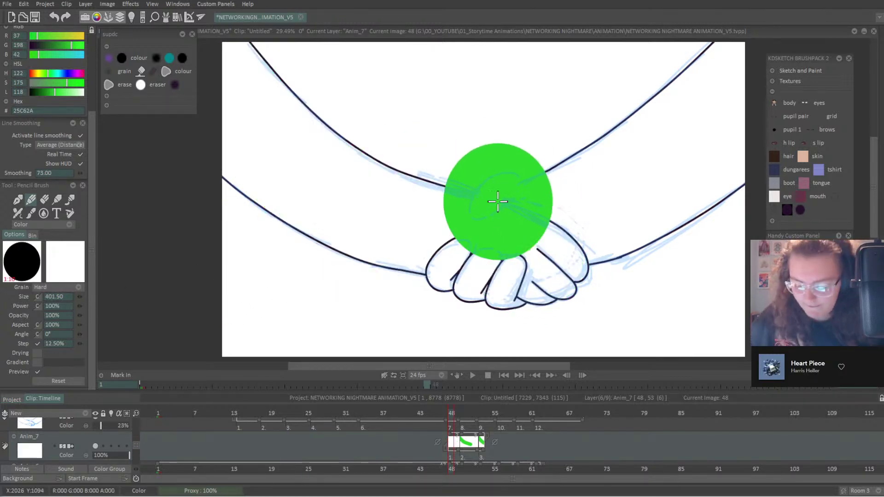
key("Right")
key("Right")
key("Left")
key("Left")
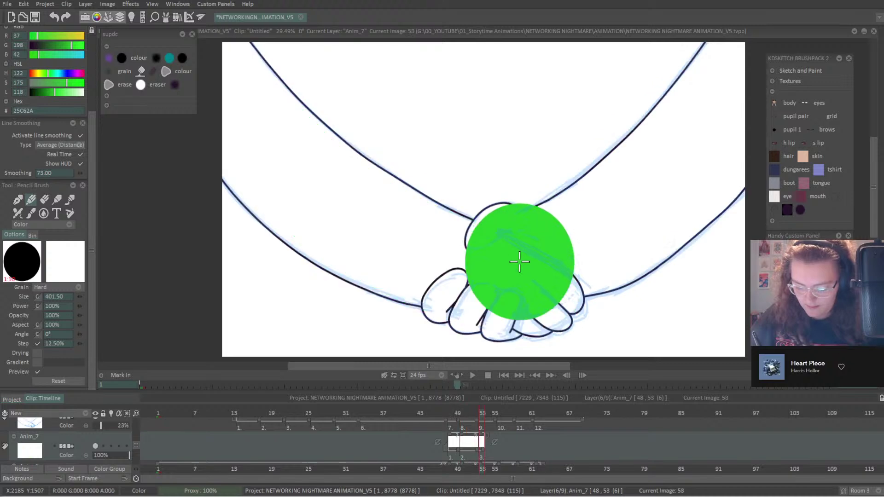
key("Right")
key("Right")
key("Left")
key("Left")
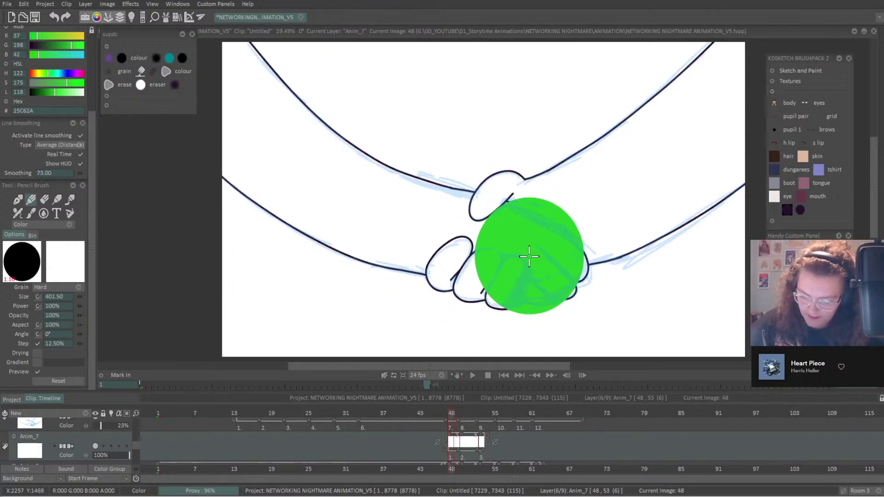
Paint the left-hand arm green on frame 48 with the enlarged brush, undoing trial strokes and repainting from the clasped hands to the canvas corner.
mouse_move(498, 247)
left_mouse_down()
mouse_move(387, 221)
mouse_move(316, 192)
mouse_move(247, 112)
mouse_move(258, 60)
left_mouse_up()
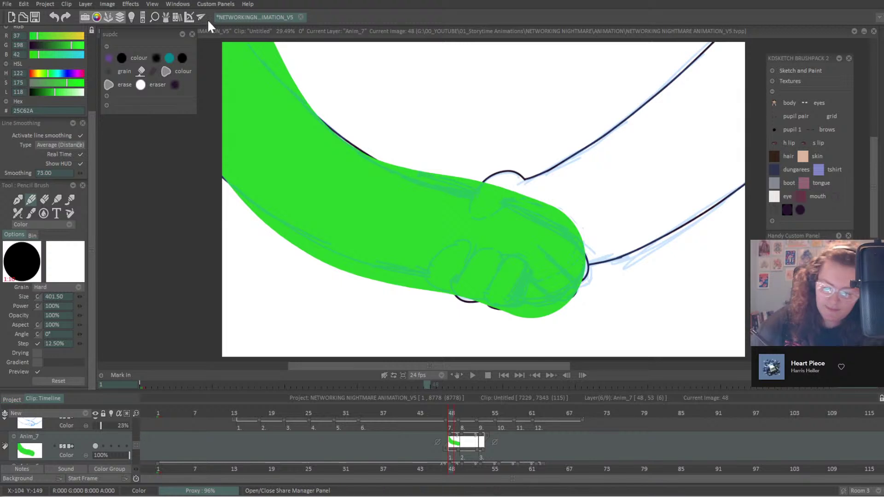
key("ctrl+z")
mouse_move(545, 267)
left_mouse_down()
mouse_move(364, 198)
mouse_move(236, 101)
mouse_move(178, 36)
left_mouse_up()
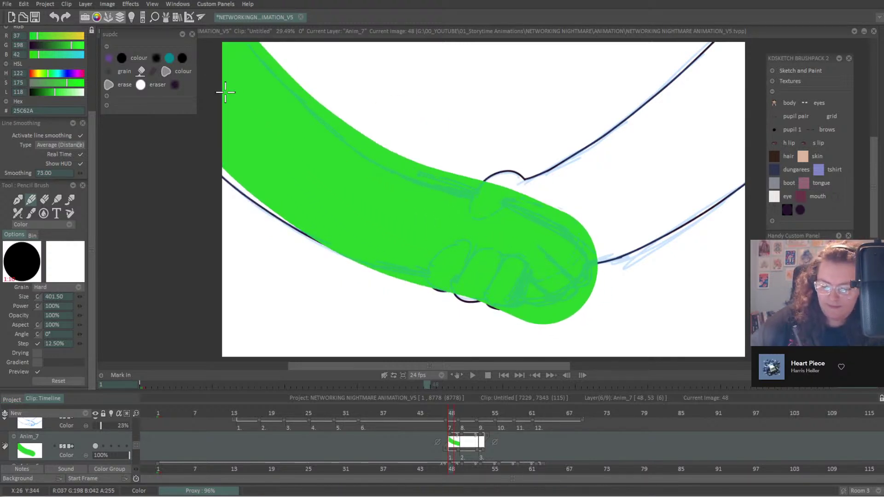
key("ctrl+z")
mouse_move(213, 85)
left_mouse_down()
mouse_move(253, 138)
mouse_move(309, 181)
mouse_move(459, 233)
left_mouse_up()
key("ctrl+z")
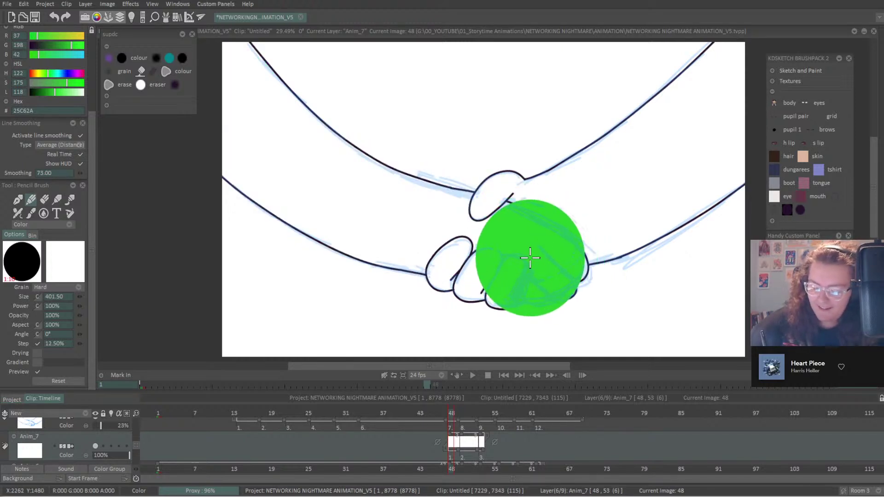
mouse_move(525, 255)
left_mouse_down()
mouse_move(377, 209)
mouse_move(315, 177)
mouse_move(261, 131)
mouse_move(209, 53)
left_mouse_up()
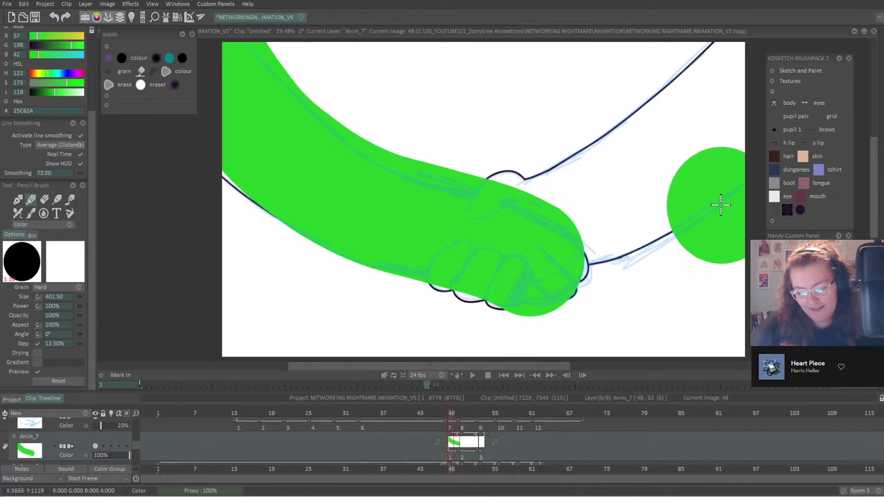
Paint a matching green arm stroke on frame 50 and flip between frames 48 and 50 to compare the shapes.
key("Right")
key("Right")
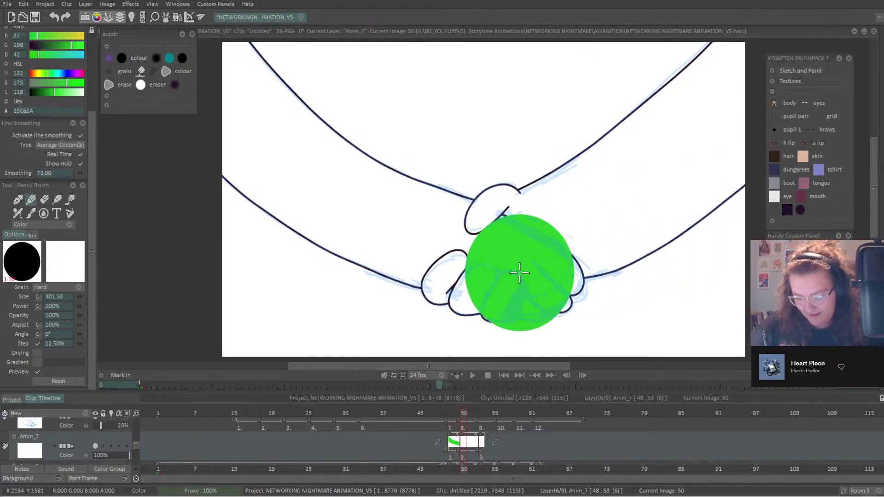
mouse_move(492, 263)
left_mouse_down()
mouse_move(399, 231)
mouse_move(301, 176)
mouse_move(249, 127)
mouse_move(197, 52)
left_mouse_up()
left_click(488, 196)
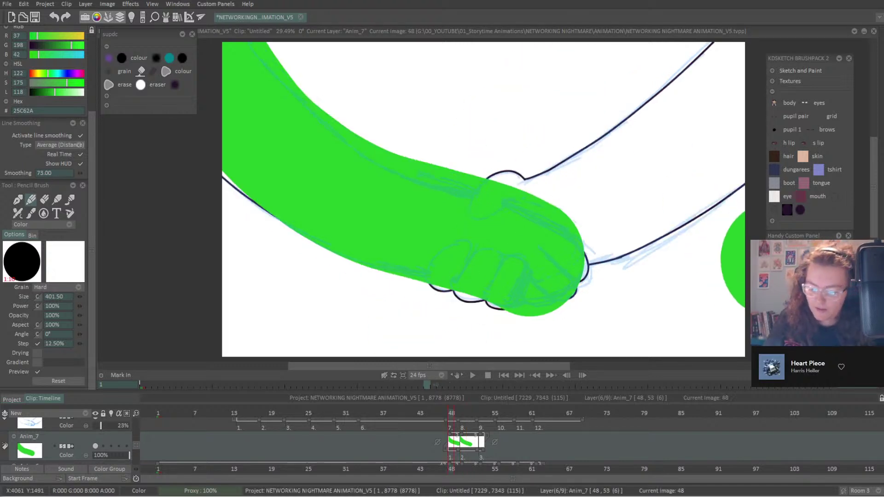
key("Left")
key("Left")
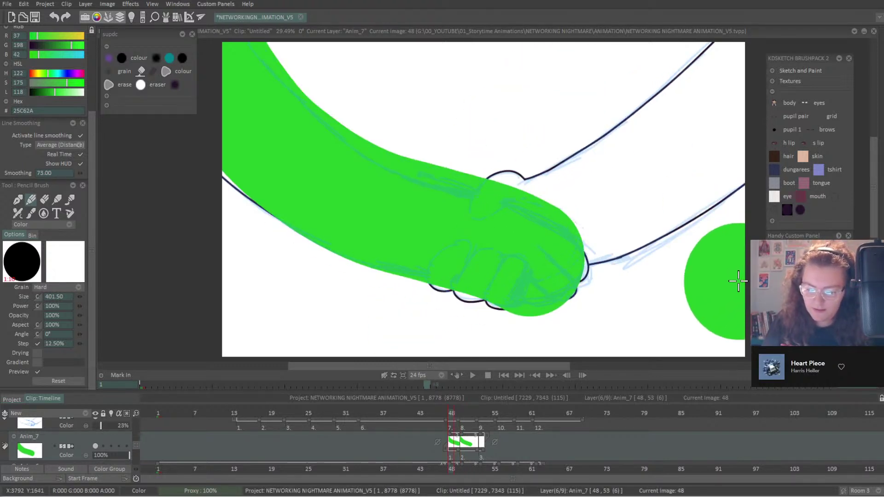
key("Right")
key("Right")
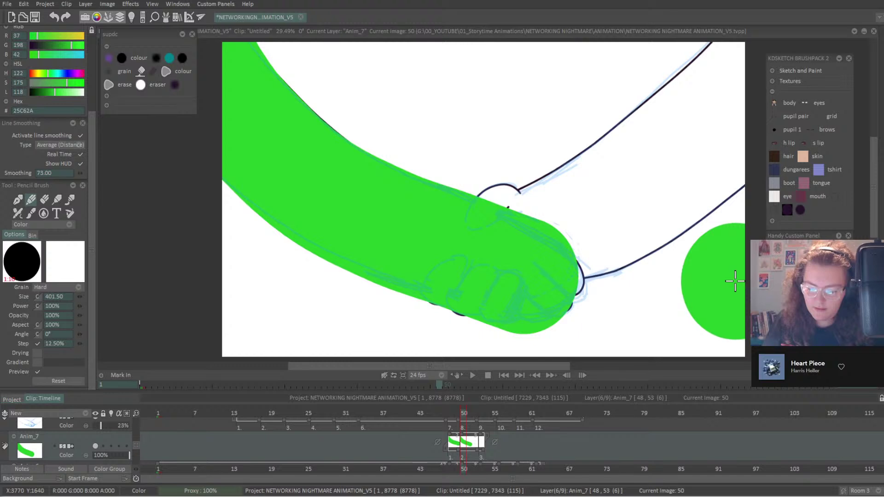
key("Left")
key("Left")
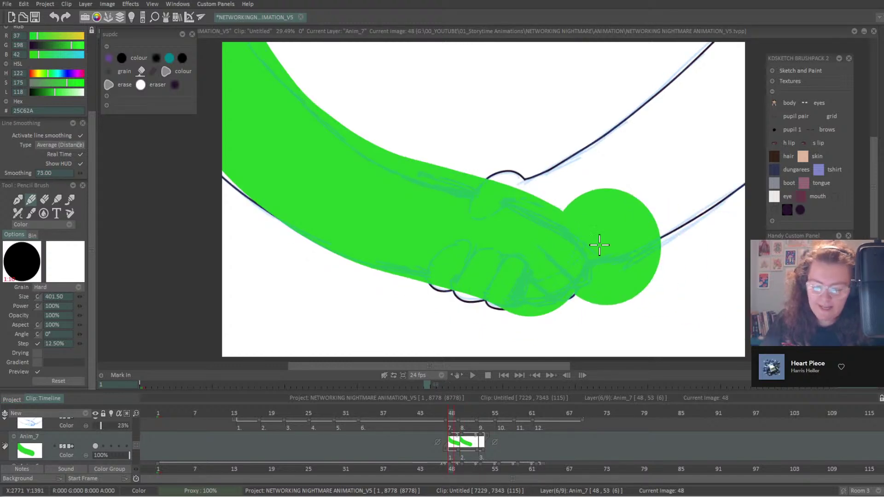
Warp the green arm on frame 48 so its upper edge and hand end follow the ink lines.
scroll(85, 93, "up", 3)
left_click_drag(53, 59, 115, 92)
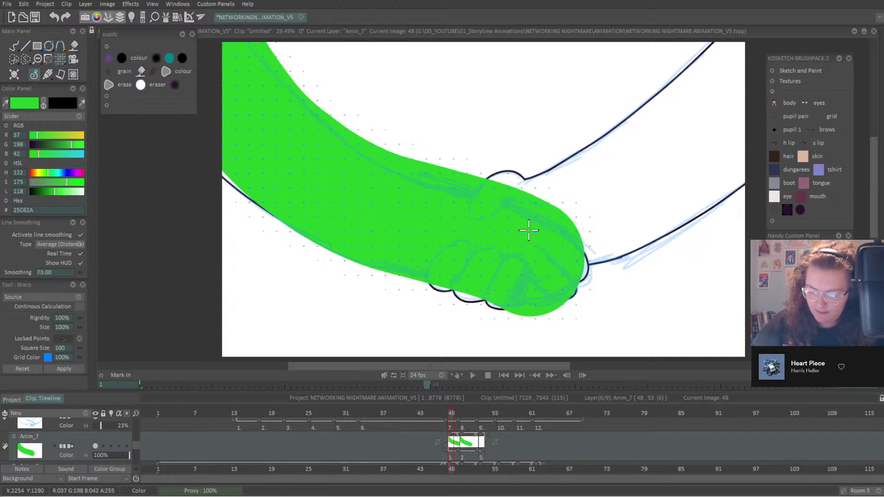
left_click_drag(495, 192, 485, 198)
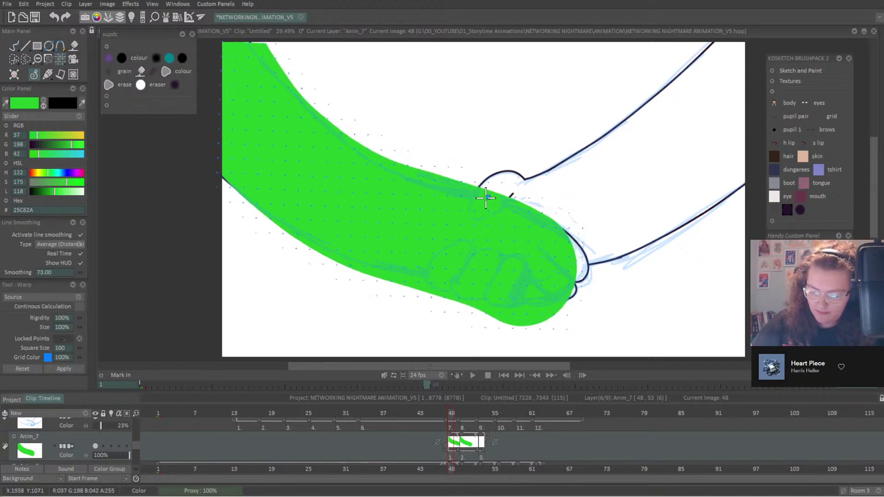
left_click(509, 206)
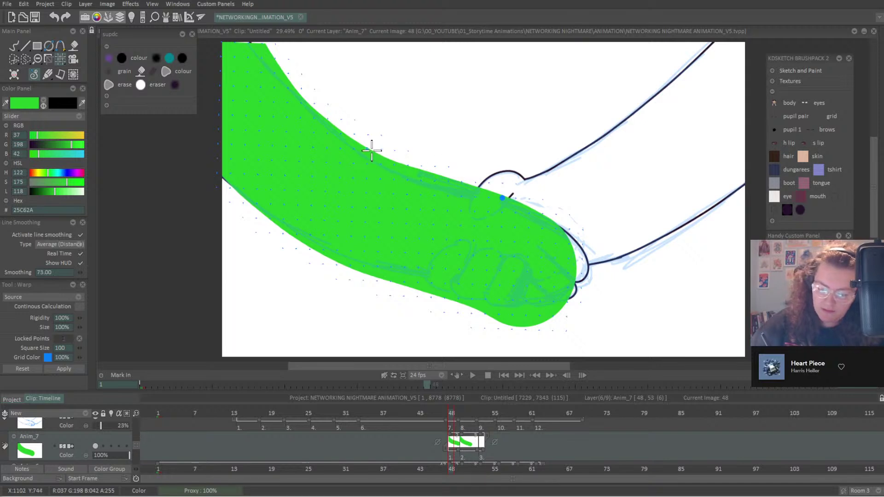
left_click_drag(371, 144, 434, 188)
left_click_drag(281, 99, 249, 42)
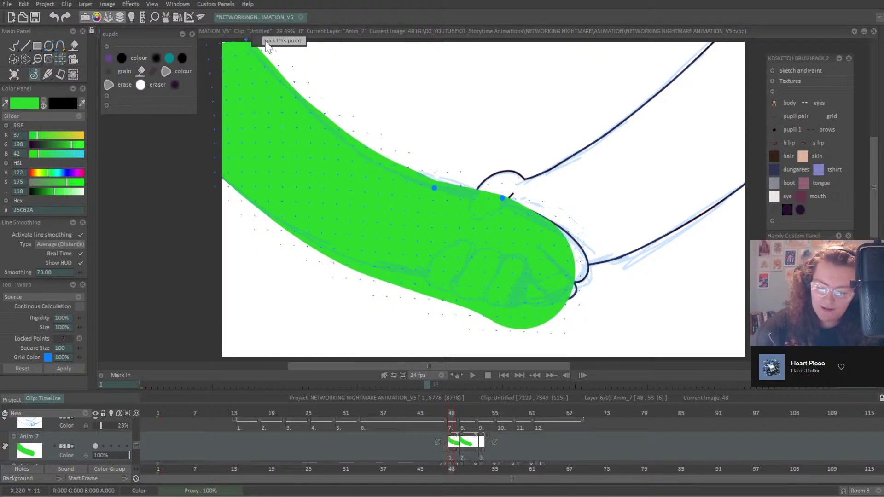
left_click_drag(339, 131, 341, 142)
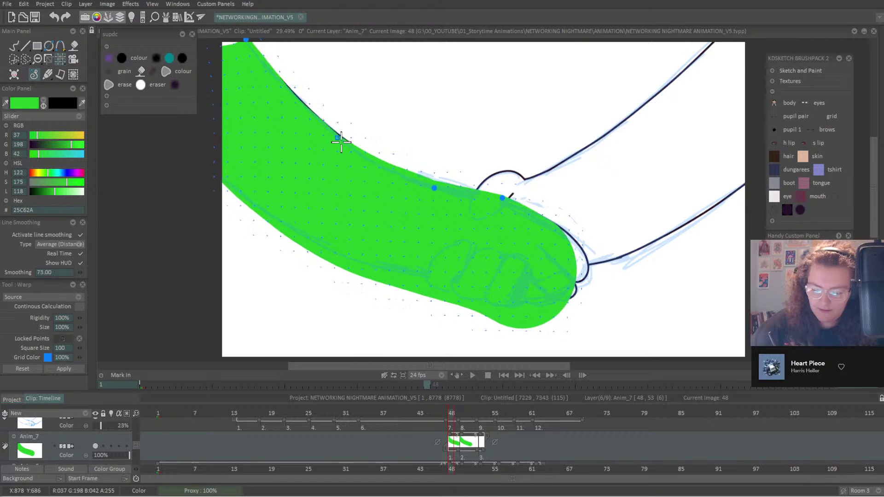
left_click(337, 137)
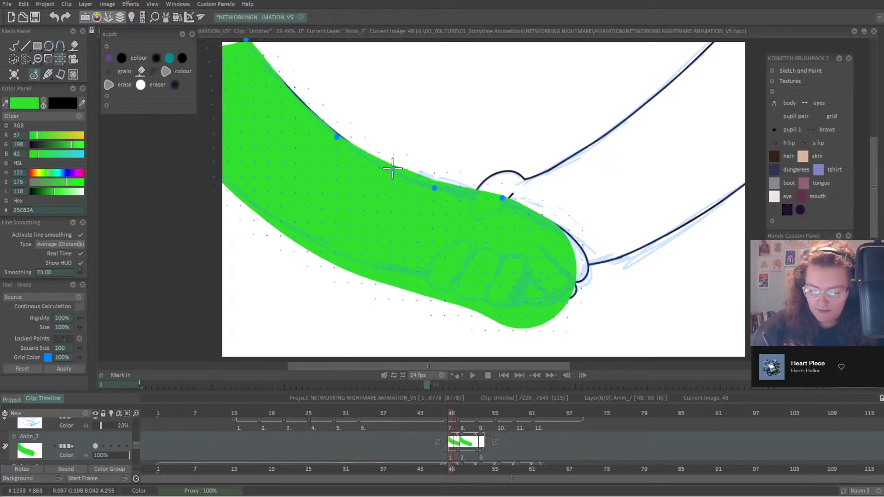
left_click_drag(392, 169, 391, 174)
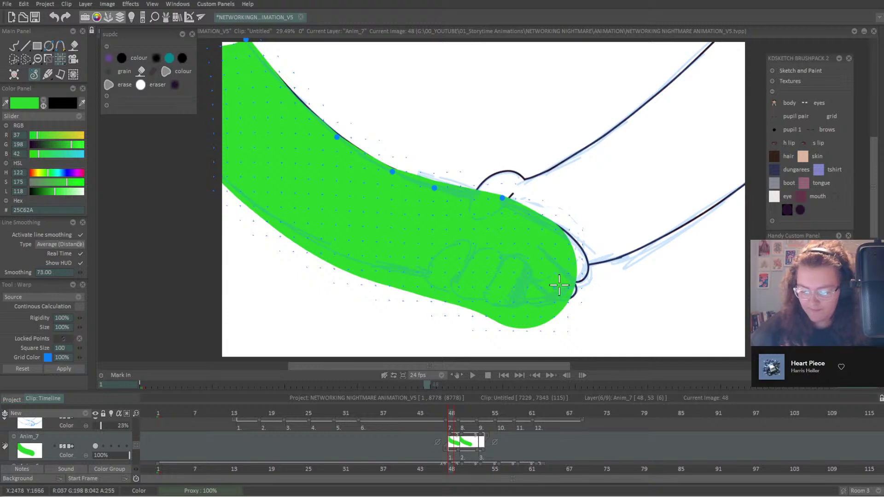
left_click_drag(572, 277, 577, 270)
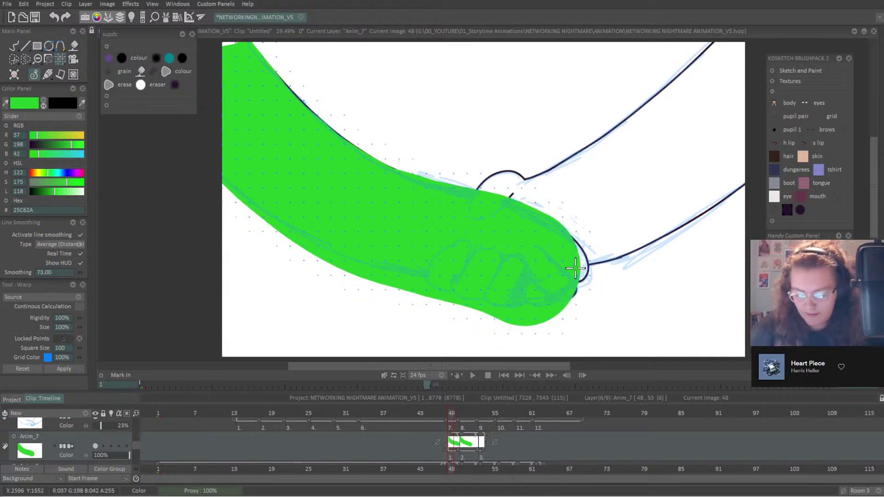
Switch back to freehand brush drawing and paint the left-hand arm green on frame 53, undoing trial strokes.
left_click_drag(462, 415, 474, 409)
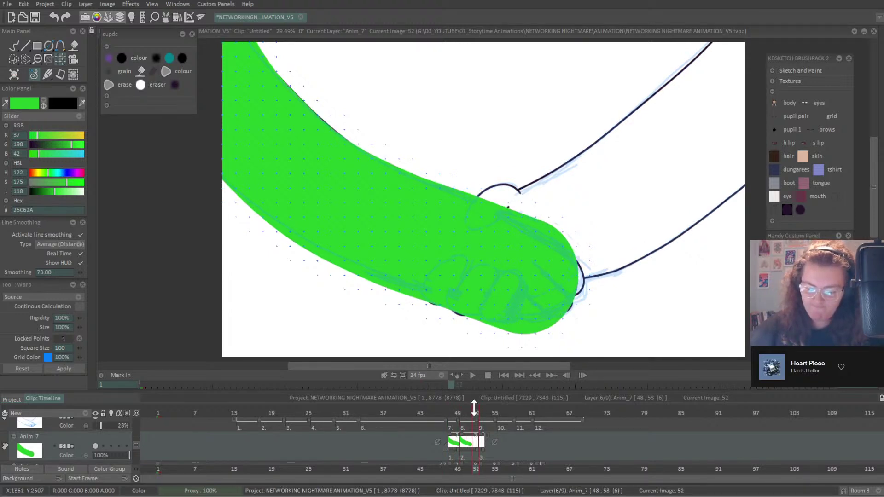
left_click_drag(475, 407, 482, 416)
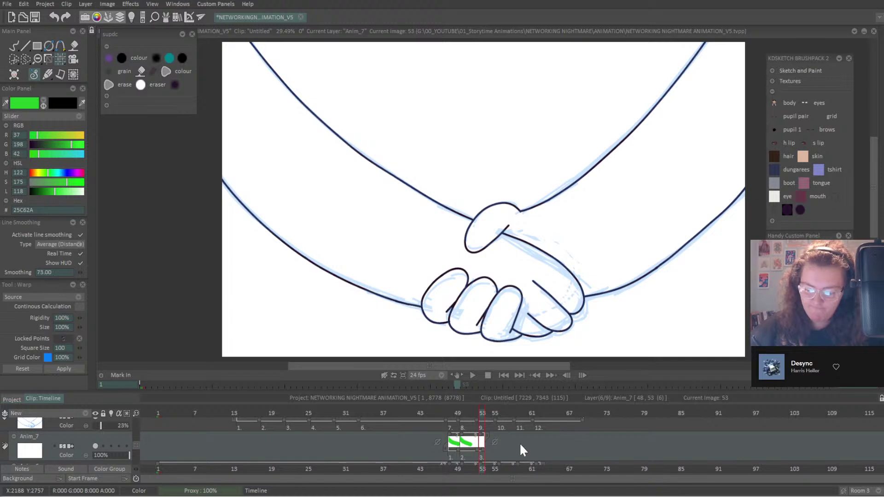
left_click(15, 46)
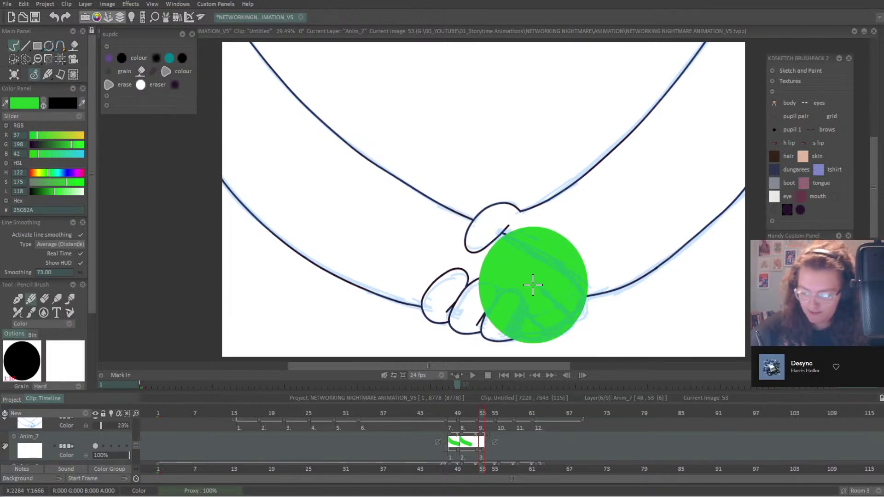
mouse_move(525, 290)
left_mouse_down()
mouse_move(375, 236)
mouse_move(339, 211)
mouse_move(240, 122)
mouse_move(187, 26)
left_mouse_up()
key("ctrl+z")
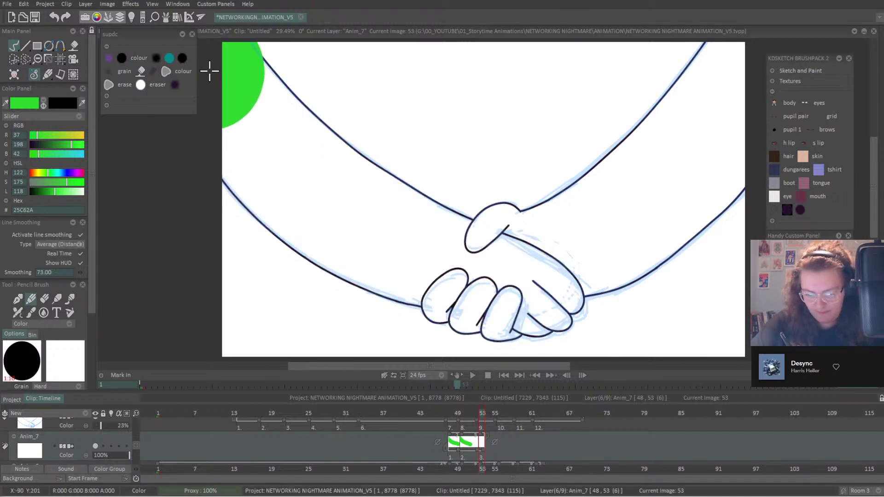
mouse_move(209, 74)
left_mouse_down()
mouse_move(277, 163)
mouse_move(348, 218)
mouse_move(427, 264)
mouse_move(564, 309)
mouse_move(558, 297)
mouse_move(468, 269)
mouse_move(354, 209)
mouse_move(238, 108)
mouse_move(188, 32)
left_mouse_up()
key("ctrl+z")
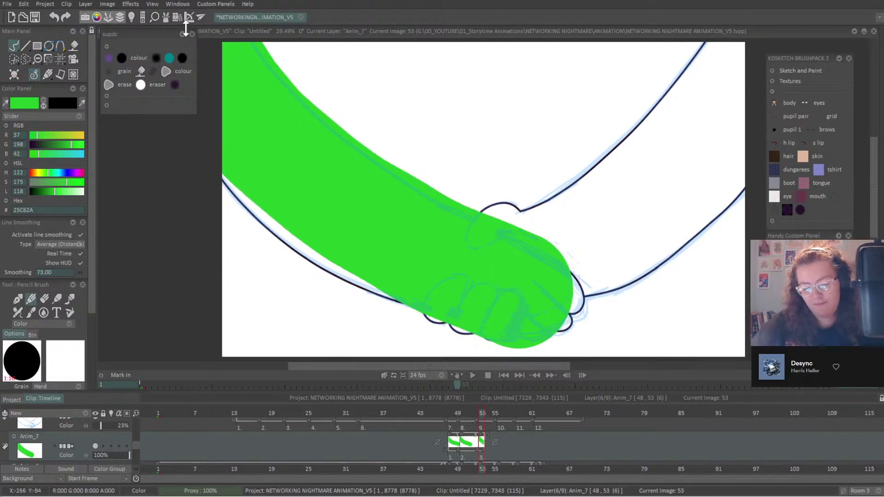
Clear the green arm on frame 50 and repaint it from the clasped hands past the canvas border.
key("Left")
key("Left")
key("Left")
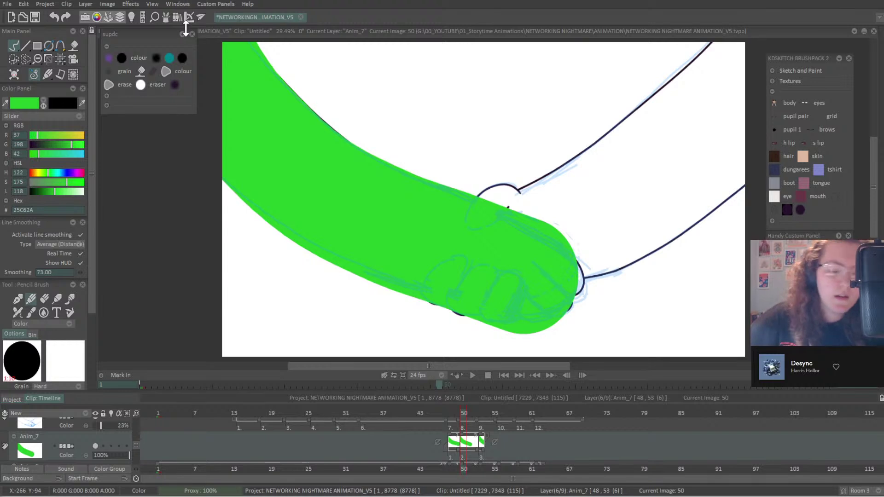
key("ctrl+z")
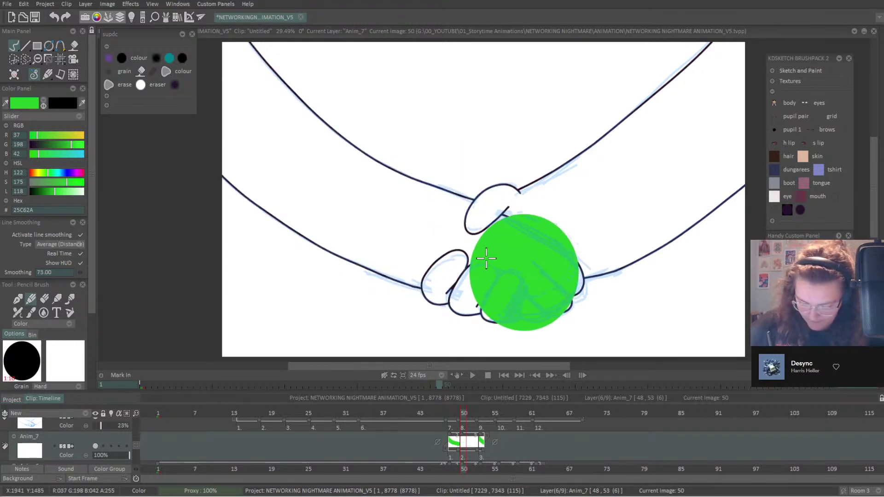
mouse_move(486, 258)
left_mouse_down()
mouse_move(376, 217)
mouse_move(308, 176)
mouse_move(212, 74)
left_mouse_up()
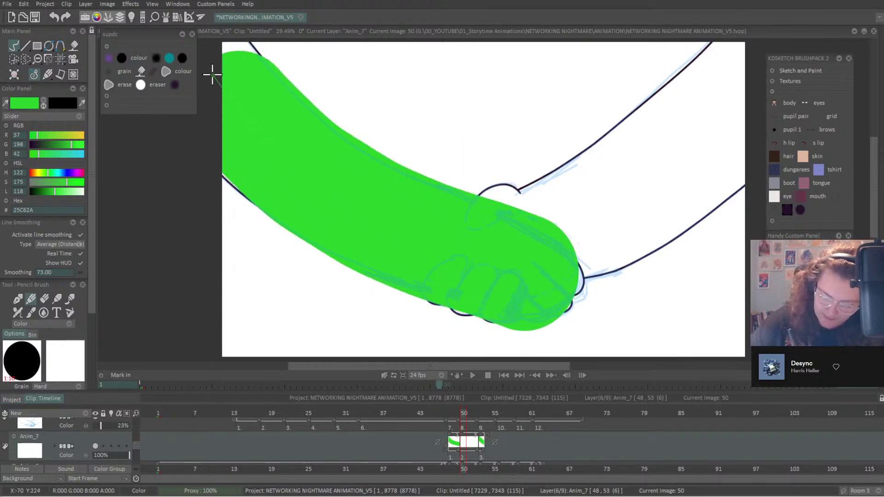
Replace the warped green arm on frame 48 with a fresh stroke, then compare it against frames 50 and 53.
key("Left")
key("Left")
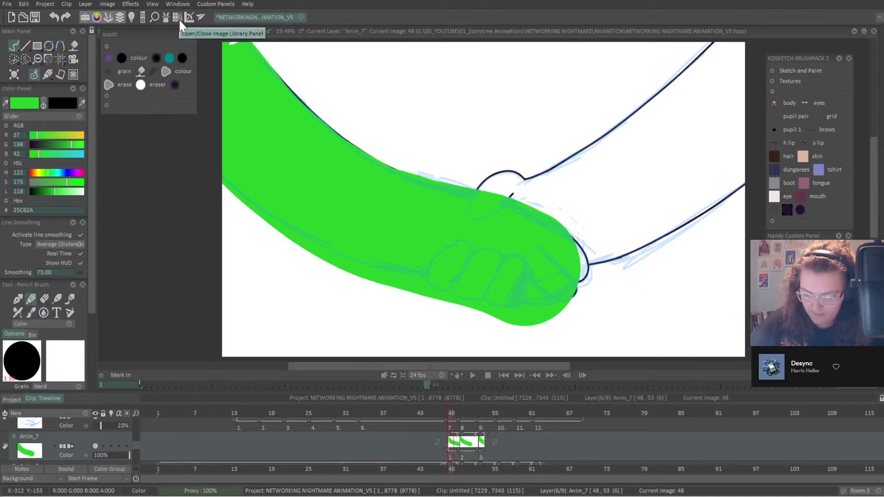
key("ctrl+z")
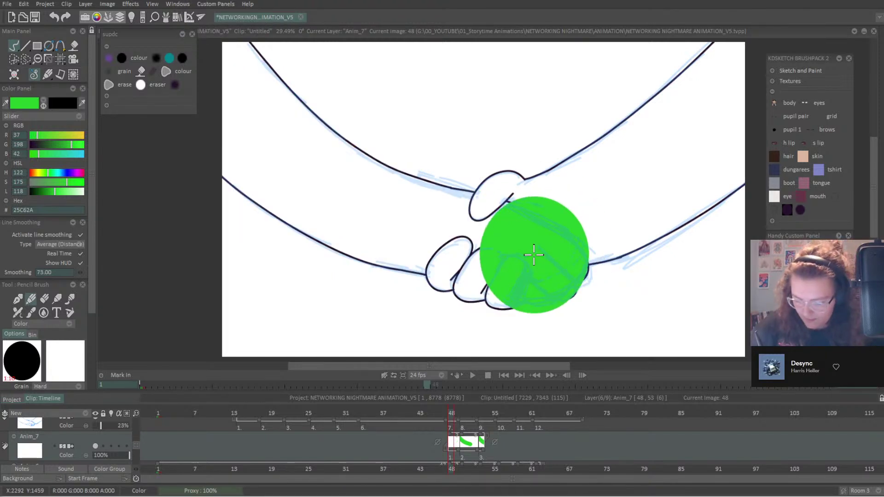
mouse_move(511, 245)
left_mouse_down()
mouse_move(457, 222)
mouse_move(344, 201)
mouse_move(255, 119)
mouse_move(215, 54)
left_mouse_up()
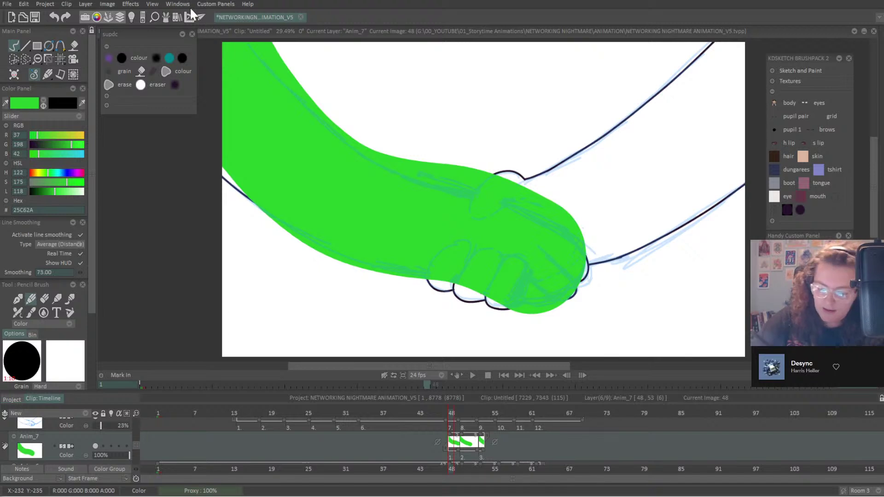
key("Right")
key("Right")
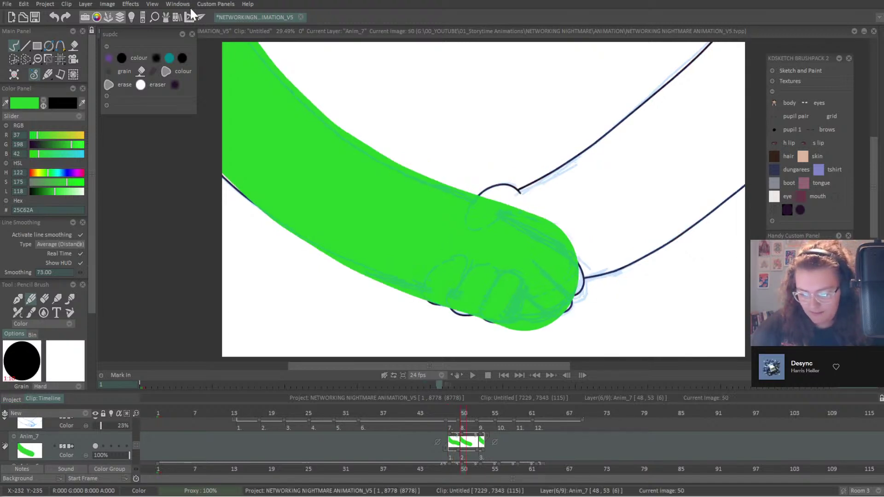
key("Right")
key("Right")
key("Right")
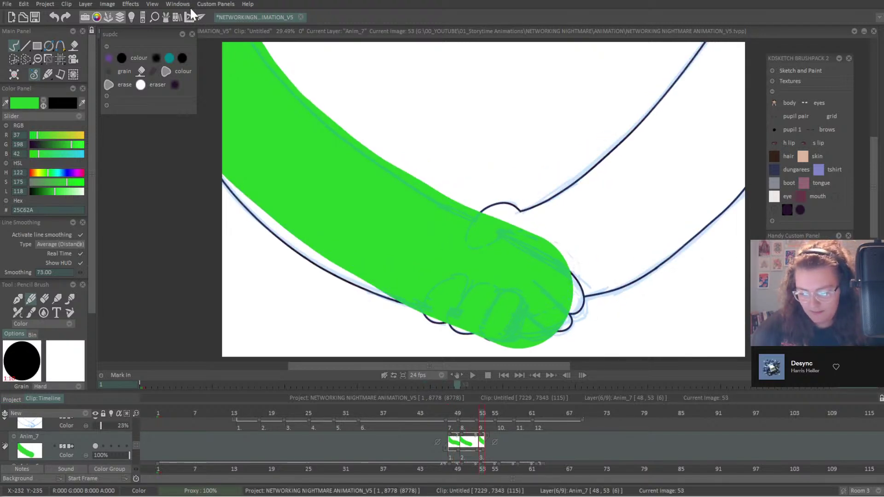
Paint the left-hand arm green on frame 56, from the clasped hands past the canvas border.
key("Right")
key("Right")
key("Right")
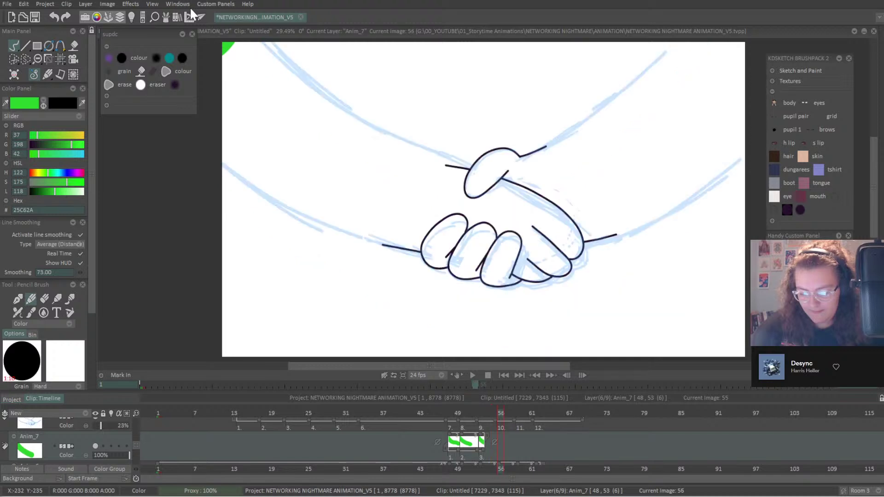
mouse_move(514, 217)
left_mouse_down()
mouse_move(524, 231)
mouse_move(330, 161)
mouse_move(245, 86)
mouse_move(208, 20)
left_mouse_up()
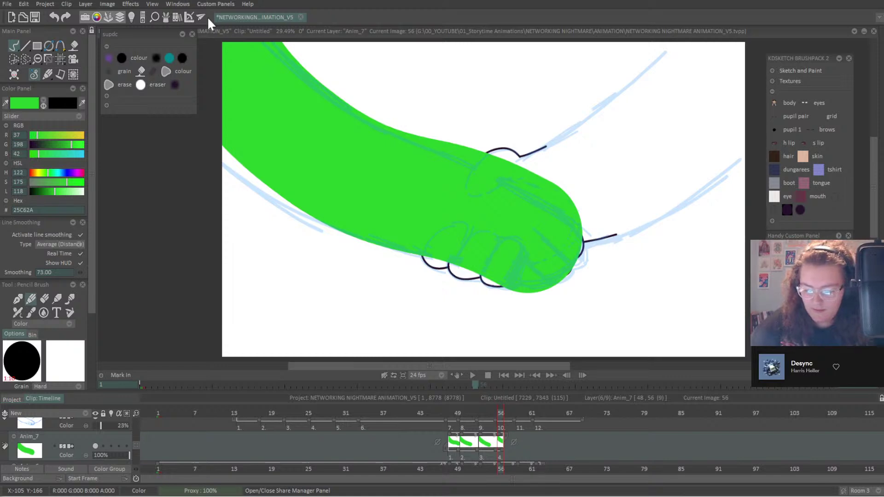
Add a new drawing at frame 59 and paint the left-hand arm green from the hands past the canvas border.
key("Right")
key("Right")
key("Right")
key("Insert")
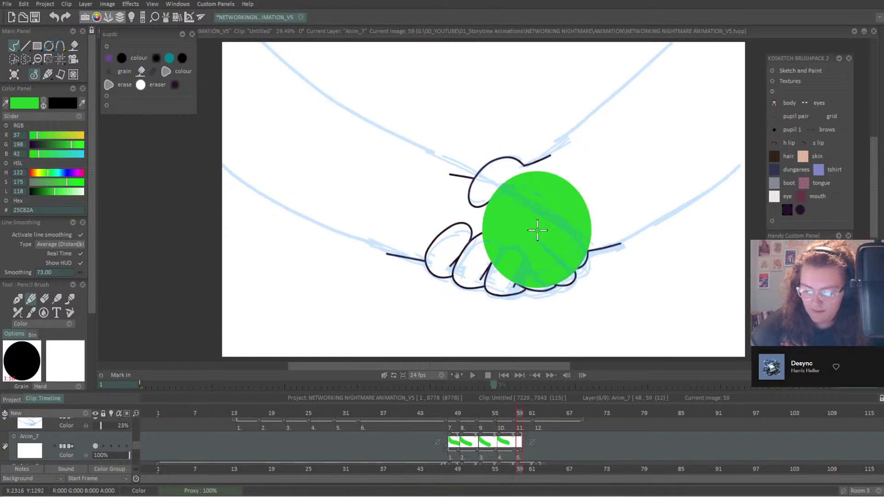
mouse_move(505, 231)
left_mouse_down()
mouse_move(312, 145)
mouse_move(269, 115)
mouse_move(226, 60)
left_mouse_up()
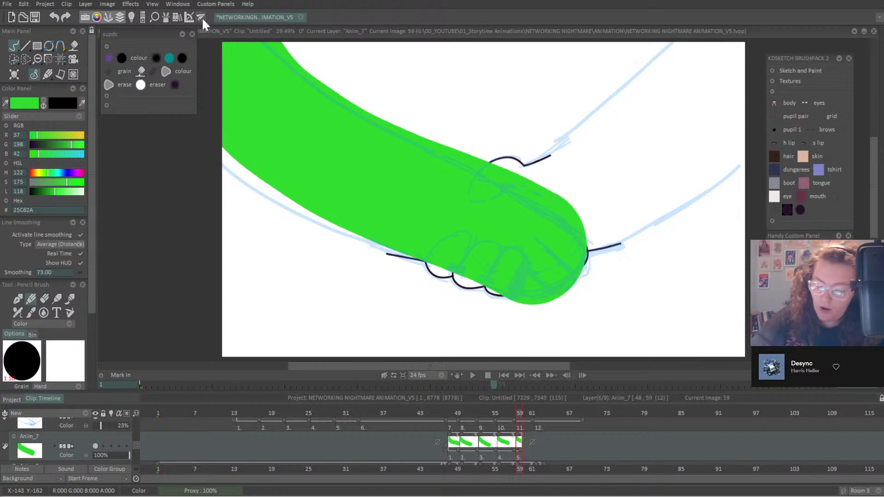
Add a new drawing at frame 62 and paint the left-hand arm green, undoing and redoing trial strokes.
key("Right")
key("Right")
key("Right")
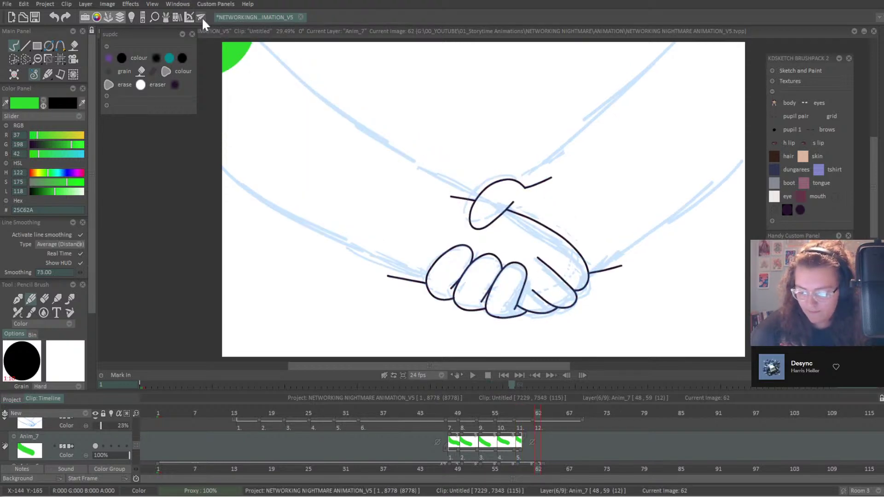
key("Insert")
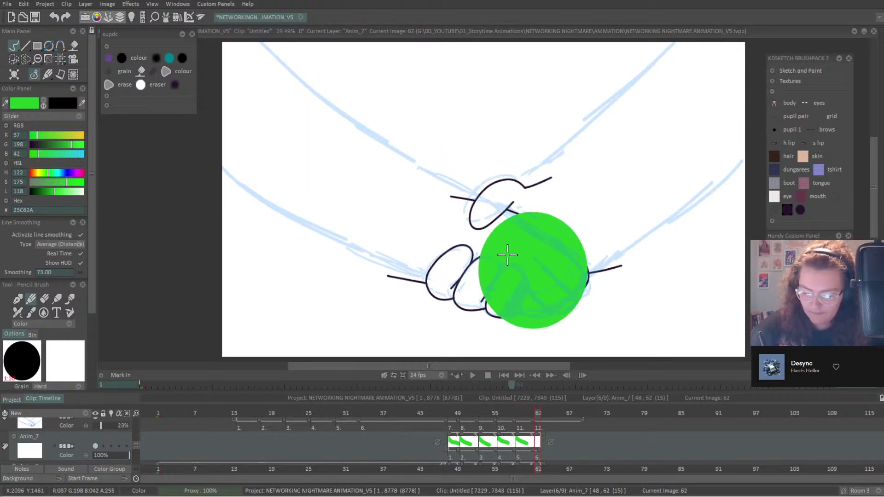
mouse_move(507, 255)
left_mouse_down()
mouse_move(350, 182)
mouse_move(213, 56)
left_mouse_up()
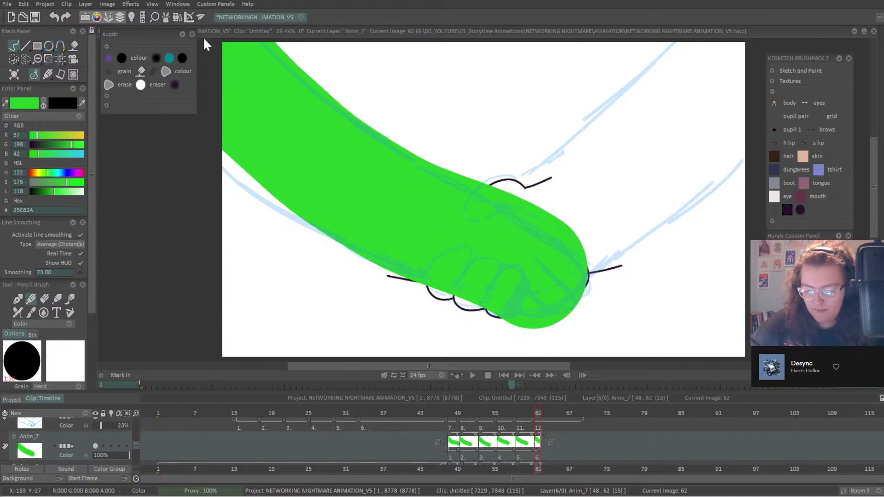
key("ctrl+z")
mouse_move(535, 266)
left_mouse_down()
mouse_move(375, 184)
mouse_move(211, 44)
mouse_move(537, 274)
mouse_move(295, 138)
mouse_move(213, 34)
left_mouse_up()
key("ctrl+z")
key("ctrl+z")
left_click(492, 249)
mouse_move(492, 249)
left_mouse_down()
mouse_move(532, 271)
mouse_move(339, 175)
mouse_move(261, 110)
mouse_move(207, 31)
left_mouse_up()
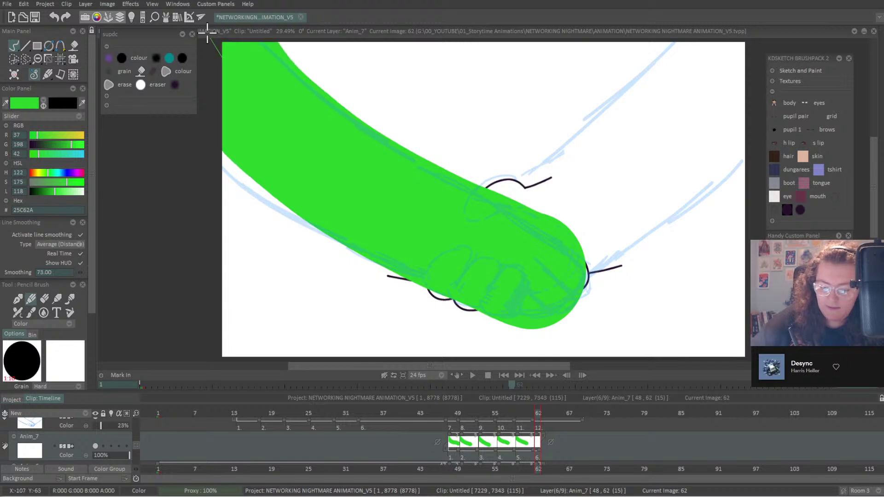
mouse_move(209, 26)
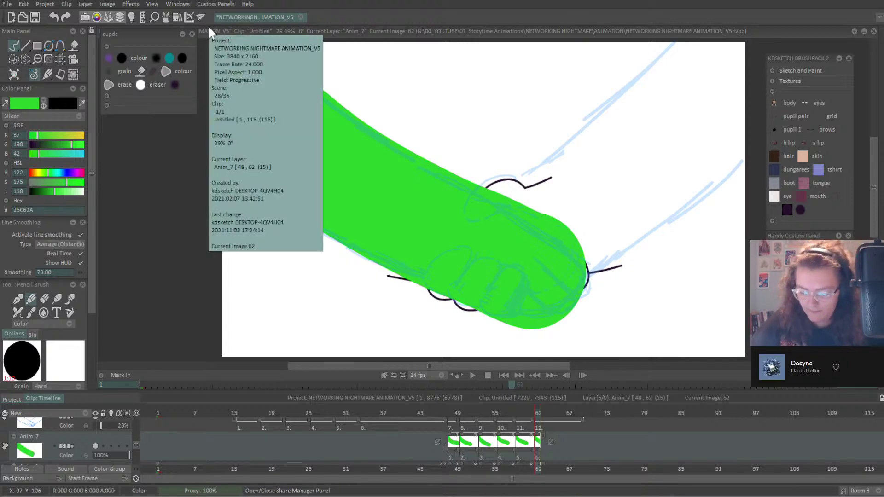
Lower the green arm layer's opacity to 29% and extend its last drawing to frame 69.
left_click(113, 454)
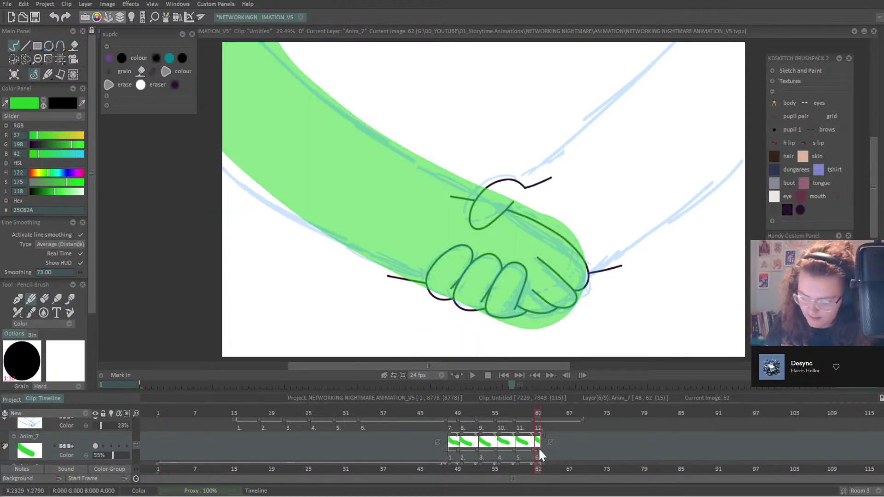
left_click_drag(538, 447, 579, 448)
scroll(137, 446, "down", 2)
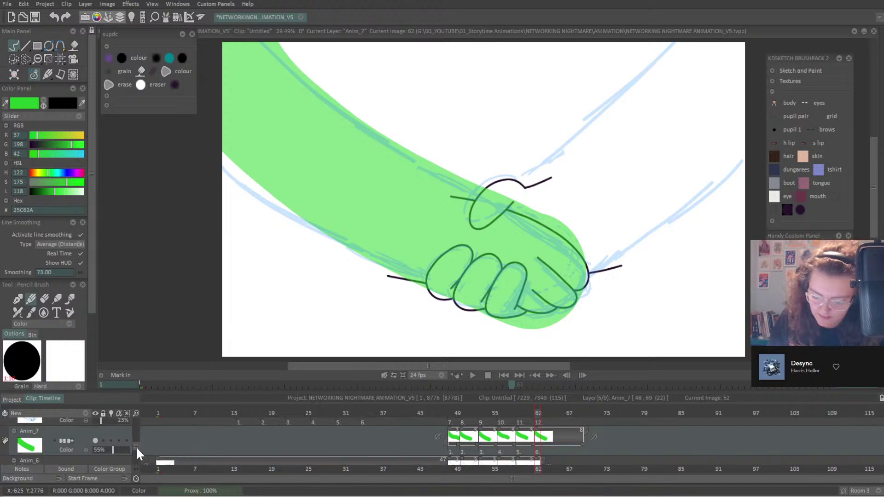
left_click(103, 444)
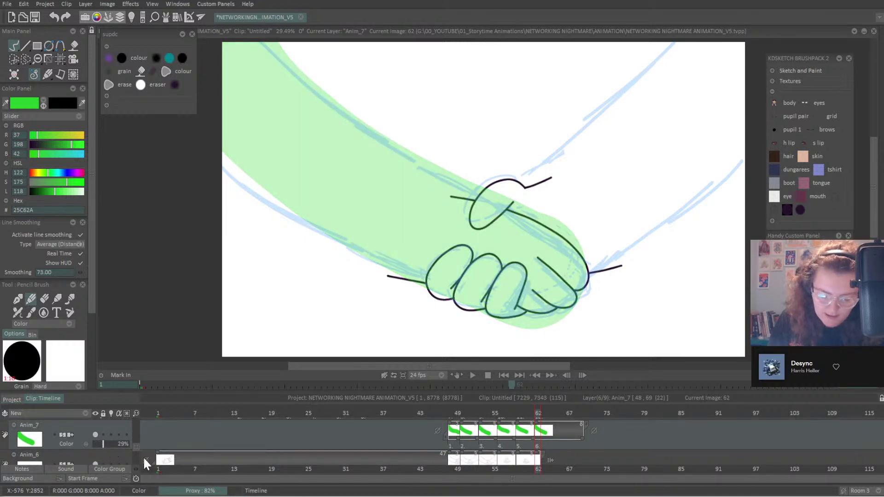
Set up a size 7 brush in the dark purple ink colour on layer Anim_6 and save the project.
scroll(135, 451, "down", 1)
left_click(131, 447)
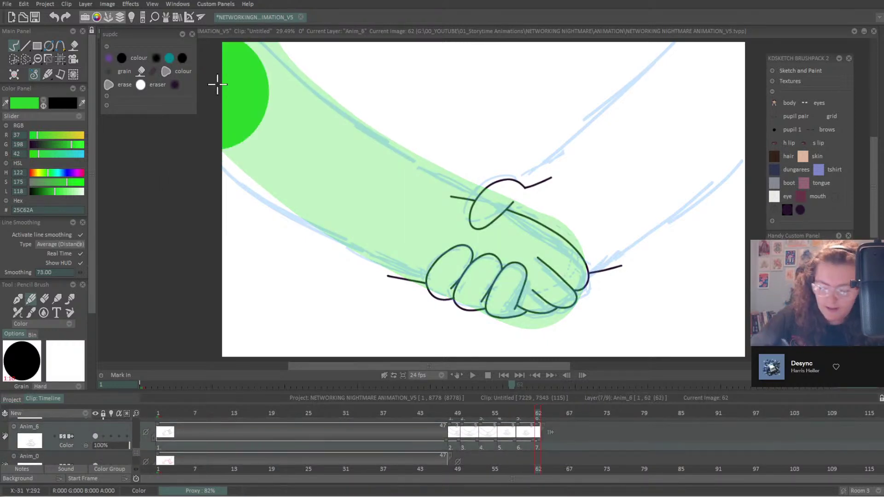
left_click(787, 210)
left_click_drag(95, 284, 93, 369)
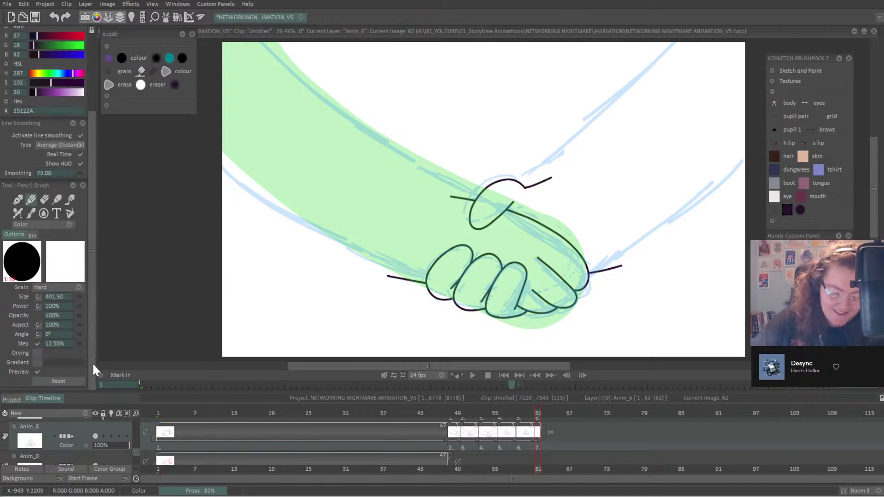
type("7")
key("Tab")
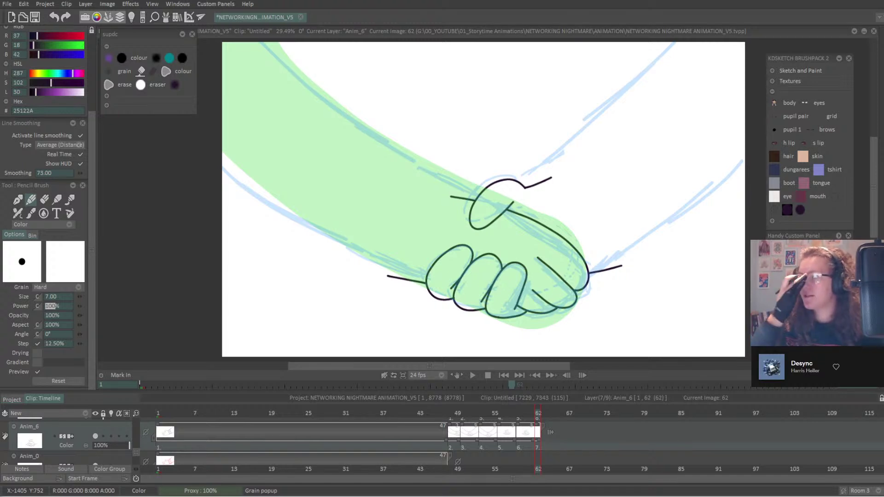
key("ctrl+s")
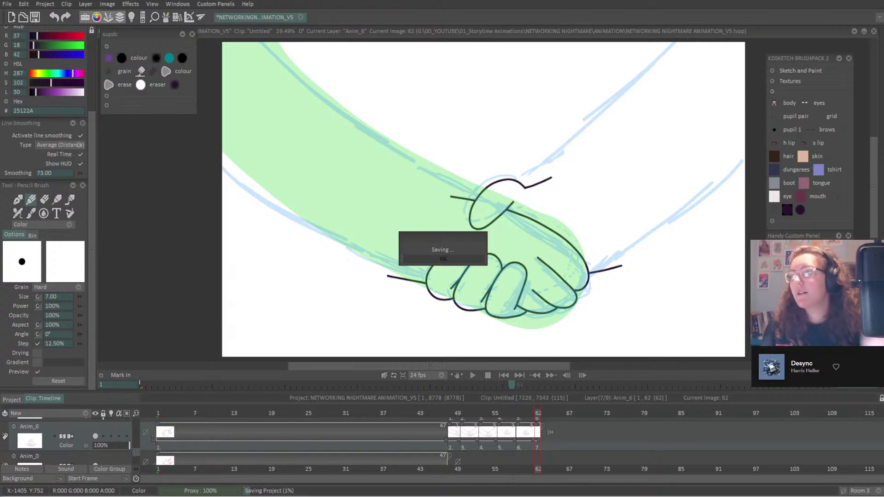
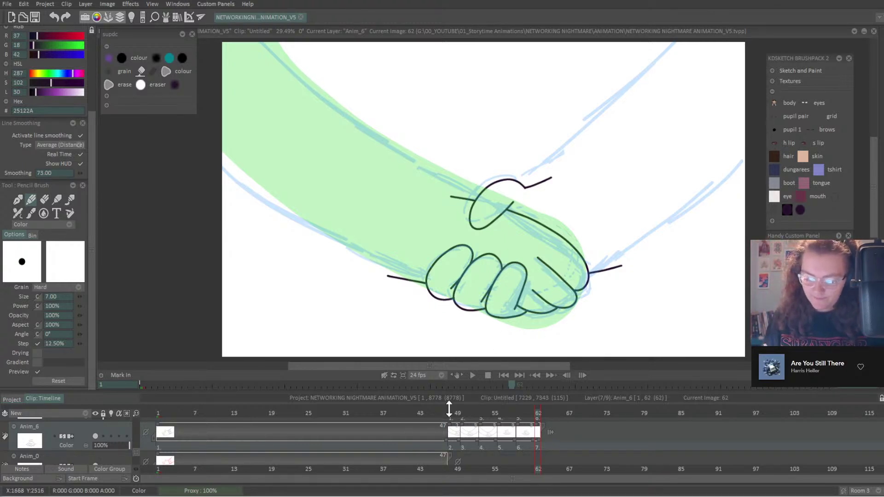
Step back from frame 62 to frame 48, examining the ink lines against the green arm.
left_click_drag(89, 169, 96, 81)
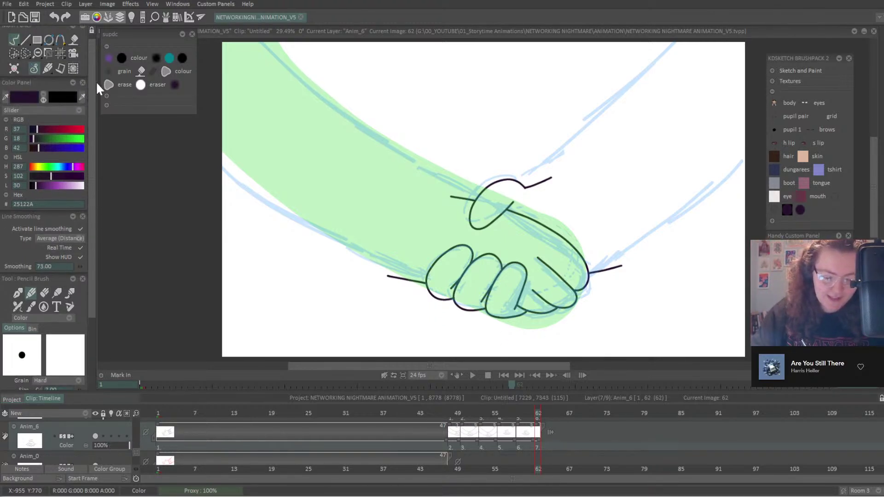
scroll(483, 198, "up", 2)
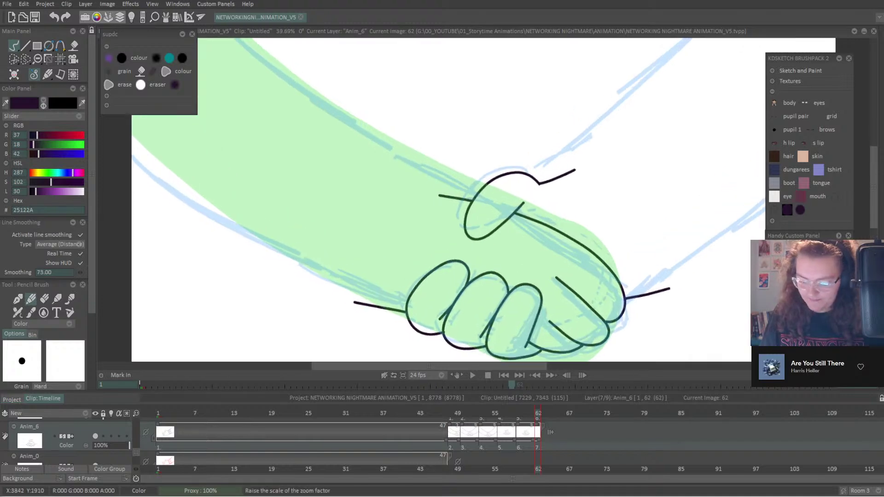
key("Left")
key("Left")
key("Left")
key("Left")
key("Left")
key("Left")
key("Left")
key("Left")
key("Left")
key("Left")
key("Left")
key("Left")
key("Left")
key("Left")
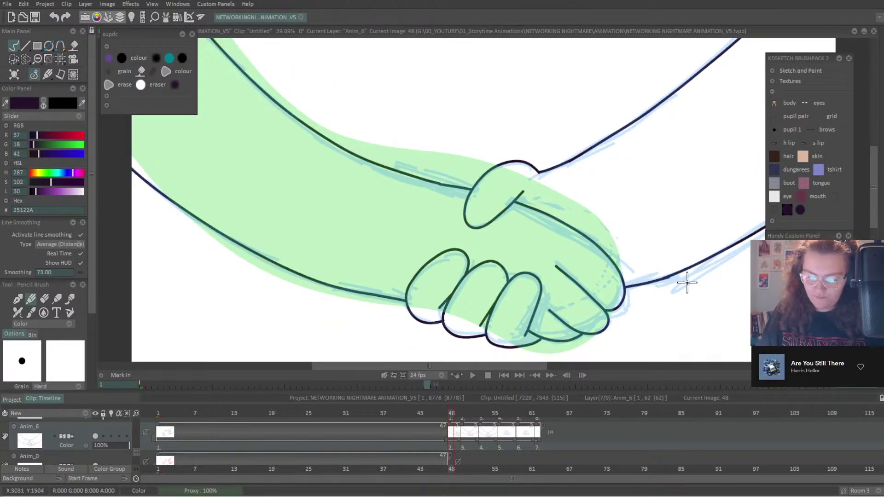
Switch to the eraser and compare the arm position between frames 53 and 56 against the green guide.
key("e")
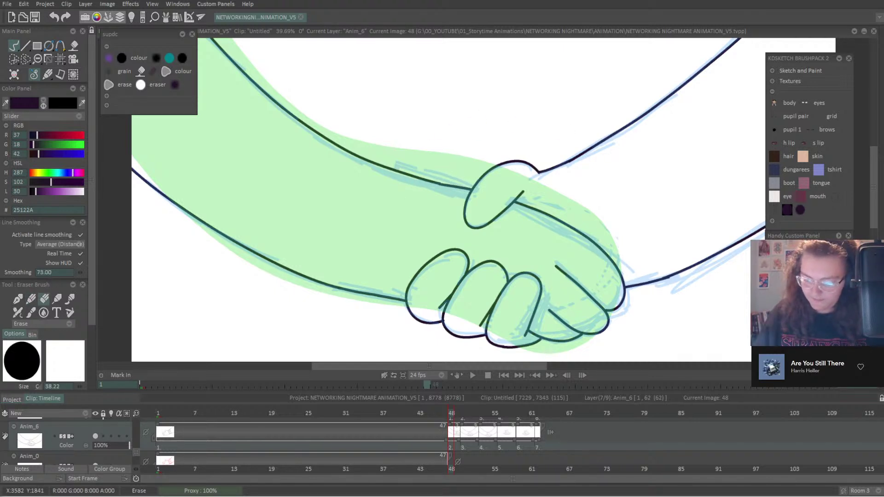
scroll(446, 180, "down", 2)
key("Right")
key("Right")
key("Right")
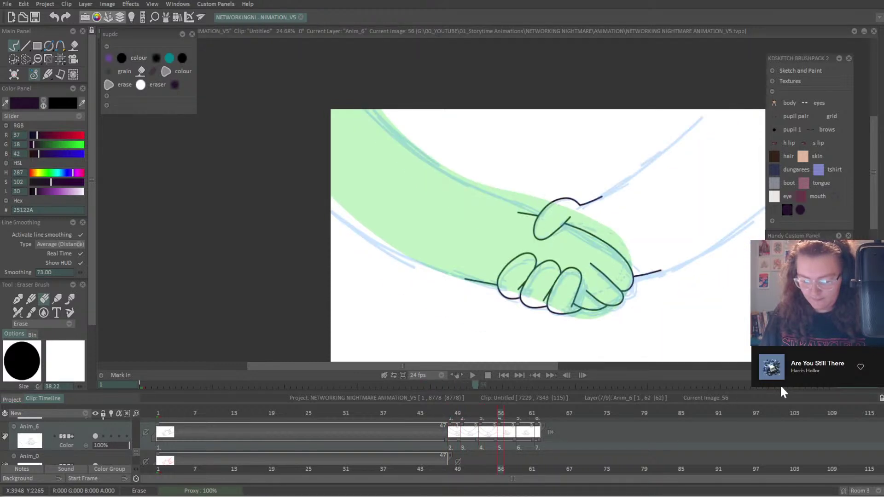
key("Left")
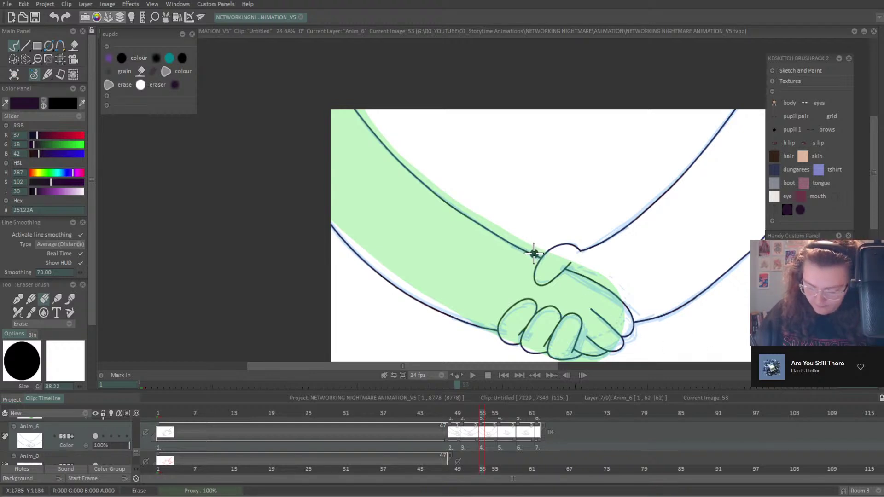
key("Right")
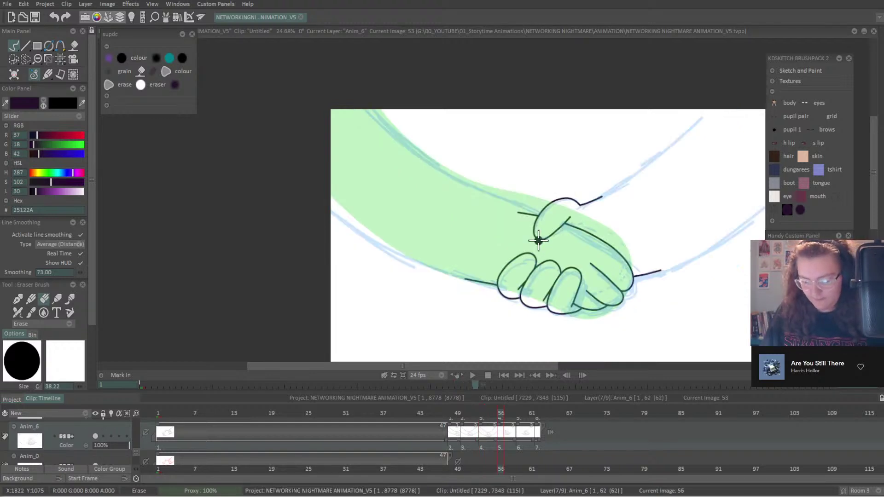
key("Left")
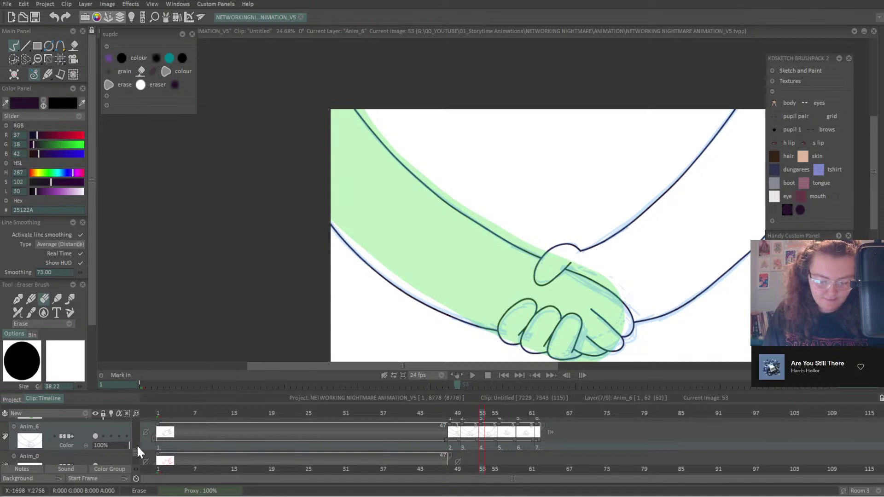
Hide the green arm layer Anim_7.
scroll(136, 451, "up", 1)
scroll(134, 449, "up", 1)
left_click(95, 435)
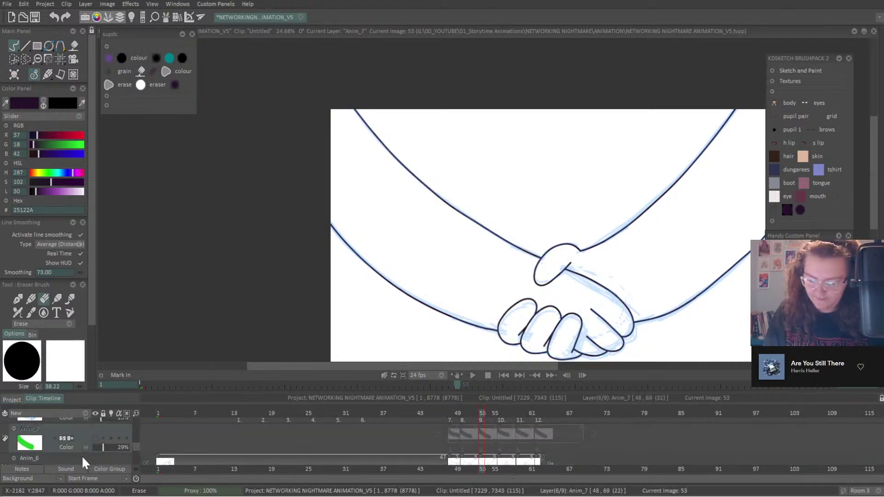
Flip back and forth between frames 47 and 53 to examine the motion of the inked forearms.
key("Right")
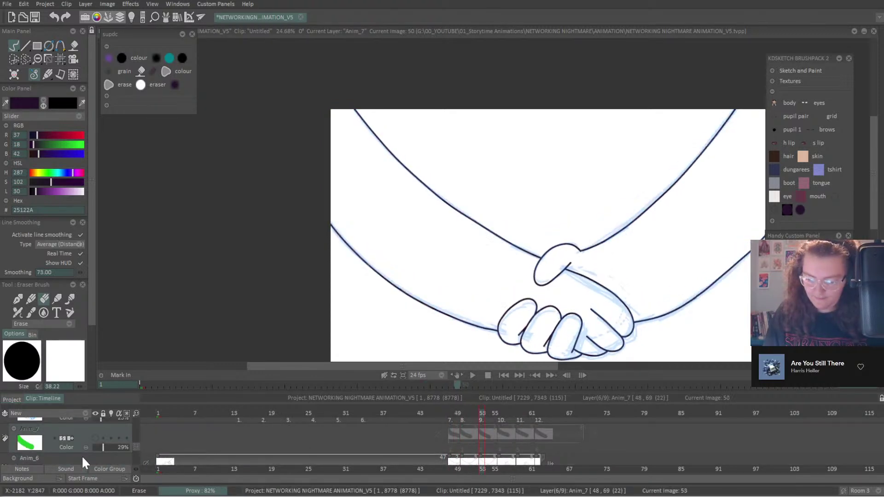
key("Left")
key("Left")
key("Left")
key("Left")
key("Left")
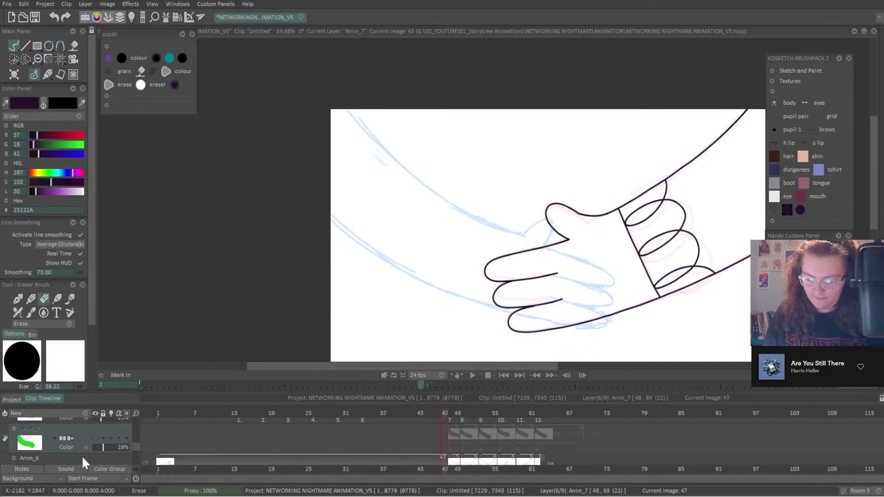
key("Right")
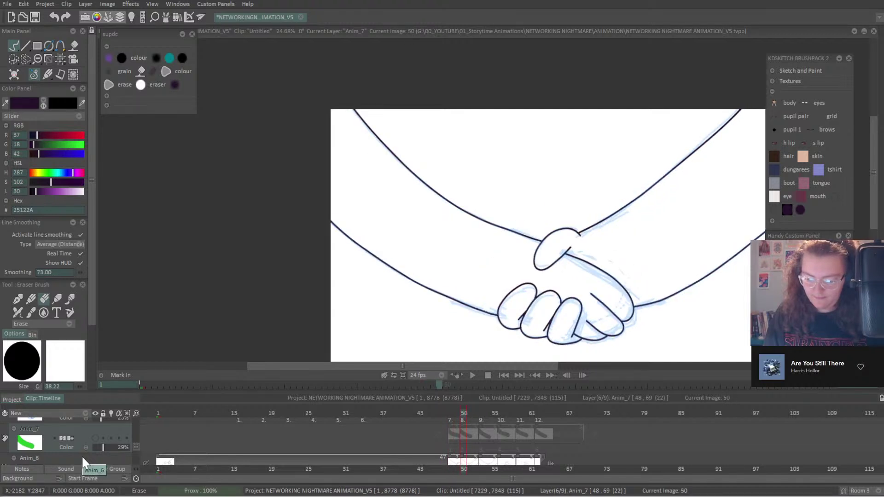
key("Right")
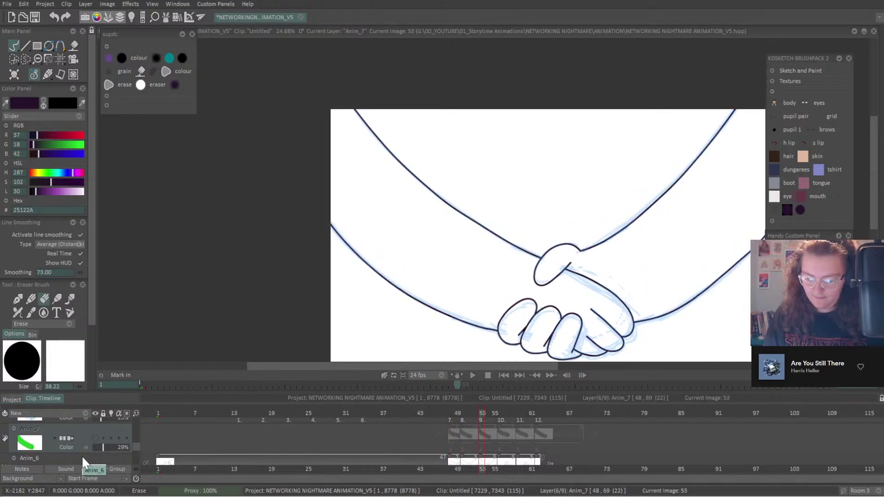
key("Left")
key("Left")
key("Right")
key("Right")
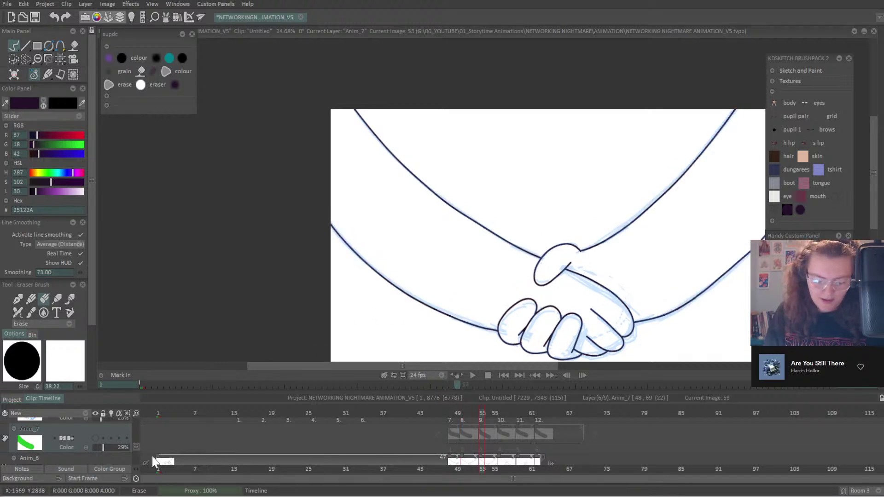
Turn on onion skinning for the Anim_6 ink layer, make it active and switch back to the pencil brush.
scroll(134, 445, "down", 1)
scroll(135, 446, "down", 4)
left_click(91, 429)
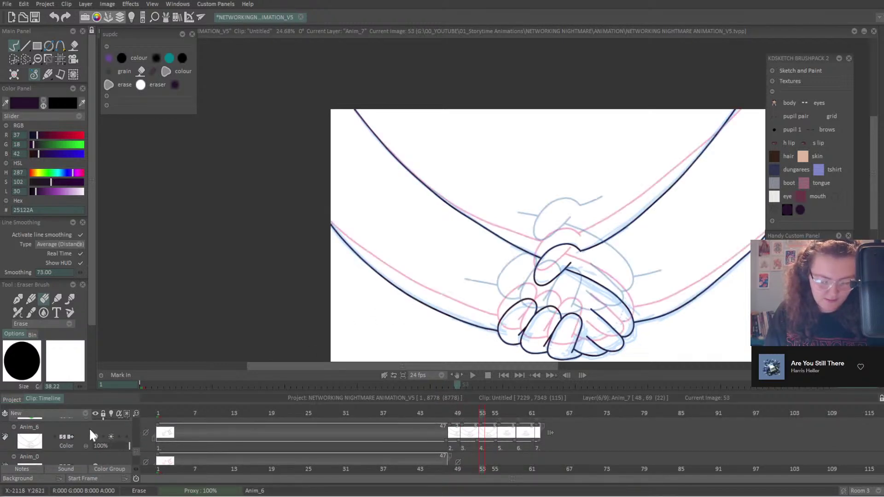
left_click(31, 299)
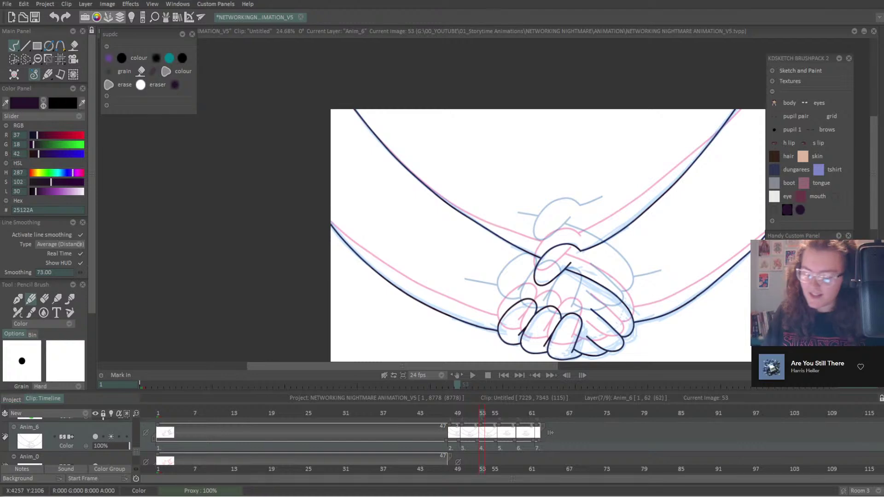
Redraw the left forearm's lower line on frame 53 slightly above the existing one, ending at the outermost finger.
scroll(513, 223, "up", 3)
scroll(483, 199, "up", 1)
left_click_drag(624, 351, 649, 229)
scroll(482, 202, "down", 2)
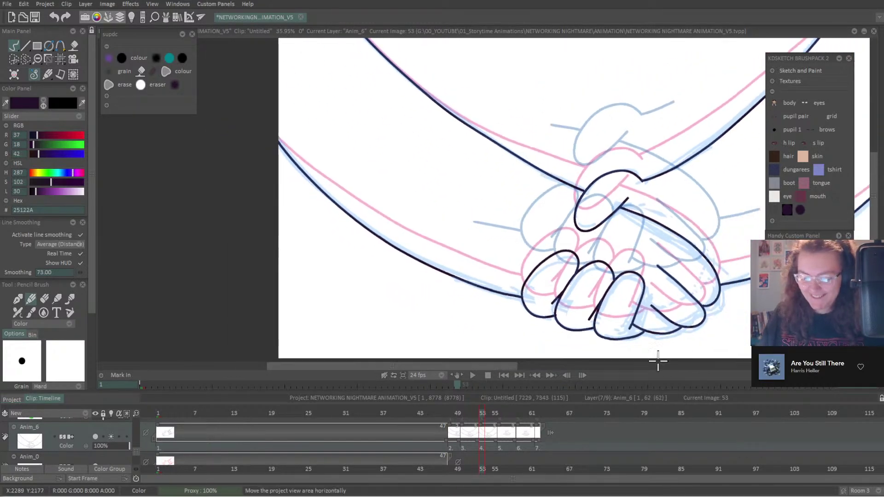
left_click_drag(276, 139, 335, 189)
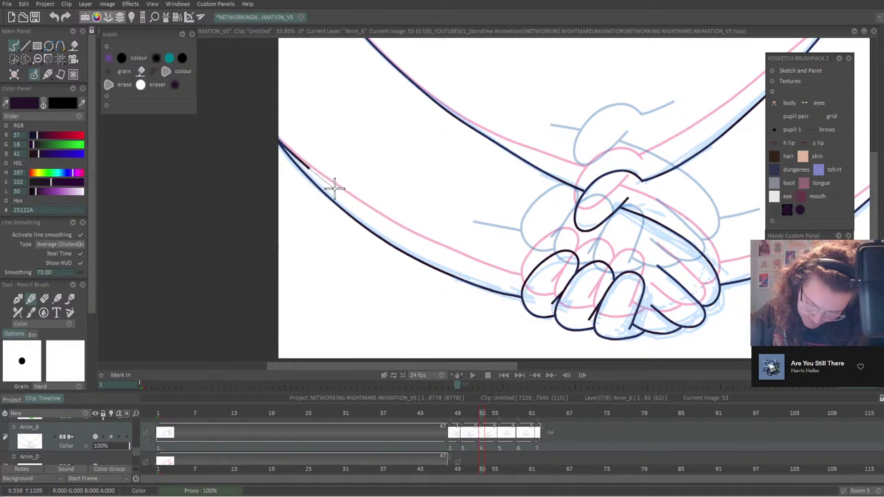
key("ctrl+z")
mouse_move(276, 138)
left_mouse_down()
mouse_move(400, 233)
mouse_move(510, 287)
mouse_move(552, 294)
left_mouse_up()
Erase the old lower line of the left forearm on frame 53 and switch back to the pencil brush.
key("e")
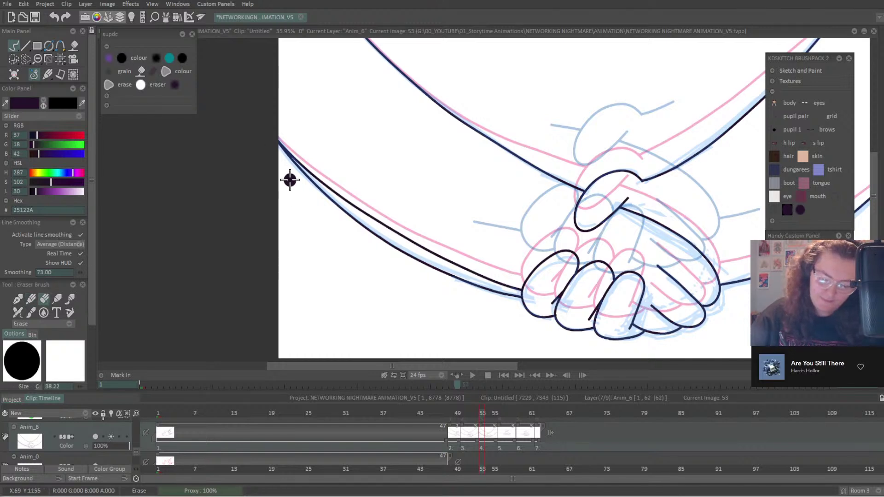
mouse_move(272, 144)
left_mouse_down()
mouse_move(365, 233)
mouse_move(341, 211)
mouse_move(533, 305)
mouse_move(513, 304)
left_mouse_up()
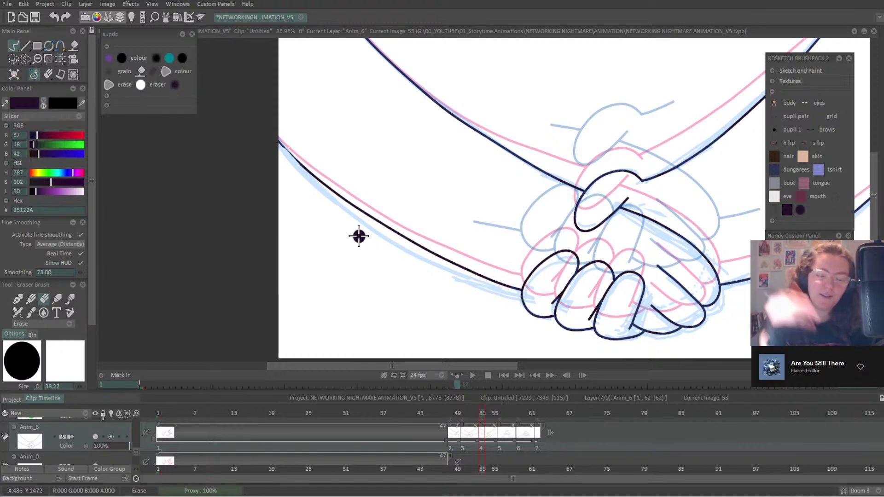
left_click(31, 298)
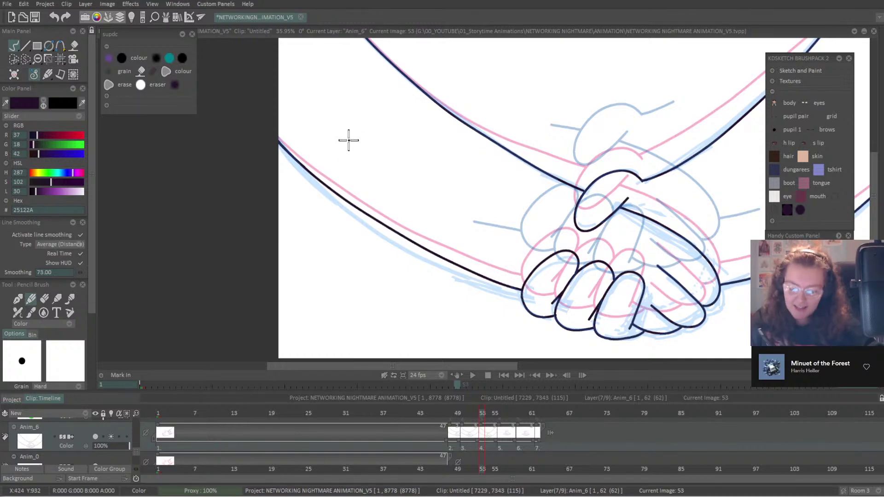
Turn off onion skinning for Anim_6 and flip through the neighbouring frames to check the forearm motion, ending on frame 56.
key("Right")
key("Right")
key("Left")
key("Left")
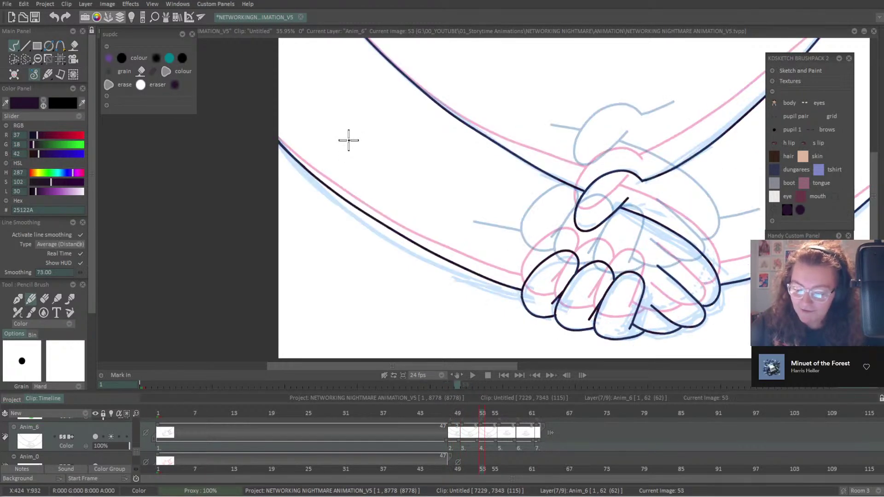
left_click(106, 437)
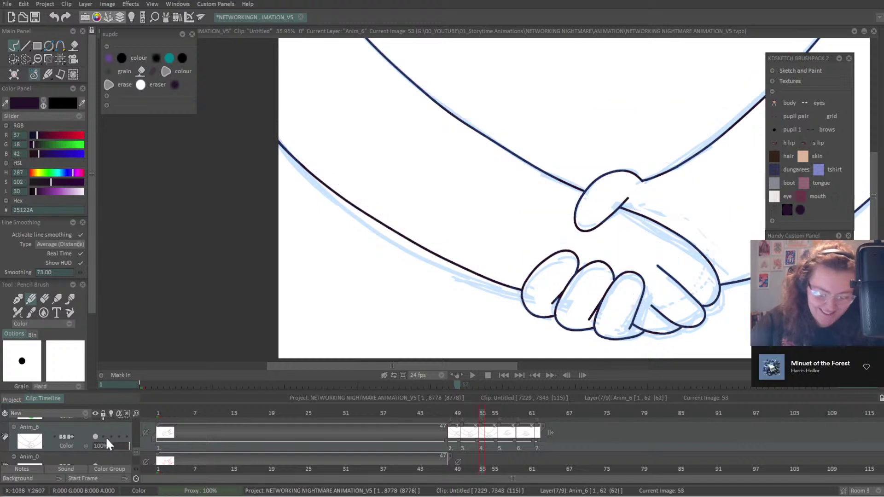
key("Left")
key("Left")
key("Left")
key("Right")
key("Right")
key("Right")
key("Right")
key("Right")
key("Right")
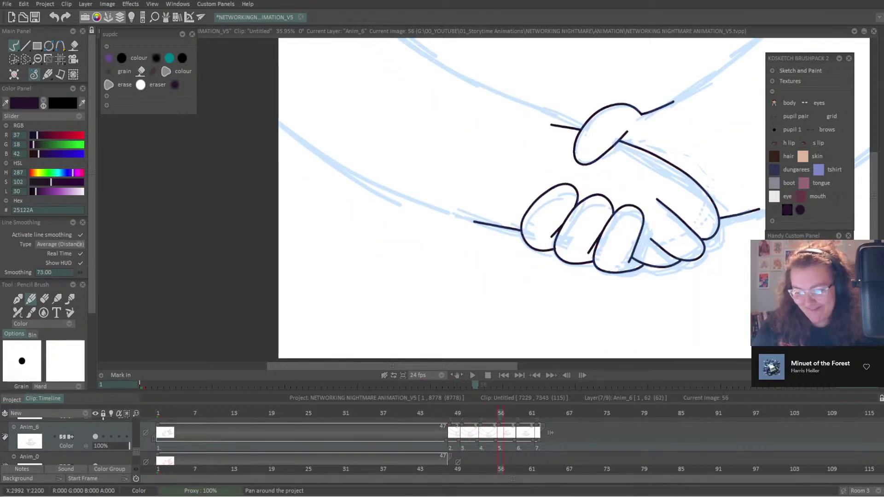
Erase the short guide line left of the thumb on frame 56 and return to the pencil brush.
mouse_move(793, 348)
left_mouse_down()
mouse_move(772, 389)
mouse_move(759, 388)
left_mouse_up()
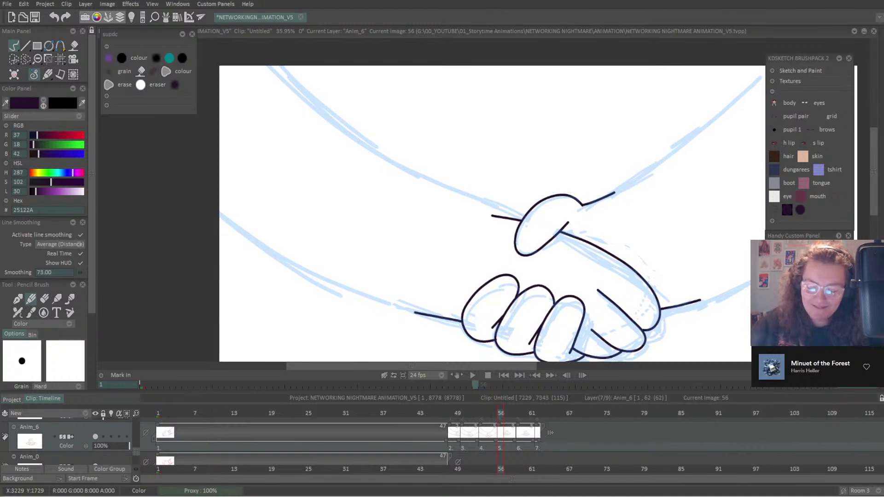
left_click(48, 295)
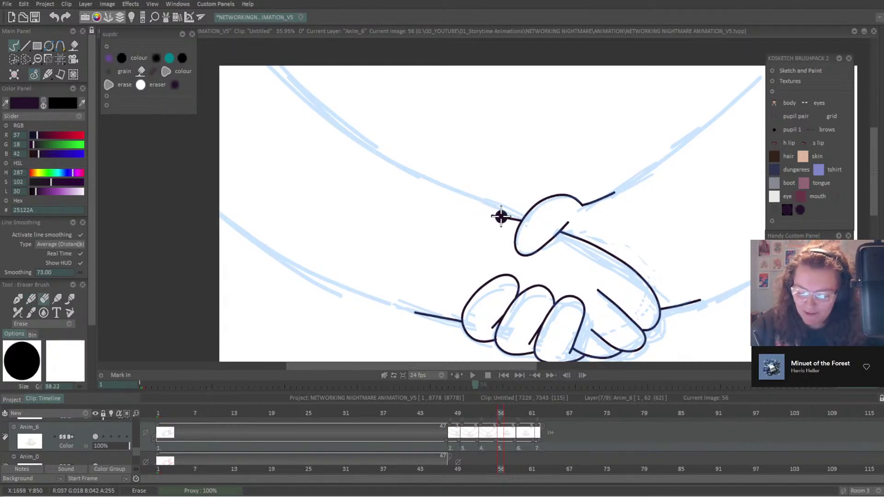
left_click_drag(515, 217, 493, 211)
left_click(32, 297)
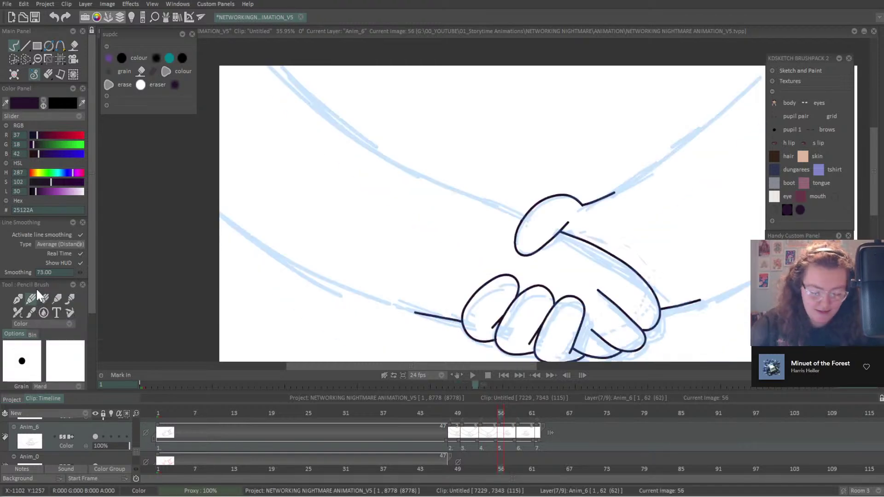
Turn on onion skinning for Anim_6 and ink the left forearm's upper line on frame 56 down to the thumb, following the blue sketch.
left_click(110, 437)
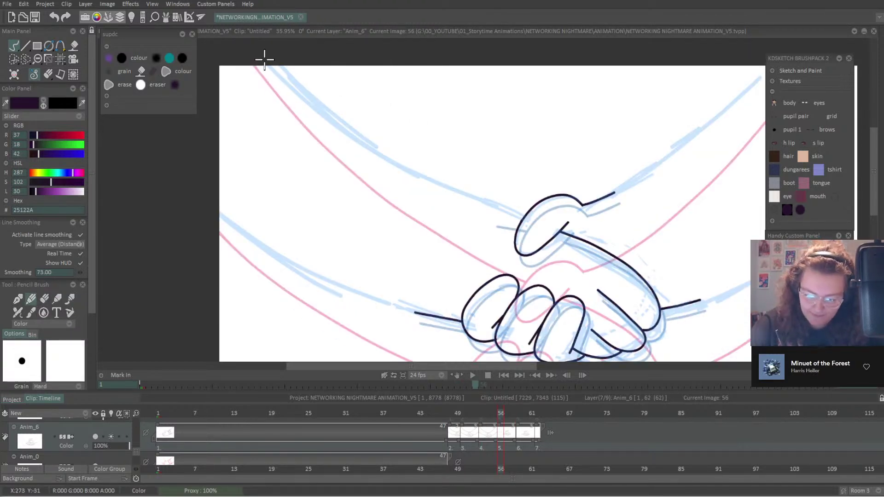
left_click_drag(262, 65, 387, 157)
key("ctrl+z")
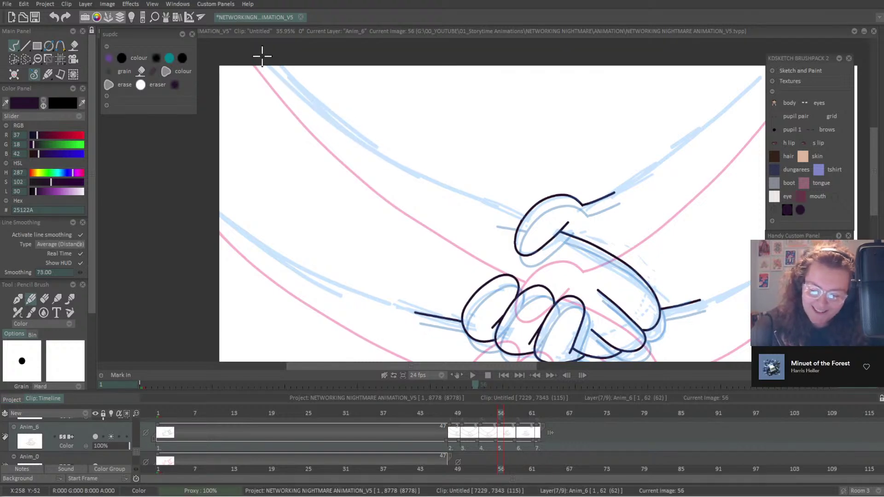
mouse_move(269, 66)
left_mouse_down()
mouse_move(371, 152)
mouse_move(471, 196)
left_mouse_up()
key("ctrl+z")
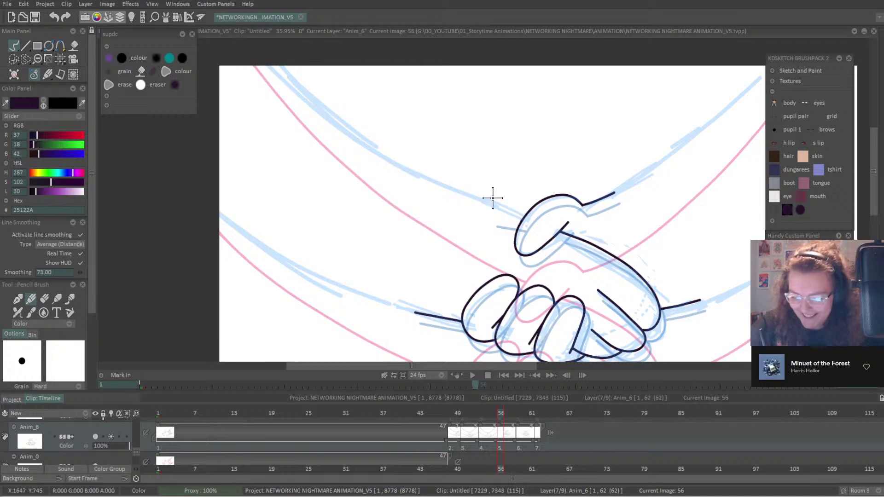
mouse_move(270, 67)
left_mouse_down()
mouse_move(420, 184)
mouse_move(455, 199)
mouse_move(478, 188)
left_mouse_up()
key("ctrl+z")
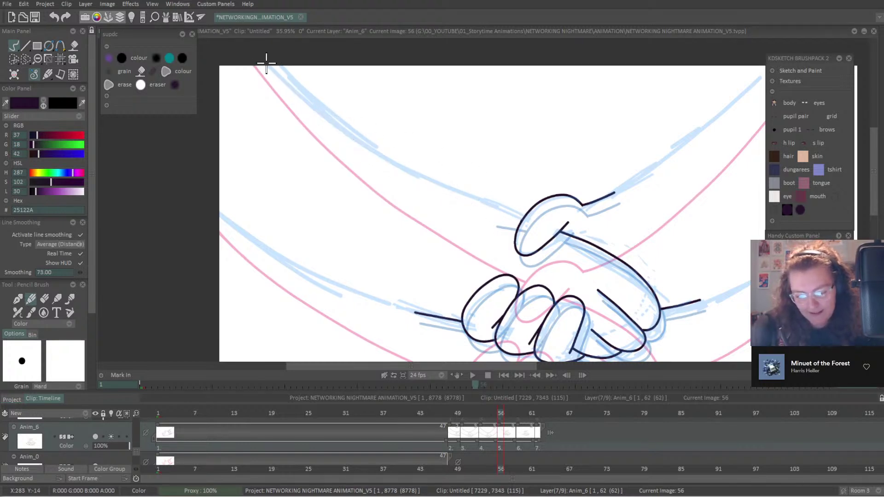
mouse_move(266, 67)
left_mouse_down()
mouse_move(348, 135)
mouse_move(414, 174)
mouse_move(519, 209)
mouse_move(553, 231)
left_mouse_up()
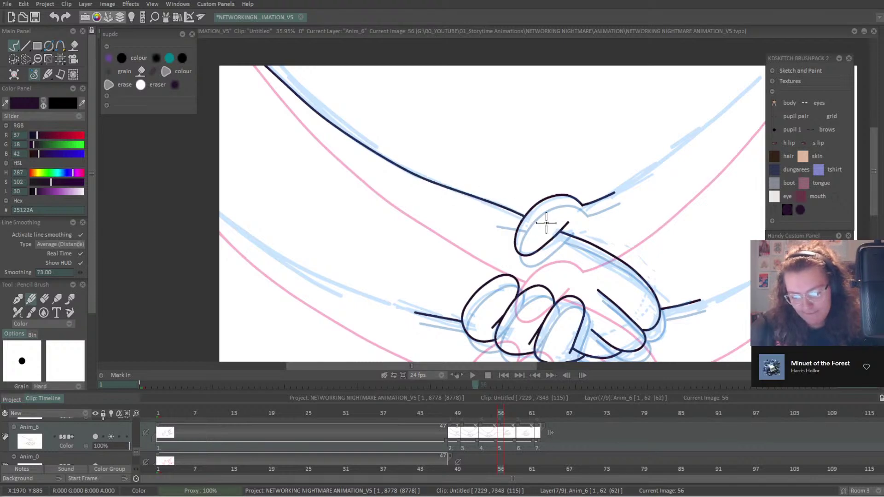
key("Left")
key("Right")
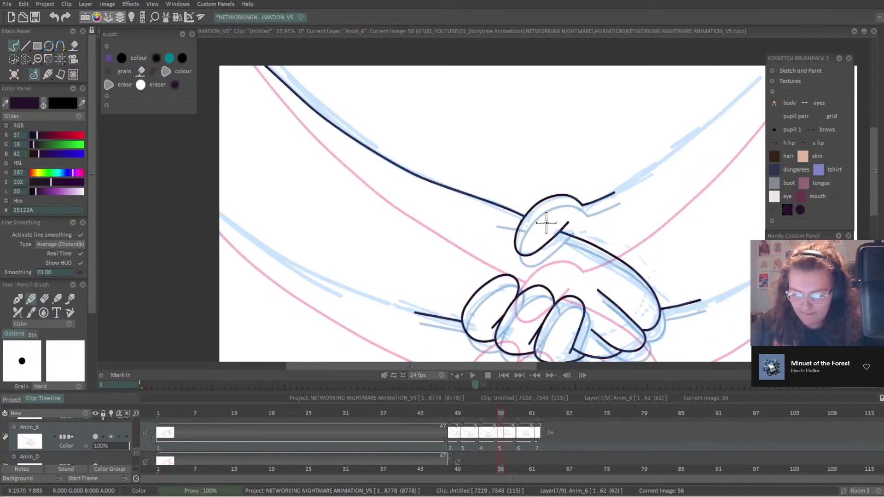
Ink the left forearm's lower line on frame 56 from the canvas edge to the outermost finger.
mouse_move(212, 214)
left_mouse_down()
mouse_move(256, 251)
mouse_move(322, 283)
mouse_move(460, 318)
left_mouse_up()
key("ctrl+z")
mouse_move(209, 205)
left_mouse_down()
mouse_move(322, 277)
mouse_move(459, 320)
left_mouse_up()
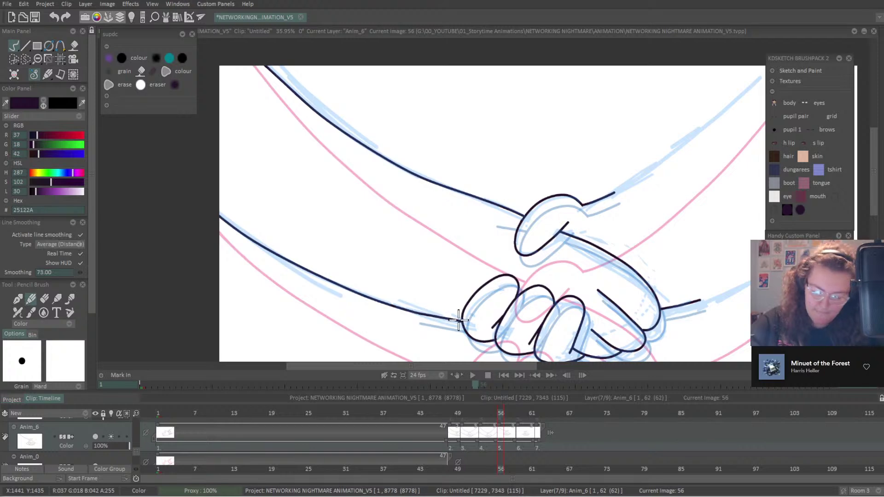
Flip back and forth between frames 56 and 59 to compare the forearm positions, ending on frame 59.
key("Left")
key("Left")
key("Left")
key("Right")
key("Right")
key("Right")
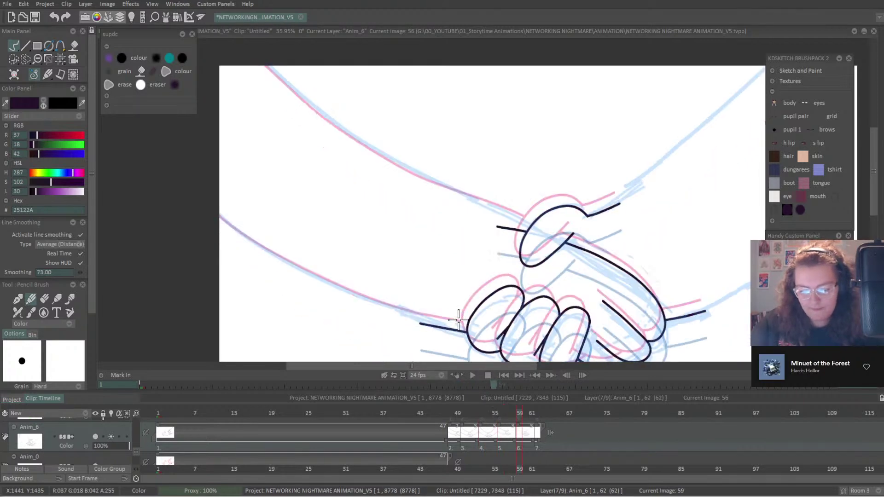
key("Left")
key("Left")
key("Left")
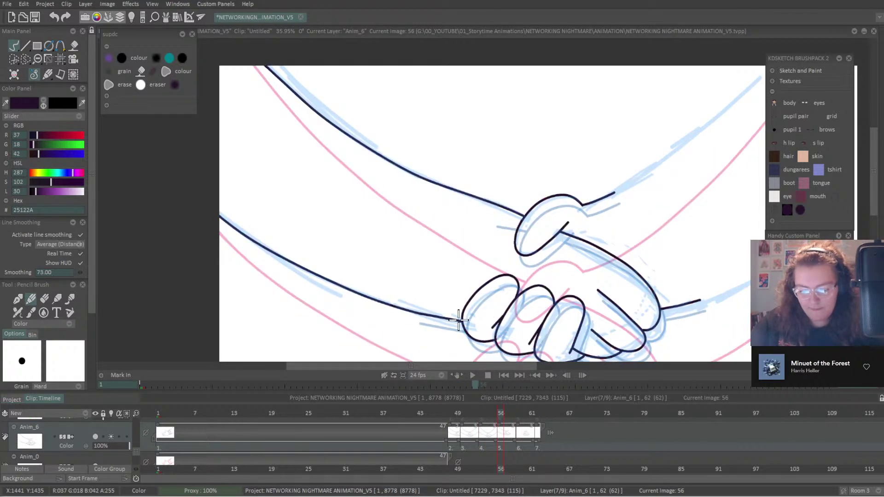
key("Right")
key("Right")
key("Right")
key("Left")
key("Left")
key("Left")
key("Right")
key("Right")
key("Right")
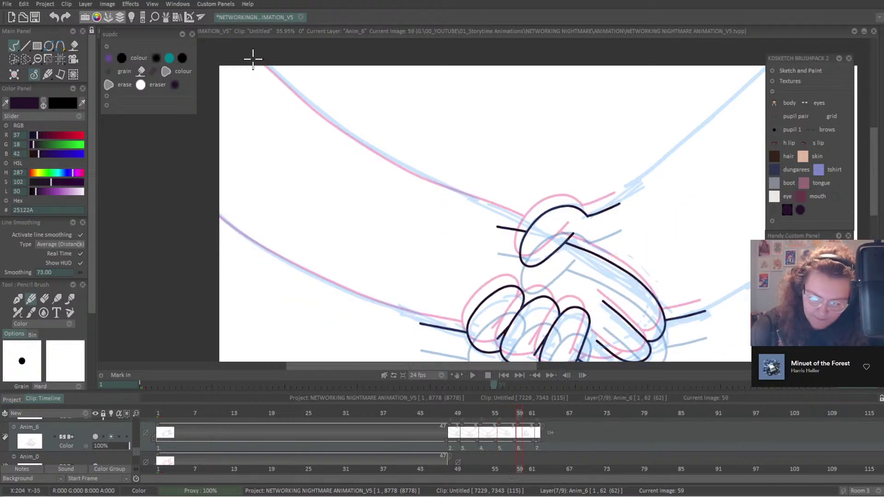
Ink the upper and lower lines of the left forearm on frame 59, just below the pink onion-skin lines, and compare with the previous frame.
mouse_move(263, 72)
left_mouse_down()
mouse_move(365, 160)
mouse_move(446, 211)
mouse_move(487, 229)
mouse_move(560, 233)
left_mouse_up()
key("ctrl+z")
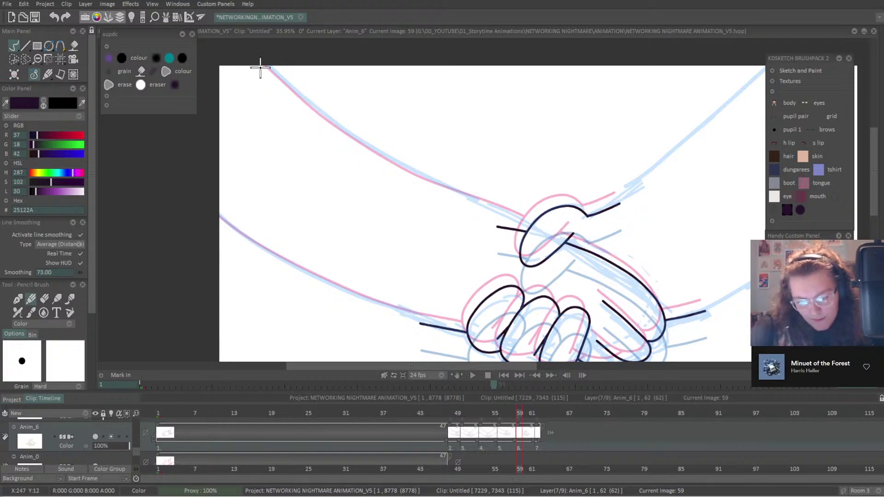
mouse_move(286, 95)
left_mouse_down()
mouse_move(420, 187)
mouse_move(549, 232)
left_mouse_up()
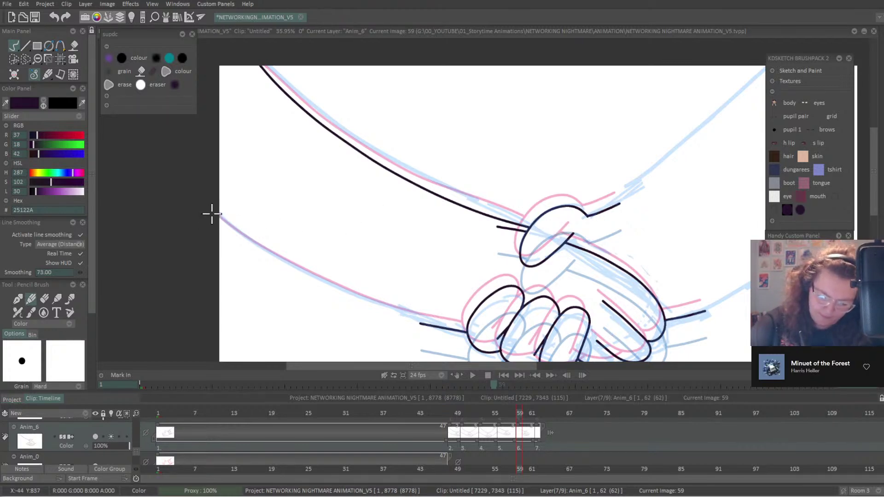
mouse_move(249, 241)
left_mouse_down()
mouse_move(355, 299)
mouse_move(462, 328)
left_mouse_up()
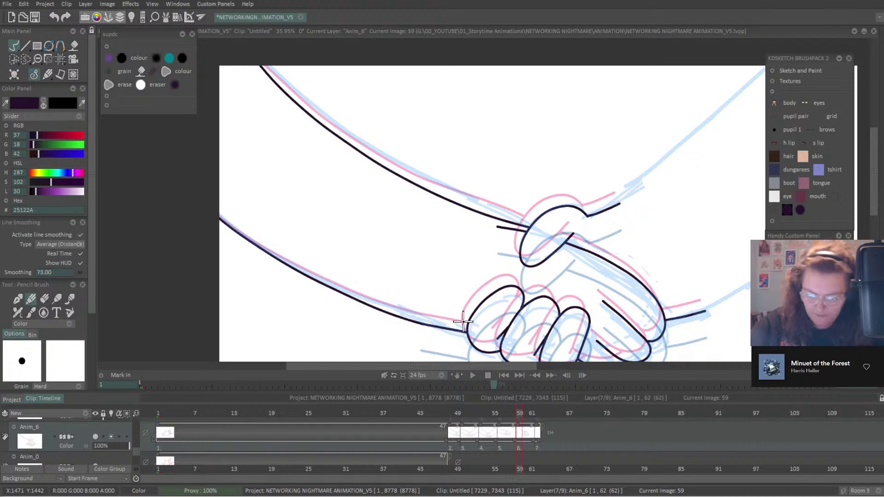
key("Left")
key("Right")
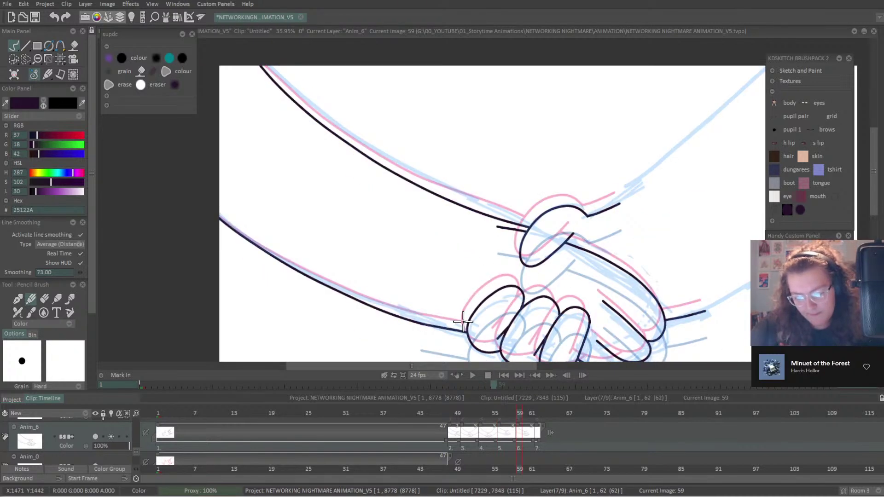
key("Left")
key("Right")
Erase the leftover short wrist line beside the thumb on frame 59, reducing the eraser size to 11.53, and return to the pencil brush.
left_click(45, 298)
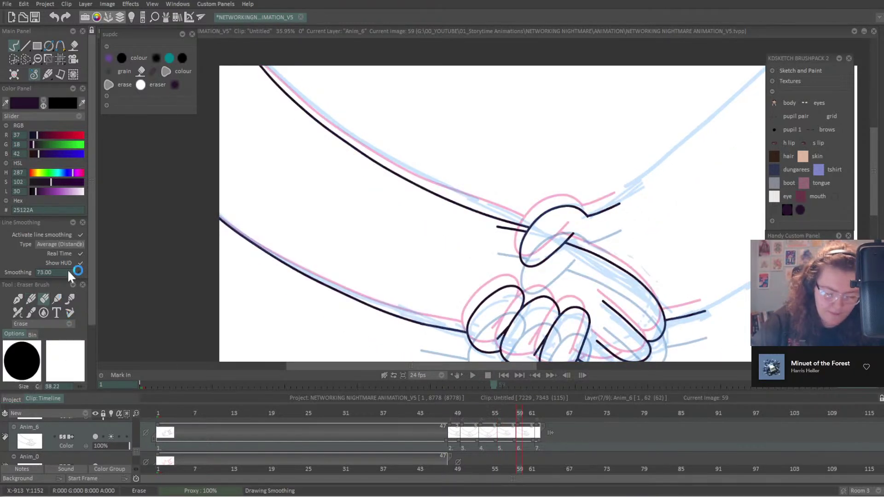
key("minus")
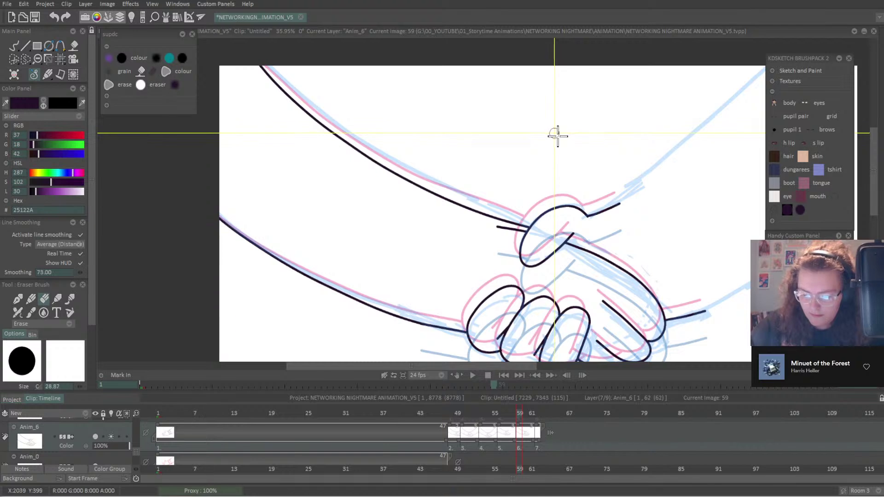
key("minus")
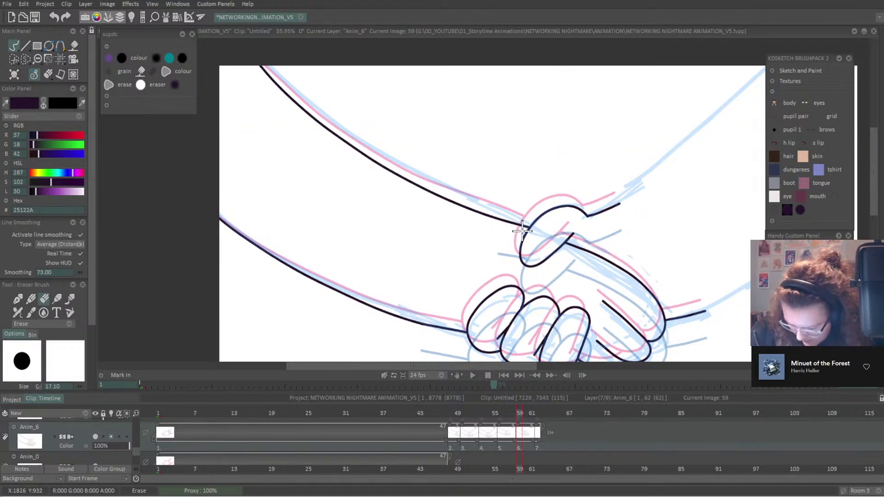
key("minus")
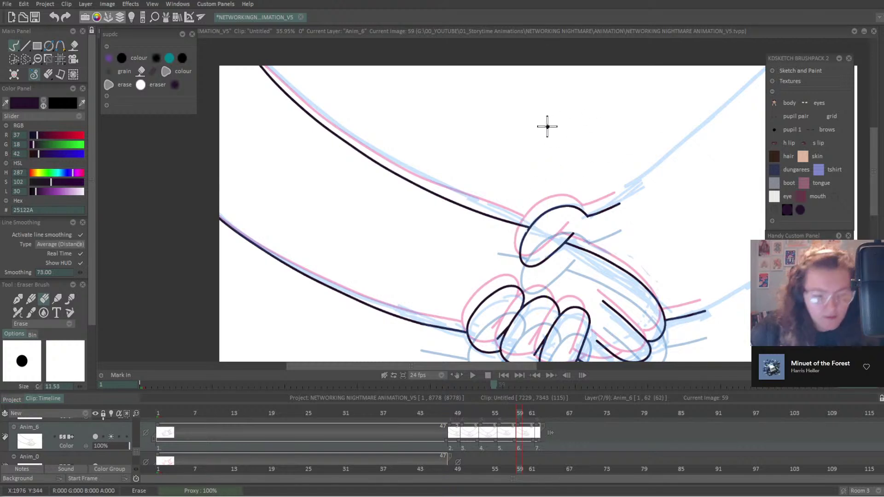
left_click(30, 300)
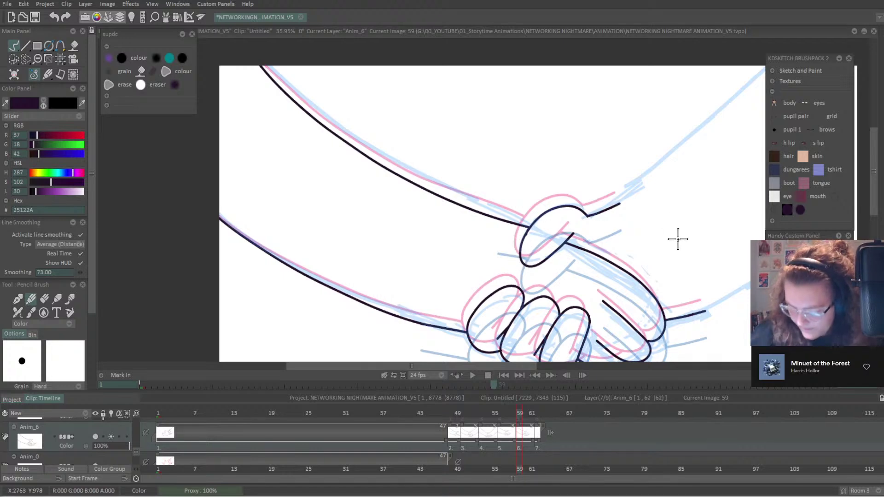
Inspect the line joins at the thumb on frame 59 up close and compare the forearms between frames 59 and 62.
scroll(677, 236, "up", 1)
scroll(567, 207, "up", 10)
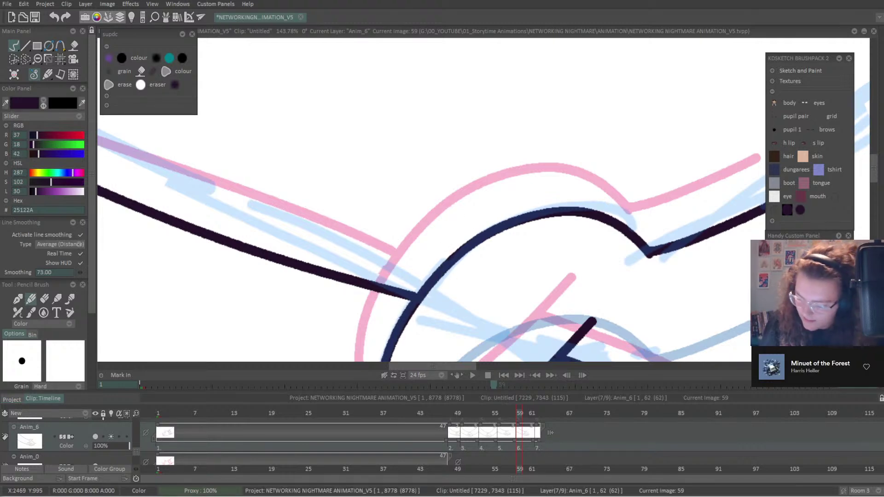
scroll(461, 230, "down", 5)
key("Right")
key("Right")
key("Right")
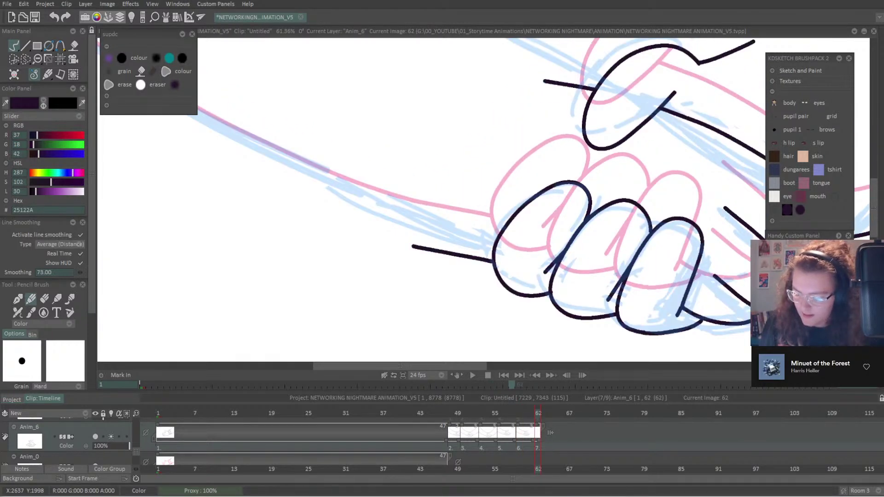
scroll(449, 359, "down", 3)
key("Left")
key("Left")
key("Left")
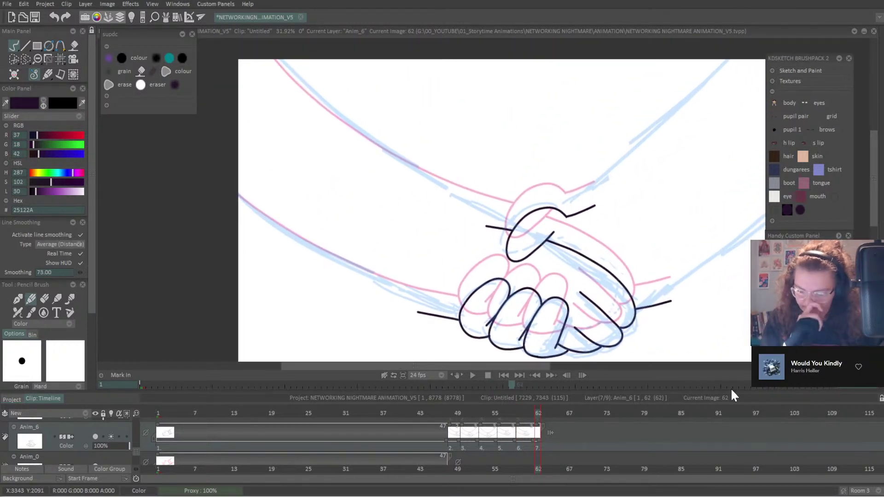
Ink the left forearm's upper line on frame 62 from the canvas edge to the short wrist line at the thumb.
key("Right")
key("Right")
key("Right")
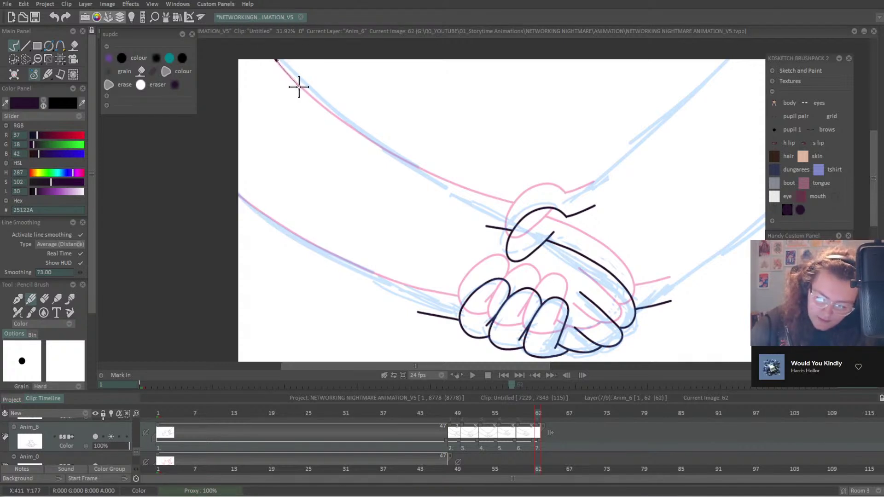
mouse_move(298, 87)
left_mouse_down()
mouse_move(425, 192)
mouse_move(474, 222)
mouse_move(530, 234)
left_mouse_up()
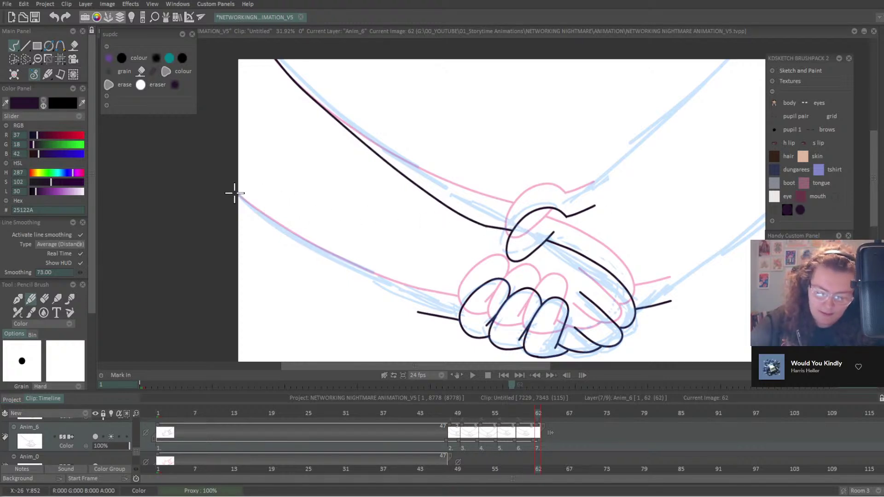
left_click_drag(251, 210, 282, 233)
key("ctrl+z")
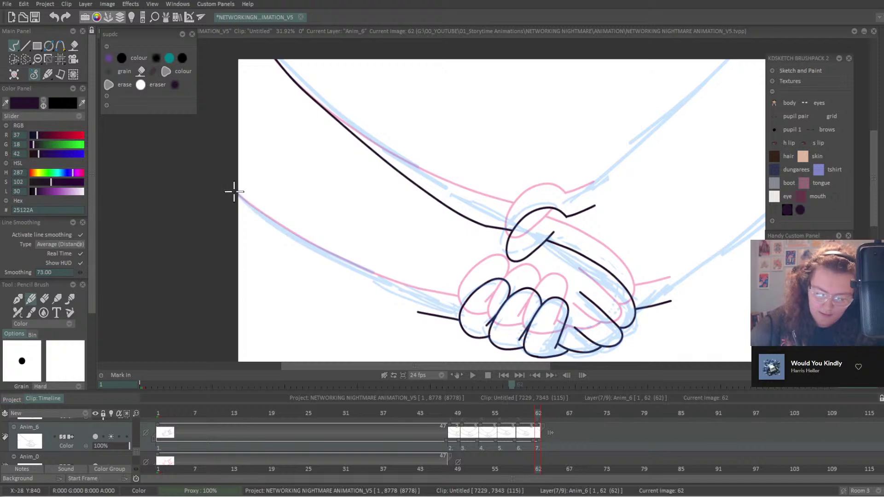
mouse_move(232, 192)
left_mouse_down()
mouse_move(320, 260)
mouse_move(453, 317)
left_mouse_up()
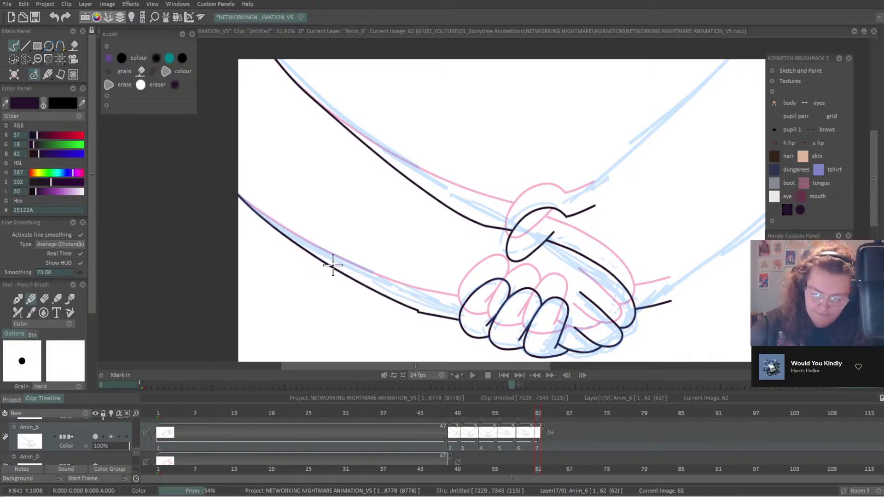
key("ctrl+z")
mouse_move(231, 192)
left_mouse_down()
mouse_move(284, 239)
mouse_move(371, 296)
mouse_move(419, 315)
mouse_move(475, 323)
left_mouse_up()
key("ctrl+z")
mouse_move(234, 192)
left_mouse_down()
mouse_move(286, 241)
mouse_move(367, 288)
mouse_move(450, 319)
left_mouse_up()
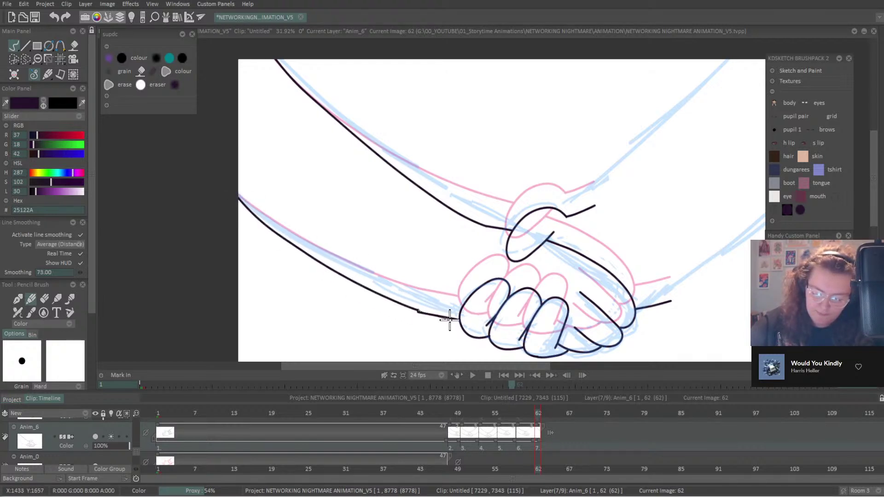
key("ctrl+z")
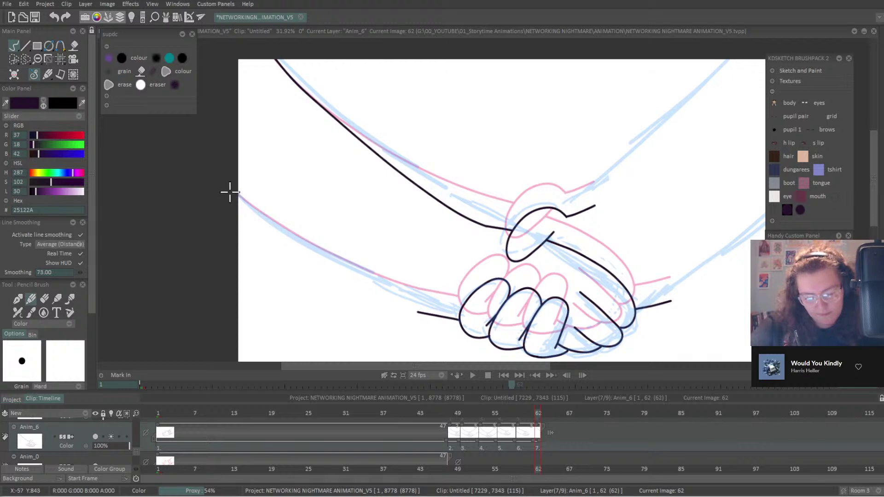
mouse_move(264, 225)
left_mouse_down()
mouse_move(376, 297)
mouse_move(444, 319)
mouse_move(452, 310)
left_mouse_up()
key("Left")
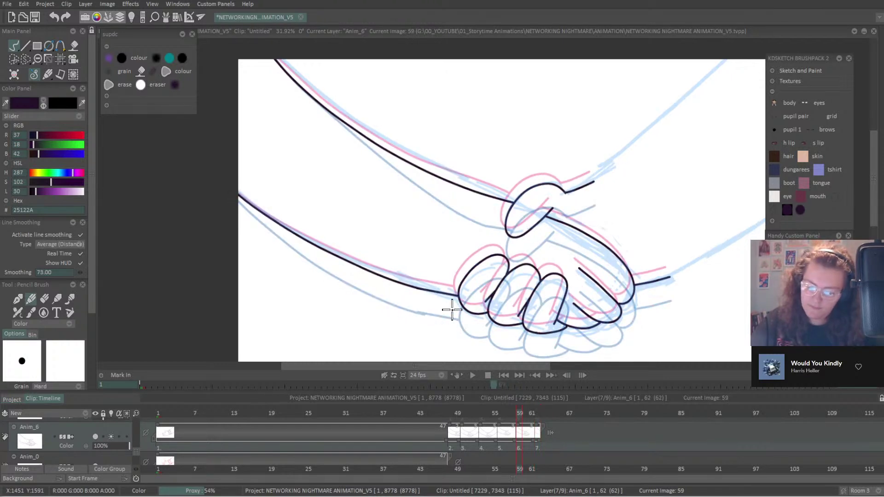
key("Right")
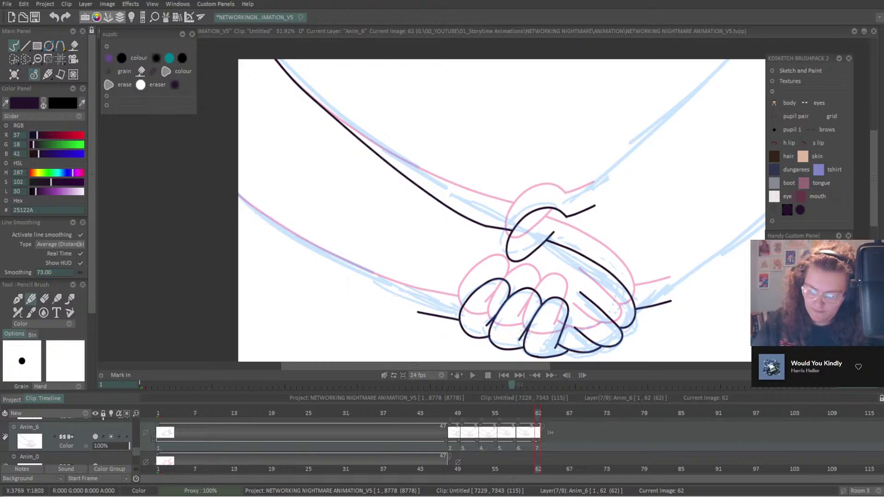
scroll(452, 310, "up", 3)
mouse_move(452, 310)
left_mouse_down()
mouse_move(548, 276)
mouse_move(568, 248)
left_mouse_up()
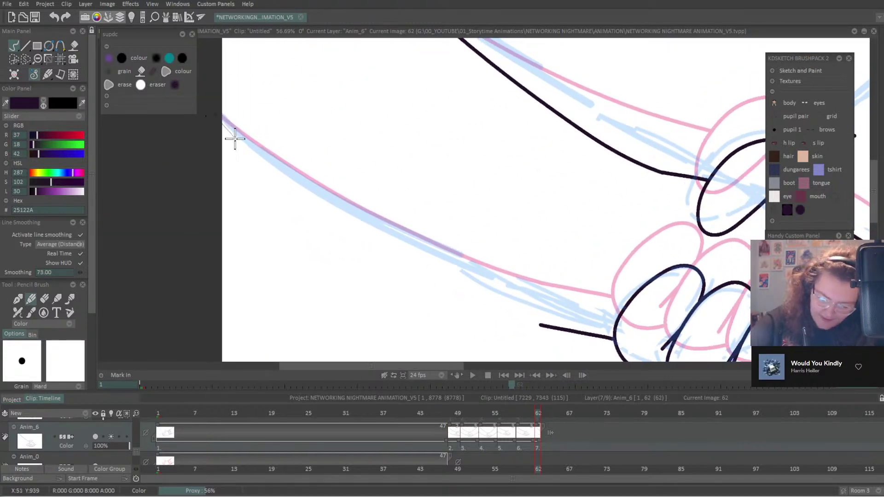
mouse_move(235, 138)
left_mouse_down()
mouse_move(365, 237)
mouse_move(550, 331)
left_mouse_up()
key("ctrl+z")
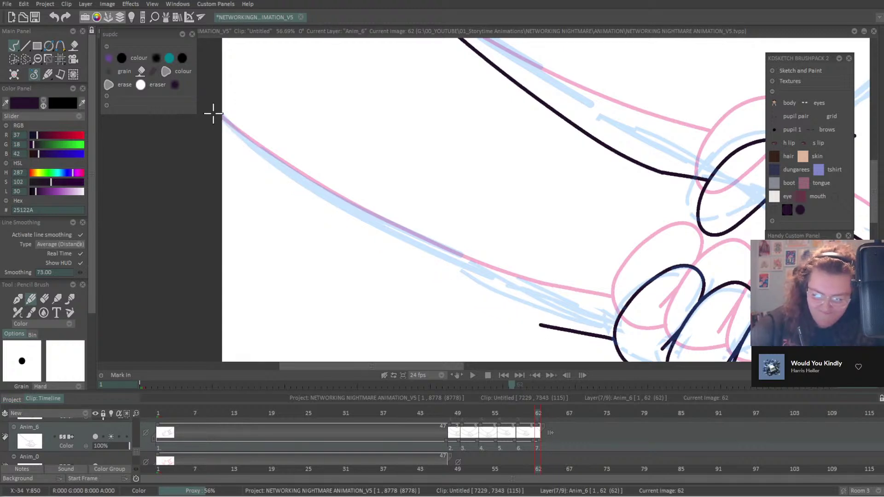
mouse_move(224, 119)
left_mouse_down()
mouse_move(296, 194)
mouse_move(396, 251)
left_mouse_up()
key("ctrl+z")
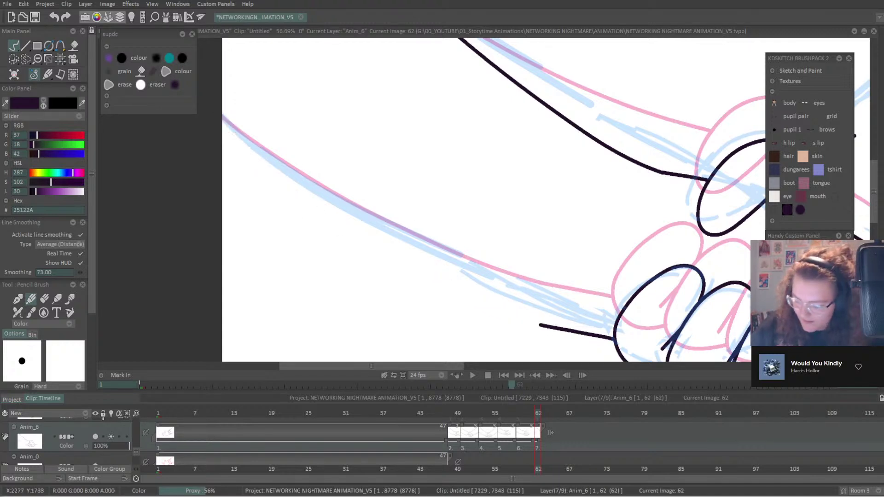
Ink the left forearm's lower line on frame 62 from the canvas edge to the fingers, erasing and redrawing the stretch before the wrist.
scroll(371, 198, "down", 5)
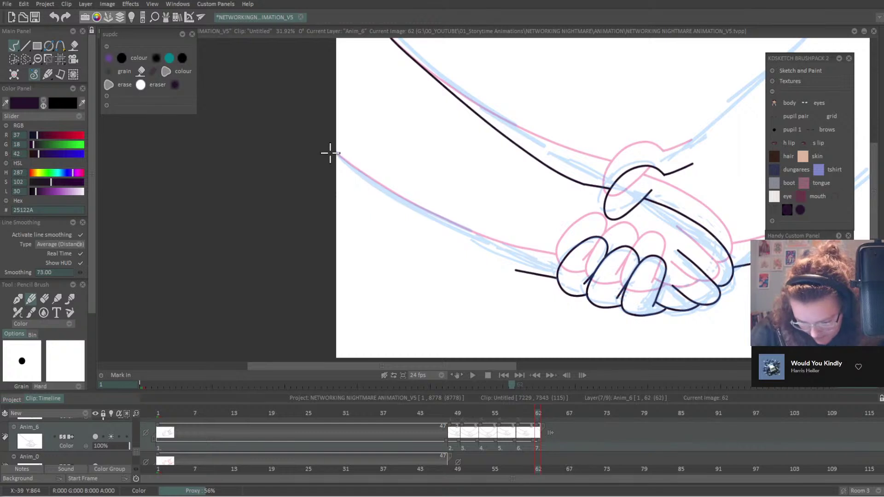
mouse_move(345, 168)
left_mouse_down()
mouse_move(426, 226)
mouse_move(526, 272)
left_mouse_up()
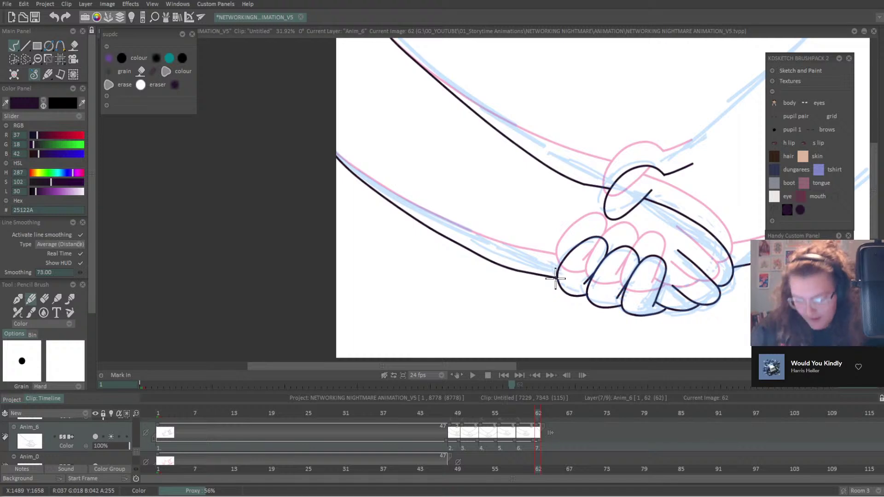
key("e")
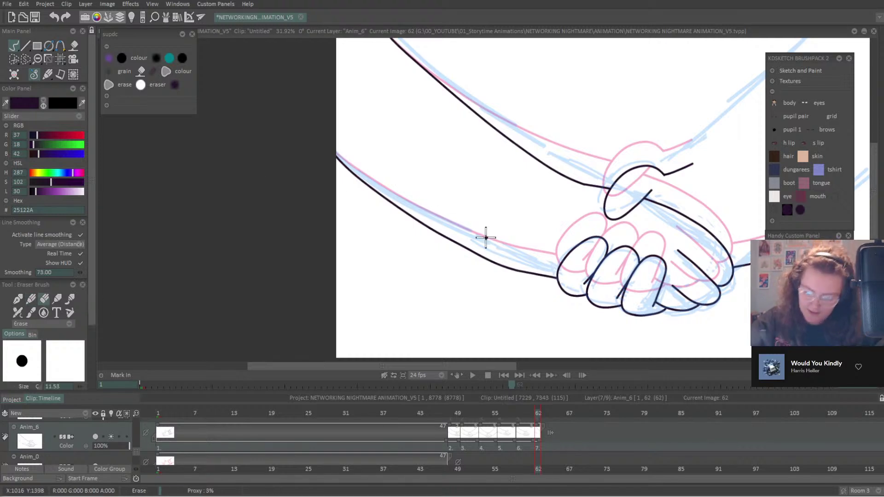
mouse_move(475, 252)
left_mouse_down()
mouse_move(525, 291)
mouse_move(474, 233)
mouse_move(462, 235)
mouse_move(474, 228)
left_mouse_up()
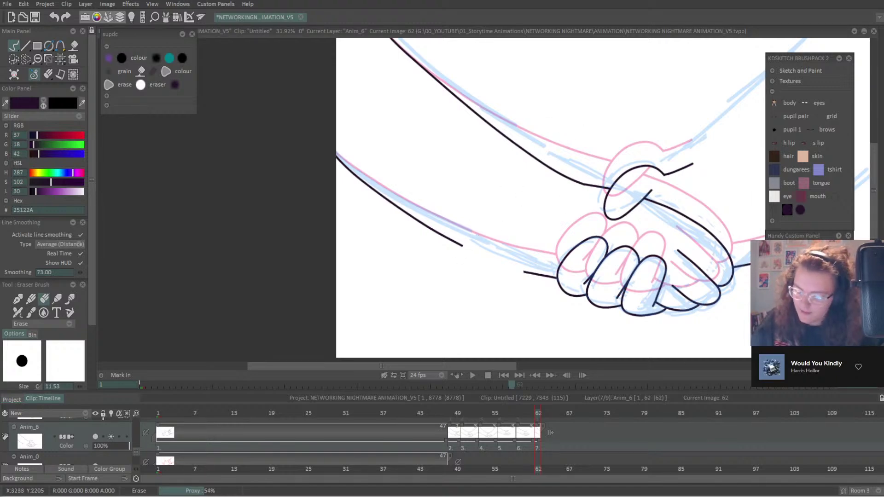
key("plus")
key("plus")
mouse_move(772, 360)
left_mouse_down()
mouse_move(716, 316)
mouse_move(583, 282)
left_mouse_up()
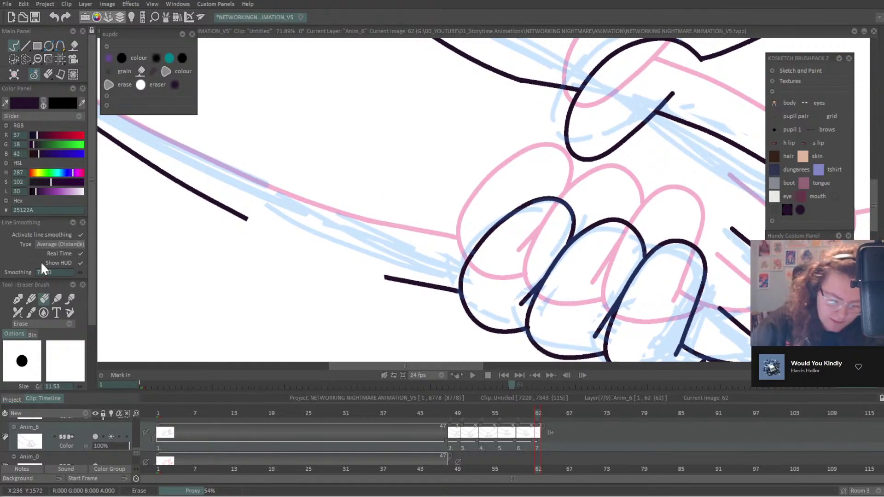
left_click(31, 299)
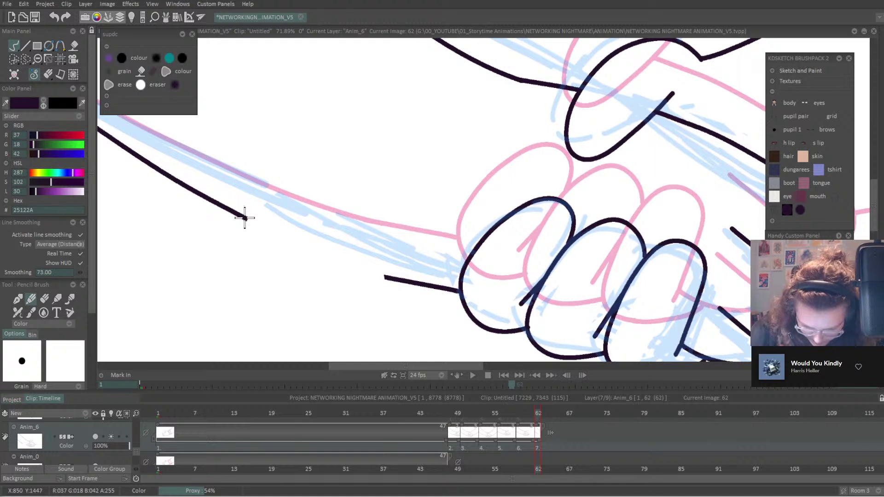
left_click_drag(248, 220, 415, 284)
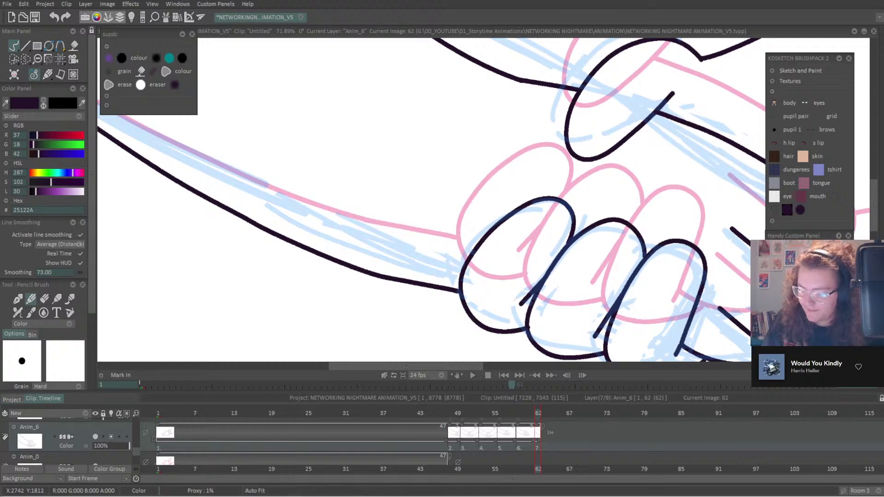
Step back from frame 62 to frame 50 and examine how the right forearm is inked on the earlier frames.
key("Home")
key("Left")
key("Left")
key("Left")
key("Left")
key("Left")
key("Left")
key("Left")
key("Left")
key("Left")
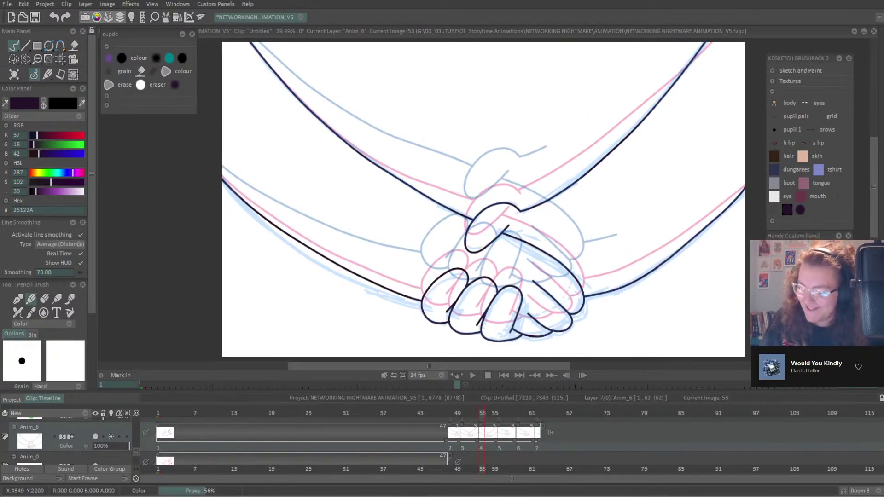
key("plus")
key("minus")
key("minus")
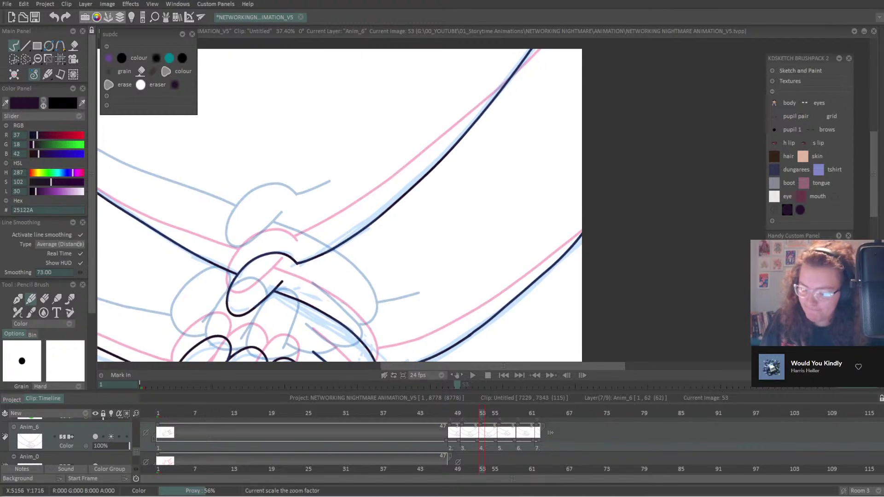
key("Left")
key("Left")
key("Left")
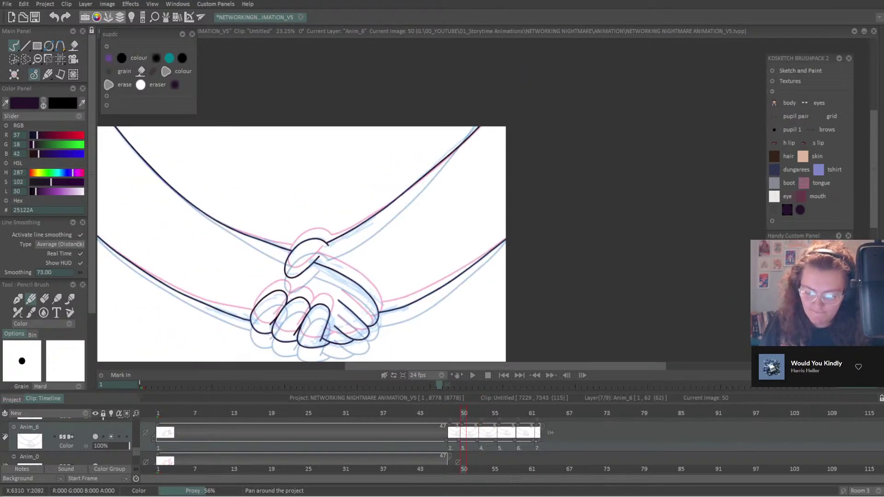
Ink the right forearm's upper and lower lines on frame 56 from the short wrist lines to the canvas edges, following the blue sketch.
key("Right")
key("Right")
key("Right")
key("Right")
key("Right")
key("Right")
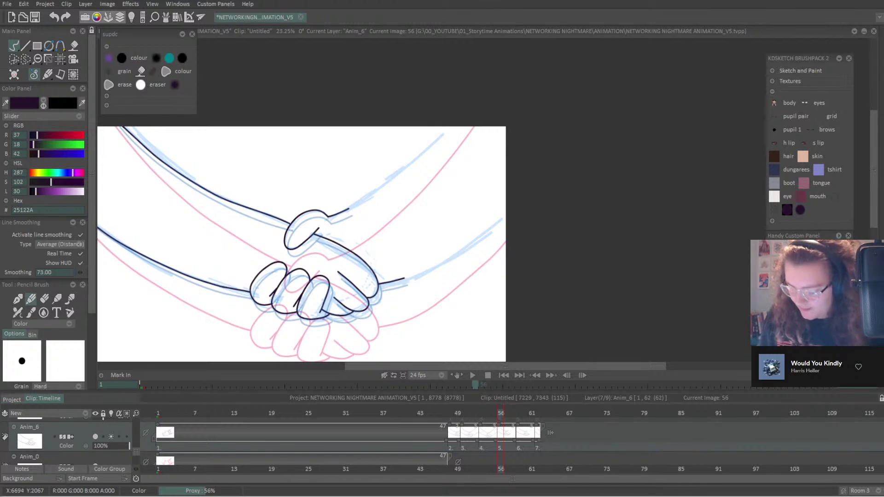
scroll(403, 228, "up", 4)
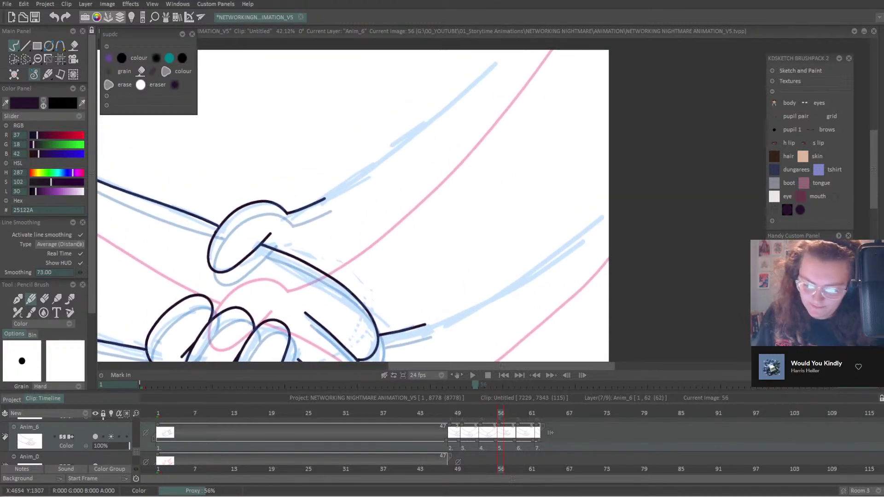
mouse_move(323, 198)
left_mouse_down()
mouse_move(418, 134)
mouse_move(548, 21)
left_mouse_up()
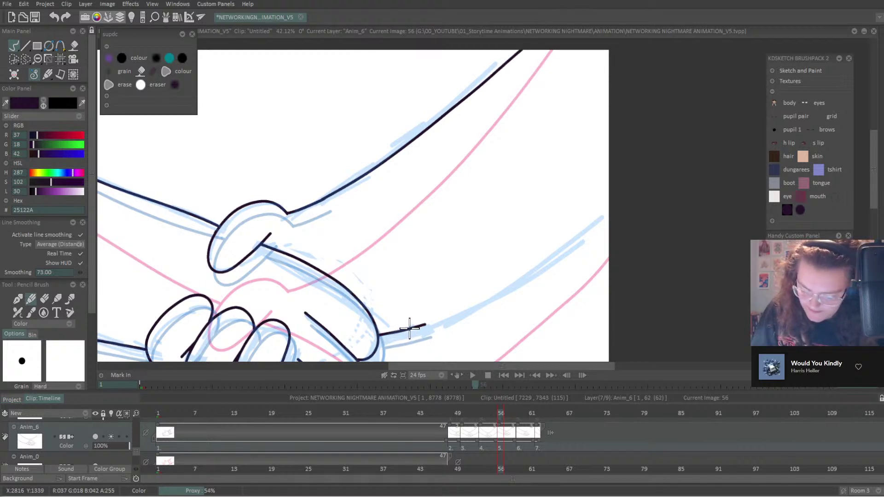
mouse_move(464, 309)
left_mouse_down()
mouse_move(568, 244)
mouse_move(661, 156)
left_mouse_up()
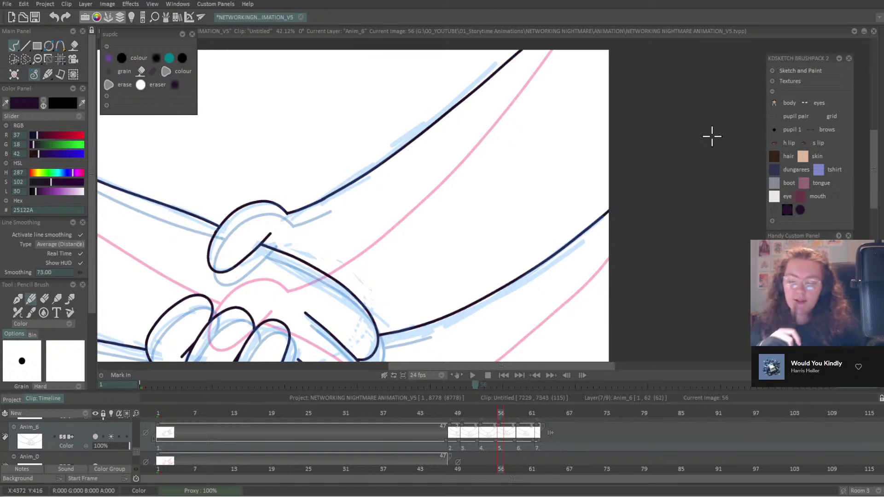
Ink the right forearm's upper line on frame 59 from the short wrist line to the canvas's upper edge, just below the pink onion-skin line.
key("Right")
key("Right")
key("Right")
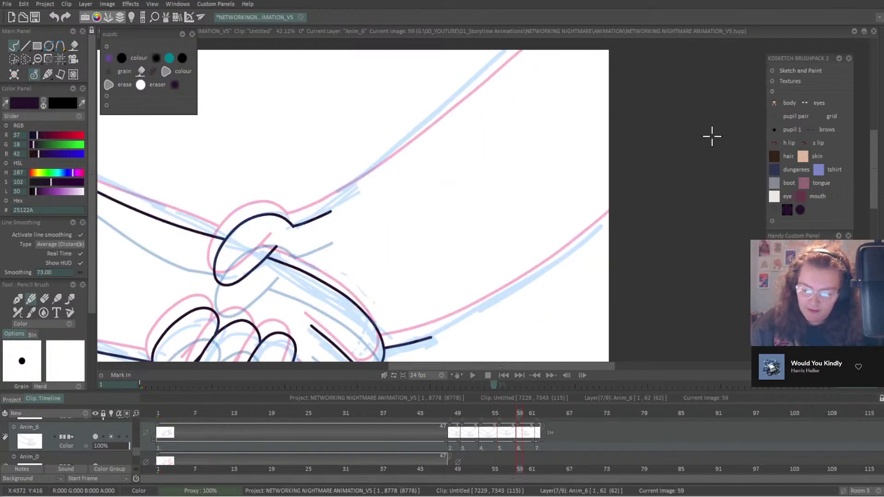
scroll(434, 178, "down", 3)
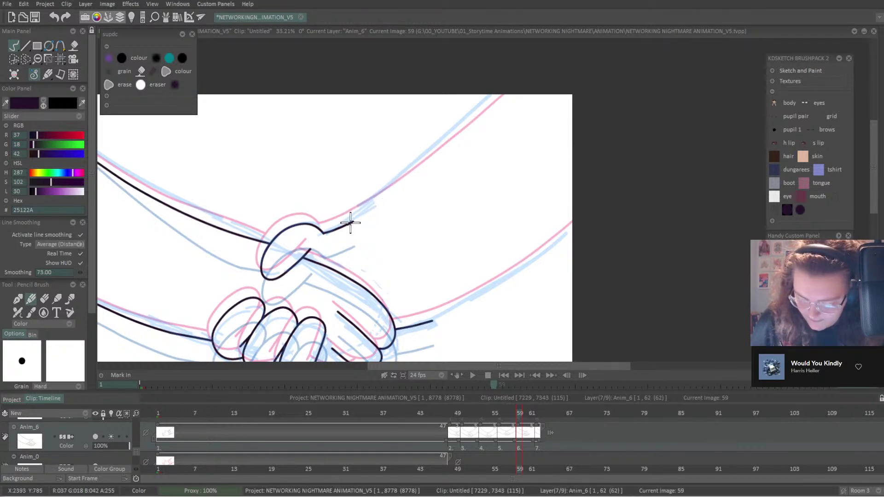
mouse_move(350, 223)
left_mouse_down()
mouse_move(494, 99)
mouse_move(536, 39)
left_mouse_up()
key("ctrl+z")
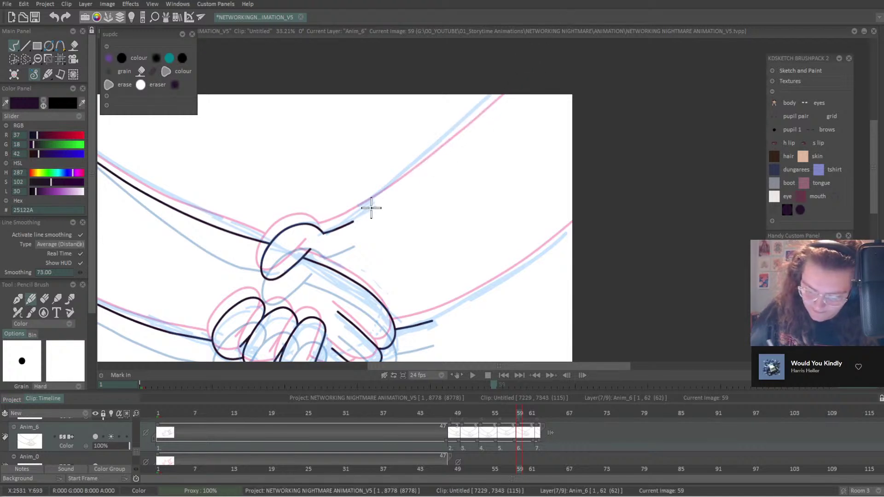
mouse_move(352, 222)
left_mouse_down()
mouse_move(463, 136)
mouse_move(533, 35)
left_mouse_up()
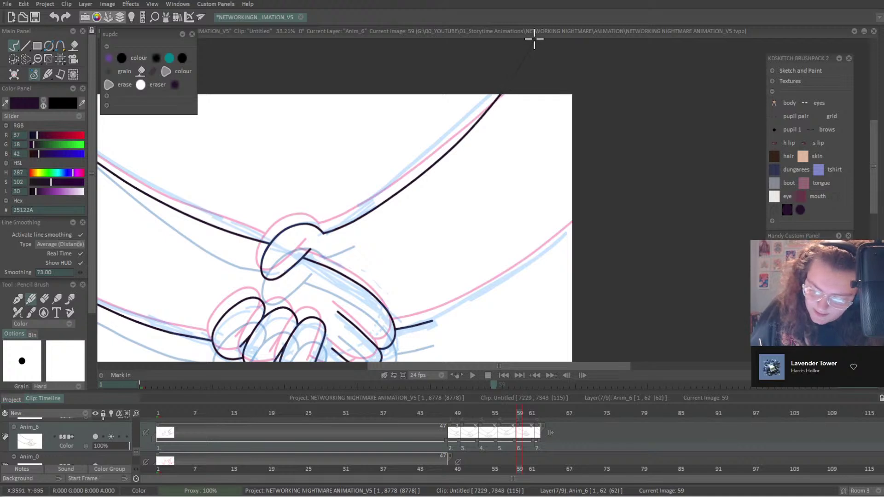
key("ctrl+z")
mouse_move(354, 221)
left_mouse_down()
mouse_move(427, 170)
mouse_move(505, 92)
left_mouse_up()
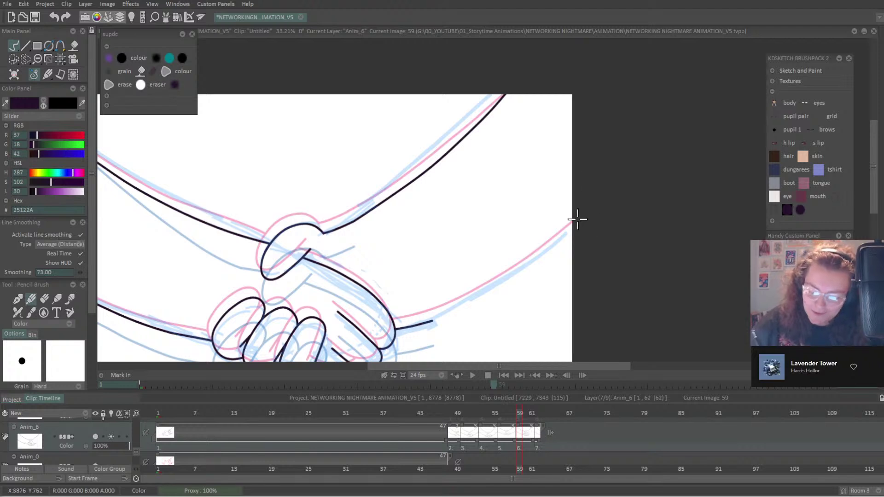
Ink the right forearm's lower line on frame 59 from the canvas edge to the short wrist line, redoing the stroke until it follows the blue sketch.
left_click_drag(570, 224, 435, 319)
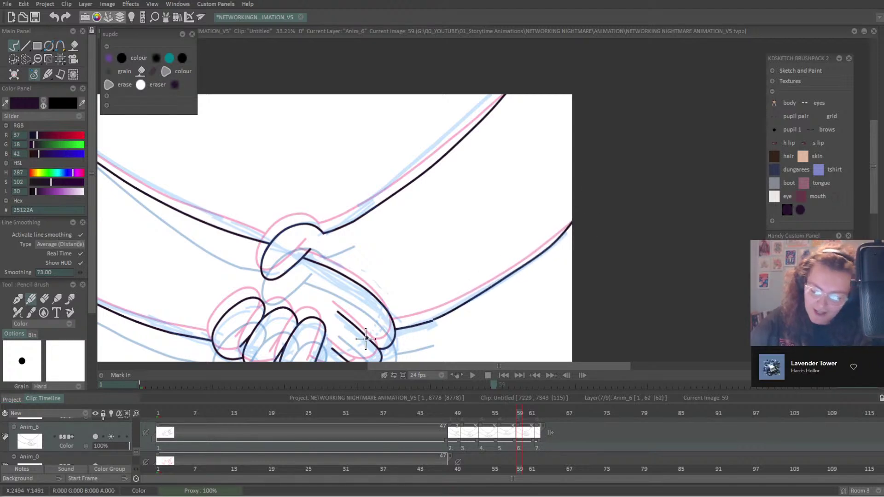
key("ctrl+z")
left_click_drag(566, 229, 436, 318)
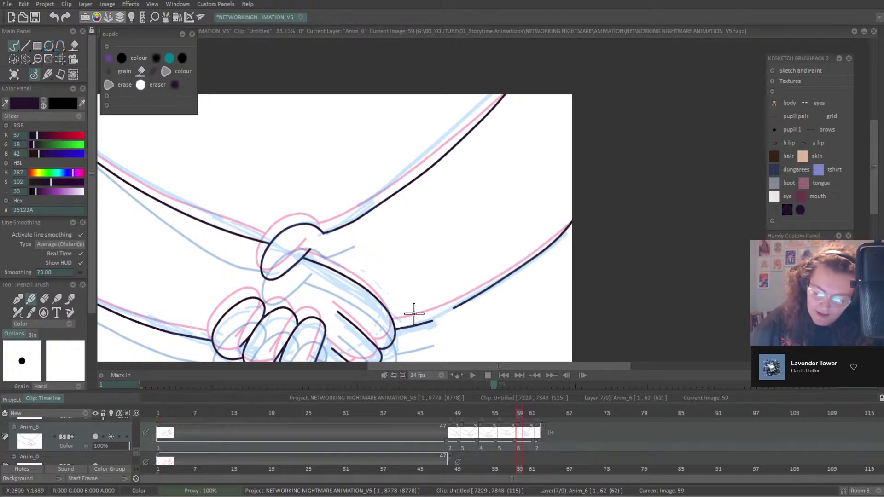
key("ctrl+z")
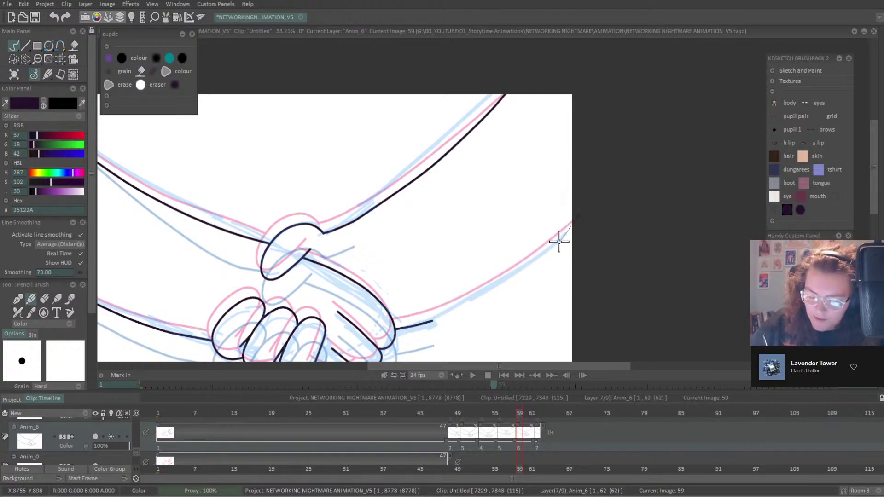
mouse_move(559, 241)
left_mouse_down()
mouse_move(436, 318)
mouse_move(389, 329)
left_mouse_up()
key("ctrl+z")
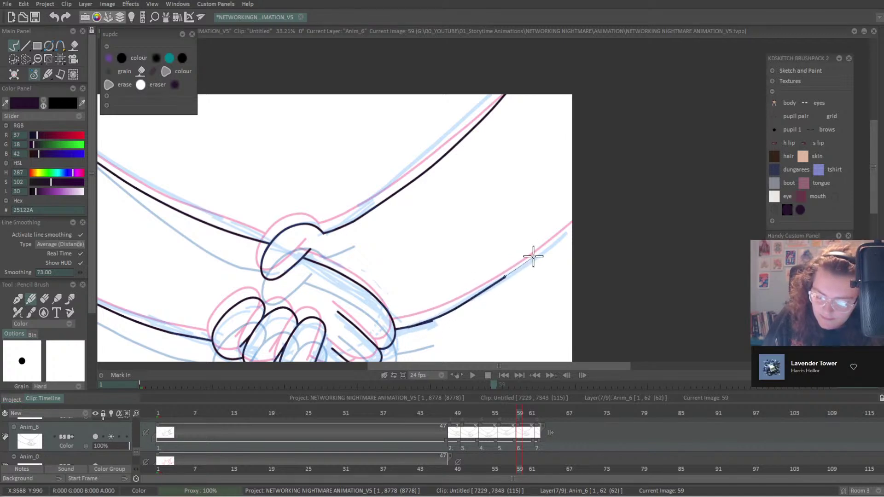
mouse_move(578, 215)
left_mouse_down()
mouse_move(499, 287)
mouse_move(422, 322)
left_mouse_up()
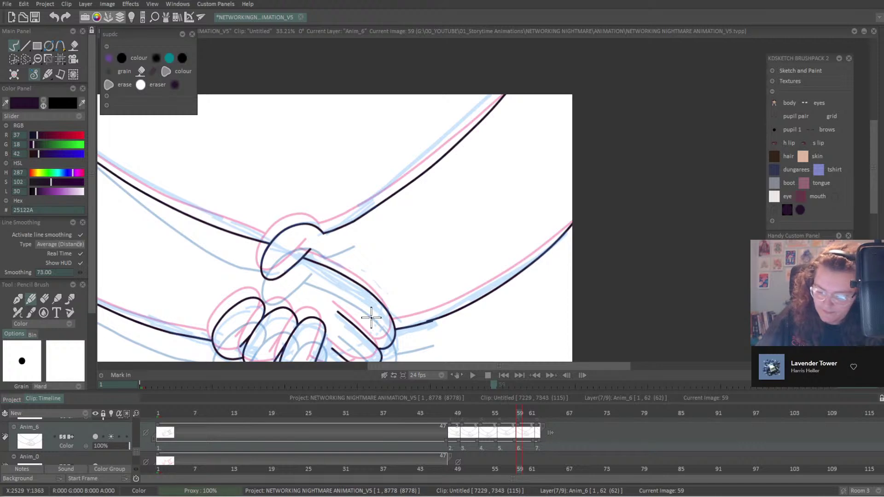
key("ctrl+z")
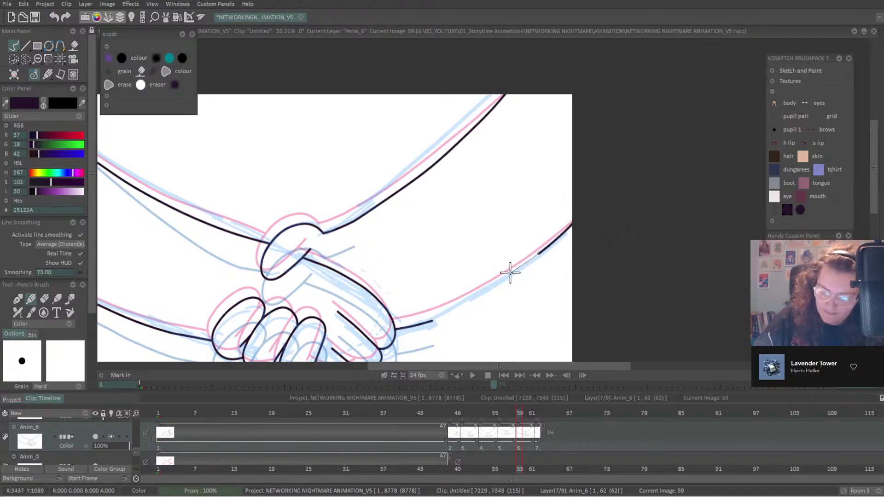
mouse_move(567, 232)
left_mouse_down()
mouse_move(487, 292)
mouse_move(411, 326)
left_mouse_up()
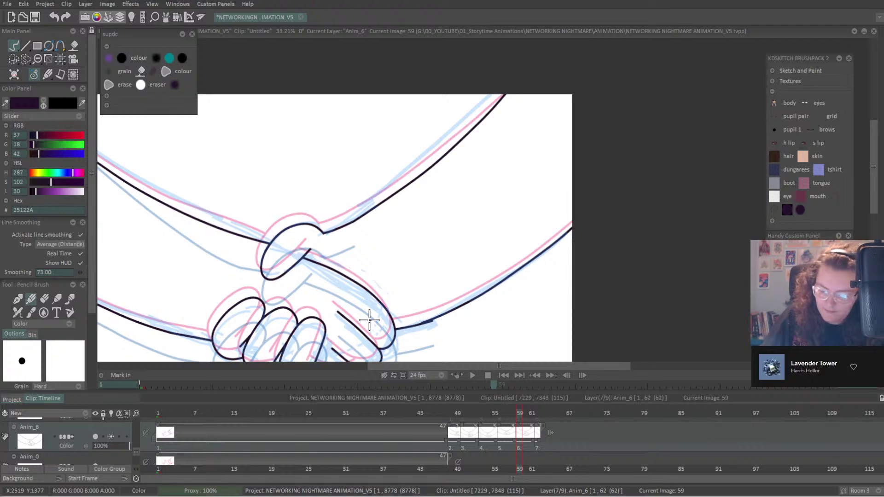
Undo the right forearm's lower line on frame 59 and redraw it from the canvas edge down to the wrist.
key("ctrl+z")
mouse_move(573, 228)
left_mouse_down()
mouse_move(451, 310)
mouse_move(391, 328)
left_mouse_up()
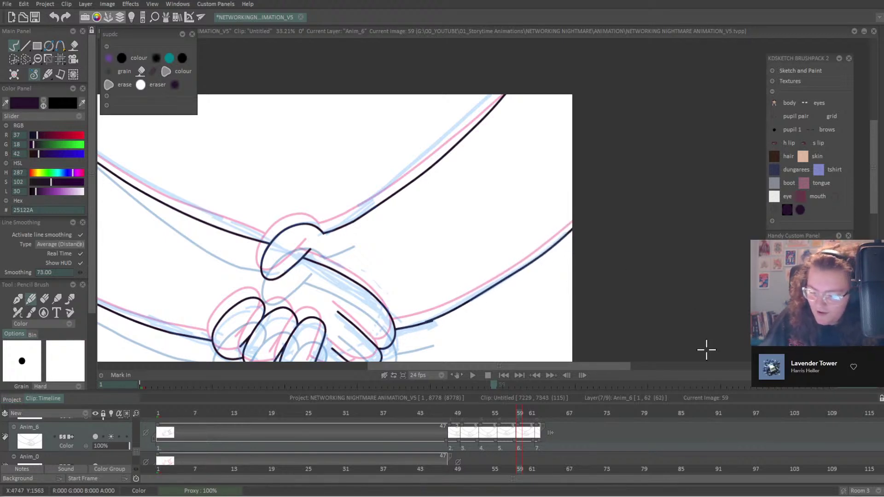
key("ctrl+z")
mouse_move(570, 227)
left_mouse_down()
mouse_move(492, 286)
mouse_move(395, 327)
left_mouse_up()
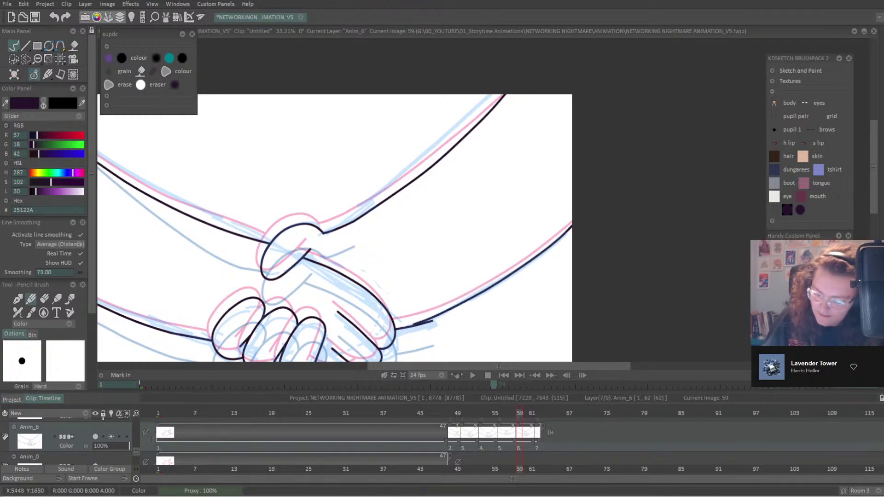
Erase the leftover short wrist line sticking out beneath the right forearm's lower line on frame 59.
scroll(377, 254, "up", 5)
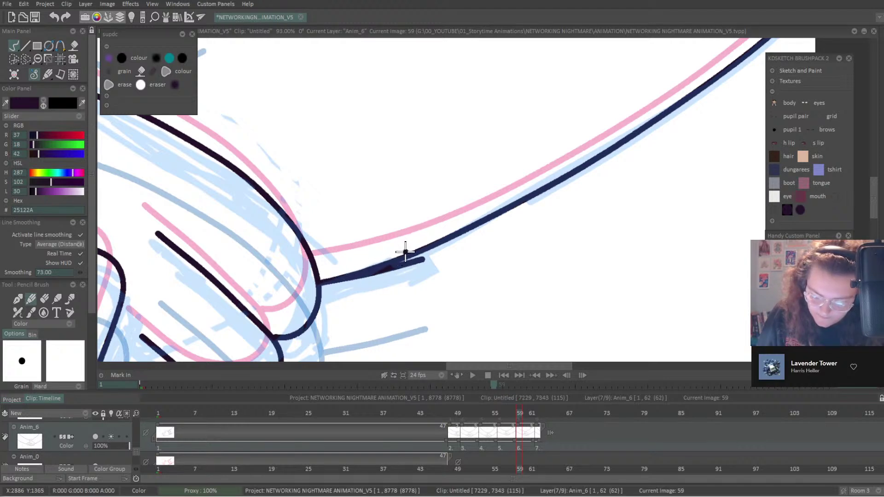
key("e")
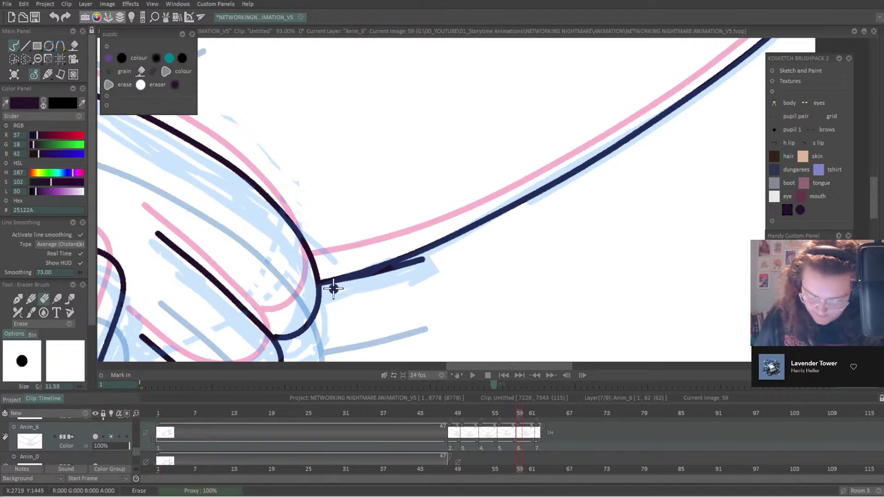
mouse_move(377, 278)
left_mouse_down()
mouse_move(454, 251)
mouse_move(340, 291)
mouse_move(395, 263)
mouse_move(513, 227)
left_mouse_up()
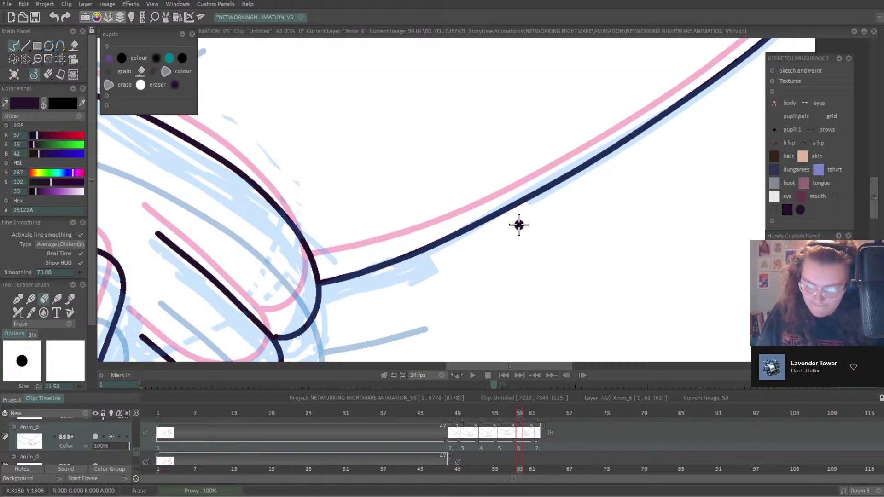
key("Home")
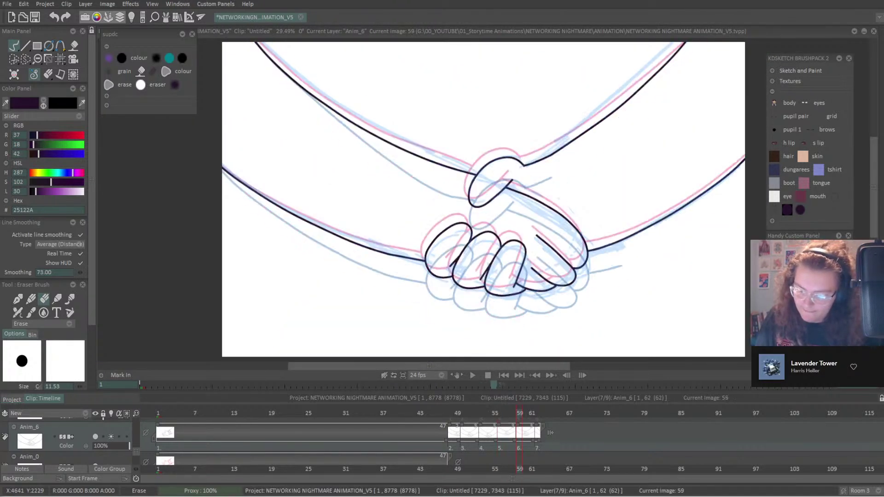
Ink the right forearm's upper and lower lines on frame 62 from the canvas edges to the wrist, just below the pink onion-skin lines.
key("Right")
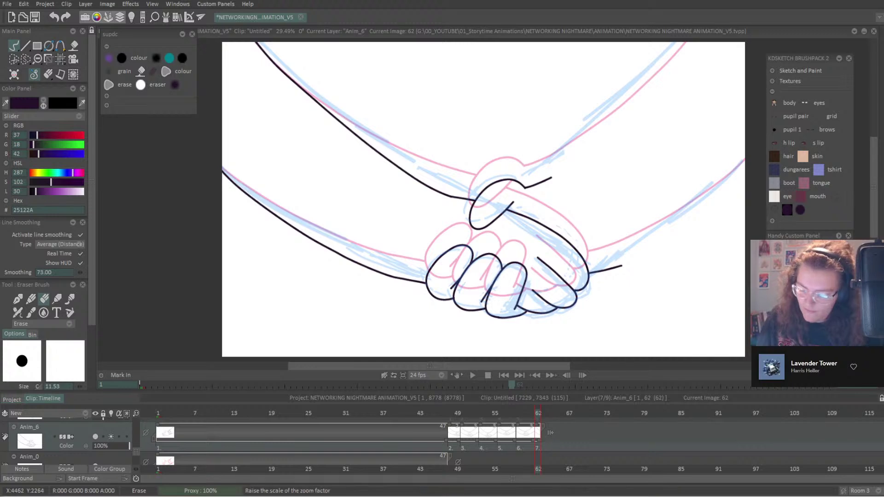
key("plus")
key("minus")
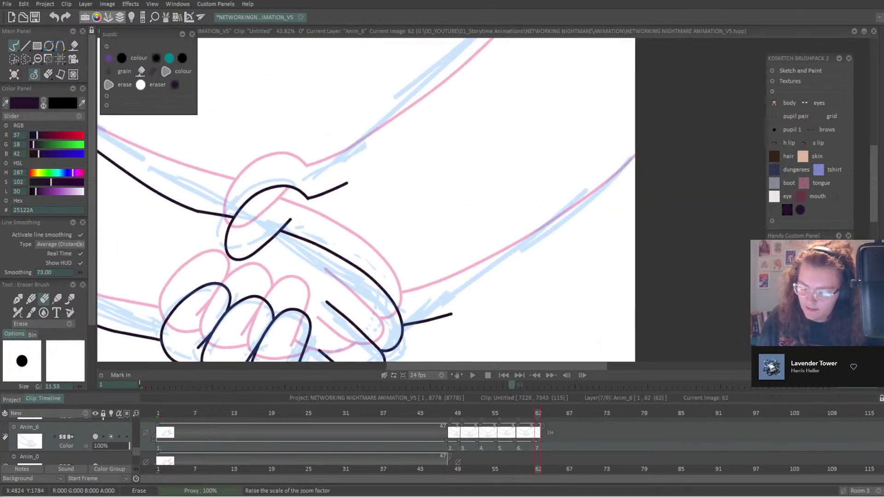
scroll(439, 263, "down", 1)
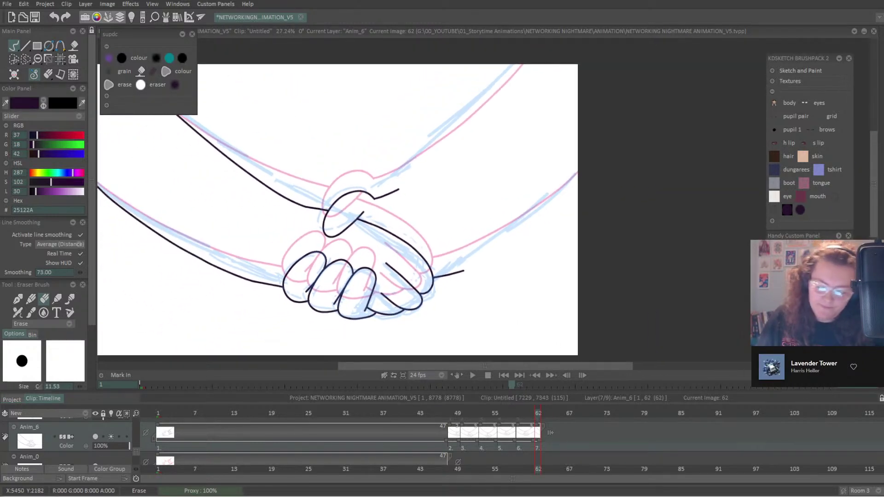
left_click(31, 300)
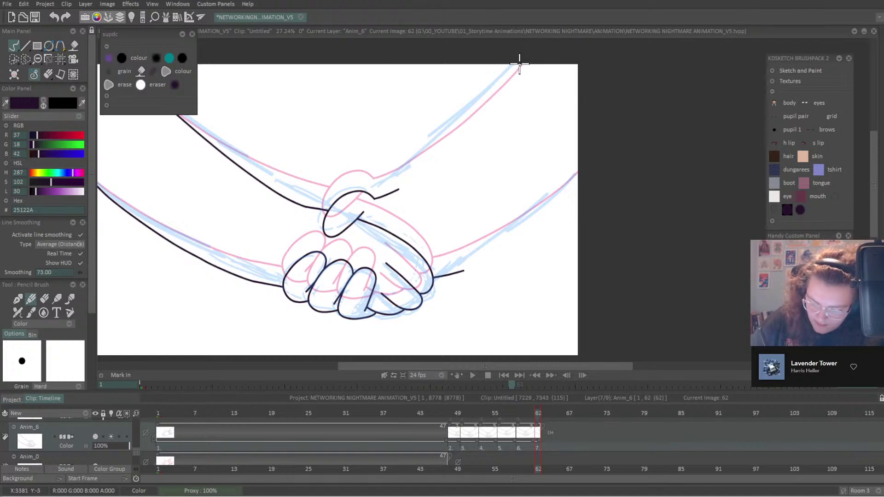
mouse_move(519, 64)
left_mouse_down()
mouse_move(465, 133)
mouse_move(377, 198)
left_mouse_up()
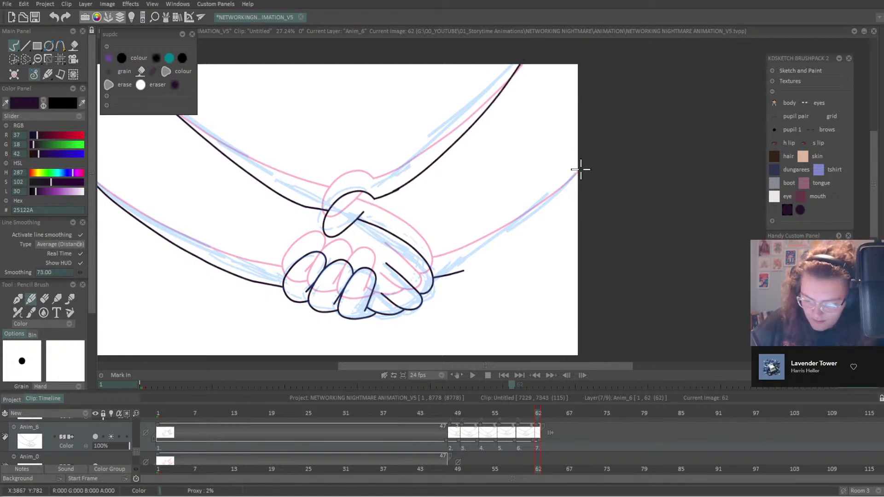
mouse_move(579, 171)
left_mouse_down()
mouse_move(505, 244)
mouse_move(446, 274)
left_mouse_up()
key("ctrl+z")
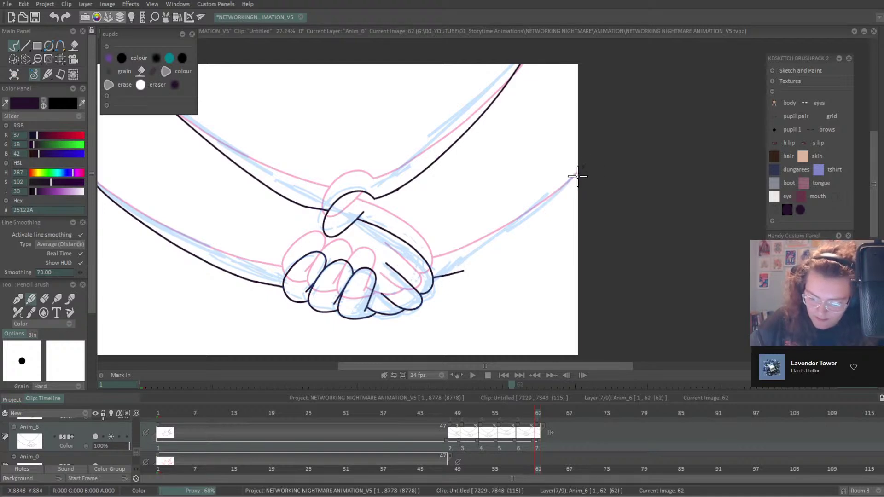
mouse_move(578, 176)
left_mouse_down()
mouse_move(508, 235)
mouse_move(434, 276)
left_mouse_up()
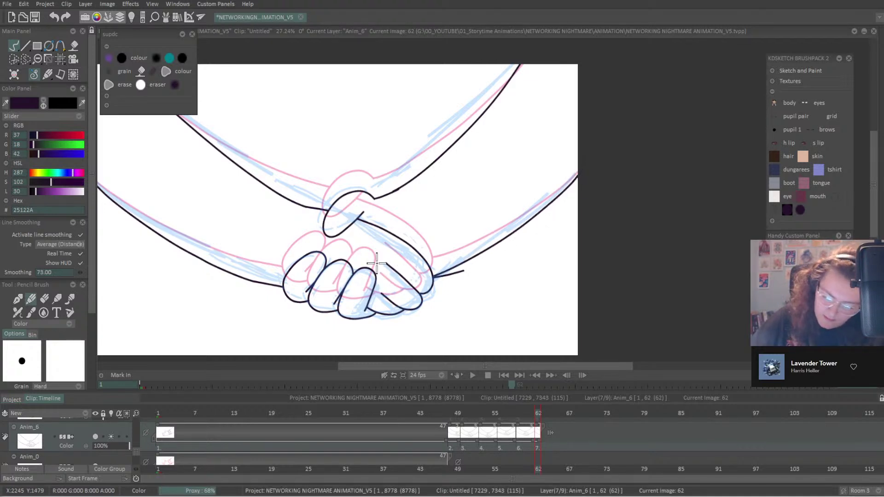
Erase the leftover short wrist line below the right forearm's lower line on frame 62 and join the forearm line to the hand.
left_click(44, 299)
scroll(446, 282, "up", 6)
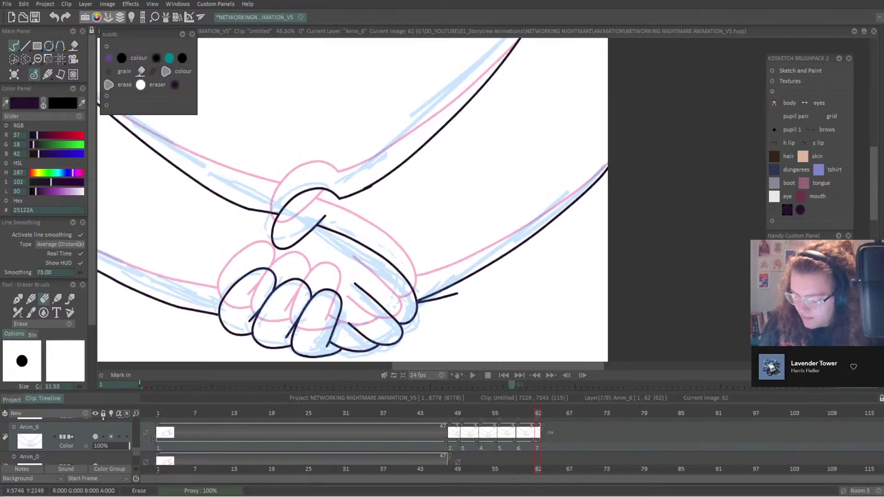
mouse_move(446, 282)
left_mouse_down()
mouse_move(338, 212)
mouse_move(294, 196)
mouse_move(509, 138)
left_mouse_up()
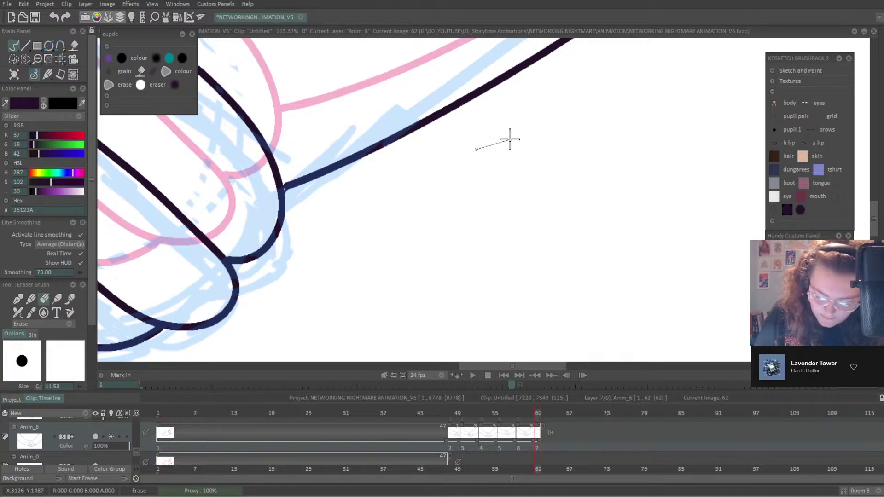
left_click(30, 299)
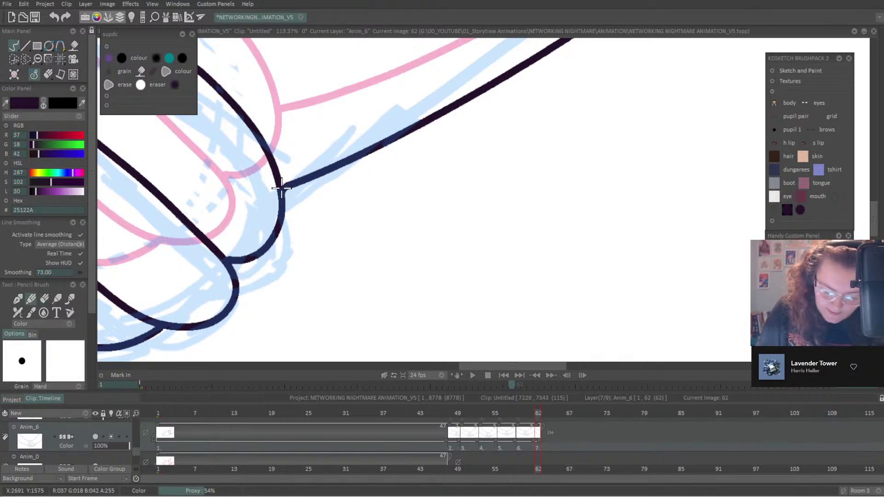
left_click_drag(278, 188, 296, 180)
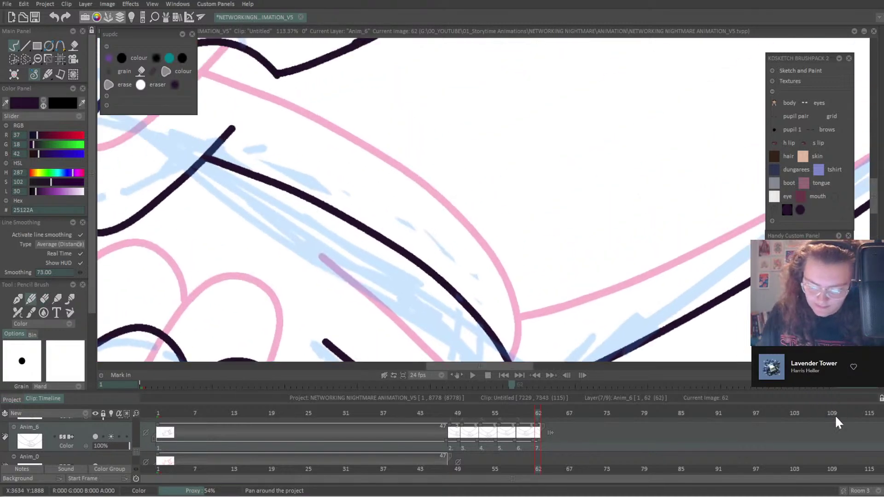
Erase the bumpy join in the right forearm's upper line near the thumb on frame 62 and redraw that section smoothly.
key("e")
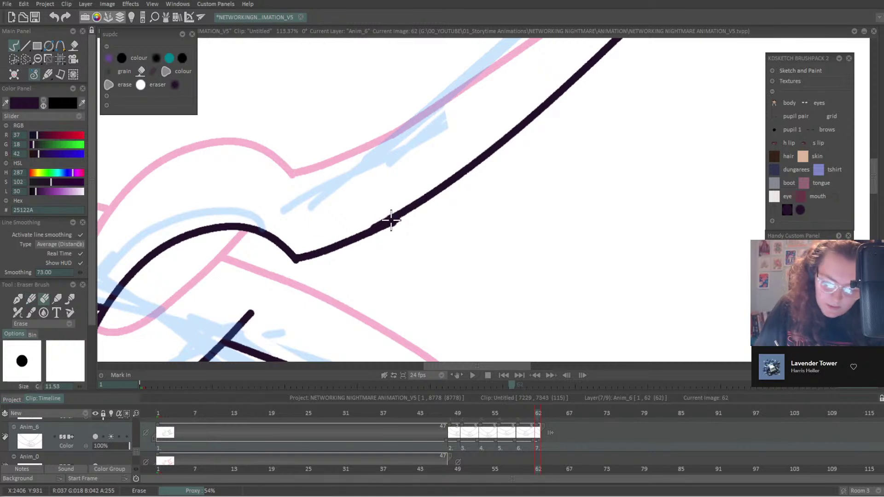
mouse_move(389, 221)
left_mouse_down()
mouse_move(380, 206)
mouse_move(400, 233)
mouse_move(409, 192)
left_mouse_up()
key("p")
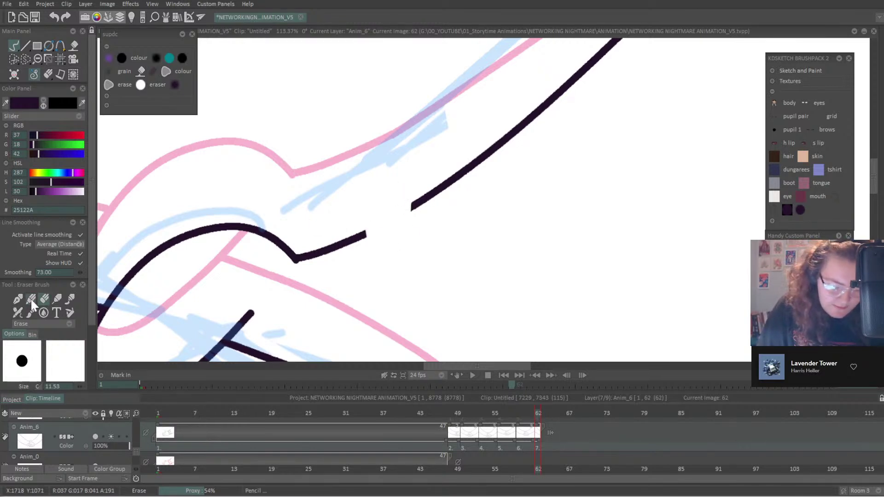
mouse_move(360, 235)
left_mouse_down()
mouse_move(424, 197)
mouse_move(466, 154)
left_mouse_up()
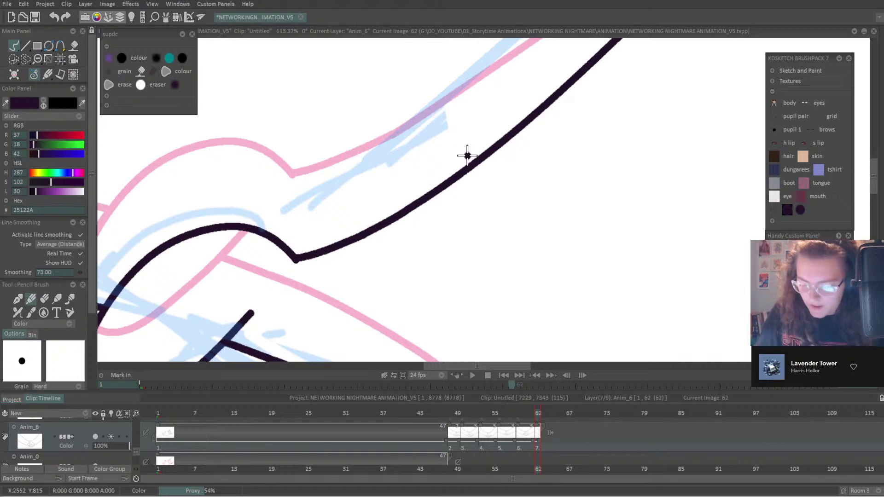
key("Home")
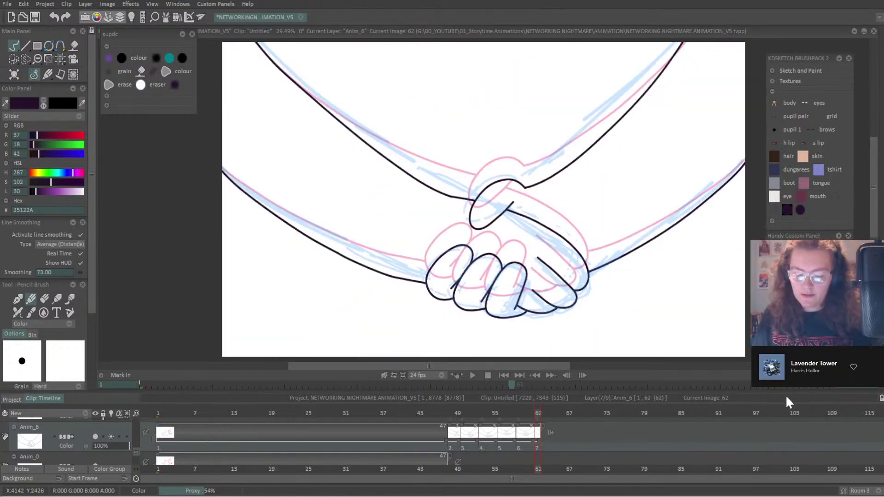
Flip back and forth between frame 62 and the three preceding drawings to check how the inked forearms move.
key("Left")
key("Left")
key("Left")
key("Right")
key("Right")
key("Right")
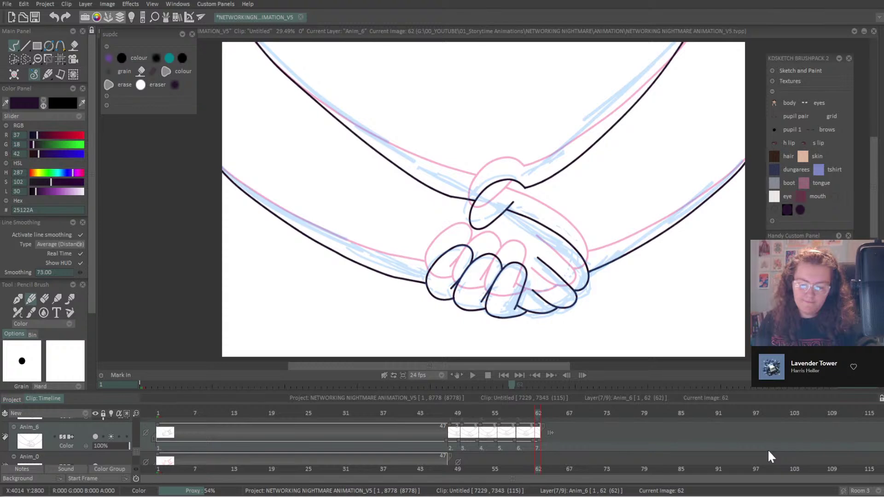
key("Left")
key("Left")
key("Left")
key("Right")
key("Right")
key("Right")
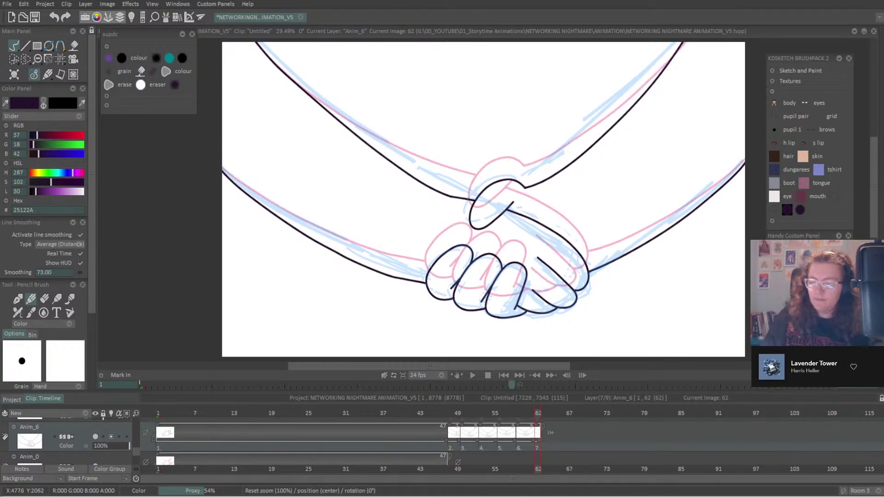
Play back the handshake clip with Anim_6's onion skin turned off and the blue Anim_2 sketch layer hidden.
left_click(110, 436)
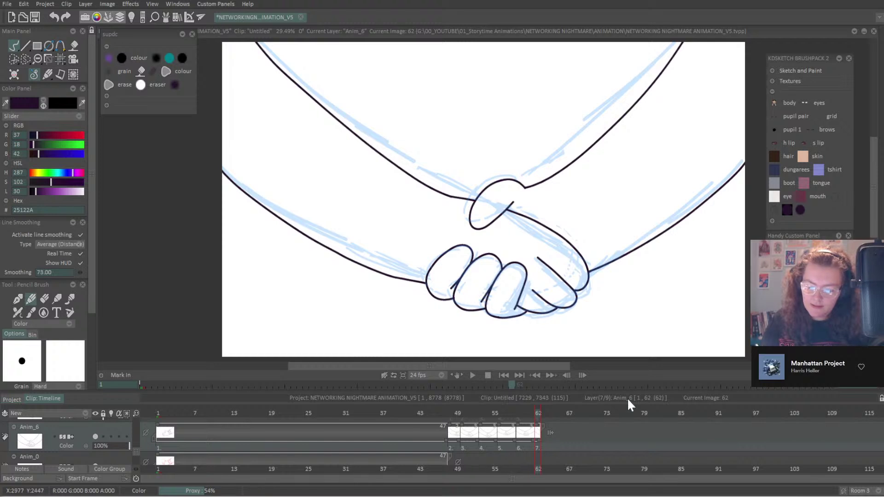
scroll(135, 451, "down", 3)
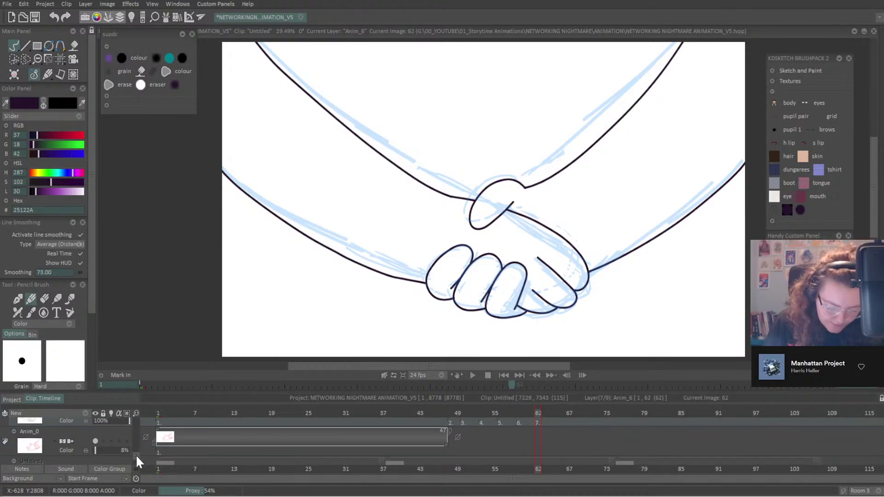
scroll(136, 458, "down", 4)
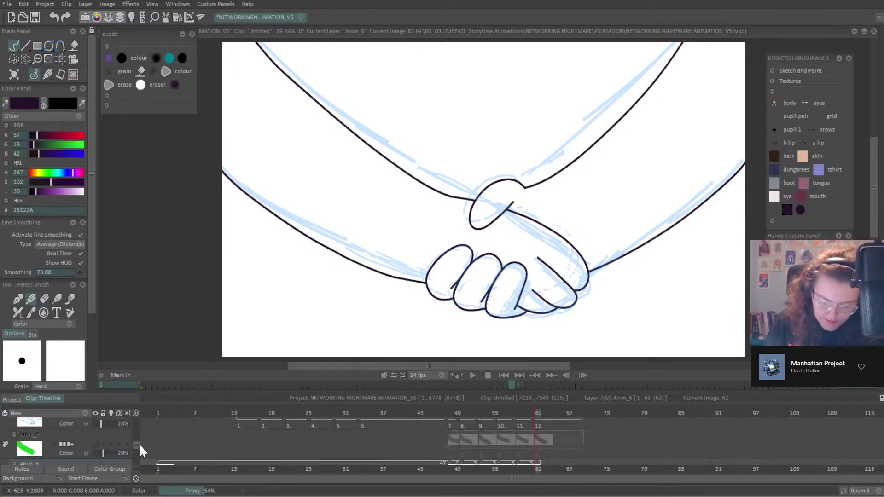
scroll(140, 441, "up", 1)
left_click(95, 434)
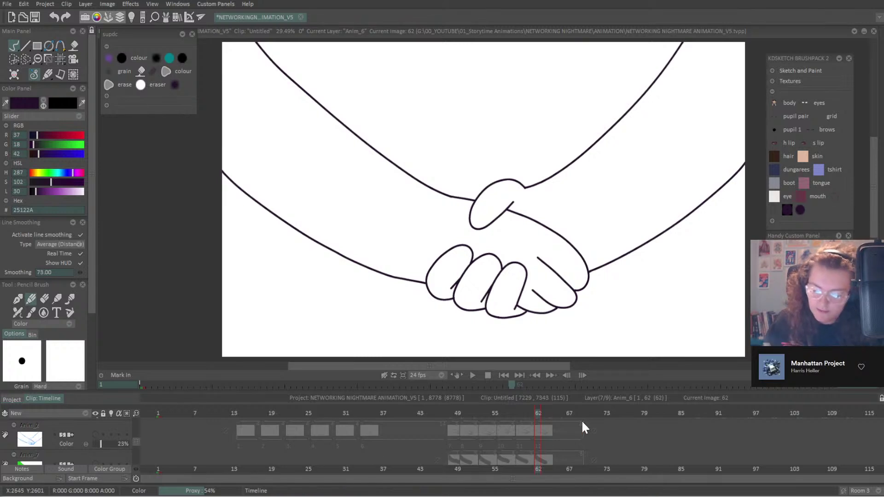
left_click(472, 375)
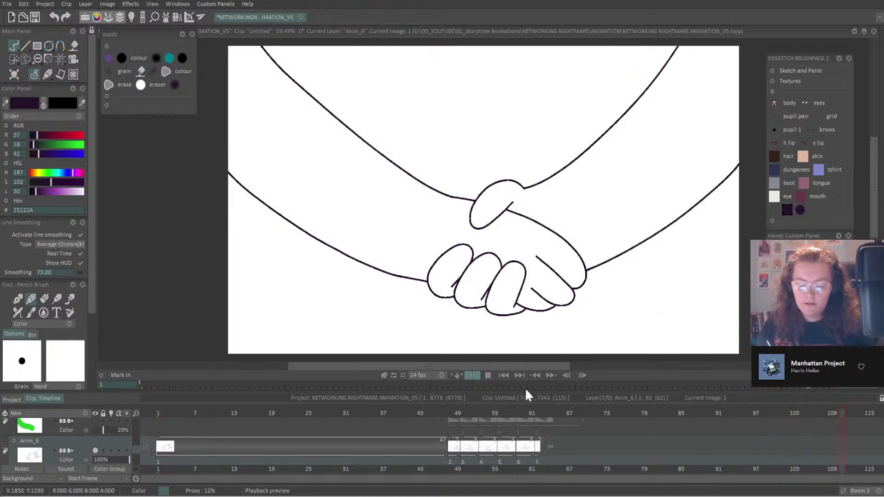
left_click(474, 374)
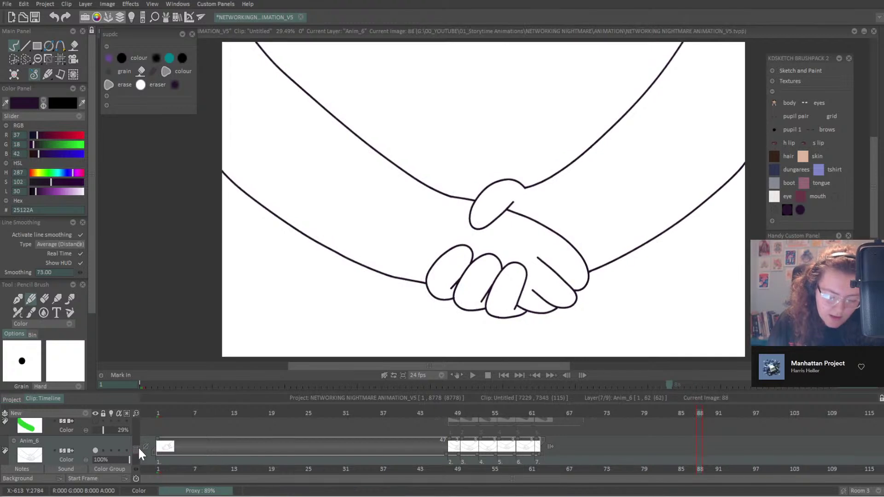
Make the blue Anim_2 sketch layer visible again.
scroll(137, 443, "up", 1)
scroll(137, 444, "up", 2)
left_click(87, 443)
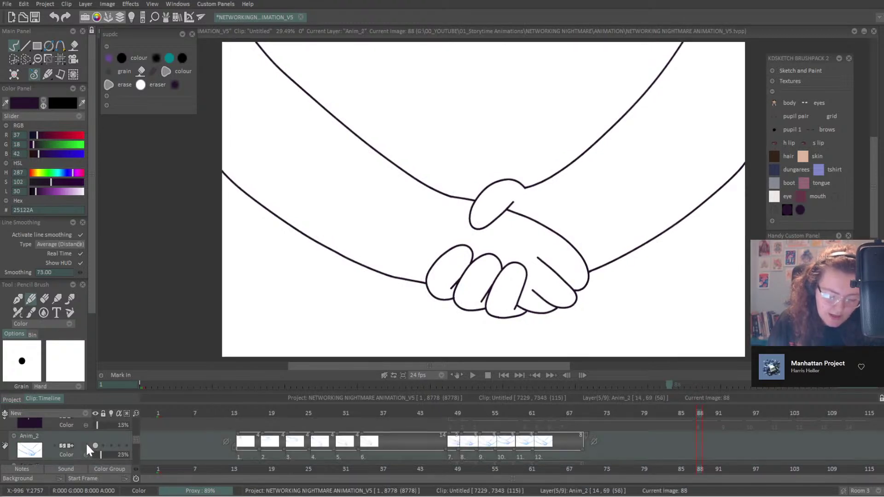
Delete the hidden Anim_7 layer with the green shapes.
scroll(135, 443, "down", 1)
right_click(84, 437)
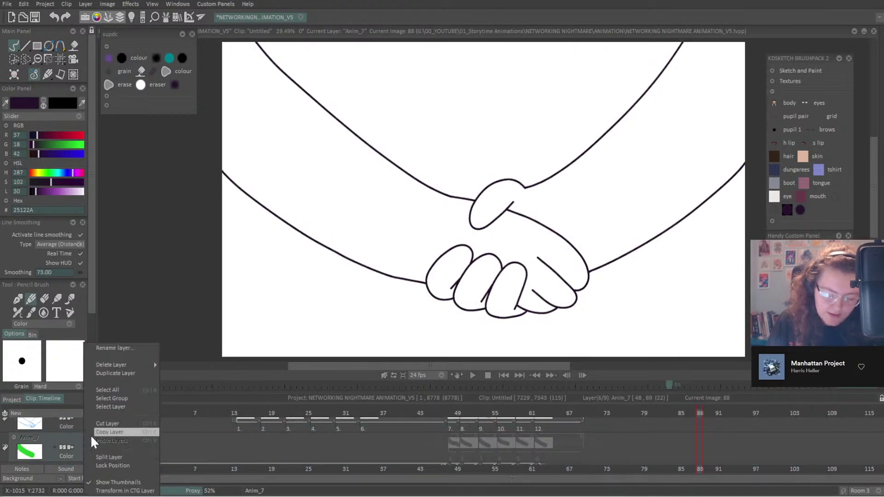
mouse_move(157, 365)
left_click(183, 365)
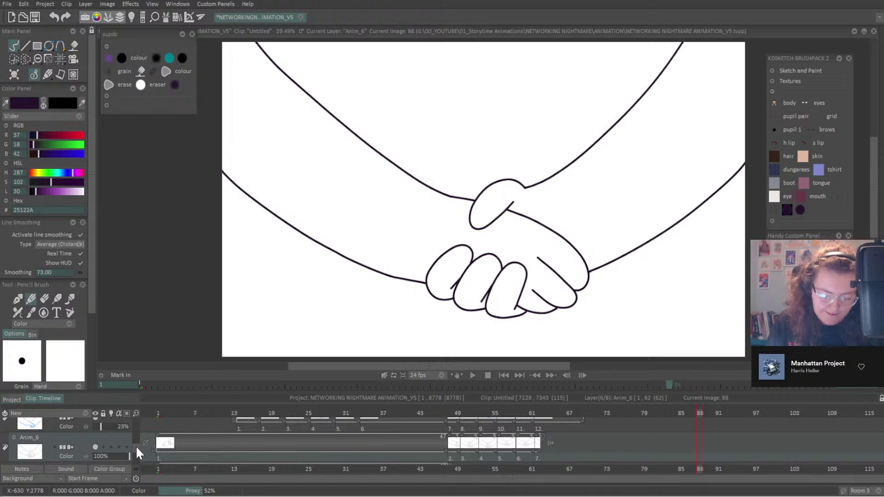
Return to frame 48 on Anim_6 and turn its onion skin back on.
scroll(136, 446, "down", 1)
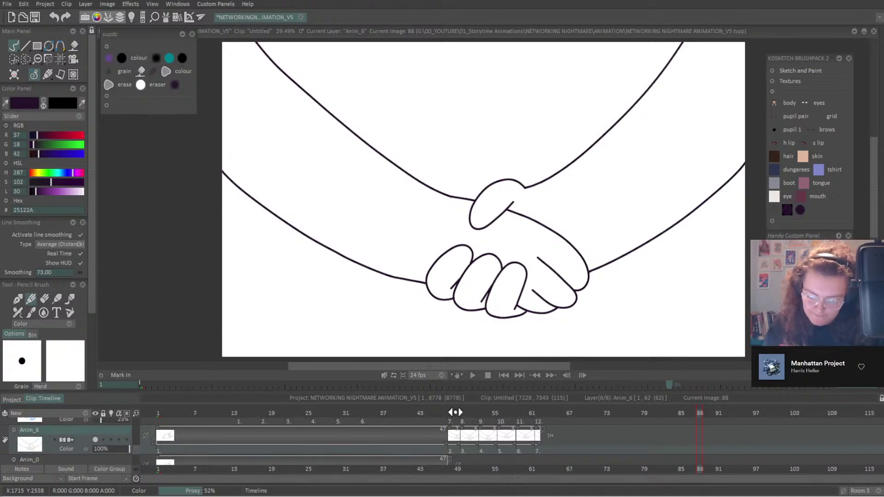
left_click(453, 424)
key("Left")
key("Right")
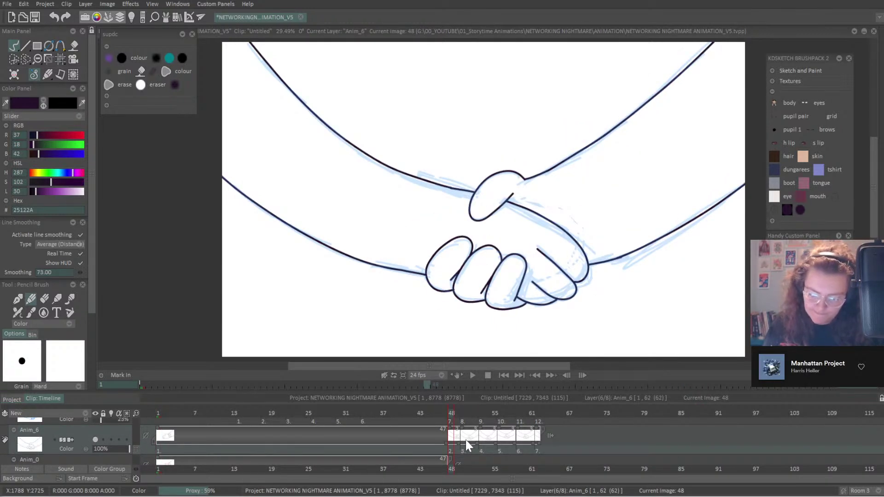
left_click(111, 439)
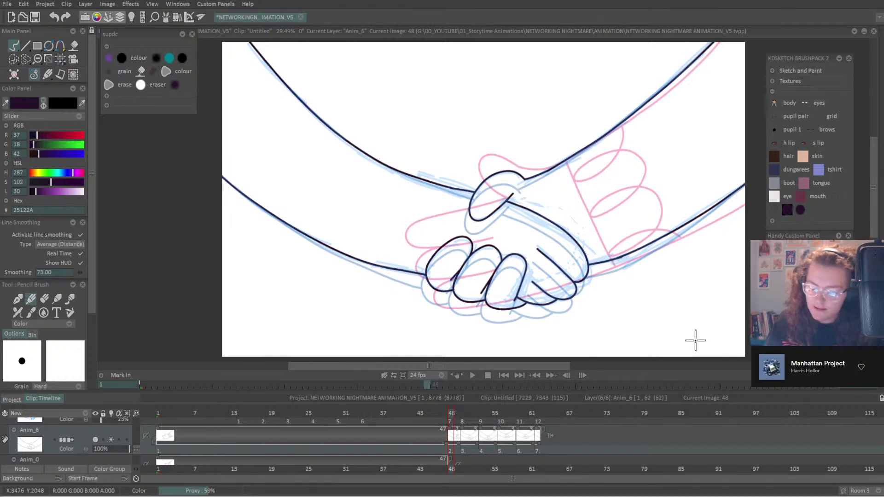
Add a new animation layer at frame 48 and ink the straight cuff line across the wrist over the pink sketch.
scroll(738, 357, "up", 3)
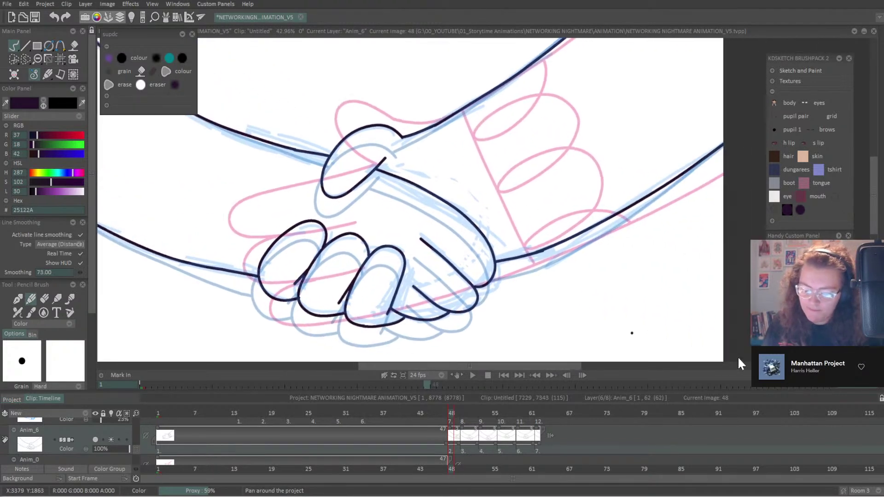
left_click(85, 414)
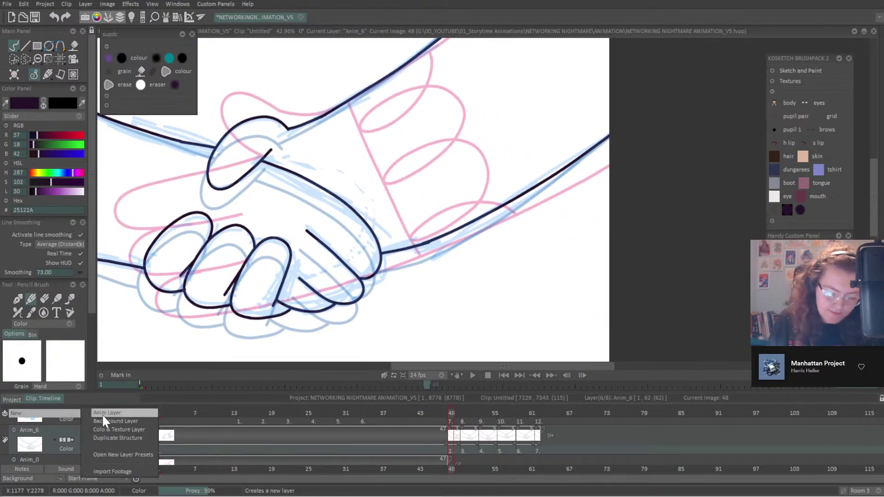
left_click(105, 413)
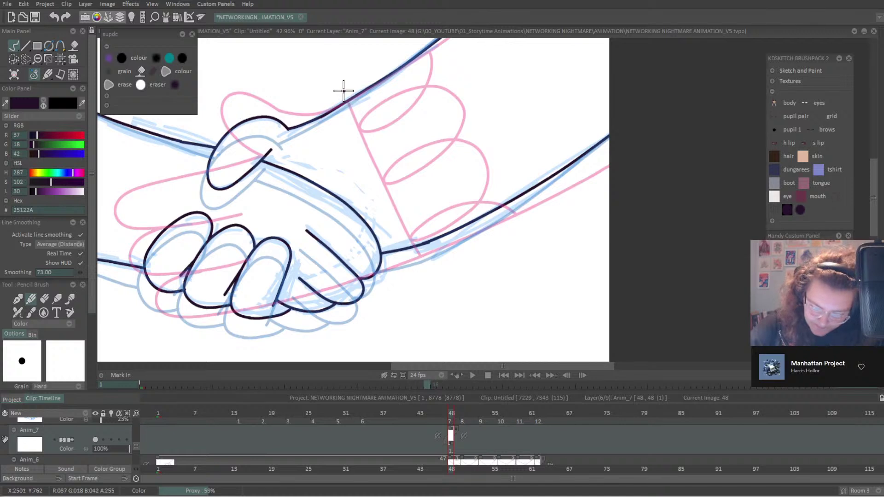
mouse_move(344, 91)
left_mouse_down()
mouse_move(390, 205)
mouse_move(427, 260)
left_mouse_up()
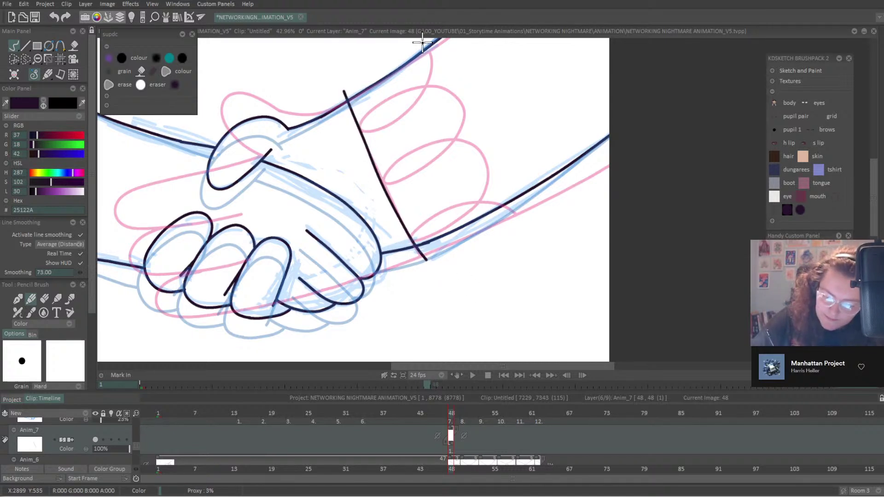
Set the line smoothing to 30 and ink the lower scalloped loops of the cuff frill over the pink sketch.
mouse_move(433, 60)
left_mouse_down()
mouse_move(427, 90)
mouse_move(373, 130)
mouse_move(359, 122)
mouse_move(365, 130)
left_mouse_up()
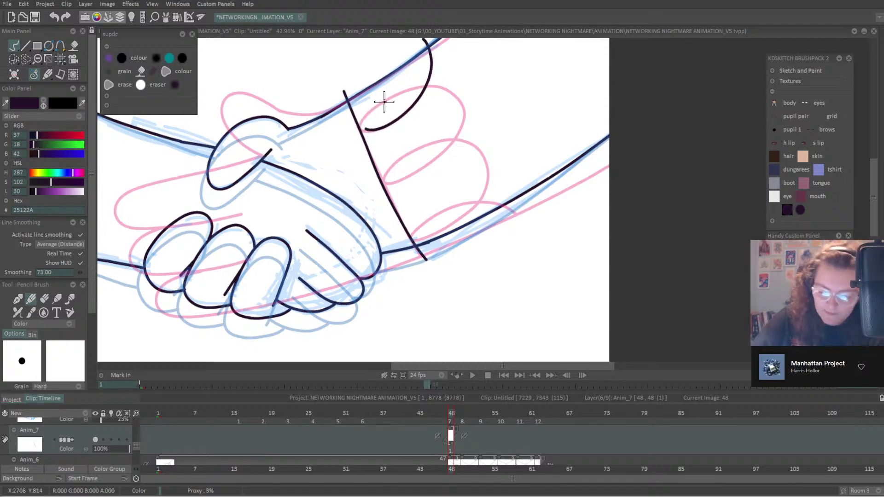
key("ctrl+z")
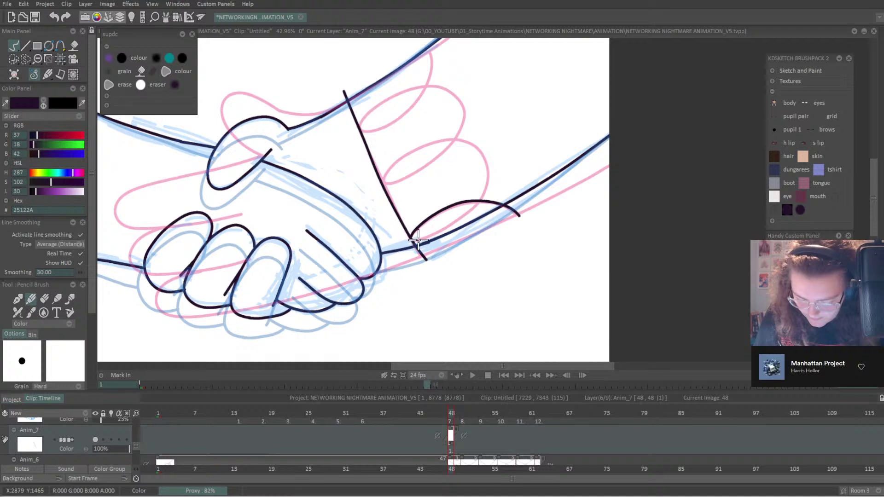
key("ctrl+z")
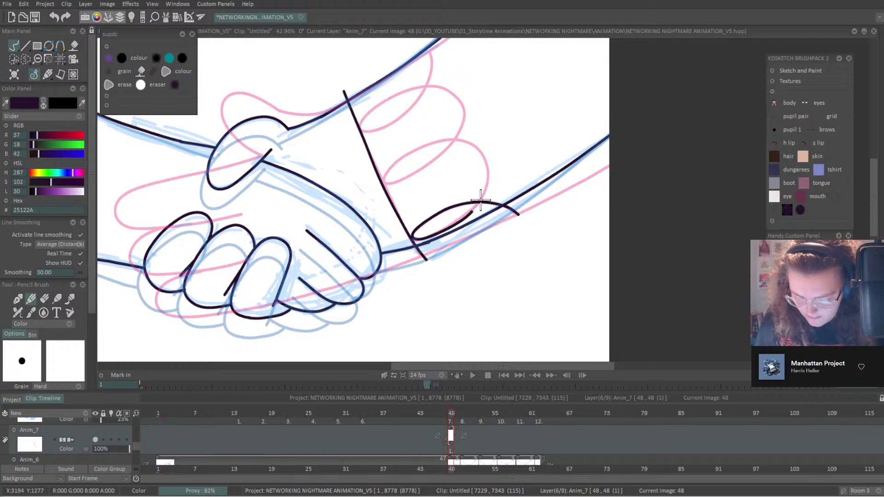
mouse_move(428, 145)
left_mouse_down()
mouse_move(381, 181)
mouse_move(413, 175)
mouse_move(456, 140)
left_mouse_up()
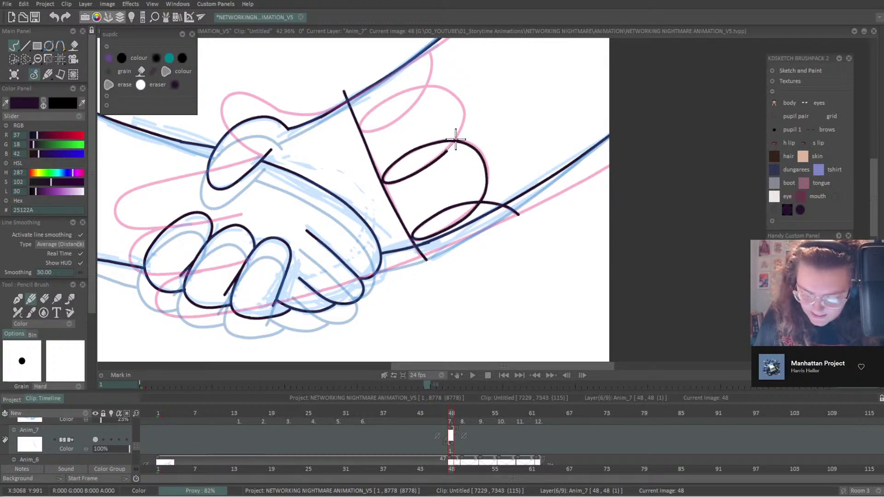
Draw the topmost loop of the right arm's sleeve cuff on frame 48 of Anim_7, and cut the whole cuff out as a custom brush.
mouse_move(403, 92)
left_mouse_down()
mouse_move(366, 112)
mouse_move(359, 130)
mouse_move(408, 109)
left_mouse_up()
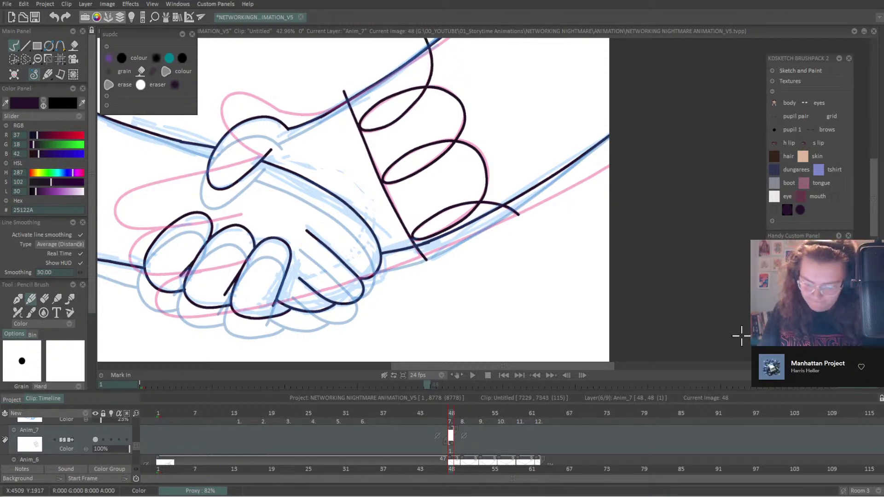
key("minus")
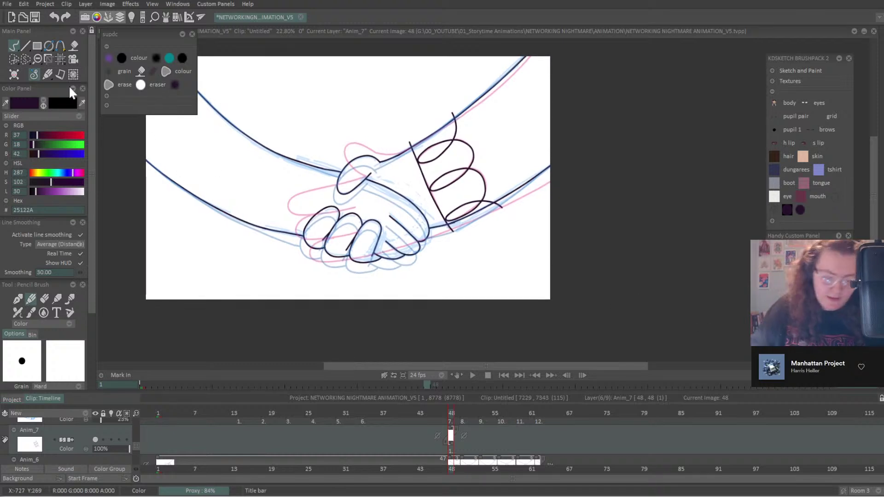
right_click(14, 60)
left_click(74, 85)
left_click_drag(519, 232, 398, 254)
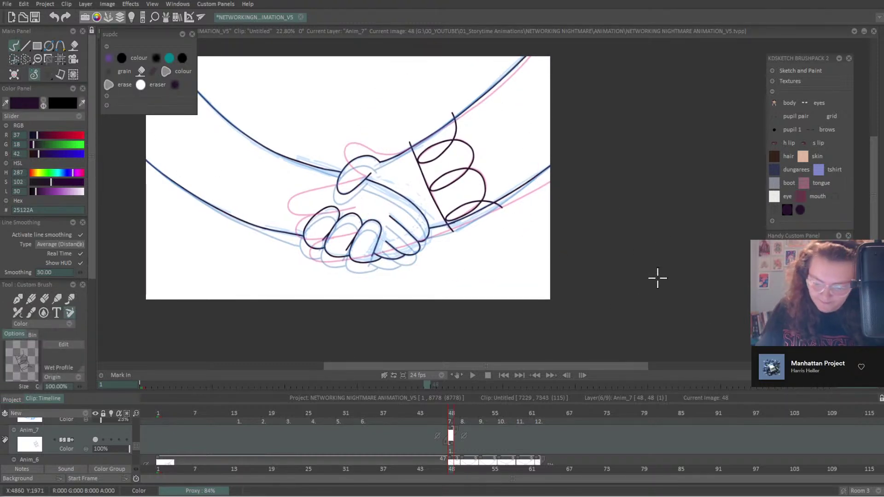
Add instances on Anim_7 at frames 50, 53, 56, 59 and 62 to match Anim_6, and return to frame 48.
key("Right")
key("Right")
key("Right")
key("Right")
key("Right")
key("Right")
key("Right")
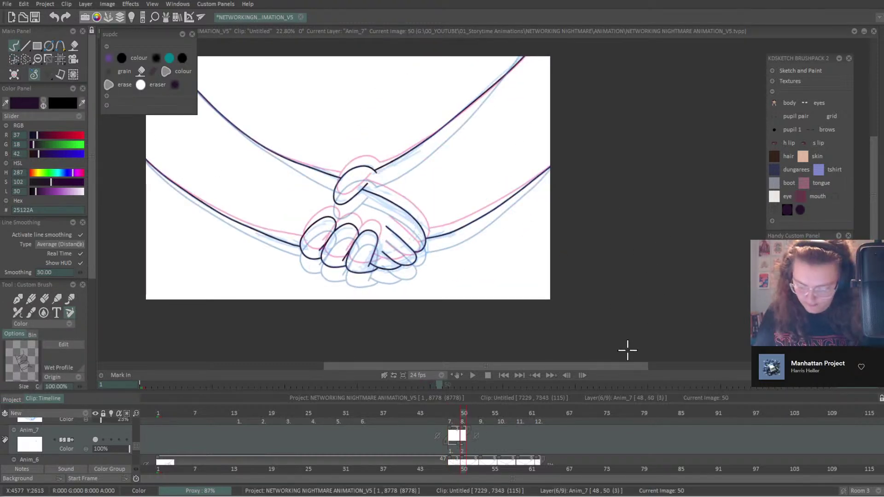
key("Right")
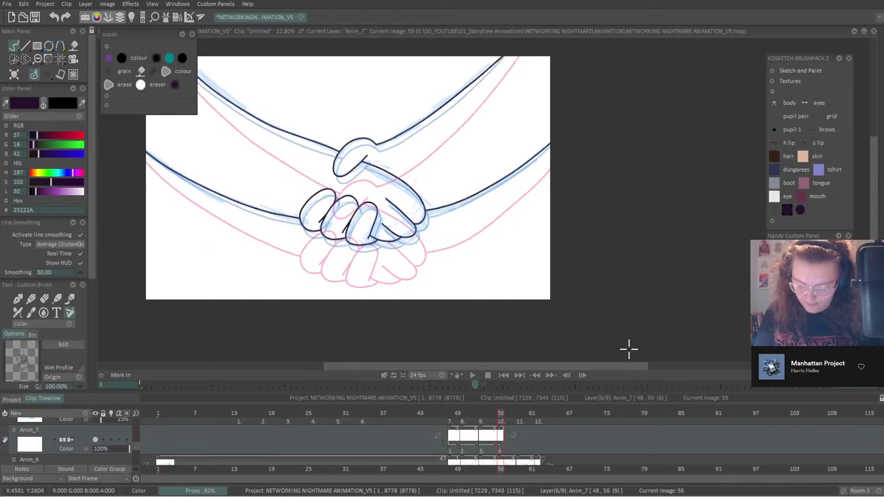
key("Right")
key("Right")
key("Right")
key("Right")
key("Right")
key("Right")
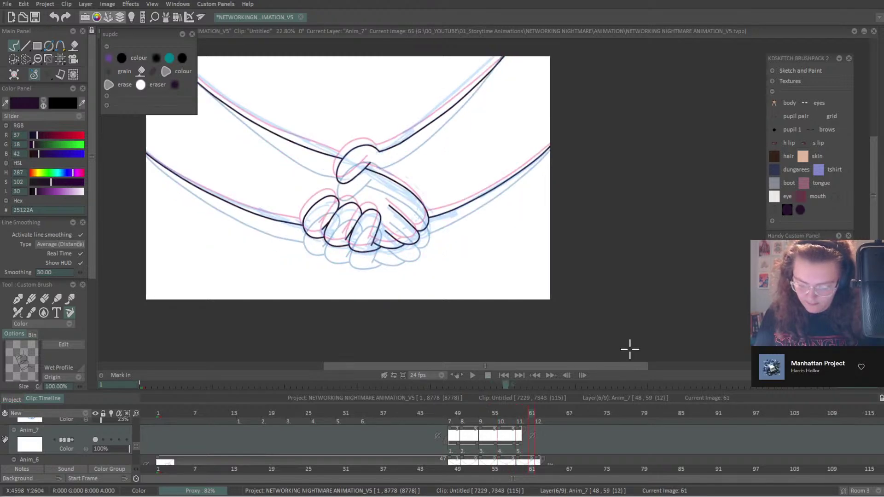
key("Left")
key("Left")
key("Left")
key("Left")
key("Left")
key("Left")
key("Left")
key("Left")
key("Left")
key("Left")
key("Left")
key("Left")
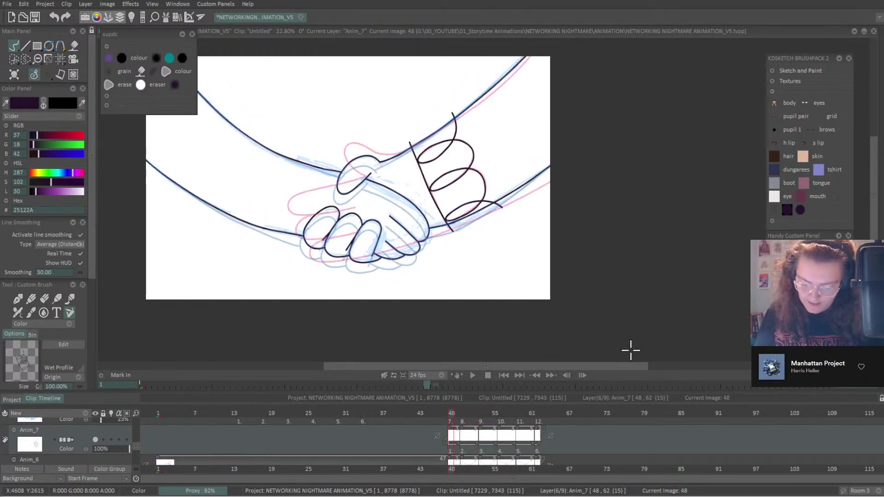
Flip between frames 48 and 50 to compare the positions of the arms and hands.
key("Left")
key("Left")
key("Right")
key("Right")
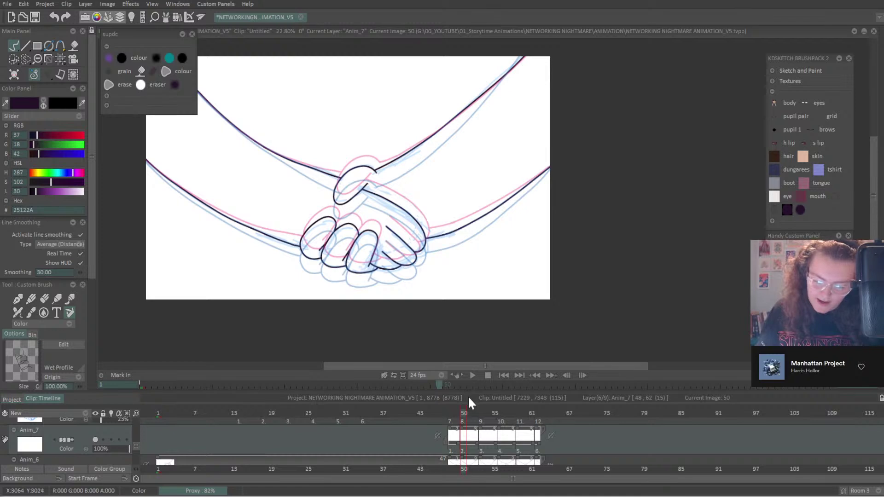
key("Left")
key("Left")
key("Right")
key("Right")
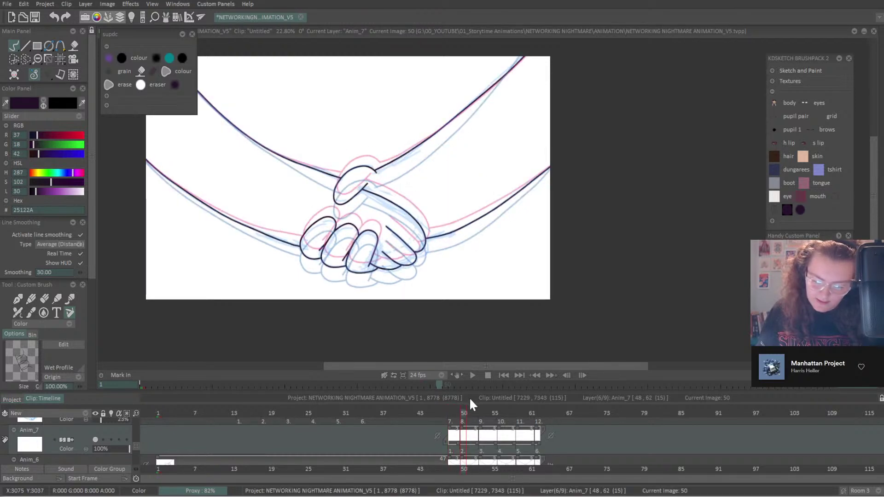
Turn off the light table on Anim_6 and enable it for the previous drawing on Anim_7.
scroll(139, 445, "down", 1)
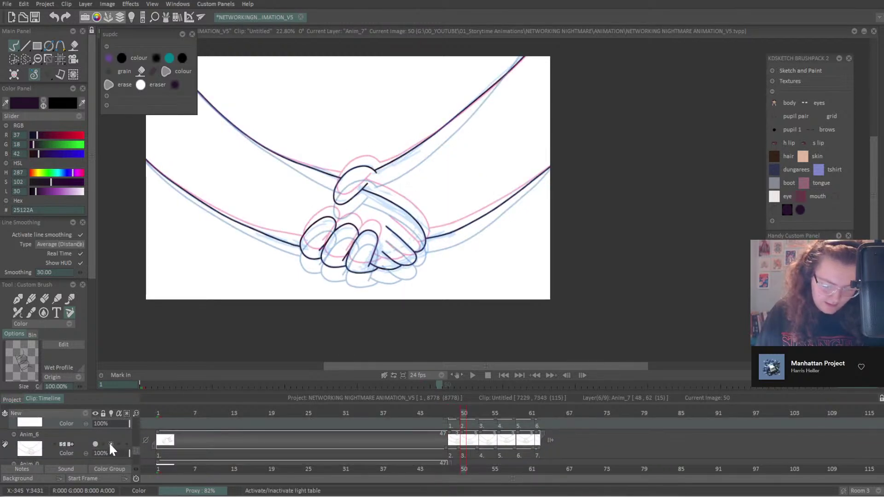
key("Left")
key("Left")
key("Right")
key("Right")
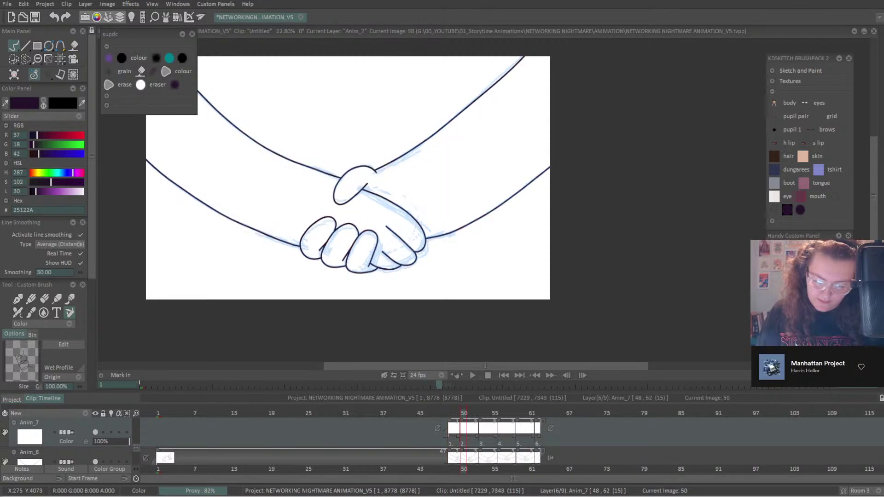
left_click(111, 432)
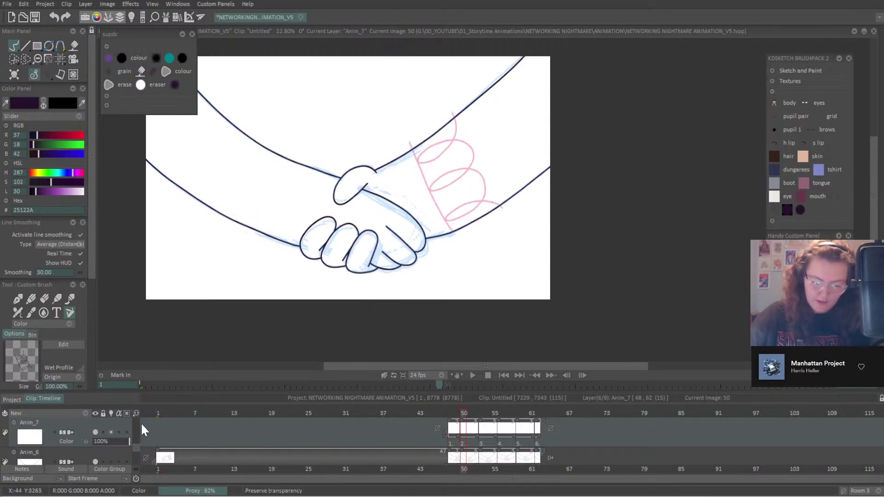
Stamp the cuff brush on the right wrist at frame 50, aligning it with the arm against the frame 48 drawing.
key("Left")
key("Left")
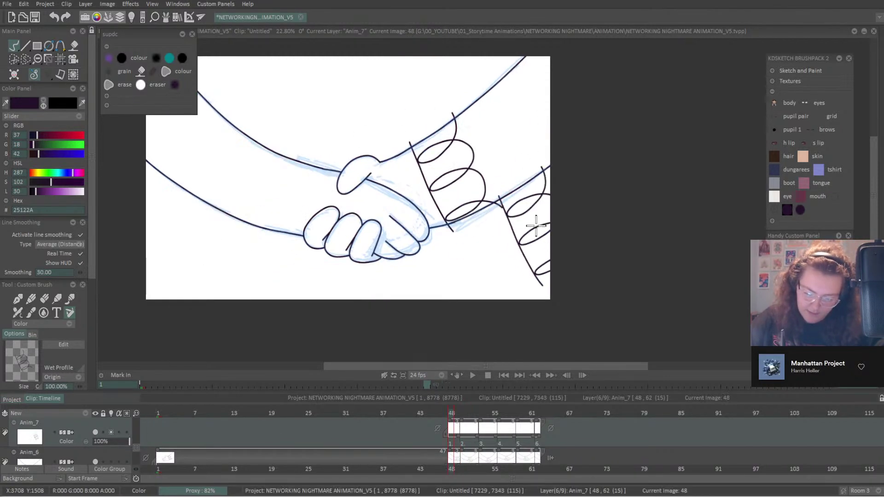
key("Right")
key("Right")
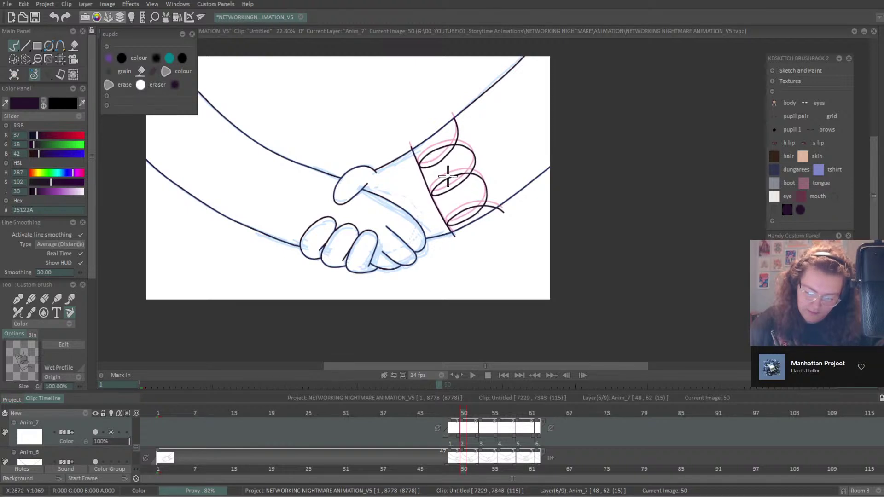
left_click(447, 176)
key("Left")
key("Left")
key("Right")
key("Right")
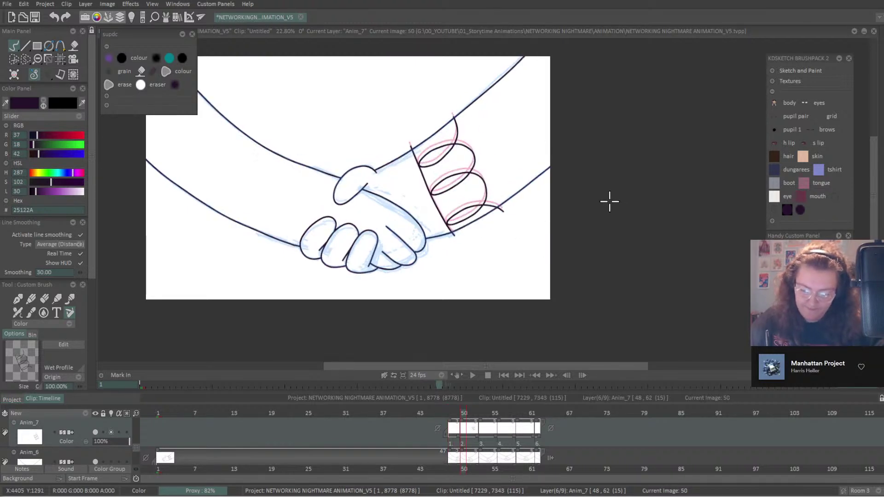
Stamp the cuff on the lowered right wrist at frame 53, angled to follow the arm.
key("Right")
key("Right")
key("Right")
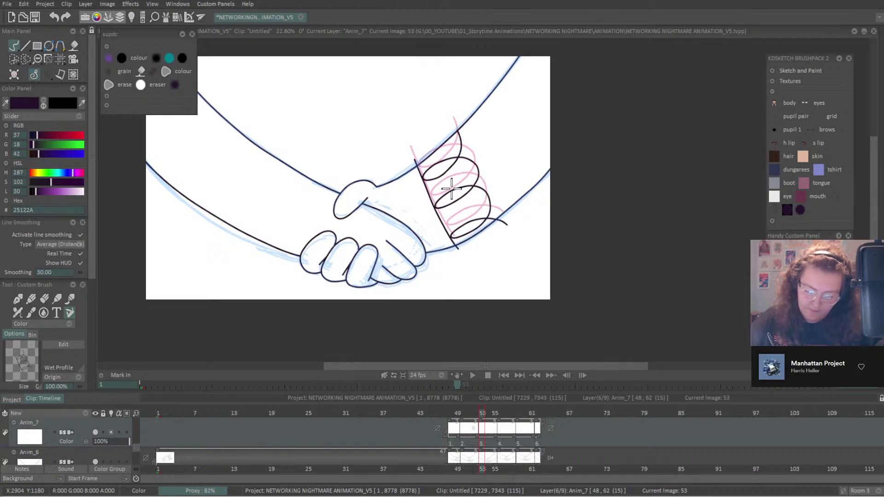
key("Left")
key("Left")
key("Left")
key("Right")
key("Right")
key("Right")
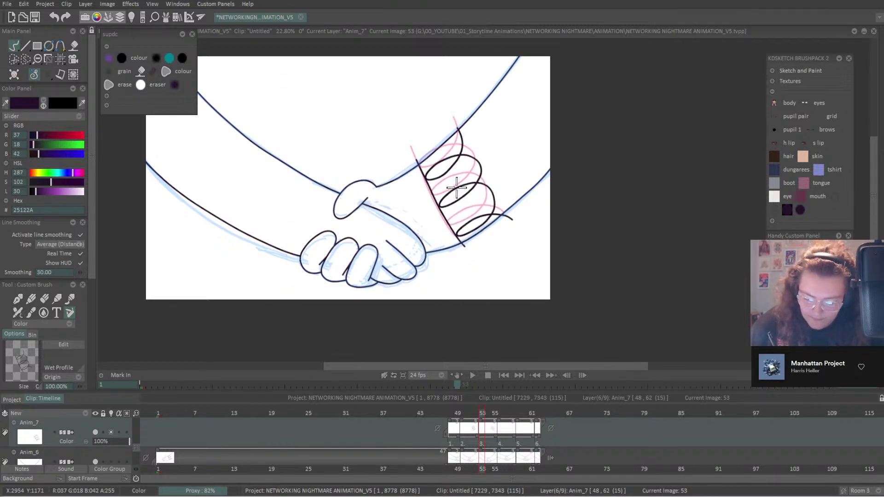
Rotate the cuff brush to match the raised arm and stamp it on the right wrist at frame 56.
key("Right")
key("Right")
key("Right")
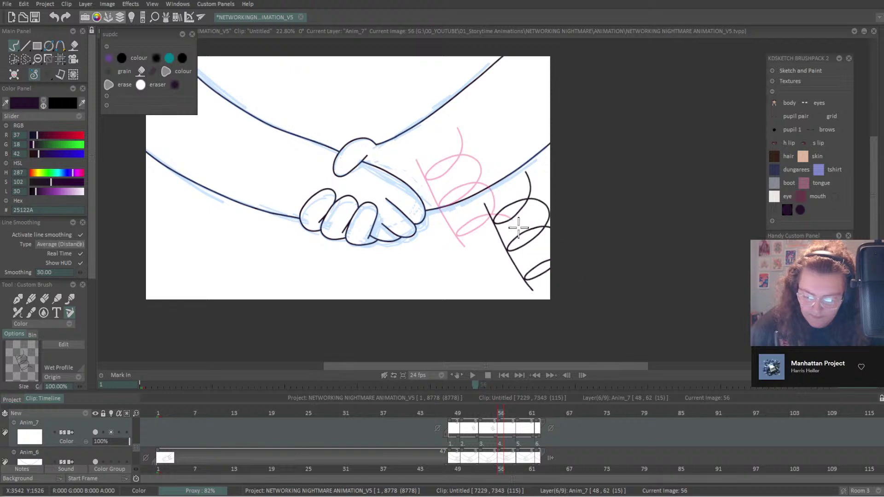
key("Left")
key("Left")
key("Left")
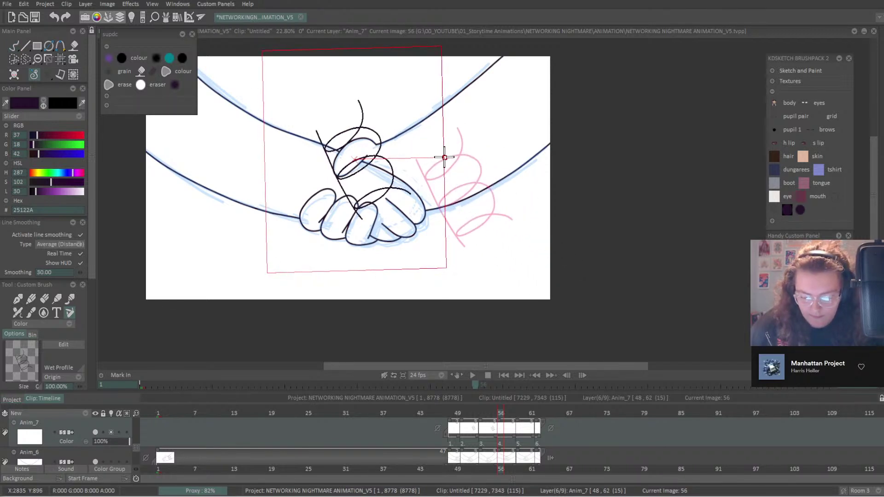
key("Right")
key("Right")
key("Right")
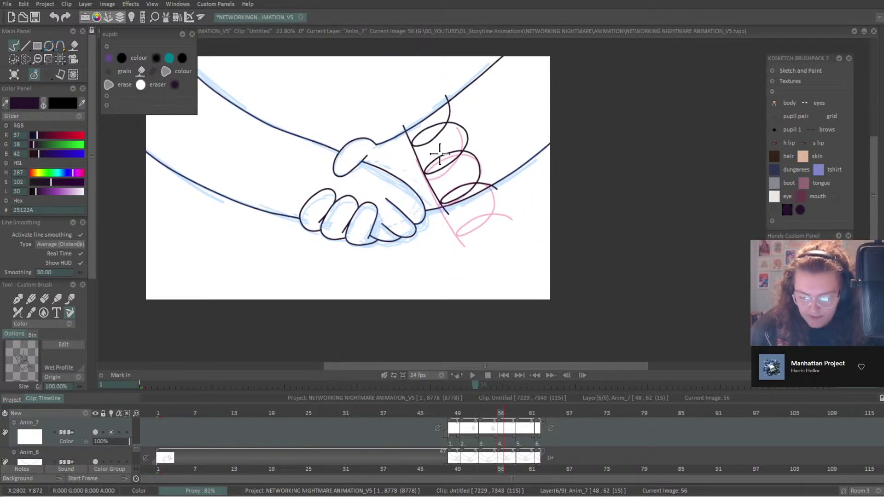
key("Left")
key("Left")
key("Left")
key("Right")
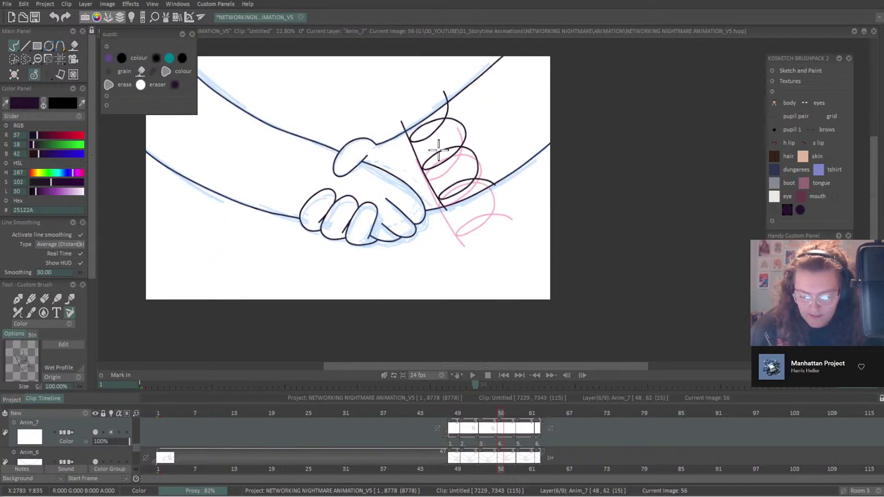
key("Left")
key("Right")
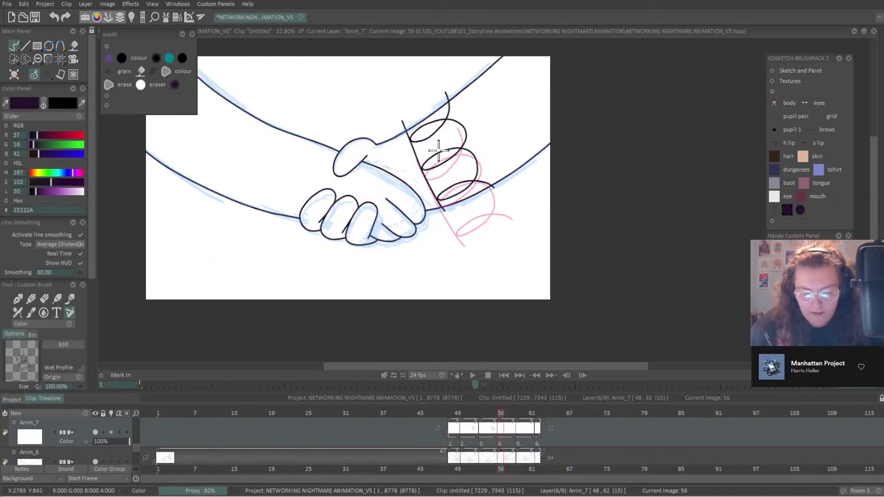
key("Right")
key("Left")
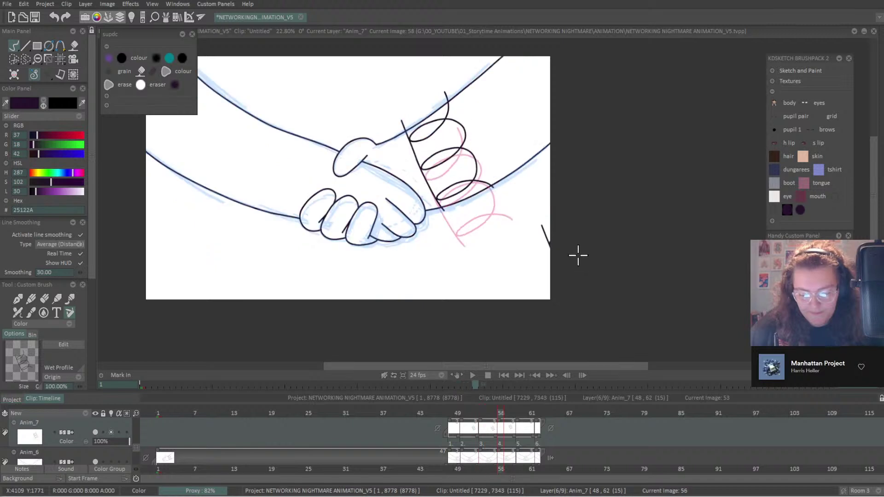
Stamp the cuff brush across the right wrist at frame 59, aligned with the arm outlines.
key("Right")
left_click_drag(465, 161, 529, 216)
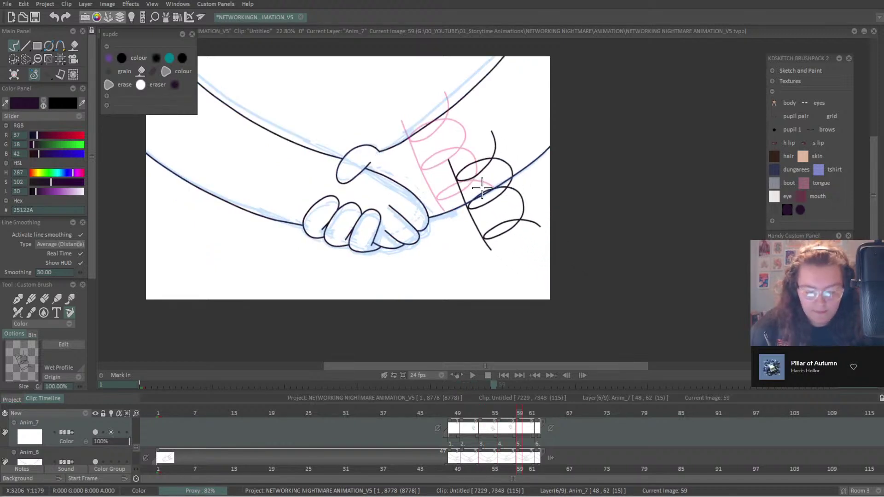
left_click_drag(575, 158, 476, 161)
key("Return")
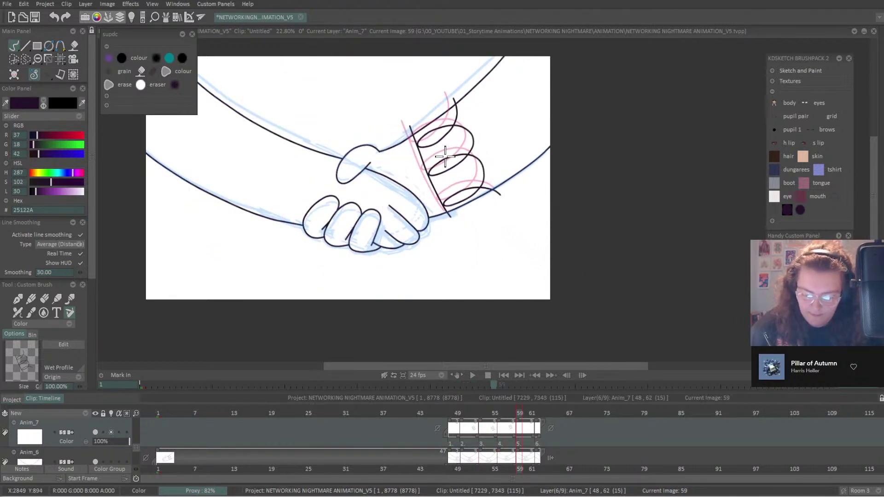
Rotate the cuff brush and stamp it on the right wrist at frame 62, and switch off the light table on Anim_7.
key("Right")
key("Right")
key("Right")
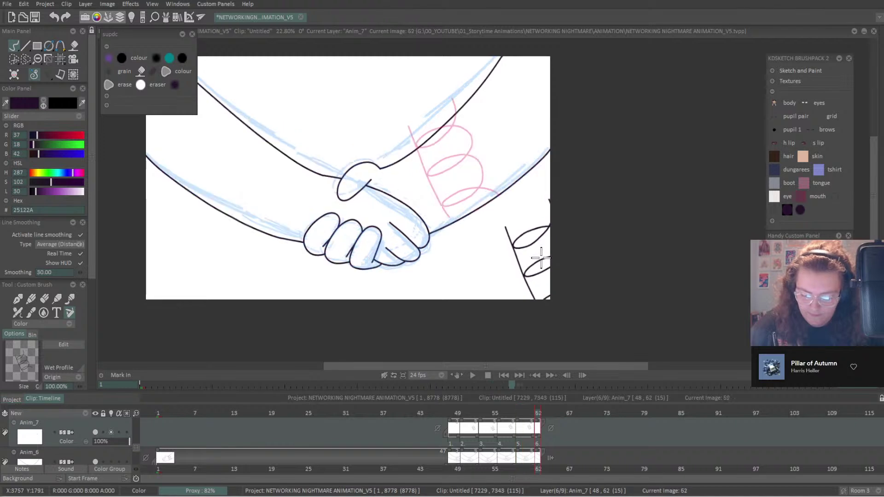
key("Left")
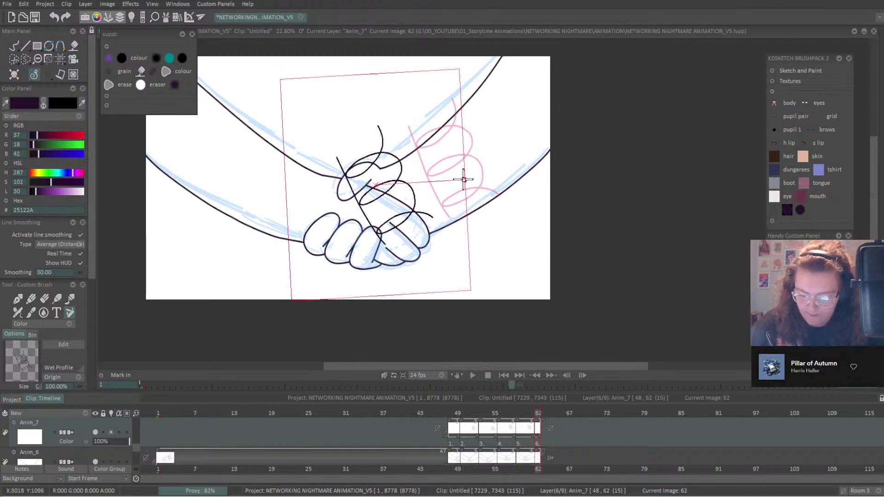
key("Right")
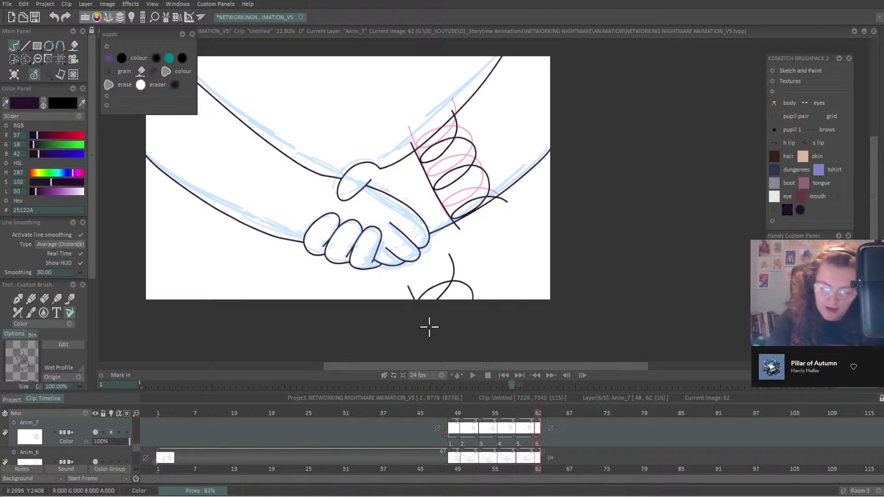
left_click(111, 432)
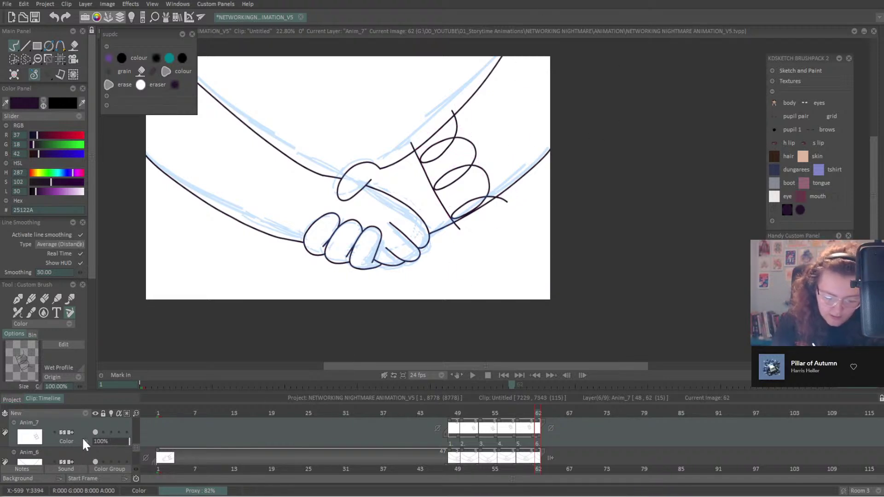
mouse_move(456, 133)
left_mouse_down()
mouse_move(520, 194)
mouse_move(543, 271)
left_mouse_up()
key("ctrl+z")
left_click_drag(479, 174, 512, 201)
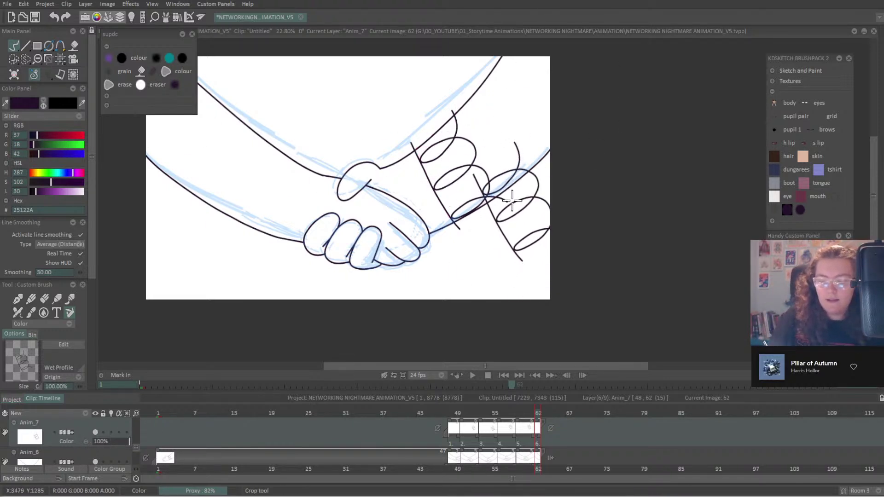
key("ctrl+z")
key("ctrl+z")
Erase the cuff line ends that overhang both outlines of the right arm at frame 62, using the filled freehand shape in Erase mode.
left_click(13, 46)
left_click(56, 59)
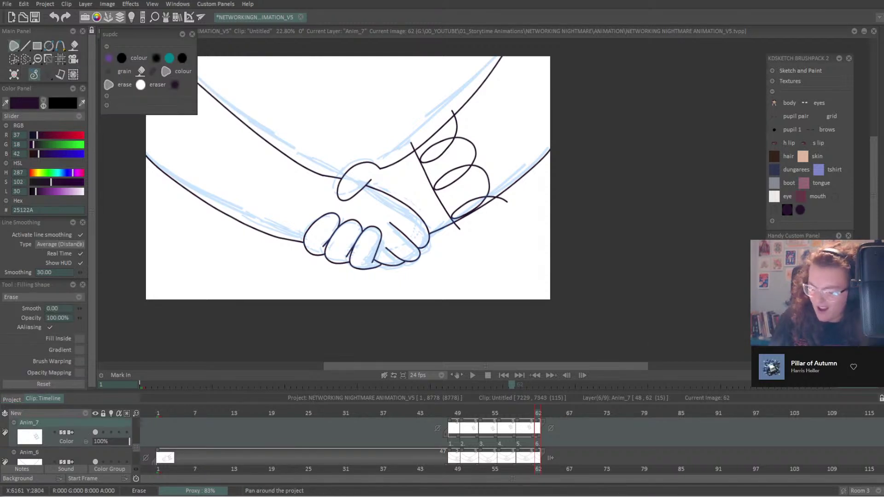
scroll(588, 222, "up", 2)
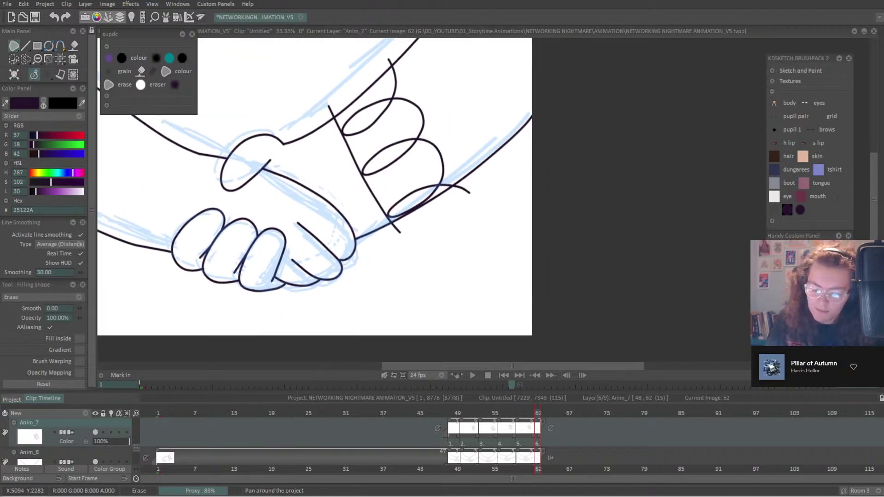
scroll(496, 193, "up", 2)
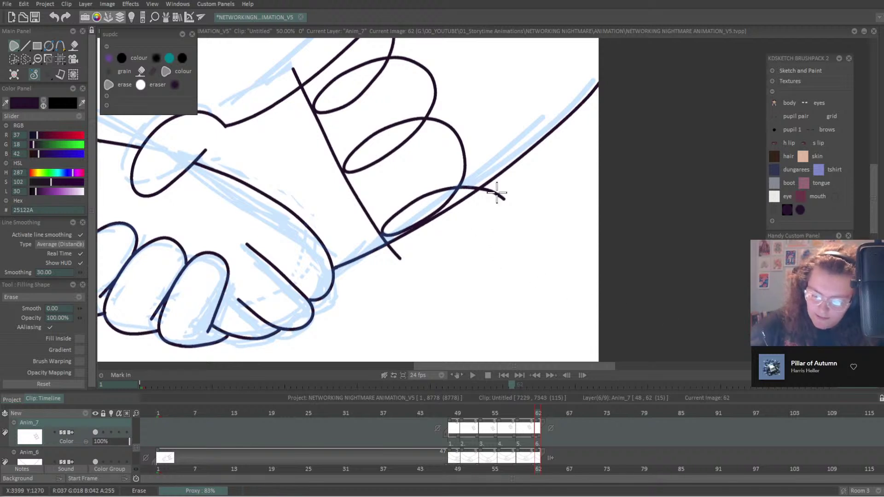
mouse_move(483, 185)
left_mouse_down()
mouse_move(468, 214)
mouse_move(484, 214)
left_mouse_up()
mouse_move(389, 245)
left_mouse_down()
mouse_move(436, 235)
mouse_move(433, 228)
left_mouse_up()
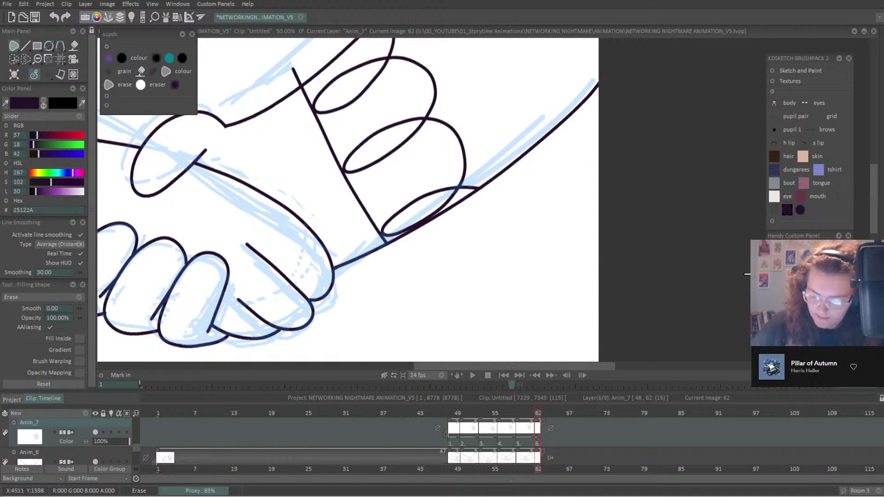
left_click_drag(490, 134, 603, 272)
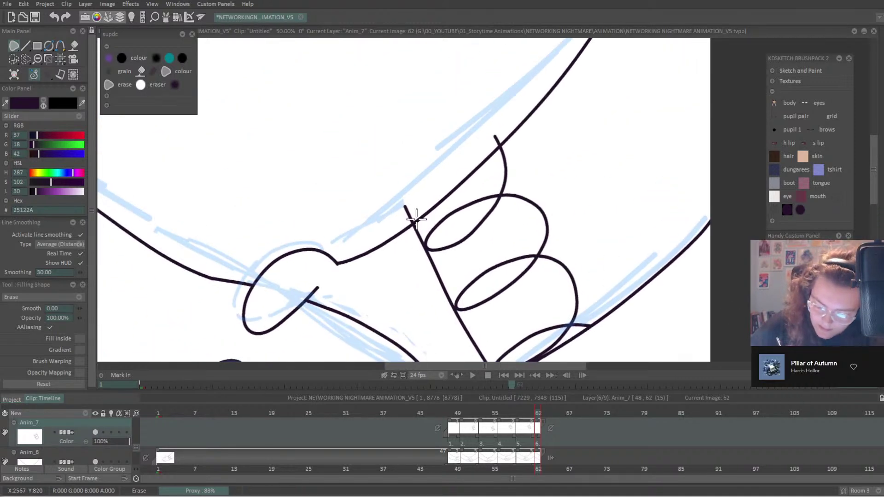
mouse_move(416, 219)
left_mouse_down()
mouse_move(388, 236)
mouse_move(384, 173)
left_mouse_up()
mouse_move(501, 136)
left_mouse_down()
mouse_move(451, 159)
mouse_move(501, 133)
left_mouse_up()
mouse_move(582, 29)
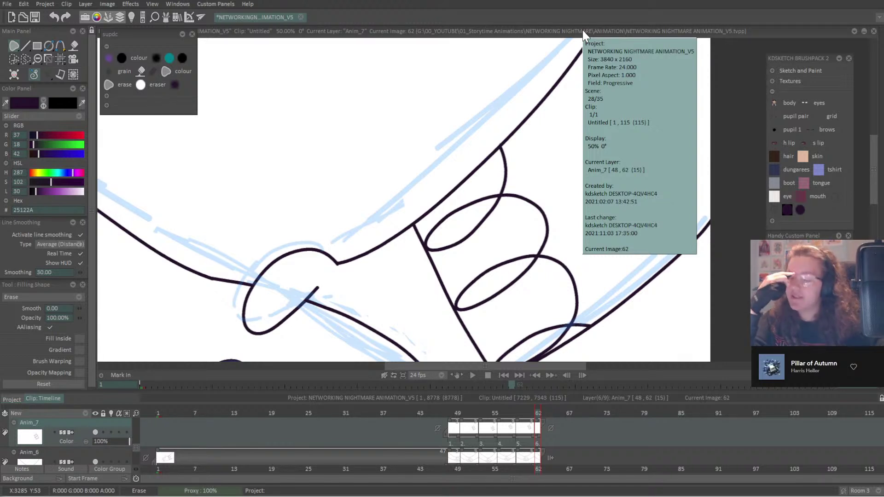
Erase the cuff line ends sticking out beyond the upper and lower arm outlines at frame 59.
key("Left")
key("Left")
key("Left")
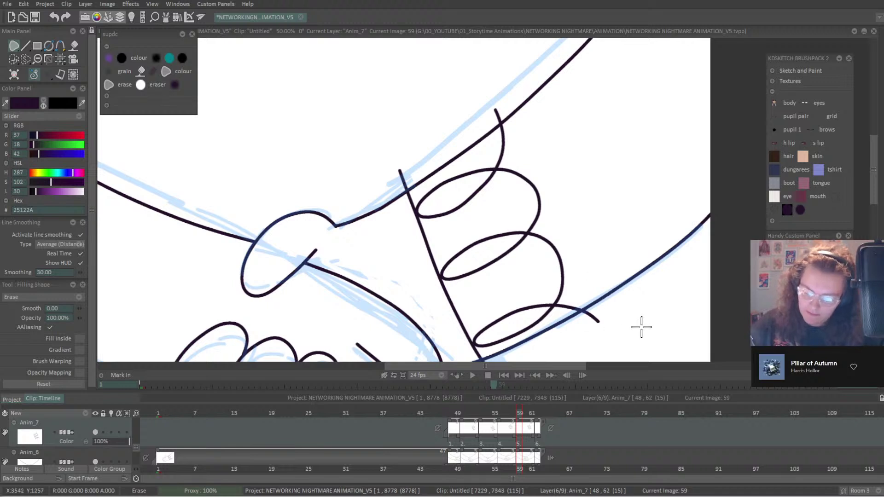
mouse_move(598, 318)
left_mouse_down()
mouse_move(690, 193)
mouse_move(621, 192)
mouse_move(631, 198)
mouse_move(623, 192)
mouse_move(617, 204)
left_mouse_up()
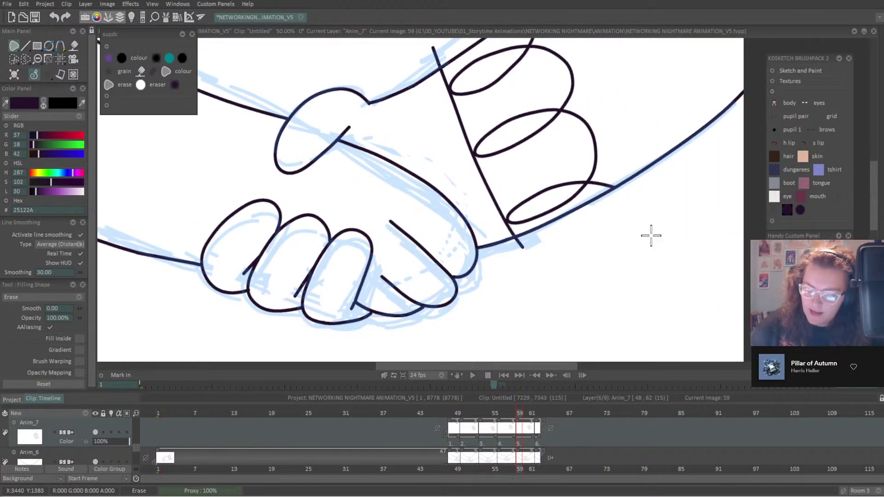
mouse_move(533, 239)
left_mouse_down()
mouse_move(513, 236)
mouse_move(502, 260)
left_mouse_up()
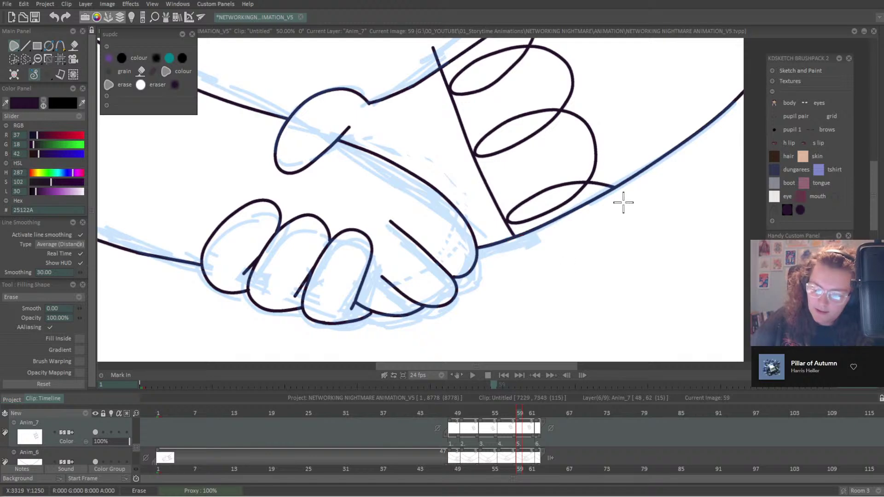
mouse_move(433, 69)
left_mouse_down()
mouse_move(453, 48)
mouse_move(431, 22)
mouse_move(428, 69)
left_mouse_up()
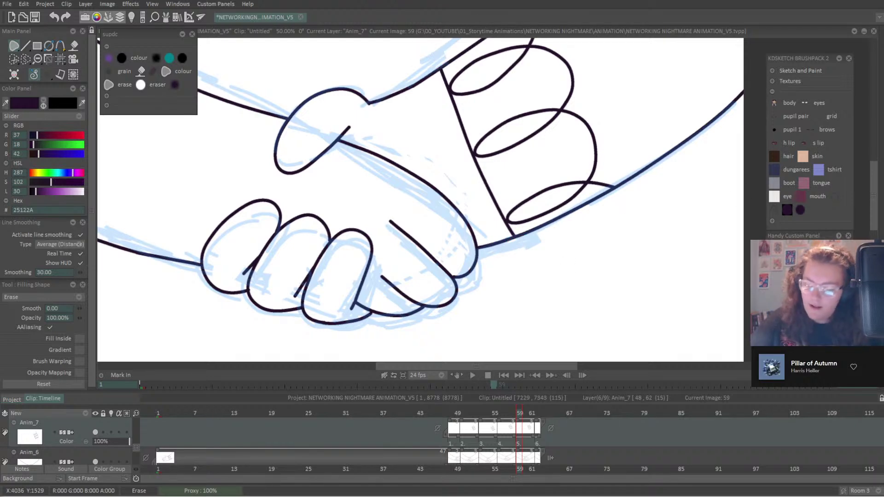
scroll(643, 286, "up", 5)
mouse_move(536, 101)
left_mouse_down()
mouse_move(534, 129)
mouse_move(525, 121)
left_mouse_up()
Trim the cuff's overhanging wrist edge and upper curl back to the arm outlines at frame 56.
key("Left")
key("Left")
key("Left")
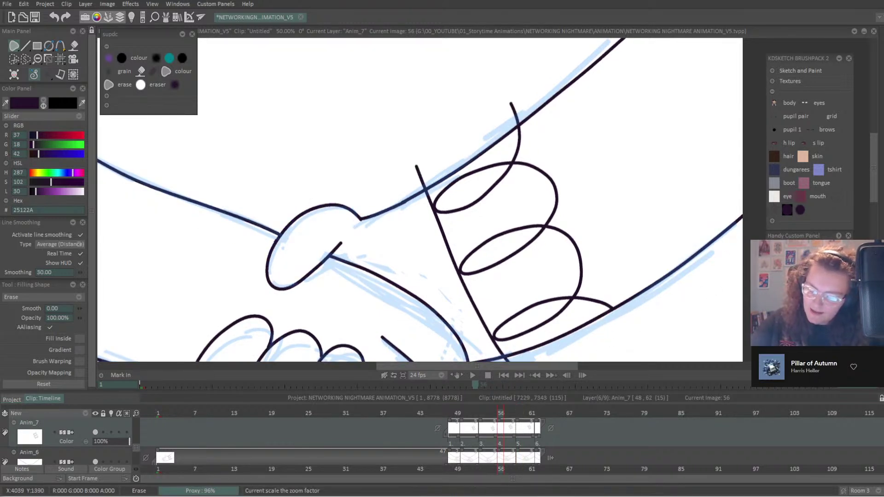
scroll(680, 305, "down", 3)
scroll(527, 294, "right", 2)
left_click_drag(462, 272, 455, 278)
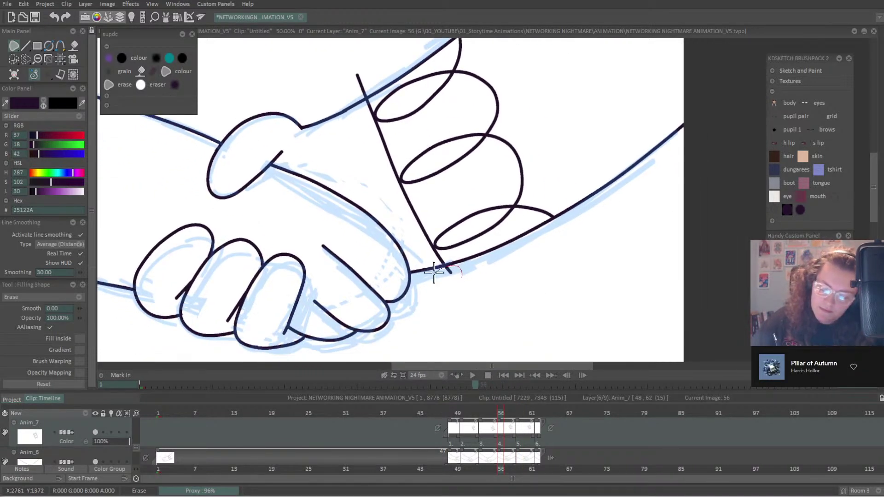
left_click_drag(357, 100, 357, 73)
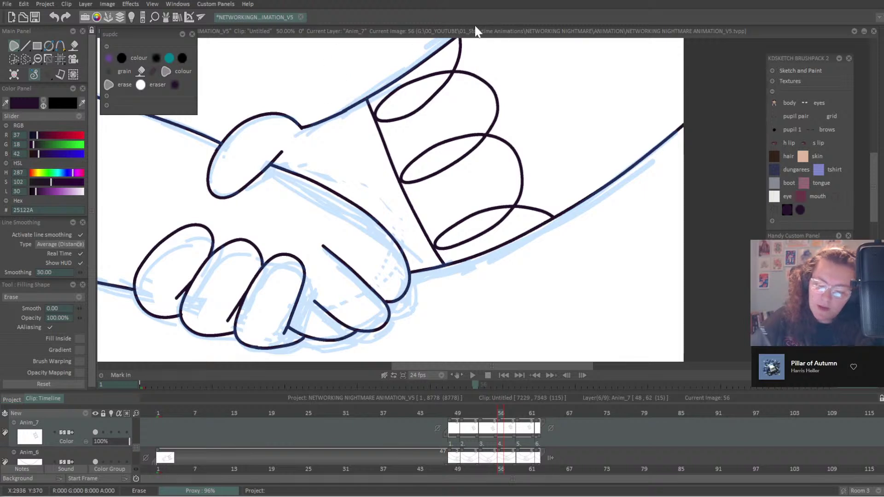
left_click_drag(562, 59, 594, 106)
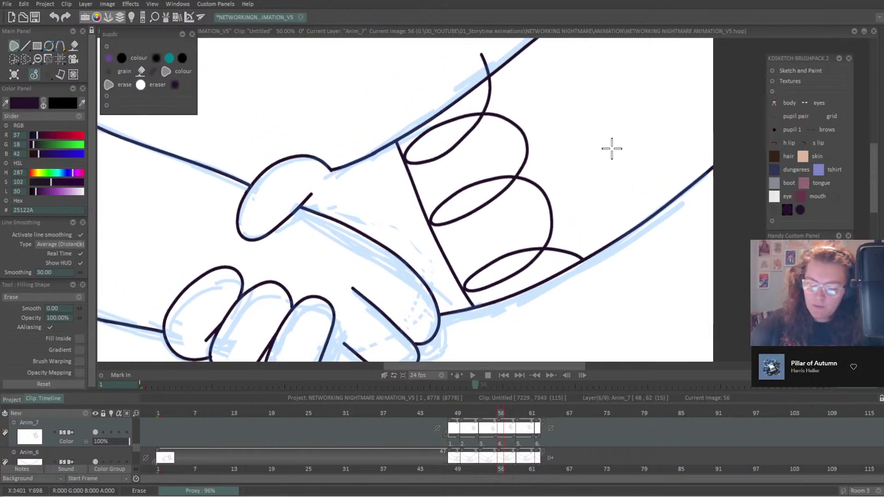
left_click_drag(490, 46, 483, 75)
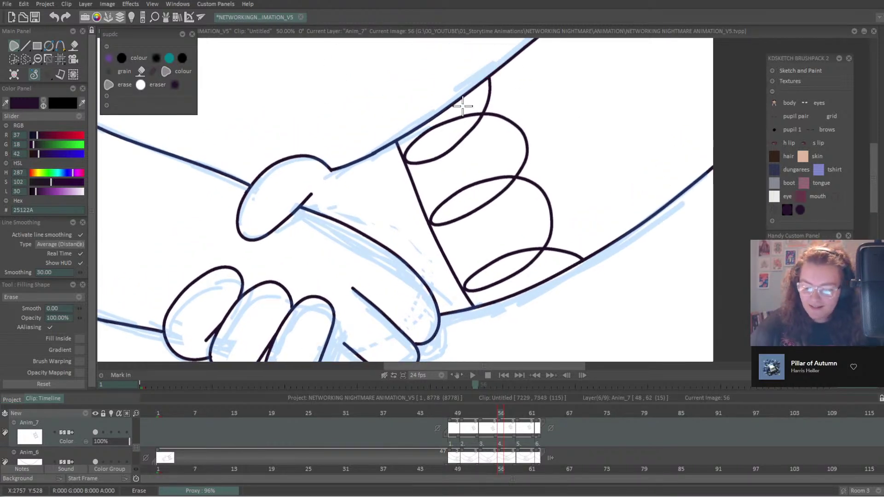
Erase the cuff lines overhanging the upper and lower arm outlines at frame 53.
key("Left")
key("Left")
key("Left")
mouse_move(522, 122)
left_mouse_down()
mouse_move(458, 133)
mouse_move(519, 126)
mouse_move(498, 144)
left_mouse_up()
left_click_drag(426, 206, 420, 205)
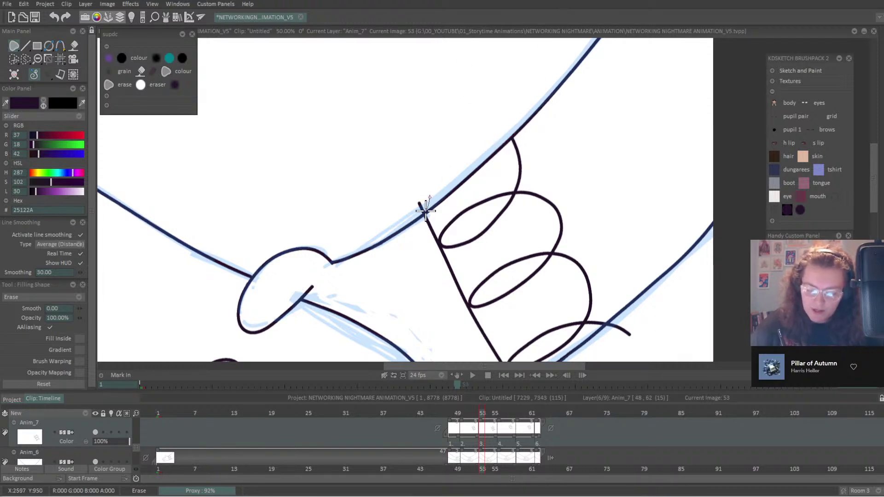
left_click_drag(637, 324, 599, 324)
left_click_drag(647, 350, 647, 202)
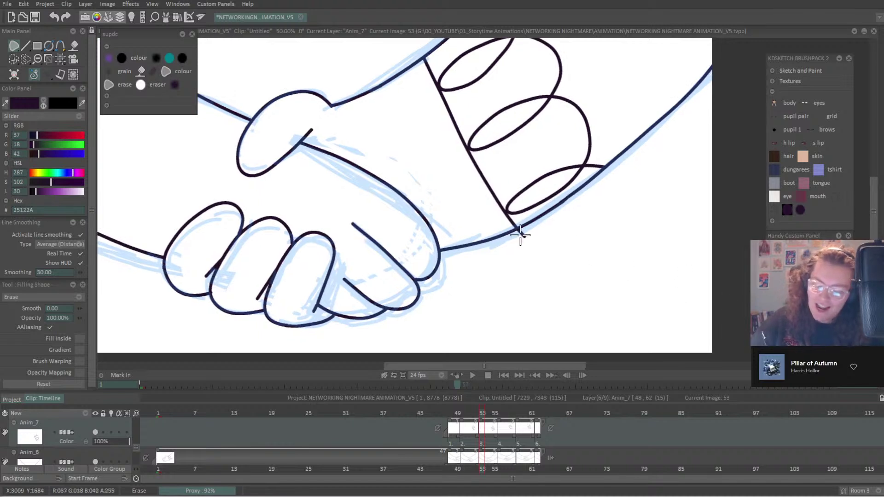
Trim the cuff's overhanging line ends to the arm outlines at frame 50 and save the project.
key("Left")
key("Left")
key("Left")
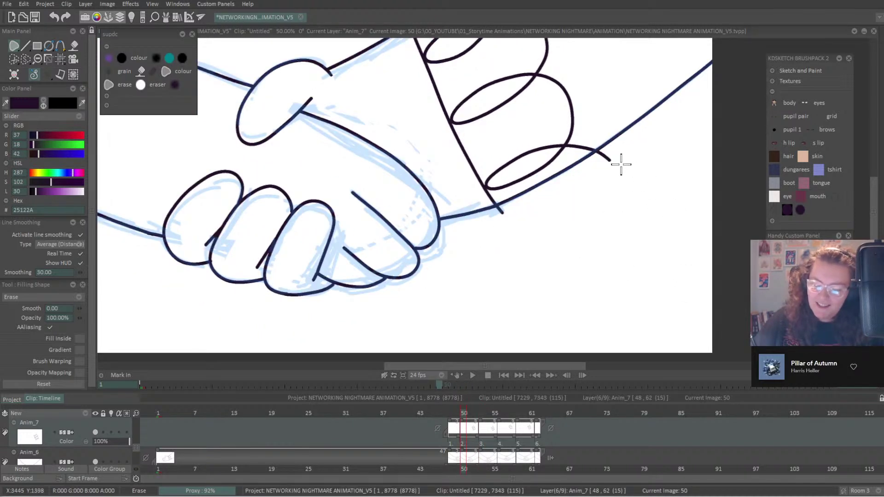
left_click_drag(619, 161, 591, 152)
left_click_drag(515, 207, 489, 205)
left_click_drag(529, 74, 582, 213)
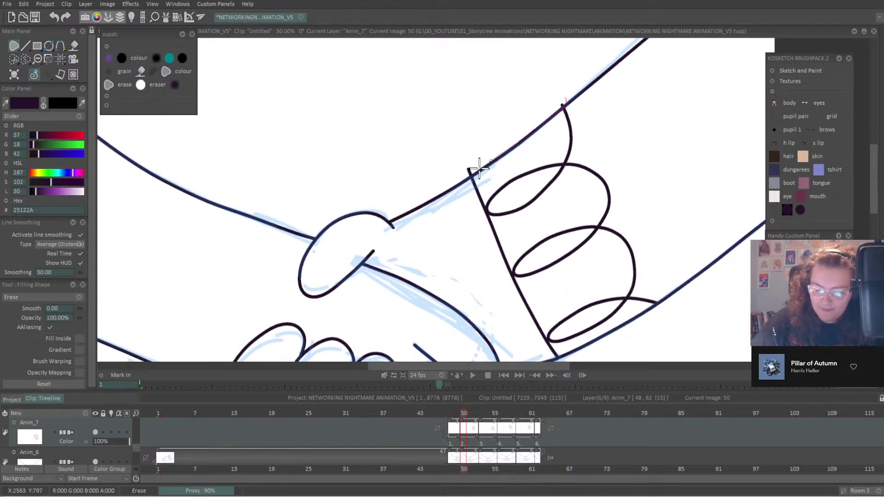
left_click_drag(474, 168, 462, 90)
key("ctrl+s")
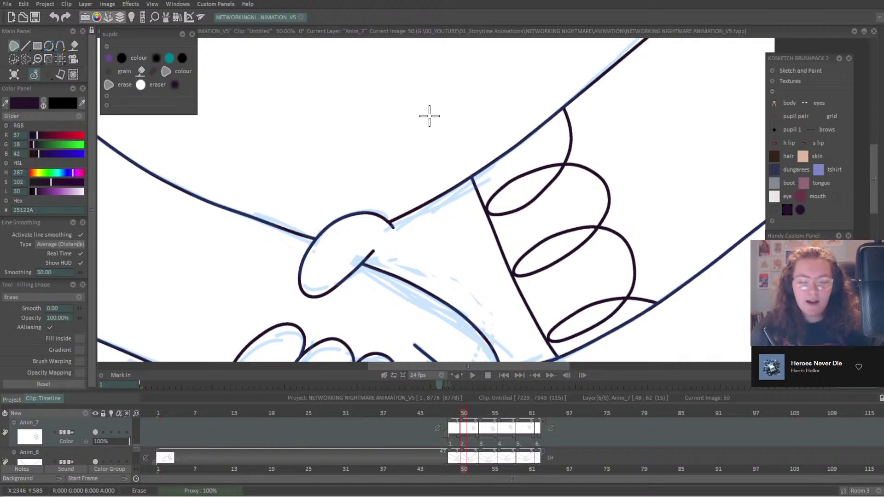
Review the keyboard shortcut assignments and close the configuration without changing any.
left_click(23, 4)
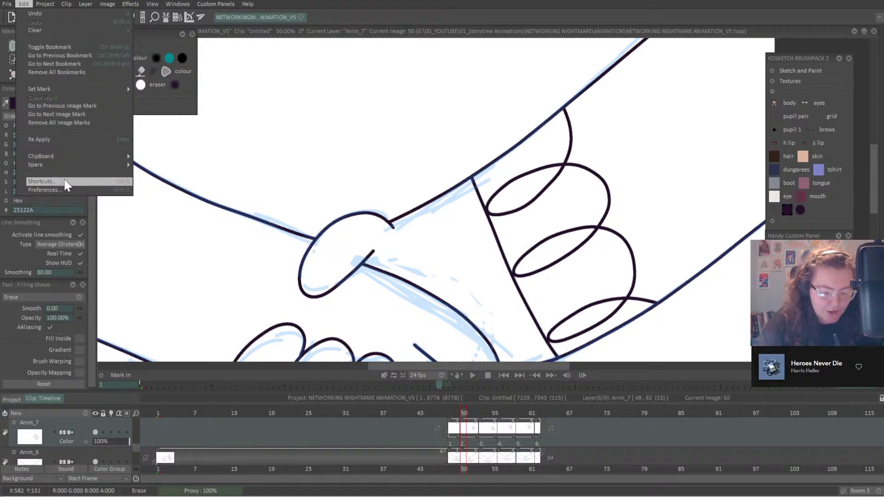
left_click(66, 189)
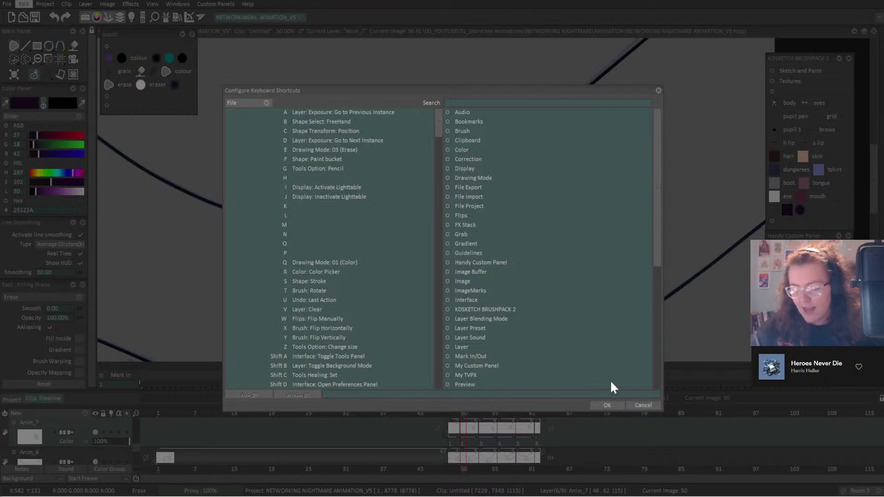
left_click(643, 405)
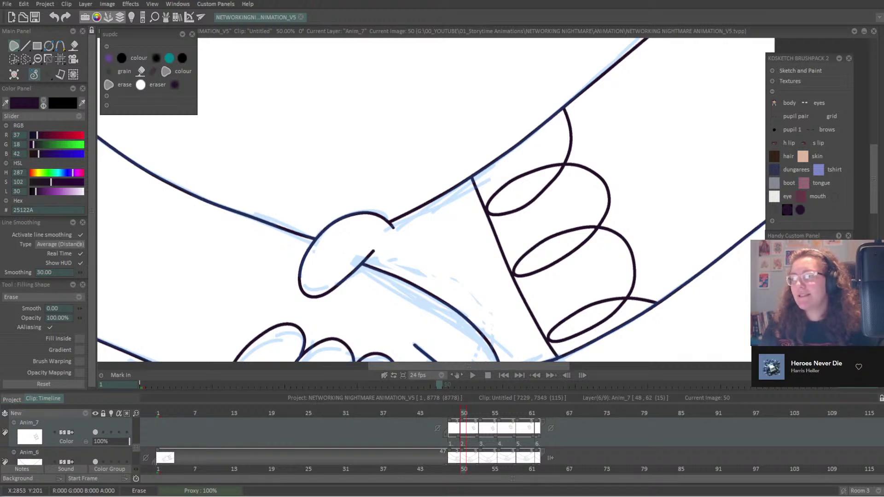
Erase the cuff line ends overhanging the upper and lower arm outlines at frame 48.
scroll(486, 200, "down", 3)
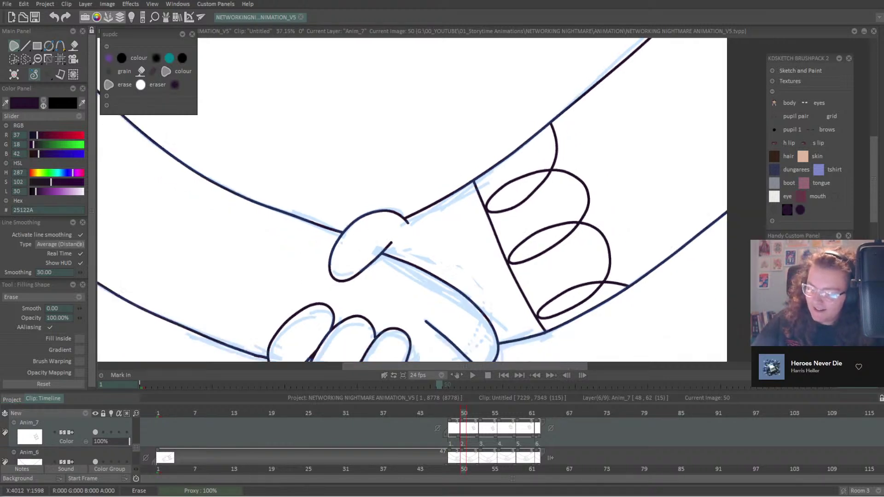
mouse_move(487, 200)
left_mouse_down()
mouse_move(554, 185)
mouse_move(539, 186)
left_mouse_up()
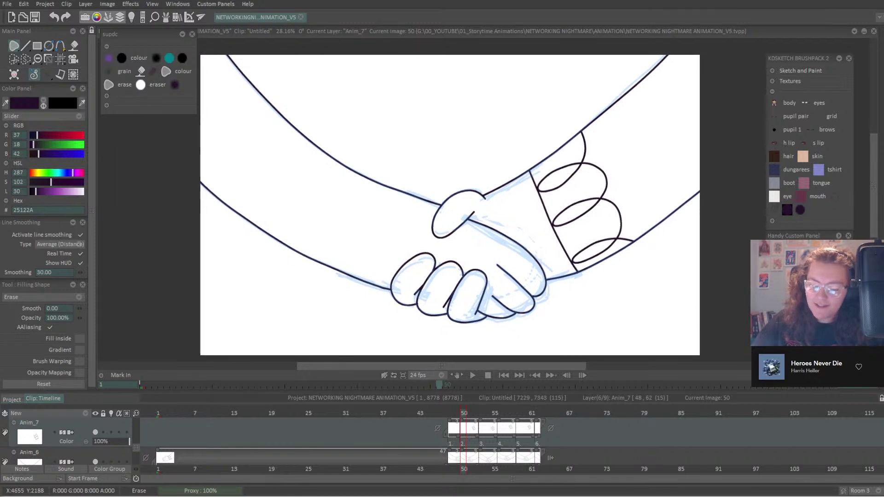
key("Left")
key("Right")
key("Left")
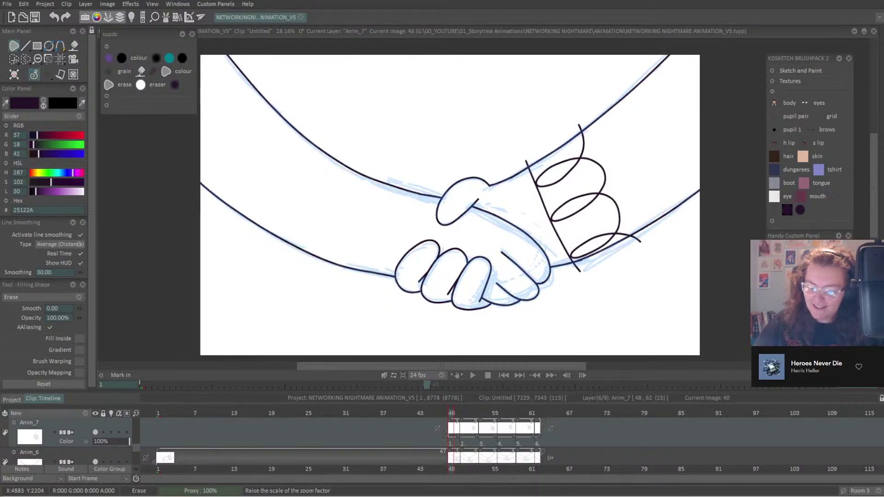
scroll(472, 231, "up", 2)
scroll(453, 204, "up", 1)
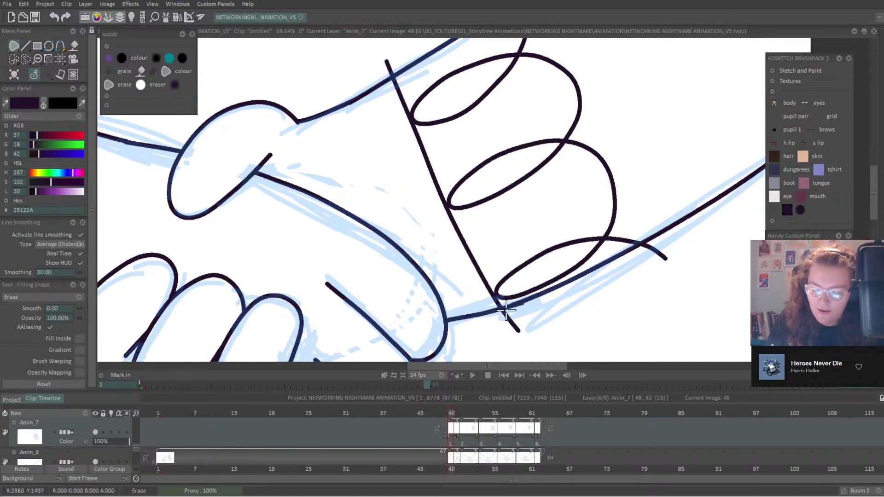
mouse_move(503, 309)
left_mouse_down()
mouse_move(507, 345)
mouse_move(515, 310)
left_mouse_up()
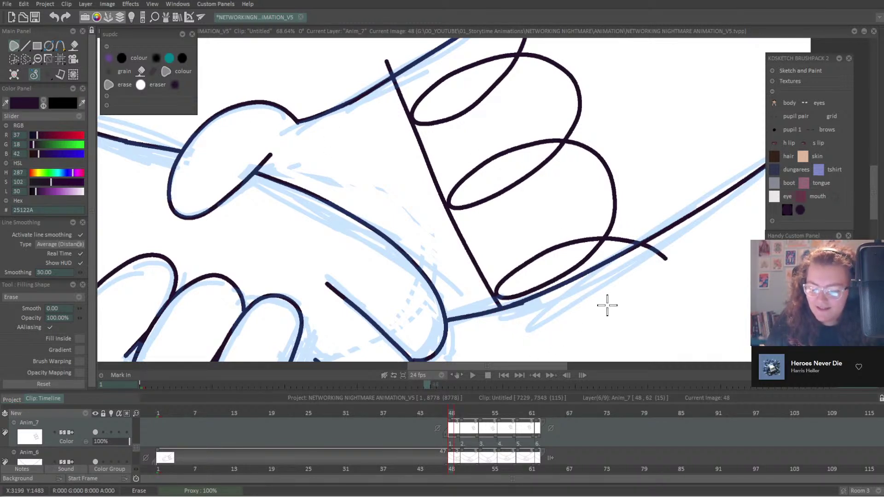
mouse_move(663, 270)
left_mouse_down()
mouse_move(652, 240)
mouse_move(624, 282)
mouse_move(643, 277)
left_mouse_up()
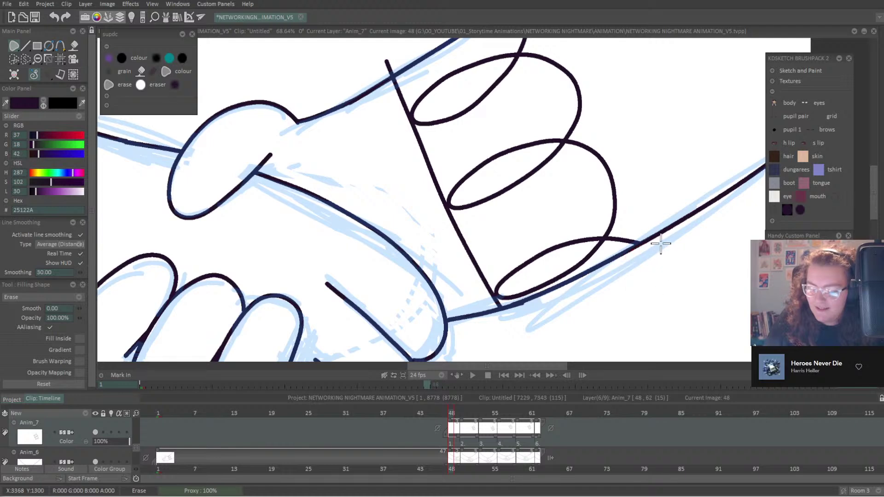
mouse_move(401, 66)
left_mouse_down()
mouse_move(353, 61)
mouse_move(393, 83)
left_mouse_up()
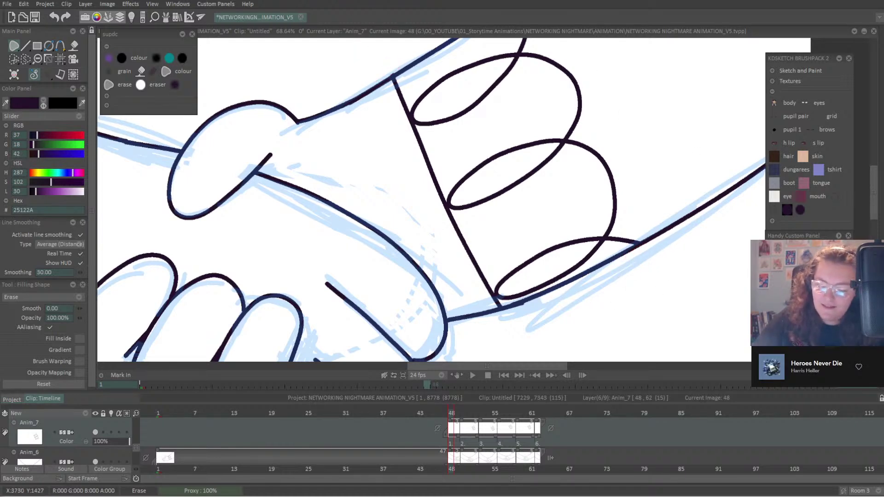
left_click_drag(620, 96, 614, 263)
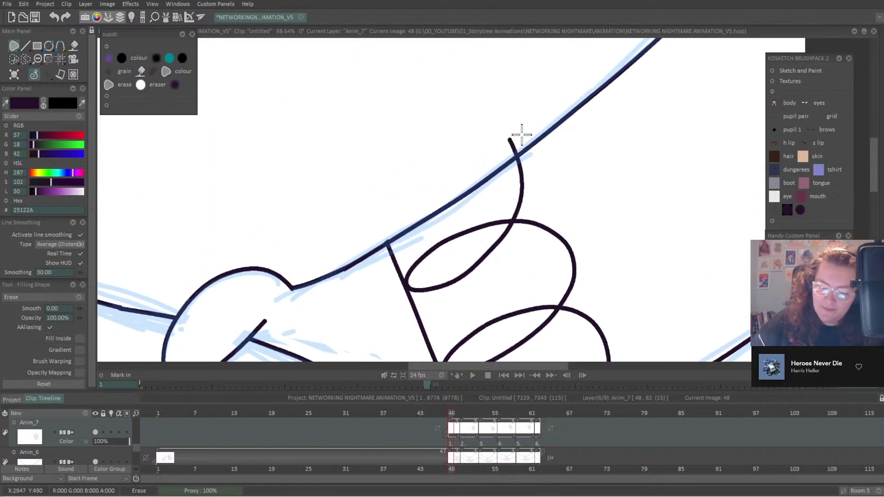
mouse_move(518, 134)
left_mouse_down()
mouse_move(513, 156)
mouse_move(484, 148)
mouse_move(488, 162)
mouse_move(506, 159)
left_mouse_up()
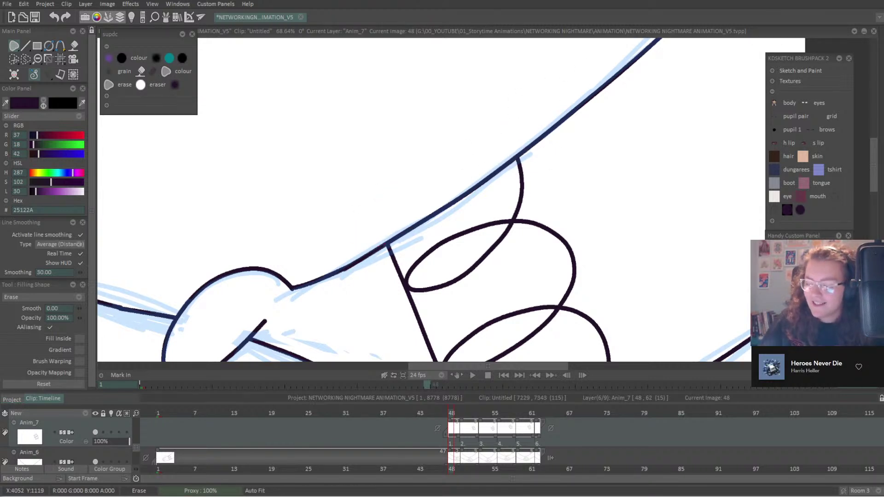
Set the Anim_7 layer's behaviour after its last frame to match Anim_6 and scrub back through the handshake to frame 49.
key("Home")
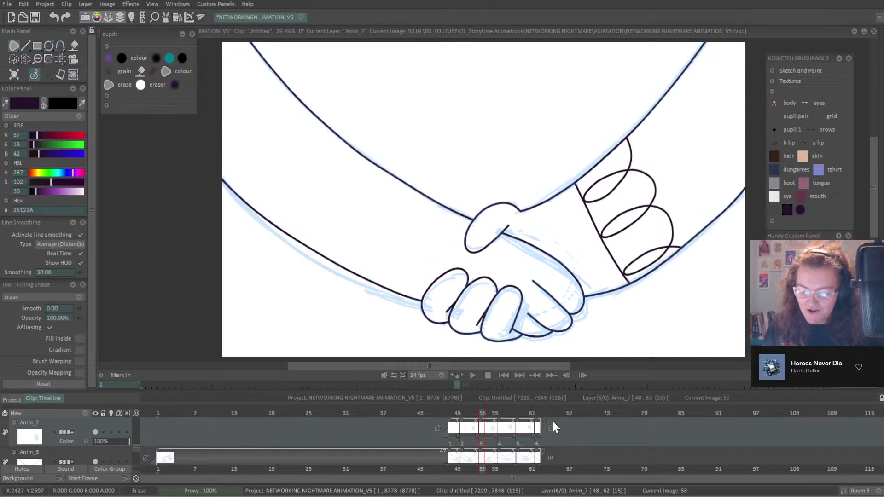
left_click(551, 428)
left_click(570, 454)
mouse_move(534, 414)
left_mouse_down()
mouse_move(466, 419)
mouse_move(466, 427)
mouse_move(507, 430)
mouse_move(432, 445)
mouse_move(230, 457)
mouse_move(456, 465)
mouse_move(217, 474)
mouse_move(451, 471)
left_mouse_up()
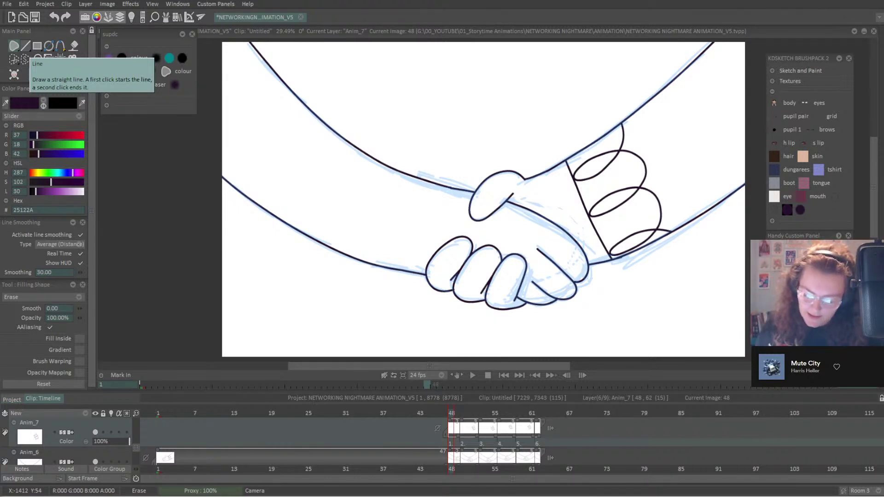
mouse_move(452, 414)
left_mouse_down()
mouse_move(541, 418)
mouse_move(455, 436)
left_mouse_up()
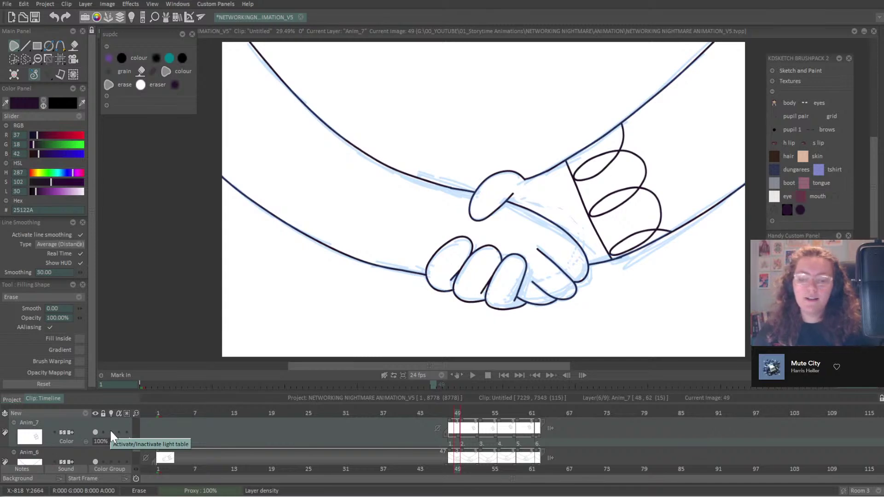
Return to frame 1 and look through the timeline's layers to locate the blue rough arm sketch.
mouse_move(449, 416)
left_mouse_down()
mouse_move(501, 426)
mouse_move(380, 414)
left_mouse_up()
left_click(156, 412)
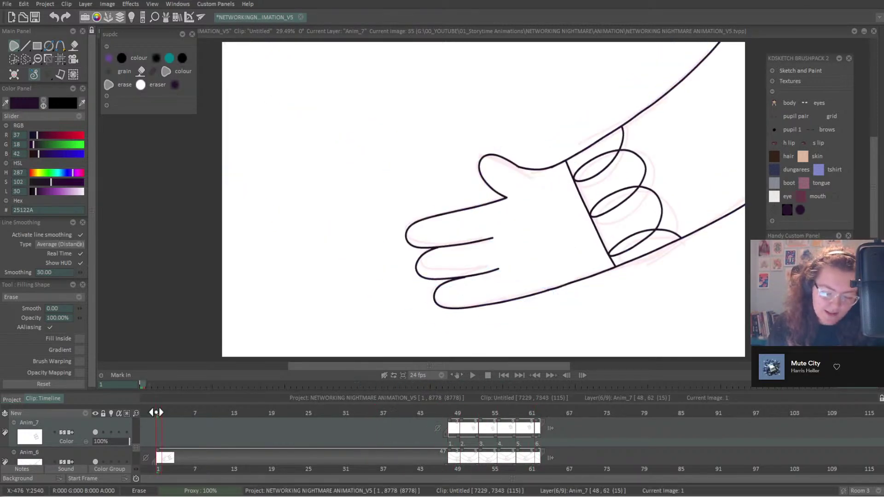
scroll(135, 445, "down", 2)
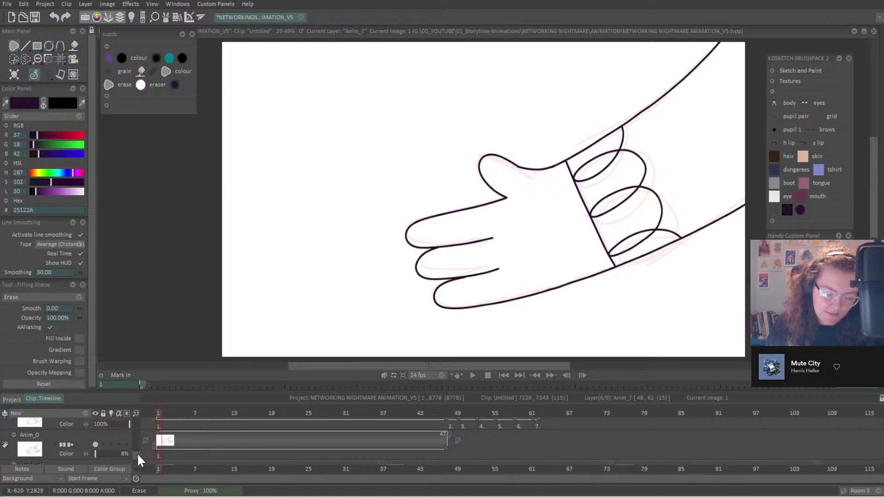
left_click_drag(137, 453, 140, 443)
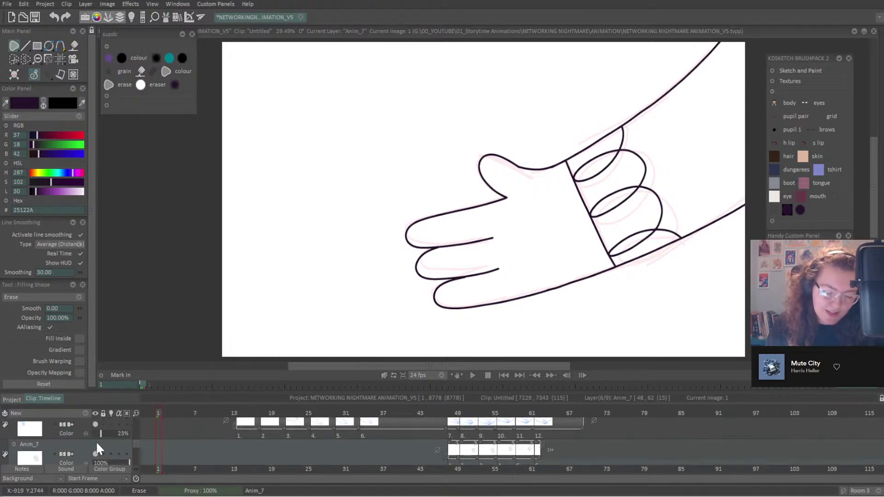
scroll(94, 454, "down", 1)
scroll(96, 452, "up", 1)
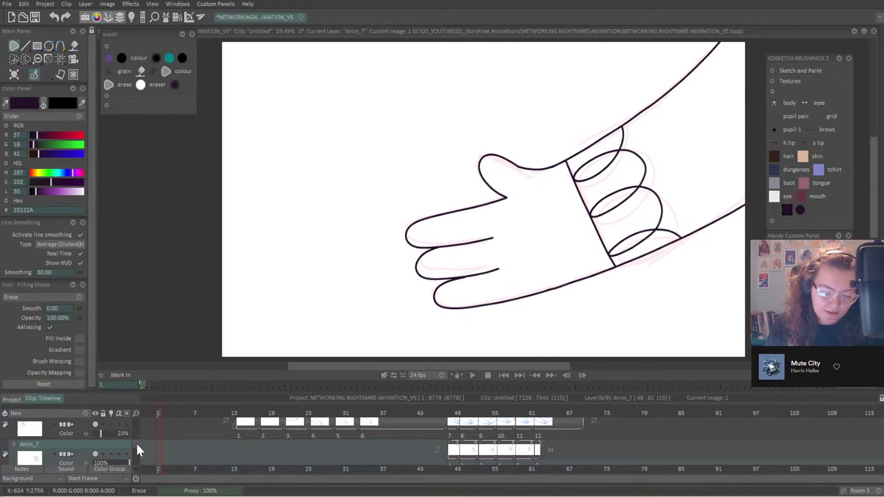
left_click_drag(136, 443, 137, 438)
Add a new animation layer above the Anim_2 rough sketch layer, starting at frame 14.
left_click(85, 453)
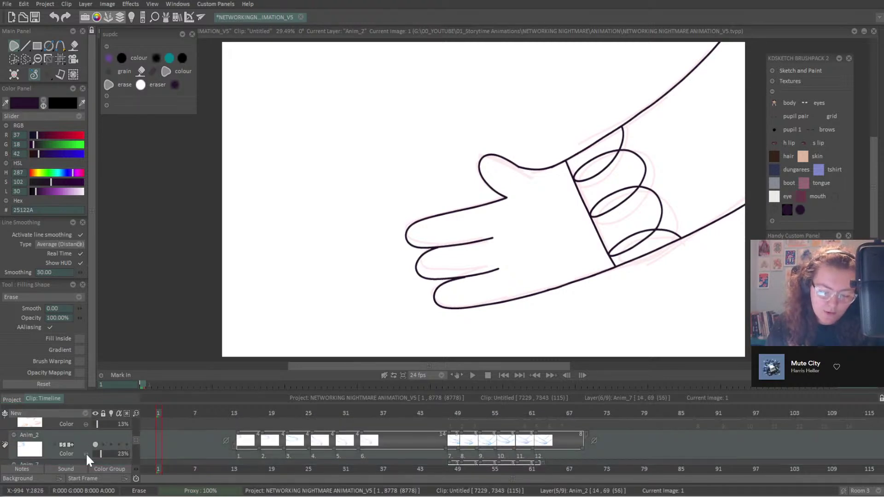
left_click_drag(134, 438, 134, 435)
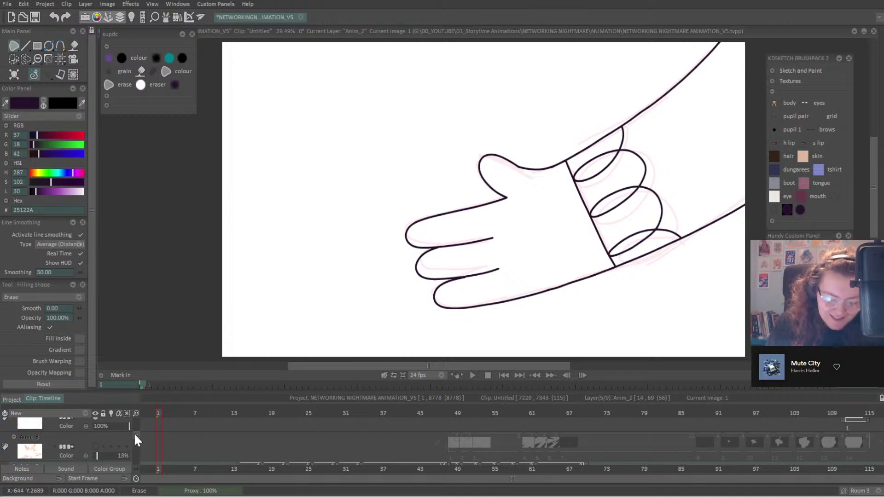
scroll(135, 431, "down", 2)
scroll(138, 433, "down", 3)
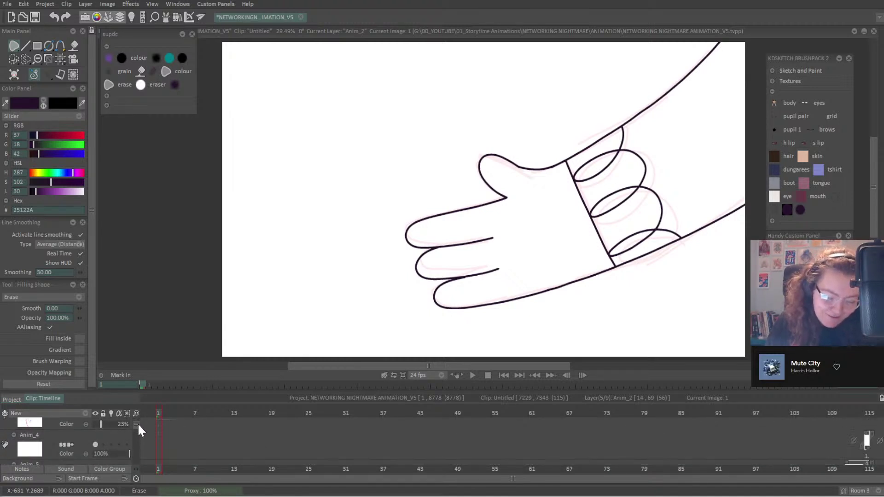
scroll(138, 443, "up", 2)
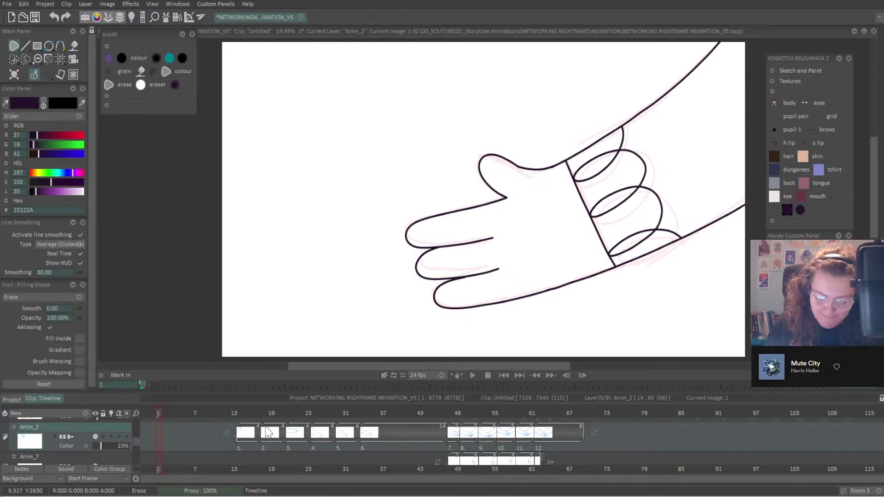
left_click(240, 433)
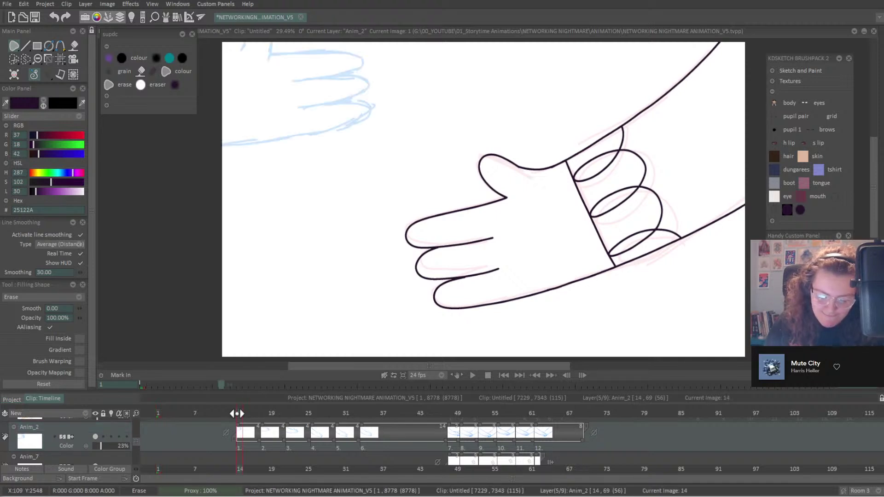
left_click(85, 412)
Insert blank drawings on the new layer at frames 18, 22, 26, 30 and 34 to match the rough's timing.
left_click(265, 414)
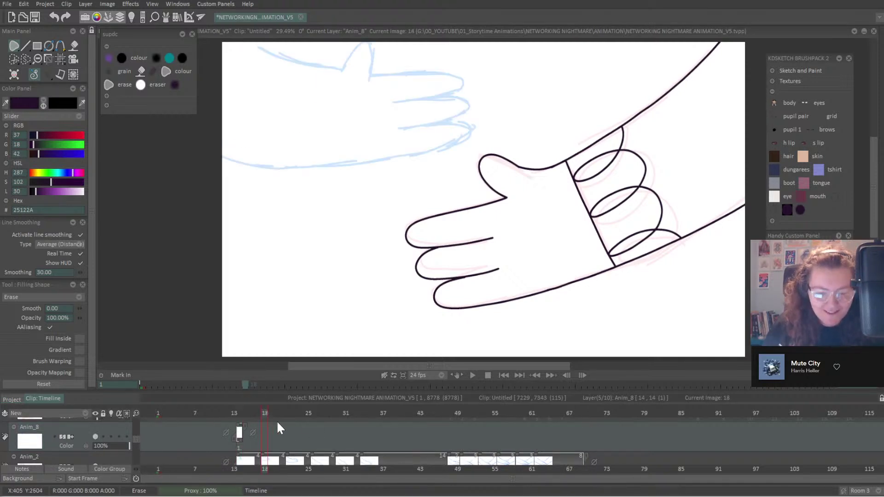
key("Insert")
left_click(290, 413)
key("Insert")
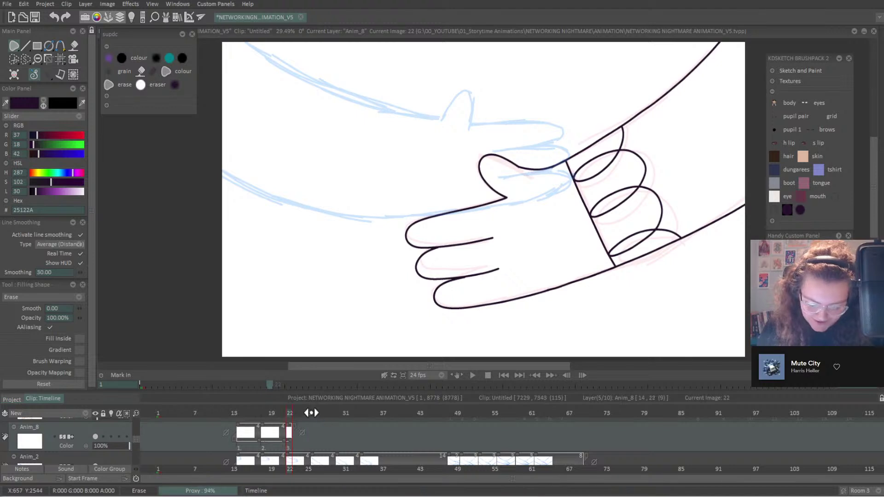
left_click(315, 413)
key("Insert")
left_click(340, 413)
key("Insert")
left_click(364, 413)
key("Insert")
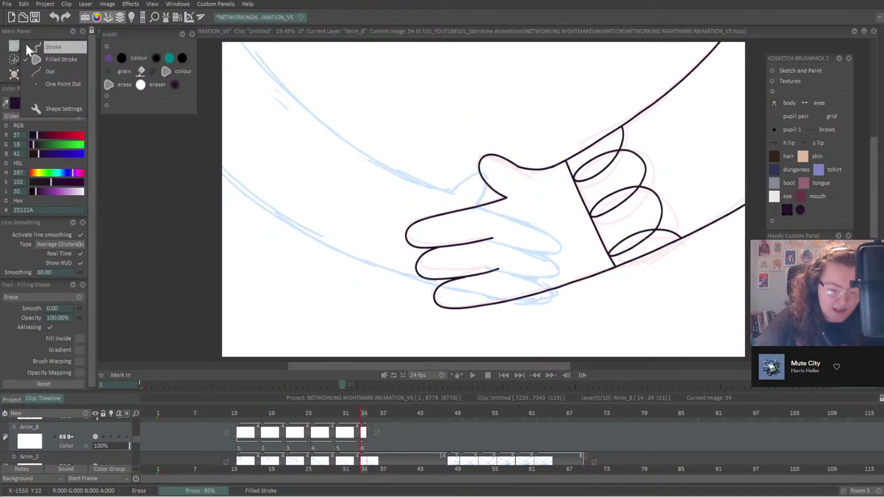
Switch from filled shapes to freehand stroke drawing with the Pencil Brush for inking the left hand at frame 34.
left_click(14, 46)
scroll(488, 194, "down", 2)
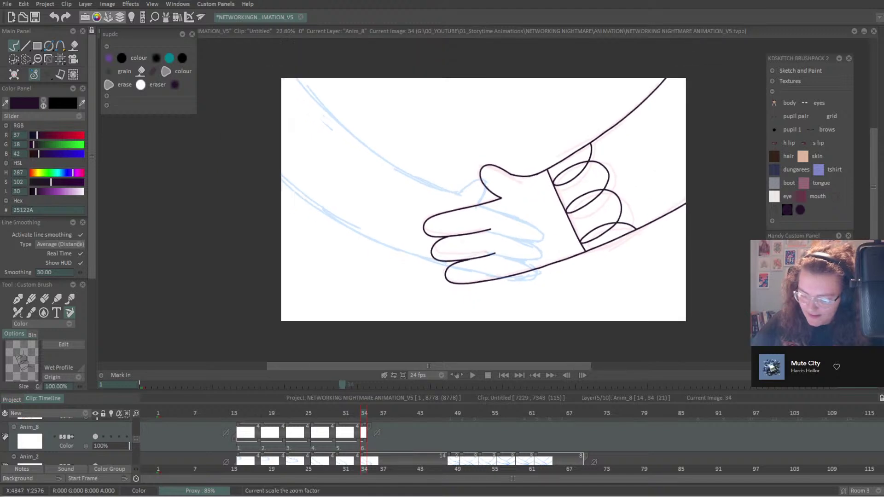
scroll(488, 193, "up", 3)
left_click_drag(506, 230, 673, 221)
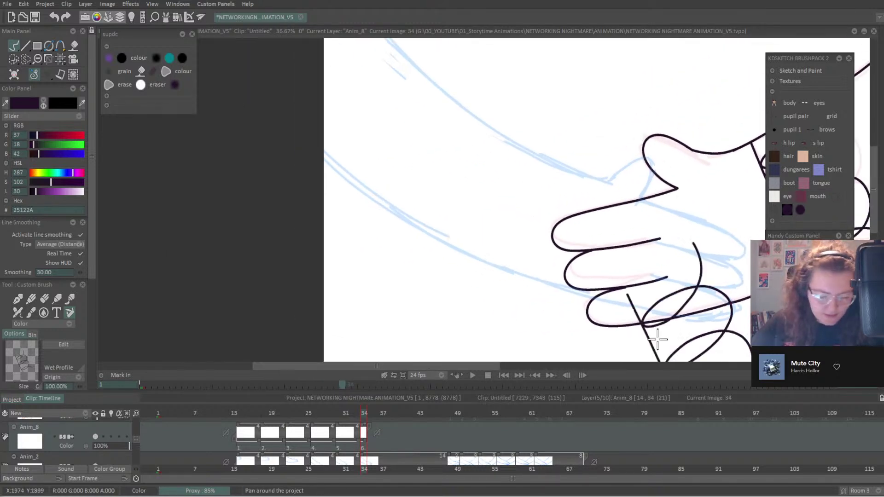
left_click(30, 299)
left_click_drag(91, 212, 100, 313)
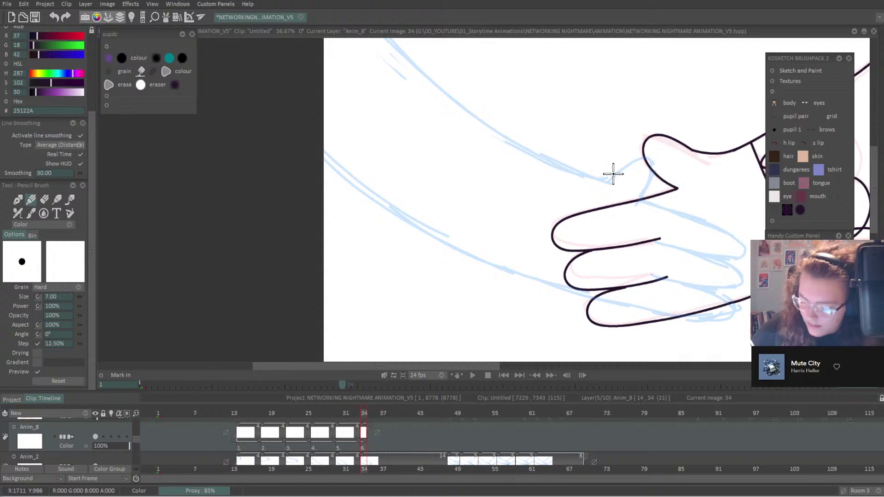
mouse_move(605, 183)
left_mouse_down()
mouse_move(623, 162)
mouse_move(663, 152)
left_mouse_up()
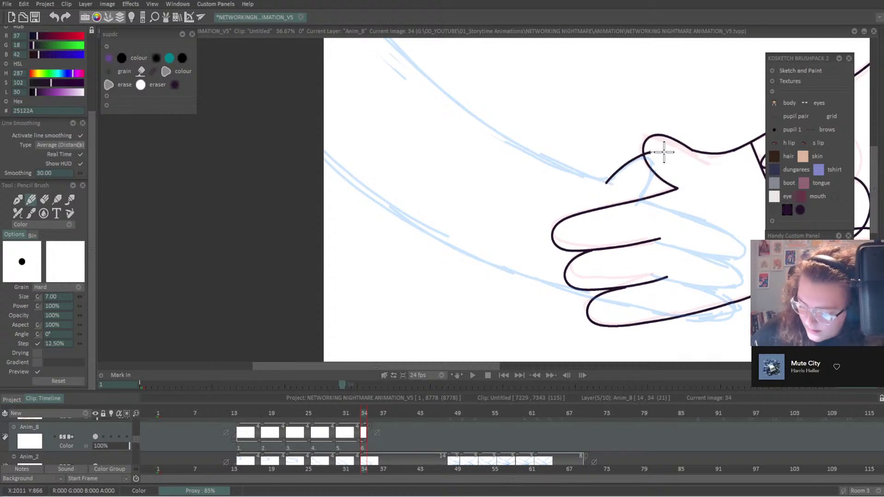
key("ctrl+z")
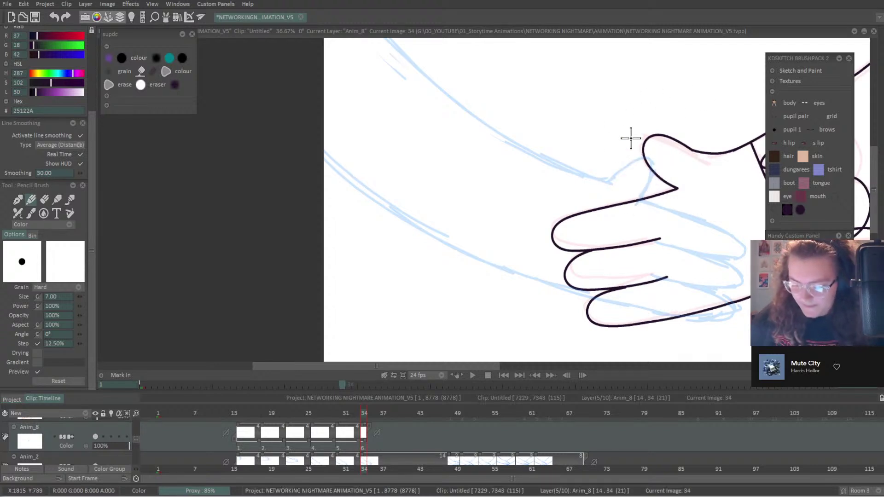
mouse_move(608, 182)
left_mouse_down()
mouse_move(658, 138)
mouse_move(671, 154)
mouse_move(641, 199)
left_mouse_up()
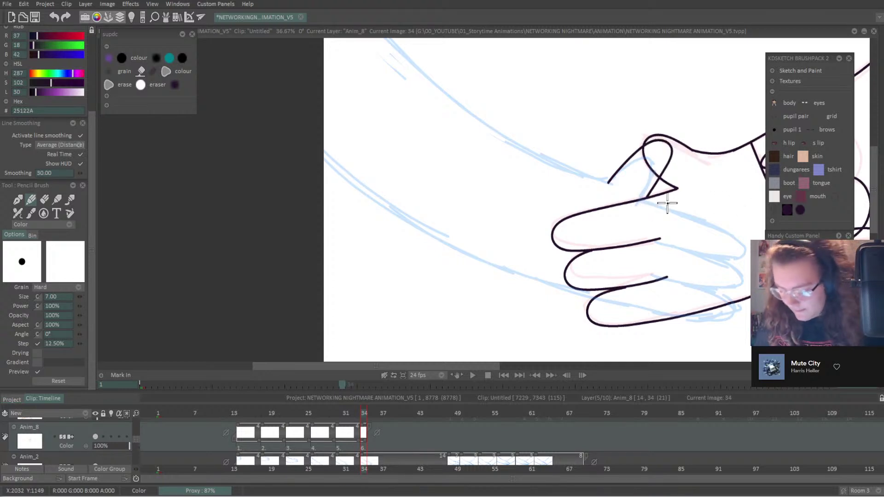
left_click_drag(647, 199, 706, 215)
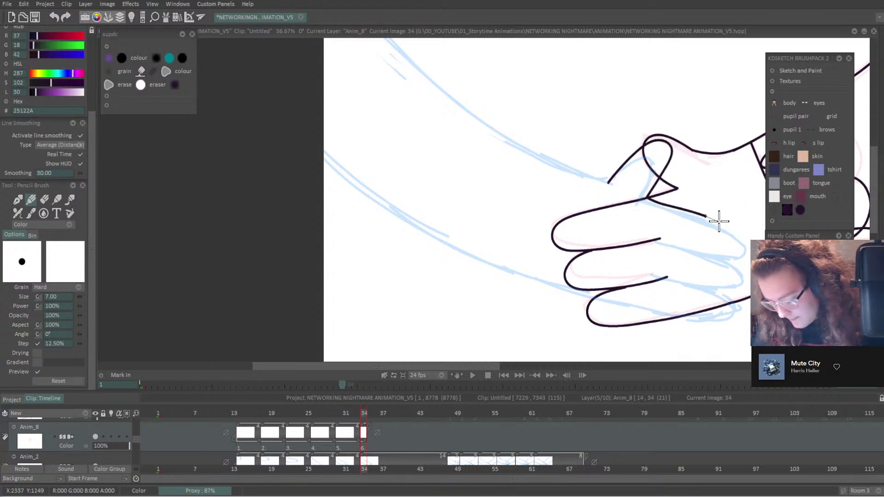
Ink the left hand's index and middle fingers over the blue rough at frame 34, redoing misplaced strokes.
left_click_drag(755, 277, 567, 101)
left_click_drag(460, 230, 511, 129)
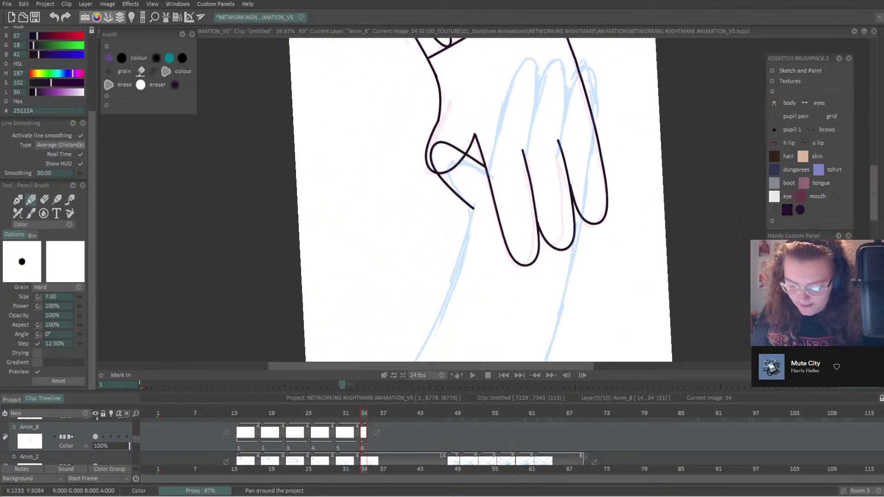
mouse_move(470, 207)
left_mouse_down()
mouse_move(429, 235)
mouse_move(403, 207)
mouse_move(407, 180)
mouse_move(447, 202)
mouse_move(490, 88)
mouse_move(501, 115)
mouse_move(480, 183)
mouse_move(452, 161)
mouse_move(470, 105)
mouse_move(499, 88)
mouse_move(489, 179)
left_mouse_up()
key("ctrl+z")
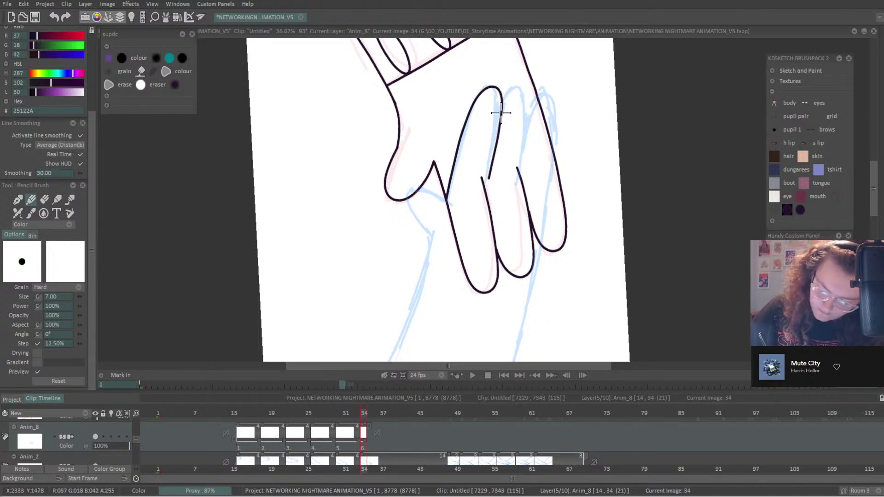
mouse_move(502, 110)
left_mouse_down()
mouse_move(513, 88)
mouse_move(526, 89)
mouse_move(534, 106)
mouse_move(524, 177)
left_mouse_up()
key("ctrl+z")
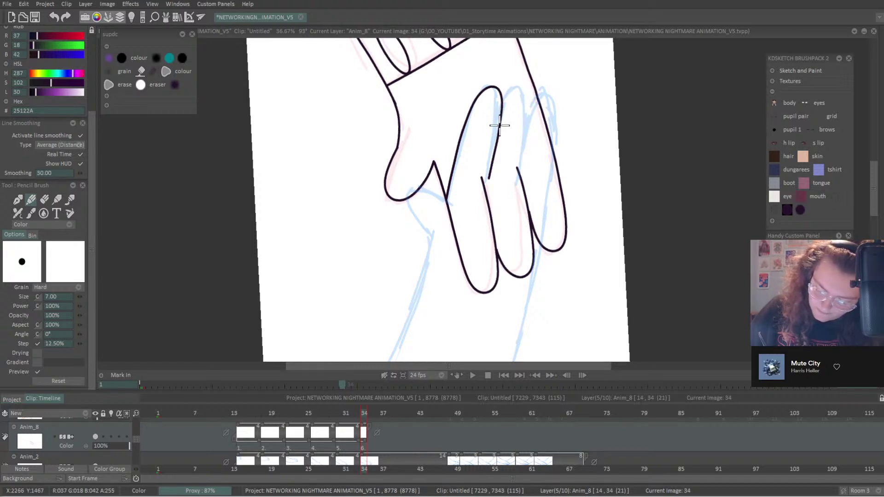
mouse_move(499, 124)
left_mouse_down()
mouse_move(505, 100)
mouse_move(517, 87)
mouse_move(527, 91)
mouse_move(519, 194)
left_mouse_up()
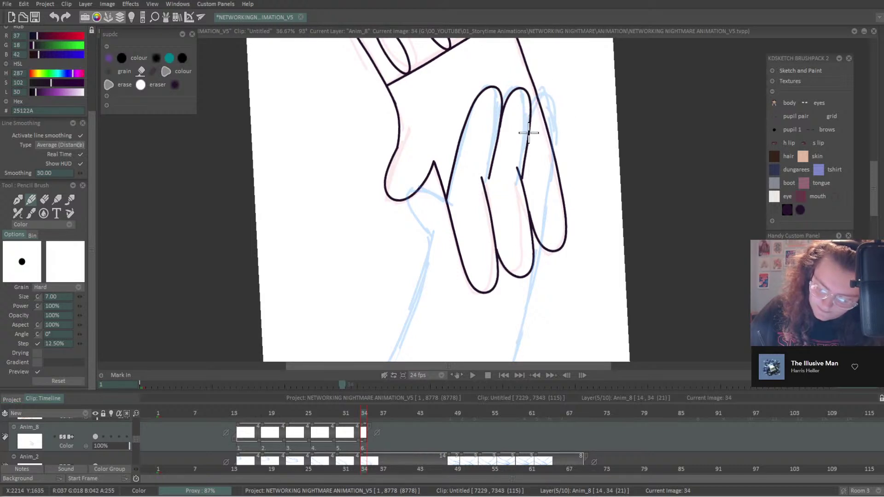
Ink the left hand's lowest finger running into the lower palm edge, and its thumb, at frame 34.
mouse_move(530, 122)
left_mouse_down()
mouse_move(546, 92)
mouse_move(558, 95)
mouse_move(563, 115)
mouse_move(548, 208)
left_mouse_up()
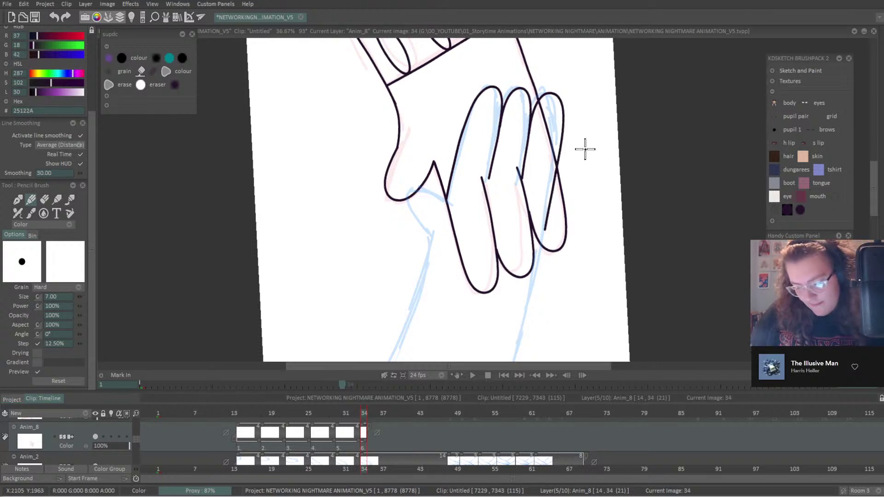
key("ctrl+z")
mouse_move(530, 121)
left_mouse_down()
mouse_move(538, 96)
mouse_move(557, 97)
mouse_move(552, 199)
mouse_move(529, 307)
left_mouse_up()
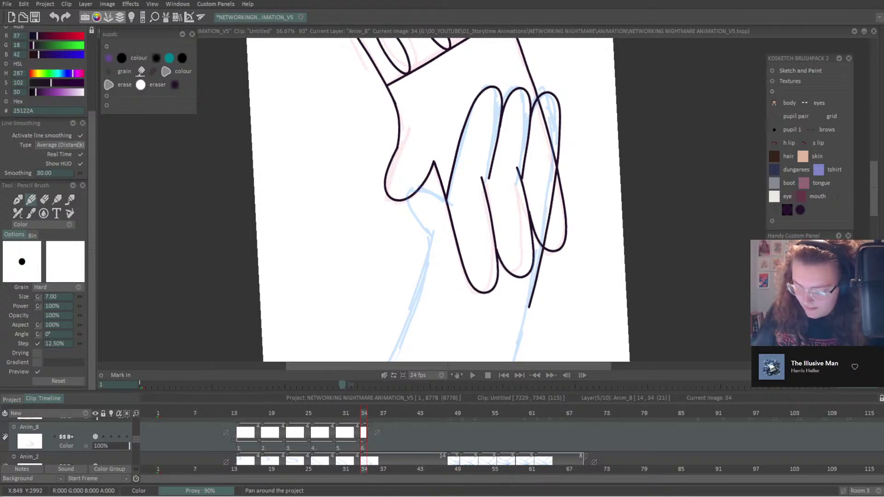
mouse_move(727, 329)
left_mouse_down()
mouse_move(686, 395)
mouse_move(383, 396)
left_mouse_up()
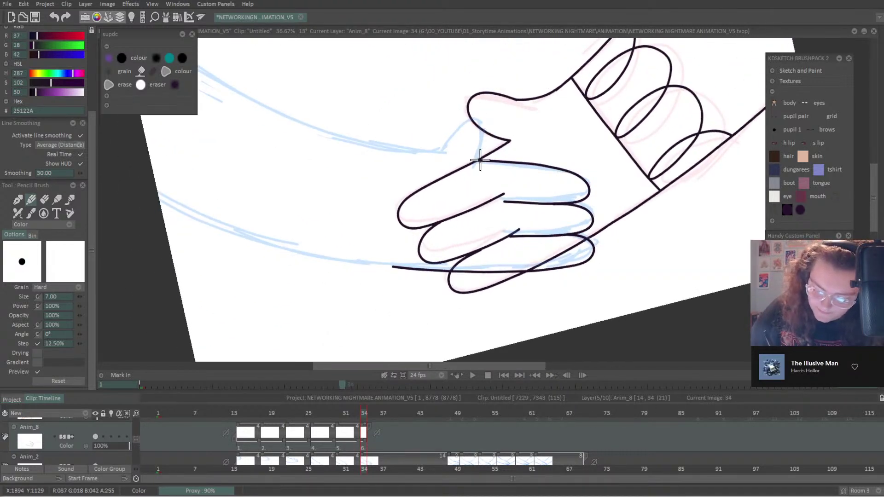
mouse_move(480, 160)
left_mouse_down()
mouse_move(481, 108)
mouse_move(430, 152)
mouse_move(695, 156)
mouse_move(492, 134)
mouse_move(515, 159)
left_mouse_up()
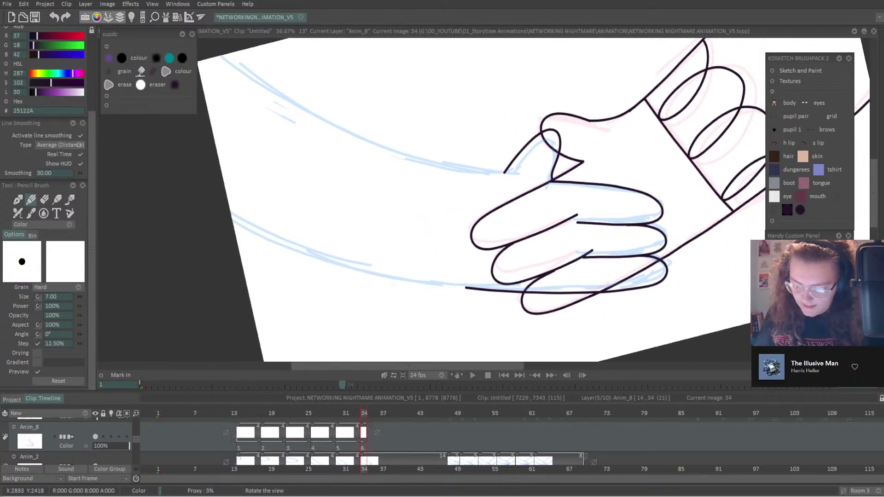
Ink the left arm's upper outline from the thumb base to the canvas edge along the blue rough.
left_click_drag(653, 322, 368, 322)
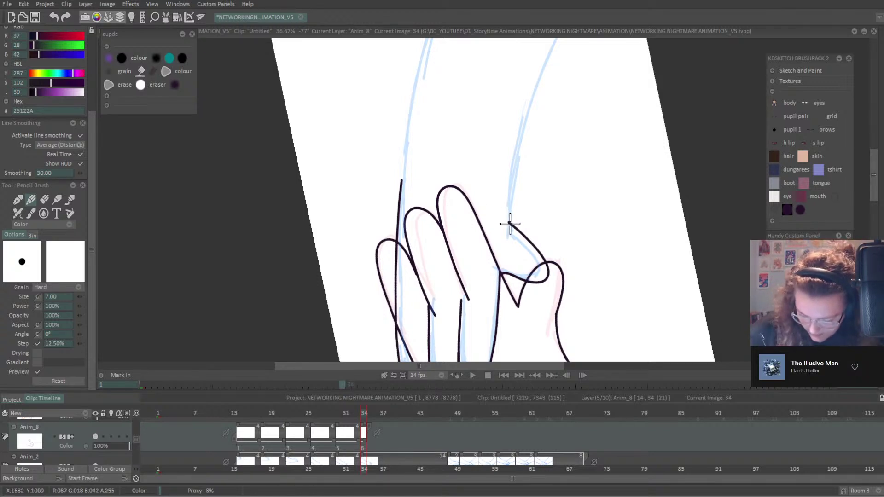
left_click_drag(510, 224, 510, 197)
key("ctrl+z")
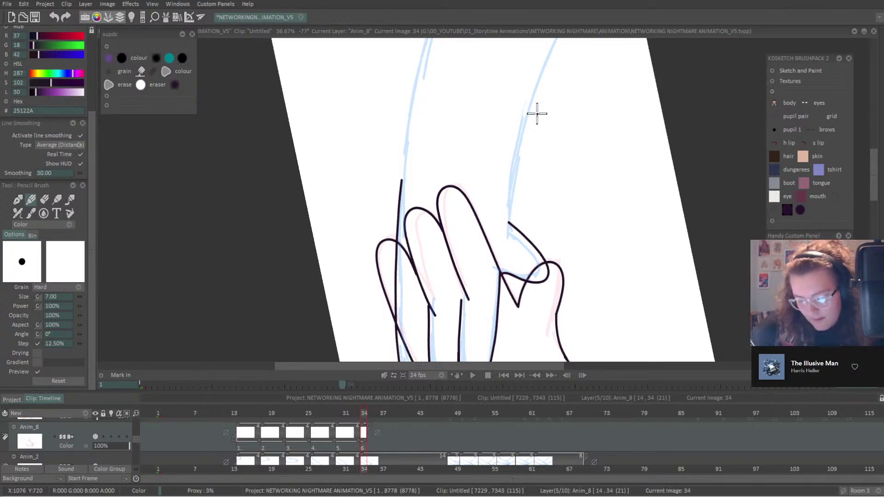
left_click_drag(530, 109, 515, 176)
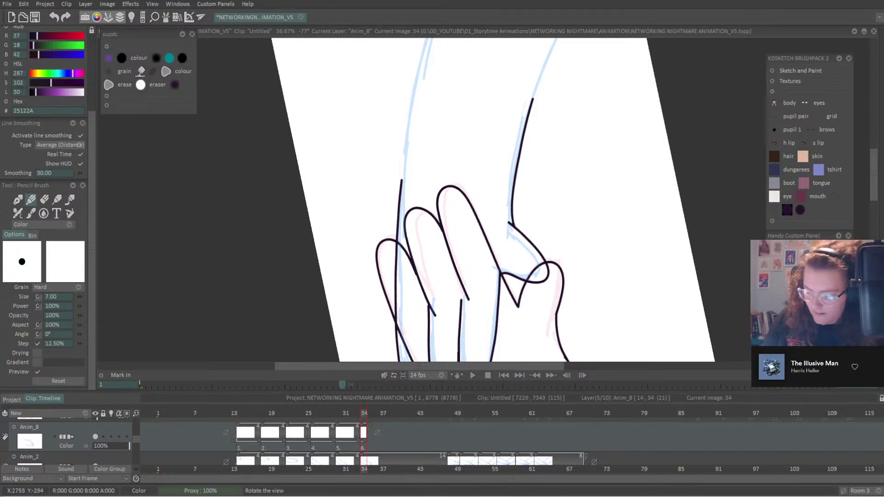
scroll(775, 383, "up", 5)
scroll(774, 404, "right", 1)
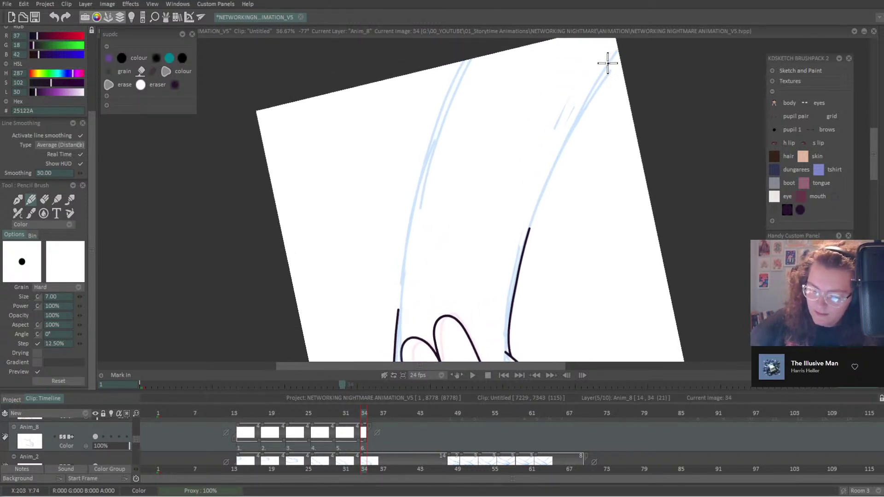
mouse_move(614, 59)
left_mouse_down()
mouse_move(556, 159)
mouse_move(520, 253)
left_mouse_up()
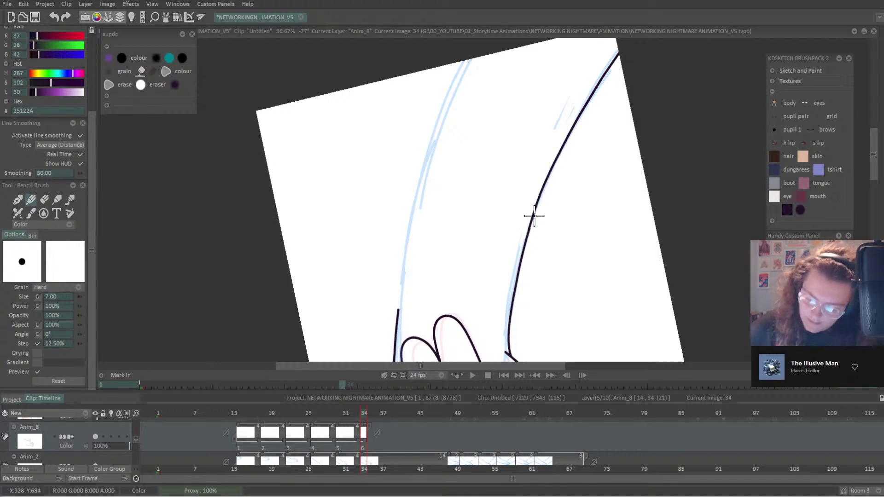
Set line smoothing to 76 and ink the left arm's lower outline from the canvas edge to the palm line.
left_click_drag(459, 64, 408, 203)
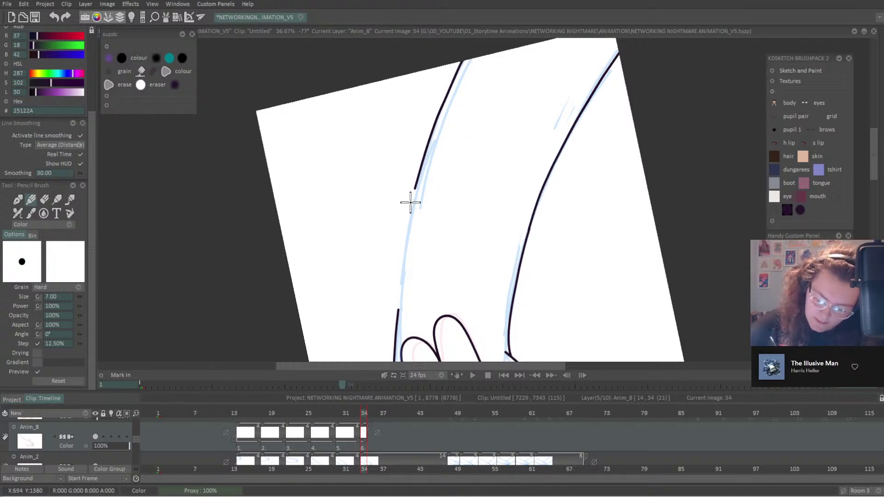
key("ctrl+z")
left_click_drag(79, 174, 172, 152)
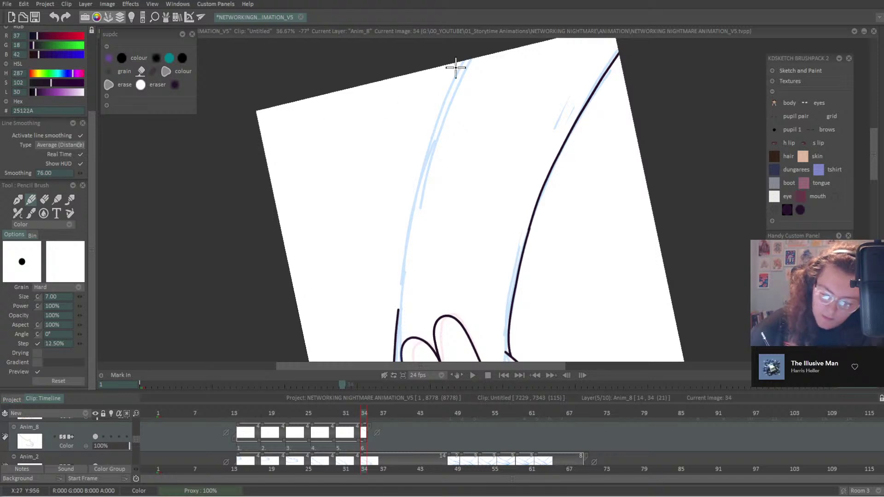
mouse_move(446, 94)
left_mouse_down()
mouse_move(420, 172)
mouse_move(400, 291)
left_mouse_up()
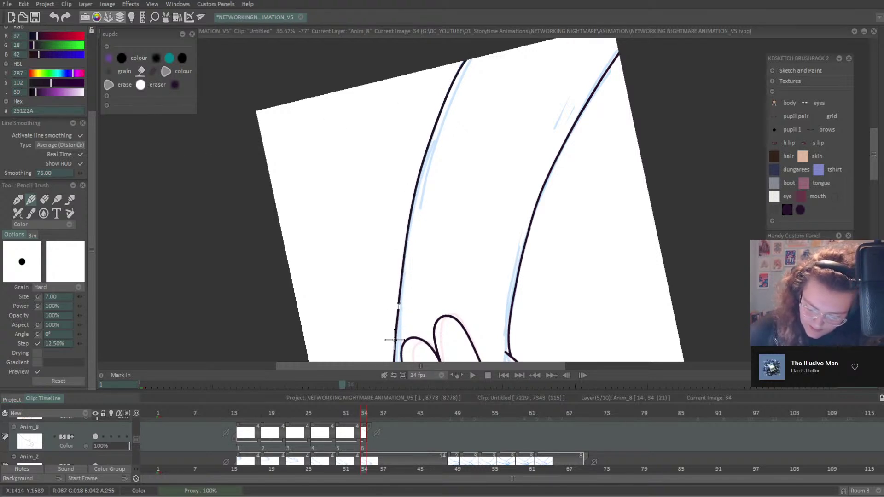
Touch up the left arm's lower outline near the palm and pick up the inked left hand as a custom brush at frame 34.
left_click_drag(395, 340, 399, 322)
key("Home")
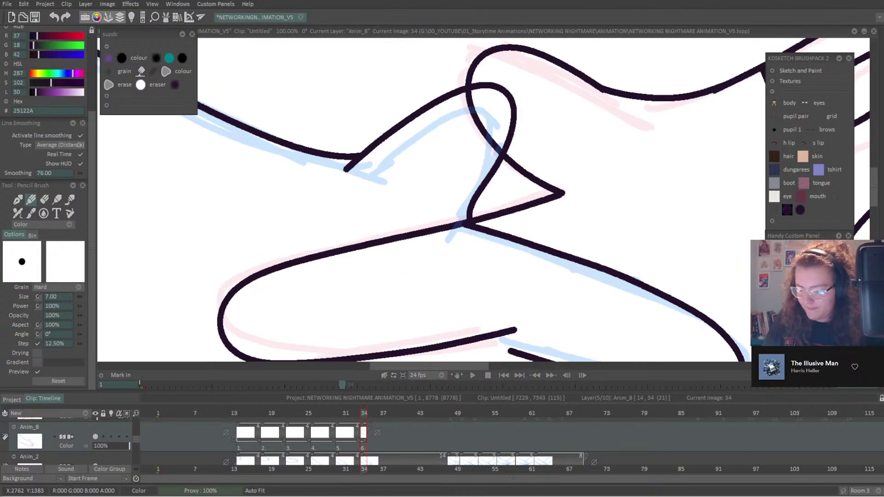
scroll(93, 156, "up", 3)
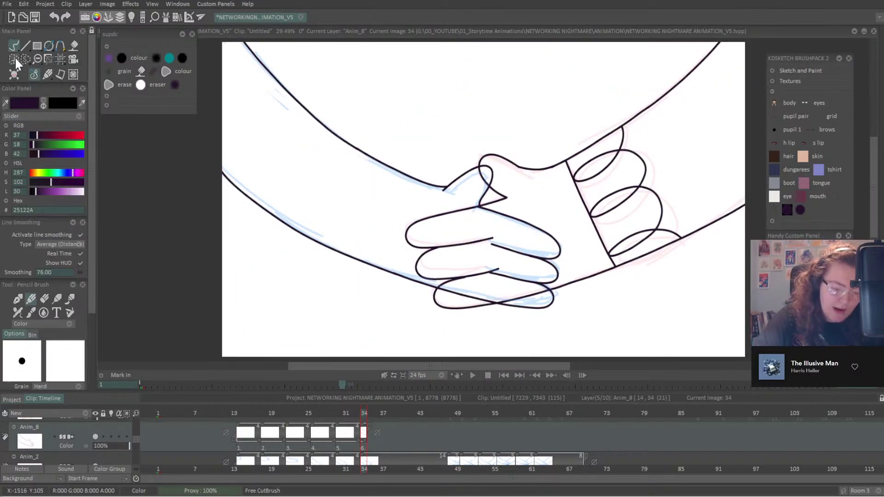
left_click(15, 58)
mouse_move(548, 335)
left_mouse_down()
mouse_move(330, 241)
mouse_move(543, 339)
left_mouse_up()
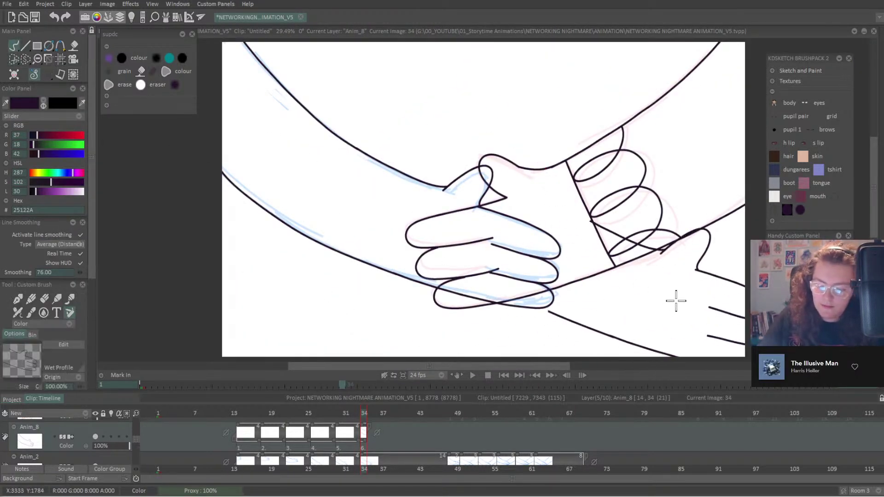
Stamp the copied left hand over the blue rough at frame 30.
key("Left")
key("Left")
key("Left")
key("Left")
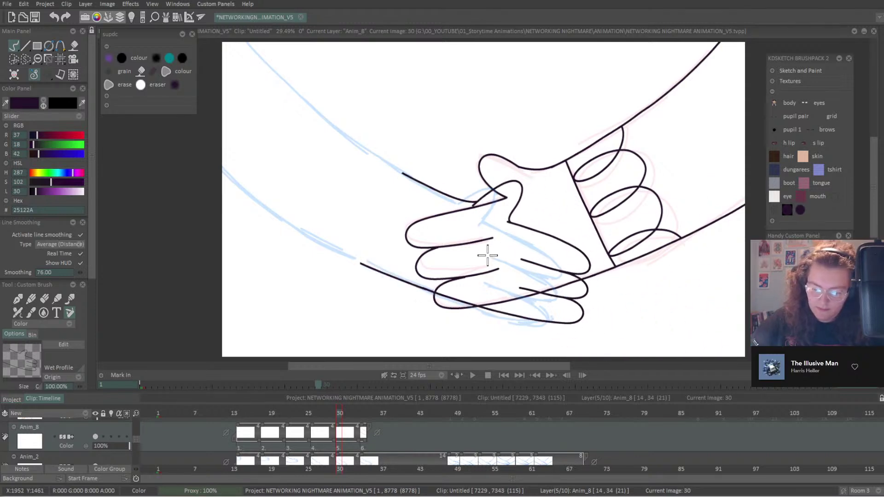
mouse_move(470, 244)
left_mouse_down()
mouse_move(566, 250)
mouse_move(579, 260)
mouse_move(546, 263)
left_mouse_up()
left_click_drag(471, 255, 454, 247)
Stamp the copied left hand over the blue rough at frame 26.
key("Left")
key("Left")
key("Left")
key("Left")
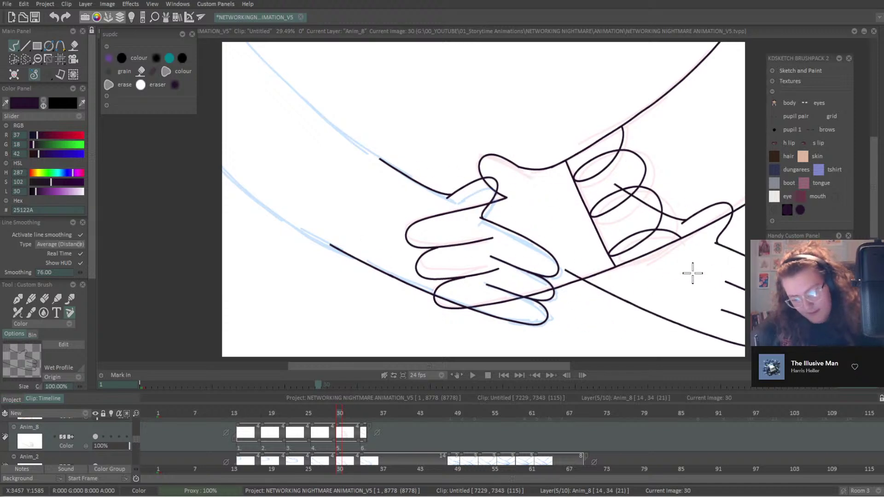
left_click_drag(482, 274, 461, 271)
Stamp the left hand at frame 22, rotated so its fingers follow the flatter blue rough.
key("Left")
key("Left")
key("Left")
key("Left")
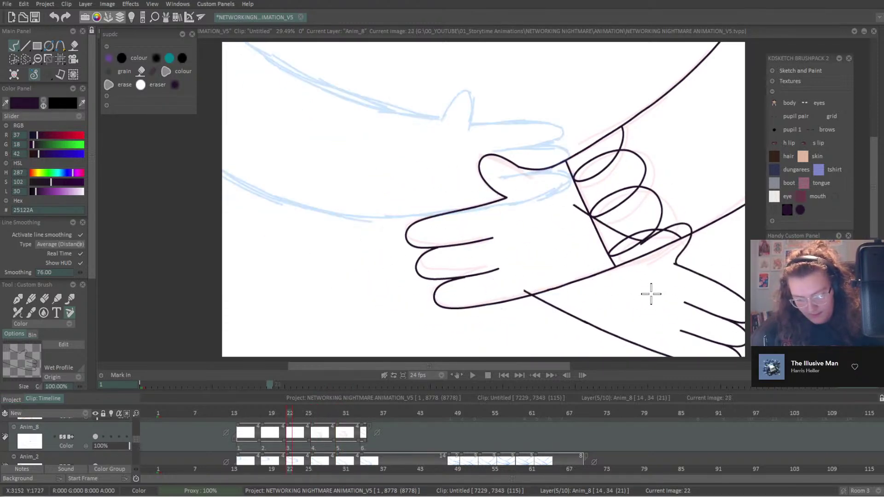
mouse_move(462, 161)
left_mouse_down()
mouse_move(544, 192)
mouse_move(548, 119)
mouse_move(543, 134)
left_mouse_up()
key("Return")
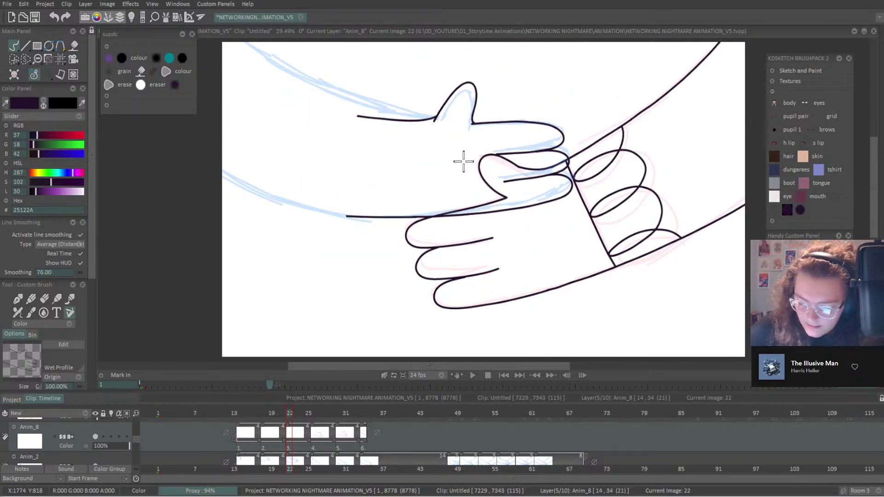
key("ctrl+v")
mouse_move(463, 159)
left_mouse_down()
mouse_move(661, 249)
mouse_move(345, 198)
mouse_move(428, 332)
mouse_move(424, 102)
mouse_move(395, 120)
mouse_move(430, 134)
left_mouse_up()
Stamp the rotated left hand over the blue rough at frame 18.
key("Left")
key("Left")
key("Left")
key("Left")
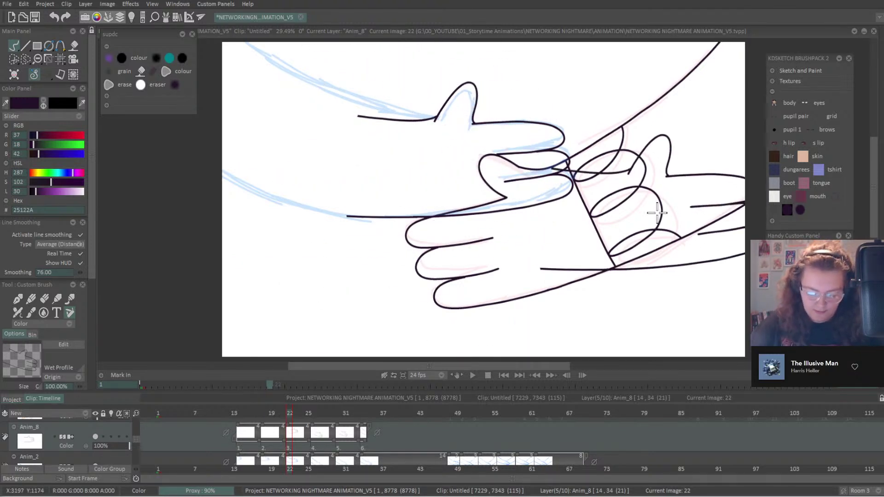
mouse_move(368, 121)
left_mouse_down()
mouse_move(355, 103)
mouse_move(367, 105)
left_mouse_up()
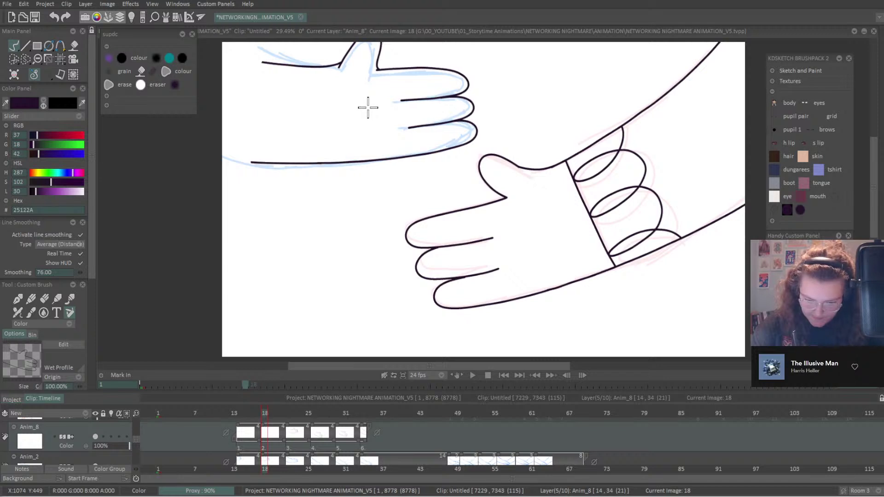
Stamp the rotated left hand over the blue rough near the canvas corner at frame 14.
key("Left")
key("Left")
key("Left")
key("Left")
mouse_move(462, 128)
left_mouse_down()
mouse_move(256, 83)
mouse_move(705, 246)
mouse_move(778, 251)
left_mouse_up()
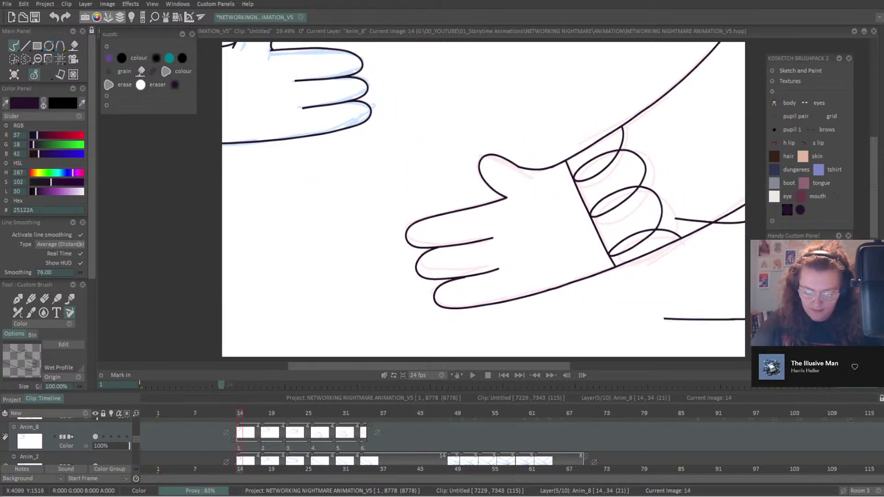
Enlarge the eraser to 49.17 and erase the stamped upper wrist line behind the thumb at frame 22.
left_click(31, 298)
key("Right")
key("Right")
key("Right")
key("Right")
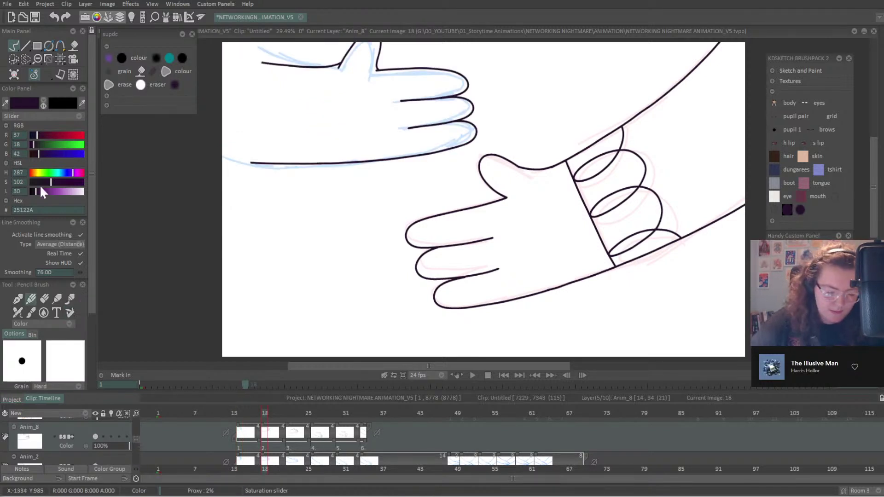
left_click(43, 300)
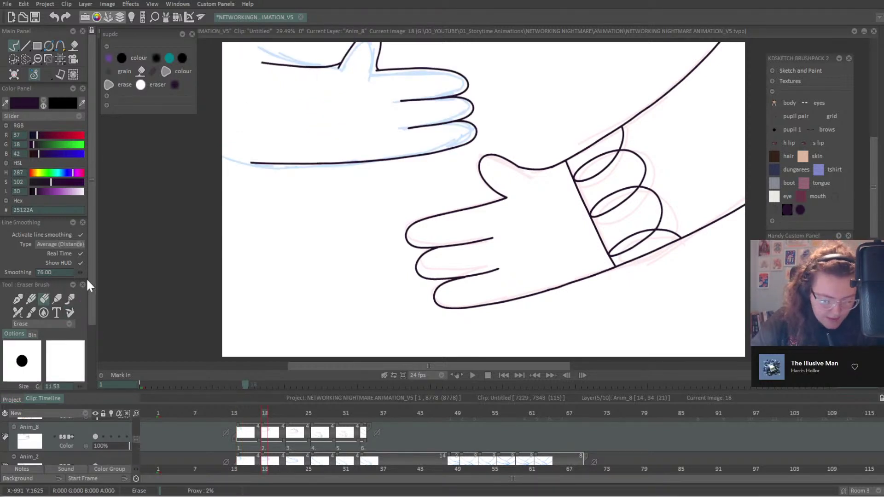
mouse_move(352, 178)
left_mouse_down()
mouse_move(361, 185)
mouse_move(354, 182)
left_mouse_up()
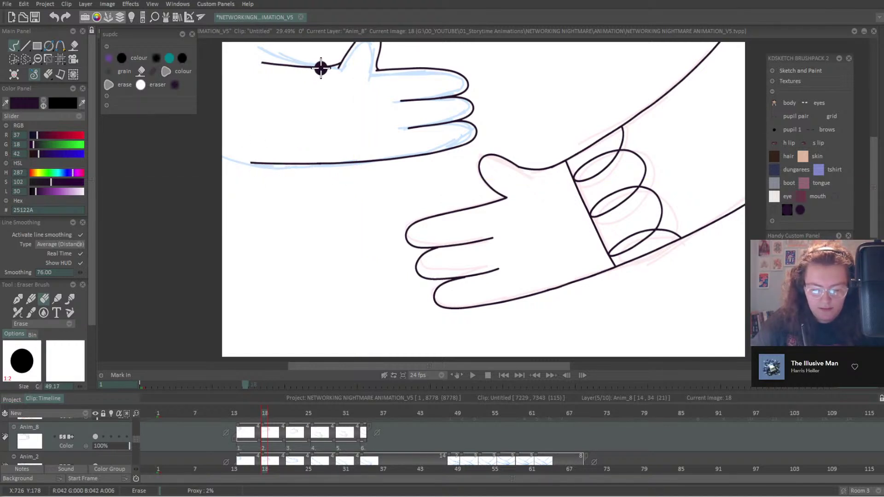
key("Right")
key("Right")
key("Right")
key("Right")
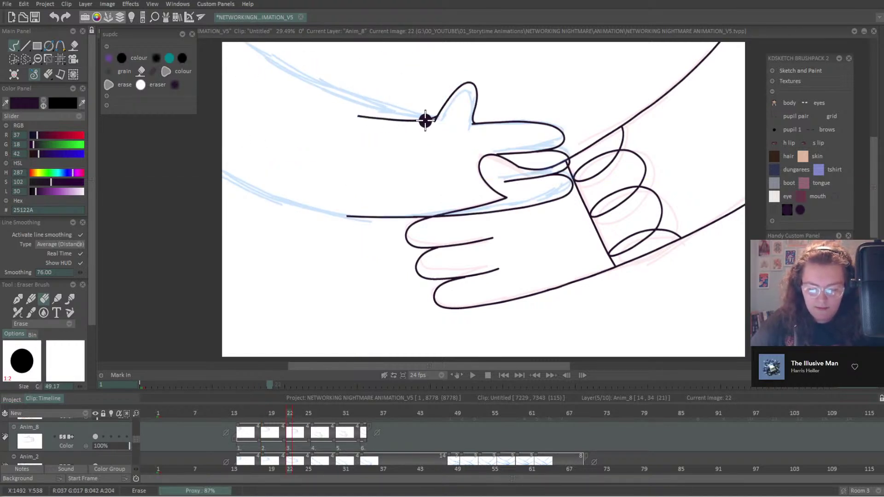
mouse_move(423, 118)
left_mouse_down()
mouse_move(346, 112)
mouse_move(295, 71)
left_mouse_up()
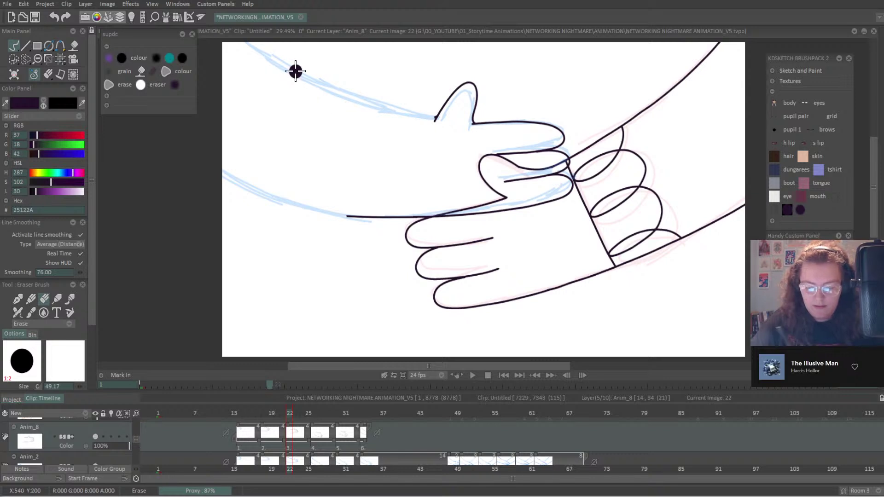
Ink the left arm's upper outline from the canvas edge to the stamped wrist line at frame 30 with the Pencil Brush.
key("Right")
key("Right")
key("Right")
key("Right")
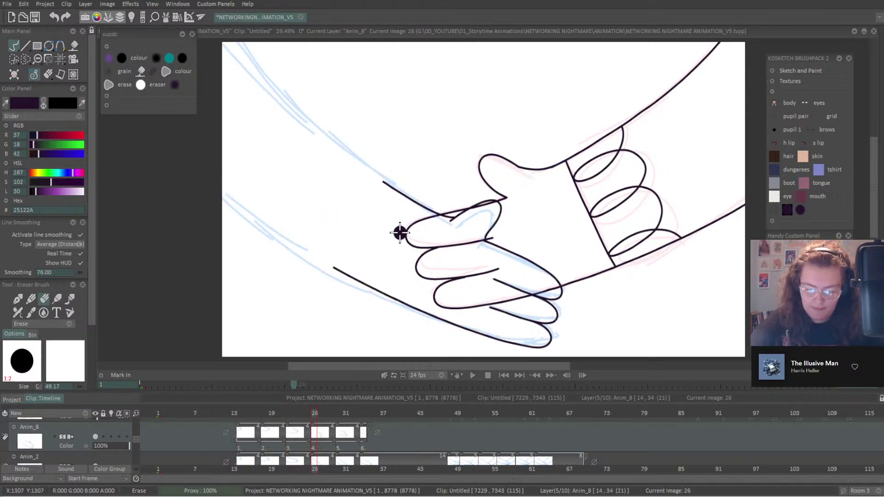
key("Right")
key("Right")
key("Right")
key("Right")
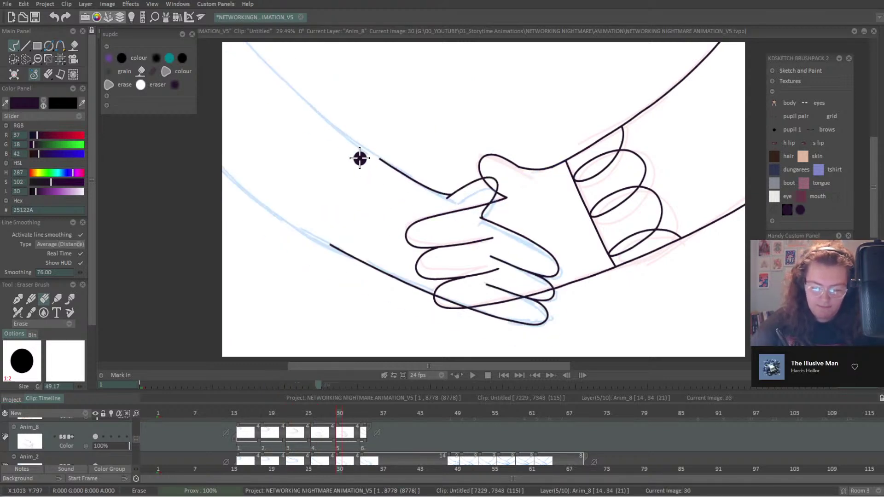
key("Left")
key("Left")
key("Left")
key("Left")
key("Right")
key("Right")
key("Right")
key("Right")
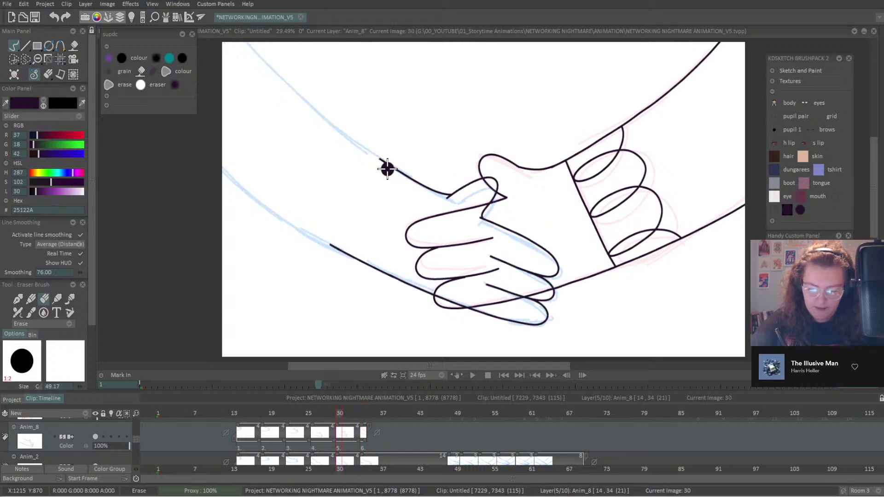
left_click(31, 295)
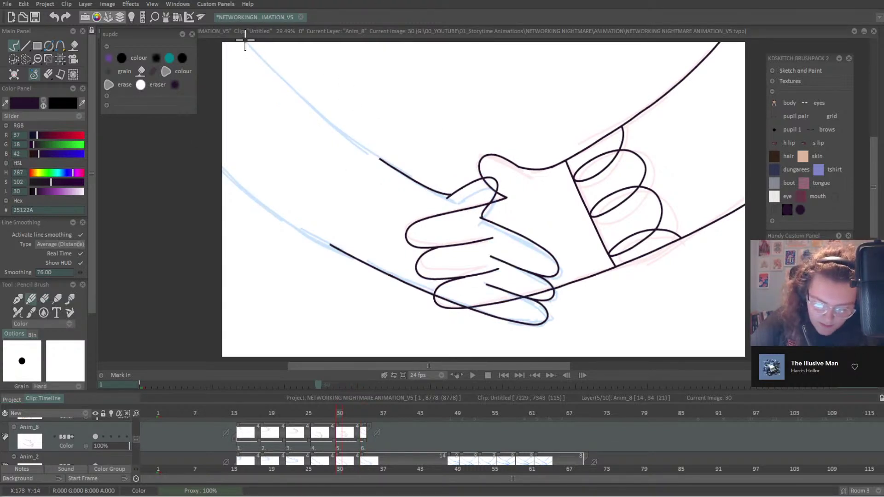
left_click_drag(255, 52, 340, 128)
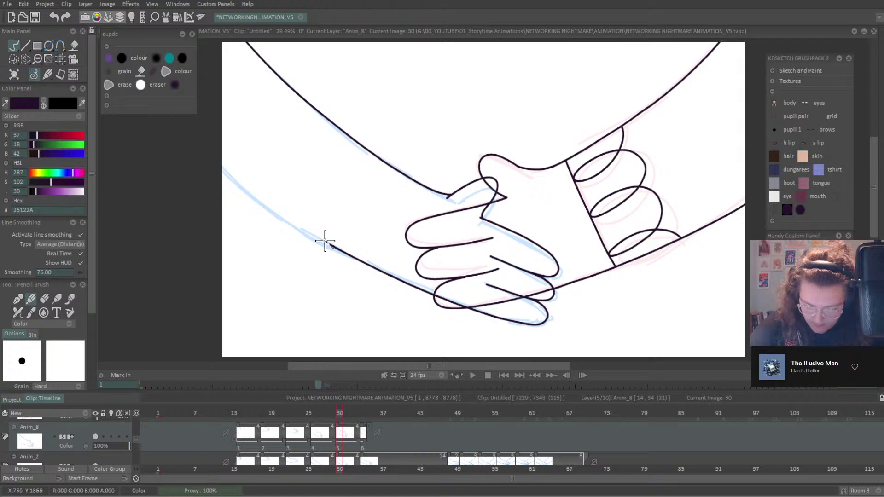
Ink the left arm's lower outline from the wrist to the canvas edge at frame 30, redoing misplaced strokes.
mouse_move(283, 215)
left_mouse_down()
mouse_move(326, 243)
mouse_move(224, 167)
left_mouse_up()
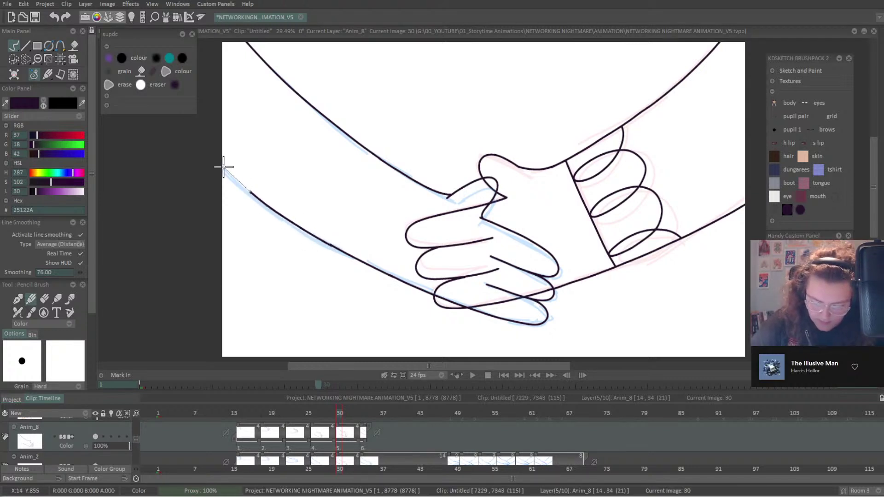
key("ctrl+z")
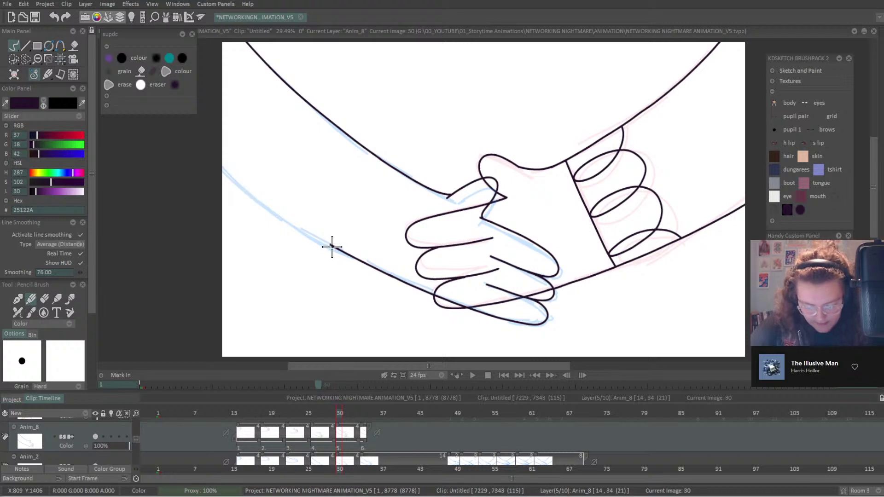
left_click_drag(293, 225, 205, 150)
key("ctrl+z")
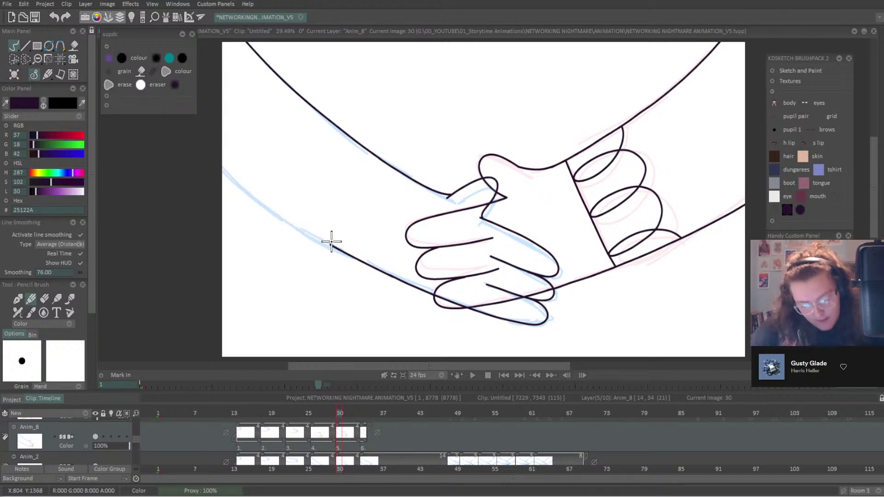
left_click_drag(294, 225, 209, 157)
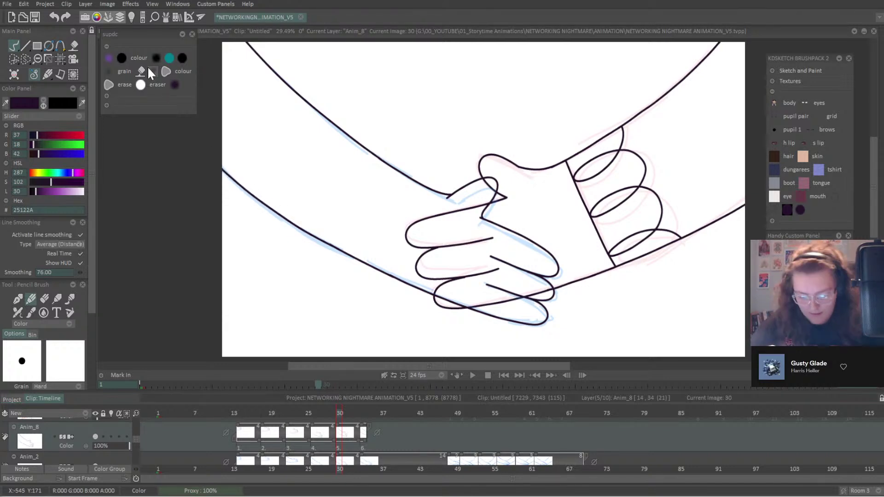
Ink the left arm's upper and lower outlines from the wrist to the canvas edge at frame 26.
key("Left")
key("Left")
key("Left")
key("Left")
left_click_drag(444, 215, 378, 180)
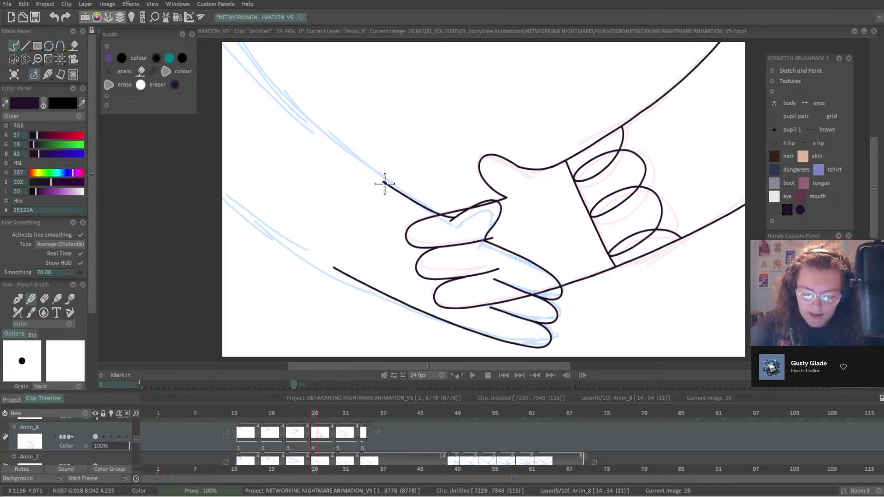
mouse_move(376, 176)
left_mouse_down()
mouse_move(285, 99)
mouse_move(231, 34)
left_mouse_up()
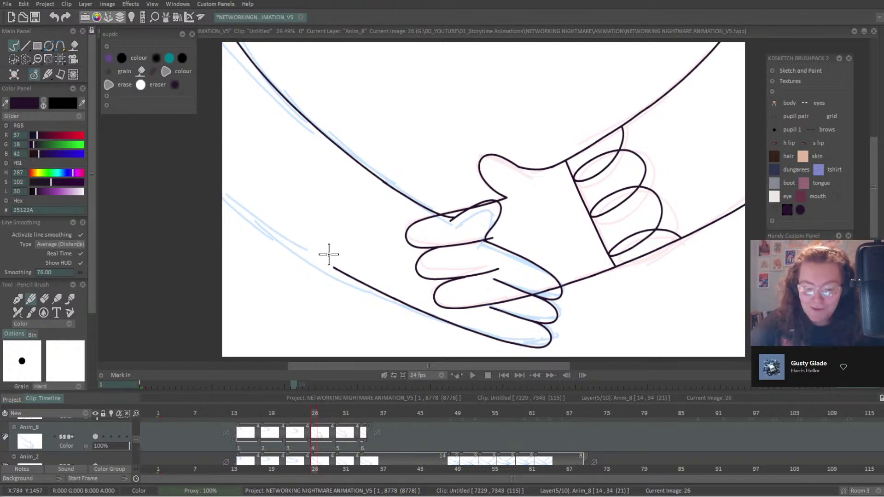
left_click_drag(322, 260, 202, 162)
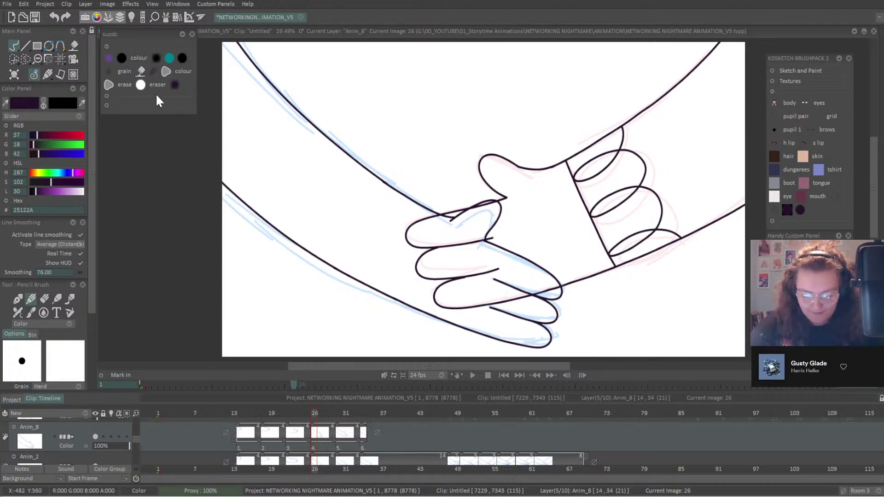
Ink the left arm's upper outline from the thumb base to the canvas edge at frame 22.
key("Left")
key("Left")
key("Left")
key("Left")
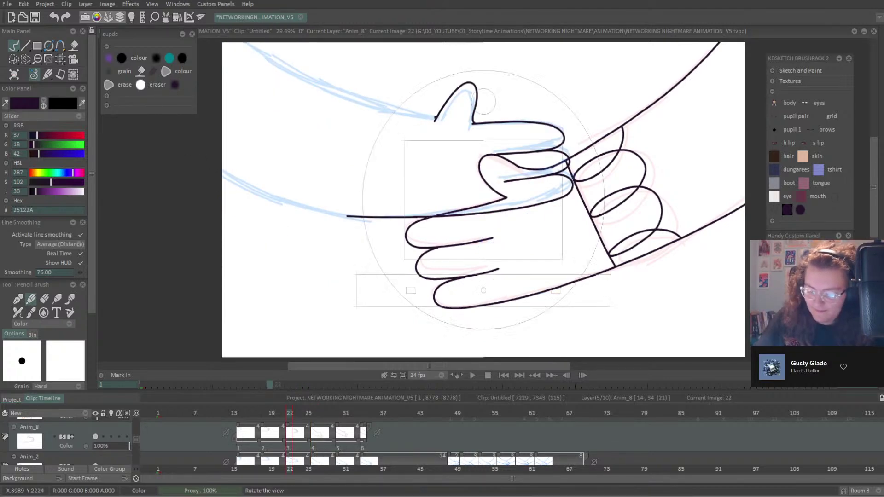
left_click_drag(737, 331, 649, 46)
key("shift+f")
scroll(484, 198, "up", 4)
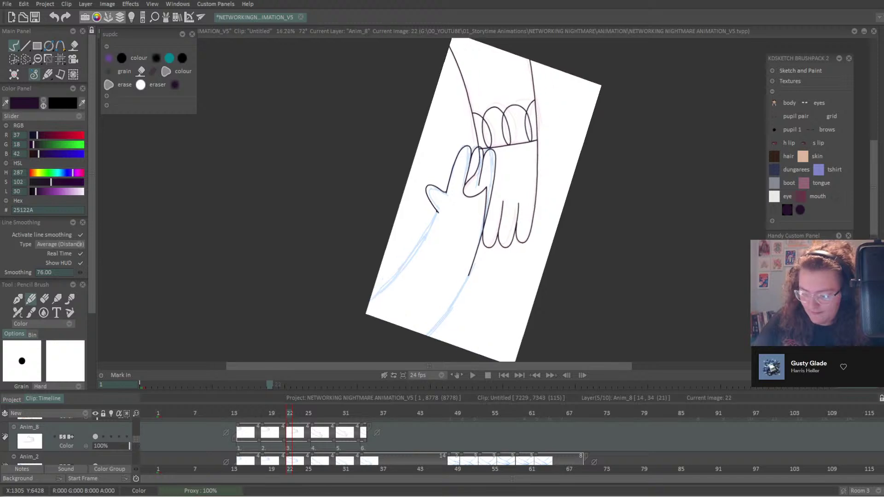
left_click_drag(764, 460, 748, 311)
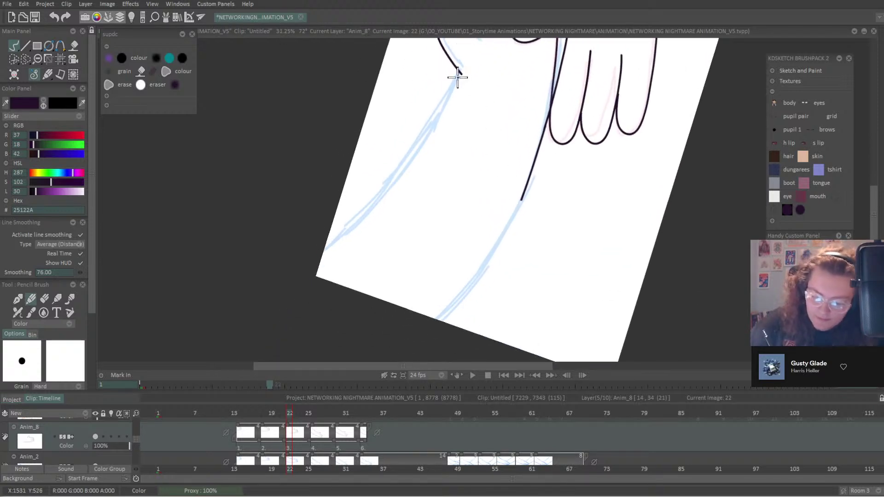
mouse_move(458, 74)
left_mouse_down()
mouse_move(395, 168)
mouse_move(325, 244)
left_mouse_up()
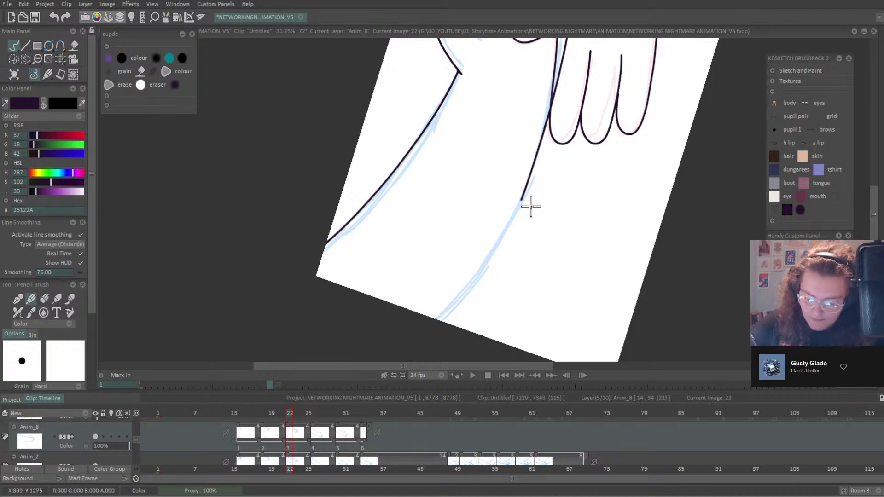
left_click_drag(522, 201, 440, 320)
key("ctrl+z")
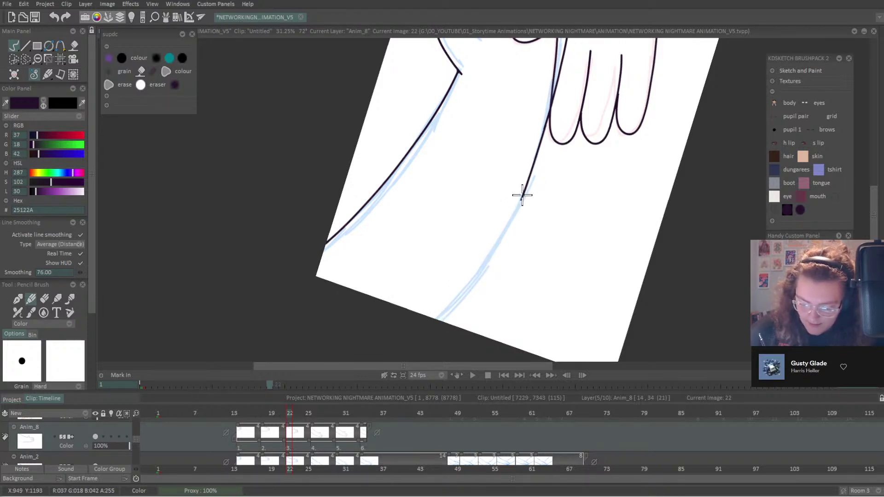
left_click_drag(517, 207, 441, 321)
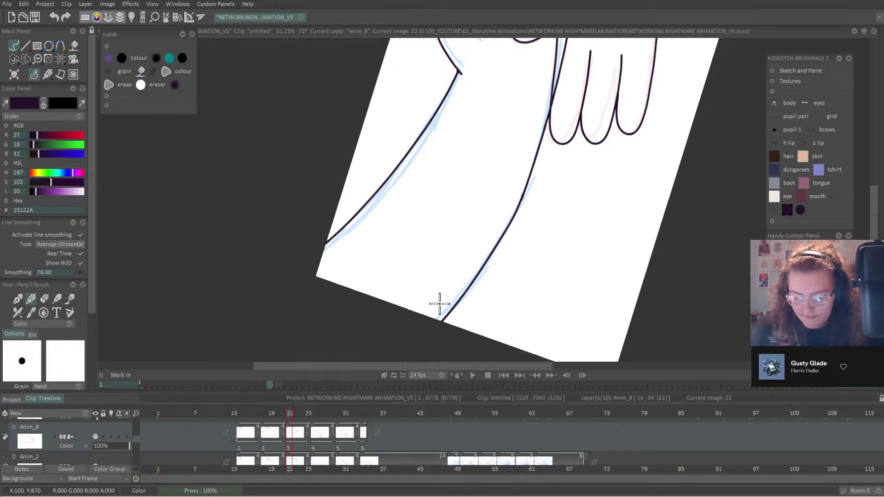
key("ctrl+z")
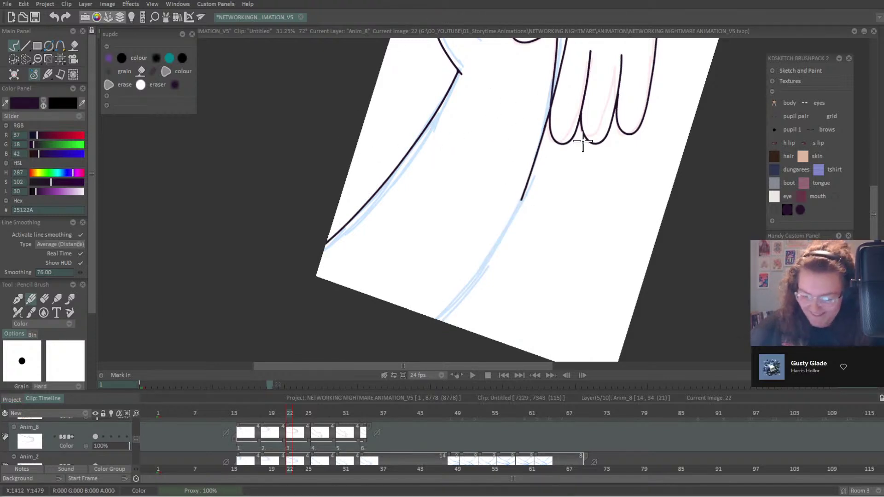
Erase the tip of the stamped lower wrist line at frame 22.
left_click(44, 300)
left_click_drag(524, 193, 528, 206)
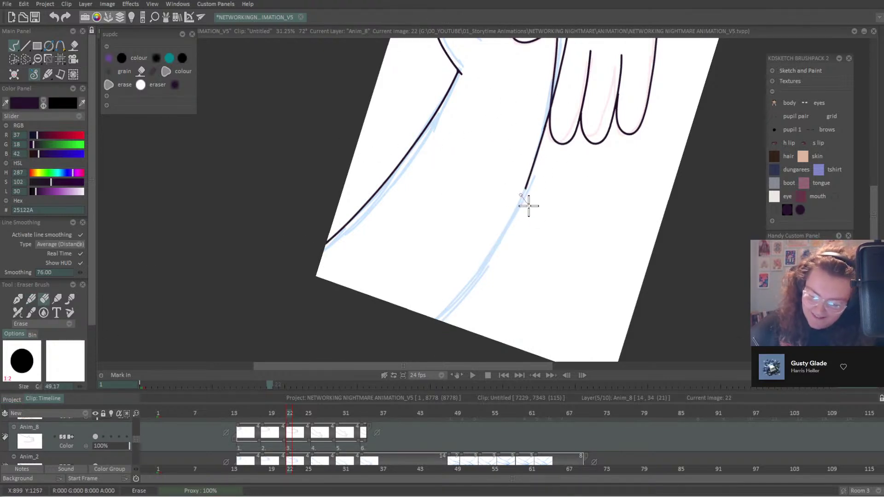
Ink the left arm's lower outline from the wrist to the canvas edge at frame 22.
left_click(31, 300)
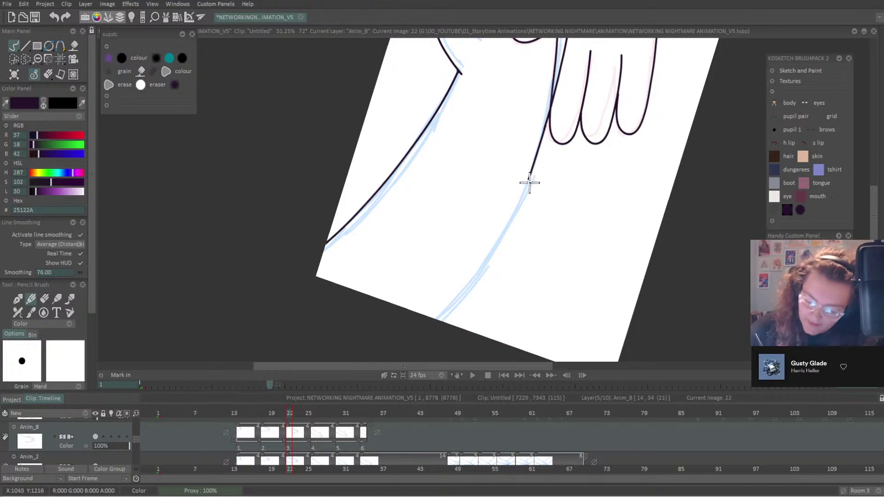
mouse_move(528, 180)
left_mouse_down()
mouse_move(479, 271)
mouse_move(437, 318)
left_mouse_up()
At frame 18, trim the end of the stamped lower wrist line and ink the arm's upper outline to the canvas edge.
left_click(265, 413)
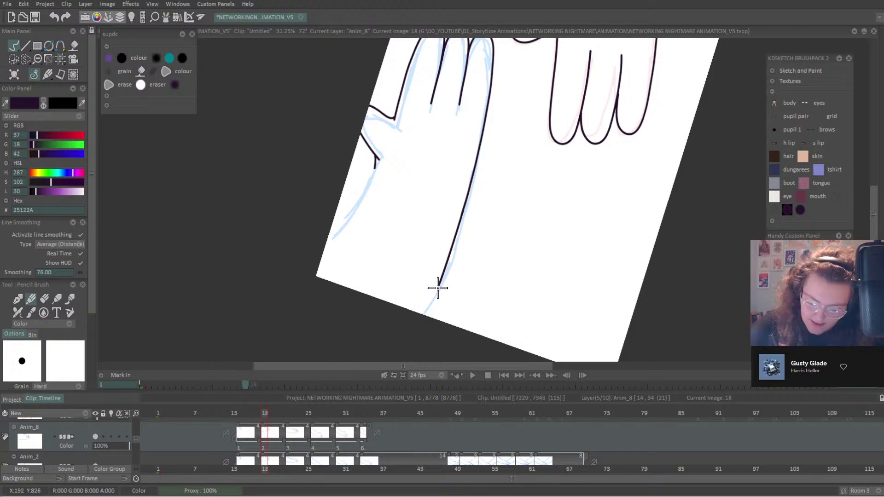
left_click(43, 300)
mouse_move(463, 203)
left_mouse_down()
mouse_move(445, 279)
mouse_move(441, 259)
left_mouse_up()
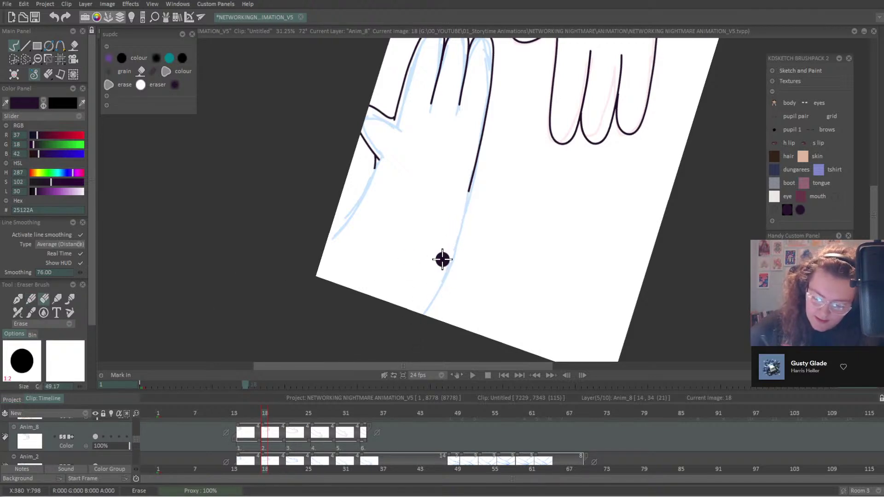
left_click(30, 300)
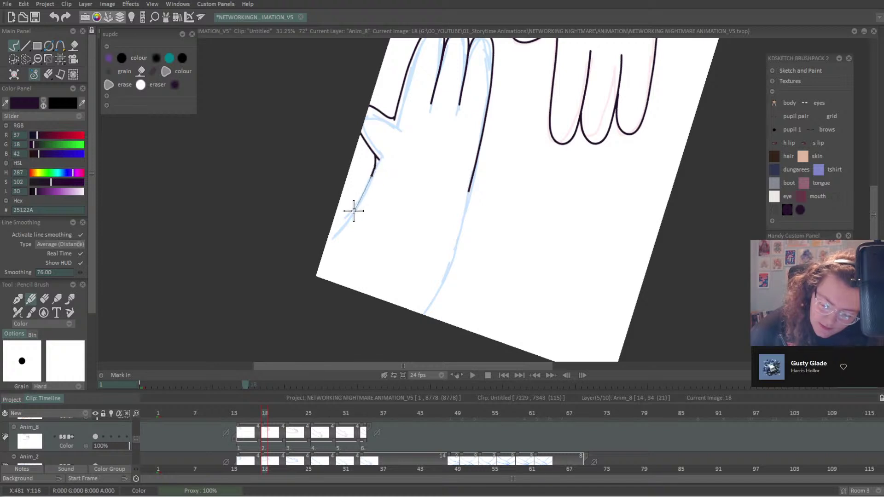
left_click_drag(354, 211, 322, 256)
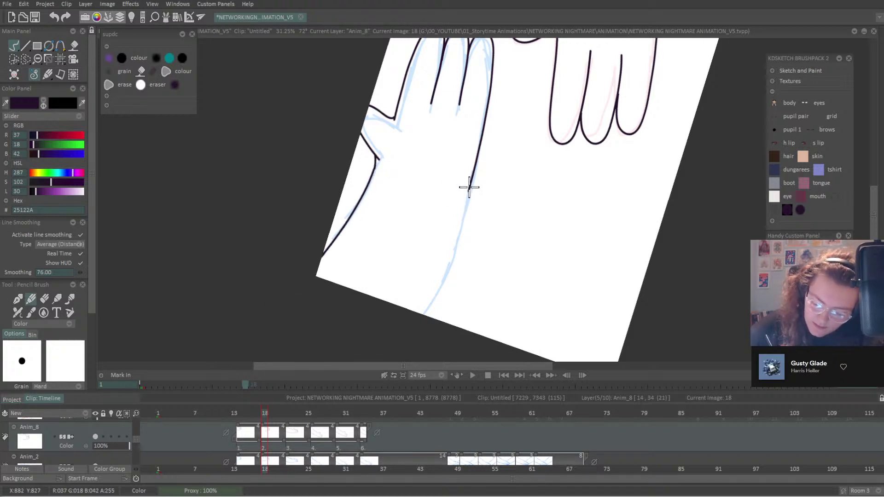
Ink the left arm's lower outline to the canvas edge at frame 18, redoing misplaced strokes.
left_click_drag(460, 225, 420, 316)
key("ctrl+z")
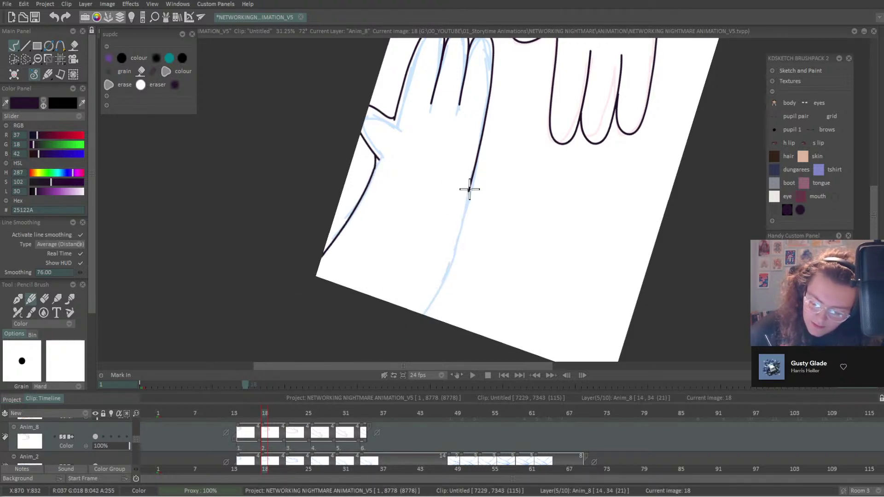
left_click_drag(468, 191, 415, 313)
key("ctrl+z")
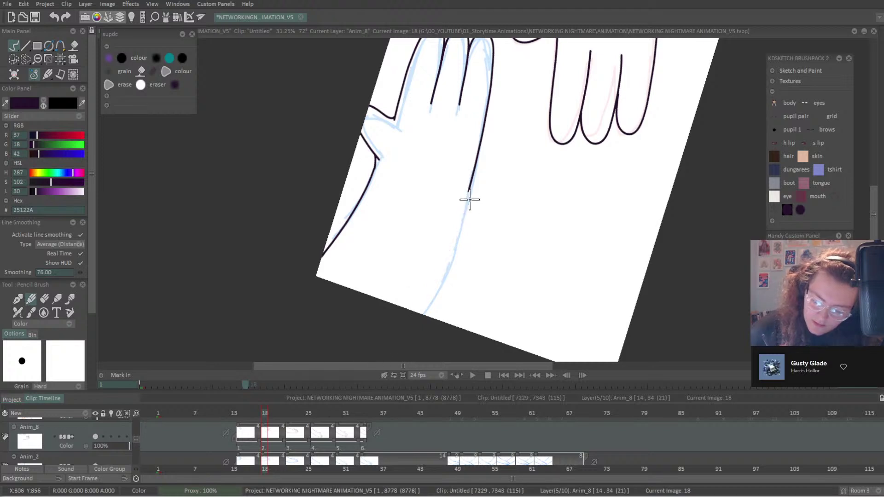
left_click_drag(456, 229, 386, 345)
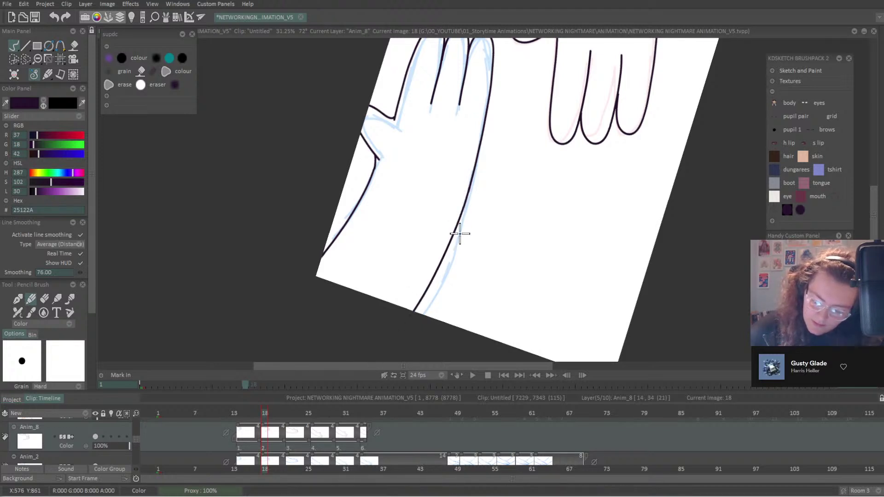
Step through the inked frames from 14 to 34 and extend Anim_8's last drawing to a 14-frame exposure ending at frame 47.
key("Left")
key("Left")
key("Left")
key("Left")
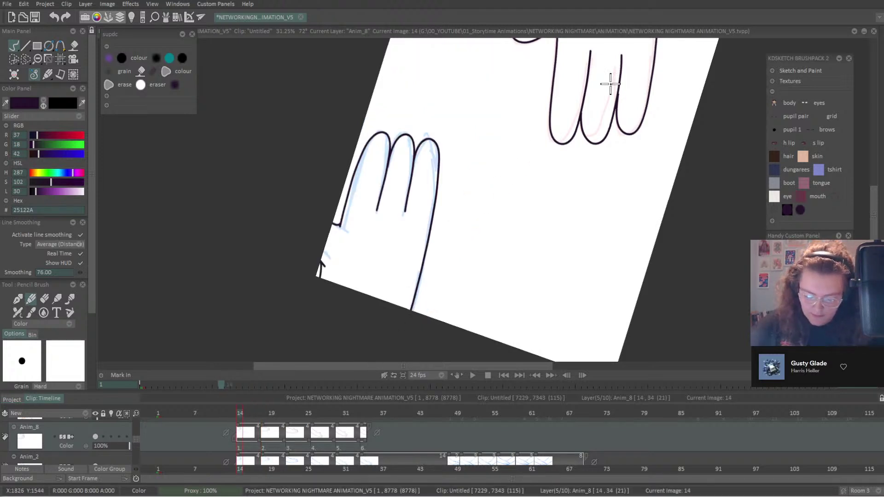
key("Right")
key("Right")
key("Right")
key("Right")
key("Right")
key("Right")
key("Right")
key("Right")
key("Right")
key("Right")
key("Right")
key("Right")
key("Right")
key("Right")
key("Right")
key("Right")
key("Right")
key("Right")
key("Right")
key("Right")
left_click_drag(366, 437, 422, 440)
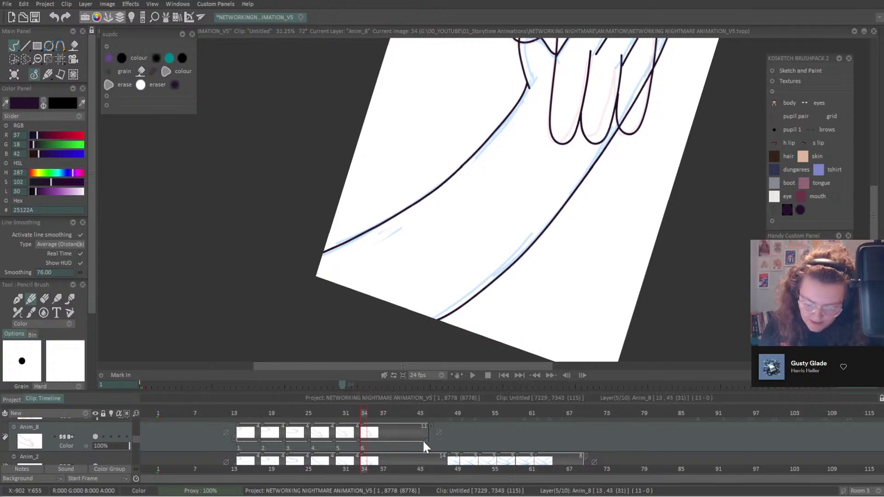
key("Home")
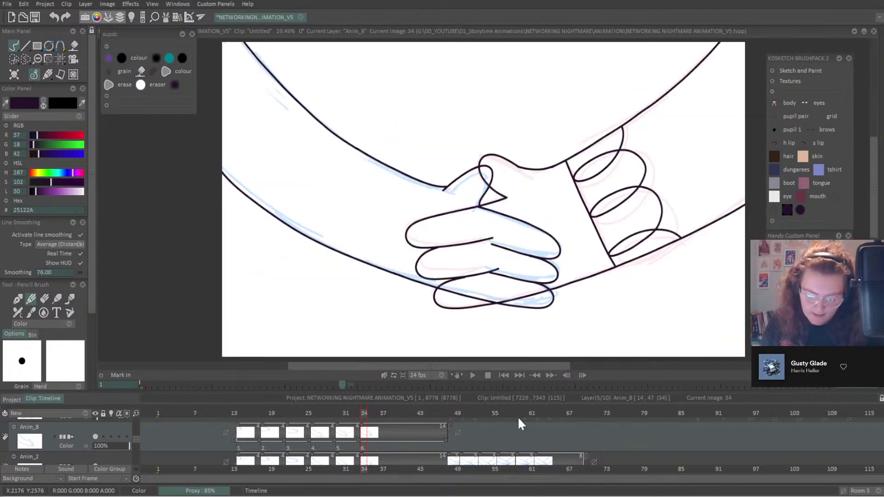
Hide the blue rough sketch layer Anim_2 and play the animation to check the line art.
scroll(136, 438, "down", 1)
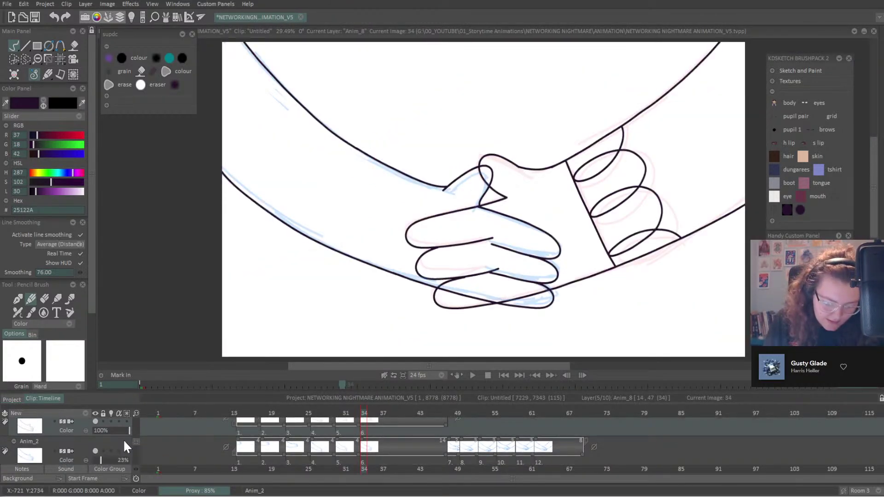
left_click(94, 450)
left_click(473, 375)
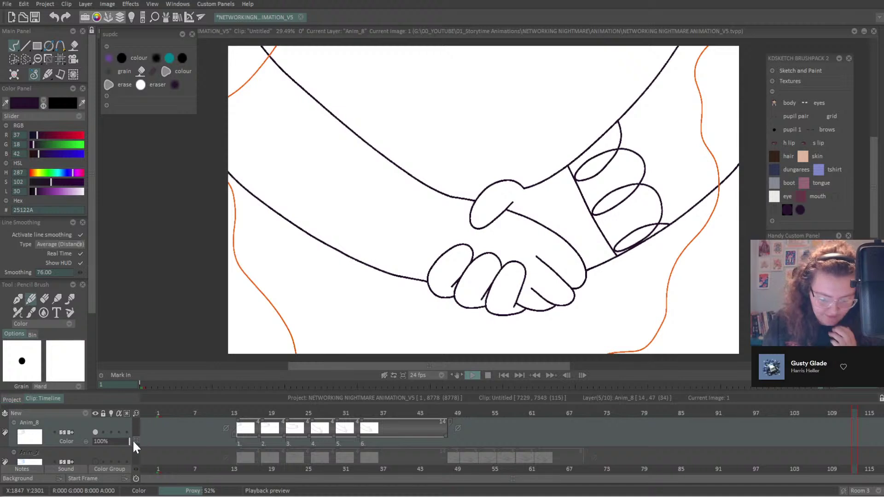
key("space")
Move the hidden Anim_2 layer below Anim_6, directly above Anim_0.
key("Down")
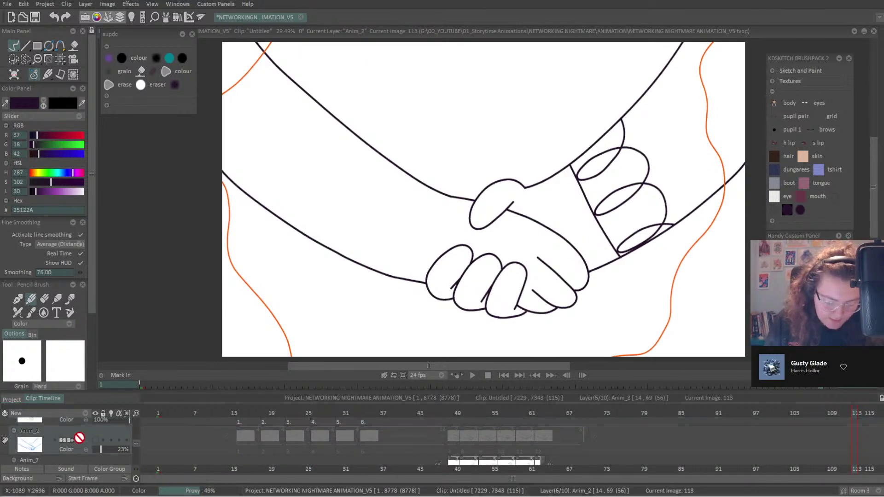
scroll(82, 445, "down", 2)
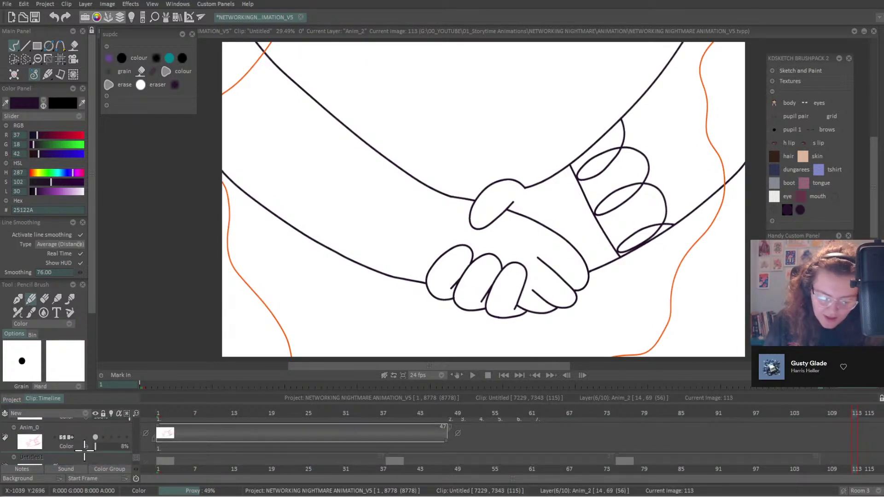
scroll(85, 442, "up", 2)
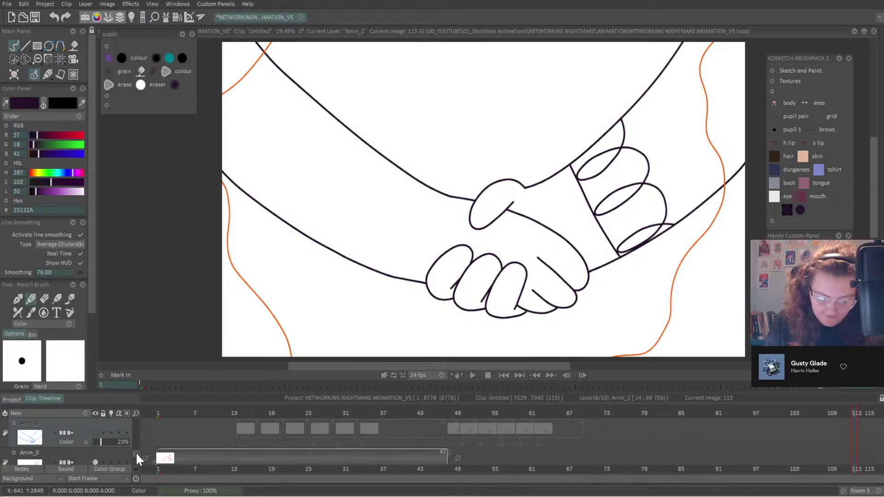
Merge the Anim_7 layer down into Anim_6.
key("Up")
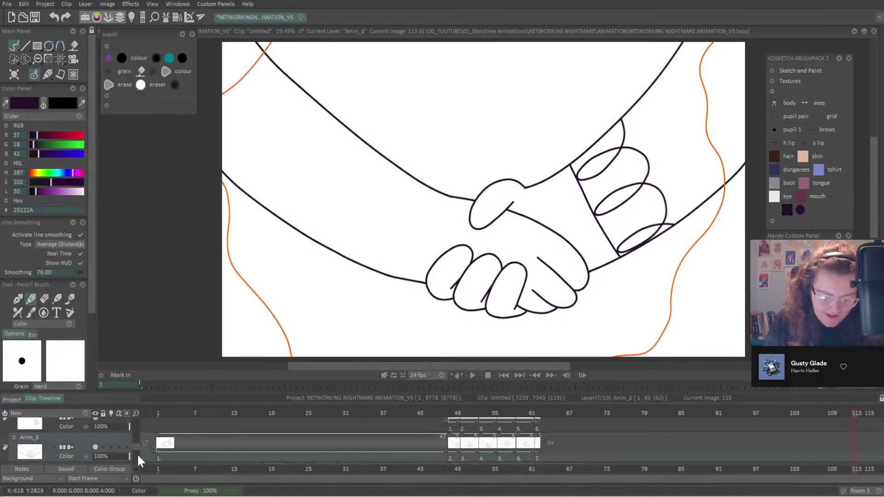
key("Up")
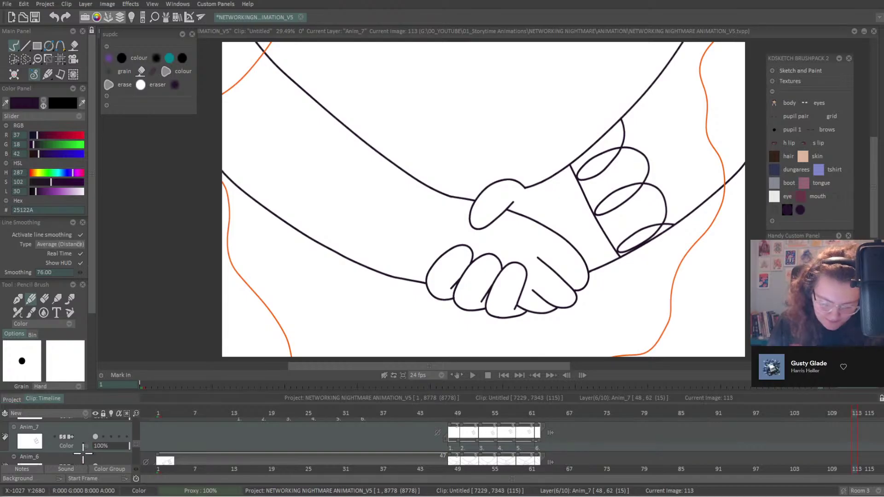
key("ctrl+m")
left_click(383, 284)
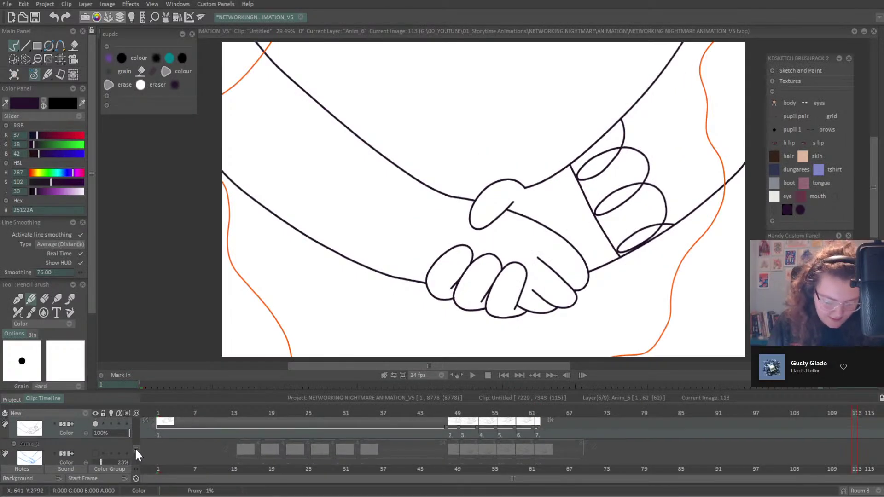
Scrub the timeline to frame 62 and select the Anim_3 layer above Anim_8.
left_click(166, 415)
left_click_drag(167, 415, 537, 437)
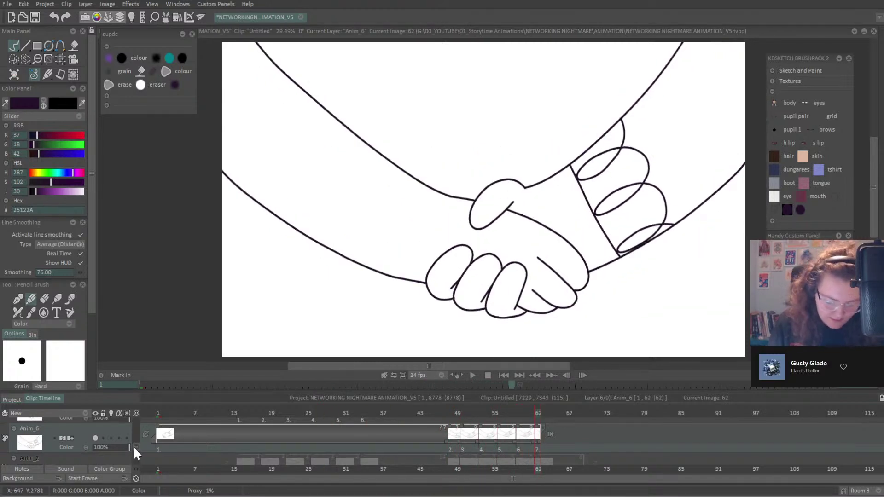
scroll(134, 444, "up", 2)
left_click(85, 427)
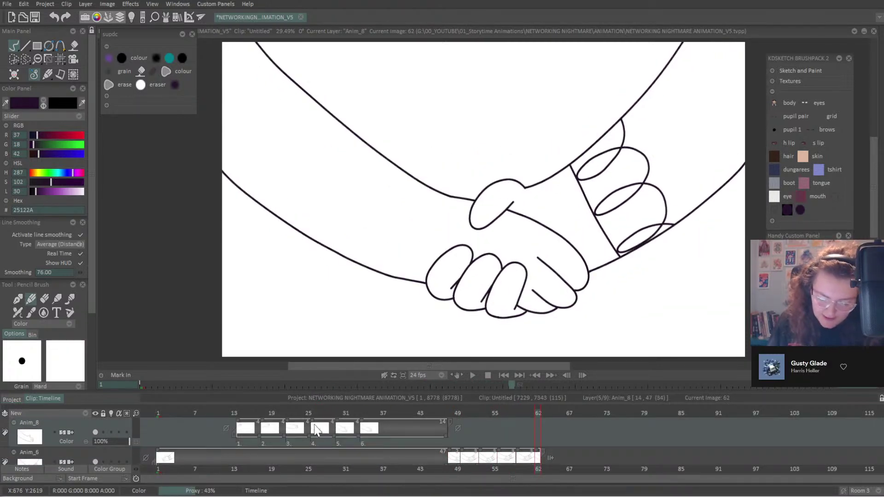
scroll(132, 444, "up", 1)
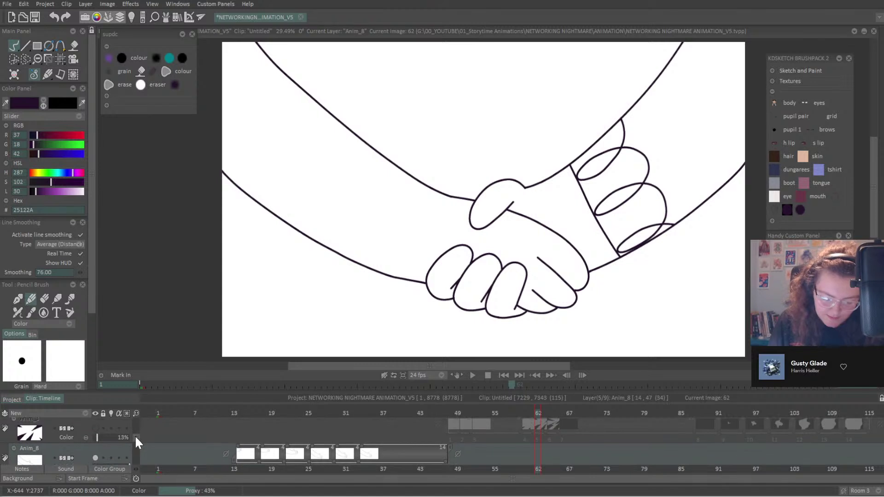
left_click(135, 435)
scroll(83, 434, "up", 1)
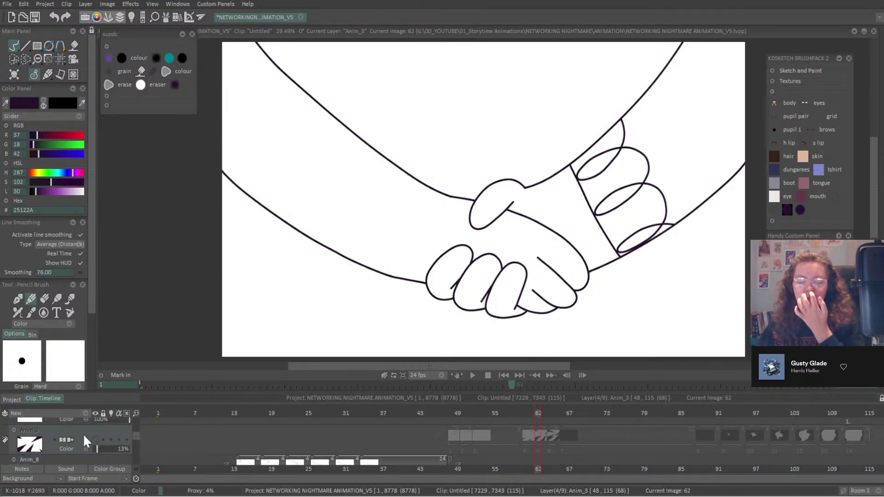
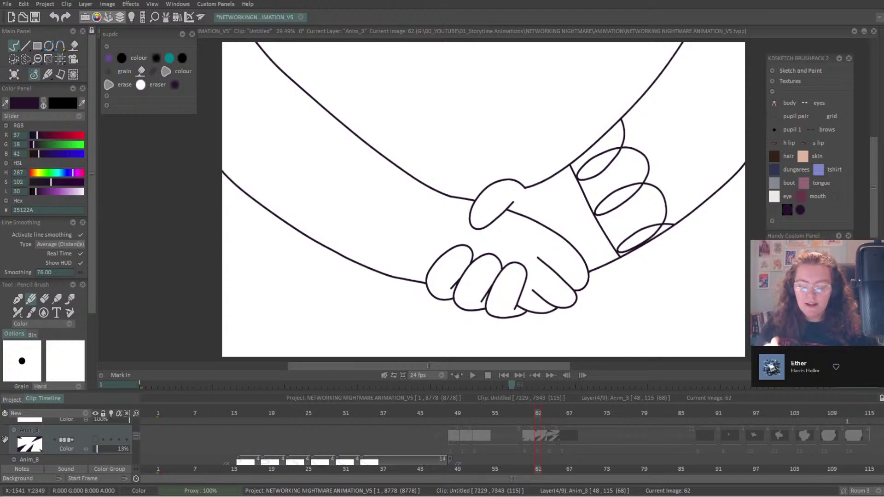
Play the animation from frame 1 and stop it at frame 79.
left_click(504, 375)
left_click(471, 375)
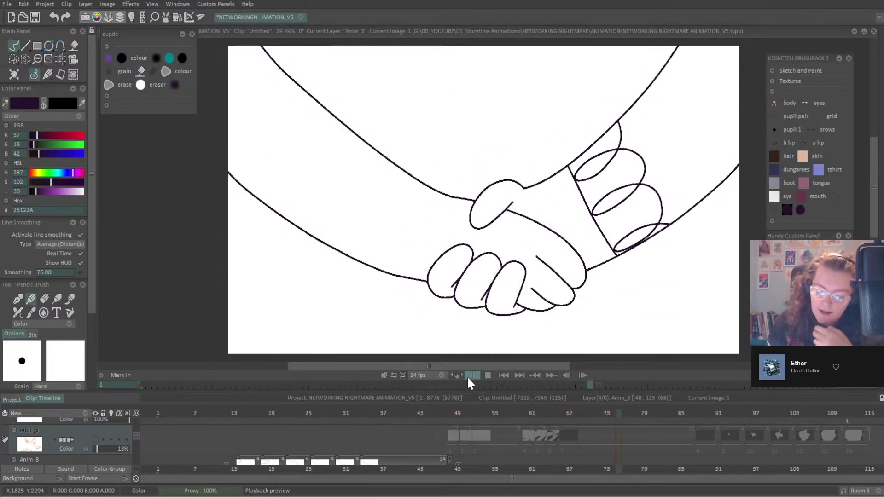
left_click(472, 375)
Make the Anim_3 layer visible and hide the layer directly above it.
scroll(136, 433, "up", 1)
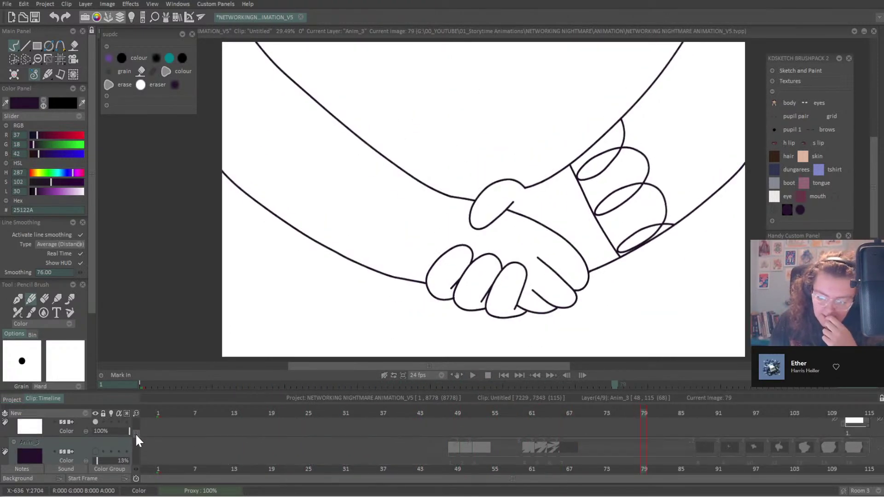
scroll(133, 435, "down", 1)
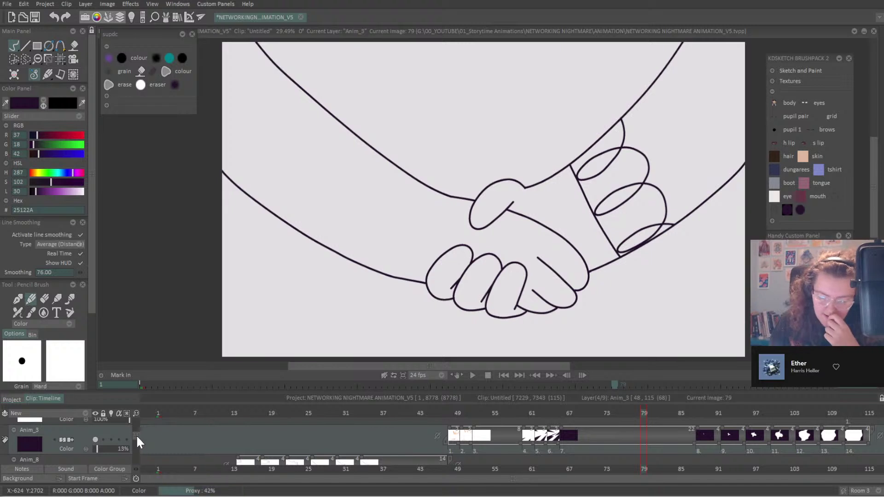
scroll(136, 431, "up", 2)
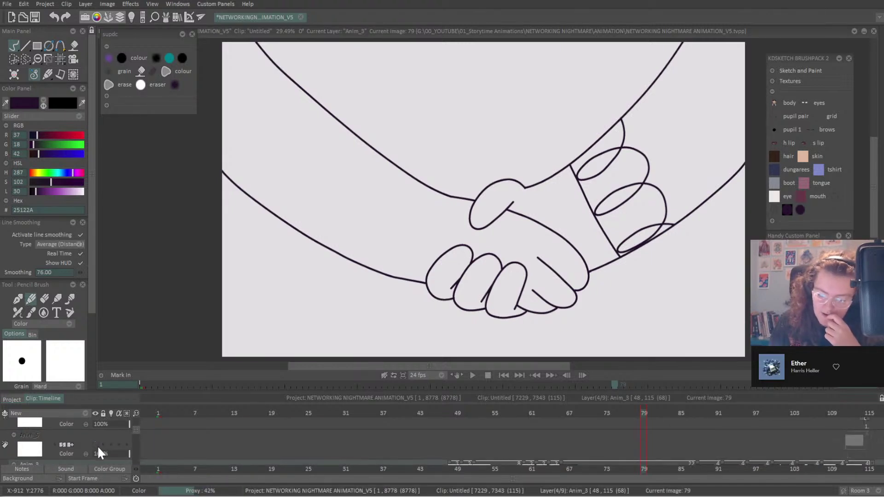
scroll(131, 426, "up", 2)
scroll(132, 423, "down", 1)
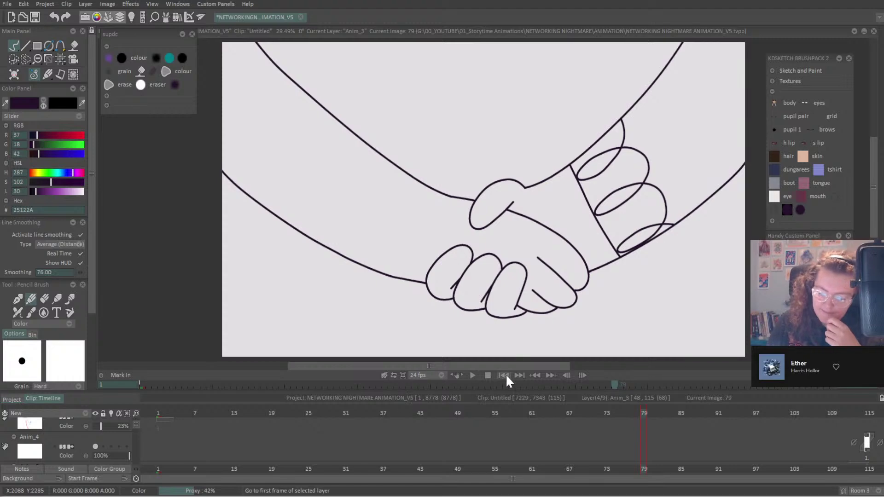
Replay the animation from frame 1 and stop it at frame 49 where the burst effect starts.
left_click(472, 375)
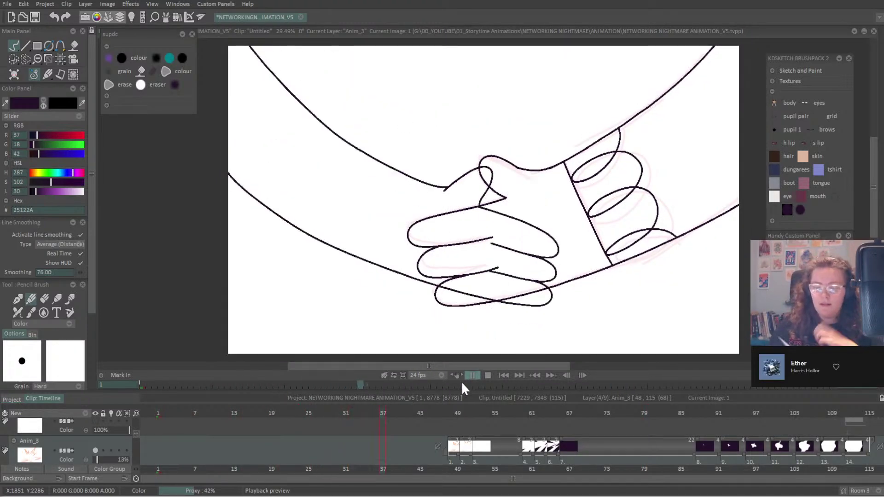
left_click(474, 375)
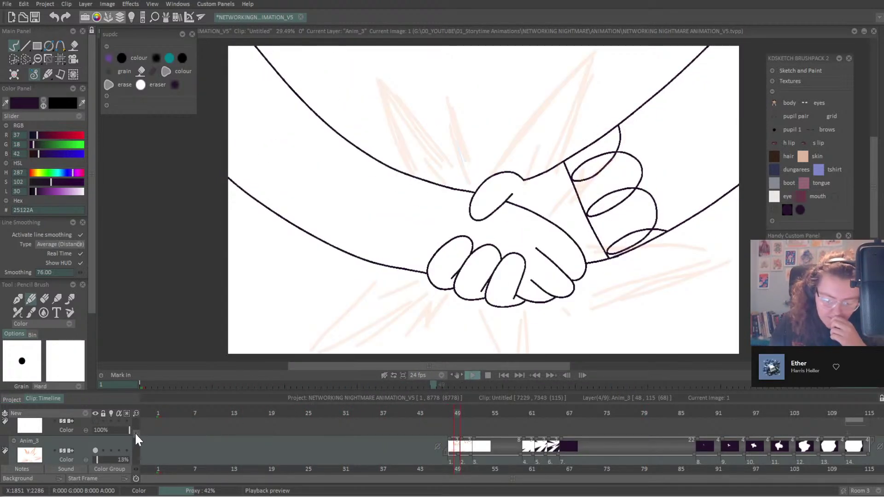
Hide the pink rough sketch layer Anim_0 and play the whole animation again from frame 1.
scroll(137, 432, "down", 3)
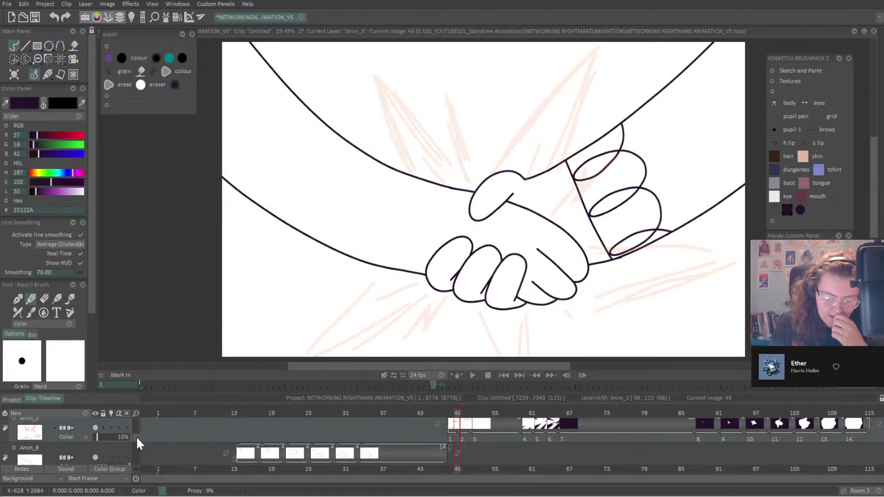
scroll(137, 445, "down", 6)
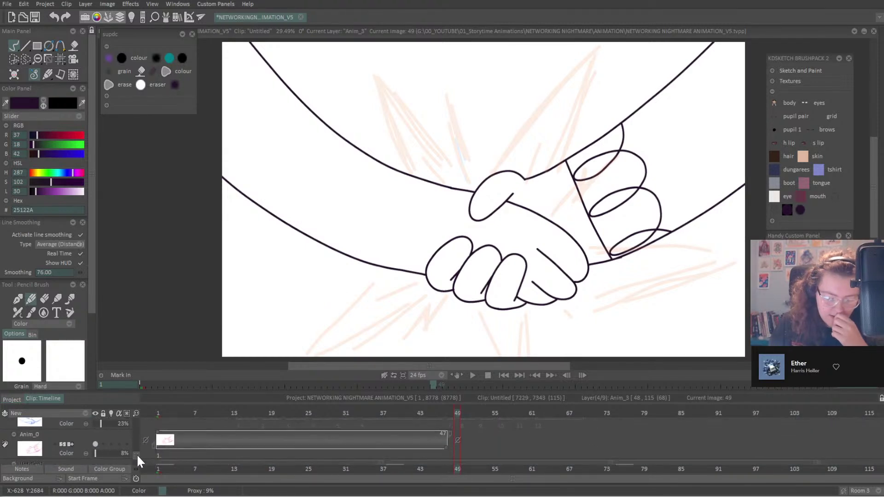
left_click(95, 442)
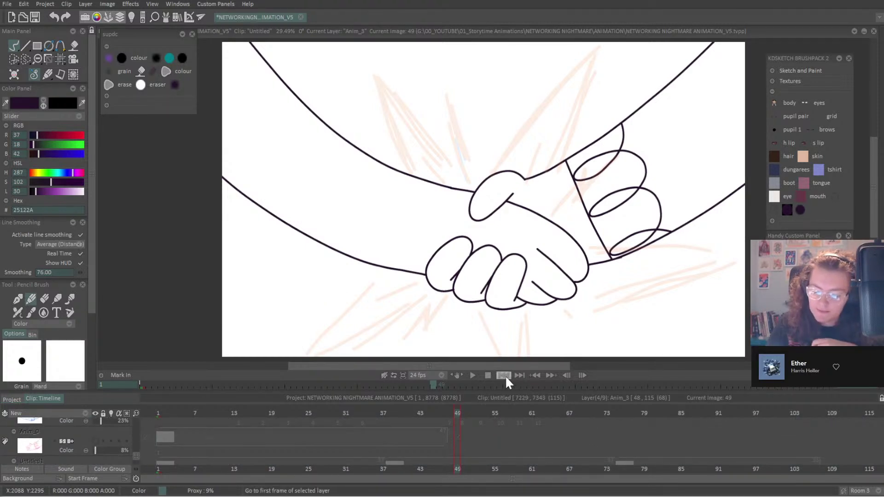
left_click(472, 375)
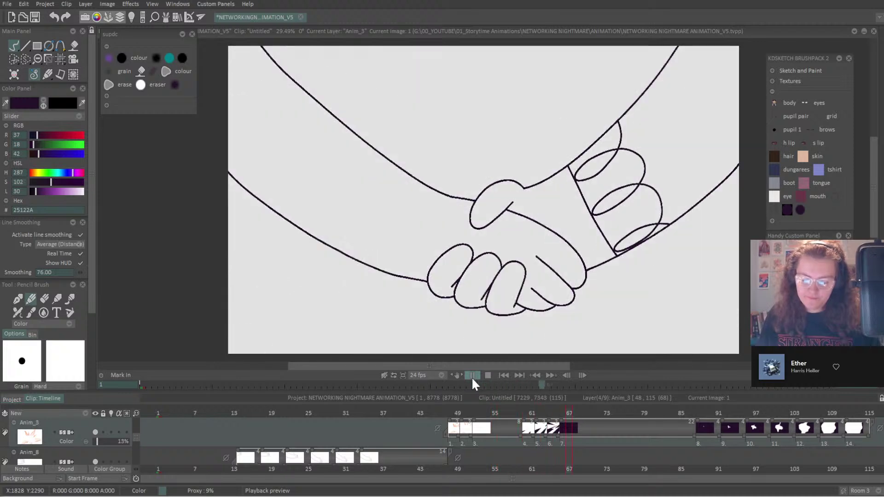
Stop playback, raise the Anim_3 layer's opacity to 100% and replay the animation.
left_click(471, 375)
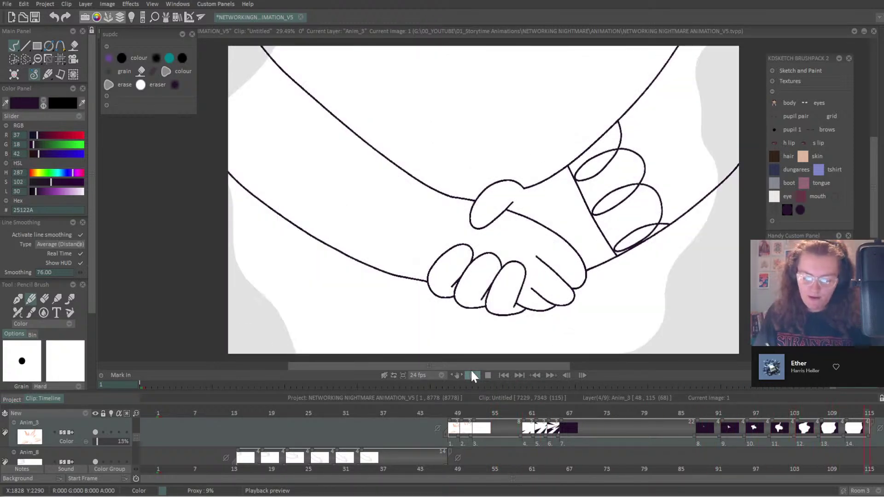
left_click_drag(102, 441, 131, 441)
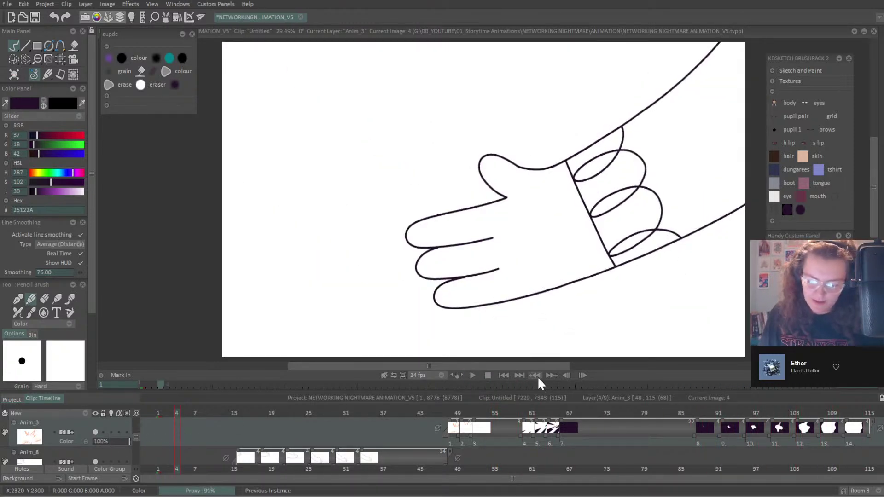
left_click(471, 376)
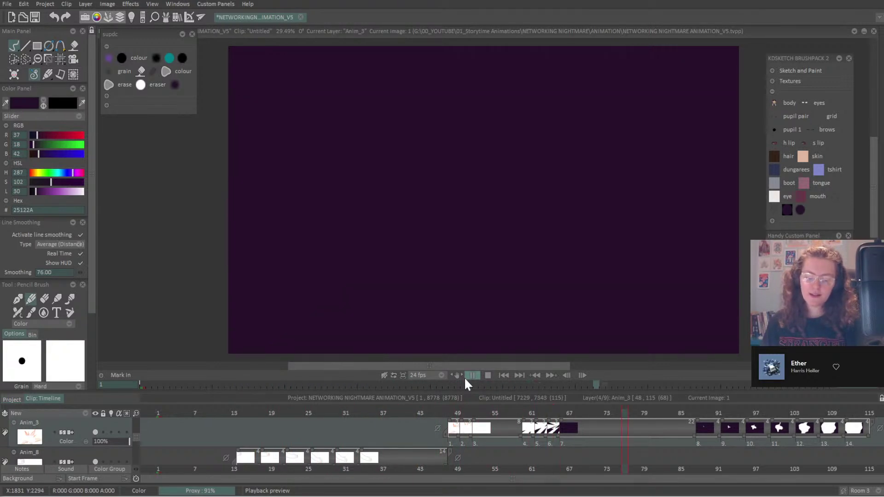
Shift the start of the orange burst images on Anim_3 to frame 49 and replay the animation.
left_click(456, 416)
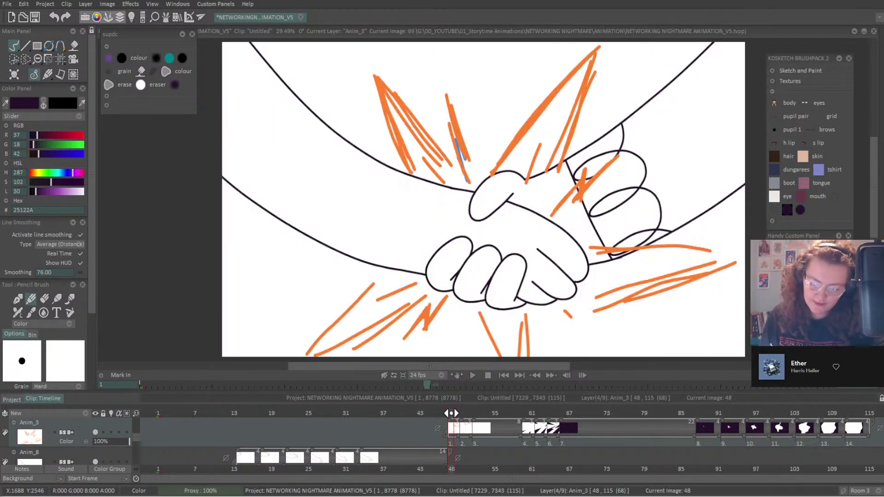
left_click(462, 414)
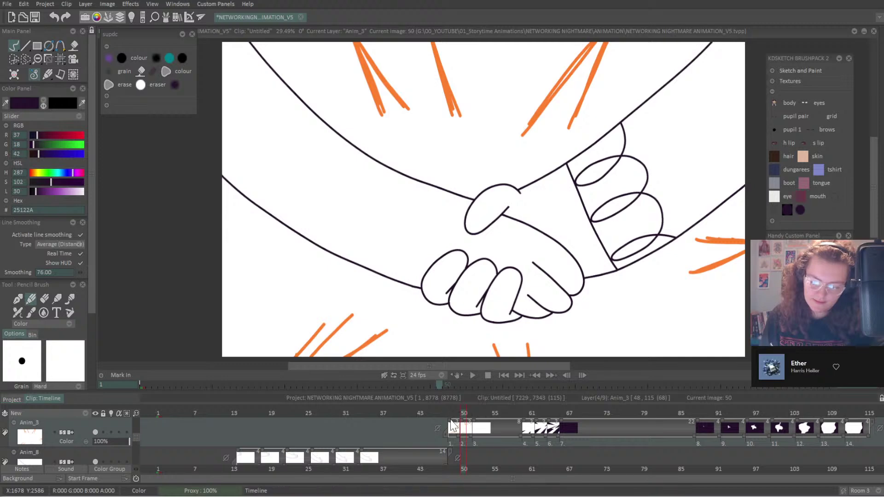
mouse_move(462, 426)
left_mouse_down()
mouse_move(449, 417)
mouse_move(500, 423)
left_mouse_up()
left_click(474, 375)
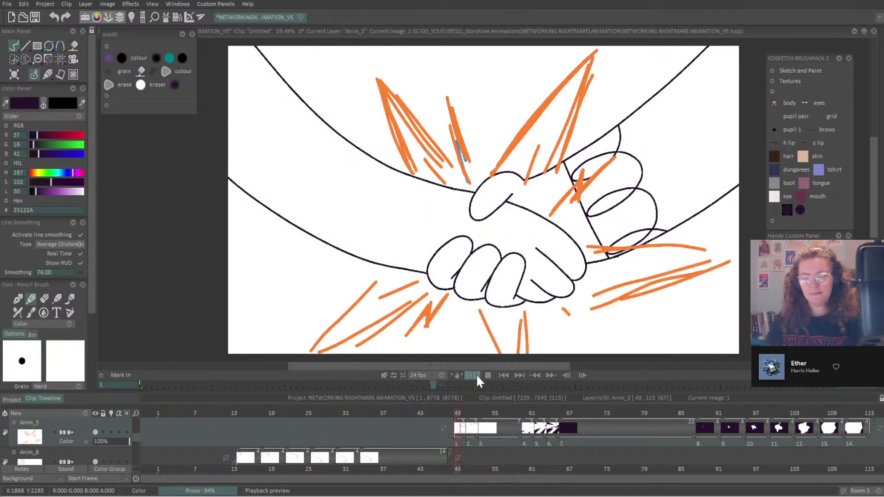
left_click(474, 375)
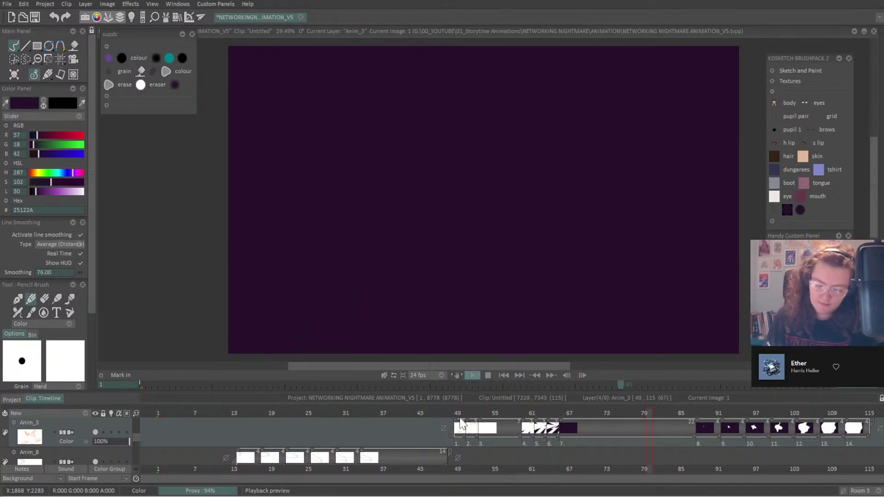
Delay the Anim_3 burst images further so they start at frame 51, and replay the animation.
mouse_move(484, 428)
left_mouse_down()
mouse_move(497, 427)
mouse_move(477, 426)
left_mouse_up()
left_click(467, 375)
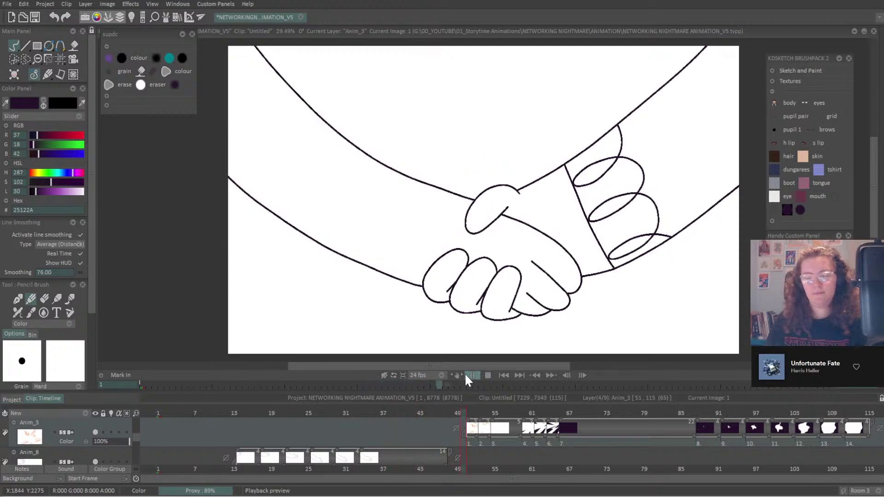
left_click(466, 375)
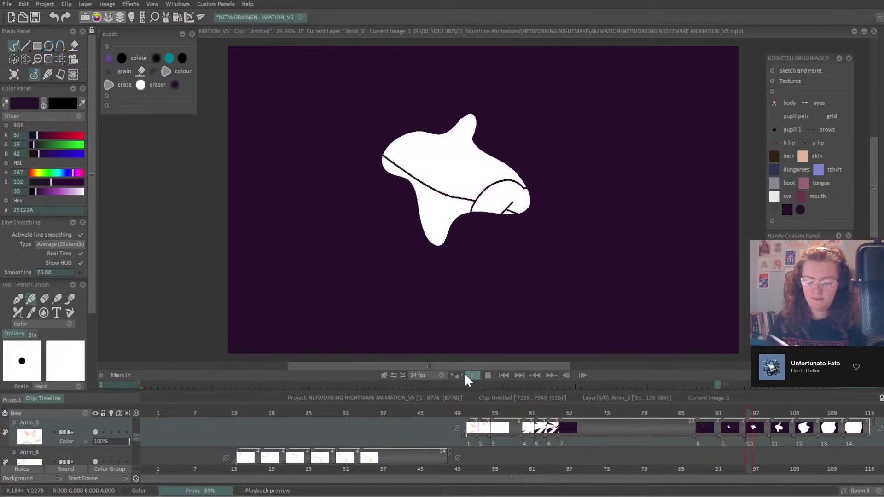
Insert a blank image at frame 66 on Anim_3, before the solid dark image, and show neighbouring images as a light-table overlay.
left_click_drag(560, 412, 556, 436)
left_click(564, 427)
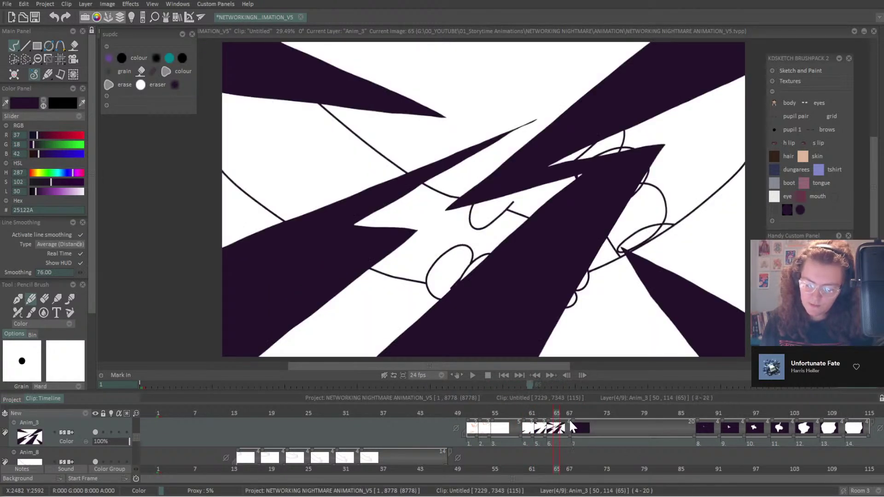
left_click(568, 426)
key("ctrl+v")
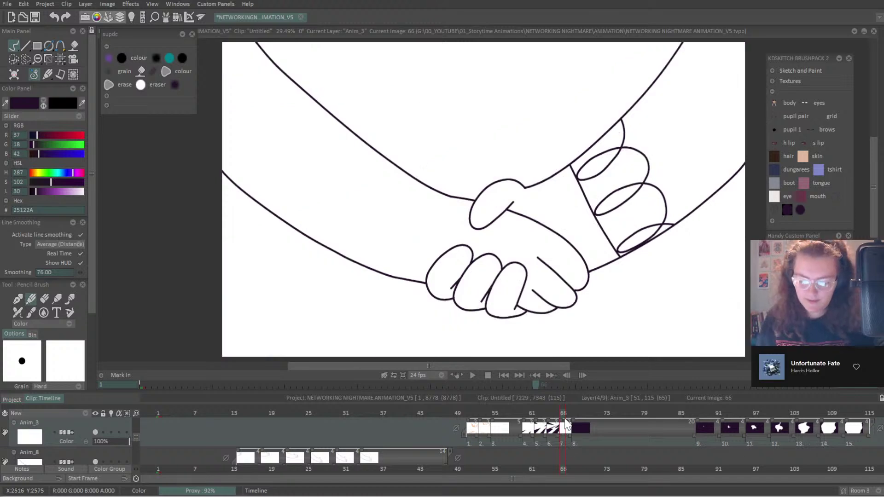
left_click(111, 432)
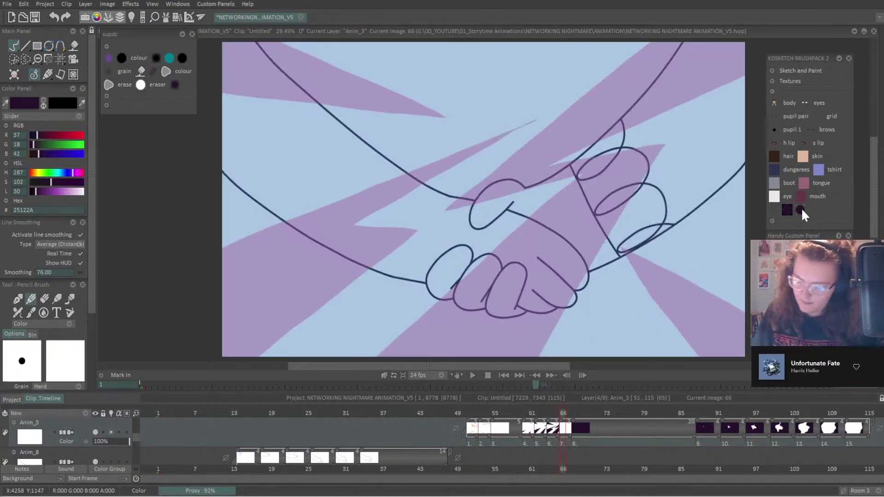
Switch to the Filled Stroke tool in Color mode with line smoothing deactivated.
left_click(14, 45)
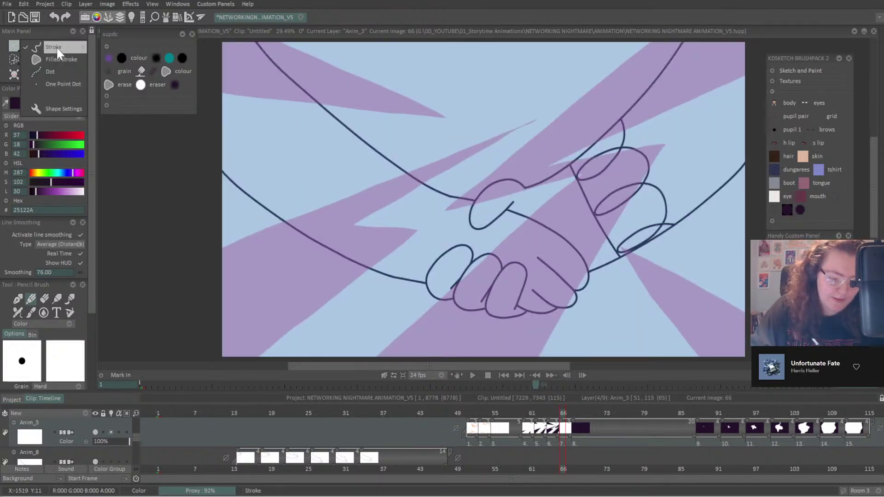
left_click(59, 58)
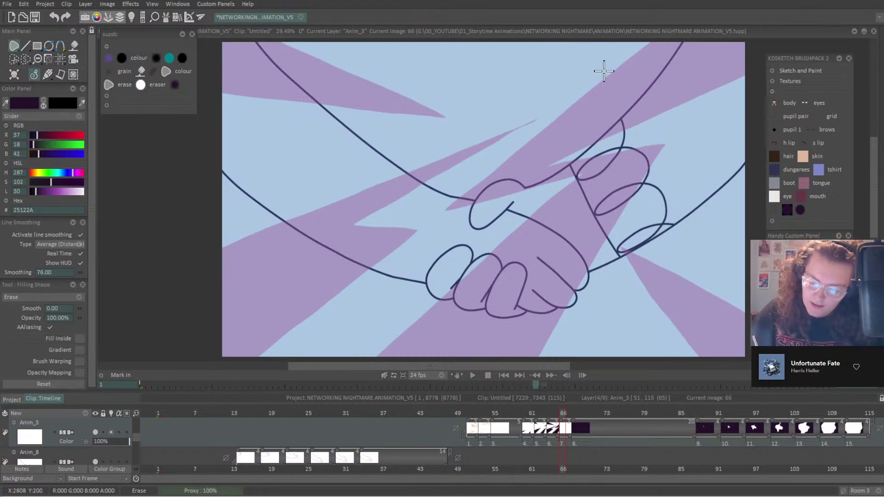
left_click_drag(606, 68, 416, 225)
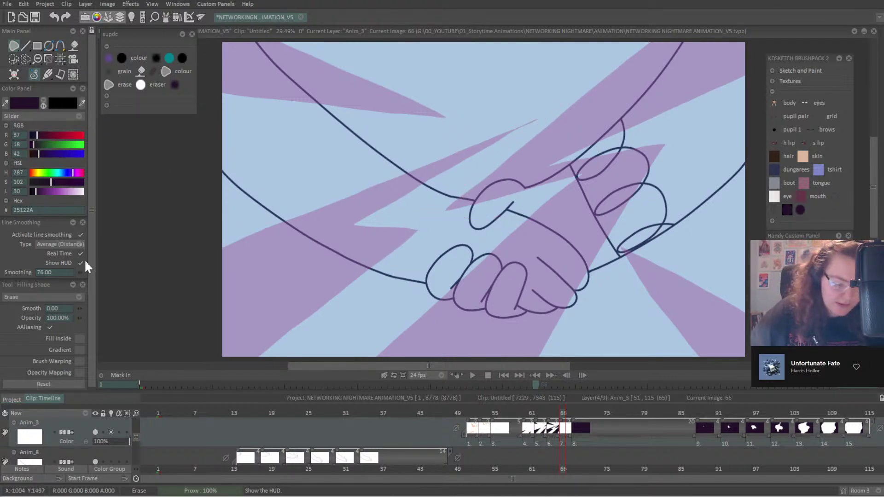
left_click(80, 235)
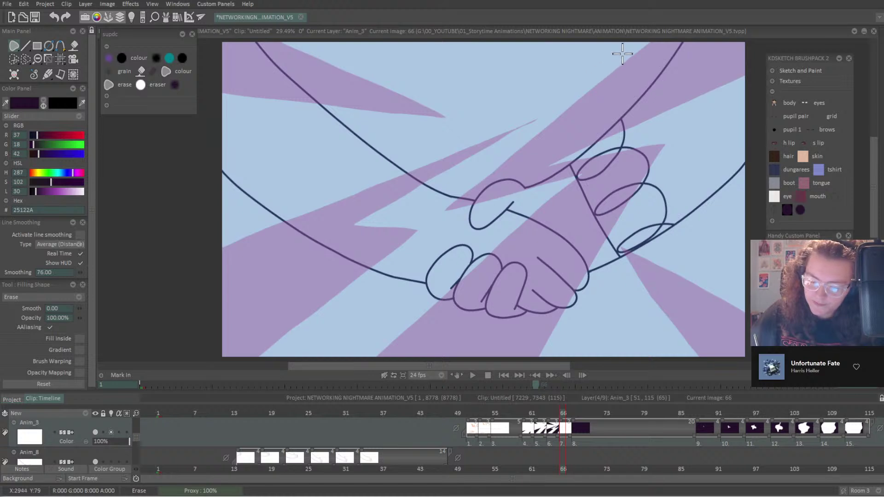
mouse_move(599, 74)
left_mouse_down()
mouse_move(424, 216)
mouse_move(550, 194)
mouse_move(260, 414)
mouse_move(164, 350)
mouse_move(117, 298)
mouse_move(134, 276)
mouse_move(639, 29)
left_mouse_up()
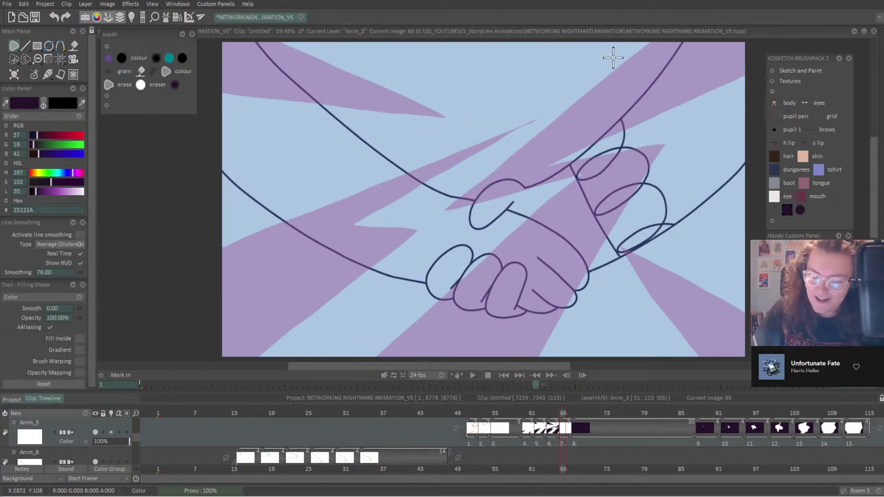
Draw a large filled dark jagged shard on frame 66, running from the canvas's upper right to its lower-left corner.
left_click_drag(547, 110, 459, 183)
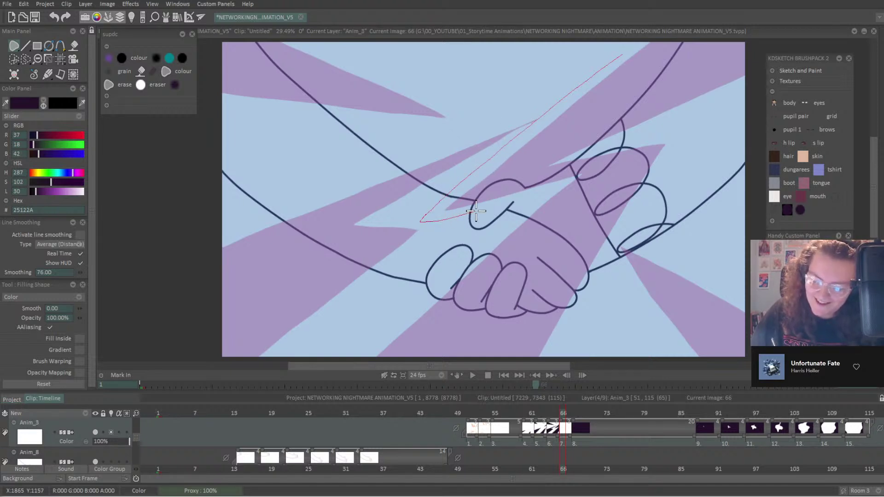
left_click_drag(505, 205, 368, 337)
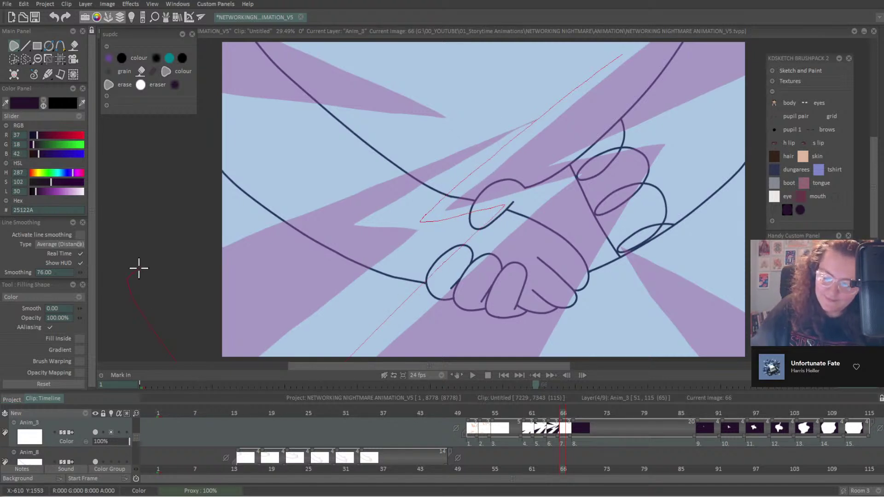
left_click_drag(138, 268, 325, 180)
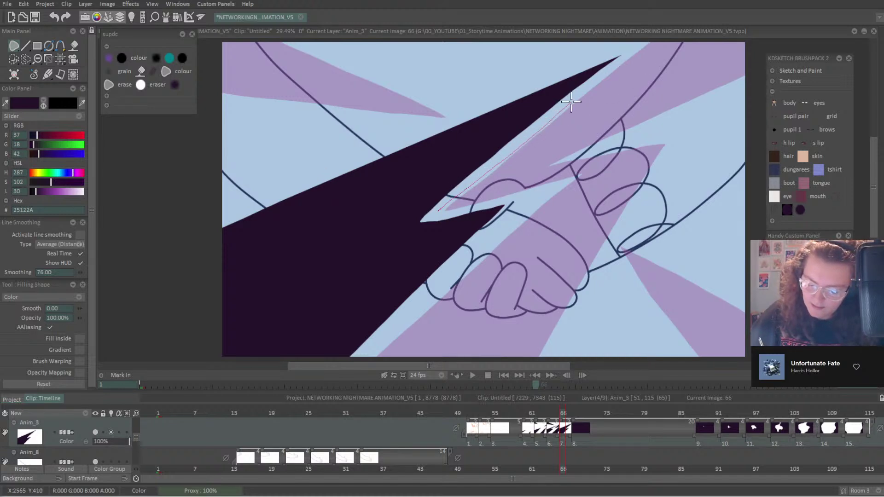
Fill a second dark shard beside the first, leaving a thin zigzag gap, add a small one at the canvas's right edge, and save.
left_click_drag(759, 85, 642, 136)
left_click_drag(631, 247, 559, 375)
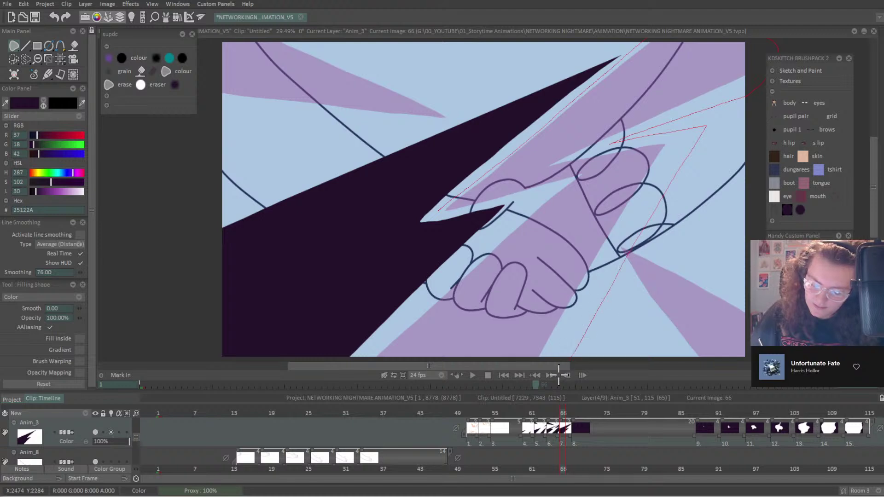
mouse_move(343, 372)
left_mouse_down()
mouse_move(412, 297)
mouse_move(513, 210)
mouse_move(505, 192)
left_mouse_up()
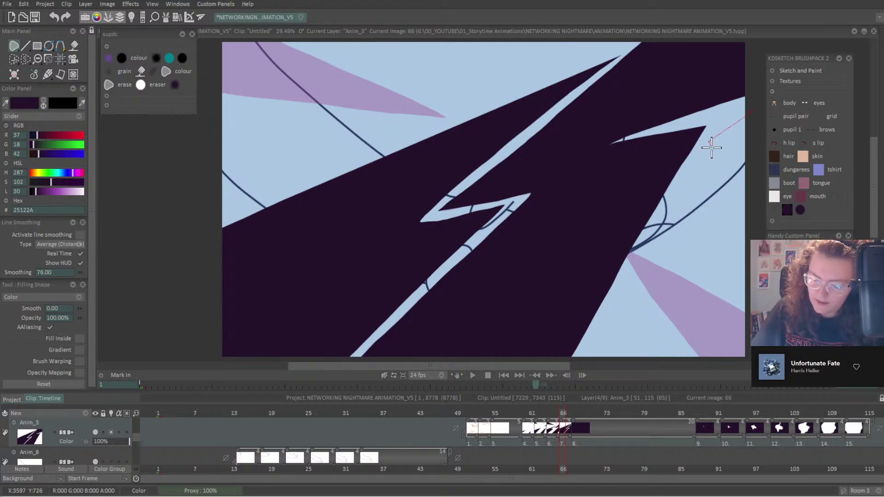
left_click_drag(763, 225, 765, 226)
key("ctrl+s")
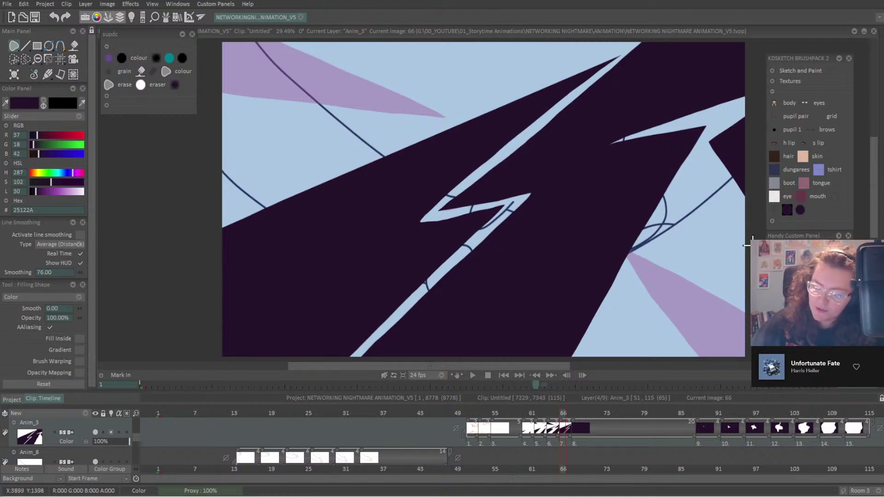
mouse_move(745, 246)
left_mouse_down()
mouse_move(643, 198)
mouse_move(608, 195)
left_mouse_up()
left_click_drag(606, 247, 626, 358)
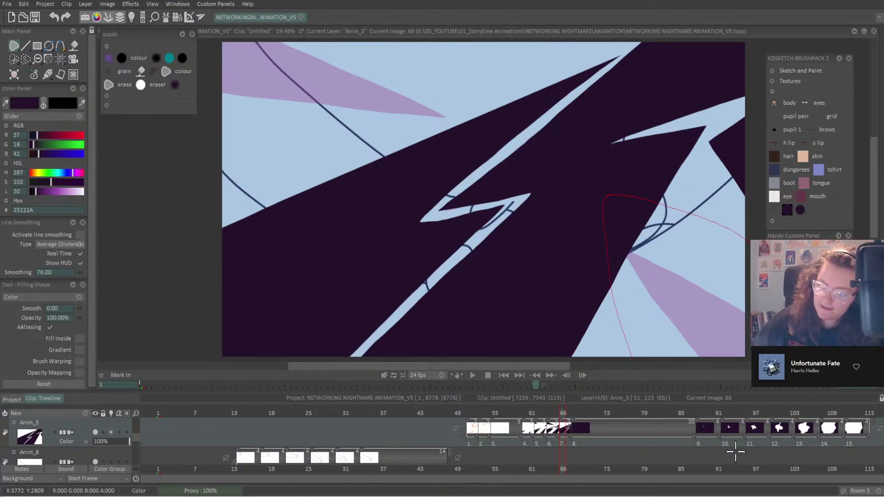
key("ctrl+z")
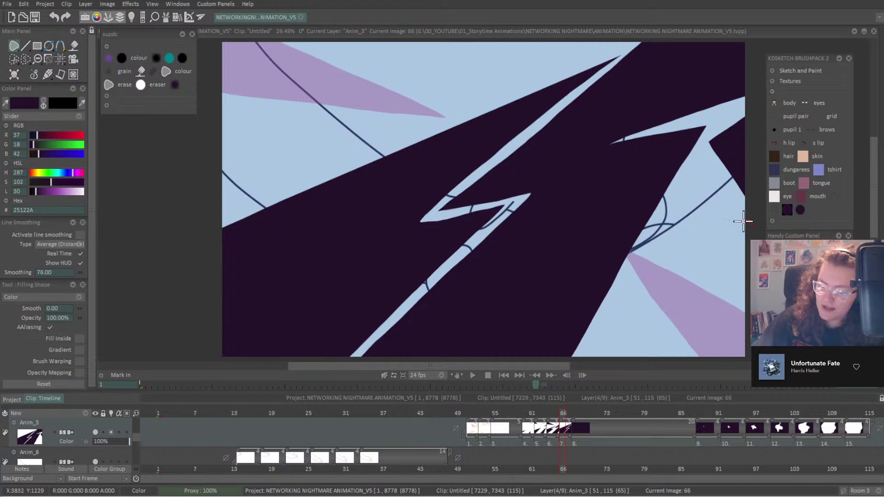
Fill the lower-right and upper-left areas of frame 66 with dark pointed shards, leaving narrow light wedges at the canvas edges.
left_click_drag(743, 221, 604, 176)
mouse_move(574, 257)
left_mouse_down()
mouse_move(621, 422)
mouse_move(783, 433)
left_mouse_up()
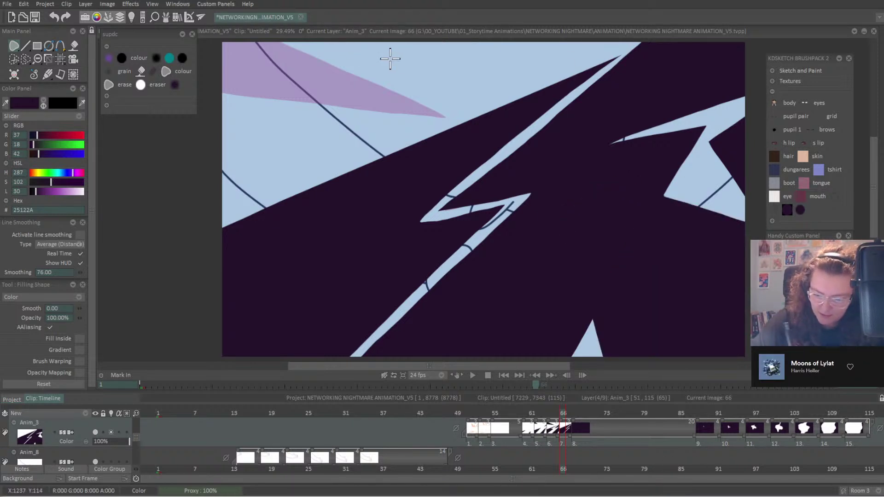
key("minus")
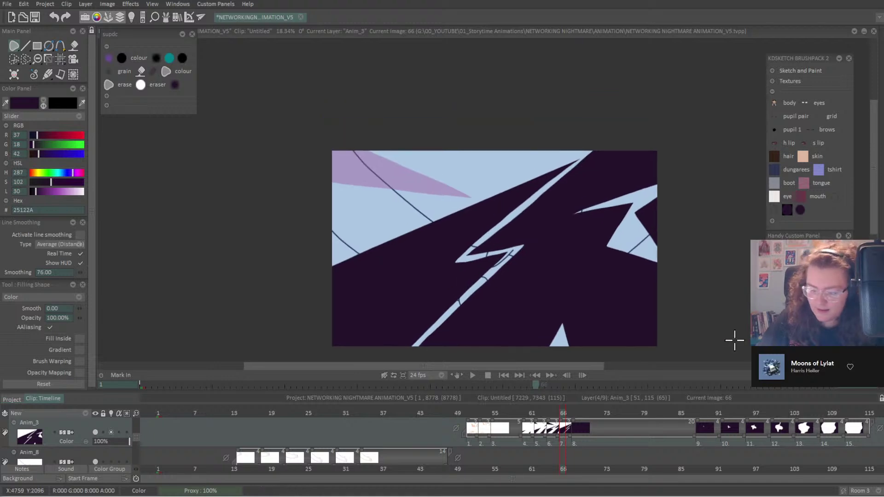
left_click_drag(444, 115, 504, 192)
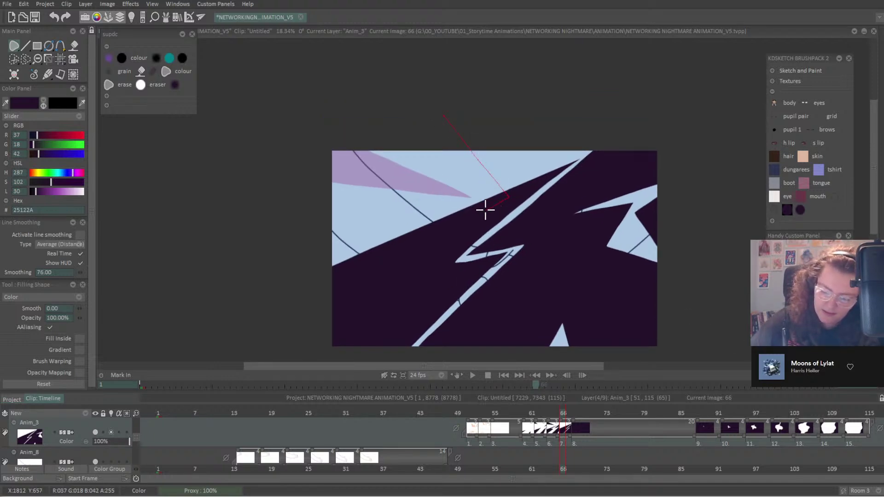
mouse_move(421, 244)
left_mouse_down()
mouse_move(243, 203)
mouse_move(456, 81)
left_mouse_up()
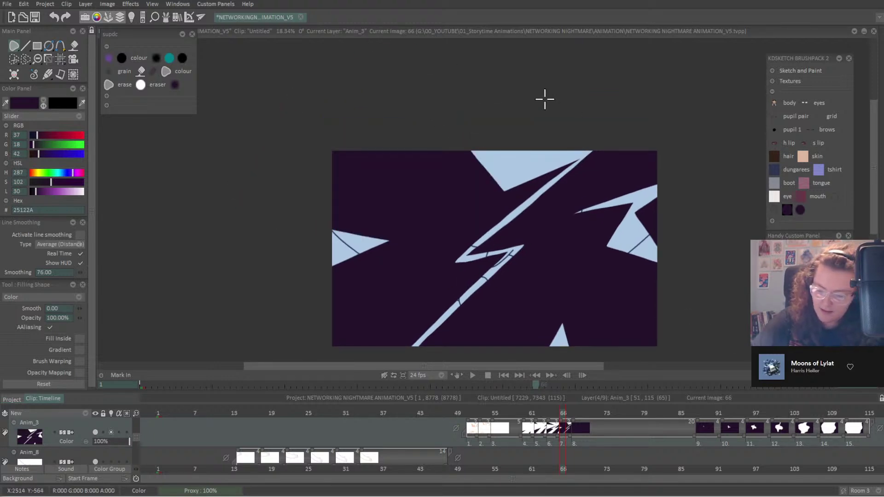
Fill the light gap at the canvas's top edge with a dark shard, leaving a thin V-shaped light strip.
mouse_move(483, 134)
left_mouse_down()
mouse_move(525, 171)
mouse_move(566, 157)
left_mouse_up()
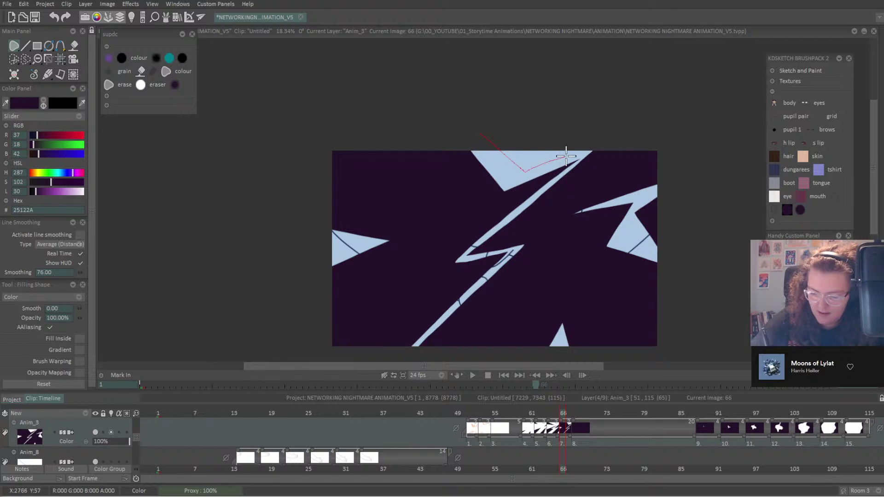
left_click_drag(586, 73, 587, 46)
key("ctrl+z")
mouse_move(582, 143)
left_mouse_down()
mouse_move(520, 176)
mouse_move(499, 162)
mouse_move(471, 96)
left_mouse_up()
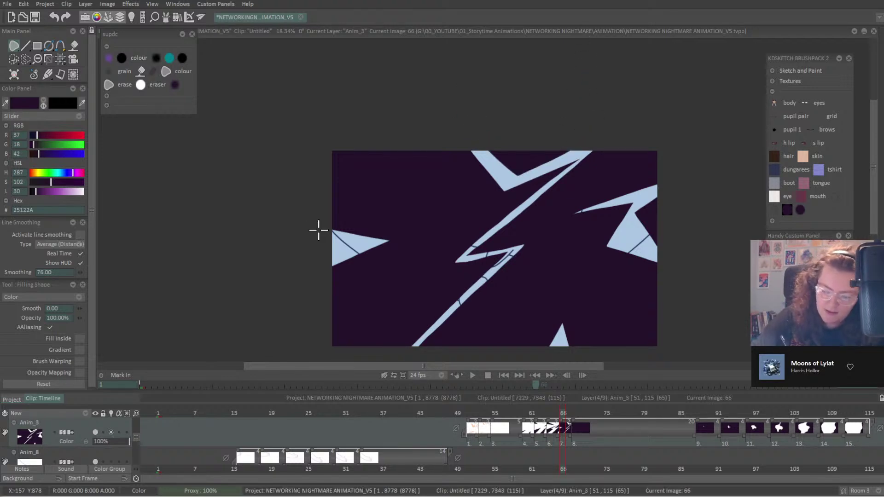
Flip between frames 64 and 68 to check the transition into solid dark, and play the animation.
key("Left")
key("Left")
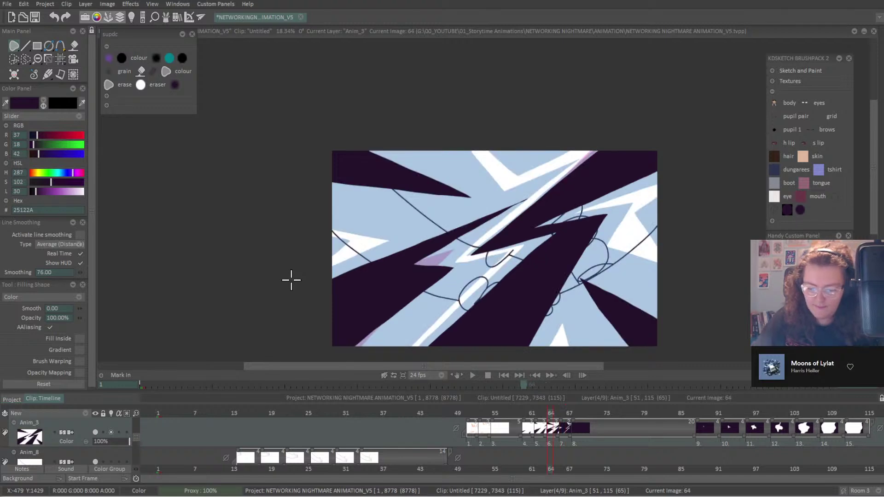
key("Right")
key("Right")
key("Left")
key("Right")
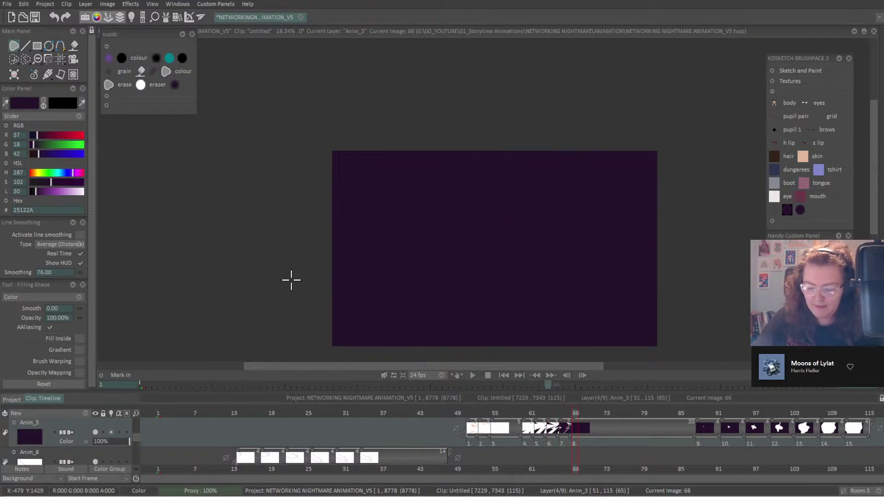
key("Left")
key("Left")
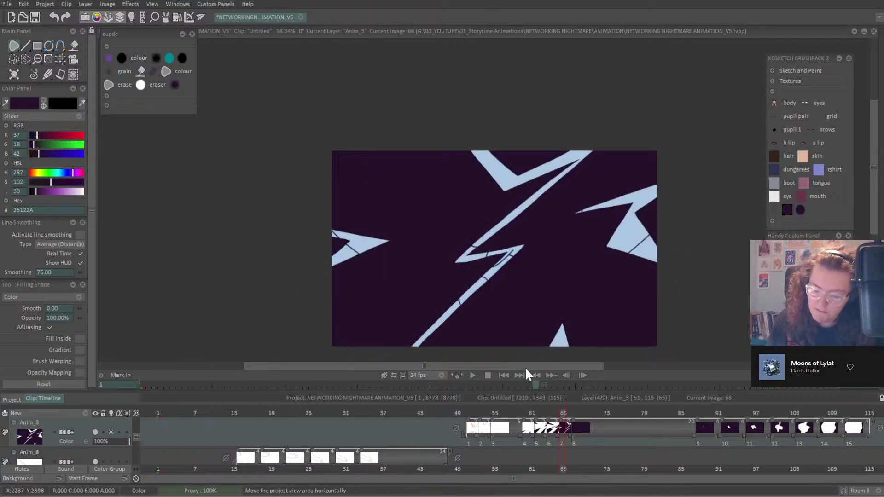
left_click(472, 375)
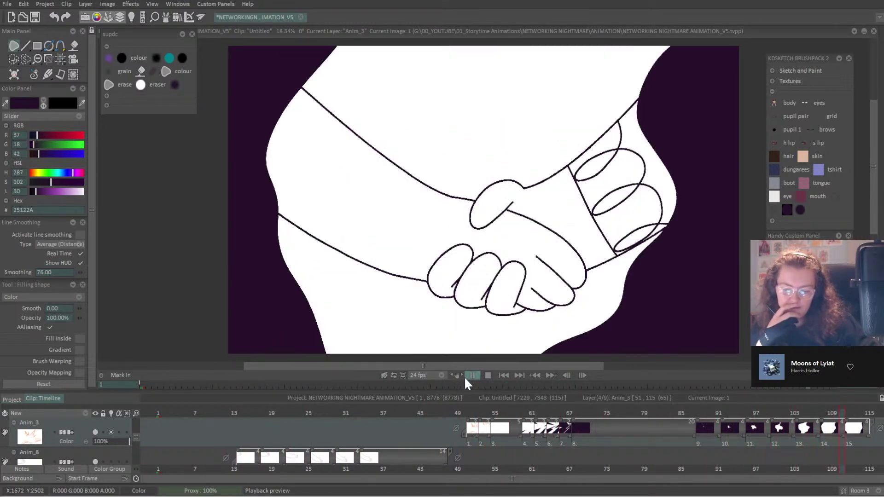
Stop playback, insert a blank image at frame 110 on Anim_3, and turn on line smoothing.
key("space")
left_click_drag(700, 411, 838, 420)
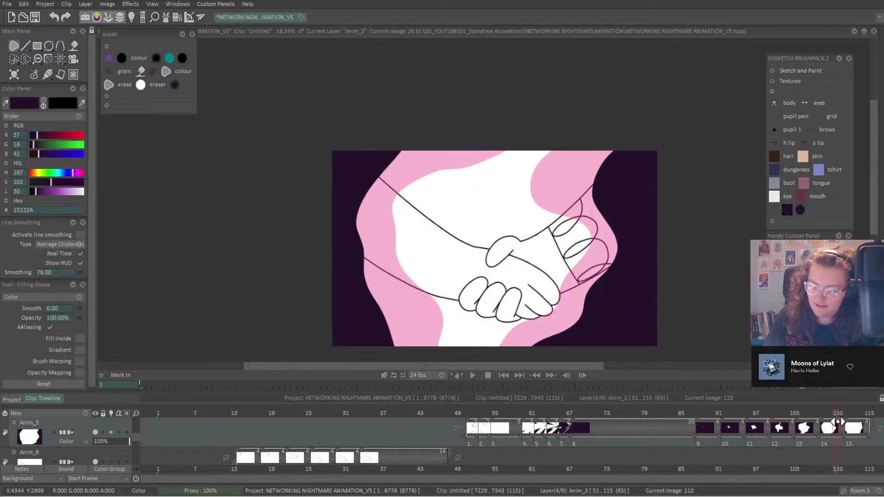
key("ctrl+v")
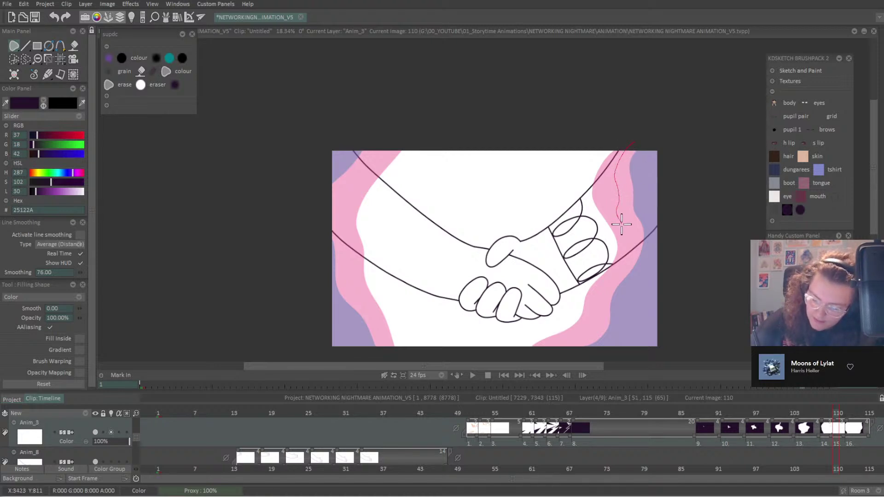
left_click(81, 235)
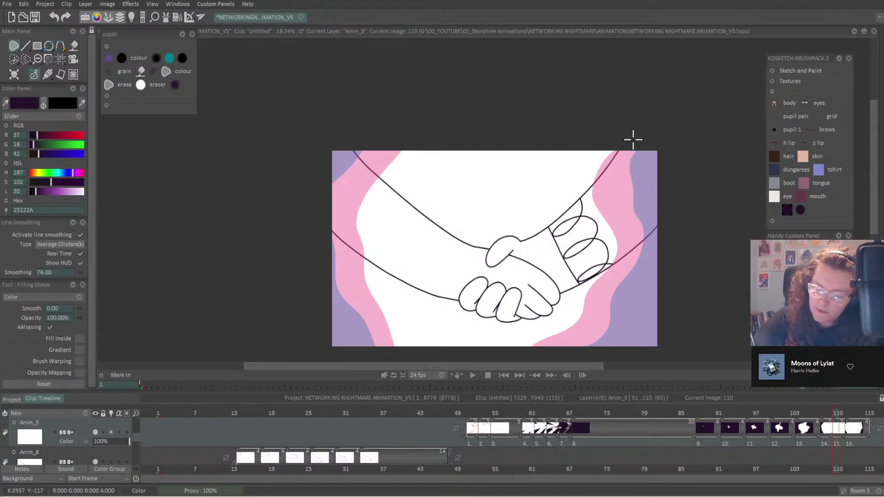
Fill both side areas of frame 110 with dark wavy shapes whose edges run midway between the neighbouring images' outlines.
mouse_move(633, 140)
left_mouse_down()
mouse_move(611, 176)
mouse_move(630, 250)
mouse_move(604, 287)
mouse_move(596, 324)
mouse_move(533, 352)
mouse_move(505, 467)
left_mouse_up()
left_click_drag(700, 99, 695, 101)
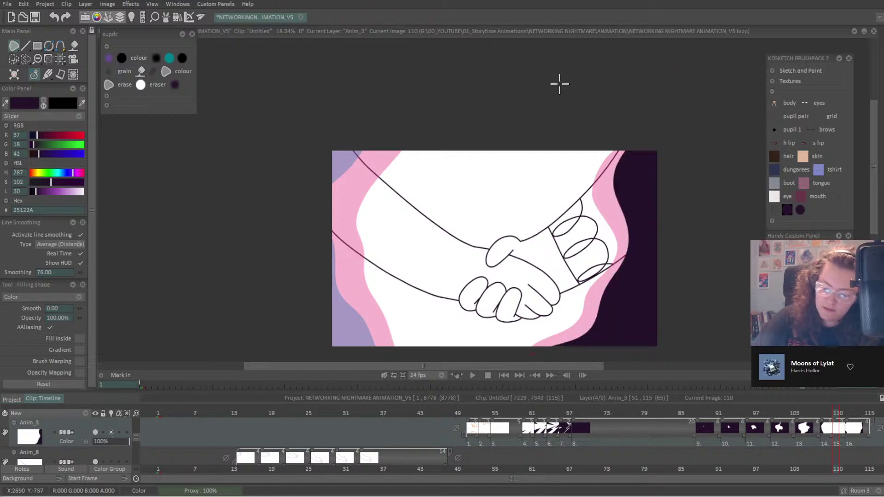
mouse_move(390, 133)
left_mouse_down()
mouse_move(341, 199)
mouse_move(347, 272)
mouse_move(384, 328)
left_mouse_up()
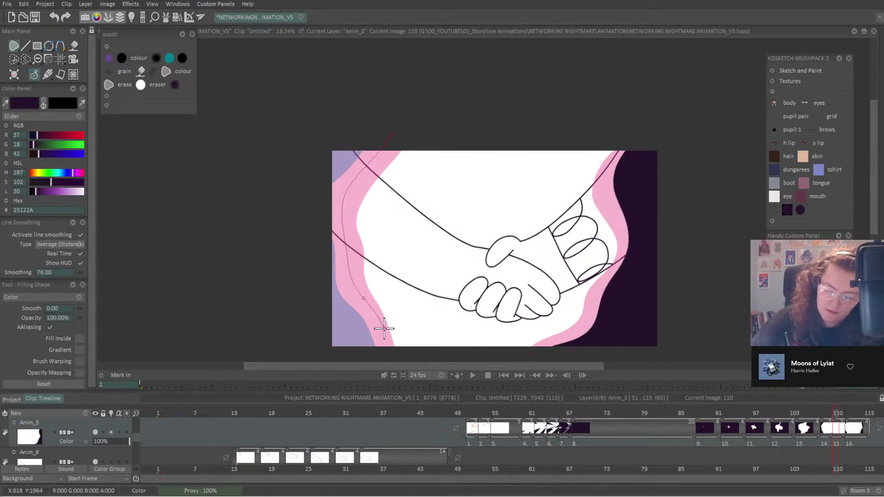
left_click_drag(222, 305, 409, 41)
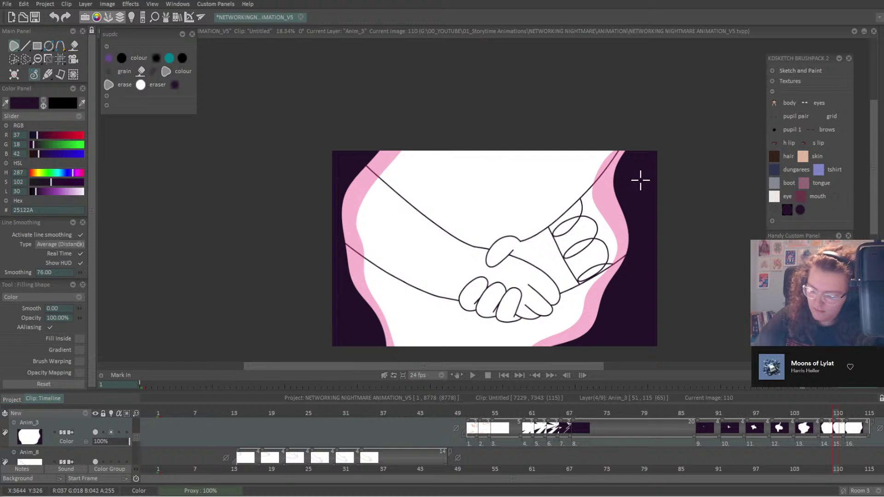
Insert blank in-between images among the earlier burst drawings on Anim_3, and go to the blank at frame 106.
key("Left")
key("Left")
key("Left")
key("Left")
key("Left")
key("Left")
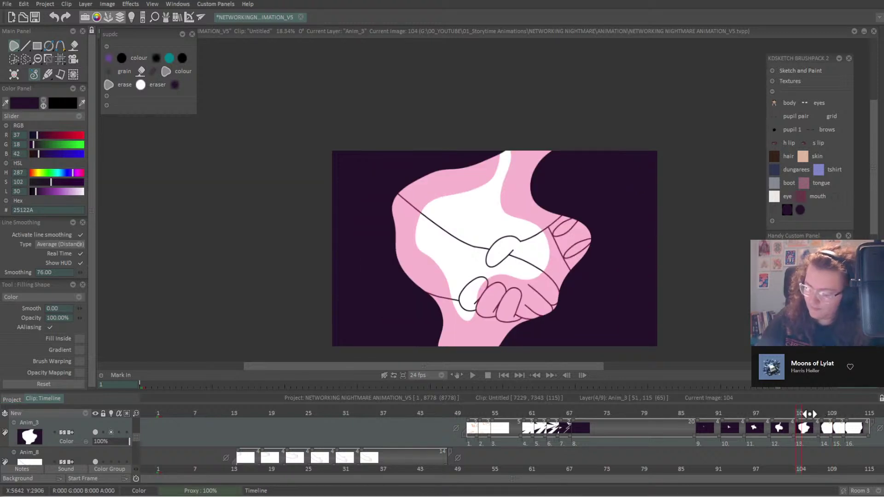
mouse_move(810, 415)
left_mouse_down()
mouse_move(709, 414)
mouse_move(835, 415)
mouse_move(813, 415)
left_mouse_up()
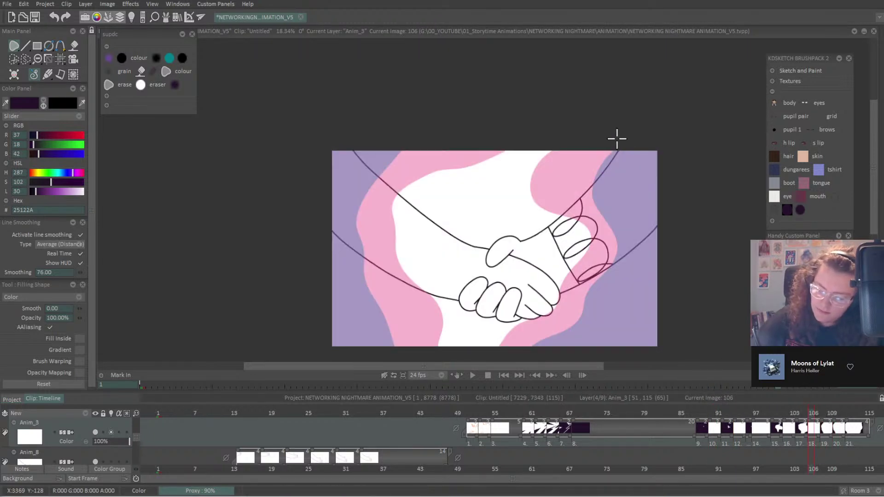
Fill both sides of frame 106 with dark wavy shapes, keeping their edges midway between the neighbouring burst outlines.
mouse_move(617, 138)
left_mouse_down()
mouse_move(588, 148)
mouse_move(570, 183)
mouse_move(605, 236)
mouse_move(602, 254)
mouse_move(557, 319)
mouse_move(529, 330)
mouse_move(499, 366)
left_mouse_up()
left_click_drag(713, 175, 714, 171)
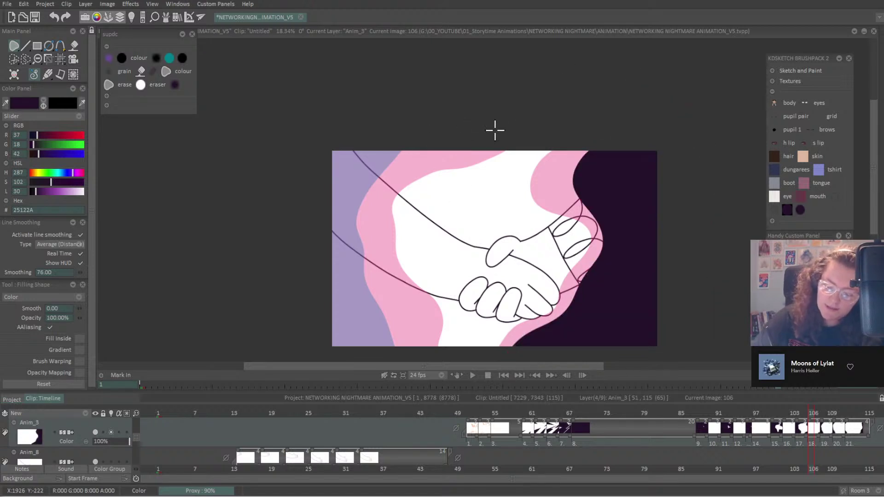
mouse_move(493, 130)
left_mouse_down()
mouse_move(412, 160)
mouse_move(381, 197)
mouse_move(378, 249)
mouse_move(393, 291)
mouse_move(423, 324)
mouse_move(409, 403)
mouse_move(334, 437)
left_mouse_up()
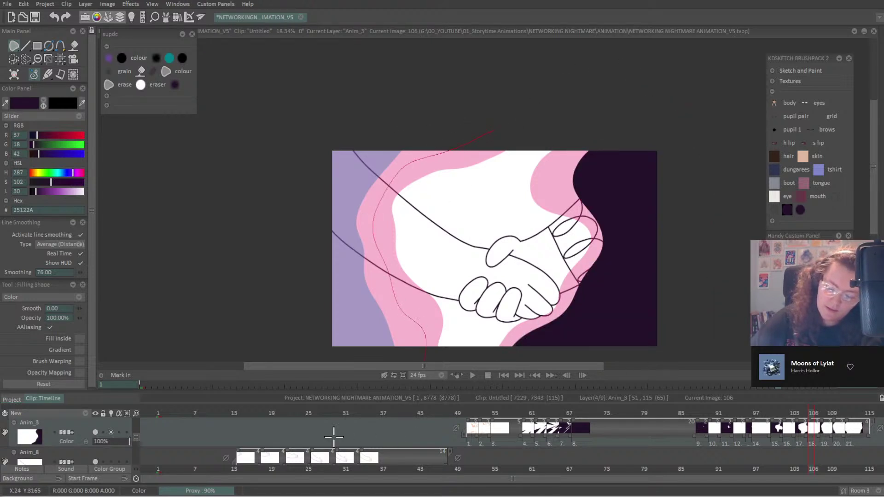
left_click_drag(519, 95, 697, 81)
Fill frame 102 with dark around a rounded opening that reaches the canvas's top and bottom edges, midway between the neighbouring outlines.
key("Left")
key("Left")
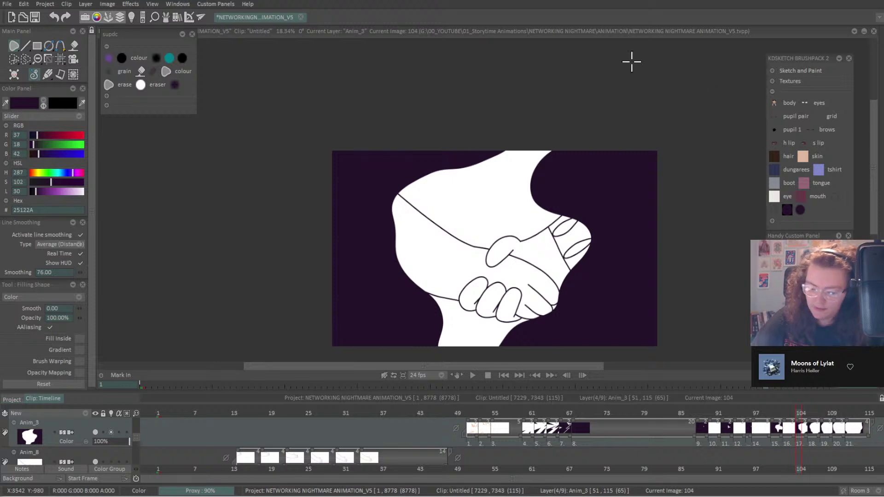
key("Left")
key("Left")
mouse_move(522, 147)
left_mouse_down()
mouse_move(527, 208)
mouse_move(571, 262)
mouse_move(482, 335)
mouse_move(455, 370)
mouse_move(448, 316)
mouse_move(414, 267)
mouse_move(411, 198)
mouse_move(472, 176)
mouse_move(501, 148)
mouse_move(512, 119)
mouse_move(223, 223)
mouse_move(766, 133)
mouse_move(528, 112)
left_mouse_up()
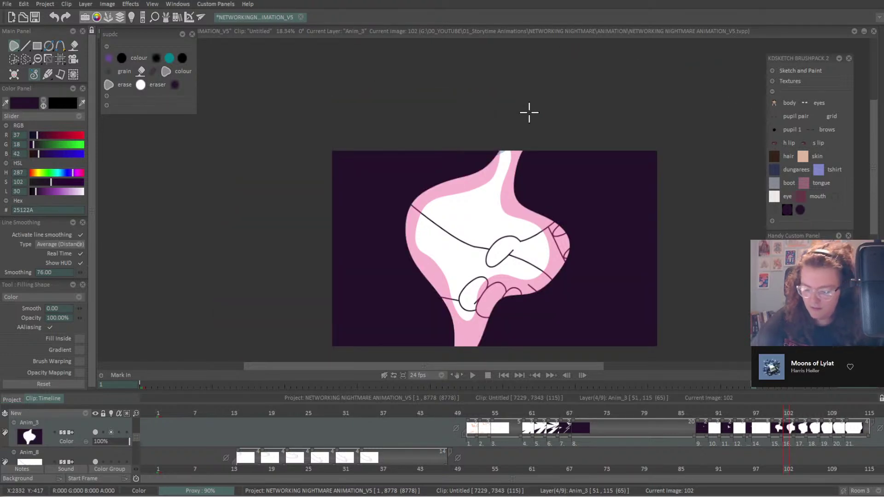
Fill frame 97 with dark around a small blob-shaped opening with a thin neck to the canvas's top edge.
key("Left")
key("Left")
key("Left")
key("Left")
key("Left")
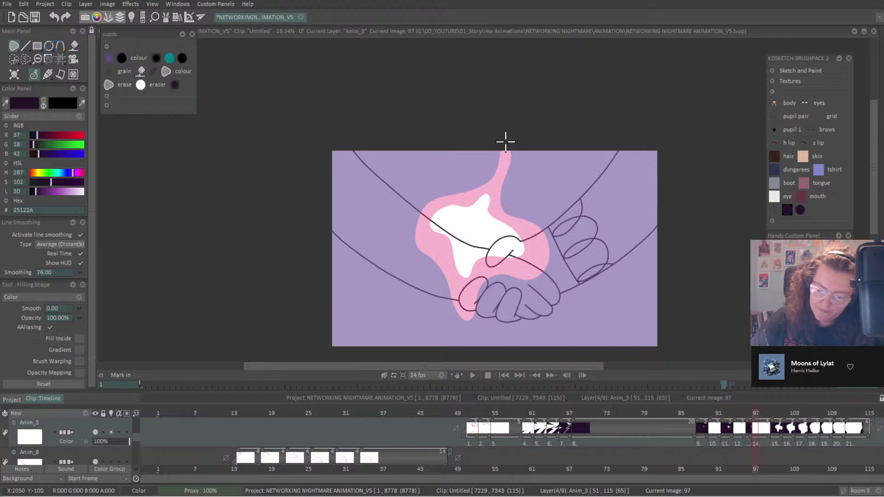
mouse_move(505, 142)
left_mouse_down()
mouse_move(497, 209)
mouse_move(518, 226)
mouse_move(531, 275)
mouse_move(490, 272)
mouse_move(463, 306)
mouse_move(437, 246)
mouse_move(419, 229)
mouse_move(445, 192)
mouse_move(474, 195)
mouse_move(495, 177)
mouse_move(502, 138)
left_mouse_up()
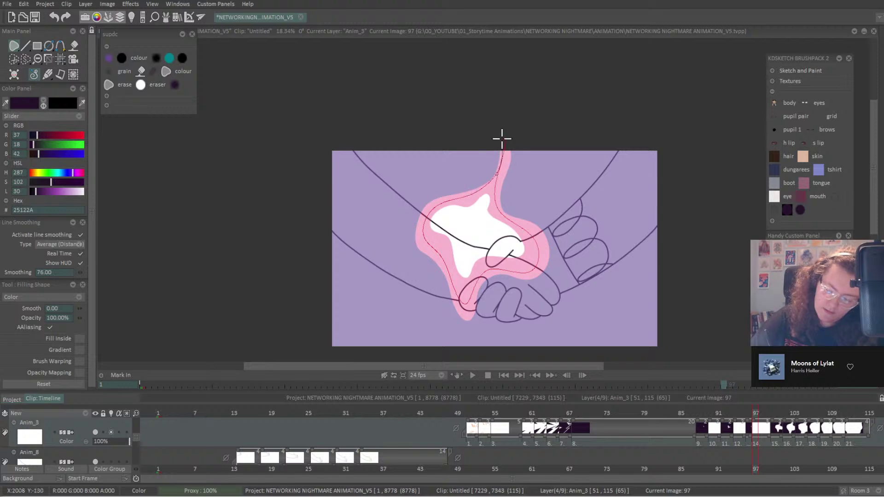
mouse_move(376, 7)
left_mouse_down()
mouse_move(716, 367)
mouse_move(501, 120)
mouse_move(534, 108)
left_mouse_up()
Flip through the burst images between frames 93 and 108 to check the in-betweens.
key("Left")
key("Left")
key("Left")
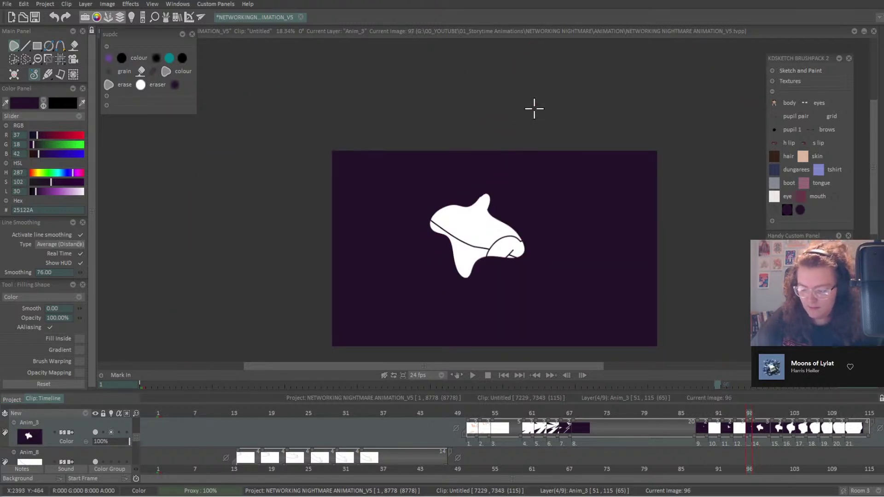
key("Right")
key("Right")
key("Right")
key("Right")
key("Right")
key("Right")
key("Right")
key("Right")
key("Right")
key("Right")
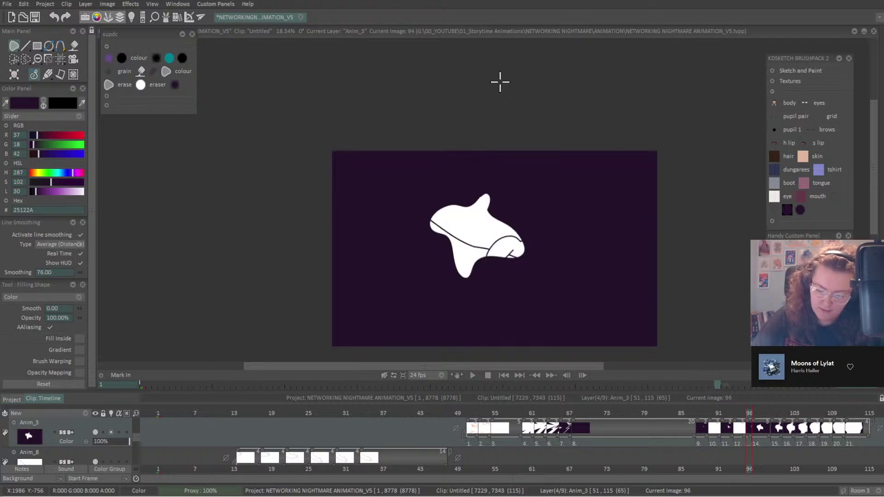
key("Right")
key("Right")
key("Right")
key("Right")
key("Right")
key("Right")
key("Right")
key("Right")
key("Right")
key("Right")
key("Right")
key("Right")
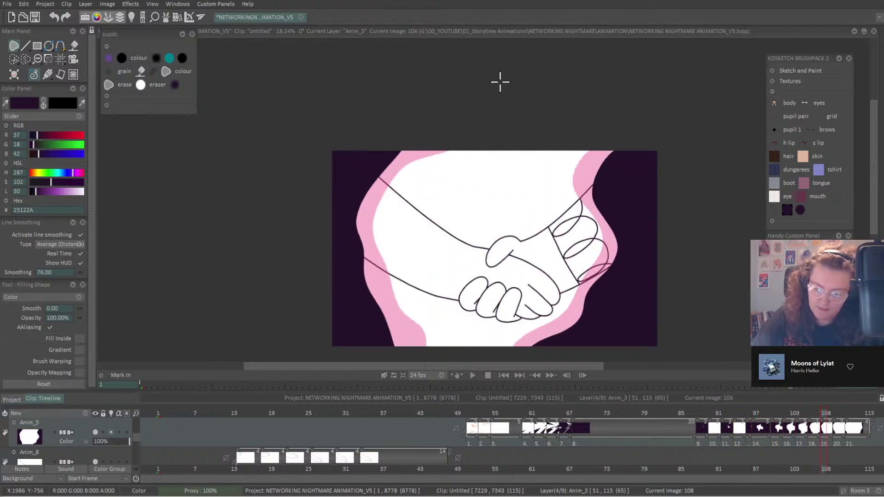
Even out the burst's in-between images on Anim_3 to two frames each, and go to the blank at frame 94.
left_click(855, 413)
left_click(838, 413)
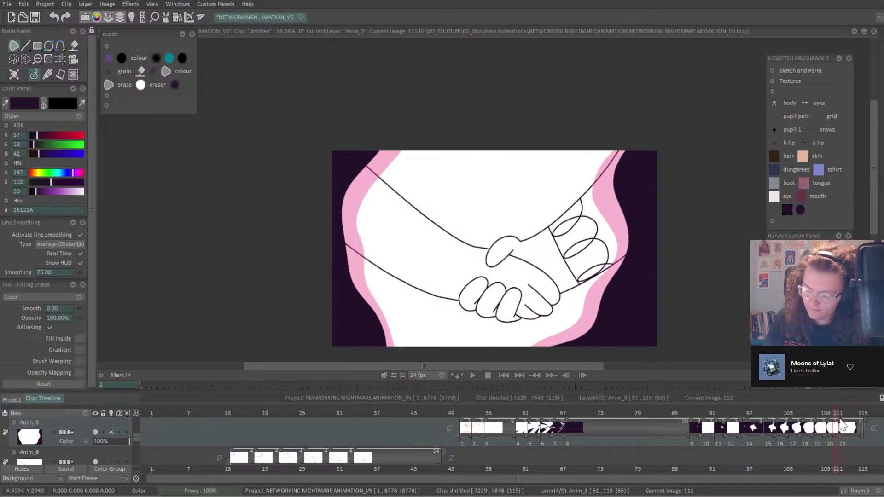
left_click_drag(855, 427, 835, 427)
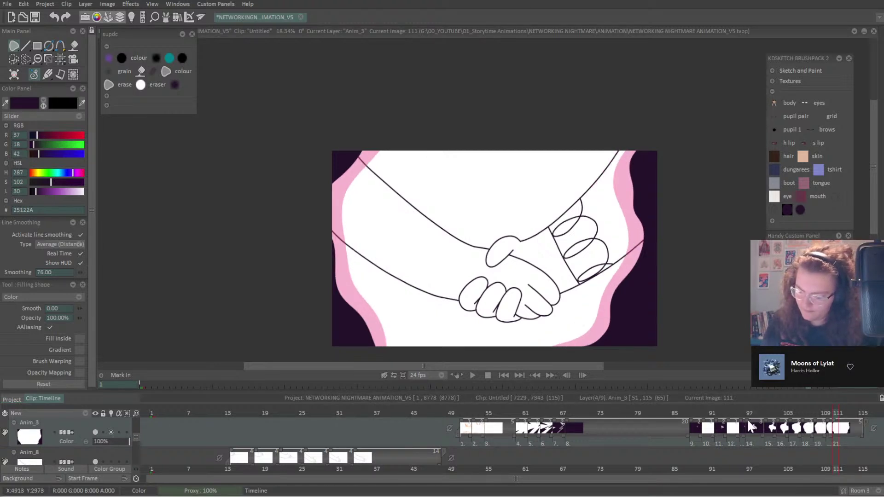
mouse_move(753, 425)
left_mouse_down()
mouse_move(842, 425)
mouse_move(820, 413)
mouse_move(721, 432)
mouse_move(731, 433)
left_mouse_up()
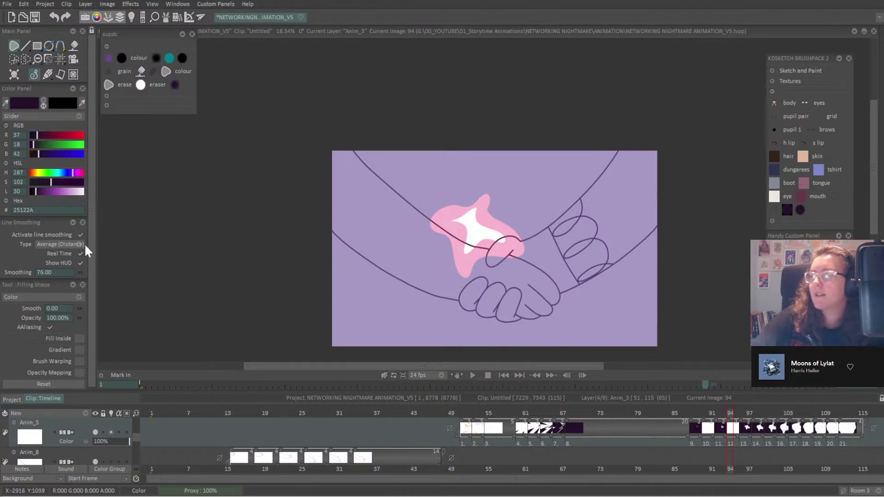
Set line smoothing to 25 and fill frame 94 with dark around a star-shaped opening, redoing the first outline.
scroll(77, 274, "down", 4)
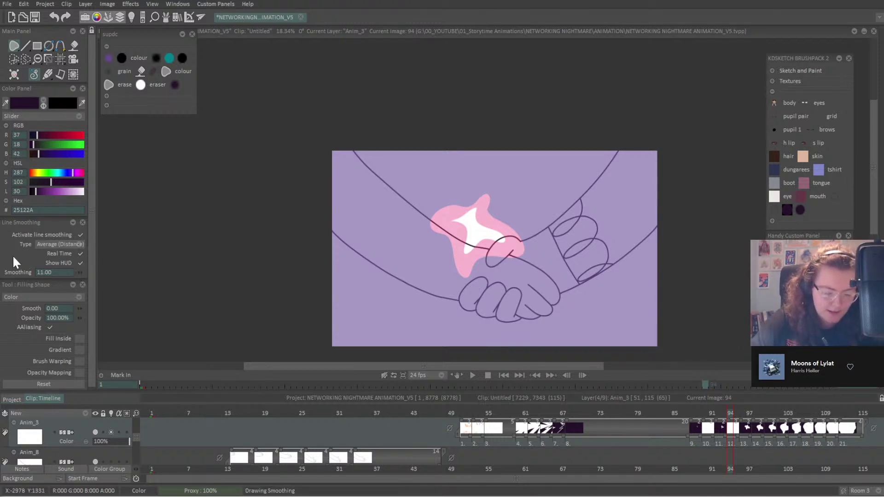
scroll(78, 272, "down", 5)
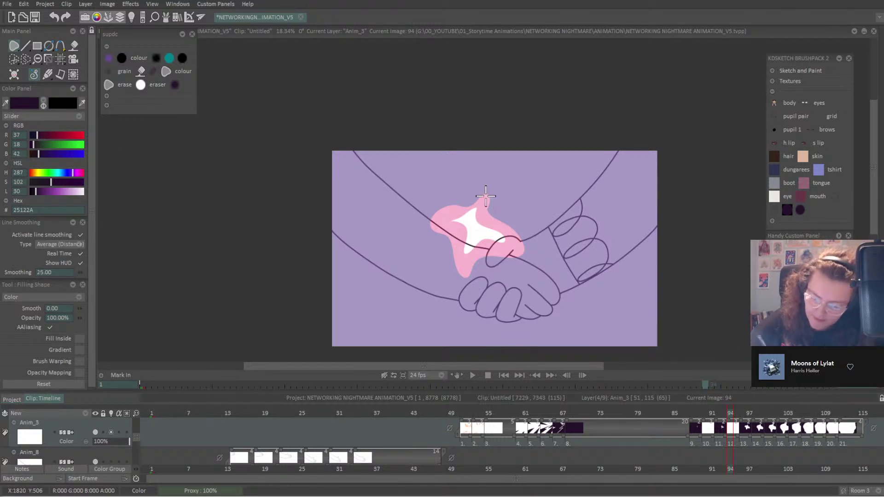
mouse_move(481, 204)
left_mouse_down()
mouse_move(514, 241)
mouse_move(471, 259)
mouse_move(441, 218)
mouse_move(484, 200)
mouse_move(484, 217)
mouse_move(514, 243)
mouse_move(480, 250)
mouse_move(464, 265)
mouse_move(454, 232)
mouse_move(439, 224)
mouse_move(485, 196)
mouse_move(485, 129)
mouse_move(388, 103)
left_mouse_up()
key("ctrl+z")
mouse_move(680, 65)
left_mouse_down()
mouse_move(509, 144)
mouse_move(487, 198)
mouse_move(484, 104)
mouse_move(538, 245)
mouse_move(488, 195)
left_mouse_up()
mouse_move(492, 165)
left_mouse_down()
mouse_move(478, 169)
mouse_move(494, 188)
mouse_move(486, 223)
mouse_move(516, 222)
left_mouse_up()
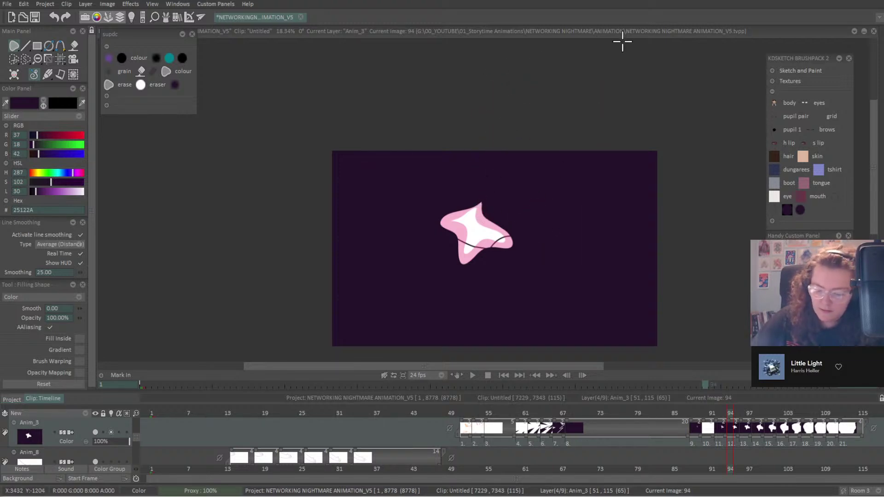
Fill frame 90 with dark around a tiny pointed star opening, midway between the neighbouring outlines.
key("Left")
key("Left")
key("Left")
key("Left")
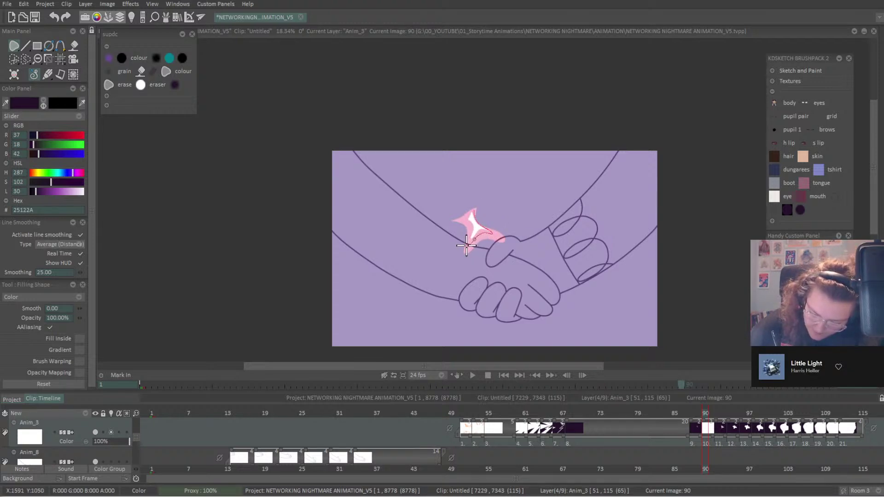
mouse_move(464, 221)
left_mouse_down()
mouse_move(474, 138)
mouse_move(396, 100)
left_mouse_up()
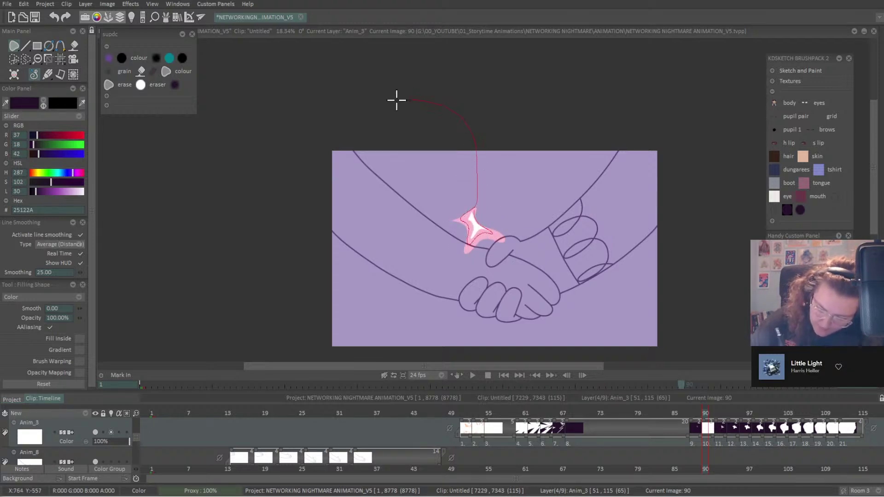
mouse_move(236, 360)
left_mouse_down()
mouse_move(560, 63)
mouse_move(483, 215)
mouse_move(513, 65)
mouse_move(514, 194)
left_mouse_up()
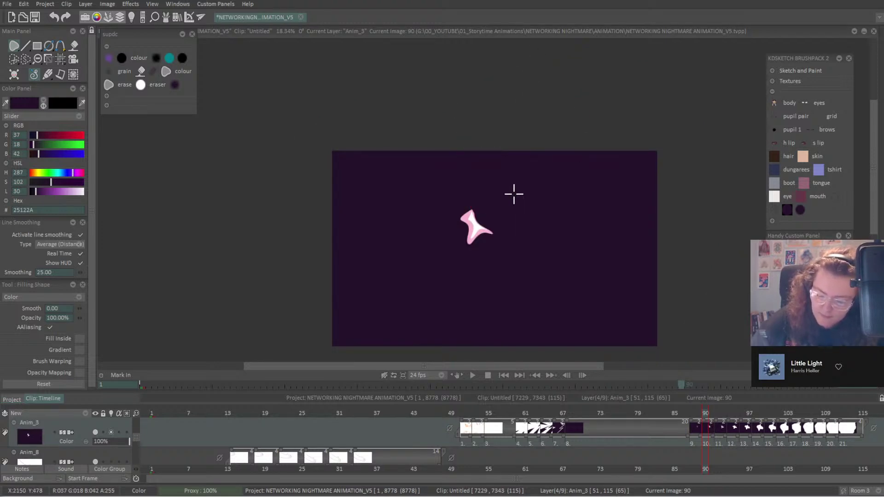
Flip through the burst images and play the handshake clip to review the smoothed expansion, and stop playback.
key("Right")
key("Right")
key("Right")
key("Right")
key("Right")
key("Right")
key("Right")
key("Right")
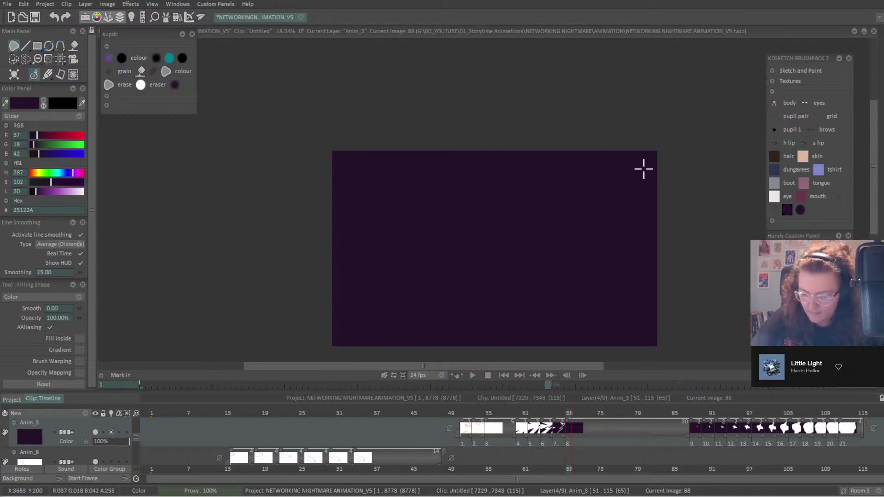
left_click(472, 376)
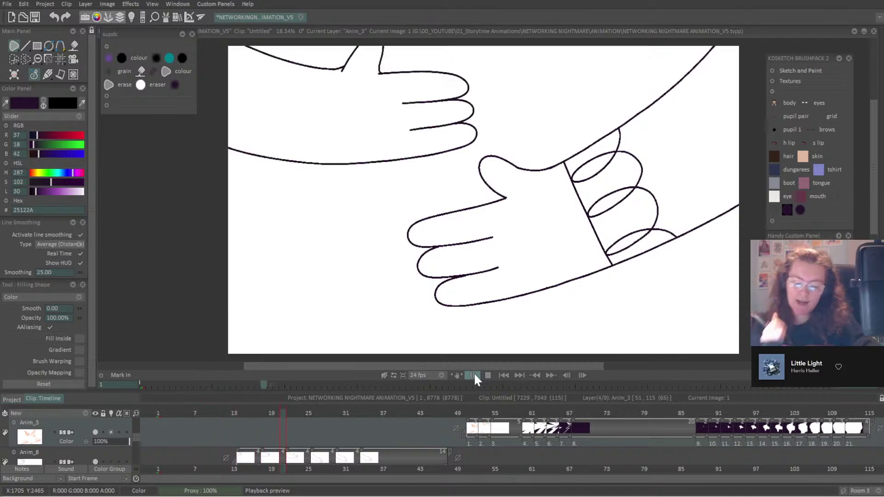
left_click(473, 373)
Switch to the project view and play from the handshake clip into the following portrait clip.
left_click(16, 399)
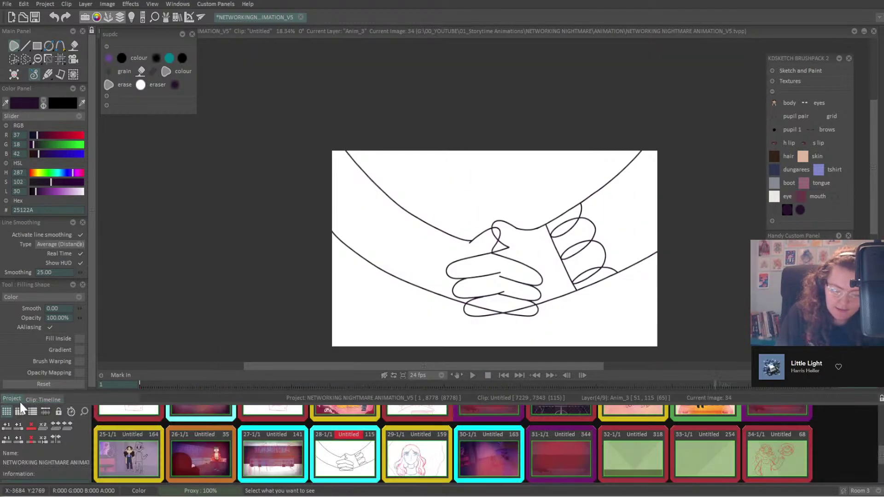
left_click(505, 374)
left_click(473, 375)
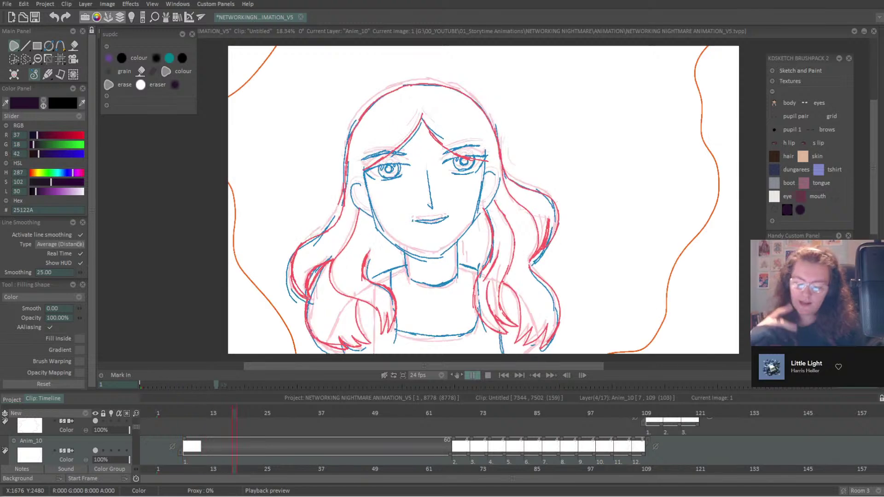
Return to the project overview, revisit the handshake clip, and open clip 26 with the character in the orange jacket.
left_click(12, 399)
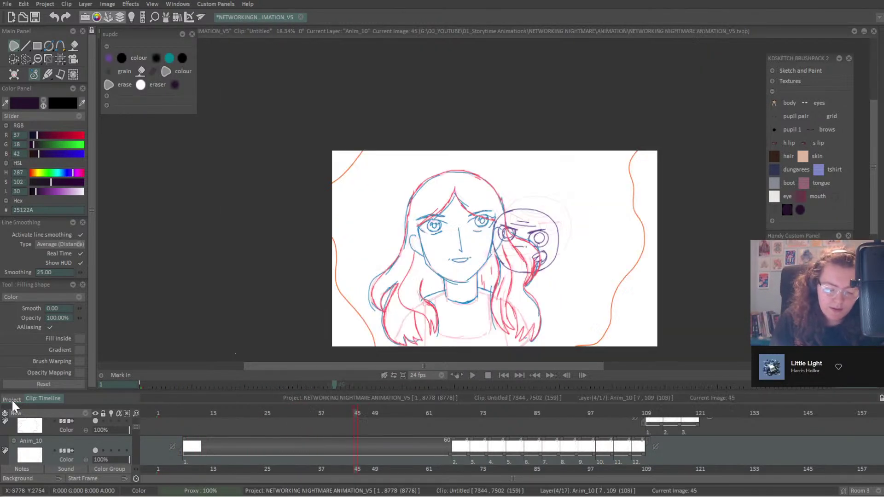
left_click(350, 476)
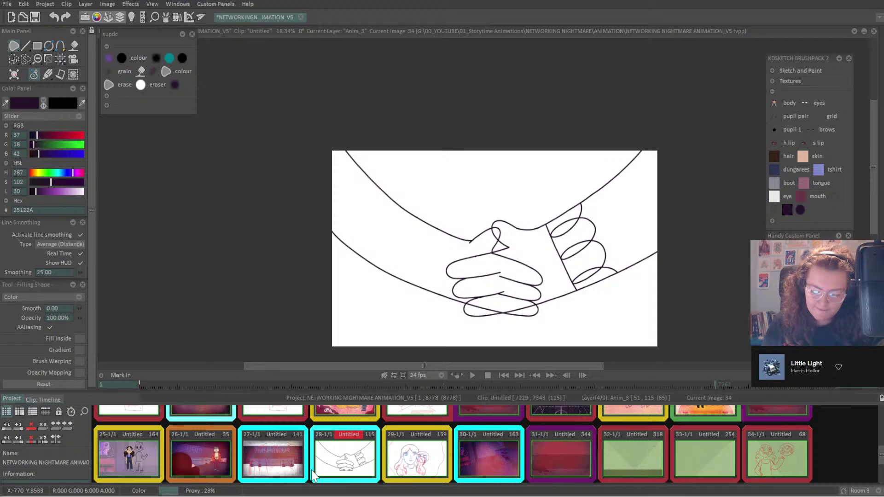
double_click(345, 460)
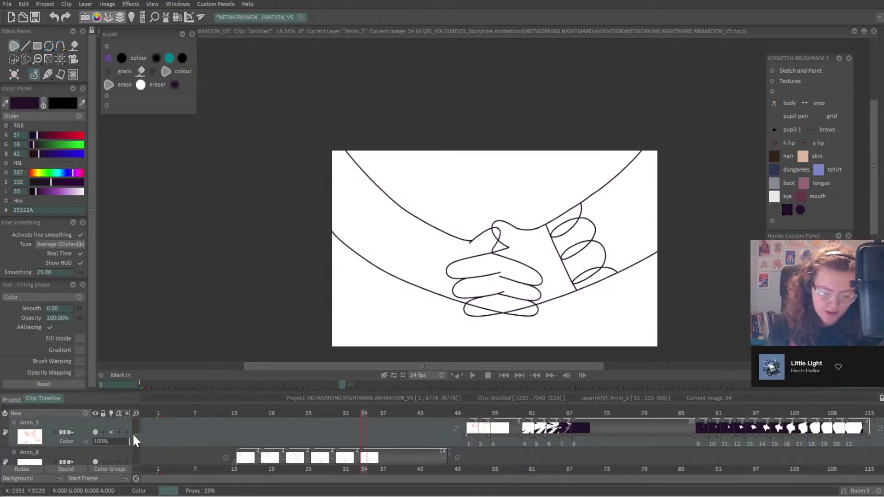
left_click(14, 400)
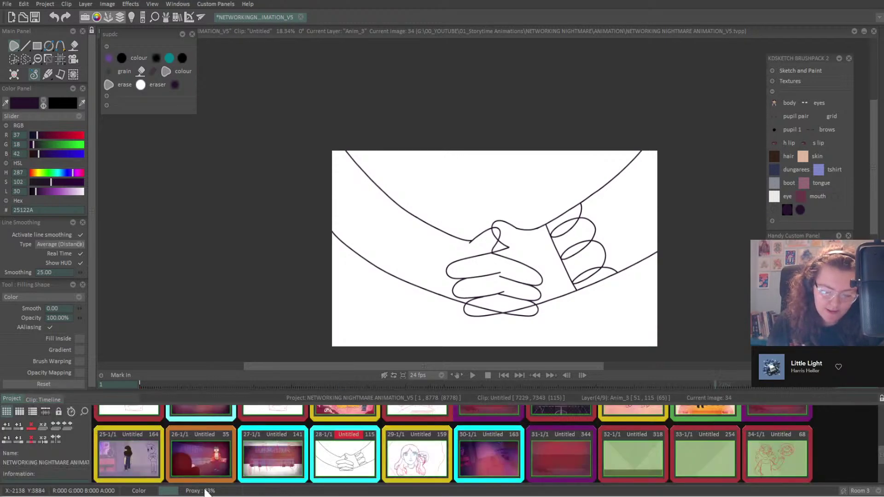
left_click(203, 464)
double_click(204, 464)
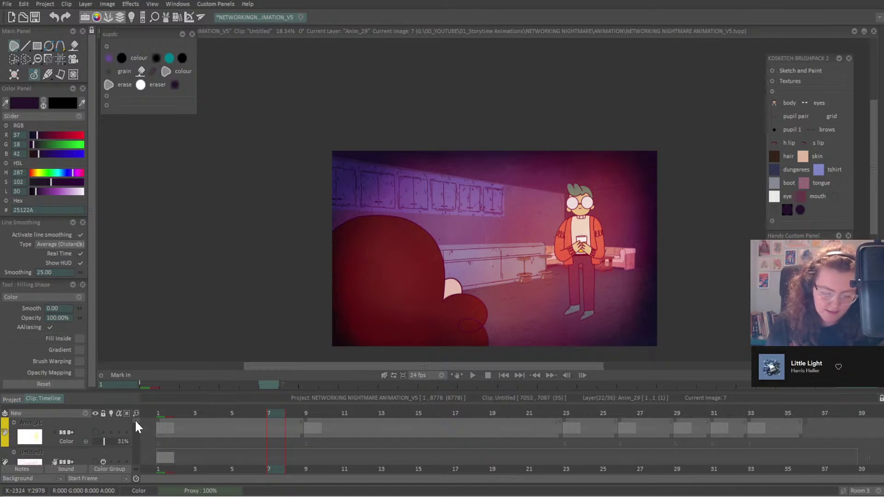
Enlarge the layer list and assign the effect layers from Anim_22 through Anim_14 to the White colour group.
scroll(136, 422, "down", 5)
scroll(137, 427, "up", 5)
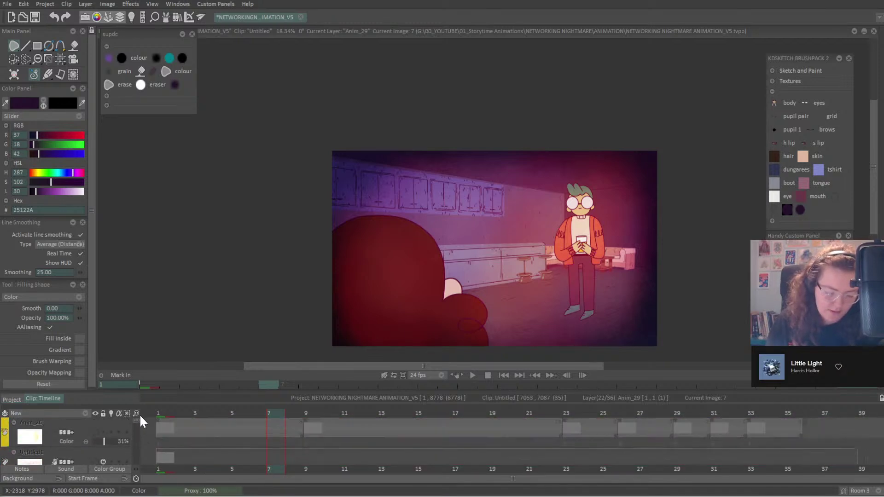
left_click_drag(148, 391, 151, 261)
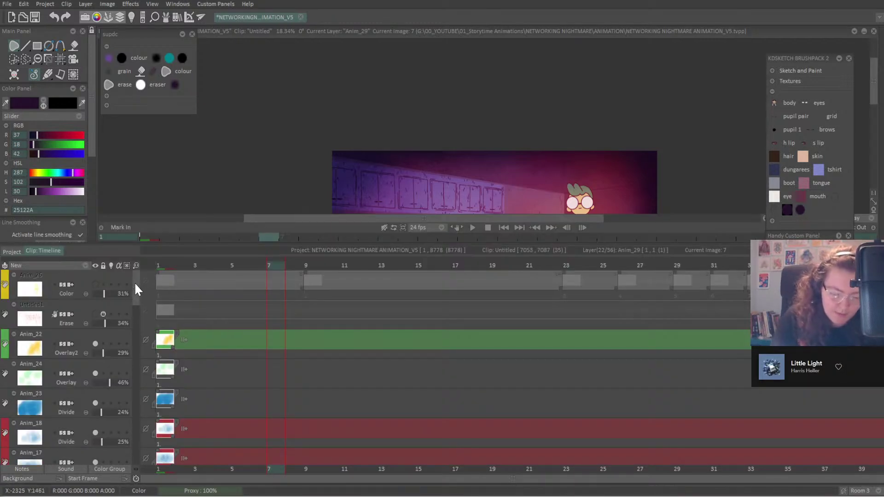
scroll(134, 288, "down", 2)
left_click(95, 305)
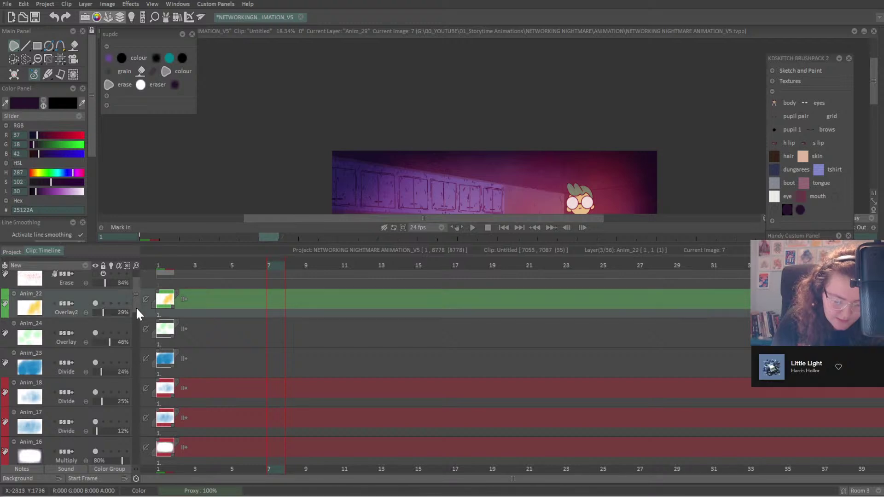
scroll(136, 313, "down", 6)
left_click(81, 342, "shift")
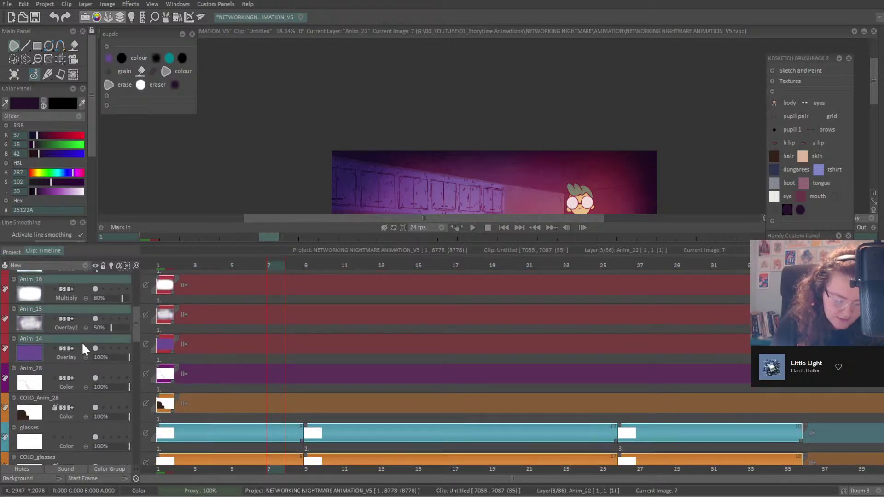
left_click(9, 345)
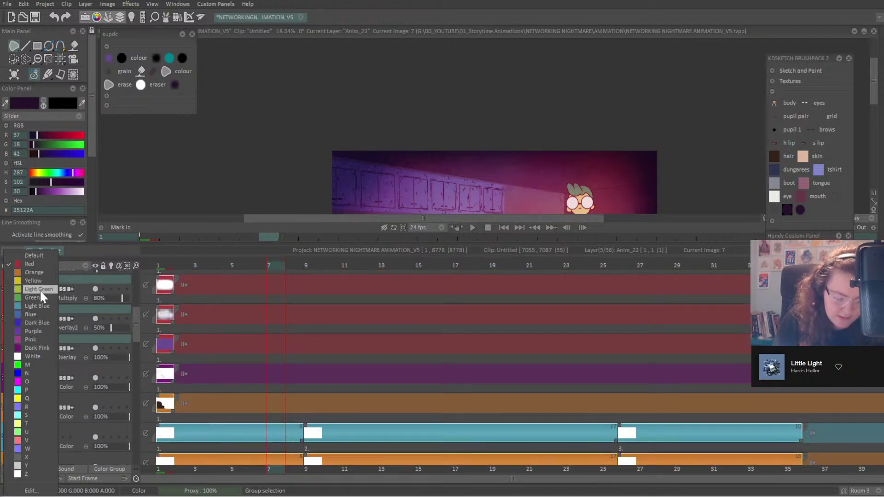
left_click(33, 357)
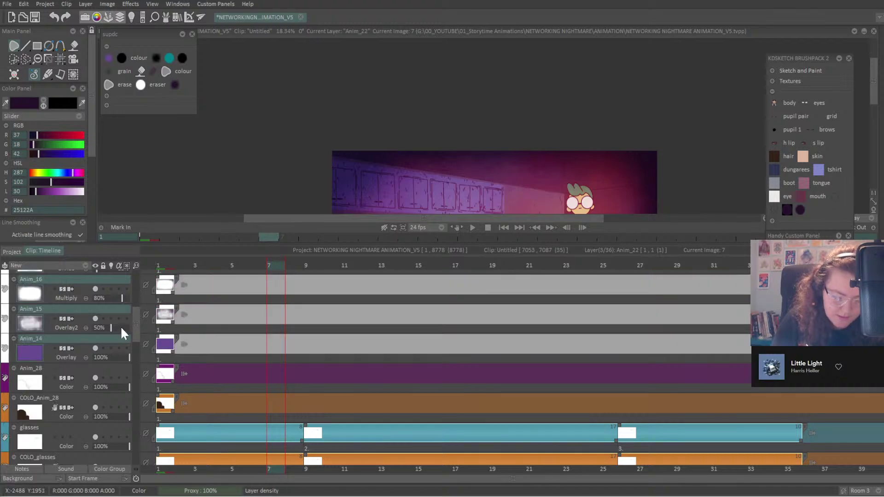
Collapse the white-grouped effect layers and hide them so the scene shows its flat colours.
left_click(14, 308)
left_click_drag(136, 325, 139, 292)
left_click(95, 288)
On COLO_Anim_28, sample the standing character's skin tone and jacket red as the two drawing colours.
left_click(81, 377)
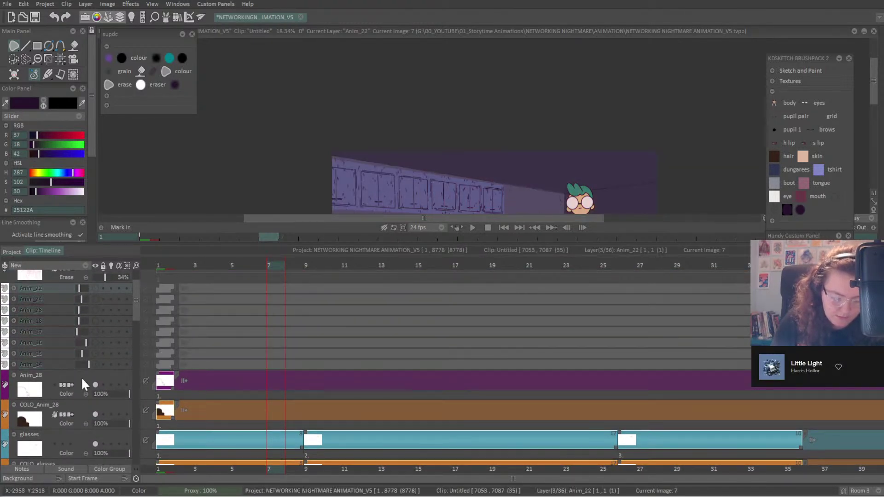
left_click(78, 413)
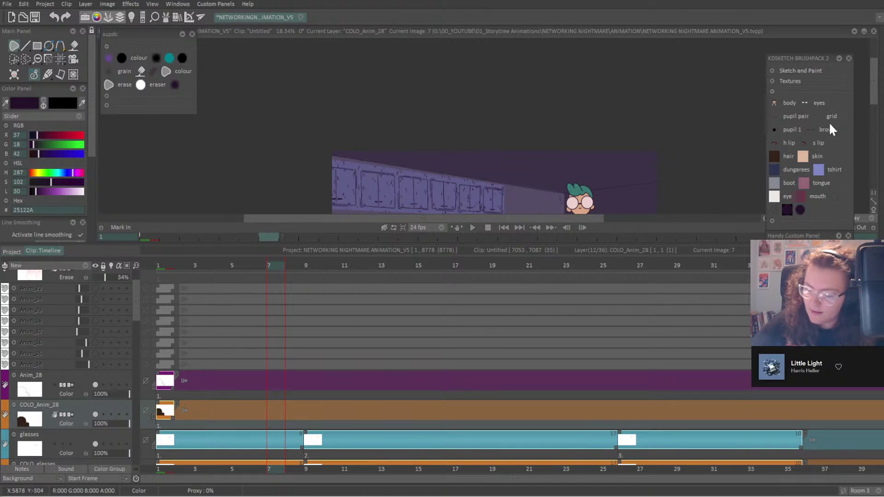
left_click(772, 91)
mouse_move(800, 218)
left_mouse_down()
mouse_move(769, 205)
mouse_move(755, 184)
left_mouse_up()
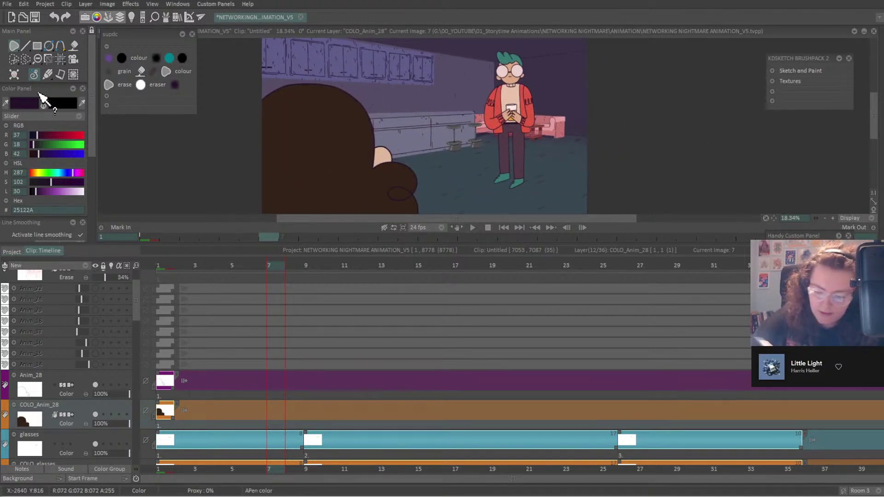
left_click(519, 121)
left_click(43, 103)
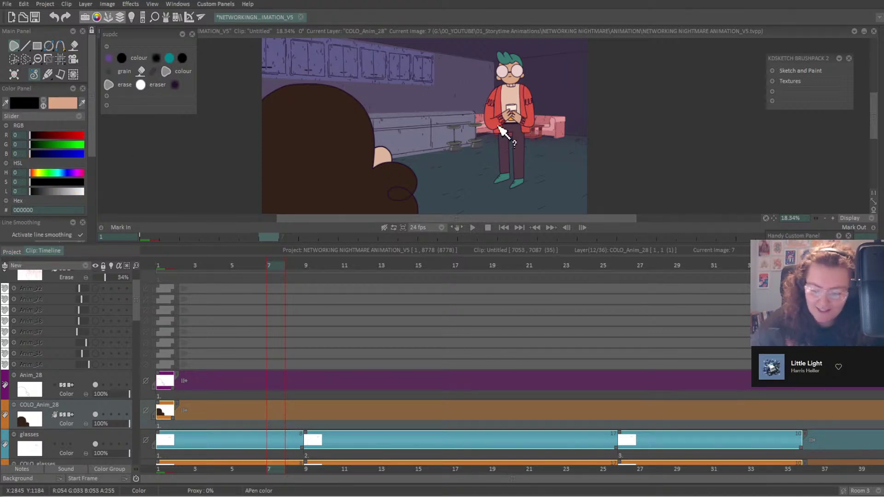
left_click(531, 123)
In handshake clip 28, create a colouring layer sourced from Anim_6 and fill the cuffed sleeve teal on frame 1.
left_click(11, 250)
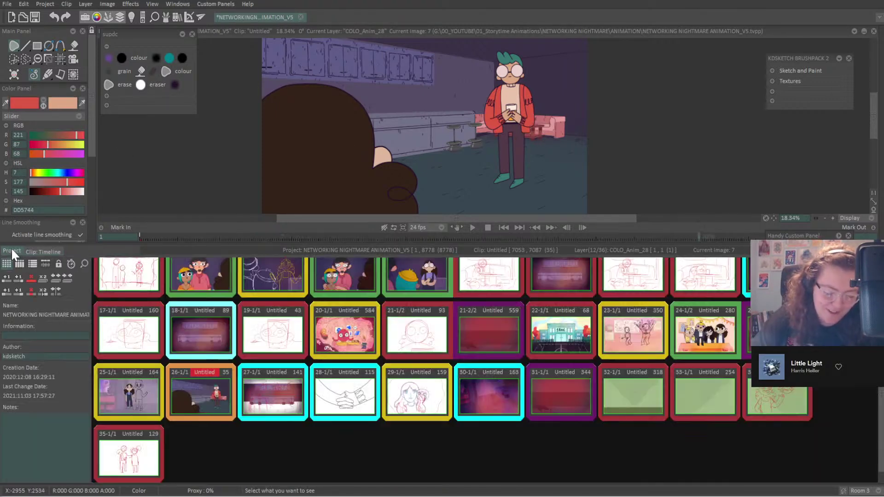
double_click(357, 394)
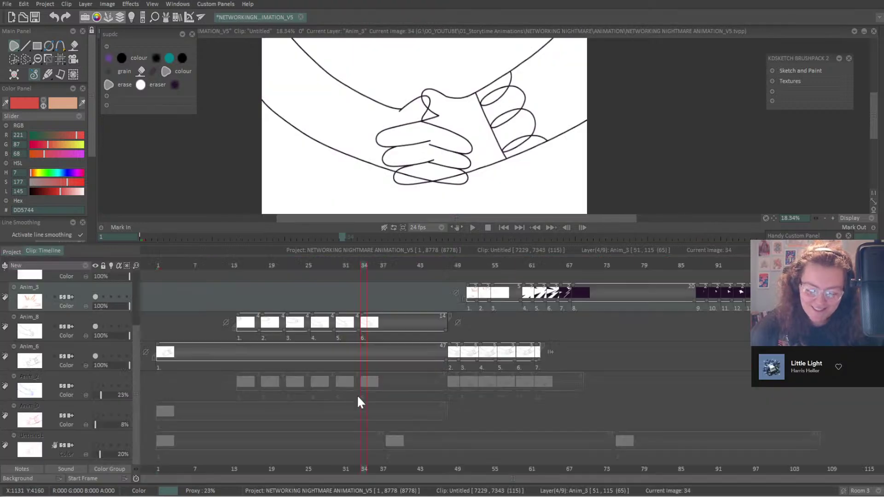
left_click(84, 354)
left_click(87, 265)
left_click(134, 283)
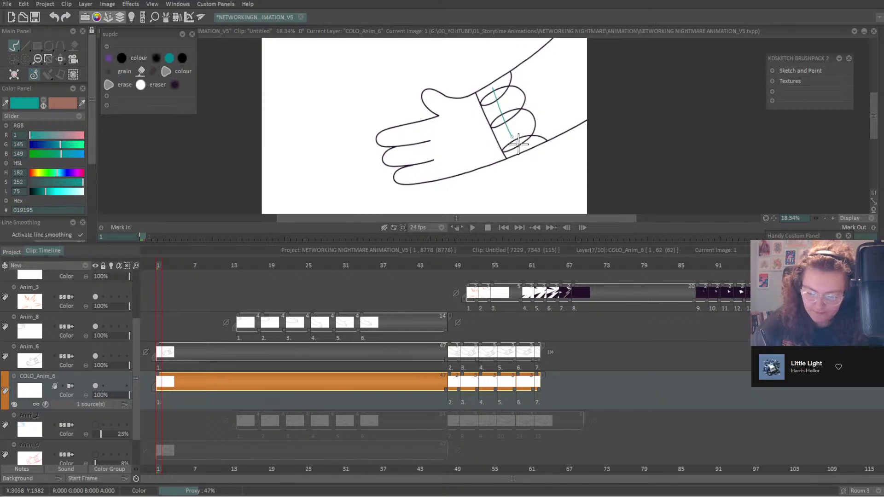
left_click_drag(550, 127, 577, 63)
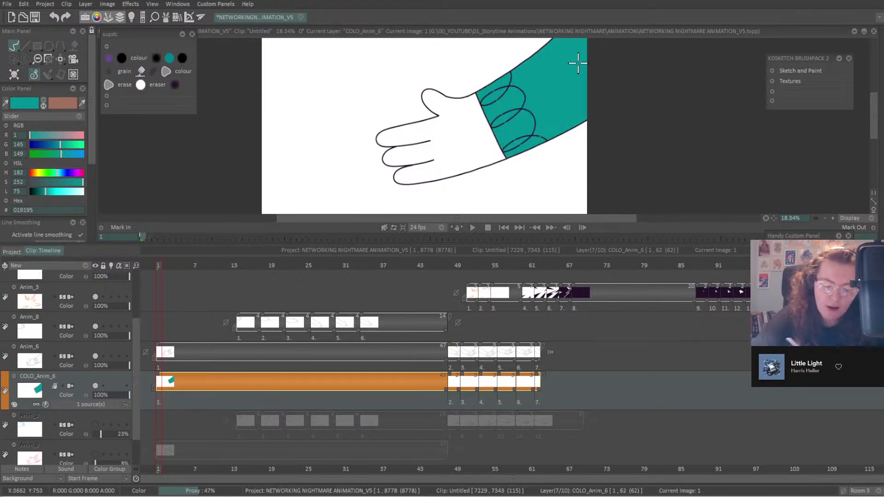
Bring the jacket red DD5744 back from clip 26 and refill the whole sleeve and cuff with it on frame 1.
left_click(17, 251)
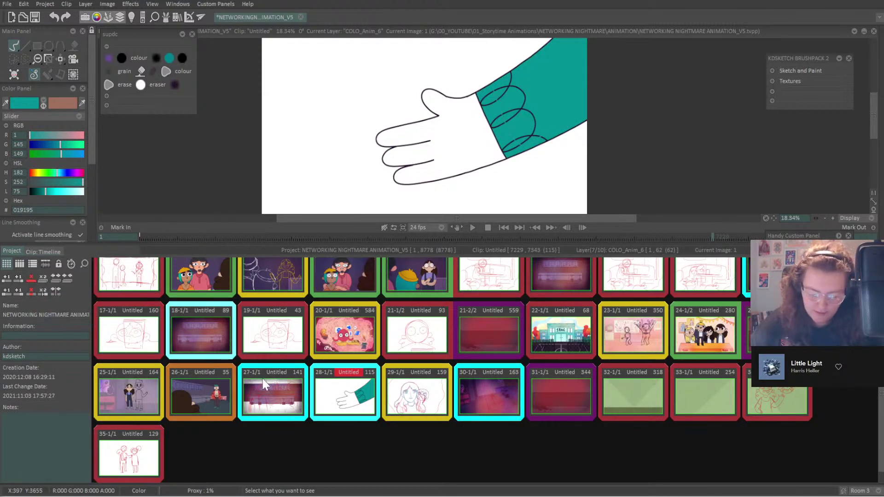
double_click(214, 401)
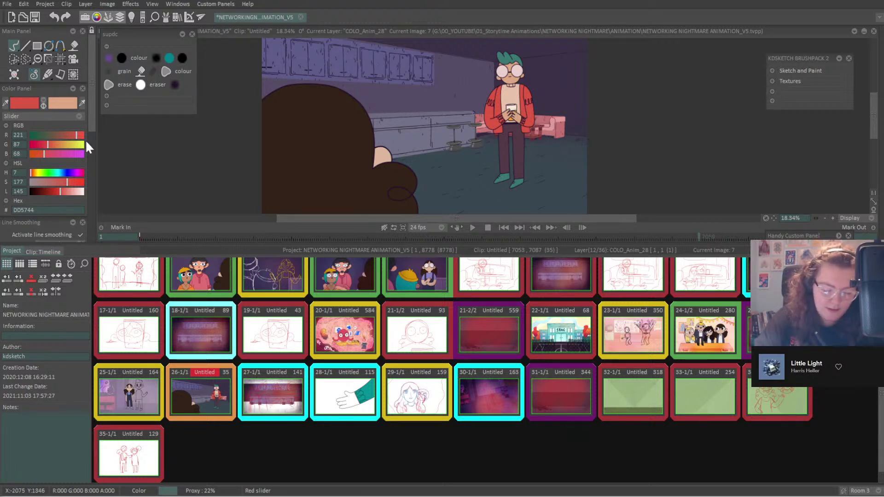
double_click(367, 396)
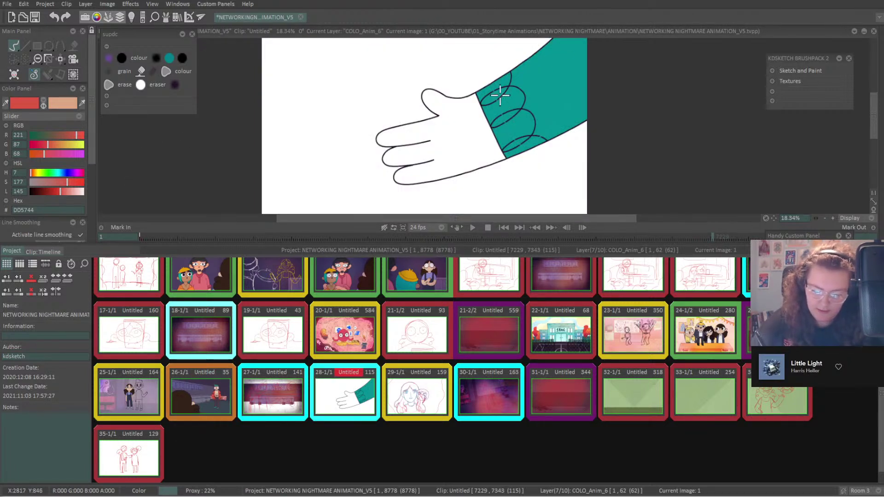
left_click(511, 99)
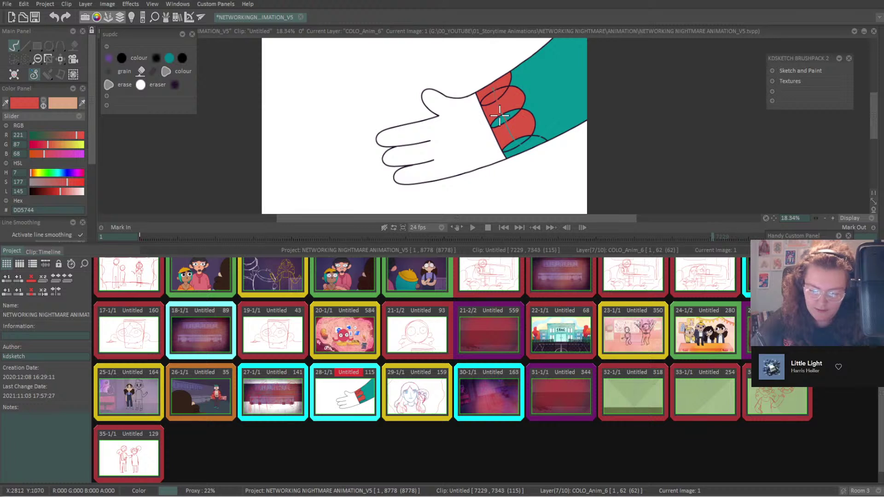
left_click(555, 123)
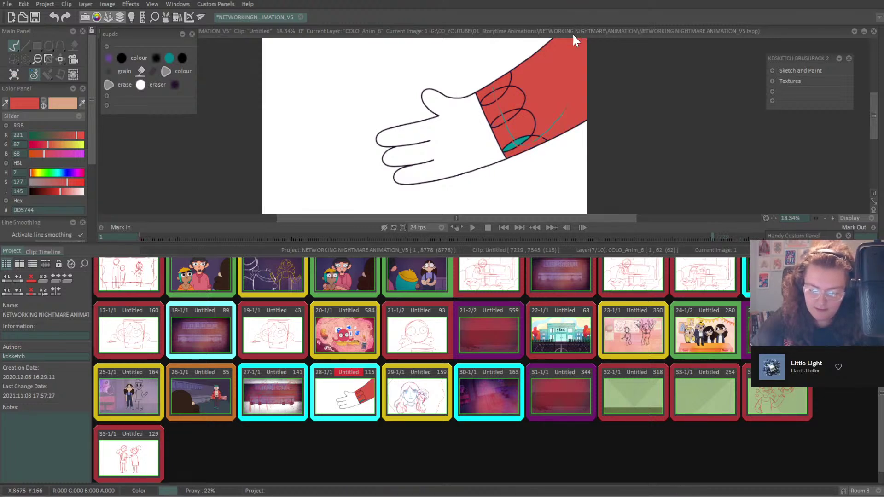
key("Page_Down")
key("Page_Up")
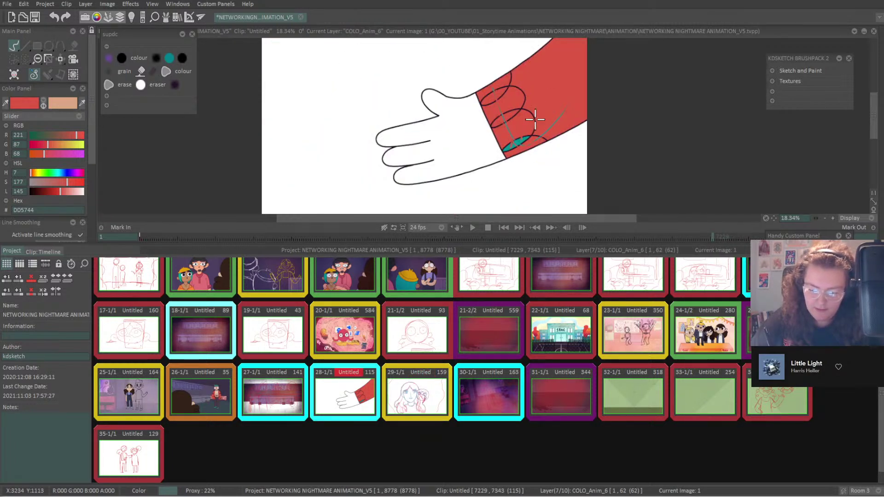
left_click(517, 136)
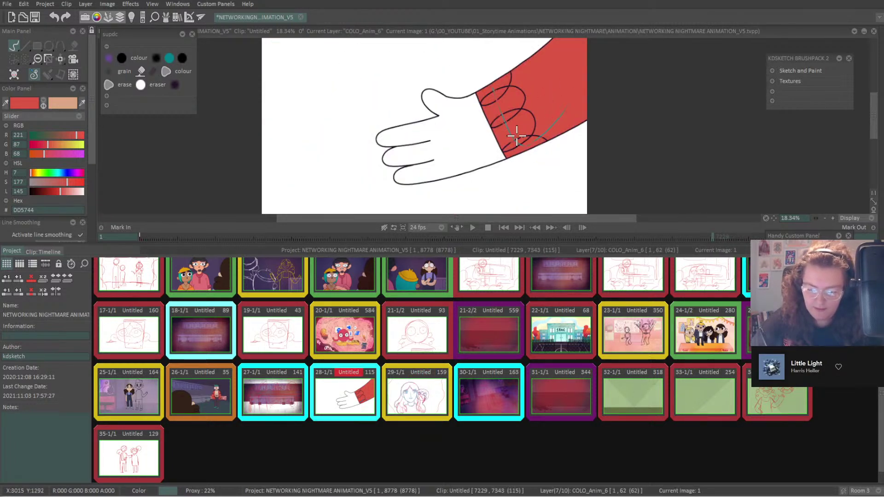
Fill the cuffed sleeve red on COLO_Anim_6's remaining images at frames 48, 50, 53, 56, 59 and 62.
double_click(360, 396)
key("Down")
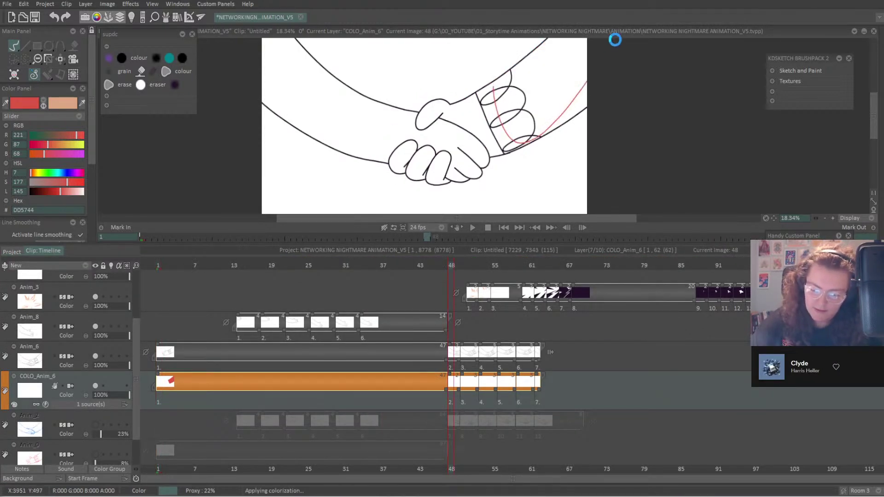
key("Down")
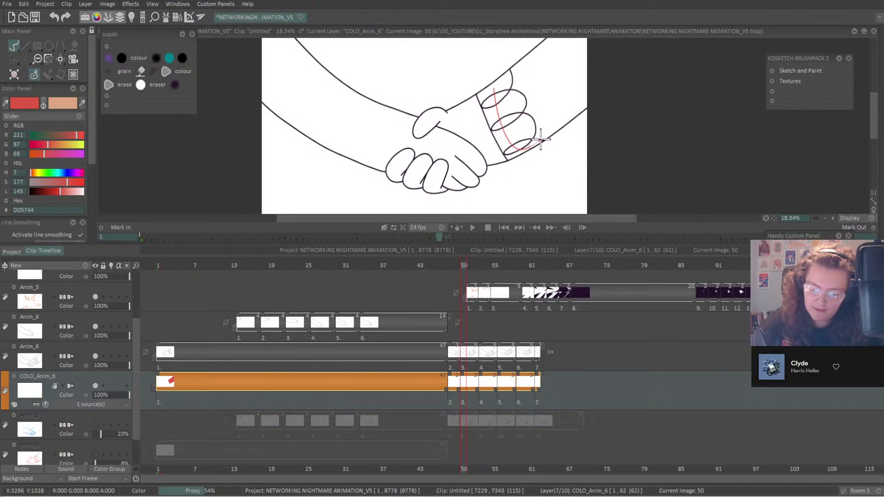
mouse_move(540, 139)
left_mouse_down()
mouse_move(589, 49)
mouse_move(579, 65)
left_mouse_up()
key("Down")
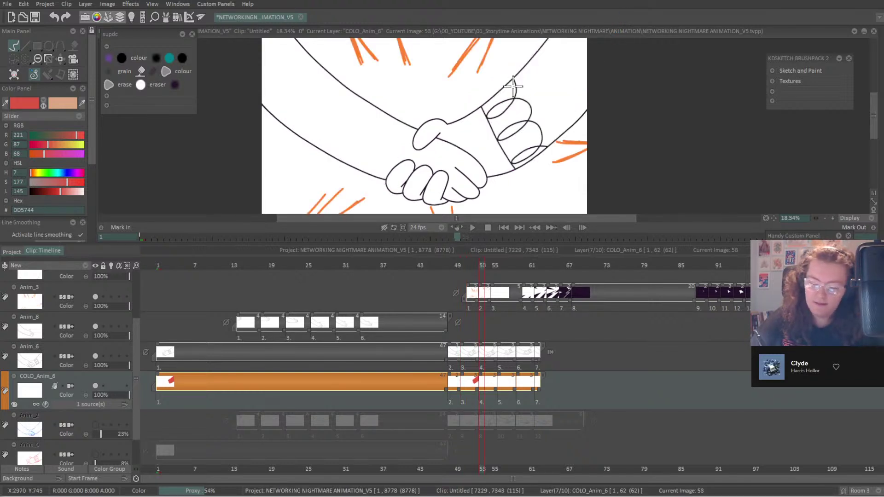
mouse_move(566, 113)
left_mouse_down()
mouse_move(598, 45)
mouse_move(575, 42)
left_mouse_up()
key("Down")
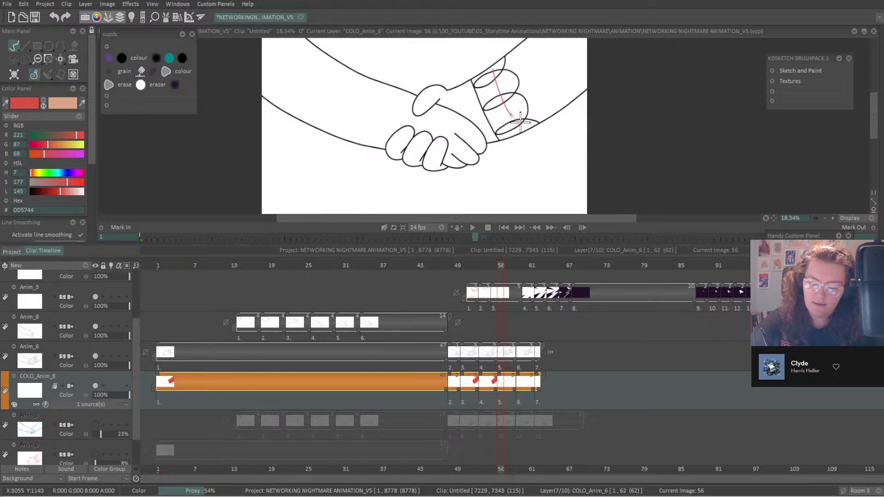
mouse_move(520, 120)
left_mouse_down()
mouse_move(611, 39)
mouse_move(537, 89)
left_mouse_up()
key("Down")
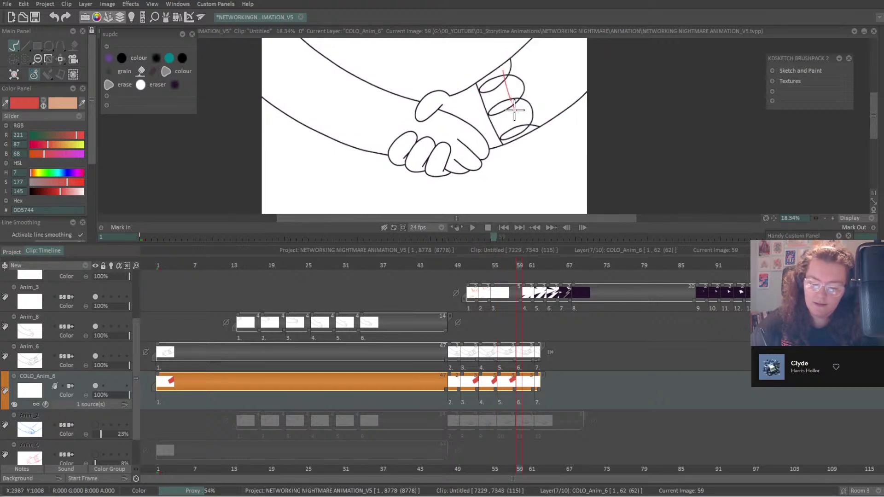
mouse_move(532, 128)
left_mouse_down()
mouse_move(637, 33)
mouse_move(598, 65)
left_mouse_up()
key("Down")
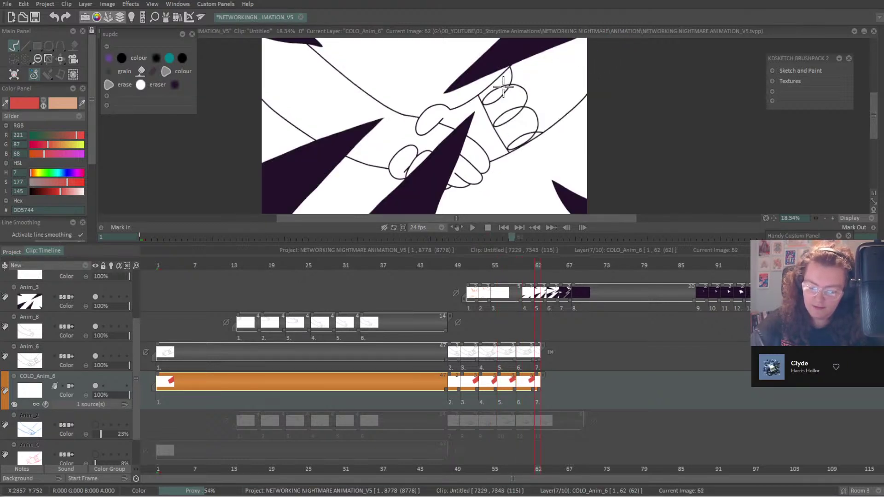
mouse_move(534, 135)
left_mouse_down()
mouse_move(592, 65)
mouse_move(508, 150)
left_mouse_up()
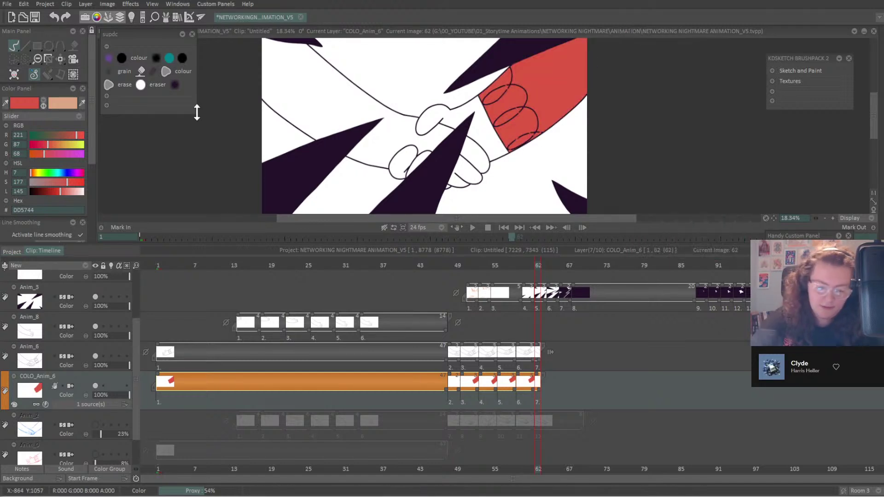
Switch to skin tone DEA884 and fill the red-sleeved arm's hand and fingers on frames 62 and 59.
left_click(43, 104)
mouse_move(439, 112)
left_mouse_down()
mouse_move(456, 118)
mouse_move(412, 169)
mouse_move(448, 187)
mouse_move(472, 160)
left_mouse_up()
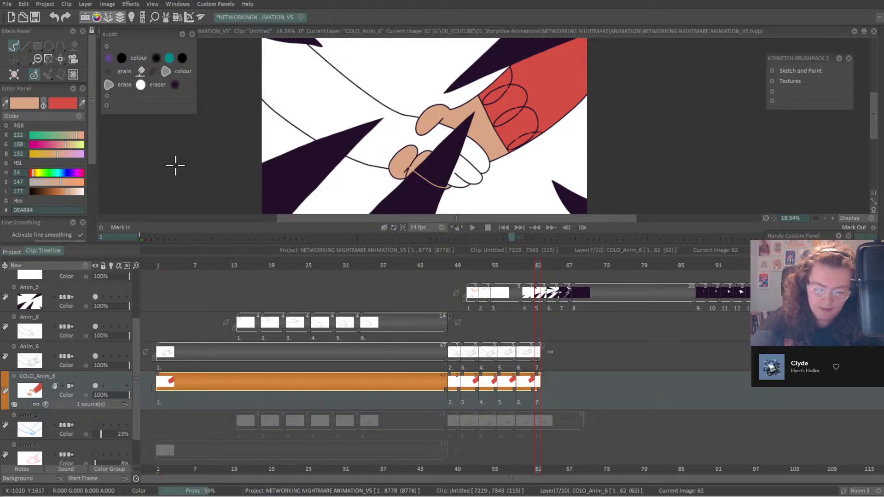
scroll(89, 134, "down", 3)
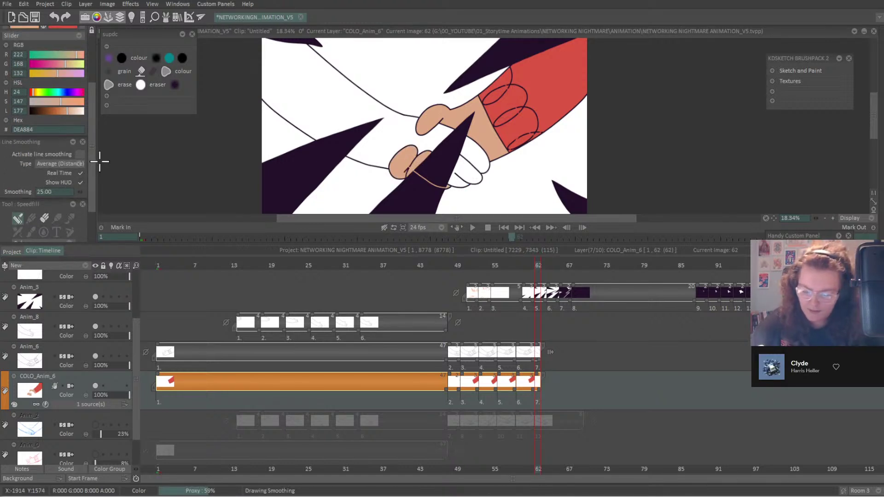
key("Left")
key("Left")
key("Left")
mouse_move(413, 151)
left_mouse_down()
mouse_move(442, 169)
mouse_move(428, 138)
left_mouse_up()
mouse_move(440, 90)
left_mouse_down()
mouse_move(492, 95)
mouse_move(490, 107)
mouse_move(439, 111)
mouse_move(430, 162)
mouse_move(437, 159)
mouse_move(424, 192)
mouse_move(427, 175)
left_mouse_up()
Work back through frames 56, 53, 50, 48 and 1, filling the red-sleeved arm's hand and fingers with the skin tone.
key("Left")
key("Left")
key("Left")
key("Left")
key("Left")
key("Left")
mouse_move(431, 132)
left_mouse_down()
mouse_move(466, 127)
mouse_move(437, 112)
left_mouse_up()
key("Left")
key("Left")
key("Left")
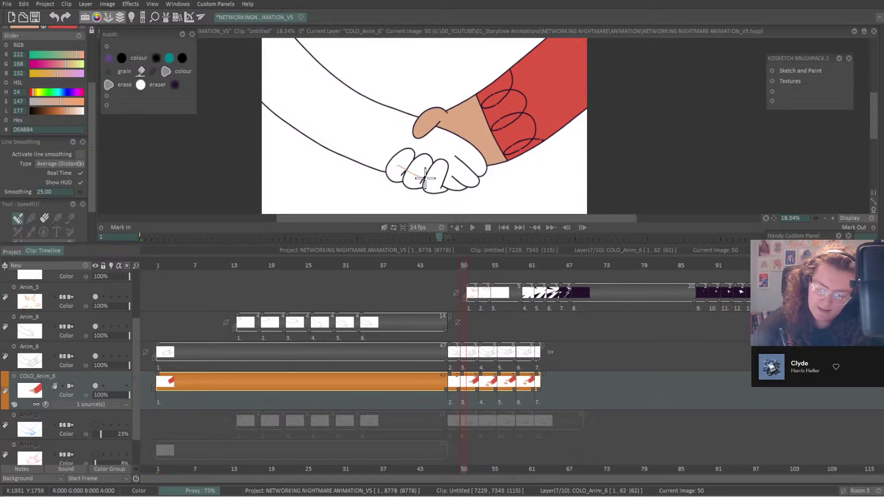
mouse_move(416, 177)
left_mouse_down()
mouse_move(412, 160)
mouse_move(433, 175)
left_mouse_up()
key("Left")
key("Left")
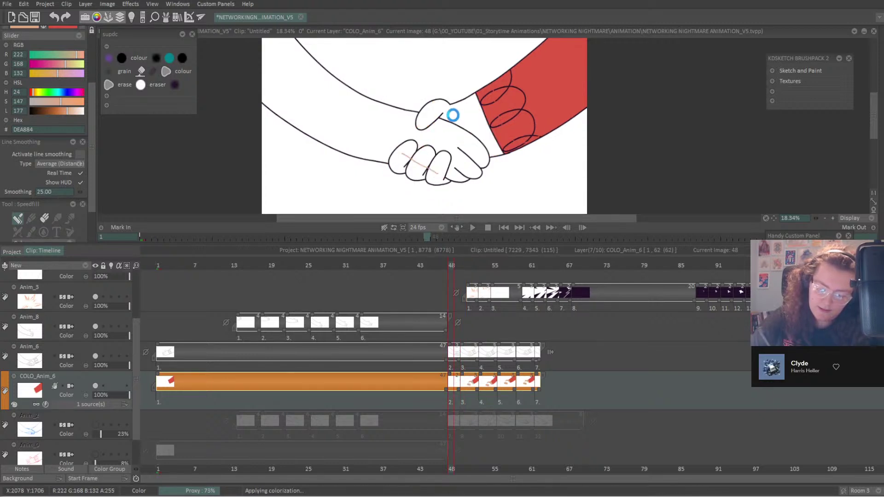
left_click_drag(450, 112, 442, 160)
key("Home")
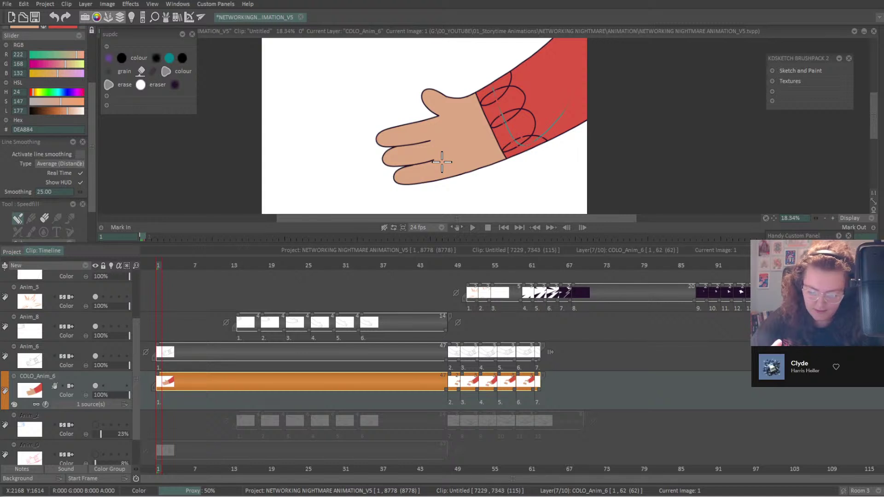
Pick the preset skin colour DEB89E and fill the bare arm and hand on COLO_Anim_6's images at frames 48, 50 and 53.
key("shift+Right")
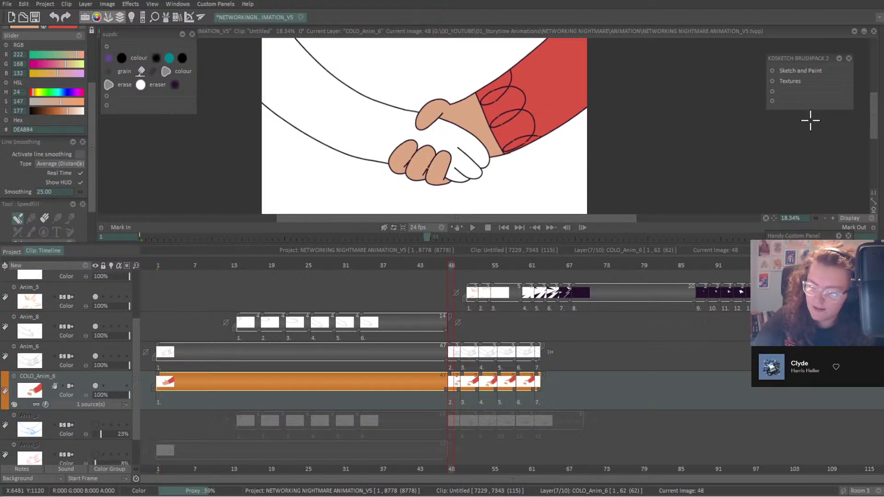
left_click(772, 91)
left_click(803, 157)
left_click(454, 142)
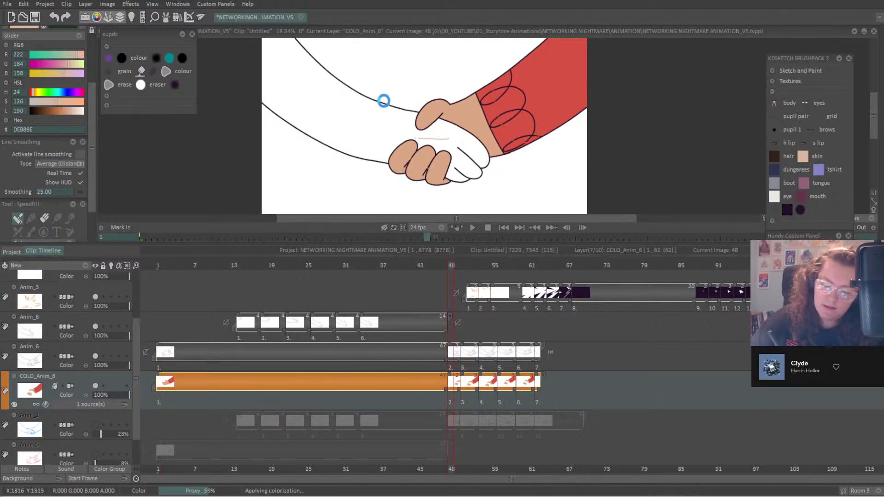
left_click(362, 54)
key("shift+Right")
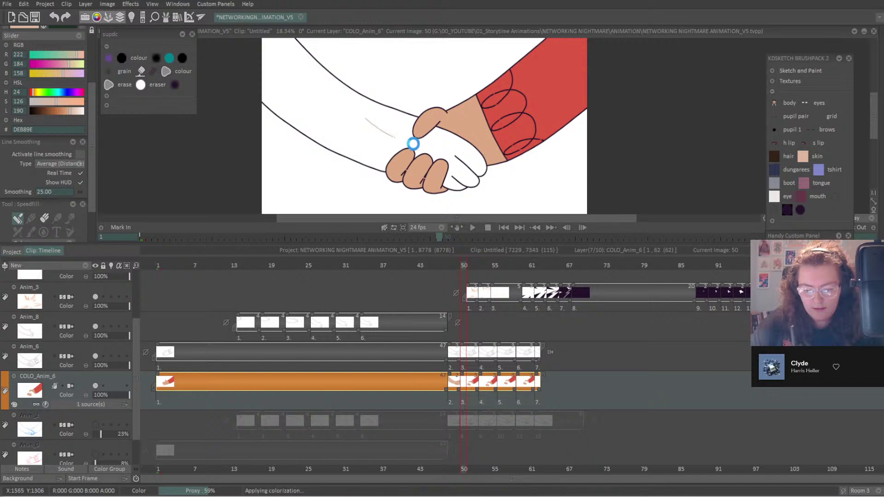
left_click(410, 146)
key("shift+Right")
left_click(407, 144)
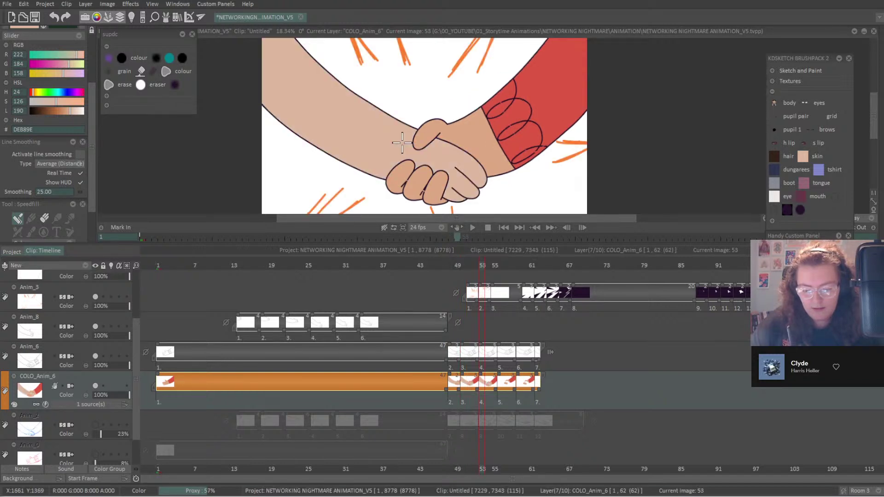
Fill the bare arm and hand with skin DEB89E on COLO_Anim_6's images at frames 56, 59 and 62.
key("shift+Right")
left_click(395, 121)
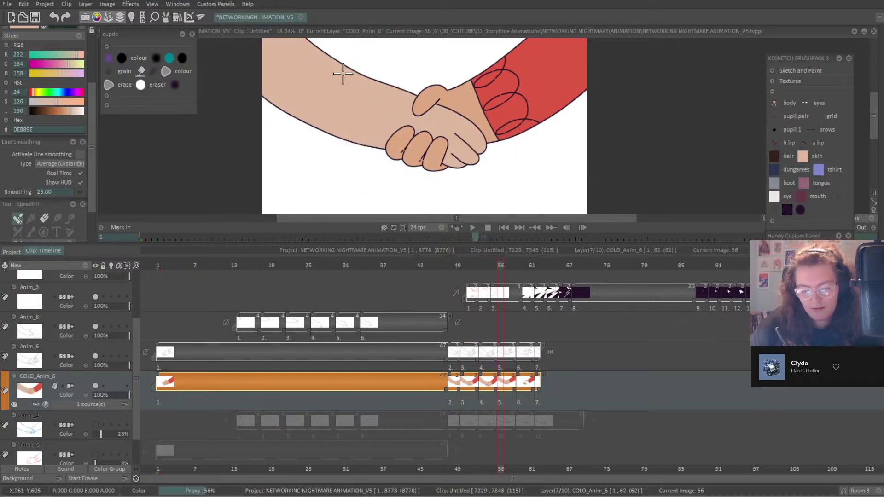
key("shift+Right")
left_click(380, 116)
key("shift+Right")
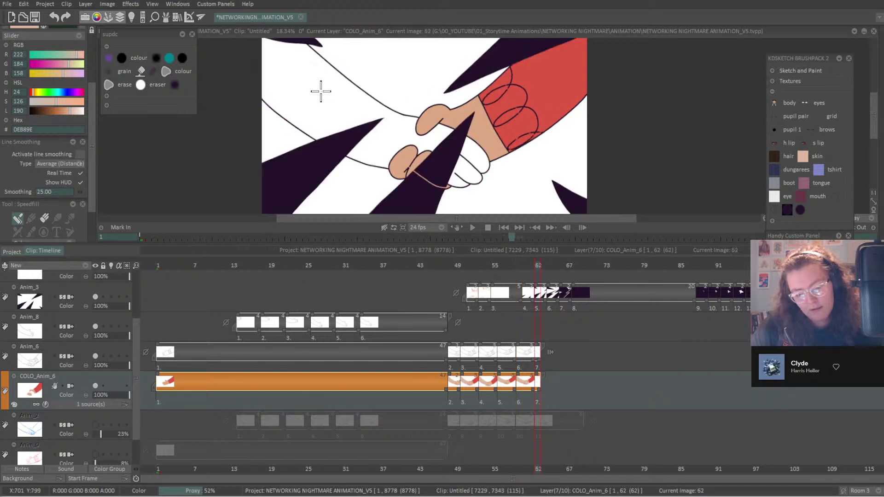
left_click(379, 131)
Return to frame 1 and create a Colo & Texture layer for Anim_8.
key("shift+Left")
key("shift+Left")
key("shift+Left")
key("shift+Left")
key("shift+Left")
key("shift+Left")
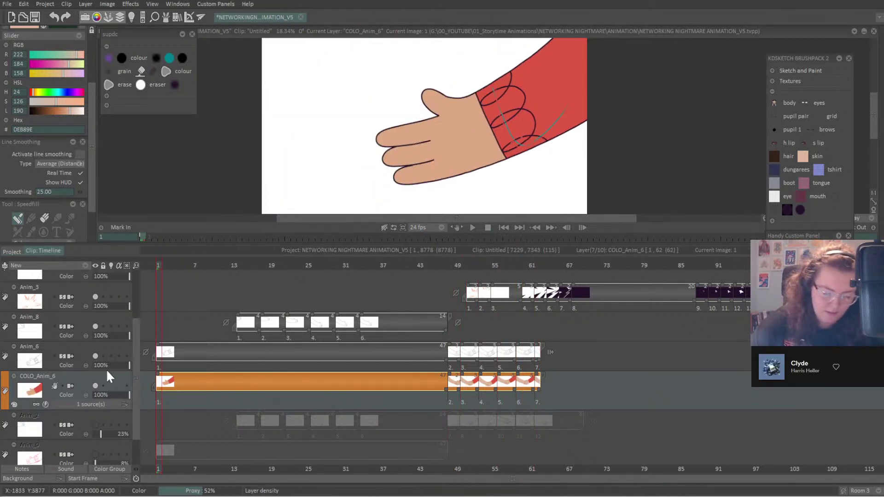
right_click(83, 380)
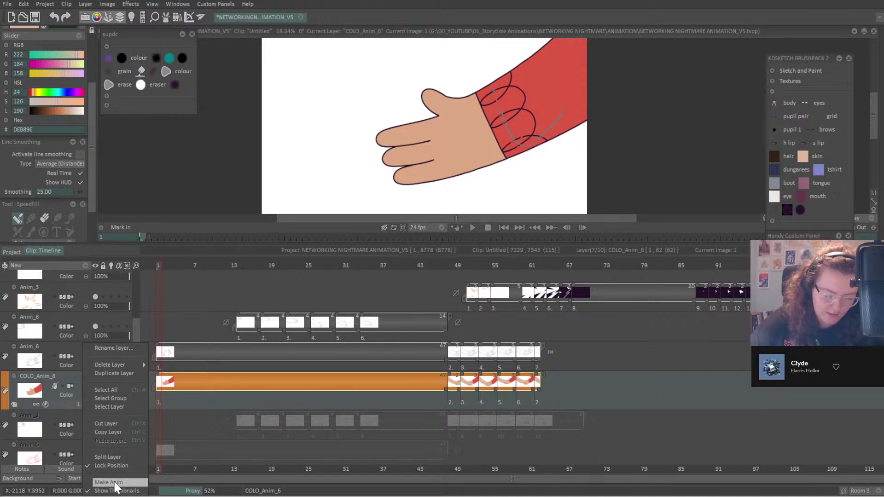
left_click(79, 319)
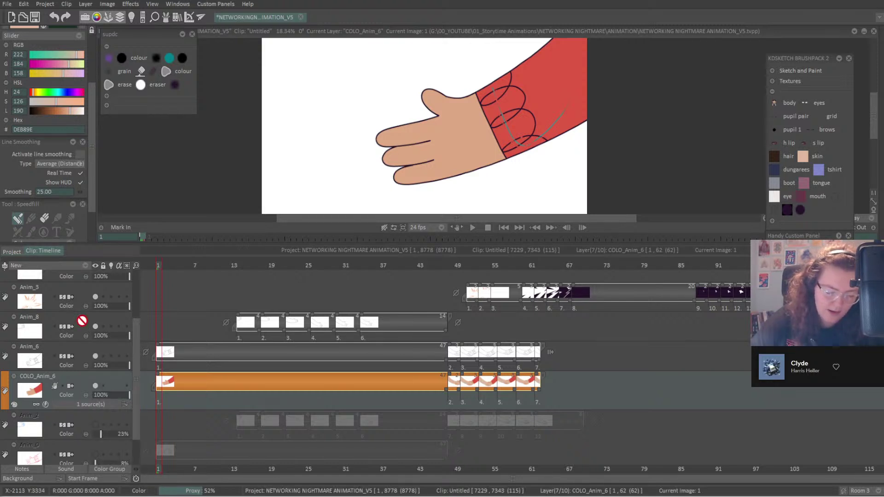
left_click(79, 319)
left_click(85, 266)
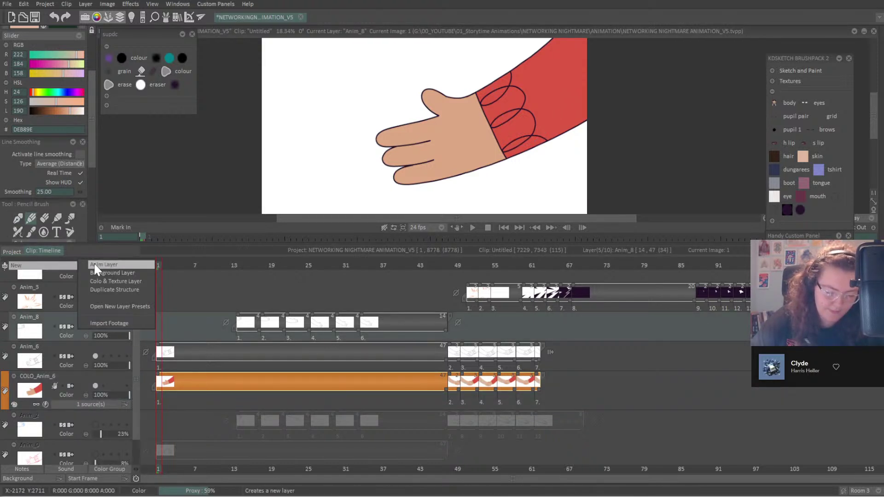
left_click(131, 281)
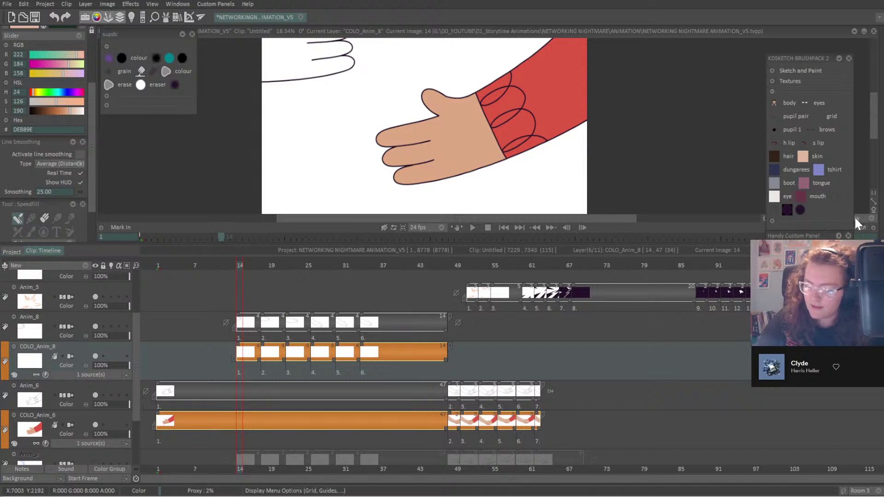
Fit the canvas in view and fill the bare arm with skin DEB89E on COLO_Anim_8's images at frames 14, 18 and 22.
left_click(873, 203)
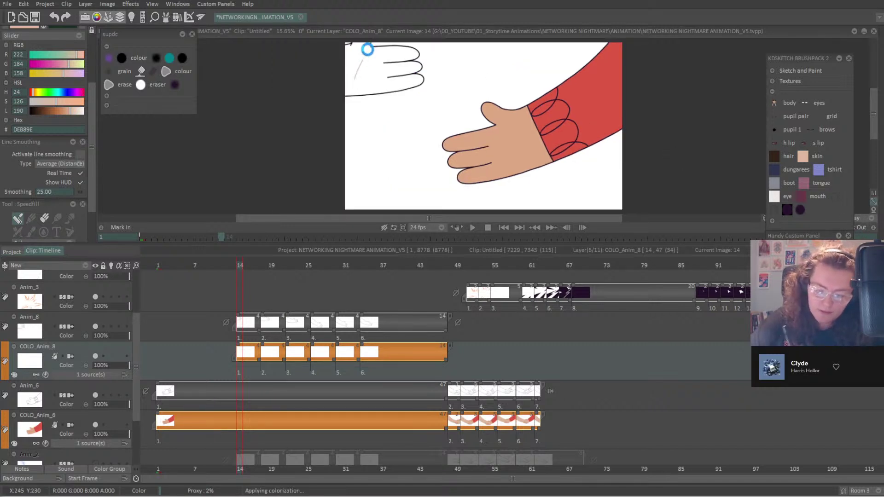
key("Right")
key("Right")
key("Right")
key("Right")
left_click_drag(368, 81, 391, 75)
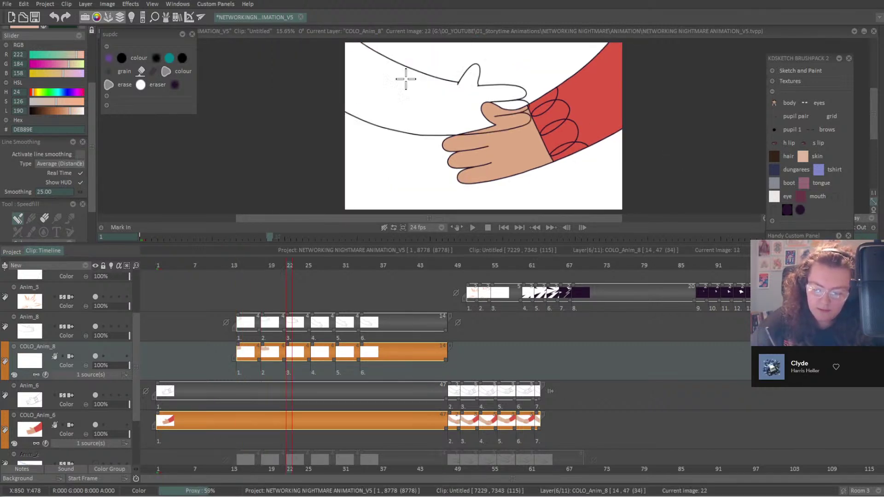
key("Right")
key("Right")
key("Right")
key("Right")
Fill the bare arm and hand with skin DEB89E on COLO_Anim_8's images at frames 26, 30 and 34.
key("Right")
key("Right")
key("Right")
key("Right")
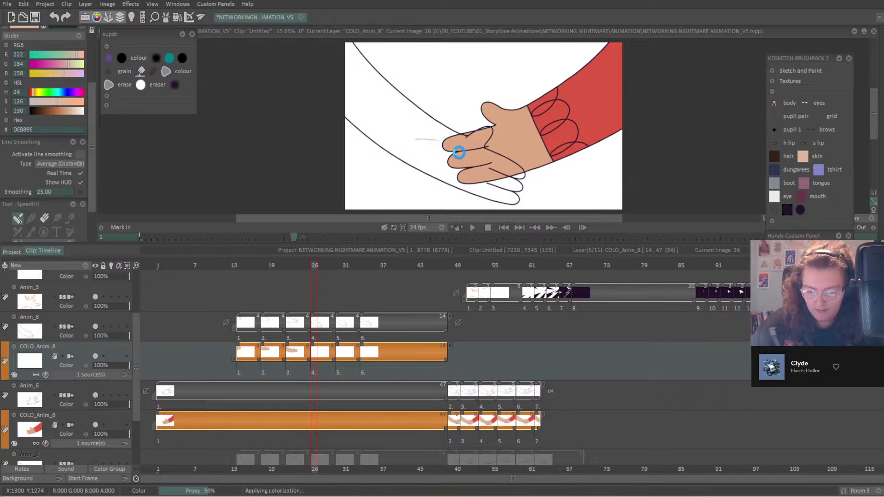
key("Right")
key("Right")
key("Right")
key("Right")
left_click_drag(429, 129, 449, 130)
key("Right")
key("Right")
key("Right")
key("Right")
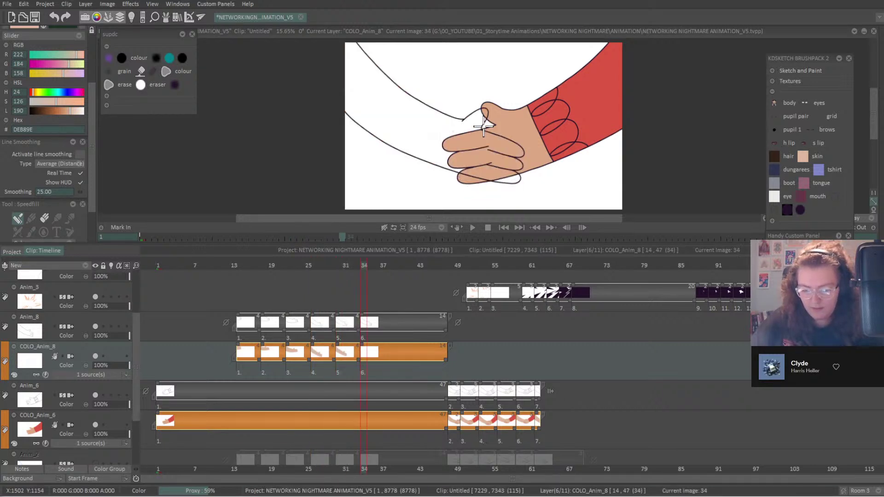
left_click(467, 113)
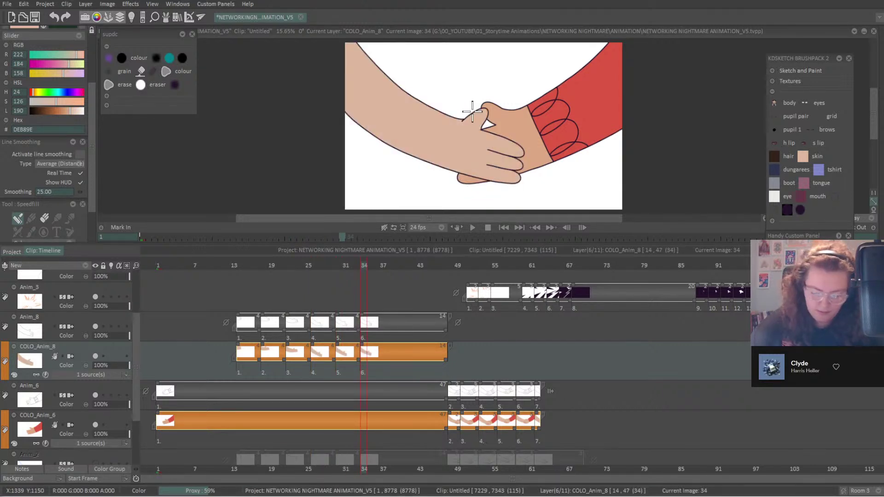
Convert the COLO_Anim_6 and COLO_Anim_8 layers to regular anim layers with Make Anim.
left_click(82, 420)
right_click(81, 421)
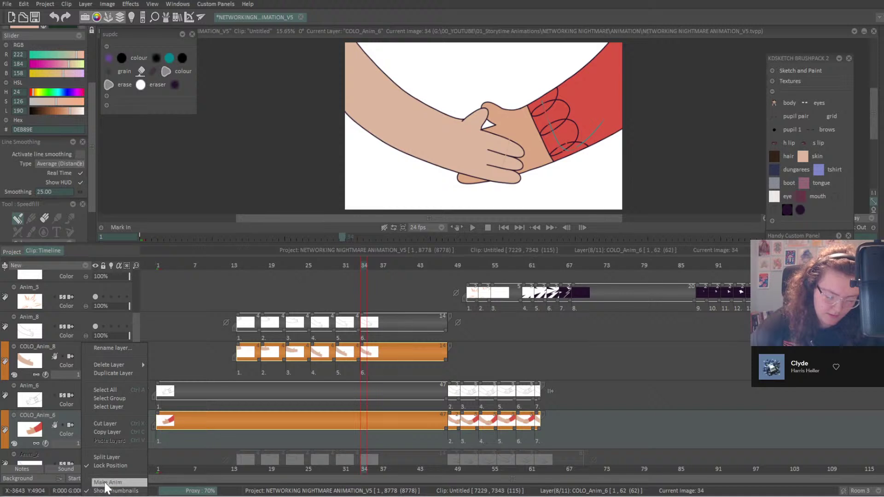
key("Escape")
left_click(84, 351)
right_click(84, 351)
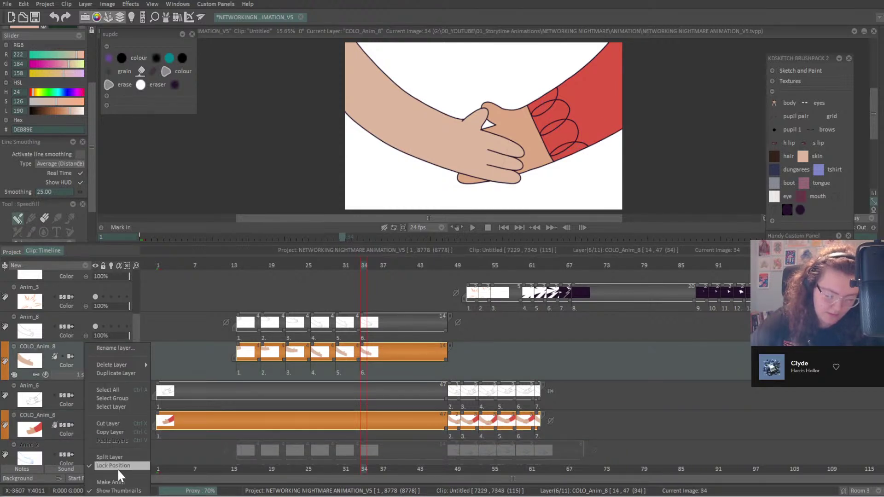
left_click(116, 483)
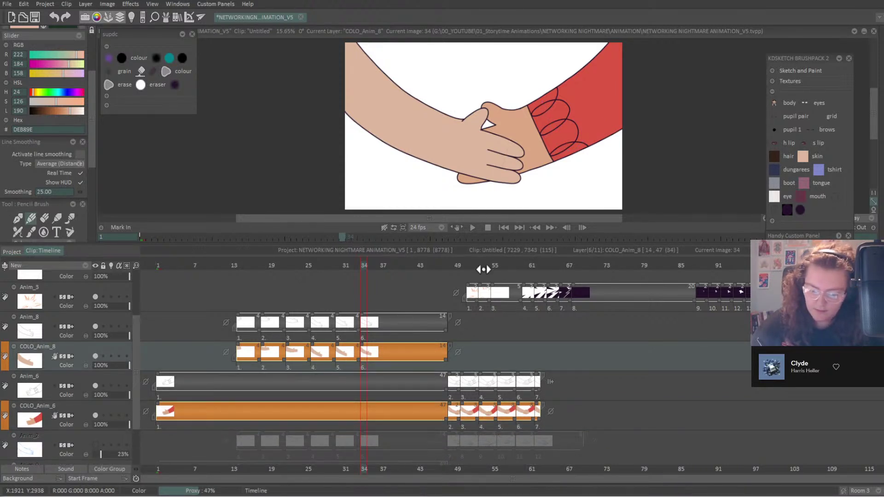
Go to frame 63 and set COLO_Anim_6's behaviour after its last image to Hold.
left_click(459, 264)
left_click_drag(459, 264, 544, 269)
left_click(551, 411)
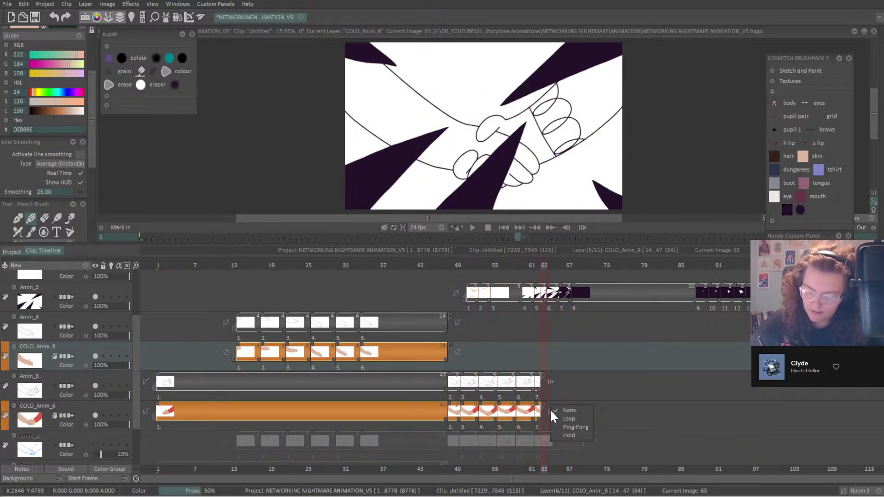
left_click(571, 436)
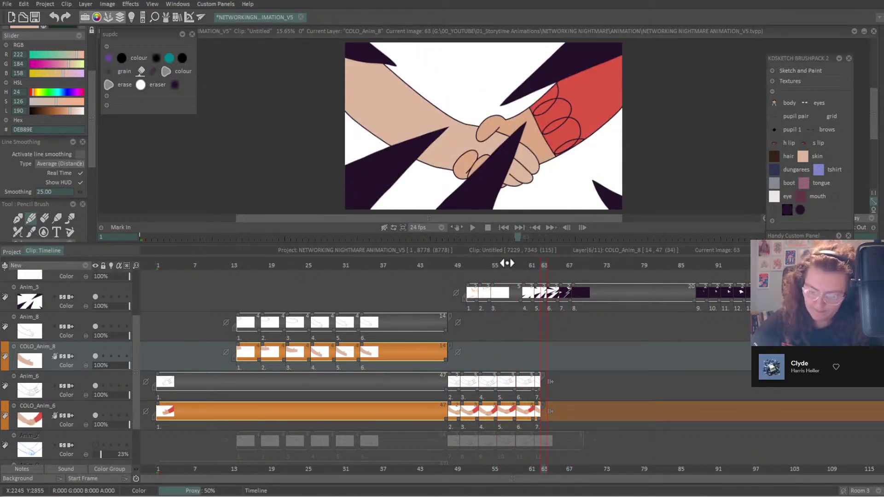
Play the coloured handshake clip from its first frame, replay it from the start, and stop the playback.
left_click(503, 227)
left_click(474, 227)
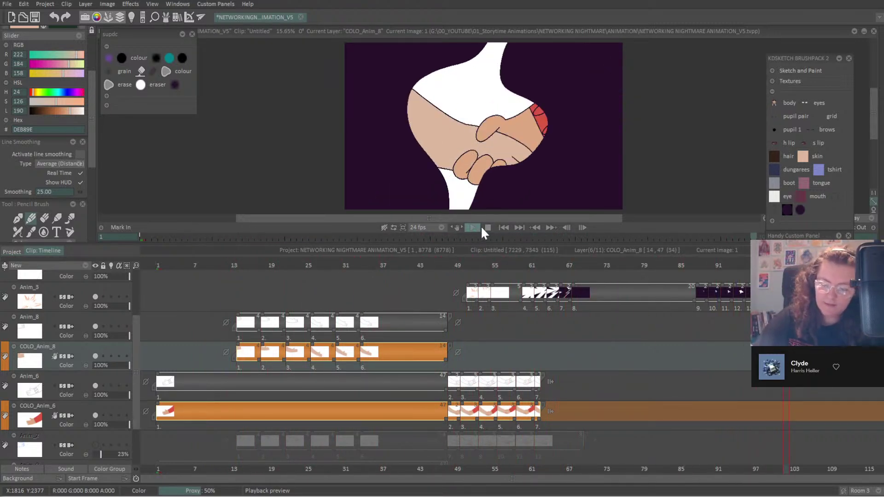
left_click(504, 227)
left_click(474, 226)
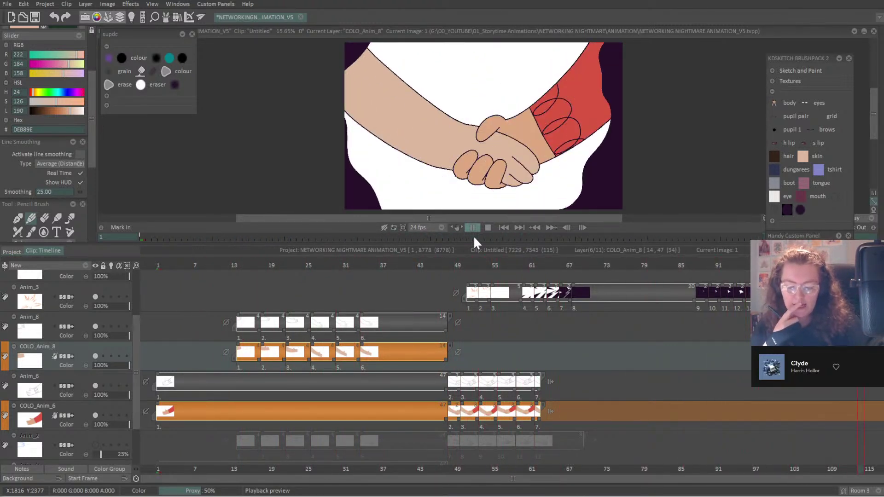
key("space")
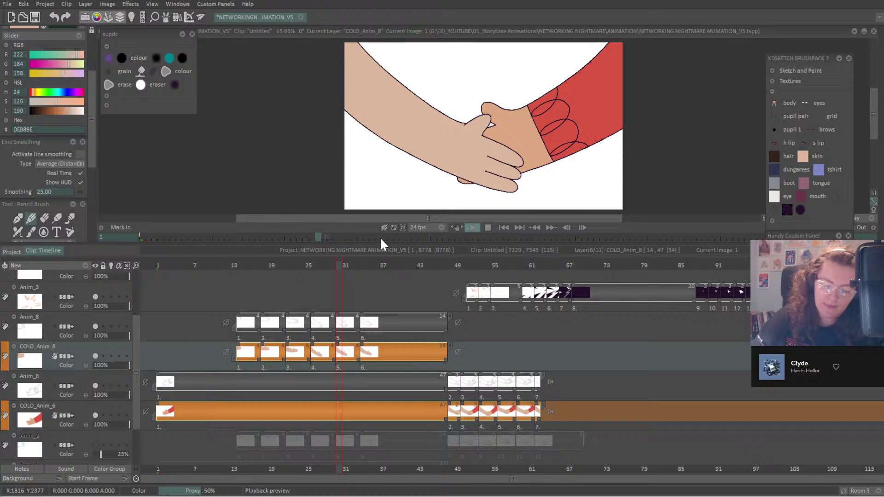
Open clip 26, select its lighting overlay layers from Anim_14 up to Anim_22, and make them visible.
left_click(10, 251)
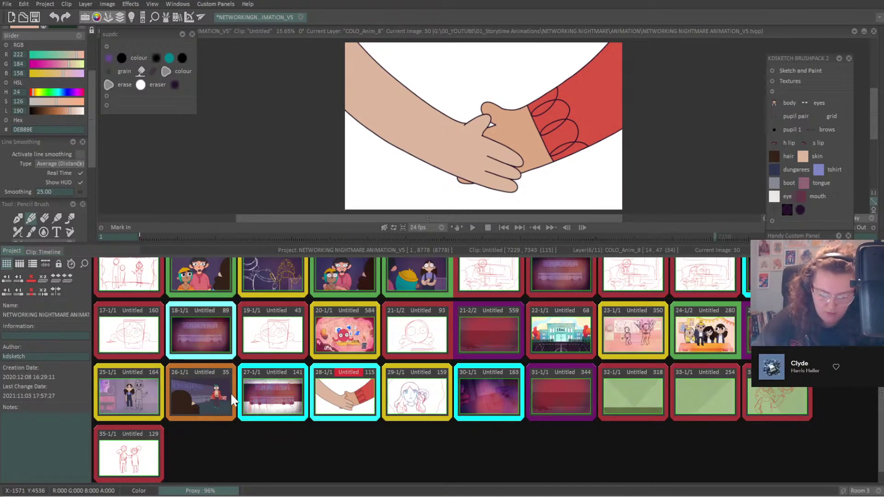
double_click(226, 391)
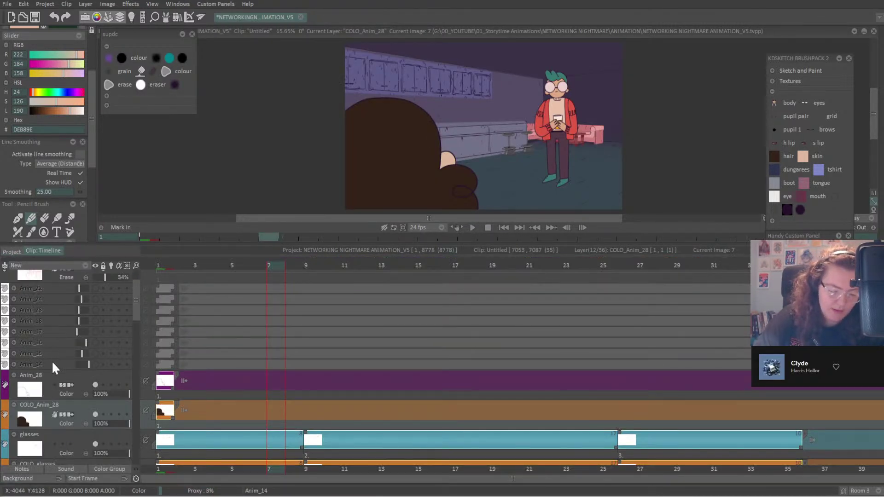
left_click(53, 363)
left_click(56, 288, "shift")
left_click(95, 287)
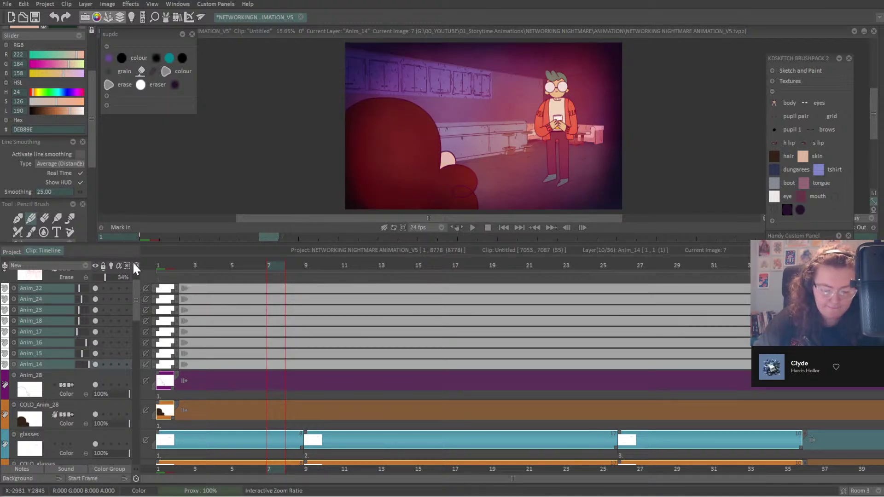
Move clip 26 to frame 1 and cut the selected overlay layers, Anim_22 down to Anim_14.
left_click(166, 279)
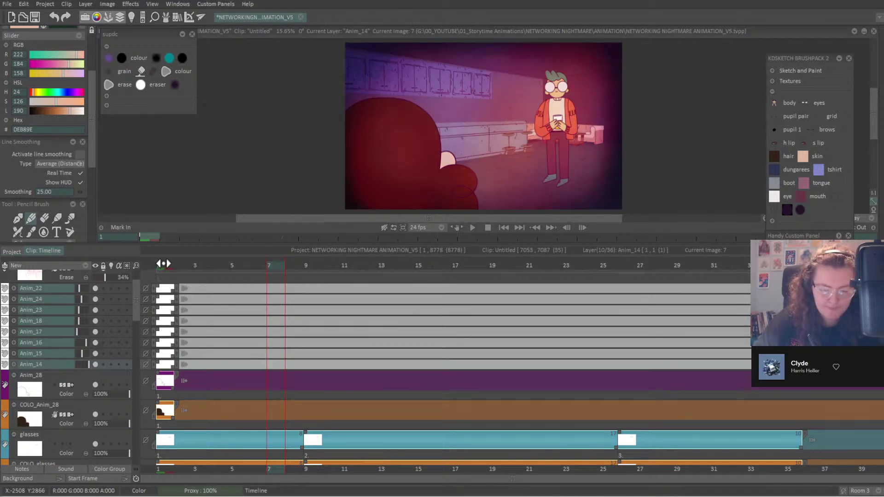
right_click(51, 285)
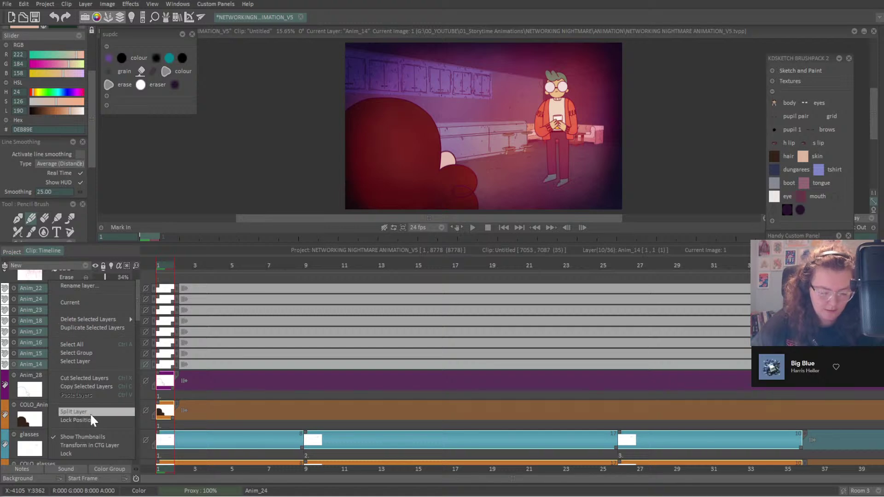
left_click(94, 381)
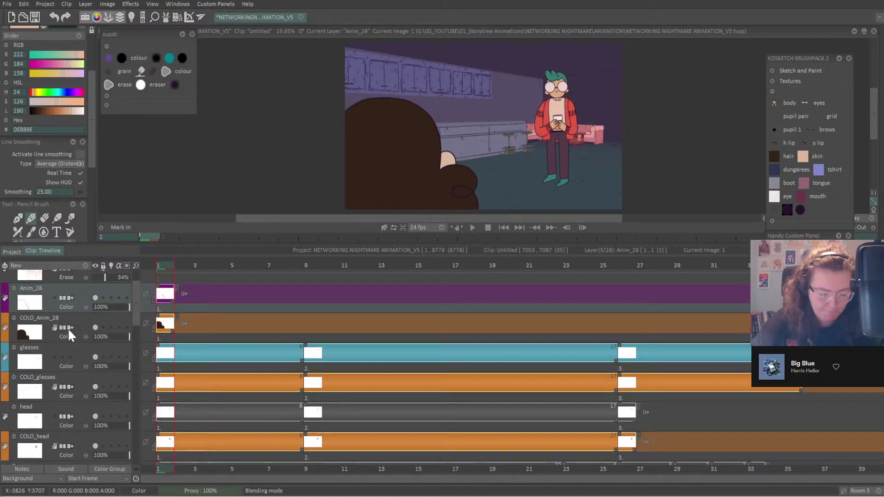
Reopen handshake clip 28 and paste the lighting overlay layers above Anim_1, at the head of its layer stack.
left_click(13, 251)
double_click(332, 381)
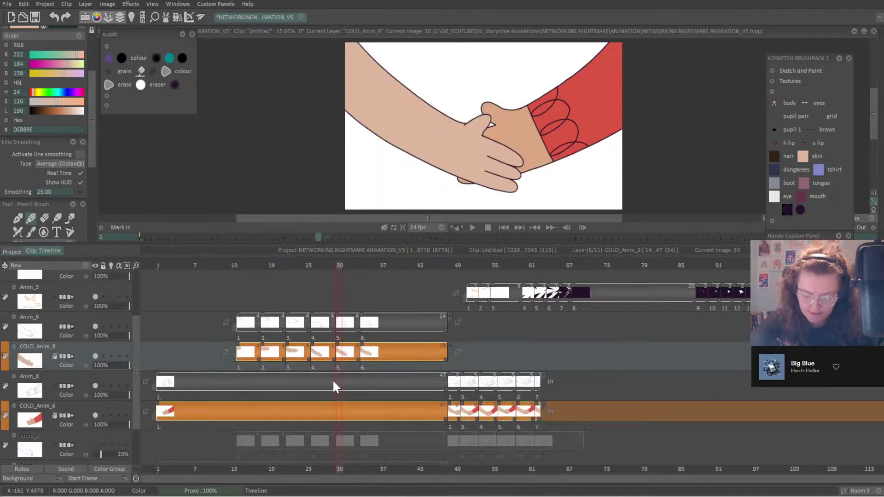
scroll(136, 290, "up", 3)
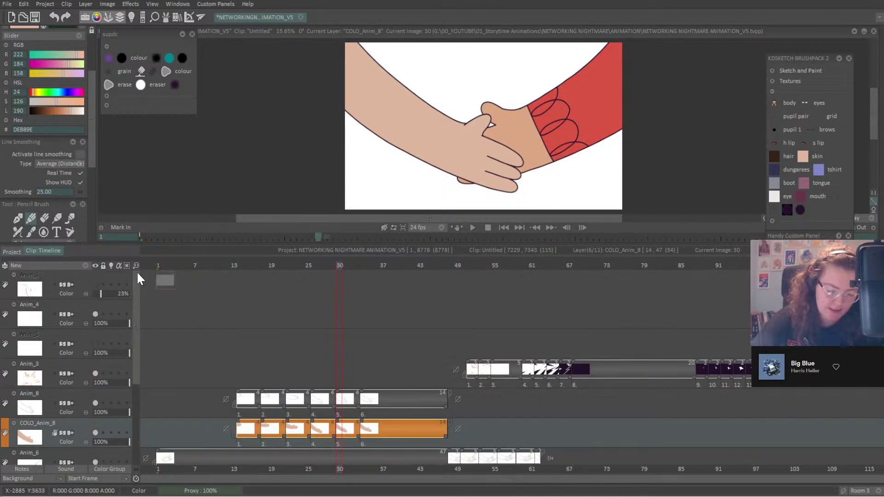
right_click(89, 282)
left_click(115, 366)
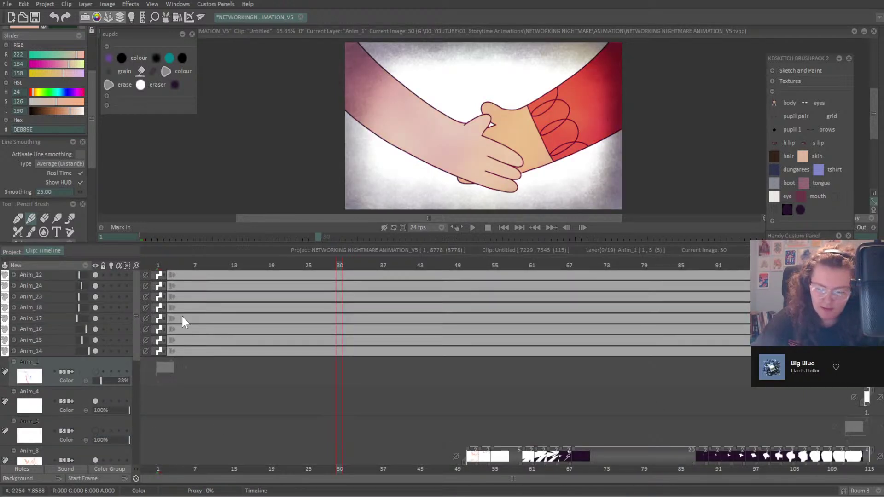
Play back clip 28 to check the handshake with the lighting overlays applied.
left_click(472, 228)
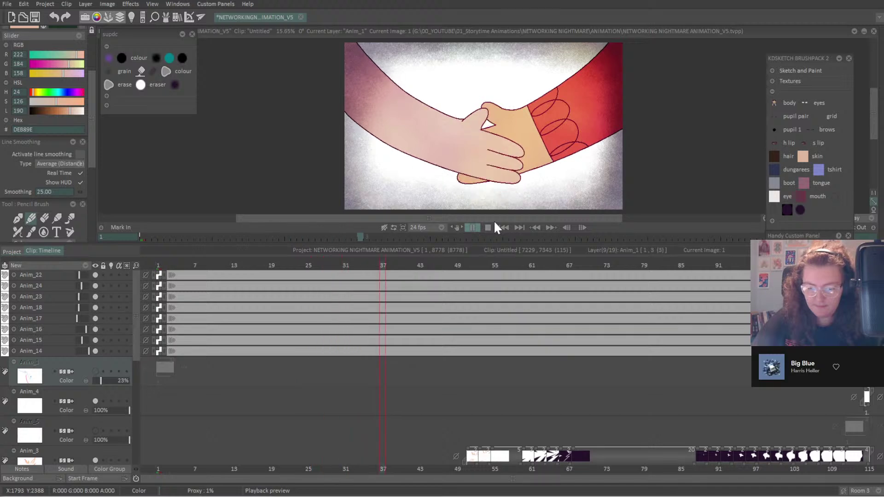
left_click(472, 227)
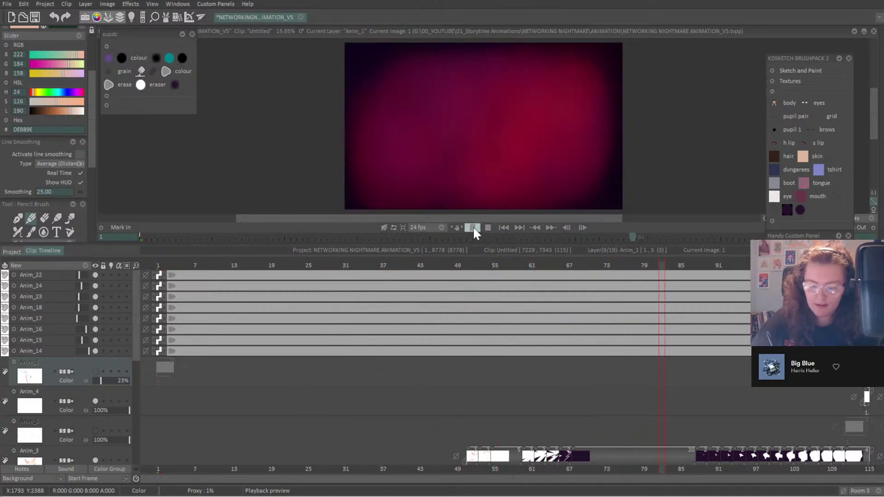
Open clip 27 and copy its background layers Anim_4 and Anim_5 from the end of the layer stack.
left_click(13, 253)
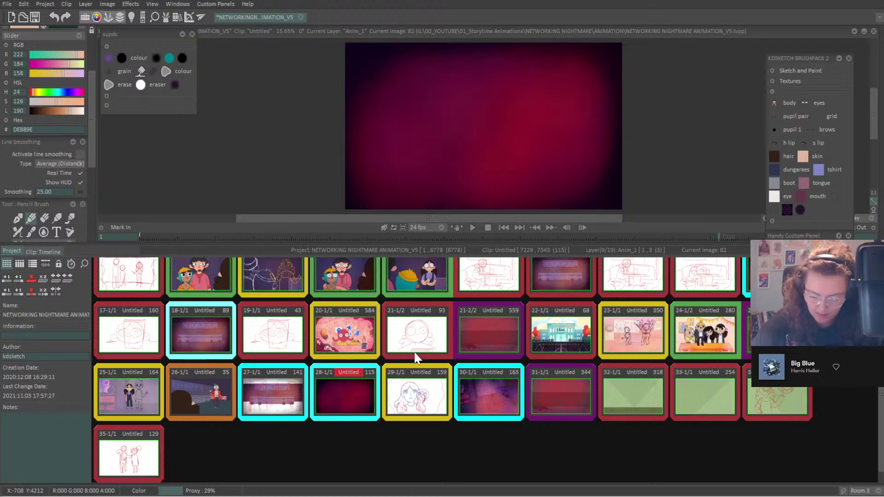
left_click(280, 393)
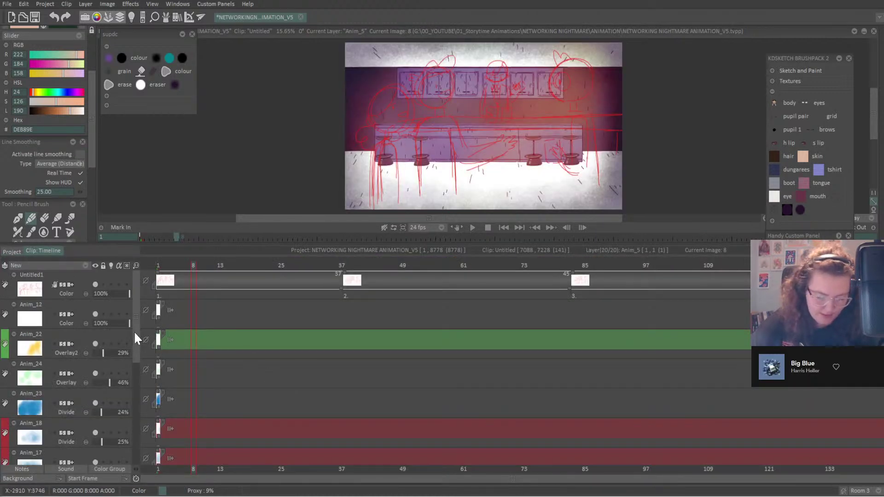
left_click_drag(134, 331, 134, 460)
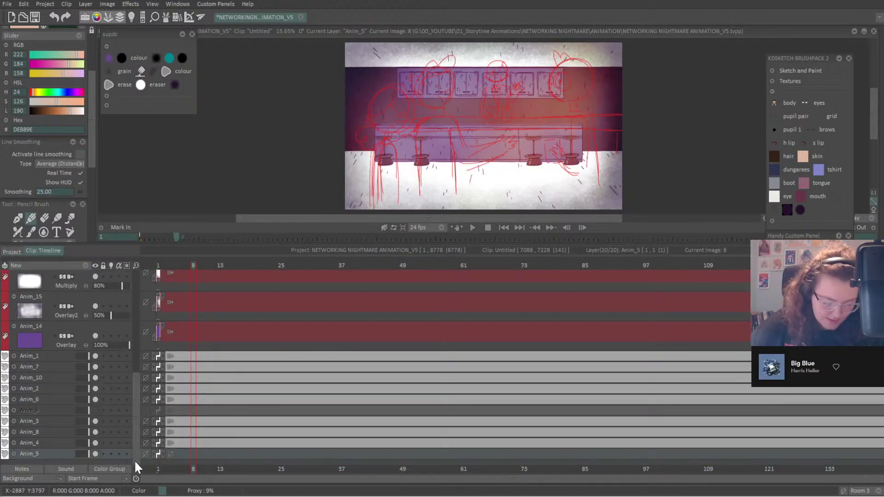
left_click(54, 354, "shift")
left_click(14, 356)
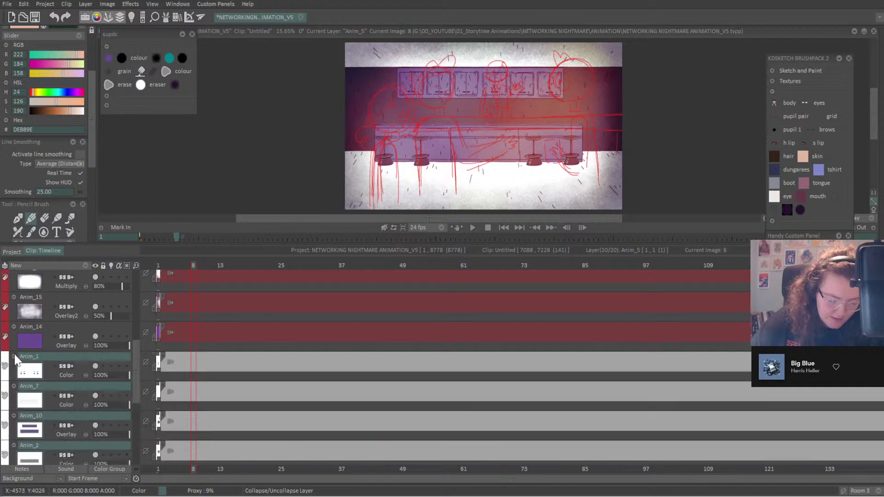
scroll(136, 377, "down", 6)
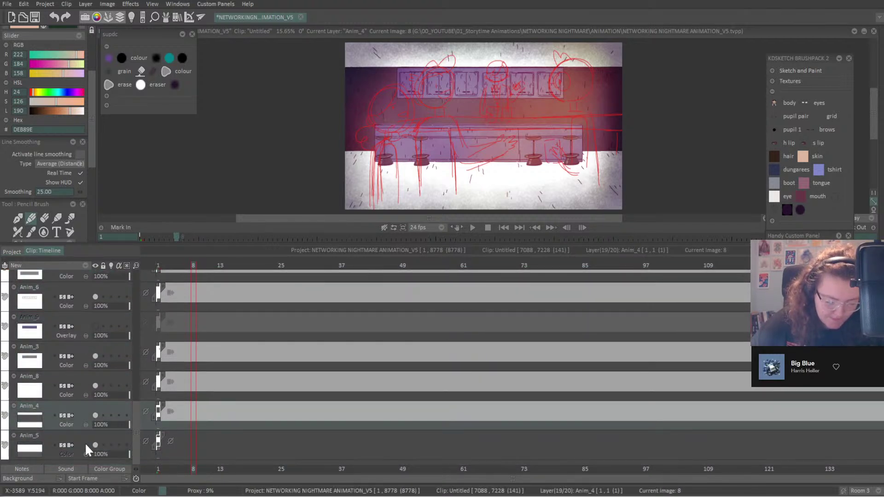
right_click(79, 417)
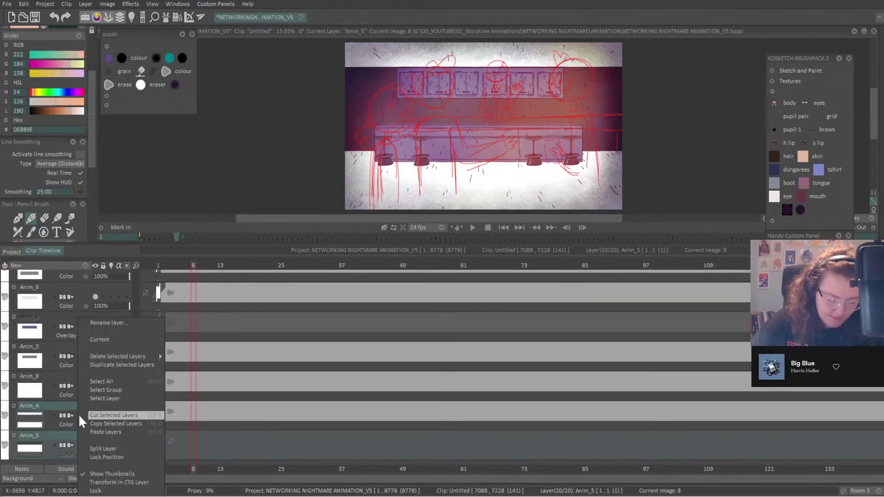
left_click(115, 424)
Reopen handshake clip 28 and paste the copied background layers above the last rough sketch layer, Untitled1.
left_click(12, 252)
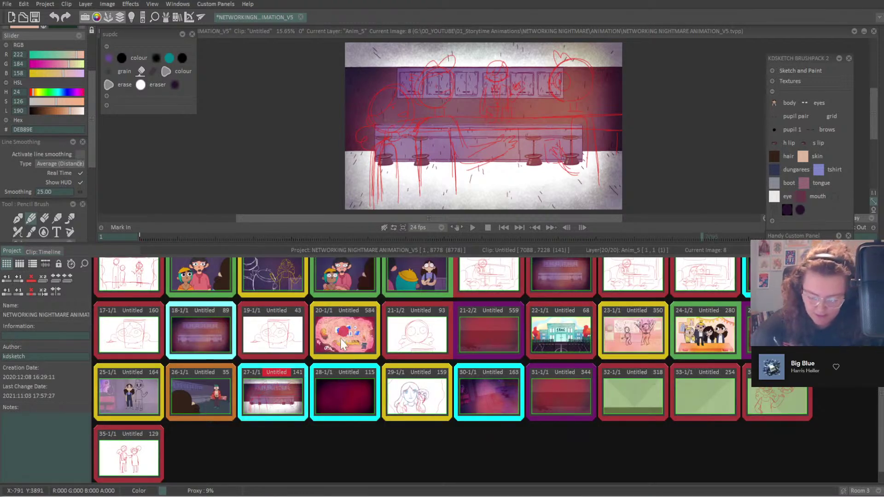
double_click(366, 394)
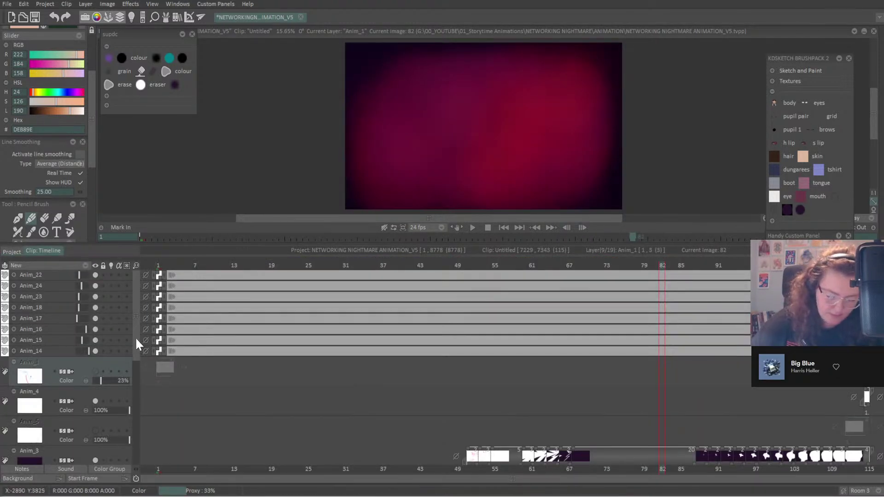
left_click(83, 440)
right_click(84, 436)
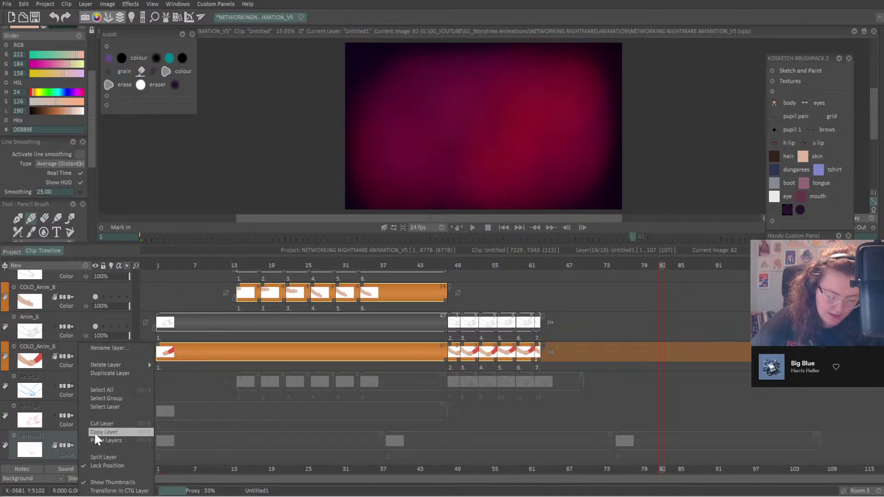
left_click(121, 439)
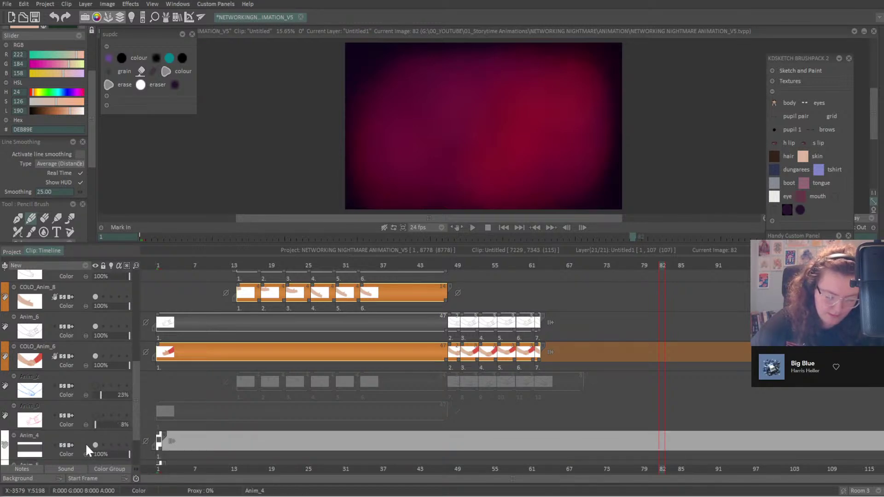
Move Anim_4 and Anim_5 directly beneath COLO_Anim_6 and extend Anim_5's hold across the whole clip.
scroll(135, 426, "down", 2)
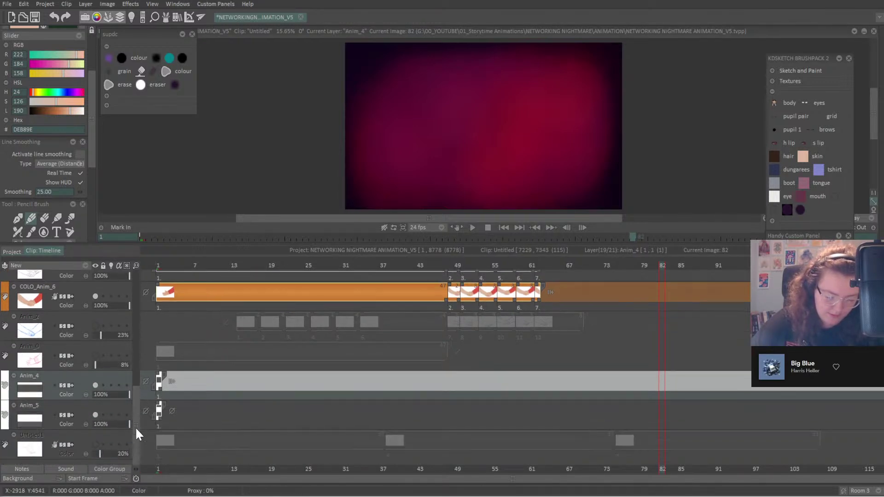
left_click(81, 410, "shift")
left_click_drag(82, 386, 89, 314)
scroll(140, 387, "up", 2)
scroll(142, 377, "up", 1)
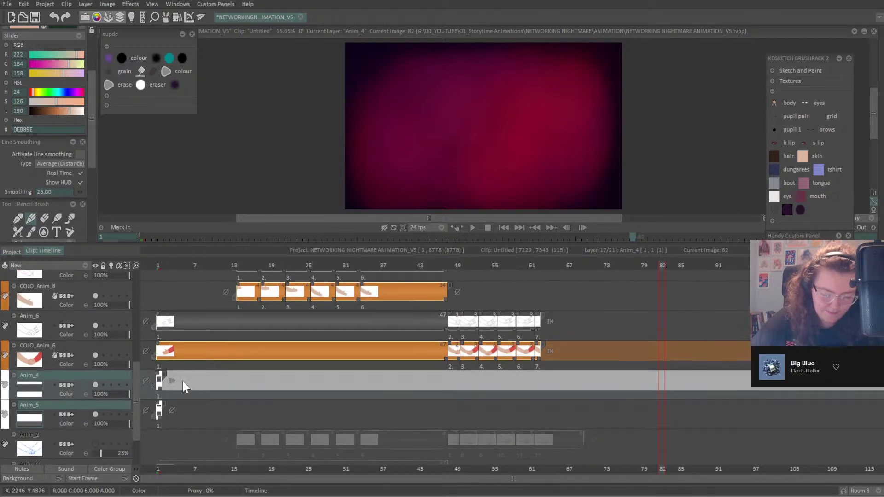
left_click(195, 438)
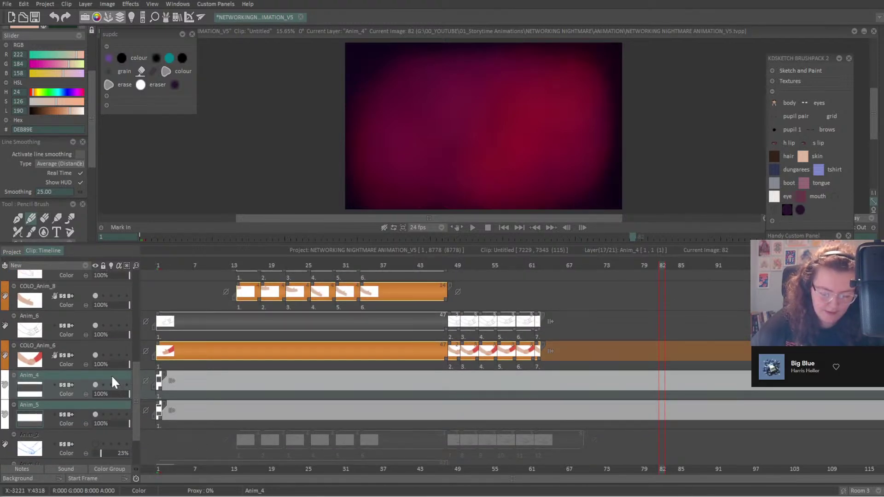
At frame 1, use Transform to enlarge Anim_4 and reposition it so its wall strip fills most of the frame behind the hand.
left_click(157, 265)
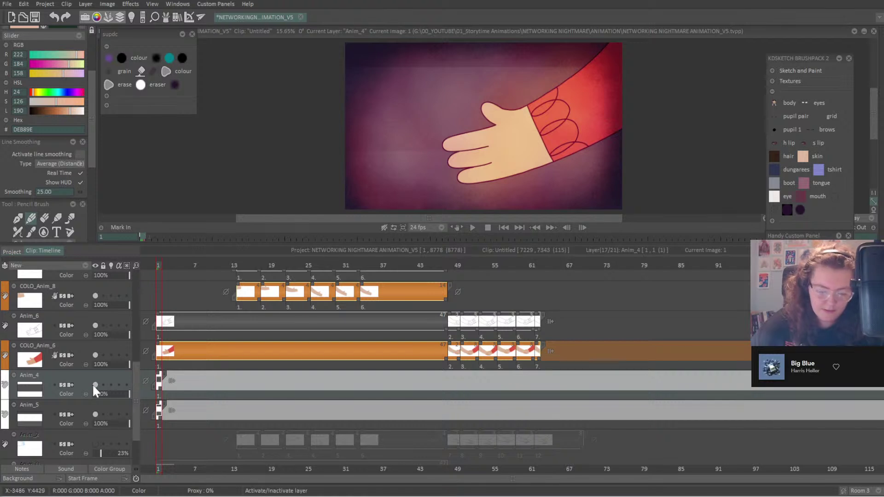
left_click(81, 414)
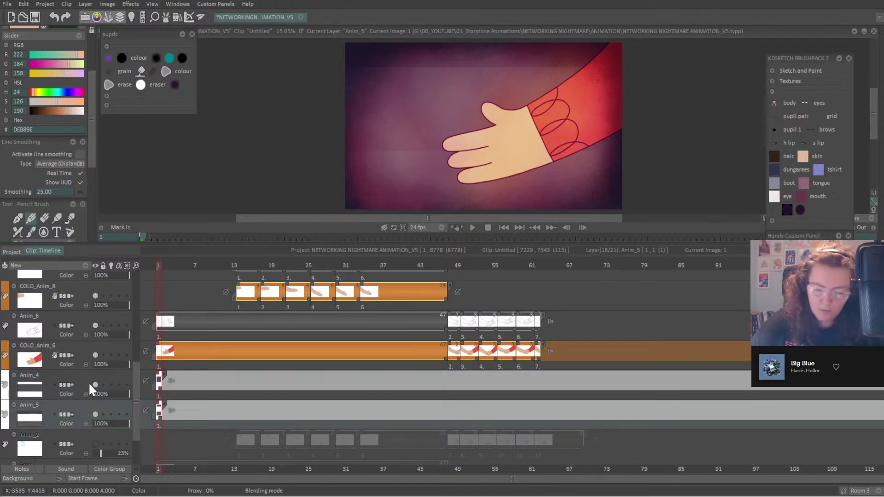
left_click(77, 388)
scroll(97, 55, "up", 3)
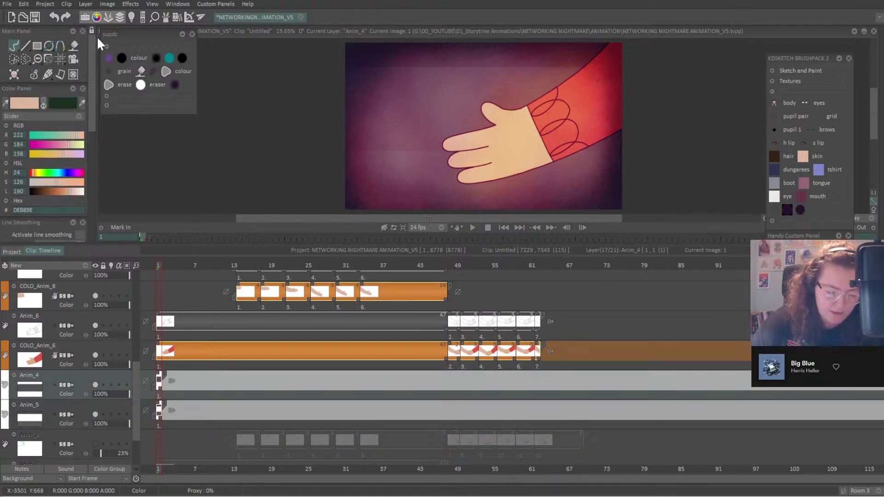
left_click(60, 58)
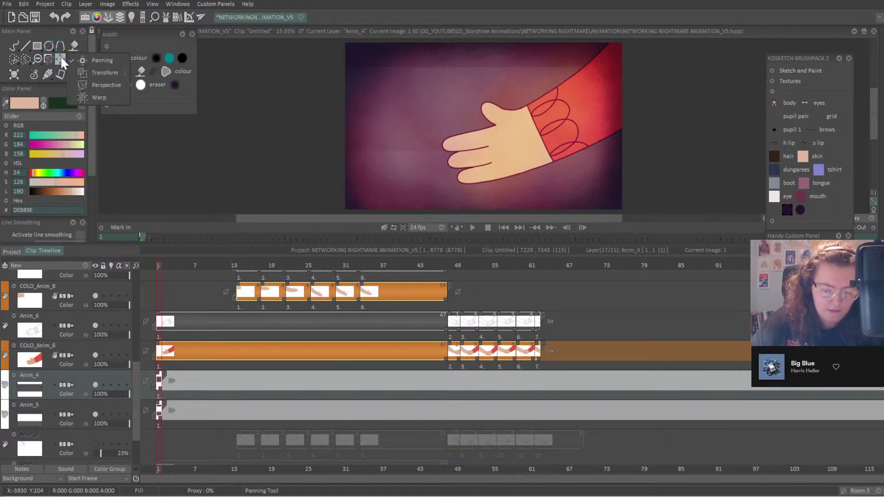
left_click(104, 72)
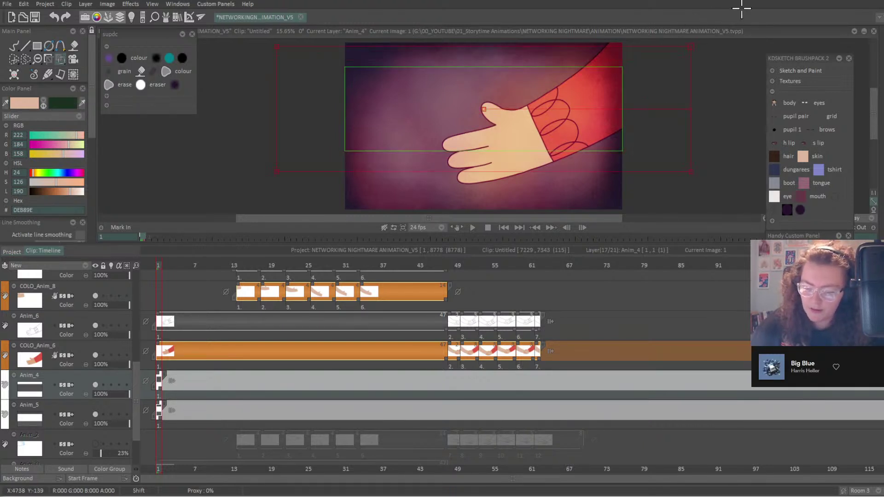
left_click_drag(741, 8, 774, 3)
left_click_drag(603, 172, 592, 125)
right_click(592, 151)
left_click(594, 147)
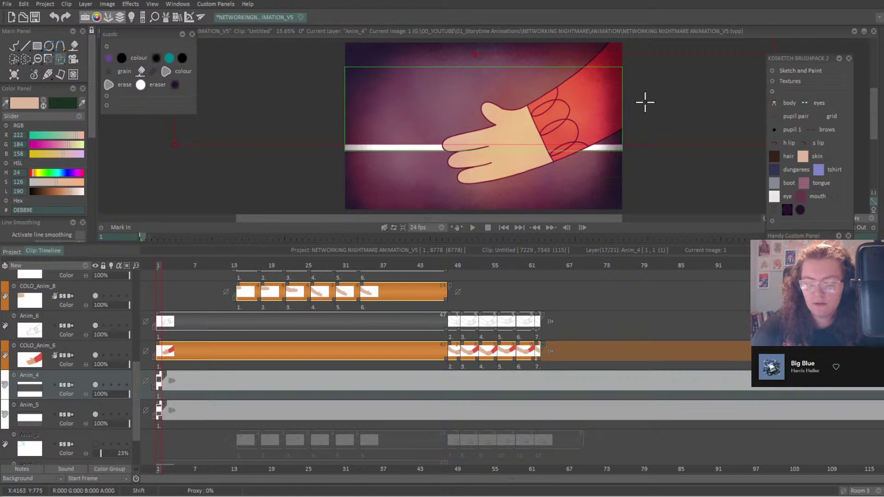
left_click_drag(640, 112, 639, 144)
key("Return")
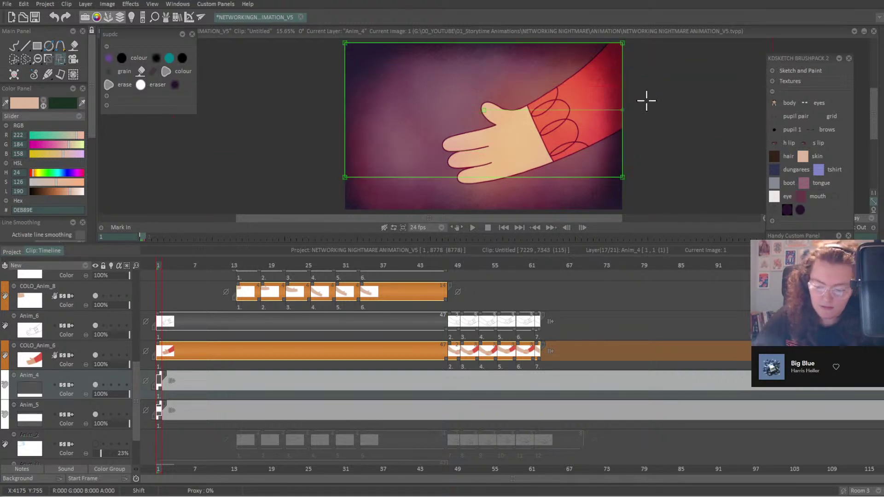
left_click(89, 413)
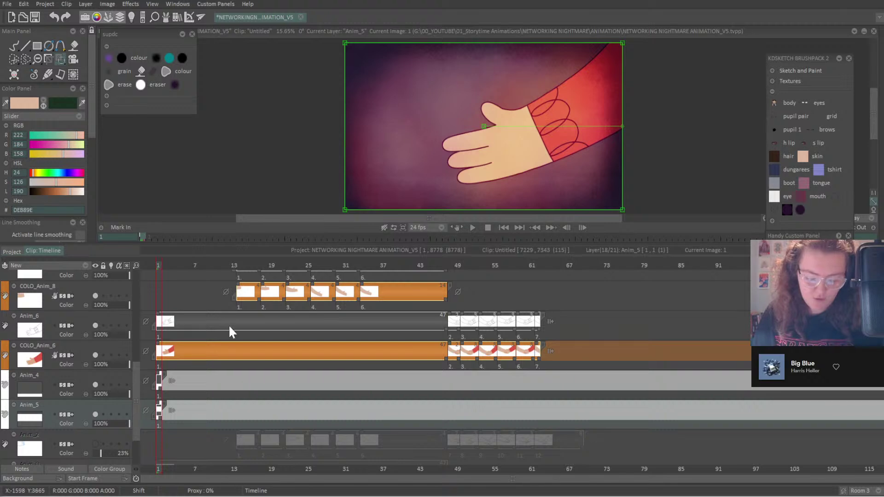
Reopen clip 27 and briefly hide and show layer Anim_2 to identify its artwork.
left_click(6, 251)
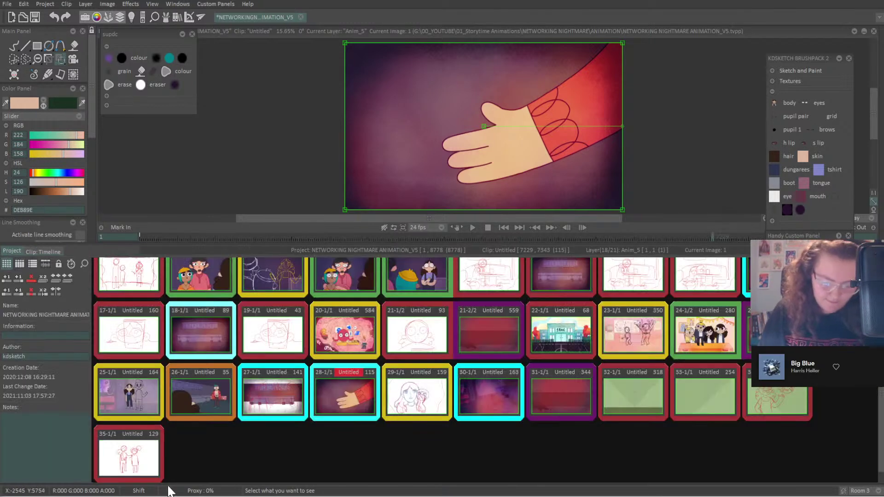
left_click(286, 409)
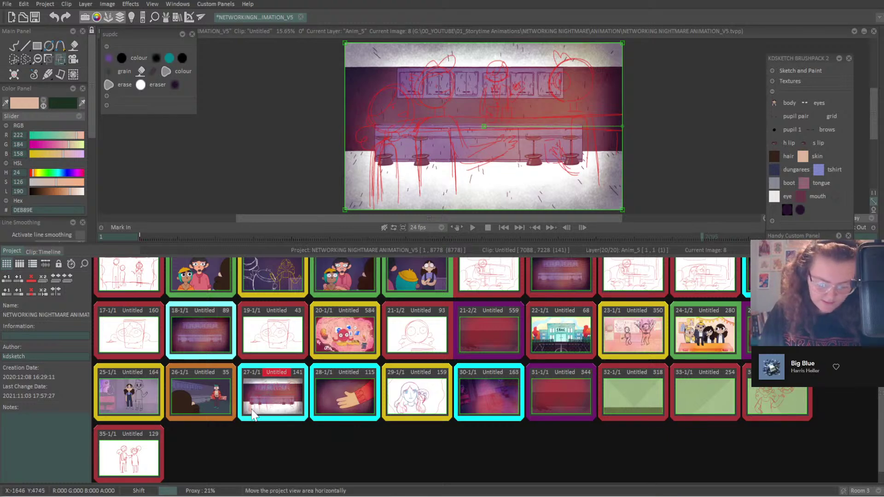
double_click(258, 412)
left_click_drag(135, 432, 136, 423)
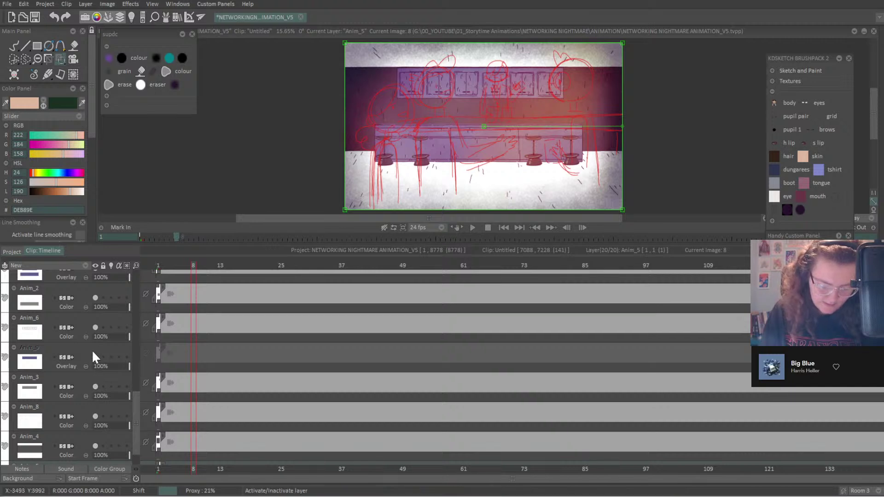
left_click(95, 298)
left_click(95, 297)
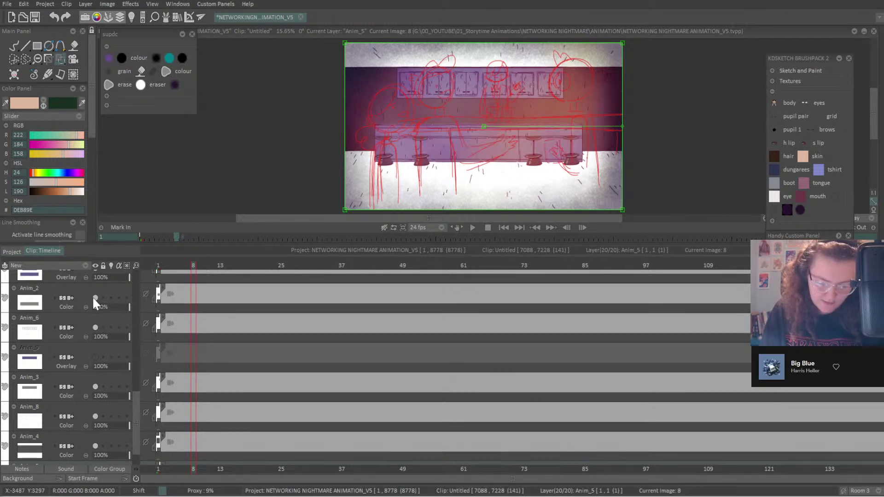
Select the bar counter layers Anim_2 and Anim_7 in clip 27 and copy them.
left_click(84, 293)
scroll(137, 391, "up", 3)
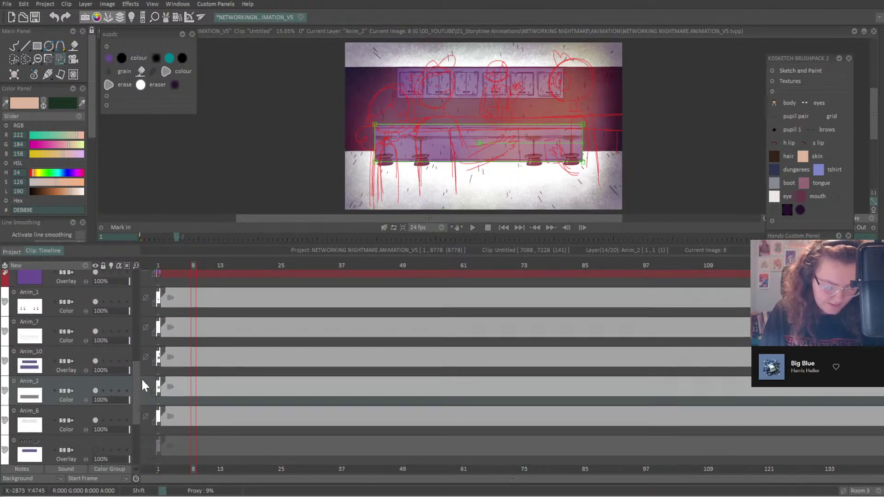
left_click(82, 333, "shift")
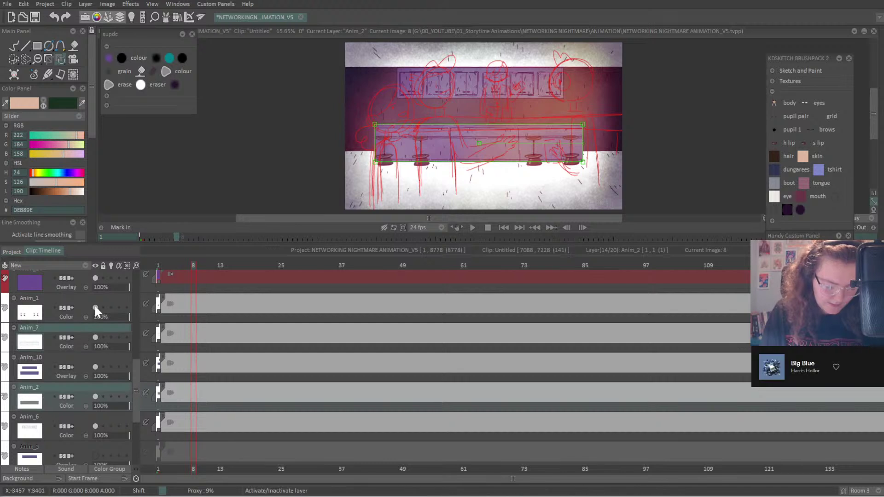
right_click(81, 335)
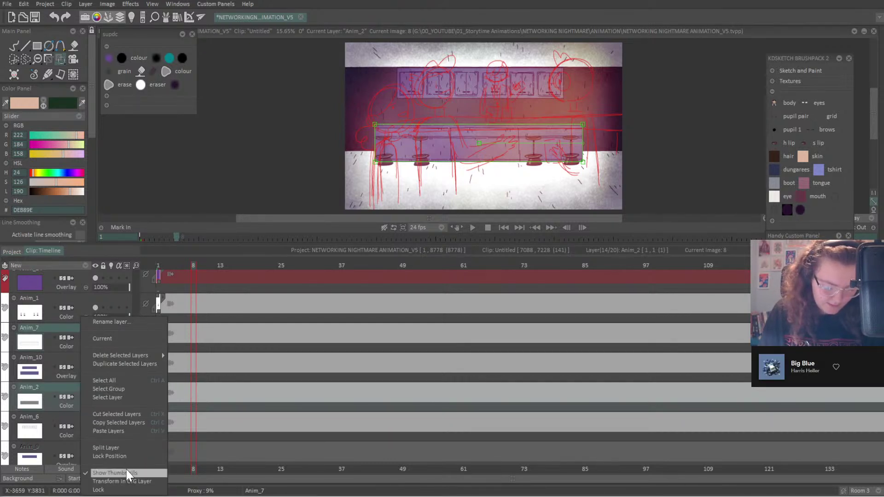
left_click(118, 414)
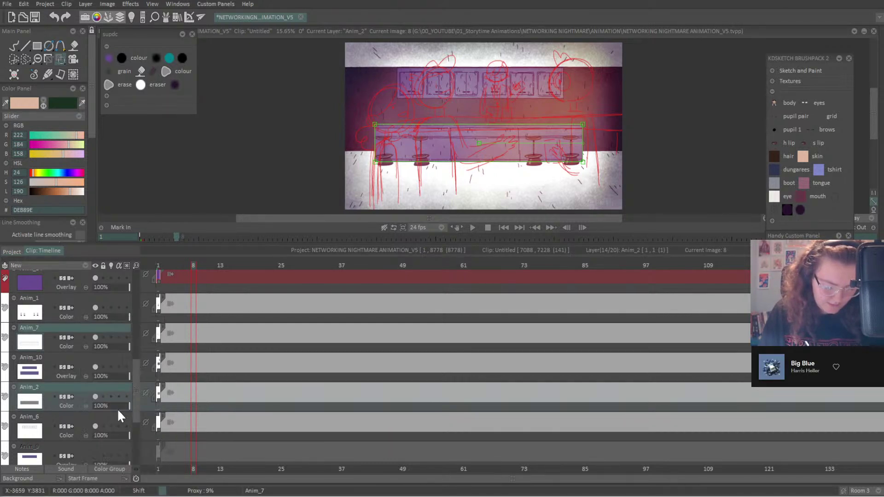
key("ctrl+z")
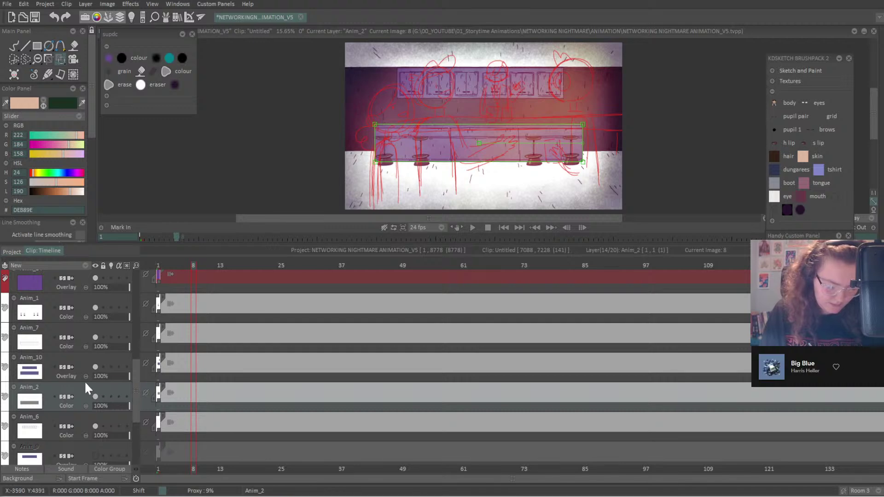
left_click(82, 332, "shift")
right_click(81, 333)
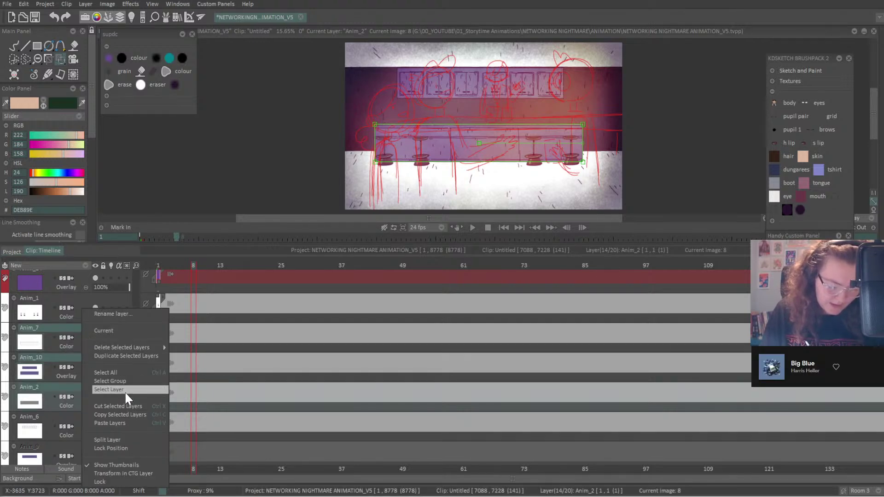
left_click(123, 415)
Return to handshake clip 28 and paste the counter layers Anim_7 and Anim_2 directly above Anim_4.
left_click(19, 253)
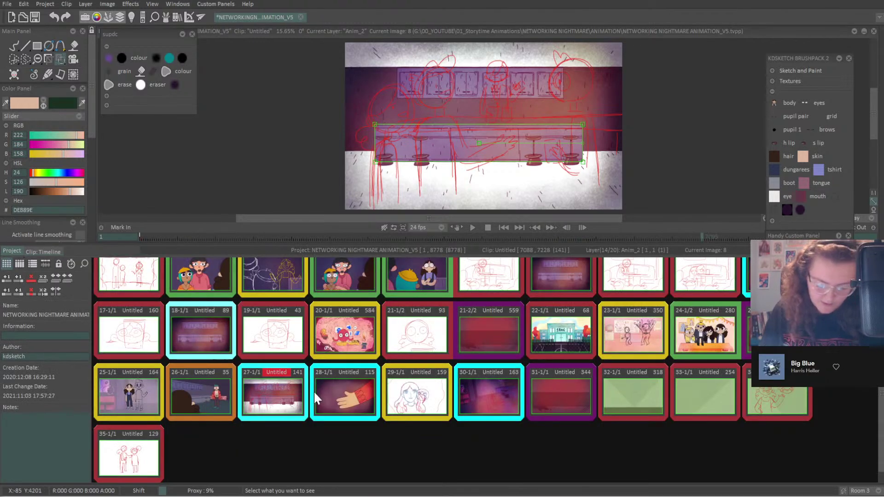
double_click(353, 415)
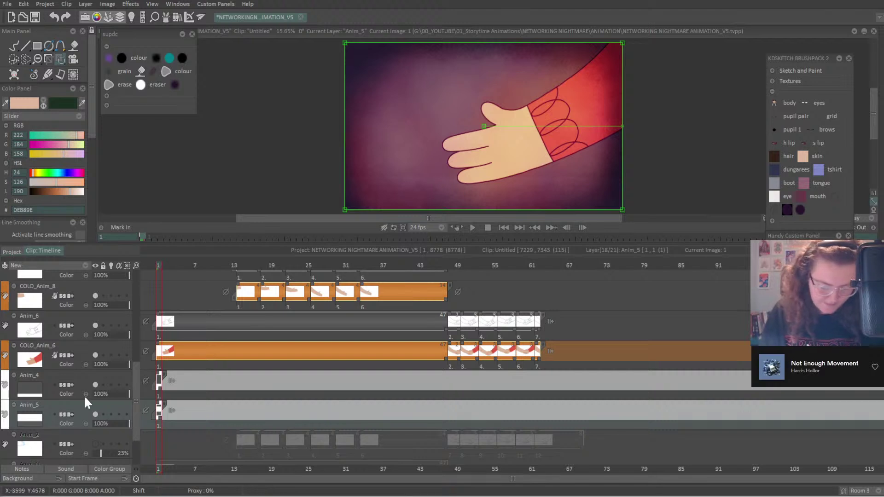
right_click(88, 376)
left_click(121, 440)
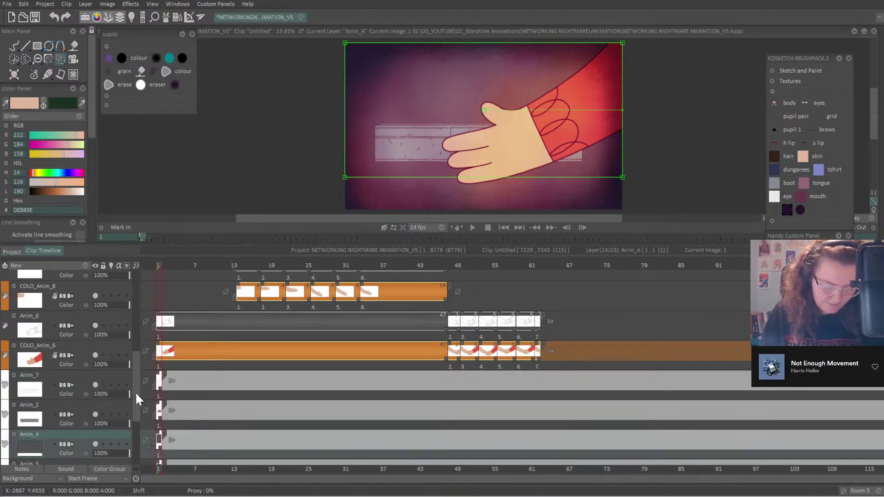
mouse_move(135, 391)
left_mouse_down()
mouse_move(137, 435)
mouse_move(139, 402)
left_mouse_up()
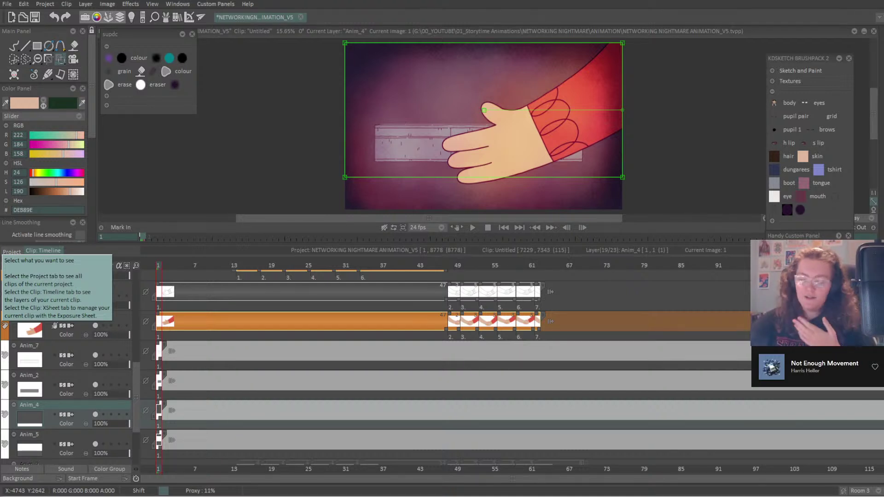
Enlarge the pasted counter layers Anim_2 and Anim_7 with the same transform so the counter spans the full frame width.
left_click(86, 375)
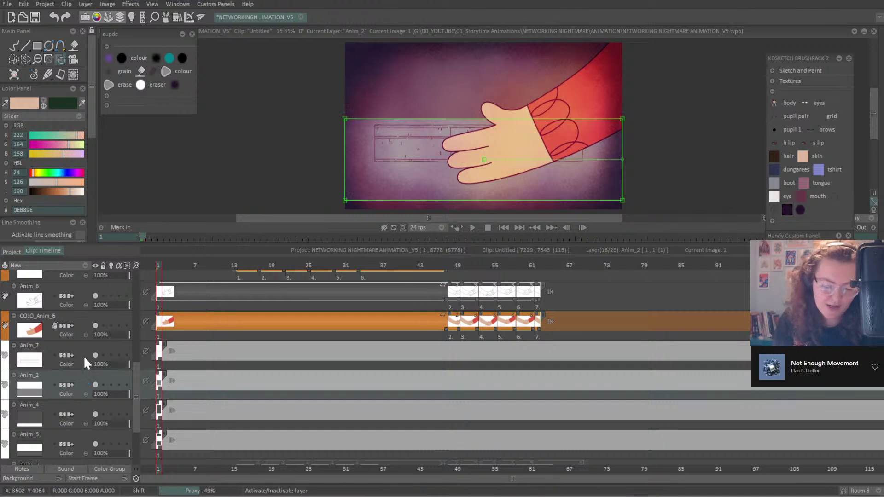
left_click(96, 358)
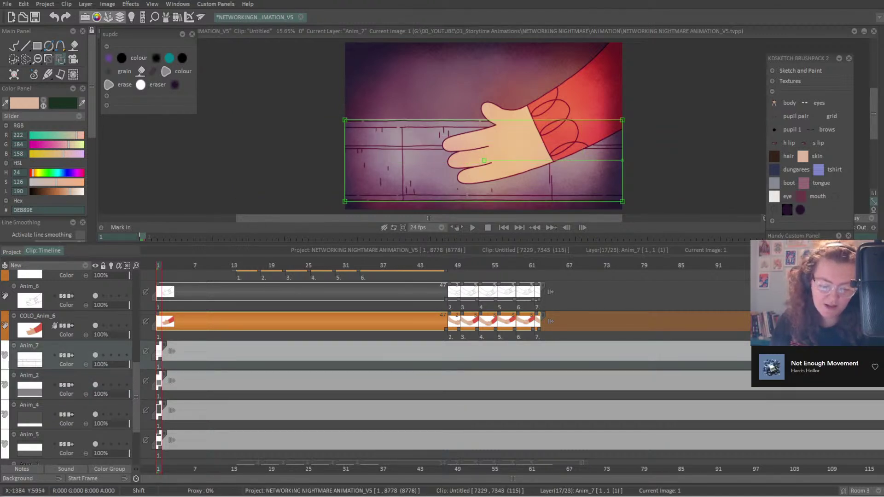
Use Transform to enlarge Anim_2 further and move it up so the counter fills most of the frame behind the hand.
left_click(84, 378)
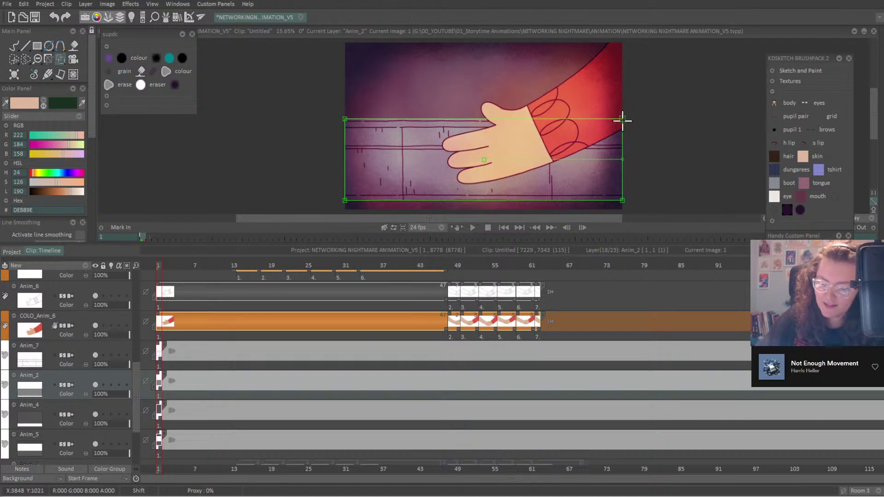
left_click_drag(608, 164, 821, 26)
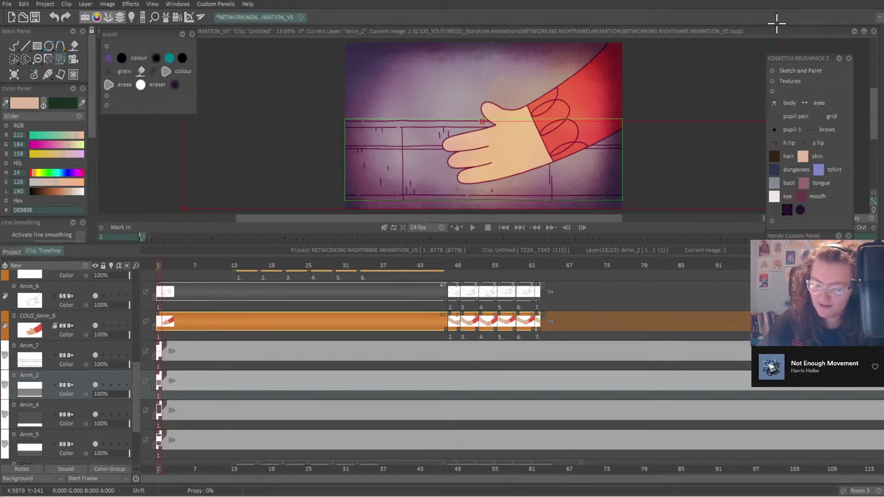
left_click_drag(600, 166, 599, 137)
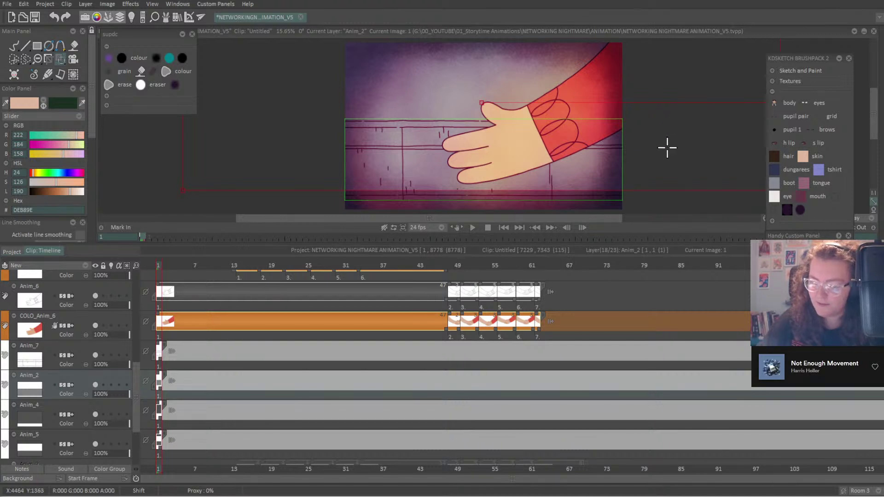
left_click_drag(668, 146, 647, 208)
mouse_move(737, 82)
left_mouse_down()
mouse_move(696, 112)
mouse_move(718, 55)
mouse_move(709, 62)
left_mouse_up()
left_click_drag(666, 95, 668, 77)
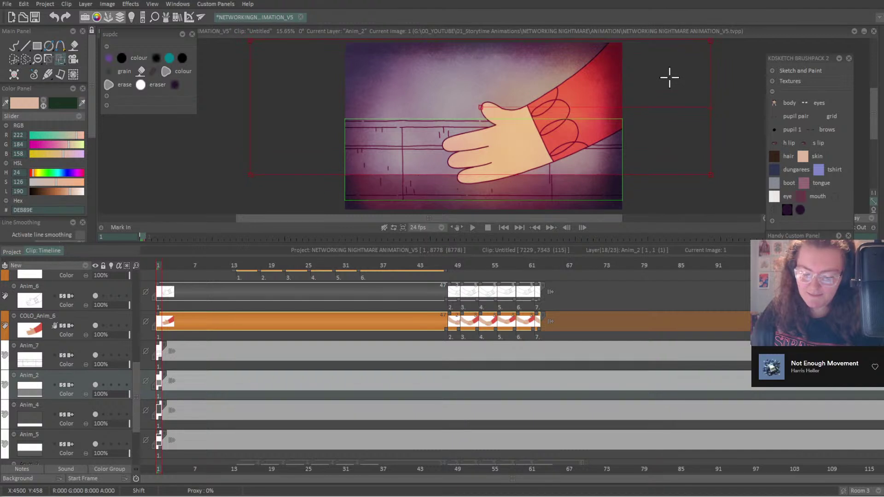
Apply the same enlargement and repositioning to the counter line layer Anim_7, and hide that layer.
left_click(86, 366)
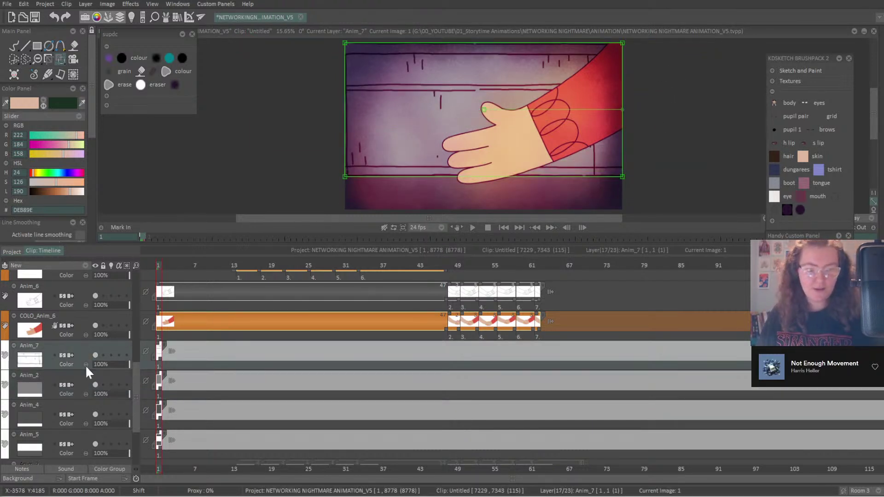
left_click(92, 355)
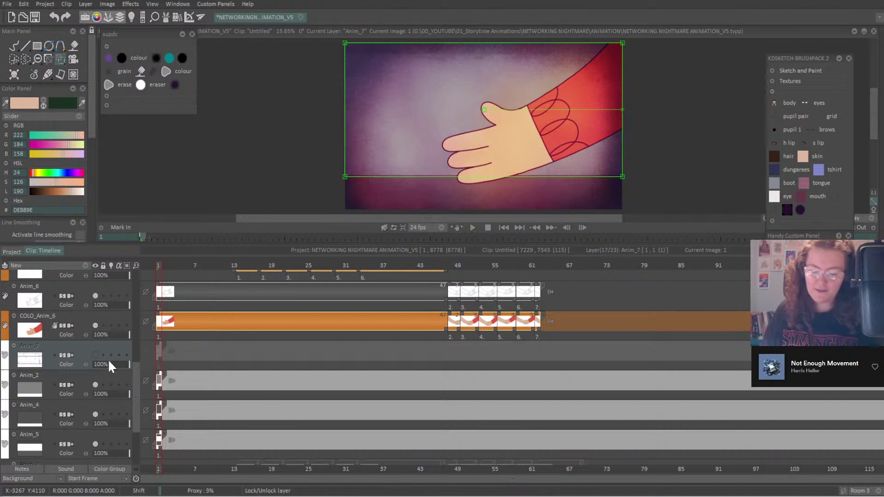